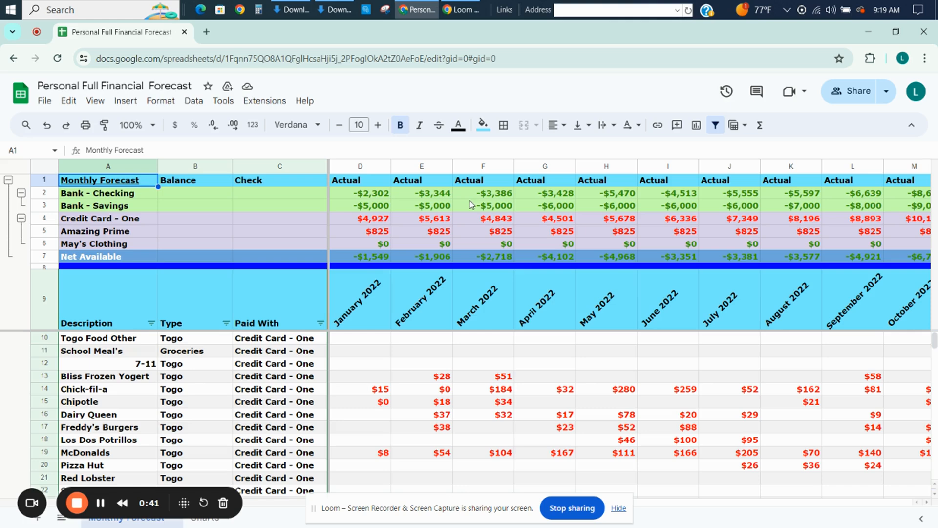
Examine the March 2022 Bank - Checking and Credit Card - One balances in the frozen summary rows.
{"action": "left_click", "coordinate": [506, 196]}
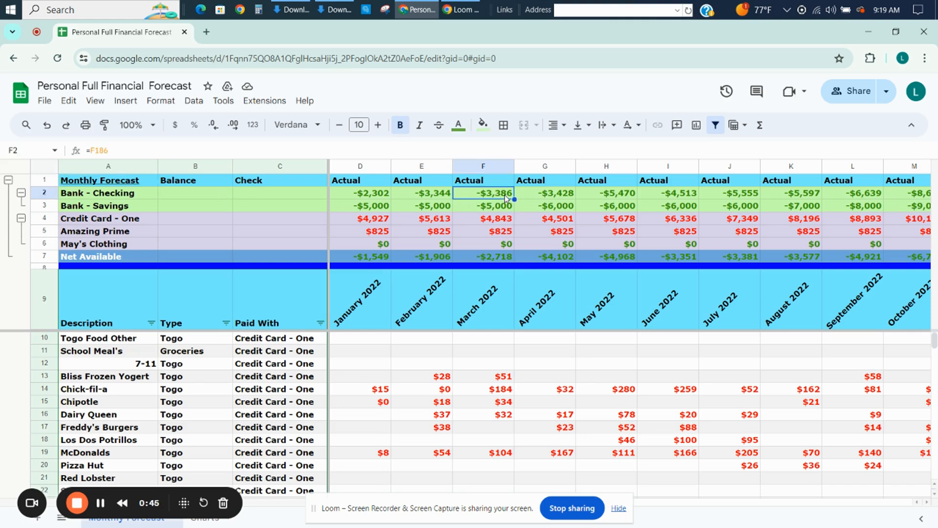
{"action": "left_click", "coordinate": [495, 222]}
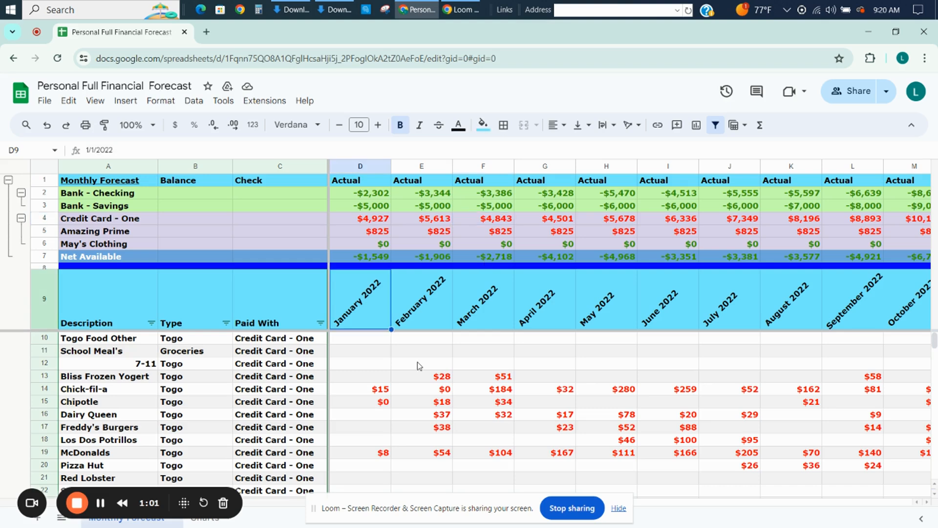
{"action": "key", "text": "Down"}
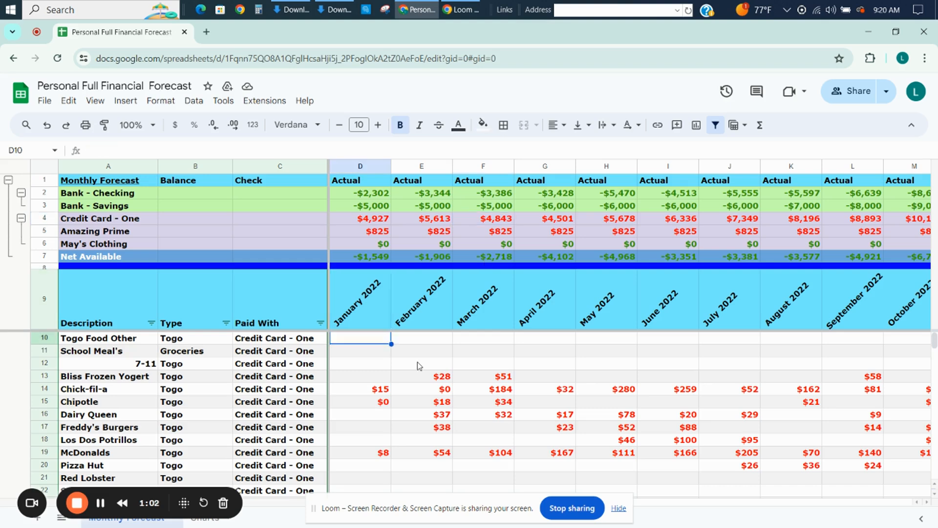
Examine the Actual month columns from January 2022 across to February 2024.
{"action": "key", "text": "Right"}
{"action": "key", "text": "Right"}
{"action": "key", "text": "Right"}
{"action": "key", "text": "Right"}
{"action": "key", "text": "Right"}
{"action": "key", "text": "Right"}
{"action": "key", "text": "Right"}
{"action": "key", "text": "Right"}
{"action": "key", "text": "Right"}
{"action": "key", "text": "Right"}
{"action": "key", "text": "Right"}
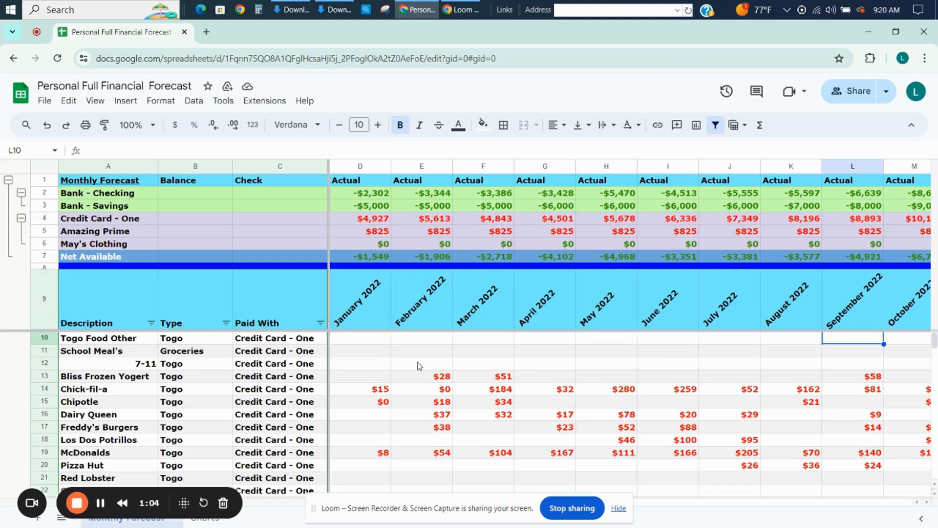
{"action": "key", "text": "Up"}
{"action": "key", "text": "Left"}
{"action": "key", "text": "Left"}
{"action": "key", "text": "Left"}
{"action": "key", "text": "Left"}
{"action": "key", "text": "Left"}
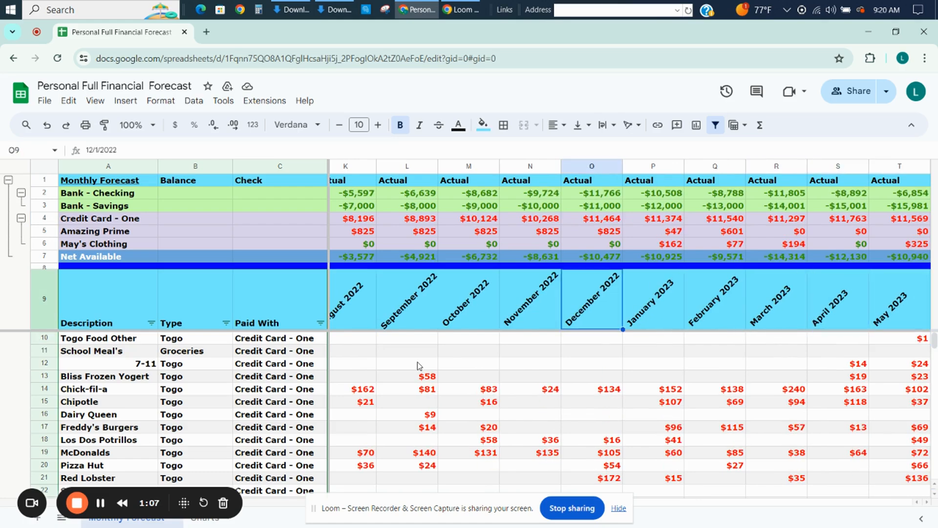
{"action": "key", "text": "Right"}
{"action": "key", "text": "Right"}
{"action": "key", "text": "Right"}
{"action": "key", "text": "Right"}
{"action": "key", "text": "Right"}
{"action": "key", "text": "Right"}
{"action": "key", "text": "Right"}
{"action": "key", "text": "Right"}
{"action": "key", "text": "Right"}
{"action": "key", "text": "Right"}
{"action": "key", "text": "Right"}
{"action": "key", "text": "Right"}
{"action": "key", "text": "Right"}
{"action": "key", "text": "Right"}
{"action": "key", "text": "Right"}
{"action": "key", "text": "Right"}
{"action": "key", "text": "Right"}
{"action": "key", "text": "Right"}
{"action": "key", "text": "Right"}
{"action": "key", "text": "Right"}
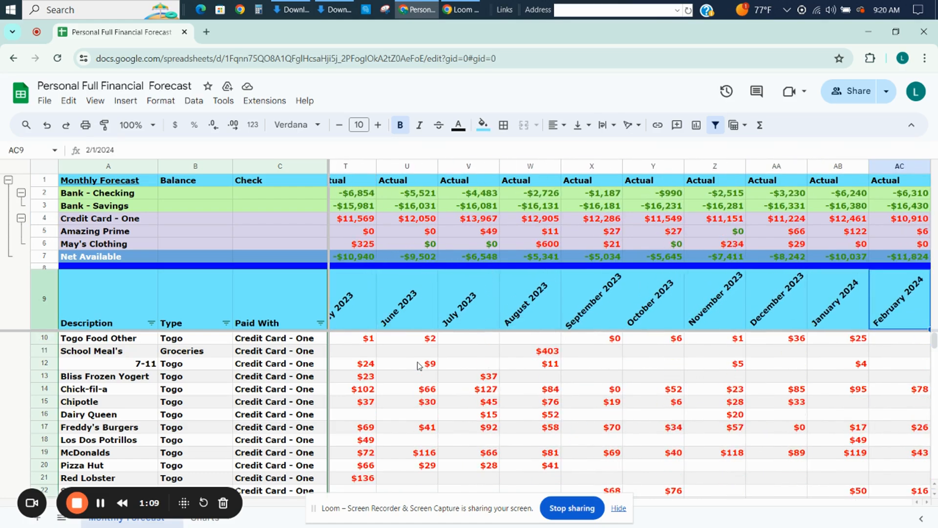
Examine the changeover from the Actual columns to the Forecast columns around February 2024.
{"action": "key", "text": "Right"}
{"action": "key", "text": "Right"}
{"action": "key", "text": "Right"}
{"action": "key", "text": "Left"}
{"action": "key", "text": "Left"}
{"action": "key", "text": "Left"}
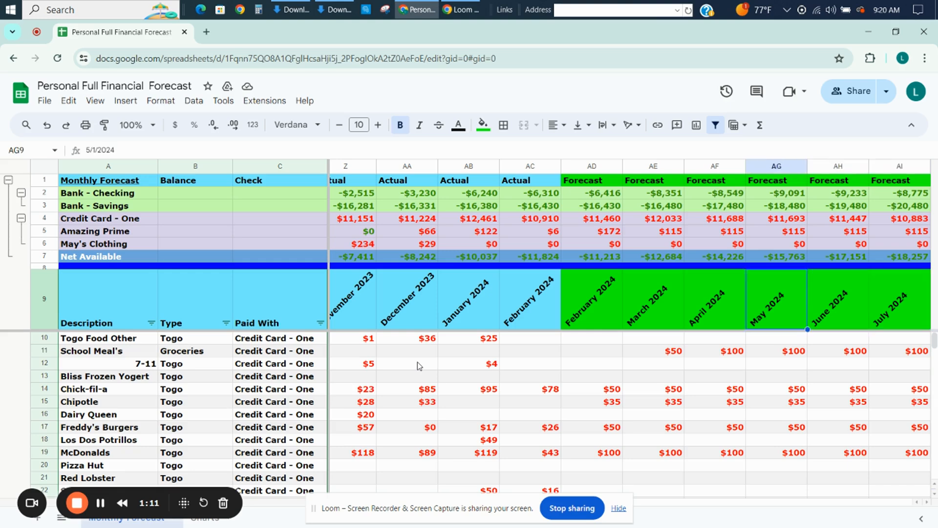
{"action": "key", "text": "Right"}
{"action": "key", "text": "Left"}
{"action": "key", "text": "Left"}
{"action": "key", "text": "Left"}
{"action": "key", "text": "Left"}
{"action": "key", "text": "Down"}
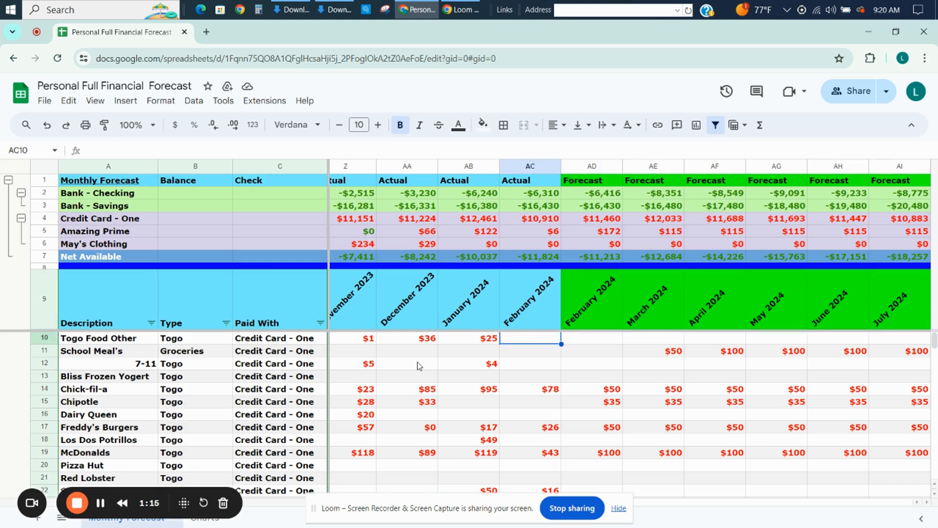
Review the February 2024 Actual column from Togo Food Other down to the Chick-fil-a expense.
{"action": "key", "text": "Down"}
{"action": "key", "text": "Left"}
{"action": "key", "text": "Up"}
{"action": "key", "text": "Right"}
{"action": "key", "text": "Down"}
{"action": "key", "text": "Down"}
{"action": "key", "text": "Down"}
{"action": "key", "text": "Down"}
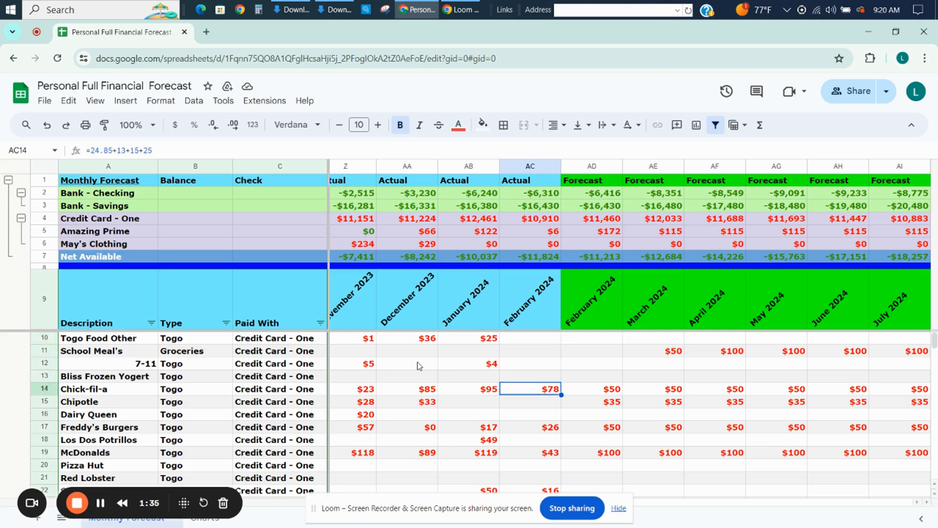
Review the remaining Togo rows in February 2024 Actual and follow the Forecast columns across to August 2024.
{"action": "key", "text": "Down"}
{"action": "key", "text": "Down"}
{"action": "key", "text": "Down"}
{"action": "key", "text": "Down"}
{"action": "key", "text": "Down"}
{"action": "key", "text": "Down"}
{"action": "key", "text": "Down"}
{"action": "key", "text": "Down"}
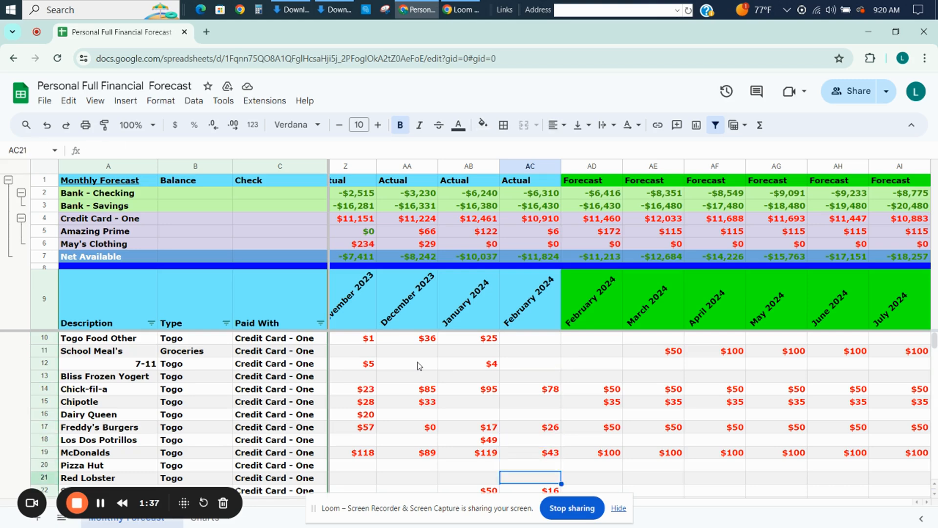
{"action": "key", "text": "Right"}
{"action": "key", "text": "Right"}
{"action": "key", "text": "Right"}
{"action": "key", "text": "Right"}
{"action": "key", "text": "Right"}
{"action": "key", "text": "Right"}
{"action": "key", "text": "Right"}
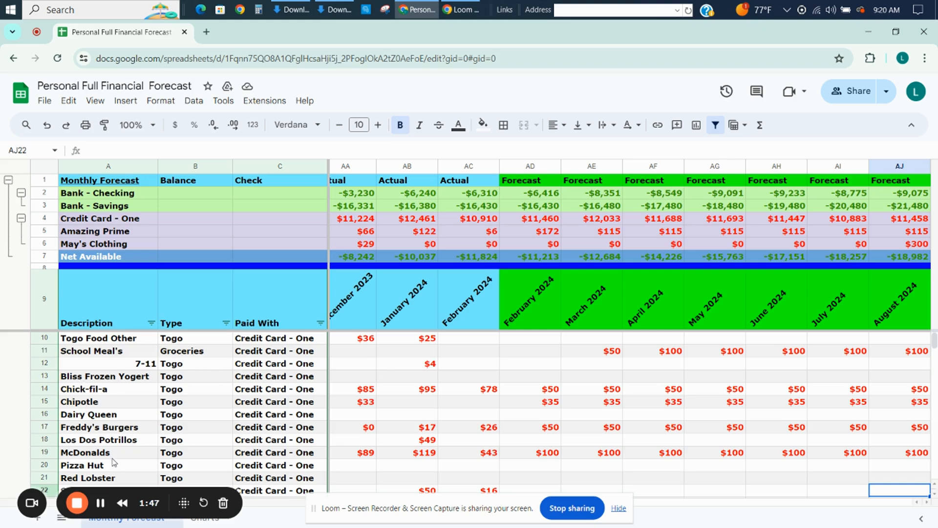
Inspect the addition formula behind Chick-fil-a's February 2024 Actual amount, leaving it as it is.
{"action": "left_click", "coordinate": [492, 391]}
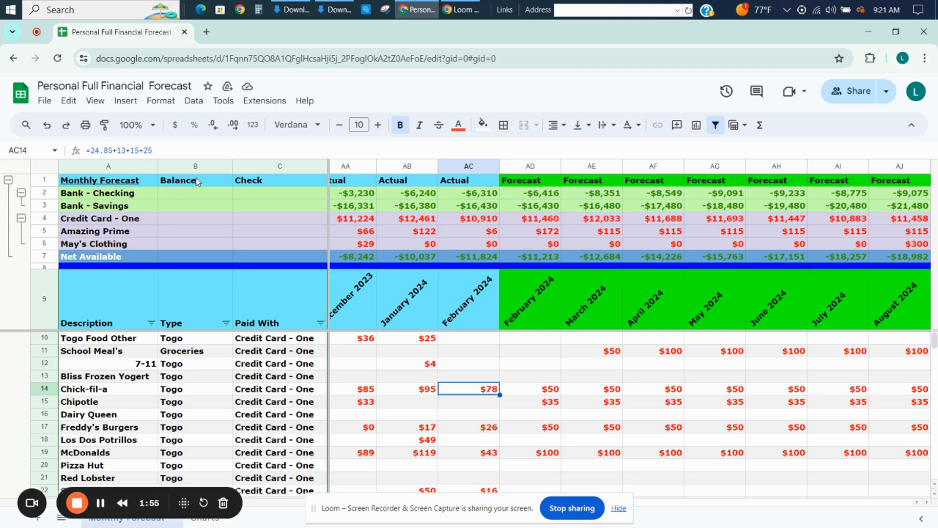
{"action": "left_click", "coordinate": [163, 148]}
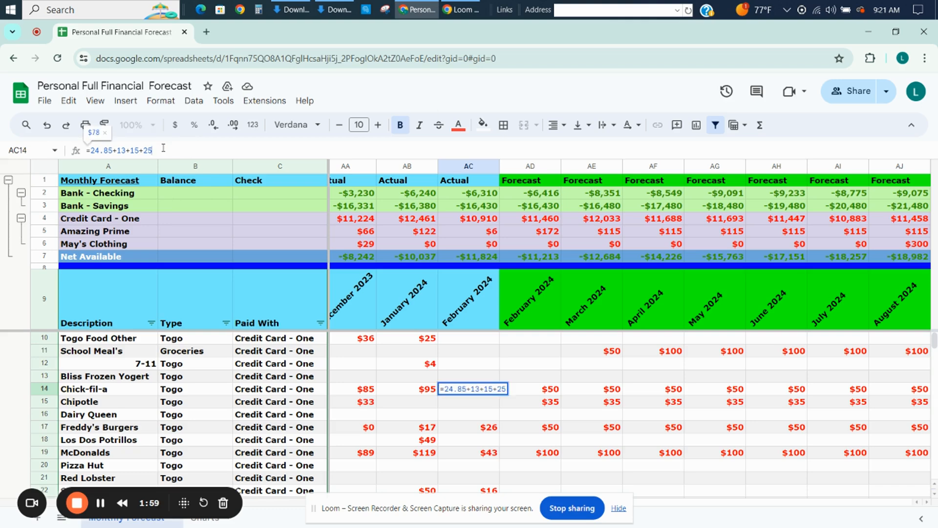
{"action": "key", "text": "Return"}
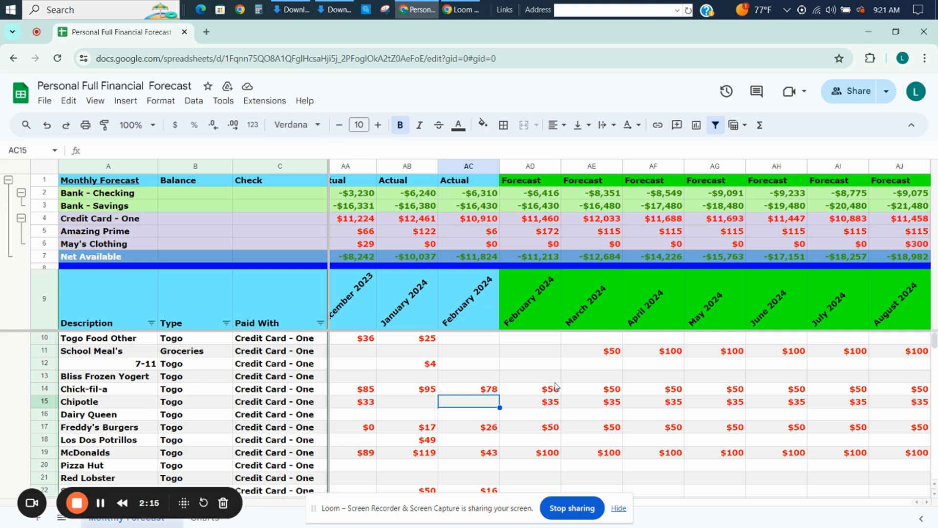
Enter a test expense of 5000 for Bliss Frozen Yogert in the March 2024 Forecast column.
{"action": "left_click", "coordinate": [592, 375]}
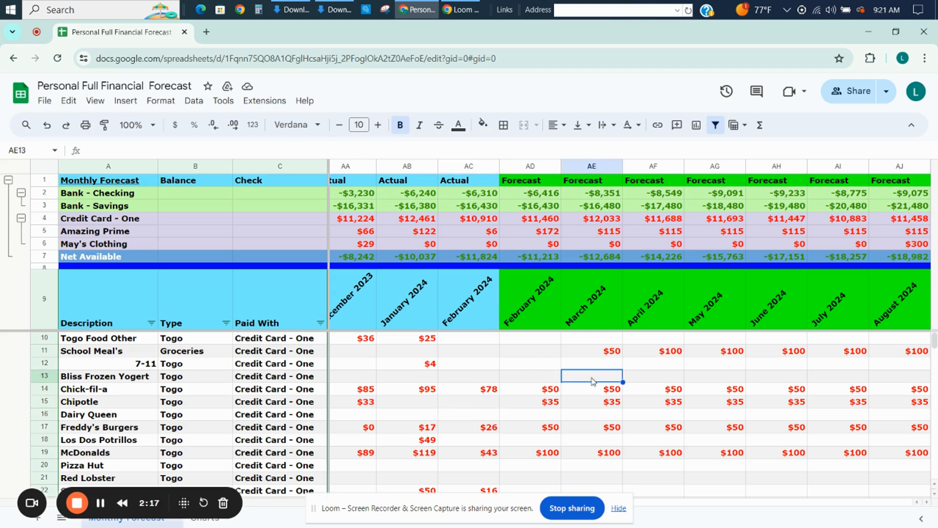
{"action": "type", "text": "5000"}
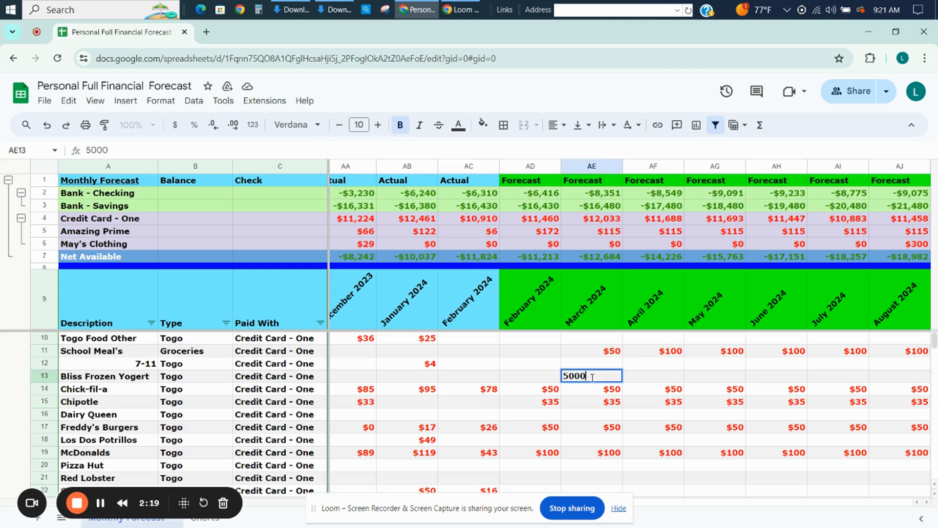
{"action": "key", "text": "Return"}
{"action": "key", "text": "Up"}
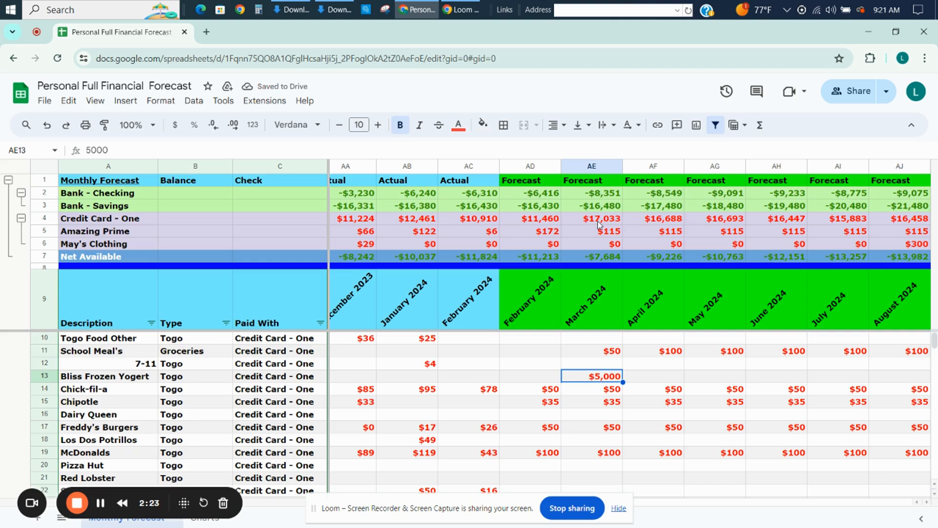
Compare the March 2024 Forecast balances of Credit Card - One and Bank - Checking in the summary rows.
{"action": "left_click", "coordinate": [553, 220]}
{"action": "left_click", "coordinate": [589, 219]}
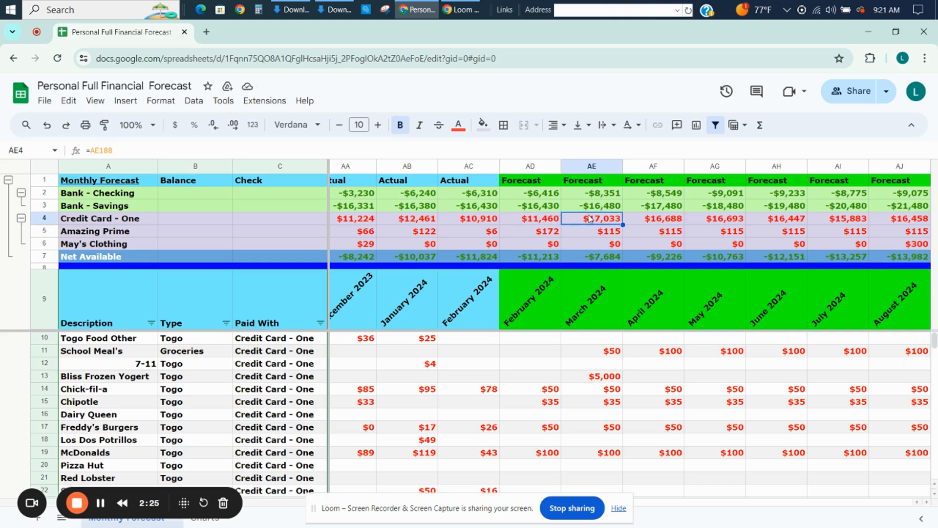
{"action": "left_click", "coordinate": [584, 192]}
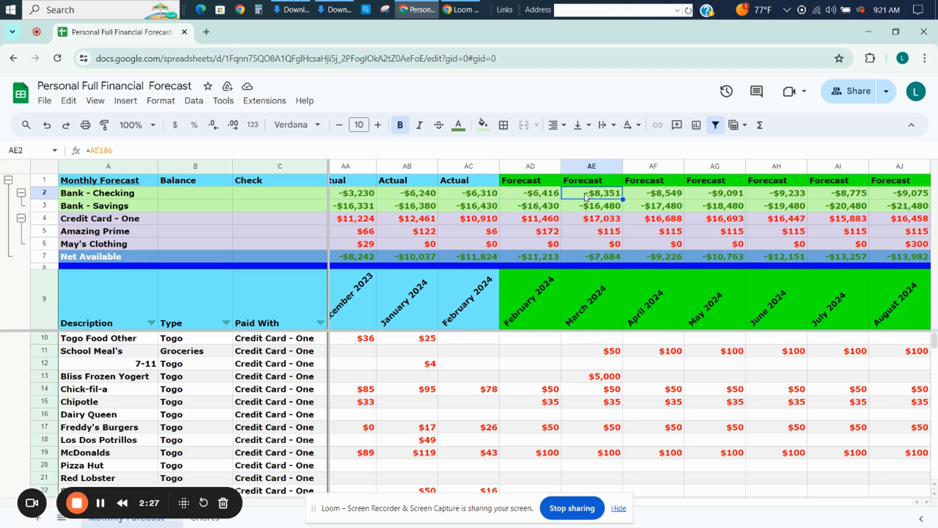
{"action": "left_click", "coordinate": [591, 221]}
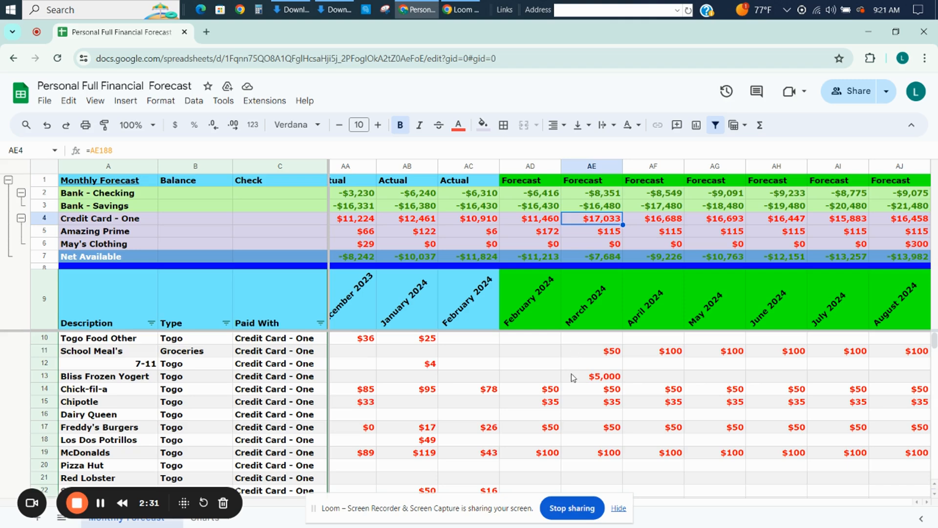
Clear the test expense from Bliss Frozen Yogert's March 2024 Forecast cell.
{"action": "left_click", "coordinate": [573, 377]}
{"action": "key", "text": "Delete"}
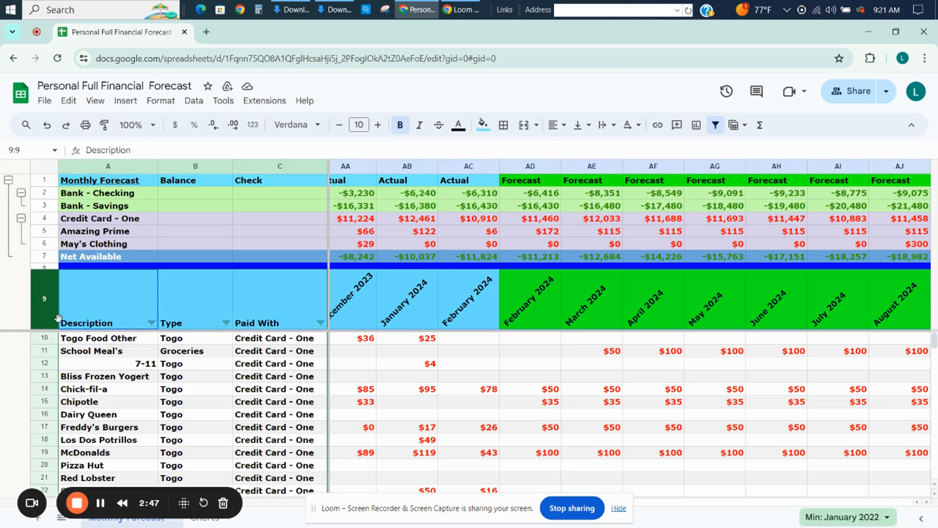
Review the Description column's line items from Togo Food Other down through the bank, Amazon Prime and Kohl's Clothing entries.
{"action": "left_click", "coordinate": [108, 367]}
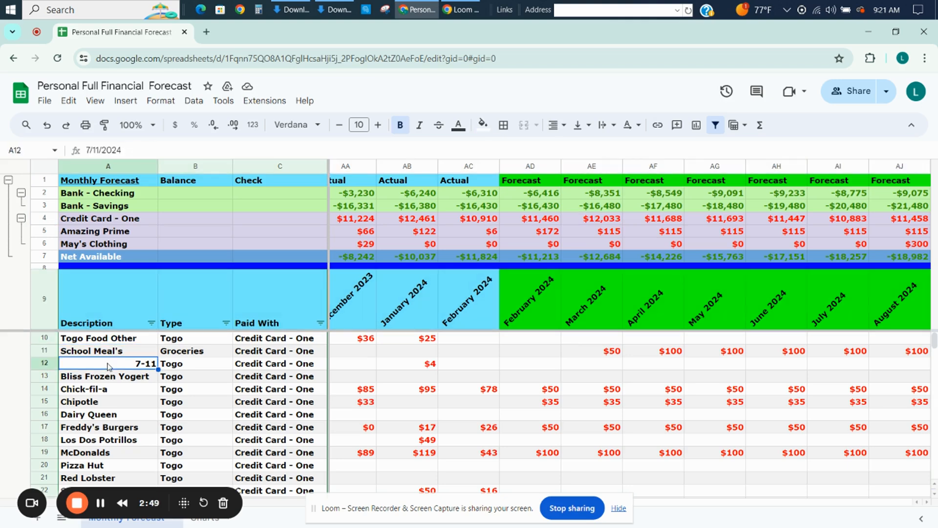
{"action": "key", "text": "Down"}
{"action": "key", "text": "Down"}
{"action": "key", "text": "Up"}
{"action": "key", "text": "Up"}
{"action": "key", "text": "Up"}
{"action": "key", "text": "Up"}
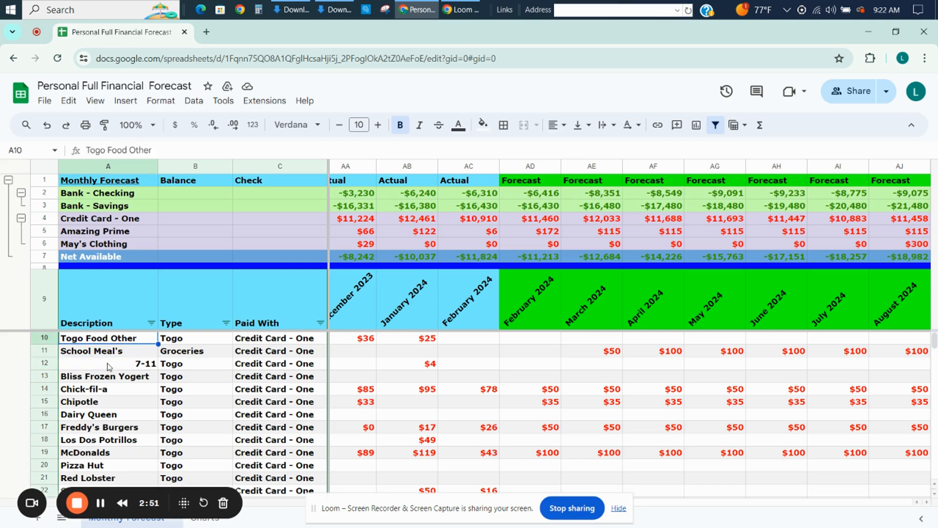
{"action": "key", "text": "Down"}
{"action": "key", "text": "Down"}
{"action": "key", "text": "Down"}
{"action": "key", "text": "Down"}
{"action": "key", "text": "Down"}
{"action": "key", "text": "Down"}
{"action": "key", "text": "Down"}
{"action": "key", "text": "Down"}
{"action": "key", "text": "Down"}
{"action": "key", "text": "Down"}
{"action": "key", "text": "Down"}
{"action": "key", "text": "Down"}
{"action": "key", "text": "Down"}
{"action": "key", "text": "Down"}
{"action": "key", "text": "Down"}
{"action": "key", "text": "Down"}
{"action": "key", "text": "Down"}
{"action": "key", "text": "Down"}
{"action": "key", "text": "Down"}
{"action": "key", "text": "Down"}
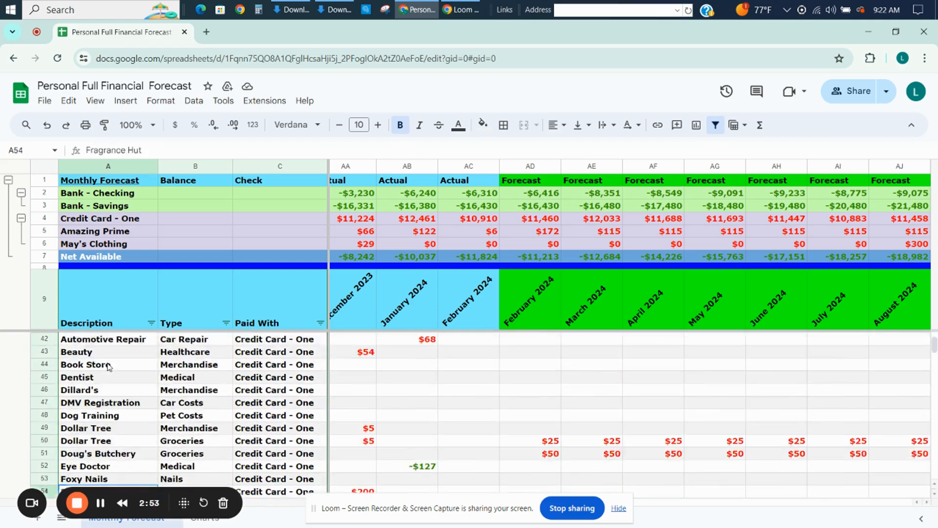
{"action": "key", "text": "Down"}
{"action": "key", "text": "Down"}
{"action": "key", "text": "Down"}
{"action": "key", "text": "Down"}
{"action": "key", "text": "Down"}
{"action": "key", "text": "Down"}
{"action": "key", "text": "Down"}
{"action": "key", "text": "Down"}
{"action": "key", "text": "Down"}
{"action": "key", "text": "Down"}
{"action": "key", "text": "Down"}
{"action": "key", "text": "Down"}
{"action": "key", "text": "Down"}
{"action": "key", "text": "Down"}
{"action": "key", "text": "Down"}
{"action": "key", "text": "Down"}
{"action": "key", "text": "Down"}
{"action": "key", "text": "Down"}
{"action": "key", "text": "Down"}
{"action": "key", "text": "Down"}
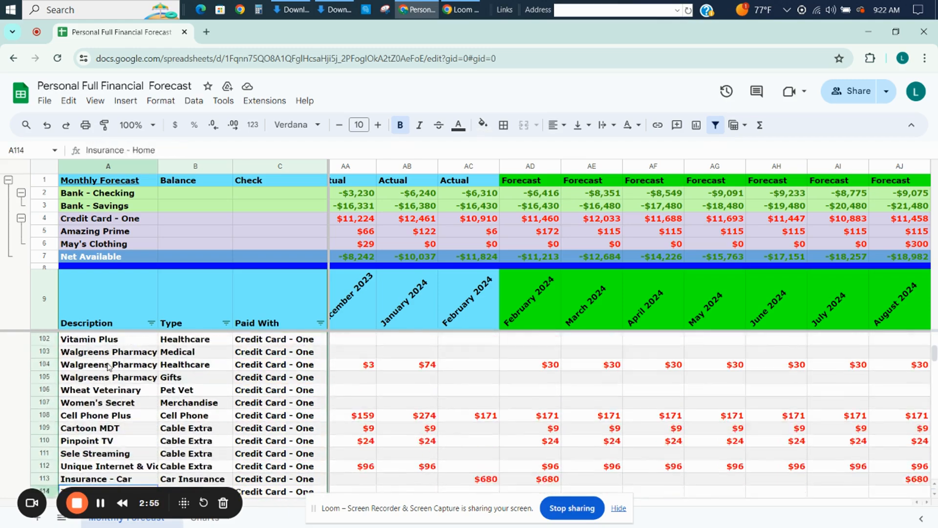
{"action": "key", "text": "Down"}
{"action": "key", "text": "Down"}
{"action": "key", "text": "Down"}
{"action": "key", "text": "Down"}
{"action": "key", "text": "Down"}
{"action": "key", "text": "Down"}
{"action": "key", "text": "Down"}
{"action": "key", "text": "Down"}
{"action": "key", "text": "Down"}
{"action": "key", "text": "Down"}
{"action": "key", "text": "Down"}
{"action": "key", "text": "Down"}
{"action": "key", "text": "Down"}
{"action": "key", "text": "Down"}
{"action": "key", "text": "Down"}
{"action": "key", "text": "Down"}
{"action": "key", "text": "Down"}
{"action": "key", "text": "Down"}
{"action": "key", "text": "Down"}
{"action": "key", "text": "Down"}
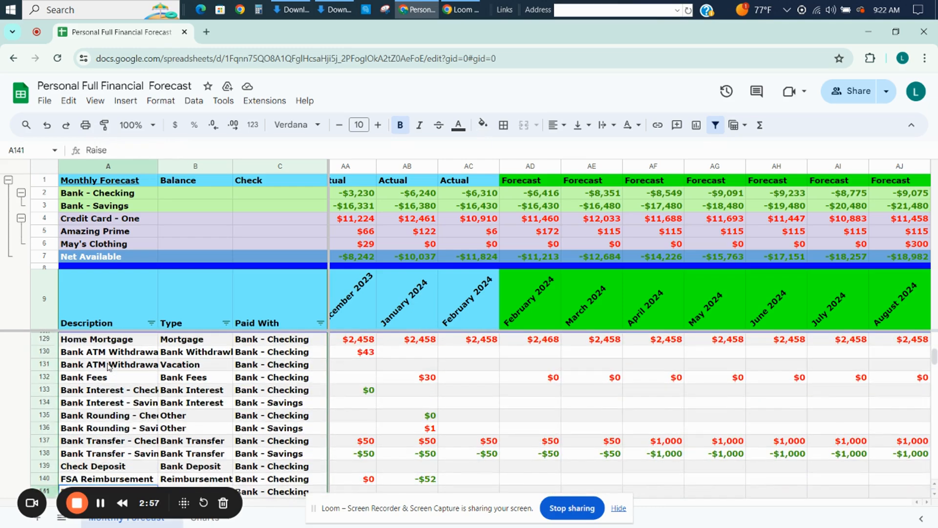
{"action": "key", "text": "Down"}
{"action": "key", "text": "Down"}
{"action": "key", "text": "Down"}
{"action": "key", "text": "Down"}
{"action": "key", "text": "Down"}
{"action": "key", "text": "Down"}
{"action": "key", "text": "Down"}
{"action": "key", "text": "Down"}
{"action": "key", "text": "Down"}
{"action": "key", "text": "Down"}
{"action": "key", "text": "Down"}
{"action": "key", "text": "Down"}
{"action": "key", "text": "Down"}
{"action": "key", "text": "Down"}
{"action": "key", "text": "Down"}
{"action": "key", "text": "Down"}
{"action": "key", "text": "Down"}
{"action": "key", "text": "Down"}
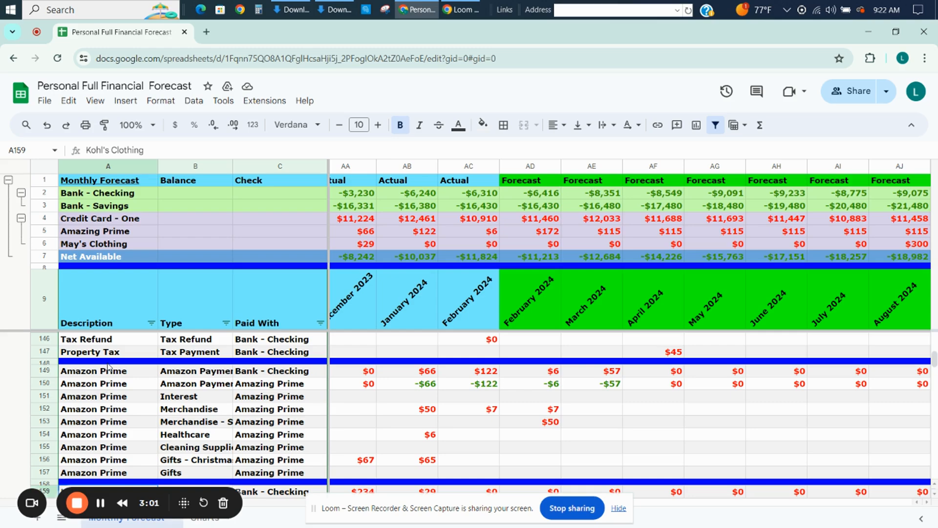
{"action": "key", "text": "Down"}
{"action": "key", "text": "Down"}
{"action": "key", "text": "Down"}
{"action": "key", "text": "Down"}
{"action": "key", "text": "Down"}
{"action": "key", "text": "Down"}
{"action": "key", "text": "Down"}
{"action": "key", "text": "Down"}
{"action": "key", "text": "Down"}
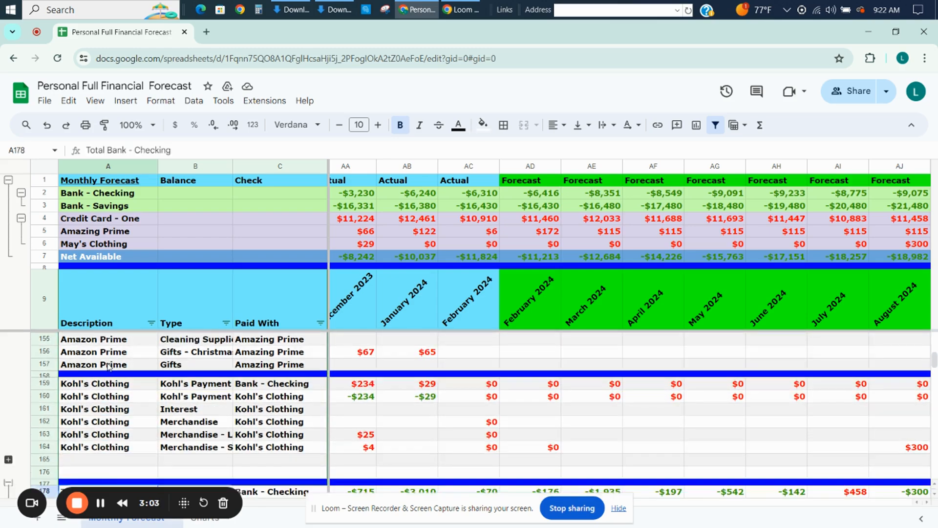
Review the account total rows and the Reconciled Balances section at the end of the forecast.
{"action": "key", "text": "Down"}
{"action": "key", "text": "Down"}
{"action": "key", "text": "Down"}
{"action": "key", "text": "Down"}
{"action": "key", "text": "Down"}
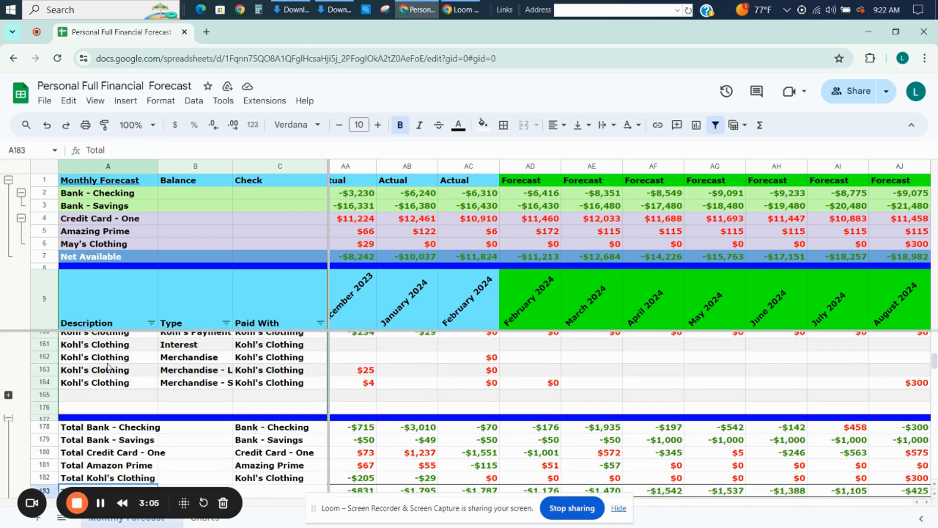
{"action": "key", "text": "Down"}
{"action": "key", "text": "Down"}
{"action": "key", "text": "Down"}
{"action": "key", "text": "Down"}
{"action": "key", "text": "Down"}
{"action": "key", "text": "Down"}
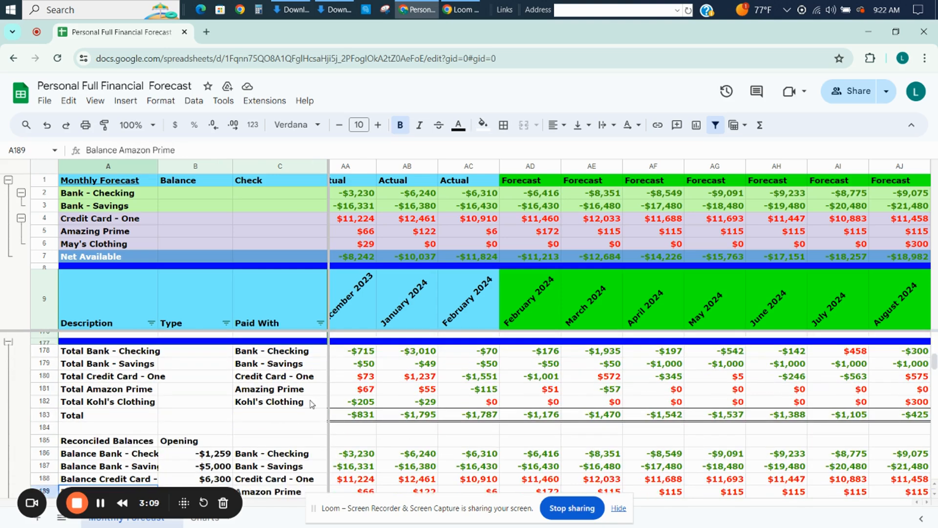
Inspect the SUMIF formula in the December 2023 Total Bank - Checking cell and its referenced ranges, leaving it as it is.
{"action": "left_click", "coordinate": [361, 355]}
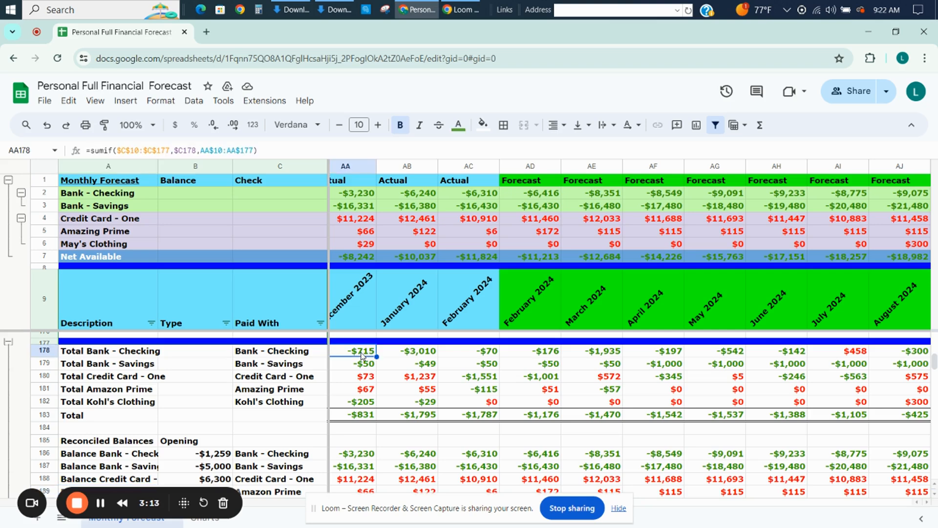
{"action": "double_click", "coordinate": [362, 355]}
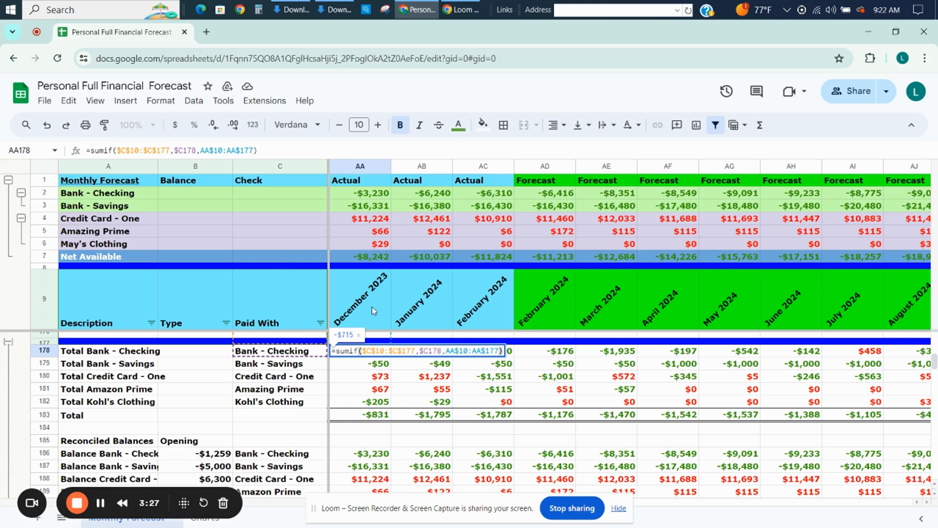
{"action": "key", "text": "Return"}
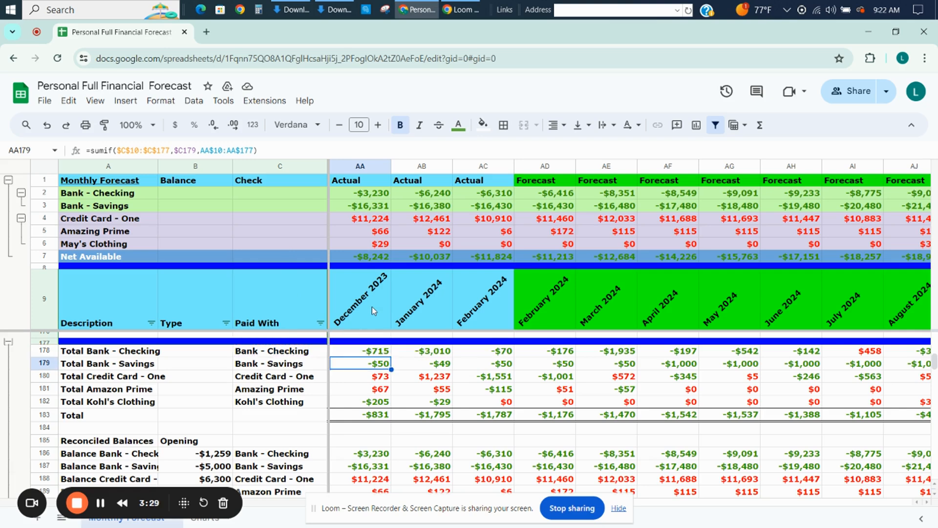
Examine the SUMIF formulas in the Total Kohl's Clothing and Total Amazon Prime rows across neighbouring months.
{"action": "key", "text": "Down"}
{"action": "key", "text": "Down"}
{"action": "key", "text": "Down"}
{"action": "key", "text": "Right"}
{"action": "key", "text": "Right"}
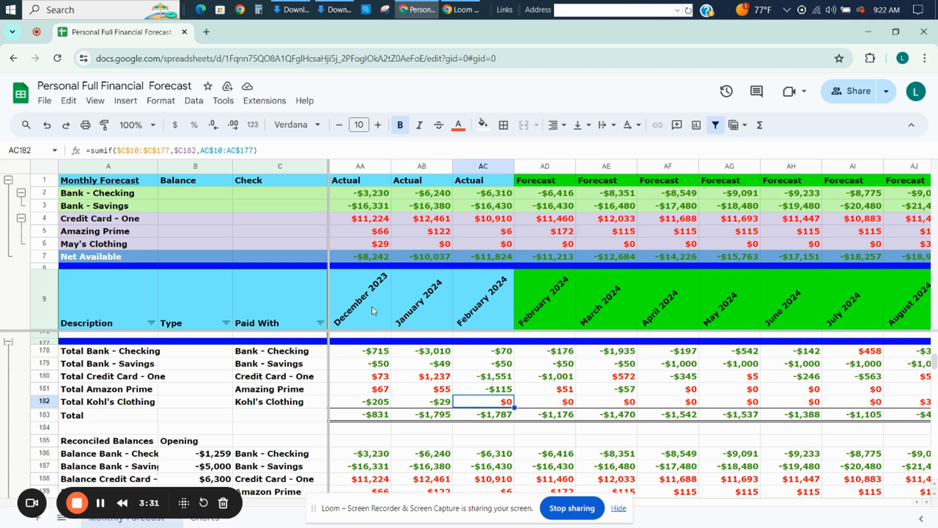
{"action": "key", "text": "Right"}
{"action": "key", "text": "Up"}
{"action": "key", "text": "Left"}
{"action": "key", "text": "Left"}
{"action": "key", "text": "Left"}
{"action": "key", "text": "Left"}
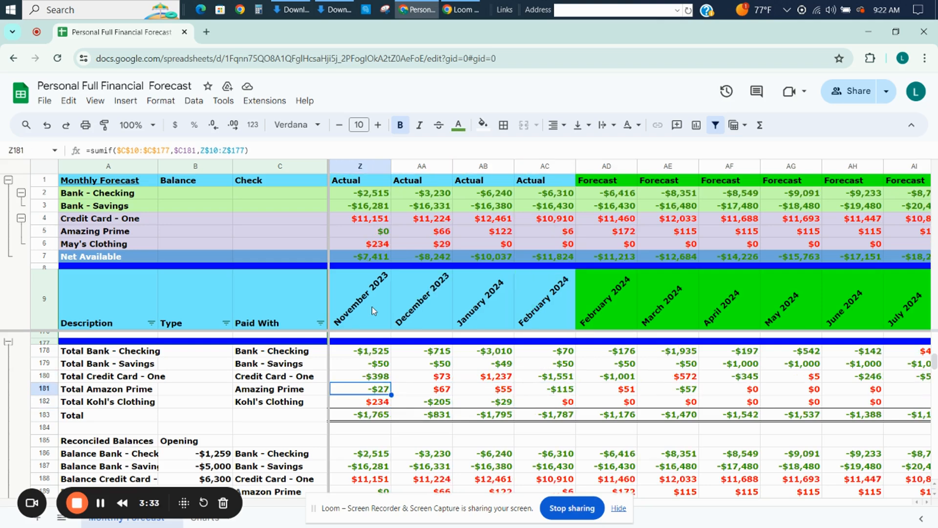
Inspect the November 2023 Total row's SUM formula and highlight the account total rows 178 to 182 that it adds up.
{"action": "key", "text": "Down"}
{"action": "key", "text": "Down"}
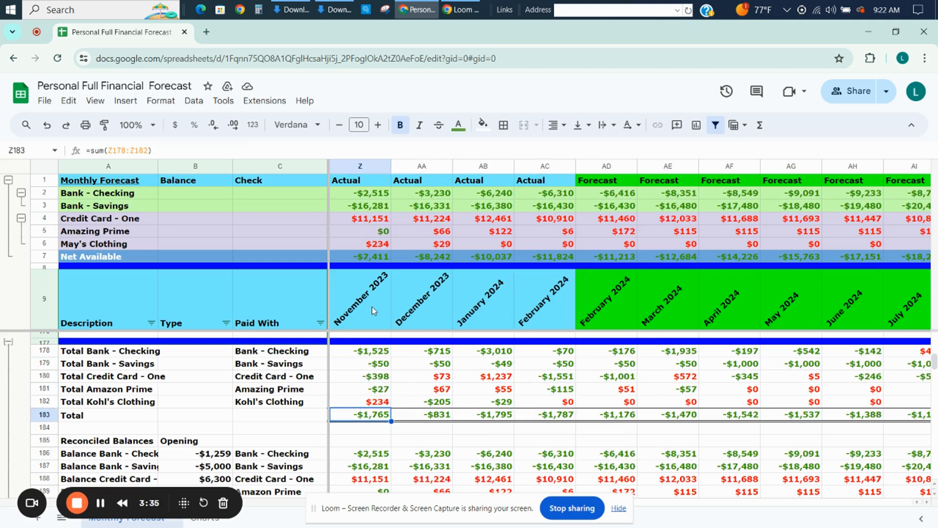
{"action": "left_click_drag", "start_coordinate": [44, 348], "coordinate": [49, 404]}
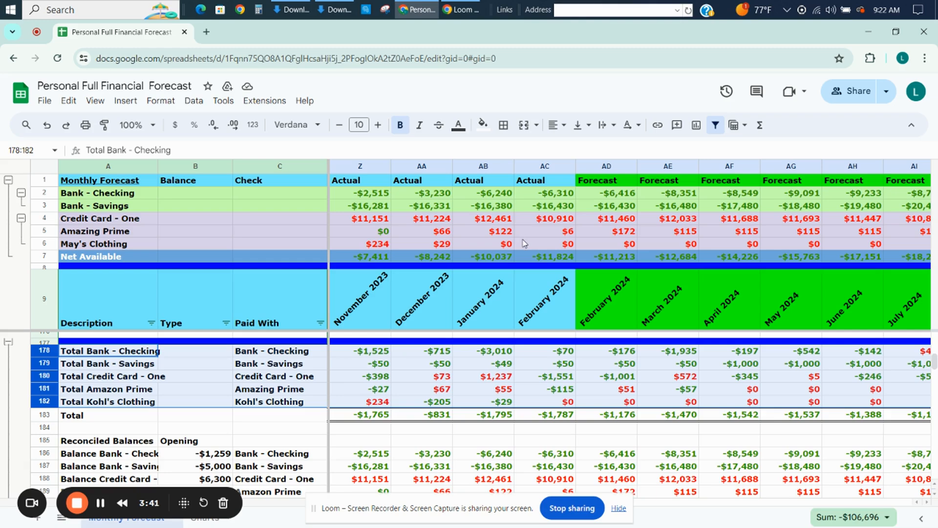
Examine the Reconciled Balances section and select the opening balance of Credit Card - One.
{"action": "left_click", "coordinate": [409, 432]}
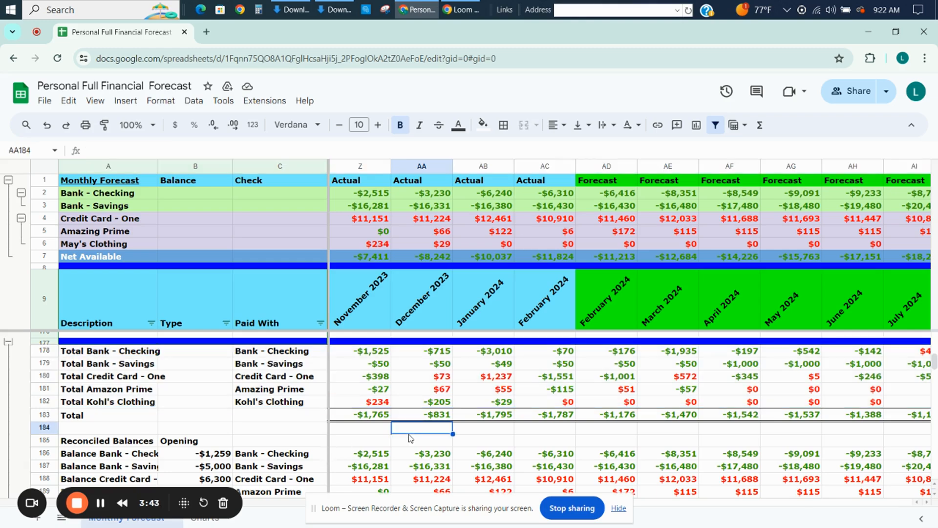
{"action": "key", "text": "Down"}
{"action": "key", "text": "Down"}
{"action": "key", "text": "Down"}
{"action": "key", "text": "Down"}
{"action": "key", "text": "Down"}
{"action": "key", "text": "Down"}
{"action": "key", "text": "Down"}
{"action": "key", "text": "Down"}
{"action": "key", "text": "Down"}
{"action": "key", "text": "Down"}
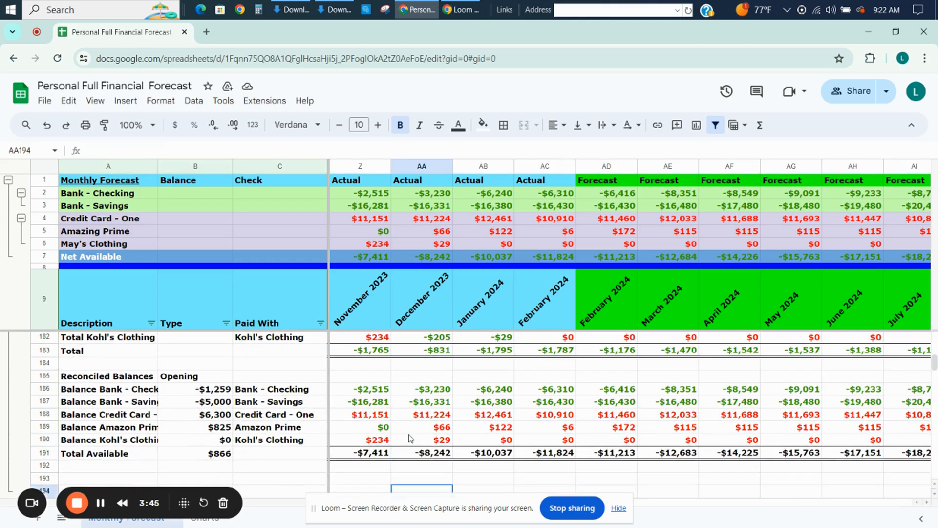
{"action": "left_click", "coordinate": [218, 418]}
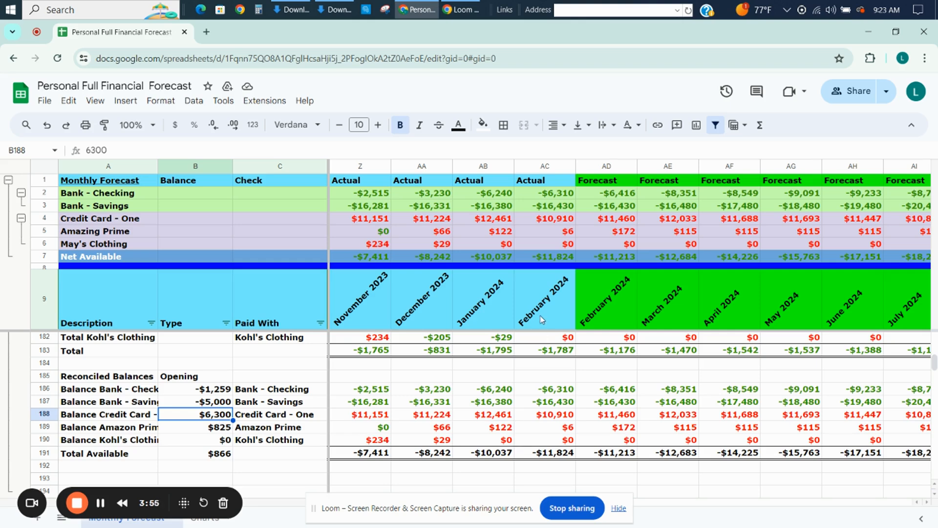
Inspect the January 2022 Credit Card - One balance formula and its referenced cells, leaving it as it is.
{"action": "left_click", "coordinate": [373, 415]}
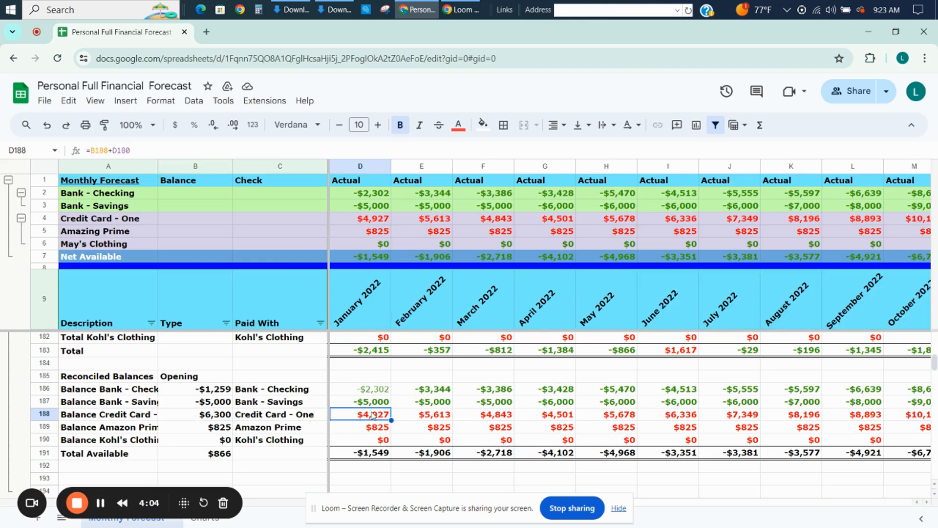
{"action": "double_click", "coordinate": [373, 414]}
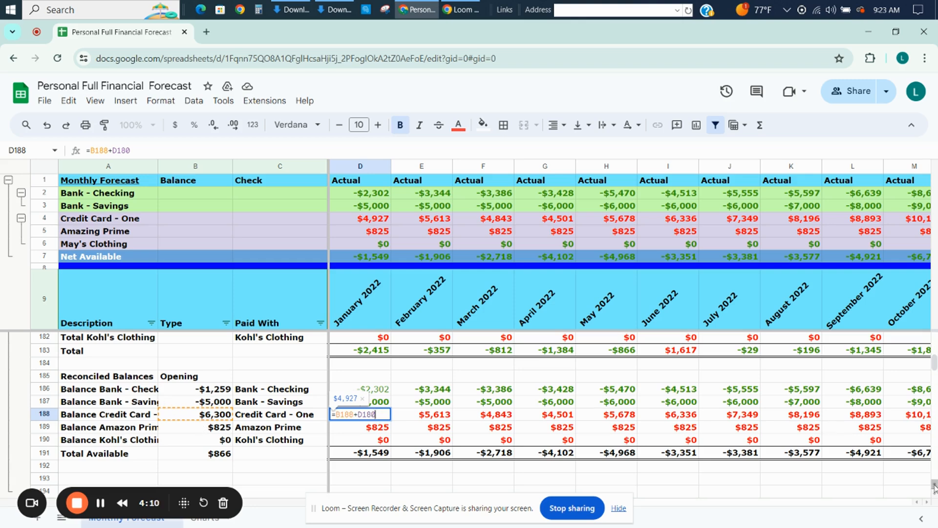
{"action": "scroll", "coordinate": [934, 486], "scroll_direction": "up", "scroll_amount": 1}
{"action": "key", "text": "Return"}
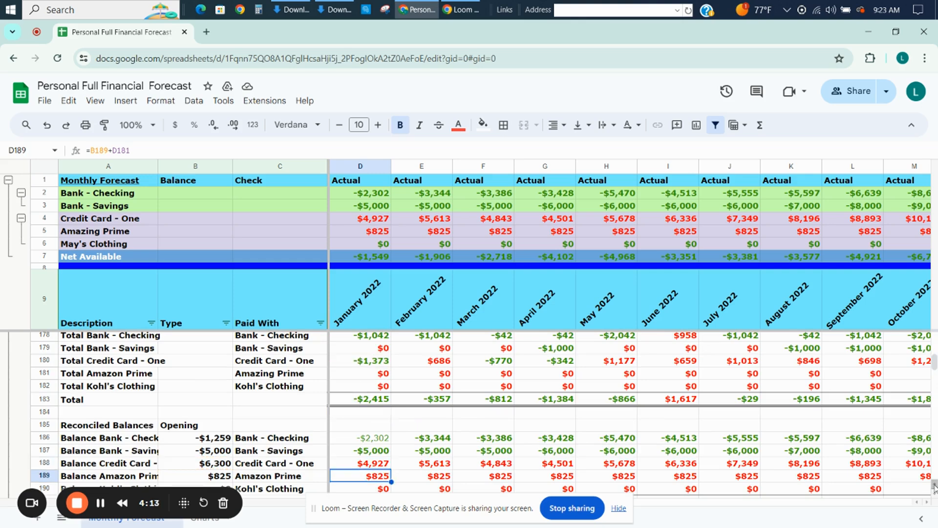
Inspect the February 2022 Credit Card - One balance formula and its references to the prior balance and monthly total.
{"action": "key", "text": "Up"}
{"action": "key", "text": "Right"}
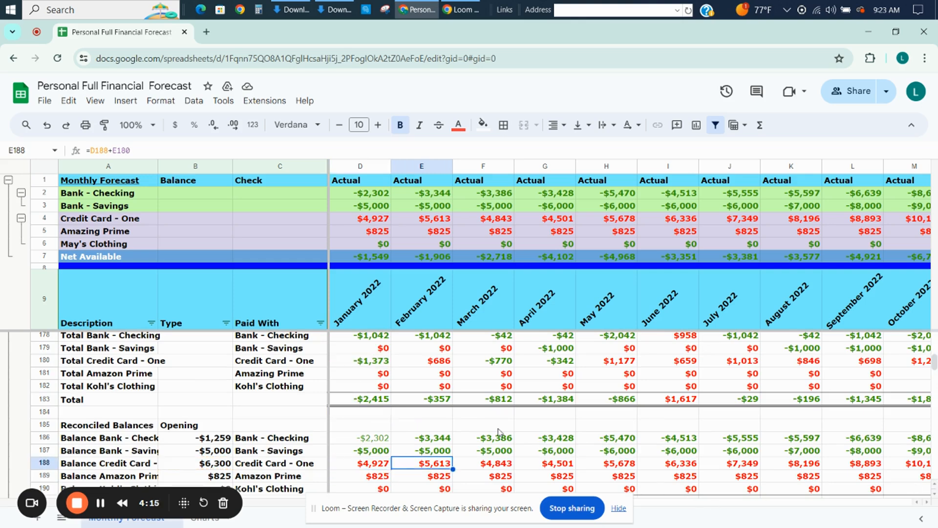
{"action": "double_click", "coordinate": [444, 462]}
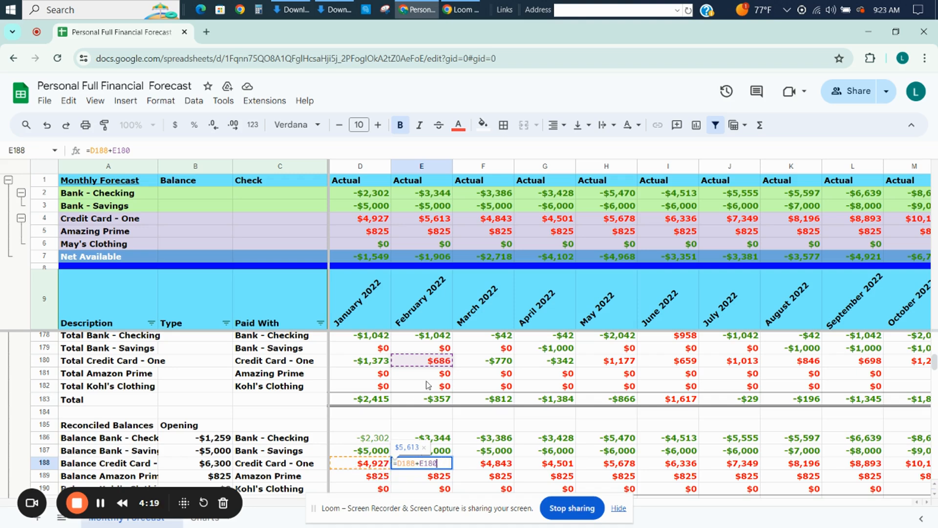
{"action": "key", "text": "Escape"}
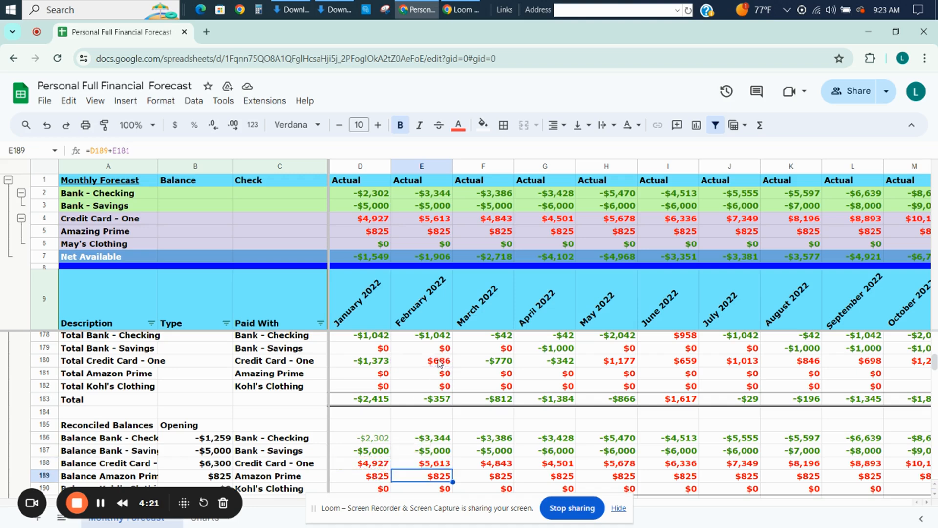
Compare the March 2022 credit card and checking balance formulas, including the linked Credit Card - One cell in the header summary.
{"action": "key", "text": "Right"}
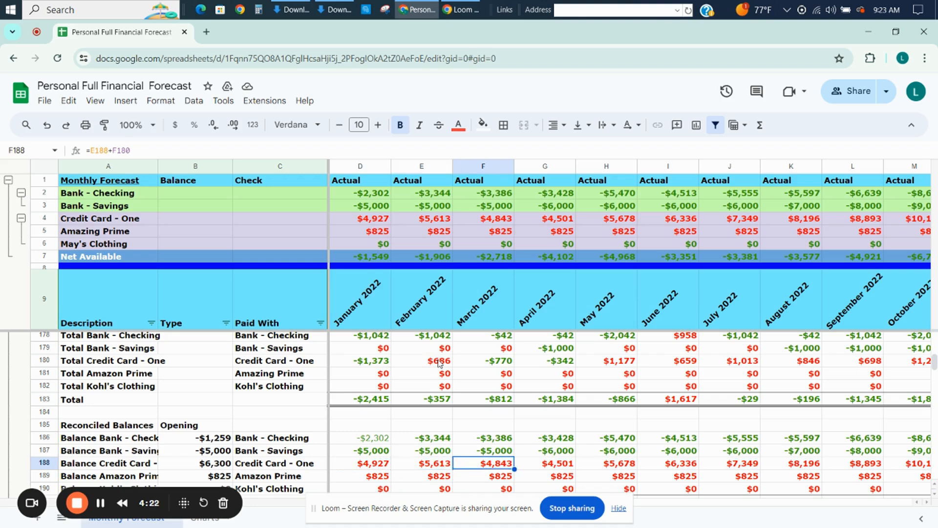
{"action": "scroll", "coordinate": [439, 362], "scroll_direction": "down", "scroll_amount": 1}
{"action": "key", "text": "Up"}
{"action": "key", "text": "Up"}
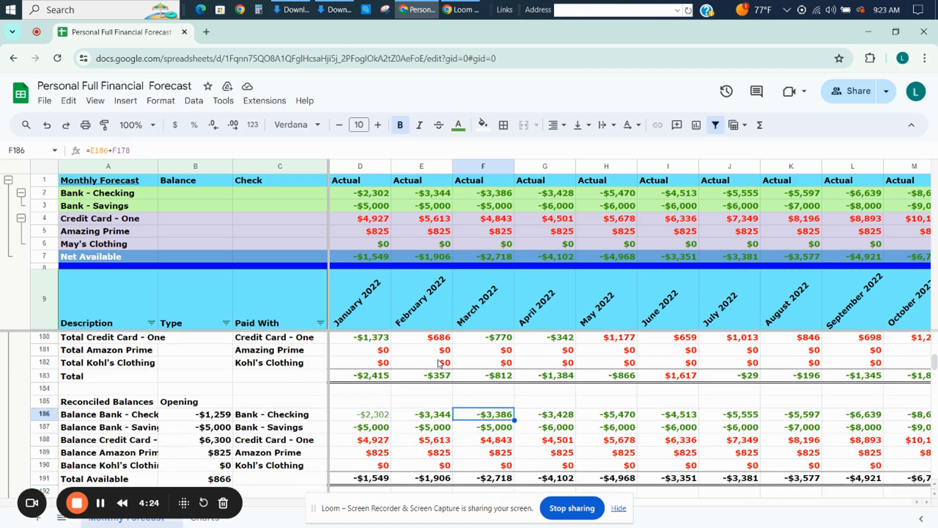
{"action": "key", "text": "Down"}
{"action": "key", "text": "Down"}
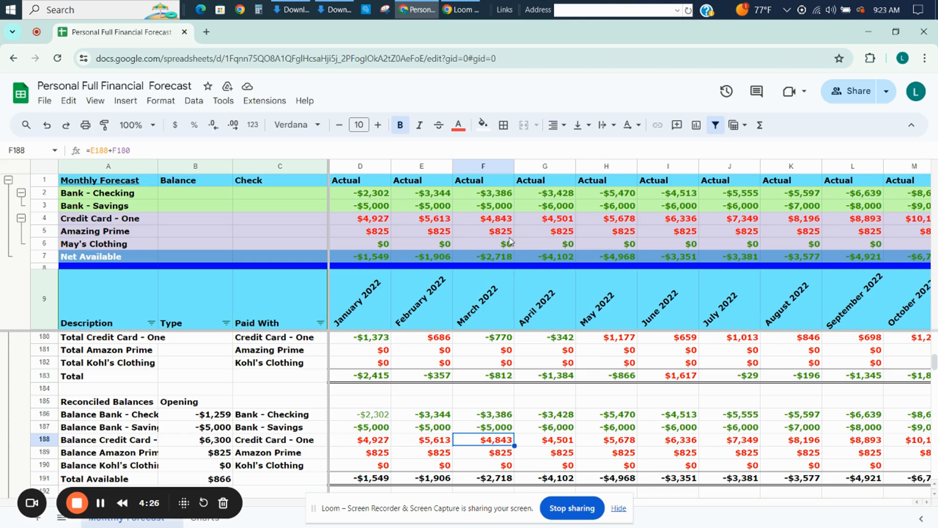
{"action": "left_click", "coordinate": [493, 221]}
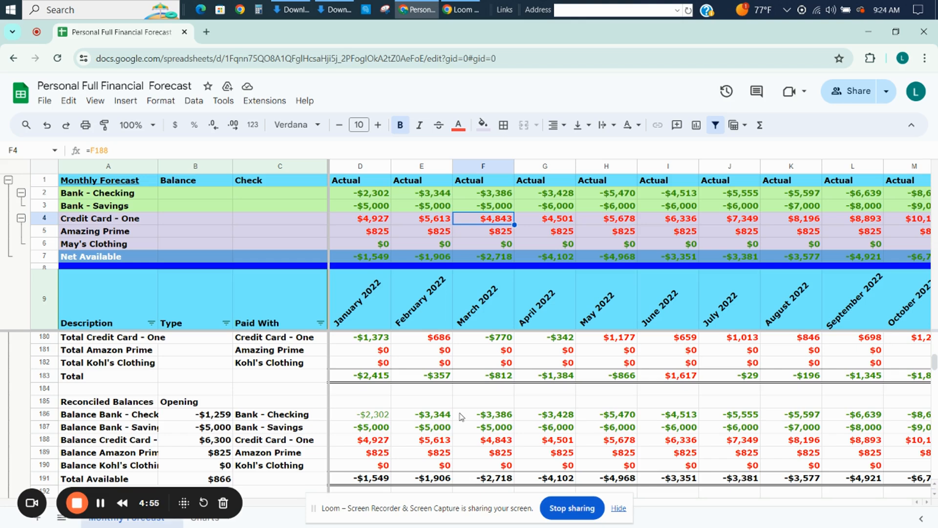
Look past the Reconciled Balances rows to the Summary - Expenses section and its category subtotals for January 2022.
{"action": "left_click", "coordinate": [383, 406]}
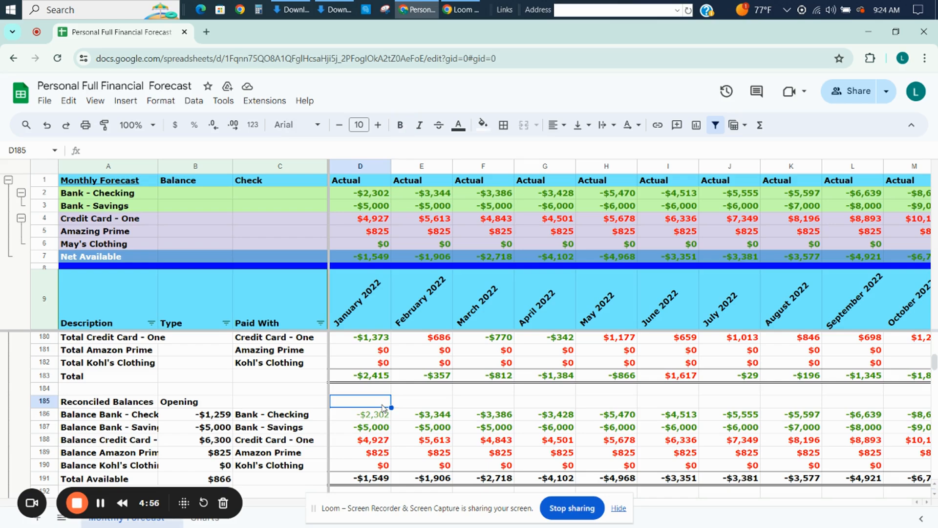
{"action": "key", "text": "Down"}
{"action": "key", "text": "Down"}
{"action": "key", "text": "Down"}
{"action": "key", "text": "Down"}
{"action": "key", "text": "Down"}
{"action": "key", "text": "Down"}
{"action": "key", "text": "Down"}
{"action": "key", "text": "Down"}
{"action": "key", "text": "Down"}
{"action": "key", "text": "Down"}
{"action": "key", "text": "Down"}
{"action": "key", "text": "Down"}
{"action": "key", "text": "Down"}
{"action": "key", "text": "Down"}
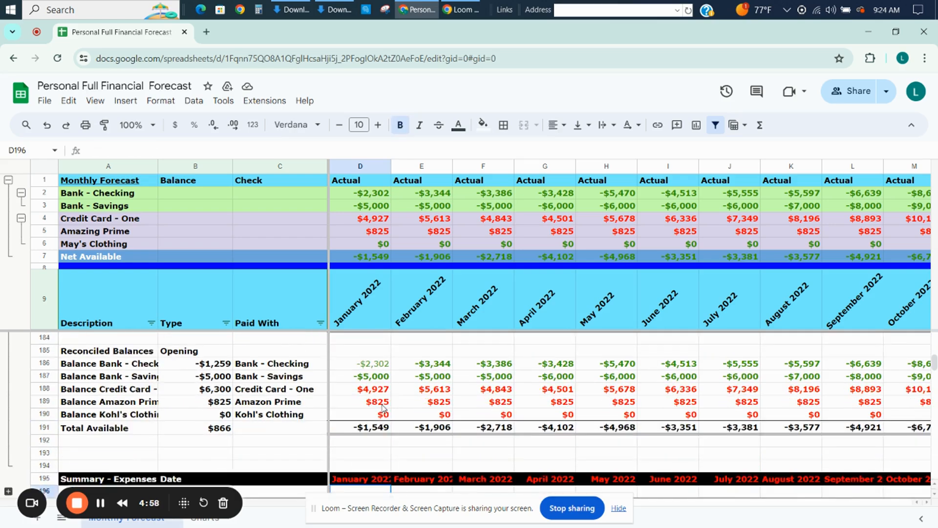
{"action": "key", "text": "Down"}
{"action": "key", "text": "Down"}
{"action": "key", "text": "Down"}
{"action": "key", "text": "Down"}
{"action": "key", "text": "Down"}
{"action": "key", "text": "Down"}
{"action": "key", "text": "Down"}
{"action": "key", "text": "Down"}
{"action": "key", "text": "Down"}
{"action": "key", "text": "Down"}
{"action": "key", "text": "Down"}
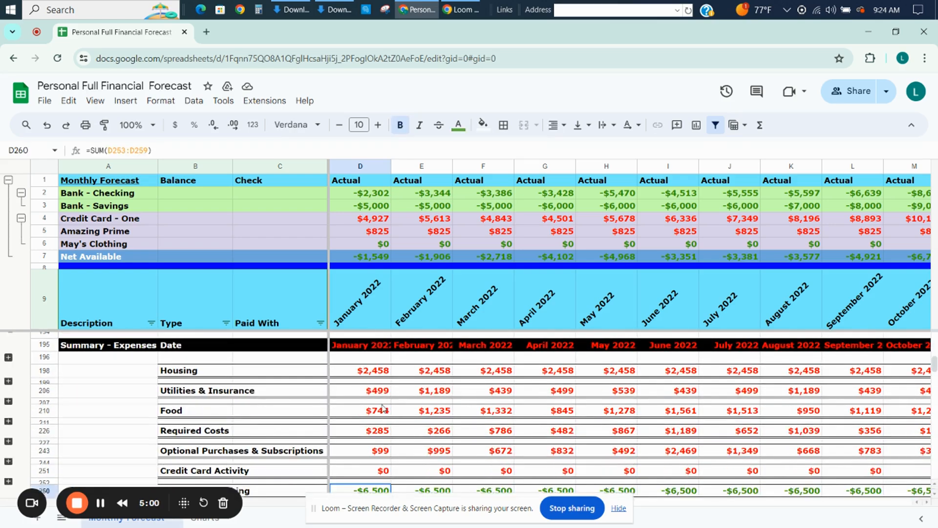
Review the January 2022 subtotals from Required Costs through Earnings & Banking to Total Expenditures and the earnings row below.
{"action": "key", "text": "Up"}
{"action": "key", "text": "Up"}
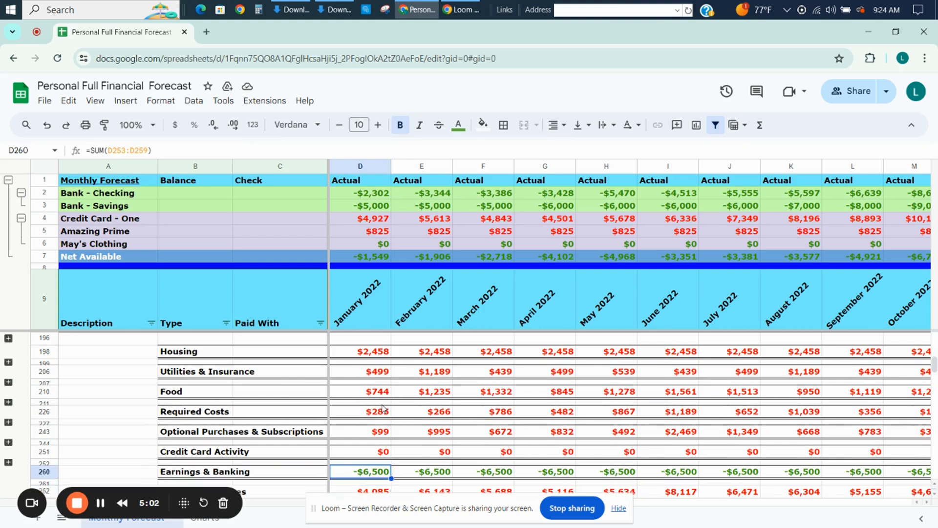
{"action": "key", "text": "Down"}
{"action": "key", "text": "Down"}
{"action": "key", "text": "Down"}
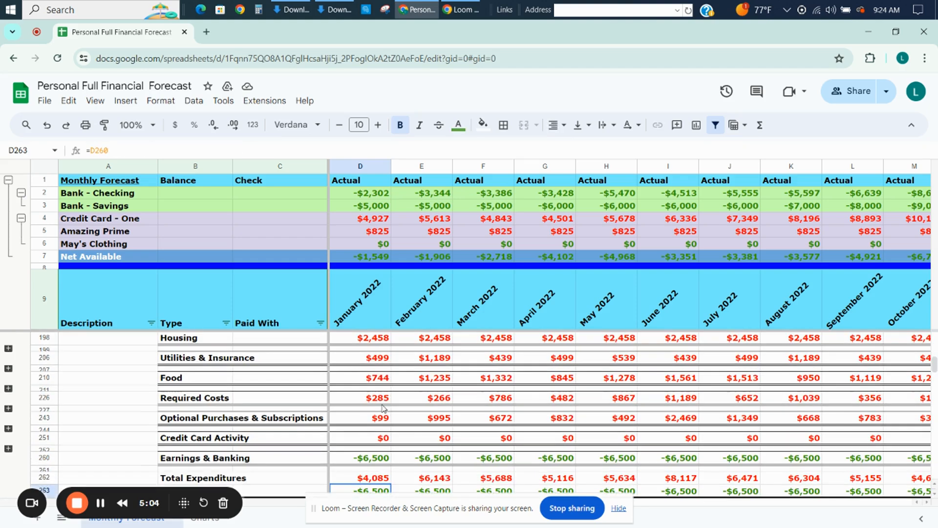
{"action": "key", "text": "Up"}
{"action": "key", "text": "Up"}
{"action": "key", "text": "Up"}
{"action": "key", "text": "Up"}
{"action": "key", "text": "Up"}
{"action": "key", "text": "Up"}
{"action": "key", "text": "Up"}
{"action": "key", "text": "Up"}
{"action": "key", "text": "Up"}
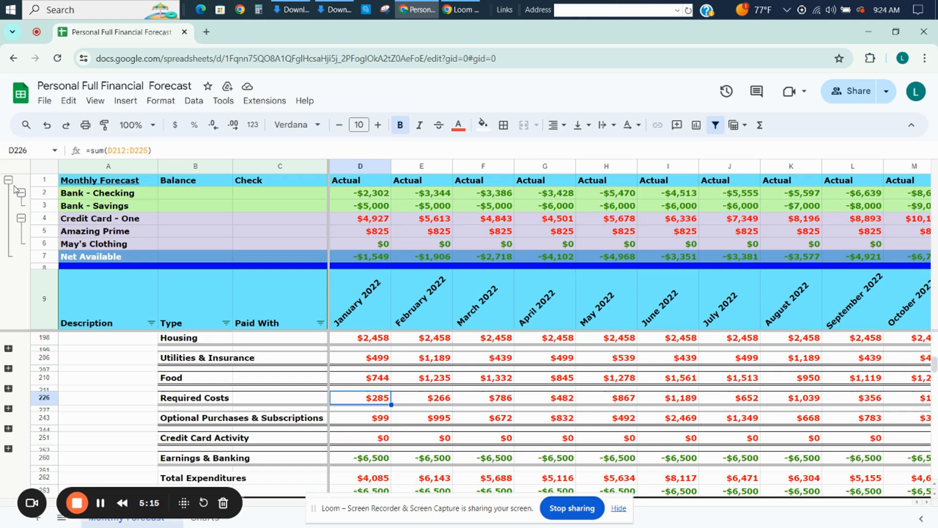
Select account rows 2 to 6 and view the available row grouping options without applying any.
{"action": "left_click_drag", "start_coordinate": [47, 195], "coordinate": [45, 243]}
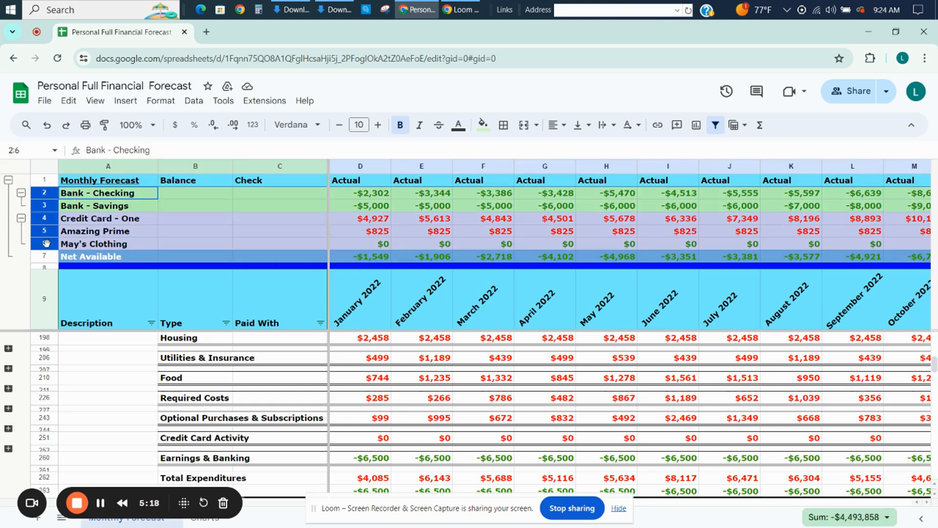
{"action": "right_click", "coordinate": [45, 229]}
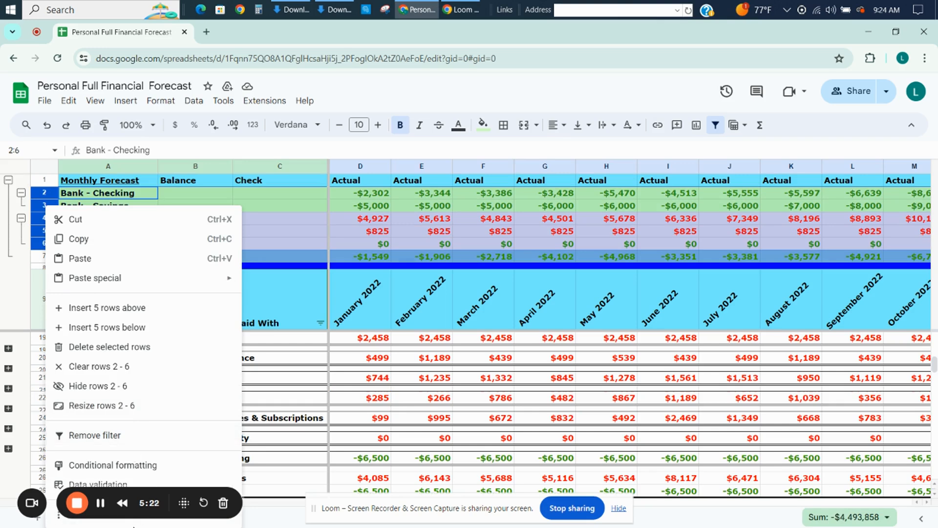
{"action": "mouse_move", "coordinate": [139, 525]}
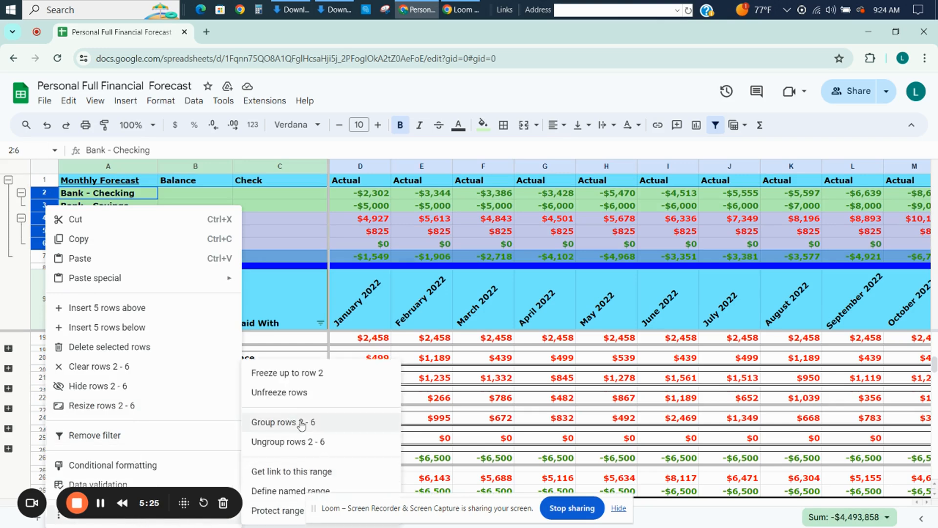
{"action": "left_click", "coordinate": [286, 260]}
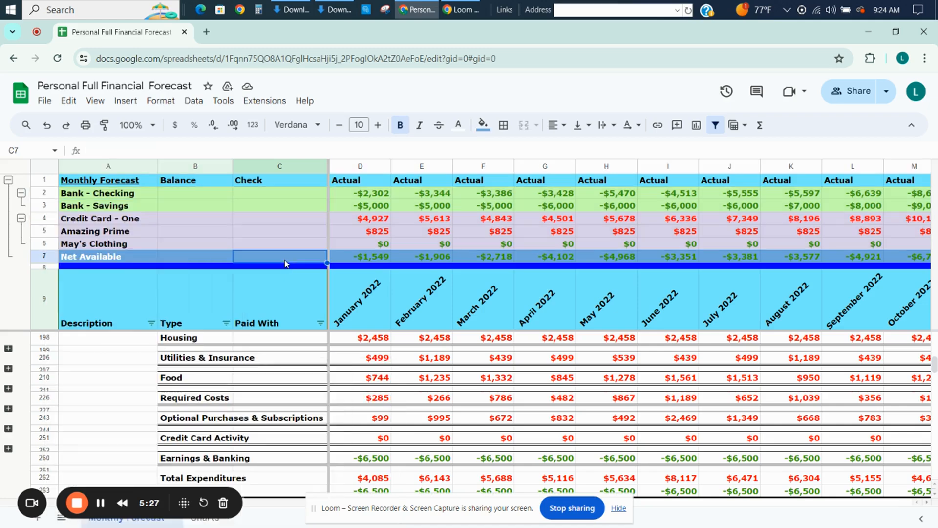
Collapse the row group holding the account balances and Net Available above the month headers.
{"action": "left_click", "coordinate": [9, 215]}
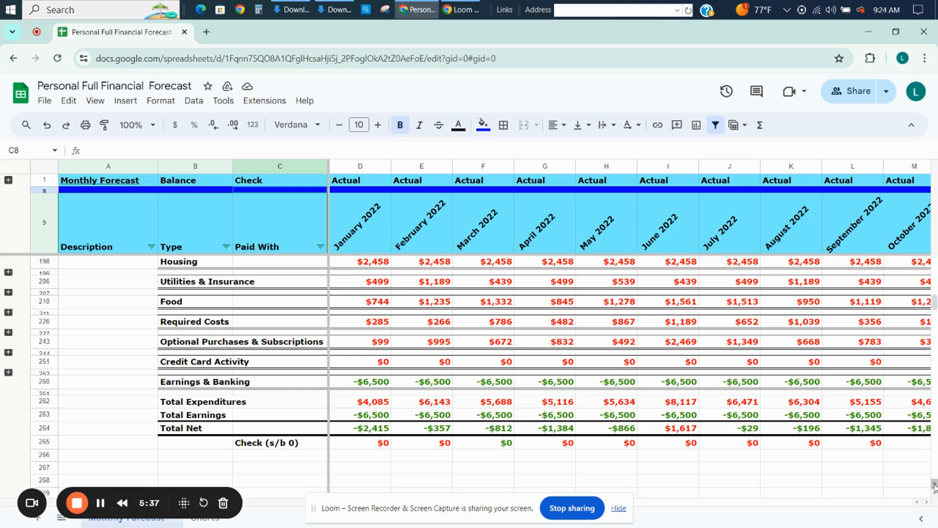
{"action": "scroll", "coordinate": [933, 486], "scroll_direction": "up", "scroll_amount": 1}
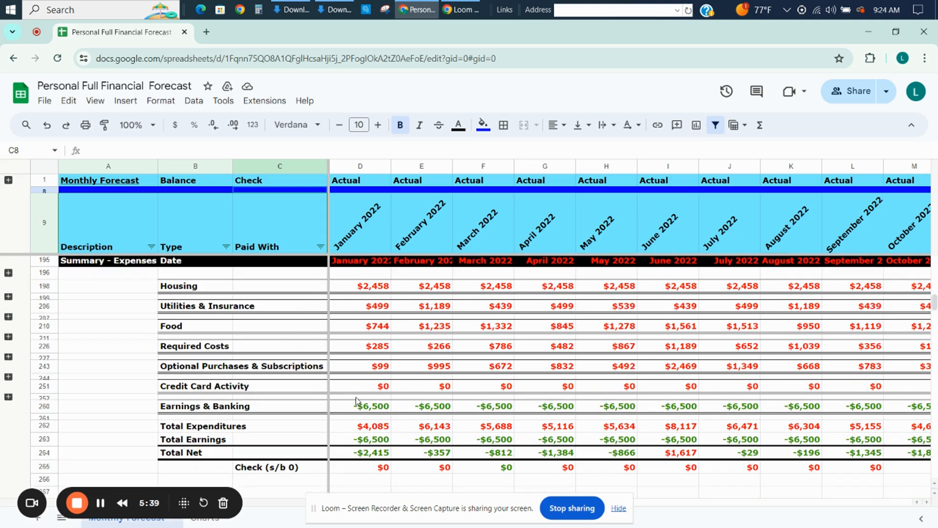
Review the Summary - Expenses categories one by one from Housing down to Earnings & Banking.
{"action": "left_click", "coordinate": [208, 291]}
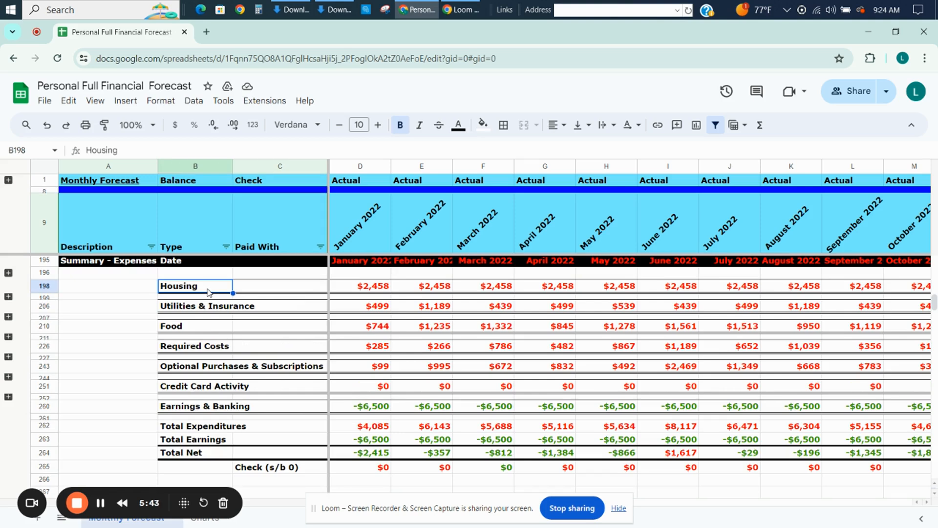
{"action": "key", "text": "Down"}
{"action": "key", "text": "Down"}
{"action": "key", "text": "Down"}
{"action": "key", "text": "Down"}
{"action": "key", "text": "Down"}
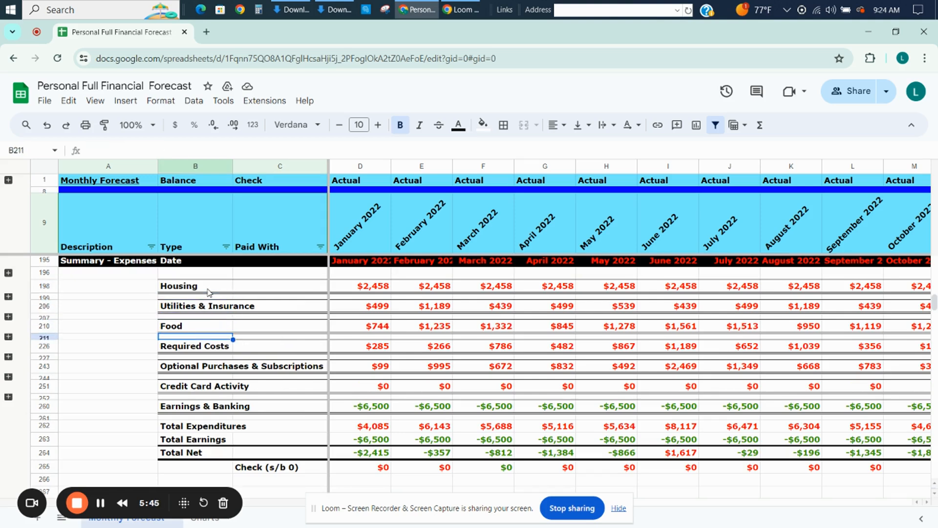
{"action": "key", "text": "Down"}
{"action": "key", "text": "Down"}
{"action": "key", "text": "Down"}
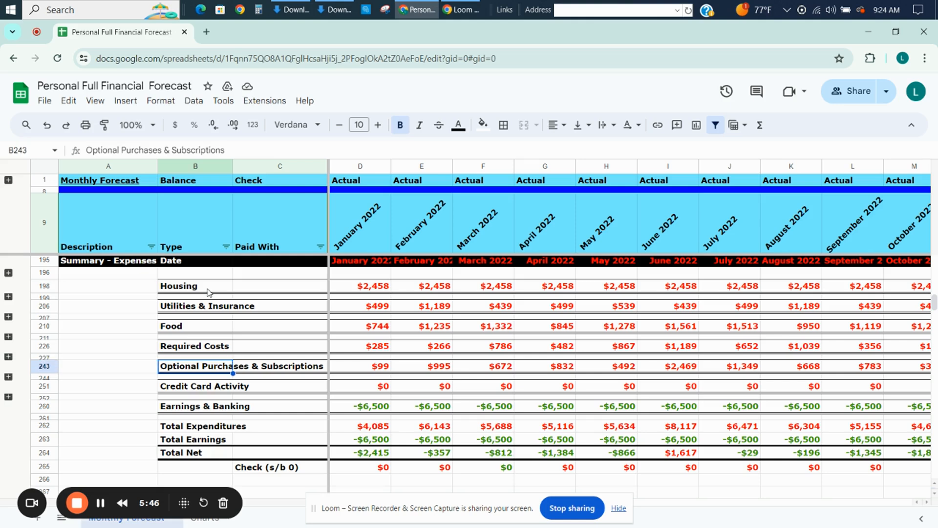
{"action": "key", "text": "Down"}
{"action": "key", "text": "Down"}
{"action": "key", "text": "Down"}
{"action": "key", "text": "Down"}
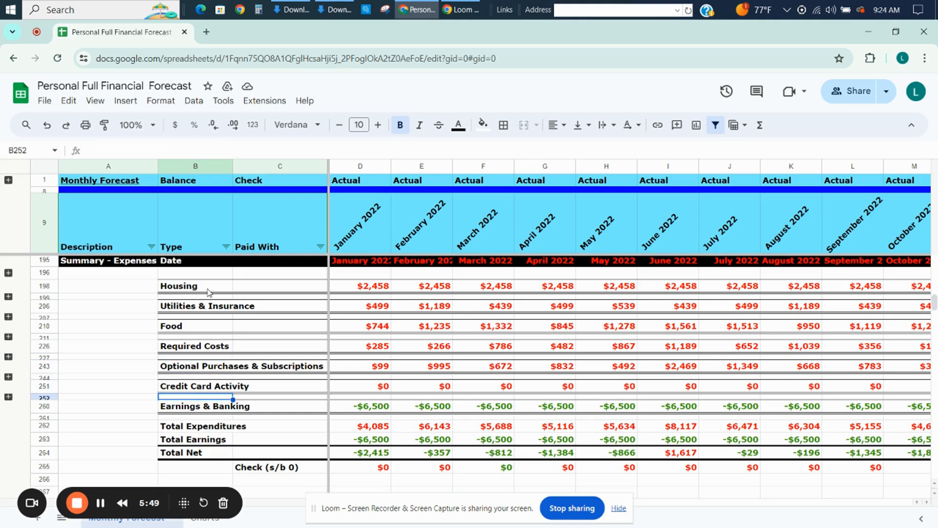
Expand the Utilities & Insurance, Food and Required Costs groups in the expense summary to show their individual expense types.
{"action": "left_click", "coordinate": [9, 298]}
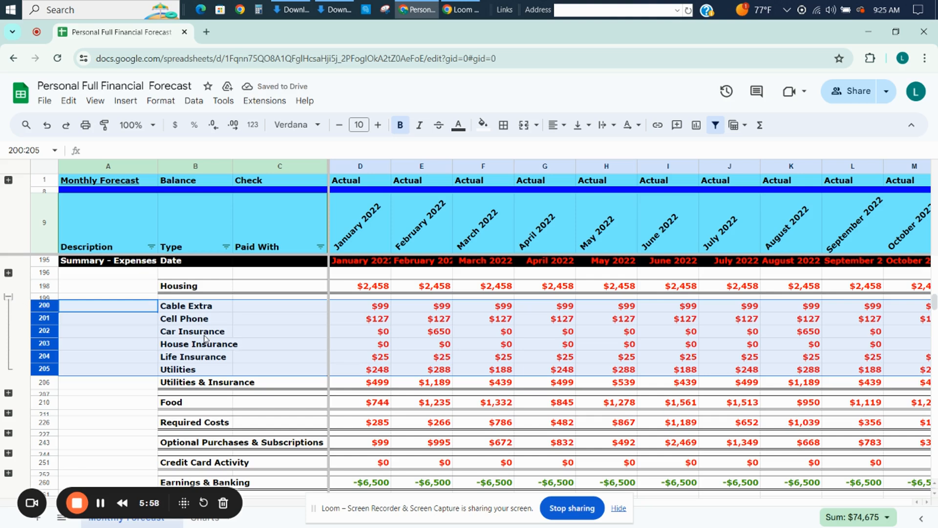
{"action": "left_click", "coordinate": [204, 370]}
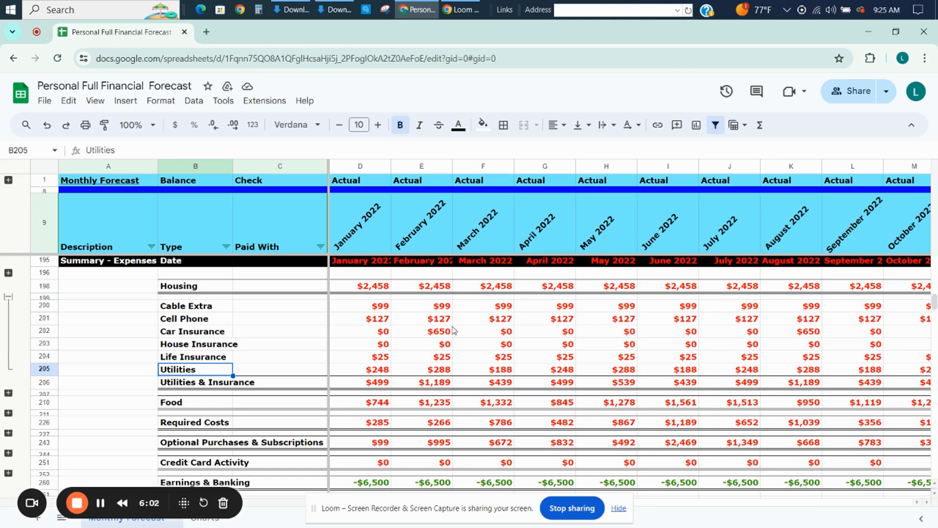
{"action": "left_click", "coordinate": [8, 393]}
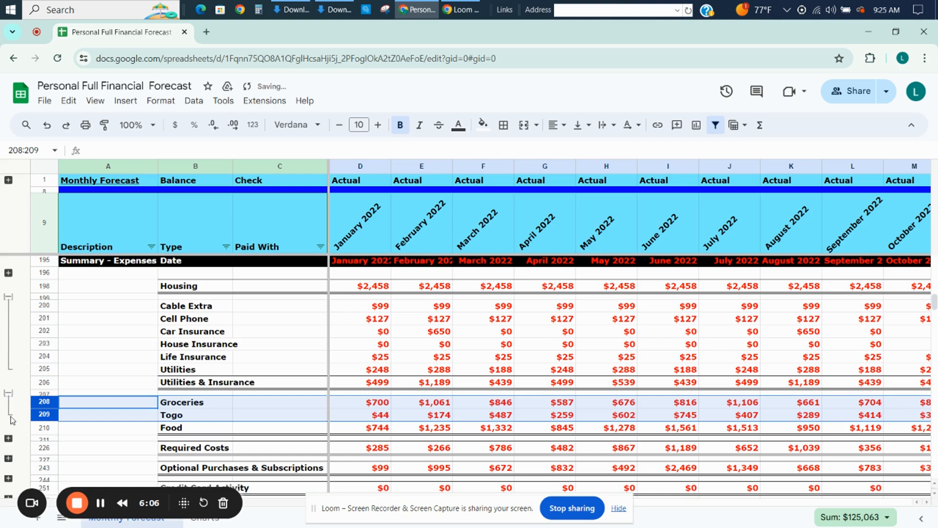
{"action": "left_click", "coordinate": [9, 438]}
{"action": "key", "text": "Down"}
{"action": "key", "text": "Down"}
{"action": "key", "text": "Down"}
{"action": "key", "text": "Down"}
{"action": "key", "text": "Down"}
{"action": "key", "text": "Down"}
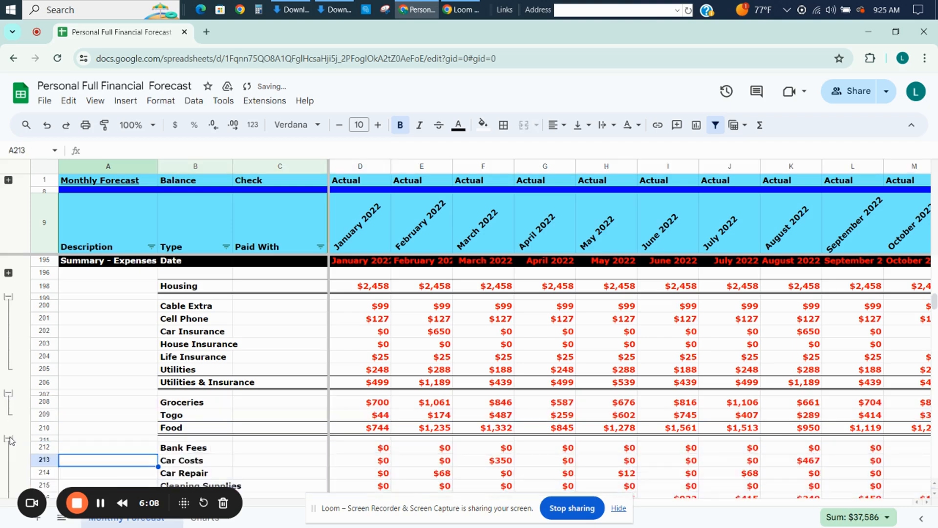
Inspect the SUMIF formulas behind the January and February 2022 Gas amounts in the expense summary without changing them.
{"action": "key", "text": "Up"}
{"action": "key", "text": "Up"}
{"action": "key", "text": "Up"}
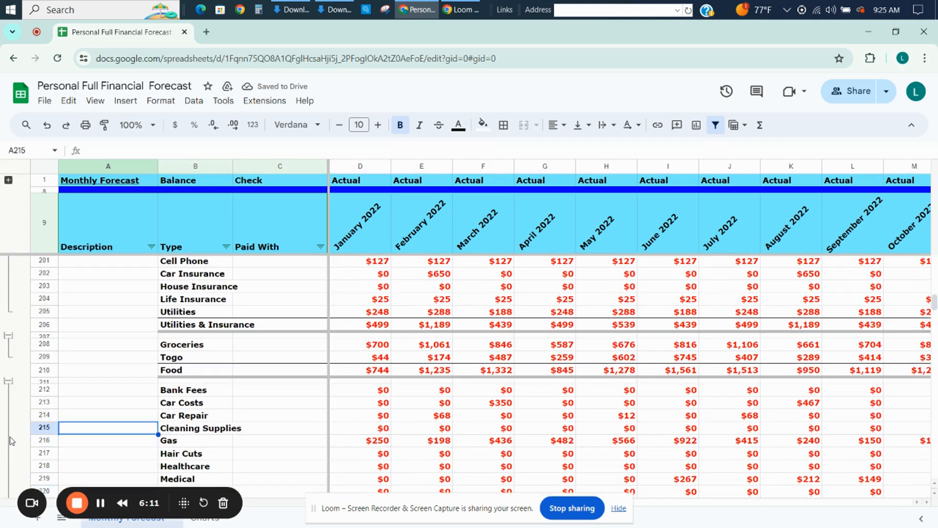
{"action": "key", "text": "Right"}
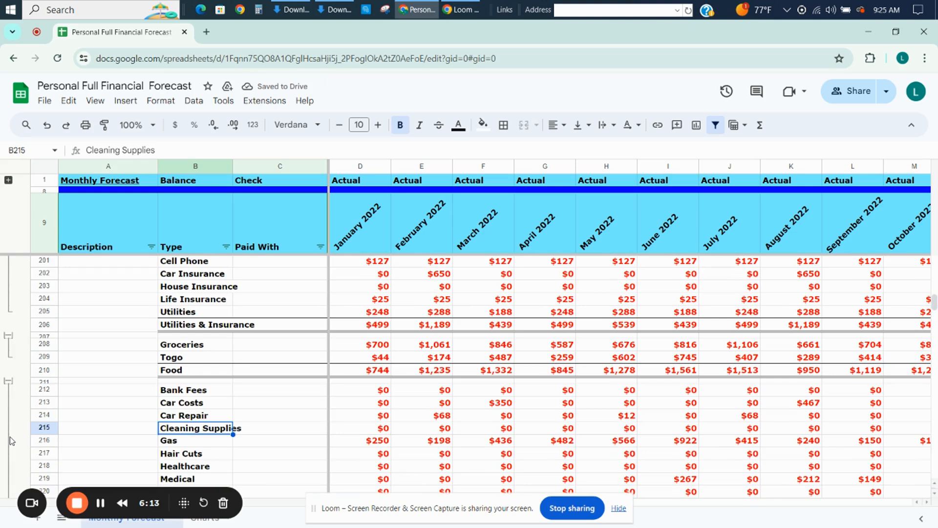
{"action": "left_click", "coordinate": [381, 442]}
{"action": "double_click", "coordinate": [381, 440]}
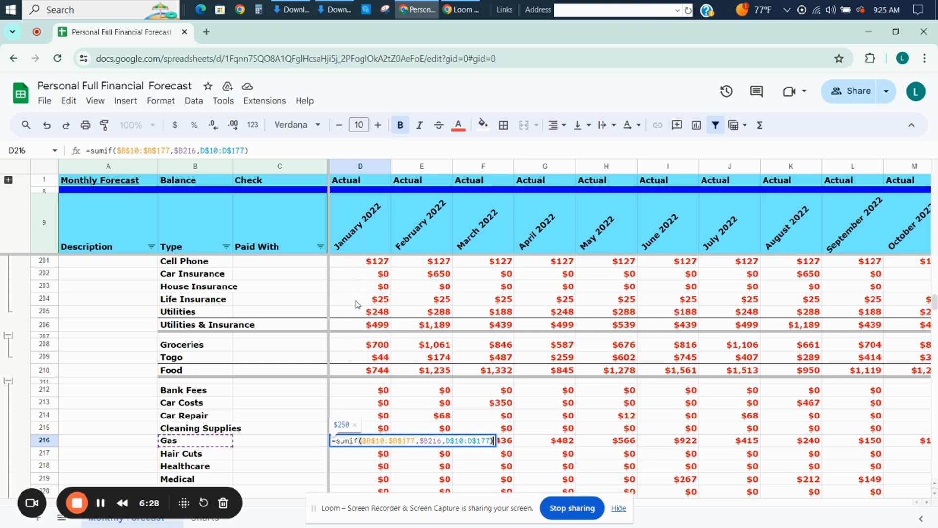
{"action": "key", "text": "Return"}
{"action": "key", "text": "Up"}
{"action": "key", "text": "Right"}
{"action": "key", "text": "Right"}
{"action": "key", "text": "Right"}
{"action": "key", "text": "Right"}
{"action": "key", "text": "Right"}
{"action": "key", "text": "Right"}
{"action": "key", "text": "Right"}
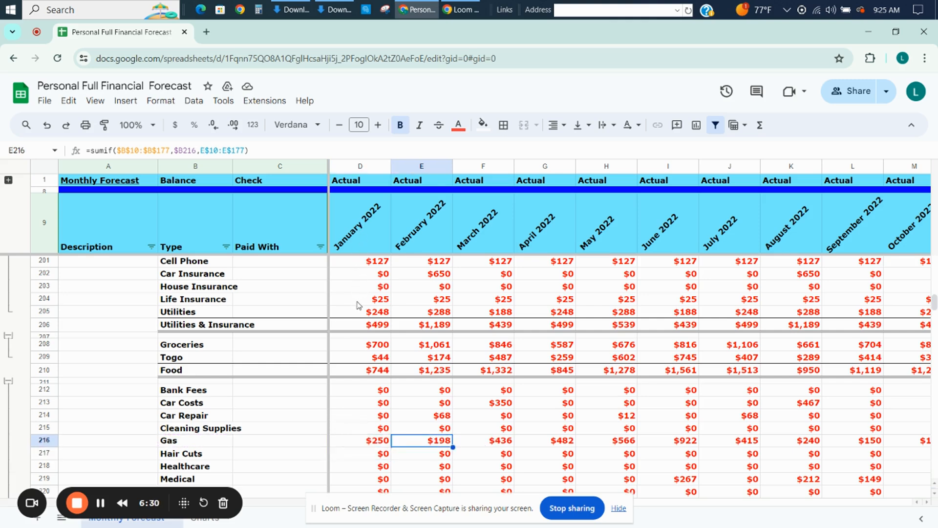
Rename the Gas type label in cell B216 of the expense summary to Gasoline.
{"action": "key", "text": "Left"}
{"action": "key", "text": "Left"}
{"action": "key", "text": "Left"}
{"action": "key", "text": "Left"}
{"action": "key", "text": "Left"}
{"action": "key", "text": "Left"}
{"action": "key", "text": "Left"}
{"action": "key", "text": "Left"}
{"action": "key", "text": "Left"}
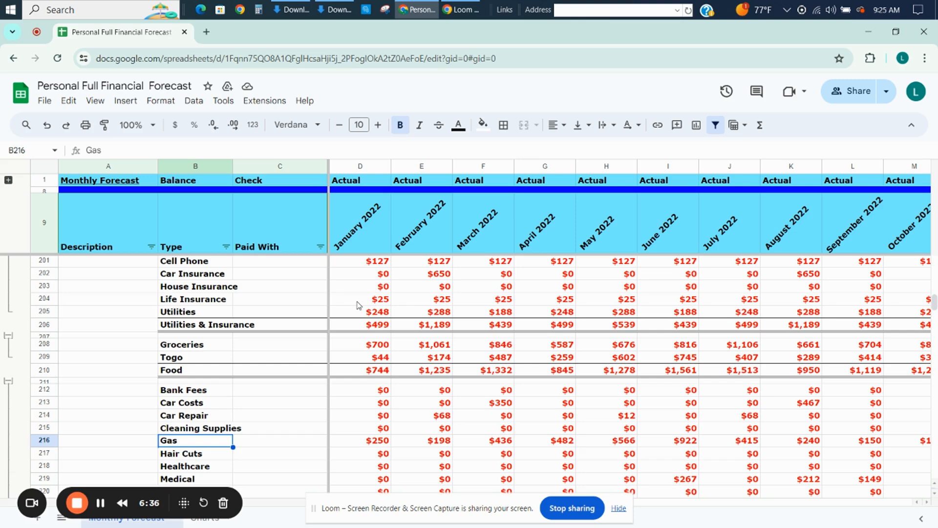
{"action": "type", "text": "Gasoline"}
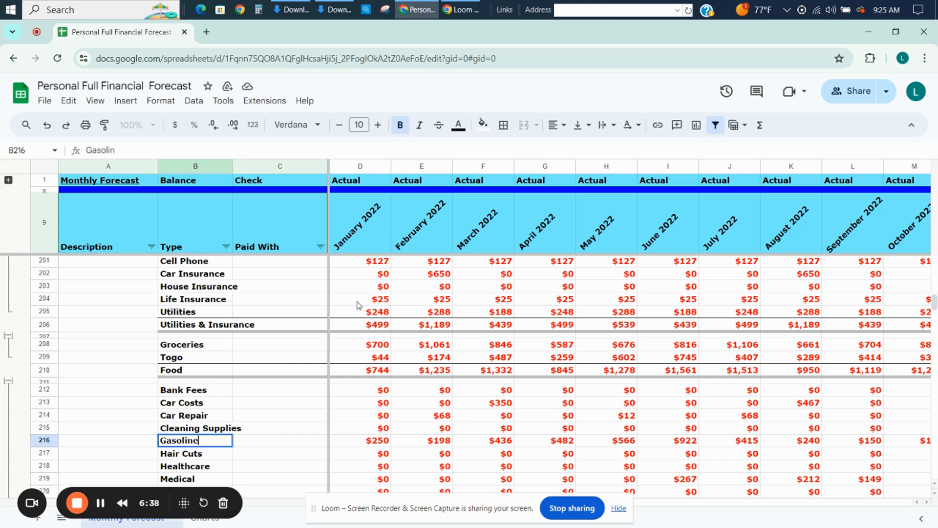
{"action": "key", "text": "Return"}
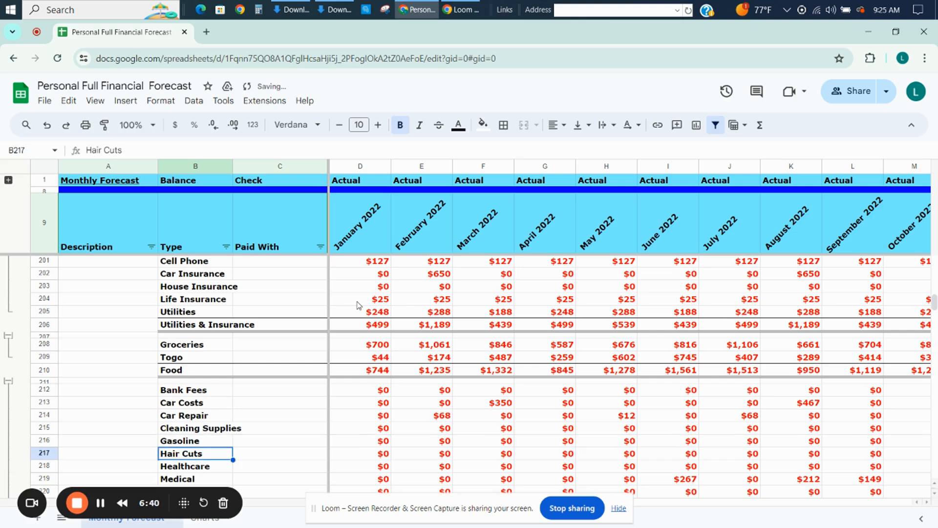
Restore the type label in cell B216 to Gas.
{"action": "key", "text": "Up"}
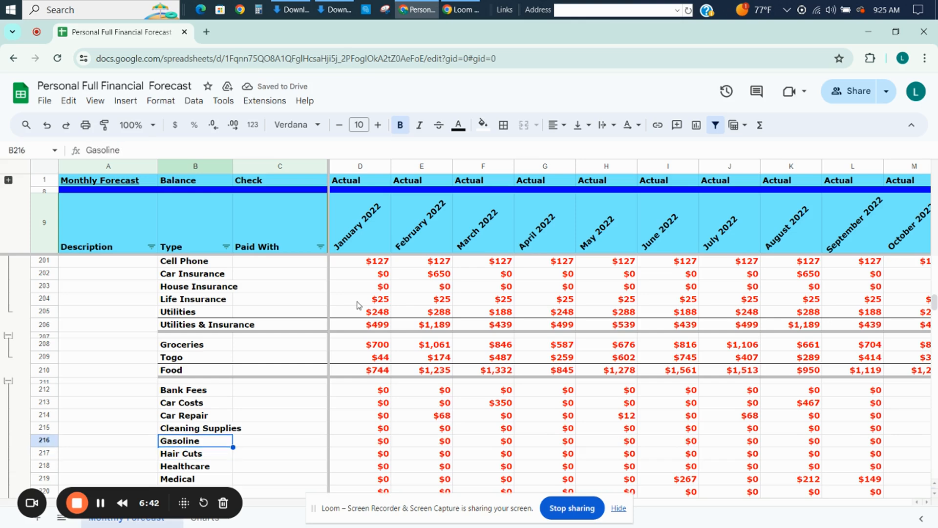
{"action": "type", "text": "Gas"}
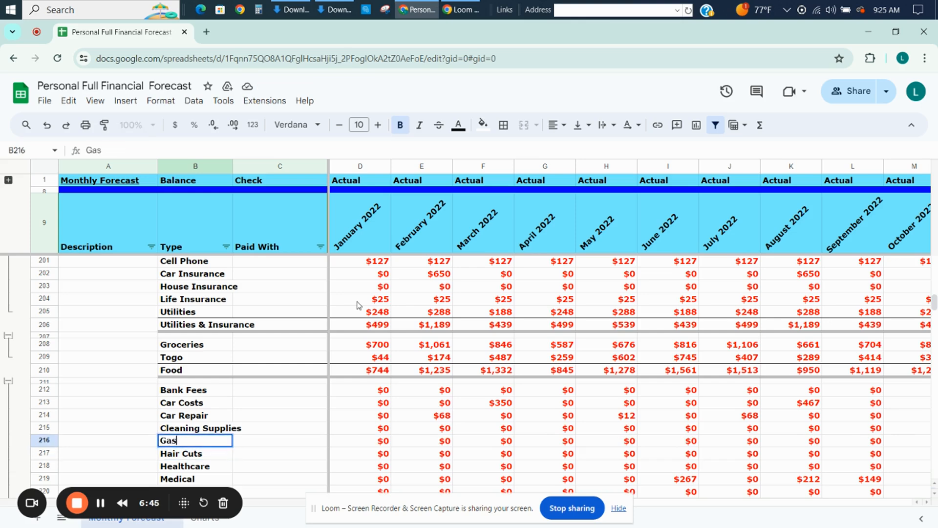
{"action": "key", "text": "Return"}
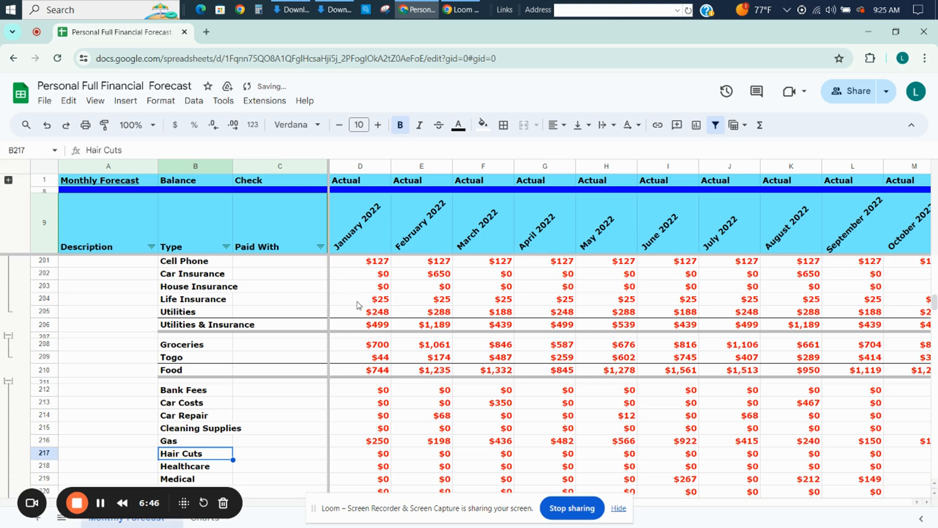
Expand the Optional Purchases & Subscriptions group in the expense summary to show its individual expense types.
{"action": "key", "text": "Down"}
{"action": "key", "text": "Down"}
{"action": "key", "text": "Down"}
{"action": "key", "text": "Down"}
{"action": "key", "text": "Down"}
{"action": "key", "text": "Down"}
{"action": "key", "text": "Down"}
{"action": "key", "text": "Down"}
{"action": "key", "text": "Down"}
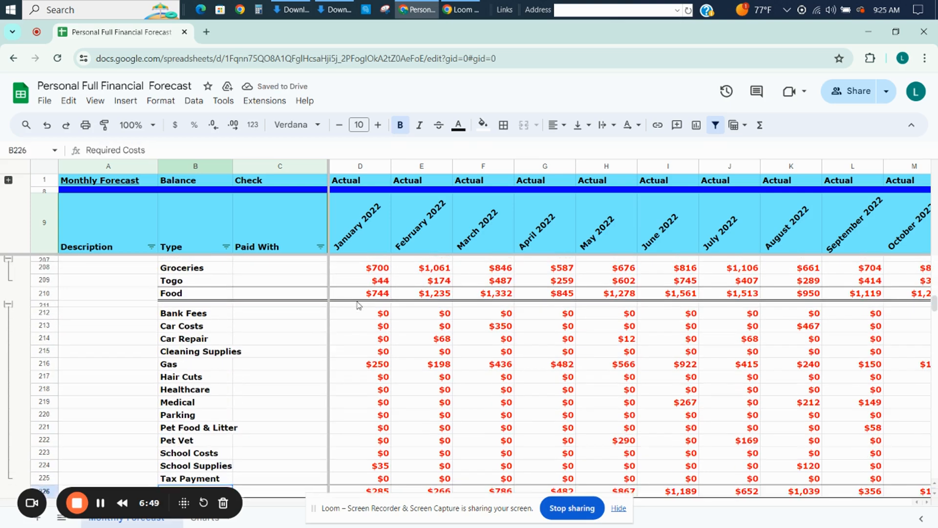
{"action": "key", "text": "Down"}
{"action": "key", "text": "Down"}
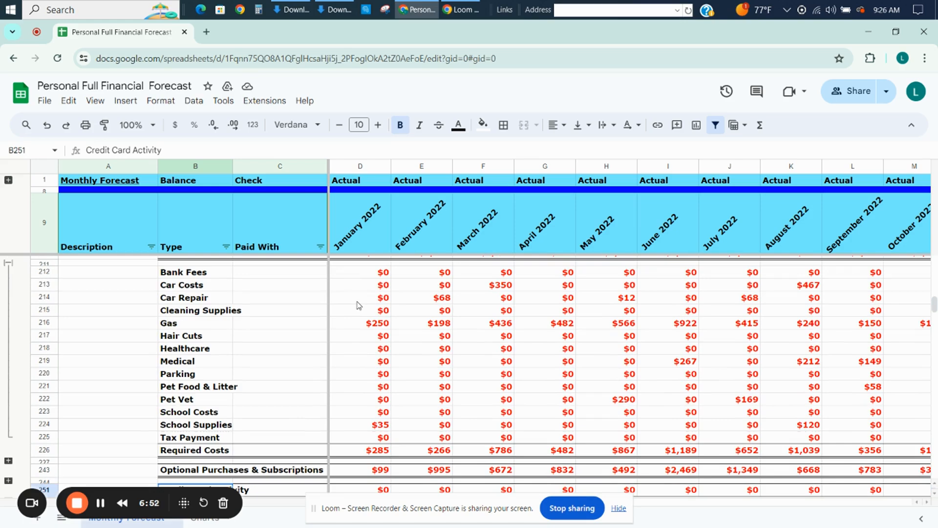
{"action": "key", "text": "Down"}
{"action": "key", "text": "Down"}
{"action": "key", "text": "Down"}
{"action": "key", "text": "Down"}
{"action": "key", "text": "Down"}
{"action": "key", "text": "Down"}
{"action": "key", "text": "Down"}
{"action": "key", "text": "Down"}
{"action": "key", "text": "Down"}
{"action": "key", "text": "Down"}
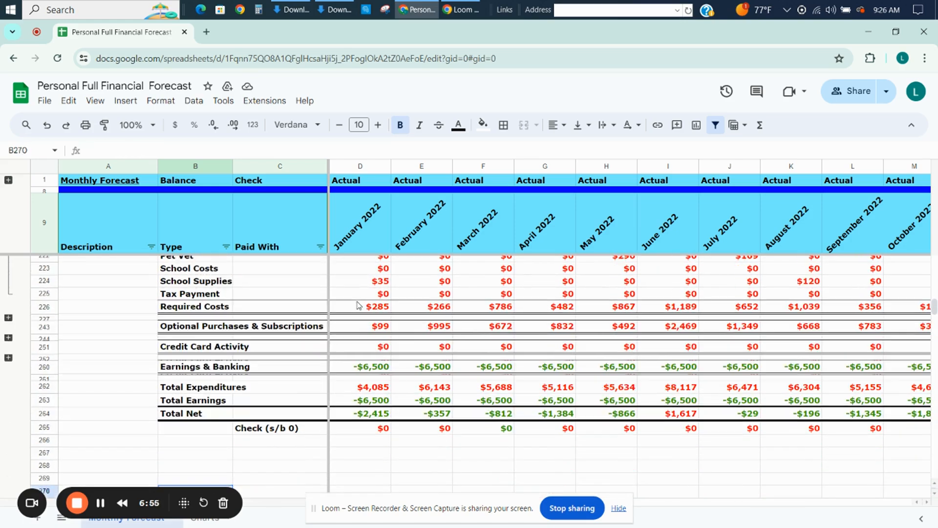
{"action": "left_click", "coordinate": [8, 318]}
{"action": "left_click", "coordinate": [311, 403]}
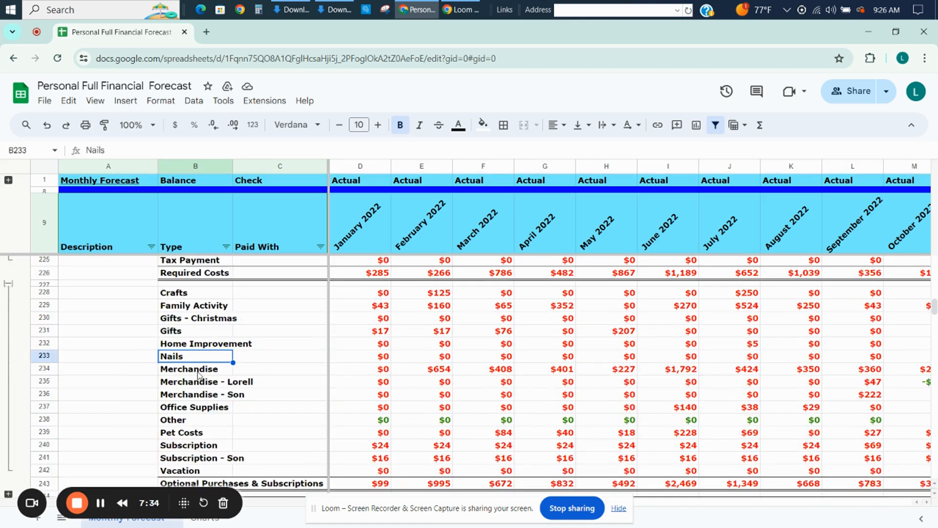
Review the optional expense types from Gifts through the Merchandise entries to Office Supplies.
{"action": "left_click", "coordinate": [198, 372]}
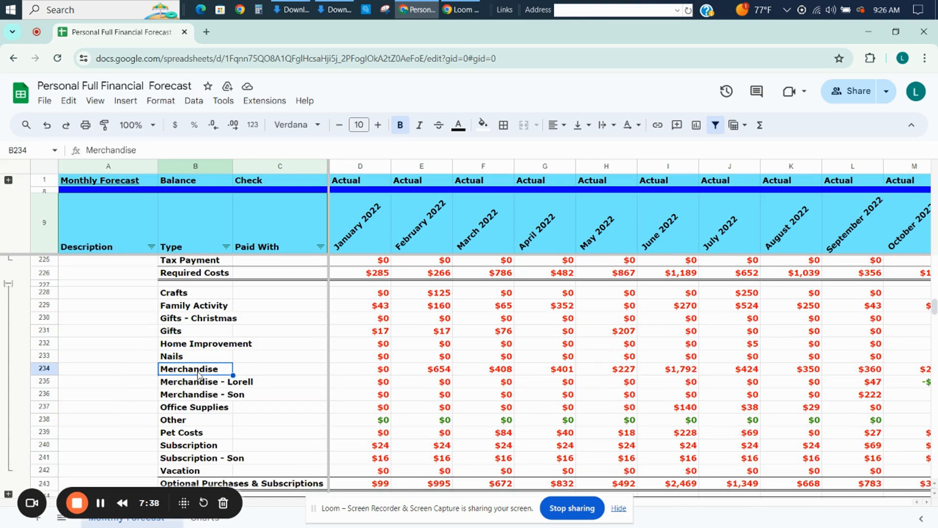
{"action": "key", "text": "Up"}
{"action": "key", "text": "Up"}
{"action": "key", "text": "Up"}
{"action": "key", "text": "Up"}
{"action": "key", "text": "Up"}
{"action": "key", "text": "Up"}
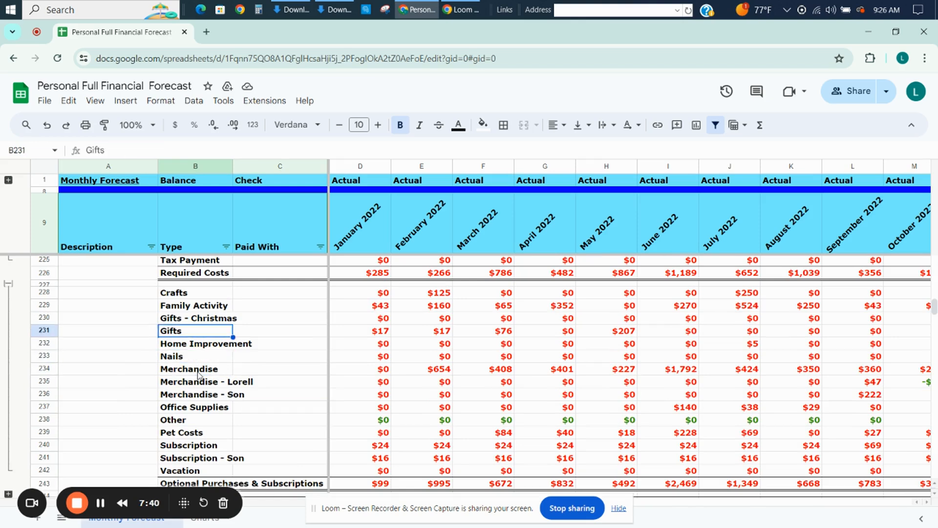
{"action": "key", "text": "Down"}
{"action": "key", "text": "Down"}
{"action": "key", "text": "Down"}
{"action": "key", "text": "Down"}
{"action": "key", "text": "Down"}
{"action": "key", "text": "Down"}
{"action": "key", "text": "Down"}
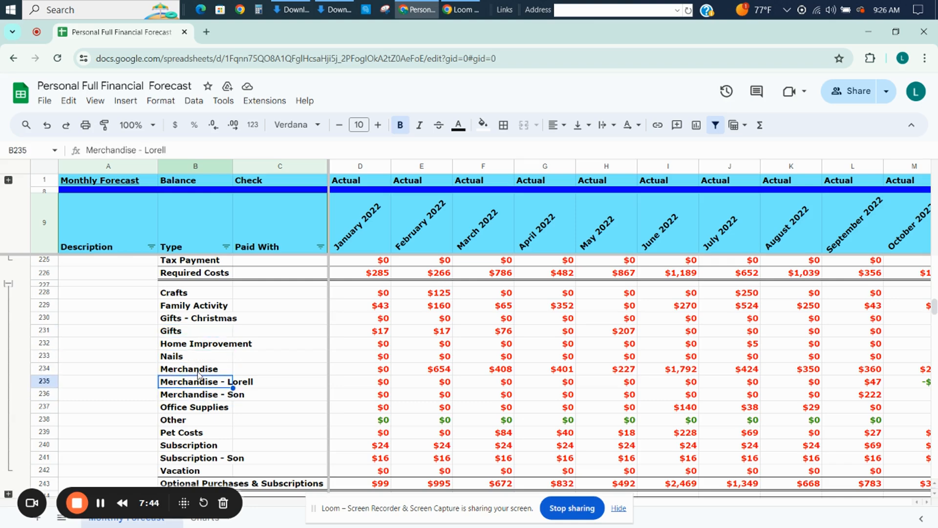
{"action": "key", "text": "Down"}
{"action": "key", "text": "Down"}
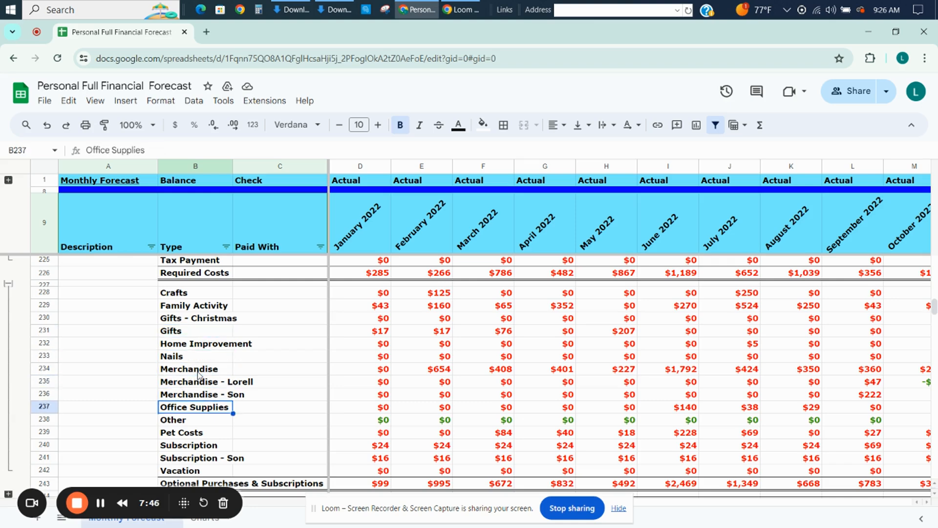
{"action": "key", "text": "Down"}
Compare the optional expense types around Merchandise with the Required Costs group directly above them.
{"action": "key", "text": "Down"}
{"action": "key", "text": "Up"}
{"action": "key", "text": "Up"}
{"action": "key", "text": "Up"}
{"action": "key", "text": "Up"}
{"action": "key", "text": "Up"}
{"action": "key", "text": "Up"}
{"action": "key", "text": "Up"}
{"action": "key", "text": "Up"}
{"action": "key", "text": "Up"}
{"action": "key", "text": "Up"}
{"action": "key", "text": "Up"}
{"action": "key", "text": "Up"}
{"action": "key", "text": "Up"}
{"action": "key", "text": "Up"}
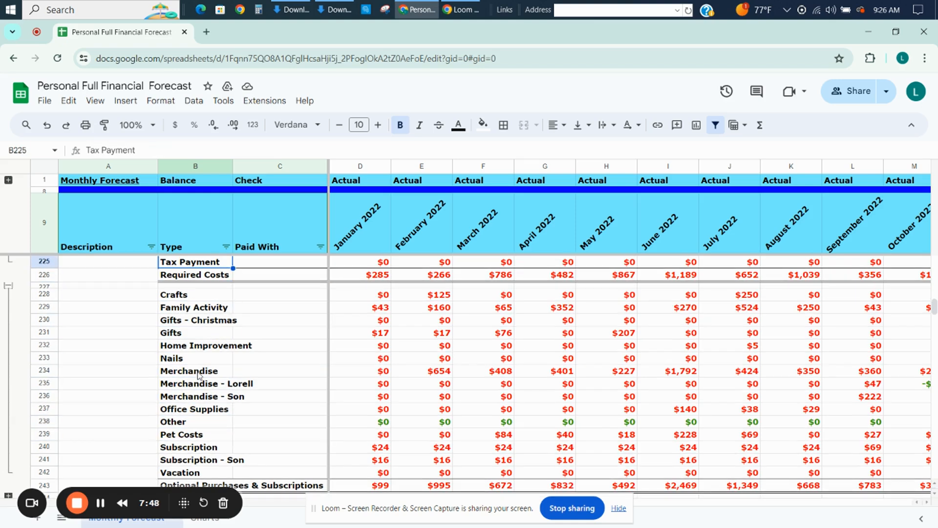
{"action": "key", "text": "Down"}
{"action": "key", "text": "Down"}
{"action": "key", "text": "Down"}
{"action": "key", "text": "Down"}
{"action": "key", "text": "Down"}
{"action": "key", "text": "Down"}
{"action": "key", "text": "Down"}
{"action": "key", "text": "Down"}
{"action": "key", "text": "Down"}
{"action": "key", "text": "Down"}
{"action": "key", "text": "Down"}
{"action": "key", "text": "Down"}
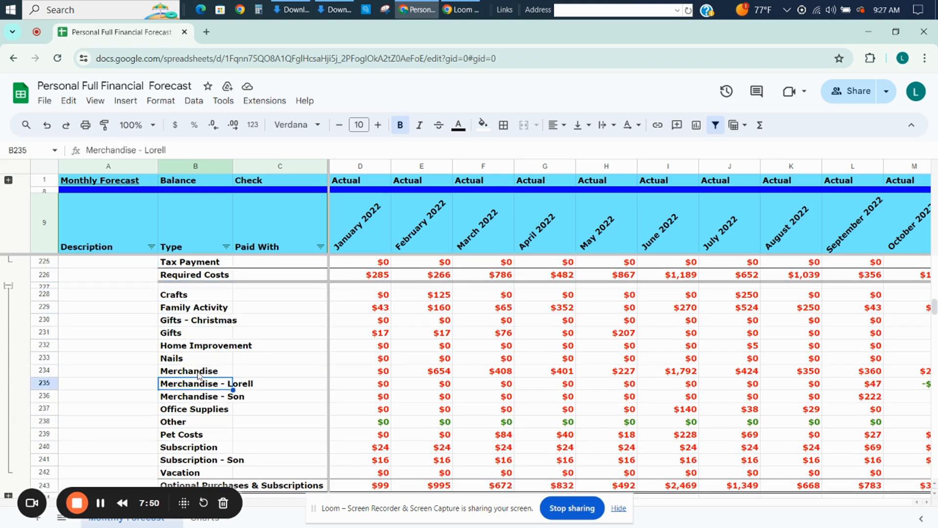
{"action": "key", "text": "Up"}
{"action": "key", "text": "Up"}
{"action": "key", "text": "Up"}
{"action": "key", "text": "Up"}
{"action": "key", "text": "Up"}
{"action": "key", "text": "Up"}
{"action": "key", "text": "Up"}
{"action": "key", "text": "Up"}
{"action": "key", "text": "Up"}
{"action": "key", "text": "Up"}
{"action": "key", "text": "Up"}
{"action": "key", "text": "Up"}
{"action": "key", "text": "Up"}
{"action": "key", "text": "Up"}
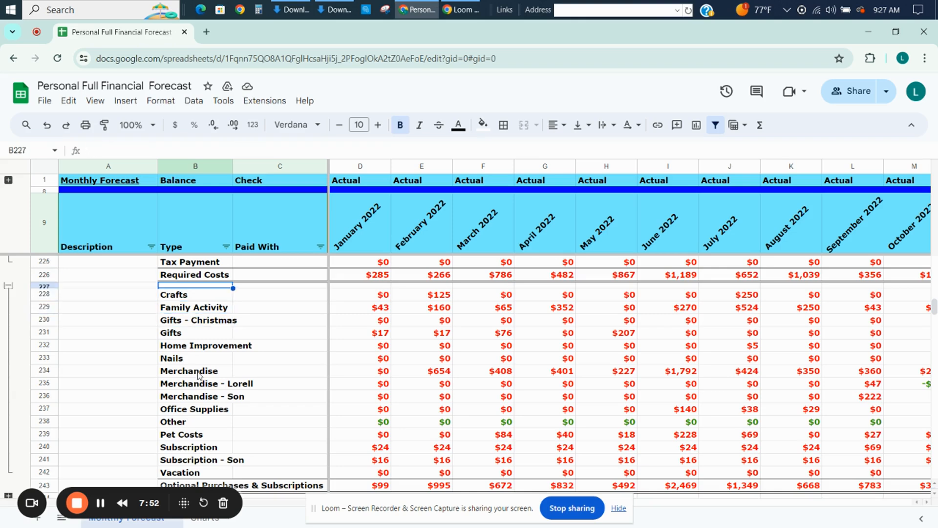
Examine the School Supplies, Pet Food & Litter and Pet Vet types in Required Costs, ending at the optional Merchandise type.
{"action": "key", "text": "Up"}
{"action": "key", "text": "Up"}
{"action": "key", "text": "Down"}
{"action": "key", "text": "Down"}
{"action": "key", "text": "Down"}
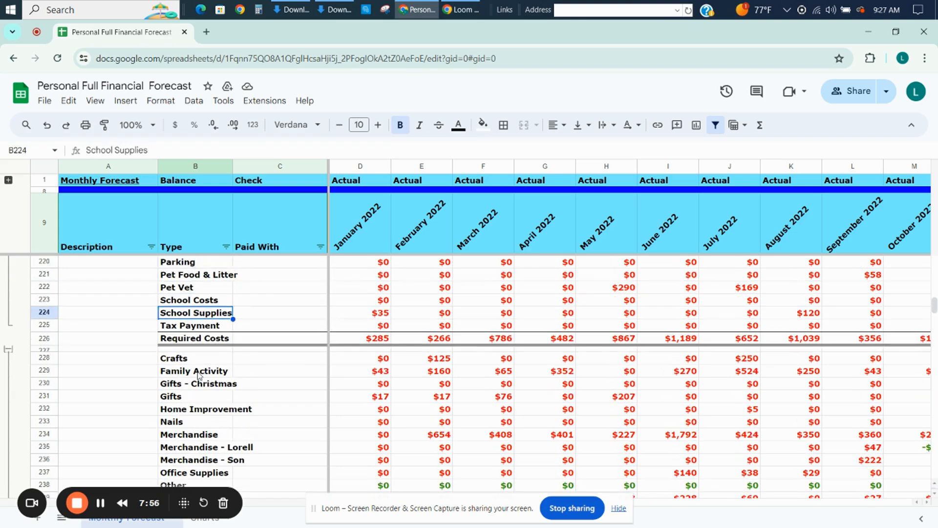
{"action": "key", "text": "Up"}
{"action": "key", "text": "Up"}
{"action": "key", "text": "Up"}
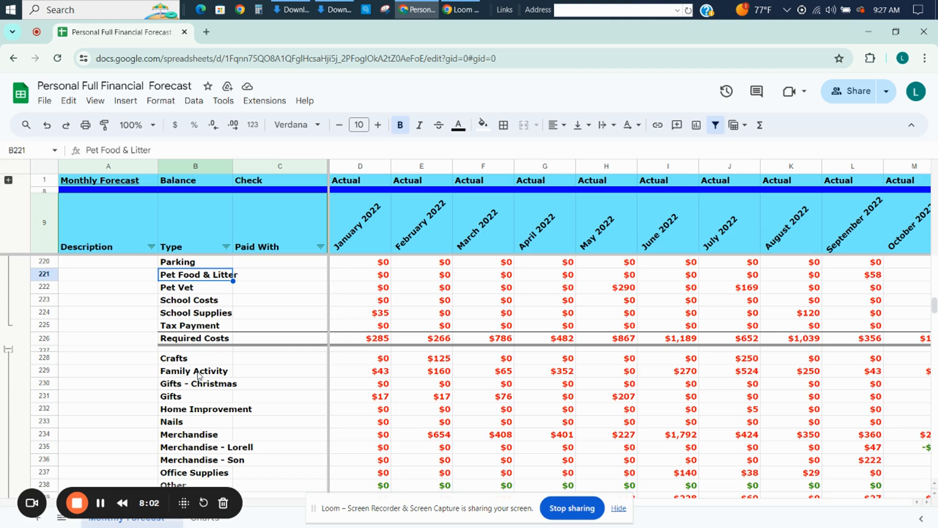
{"action": "key", "text": "Down"}
{"action": "key", "text": "Down"}
{"action": "key", "text": "Down"}
{"action": "key", "text": "Down"}
{"action": "key", "text": "Down"}
{"action": "key", "text": "Down"}
{"action": "key", "text": "Down"}
{"action": "key", "text": "Down"}
{"action": "key", "text": "Down"}
{"action": "key", "text": "Down"}
{"action": "key", "text": "Down"}
{"action": "key", "text": "Down"}
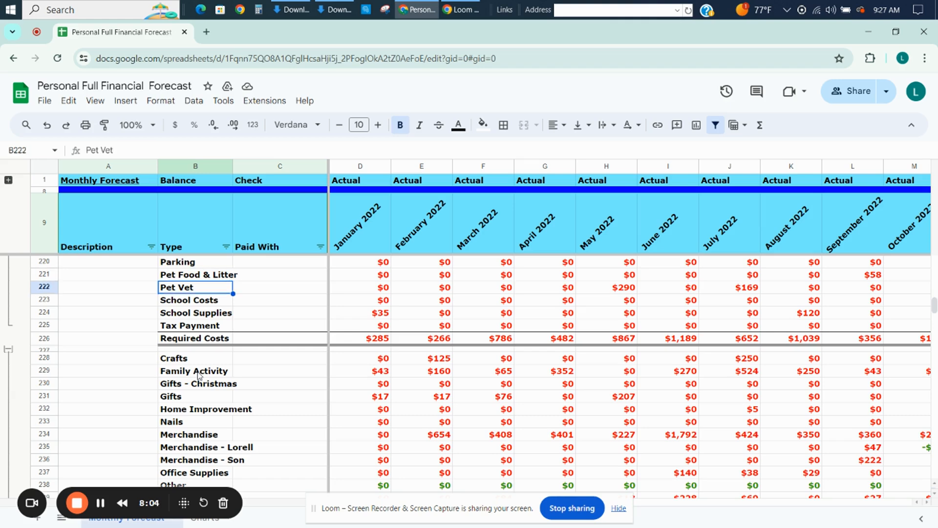
{"action": "key", "text": "Down"}
{"action": "key", "text": "Down"}
{"action": "key", "text": "Up"}
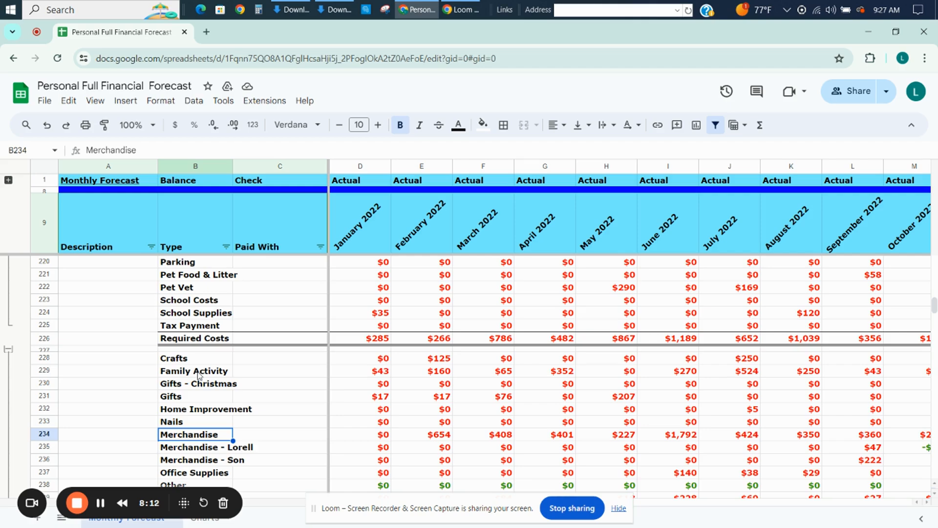
Locate the Sam's Club expense rows in the Credit Card - One section of the monthly forecast.
{"action": "key", "text": "Page_Up"}
{"action": "key", "text": "Page_Up"}
{"action": "key", "text": "Page_Up"}
{"action": "key", "text": "Page_Up"}
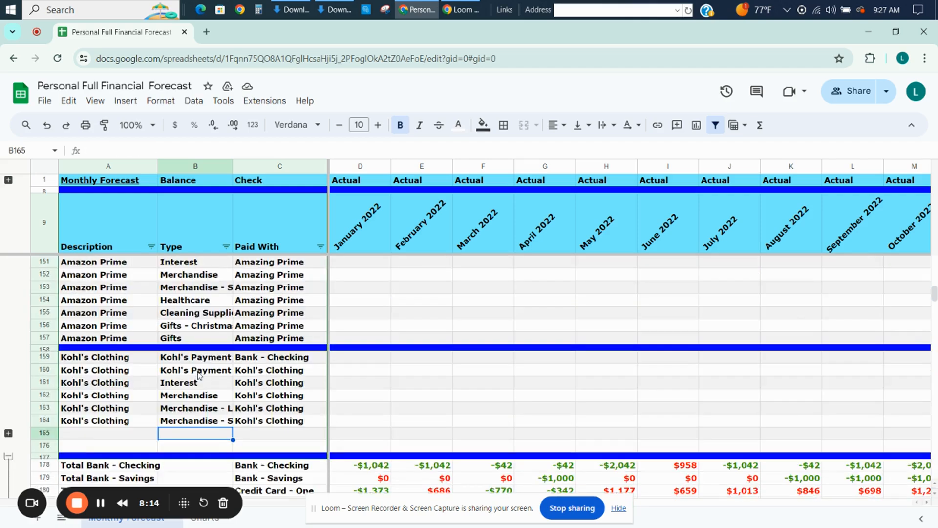
{"action": "key", "text": "Page_Up"}
{"action": "key", "text": "Page_Up"}
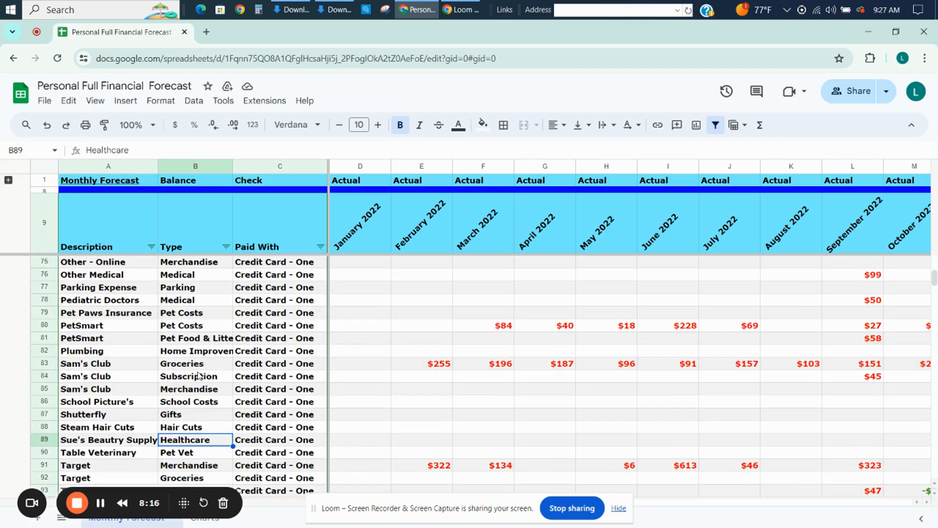
{"action": "key", "text": "Up"}
{"action": "key", "text": "Up"}
{"action": "key", "text": "Up"}
{"action": "key", "text": "Up"}
{"action": "key", "text": "Up"}
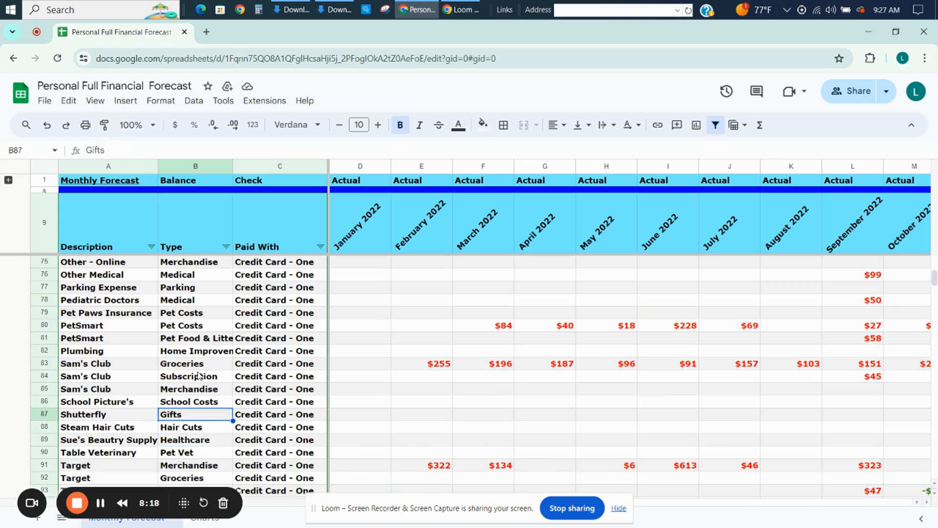
{"action": "key", "text": "Left"}
{"action": "key", "text": "Up"}
{"action": "key", "text": "Right"}
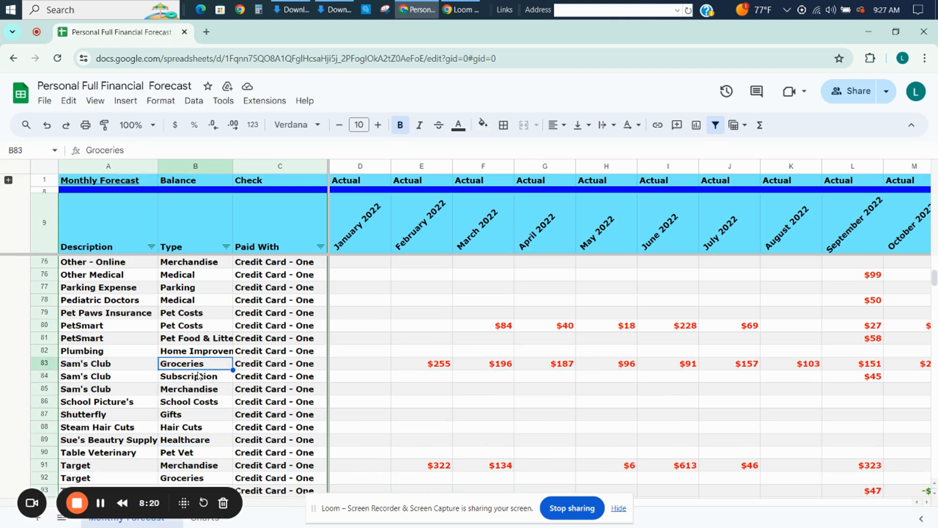
Review how the three Sam's Club rows are split into Groceries, Subscription and Merchandise types.
{"action": "key", "text": "Down"}
{"action": "key", "text": "Down"}
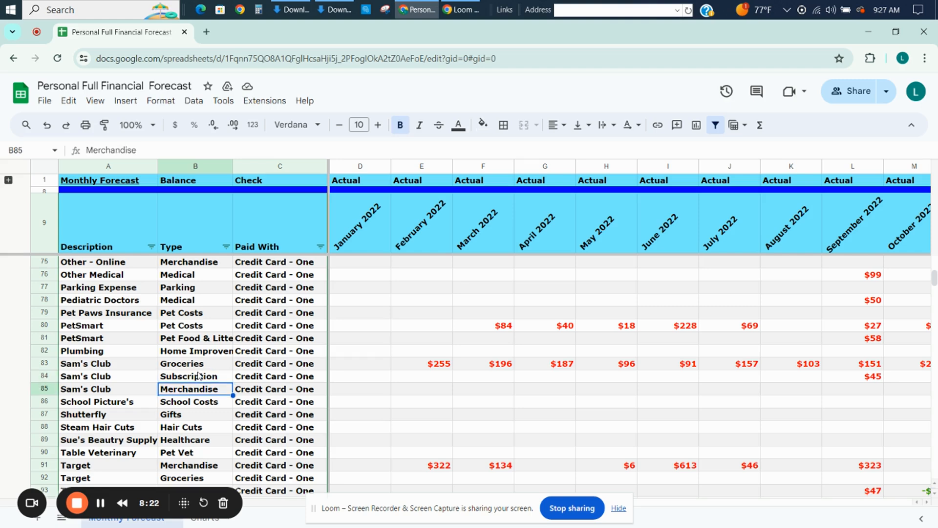
{"action": "key", "text": "Left"}
{"action": "key", "text": "Up"}
{"action": "key", "text": "Up"}
{"action": "key", "text": "Down"}
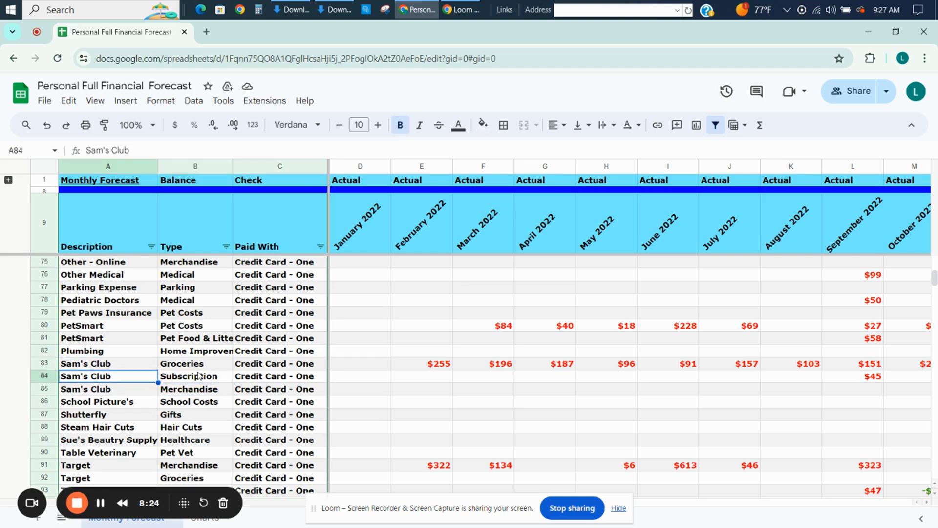
{"action": "key", "text": "Down"}
{"action": "key", "text": "Right"}
{"action": "key", "text": "Up"}
{"action": "key", "text": "Up"}
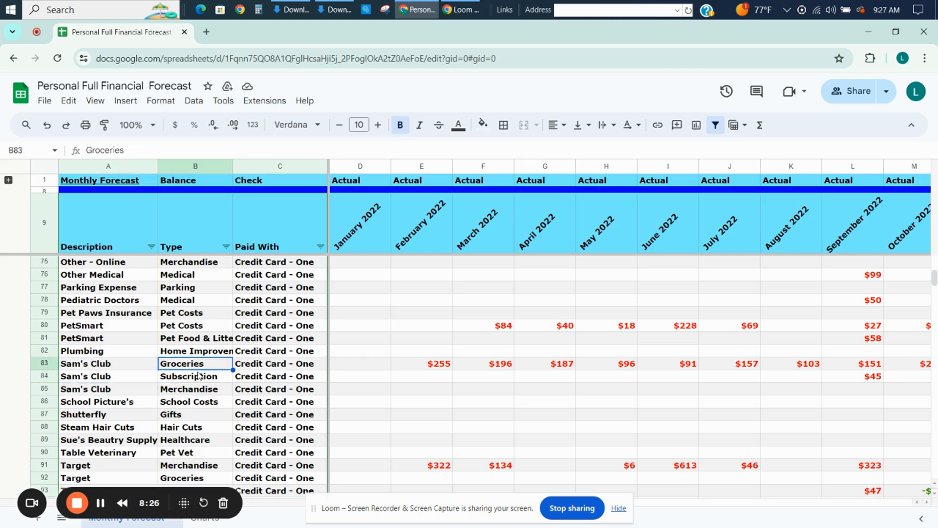
Examine the Sam's Club Subscription amounts across the months and the Merchandise amount for January 2023.
{"action": "key", "text": "Down"}
{"action": "key", "text": "Right"}
{"action": "key", "text": "Right"}
{"action": "key", "text": "Right"}
{"action": "key", "text": "Right"}
{"action": "key", "text": "Right"}
{"action": "key", "text": "Right"}
{"action": "key", "text": "Right"}
{"action": "key", "text": "Right"}
{"action": "key", "text": "Right"}
{"action": "key", "text": "Right"}
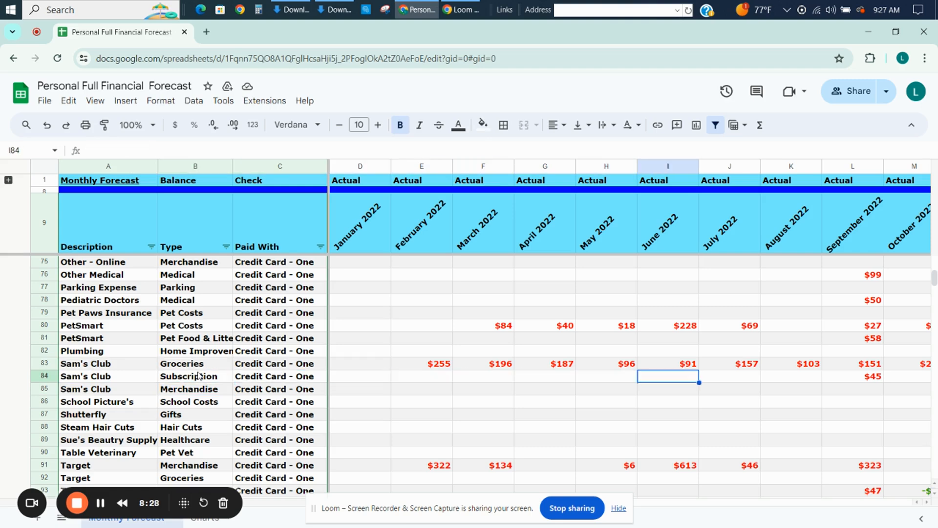
{"action": "key", "text": "Right"}
{"action": "key", "text": "Right"}
{"action": "key", "text": "Right"}
{"action": "key", "text": "Right"}
{"action": "key", "text": "Right"}
{"action": "key", "text": "Right"}
{"action": "key", "text": "Right"}
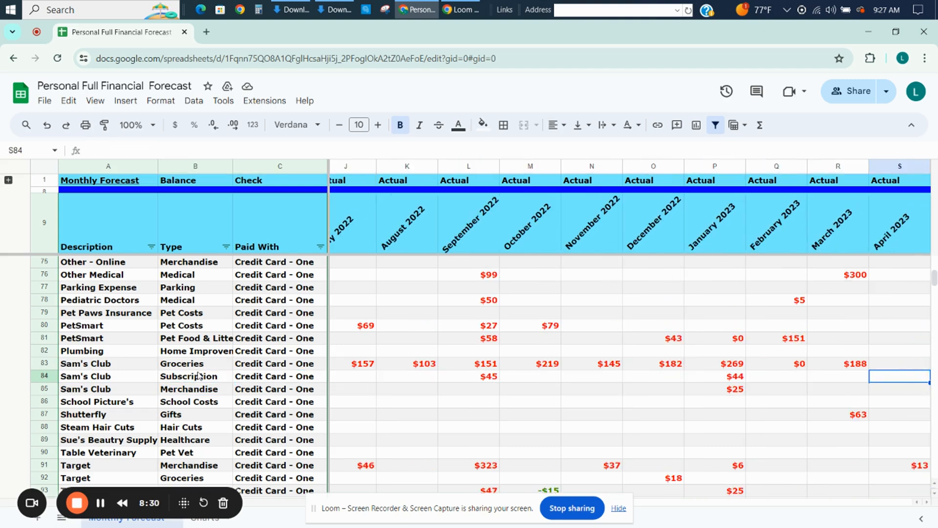
{"action": "key", "text": "Right"}
{"action": "key", "text": "Right"}
{"action": "key", "text": "Right"}
{"action": "key", "text": "Down"}
{"action": "key", "text": "Left"}
{"action": "key", "text": "Left"}
{"action": "key", "text": "Left"}
{"action": "key", "text": "Left"}
{"action": "key", "text": "Left"}
{"action": "key", "text": "Left"}
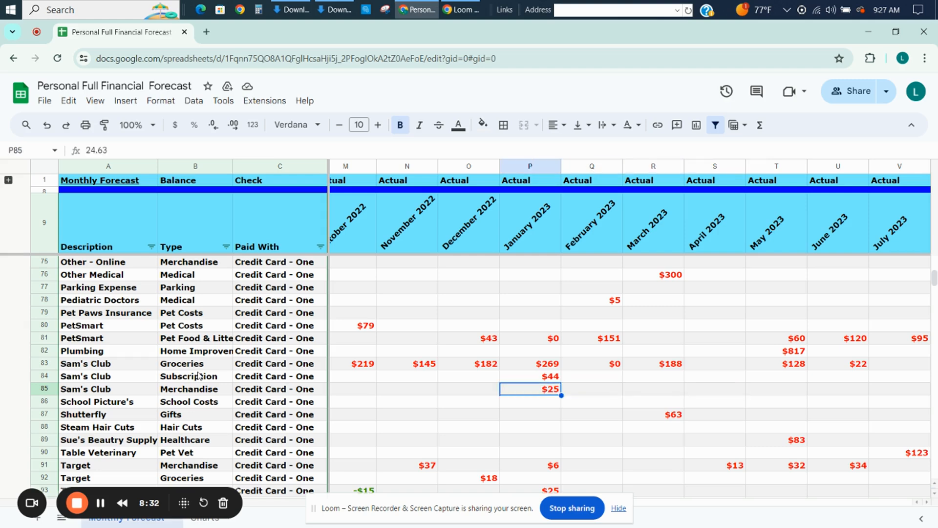
Examine the Sam's Club Merchandise row across the months through January 2024, ending back at its Type cell.
{"action": "key", "text": "Right"}
{"action": "key", "text": "Right"}
{"action": "key", "text": "Right"}
{"action": "key", "text": "Right"}
{"action": "key", "text": "Right"}
{"action": "key", "text": "Right"}
{"action": "key", "text": "Right"}
{"action": "key", "text": "Right"}
{"action": "key", "text": "Right"}
{"action": "key", "text": "Right"}
{"action": "key", "text": "Right"}
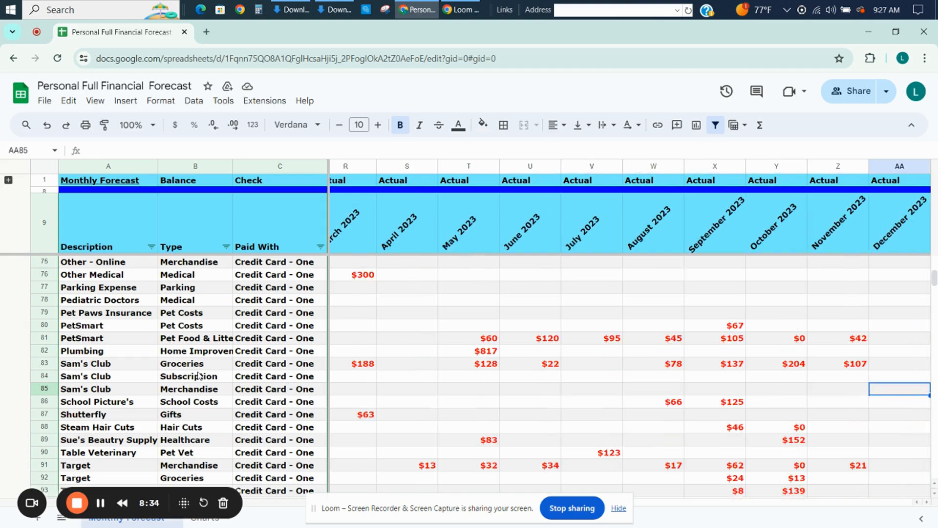
{"action": "key", "text": "Right"}
{"action": "key", "text": "Left"}
{"action": "key", "text": "Left"}
{"action": "key", "text": "Left"}
{"action": "key", "text": "Left"}
{"action": "key", "text": "Left"}
{"action": "key", "text": "Left"}
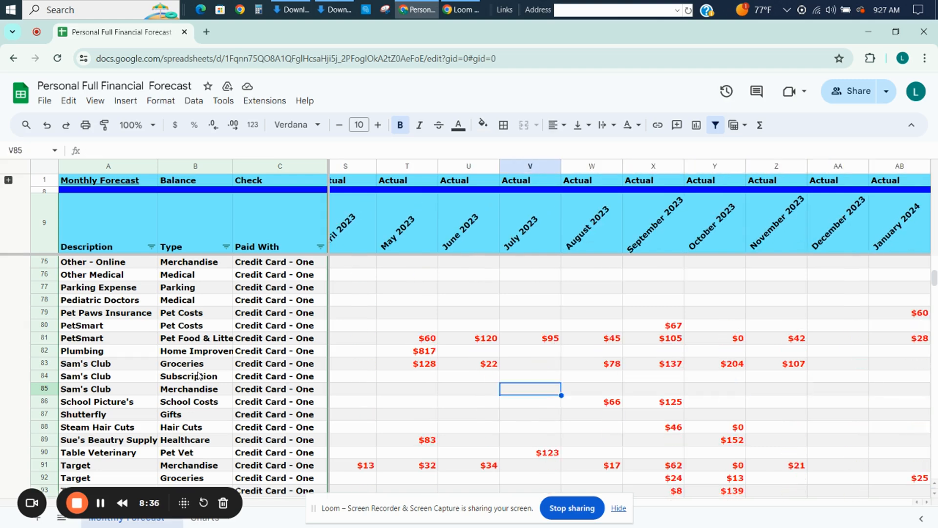
{"action": "key", "text": "Left"}
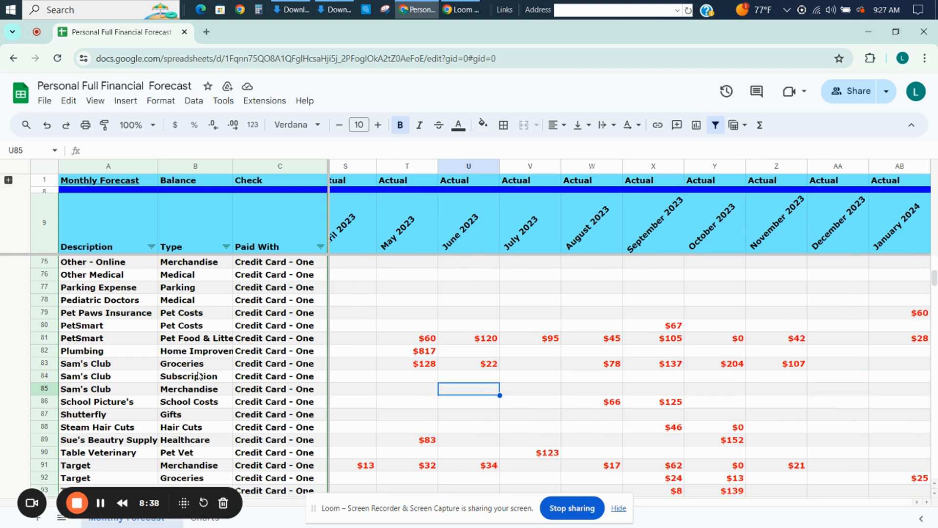
{"action": "key", "text": "Left"}
{"action": "key", "text": "Left"}
{"action": "key", "text": "Left"}
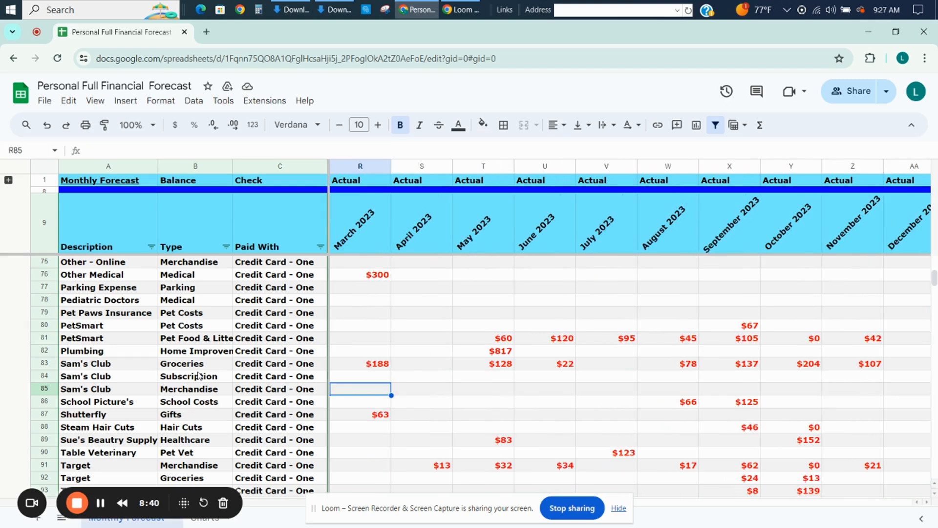
{"action": "key", "text": "Left"}
{"action": "key", "text": "Left"}
{"action": "key", "text": "Left"}
{"action": "key", "text": "Left"}
{"action": "key", "text": "Left"}
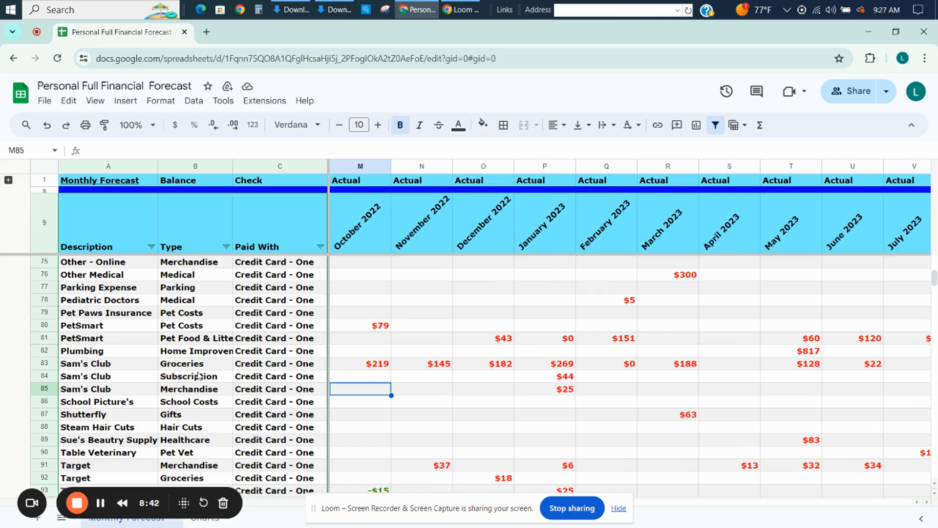
{"action": "key", "text": "Left"}
{"action": "key", "text": "Left"}
{"action": "key", "text": "Left"}
{"action": "key", "text": "Left"}
{"action": "key", "text": "Left"}
{"action": "key", "text": "Left"}
{"action": "key", "text": "Left"}
{"action": "key", "text": "Left"}
{"action": "key", "text": "Left"}
{"action": "key", "text": "Left"}
{"action": "key", "text": "Left"}
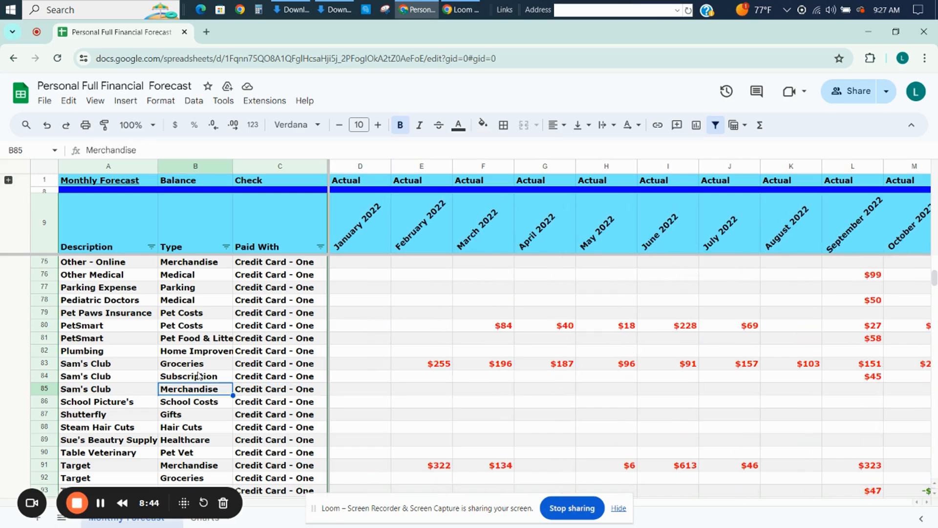
In the category summary, collapse all the expanded groups, such as Food, Required Costs and Optional Purchases & Subscriptions, to their total rows.
{"action": "key", "text": "Page_Down"}
{"action": "key", "text": "Page_Down"}
{"action": "key", "text": "Page_Down"}
{"action": "key", "text": "Page_Down"}
{"action": "key", "text": "Page_Down"}
{"action": "key", "text": "Page_Down"}
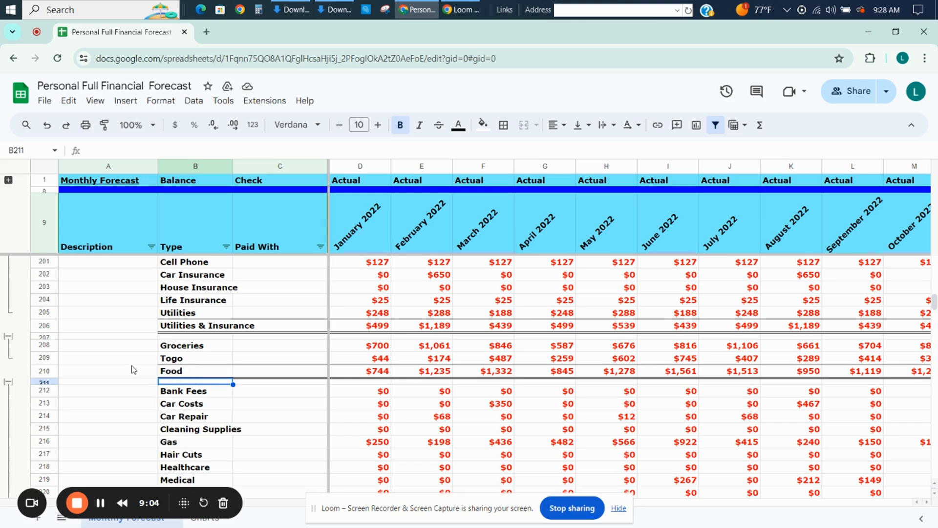
{"action": "left_click", "coordinate": [8, 382]}
{"action": "left_click", "coordinate": [8, 336]}
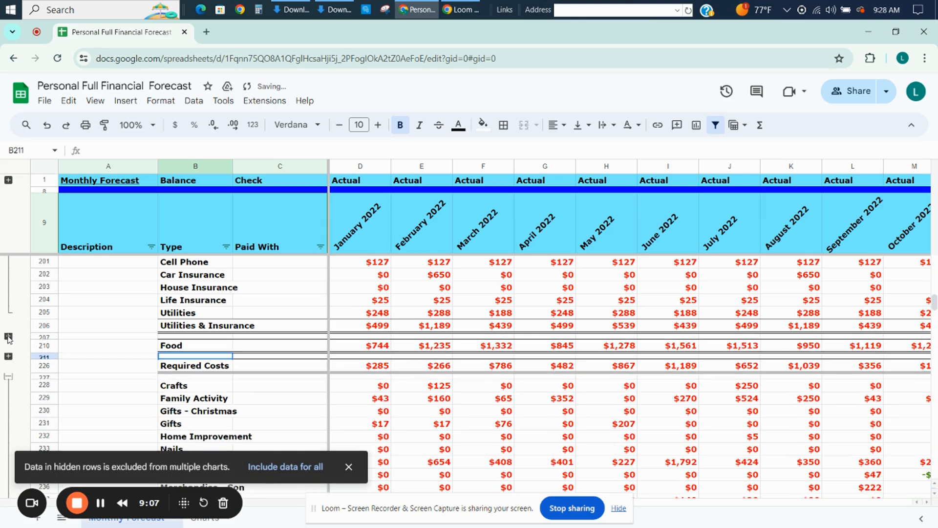
{"action": "left_click", "coordinate": [8, 377]}
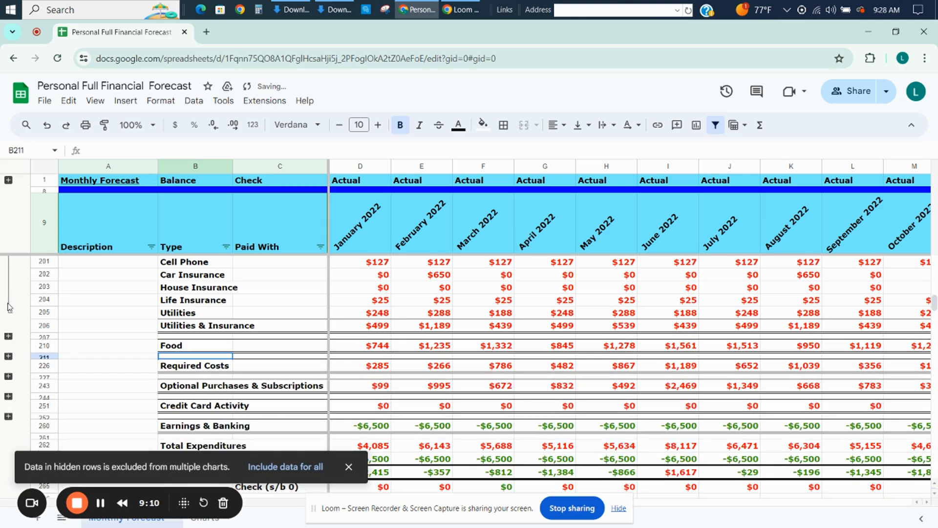
{"action": "scroll", "coordinate": [9, 308], "scroll_direction": "down", "scroll_amount": 2}
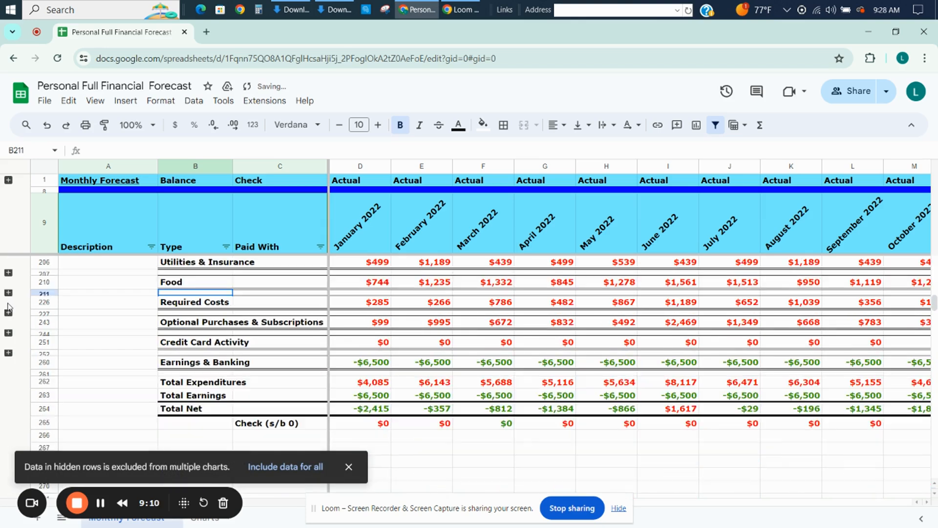
Review the category totals from the Check row up to Housing and expand the Food group into Groceries and Togo.
{"action": "left_click", "coordinate": [617, 508]}
{"action": "left_click", "coordinate": [626, 481]}
{"action": "key", "text": "Up"}
{"action": "key", "text": "Up"}
{"action": "key", "text": "Up"}
{"action": "key", "text": "Up"}
{"action": "key", "text": "Up"}
{"action": "key", "text": "Up"}
{"action": "key", "text": "Up"}
{"action": "key", "text": "Up"}
{"action": "key", "text": "Up"}
{"action": "key", "text": "Up"}
{"action": "key", "text": "Up"}
{"action": "key", "text": "Up"}
{"action": "key", "text": "Up"}
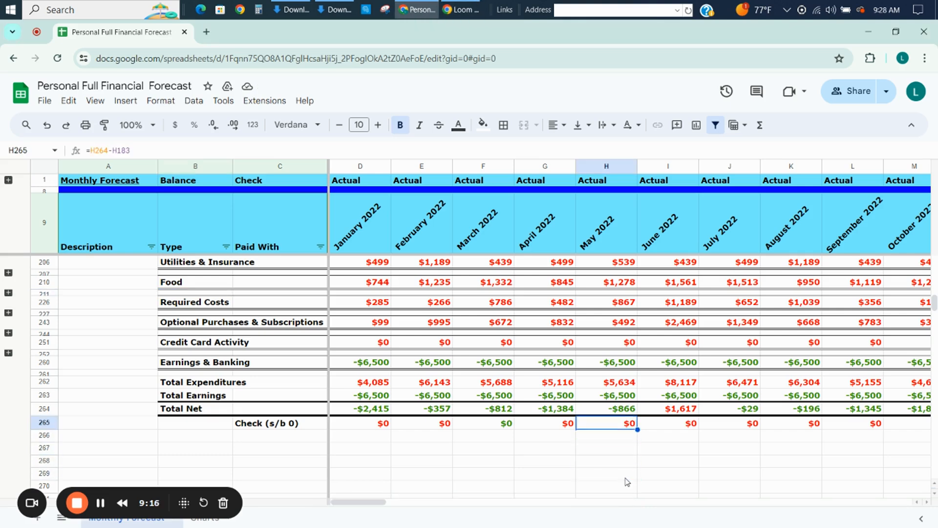
{"action": "key", "text": "Up"}
{"action": "key", "text": "Up"}
{"action": "key", "text": "Up"}
{"action": "key", "text": "Up"}
{"action": "key", "text": "Up"}
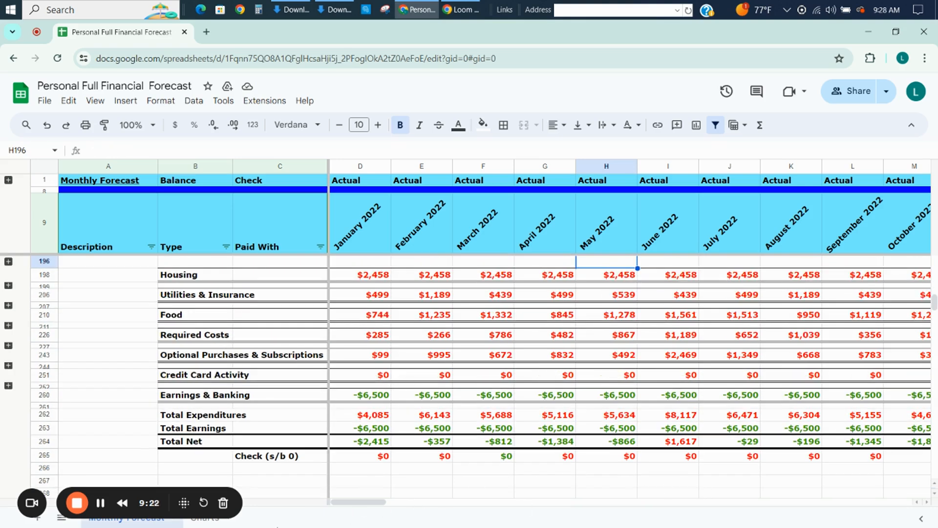
{"action": "left_click", "coordinate": [8, 304]}
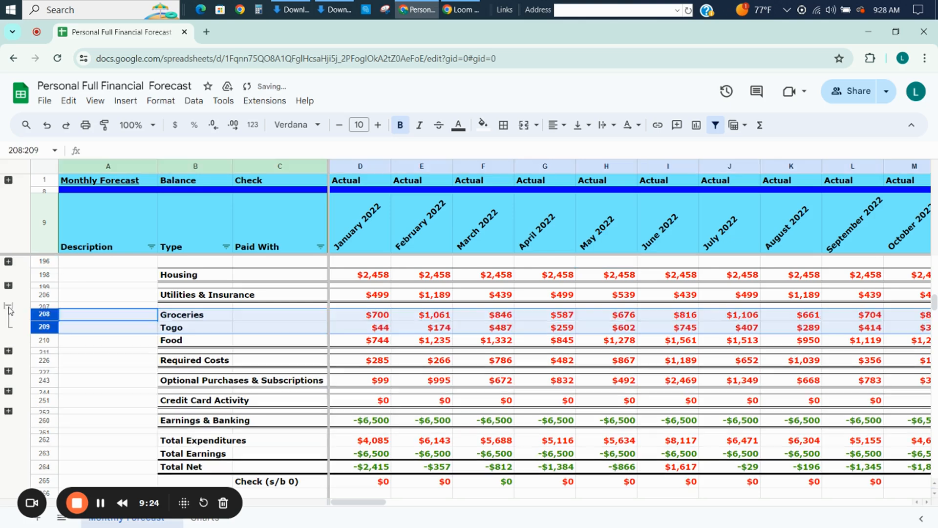
Examine the Monthly Forecast Expenditures and Food charts, including their legends, on the Charts sheet.
{"action": "left_click", "coordinate": [188, 518]}
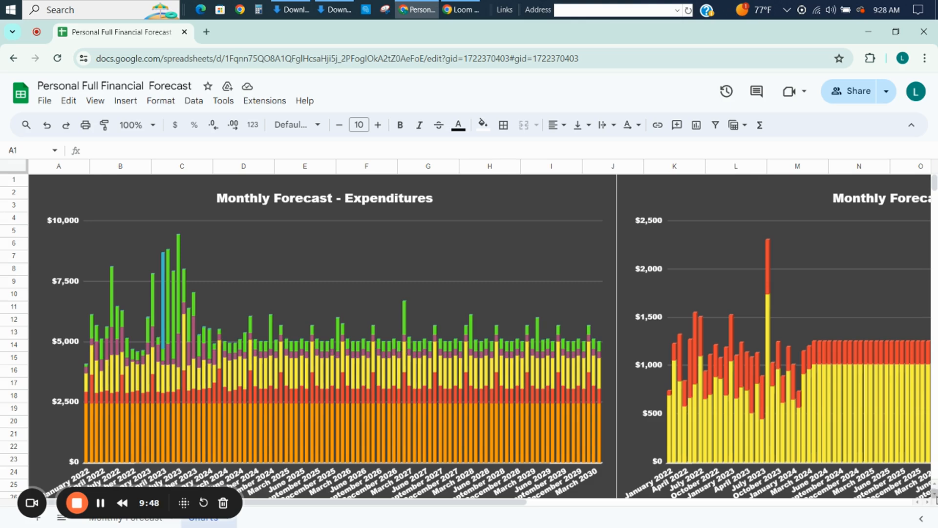
{"action": "scroll", "coordinate": [936, 499], "scroll_direction": "down", "scroll_amount": 1}
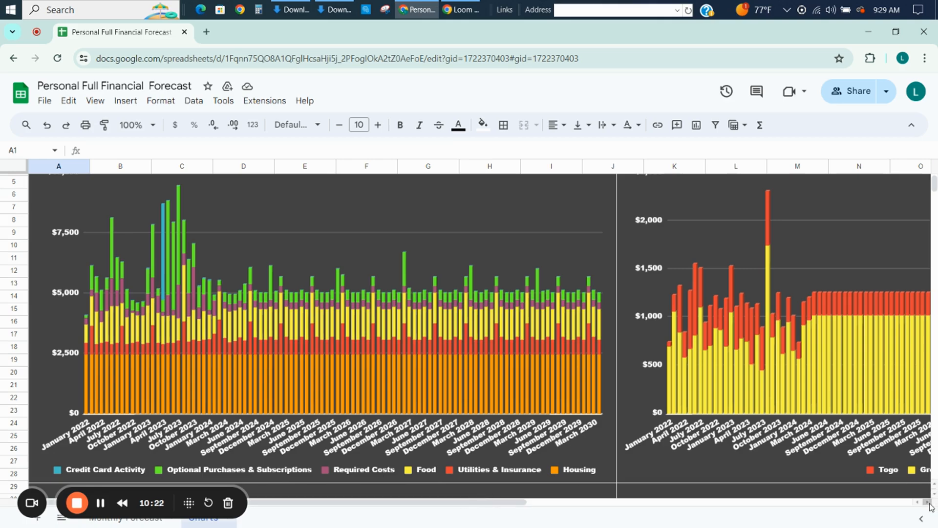
{"action": "scroll", "coordinate": [929, 506], "scroll_direction": "right", "scroll_amount": 10}
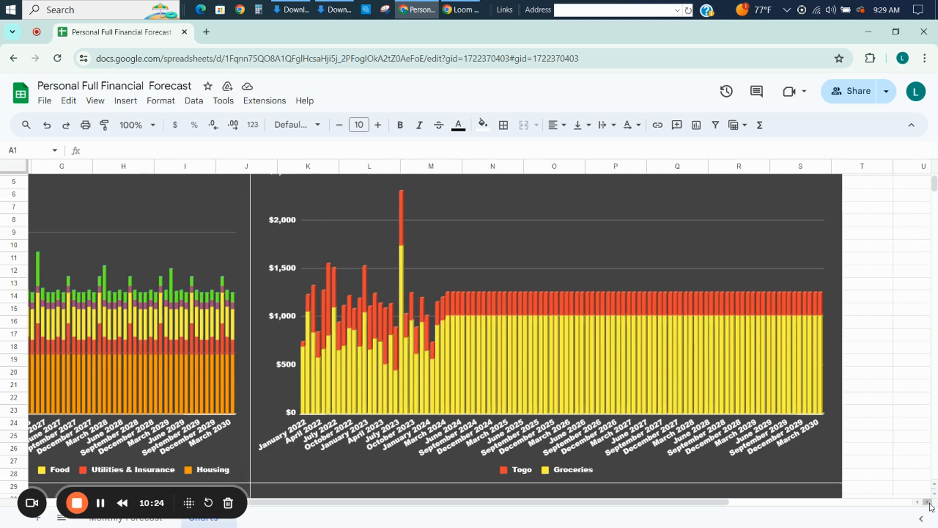
{"action": "scroll", "coordinate": [932, 488], "scroll_direction": "up", "scroll_amount": 2}
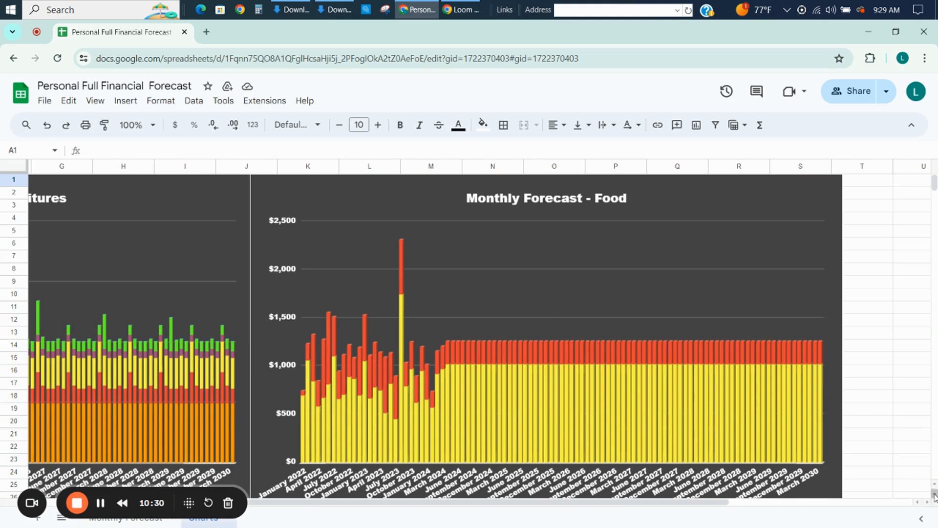
{"action": "scroll", "coordinate": [935, 496], "scroll_direction": "down", "scroll_amount": 2}
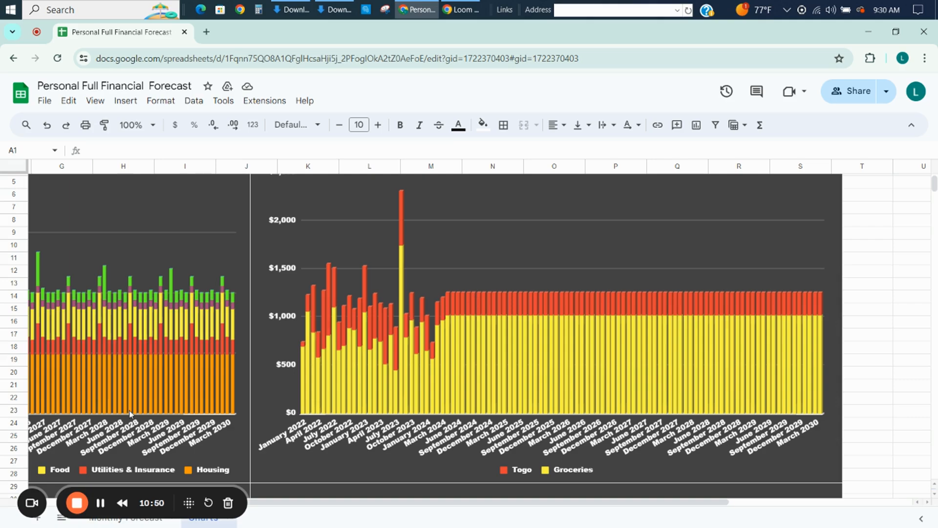
Return to the Monthly Forecast sheet, collapse the Food group and go back up to the Togo expense rows.
{"action": "left_click", "coordinate": [117, 523]}
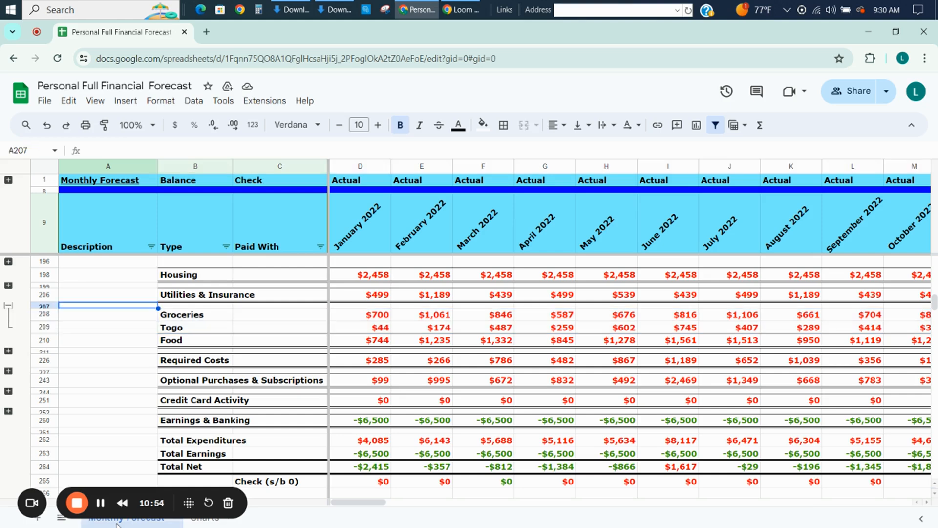
{"action": "left_click", "coordinate": [8, 306]}
{"action": "key", "text": "Page_Up"}
{"action": "key", "text": "Page_Up"}
{"action": "key", "text": "Page_Up"}
{"action": "key", "text": "Page_Up"}
{"action": "key", "text": "Page_Up"}
{"action": "key", "text": "Page_Up"}
{"action": "key", "text": "Page_Up"}
{"action": "key", "text": "Page_Up"}
{"action": "key", "text": "Page_Up"}
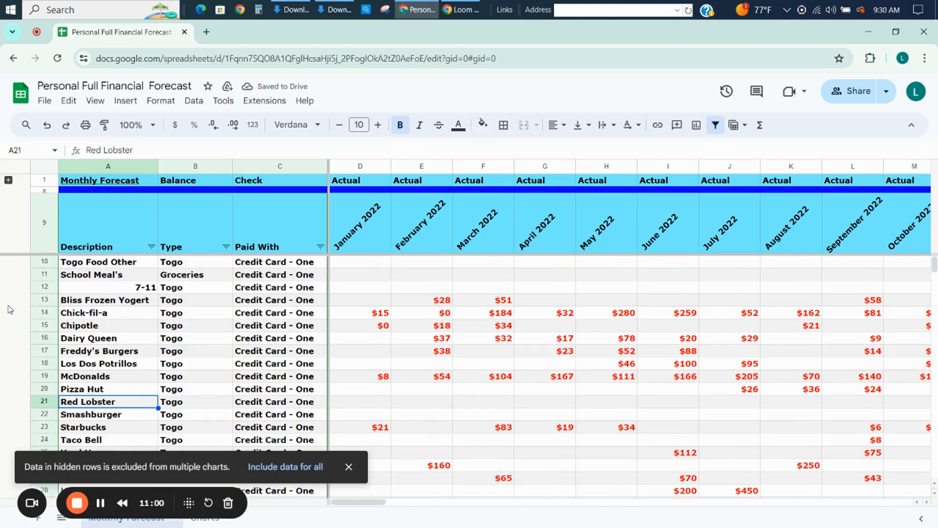
Go up the expense descriptions to the header row and look at the January 2022 month header.
{"action": "key", "text": "Up"}
{"action": "key", "text": "Up"}
{"action": "key", "text": "Up"}
{"action": "key", "text": "Up"}
{"action": "key", "text": "Up"}
{"action": "key", "text": "Up"}
{"action": "key", "text": "Up"}
{"action": "key", "text": "Up"}
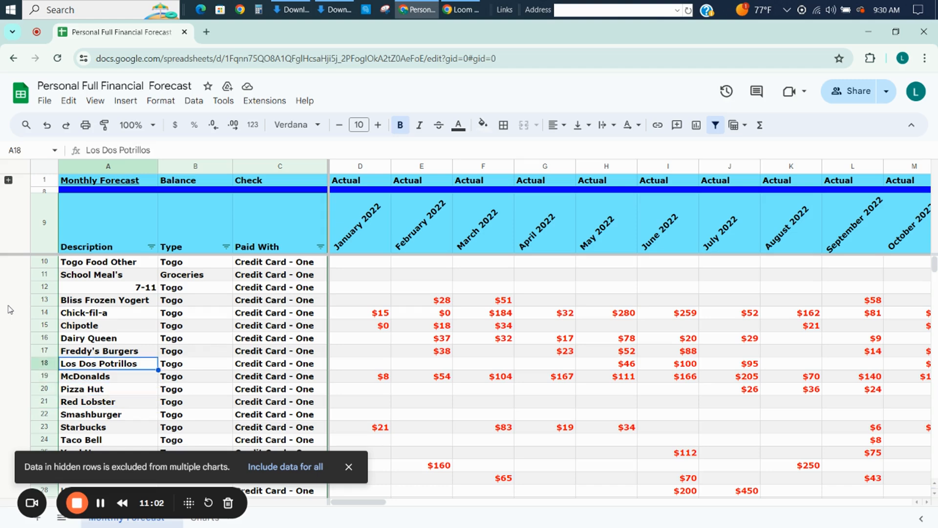
{"action": "key", "text": "Up"}
{"action": "key", "text": "Up"}
{"action": "key", "text": "Up"}
{"action": "key", "text": "Up"}
{"action": "key", "text": "Right"}
{"action": "key", "text": "Right"}
{"action": "key", "text": "Right"}
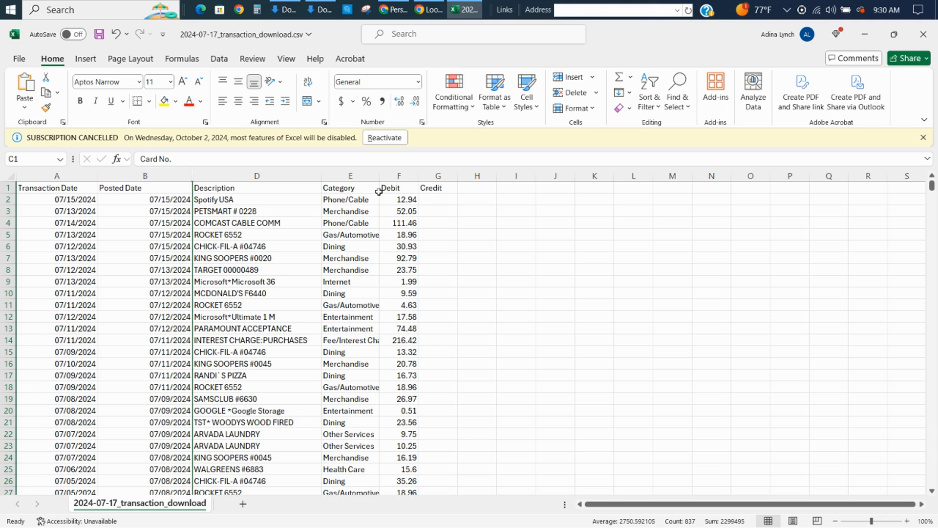
{"action": "left_click", "coordinate": [313, 211]}
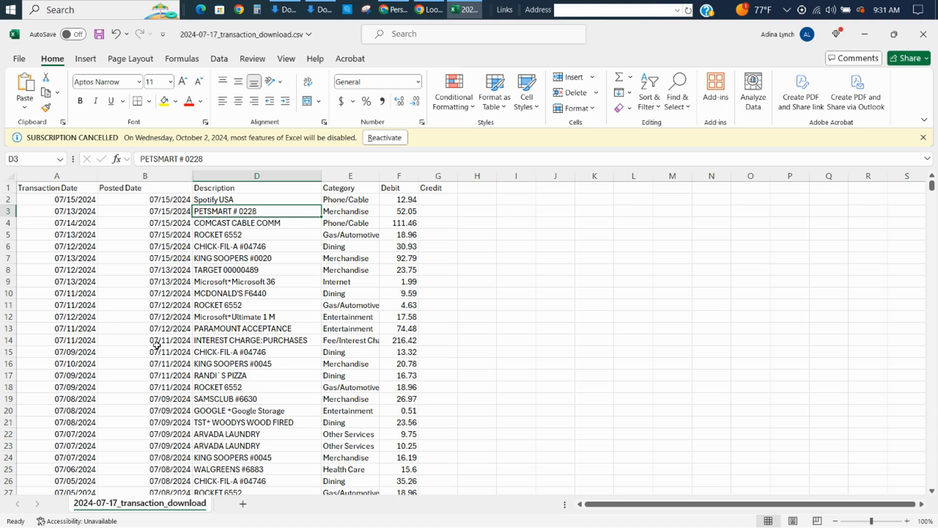
In Excel, dismiss the subscription notice and look through the dated transactions in 2024-07-17_transaction_download.csv, ending at the first rows.
{"action": "left_click", "coordinate": [923, 137]}
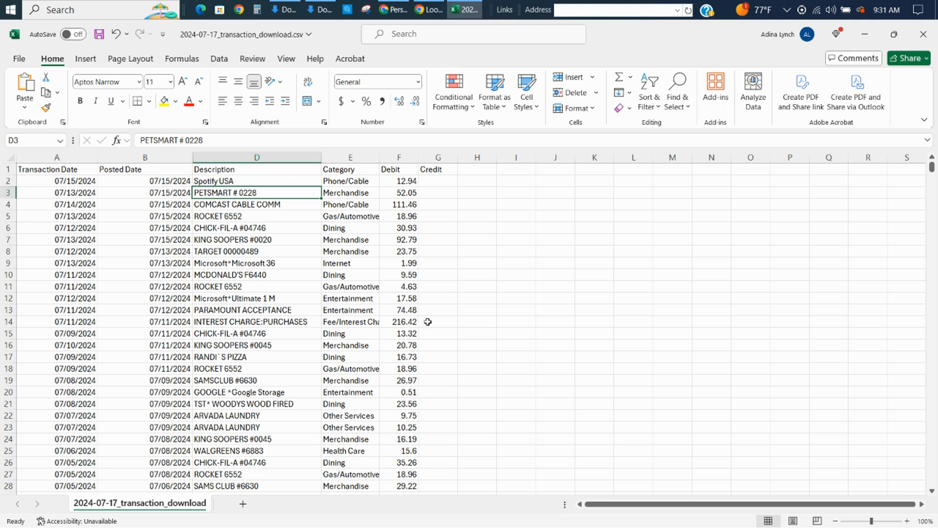
{"action": "left_click", "coordinate": [412, 227]}
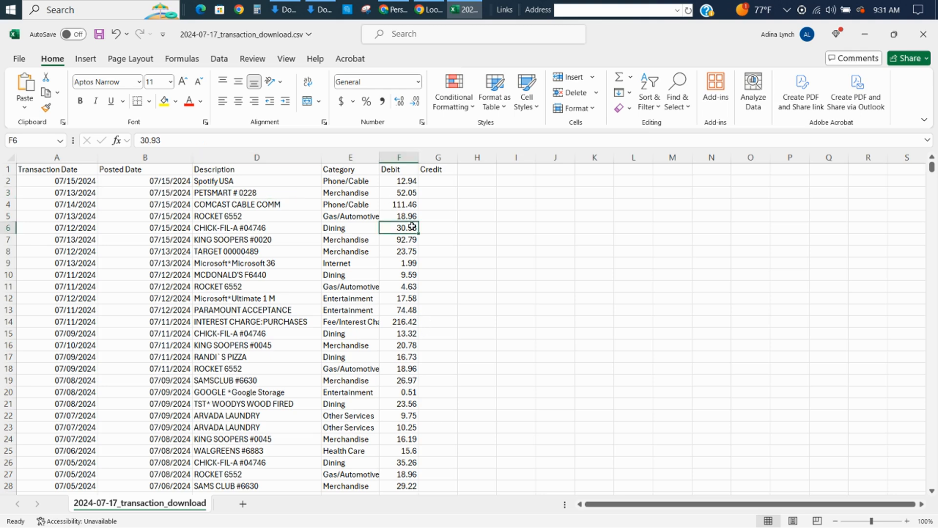
{"action": "key", "text": "Page_Down"}
{"action": "key", "text": "Page_Down"}
{"action": "key", "text": "Page_Down"}
{"action": "key", "text": "Page_Down"}
{"action": "key", "text": "Page_Down"}
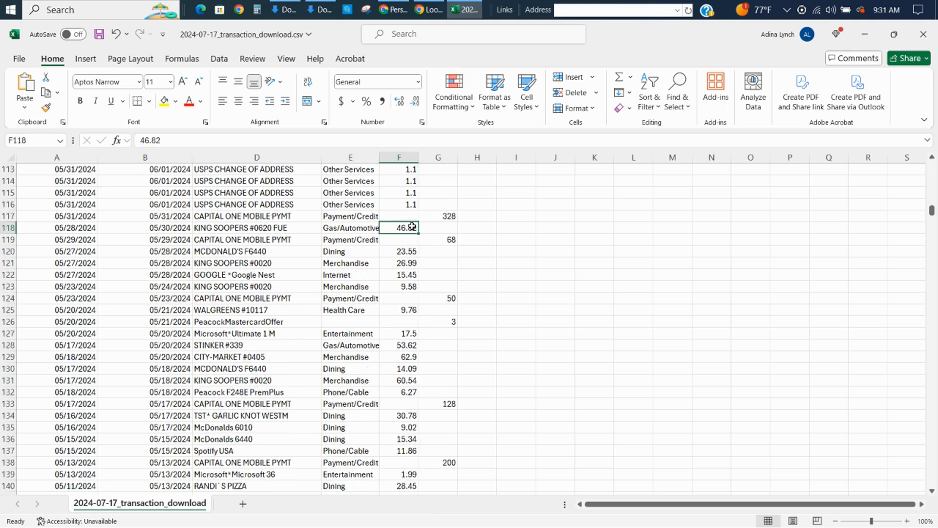
{"action": "key", "text": "Page_Down"}
{"action": "key", "text": "Page_Down"}
{"action": "key", "text": "Page_Down"}
{"action": "key", "text": "Page_Down"}
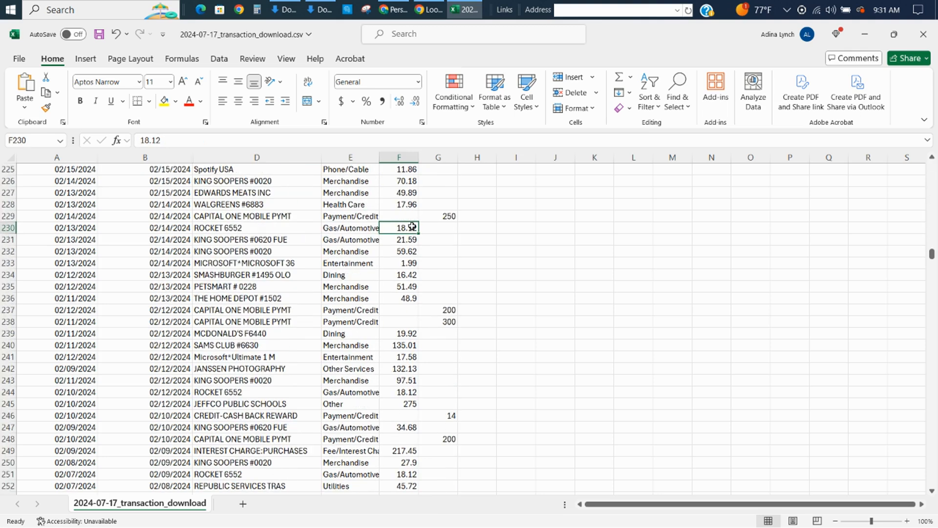
{"action": "key", "text": "Page_Down"}
{"action": "key", "text": "Page_Down"}
{"action": "key", "text": "Page_Down"}
{"action": "key", "text": "Page_Down"}
{"action": "key", "text": "Page_Down"}
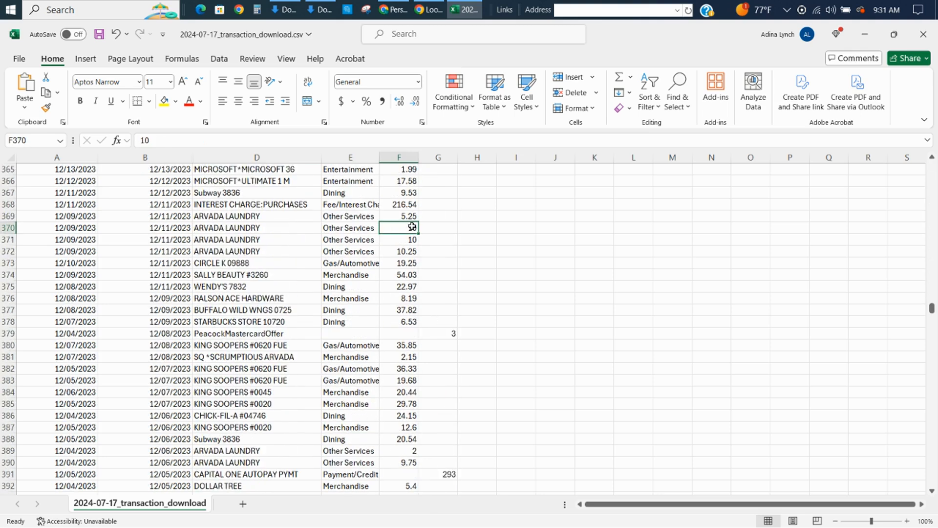
{"action": "key", "text": "Page_Up"}
{"action": "key", "text": "Page_Up"}
{"action": "key", "text": "Page_Up"}
{"action": "key", "text": "Page_Up"}
{"action": "key", "text": "Page_Up"}
{"action": "key", "text": "Page_Up"}
{"action": "key", "text": "Page_Up"}
{"action": "key", "text": "Page_Up"}
{"action": "key", "text": "Page_Up"}
{"action": "key", "text": "Page_Up"}
{"action": "key", "text": "Page_Up"}
{"action": "key", "text": "Page_Up"}
{"action": "key", "text": "Page_Up"}
{"action": "key", "text": "Page_Up"}
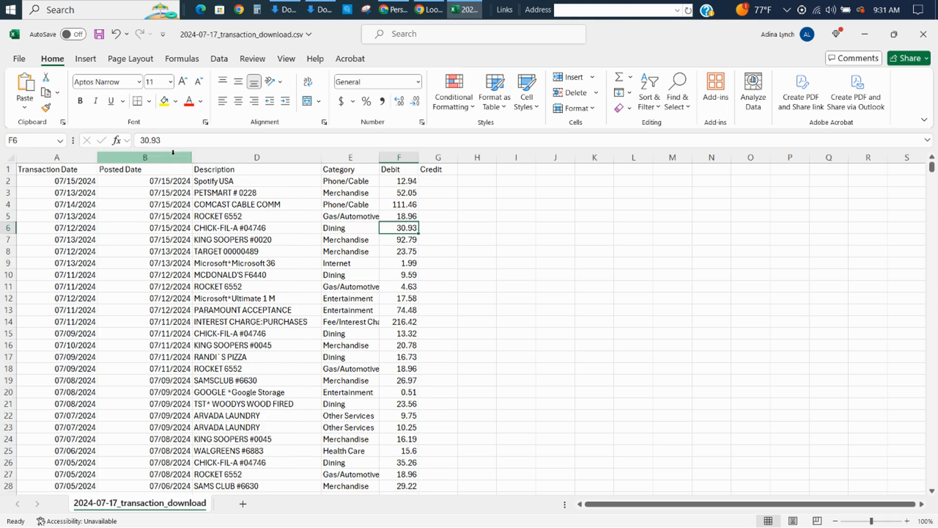
Insert a PivotTable from the transaction data range A1:G837 on a new worksheet.
{"action": "left_click", "coordinate": [258, 289]}
{"action": "left_click", "coordinate": [86, 60]}
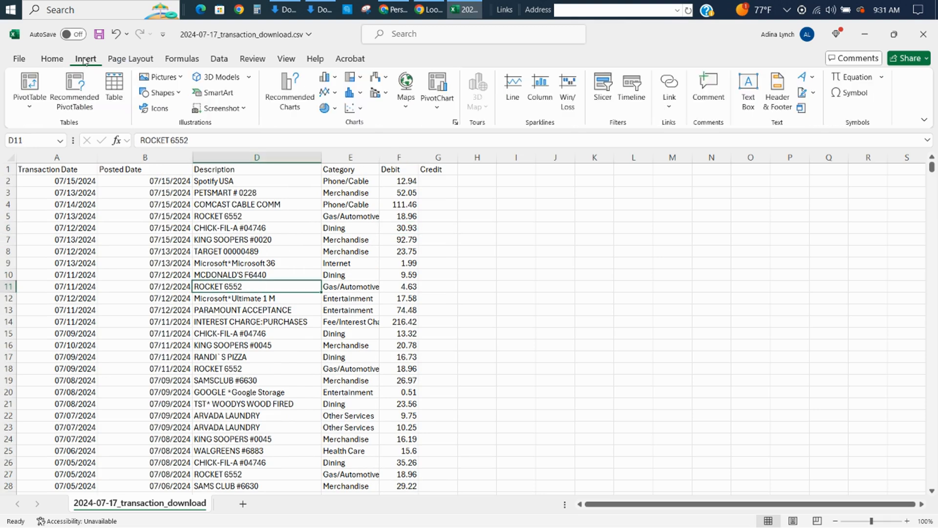
{"action": "left_click", "coordinate": [38, 88]}
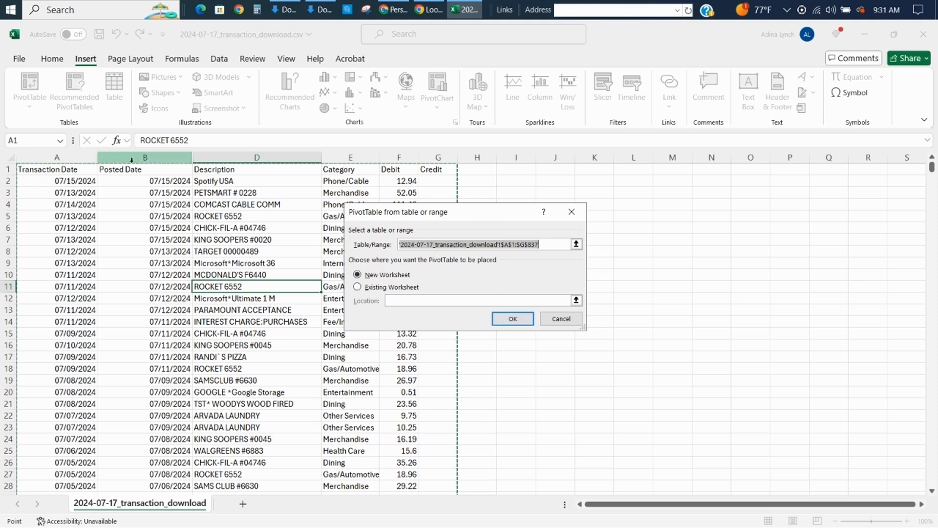
{"action": "left_click", "coordinate": [513, 318]}
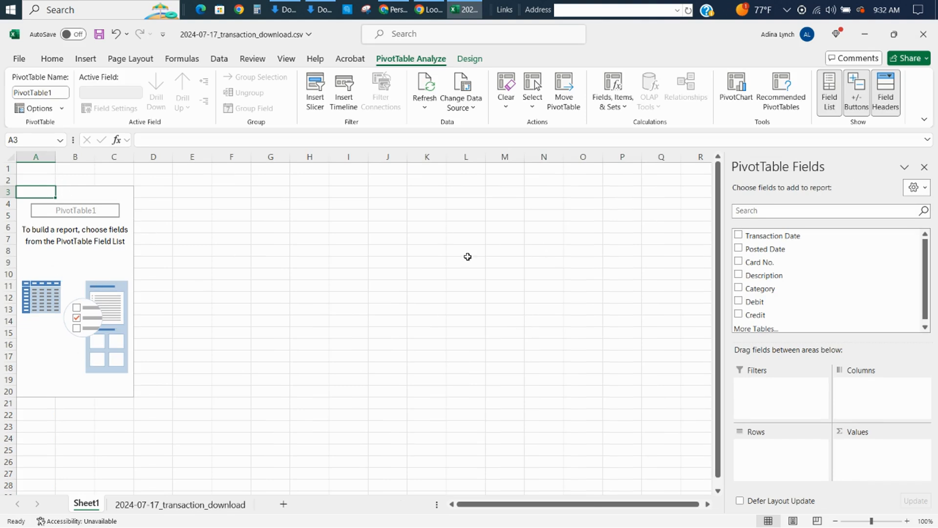
Add the Transaction Date field to the Columns area of the PivotTable.
{"action": "left_click", "coordinate": [341, 236]}
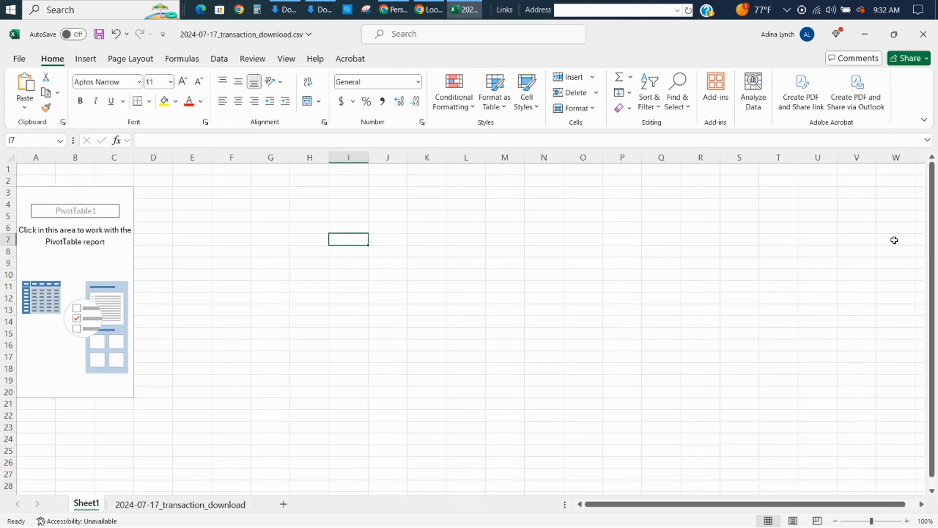
{"action": "left_click", "coordinate": [77, 193]}
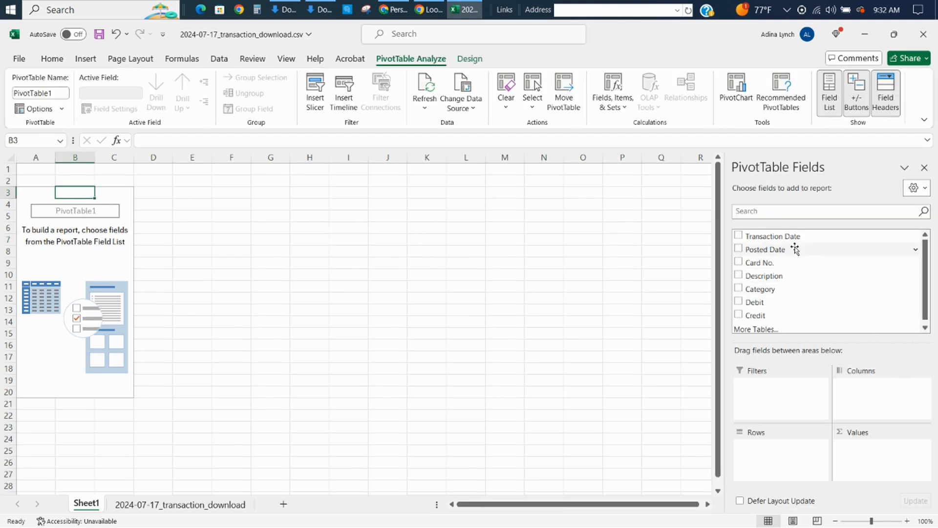
{"action": "left_click_drag", "start_coordinate": [788, 238], "coordinate": [865, 407]}
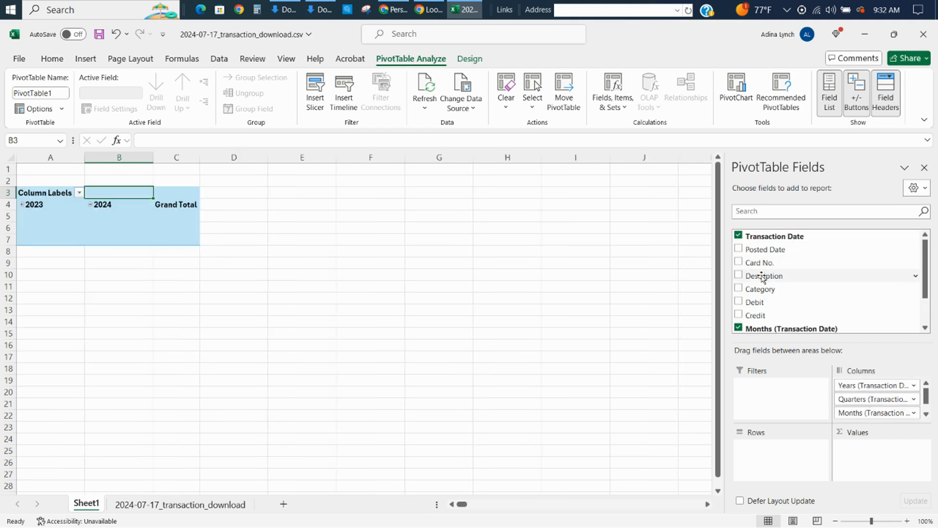
Add Description to the PivotTable rows and remove the Years, Quarters, Months and Transaction Date fields from its columns.
{"action": "left_click_drag", "start_coordinate": [766, 274], "coordinate": [782, 452]}
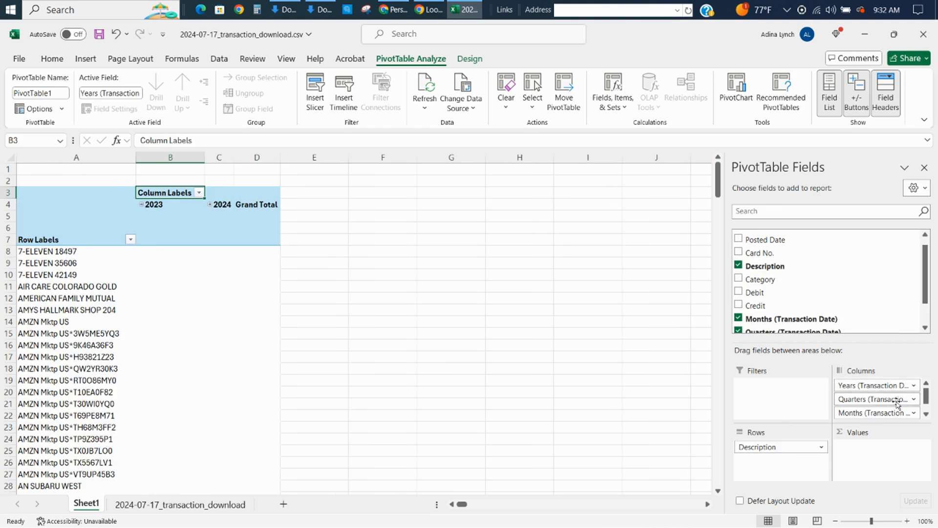
{"action": "left_click_drag", "start_coordinate": [864, 382], "coordinate": [856, 269]}
{"action": "left_click_drag", "start_coordinate": [873, 385], "coordinate": [877, 272]}
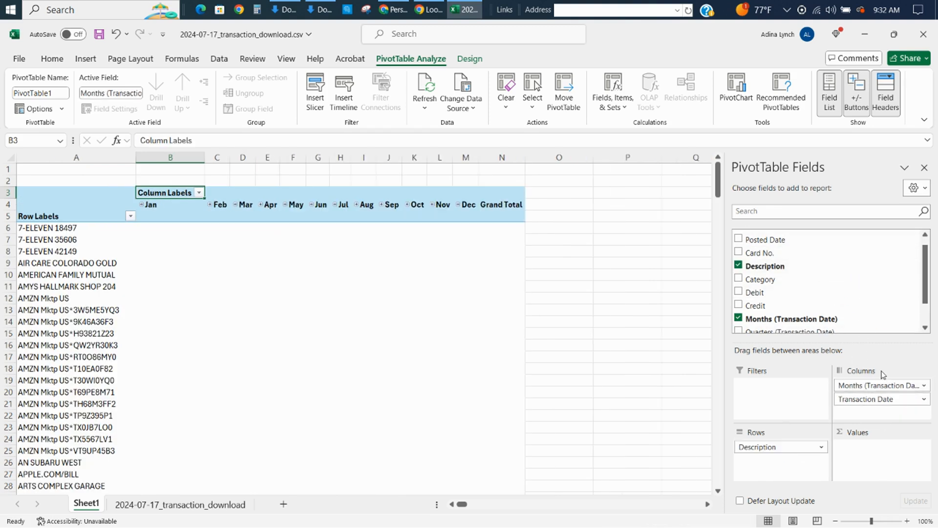
{"action": "left_click_drag", "start_coordinate": [879, 385], "coordinate": [876, 272]}
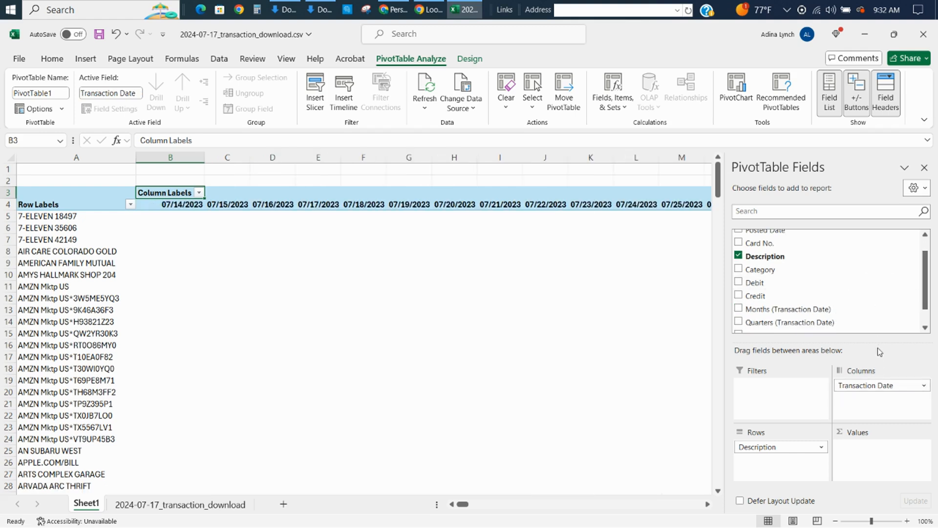
{"action": "left_click_drag", "start_coordinate": [885, 388], "coordinate": [925, 265]}
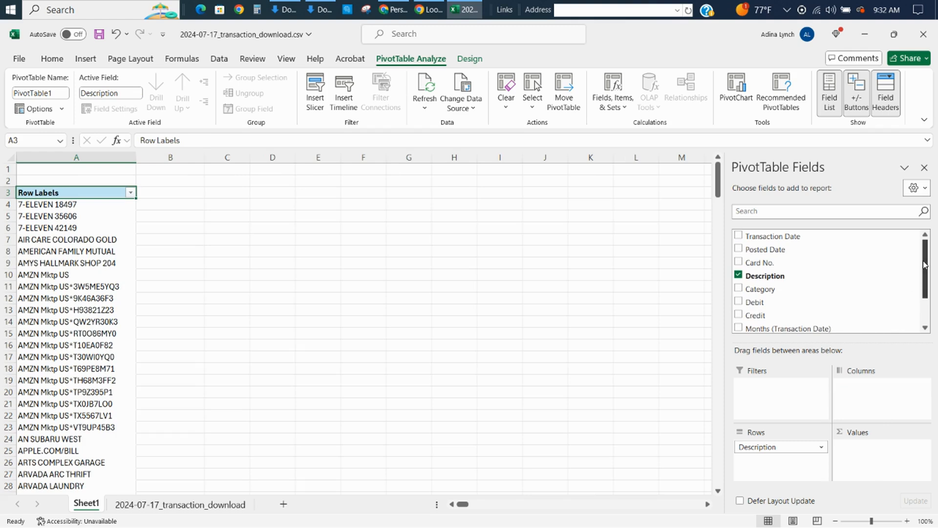
Add Posted Date to the PivotTable columns and sum the Debit field as its values.
{"action": "left_click_drag", "start_coordinate": [814, 254], "coordinate": [865, 399]}
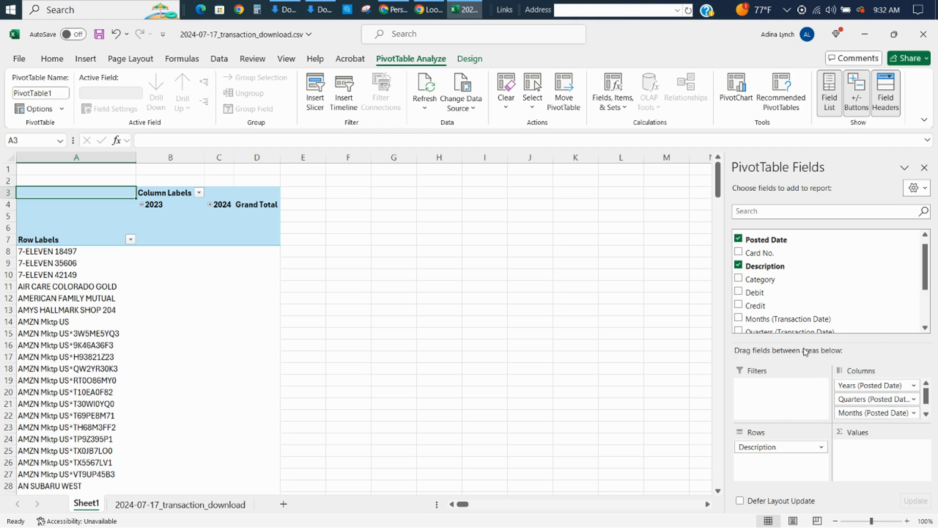
{"action": "left_click_drag", "start_coordinate": [928, 271], "coordinate": [927, 297]}
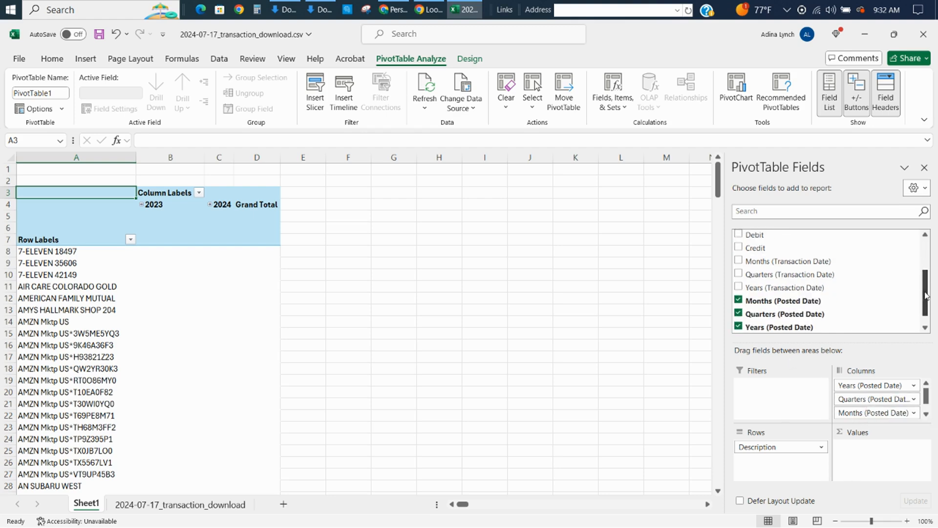
{"action": "left_click_drag", "start_coordinate": [810, 236], "coordinate": [864, 470]}
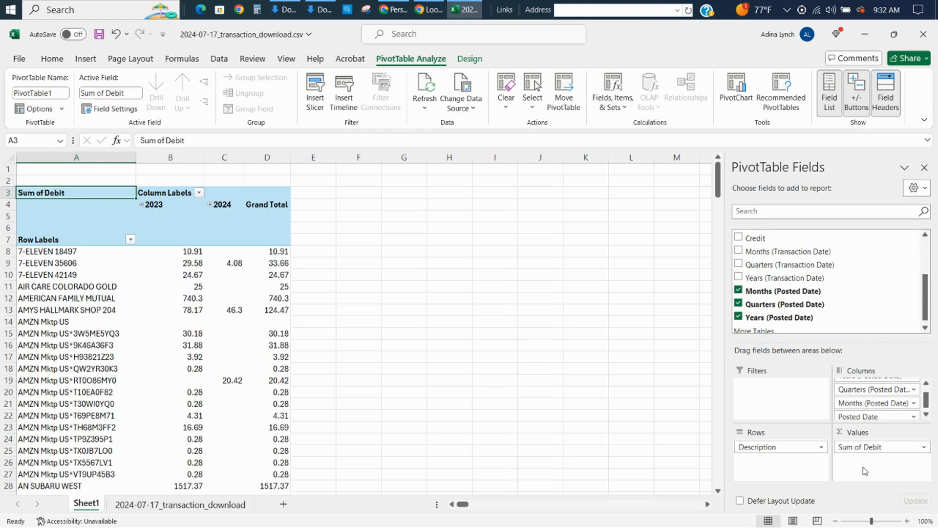
Examine how charges and card payments are split between the Debit and Credit columns on the 2024-07-17_transaction_download sheet.
{"action": "left_click", "coordinate": [225, 508]}
{"action": "left_click", "coordinate": [403, 216]}
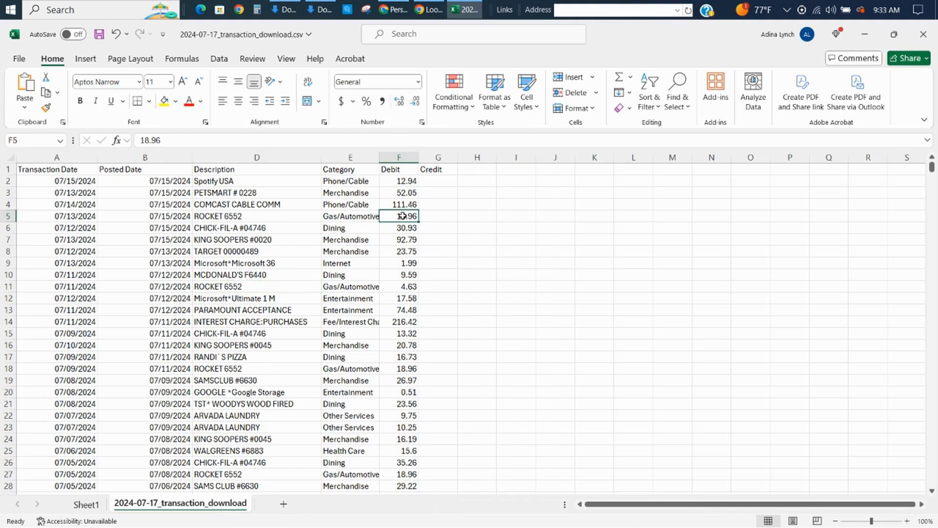
{"action": "key", "text": "Page_Down"}
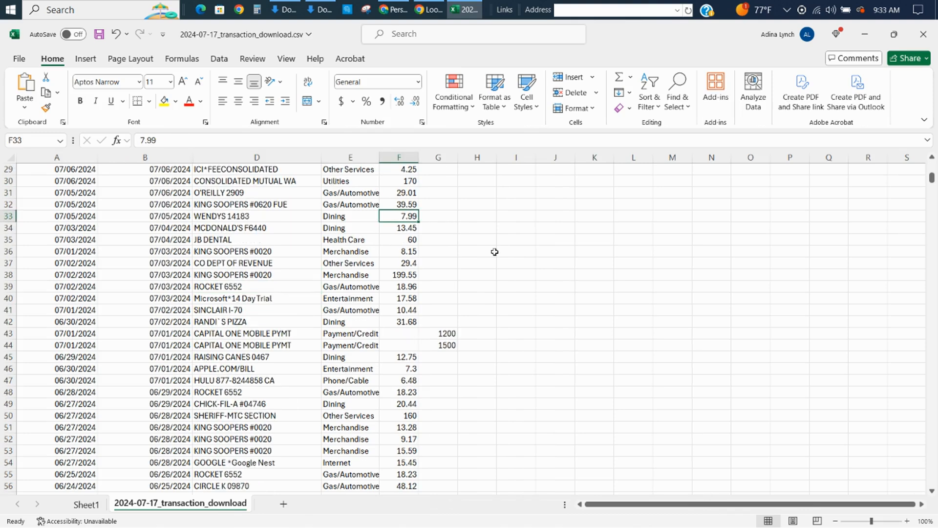
{"action": "left_click", "coordinate": [444, 334]}
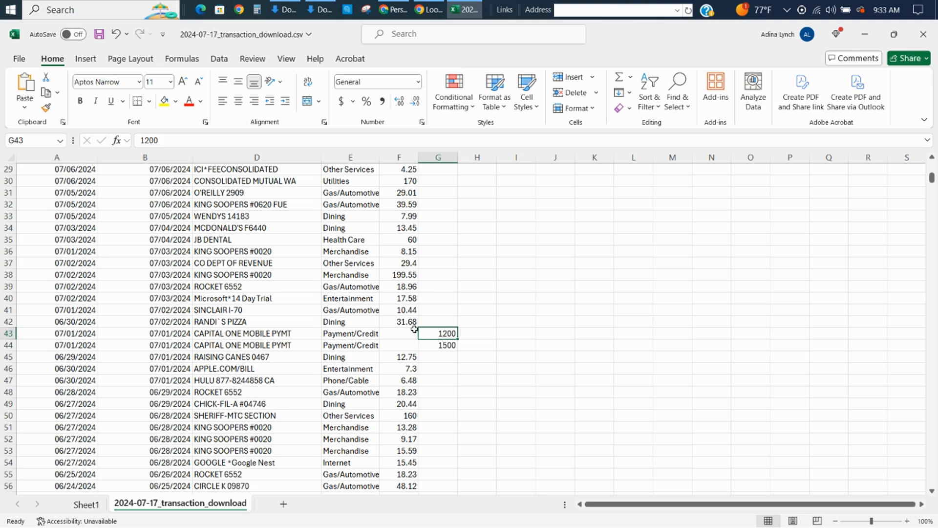
{"action": "left_click", "coordinate": [454, 362]}
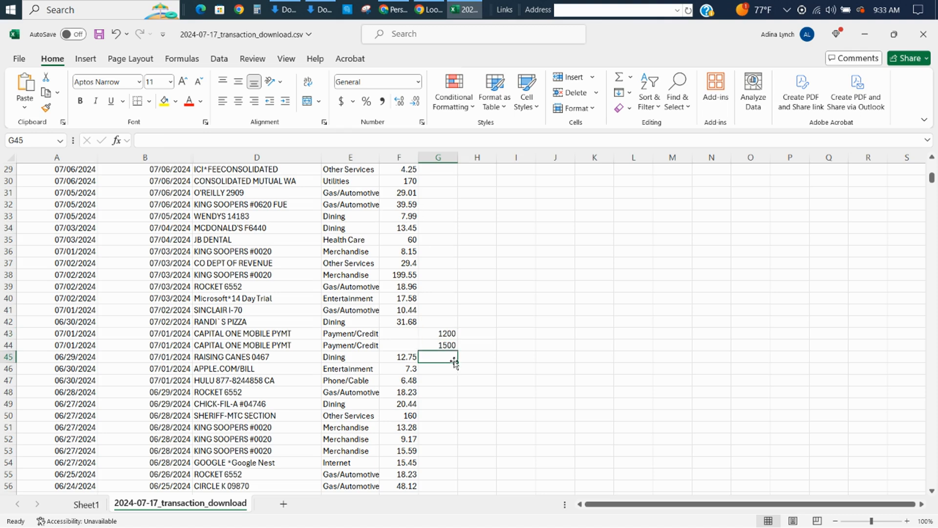
{"action": "left_click", "coordinate": [409, 282]}
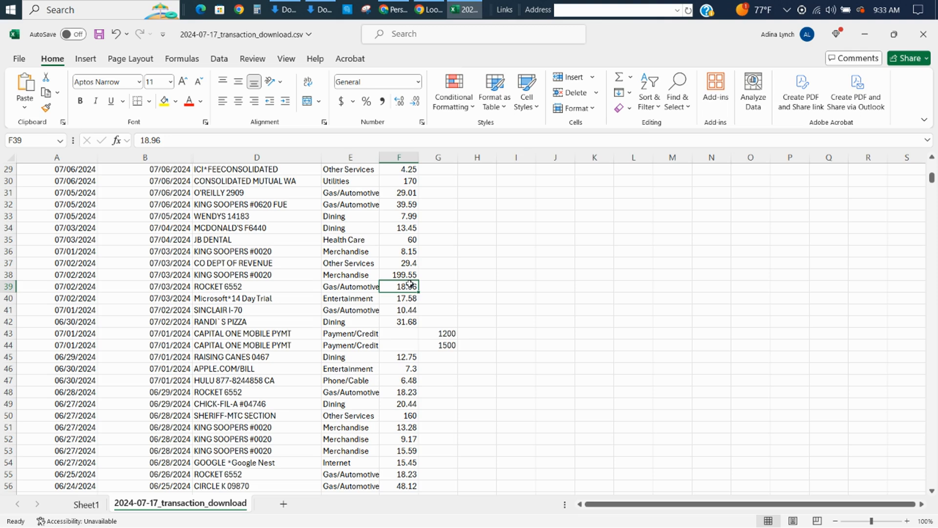
On Sheet1, expand the 2023 and 2024 columns and remove Quarters (Posted Date) from the PivotTable columns.
{"action": "left_click", "coordinate": [80, 504]}
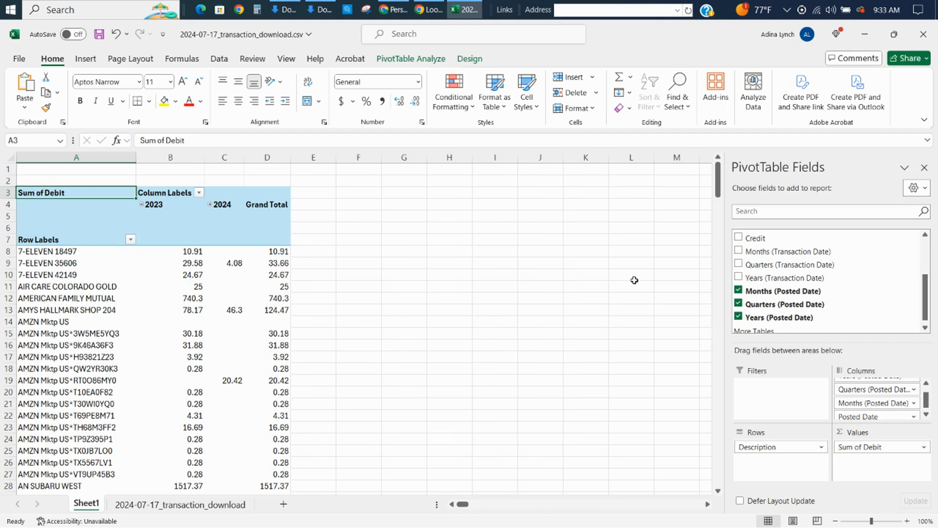
{"action": "left_click", "coordinate": [141, 204]}
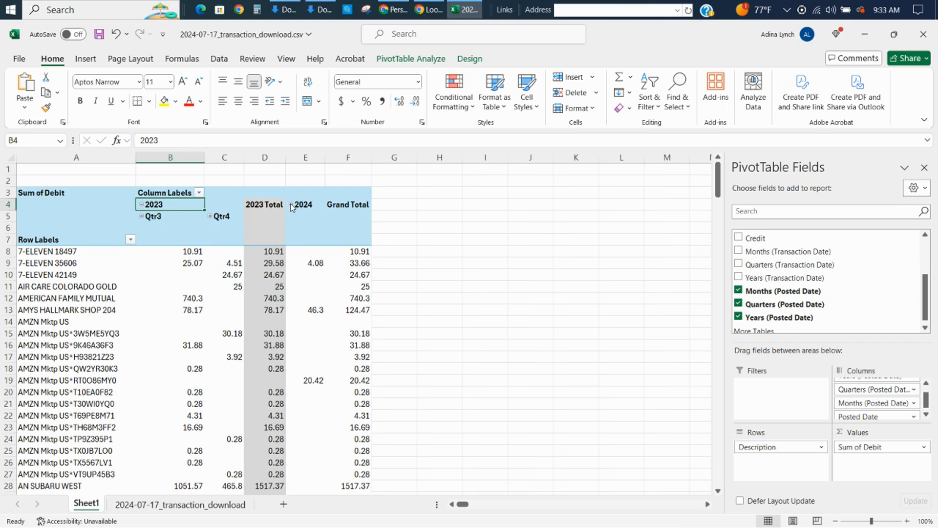
{"action": "left_click", "coordinate": [291, 205]}
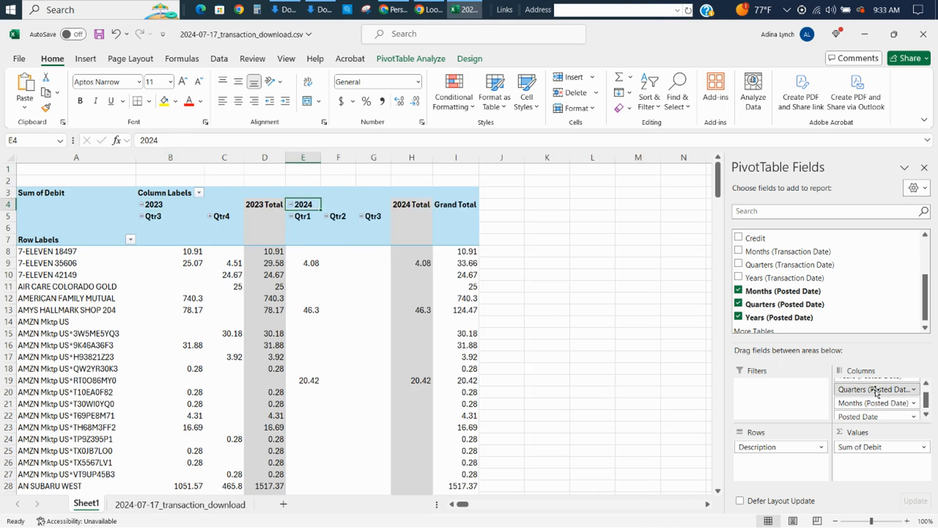
{"action": "left_click_drag", "start_coordinate": [876, 390], "coordinate": [868, 286]}
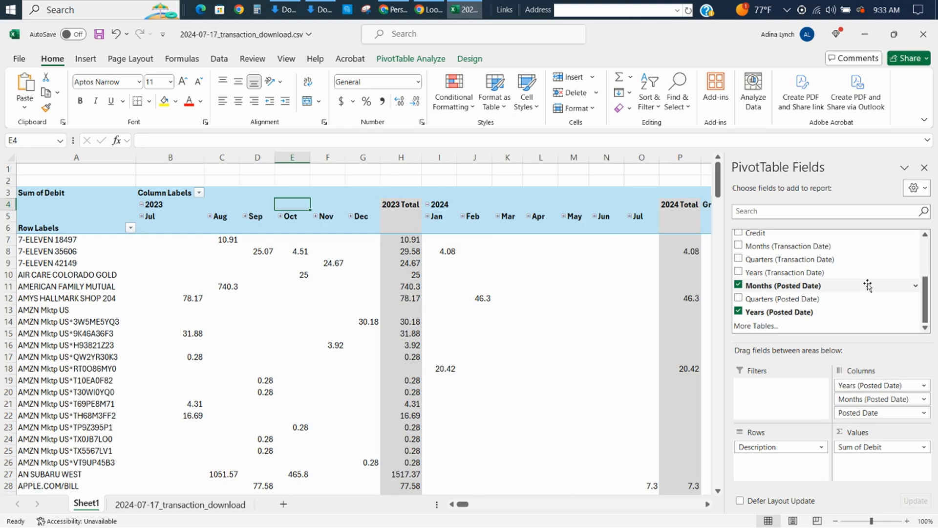
Turn off the Years (Posted Date) subtotals in the PivotTable.
{"action": "left_click", "coordinate": [389, 205]}
{"action": "right_click", "coordinate": [390, 207]}
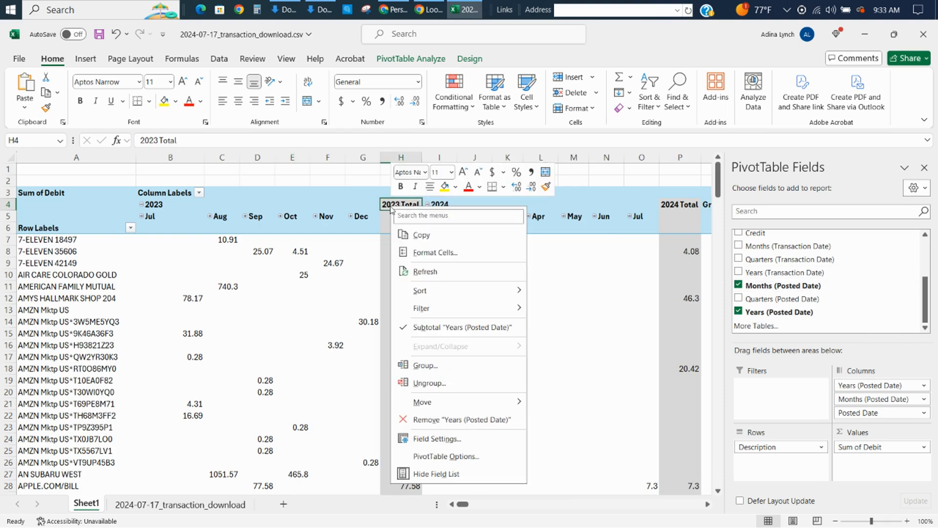
{"action": "left_click", "coordinate": [344, 205]}
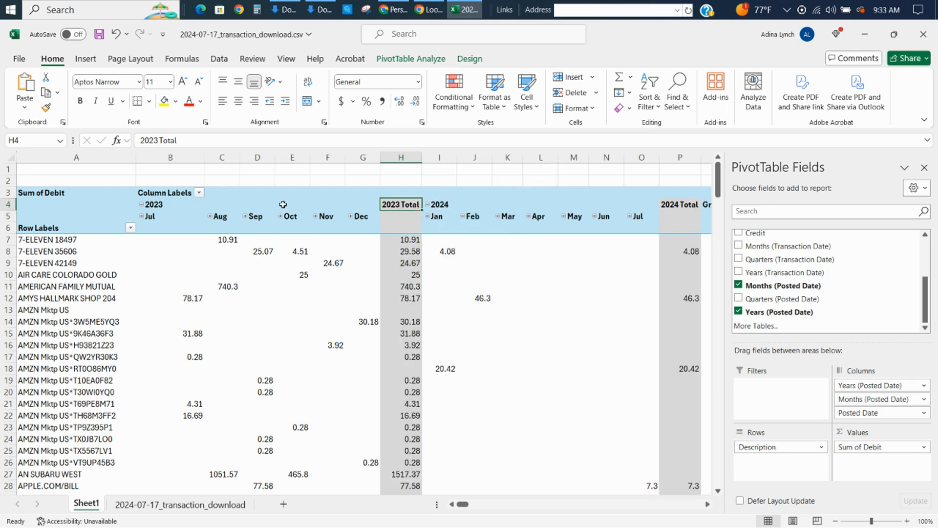
{"action": "right_click", "coordinate": [400, 208]}
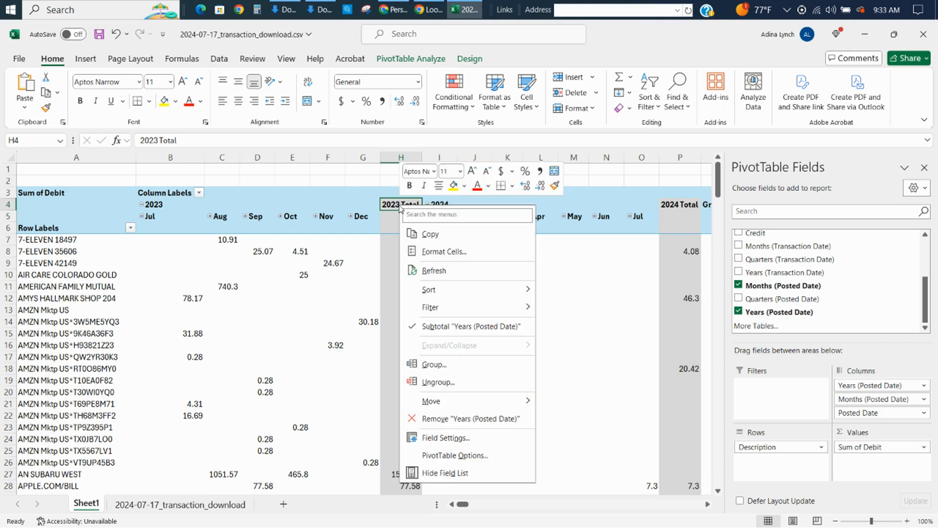
{"action": "left_click", "coordinate": [429, 326]}
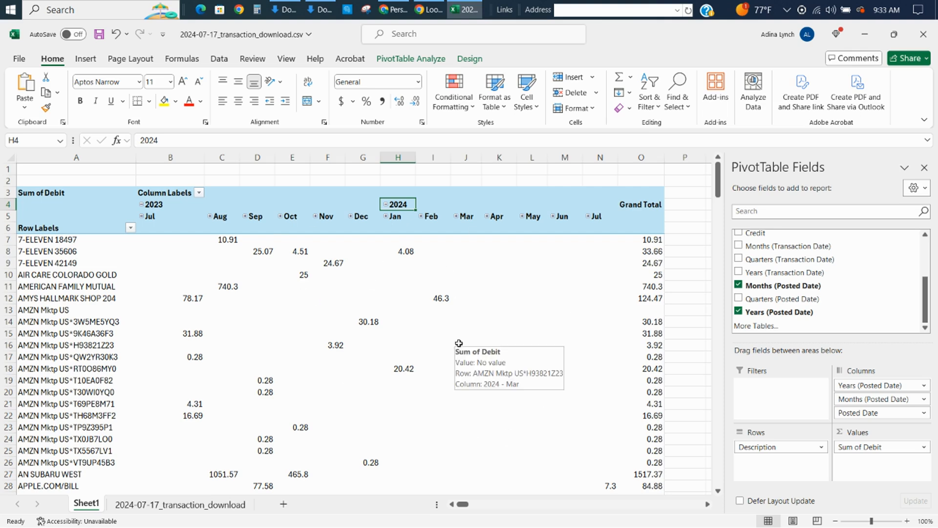
Go to the first row labels and look at the repeated 7-ELEVEN descriptions that differ only by store number.
{"action": "key", "text": "Left"}
{"action": "key", "text": "Left"}
{"action": "key", "text": "Left"}
{"action": "key", "text": "Left"}
{"action": "key", "text": "Left"}
{"action": "key", "text": "Left"}
{"action": "key", "text": "Left"}
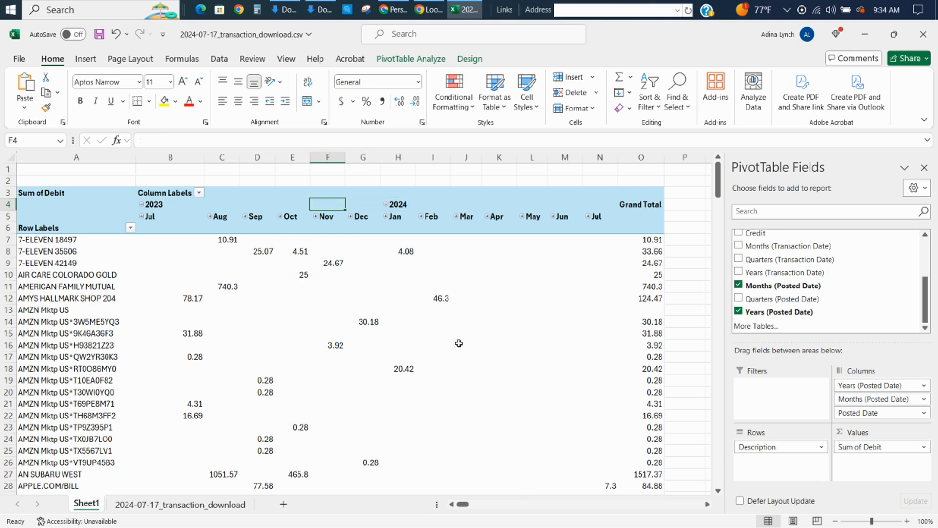
{"action": "key", "text": "Down"}
{"action": "key", "text": "Down"}
{"action": "key", "text": "Down"}
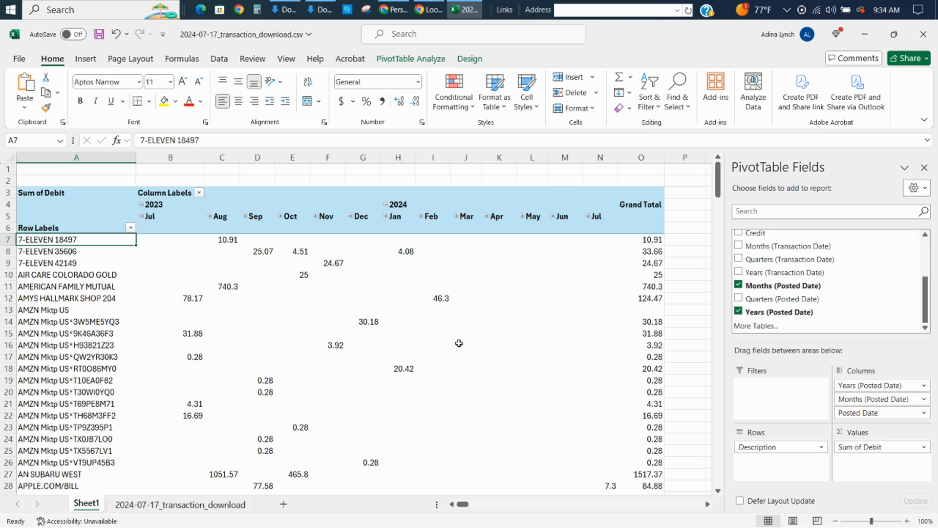
{"action": "key", "text": "shift+Down"}
{"action": "key", "text": "shift+Down"}
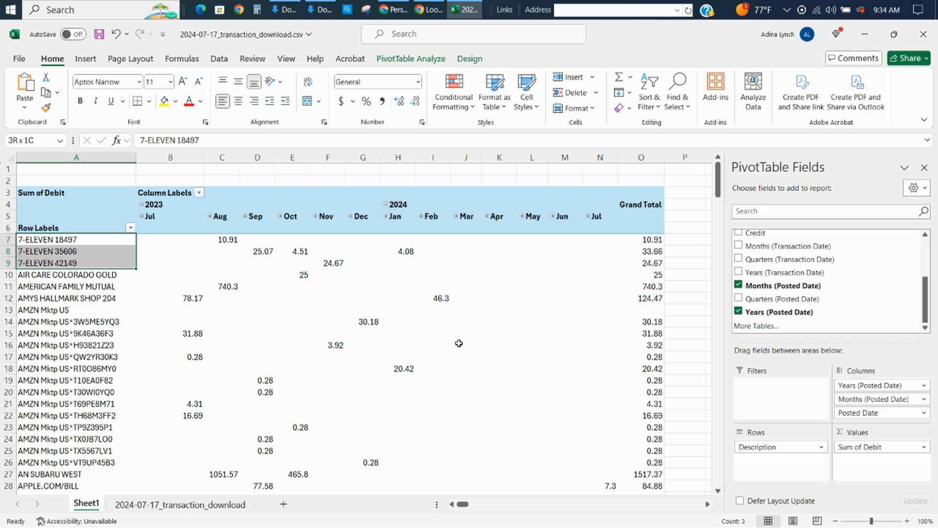
{"action": "key", "text": "shift+Up"}
{"action": "key", "text": "shift+Up"}
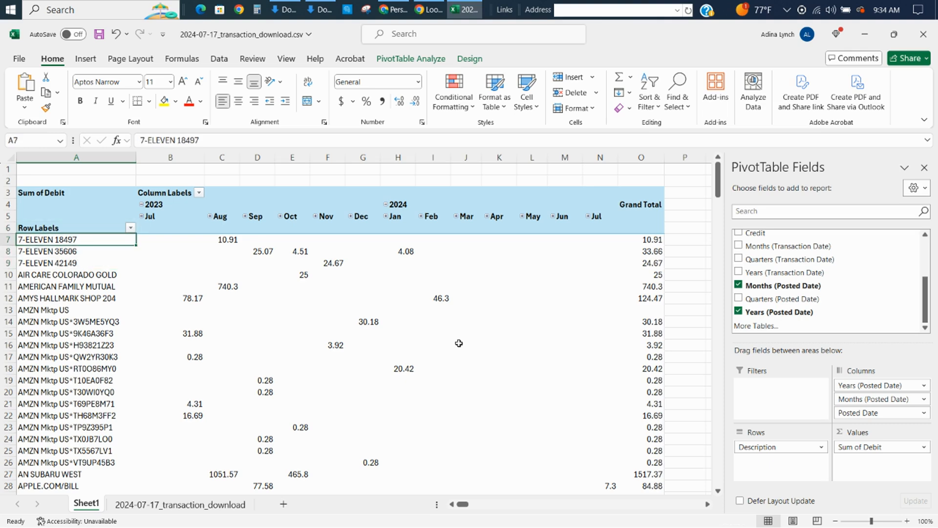
Look through the repeated AMZN Mktp US row labels by highlighting them from A13 down.
{"action": "key", "text": "Down"}
{"action": "key", "text": "Down"}
{"action": "key", "text": "Down"}
{"action": "key", "text": "Down"}
{"action": "key", "text": "Down"}
{"action": "key", "text": "Down"}
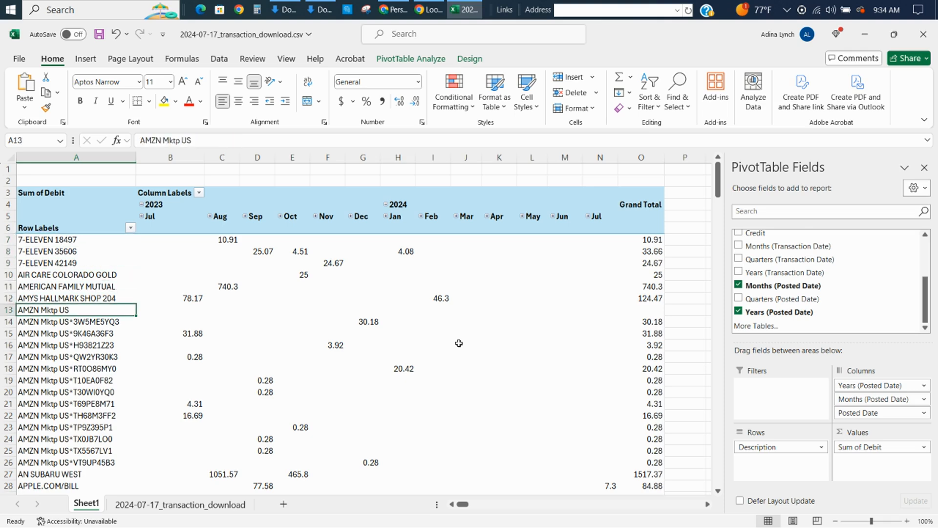
{"action": "key", "text": "shift+Down"}
{"action": "key", "text": "shift+Down"}
{"action": "key", "text": "shift+Down"}
{"action": "key", "text": "shift+Down"}
{"action": "key", "text": "shift+Down"}
{"action": "key", "text": "shift+Down"}
{"action": "key", "text": "shift+Down"}
{"action": "key", "text": "shift+Down"}
{"action": "key", "text": "shift+Down"}
{"action": "key", "text": "shift+Down"}
{"action": "key", "text": "shift+Down"}
{"action": "key", "text": "shift+Down"}
{"action": "key", "text": "shift+Down"}
{"action": "key", "text": "shift+Down"}
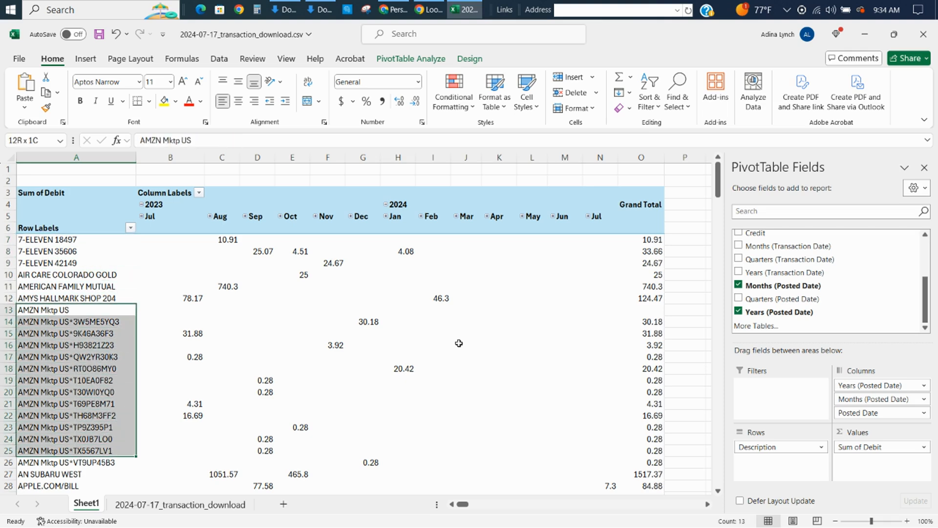
Group the three 7-ELEVEN row labels in A7:A9 of the PivotTable.
{"action": "key", "text": "Up"}
{"action": "key", "text": "Up"}
{"action": "key", "text": "Up"}
{"action": "key", "text": "Up"}
{"action": "key", "text": "Up"}
{"action": "key", "text": "Up"}
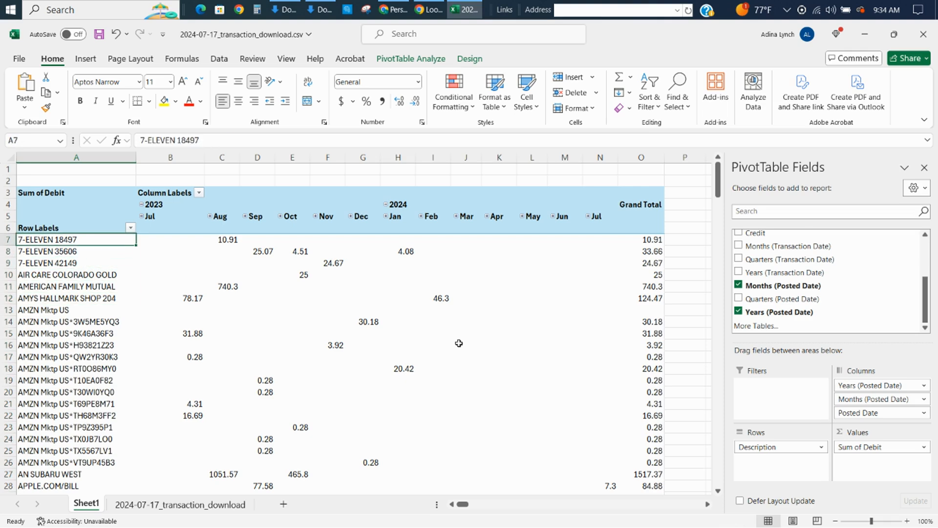
{"action": "key", "text": "shift+Down"}
{"action": "key", "text": "shift+Down"}
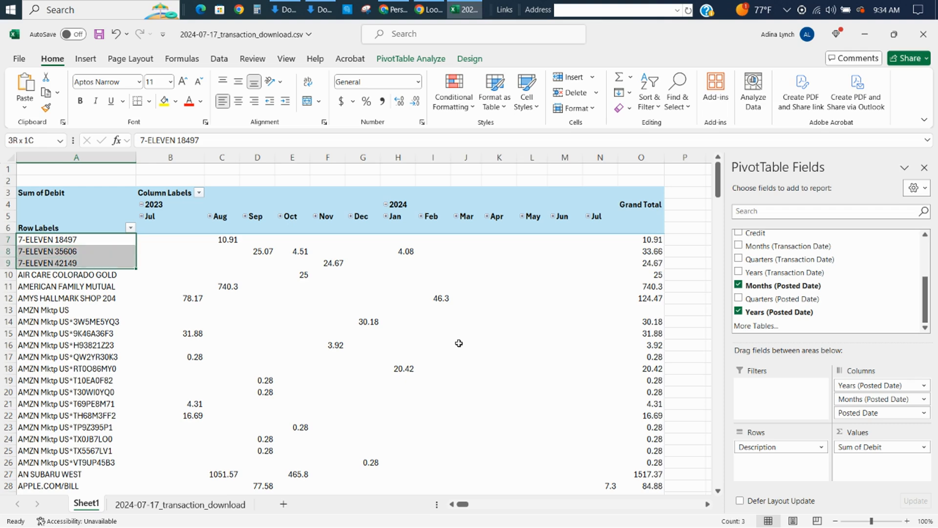
{"action": "right_click", "coordinate": [86, 251]}
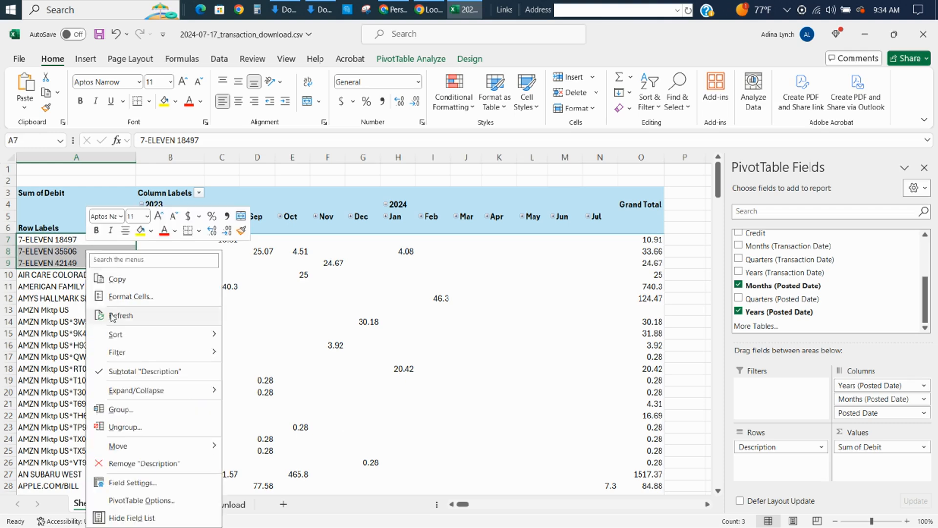
{"action": "left_click", "coordinate": [147, 416]}
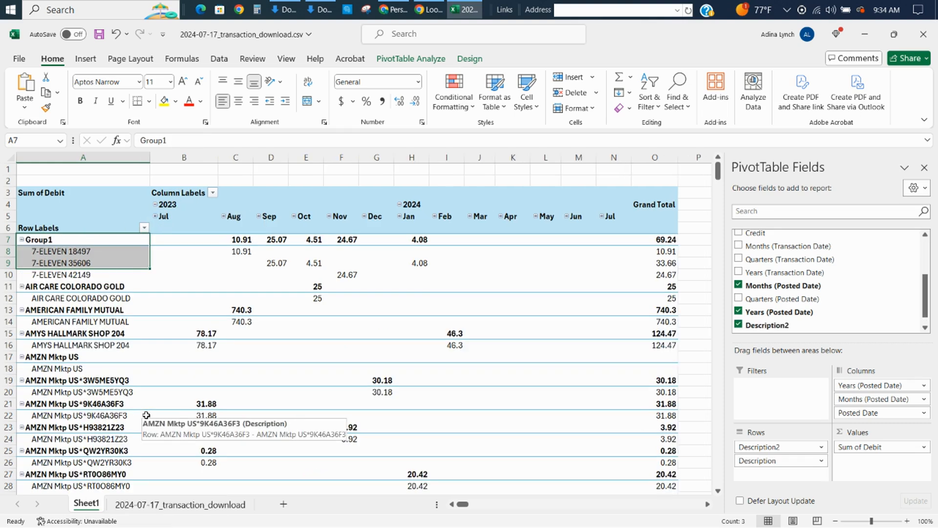
Rename the new row group in A7 as 7-ELEVEN.
{"action": "left_click", "coordinate": [81, 238]}
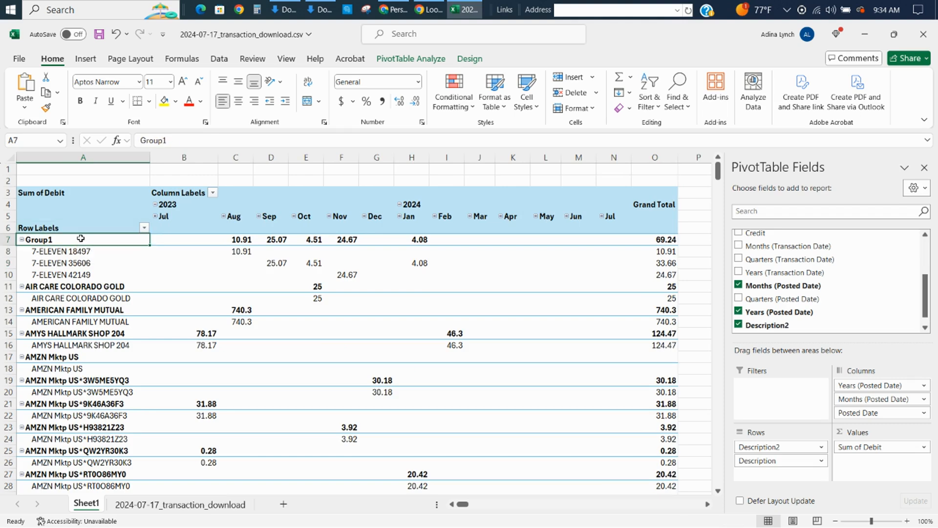
{"action": "type", "text": "7"}
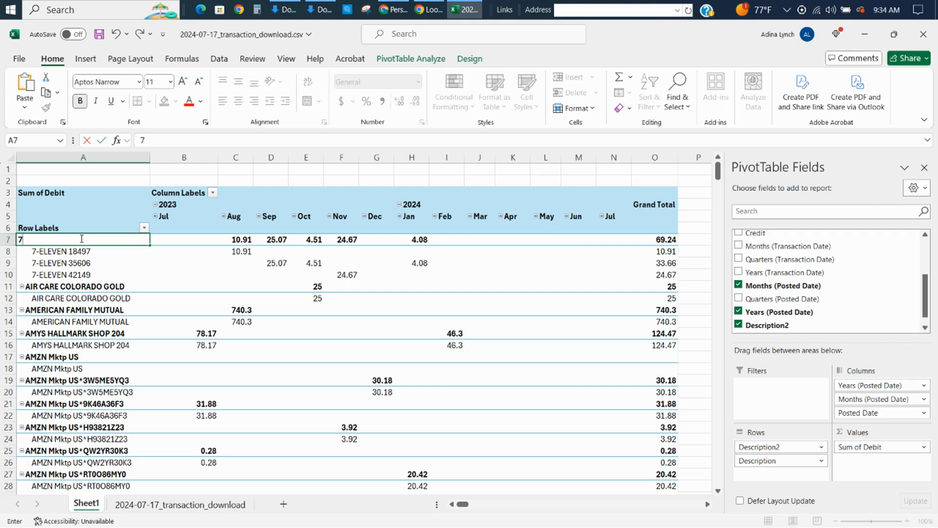
{"action": "type", "text": "-ELEVEN"}
{"action": "key", "text": "Return"}
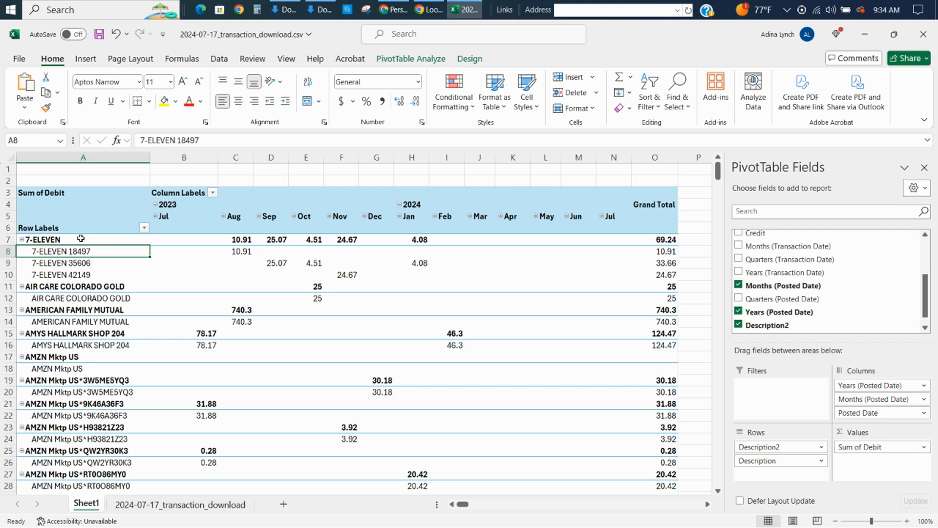
Group the AMZN Mktp US row labels in A17:A44 of the PivotTable.
{"action": "key", "text": "Down"}
{"action": "key", "text": "Down"}
{"action": "key", "text": "Down"}
{"action": "key", "text": "Down"}
{"action": "key", "text": "Down"}
{"action": "key", "text": "Down"}
{"action": "key", "text": "Down"}
{"action": "key", "text": "Down"}
{"action": "key", "text": "Down"}
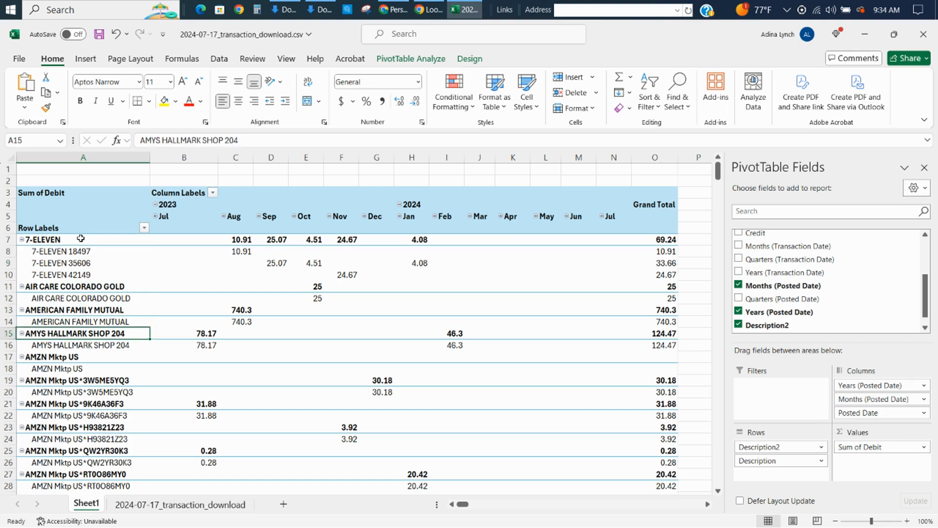
{"action": "key", "text": "shift+Down"}
{"action": "key", "text": "shift+Down"}
{"action": "key", "text": "shift+Down"}
{"action": "key", "text": "shift+Down"}
{"action": "key", "text": "shift+Down"}
{"action": "key", "text": "shift+Down"}
{"action": "key", "text": "shift+Down"}
{"action": "key", "text": "shift+Down"}
{"action": "key", "text": "shift+Down"}
{"action": "key", "text": "shift+Down"}
{"action": "key", "text": "shift+Down"}
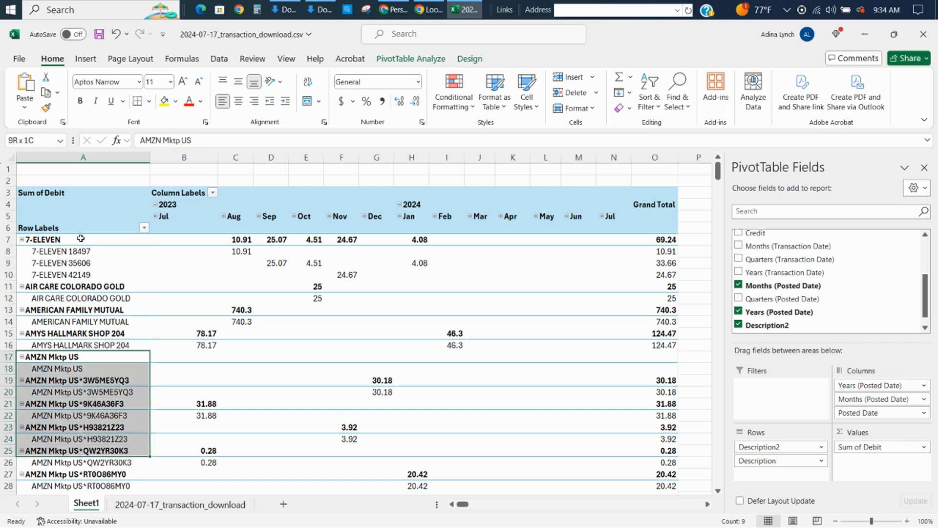
{"action": "key", "text": "shift+Down"}
{"action": "key", "text": "shift+Down"}
{"action": "key", "text": "shift+Down"}
{"action": "key", "text": "shift+Down"}
{"action": "key", "text": "shift+Down"}
{"action": "key", "text": "shift+Down"}
{"action": "key", "text": "shift+Down"}
{"action": "key", "text": "shift+Down"}
{"action": "key", "text": "shift+Down"}
{"action": "key", "text": "shift+Down"}
{"action": "key", "text": "shift+Down"}
{"action": "key", "text": "shift+Down"}
{"action": "key", "text": "shift+Down"}
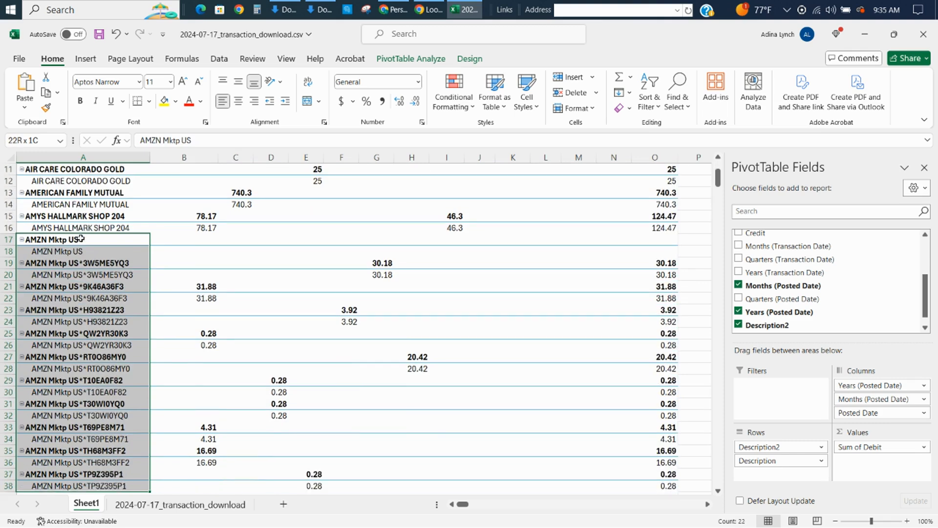
{"action": "key", "text": "shift+Down"}
{"action": "key", "text": "shift+Down"}
{"action": "key", "text": "shift+Down"}
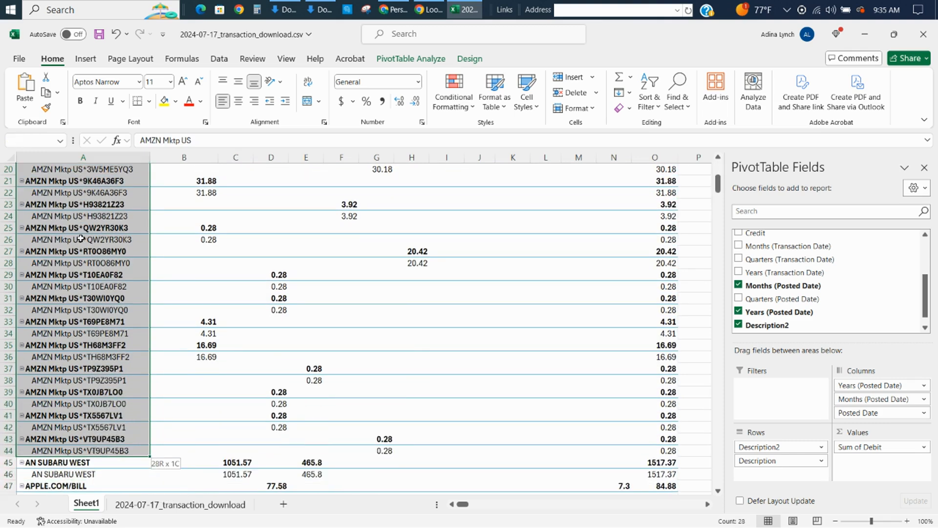
{"action": "right_click", "coordinate": [82, 239]}
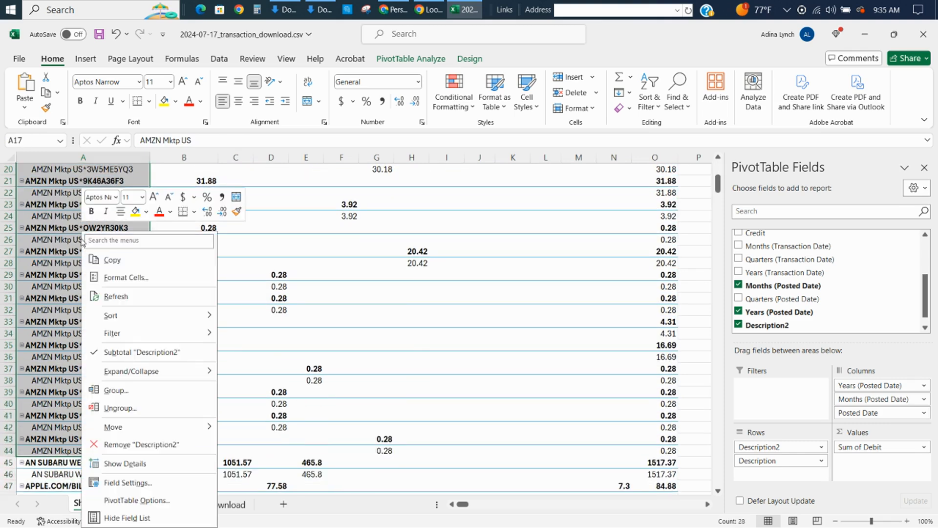
{"action": "left_click", "coordinate": [118, 390]}
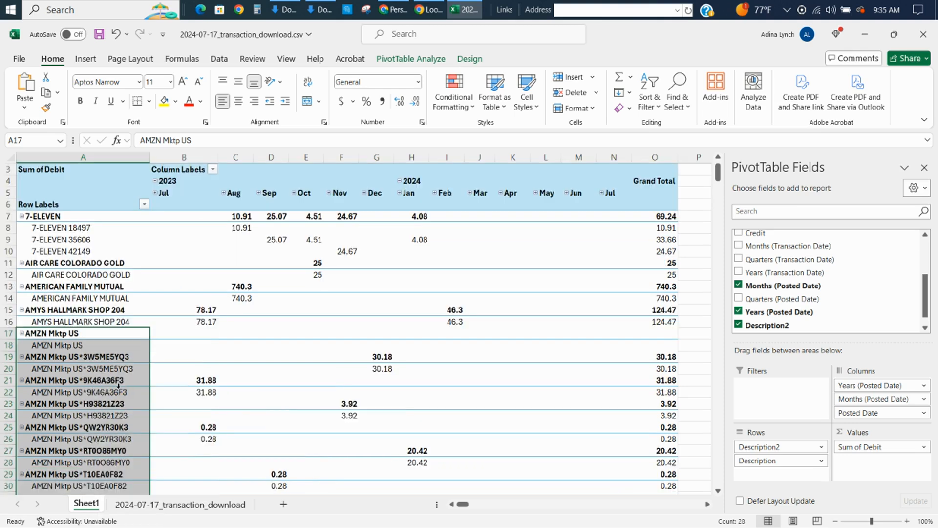
Rename the new row group in A17 as AMAZON.
{"action": "left_click", "coordinate": [54, 335]}
{"action": "key", "text": "BackSpace"}
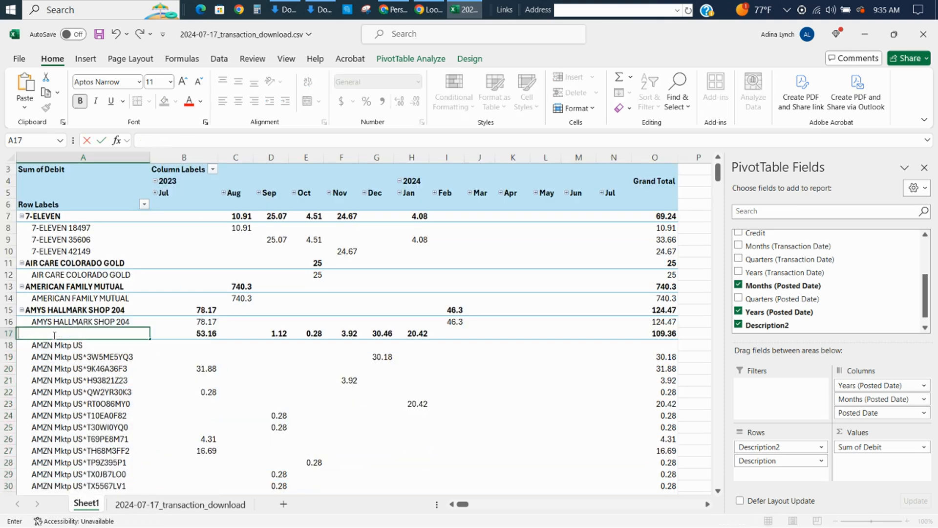
{"action": "type", "text": "AMAZON"}
{"action": "key", "text": "Return"}
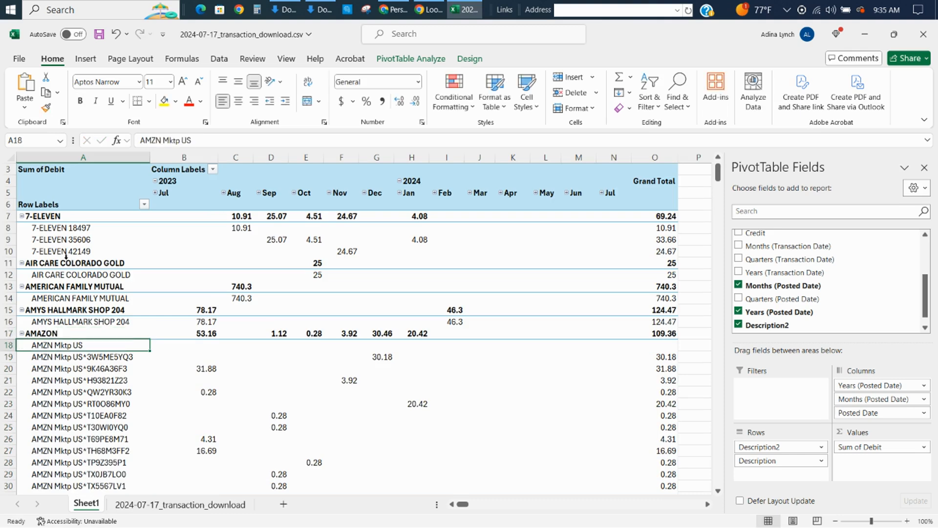
Collapse the 7-ELEVEN and AMAZON groups so that each shows only its summary row.
{"action": "left_click", "coordinate": [22, 216]}
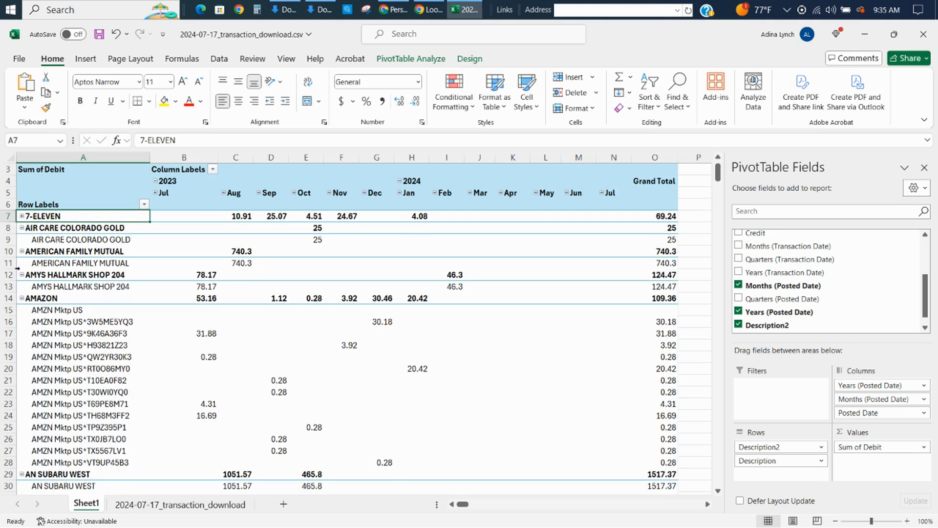
{"action": "left_click", "coordinate": [22, 299]}
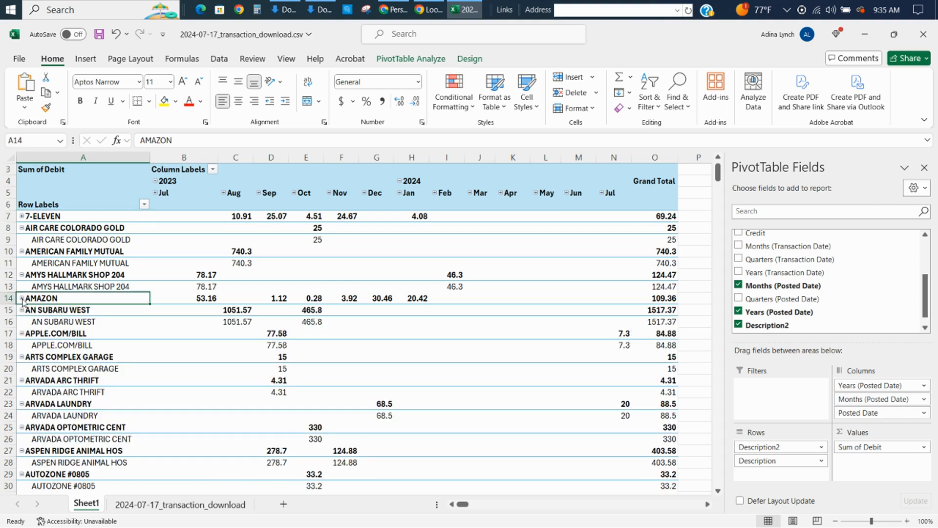
{"action": "mouse_move", "coordinate": [326, 303]}
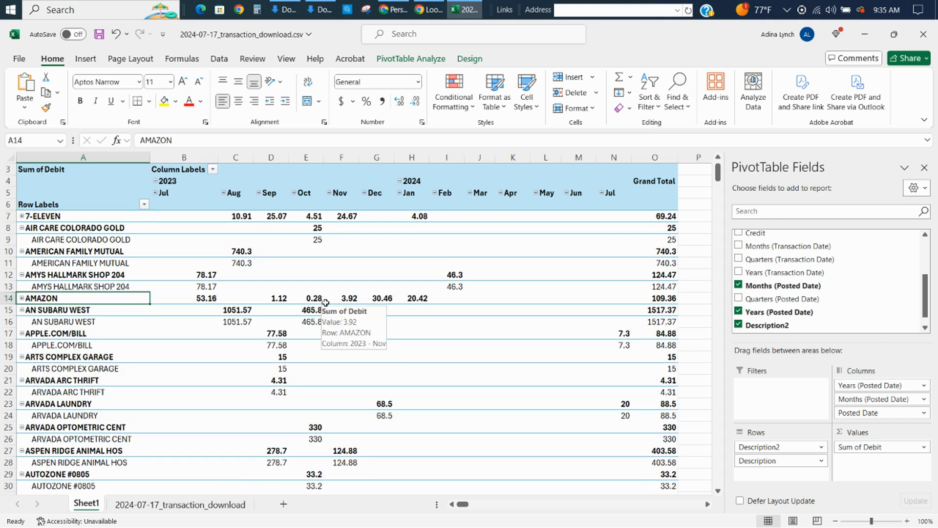
Look further down the row labels for other repeated vendors, such as CAPITAL ONE, CHICK-FIL-A and CIRCLE K.
{"action": "key", "text": "Page_Down"}
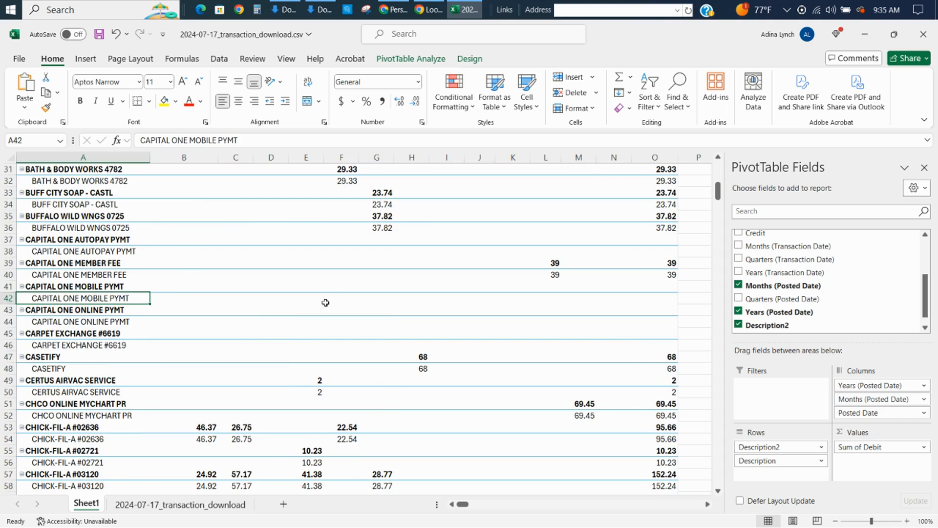
{"action": "key", "text": "Page_Down"}
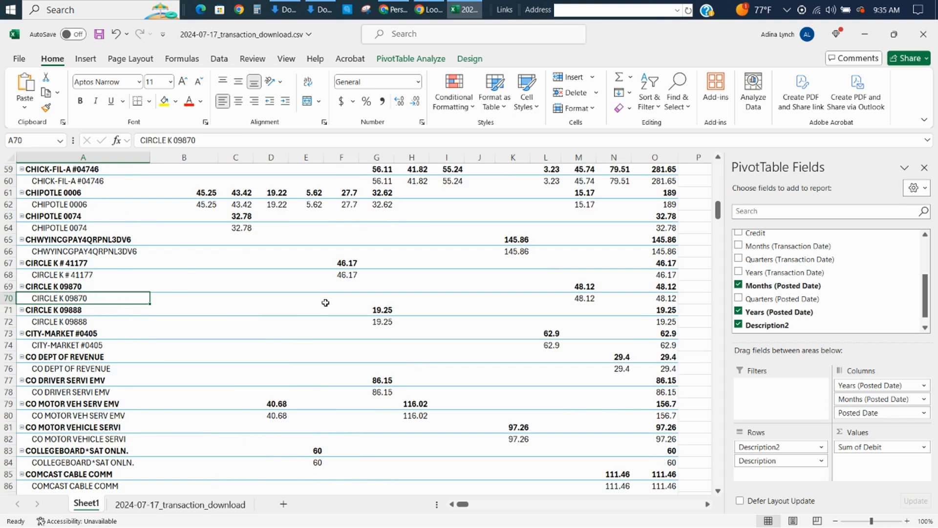
{"action": "key", "text": "Up"}
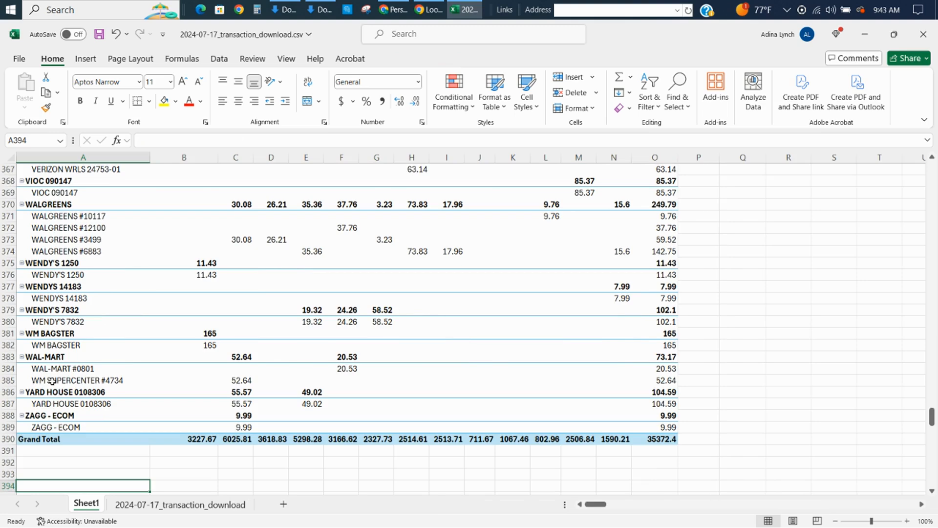
Review the grouped vendor rows from the Grand Total up to 7-ELEVEN, including the CAPITAL ONE PAYMENT and CHICK-FIL-A groups.
{"action": "key", "text": "Page_Up"}
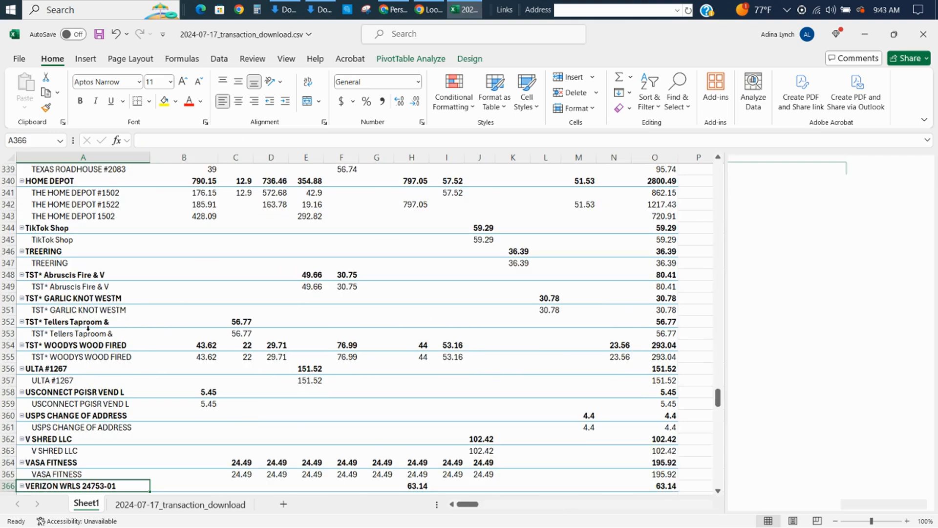
{"action": "key", "text": "Page_Up"}
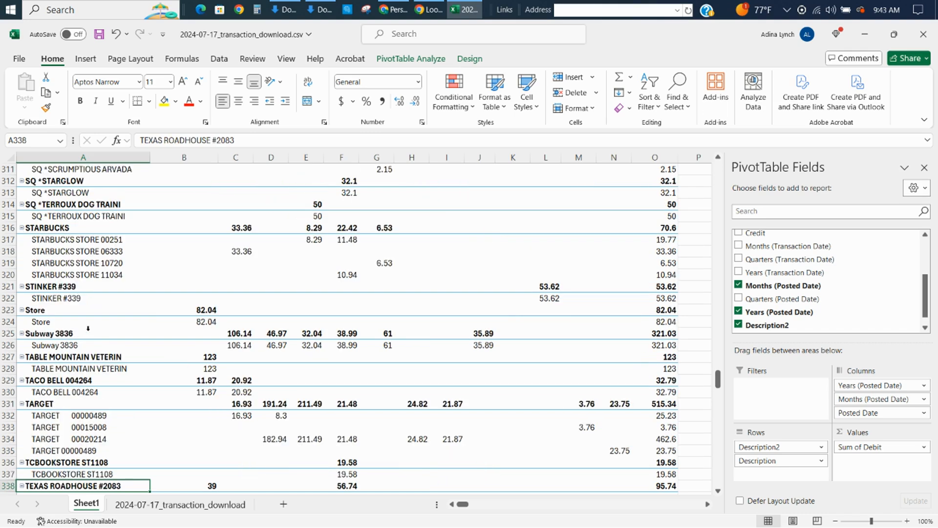
{"action": "key", "text": "Page_Up"}
{"action": "key", "text": "Page_Up"}
{"action": "key", "text": "Page_Up"}
{"action": "key", "text": "Page_Up"}
{"action": "key", "text": "Page_Up"}
{"action": "key", "text": "Page_Up"}
{"action": "key", "text": "Page_Up"}
{"action": "key", "text": "Page_Up"}
{"action": "key", "text": "Page_Up"}
{"action": "key", "text": "Page_Up"}
{"action": "key", "text": "Page_Up"}
{"action": "key", "text": "Page_Up"}
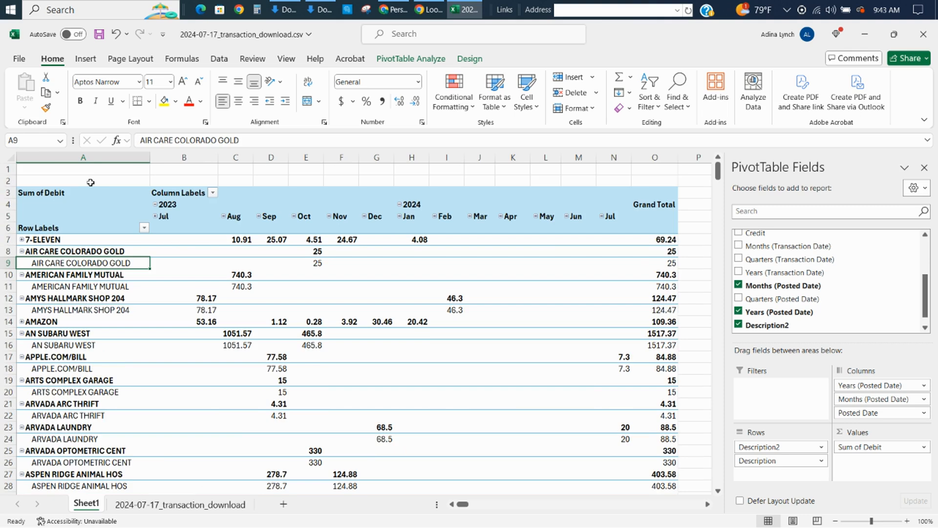
{"action": "key", "text": "Page_Down"}
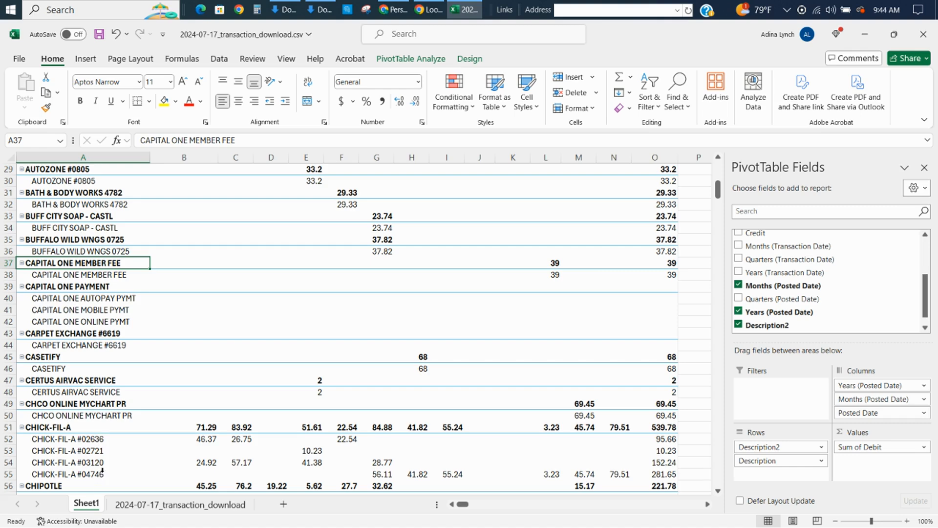
{"action": "key", "text": "Page_Up"}
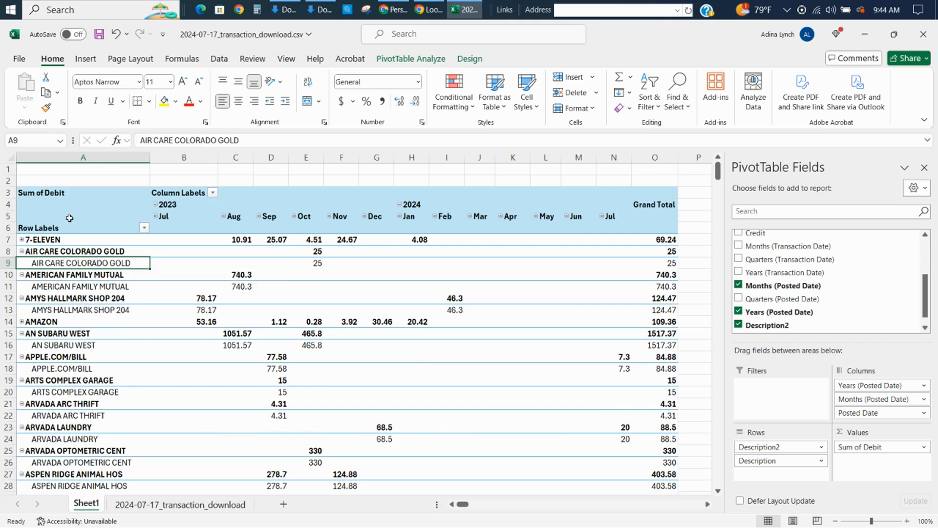
Collapse the entire description field of the PivotTable to one row per vendor group.
{"action": "right_click", "coordinate": [69, 289]}
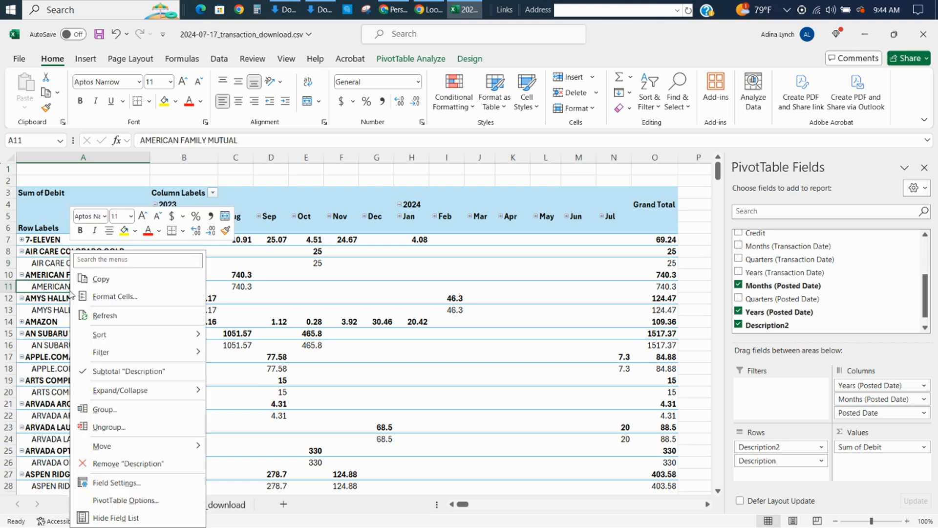
{"action": "mouse_move", "coordinate": [115, 393]}
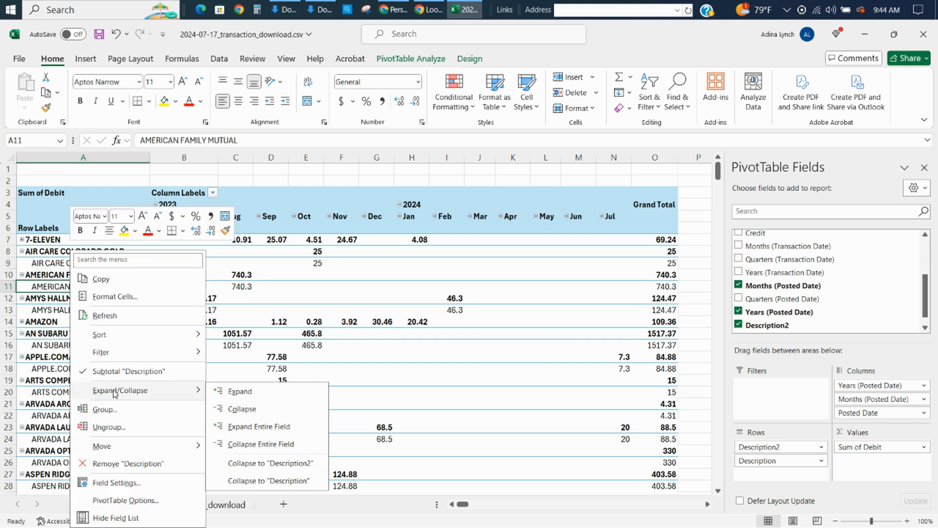
{"action": "left_click", "coordinate": [259, 448]}
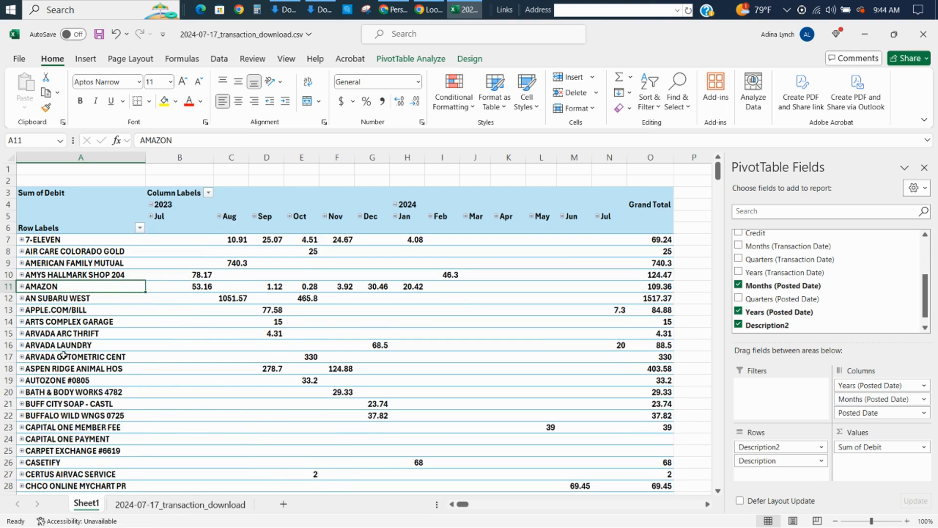
Go down the collapsed vendor list and highlight the Microsoft row labels in A95:A99.
{"action": "key", "text": "Page_Down"}
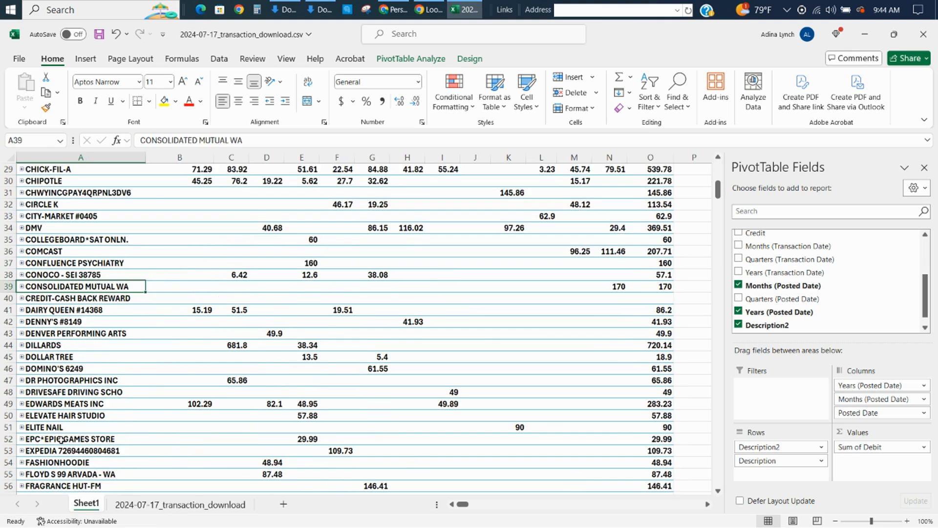
{"action": "key", "text": "Page_Down"}
{"action": "key", "text": "Page_Down"}
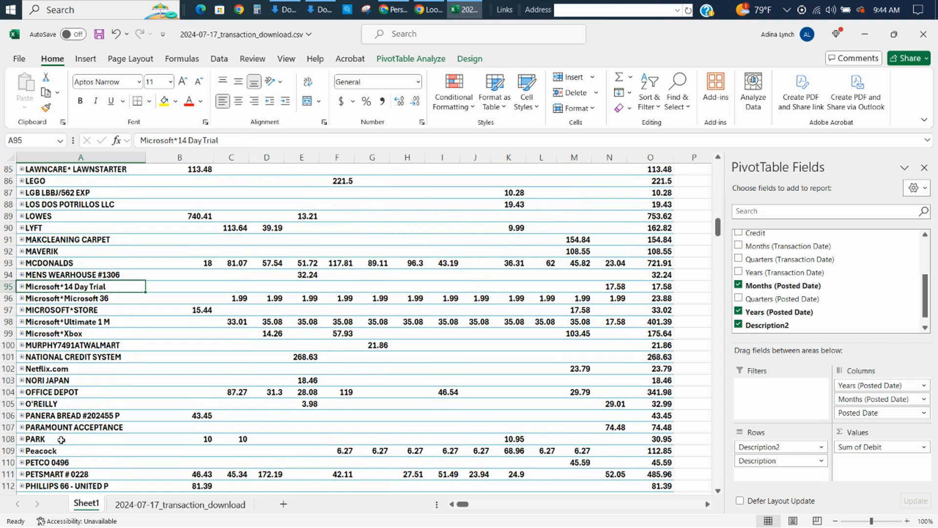
{"action": "key", "text": "Up"}
{"action": "key", "text": "Down"}
{"action": "key", "text": "shift+Down"}
{"action": "key", "text": "shift+Down"}
{"action": "key", "text": "shift+Down"}
{"action": "key", "text": "shift+Down"}
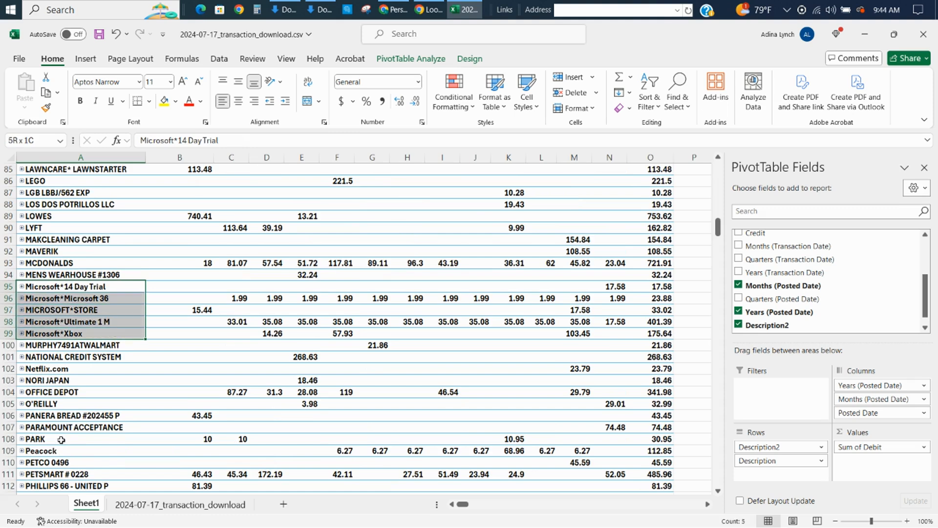
Extend the Microsoft selection across the monthly columns to A95:N99 to examine its recurring charges.
{"action": "key", "text": "shift+Right"}
{"action": "key", "text": "shift+Right"}
{"action": "key", "text": "shift+Right"}
{"action": "key", "text": "shift+Right"}
{"action": "key", "text": "shift+Right"}
{"action": "key", "text": "shift+Right"}
{"action": "key", "text": "shift+Right"}
{"action": "key", "text": "shift+Right"}
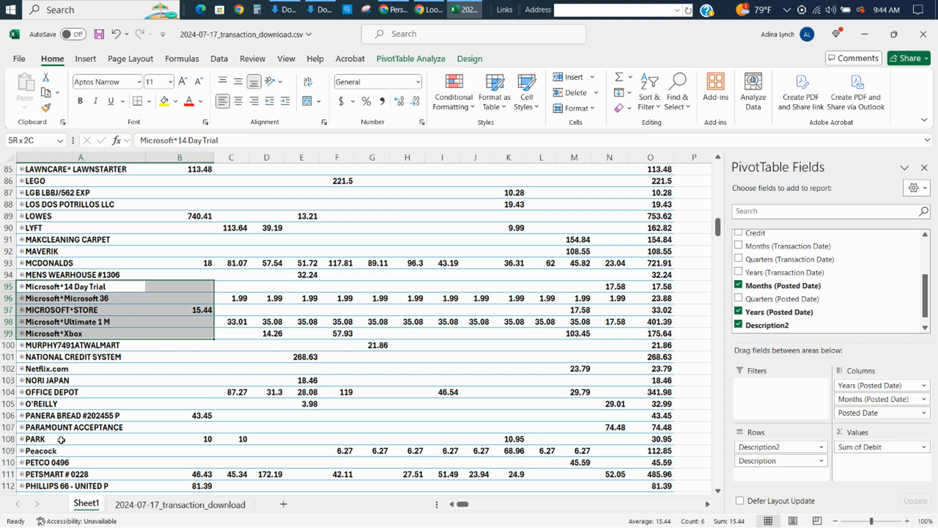
{"action": "key", "text": "shift+Right"}
{"action": "key", "text": "shift+Right"}
{"action": "key", "text": "shift+Right"}
{"action": "key", "text": "shift+Right"}
{"action": "key", "text": "shift+Right"}
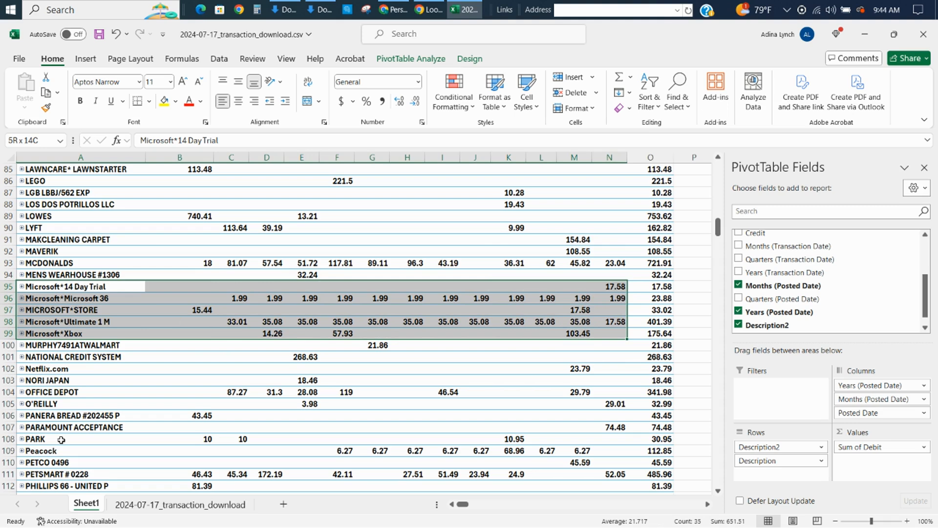
Check the July 2024 amounts from N95 down, and the June 2024 Microsoft*Ultimate 1 M charge in M98.
{"action": "key", "text": "Right"}
{"action": "key", "text": "Right"}
{"action": "key", "text": "Right"}
{"action": "key", "text": "Right"}
{"action": "key", "text": "Right"}
{"action": "key", "text": "Right"}
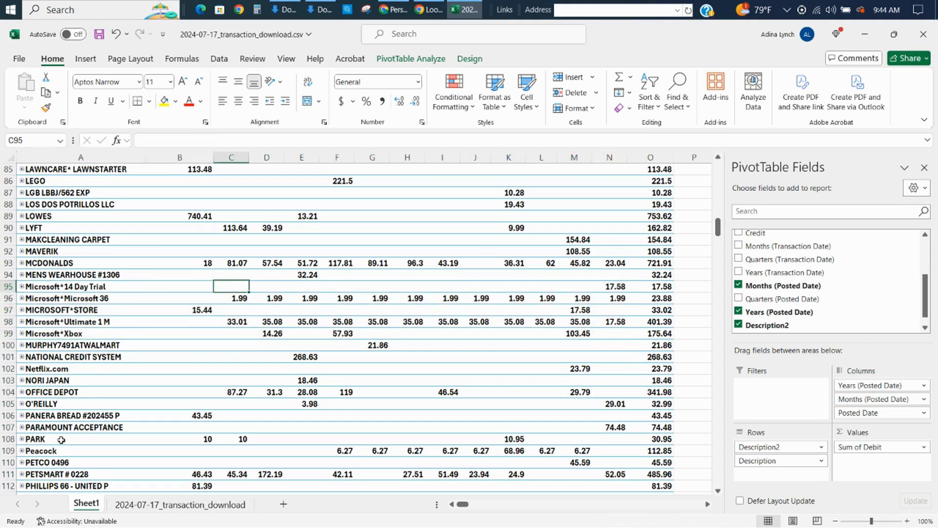
{"action": "key", "text": "Right"}
{"action": "key", "text": "Right"}
{"action": "key", "text": "Right"}
{"action": "key", "text": "Right"}
{"action": "key", "text": "Right"}
{"action": "key", "text": "Right"}
{"action": "key", "text": "Right"}
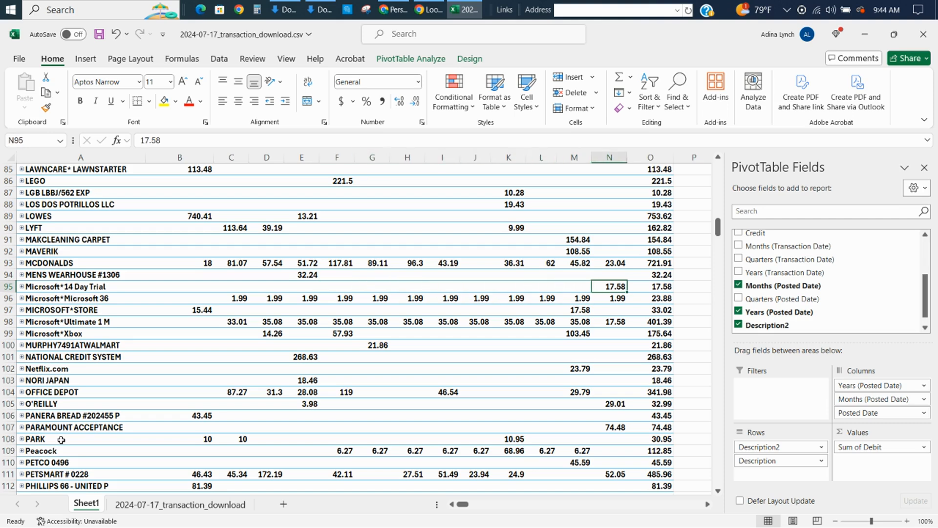
{"action": "key", "text": "Down"}
{"action": "key", "text": "Down"}
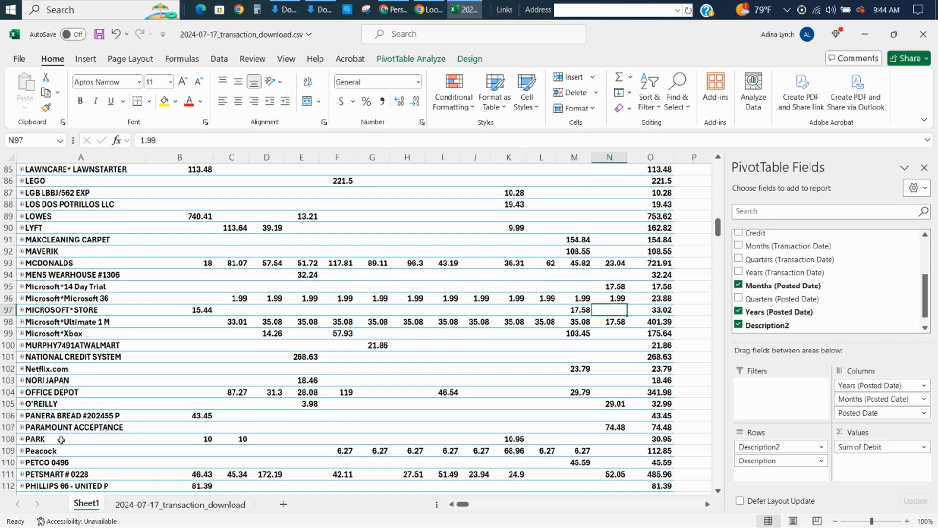
{"action": "key", "text": "Left"}
{"action": "key", "text": "Down"}
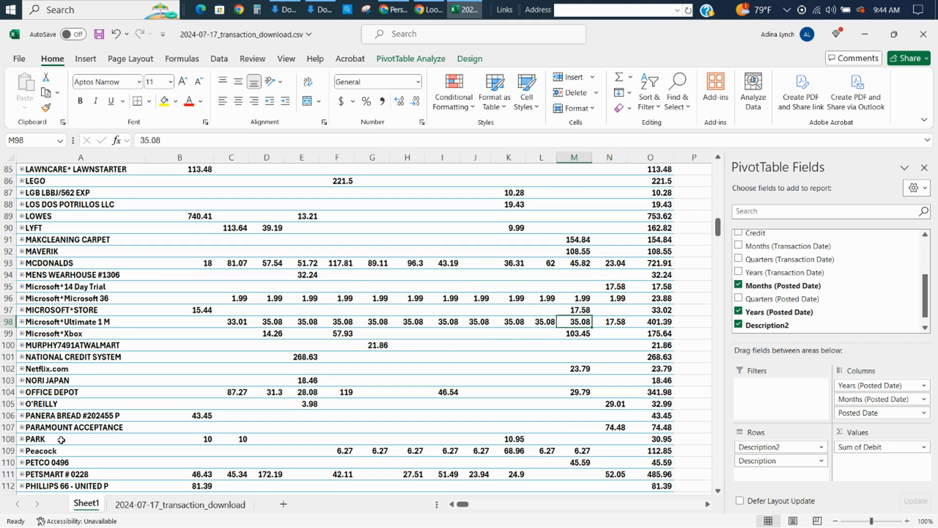
Compare the July 2024 amounts of the Microsoft rows in column N, ending at Microsoft*Xbox in N99.
{"action": "key", "text": "Right"}
{"action": "key", "text": "Up"}
{"action": "key", "text": "Up"}
{"action": "key", "text": "Up"}
{"action": "key", "text": "Up"}
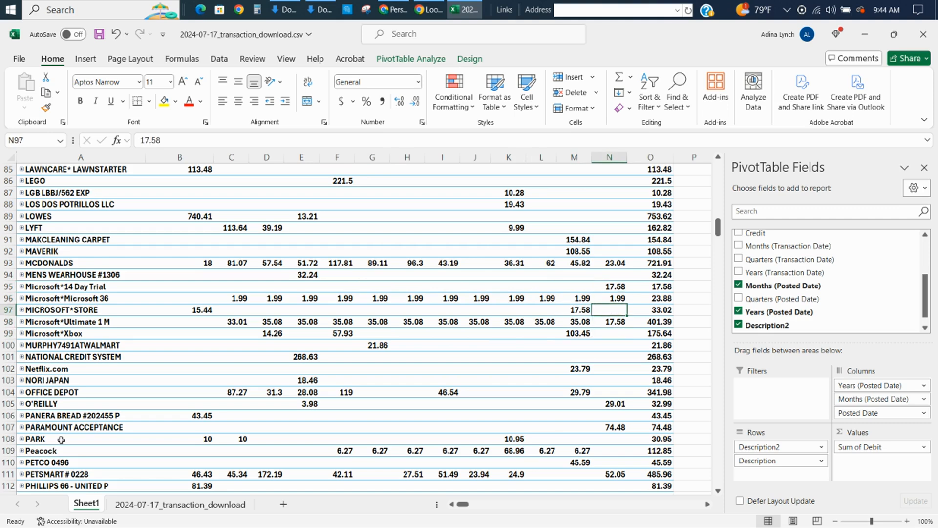
{"action": "key", "text": "Down"}
{"action": "key", "text": "Down"}
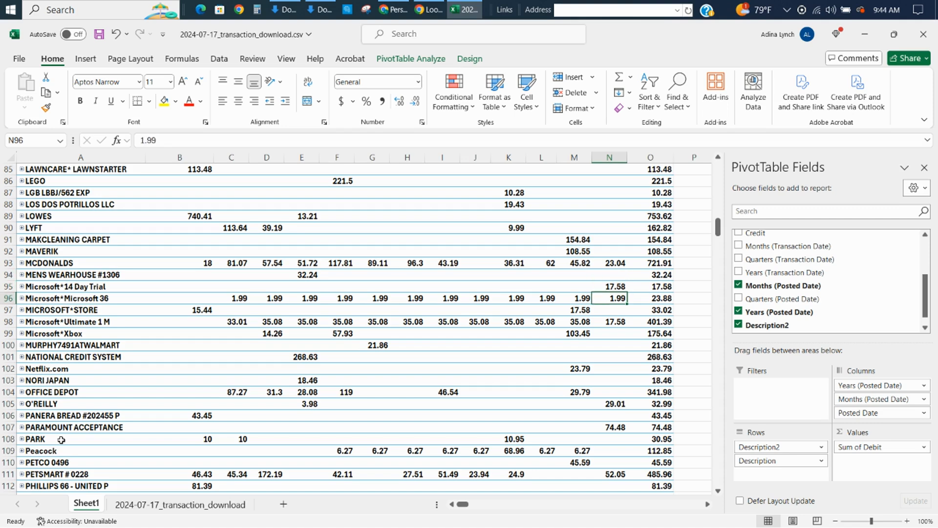
{"action": "key", "text": "Down"}
{"action": "key", "text": "Down"}
{"action": "key", "text": "Down"}
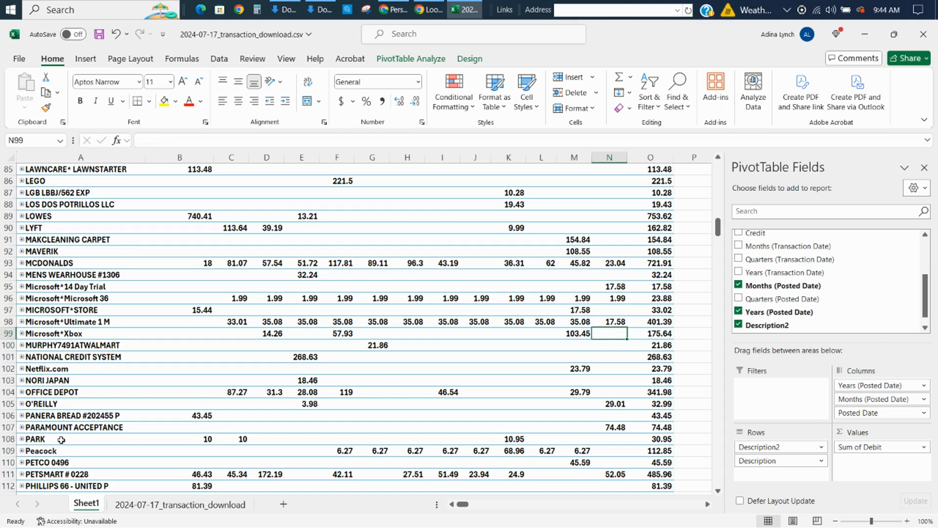
Examine the Microsoft*Xbox charges across the monthly columns of row 99.
{"action": "key", "text": "Left"}
{"action": "key", "text": "Left"}
{"action": "key", "text": "Left"}
{"action": "key", "text": "Left"}
{"action": "key", "text": "Left"}
{"action": "key", "text": "Left"}
{"action": "key", "text": "Left"}
{"action": "key", "text": "Left"}
{"action": "key", "text": "Left"}
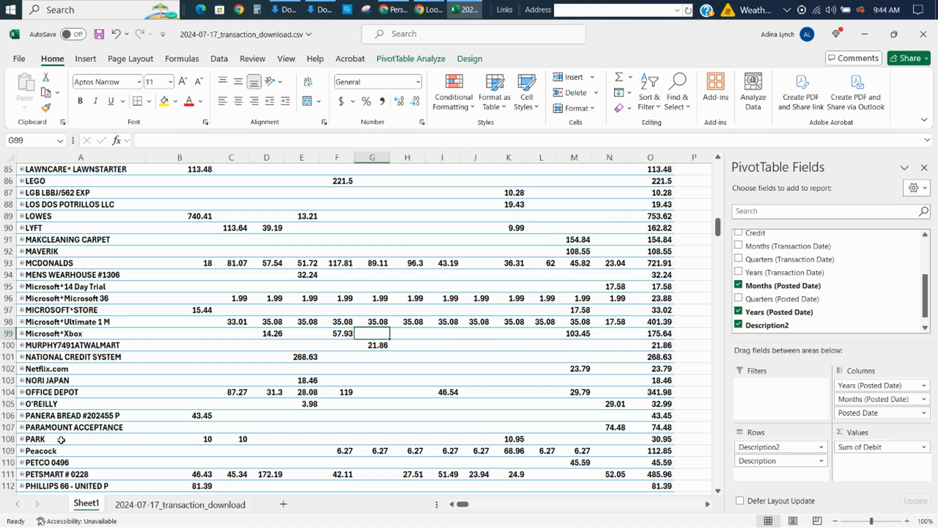
{"action": "key", "text": "Right"}
{"action": "key", "text": "Right"}
{"action": "key", "text": "Right"}
{"action": "key", "text": "Right"}
{"action": "key", "text": "Right"}
{"action": "key", "text": "Right"}
{"action": "key", "text": "Right"}
{"action": "key", "text": "Right"}
{"action": "key", "text": "Right"}
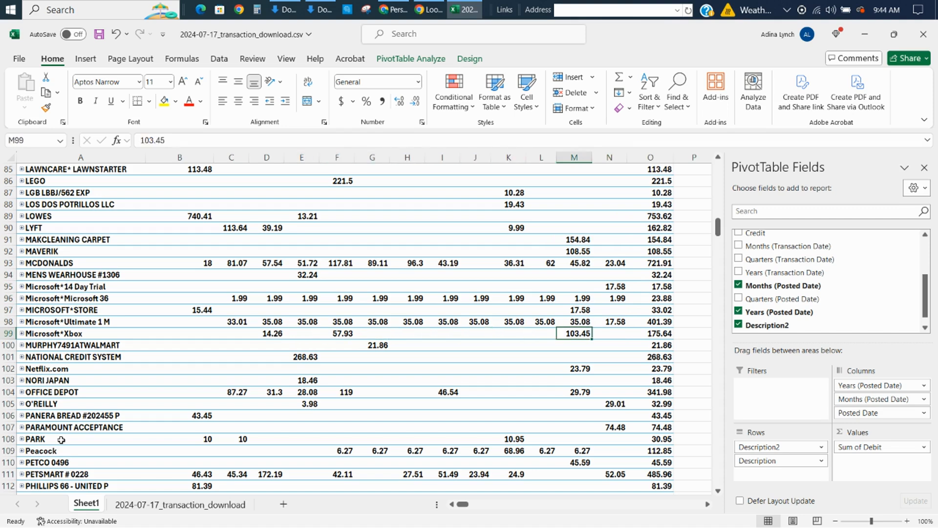
Go back up the Microsoft rows and highlight their July 2024 amounts in N95:N99.
{"action": "key", "text": "Up"}
{"action": "key", "text": "Up"}
{"action": "key", "text": "Up"}
{"action": "key", "text": "Down"}
{"action": "key", "text": "Up"}
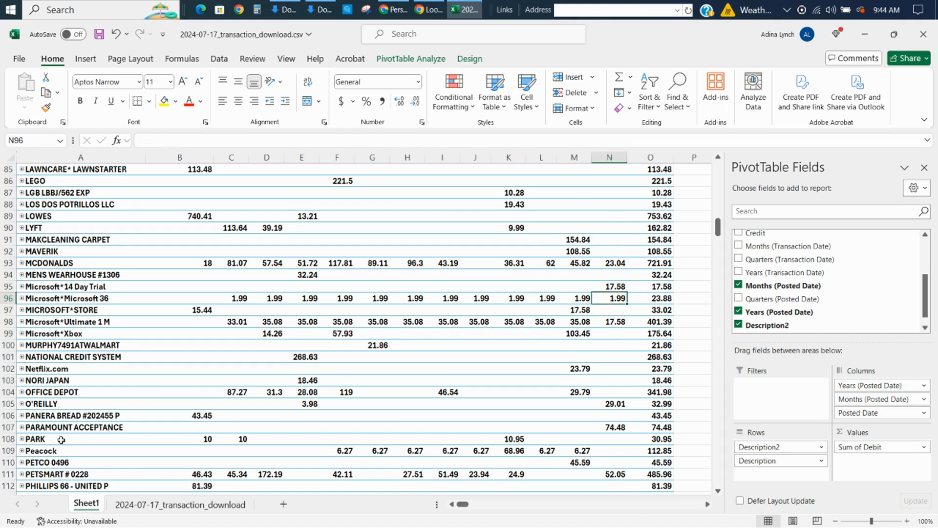
{"action": "key", "text": "Up"}
{"action": "key", "text": "shift+Down"}
{"action": "key", "text": "shift+Down"}
{"action": "key", "text": "shift+Down"}
{"action": "key", "text": "shift+Down"}
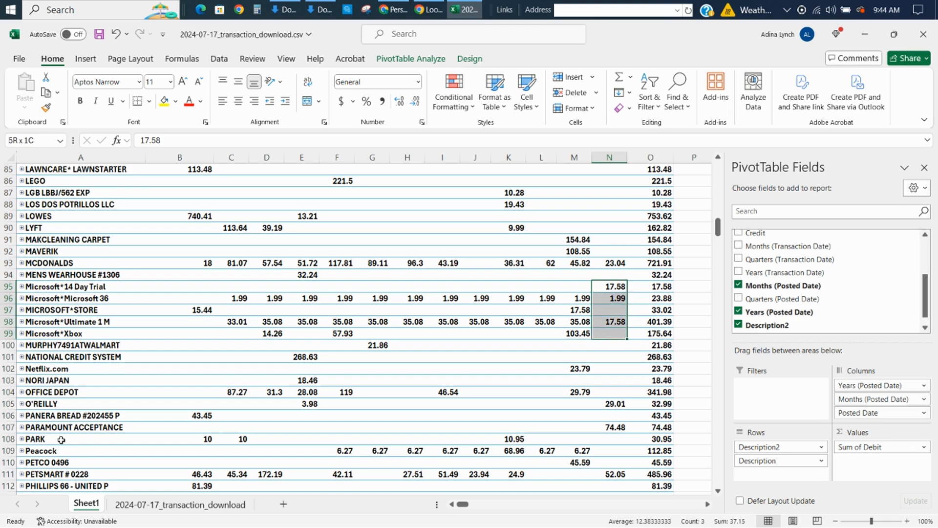
Check the recurring Microsoft*Microsoft 36 charge across the months of row 96, ending at its Grand Total in O96.
{"action": "key", "text": "Down"}
{"action": "key", "text": "Left"}
{"action": "key", "text": "Left"}
{"action": "key", "text": "Left"}
{"action": "key", "text": "Left"}
{"action": "key", "text": "Left"}
{"action": "key", "text": "Left"}
{"action": "key", "text": "Left"}
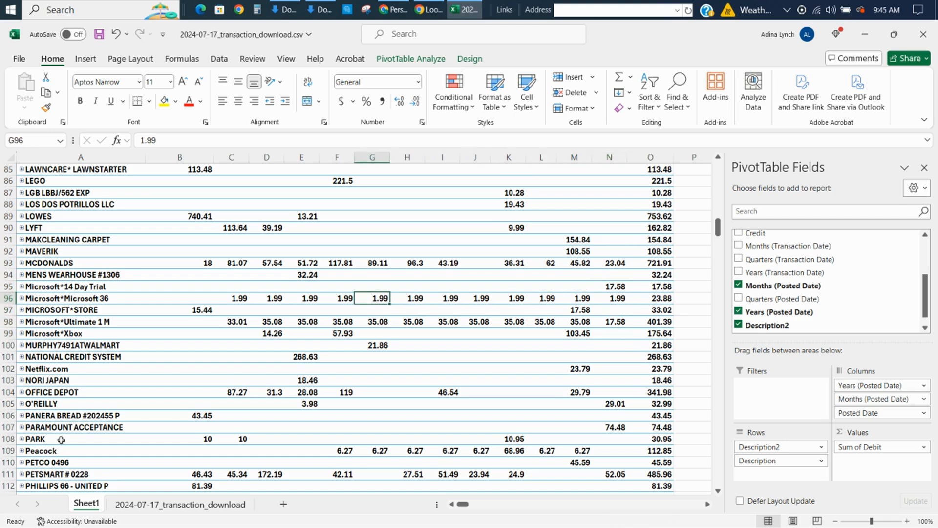
{"action": "key", "text": "Left"}
{"action": "key", "text": "Left"}
{"action": "key", "text": "Right"}
{"action": "key", "text": "Right"}
{"action": "key", "text": "Right"}
{"action": "key", "text": "Right"}
{"action": "key", "text": "Right"}
{"action": "key", "text": "Right"}
{"action": "key", "text": "Right"}
{"action": "key", "text": "Right"}
{"action": "key", "text": "Right"}
{"action": "key", "text": "Right"}
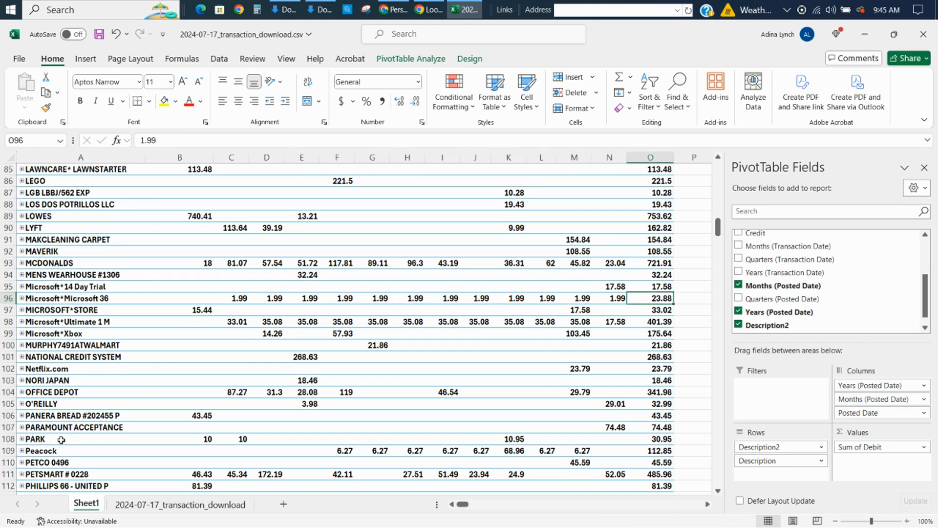
Return to the start of the pivot table and switch to the Personal Full Financial Forecast in Google Sheets.
{"action": "key", "text": "Down"}
{"action": "key", "text": "Down"}
{"action": "key", "text": "Down"}
{"action": "key", "text": "Page_Up"}
{"action": "key", "text": "Page_Up"}
{"action": "key", "text": "Page_Up"}
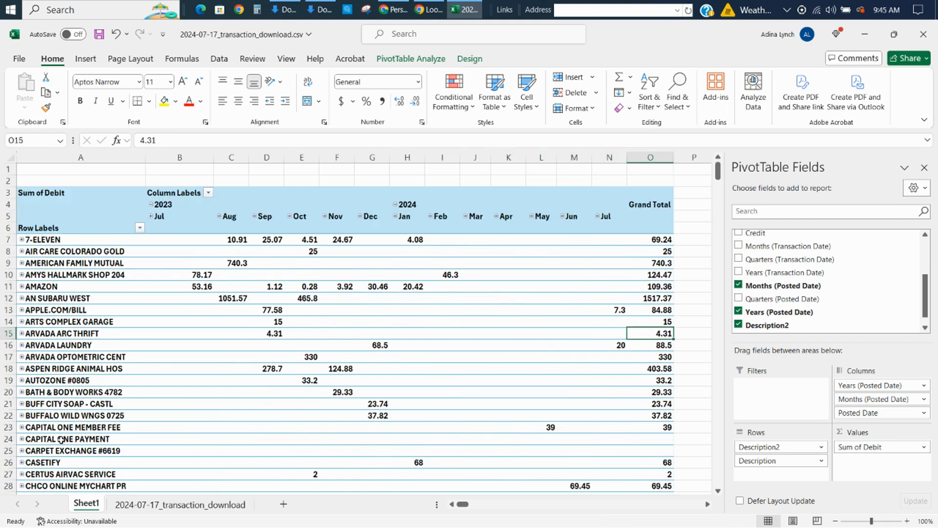
{"action": "key", "text": "alt+Tab"}
{"action": "key", "text": "alt+Tab"}
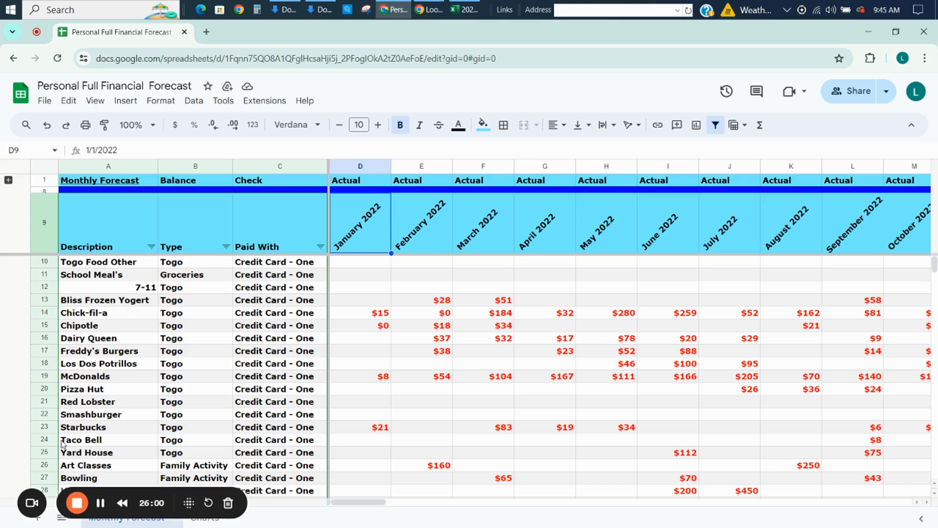
Select the Togo Food Other row from A10 across all actual and forecast months to CZ10.
{"action": "key", "text": "Left"}
{"action": "key", "text": "Down"}
{"action": "key", "text": "Left"}
{"action": "key", "text": "Left"}
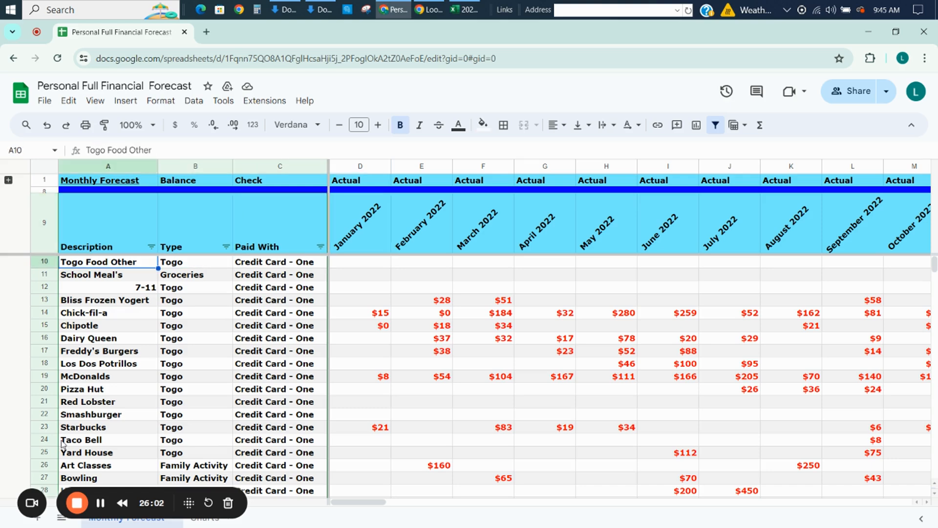
{"action": "key", "text": "ctrl+shift+Right"}
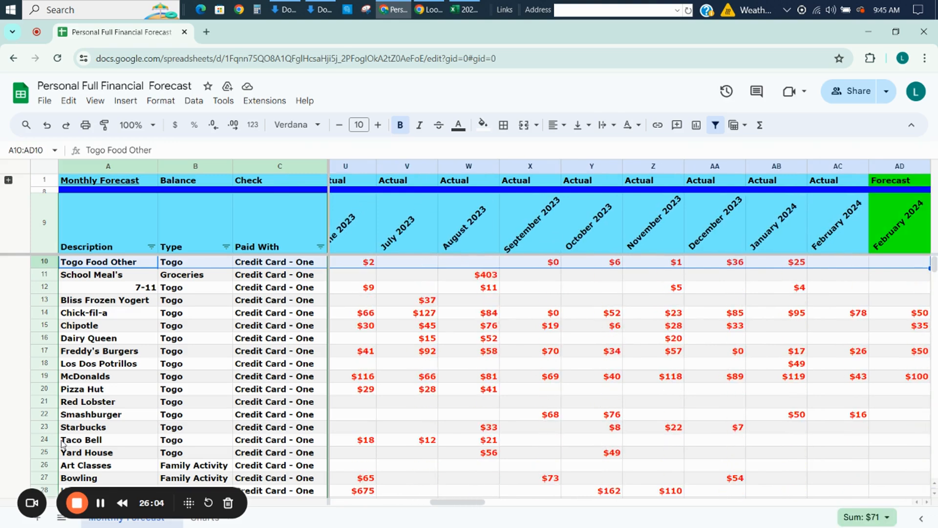
{"action": "key", "text": "Left"}
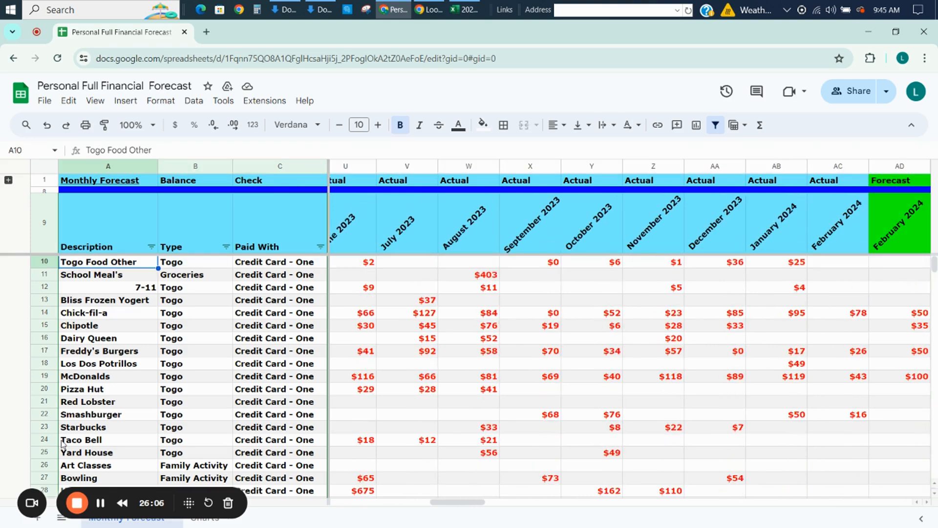
{"action": "key", "text": "ctrl+shift+Right"}
{"action": "key", "text": "ctrl+shift+Right"}
{"action": "key", "text": "ctrl+shift+Right"}
{"action": "key", "text": "ctrl+shift+Right"}
{"action": "key", "text": "ctrl+shift+Right"}
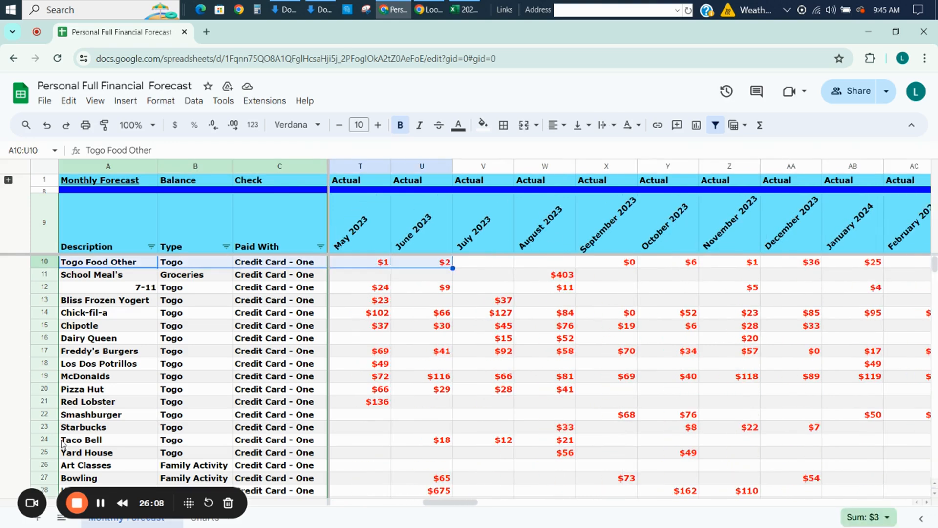
{"action": "key", "text": "ctrl+shift+Right"}
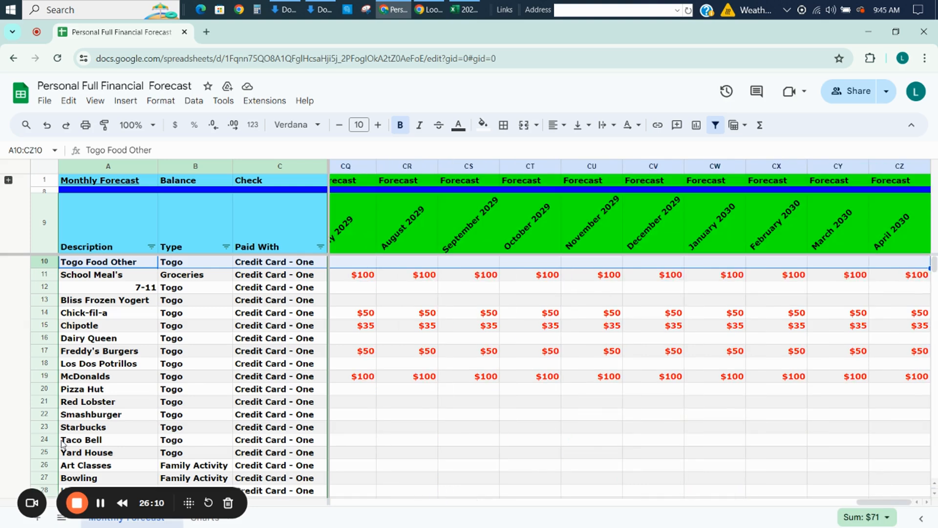
Extend the selection down through the last Kohl's Clothing row and delete the contents of A10:CZ164.
{"action": "key", "text": "ctrl+shift+Down"}
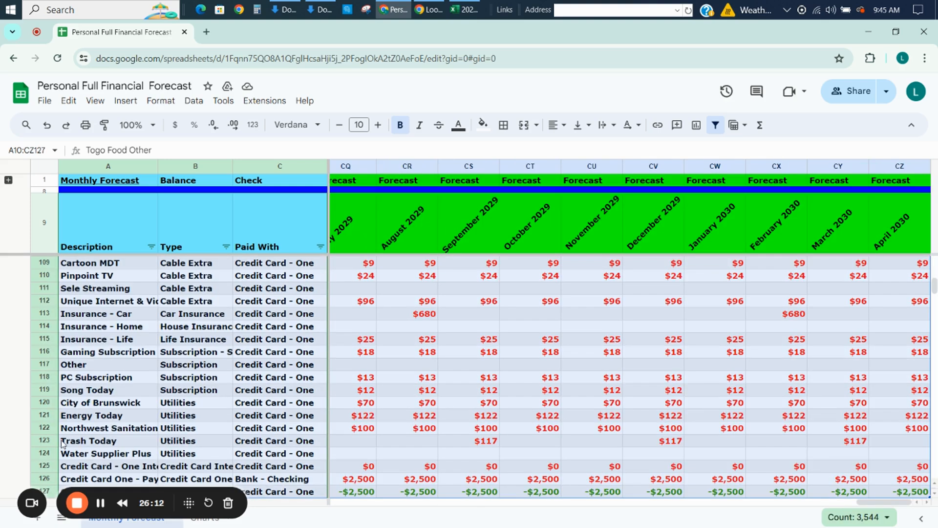
{"action": "key", "text": "ctrl+shift+Down"}
{"action": "key", "text": "ctrl+shift+Down"}
{"action": "key", "text": "ctrl+shift+Down"}
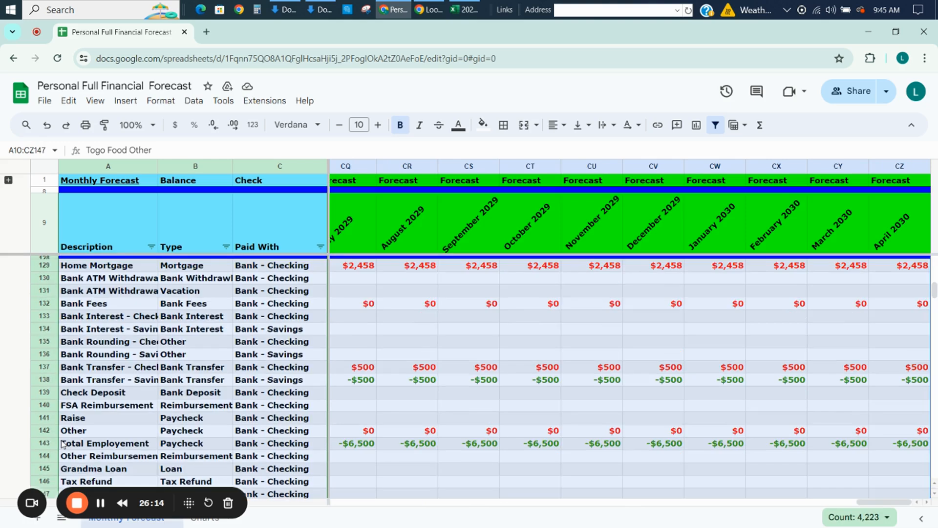
{"action": "key", "text": "shift+Down"}
{"action": "key", "text": "shift+Down"}
{"action": "key", "text": "shift+Down"}
{"action": "key", "text": "shift+Down"}
{"action": "key", "text": "shift+Down"}
{"action": "key", "text": "shift+Down"}
{"action": "key", "text": "shift+Down"}
{"action": "key", "text": "shift+Down"}
{"action": "key", "text": "shift+Down"}
{"action": "key", "text": "shift+Down"}
{"action": "key", "text": "shift+Down"}
{"action": "key", "text": "shift+Down"}
{"action": "key", "text": "shift+Down"}
{"action": "key", "text": "shift+Down"}
{"action": "key", "text": "shift+Down"}
{"action": "key", "text": "shift+Down"}
{"action": "key", "text": "shift+Down"}
{"action": "key", "text": "shift+Down"}
{"action": "key", "text": "shift+Down"}
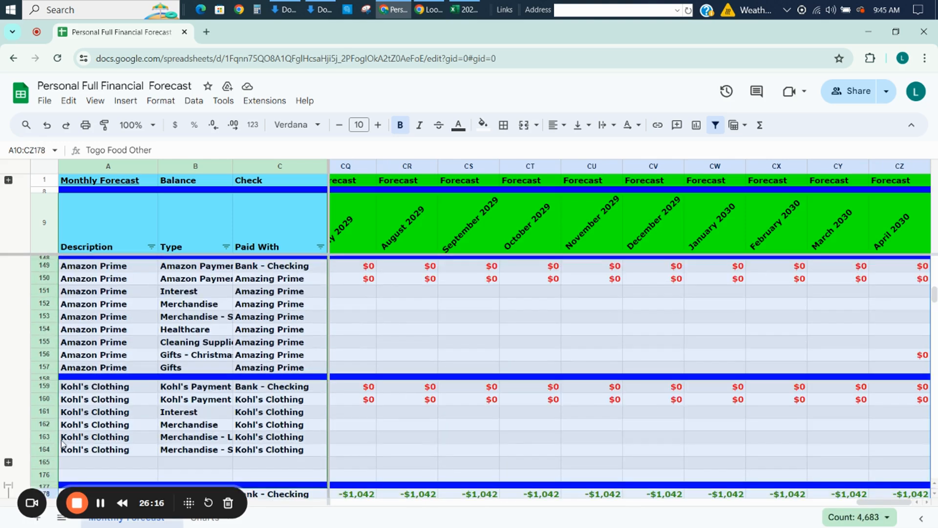
{"action": "key", "text": "shift+Up"}
{"action": "key", "text": "shift+Up"}
{"action": "key", "text": "shift+Up"}
{"action": "key", "text": "shift+Up"}
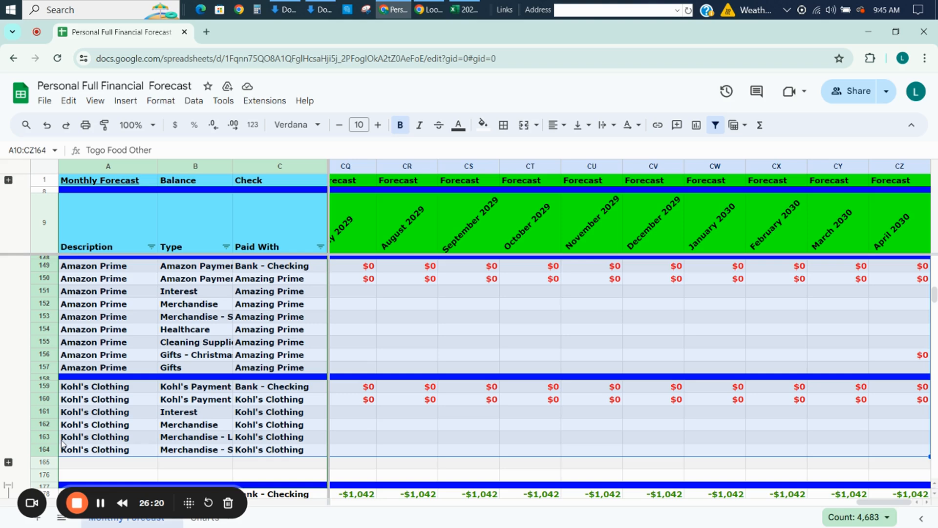
{"action": "left_click", "coordinate": [934, 493]}
{"action": "left_click", "coordinate": [935, 494]}
{"action": "left_click", "coordinate": [934, 493]}
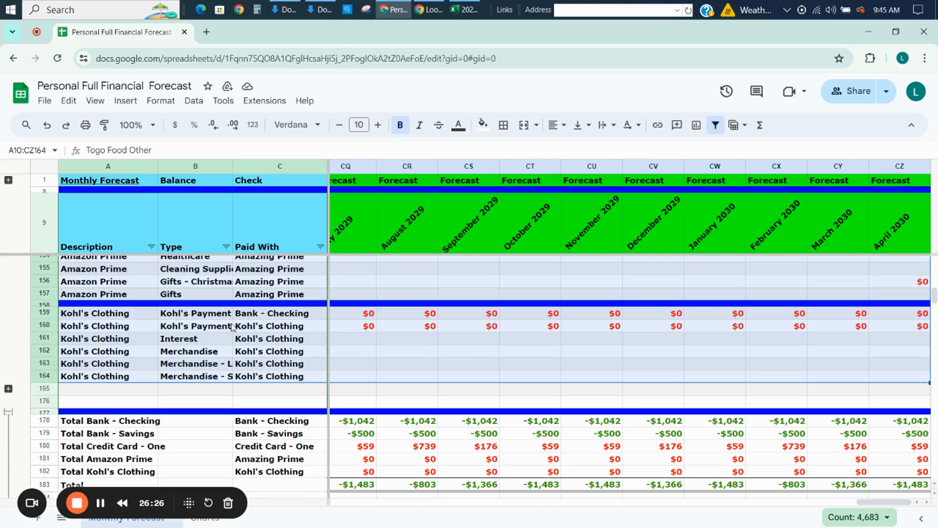
{"action": "key", "text": "Delete"}
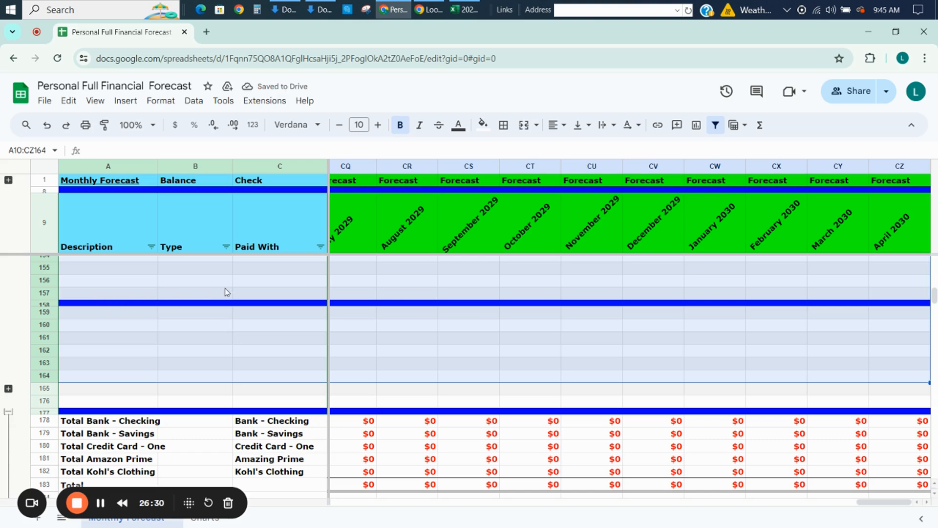
Reset the fill color of A10:CZ164 and auto-fit the height of the narrow divider row 158.
{"action": "left_click", "coordinate": [485, 127]}
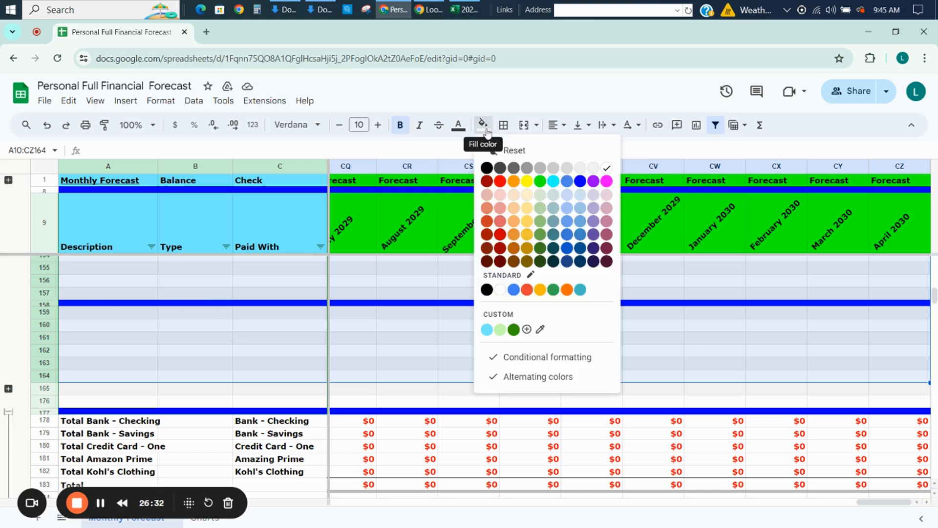
{"action": "left_click", "coordinate": [508, 149]}
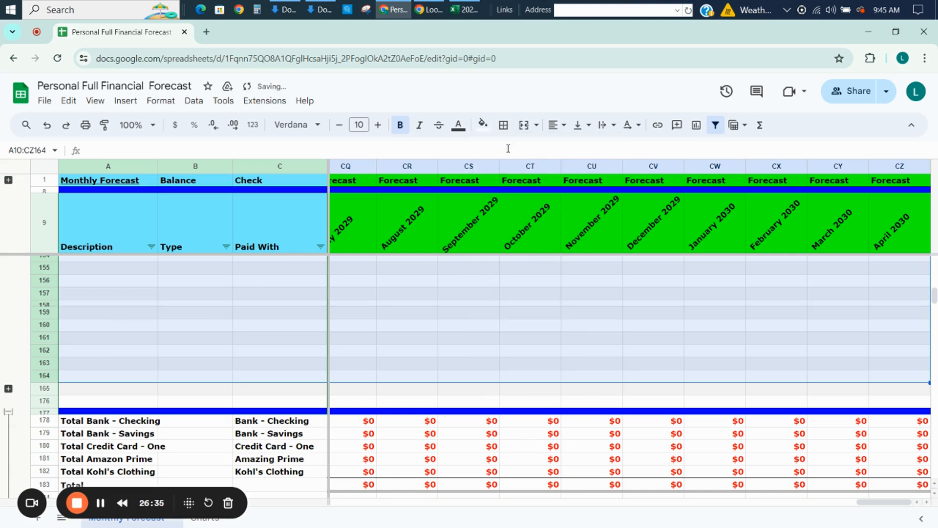
{"action": "double_click", "coordinate": [41, 305]}
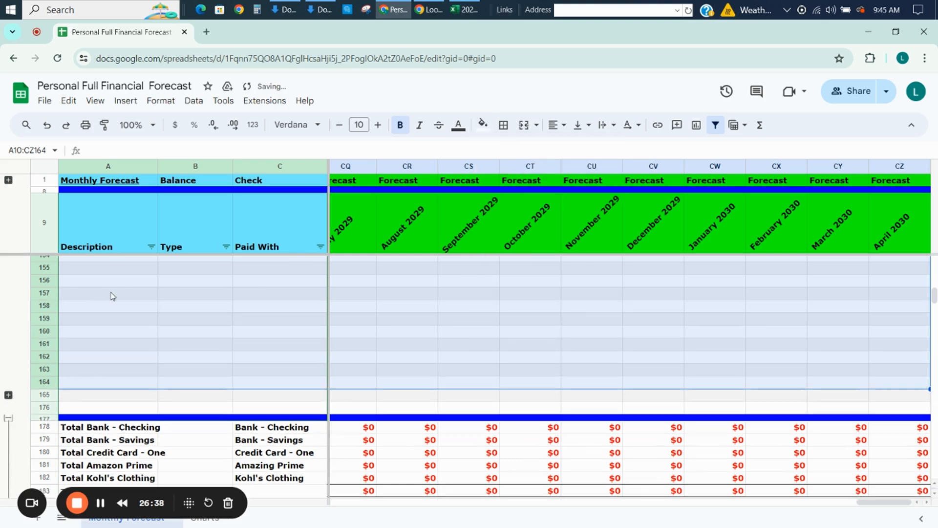
Auto-fit the heights of the narrow divider rows 148 and 128.
{"action": "left_click", "coordinate": [934, 483]}
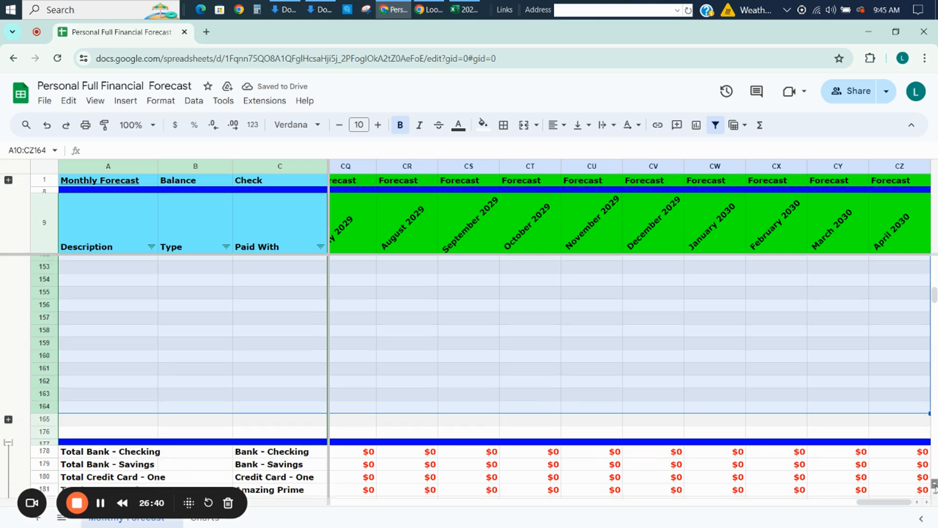
{"action": "left_click", "coordinate": [934, 483]}
{"action": "left_click", "coordinate": [935, 484]}
{"action": "left_click", "coordinate": [935, 484]}
{"action": "left_click", "coordinate": [935, 483]}
{"action": "left_click", "coordinate": [934, 483]}
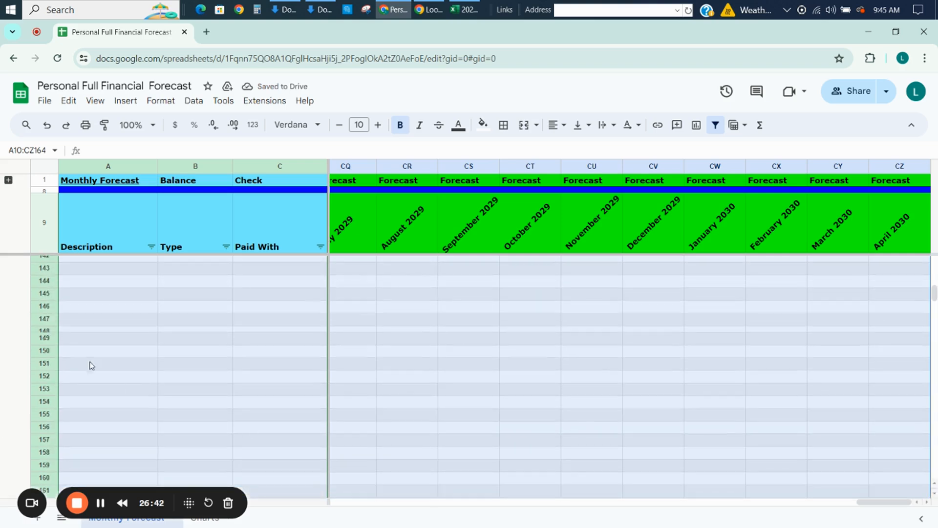
{"action": "left_click", "coordinate": [53, 334]}
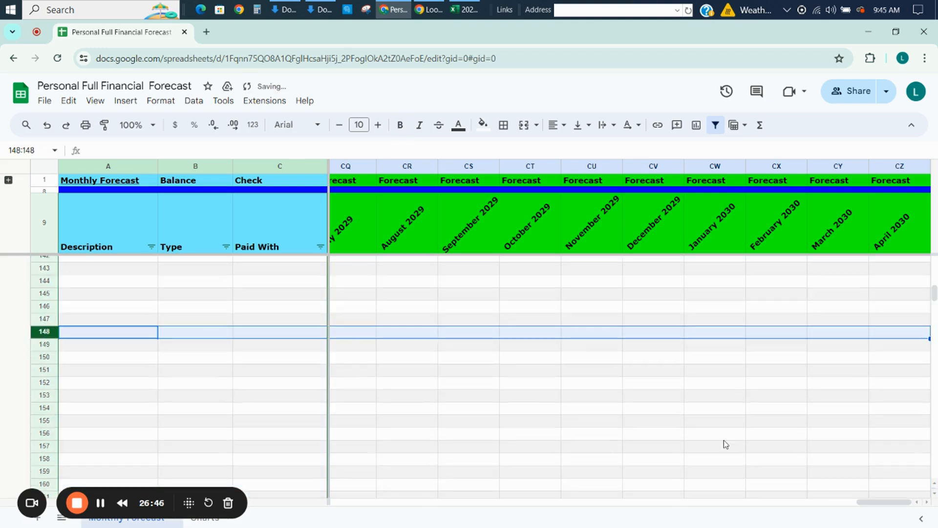
{"action": "scroll", "coordinate": [934, 484], "scroll_direction": "up", "scroll_amount": 5}
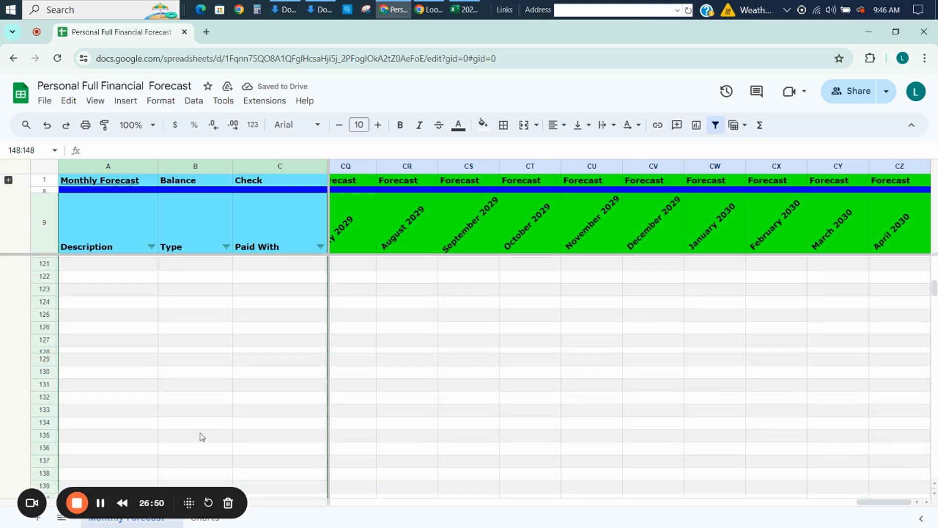
{"action": "left_click_drag", "start_coordinate": [45, 353], "coordinate": [42, 351]}
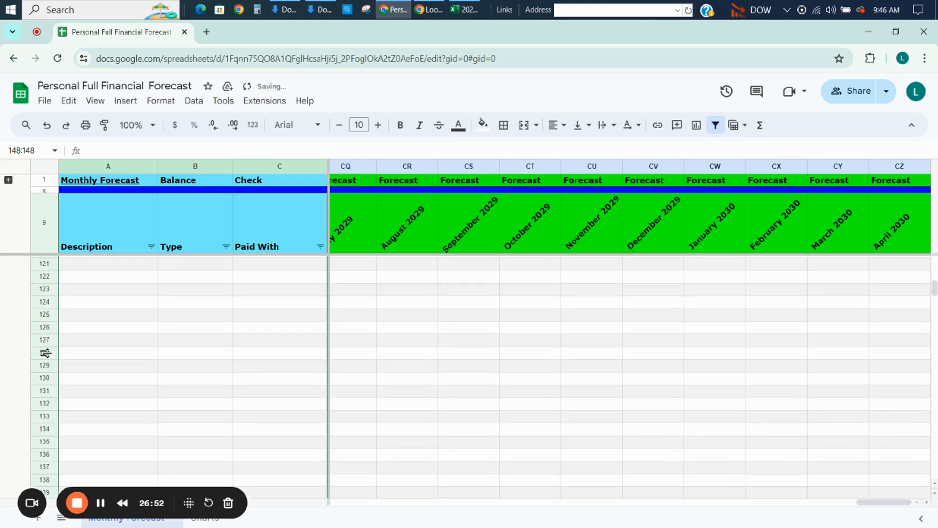
Return to the beginning of the emptied forecast and select A10, the first cell under Description.
{"action": "left_click", "coordinate": [176, 384]}
{"action": "key", "text": "Page_Up"}
{"action": "key", "text": "Page_Up"}
{"action": "key", "text": "Page_Up"}
{"action": "key", "text": "Page_Up"}
{"action": "key", "text": "Page_Up"}
{"action": "key", "text": "Page_Up"}
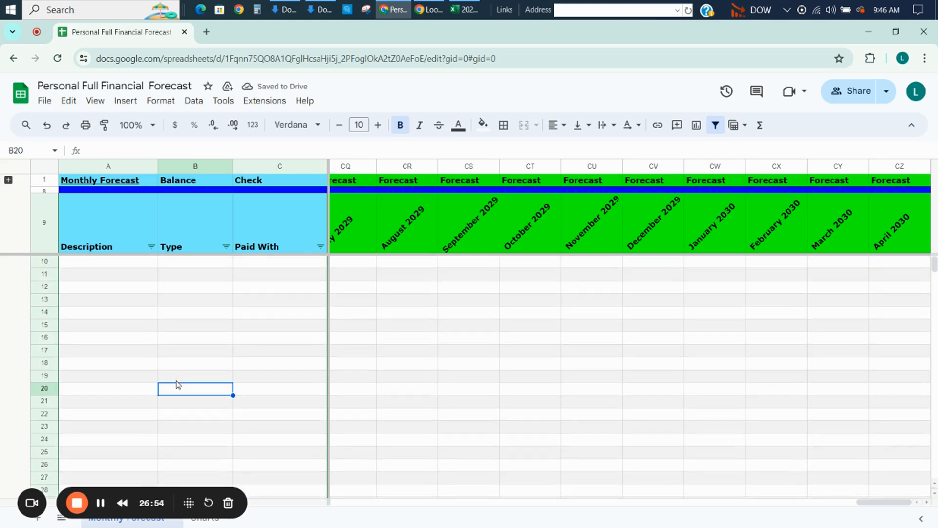
{"action": "key", "text": "Left"}
{"action": "key", "text": "Up"}
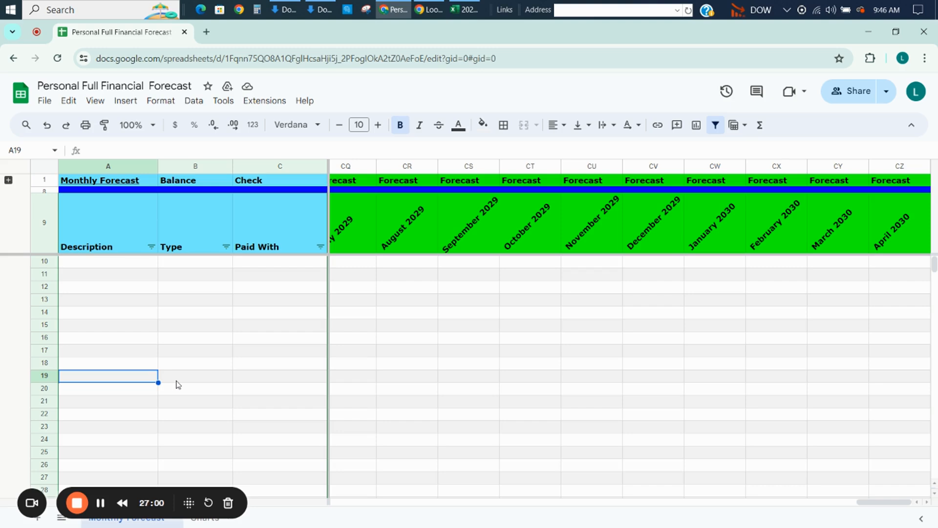
{"action": "left_click", "coordinate": [67, 264]}
Switch to the Excel transaction workbook and go down the pivot table's vendor list to the Grand Total row.
{"action": "key", "text": "alt+Tab"}
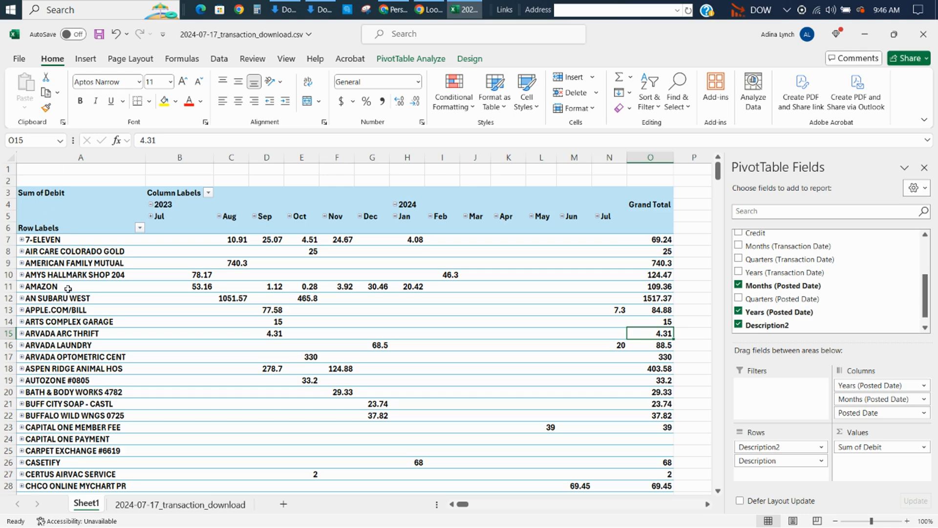
{"action": "key", "text": "Page_Down"}
{"action": "key", "text": "Page_Down"}
{"action": "key", "text": "Page_Down"}
{"action": "key", "text": "Page_Down"}
{"action": "key", "text": "Page_Down"}
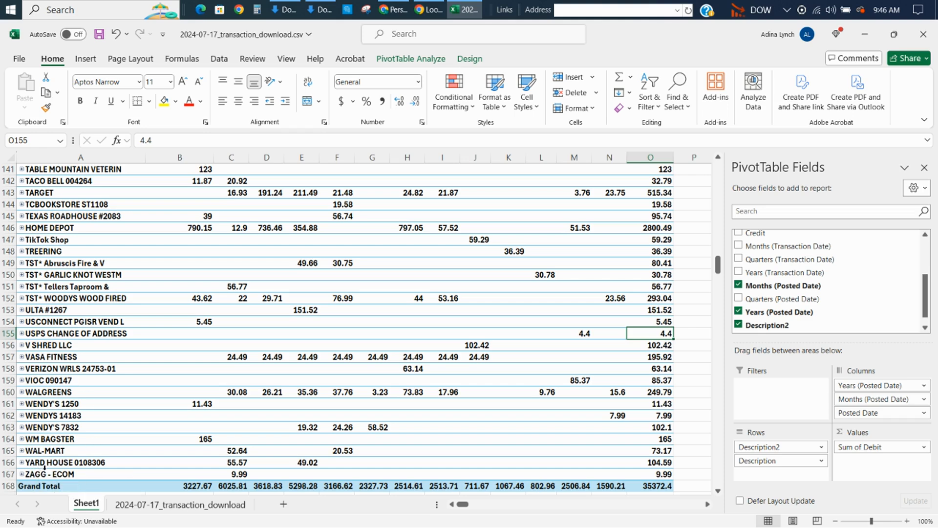
Switch to the Personal Full Financial Forecast sheet, expand the collapsed row group at row 165 and select A165.
{"action": "key", "text": "alt+Tab"}
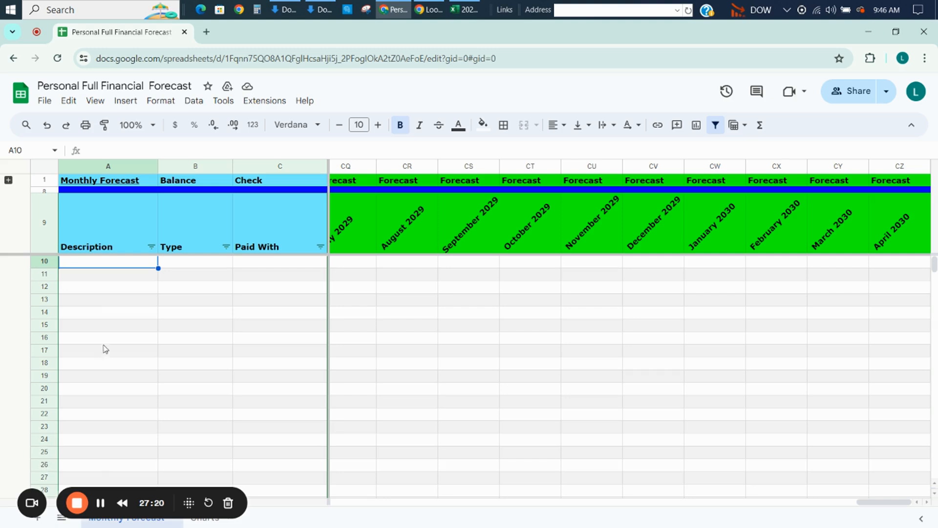
{"action": "key", "text": "Page_Down"}
{"action": "key", "text": "Page_Down"}
{"action": "key", "text": "Page_Down"}
{"action": "key", "text": "Page_Down"}
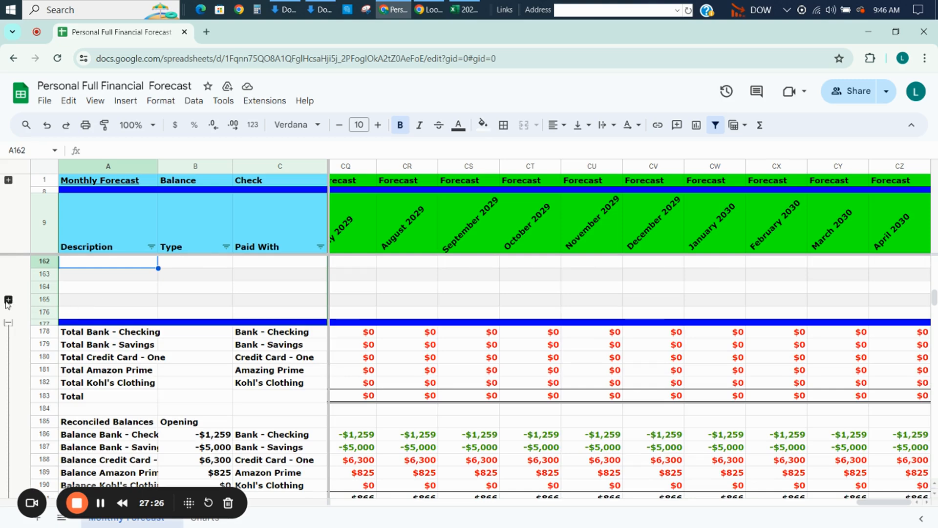
{"action": "left_click", "coordinate": [8, 300]}
{"action": "left_click", "coordinate": [108, 302]}
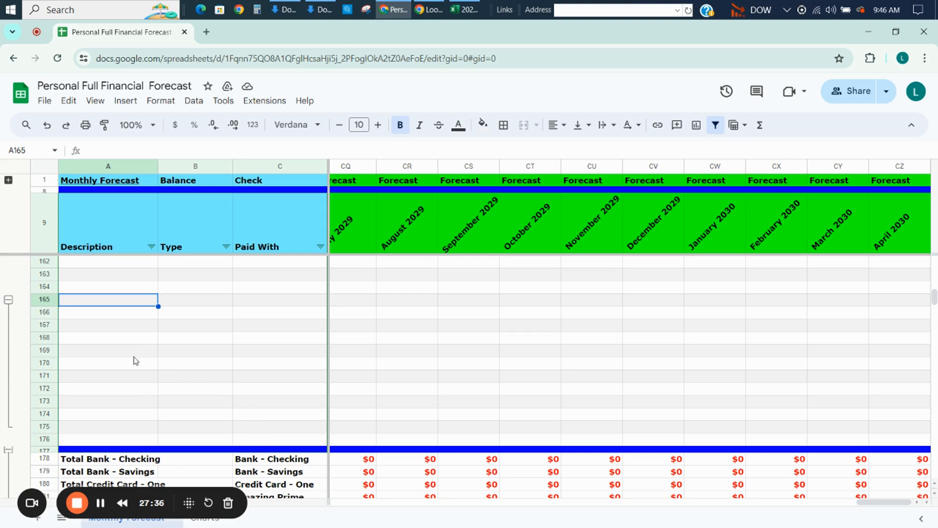
Select rows 162 through 175 and insert 14 rows above them.
{"action": "left_click", "coordinate": [49, 302]}
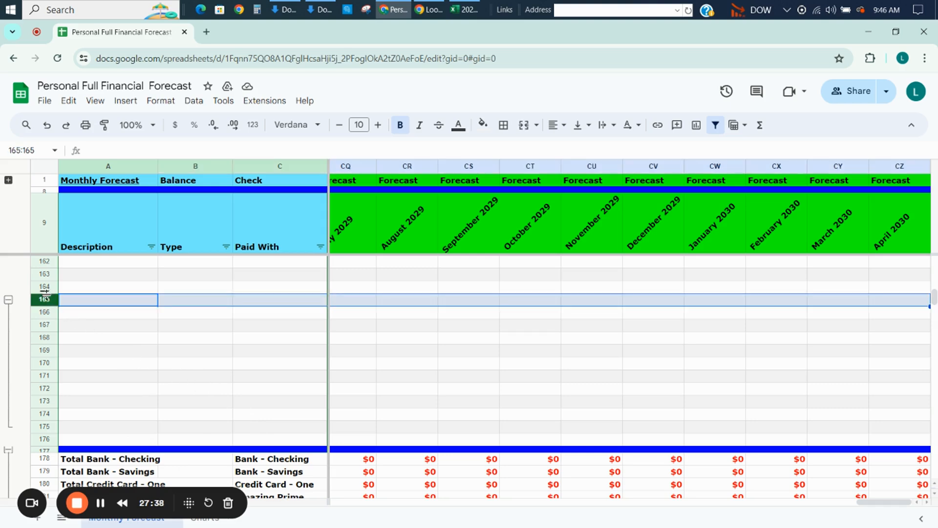
{"action": "left_click_drag", "start_coordinate": [43, 264], "coordinate": [46, 428]}
{"action": "right_click", "coordinate": [94, 342]}
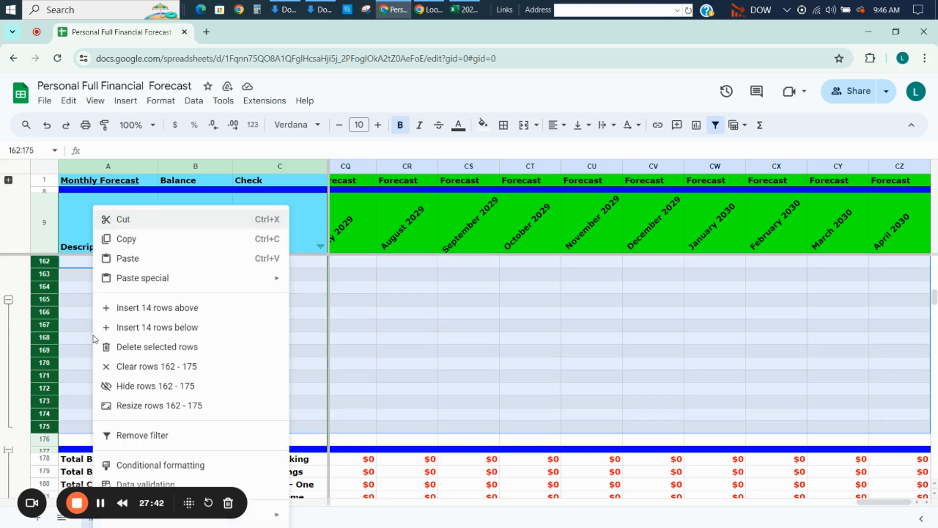
{"action": "left_click", "coordinate": [141, 307]}
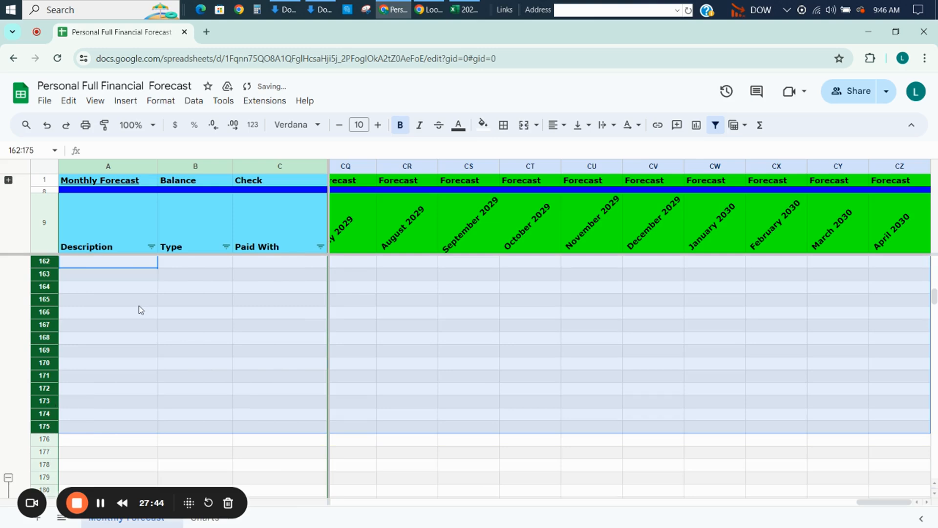
Examine the blank rows down to the Total Bank - Checking row, then go back up to the start of the Description column.
{"action": "key", "text": "Down"}
{"action": "key", "text": "Down"}
{"action": "key", "text": "Down"}
{"action": "key", "text": "Down"}
{"action": "key", "text": "Down"}
{"action": "key", "text": "Down"}
{"action": "key", "text": "Down"}
{"action": "key", "text": "Down"}
{"action": "key", "text": "Down"}
{"action": "key", "text": "Down"}
{"action": "key", "text": "Down"}
{"action": "key", "text": "Down"}
{"action": "key", "text": "Down"}
{"action": "key", "text": "Down"}
{"action": "key", "text": "Down"}
{"action": "key", "text": "Down"}
{"action": "key", "text": "Down"}
{"action": "key", "text": "Down"}
{"action": "key", "text": "Down"}
{"action": "key", "text": "Down"}
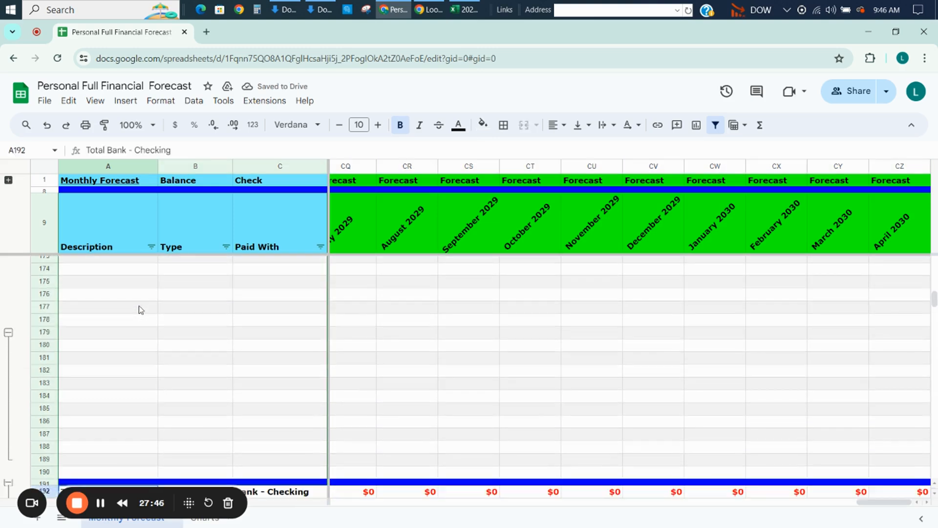
{"action": "key", "text": "Down"}
{"action": "key", "text": "Up"}
{"action": "key", "text": "Up"}
{"action": "key", "text": "Up"}
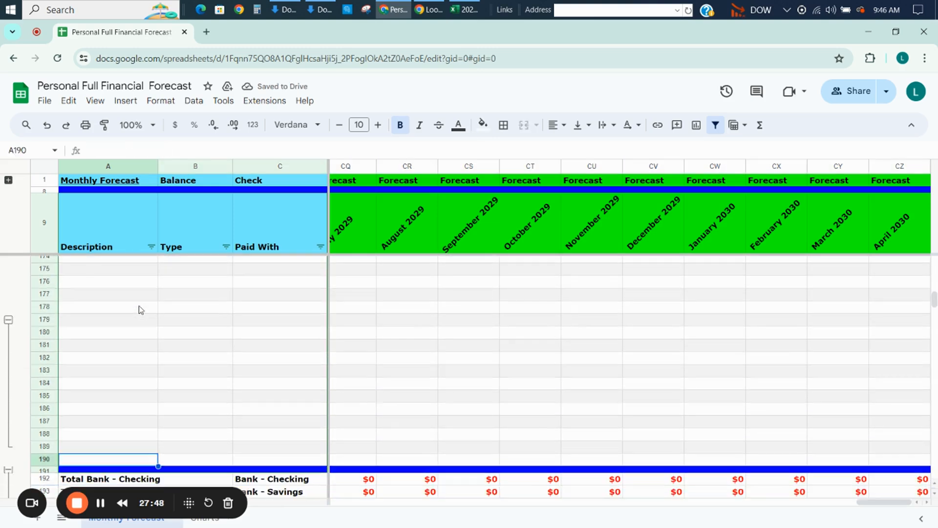
{"action": "key", "text": "Page_Up"}
{"action": "key", "text": "Page_Up"}
{"action": "key", "text": "Page_Up"}
{"action": "key", "text": "Page_Up"}
{"action": "key", "text": "Page_Up"}
{"action": "key", "text": "Page_Up"}
{"action": "key", "text": "Page_Up"}
{"action": "key", "text": "Page_Up"}
{"action": "key", "text": "Page_Up"}
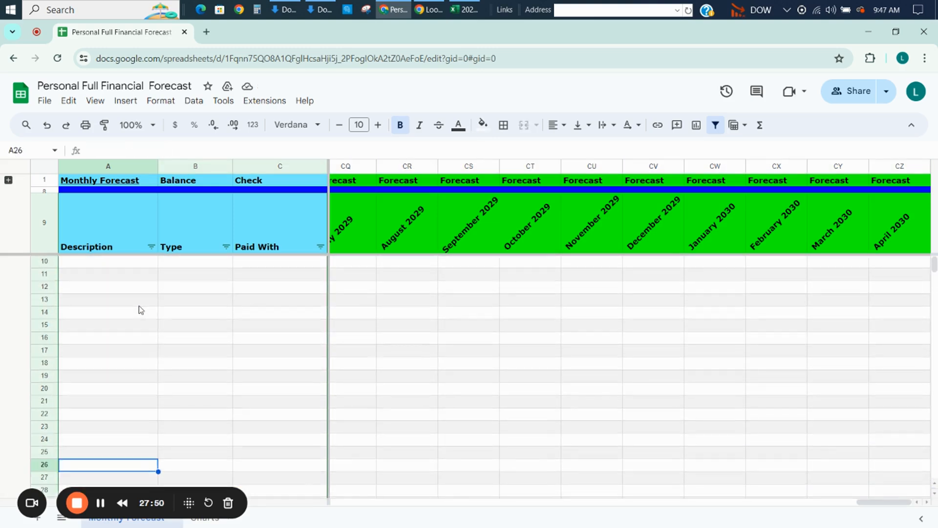
Switch to the Excel transaction workbook and go back up the pivot table to its first vendors and July 2023 column.
{"action": "key", "text": "alt+Tab"}
{"action": "key", "text": "Left"}
{"action": "key", "text": "Left"}
{"action": "key", "text": "Left"}
{"action": "key", "text": "Left"}
{"action": "key", "text": "Left"}
{"action": "key", "text": "Left"}
{"action": "key", "text": "Left"}
{"action": "key", "text": "Left"}
{"action": "key", "text": "Left"}
{"action": "key", "text": "Left"}
{"action": "key", "text": "Left"}
{"action": "key", "text": "Left"}
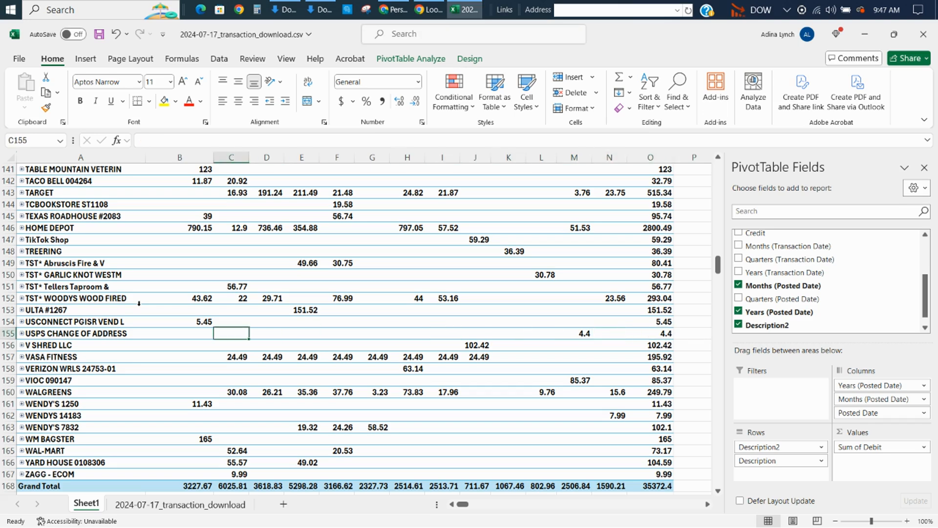
{"action": "key", "text": "Left"}
{"action": "key", "text": "Left"}
{"action": "key", "text": "Page_Up"}
{"action": "key", "text": "Page_Up"}
{"action": "key", "text": "Page_Up"}
{"action": "key", "text": "Page_Up"}
{"action": "key", "text": "Page_Up"}
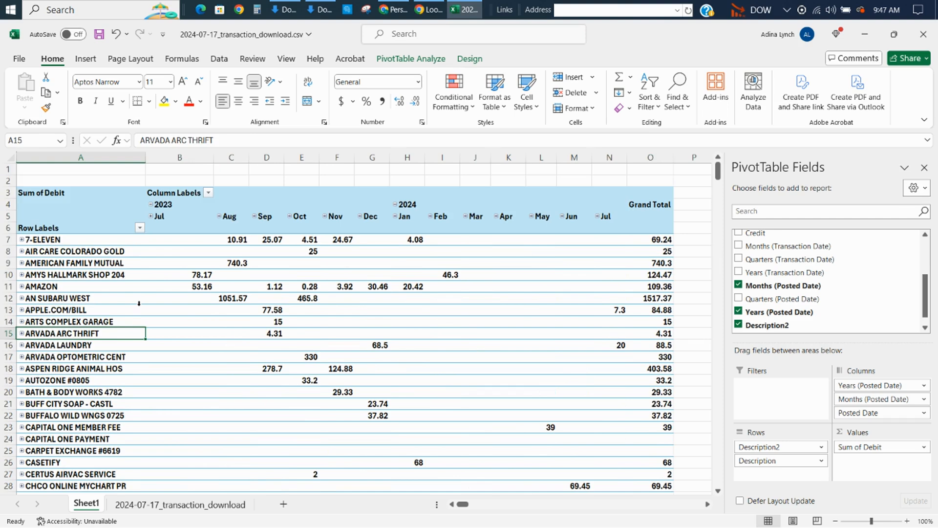
{"action": "key", "text": "Up"}
{"action": "key", "text": "Right"}
{"action": "key", "text": "Up"}
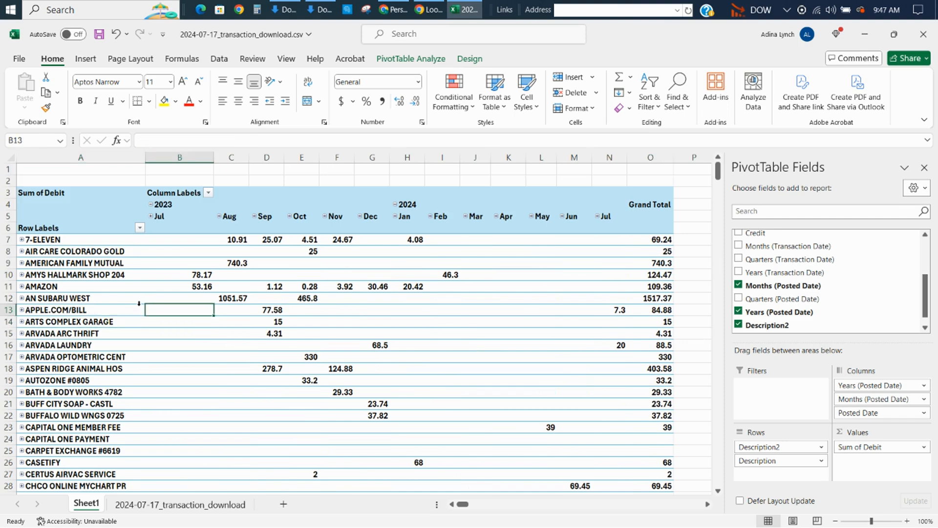
Switch back to the forecast sheet and examine the first Actual month header in D9.
{"action": "key", "text": "alt+Tab"}
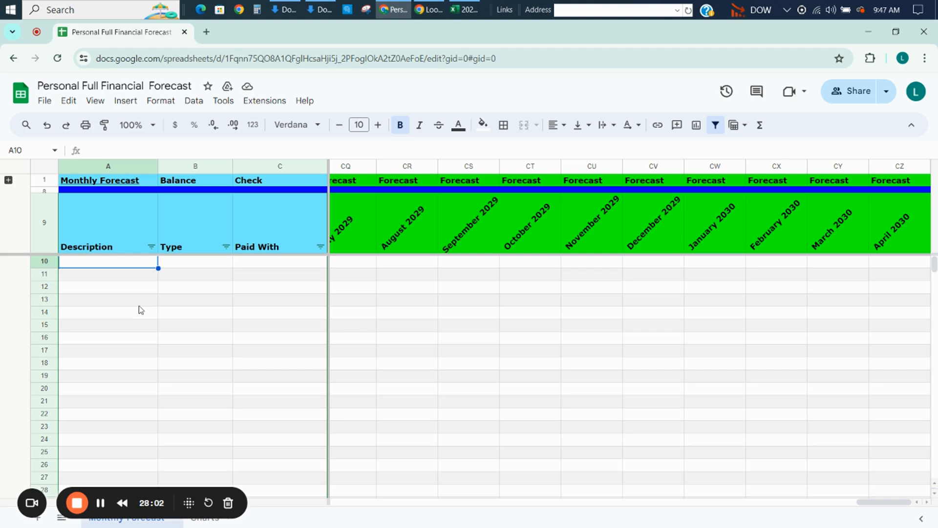
{"action": "key", "text": "Right"}
{"action": "key", "text": "Right"}
{"action": "key", "text": "Right"}
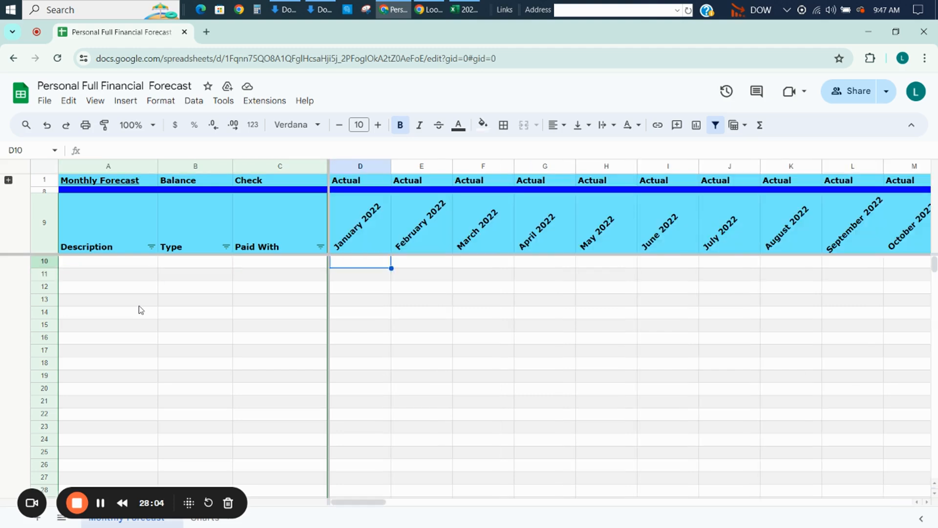
{"action": "key", "text": "Up"}
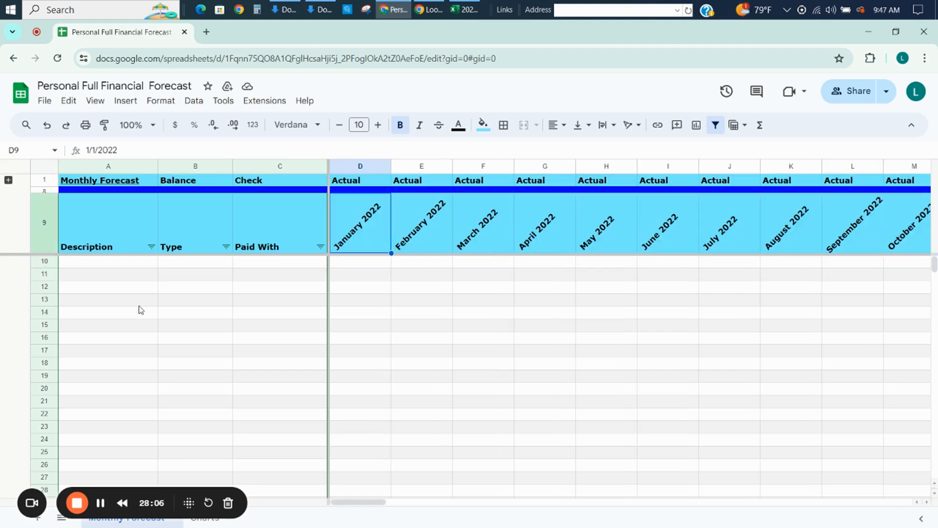
{"action": "key", "text": "Down"}
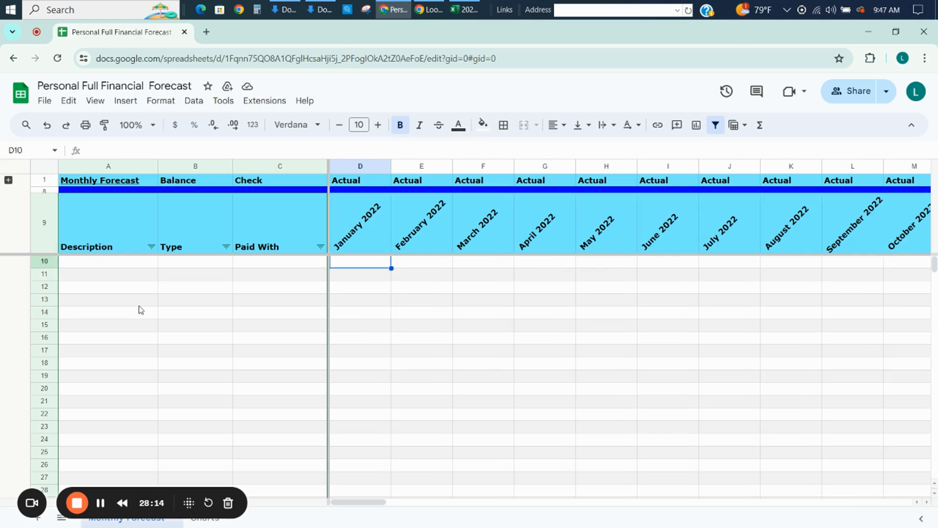
{"action": "key", "text": "Up"}
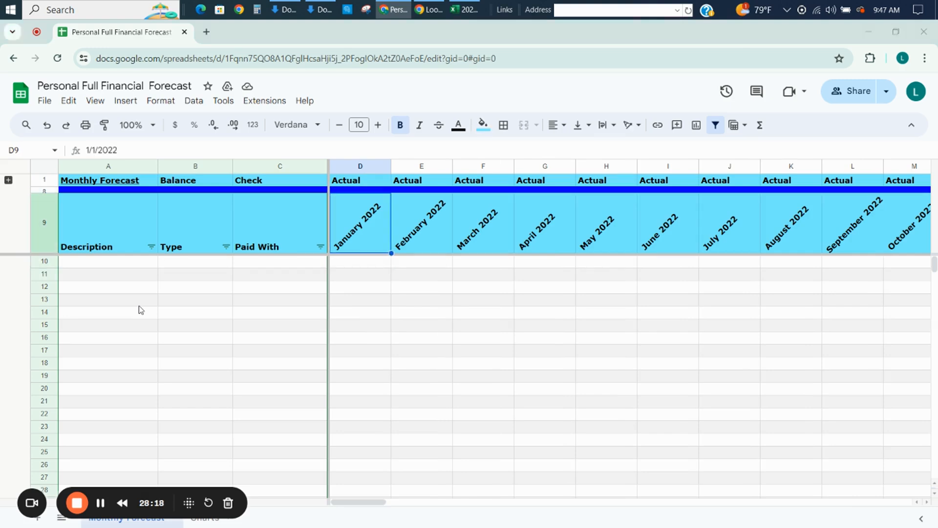
Switch to the Excel pivot table and examine the months covered, moving across the 7-ELEVEN row from July 2023.
{"action": "key", "text": "alt+Tab"}
{"action": "key", "text": "Up"}
{"action": "key", "text": "Up"}
{"action": "key", "text": "Up"}
{"action": "key", "text": "Up"}
{"action": "key", "text": "Up"}
{"action": "key", "text": "Up"}
{"action": "key", "text": "Up"}
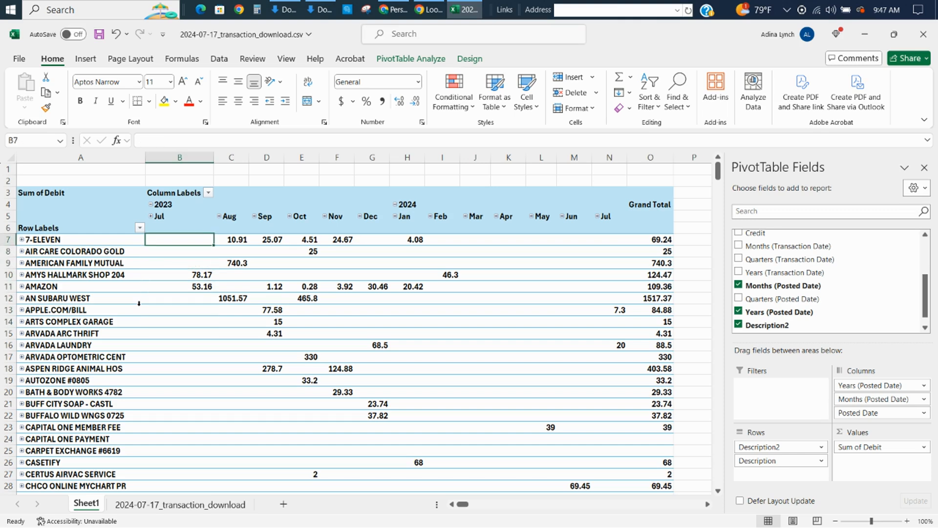
{"action": "key", "text": "Right"}
{"action": "key", "text": "Right"}
{"action": "key", "text": "Right"}
{"action": "key", "text": "Right"}
{"action": "key", "text": "Right"}
{"action": "key", "text": "Right"}
{"action": "key", "text": "Right"}
{"action": "key", "text": "Right"}
{"action": "key", "text": "Right"}
{"action": "key", "text": "Right"}
{"action": "key", "text": "Right"}
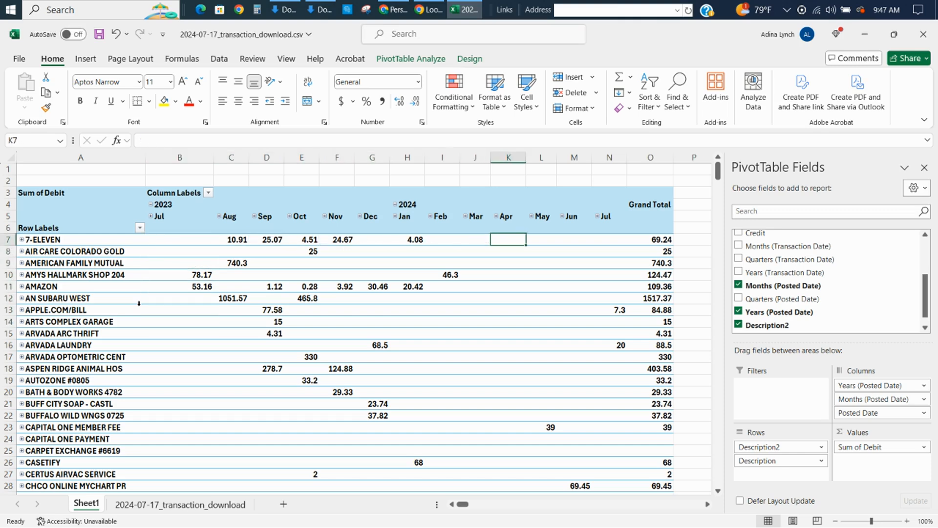
Switch to the forecast sheet and set the first two month headers, D9 to 7/1/2023 and E9 to 8/1/2023.
{"action": "key", "text": "alt+Tab"}
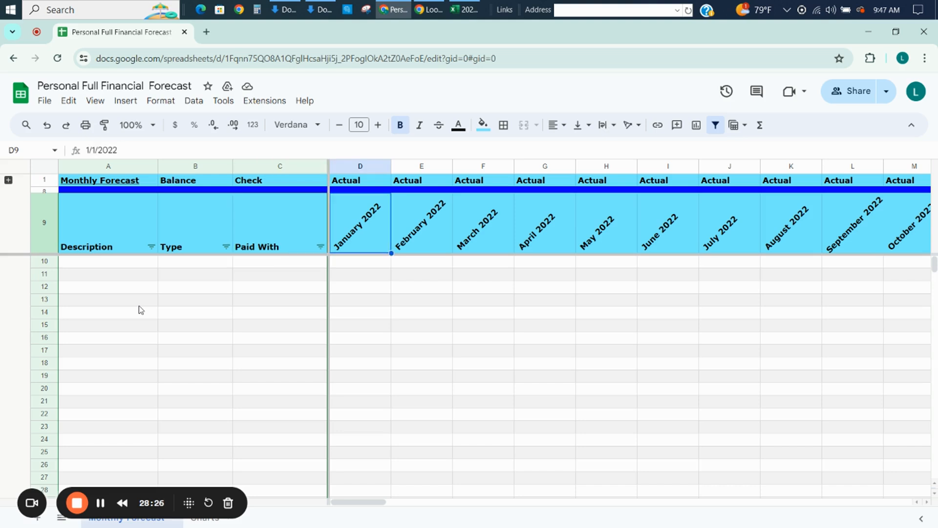
{"action": "type", "text": "7/1/2"}
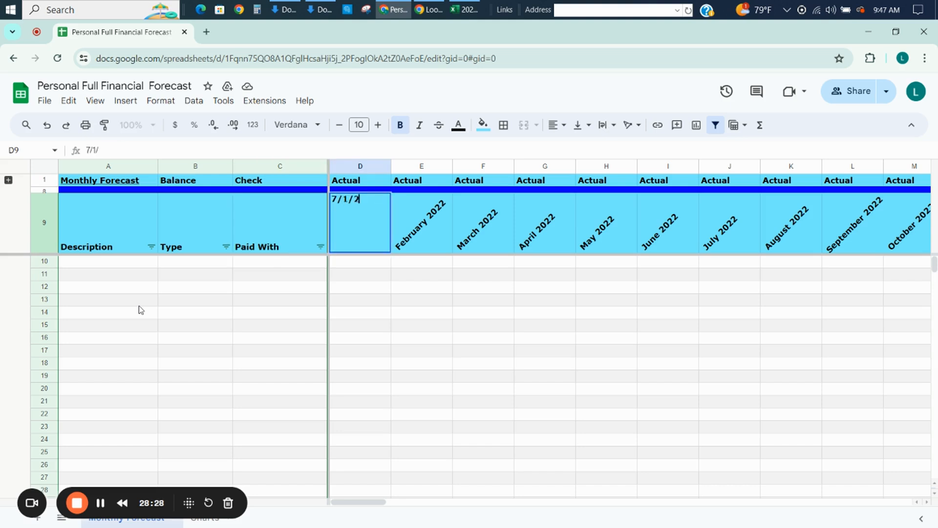
{"action": "type", "text": "023"}
{"action": "key", "text": "Tab"}
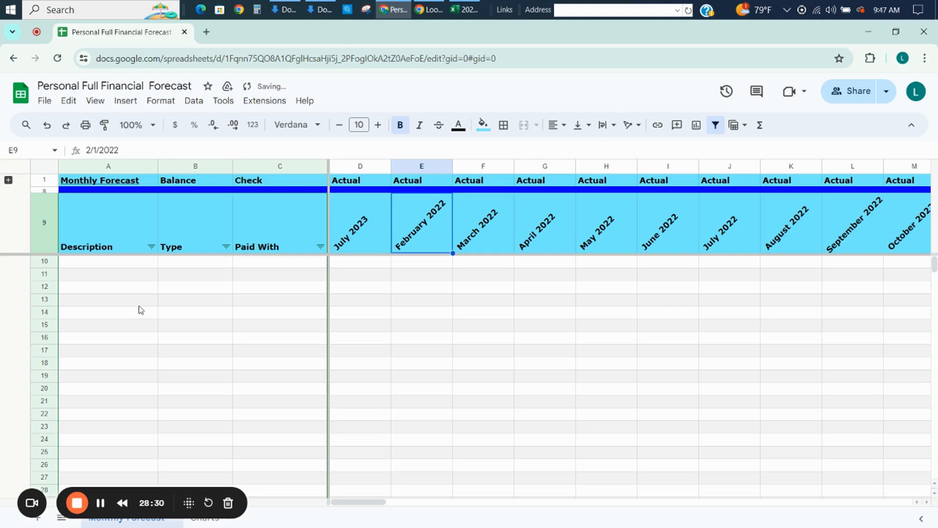
{"action": "type", "text": "8/1/"}
{"action": "type", "text": "2023"}
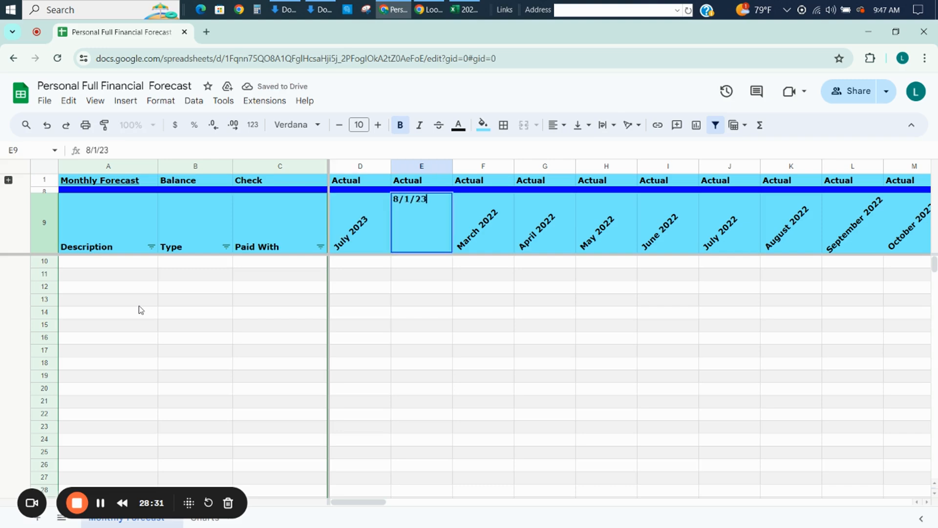
{"action": "key", "text": "shift+Tab"}
{"action": "key", "text": "Tab"}
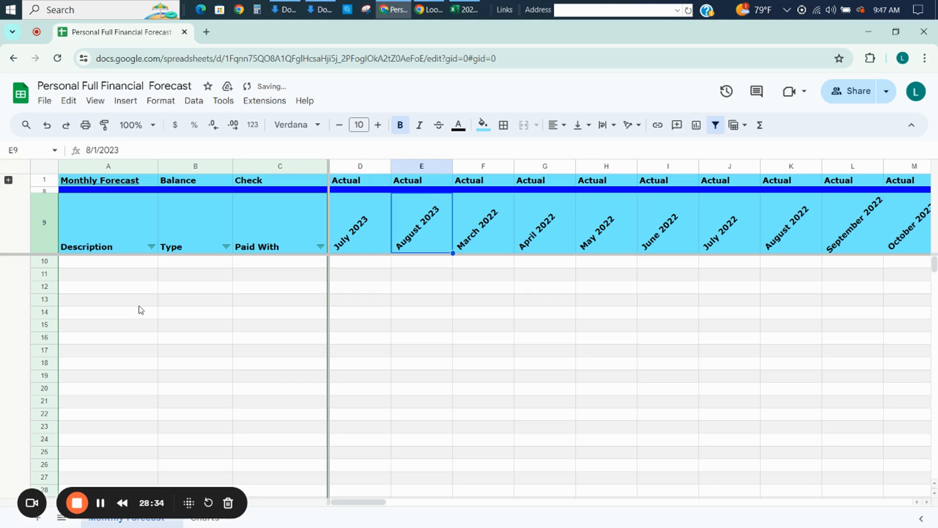
Select D9:E9 and extend the monthly date series across the header row through CZ9.
{"action": "key", "text": "shift+Tab"}
{"action": "key", "text": "Tab"}
{"action": "key", "text": "shift+Tab"}
{"action": "key", "text": "shift+Right"}
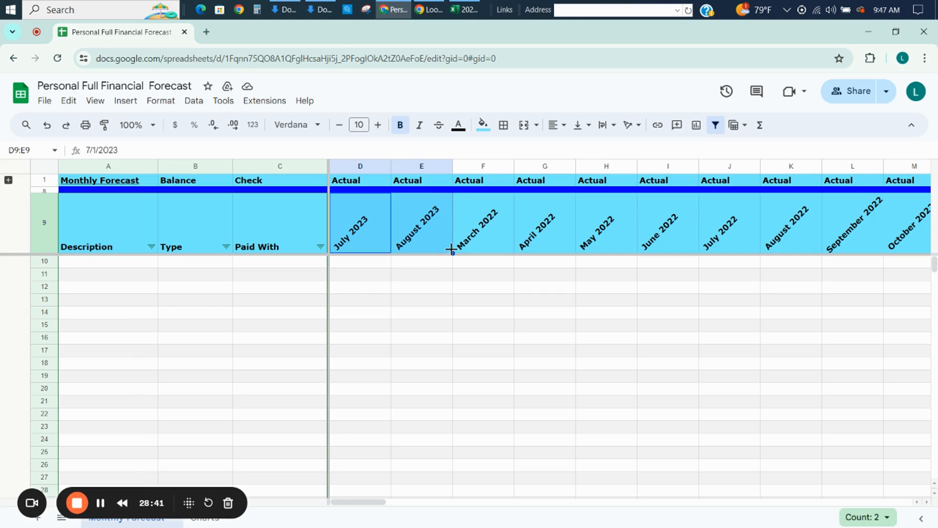
{"action": "left_click_drag", "start_coordinate": [451, 250], "coordinate": [937, 336]}
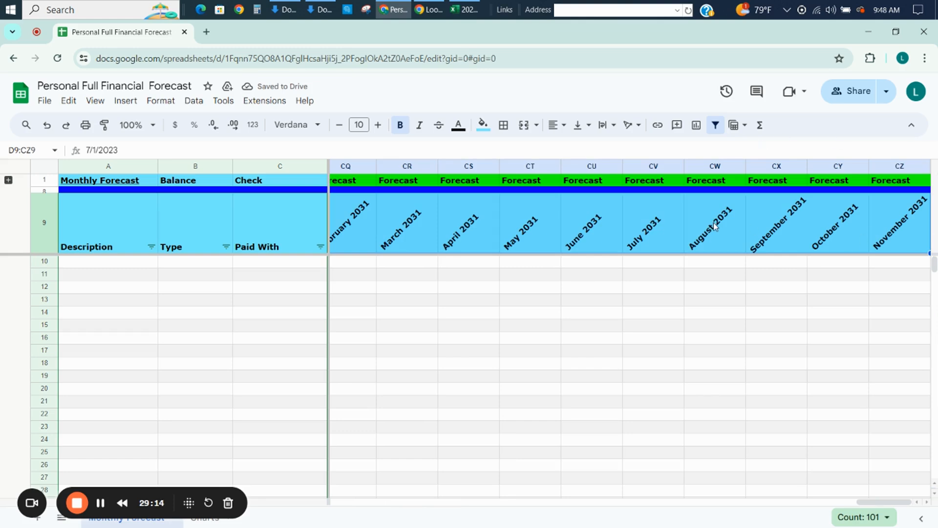
Examine the month headers at the end of the date series up to CZ9.
{"action": "left_click", "coordinate": [908, 221]}
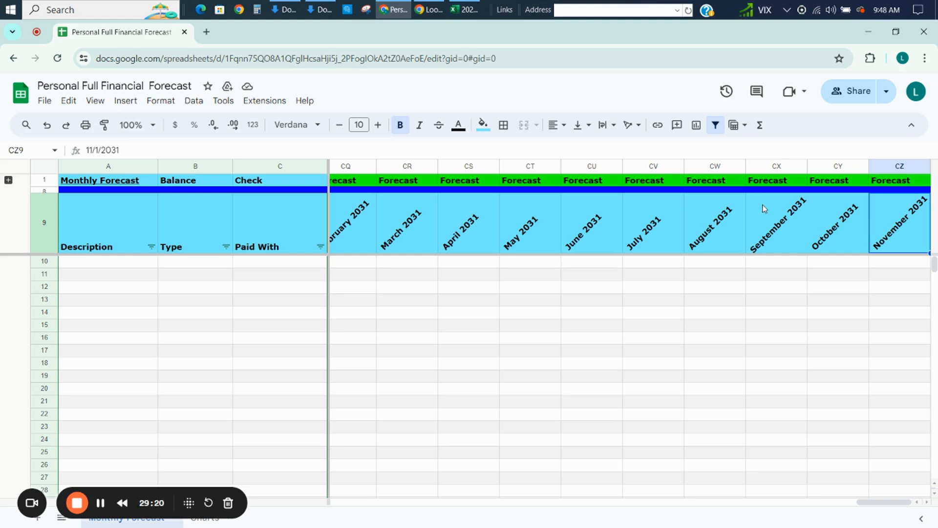
{"action": "key", "text": "Left"}
{"action": "key", "text": "Left"}
{"action": "key", "text": "Left"}
{"action": "key", "text": "Left"}
{"action": "key", "text": "Left"}
{"action": "key", "text": "Left"}
{"action": "key", "text": "Left"}
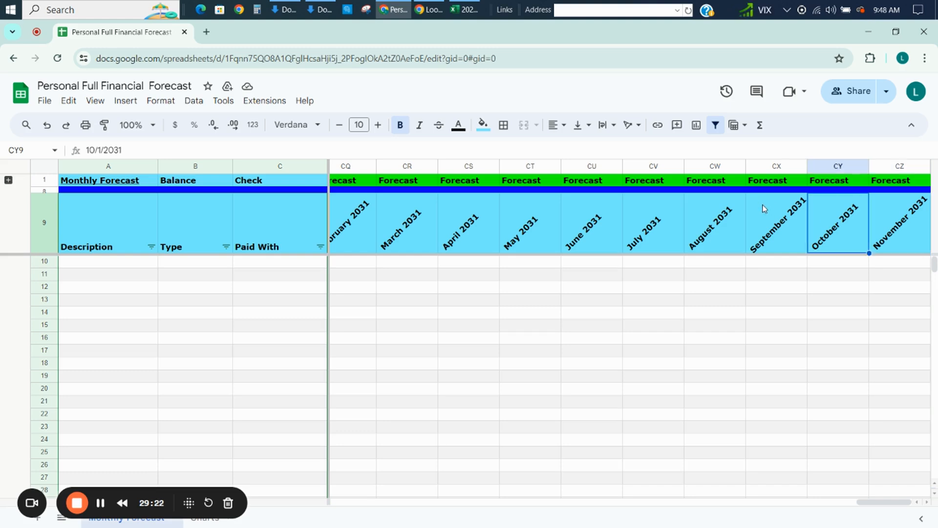
{"action": "key", "text": "Right"}
{"action": "key", "text": "Right"}
{"action": "key", "text": "Right"}
{"action": "key", "text": "Right"}
{"action": "key", "text": "Right"}
{"action": "key", "text": "Right"}
{"action": "key", "text": "Right"}
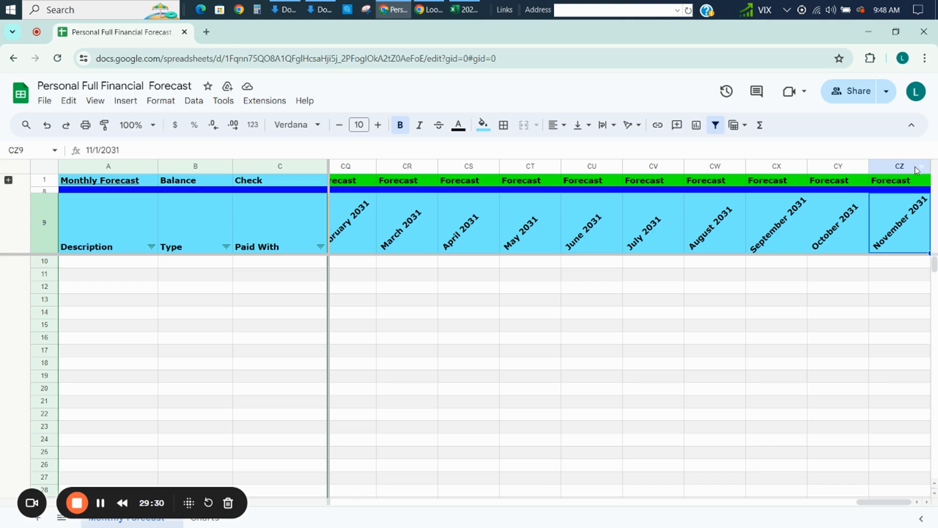
Delete columns BF through CZ, the forecast months from January 2028 onward.
{"action": "left_click_drag", "start_coordinate": [916, 170], "coordinate": [733, 315]}
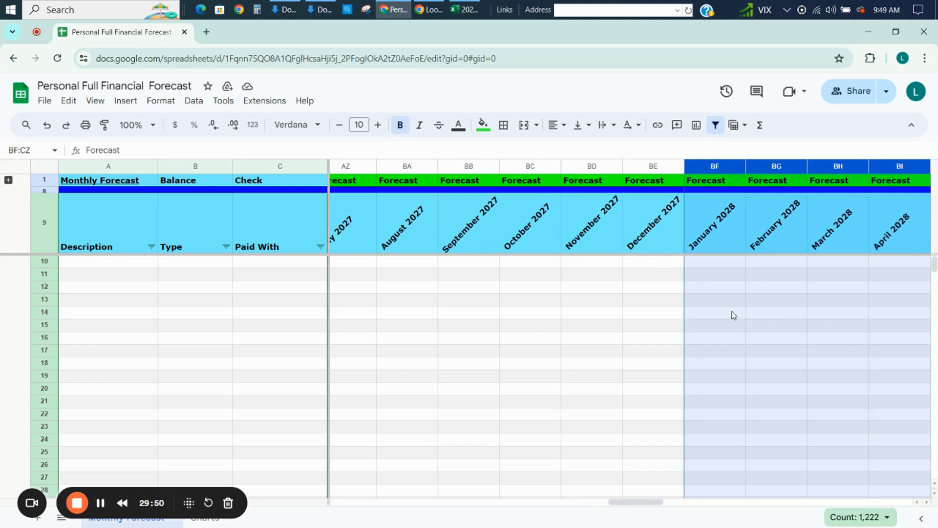
{"action": "right_click", "coordinate": [733, 315]}
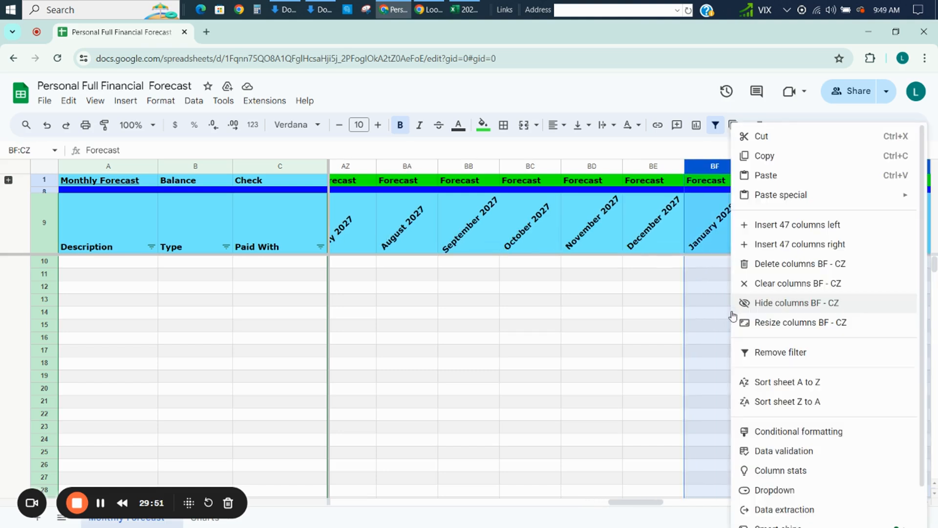
{"action": "left_click", "coordinate": [776, 265]}
{"action": "left_click", "coordinate": [876, 277]}
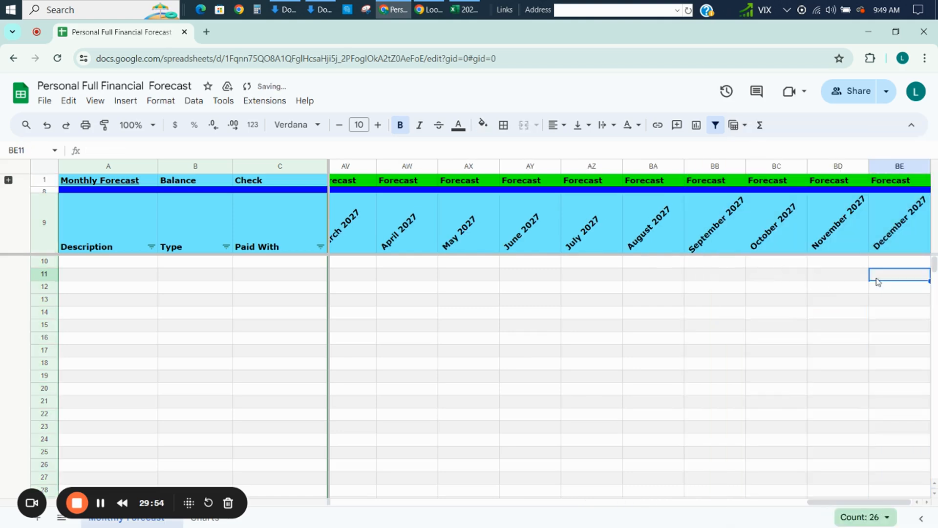
Examine the remaining 2027 forecast columns and end at BE10 under the December 2027 header.
{"action": "key", "text": "Left"}
{"action": "key", "text": "Left"}
{"action": "key", "text": "Left"}
{"action": "key", "text": "Left"}
{"action": "key", "text": "Left"}
{"action": "key", "text": "Left"}
{"action": "key", "text": "Left"}
{"action": "key", "text": "Left"}
{"action": "key", "text": "Left"}
{"action": "key", "text": "Left"}
{"action": "key", "text": "Left"}
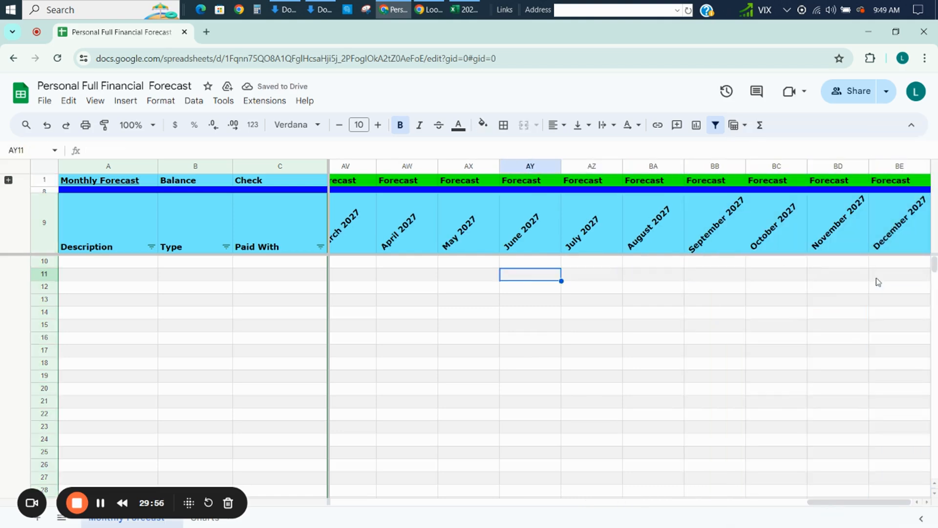
{"action": "key", "text": "Right"}
{"action": "key", "text": "Right"}
{"action": "key", "text": "Right"}
{"action": "key", "text": "Right"}
{"action": "key", "text": "Right"}
{"action": "key", "text": "Right"}
{"action": "key", "text": "Right"}
{"action": "key", "text": "Right"}
{"action": "key", "text": "Right"}
{"action": "key", "text": "Right"}
{"action": "key", "text": "Right"}
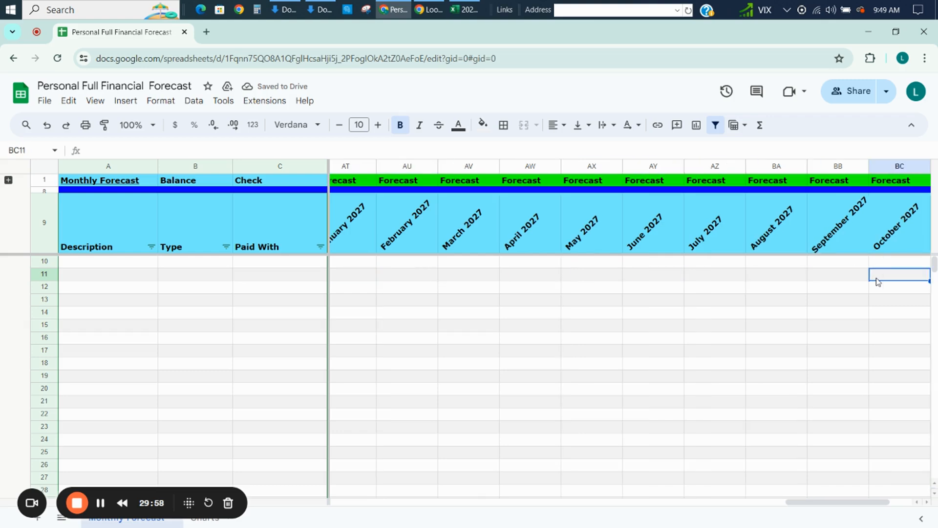
{"action": "key", "text": "Up"}
{"action": "key", "text": "Up"}
{"action": "key", "text": "Down"}
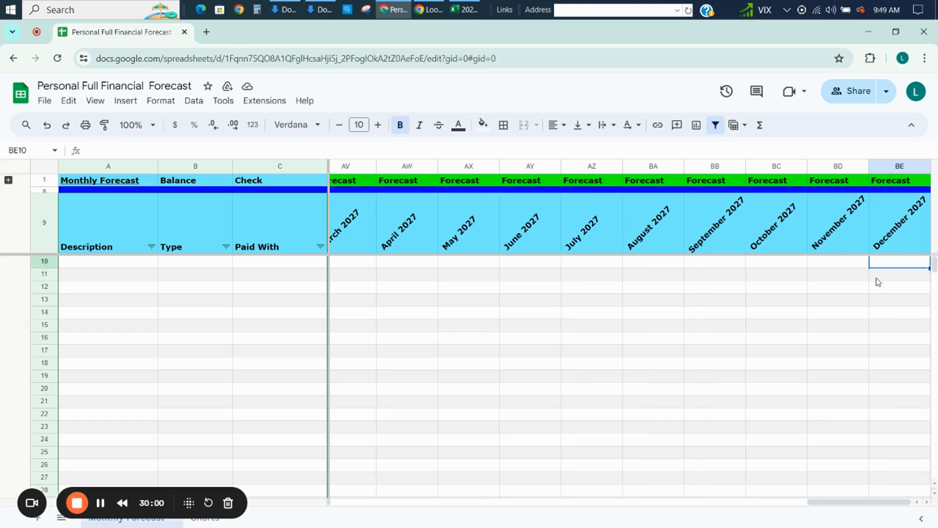
Fill the month headers P9:BE9, July 2024 through December 2027, with the green used for the Forecast labels.
{"action": "key", "text": "Down"}
{"action": "key", "text": "Up"}
{"action": "key", "text": "Up"}
{"action": "key", "text": "shift+Left"}
{"action": "key", "text": "shift+Left"}
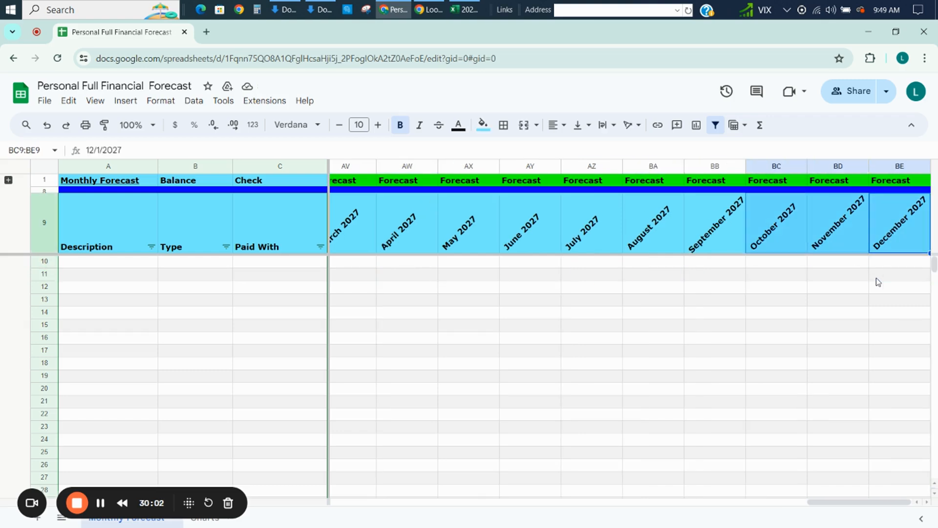
{"action": "key", "text": "shift+Left"}
{"action": "key", "text": "shift+Left"}
{"action": "key", "text": "shift+Left"}
{"action": "key", "text": "shift+Left"}
{"action": "key", "text": "shift+Left"}
{"action": "key", "text": "shift+Left"}
{"action": "key", "text": "shift+Left"}
{"action": "key", "text": "shift+Left"}
{"action": "key", "text": "shift+Left"}
{"action": "key", "text": "shift+Left"}
{"action": "key", "text": "shift+Left"}
{"action": "key", "text": "shift+Left"}
{"action": "key", "text": "shift+Left"}
{"action": "key", "text": "shift+Left"}
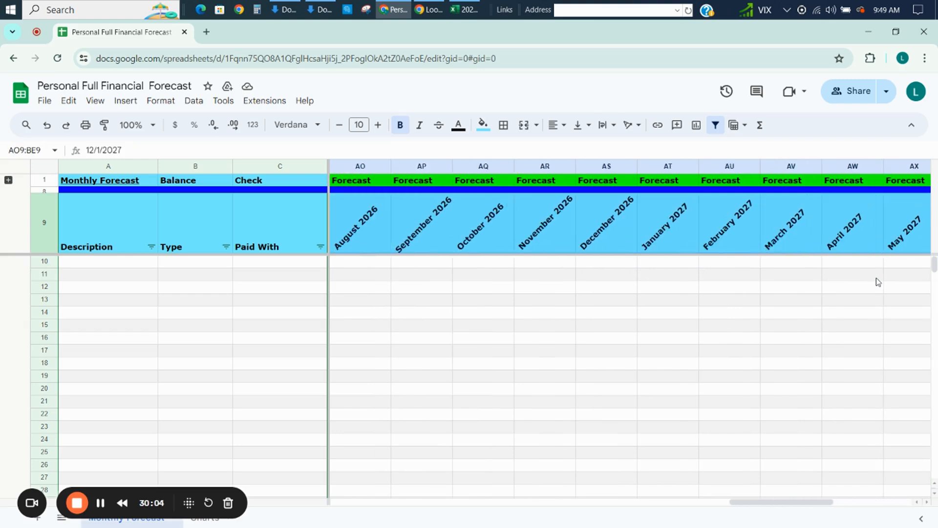
{"action": "key", "text": "shift+Left"}
{"action": "key", "text": "shift+Left"}
{"action": "key", "text": "shift+Left"}
{"action": "key", "text": "shift+Left"}
{"action": "key", "text": "shift+Left"}
{"action": "key", "text": "shift+Left"}
{"action": "key", "text": "shift+Left"}
{"action": "key", "text": "shift+Left"}
{"action": "key", "text": "shift+Left"}
{"action": "key", "text": "shift+Left"}
{"action": "key", "text": "shift+Left"}
{"action": "key", "text": "shift+Left"}
{"action": "key", "text": "shift+Left"}
{"action": "key", "text": "shift+Left"}
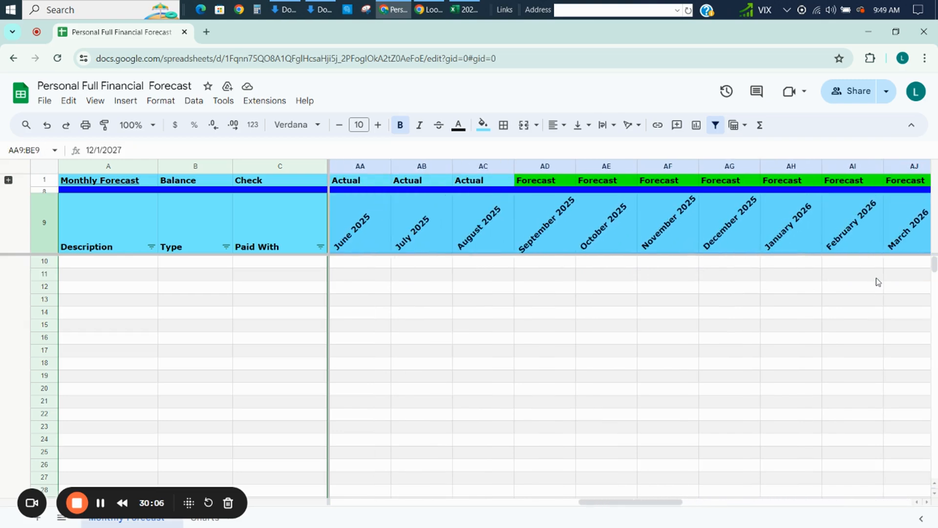
{"action": "key", "text": "shift+Right"}
{"action": "key", "text": "shift+Right"}
{"action": "key", "text": "shift+Left"}
{"action": "key", "text": "shift+Left"}
{"action": "key", "text": "shift+Left"}
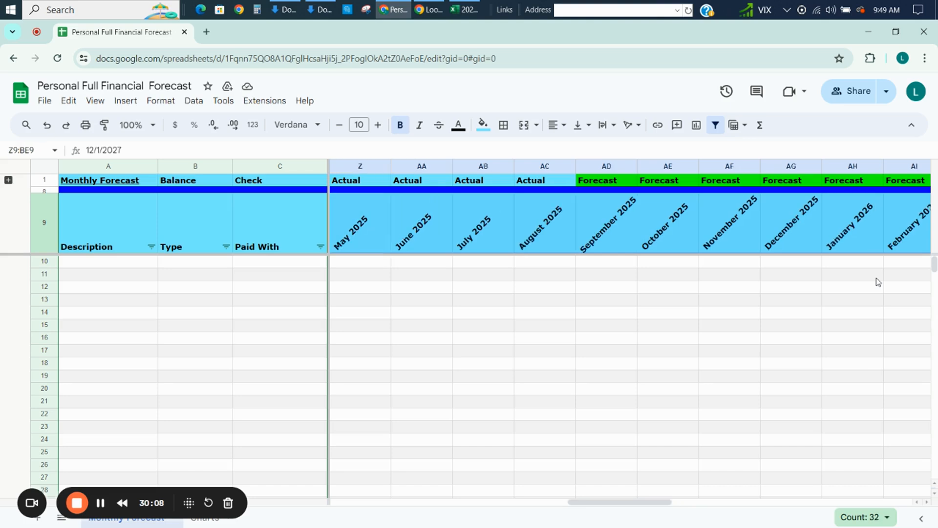
{"action": "key", "text": "shift+Left"}
{"action": "key", "text": "shift+Left"}
{"action": "key", "text": "shift+Left"}
{"action": "key", "text": "shift+Left"}
{"action": "key", "text": "shift+Left"}
{"action": "key", "text": "shift+Left"}
{"action": "key", "text": "shift+Left"}
{"action": "key", "text": "shift+Left"}
{"action": "key", "text": "shift+Left"}
{"action": "key", "text": "shift+Left"}
{"action": "key", "text": "shift+Left"}
{"action": "key", "text": "shift+Left"}
{"action": "key", "text": "shift+Left"}
{"action": "key", "text": "shift+Left"}
{"action": "key", "text": "shift+Left"}
{"action": "key", "text": "shift+Left"}
{"action": "key", "text": "shift+Left"}
{"action": "key", "text": "shift+Left"}
{"action": "key", "text": "shift+Right"}
{"action": "key", "text": "shift+Right"}
{"action": "key", "text": "shift+Right"}
{"action": "key", "text": "shift+Right"}
{"action": "key", "text": "shift+Right"}
{"action": "key", "text": "shift+Right"}
{"action": "key", "text": "shift+Right"}
{"action": "key", "text": "shift+Right"}
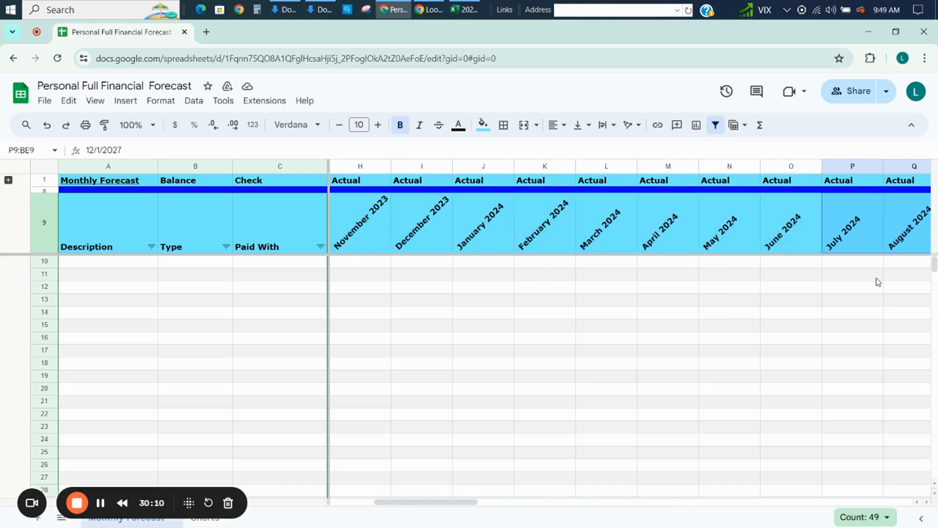
{"action": "key", "text": "shift+Right"}
{"action": "key", "text": "shift+Right"}
{"action": "key", "text": "shift+Left"}
{"action": "key", "text": "shift+Left"}
{"action": "key", "text": "shift+Right"}
{"action": "key", "text": "shift+Left"}
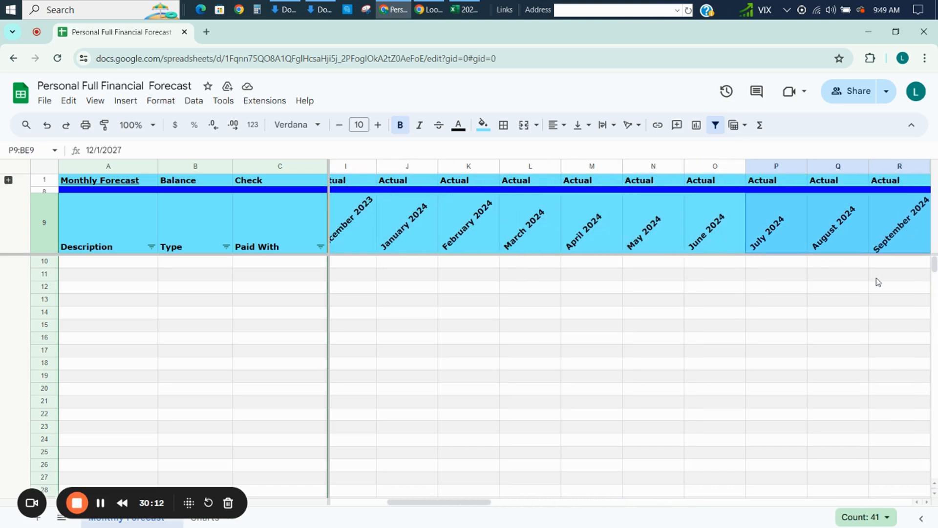
{"action": "left_click", "coordinate": [482, 124]}
{"action": "left_click", "coordinate": [539, 182]}
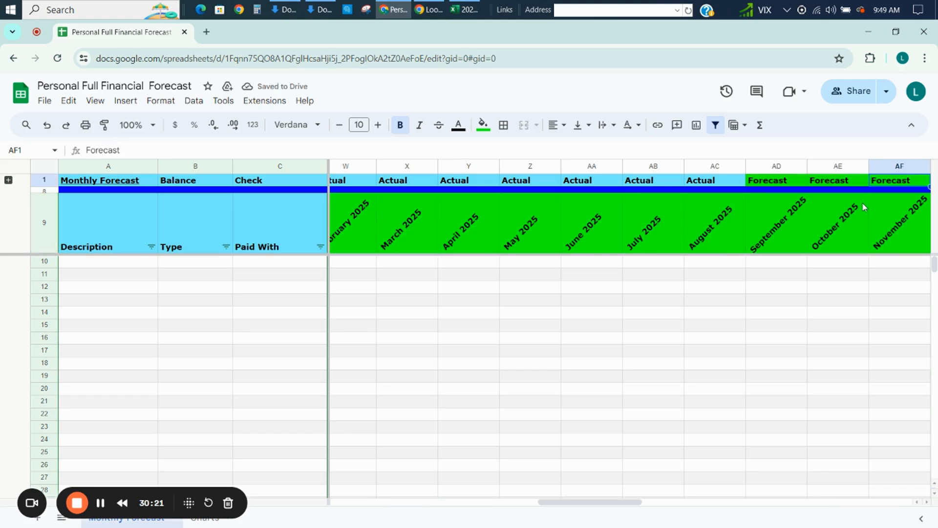
Copy the Forecast label across P1:AE1 so it covers July 2024 through October 2025.
{"action": "key", "text": "Left"}
{"action": "key", "text": "shift+Left"}
{"action": "key", "text": "shift+Left"}
{"action": "key", "text": "shift+Left"}
{"action": "key", "text": "shift+Left"}
{"action": "key", "text": "shift+Left"}
{"action": "key", "text": "shift+Left"}
{"action": "key", "text": "shift+Left"}
{"action": "key", "text": "shift+Left"}
{"action": "key", "text": "shift+Left"}
{"action": "key", "text": "shift+Left"}
{"action": "key", "text": "shift+Left"}
{"action": "key", "text": "shift+Left"}
{"action": "key", "text": "shift+Left"}
{"action": "key", "text": "shift+Left"}
{"action": "key", "text": "shift+Left"}
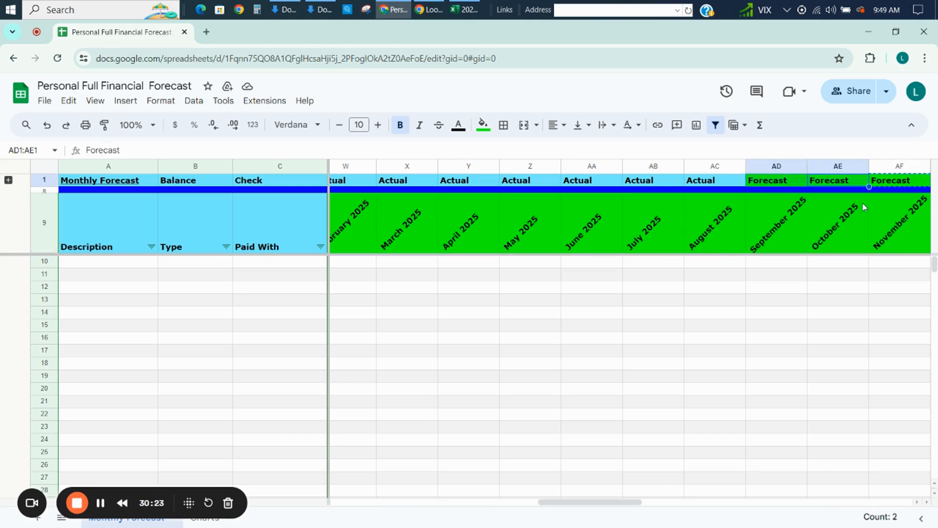
{"action": "key", "text": "ctrl+Return"}
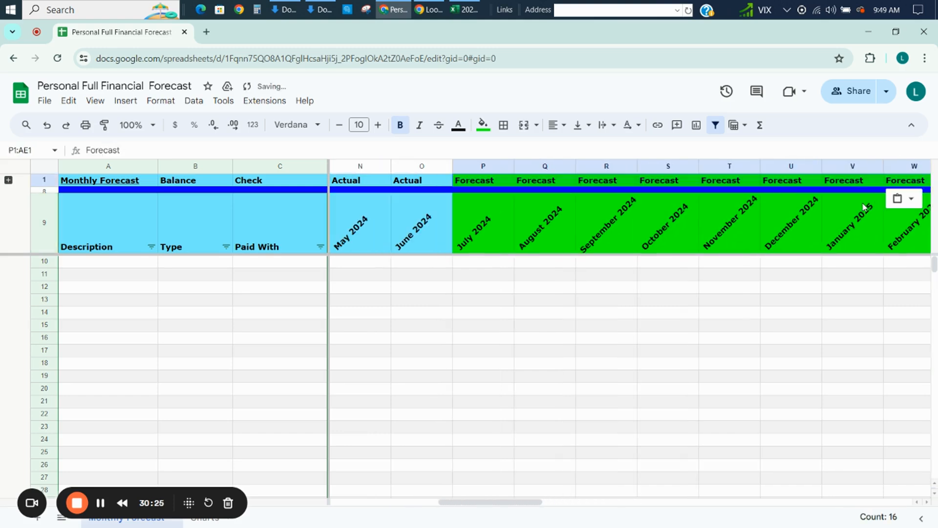
Examine the month headers and their Actual and Forecast labels back to July 2023, ending at A10.
{"action": "key", "text": "Down"}
{"action": "key", "text": "Down"}
{"action": "key", "text": "Down"}
{"action": "key", "text": "Down"}
{"action": "key", "text": "Down"}
{"action": "key", "text": "Left"}
{"action": "key", "text": "Left"}
{"action": "key", "text": "Left"}
{"action": "key", "text": "Left"}
{"action": "key", "text": "Left"}
{"action": "key", "text": "Left"}
{"action": "key", "text": "Left"}
{"action": "key", "text": "Left"}
{"action": "key", "text": "Left"}
{"action": "key", "text": "Left"}
{"action": "key", "text": "Left"}
{"action": "key", "text": "Left"}
{"action": "key", "text": "Left"}
{"action": "key", "text": "Left"}
{"action": "key", "text": "Left"}
{"action": "key", "text": "Left"}
{"action": "key", "text": "Left"}
{"action": "key", "text": "Left"}
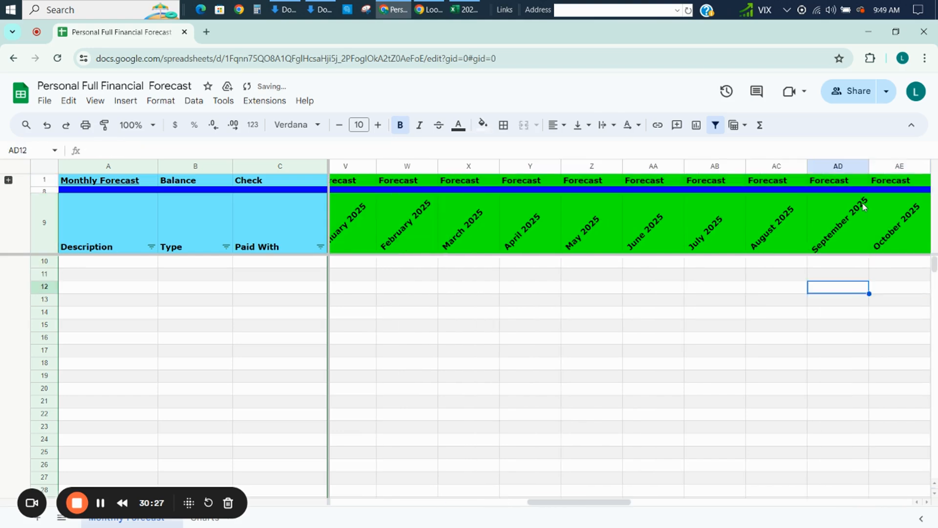
{"action": "key", "text": "Left"}
{"action": "key", "text": "Left"}
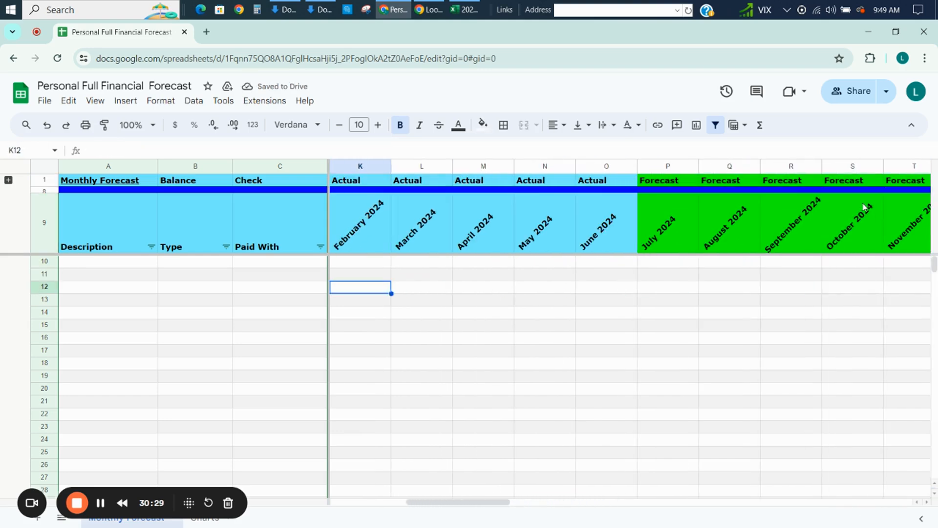
{"action": "key", "text": "Left"}
{"action": "key", "text": "Left"}
{"action": "key", "text": "Left"}
{"action": "key", "text": "Left"}
{"action": "key", "text": "Left"}
{"action": "key", "text": "Left"}
{"action": "key", "text": "Left"}
{"action": "key", "text": "Left"}
{"action": "key", "text": "Left"}
{"action": "key", "text": "Left"}
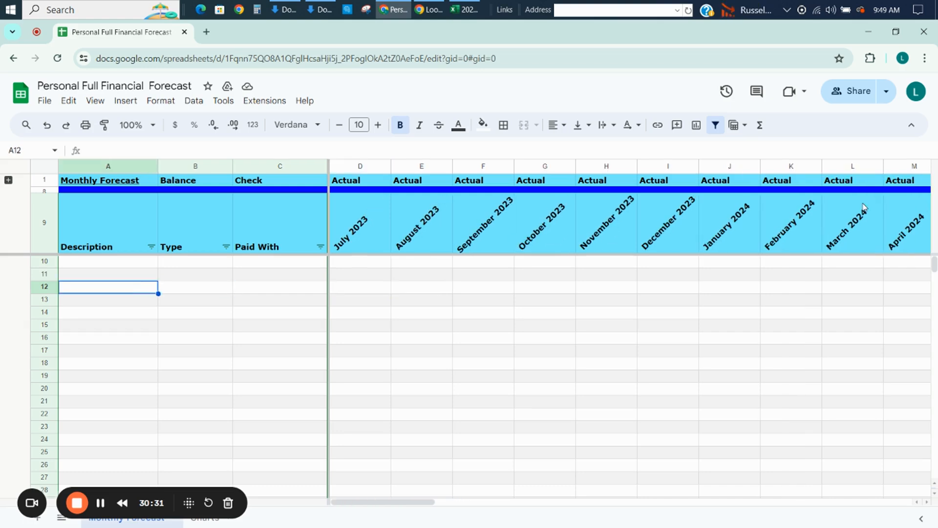
{"action": "key", "text": "Up"}
{"action": "key", "text": "Up"}
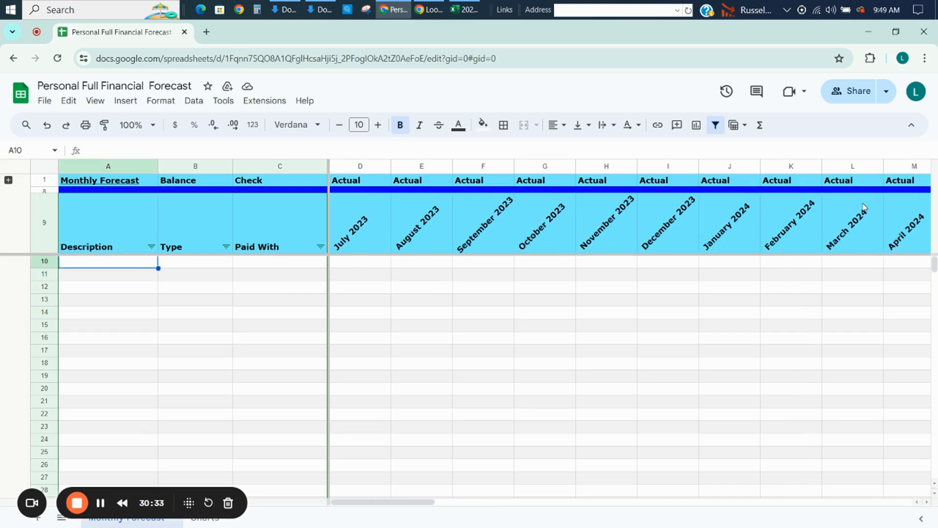
Compare the expense pivot in Excel with the empty Description, Type and Paid With columns of the forecast.
{"action": "key", "text": "alt+Tab"}
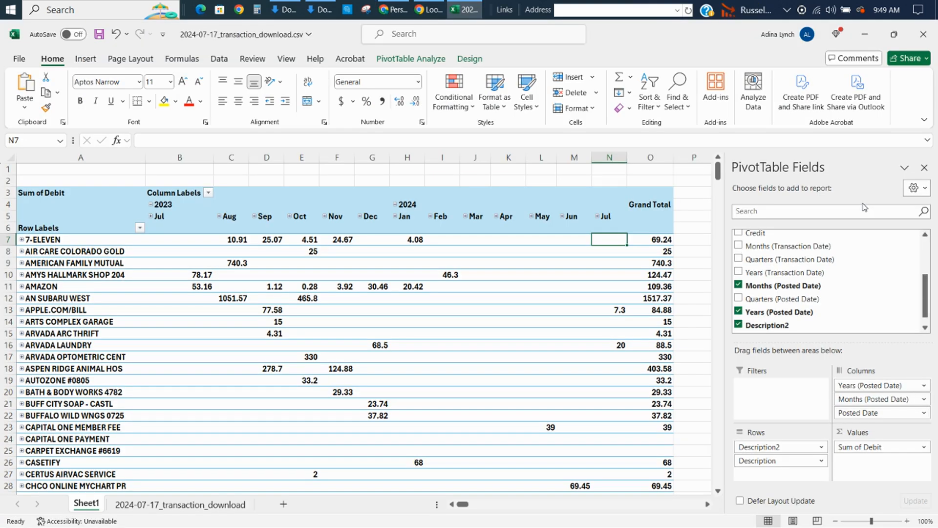
{"action": "key", "text": "alt+Tab"}
{"action": "key", "text": "Up"}
{"action": "key", "text": "Down"}
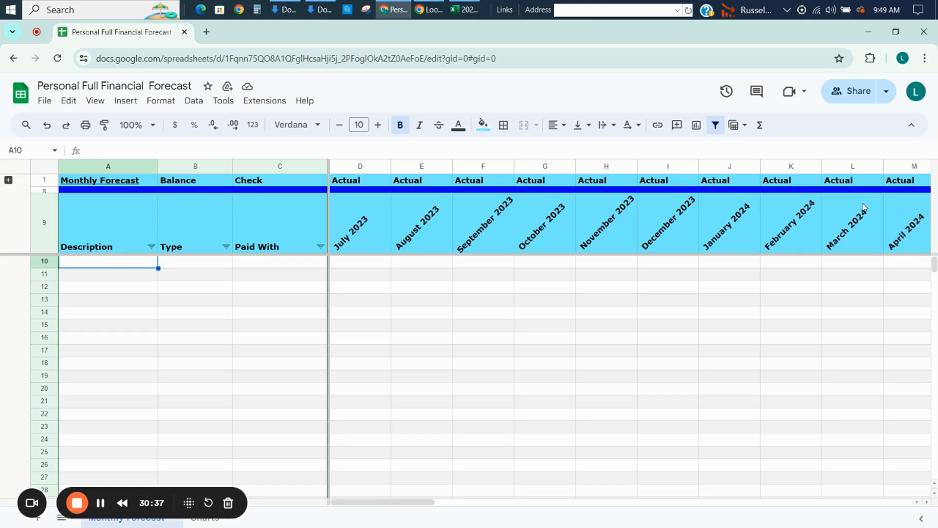
{"action": "key", "text": "Down"}
{"action": "key", "text": "Up"}
{"action": "key", "text": "Down"}
{"action": "key", "text": "Right"}
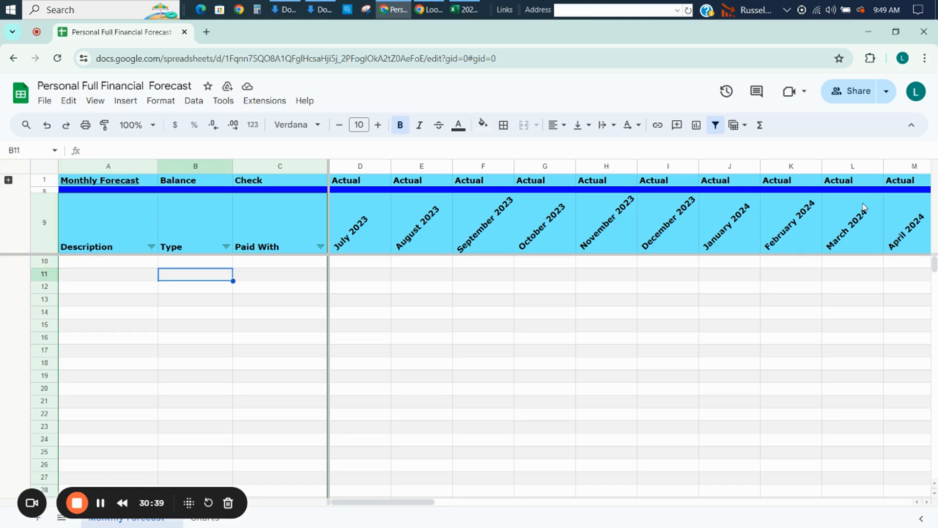
{"action": "key", "text": "Right"}
Switch to the Excel pivot and copy the vendor names A7:A167 into the forecast's Description column, starting at A10.
{"action": "key", "text": "alt+Tab"}
{"action": "key", "text": "Down"}
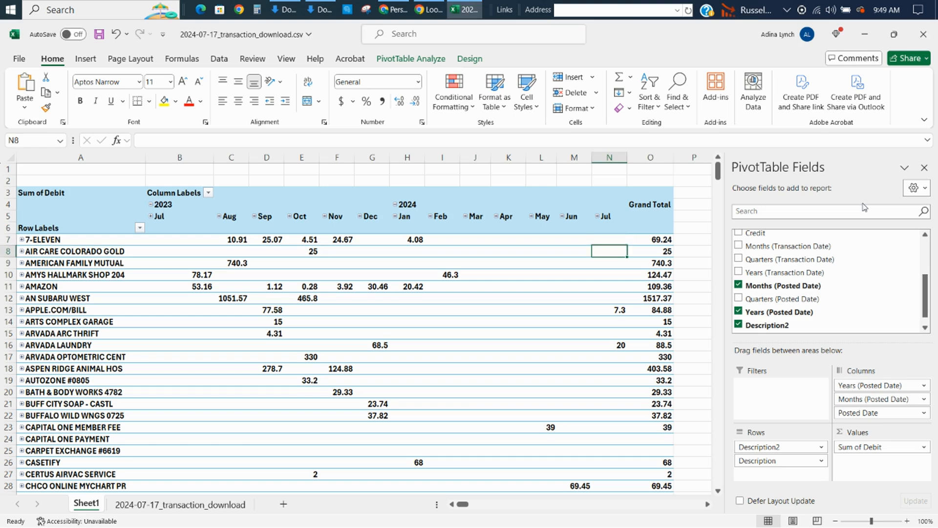
{"action": "key", "text": "Left"}
{"action": "key", "text": "Home"}
{"action": "key", "text": "Up"}
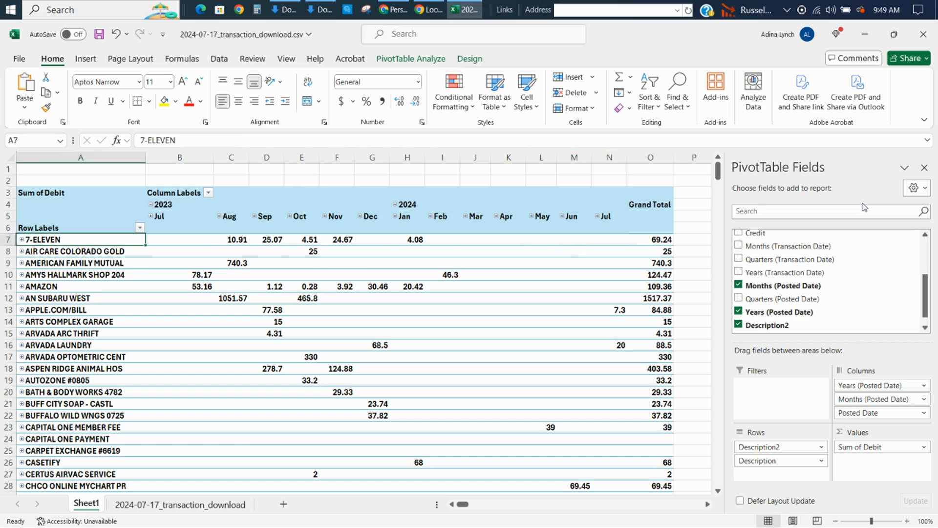
{"action": "key", "text": "shift+Down"}
{"action": "key", "text": "shift+Down"}
{"action": "key", "text": "shift+Down"}
{"action": "key", "text": "shift+Down"}
{"action": "key", "text": "shift+Down"}
{"action": "key", "text": "shift+Down"}
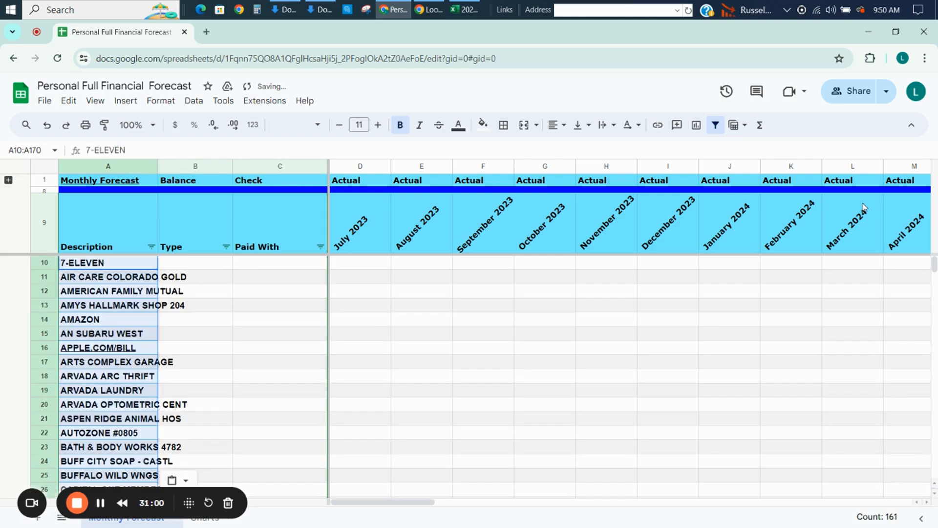
{"action": "key", "text": "Right"}
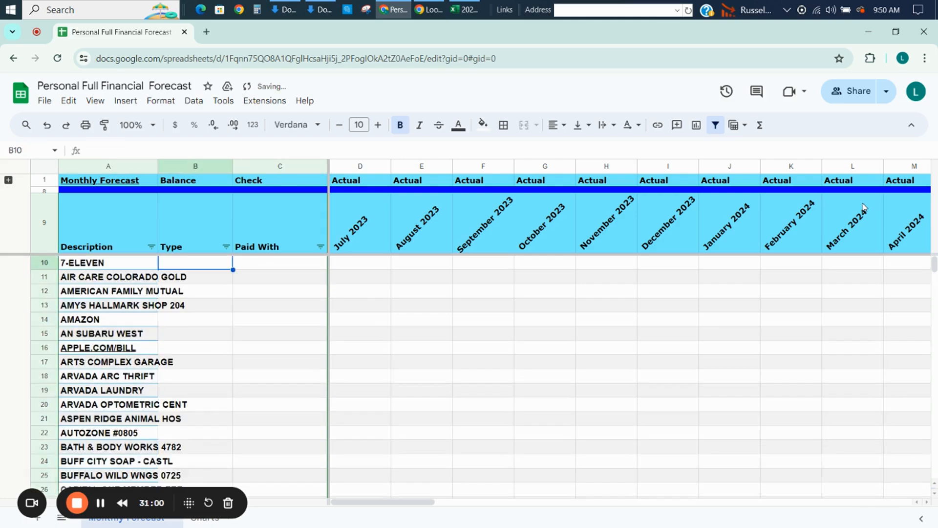
Copy the monthly amounts B7:N167 from the Excel pivot and paste them into the forecast starting at D10, under July 2023.
{"action": "key", "text": "alt+Tab"}
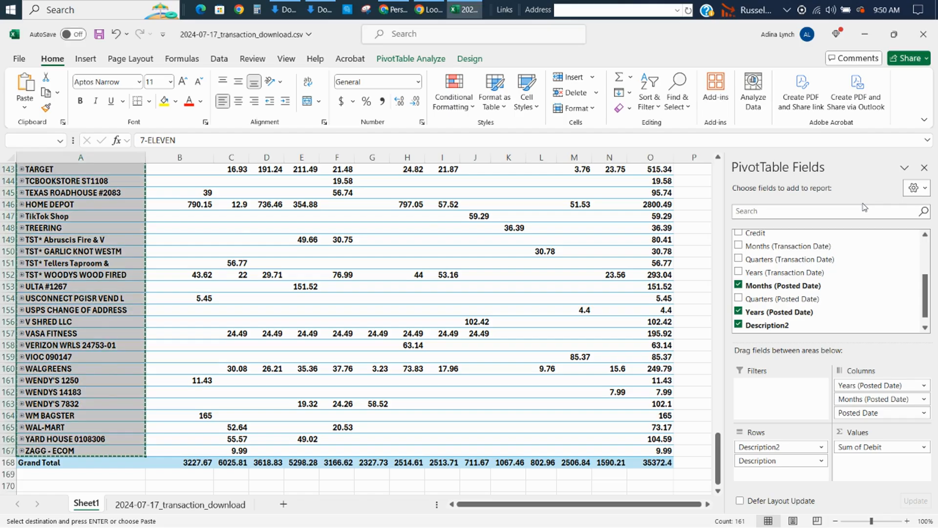
{"action": "key", "text": "shift+Right"}
{"action": "key", "text": "shift+Right"}
{"action": "key", "text": "shift+Right"}
{"action": "key", "text": "shift+Right"}
{"action": "key", "text": "shift+Right"}
{"action": "key", "text": "shift+Right"}
{"action": "key", "text": "shift+Right"}
{"action": "key", "text": "shift+Right"}
{"action": "key", "text": "shift+Right"}
{"action": "key", "text": "shift+Right"}
{"action": "key", "text": "shift+Right"}
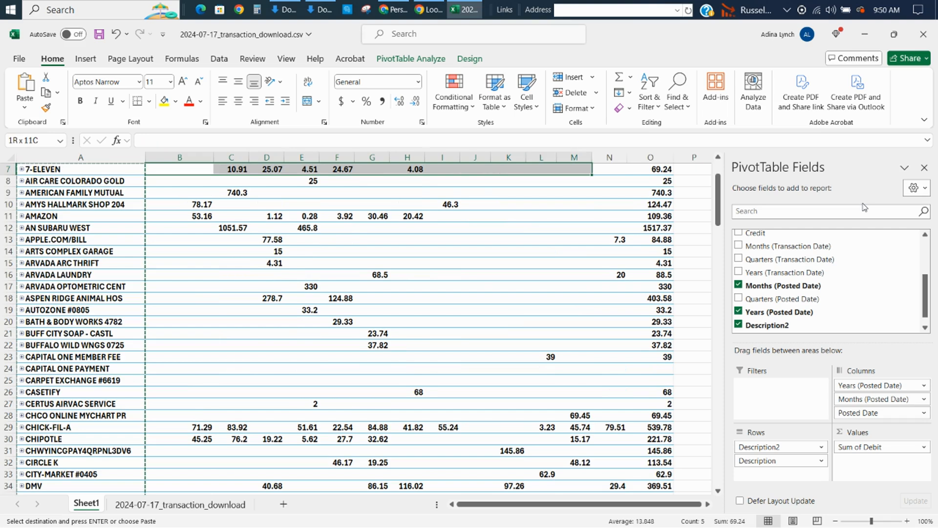
{"action": "key", "text": "shift+Down"}
{"action": "key", "text": "shift+Down"}
{"action": "key", "text": "shift+Down"}
{"action": "key", "text": "shift+Down"}
{"action": "key", "text": "shift+Down"}
{"action": "key", "text": "shift+Down"}
{"action": "key", "text": "shift+Down"}
{"action": "key", "text": "shift+Down"}
{"action": "key", "text": "shift+Down"}
{"action": "key", "text": "shift+Down"}
{"action": "key", "text": "shift+Down"}
{"action": "key", "text": "shift+Down"}
{"action": "key", "text": "shift+Down"}
{"action": "key", "text": "shift+Down"}
{"action": "key", "text": "shift+Down"}
{"action": "key", "text": "shift+Down"}
{"action": "key", "text": "shift+Down"}
{"action": "key", "text": "shift+Down"}
{"action": "key", "text": "shift+Down"}
{"action": "key", "text": "shift+Down"}
{"action": "key", "text": "shift+Down"}
{"action": "key", "text": "shift+Down"}
{"action": "key", "text": "shift+Down"}
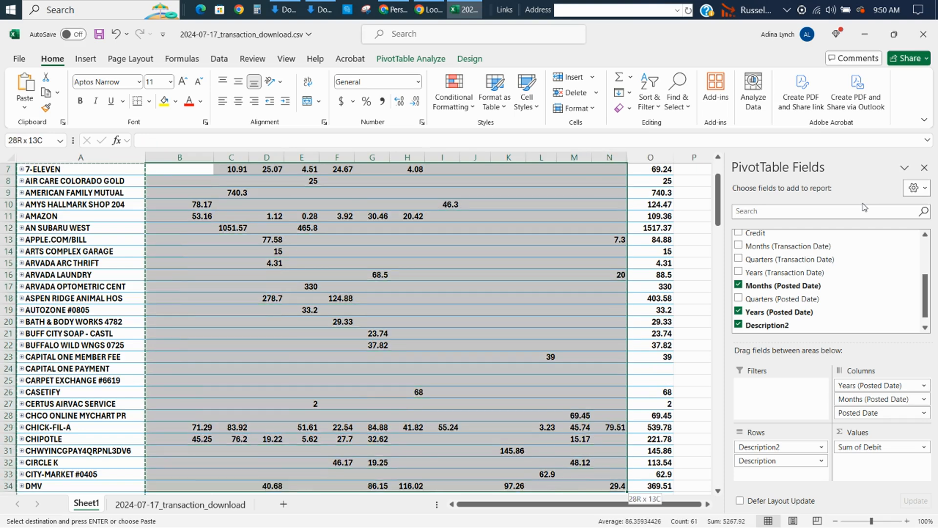
{"action": "key", "text": "shift+Down"}
{"action": "key", "text": "shift+Down"}
{"action": "key", "text": "shift+Down"}
{"action": "key", "text": "shift+Down"}
{"action": "key", "text": "shift+Down"}
{"action": "key", "text": "shift+Down"}
{"action": "key", "text": "shift+Down"}
{"action": "key", "text": "shift+Down"}
{"action": "key", "text": "shift+Down"}
{"action": "key", "text": "shift+Down"}
{"action": "key", "text": "shift+Down"}
{"action": "key", "text": "shift+Down"}
{"action": "key", "text": "shift+Down"}
{"action": "key", "text": "shift+Down"}
{"action": "key", "text": "shift+Down"}
{"action": "key", "text": "shift+Down"}
{"action": "key", "text": "shift+Down"}
{"action": "key", "text": "shift+Down"}
{"action": "key", "text": "shift+Down"}
{"action": "key", "text": "shift+Down"}
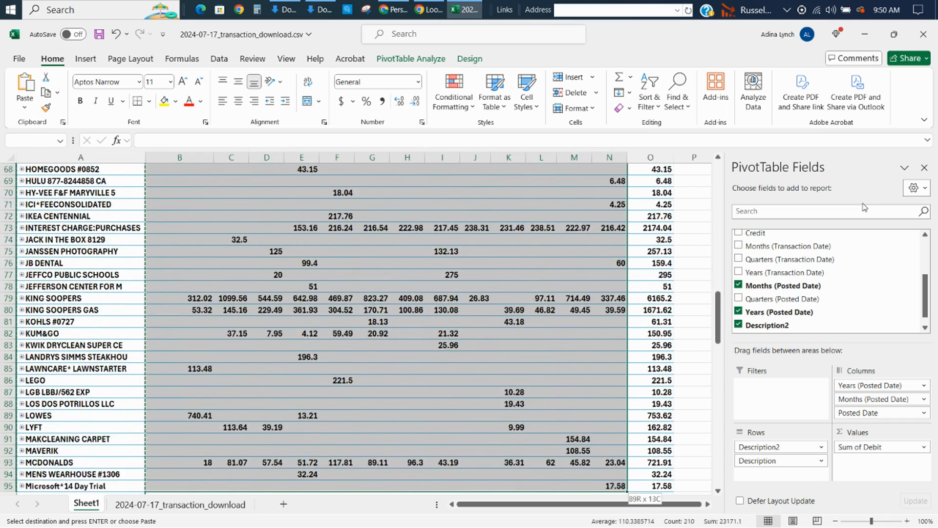
{"action": "key", "text": "shift+Down"}
{"action": "key", "text": "shift+Down"}
{"action": "key", "text": "shift+Down"}
{"action": "key", "text": "shift+Down"}
{"action": "key", "text": "shift+Down"}
{"action": "key", "text": "shift+Down"}
{"action": "key", "text": "shift+Down"}
{"action": "key", "text": "shift+Down"}
{"action": "key", "text": "shift+Down"}
{"action": "key", "text": "shift+Down"}
{"action": "key", "text": "shift+Down"}
{"action": "key", "text": "shift+Down"}
{"action": "key", "text": "shift+Down"}
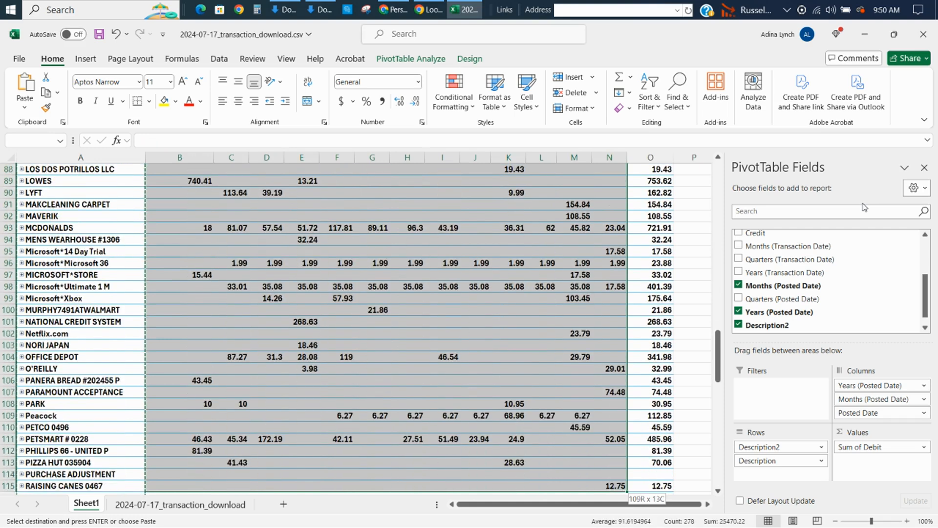
{"action": "key", "text": "shift+Down"}
{"action": "key", "text": "shift+Down"}
{"action": "key", "text": "shift+Down"}
{"action": "key", "text": "shift+Down"}
{"action": "key", "text": "shift+Down"}
{"action": "key", "text": "shift+Down"}
{"action": "key", "text": "shift+Down"}
{"action": "key", "text": "shift+Down"}
{"action": "key", "text": "shift+Down"}
{"action": "key", "text": "shift+Down"}
{"action": "key", "text": "shift+Down"}
{"action": "key", "text": "shift+Down"}
{"action": "key", "text": "shift+Down"}
{"action": "key", "text": "shift+Down"}
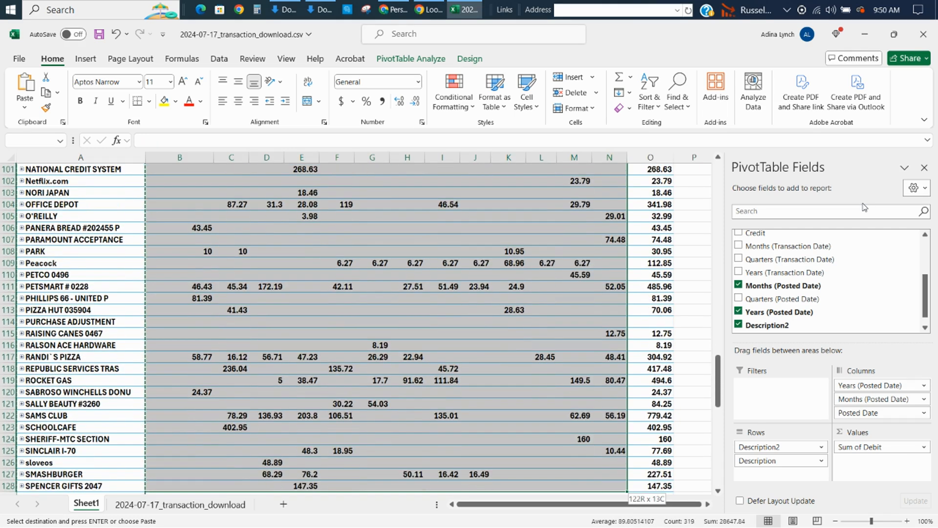
{"action": "key", "text": "shift+Down"}
{"action": "key", "text": "shift+Down"}
{"action": "key", "text": "shift+Down"}
{"action": "key", "text": "shift+Down"}
{"action": "key", "text": "shift+Down"}
{"action": "key", "text": "shift+Down"}
{"action": "key", "text": "shift+Down"}
{"action": "key", "text": "shift+Down"}
{"action": "key", "text": "shift+Down"}
{"action": "key", "text": "shift+Down"}
{"action": "key", "text": "shift+Down"}
{"action": "key", "text": "shift+Down"}
{"action": "key", "text": "shift+Down"}
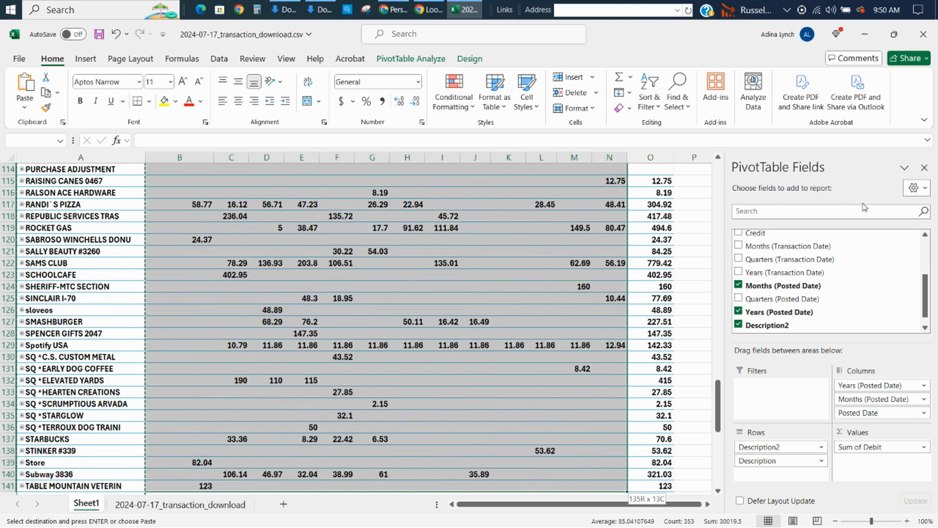
{"action": "key", "text": "shift+Down"}
{"action": "key", "text": "shift+Down"}
{"action": "key", "text": "shift+Down"}
{"action": "key", "text": "shift+Down"}
{"action": "key", "text": "shift+Down"}
{"action": "key", "text": "shift+Down"}
{"action": "key", "text": "shift+Down"}
{"action": "key", "text": "shift+Down"}
{"action": "key", "text": "shift+Down"}
{"action": "key", "text": "shift+Down"}
{"action": "key", "text": "shift+Down"}
{"action": "key", "text": "shift+Down"}
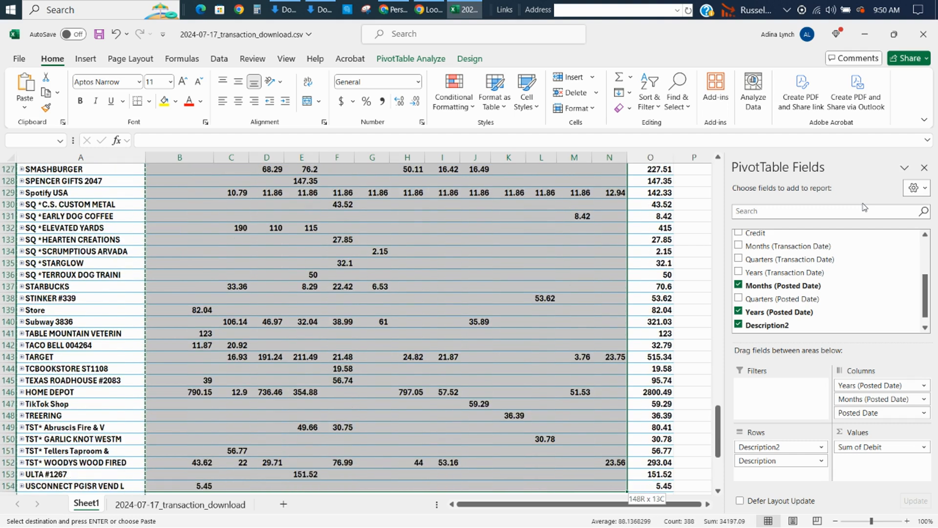
{"action": "key", "text": "shift+Down"}
{"action": "key", "text": "shift+Down"}
{"action": "key", "text": "shift+Down"}
{"action": "key", "text": "shift+Down"}
{"action": "key", "text": "shift+Down"}
{"action": "key", "text": "shift+Down"}
{"action": "key", "text": "shift+Down"}
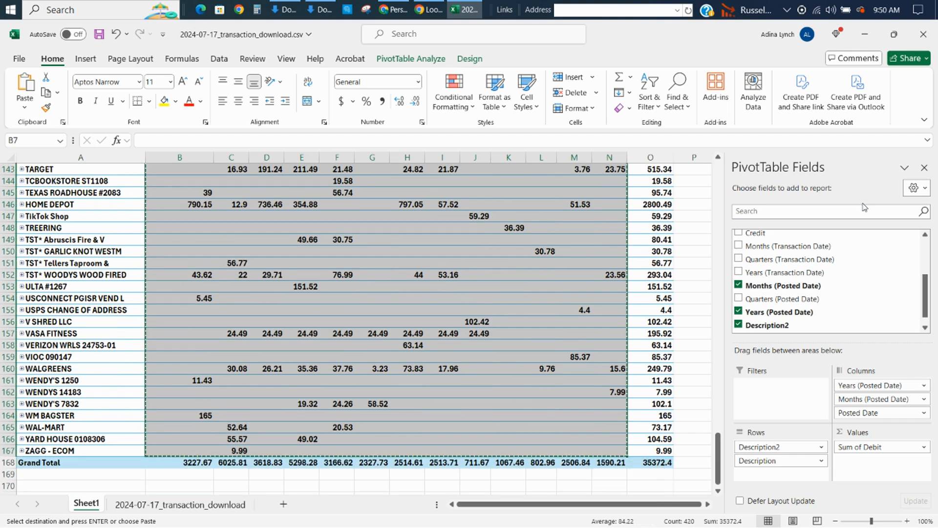
{"action": "key", "text": "alt+Tab"}
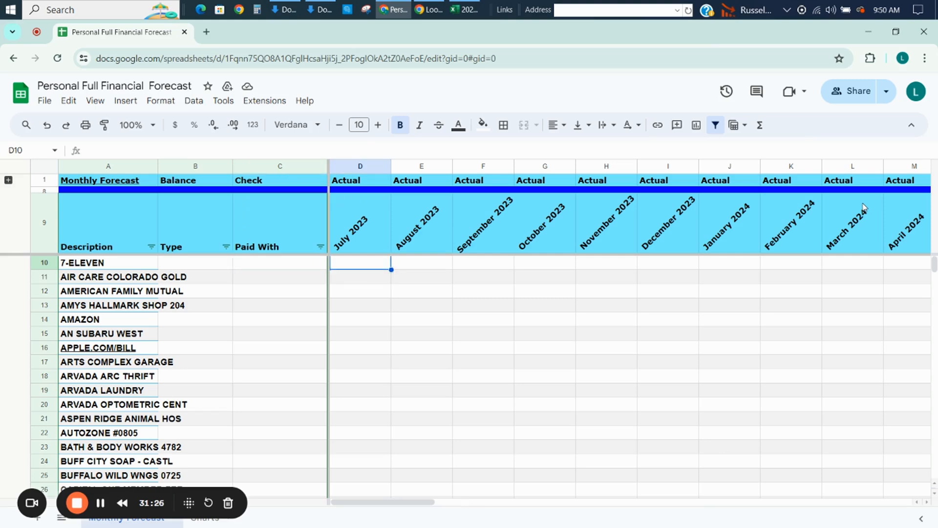
{"action": "key", "text": "ctrl+v"}
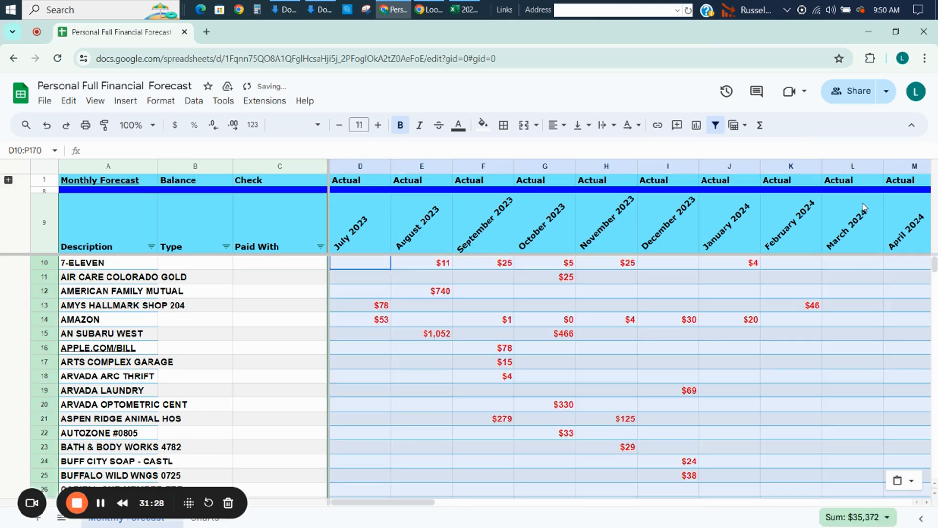
Examine the pasted amounts across to the July 2024 column and down past the last vendor row.
{"action": "key", "text": "Right"}
{"action": "key", "text": "Right"}
{"action": "key", "text": "Right"}
{"action": "key", "text": "Right"}
{"action": "key", "text": "Right"}
{"action": "key", "text": "Right"}
{"action": "key", "text": "Right"}
{"action": "key", "text": "Right"}
{"action": "key", "text": "Right"}
{"action": "key", "text": "Right"}
{"action": "key", "text": "Right"}
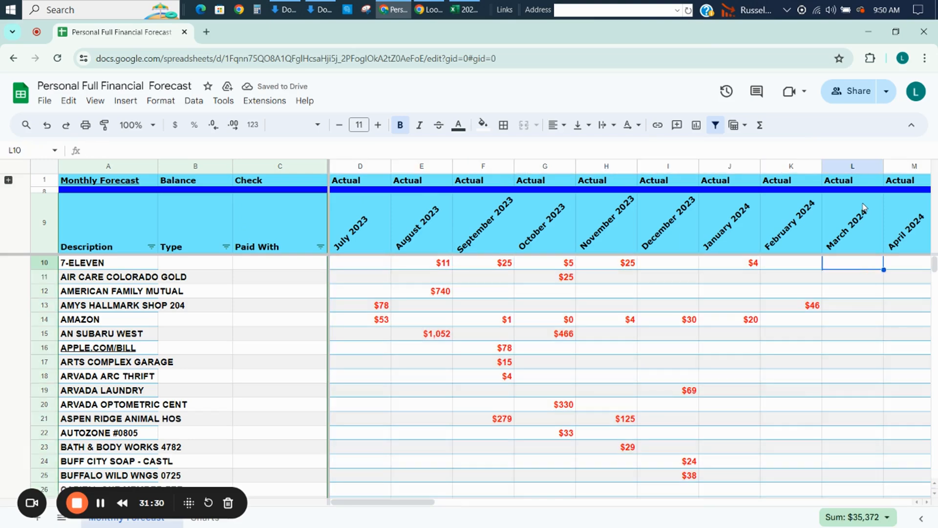
{"action": "key", "text": "Right"}
{"action": "key", "text": "Right"}
{"action": "key", "text": "Left"}
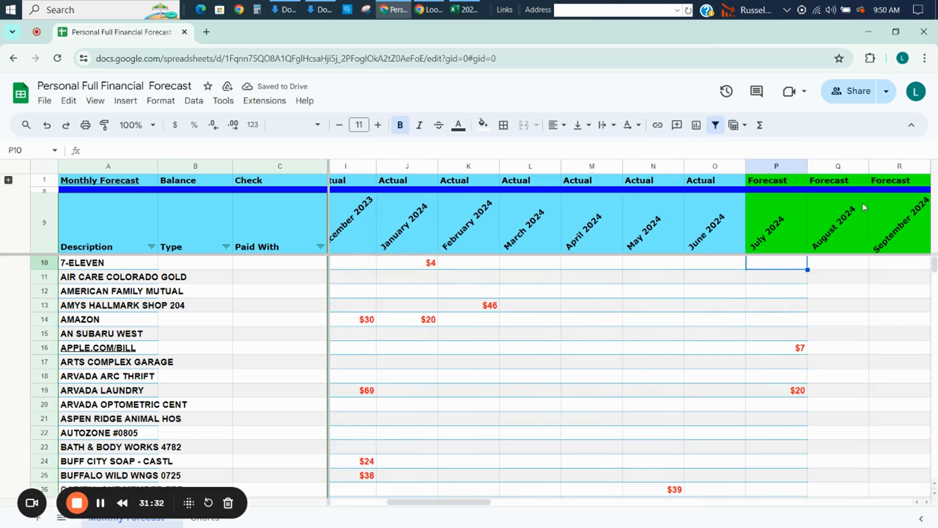
{"action": "key", "text": "Page_Down"}
{"action": "key", "text": "Page_Down"}
{"action": "key", "text": "Page_Down"}
{"action": "key", "text": "Page_Down"}
{"action": "key", "text": "Page_Down"}
{"action": "key", "text": "Page_Down"}
{"action": "key", "text": "Page_Down"}
{"action": "key", "text": "Page_Down"}
{"action": "key", "text": "Page_Down"}
{"action": "key", "text": "Page_Down"}
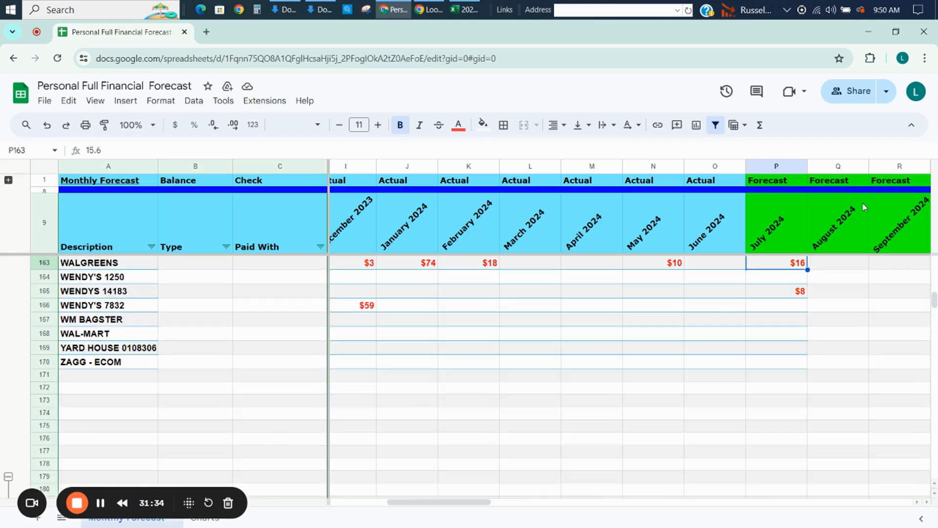
{"action": "key", "text": "Up"}
{"action": "key", "text": "Up"}
{"action": "key", "text": "Up"}
{"action": "key", "text": "Up"}
{"action": "key", "text": "Up"}
{"action": "key", "text": "Up"}
{"action": "key", "text": "Up"}
{"action": "key", "text": "Up"}
{"action": "key", "text": "Up"}
{"action": "key", "text": "Up"}
{"action": "key", "text": "Up"}
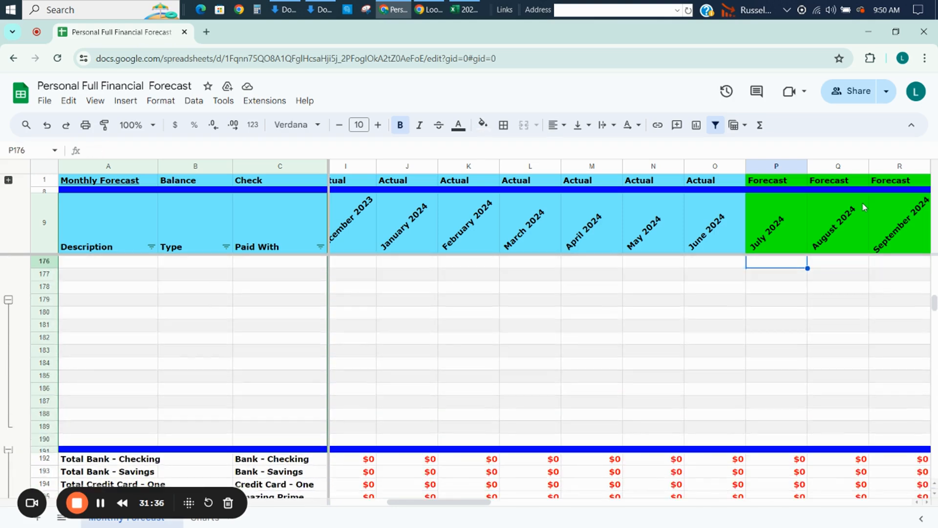
Group the empty rows 175 to 179 with the already grouped rows below them and collapse the group.
{"action": "key", "text": "Up"}
{"action": "key", "text": "Up"}
{"action": "key", "text": "Up"}
{"action": "key", "text": "Down"}
{"action": "key", "text": "Down"}
{"action": "key", "text": "Down"}
{"action": "key", "text": "Down"}
{"action": "key", "text": "Down"}
{"action": "key", "text": "Down"}
{"action": "key", "text": "Down"}
{"action": "key", "text": "Down"}
{"action": "key", "text": "Down"}
{"action": "key", "text": "Down"}
{"action": "key", "text": "Down"}
{"action": "key", "text": "Down"}
{"action": "key", "text": "Down"}
{"action": "key", "text": "Down"}
{"action": "key", "text": "Down"}
{"action": "key", "text": "Down"}
{"action": "key", "text": "Down"}
{"action": "key", "text": "Down"}
{"action": "key", "text": "Down"}
{"action": "key", "text": "Down"}
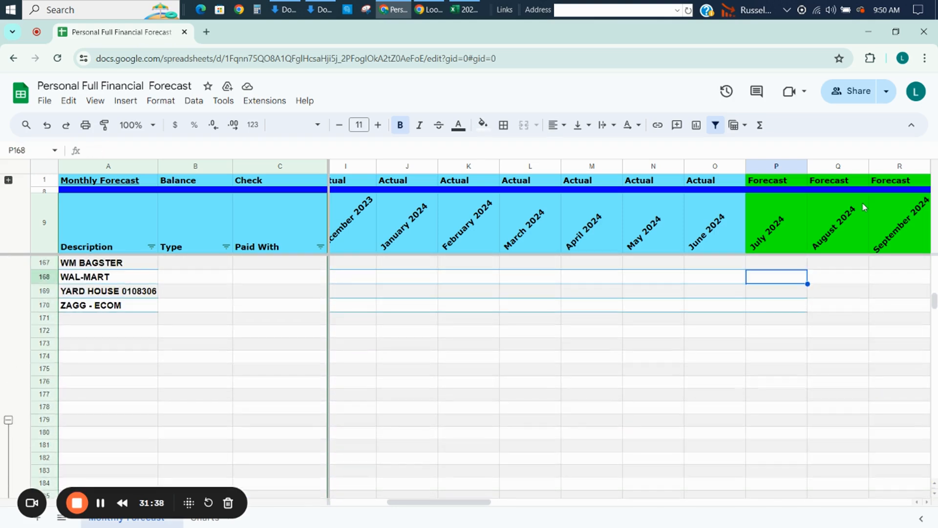
{"action": "key", "text": "Down"}
{"action": "key", "text": "Down"}
{"action": "key", "text": "Down"}
{"action": "key", "text": "Down"}
{"action": "key", "text": "Down"}
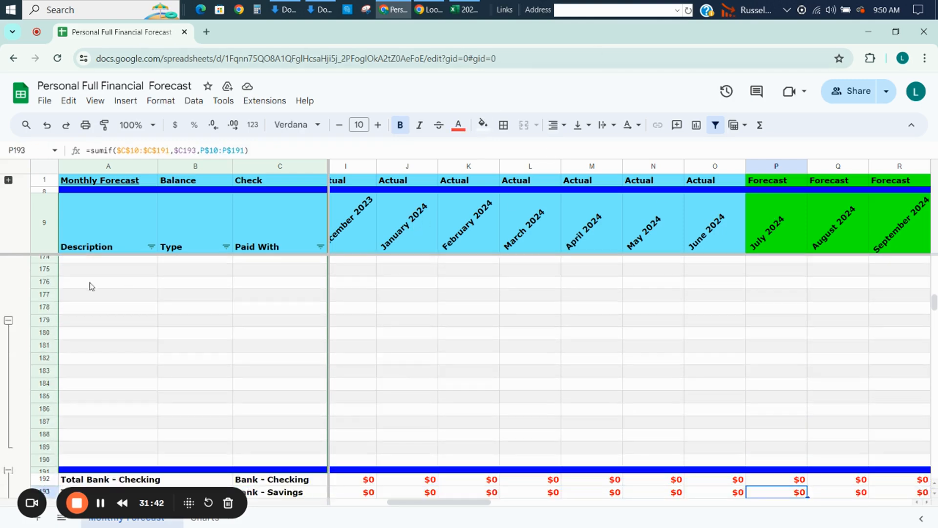
{"action": "left_click_drag", "start_coordinate": [46, 324], "coordinate": [39, 269]}
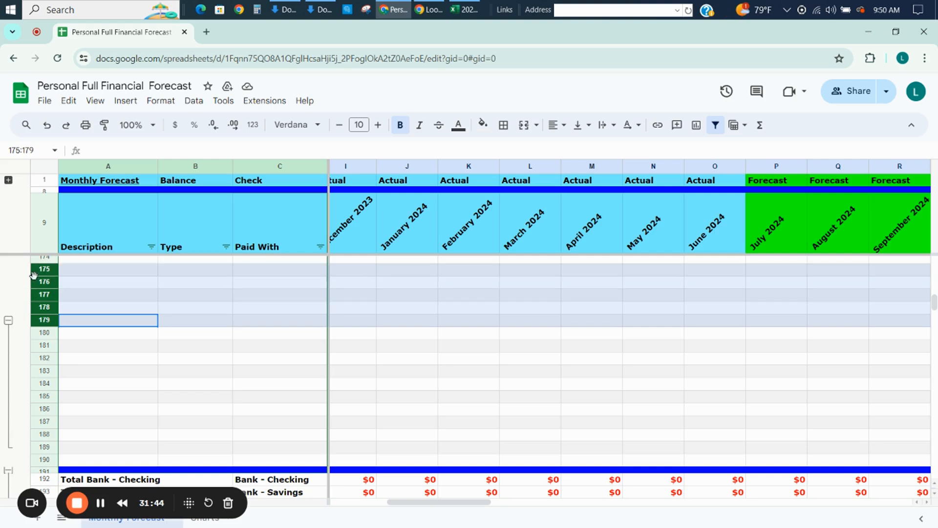
{"action": "right_click", "coordinate": [36, 278]}
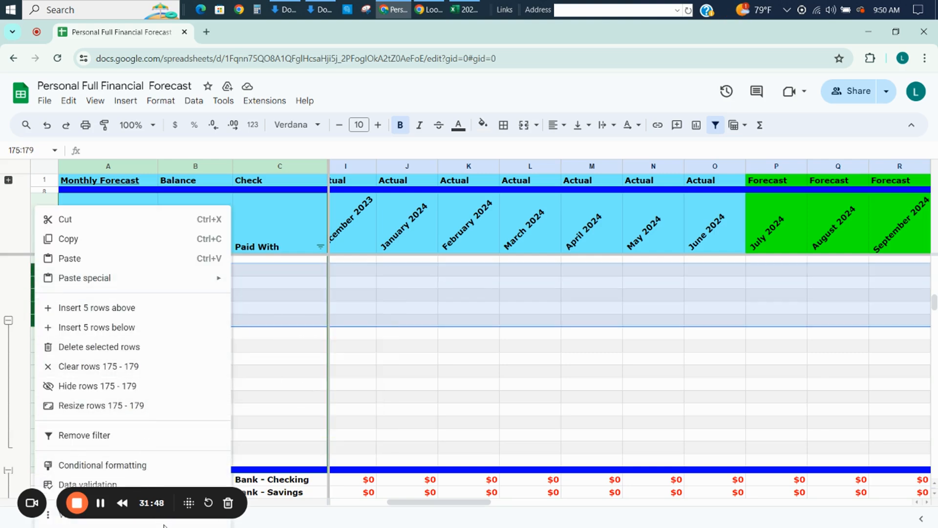
{"action": "mouse_move", "coordinate": [161, 520]}
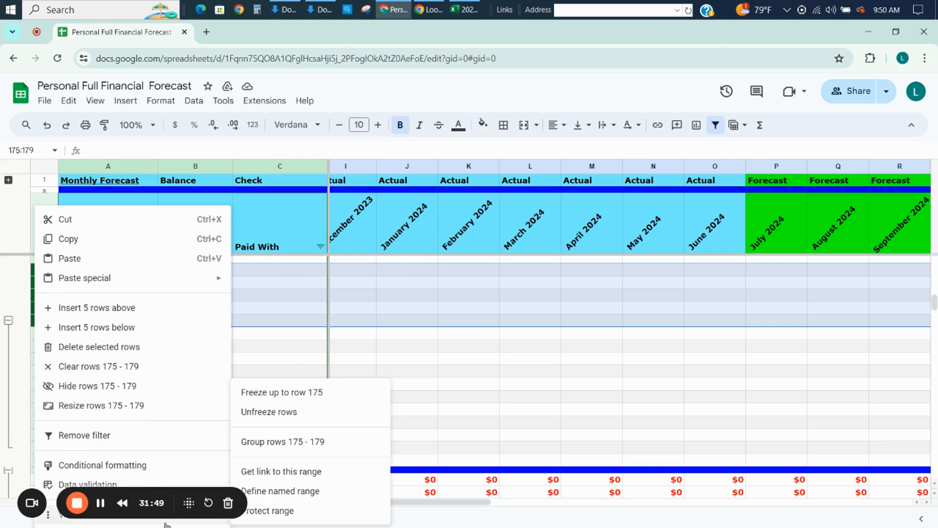
{"action": "left_click", "coordinate": [315, 442]}
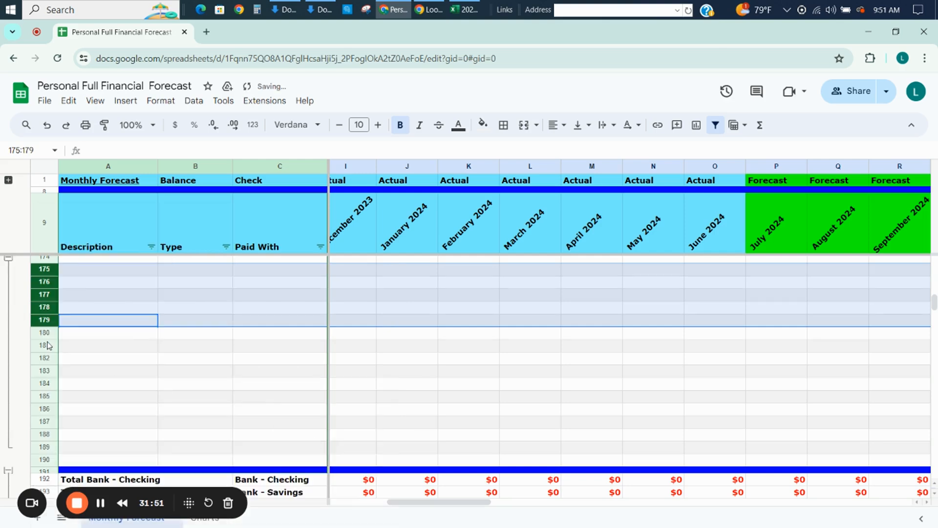
{"action": "left_click", "coordinate": [9, 295]}
Examine the last vendor rows, the account totals and the Reconciled Balances section below them.
{"action": "key", "text": "Up"}
{"action": "key", "text": "Up"}
{"action": "key", "text": "Up"}
{"action": "key", "text": "Up"}
{"action": "key", "text": "Up"}
{"action": "key", "text": "Up"}
{"action": "key", "text": "Up"}
{"action": "key", "text": "Up"}
{"action": "key", "text": "Up"}
{"action": "key", "text": "Up"}
{"action": "key", "text": "Up"}
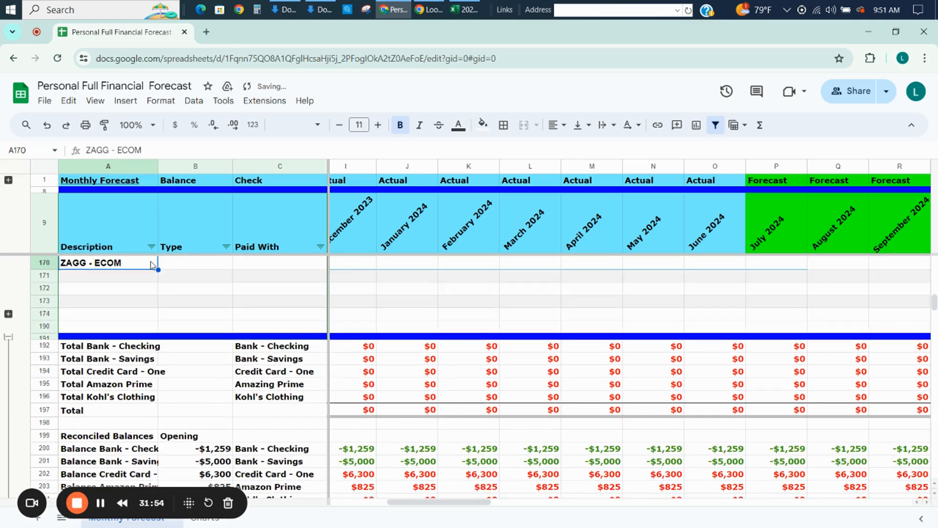
{"action": "key", "text": "Down"}
{"action": "key", "text": "Down"}
{"action": "key", "text": "Down"}
{"action": "key", "text": "Down"}
{"action": "key", "text": "Down"}
{"action": "key", "text": "Down"}
{"action": "key", "text": "Down"}
{"action": "key", "text": "Down"}
{"action": "key", "text": "Down"}
{"action": "key", "text": "Down"}
{"action": "key", "text": "Down"}
{"action": "key", "text": "Down"}
{"action": "key", "text": "Down"}
{"action": "key", "text": "Down"}
{"action": "key", "text": "Down"}
{"action": "key", "text": "Down"}
{"action": "key", "text": "Down"}
{"action": "key", "text": "Down"}
{"action": "key", "text": "Down"}
{"action": "key", "text": "Down"}
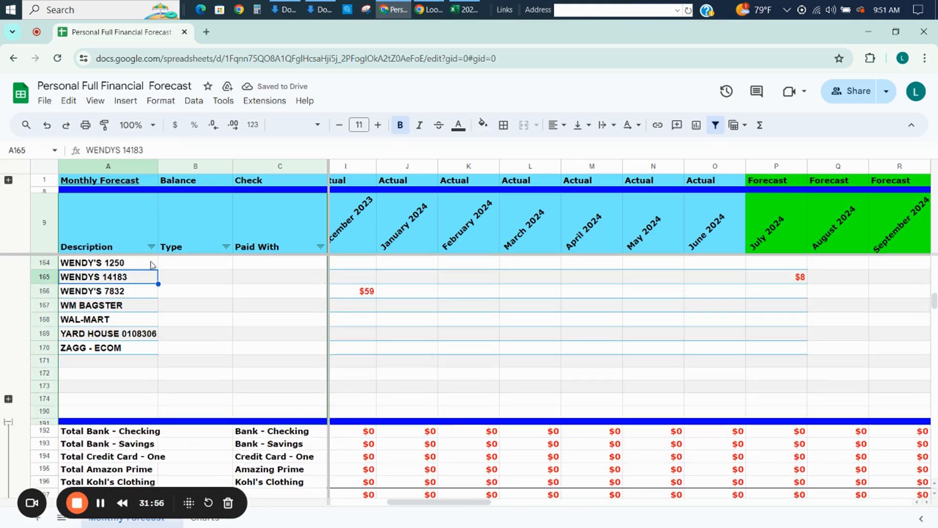
{"action": "key", "text": "Up"}
{"action": "key", "text": "Up"}
{"action": "key", "text": "Up"}
{"action": "key", "text": "Up"}
{"action": "key", "text": "Up"}
{"action": "key", "text": "Up"}
{"action": "key", "text": "Up"}
{"action": "key", "text": "Up"}
{"action": "key", "text": "Up"}
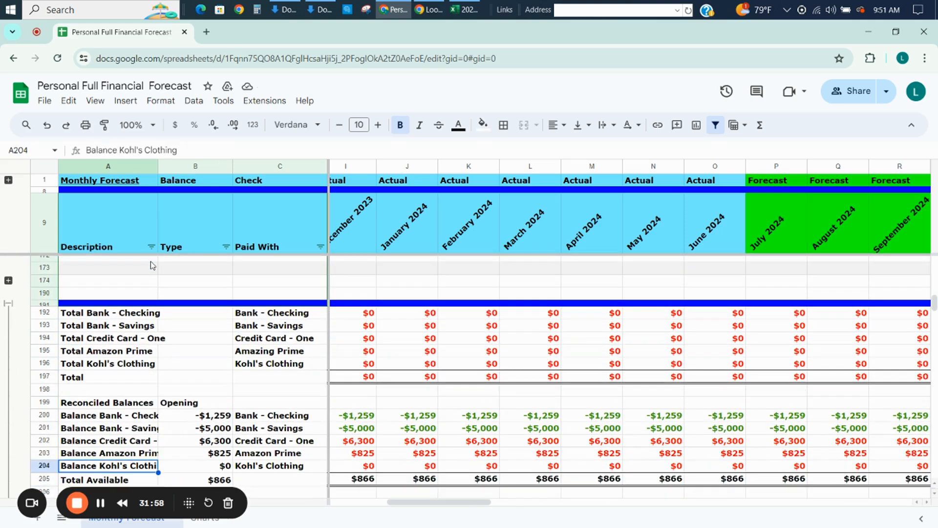
{"action": "key", "text": "Right"}
{"action": "key", "text": "Right"}
{"action": "key", "text": "Right"}
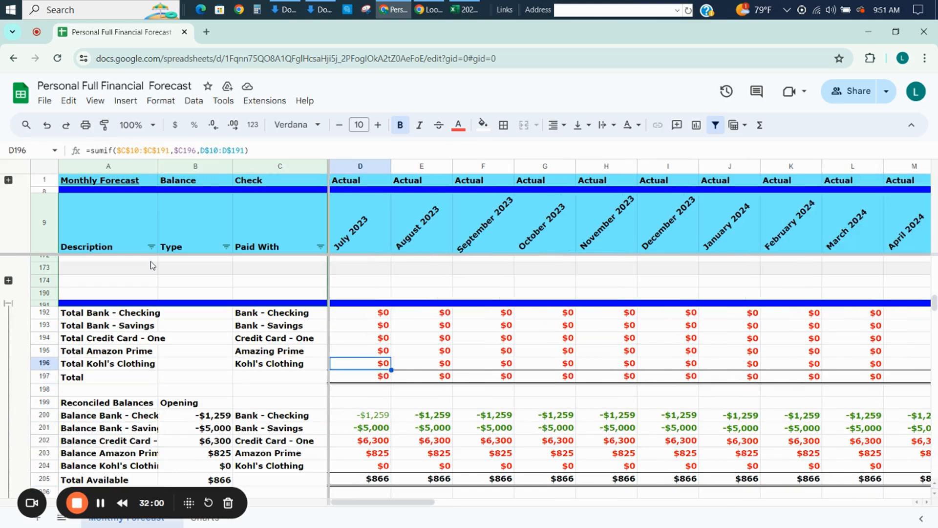
{"action": "key", "text": "Left"}
{"action": "key", "text": "Up"}
{"action": "key", "text": "Up"}
{"action": "key", "text": "Up"}
{"action": "key", "text": "Up"}
{"action": "key", "text": "Up"}
{"action": "key", "text": "Up"}
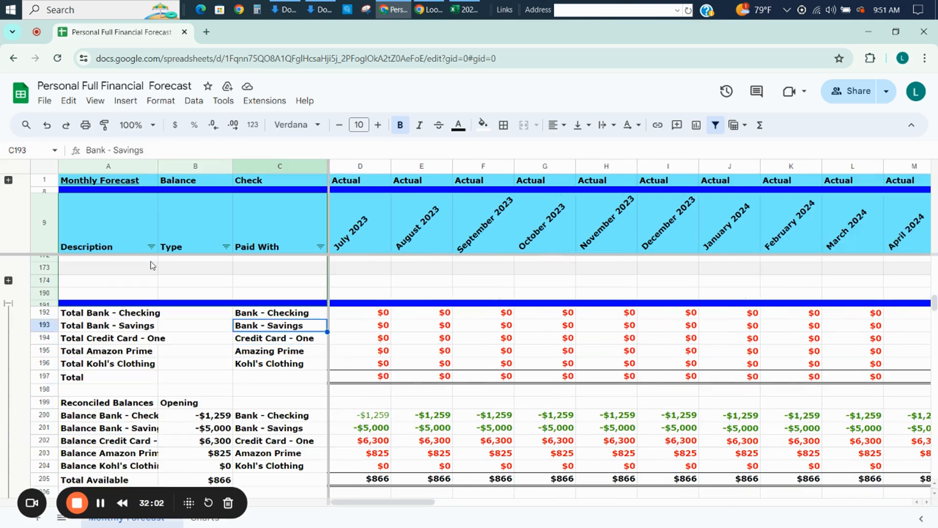
Enter CAPITAL ONE as the Paid With account for the 7-ELEVEN row in C10.
{"action": "key", "text": "Up"}
{"action": "key", "text": "Up"}
{"action": "key", "text": "Up"}
{"action": "key", "text": "Up"}
{"action": "key", "text": "Up"}
{"action": "key", "text": "Up"}
{"action": "key", "text": "Up"}
{"action": "key", "text": "Up"}
{"action": "key", "text": "Up"}
{"action": "key", "text": "Up"}
{"action": "key", "text": "Up"}
{"action": "key", "text": "Up"}
{"action": "key", "text": "Up"}
{"action": "key", "text": "Up"}
{"action": "key", "text": "Up"}
{"action": "key", "text": "Up"}
{"action": "key", "text": "Up"}
{"action": "key", "text": "Up"}
{"action": "key", "text": "Up"}
{"action": "key", "text": "Up"}
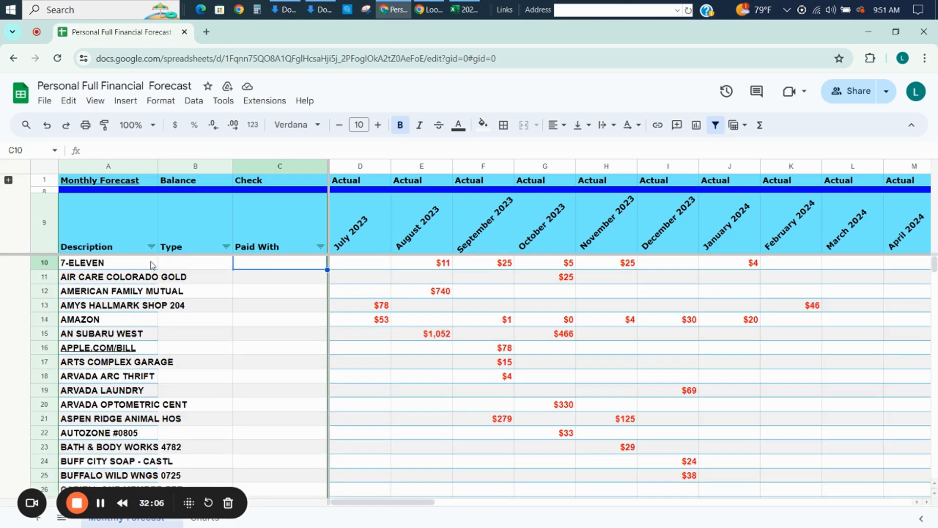
{"action": "type", "text": "CAPI"}
{"action": "key", "text": "BackSpace"}
{"action": "key", "text": "BackSpace"}
{"action": "type", "text": "PI"}
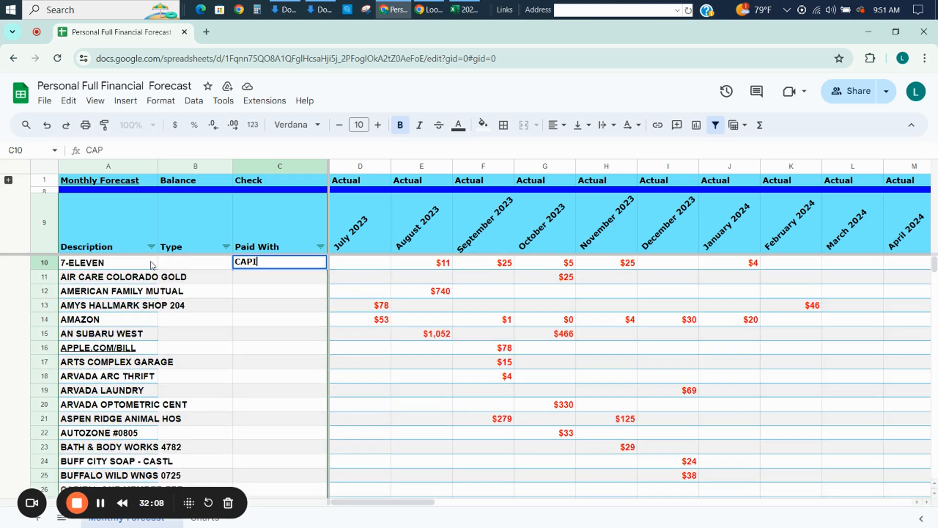
{"action": "type", "text": "TAL ONE"}
{"action": "key", "text": "Return"}
Fill CAPITAL ONE down the Paid With column from C10 through the ZAGG - ECOM row, C170.
{"action": "key", "text": "Up"}
{"action": "key", "text": "ctrl+c"}
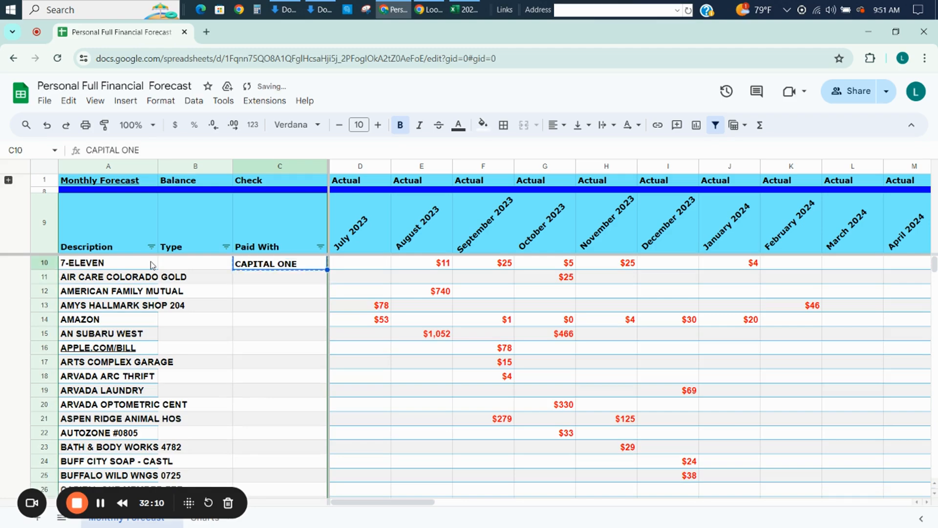
{"action": "key", "text": "shift+Down"}
{"action": "key", "text": "shift+Down"}
{"action": "key", "text": "shift+Down"}
{"action": "key", "text": "shift+Down"}
{"action": "key", "text": "shift+Down"}
{"action": "key", "text": "shift+Down"}
{"action": "key", "text": "shift+Down"}
{"action": "key", "text": "shift+Down"}
{"action": "key", "text": "shift+Down"}
{"action": "key", "text": "shift+Down"}
{"action": "key", "text": "shift+Down"}
{"action": "key", "text": "shift+Down"}
{"action": "key", "text": "shift+Down"}
{"action": "key", "text": "shift+Down"}
{"action": "key", "text": "shift+Down"}
{"action": "key", "text": "shift+Down"}
{"action": "key", "text": "shift+Down"}
{"action": "key", "text": "shift+Down"}
{"action": "key", "text": "shift+Down"}
{"action": "key", "text": "shift+Down"}
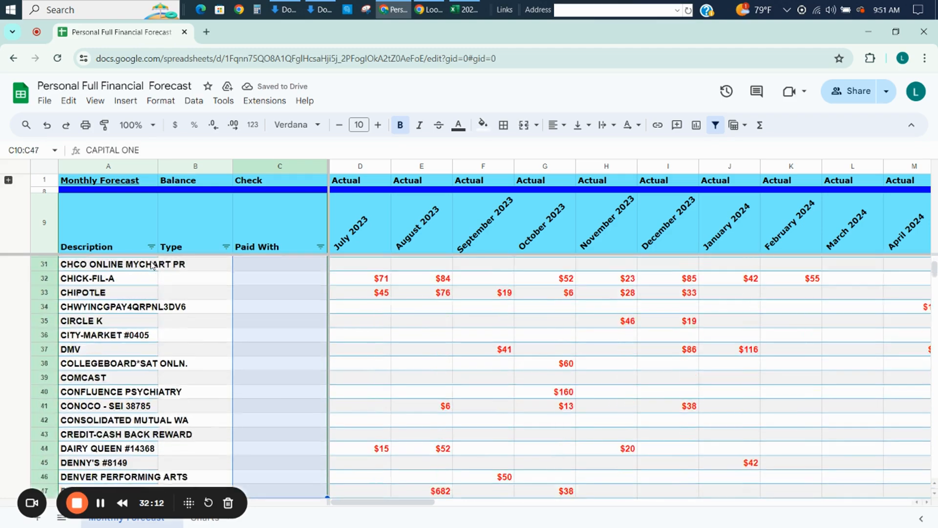
{"action": "key", "text": "shift+Down"}
{"action": "key", "text": "shift+Down"}
{"action": "key", "text": "shift+Down"}
{"action": "key", "text": "shift+Down"}
{"action": "key", "text": "shift+Down"}
{"action": "key", "text": "shift+Down"}
{"action": "key", "text": "shift+Down"}
{"action": "key", "text": "shift+Down"}
{"action": "key", "text": "shift+Down"}
{"action": "key", "text": "shift+Down"}
{"action": "key", "text": "shift+Down"}
{"action": "key", "text": "shift+Down"}
{"action": "key", "text": "shift+Down"}
{"action": "key", "text": "shift+Down"}
{"action": "key", "text": "shift+Down"}
{"action": "key", "text": "shift+Down"}
{"action": "key", "text": "shift+Down"}
{"action": "key", "text": "shift+Down"}
{"action": "key", "text": "shift+Down"}
{"action": "key", "text": "shift+Down"}
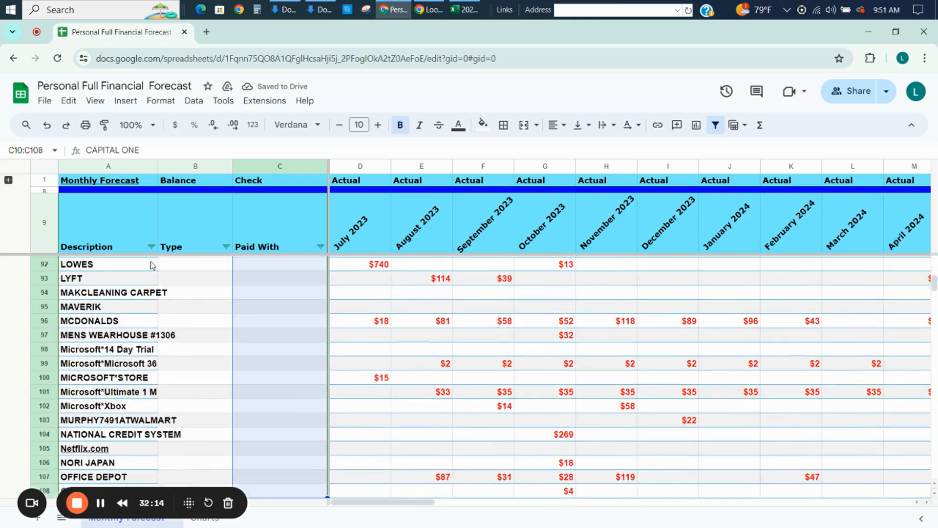
{"action": "key", "text": "shift+Down"}
{"action": "key", "text": "shift+Down"}
{"action": "key", "text": "shift+Down"}
{"action": "key", "text": "shift+Down"}
{"action": "key", "text": "shift+Down"}
{"action": "key", "text": "shift+Down"}
{"action": "key", "text": "shift+Down"}
{"action": "key", "text": "shift+Down"}
{"action": "key", "text": "shift+Down"}
{"action": "key", "text": "shift+Down"}
{"action": "key", "text": "shift+Down"}
{"action": "key", "text": "shift+Down"}
{"action": "key", "text": "shift+Down"}
{"action": "key", "text": "shift+Down"}
{"action": "key", "text": "shift+Down"}
{"action": "key", "text": "shift+Down"}
{"action": "key", "text": "shift+Down"}
{"action": "key", "text": "shift+Down"}
{"action": "key", "text": "shift+Down"}
{"action": "key", "text": "shift+Down"}
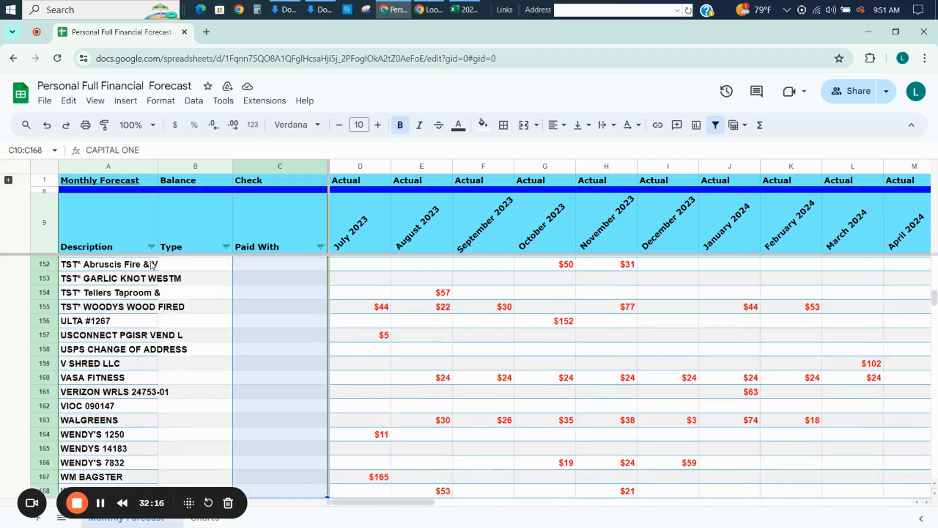
{"action": "key", "text": "shift+Down"}
{"action": "key", "text": "shift+Down"}
{"action": "key", "text": "shift+Down"}
{"action": "key", "text": "shift+Down"}
{"action": "key", "text": "shift+Down"}
{"action": "key", "text": "shift+Down"}
{"action": "key", "text": "shift+Down"}
{"action": "key", "text": "shift+Down"}
{"action": "key", "text": "shift+Down"}
{"action": "key", "text": "shift+Down"}
{"action": "key", "text": "shift+Down"}
{"action": "key", "text": "shift+Down"}
{"action": "key", "text": "shift+Down"}
{"action": "key", "text": "shift+Down"}
{"action": "key", "text": "shift+Up"}
{"action": "key", "text": "shift+Up"}
{"action": "key", "text": "shift+Up"}
{"action": "key", "text": "shift+Up"}
{"action": "key", "text": "shift+Up"}
{"action": "key", "text": "shift+Up"}
{"action": "key", "text": "shift+Up"}
{"action": "key", "text": "shift+Up"}
{"action": "key", "text": "shift+Up"}
{"action": "key", "text": "shift+Up"}
{"action": "key", "text": "shift+Up"}
{"action": "key", "text": "shift+Up"}
{"action": "key", "text": "shift+Up"}
{"action": "key", "text": "shift+Up"}
{"action": "key", "text": "shift+Up"}
{"action": "key", "text": "shift+Up"}
{"action": "key", "text": "shift+Up"}
{"action": "key", "text": "shift+Up"}
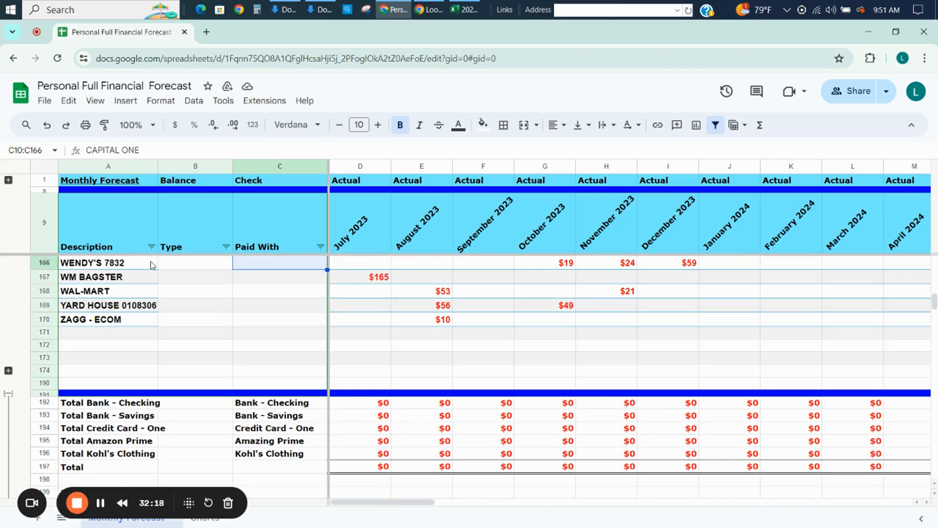
{"action": "key", "text": "shift+Down"}
{"action": "key", "text": "shift+Down"}
{"action": "key", "text": "shift+Down"}
{"action": "key", "text": "shift+Down"}
{"action": "key", "text": "ctrl+d"}
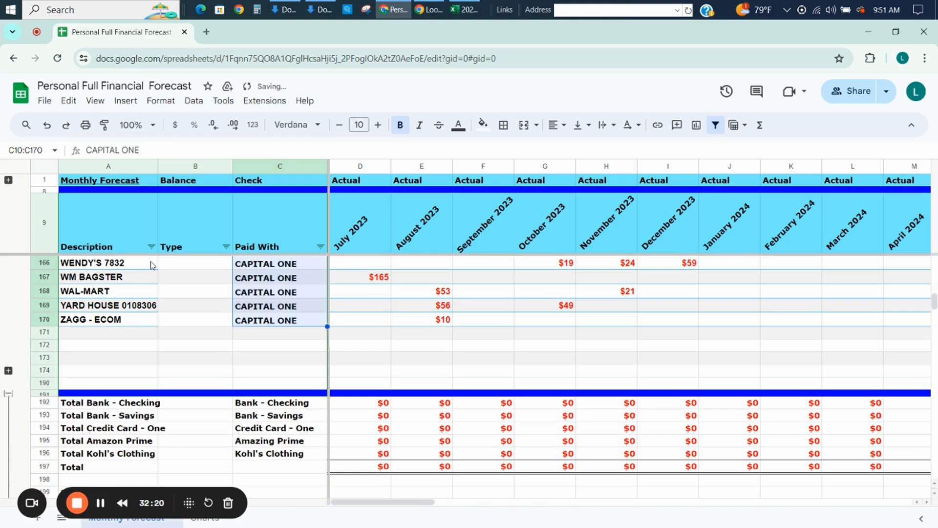
Look through the vendor list from 7-ELEVEN down to ZAGG - ECOM and the account totals beneath it.
{"action": "key", "text": "Left"}
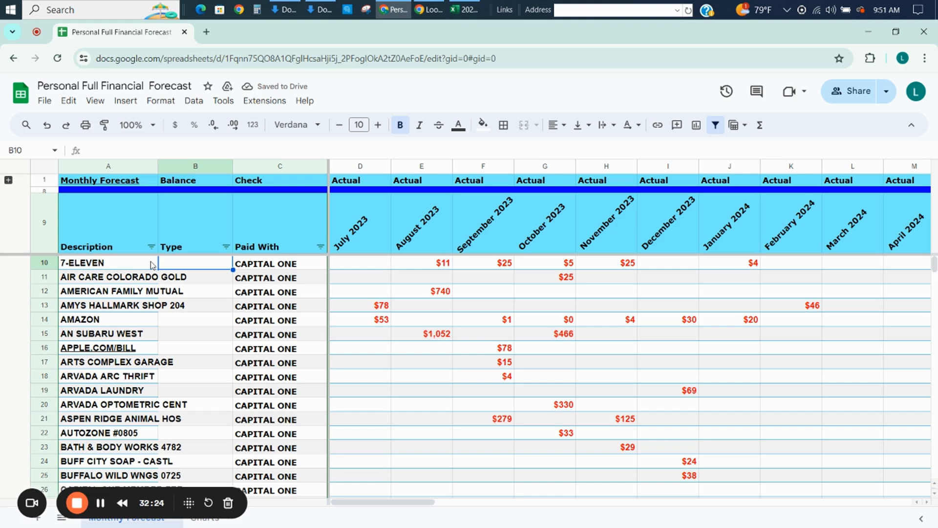
{"action": "key", "text": "Left"}
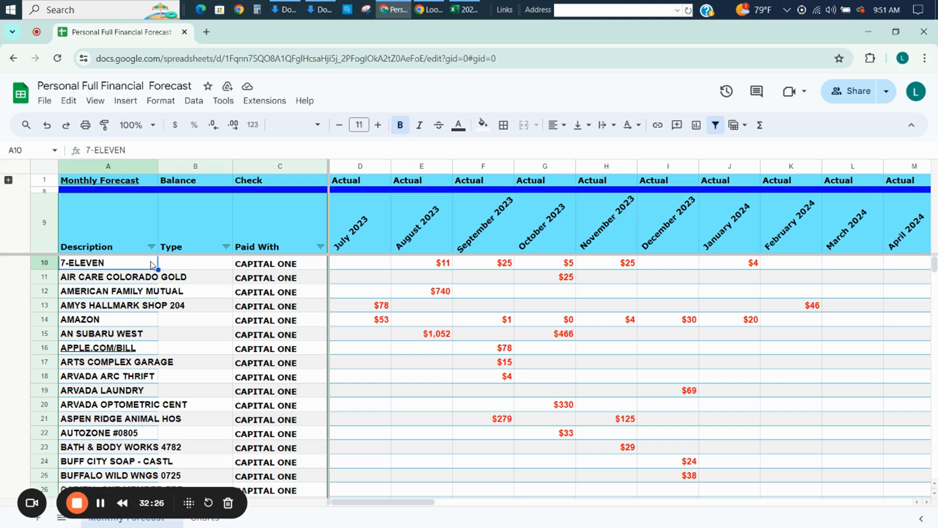
{"action": "key", "text": "Page_Down"}
{"action": "key", "text": "Page_Down"}
{"action": "key", "text": "Page_Down"}
{"action": "key", "text": "Page_Down"}
{"action": "key", "text": "Page_Down"}
{"action": "key", "text": "Page_Down"}
{"action": "key", "text": "Page_Down"}
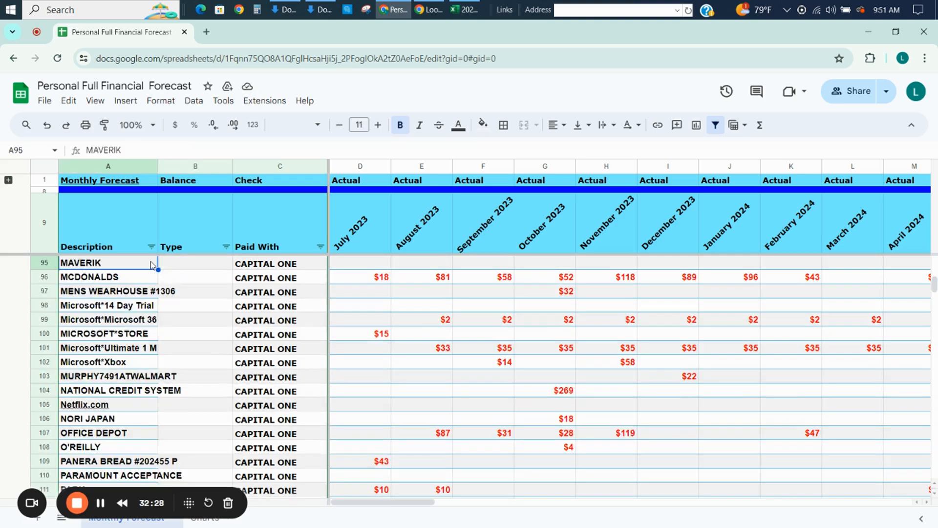
{"action": "key", "text": "Page_Down"}
{"action": "key", "text": "Page_Down"}
{"action": "key", "text": "Page_Down"}
{"action": "key", "text": "Page_Down"}
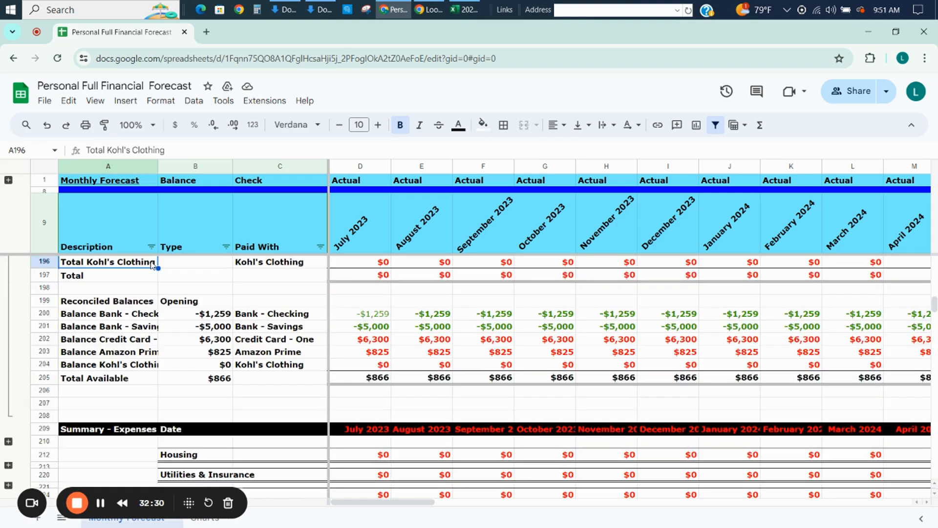
{"action": "key", "text": "Up"}
{"action": "key", "text": "Up"}
{"action": "key", "text": "Up"}
{"action": "key", "text": "Up"}
{"action": "key", "text": "Up"}
{"action": "key", "text": "Up"}
{"action": "key", "text": "Up"}
{"action": "key", "text": "Up"}
{"action": "key", "text": "Up"}
{"action": "key", "text": "Up"}
{"action": "key", "text": "Up"}
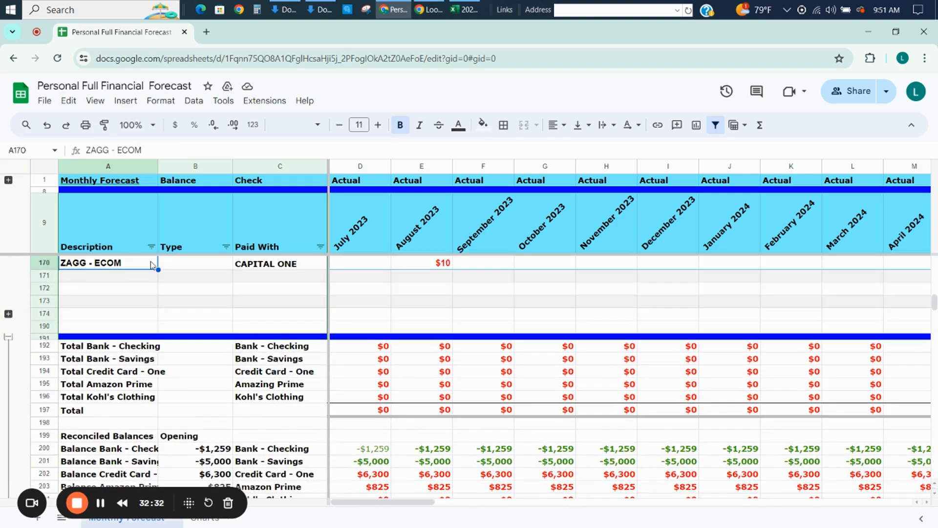
{"action": "key", "text": "Up"}
{"action": "key", "text": "Down"}
{"action": "key", "text": "Down"}
{"action": "key", "text": "Down"}
{"action": "key", "text": "Down"}
{"action": "key", "text": "Down"}
{"action": "key", "text": "Down"}
{"action": "key", "text": "Down"}
{"action": "key", "text": "Down"}
{"action": "key", "text": "Right"}
{"action": "key", "text": "Right"}
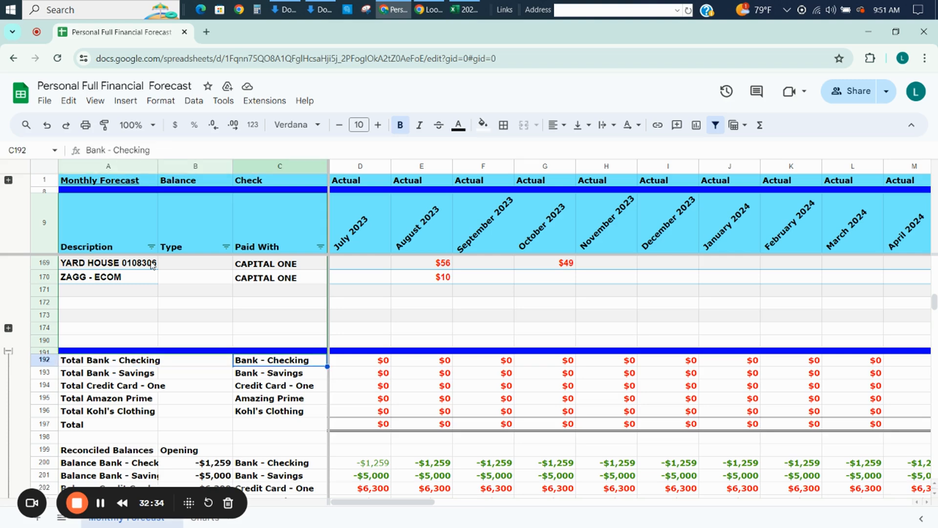
Copy CAPITAL ONE from C170 over the Credit Card - One account name in the totals section, C194.
{"action": "key", "text": "Down"}
{"action": "key", "text": "Down"}
{"action": "key", "text": "Down"}
{"action": "key", "text": "Down"}
{"action": "key", "text": "Down"}
{"action": "key", "text": "Up"}
{"action": "key", "text": "Up"}
{"action": "key", "text": "Up"}
{"action": "key", "text": "Up"}
{"action": "key", "text": "Up"}
{"action": "key", "text": "Up"}
{"action": "key", "text": "Up"}
{"action": "key", "text": "Up"}
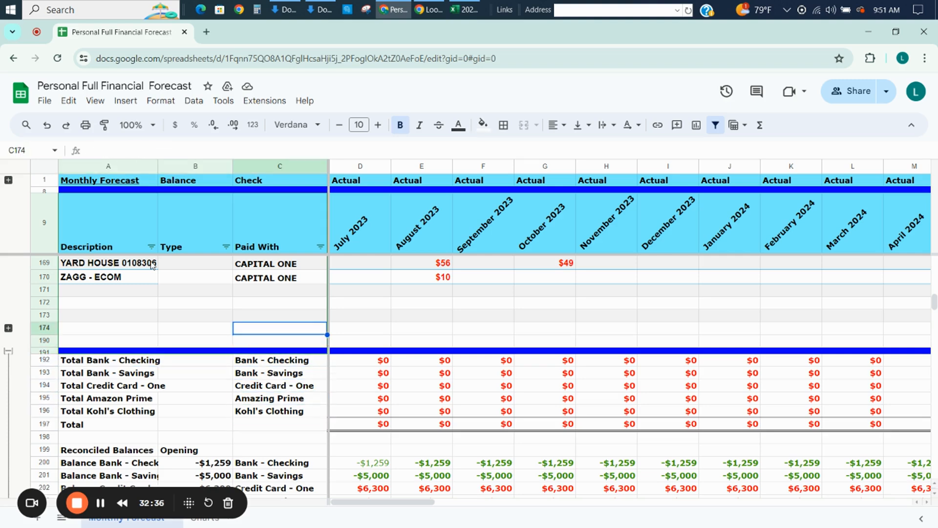
{"action": "key", "text": "Up"}
{"action": "key", "text": "Up"}
{"action": "key", "text": "Up"}
{"action": "key", "text": "Up"}
{"action": "key", "text": "ctrl+c"}
{"action": "key", "text": "Down"}
{"action": "key", "text": "Down"}
{"action": "key", "text": "Down"}
{"action": "key", "text": "Down"}
{"action": "key", "text": "Down"}
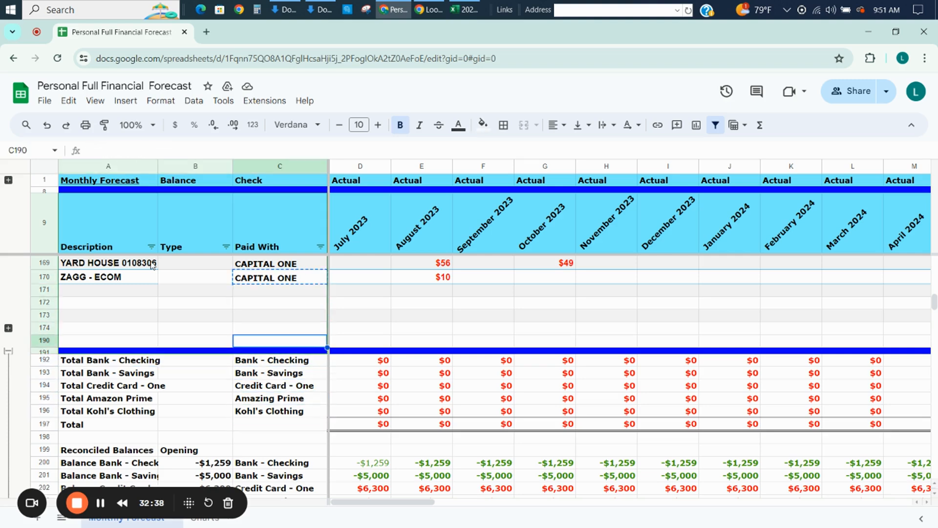
{"action": "key", "text": "Down"}
{"action": "key", "text": "Down"}
{"action": "key", "text": "Down"}
{"action": "key", "text": "Down"}
{"action": "key", "text": "ctrl+v"}
Rename the Total Credit Card - One label in A194 as Total CAPITAL ONE.
{"action": "key", "text": "Left"}
{"action": "key", "text": "Left"}
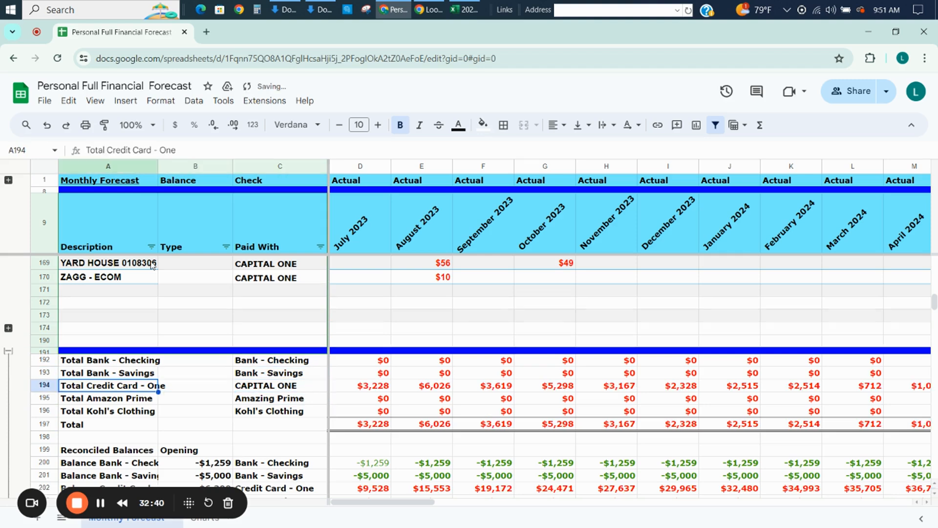
{"action": "left_click_drag", "start_coordinate": [176, 150], "coordinate": [122, 150]}
{"action": "type", "text": "APITAL ONE"}
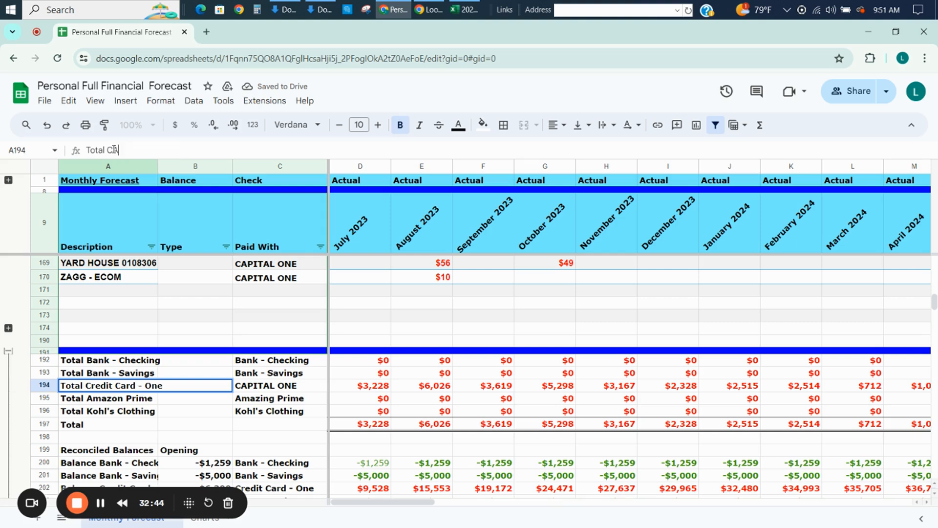
{"action": "key", "text": "Return"}
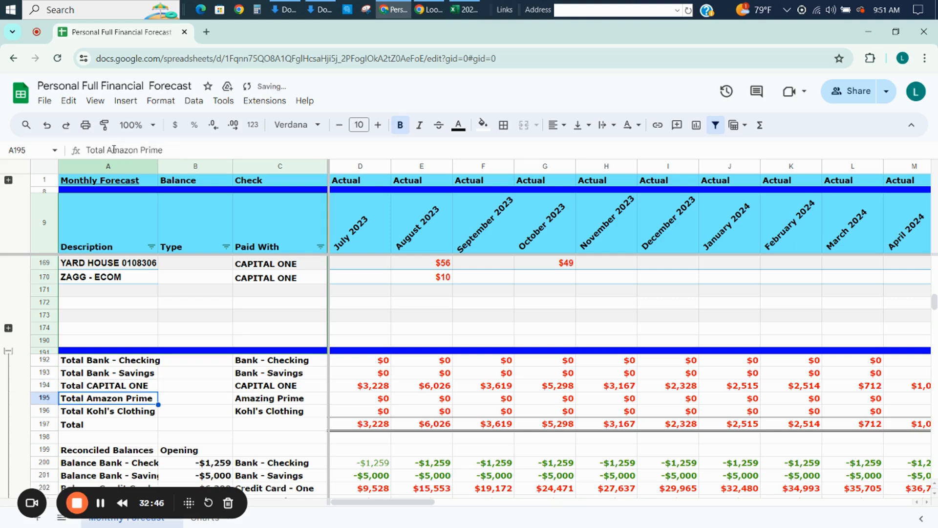
Copy the CAPITAL ONE account name from C194 to the credit card row of Reconciled Balances, C202.
{"action": "key", "text": "Up"}
{"action": "key", "text": "Right"}
{"action": "key", "text": "Right"}
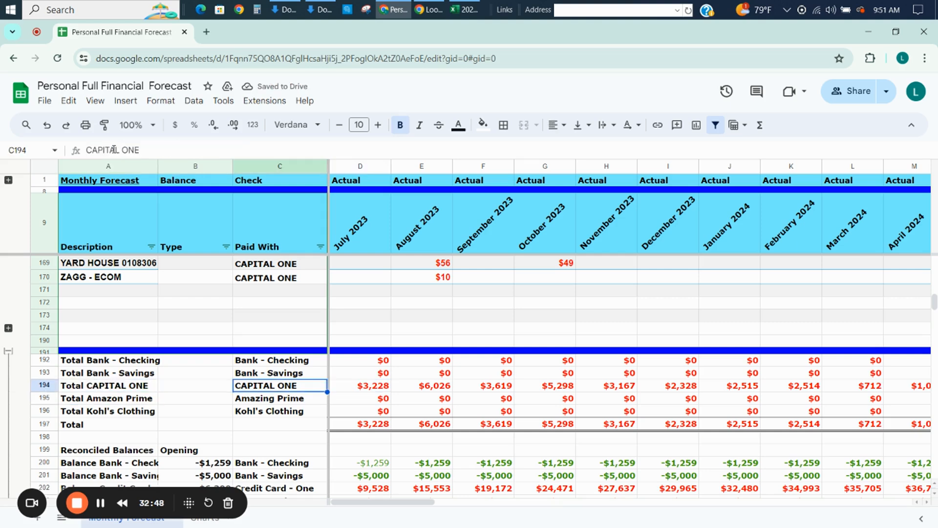
{"action": "key", "text": "Down"}
{"action": "key", "text": "Up"}
{"action": "key", "text": "ctrl+c"}
{"action": "key", "text": "Down"}
{"action": "key", "text": "Down"}
{"action": "key", "text": "Down"}
{"action": "key", "text": "Down"}
{"action": "key", "text": "Down"}
{"action": "key", "text": "Down"}
{"action": "key", "text": "Down"}
{"action": "key", "text": "Down"}
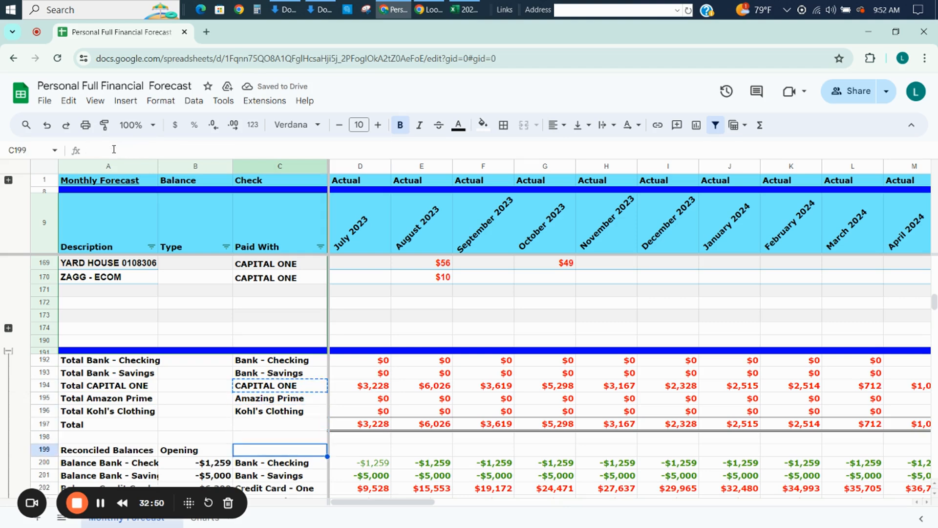
{"action": "key", "text": "ctrl+v"}
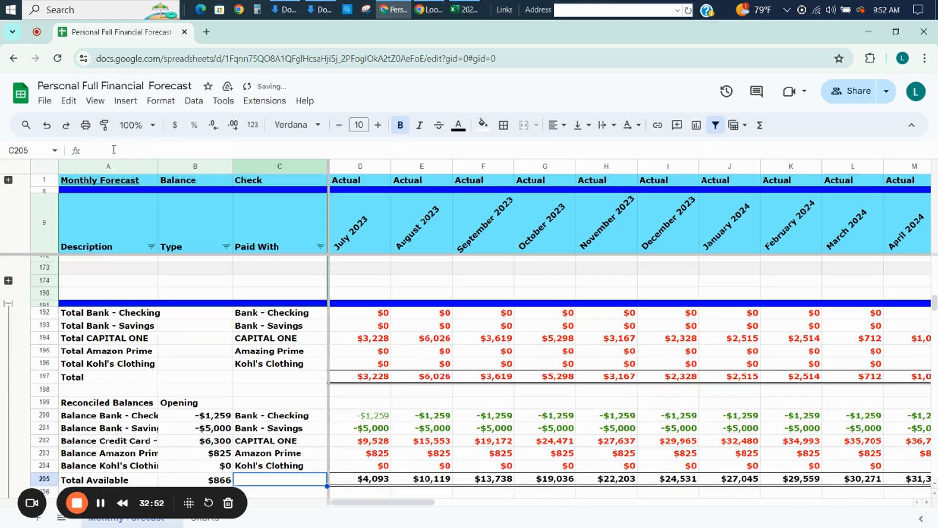
Set the opening balance of the CAPITAL ONE row in B202 to 0.
{"action": "key", "text": "Left"}
{"action": "type", "text": "0"}
{"action": "key", "text": "Return"}
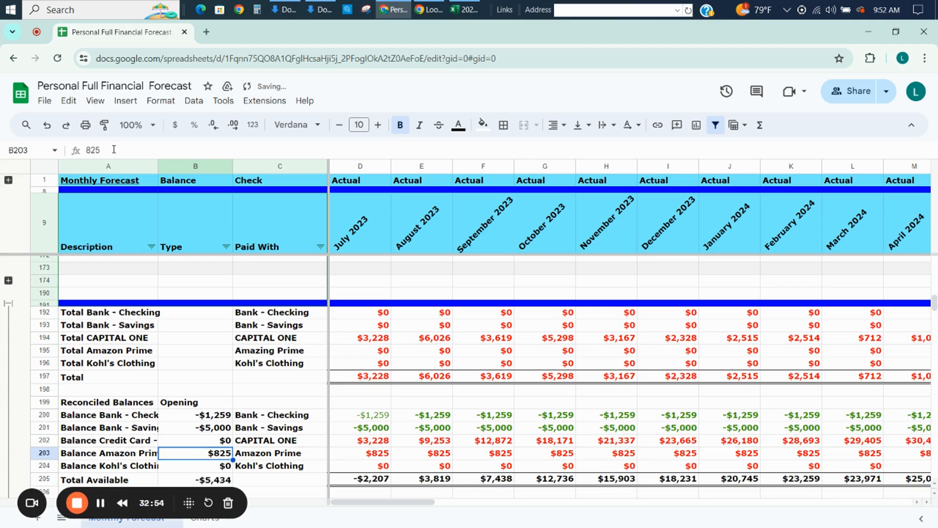
Inspect the July 2023 balance formula of the Bank - Checking row in D200.
{"action": "key", "text": "Up"}
{"action": "key", "text": "Right"}
{"action": "key", "text": "Right"}
{"action": "key", "text": "Up"}
{"action": "key", "text": "Up"}
{"action": "key", "text": "Up"}
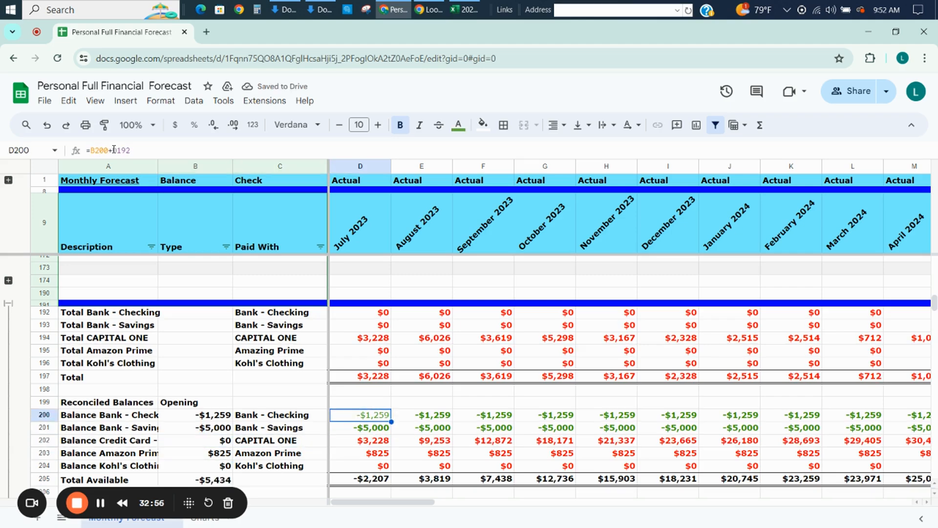
Review the vendor rows, account totals and expense summary, returning to the empty Type cell of the 7-ELEVEN row, B10.
{"action": "key", "text": "Up"}
{"action": "key", "text": "Up"}
{"action": "key", "text": "Up"}
{"action": "key", "text": "Up"}
{"action": "key", "text": "Up"}
{"action": "key", "text": "Up"}
{"action": "key", "text": "Up"}
{"action": "key", "text": "Up"}
{"action": "key", "text": "Up"}
{"action": "key", "text": "Up"}
{"action": "key", "text": "Up"}
{"action": "key", "text": "Up"}
{"action": "key", "text": "Up"}
{"action": "key", "text": "Up"}
{"action": "key", "text": "Up"}
{"action": "key", "text": "Up"}
{"action": "key", "text": "Up"}
{"action": "key", "text": "Up"}
{"action": "key", "text": "Up"}
{"action": "key", "text": "Up"}
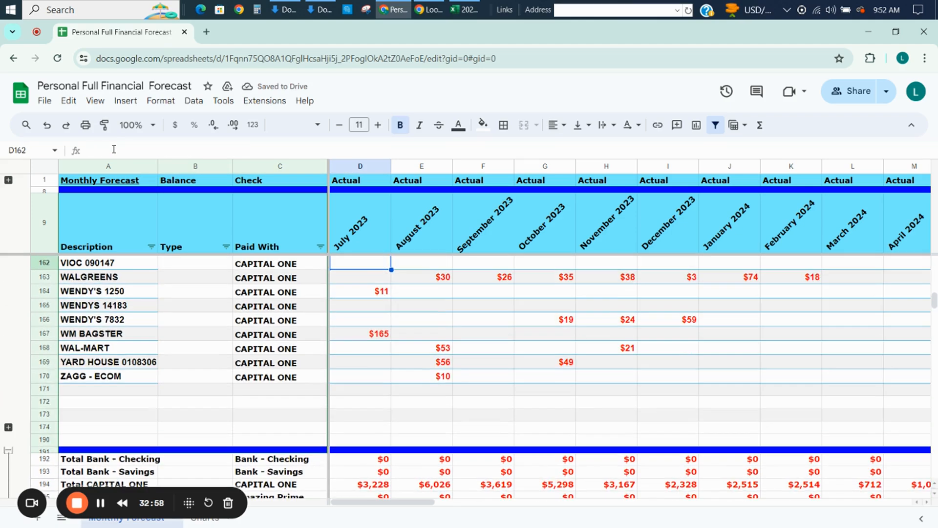
{"action": "key", "text": "Left"}
{"action": "key", "text": "Left"}
{"action": "key", "text": "Left"}
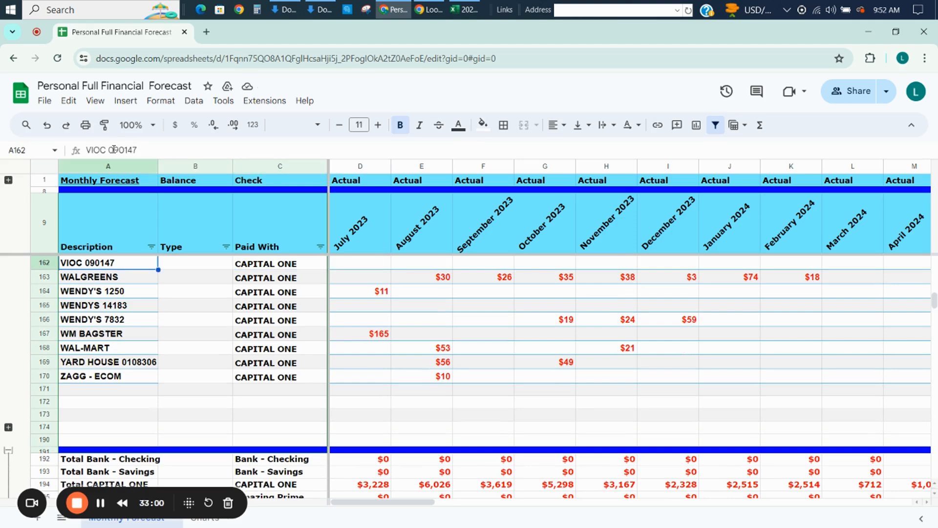
{"action": "key", "text": "Down"}
{"action": "key", "text": "Down"}
{"action": "key", "text": "Down"}
{"action": "key", "text": "Down"}
{"action": "key", "text": "Down"}
{"action": "key", "text": "Down"}
{"action": "key", "text": "Down"}
{"action": "key", "text": "Down"}
{"action": "key", "text": "Down"}
{"action": "key", "text": "Down"}
{"action": "key", "text": "Down"}
{"action": "key", "text": "Down"}
{"action": "key", "text": "Down"}
{"action": "key", "text": "Down"}
{"action": "key", "text": "Down"}
{"action": "key", "text": "Down"}
{"action": "key", "text": "Down"}
{"action": "key", "text": "Down"}
{"action": "key", "text": "Down"}
{"action": "key", "text": "Down"}
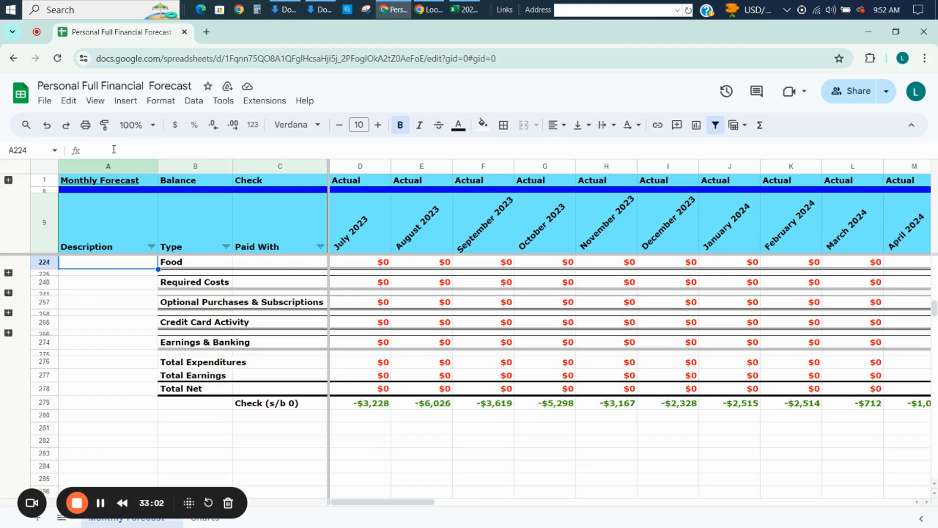
{"action": "key", "text": "Up"}
{"action": "key", "text": "Up"}
{"action": "key", "text": "Up"}
{"action": "key", "text": "Up"}
{"action": "key", "text": "Up"}
{"action": "key", "text": "Up"}
{"action": "key", "text": "Down"}
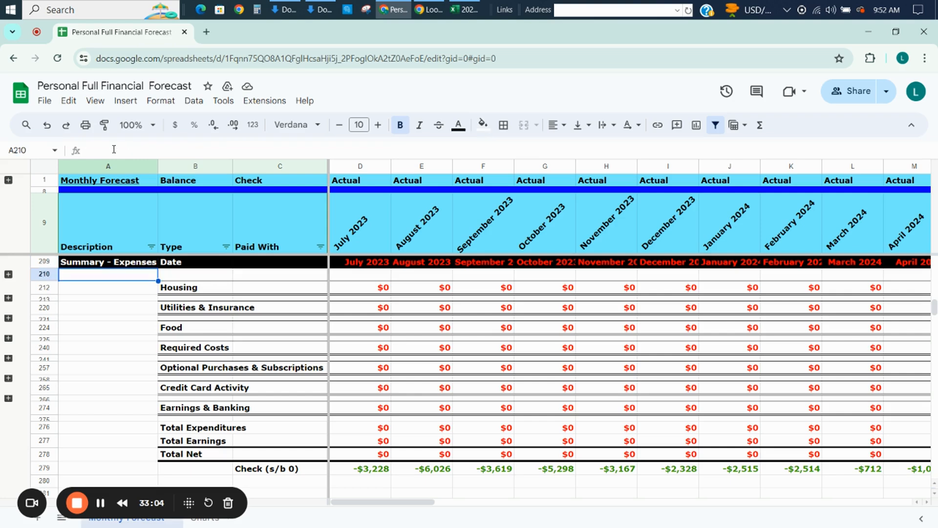
{"action": "key", "text": "Down"}
{"action": "key", "text": "Up"}
{"action": "key", "text": "Up"}
{"action": "key", "text": "Up"}
{"action": "key", "text": "Up"}
{"action": "key", "text": "Up"}
{"action": "key", "text": "Up"}
{"action": "key", "text": "Up"}
{"action": "key", "text": "Up"}
{"action": "key", "text": "Up"}
{"action": "key", "text": "Up"}
{"action": "key", "text": "Up"}
{"action": "key", "text": "Up"}
{"action": "key", "text": "Up"}
{"action": "key", "text": "Up"}
{"action": "key", "text": "Up"}
{"action": "key", "text": "Up"}
{"action": "key", "text": "Up"}
{"action": "key", "text": "Up"}
{"action": "key", "text": "Up"}
{"action": "key", "text": "Up"}
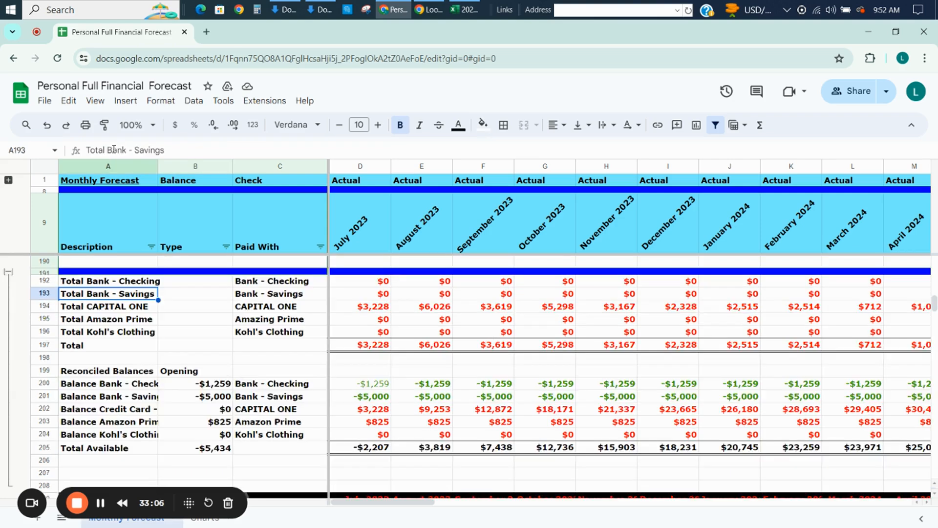
{"action": "key", "text": "Up"}
{"action": "key", "text": "Up"}
{"action": "key", "text": "Up"}
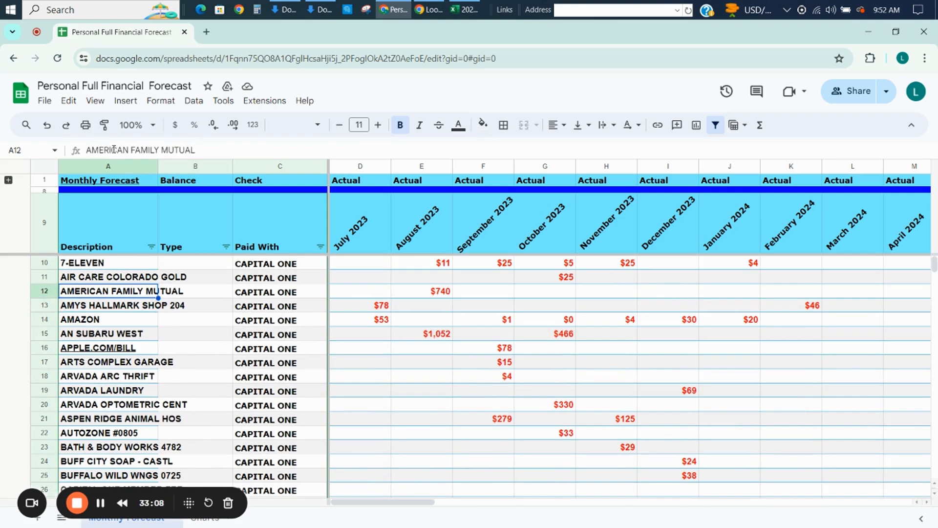
{"action": "key", "text": "Right"}
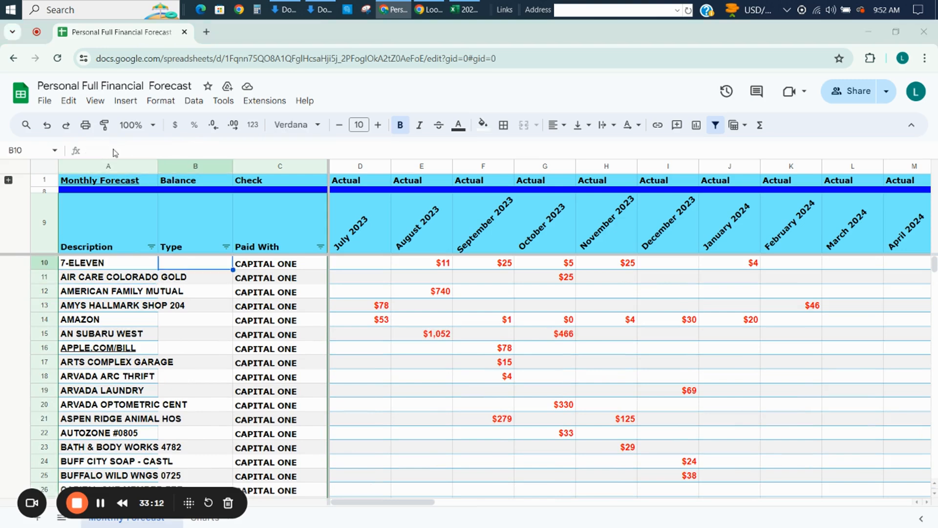
Switch to Excel and widen the category column E of the 2024-07-17_transaction_download sheet to read its transaction categories.
{"action": "key", "text": "alt+Tab"}
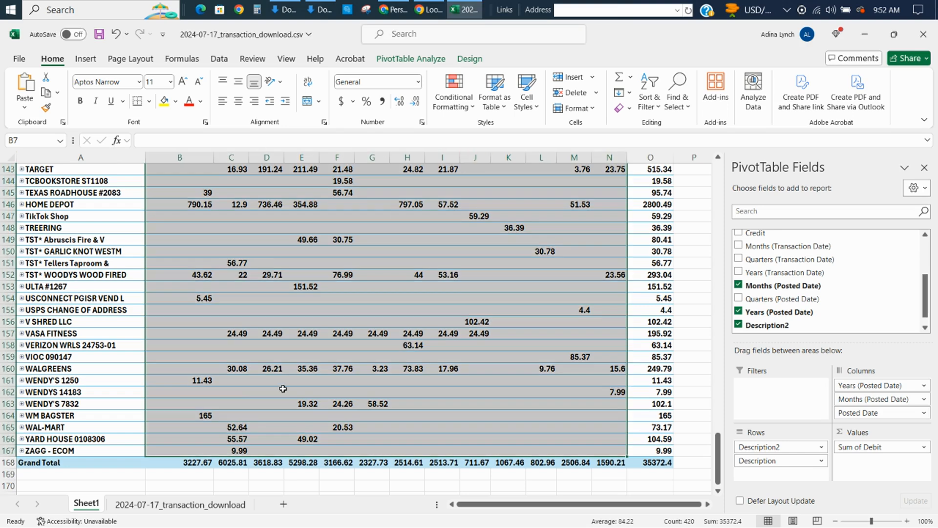
{"action": "left_click", "coordinate": [210, 504]}
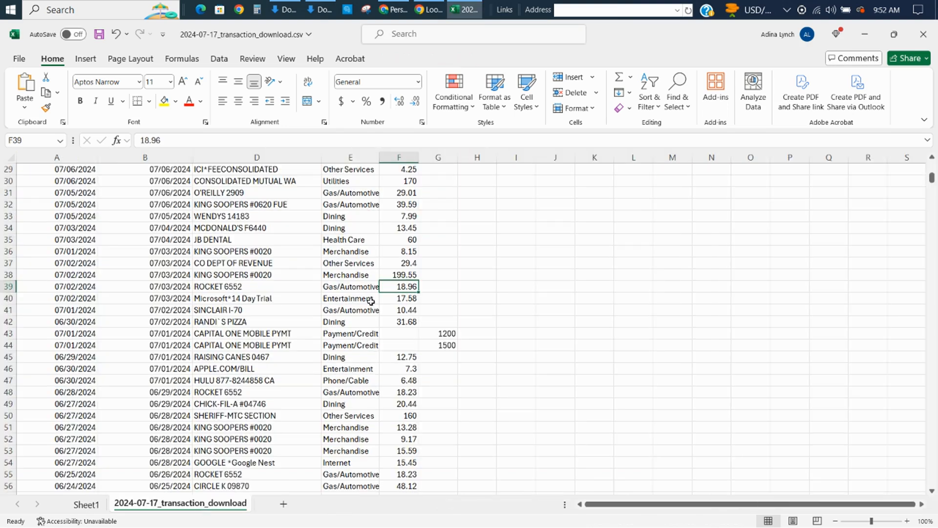
{"action": "left_click_drag", "start_coordinate": [380, 156], "coordinate": [421, 180]}
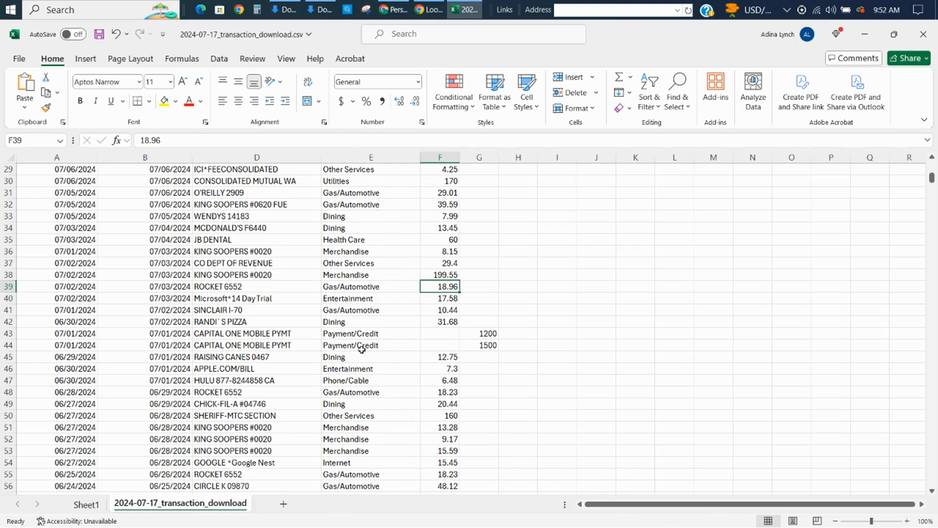
Switch back to the forecast in Google Sheets and expand the Optional Purchases & Subscriptions category rows in the expense summary.
{"action": "key", "text": "alt+Tab"}
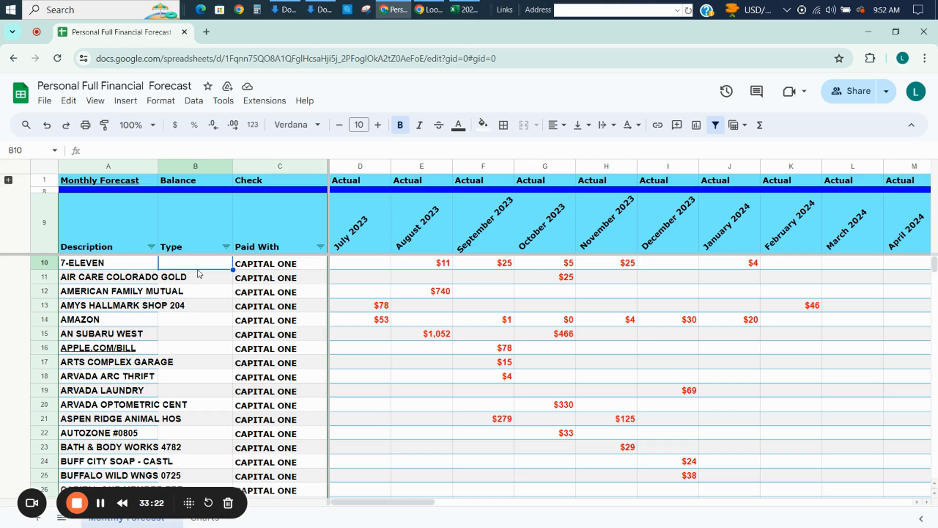
{"action": "key", "text": "Page_Down"}
{"action": "key", "text": "Page_Down"}
{"action": "key", "text": "Page_Down"}
{"action": "key", "text": "Page_Down"}
{"action": "key", "text": "Page_Down"}
{"action": "key", "text": "Page_Down"}
{"action": "key", "text": "Page_Down"}
{"action": "key", "text": "Page_Down"}
{"action": "key", "text": "Page_Down"}
{"action": "key", "text": "Page_Down"}
{"action": "key", "text": "Page_Down"}
{"action": "key", "text": "Page_Down"}
{"action": "key", "text": "Page_Down"}
{"action": "key", "text": "Page_Down"}
{"action": "key", "text": "Page_Down"}
{"action": "key", "text": "Page_Down"}
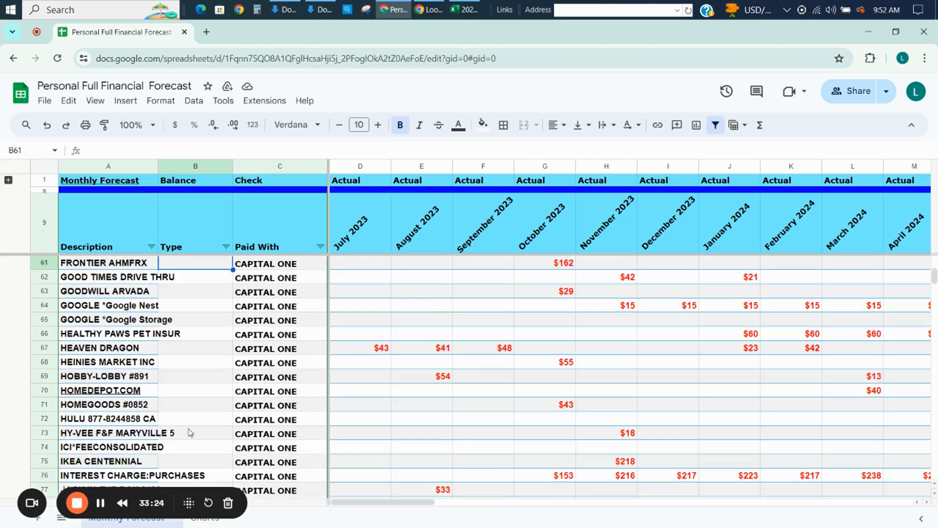
{"action": "key", "text": "Page_Up"}
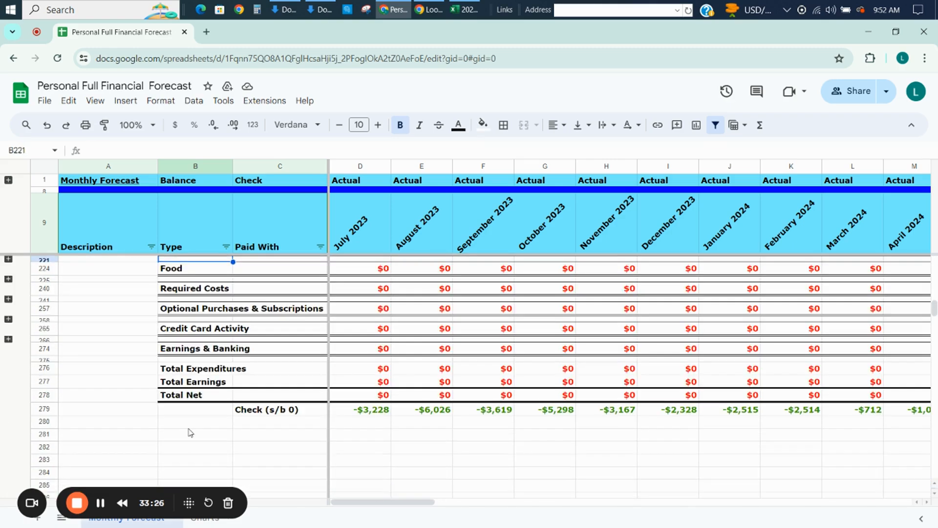
{"action": "left_click", "coordinate": [8, 298]}
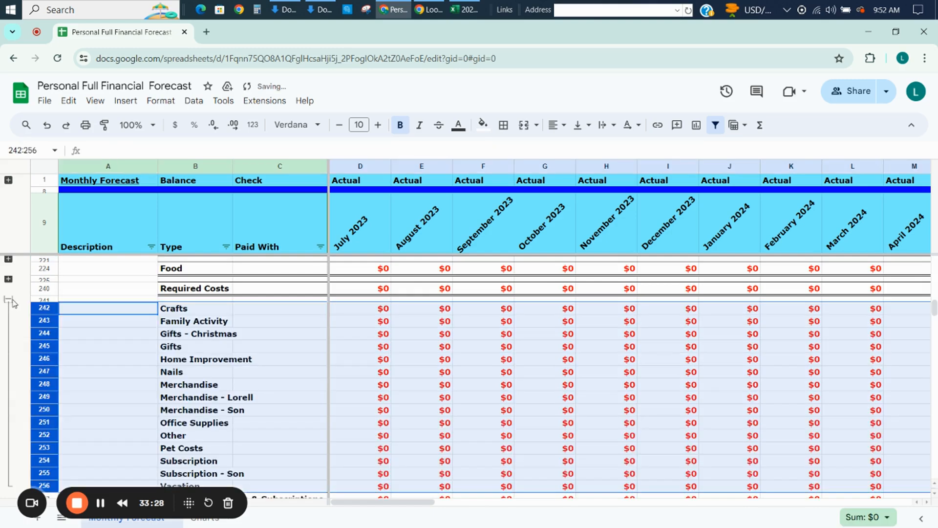
Return to the first vendor row and set the Type of 7-ELEVEN in B10 to TOGO.
{"action": "key", "text": "Page_Up"}
{"action": "key", "text": "Page_Up"}
{"action": "key", "text": "Page_Up"}
{"action": "key", "text": "Page_Up"}
{"action": "key", "text": "Page_Up"}
{"action": "key", "text": "Page_Up"}
{"action": "key", "text": "Page_Up"}
{"action": "key", "text": "Page_Up"}
{"action": "key", "text": "Page_Up"}
{"action": "key", "text": "Page_Up"}
{"action": "key", "text": "Page_Up"}
{"action": "key", "text": "Page_Up"}
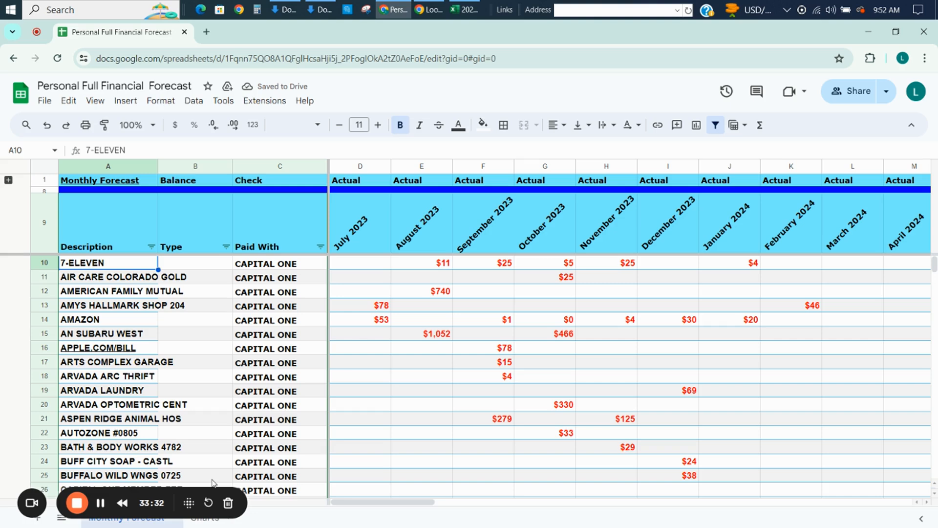
{"action": "key", "text": "Right"}
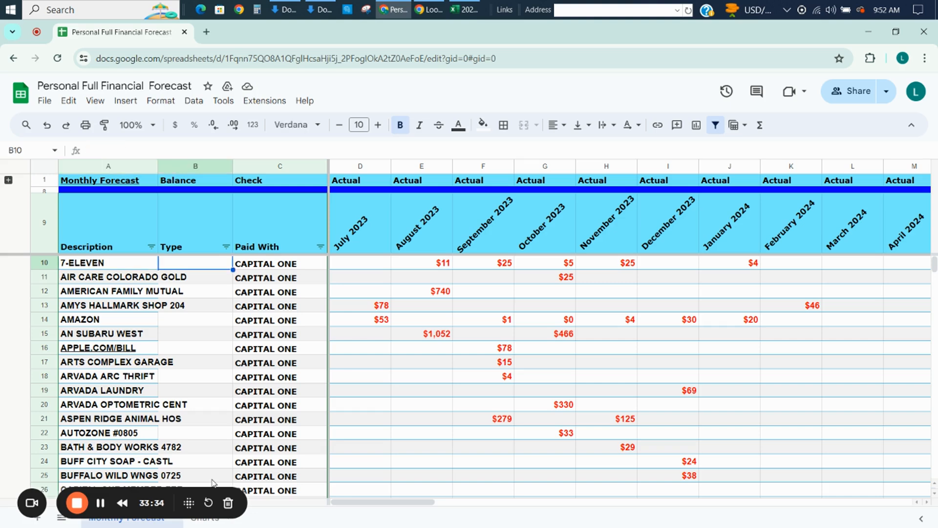
{"action": "key", "text": "Down"}
{"action": "key", "text": "Down"}
{"action": "key", "text": "Down"}
{"action": "key", "text": "Down"}
{"action": "key", "text": "Up"}
{"action": "key", "text": "Up"}
{"action": "key", "text": "Up"}
{"action": "key", "text": "Up"}
{"action": "type", "text": "TOGO"}
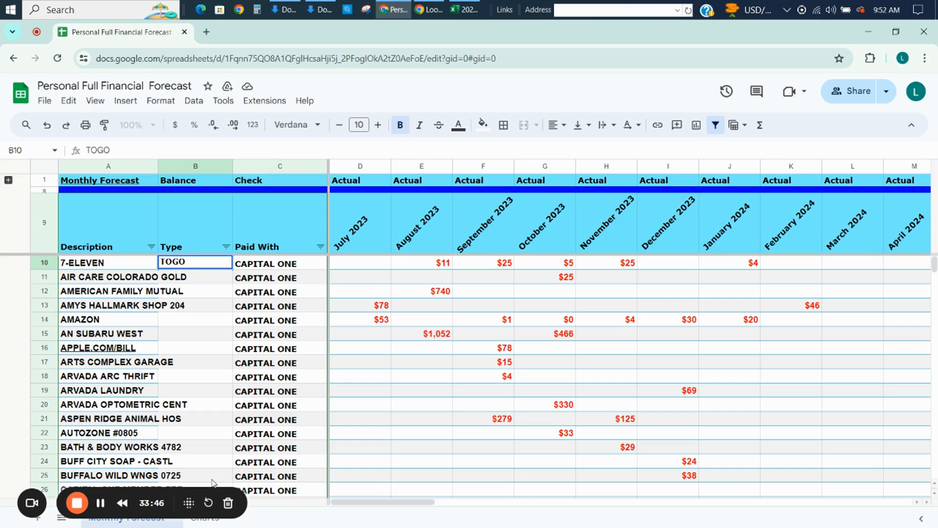
{"action": "key", "text": "Return"}
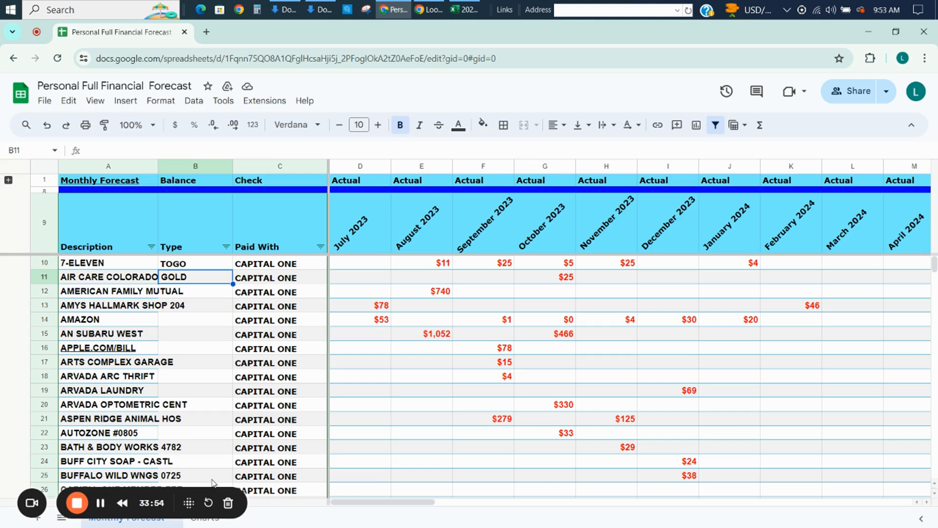
Set the Type of AIR CARE COLORADO GOLD in B11 to OTHER and of AMERICAN FAMILY MUTUAL in B12 to CAR INSURANCE.
{"action": "type", "text": "O"}
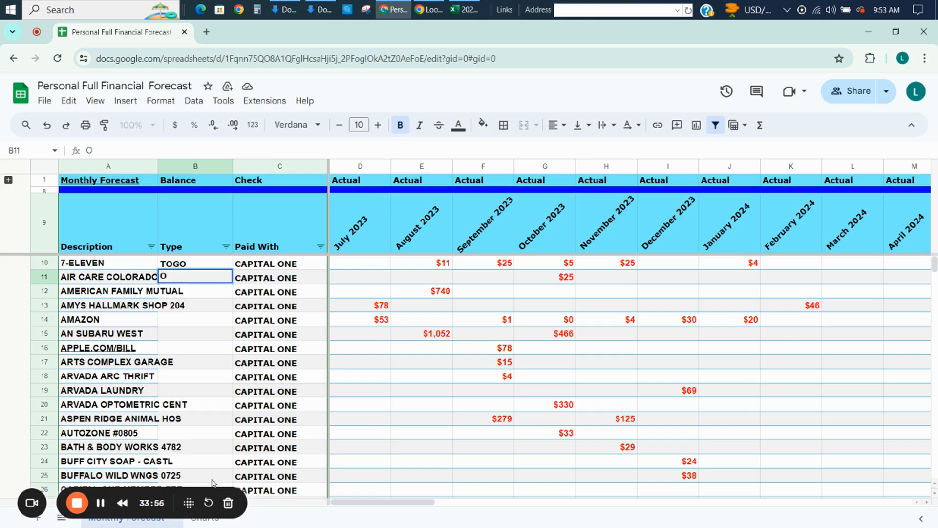
{"action": "type", "text": "THER"}
{"action": "key", "text": "Return"}
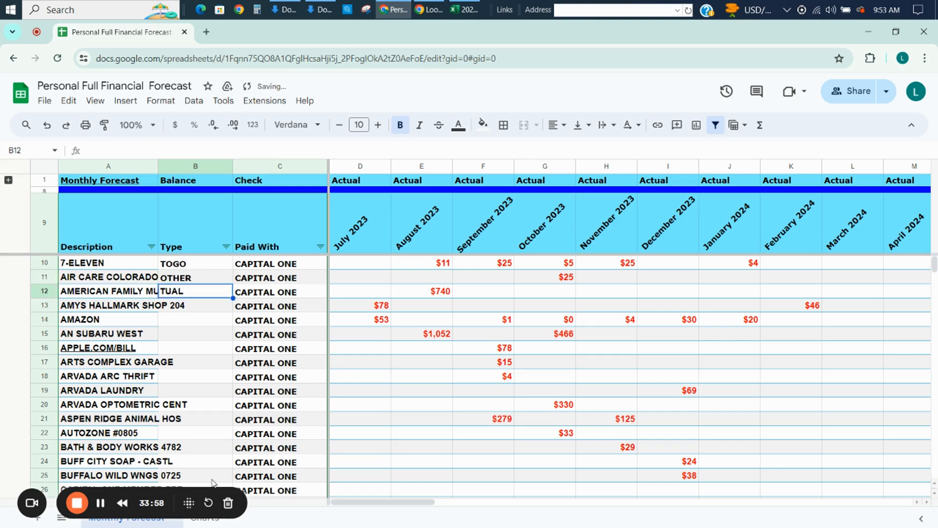
{"action": "type", "text": "CAR "}
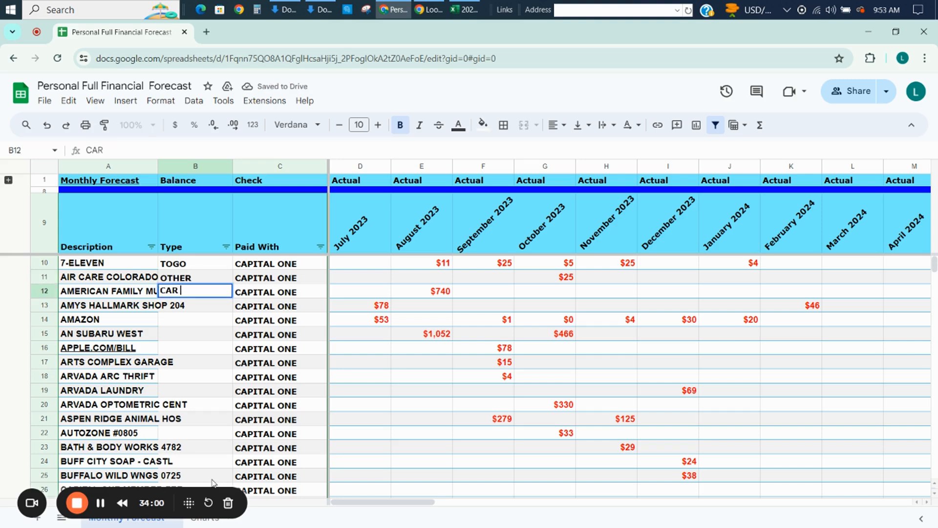
{"action": "type", "text": "INSURANCE"}
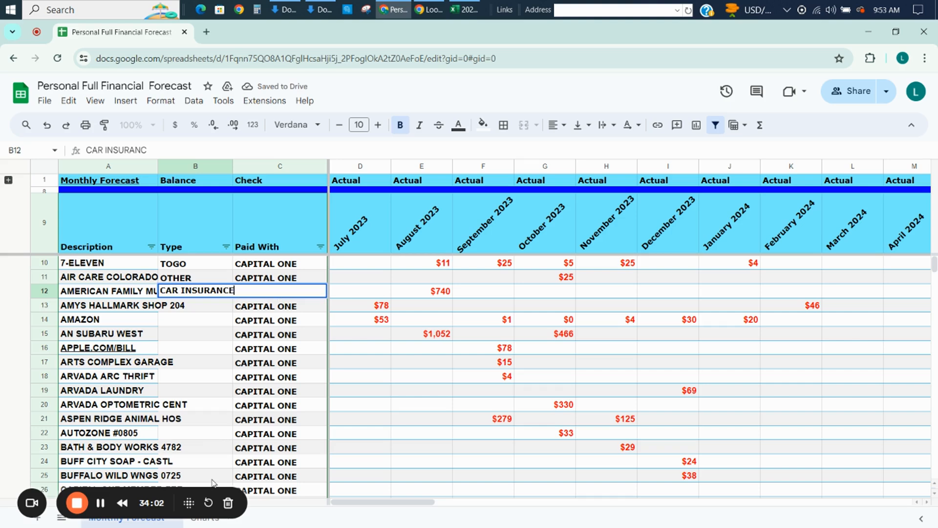
{"action": "key", "text": "Return"}
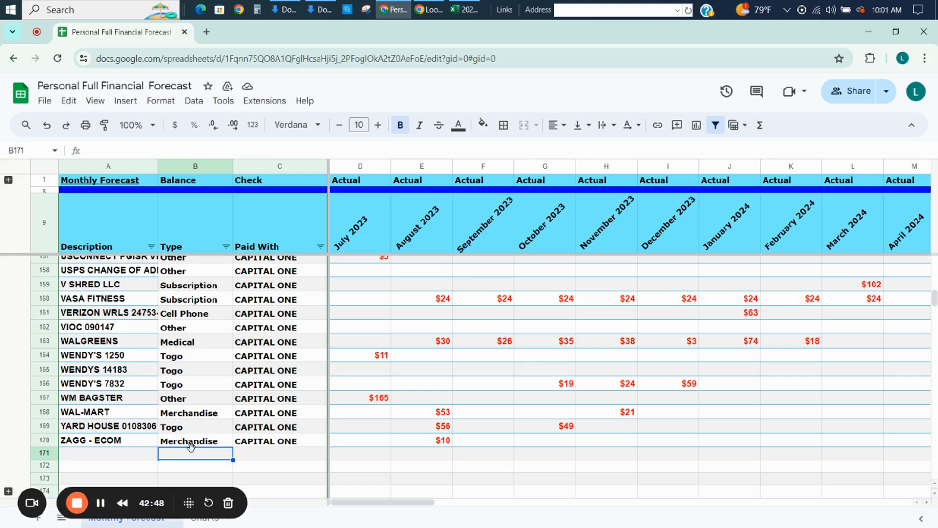
Check the types assigned to the vendor rows, moving on to the categories of the expense summary.
{"action": "key", "text": "Page_Up"}
{"action": "key", "text": "Page_Up"}
{"action": "key", "text": "Page_Up"}
{"action": "key", "text": "Page_Up"}
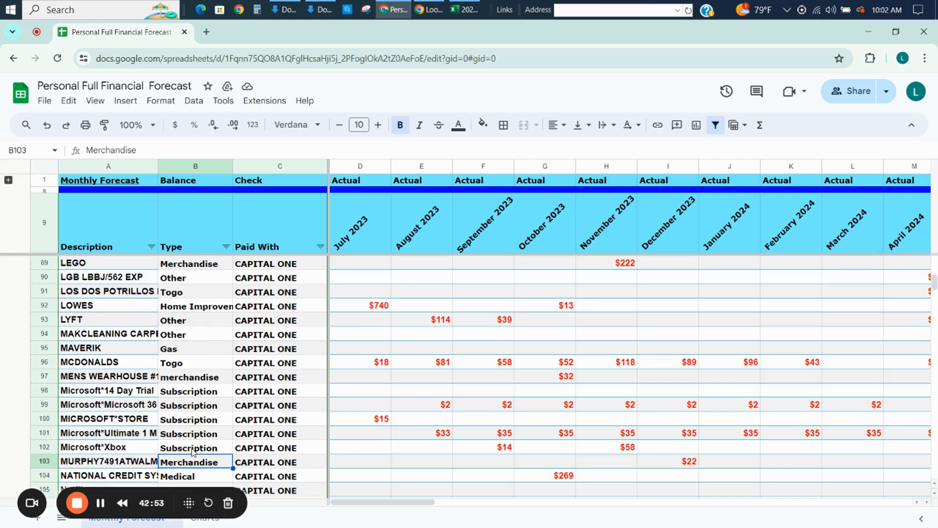
{"action": "key", "text": "Page_Down"}
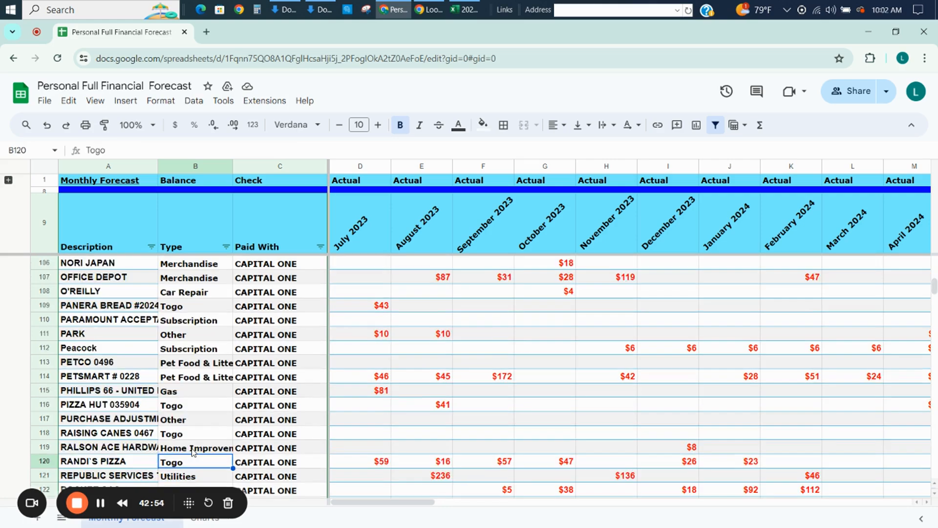
{"action": "key", "text": "Page_Down"}
{"action": "key", "text": "Page_Down"}
{"action": "key", "text": "Page_Down"}
{"action": "key", "text": "Page_Down"}
{"action": "key", "text": "Page_Down"}
{"action": "key", "text": "Page_Down"}
{"action": "key", "text": "Page_Down"}
{"action": "key", "text": "Page_Down"}
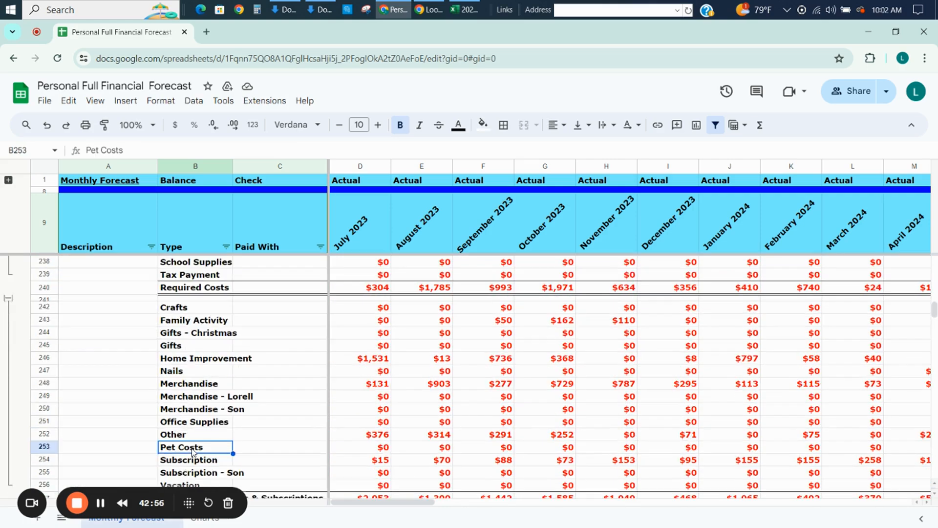
Examine the monthly amounts of the Optional Purchases & Subscriptions and Required Costs categories in the expense summary.
{"action": "key", "text": "Up"}
{"action": "key", "text": "Up"}
{"action": "key", "text": "Up"}
{"action": "key", "text": "Up"}
{"action": "key", "text": "Up"}
{"action": "key", "text": "Up"}
{"action": "key", "text": "Up"}
{"action": "key", "text": "Up"}
{"action": "key", "text": "Up"}
{"action": "key", "text": "Up"}
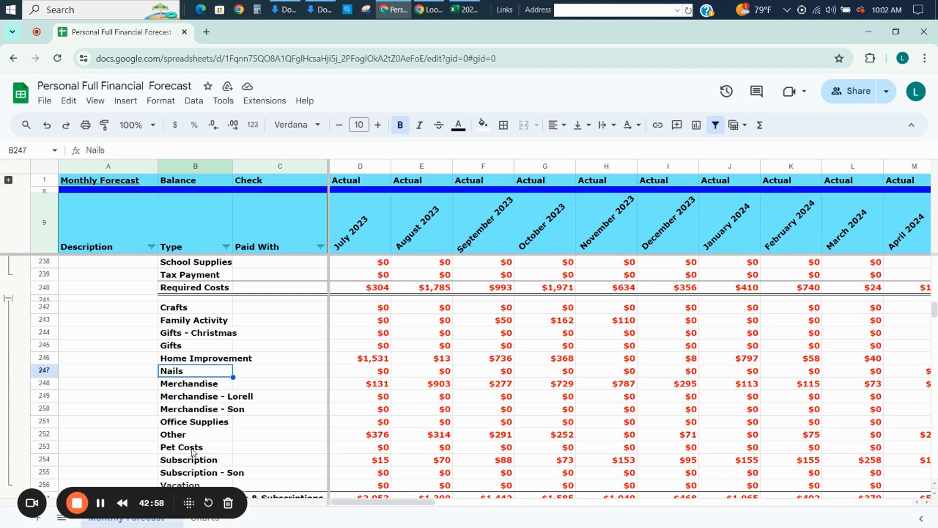
{"action": "key", "text": "Up"}
{"action": "key", "text": "Up"}
{"action": "key", "text": "Up"}
{"action": "key", "text": "Up"}
{"action": "key", "text": "Up"}
{"action": "key", "text": "Up"}
{"action": "key", "text": "Up"}
{"action": "key", "text": "Up"}
{"action": "key", "text": "Up"}
{"action": "key", "text": "Up"}
{"action": "key", "text": "Up"}
{"action": "key", "text": "Up"}
{"action": "key", "text": "Up"}
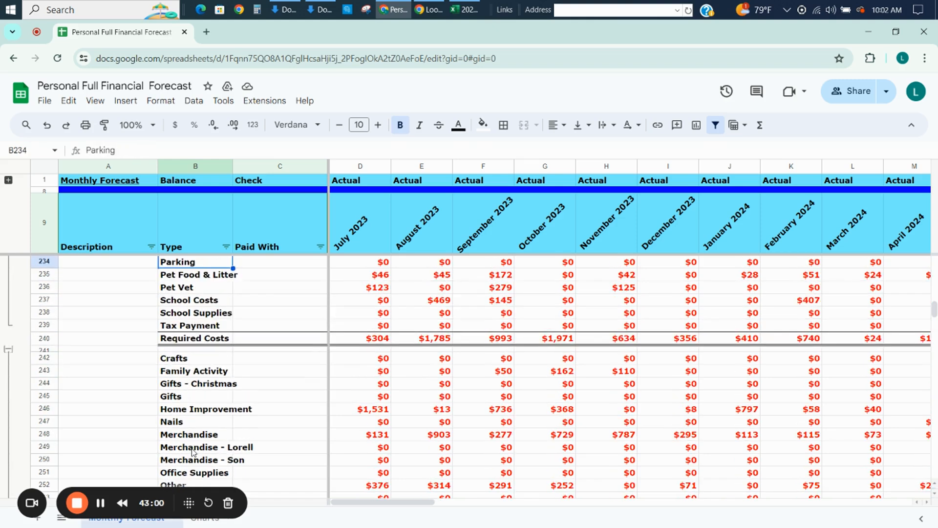
{"action": "key", "text": "Up"}
{"action": "key", "text": "Up"}
{"action": "key", "text": "Up"}
{"action": "key", "text": "Up"}
{"action": "key", "text": "Up"}
{"action": "key", "text": "Up"}
{"action": "key", "text": "Down"}
{"action": "key", "text": "Down"}
{"action": "key", "text": "Down"}
{"action": "key", "text": "Down"}
{"action": "key", "text": "Down"}
{"action": "key", "text": "Down"}
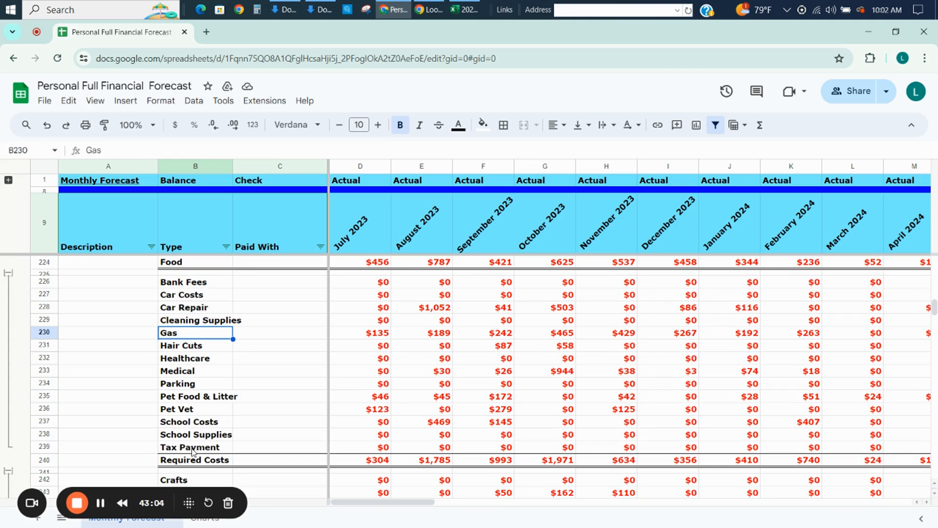
{"action": "key", "text": "Up"}
{"action": "key", "text": "Up"}
{"action": "key", "text": "Up"}
{"action": "key", "text": "Up"}
{"action": "key", "text": "Up"}
{"action": "key", "text": "Up"}
{"action": "key", "text": "Up"}
{"action": "key", "text": "Up"}
{"action": "key", "text": "Up"}
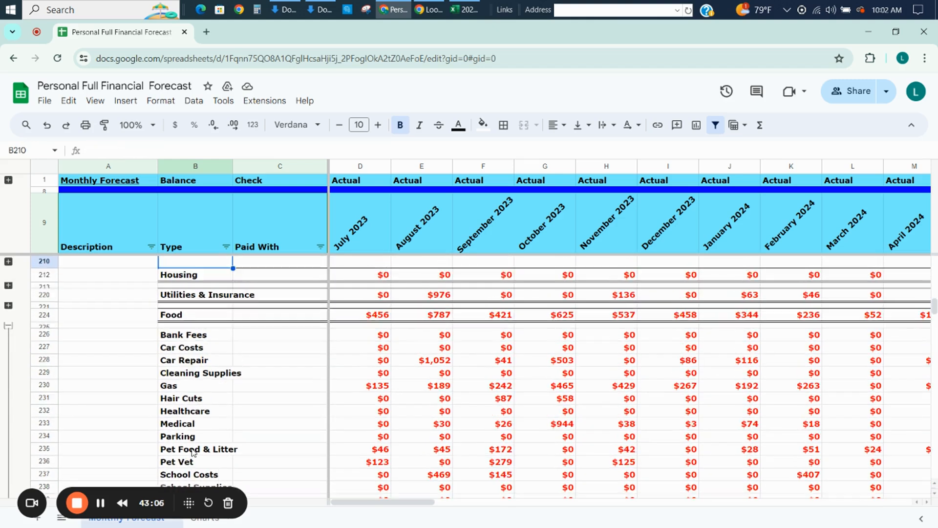
Expand the Food and Utilities & Insurance category rows and rename the Cable Extra category in B214 as Cable.
{"action": "left_click", "coordinate": [8, 305]}
{"action": "left_click", "coordinate": [9, 286]}
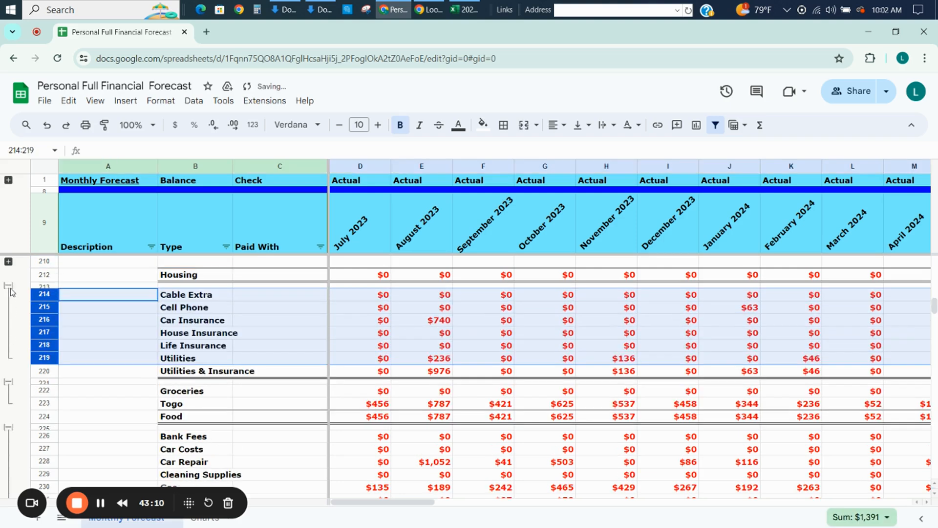
{"action": "left_click", "coordinate": [238, 298]}
{"action": "left_click", "coordinate": [171, 299]}
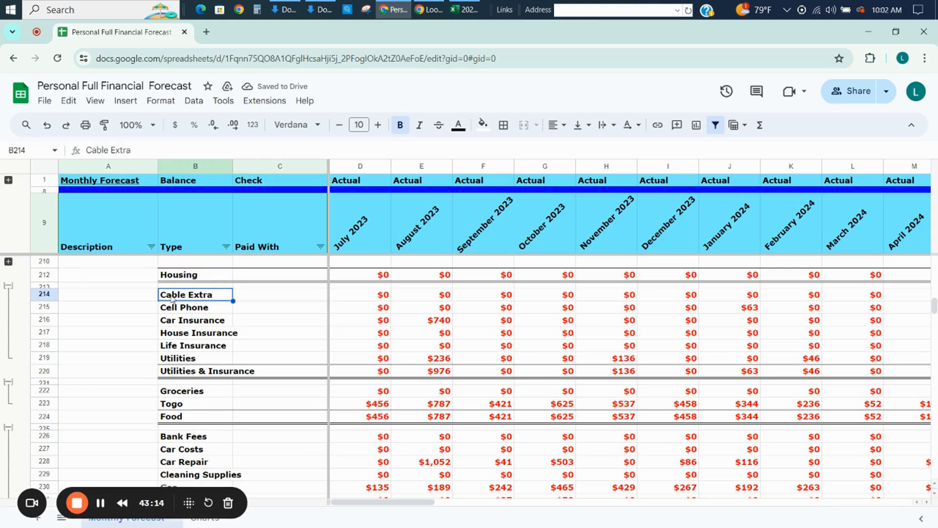
{"action": "type", "text": "Cable"}
{"action": "key", "text": "Return"}
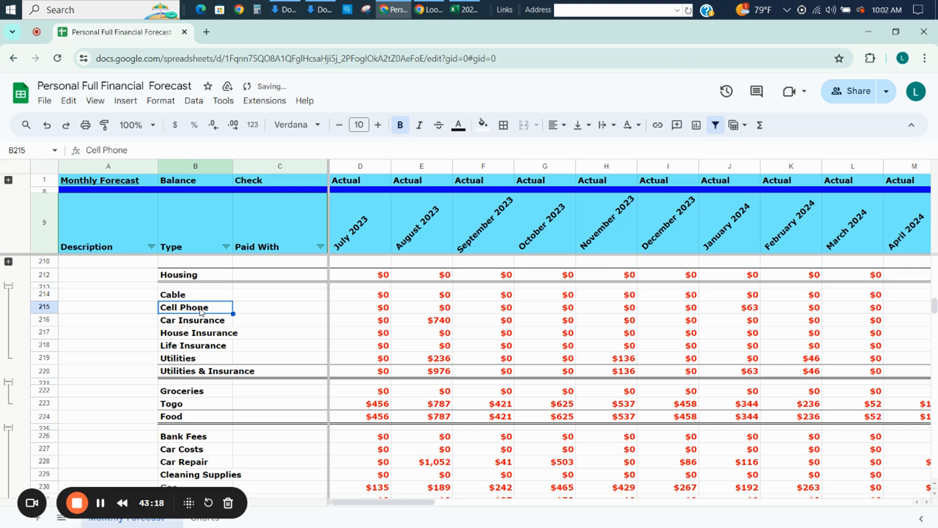
Inspect the January 2024 Cell Phone formula in J215 and look over the neighbouring Utilities & Insurance categories.
{"action": "left_click", "coordinate": [731, 313]}
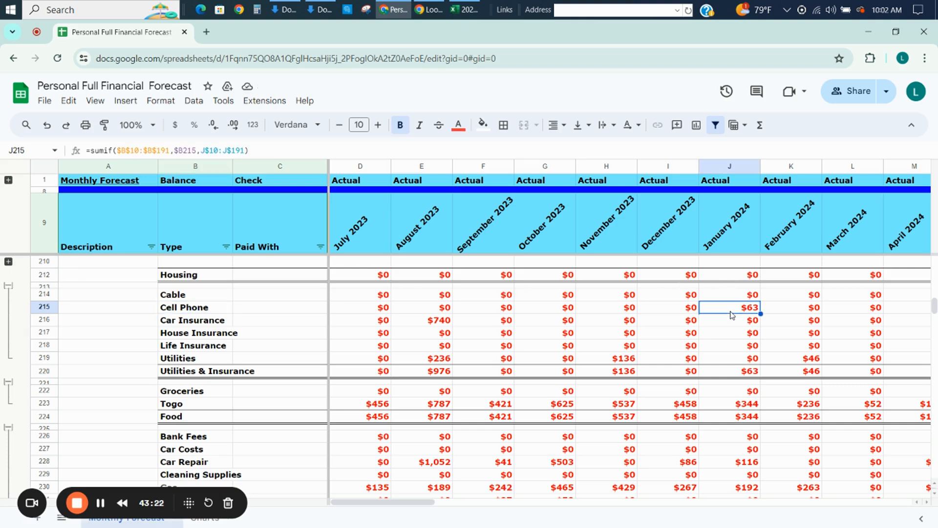
{"action": "key", "text": "Down"}
{"action": "key", "text": "Left"}
{"action": "key", "text": "Left"}
{"action": "key", "text": "Left"}
{"action": "key", "text": "Left"}
{"action": "key", "text": "Left"}
{"action": "key", "text": "Down"}
Clear the House Insurance and Life Insurance category names from B217 and B218 in the expense summary.
{"action": "key", "text": "Left"}
{"action": "key", "text": "Left"}
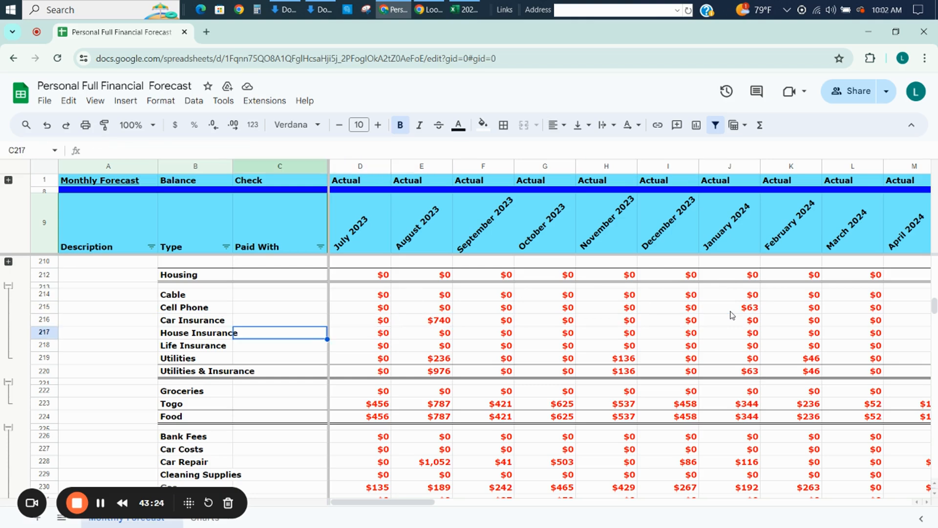
{"action": "key", "text": "Left"}
{"action": "key", "text": "Down"}
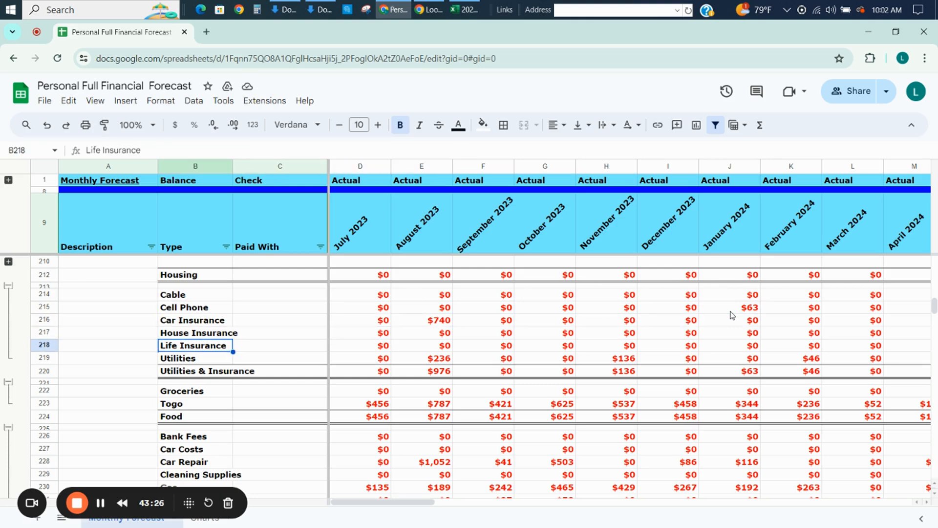
{"action": "key", "text": "Down"}
{"action": "key", "text": "Up"}
{"action": "key", "text": "Up"}
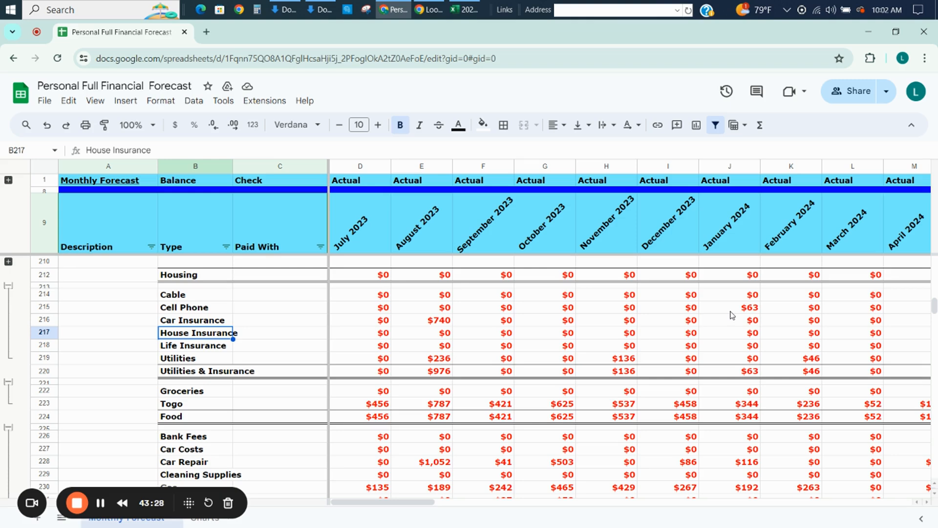
{"action": "key", "text": "Delete"}
{"action": "key", "text": "Down"}
{"action": "key", "text": "Delete"}
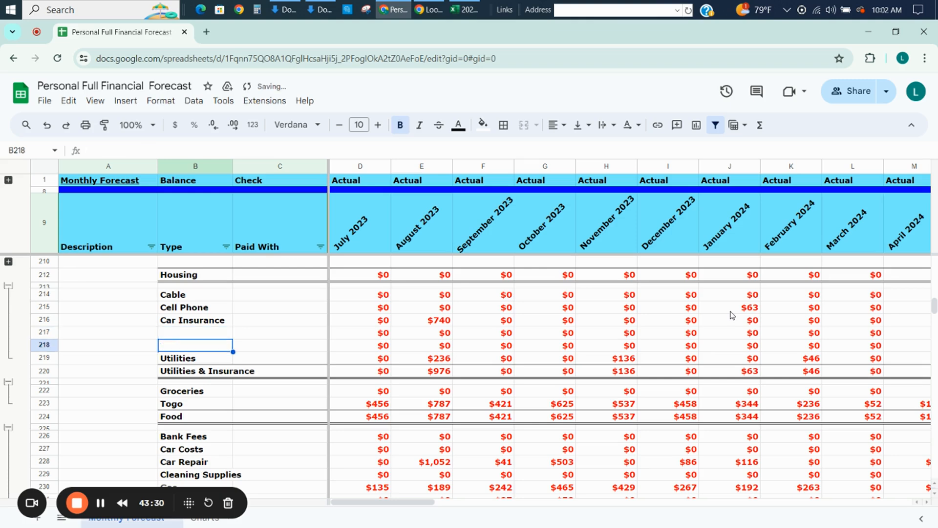
Rename the Groceries category in B222 as Food to match the type used in the vendor rows.
{"action": "key", "text": "Down"}
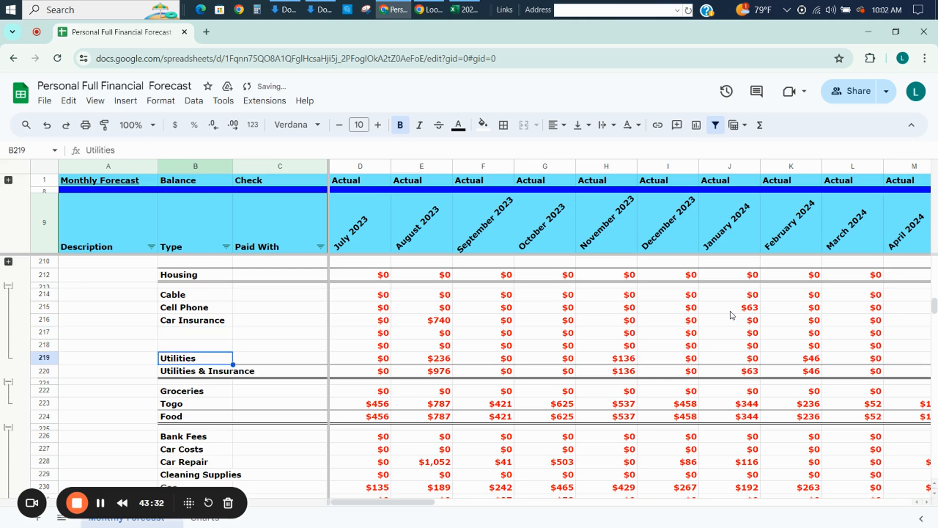
{"action": "key", "text": "Up"}
{"action": "key", "text": "Up"}
{"action": "key", "text": "Down"}
{"action": "key", "text": "Down"}
{"action": "key", "text": "Down"}
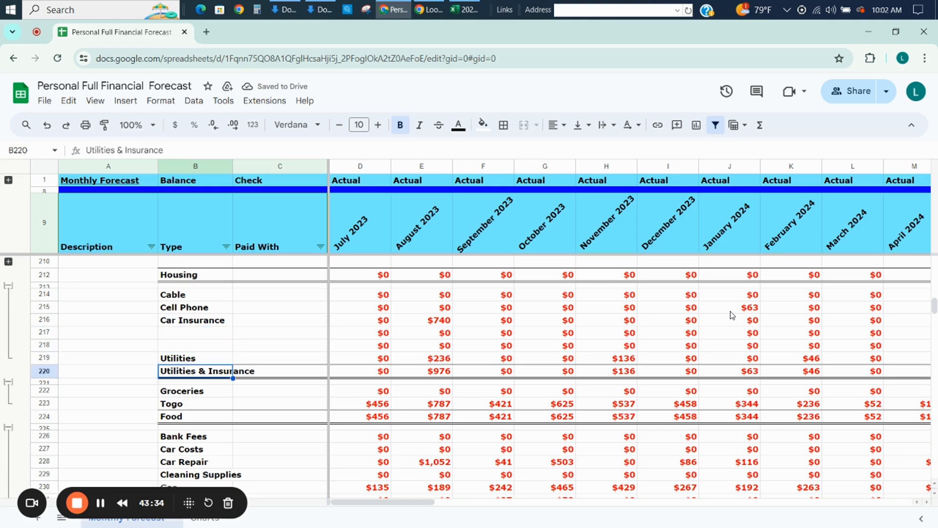
{"action": "key", "text": "Up"}
{"action": "key", "text": "Up"}
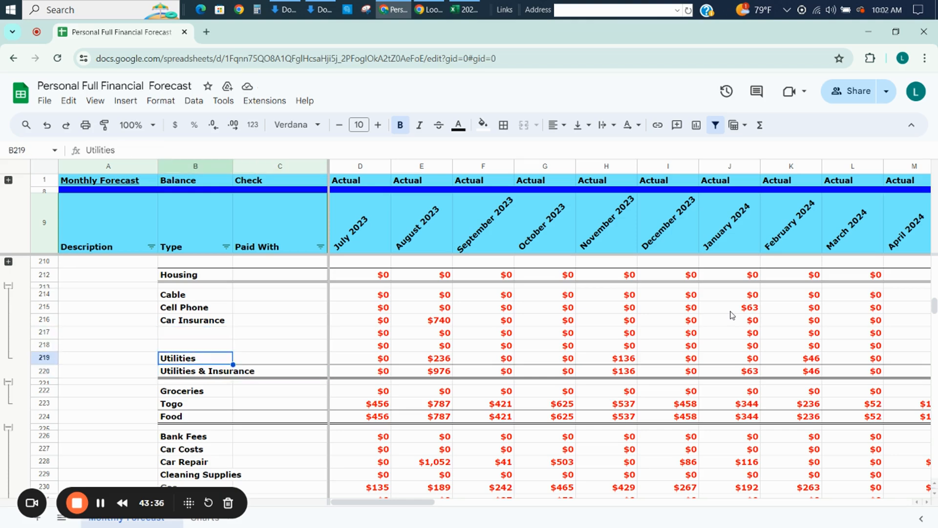
{"action": "key", "text": "Down"}
{"action": "key", "text": "Down"}
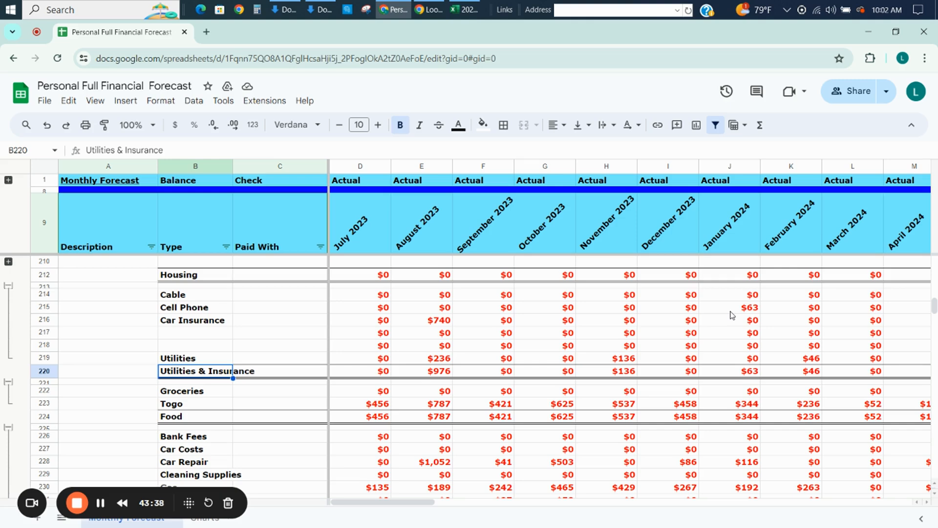
{"action": "key", "text": "Down"}
{"action": "key", "text": "Down"}
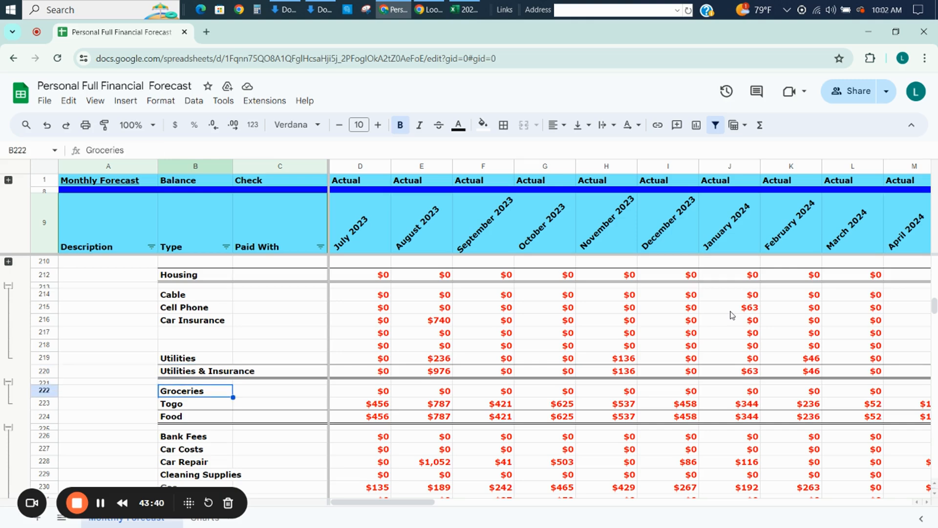
{"action": "type", "text": "Food"}
{"action": "key", "text": "Return"}
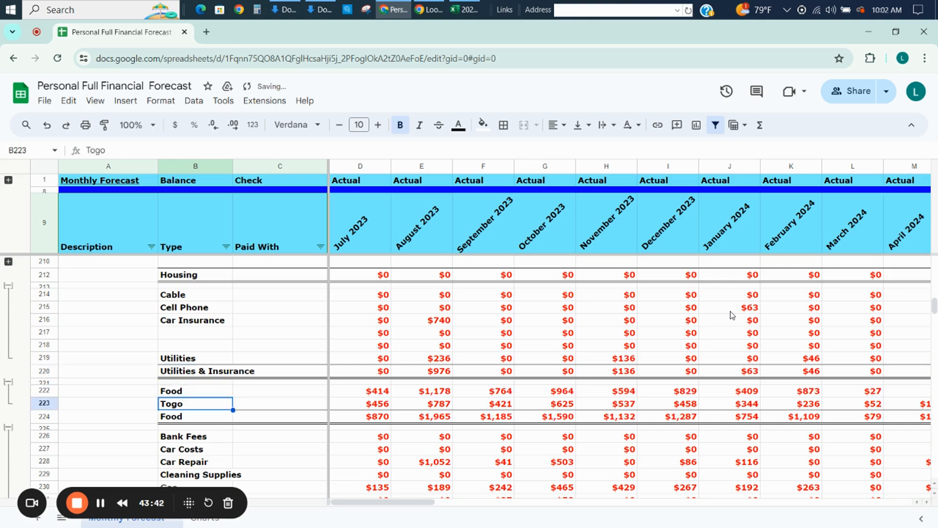
Review the Required Costs and Optional Purchases & Subscriptions categories, continuing to the totals below the expense summary.
{"action": "key", "text": "Down"}
{"action": "key", "text": "Down"}
{"action": "key", "text": "Down"}
{"action": "key", "text": "Down"}
{"action": "key", "text": "Down"}
{"action": "key", "text": "Down"}
{"action": "key", "text": "Down"}
{"action": "key", "text": "Down"}
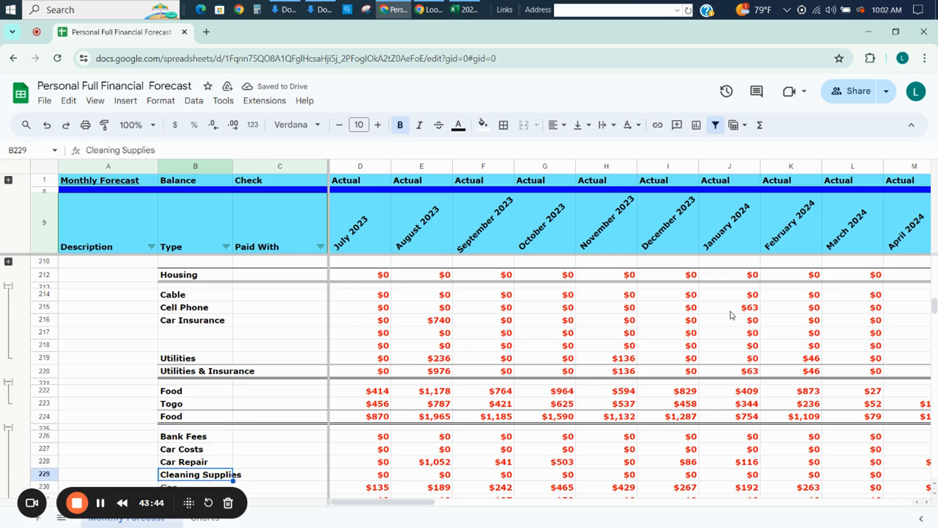
{"action": "key", "text": "Down"}
{"action": "key", "text": "Down"}
{"action": "key", "text": "Down"}
{"action": "key", "text": "Down"}
{"action": "key", "text": "Down"}
{"action": "key", "text": "Down"}
{"action": "key", "text": "Down"}
{"action": "key", "text": "Down"}
{"action": "key", "text": "Down"}
{"action": "key", "text": "Down"}
{"action": "key", "text": "Down"}
{"action": "key", "text": "Down"}
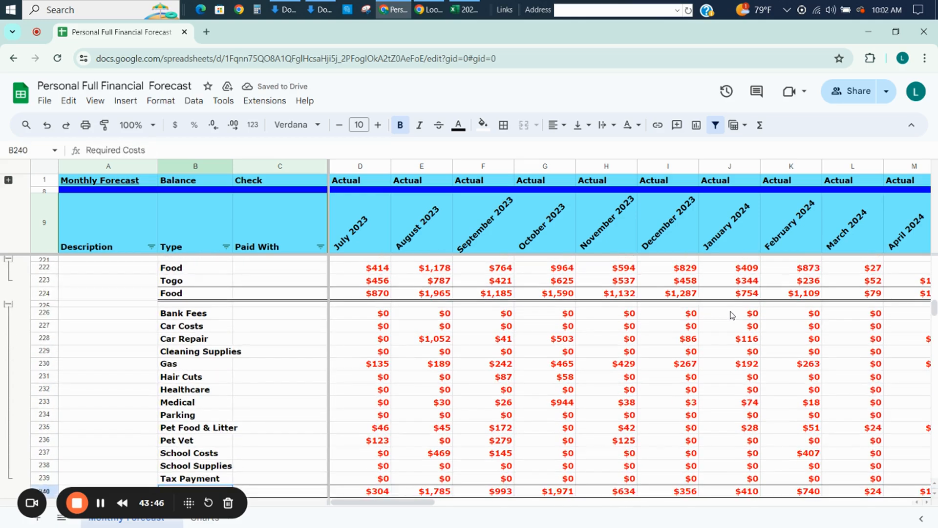
{"action": "key", "text": "Down"}
{"action": "key", "text": "Down"}
{"action": "key", "text": "Down"}
{"action": "key", "text": "Down"}
{"action": "key", "text": "Down"}
{"action": "key", "text": "Down"}
{"action": "key", "text": "Down"}
{"action": "key", "text": "Down"}
{"action": "key", "text": "Down"}
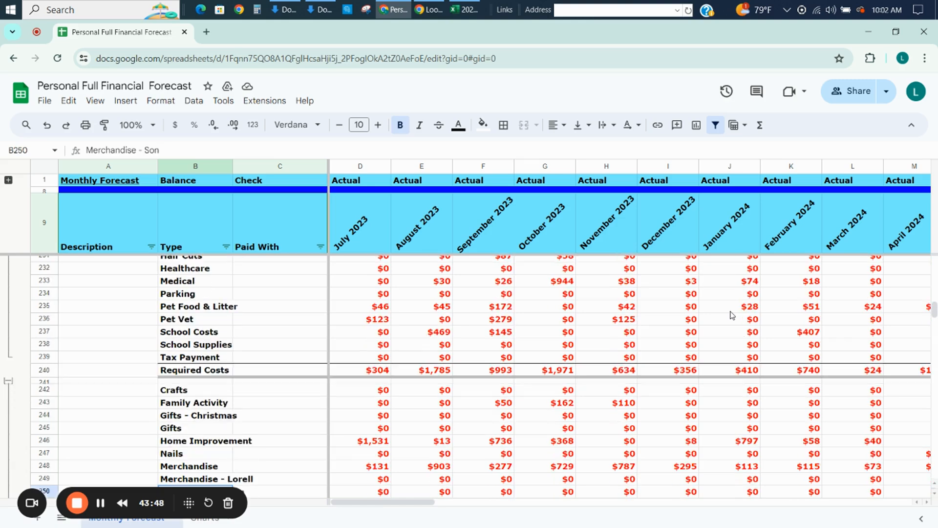
{"action": "key", "text": "Down"}
{"action": "key", "text": "Down"}
{"action": "key", "text": "Down"}
{"action": "key", "text": "Down"}
{"action": "key", "text": "Down"}
{"action": "key", "text": "Down"}
{"action": "key", "text": "Down"}
{"action": "key", "text": "Down"}
{"action": "key", "text": "Down"}
{"action": "key", "text": "Down"}
{"action": "key", "text": "Down"}
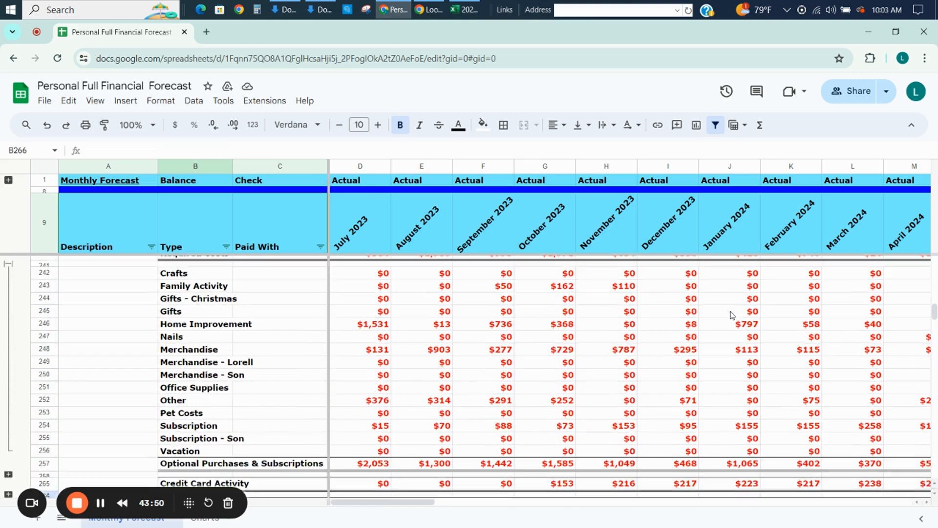
{"action": "key", "text": "Down"}
{"action": "key", "text": "Down"}
{"action": "key", "text": "Down"}
{"action": "key", "text": "Down"}
{"action": "key", "text": "Down"}
{"action": "key", "text": "Down"}
{"action": "key", "text": "Up"}
{"action": "key", "text": "Up"}
{"action": "key", "text": "Up"}
{"action": "key", "text": "Up"}
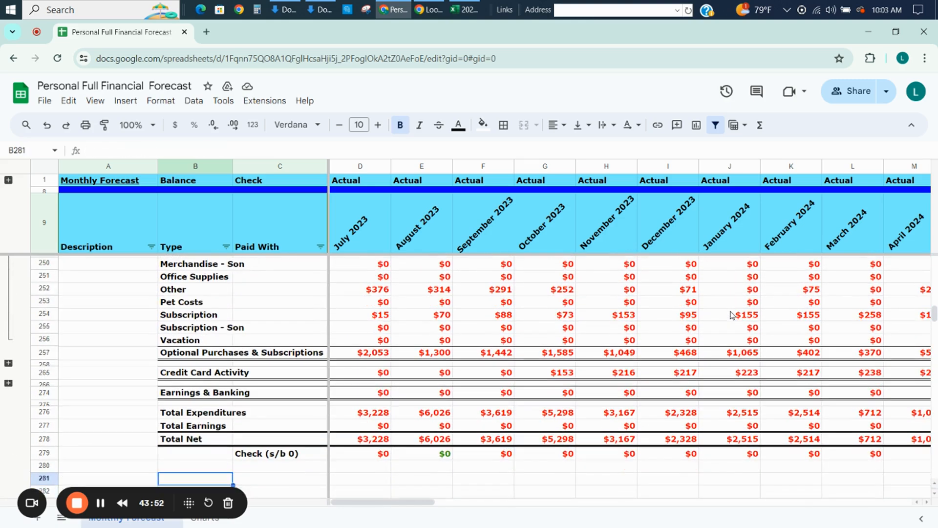
Inspect the monthly values and formulas of the Check (s/b 0) row in row 279.
{"action": "key", "text": "Down"}
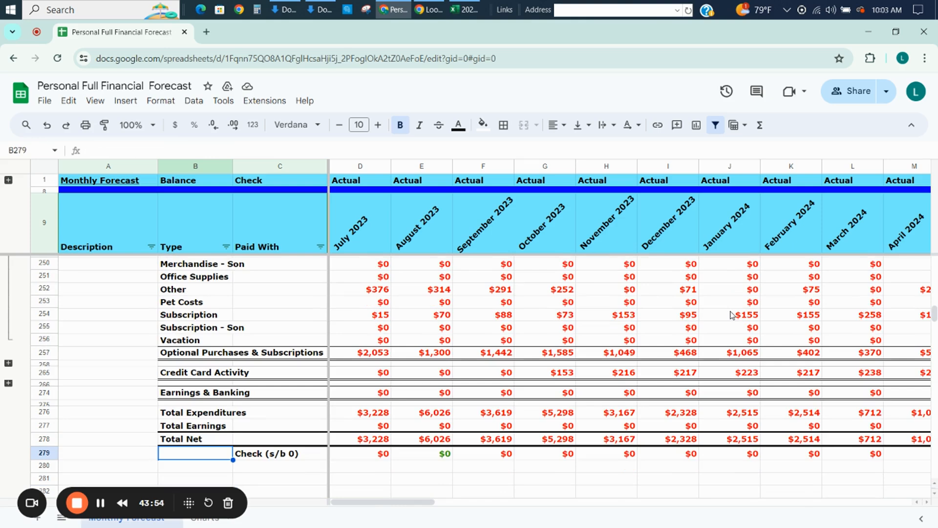
{"action": "key", "text": "Right"}
{"action": "key", "text": "Right"}
{"action": "key", "text": "Right"}
{"action": "key", "text": "Right"}
{"action": "key", "text": "Right"}
{"action": "key", "text": "Right"}
{"action": "key", "text": "Right"}
{"action": "key", "text": "Right"}
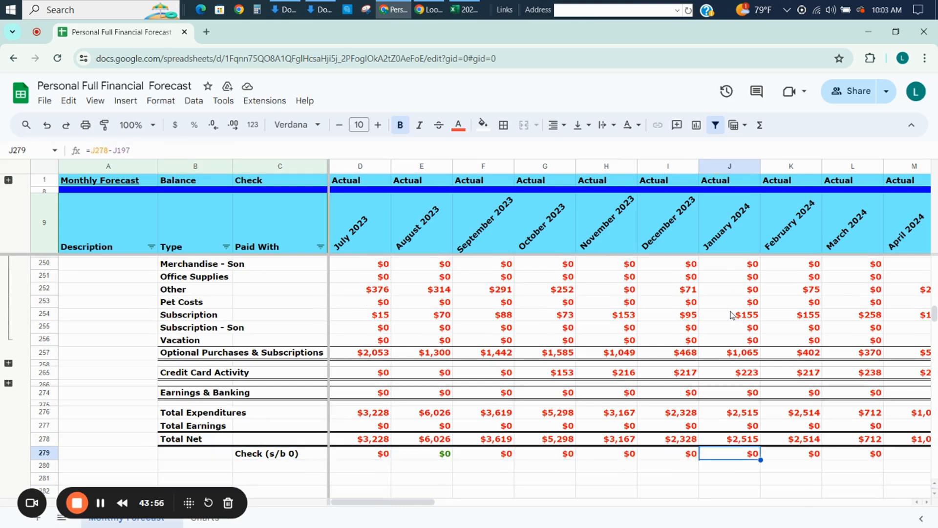
{"action": "key", "text": "Left"}
{"action": "key", "text": "Left"}
{"action": "key", "text": "Left"}
{"action": "key", "text": "Left"}
{"action": "key", "text": "Left"}
{"action": "key", "text": "Left"}
{"action": "key", "text": "Left"}
{"action": "key", "text": "Left"}
{"action": "key", "text": "Left"}
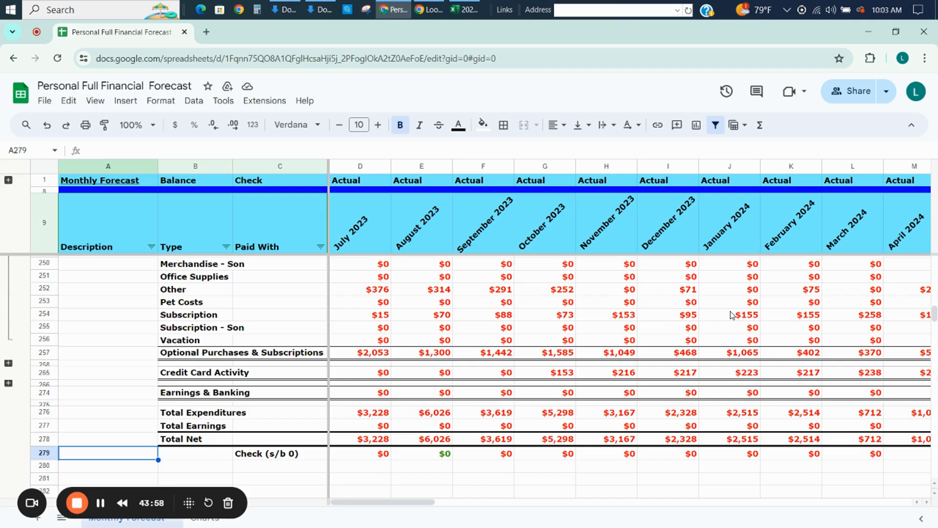
Re-enter Merchandise as the type of the GOODWILL ARVADA vendor in B63.
{"action": "key", "text": "Page_Up"}
{"action": "key", "text": "Page_Up"}
{"action": "key", "text": "Page_Up"}
{"action": "key", "text": "Page_Up"}
{"action": "key", "text": "Page_Up"}
{"action": "key", "text": "Page_Up"}
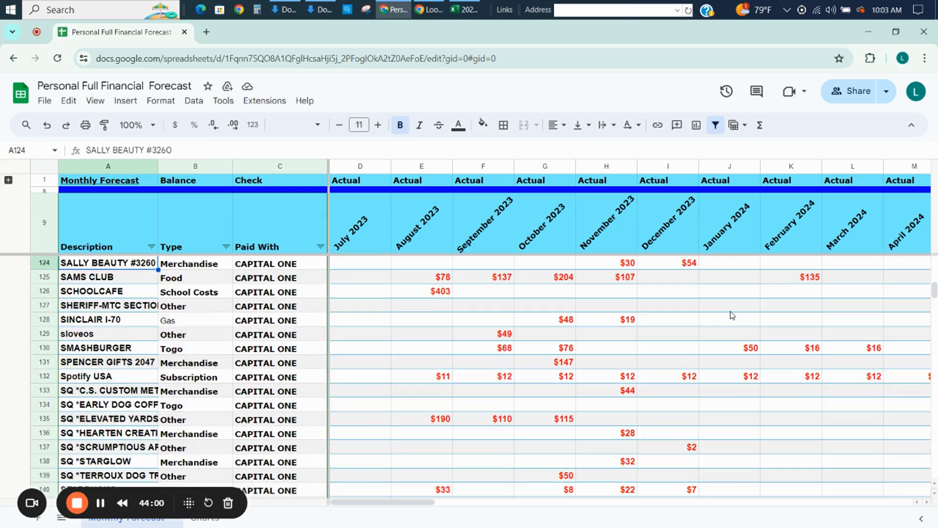
{"action": "key", "text": "Page_Up"}
{"action": "key", "text": "Page_Up"}
{"action": "key", "text": "Page_Up"}
{"action": "key", "text": "Page_Up"}
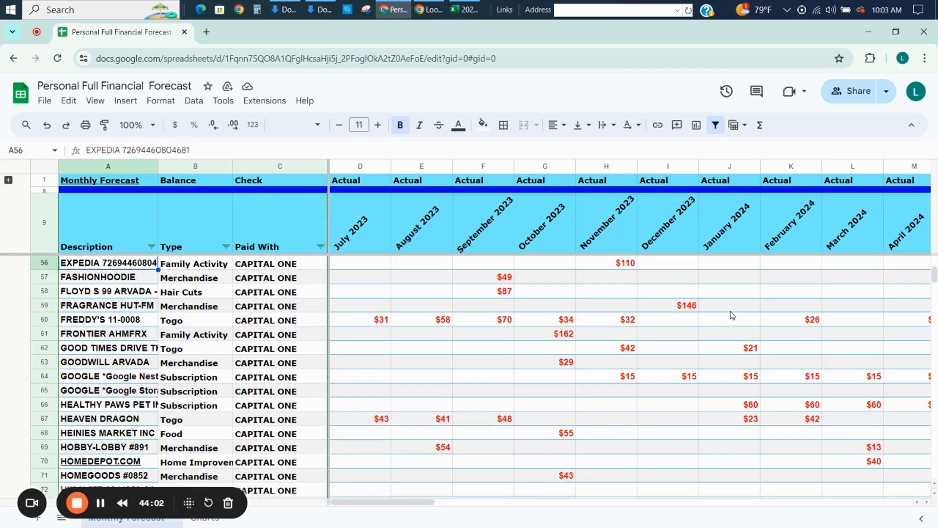
{"action": "key", "text": "Right"}
{"action": "key", "text": "Down"}
{"action": "key", "text": "Down"}
{"action": "key", "text": "Down"}
{"action": "key", "text": "Down"}
{"action": "key", "text": "Down"}
{"action": "key", "text": "Down"}
{"action": "key", "text": "Down"}
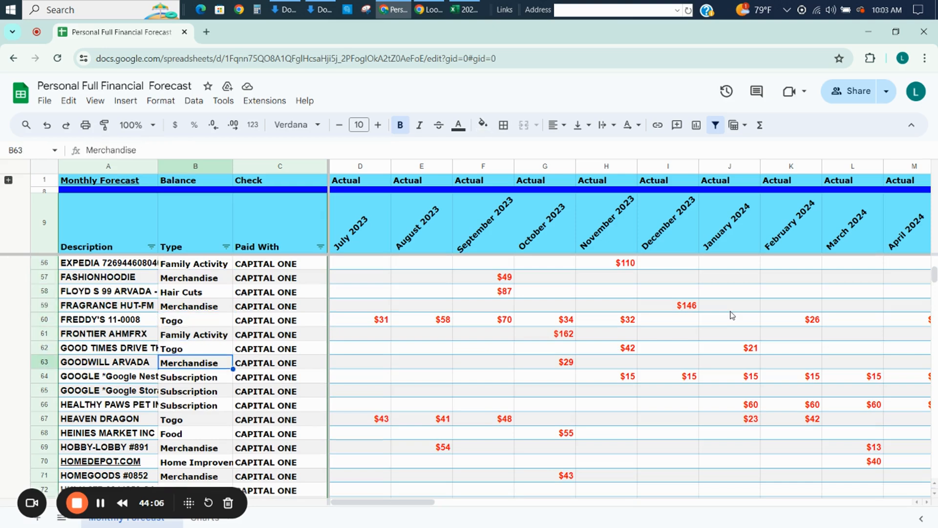
{"action": "type", "text": "Mer"}
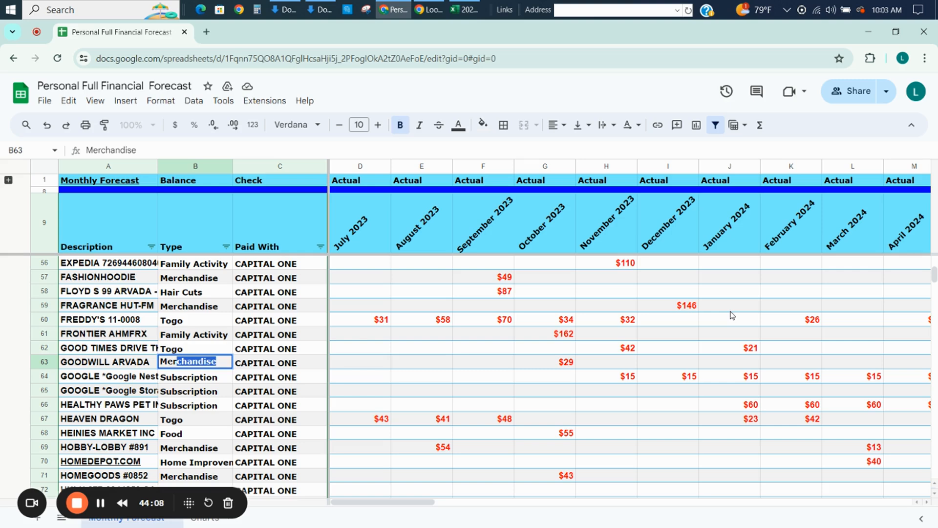
{"action": "key", "text": "Return"}
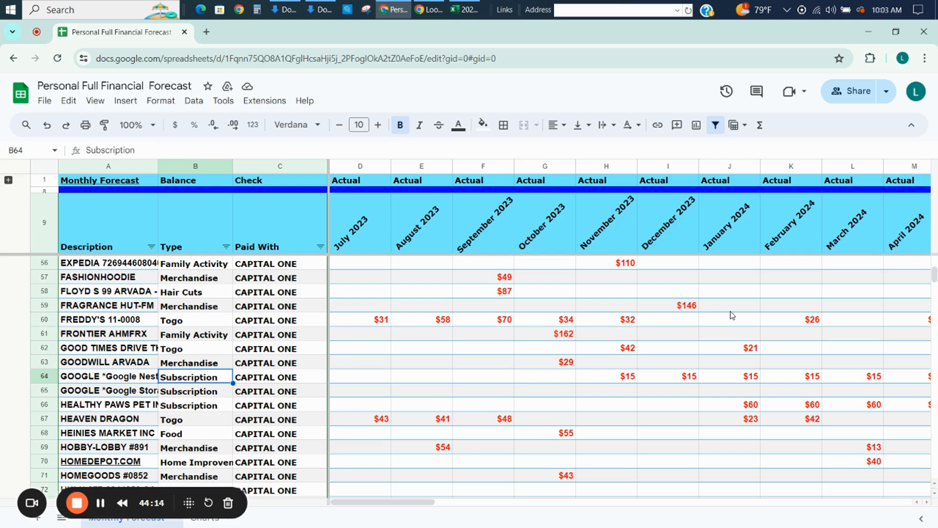
Collapse the Utilities & Insurance, Food, Required Costs and Optional Purchases & Subscriptions category rows in the expense summary.
{"action": "key", "text": "Down"}
{"action": "key", "text": "Down"}
{"action": "key", "text": "Down"}
{"action": "key", "text": "Down"}
{"action": "key", "text": "Down"}
{"action": "key", "text": "Down"}
{"action": "key", "text": "Down"}
{"action": "key", "text": "Down"}
{"action": "key", "text": "Down"}
{"action": "key", "text": "Down"}
{"action": "key", "text": "Down"}
{"action": "key", "text": "Down"}
{"action": "key", "text": "Down"}
{"action": "key", "text": "Down"}
{"action": "key", "text": "Down"}
{"action": "key", "text": "Down"}
{"action": "key", "text": "Down"}
{"action": "key", "text": "Down"}
{"action": "key", "text": "Down"}
{"action": "key", "text": "Down"}
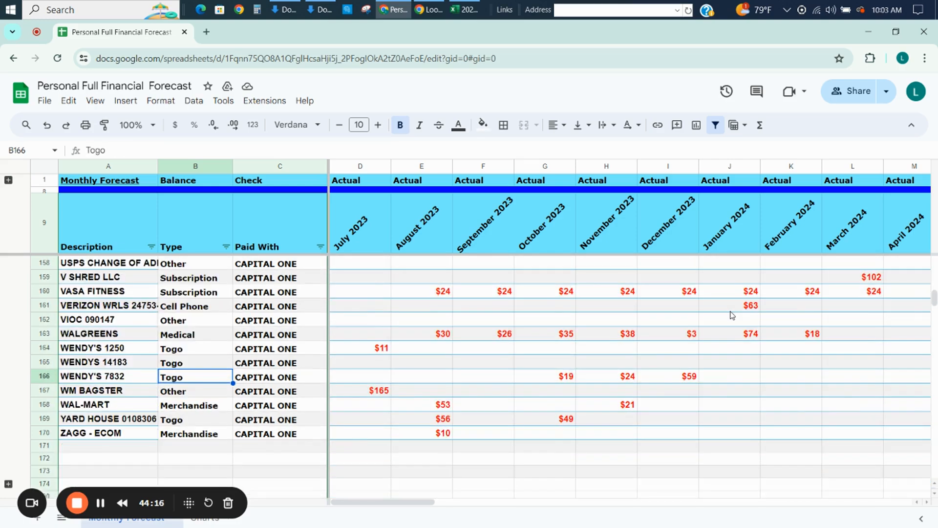
{"action": "key", "text": "Down"}
{"action": "key", "text": "Down"}
{"action": "key", "text": "Down"}
{"action": "key", "text": "Down"}
{"action": "key", "text": "Down"}
{"action": "key", "text": "Down"}
{"action": "key", "text": "Down"}
{"action": "key", "text": "Down"}
{"action": "key", "text": "Down"}
{"action": "key", "text": "Down"}
{"action": "key", "text": "Down"}
{"action": "key", "text": "Down"}
{"action": "key", "text": "Down"}
{"action": "key", "text": "Down"}
{"action": "key", "text": "Down"}
{"action": "key", "text": "Down"}
{"action": "key", "text": "Down"}
{"action": "key", "text": "Down"}
{"action": "key", "text": "Down"}
{"action": "key", "text": "Down"}
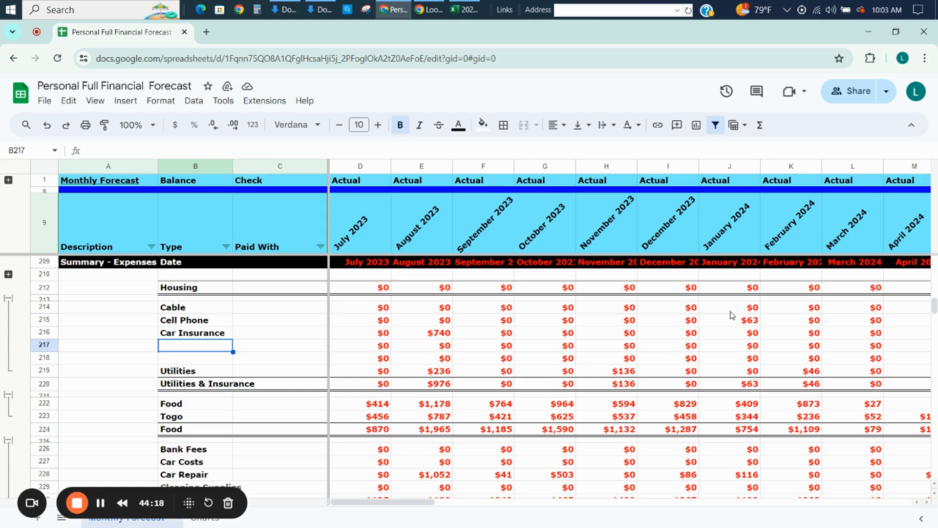
{"action": "left_click", "coordinate": [8, 299]}
{"action": "left_click", "coordinate": [9, 319]}
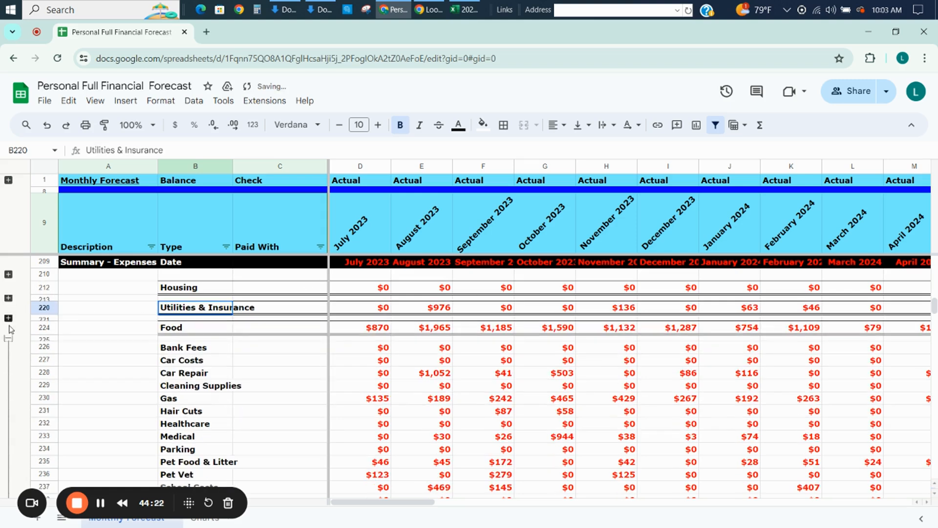
{"action": "left_click", "coordinate": [9, 338]}
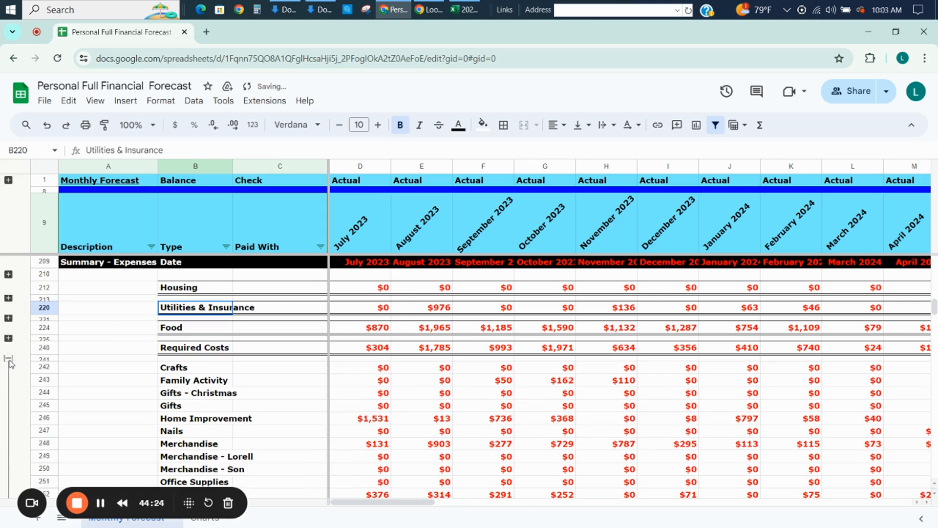
{"action": "left_click", "coordinate": [9, 359]}
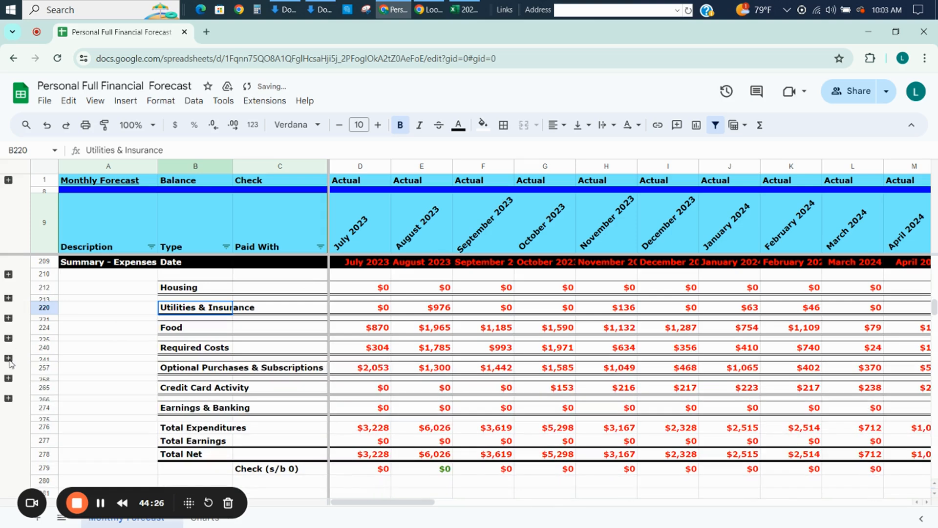
Examine the summary totals along the Utilities & Insurance row from the actual months into the first forecast months.
{"action": "key", "text": "Right"}
{"action": "key", "text": "Right"}
{"action": "key", "text": "Right"}
{"action": "key", "text": "Right"}
{"action": "key", "text": "Right"}
{"action": "key", "text": "Right"}
{"action": "key", "text": "Right"}
{"action": "key", "text": "Right"}
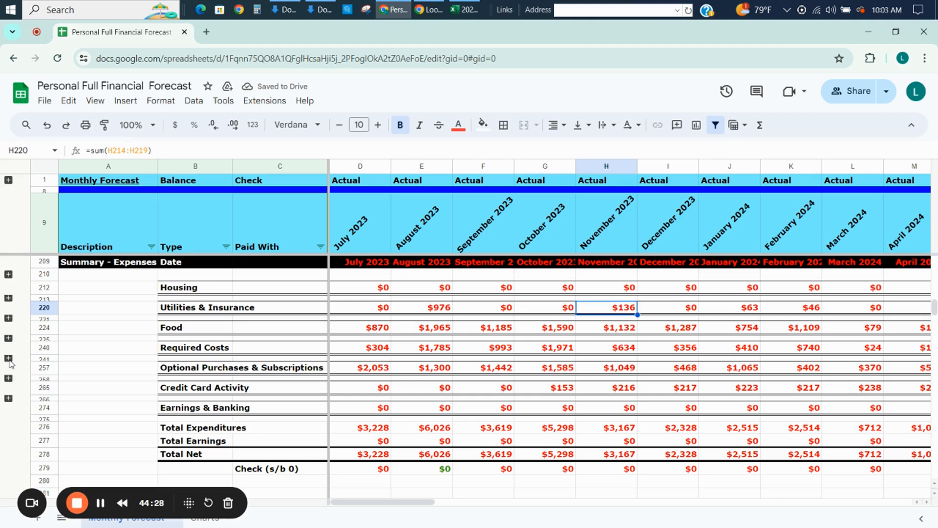
{"action": "key", "text": "Right"}
{"action": "key", "text": "Right"}
{"action": "key", "text": "Right"}
{"action": "key", "text": "Right"}
{"action": "key", "text": "Right"}
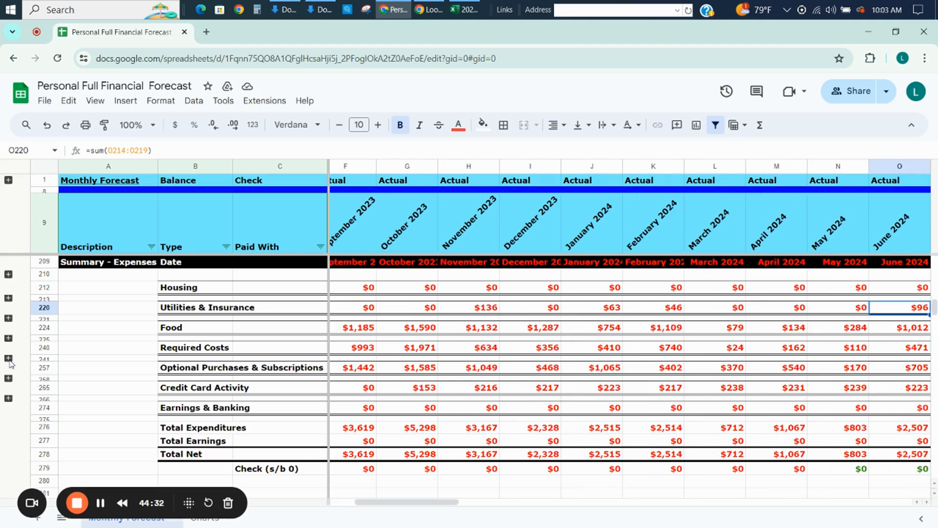
{"action": "key", "text": "Right"}
{"action": "key", "text": "Right"}
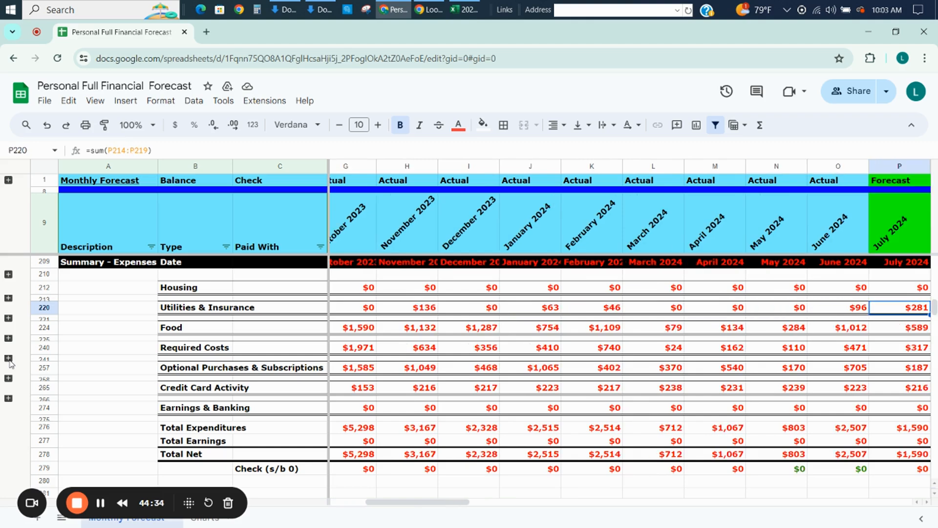
{"action": "key", "text": "Left"}
{"action": "key", "text": "Left"}
{"action": "key", "text": "Left"}
{"action": "key", "text": "Left"}
{"action": "key", "text": "Left"}
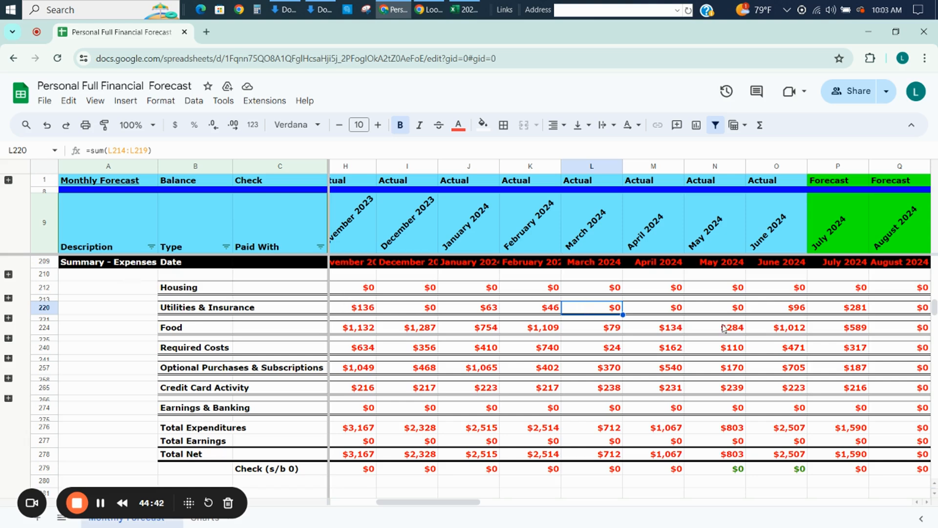
Compare the spring 2024 actual totals with the forecast months from July to September 2024 in the summary.
{"action": "left_click", "coordinate": [707, 315]}
{"action": "key", "text": "Left"}
{"action": "key", "text": "Left"}
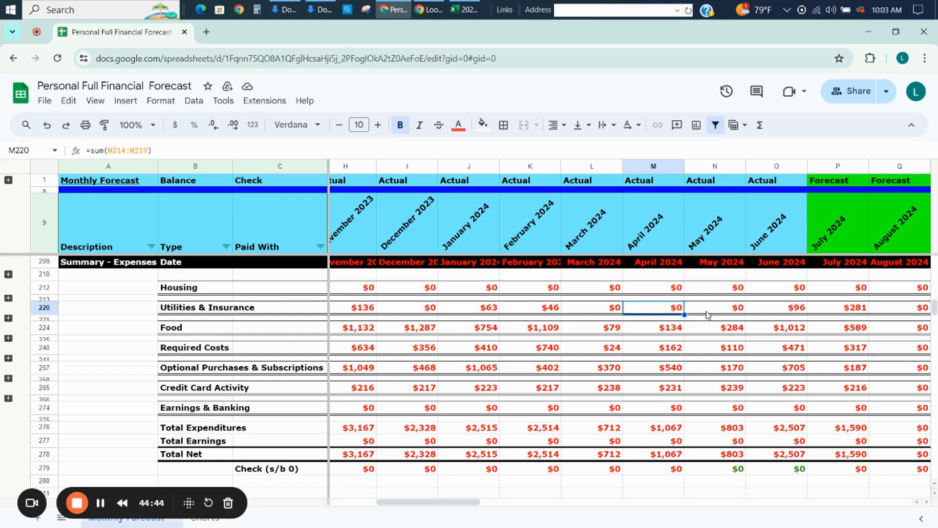
{"action": "key", "text": "Right"}
{"action": "key", "text": "Right"}
{"action": "key", "text": "Right"}
{"action": "key", "text": "Right"}
{"action": "key", "text": "Right"}
{"action": "key", "text": "Right"}
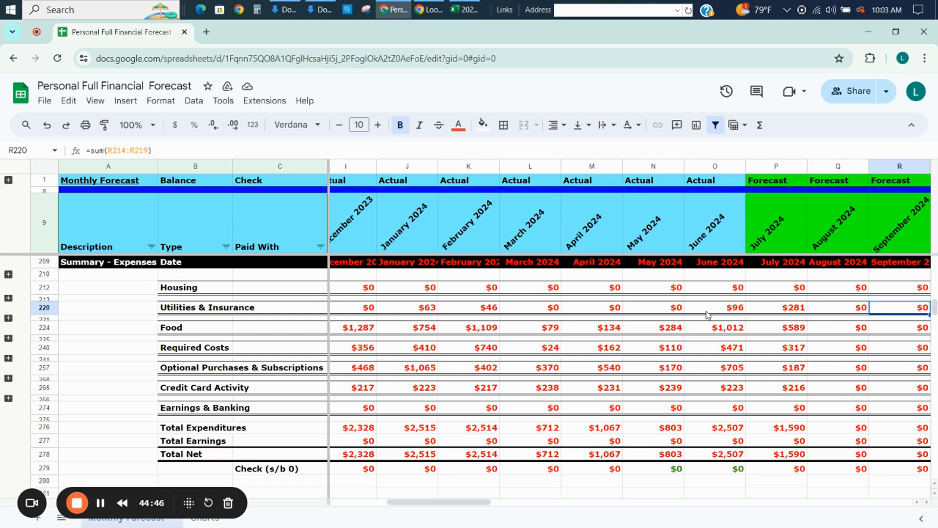
{"action": "key", "text": "Left"}
{"action": "key", "text": "Left"}
{"action": "key", "text": "Left"}
{"action": "key", "text": "Left"}
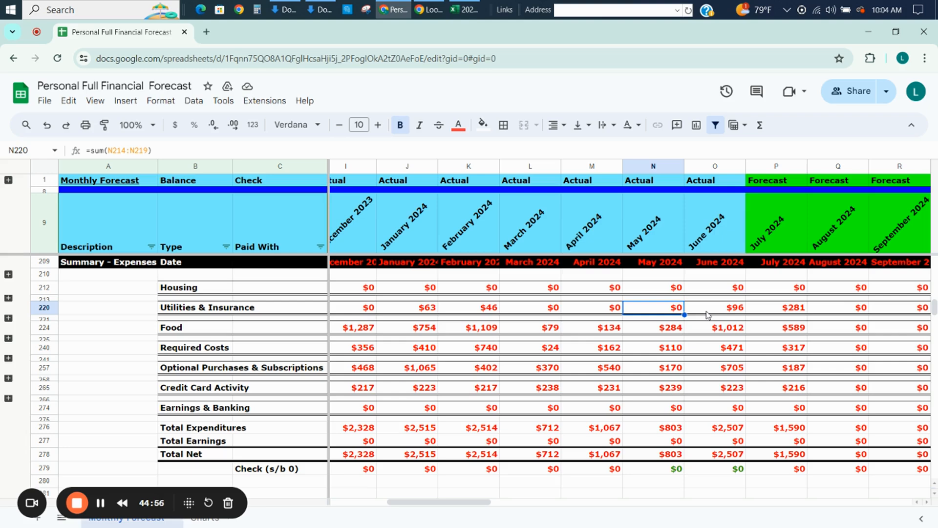
Switch to the Excel transaction download workbook and create a copy of the pivot sheet Sheet1 at the end of the workbook.
{"action": "key", "text": "Page_Up"}
{"action": "key", "text": "Page_Up"}
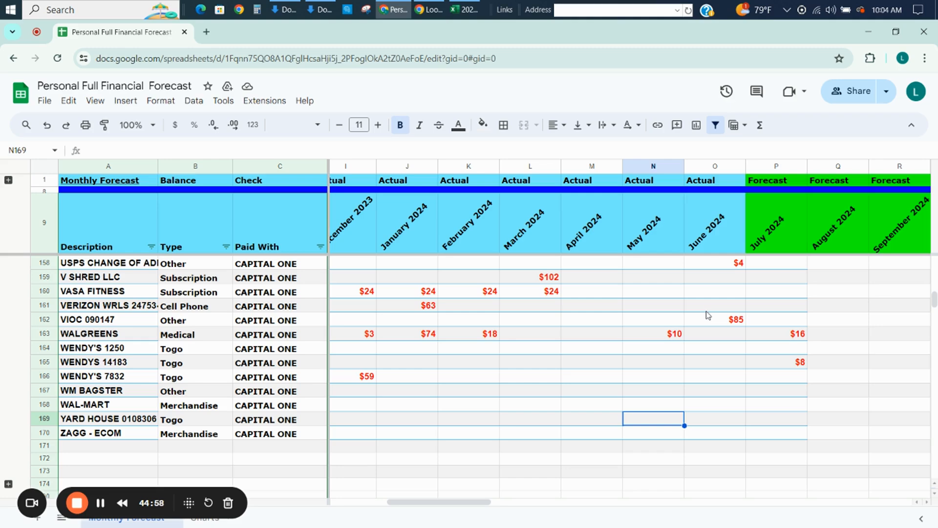
{"action": "key", "text": "alt+Tab"}
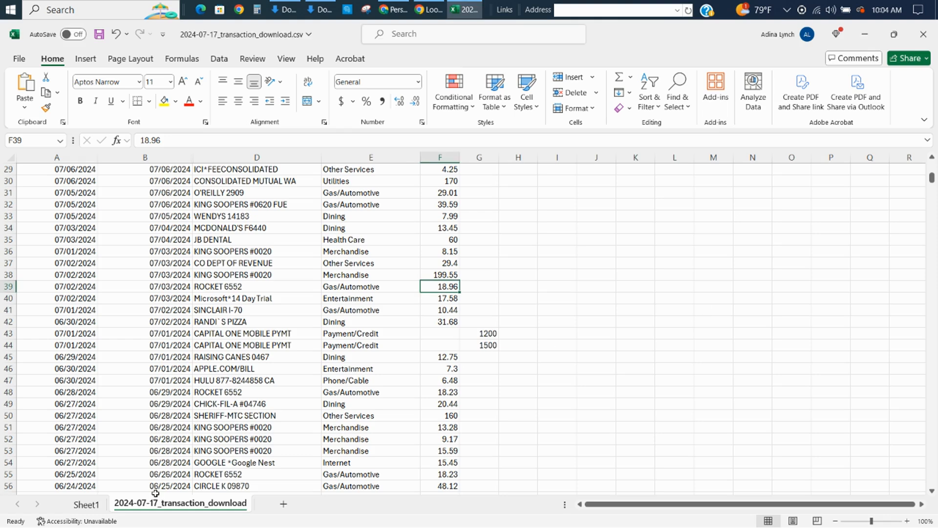
{"action": "left_click", "coordinate": [86, 504]}
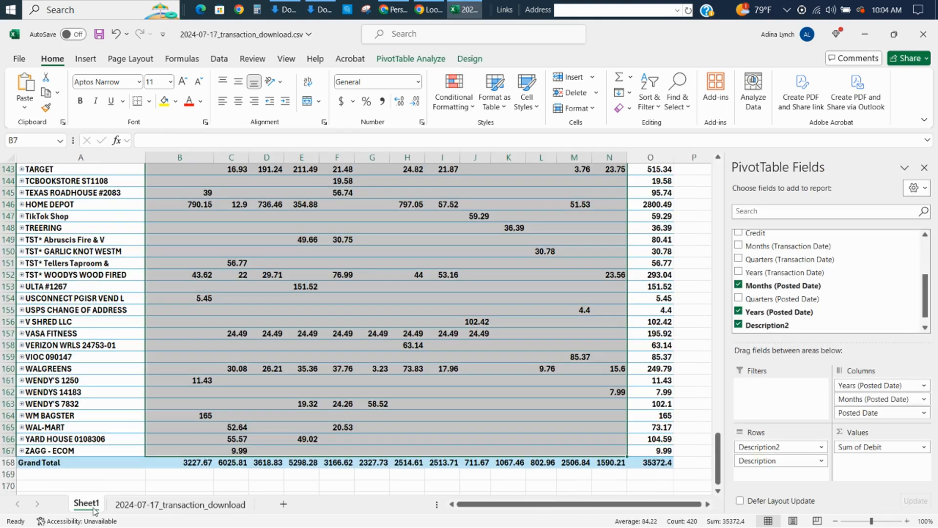
{"action": "left_click", "coordinate": [234, 487]}
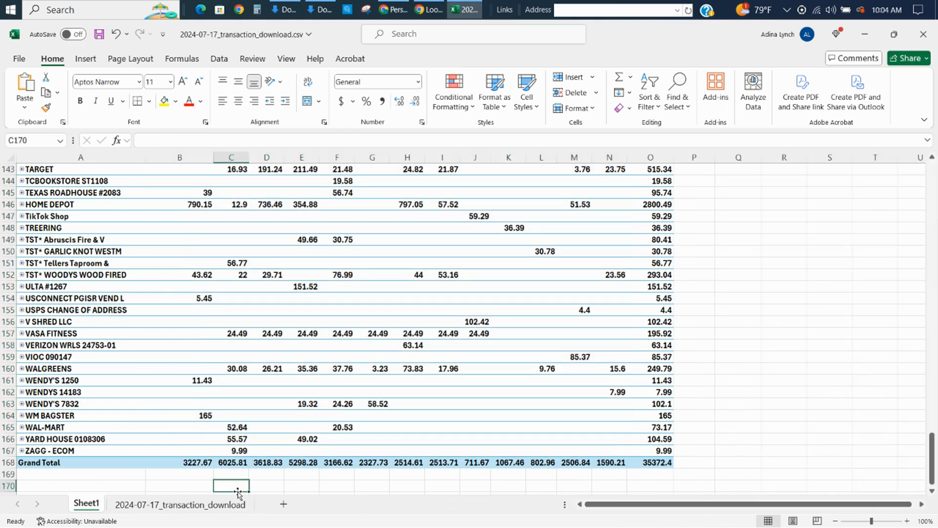
{"action": "right_click", "coordinate": [84, 510]}
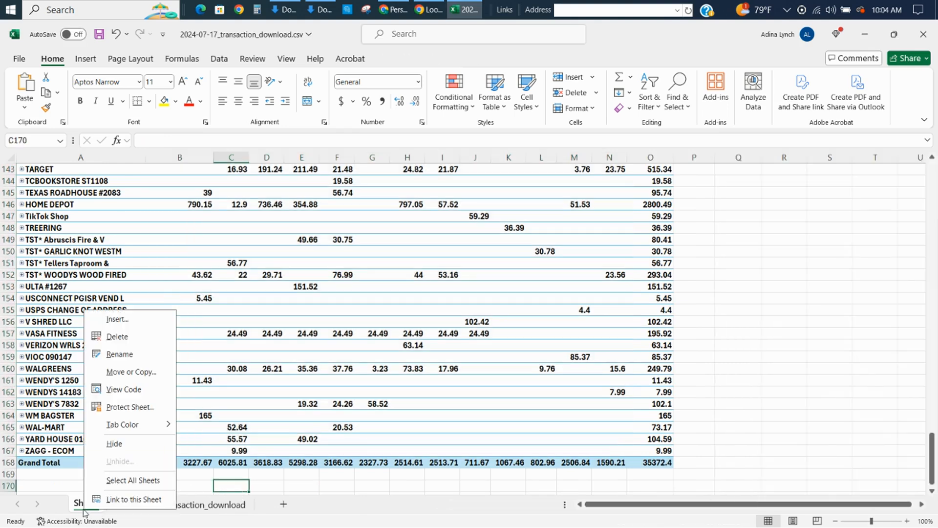
{"action": "left_click", "coordinate": [132, 375]}
{"action": "left_click", "coordinate": [74, 423]}
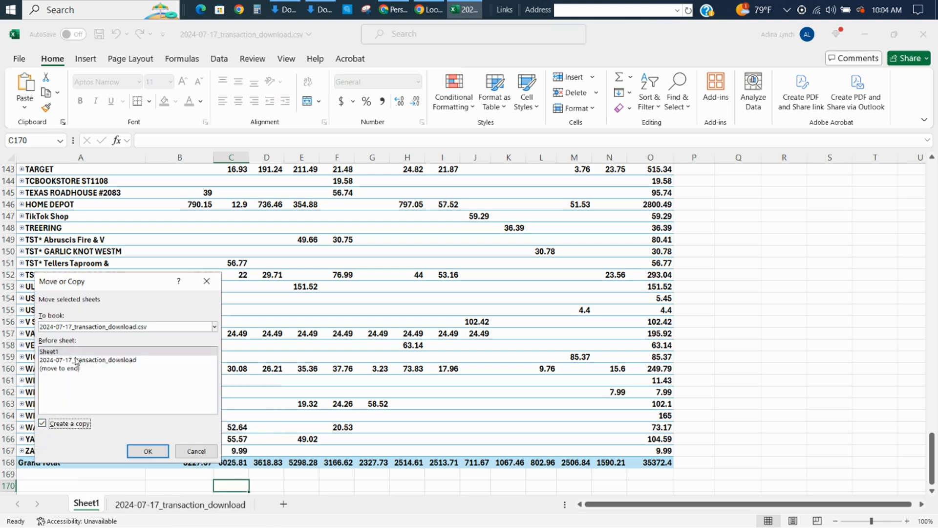
{"action": "left_click", "coordinate": [72, 368]}
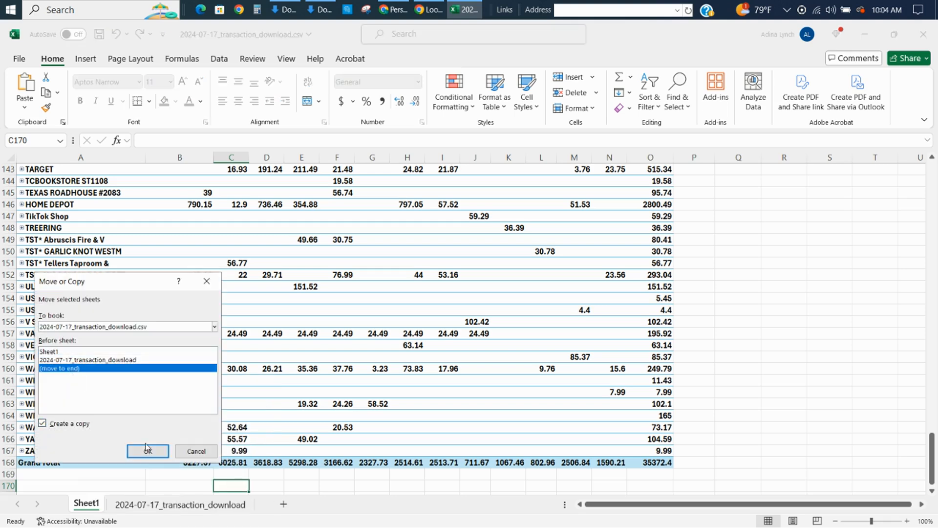
{"action": "left_click", "coordinate": [146, 447]}
Replace Sum of Debit with Sum of Credit as the values of the copied pivot table.
{"action": "left_click", "coordinate": [498, 320]}
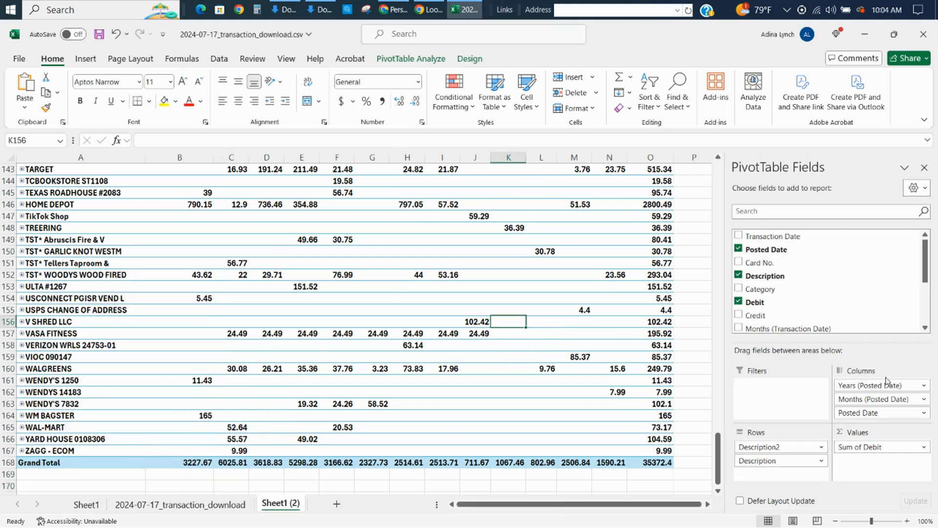
{"action": "left_click_drag", "start_coordinate": [879, 446], "coordinate": [878, 326]}
{"action": "left_click_drag", "start_coordinate": [787, 308], "coordinate": [863, 470]}
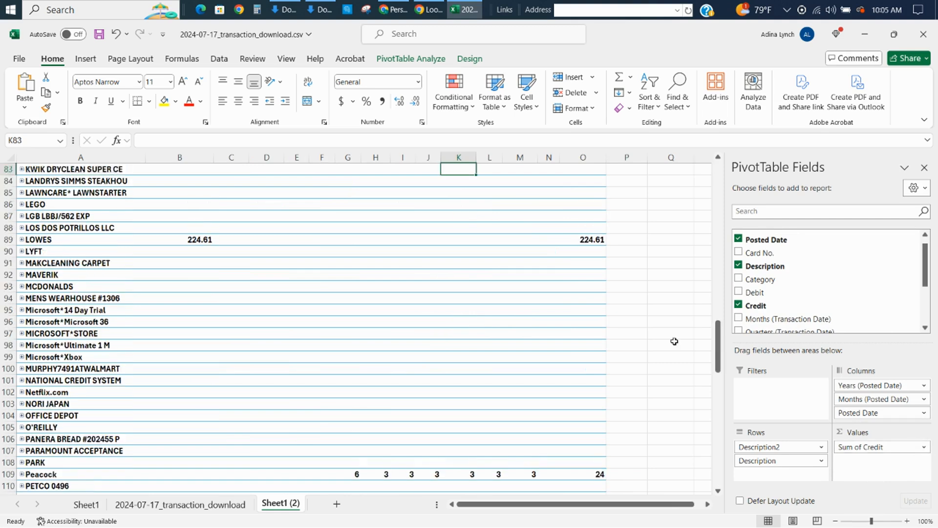
Examine the credit amounts in the vendor rows from V SHRED LLC back to the first vendors, including the CAPITAL ONE PAYMENT row.
{"action": "key", "text": "Up"}
{"action": "key", "text": "Up"}
{"action": "key", "text": "Up"}
{"action": "key", "text": "Up"}
{"action": "key", "text": "Up"}
{"action": "key", "text": "Up"}
{"action": "key", "text": "Up"}
{"action": "key", "text": "Up"}
{"action": "key", "text": "Up"}
{"action": "key", "text": "Up"}
{"action": "key", "text": "Up"}
{"action": "key", "text": "Up"}
{"action": "key", "text": "Up"}
{"action": "key", "text": "Up"}
{"action": "key", "text": "Up"}
{"action": "key", "text": "Up"}
{"action": "key", "text": "Up"}
{"action": "key", "text": "Up"}
{"action": "key", "text": "Up"}
{"action": "key", "text": "Up"}
{"action": "key", "text": "Up"}
{"action": "key", "text": "Up"}
{"action": "key", "text": "Up"}
{"action": "key", "text": "Up"}
{"action": "key", "text": "Up"}
{"action": "key", "text": "Up"}
{"action": "key", "text": "Up"}
{"action": "key", "text": "Up"}
{"action": "key", "text": "Up"}
{"action": "key", "text": "Up"}
{"action": "key", "text": "Up"}
{"action": "key", "text": "Up"}
{"action": "key", "text": "Up"}
{"action": "key", "text": "Up"}
{"action": "key", "text": "Up"}
{"action": "key", "text": "Up"}
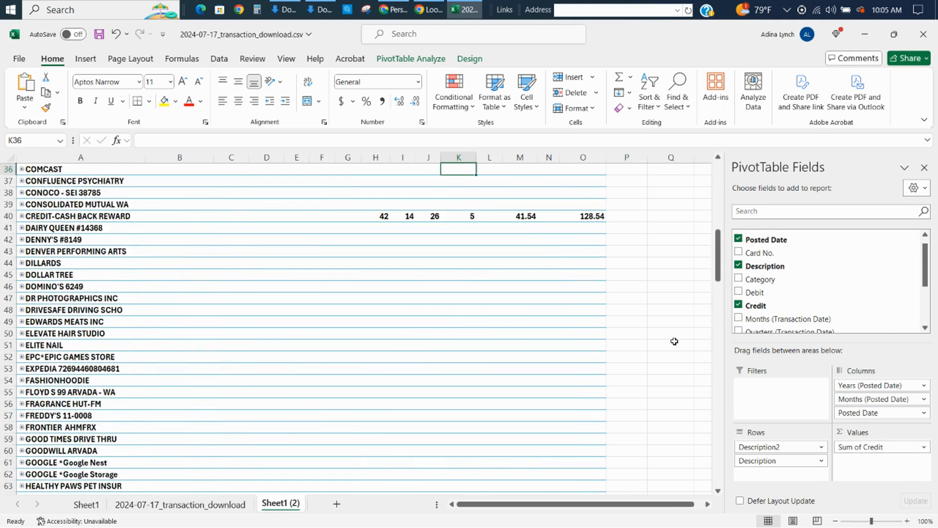
{"action": "key", "text": "Up"}
{"action": "key", "text": "Up"}
{"action": "key", "text": "Up"}
{"action": "key", "text": "Up"}
{"action": "key", "text": "Up"}
{"action": "key", "text": "Up"}
{"action": "key", "text": "Up"}
{"action": "key", "text": "Up"}
{"action": "key", "text": "Up"}
{"action": "key", "text": "Up"}
{"action": "key", "text": "Up"}
{"action": "key", "text": "Up"}
{"action": "key", "text": "Up"}
{"action": "key", "text": "Up"}
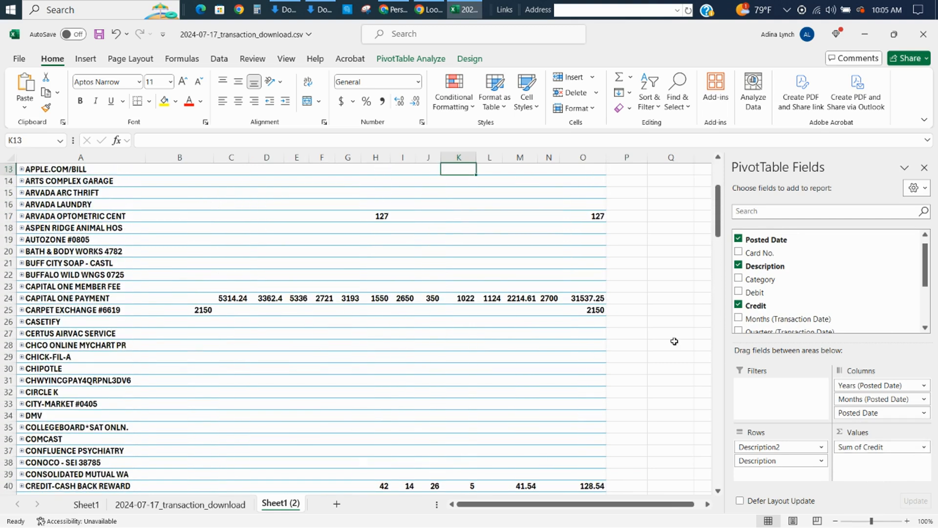
{"action": "key", "text": "Down"}
{"action": "key", "text": "Down"}
{"action": "key", "text": "Down"}
{"action": "key", "text": "Down"}
{"action": "key", "text": "Down"}
{"action": "key", "text": "Down"}
{"action": "key", "text": "Down"}
{"action": "key", "text": "Down"}
{"action": "key", "text": "Down"}
{"action": "key", "text": "Down"}
{"action": "key", "text": "Down"}
{"action": "key", "text": "Down"}
{"action": "key", "text": "Down"}
{"action": "key", "text": "Down"}
{"action": "key", "text": "Down"}
{"action": "key", "text": "Down"}
{"action": "key", "text": "Down"}
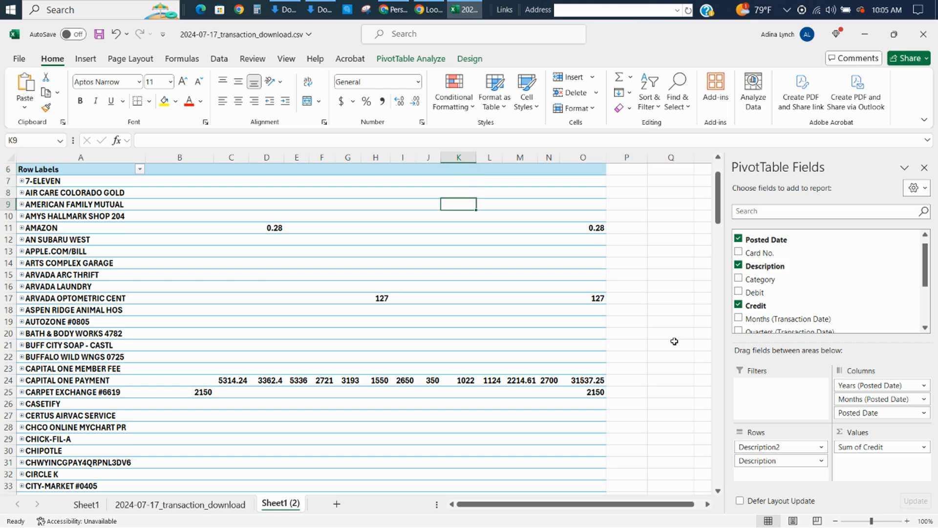
{"action": "key", "text": "Down"}
{"action": "key", "text": "Left"}
{"action": "key", "text": "Left"}
{"action": "key", "text": "Left"}
{"action": "key", "text": "Left"}
{"action": "key", "text": "Left"}
{"action": "key", "text": "Left"}
{"action": "key", "text": "Left"}
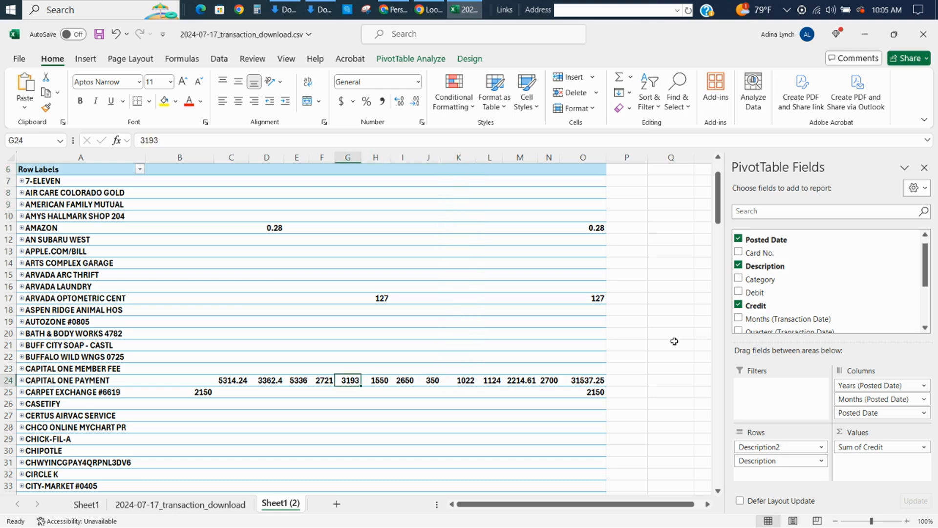
{"action": "key", "text": "Down"}
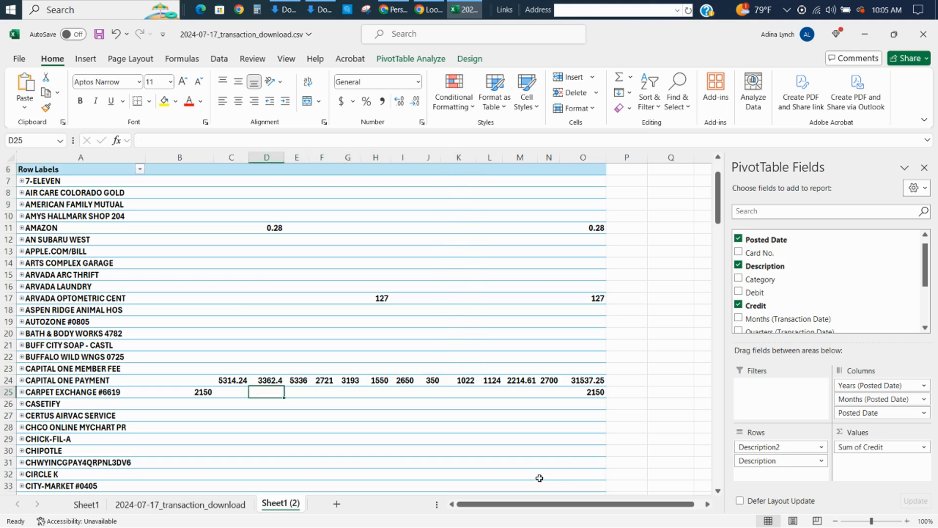
Move the CAPITAL ONE PAYMENT row directly below 7-ELEVEN in the pivot table and reposition the CREDIT-CASH BACK REWARD row.
{"action": "left_click", "coordinate": [91, 381]}
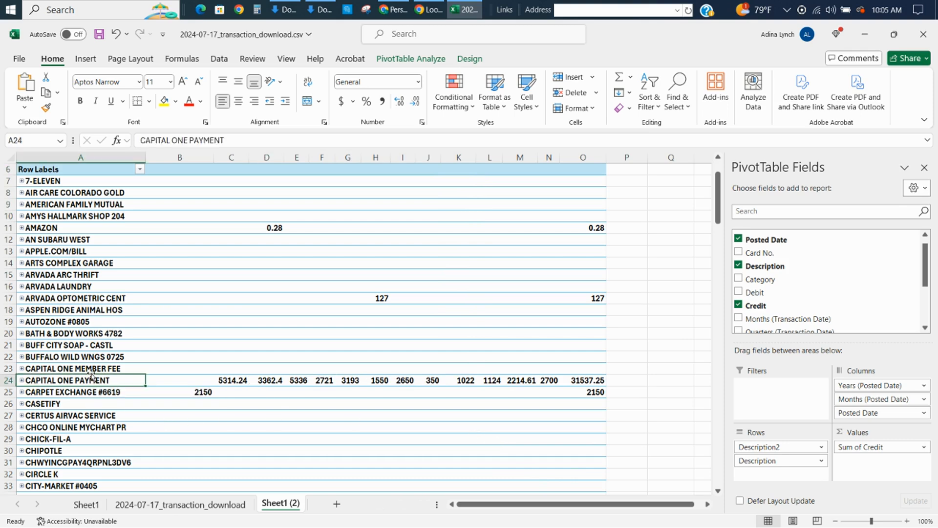
{"action": "left_click_drag", "start_coordinate": [91, 375], "coordinate": [74, 198]}
{"action": "left_click", "coordinate": [207, 235]}
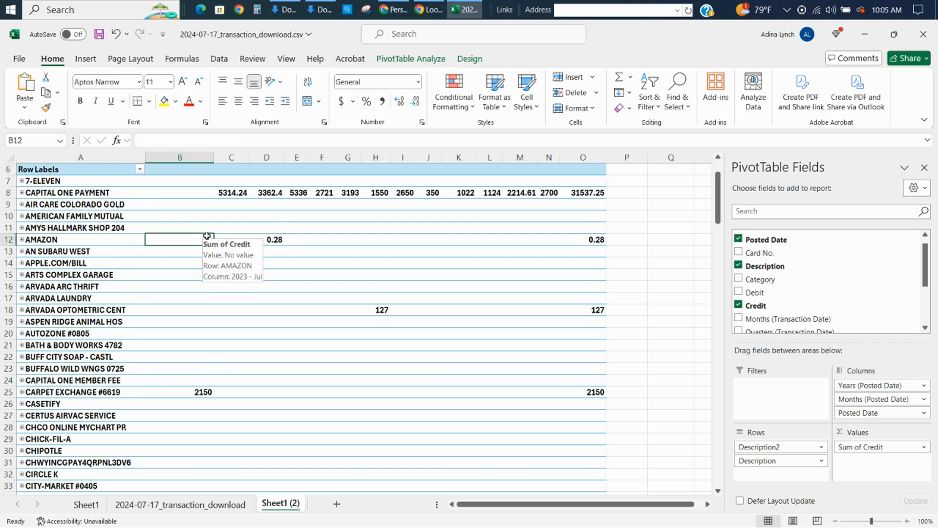
{"action": "key", "text": "Page_Down"}
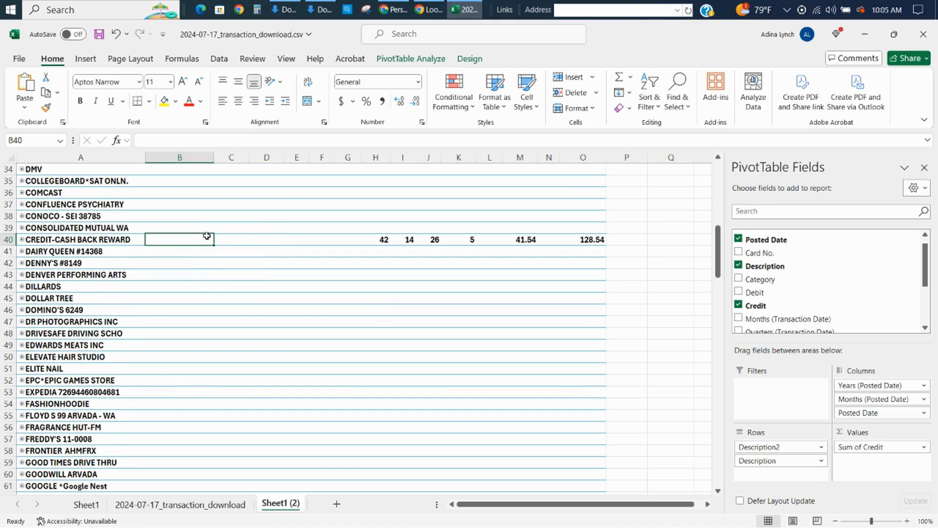
{"action": "left_click", "coordinate": [81, 240]}
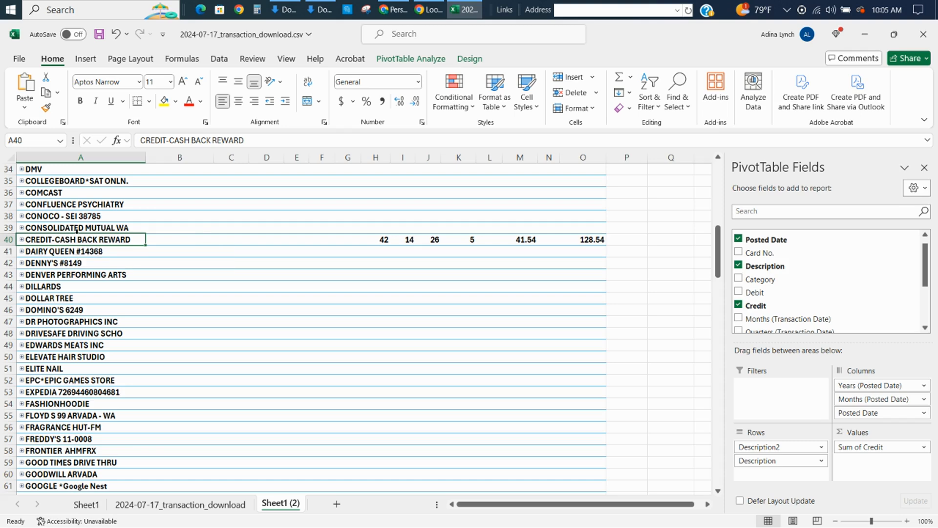
{"action": "left_click_drag", "start_coordinate": [78, 236], "coordinate": [52, 245]}
Review the vendor credits through the rest of the pivot table down to the Grand Total, including Peacock's monthly credits.
{"action": "key", "text": "Page_Down"}
{"action": "key", "text": "Page_Down"}
{"action": "key", "text": "Page_Down"}
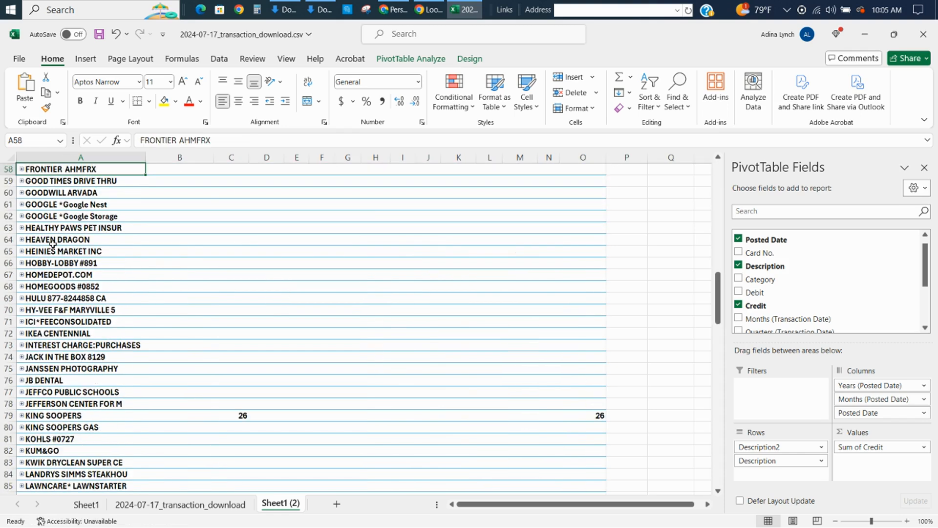
{"action": "key", "text": "Page_Down"}
{"action": "key", "text": "Page_Down"}
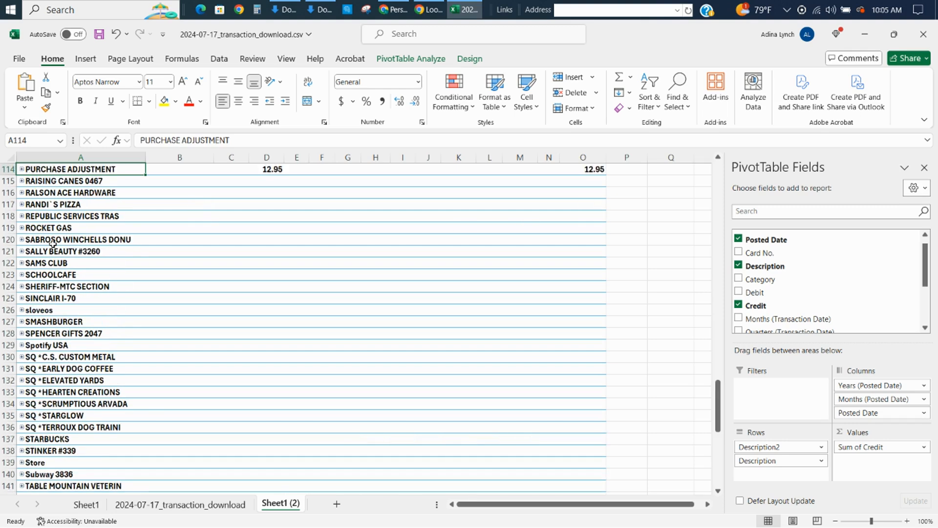
{"action": "key", "text": "Page_Up"}
{"action": "left_click", "coordinate": [292, 438]}
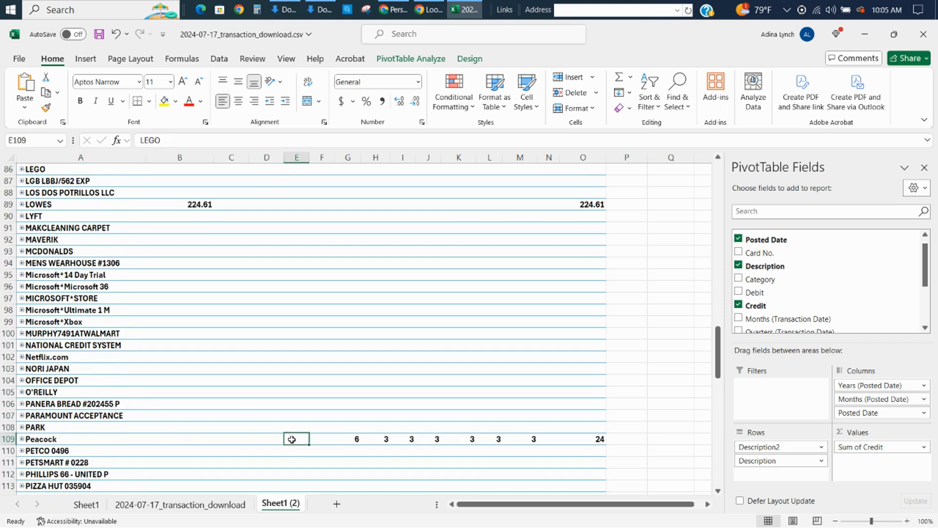
{"action": "key", "text": "Right"}
{"action": "key", "text": "Right"}
{"action": "key", "text": "Right"}
{"action": "key", "text": "Right"}
{"action": "key", "text": "Right"}
{"action": "key", "text": "Right"}
{"action": "key", "text": "Right"}
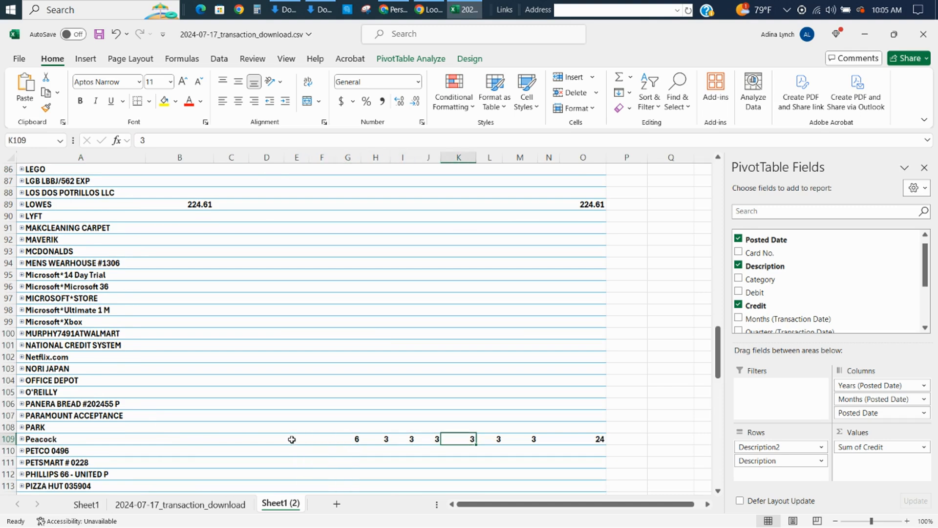
{"action": "key", "text": "Left"}
{"action": "key", "text": "Left"}
{"action": "key", "text": "Left"}
{"action": "key", "text": "Left"}
{"action": "key", "text": "Left"}
{"action": "key", "text": "Left"}
{"action": "key", "text": "Left"}
{"action": "key", "text": "Left"}
{"action": "key", "text": "Left"}
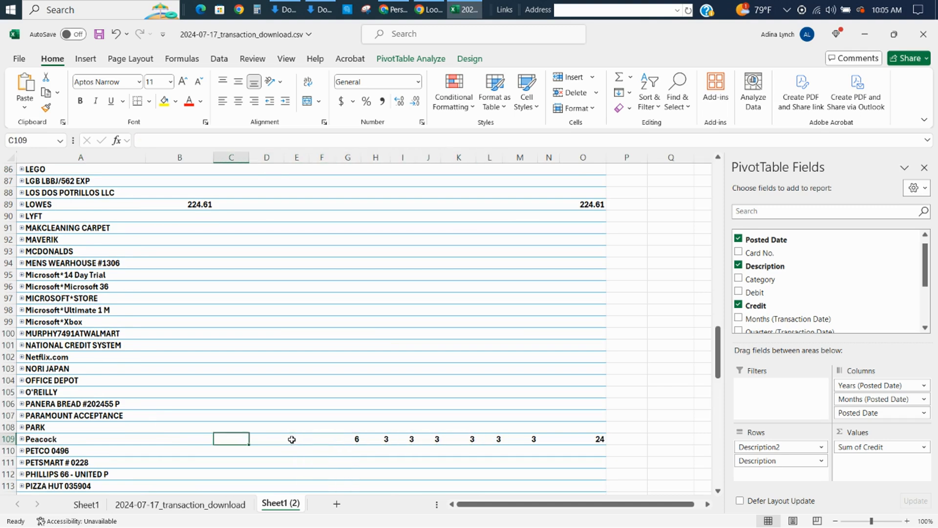
{"action": "key", "text": "Page_Down"}
{"action": "key", "text": "Page_Down"}
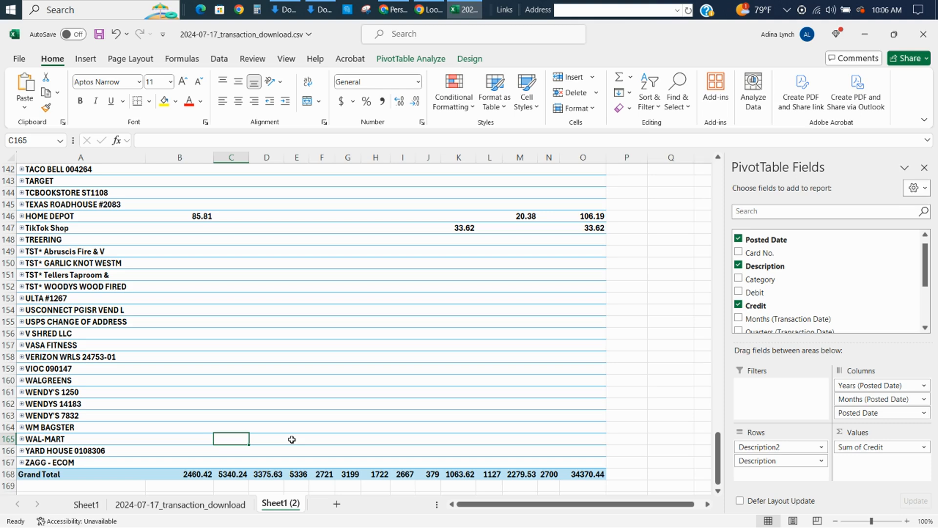
Look up HOME DEPOT's July 2023 credit, switch to the Google Sheets forecast, and set its July 2023 amount in D149 to =790.15-85.
{"action": "left_click", "coordinate": [208, 218]}
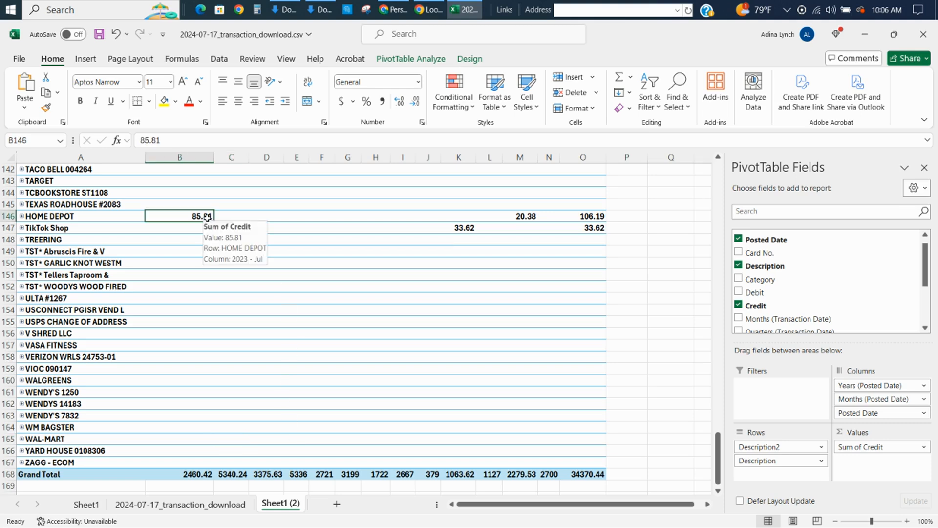
{"action": "key", "text": "alt+Tab"}
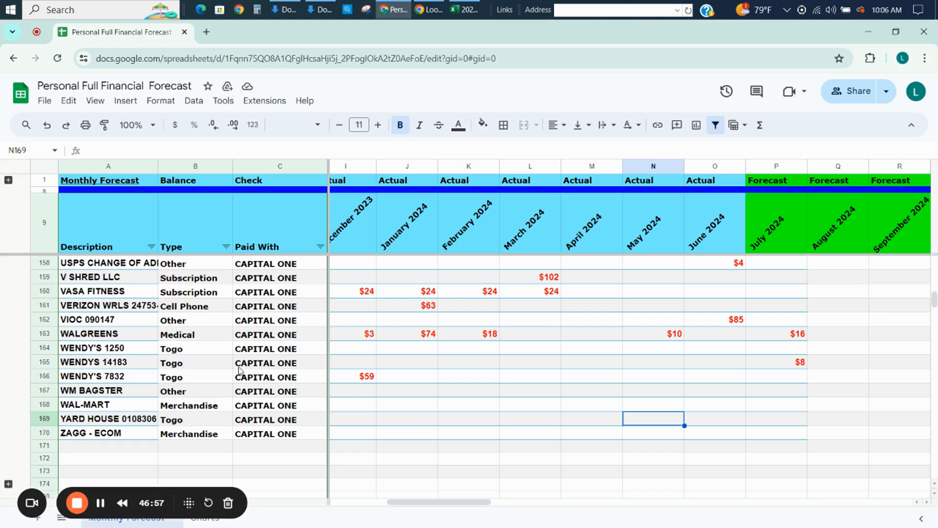
{"action": "scroll", "coordinate": [222, 370], "scroll_direction": "up", "scroll_amount": 5}
{"action": "key", "text": "Page_Up"}
{"action": "key", "text": "Page_Up"}
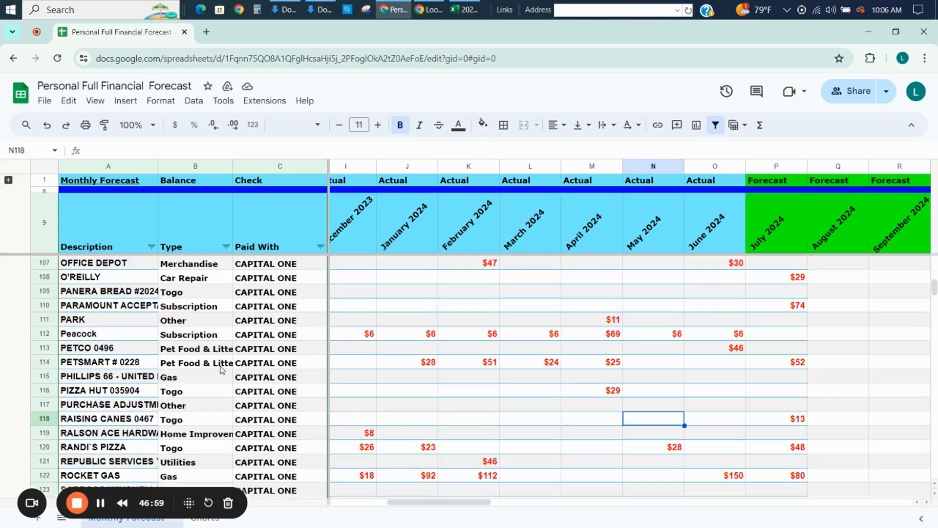
{"action": "key", "text": "Page_Down"}
{"action": "key", "text": "Page_Down"}
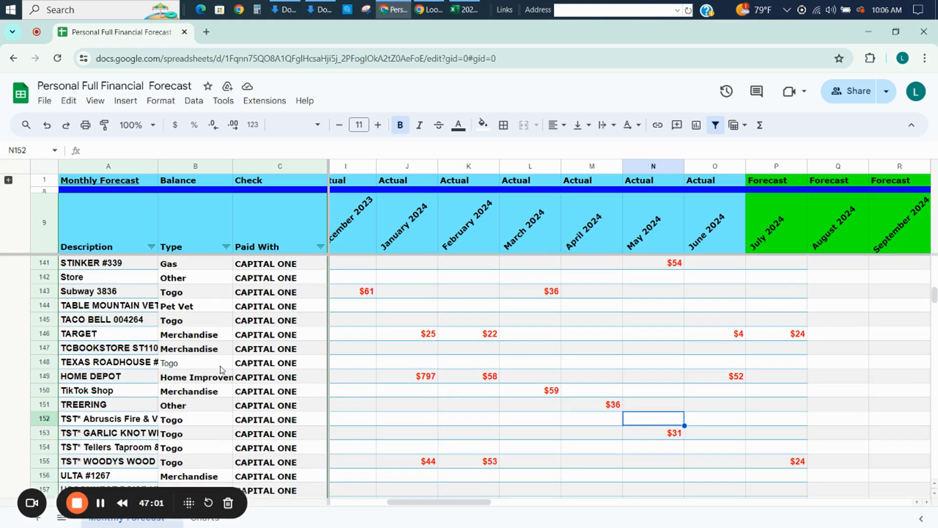
{"action": "left_click", "coordinate": [360, 378]}
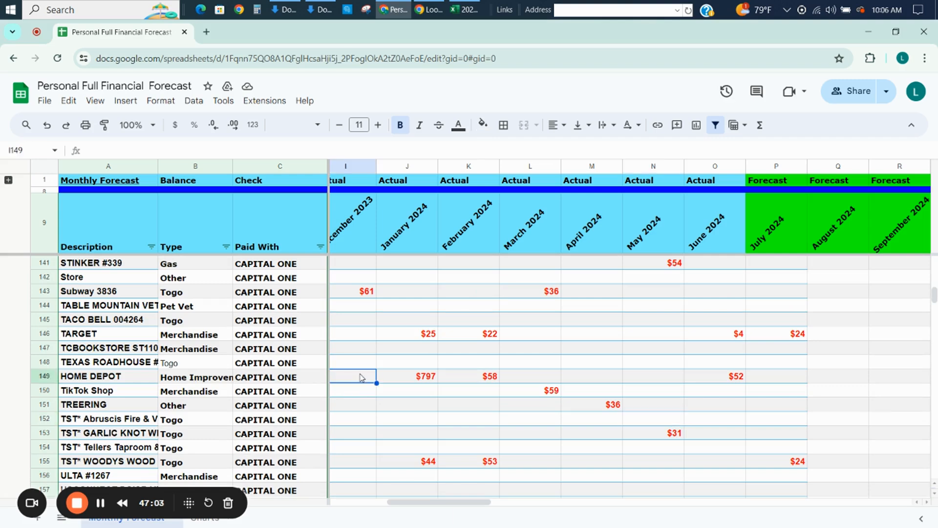
{"action": "key", "text": "Left"}
{"action": "key", "text": "Left"}
{"action": "key", "text": "Left"}
{"action": "key", "text": "Left"}
{"action": "key", "text": "Left"}
{"action": "key", "text": "Left"}
{"action": "key", "text": "Left"}
{"action": "key", "text": "Right"}
{"action": "key", "text": "Right"}
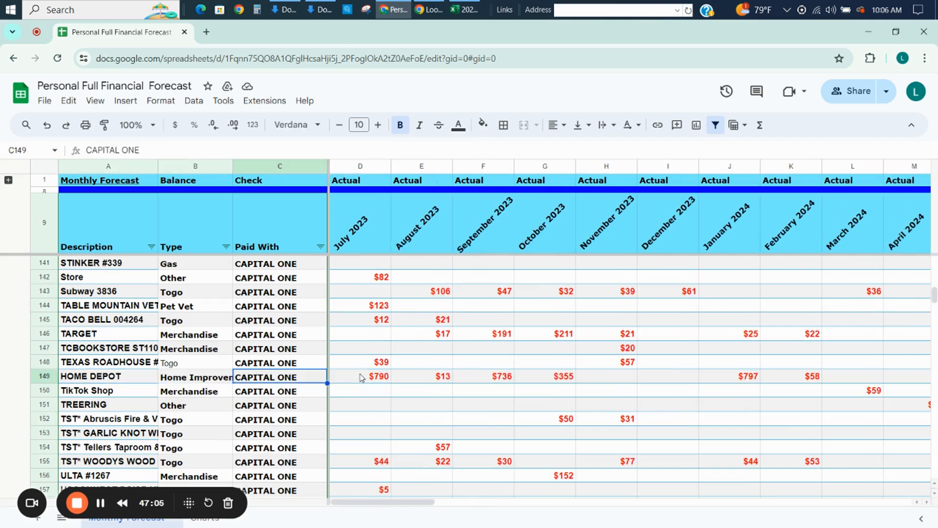
{"action": "left_click", "coordinate": [87, 149]}
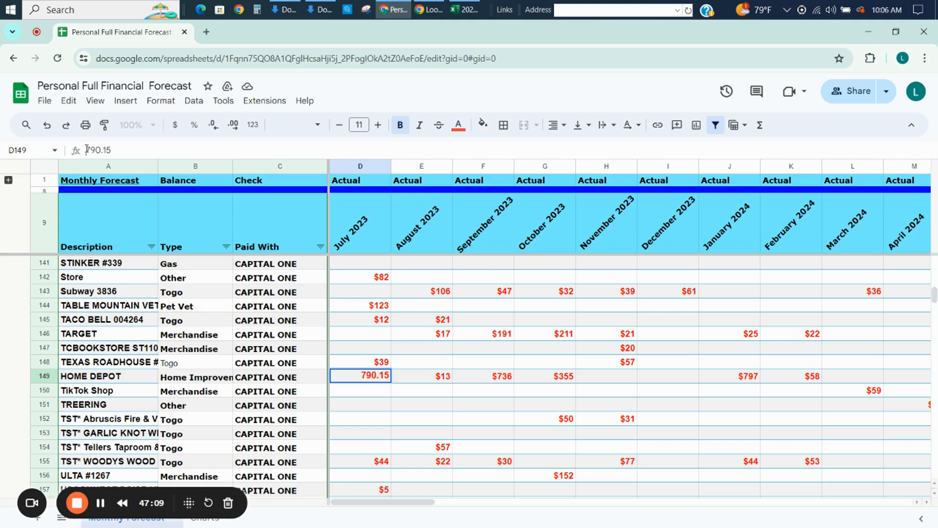
{"action": "type", "text": "="}
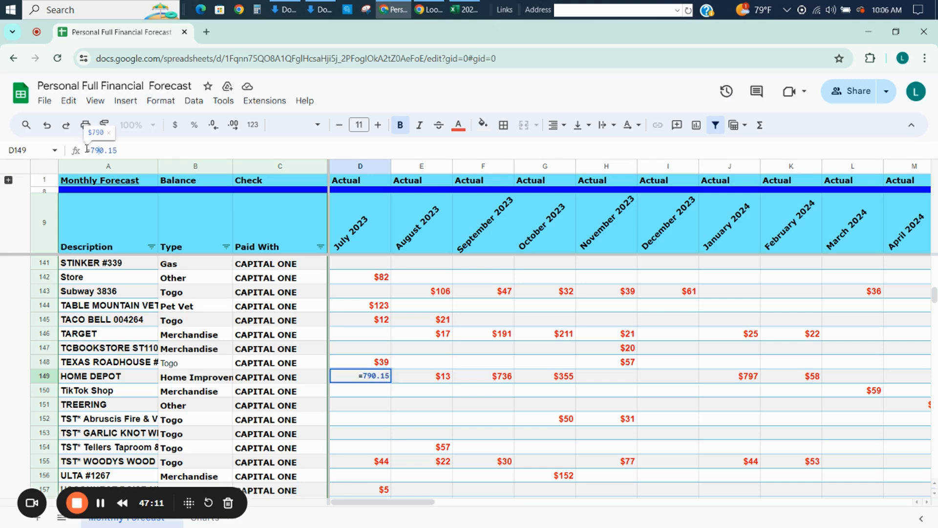
{"action": "type", "text": "-85"}
{"action": "key", "text": "Return"}
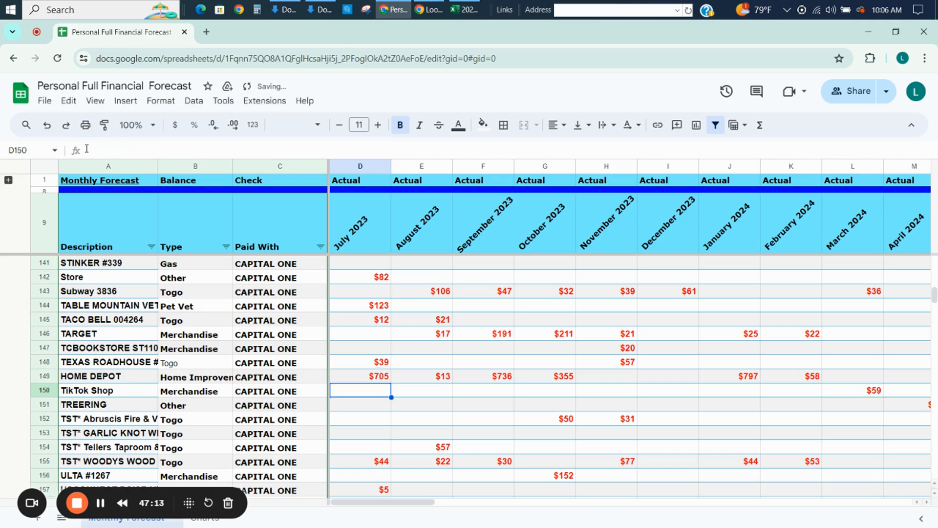
Recheck HOME DEPOT's July 2023 credit in the Excel pivot table and set D149 in the Google Sheets forecast to =790.15.
{"action": "key", "text": "alt+Tab"}
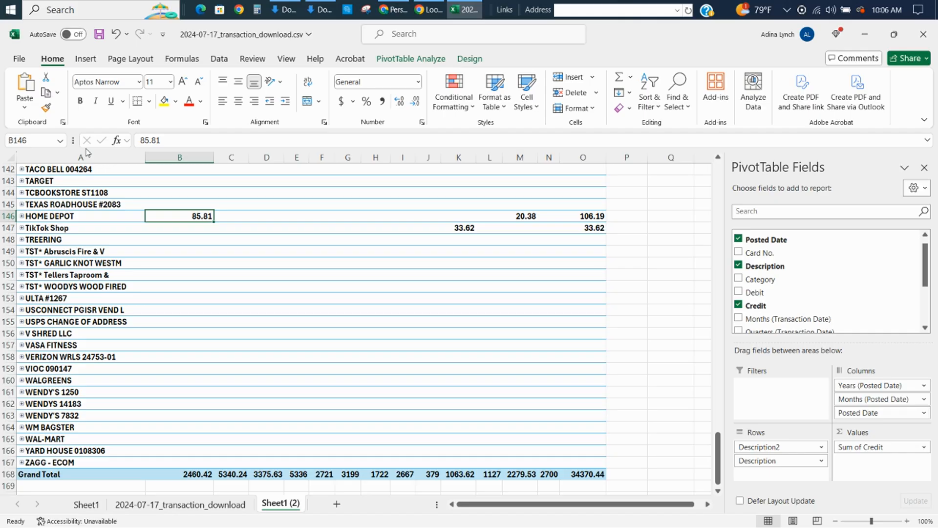
{"action": "key", "text": "alt+Tab"}
{"action": "key", "text": "Up"}
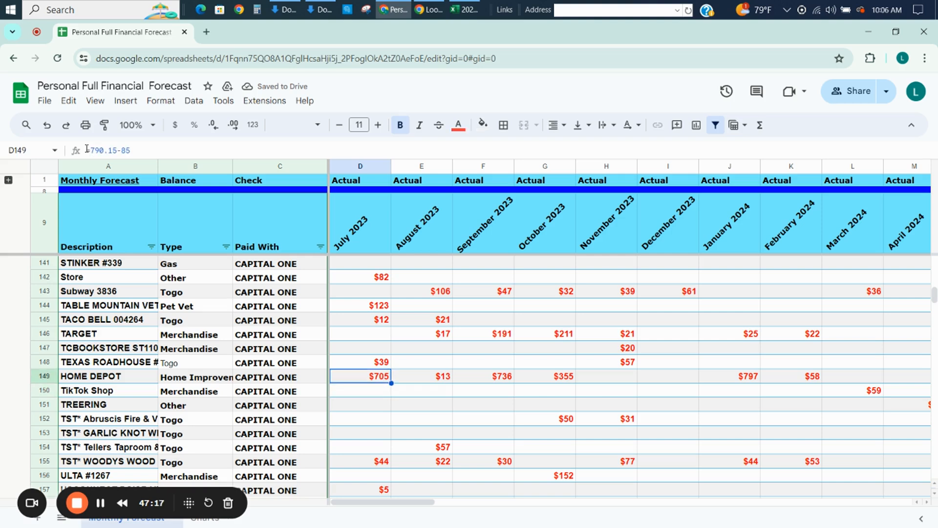
{"action": "left_click", "coordinate": [183, 155]}
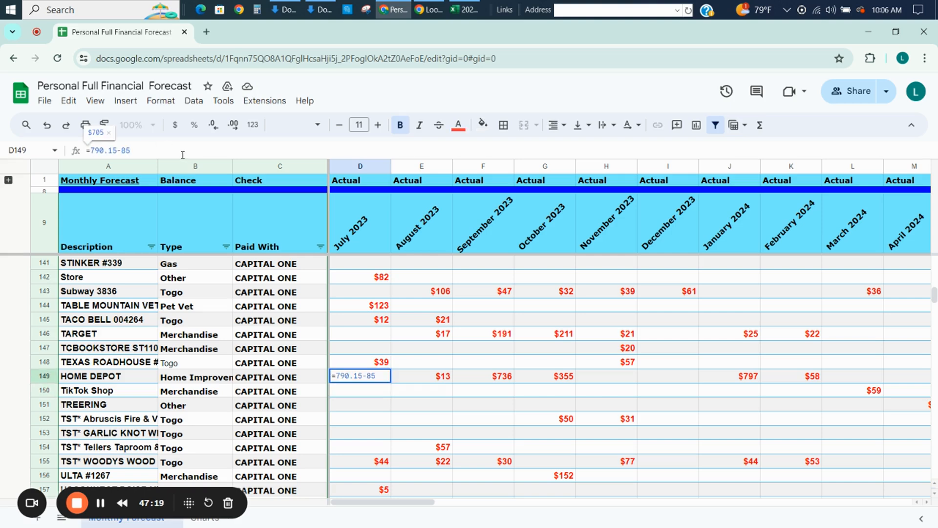
{"action": "key", "text": "BackSpace"}
{"action": "key", "text": "BackSpace"}
{"action": "key", "text": "BackSpace"}
{"action": "key", "text": "Return"}
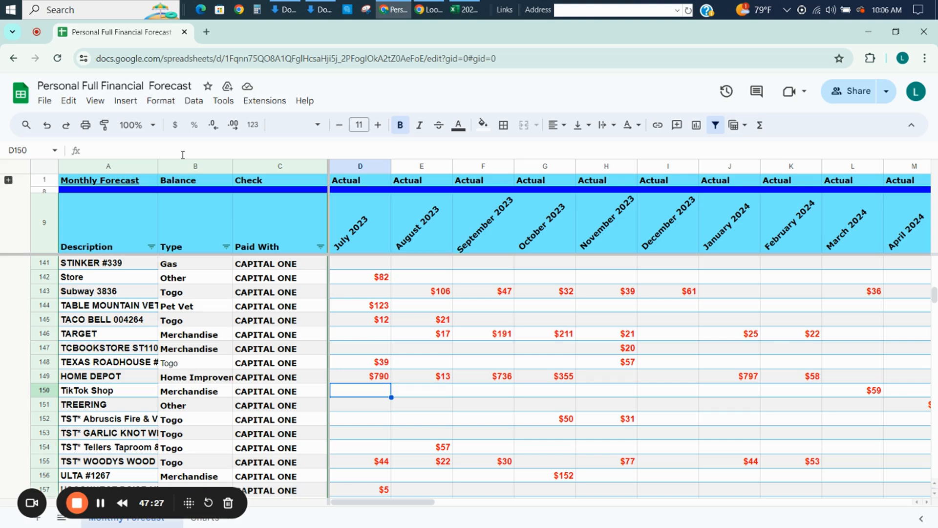
{"action": "key", "text": "Down"}
{"action": "key", "text": "Down"}
{"action": "key", "text": "Down"}
{"action": "key", "text": "Down"}
{"action": "key", "text": "Down"}
{"action": "key", "text": "Down"}
{"action": "key", "text": "Down"}
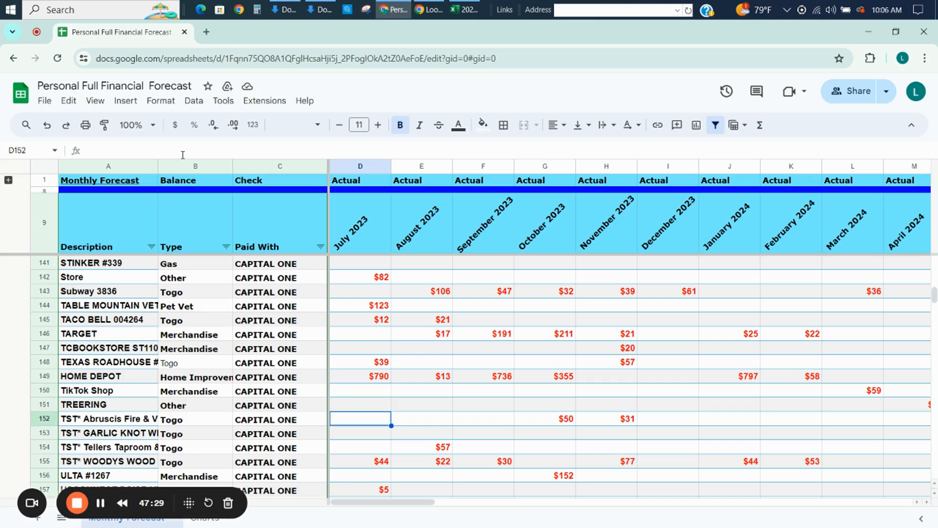
{"action": "key", "text": "Down"}
{"action": "key", "text": "Down"}
{"action": "key", "text": "Down"}
{"action": "key", "text": "Down"}
{"action": "key", "text": "Down"}
{"action": "key", "text": "Down"}
{"action": "key", "text": "Down"}
{"action": "key", "text": "Down"}
{"action": "key", "text": "Down"}
{"action": "key", "text": "Down"}
{"action": "key", "text": "Down"}
{"action": "key", "text": "Down"}
{"action": "key", "text": "Down"}
{"action": "key", "text": "Down"}
{"action": "key", "text": "Down"}
{"action": "key", "text": "Down"}
{"action": "key", "text": "Down"}
{"action": "key", "text": "Down"}
{"action": "key", "text": "Down"}
{"action": "key", "text": "Down"}
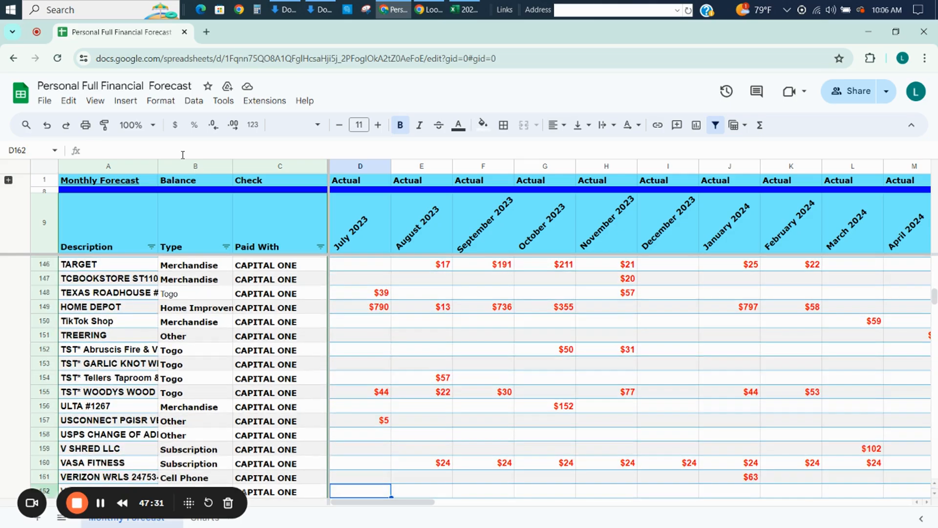
{"action": "key", "text": "Up"}
Switch to the Excel pivot table and group the vendor rows from AMERICAN FAMILY MUTUAL through ZAGG - ECOM.
{"action": "key", "text": "alt+Tab"}
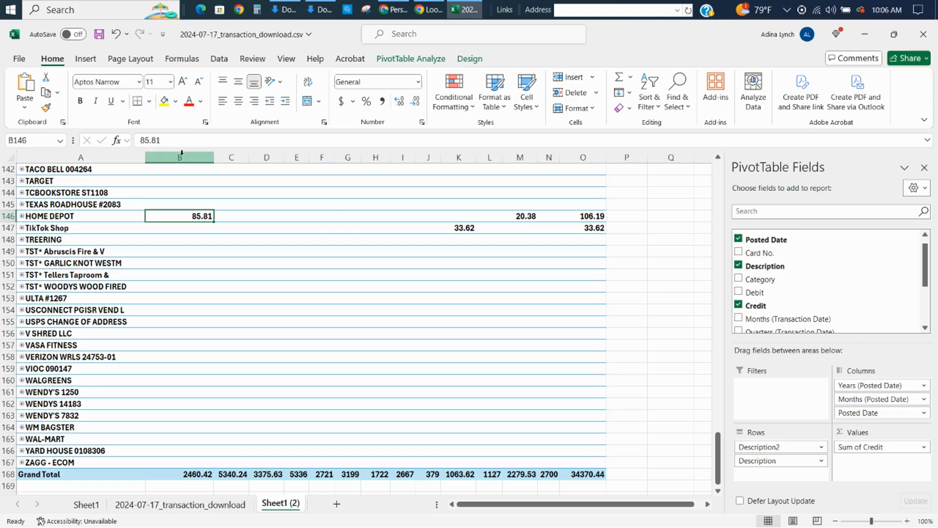
{"action": "key", "text": "Down"}
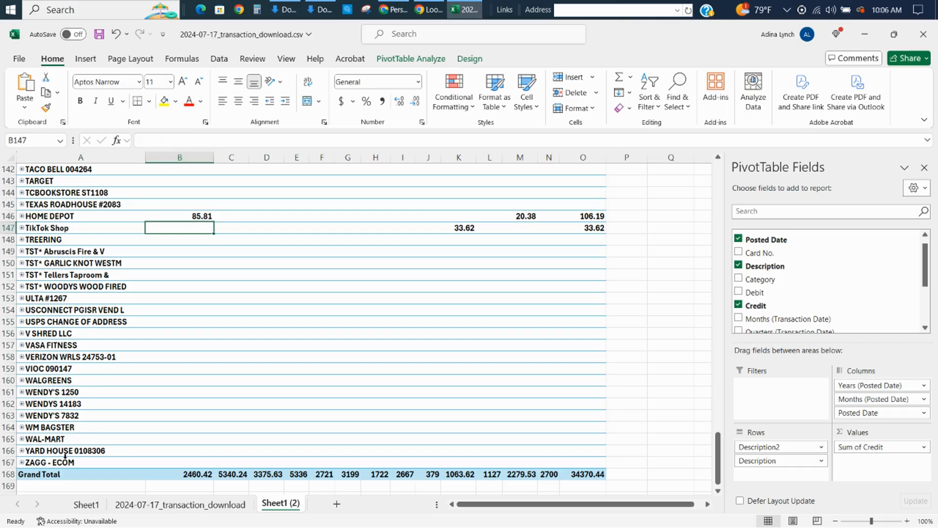
{"action": "left_click", "coordinate": [65, 463]}
{"action": "key", "text": "shift+Up"}
{"action": "key", "text": "shift+Up"}
{"action": "key", "text": "shift+Up"}
{"action": "key", "text": "shift+Up"}
{"action": "key", "text": "shift+Up"}
{"action": "key", "text": "shift+Up"}
{"action": "key", "text": "shift+Up"}
{"action": "key", "text": "shift+Up"}
{"action": "key", "text": "shift+Up"}
{"action": "key", "text": "shift+Up"}
{"action": "key", "text": "shift+Up"}
{"action": "key", "text": "shift+Up"}
{"action": "key", "text": "shift+Up"}
{"action": "key", "text": "shift+Up"}
{"action": "key", "text": "shift+Up"}
{"action": "key", "text": "shift+Up"}
{"action": "key", "text": "shift+Up"}
{"action": "key", "text": "shift+Up"}
{"action": "key", "text": "shift+Up"}
{"action": "key", "text": "shift+Up"}
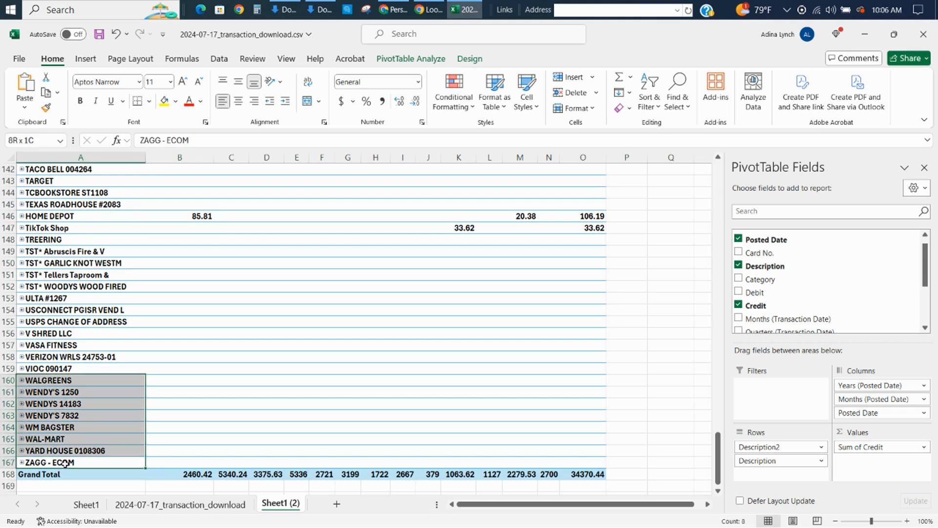
{"action": "key", "text": "shift+Up"}
{"action": "key", "text": "shift+Up"}
{"action": "key", "text": "shift+Up"}
{"action": "key", "text": "shift+Up"}
{"action": "key", "text": "shift+Up"}
{"action": "key", "text": "shift+Up"}
{"action": "key", "text": "shift+Up"}
{"action": "key", "text": "shift+Up"}
{"action": "key", "text": "shift+Up"}
{"action": "key", "text": "shift+Up"}
{"action": "key", "text": "shift+Up"}
{"action": "key", "text": "shift+Up"}
{"action": "key", "text": "shift+Up"}
{"action": "key", "text": "shift+Up"}
{"action": "key", "text": "shift+Up"}
{"action": "key", "text": "shift+Up"}
{"action": "key", "text": "shift+Up"}
{"action": "key", "text": "shift+Up"}
{"action": "key", "text": "shift+Up"}
{"action": "key", "text": "shift+Up"}
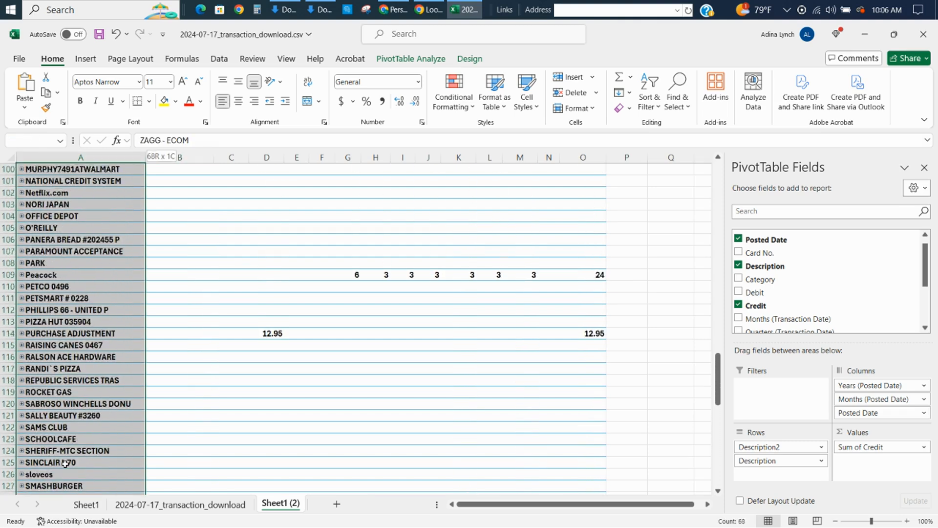
{"action": "key", "text": "shift+Up"}
{"action": "key", "text": "shift+Up"}
{"action": "key", "text": "shift+Up"}
{"action": "key", "text": "shift+Up"}
{"action": "key", "text": "shift+Up"}
{"action": "key", "text": "shift+Up"}
{"action": "key", "text": "shift+Up"}
{"action": "key", "text": "shift+Up"}
{"action": "key", "text": "shift+Up"}
{"action": "key", "text": "shift+Up"}
{"action": "key", "text": "shift+Up"}
{"action": "key", "text": "shift+Up"}
{"action": "key", "text": "shift+Up"}
{"action": "key", "text": "shift+Up"}
{"action": "key", "text": "shift+Up"}
{"action": "key", "text": "shift+Up"}
{"action": "key", "text": "shift+Up"}
{"action": "key", "text": "shift+Up"}
{"action": "key", "text": "shift+Up"}
{"action": "key", "text": "shift+Up"}
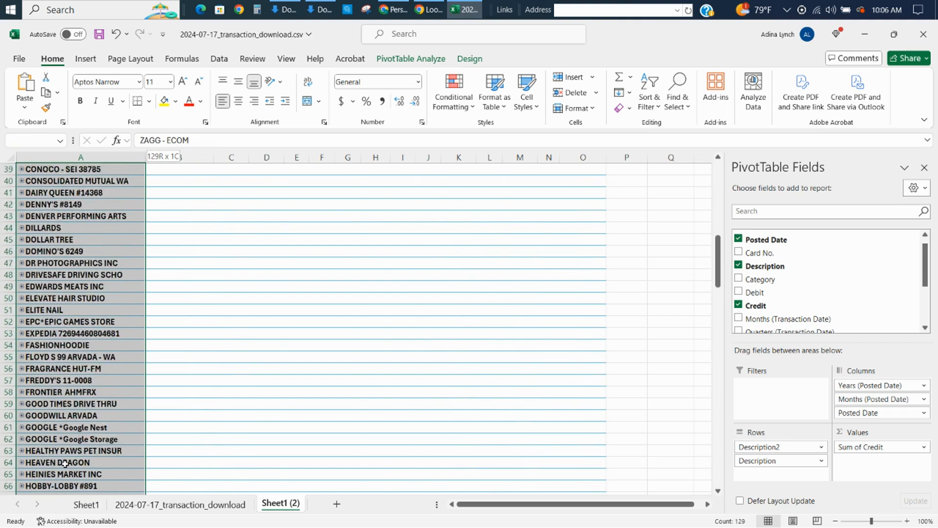
{"action": "key", "text": "shift+Up"}
{"action": "key", "text": "shift+Up"}
{"action": "key", "text": "shift+Up"}
{"action": "key", "text": "shift+Up"}
{"action": "key", "text": "shift+Up"}
{"action": "key", "text": "shift+Up"}
{"action": "key", "text": "shift+Up"}
{"action": "key", "text": "shift+Up"}
{"action": "key", "text": "shift+Up"}
{"action": "key", "text": "shift+Up"}
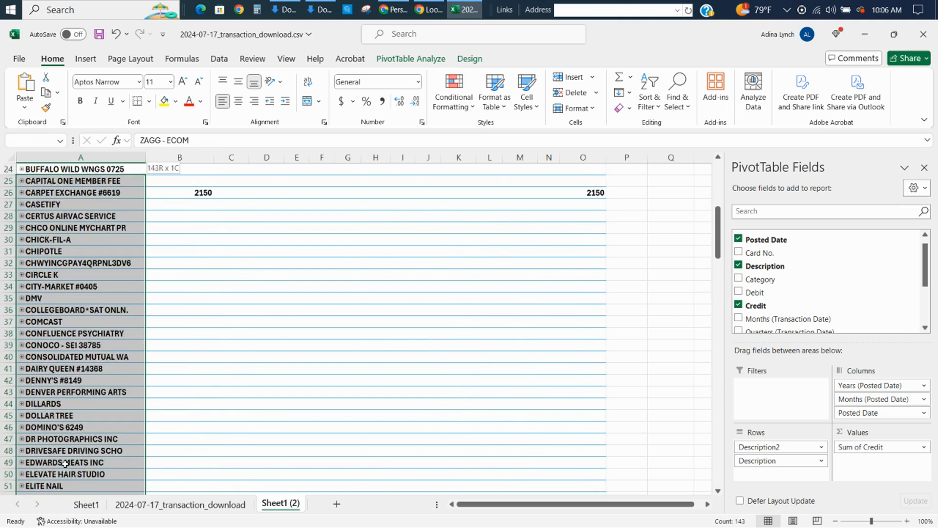
{"action": "key", "text": "shift+Up"}
{"action": "key", "text": "shift+Up"}
{"action": "key", "text": "shift+Up"}
{"action": "key", "text": "shift+Up"}
{"action": "key", "text": "shift+Up"}
{"action": "key", "text": "shift+Up"}
{"action": "key", "text": "shift+Up"}
{"action": "key", "text": "shift+Up"}
{"action": "key", "text": "shift+Up"}
{"action": "key", "text": "shift+Up"}
{"action": "key", "text": "shift+Up"}
{"action": "key", "text": "shift+Up"}
{"action": "key", "text": "shift+Up"}
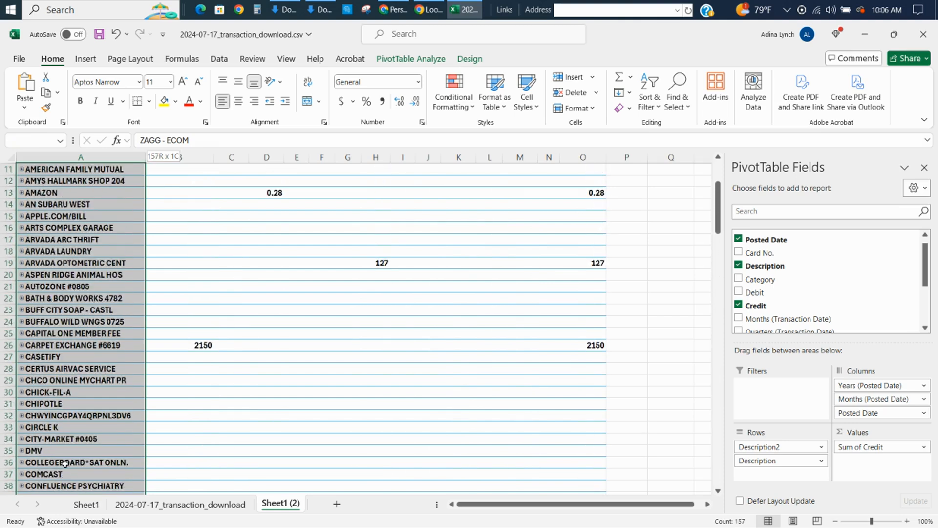
{"action": "key", "text": "shift+Up"}
{"action": "key", "text": "shift+Up"}
{"action": "key", "text": "shift+Down"}
{"action": "key", "text": "shift+Down"}
{"action": "key", "text": "shift+Down"}
{"action": "key", "text": "shift+Down"}
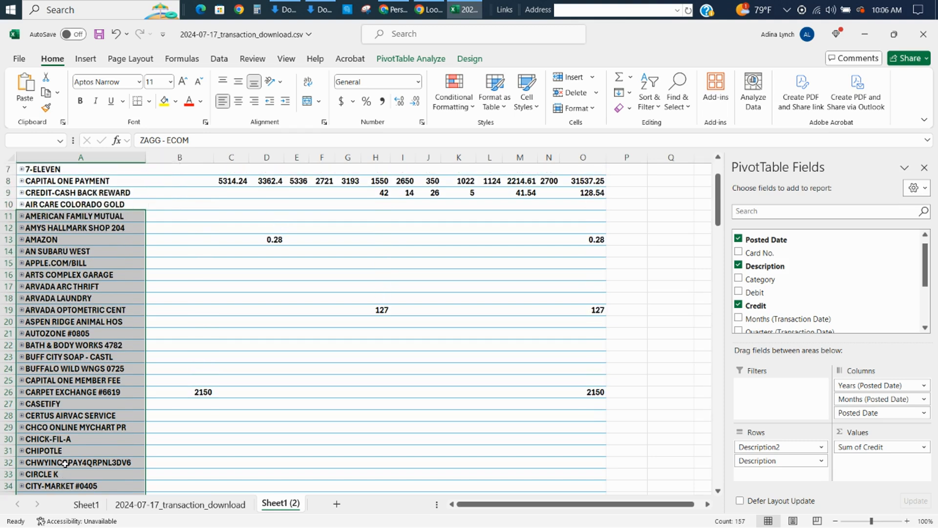
{"action": "right_click", "coordinate": [87, 345]}
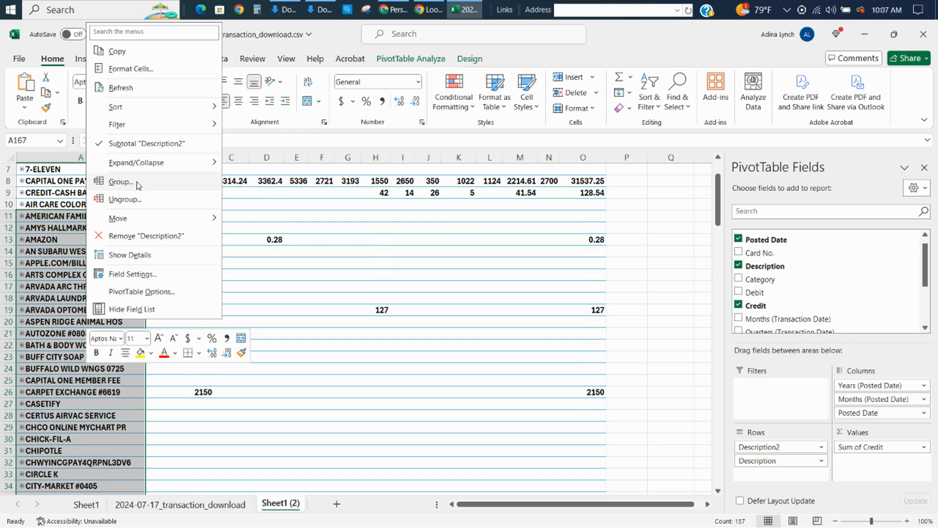
{"action": "left_click", "coordinate": [120, 182]}
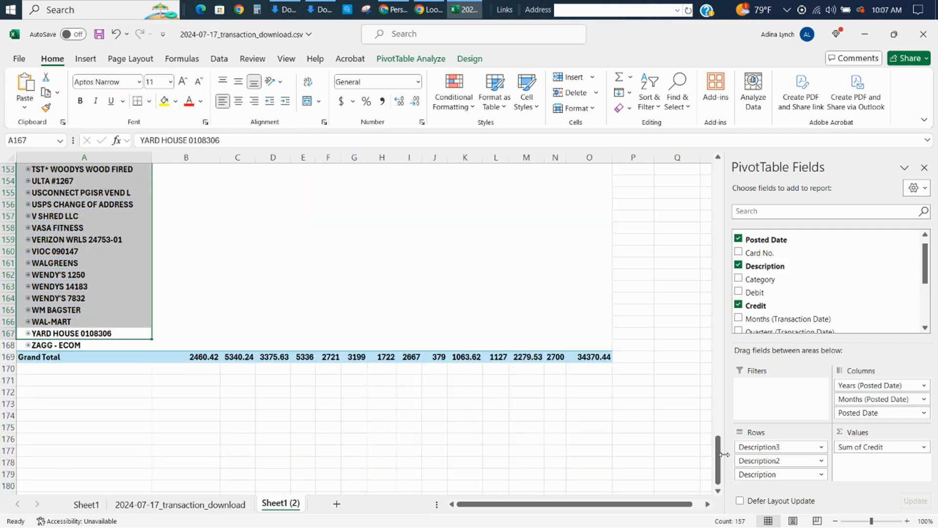
Rename the new vendor group in A11 as Returns/Credits and collapse it.
{"action": "left_click_drag", "start_coordinate": [720, 458], "coordinate": [509, 201]}
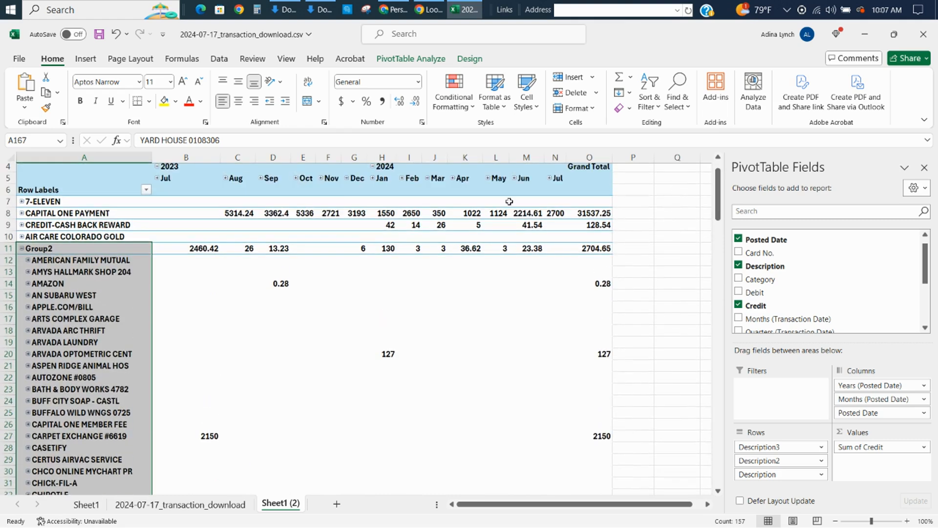
{"action": "left_click", "coordinate": [88, 249]}
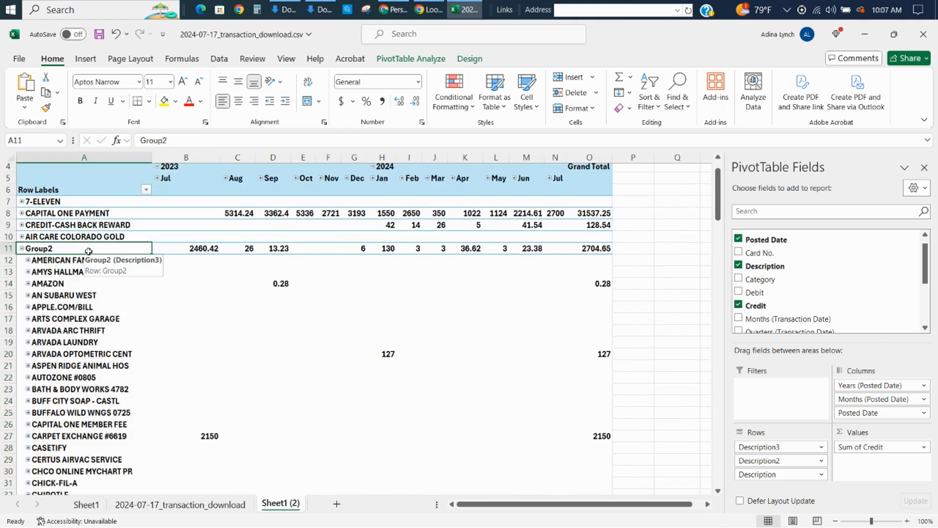
{"action": "type", "text": "Cr"}
{"action": "key", "text": "BackSpace"}
{"action": "key", "text": "BackSpace"}
{"action": "key", "text": "BackSpace"}
{"action": "type", "text": "Re"}
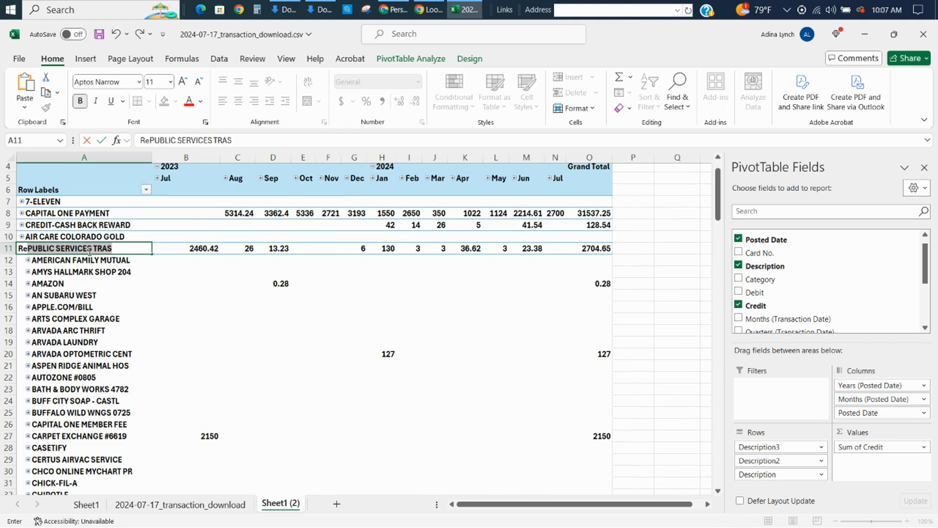
{"action": "type", "text": "turns/"}
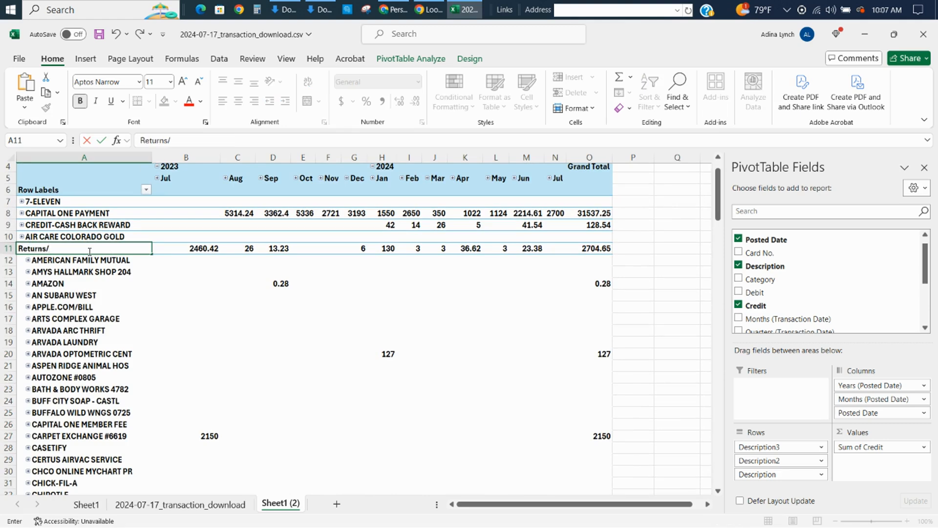
{"action": "type", "text": "Credits"}
{"action": "key", "text": "Return"}
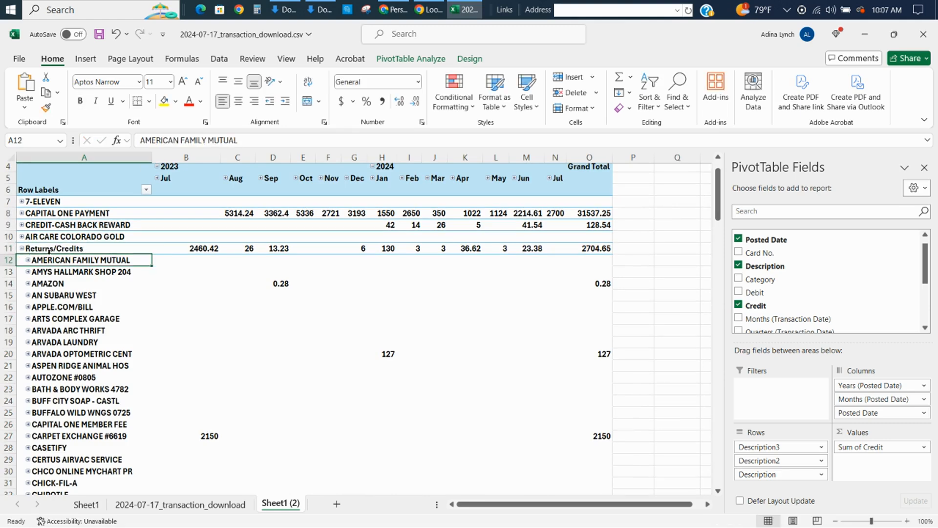
{"action": "left_click", "coordinate": [22, 248]}
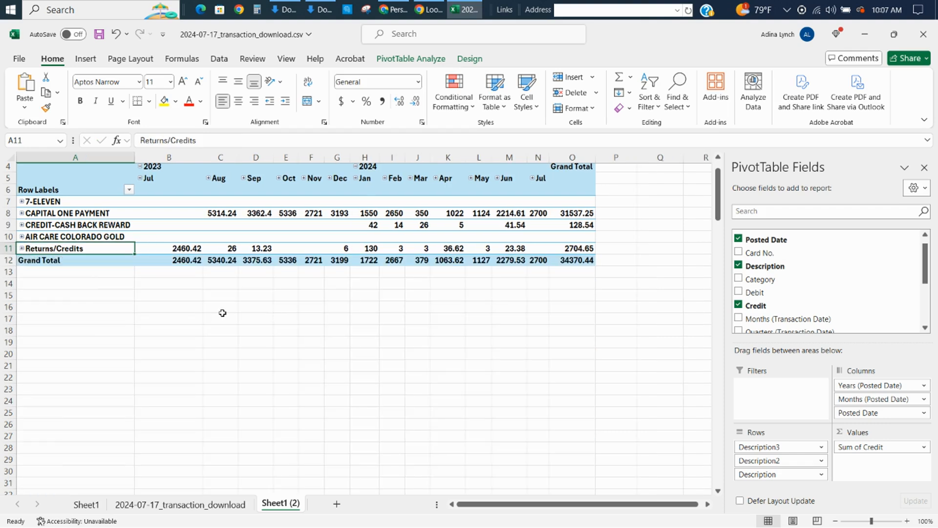
Switch to the Google Sheets forecast and move the CAPITAL ONE MEMBER FEE and CAPITAL ONE PAYMENT rows directly below ZAGG - ECOM.
{"action": "key", "text": "alt+Tab"}
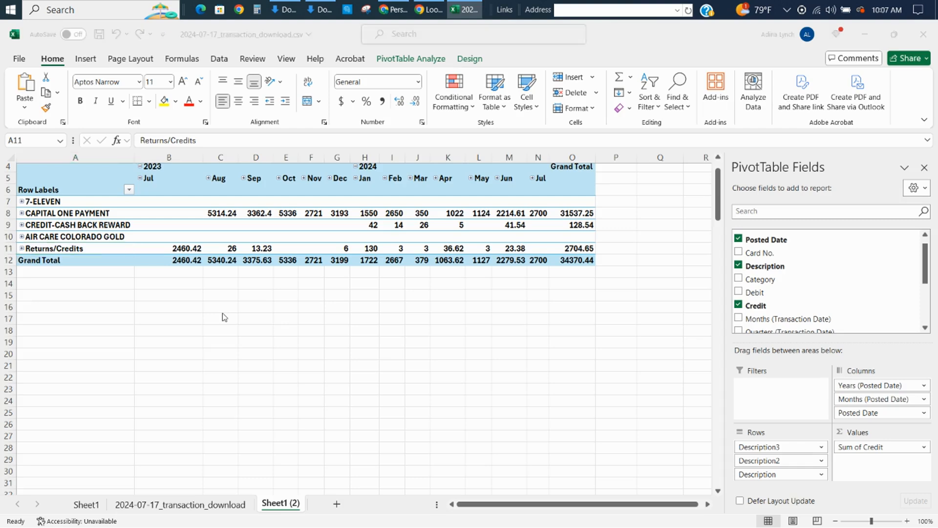
{"action": "left_click", "coordinate": [150, 362]}
{"action": "scroll", "coordinate": [152, 368], "scroll_direction": "up", "scroll_amount": 20}
{"action": "left_click", "coordinate": [151, 364]}
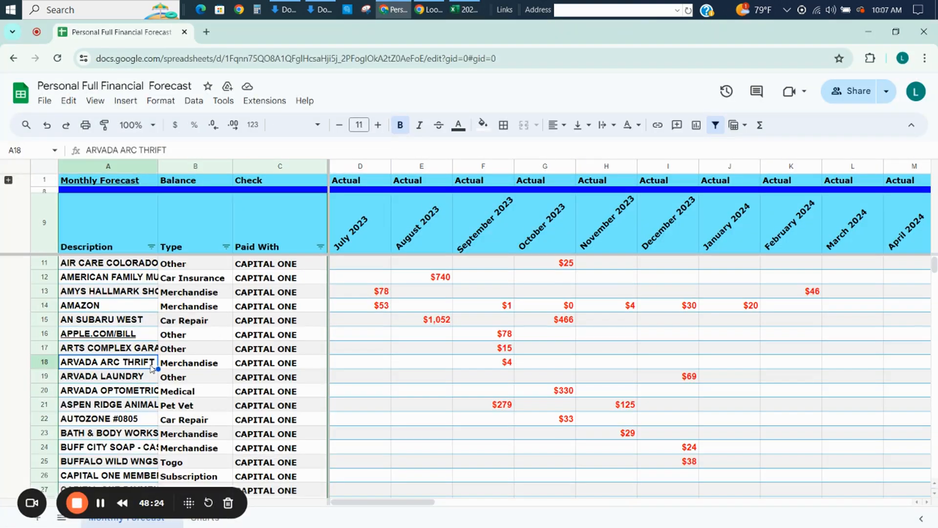
{"action": "scroll", "coordinate": [151, 367], "scroll_direction": "up", "scroll_amount": 1}
{"action": "left_click", "coordinate": [151, 365]}
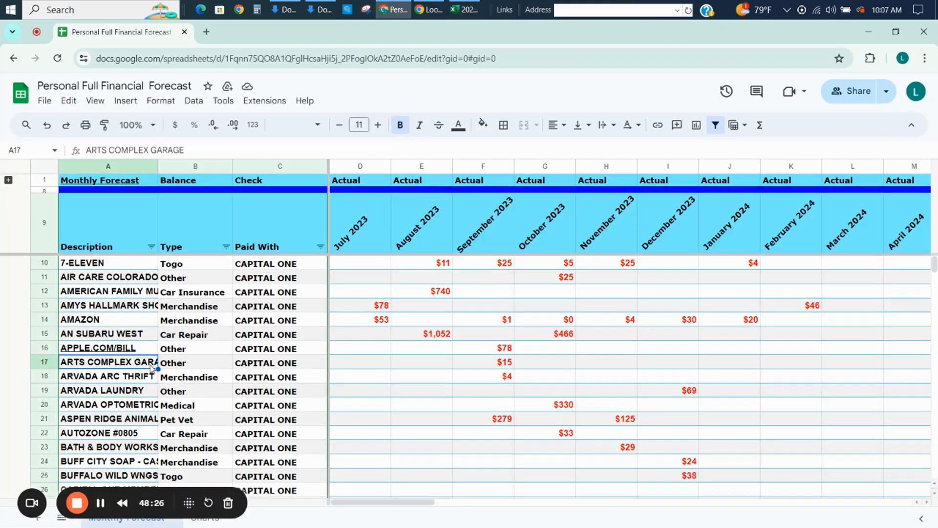
{"action": "key", "text": "Page_Down"}
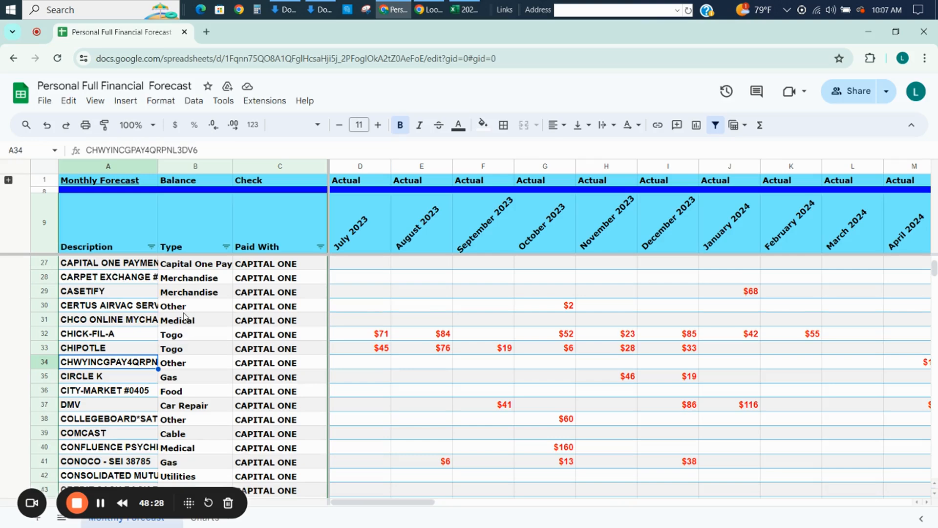
{"action": "key", "text": "Up"}
{"action": "key", "text": "Up"}
{"action": "key", "text": "Up"}
{"action": "key", "text": "Up"}
{"action": "key", "text": "Up"}
{"action": "key", "text": "Up"}
{"action": "key", "text": "Up"}
{"action": "key", "text": "Up"}
{"action": "key", "text": "Up"}
{"action": "key", "text": "Down"}
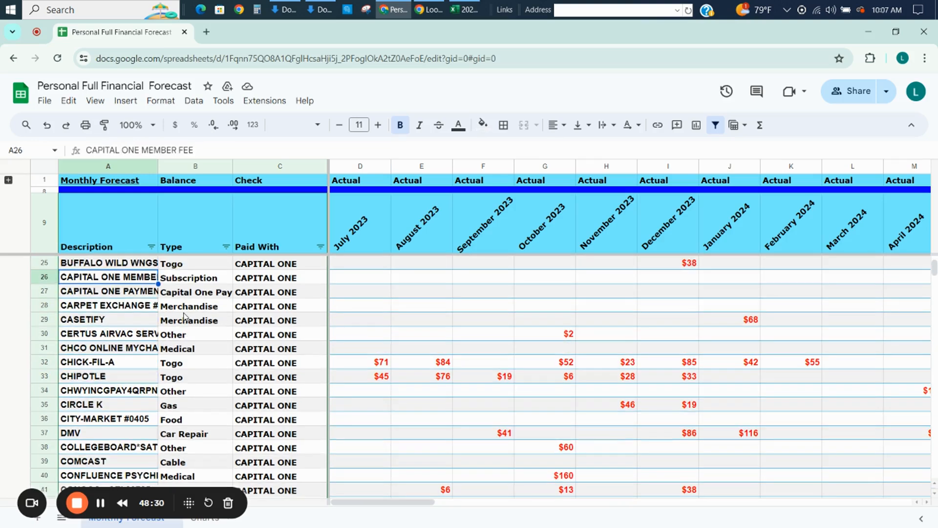
{"action": "left_click", "coordinate": [44, 276]}
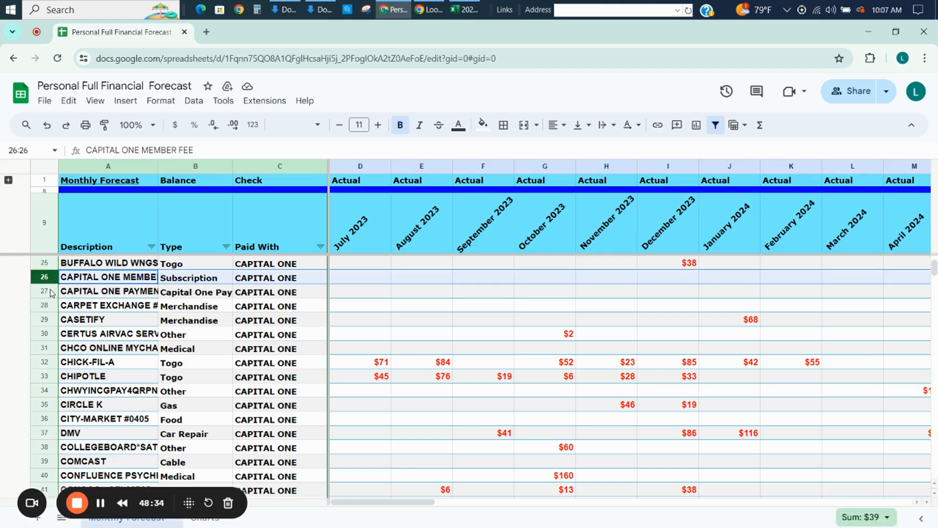
{"action": "left_click", "coordinate": [49, 288], "text": "shift"}
{"action": "left_click_drag", "start_coordinate": [49, 288], "coordinate": [68, 300]}
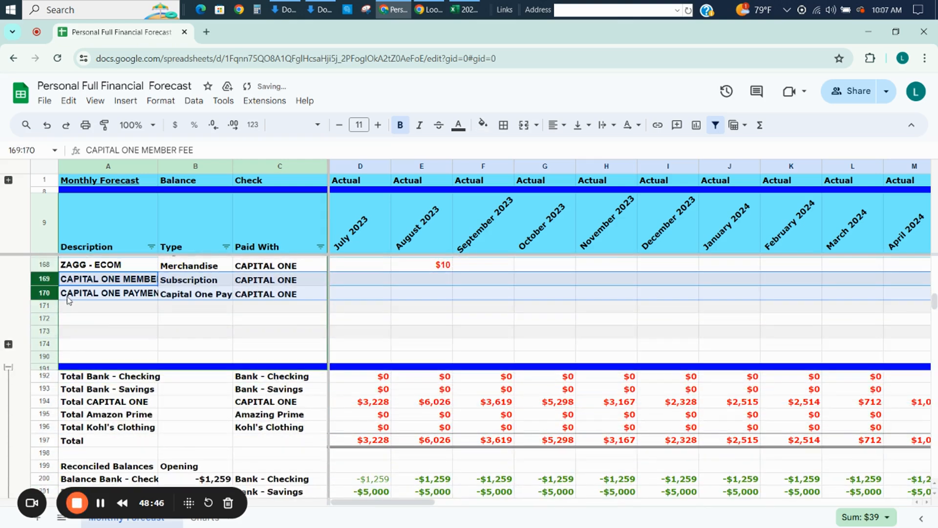
Move the INTEREST CHARGE:PURCHASES row directly below the CAPITAL ONE PAYMENT row.
{"action": "scroll", "coordinate": [67, 297], "scroll_direction": "up", "scroll_amount": 5}
{"action": "left_click", "coordinate": [67, 293]}
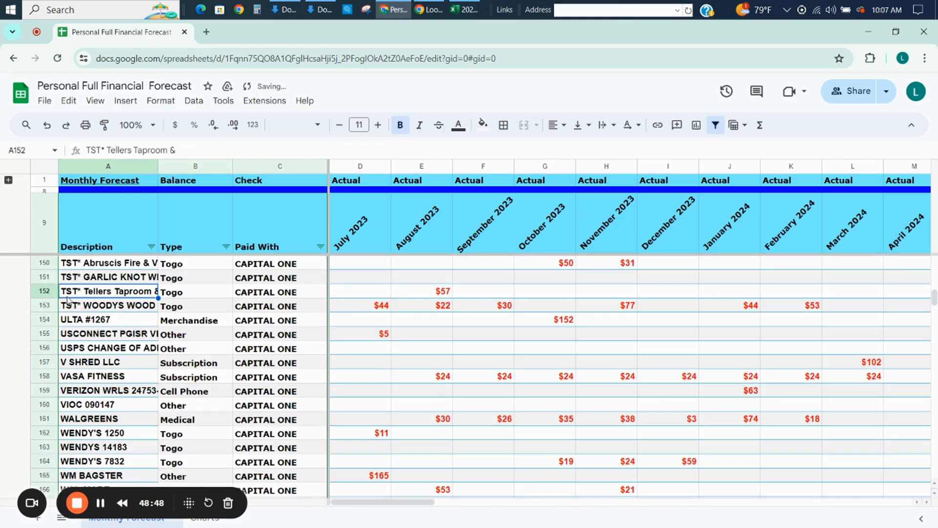
{"action": "scroll", "coordinate": [67, 299], "scroll_direction": "up", "scroll_amount": 5}
{"action": "left_click", "coordinate": [67, 293]}
{"action": "scroll", "coordinate": [67, 299], "scroll_direction": "up", "scroll_amount": 5}
{"action": "left_click", "coordinate": [67, 294]}
{"action": "scroll", "coordinate": [68, 296], "scroll_direction": "up", "scroll_amount": 5}
{"action": "left_click", "coordinate": [68, 297]}
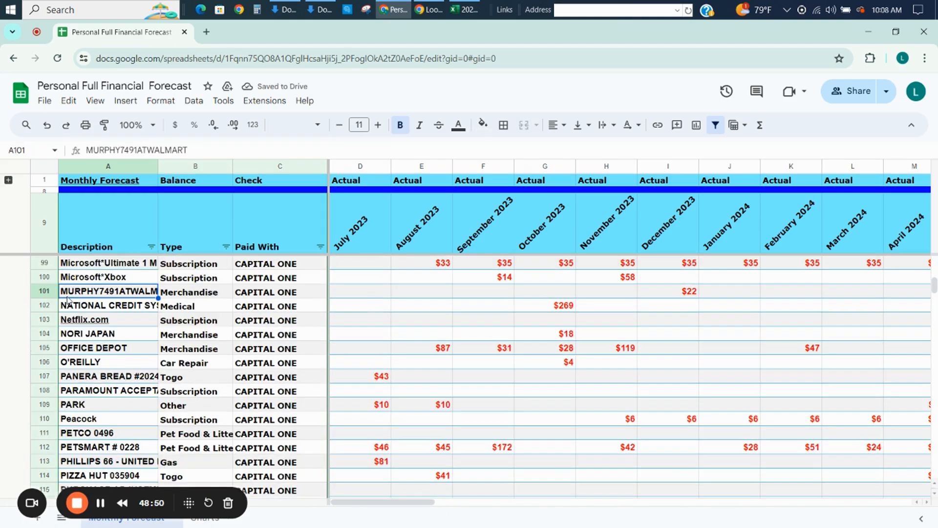
{"action": "scroll", "coordinate": [68, 299], "scroll_direction": "up", "scroll_amount": 5}
{"action": "left_click", "coordinate": [67, 293]}
{"action": "scroll", "coordinate": [67, 299], "scroll_direction": "up", "scroll_amount": 5}
{"action": "left_click", "coordinate": [67, 293]}
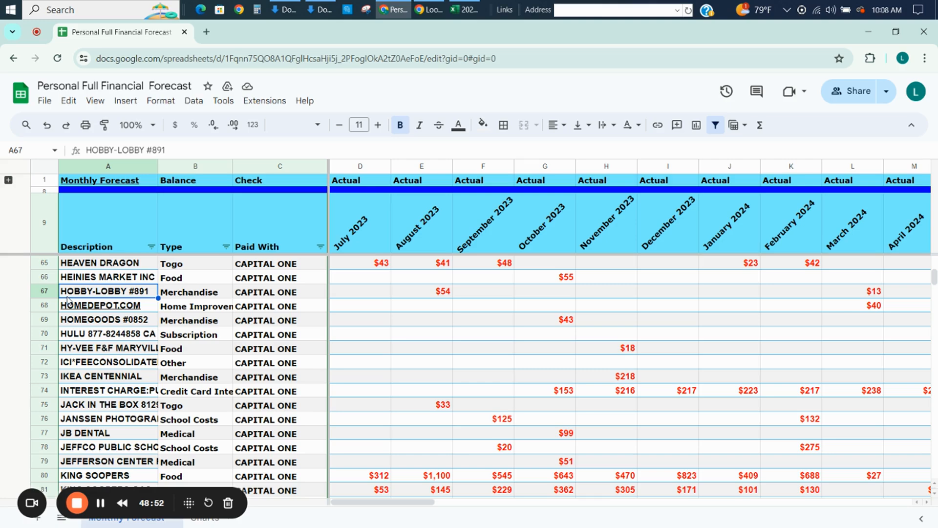
{"action": "left_click", "coordinate": [43, 390]}
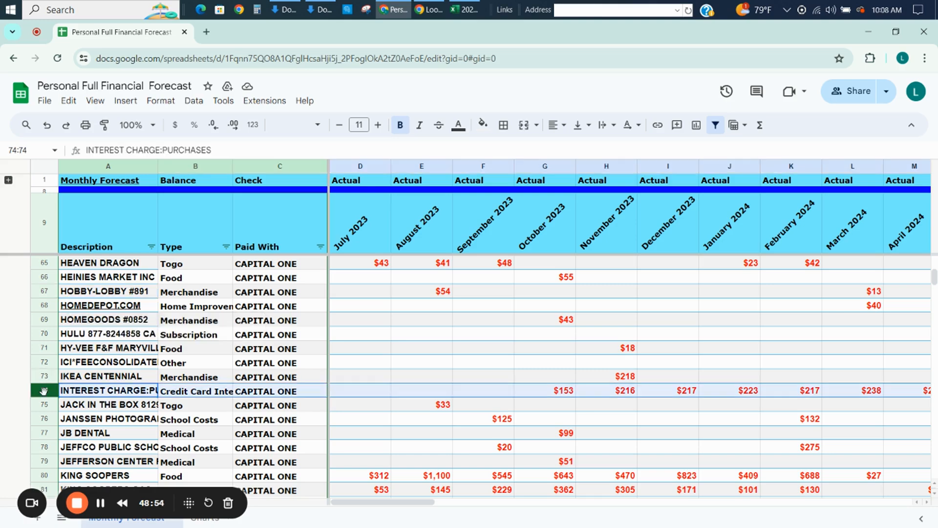
{"action": "scroll", "coordinate": [44, 406], "scroll_direction": "down", "scroll_amount": 15}
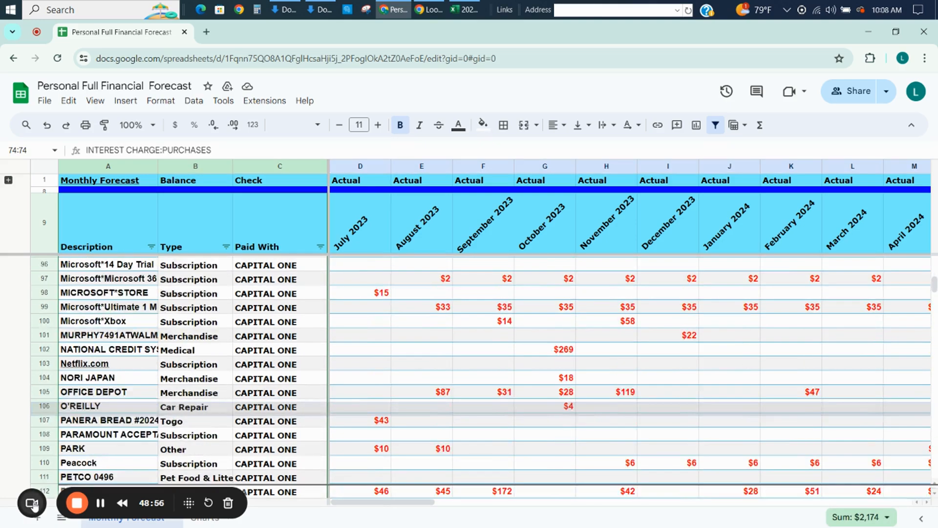
{"action": "scroll", "coordinate": [31, 483], "scroll_direction": "down", "scroll_amount": 10}
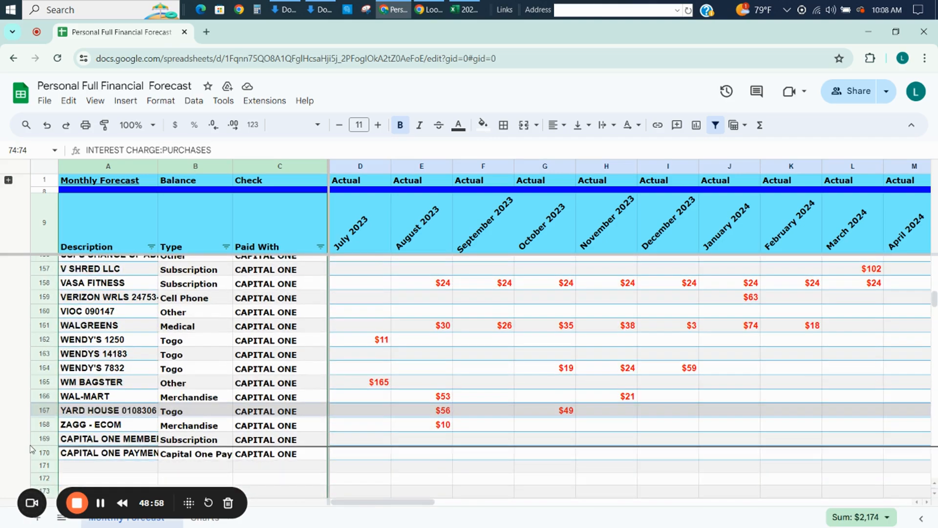
{"action": "left_click_drag", "start_coordinate": [29, 460], "coordinate": [30, 460]}
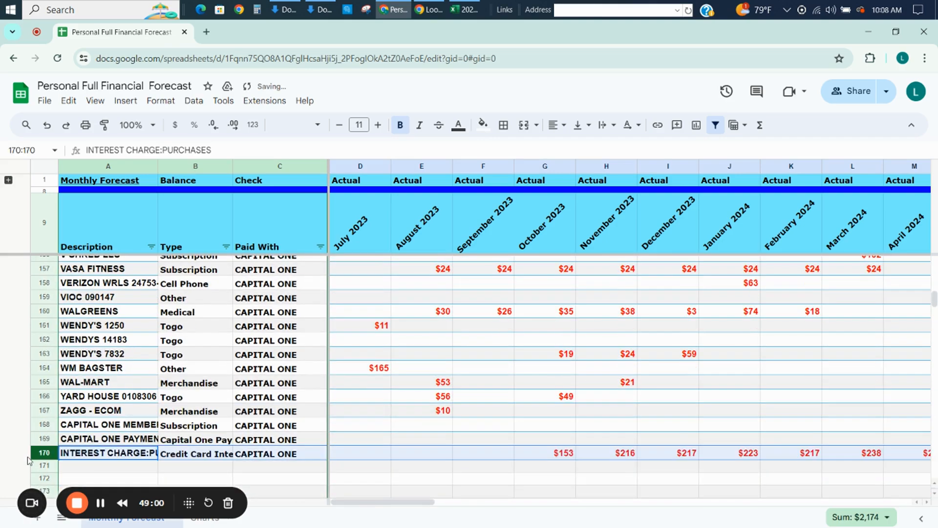
Insert a blank row between ZAGG - ECOM and the CAPITAL ONE MEMBER FEE row.
{"action": "left_click", "coordinate": [42, 425]}
{"action": "right_click", "coordinate": [42, 425]}
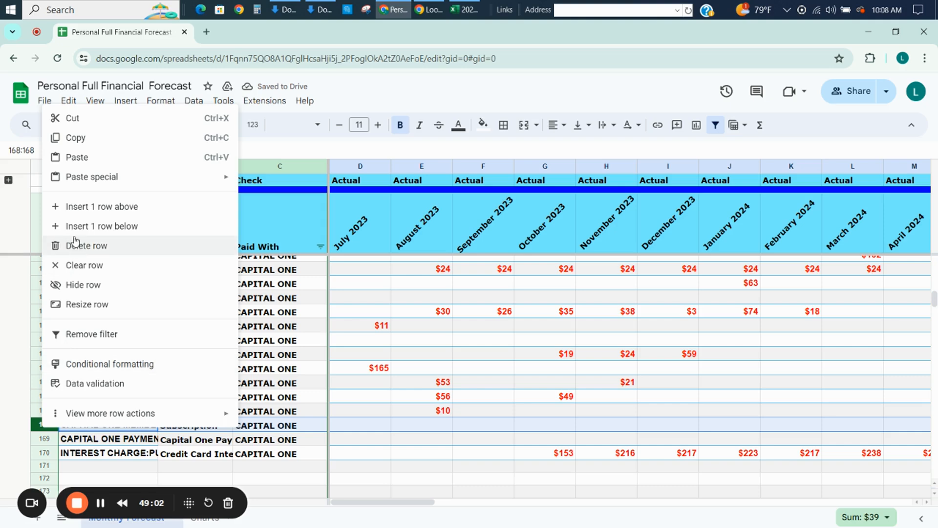
{"action": "left_click", "coordinate": [72, 207]}
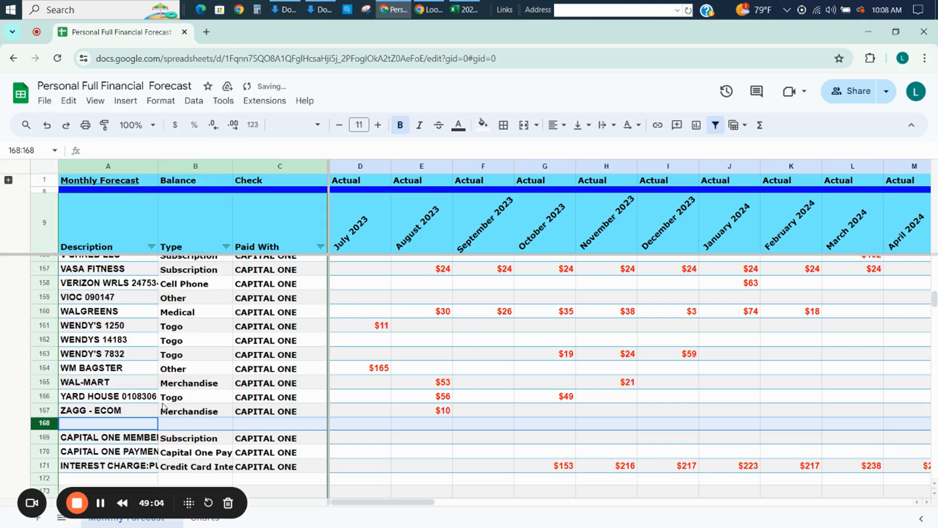
{"action": "left_click", "coordinate": [196, 424]}
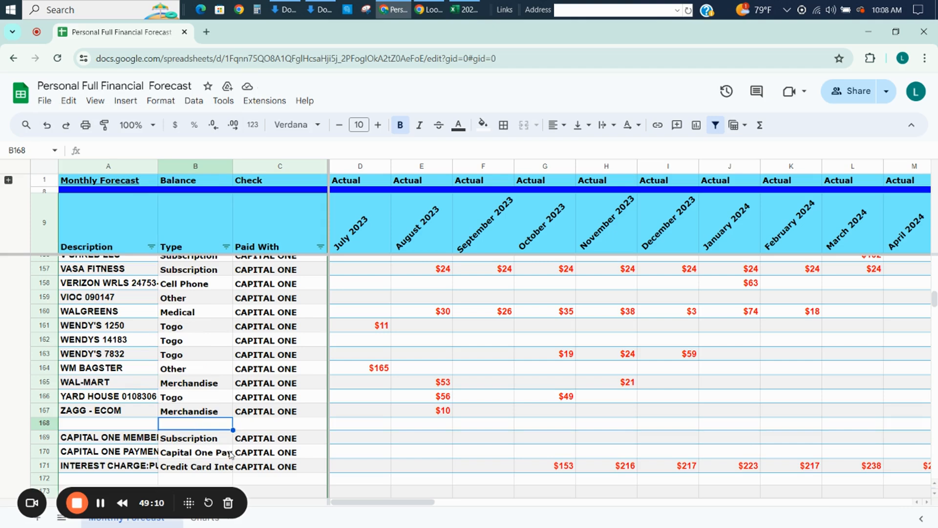
Select D170 as the forecast paste target, switch to the Excel pivot table and copy the monthly credit values in B7:N11.
{"action": "left_click", "coordinate": [344, 449]}
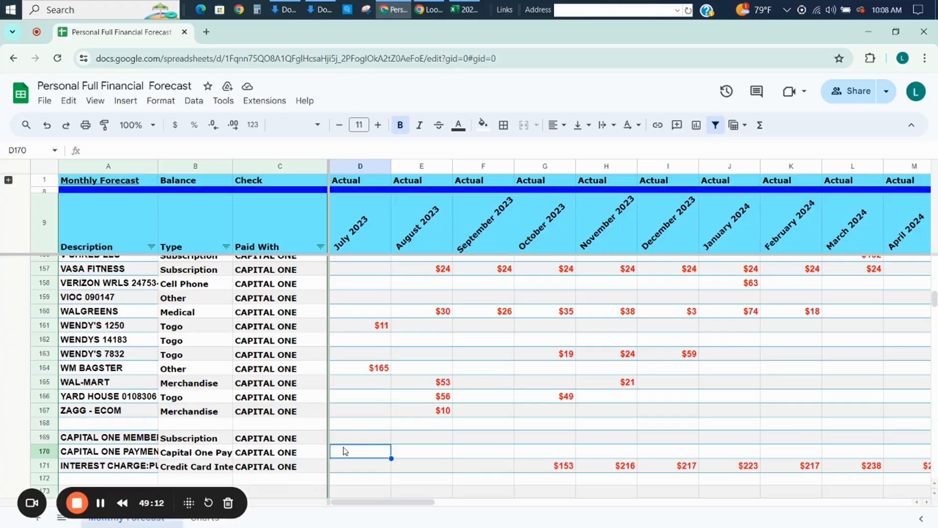
{"action": "key", "text": "alt+Tab"}
{"action": "key", "text": "Up"}
{"action": "key", "text": "Up"}
{"action": "key", "text": "Up"}
{"action": "key", "text": "Right"}
{"action": "key", "text": "shift+Right"}
{"action": "key", "text": "shift+Right"}
{"action": "key", "text": "shift+Right"}
{"action": "key", "text": "shift+Right"}
{"action": "key", "text": "shift+Right"}
{"action": "key", "text": "shift+Right"}
{"action": "key", "text": "shift+Right"}
{"action": "key", "text": "shift+Right"}
{"action": "key", "text": "shift+Right"}
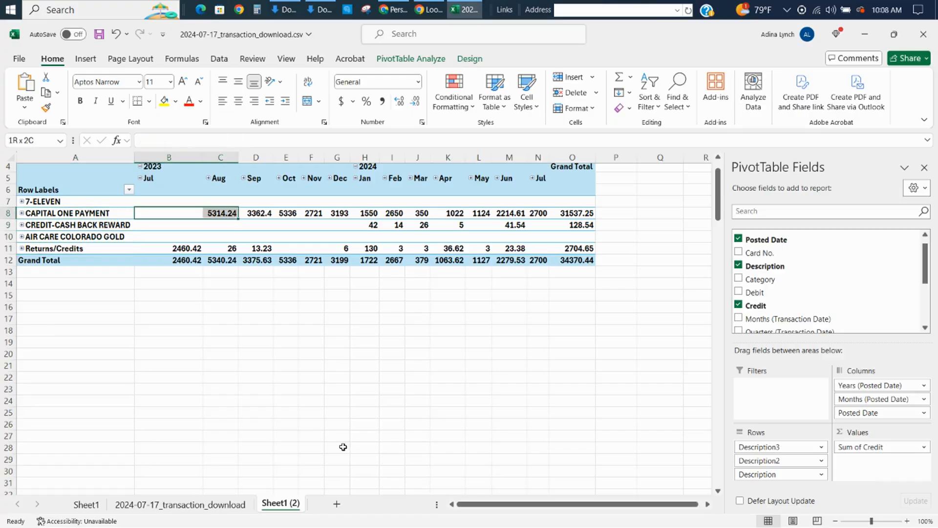
{"action": "key", "text": "shift+Right"}
{"action": "key", "text": "shift+Right"}
{"action": "key", "text": "shift+Right"}
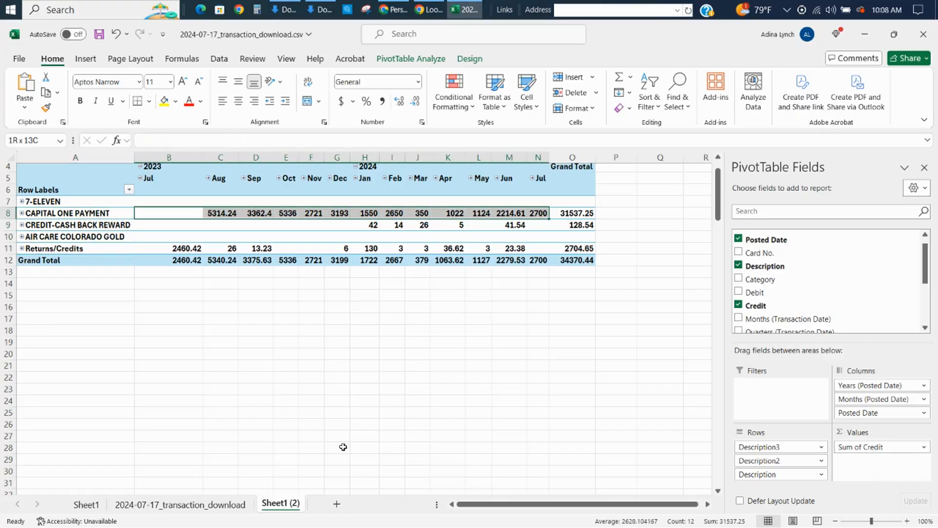
{"action": "key", "text": "Up"}
{"action": "key", "text": "shift+Down"}
{"action": "key", "text": "shift+Down"}
{"action": "key", "text": "shift+Down"}
{"action": "key", "text": "shift+Down"}
{"action": "key", "text": "shift+Right"}
{"action": "key", "text": "shift+Right"}
{"action": "key", "text": "shift+Right"}
{"action": "key", "text": "shift+Right"}
{"action": "key", "text": "shift+Right"}
{"action": "key", "text": "shift+Right"}
{"action": "key", "text": "shift+Right"}
{"action": "key", "text": "shift+Right"}
{"action": "key", "text": "shift+Right"}
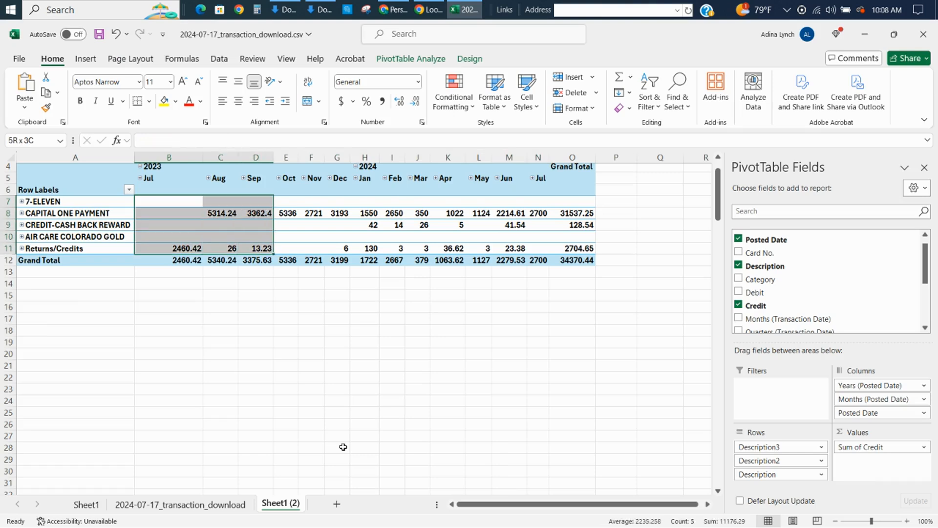
{"action": "key", "text": "shift+Right"}
{"action": "key", "text": "shift+Right"}
{"action": "key", "text": "shift+Right"}
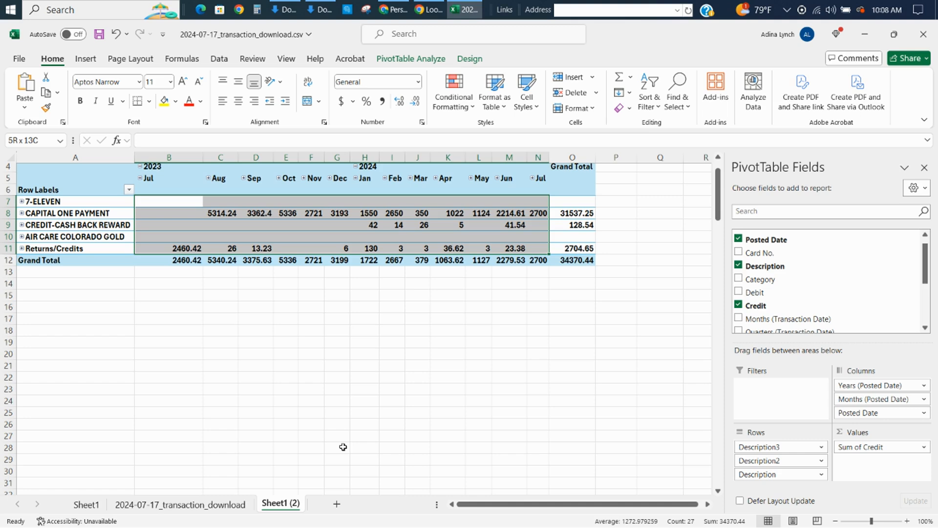
{"action": "key", "text": "ctrl+c"}
Paste the copied credits at Q7 beside the pivot table with the Subtract operation to produce negative amounts.
{"action": "key", "text": "Right"}
{"action": "key", "text": "Right"}
{"action": "key", "text": "Right"}
{"action": "key", "text": "Right"}
{"action": "key", "text": "Right"}
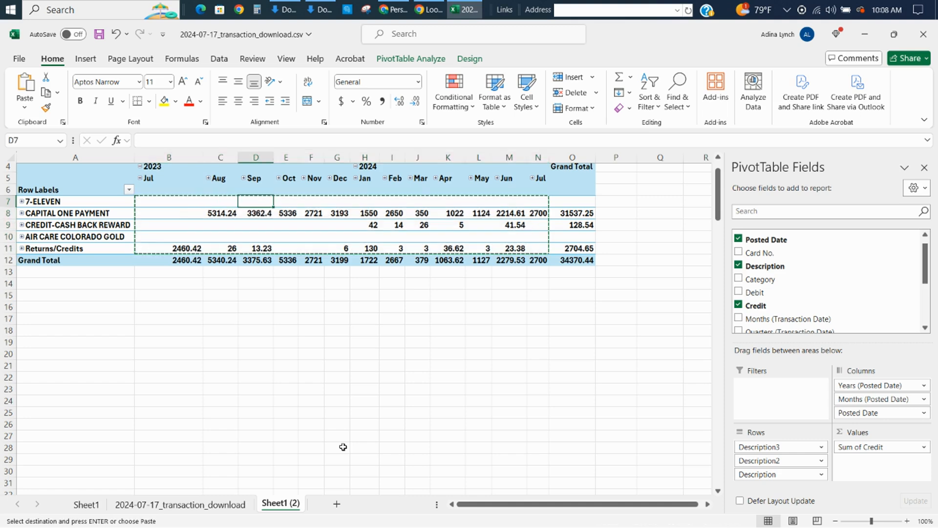
{"action": "key", "text": "Right"}
{"action": "key", "text": "Right"}
{"action": "key", "text": "Right"}
{"action": "key", "text": "Right"}
{"action": "key", "text": "Right"}
{"action": "key", "text": "Right"}
{"action": "key", "text": "Right"}
{"action": "key", "text": "Right"}
{"action": "key", "text": "Right"}
{"action": "key", "text": "Right"}
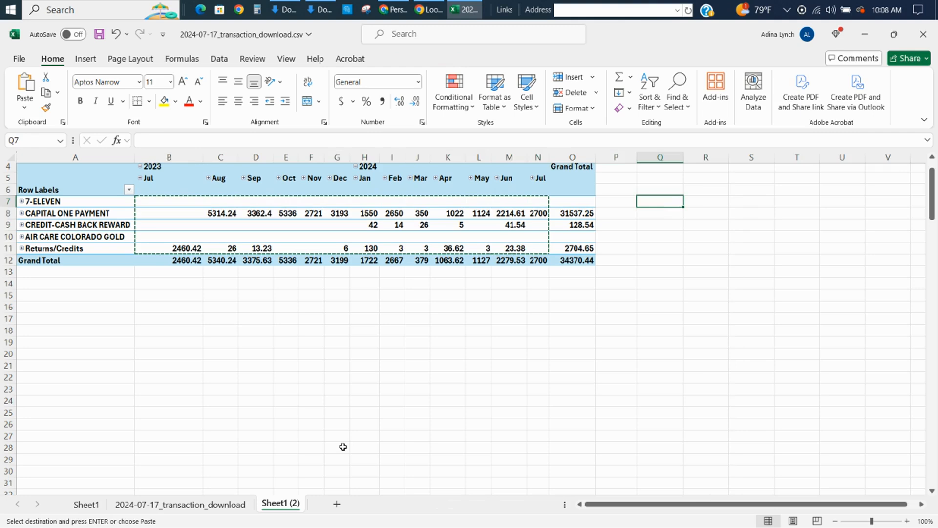
{"action": "right_click", "coordinate": [664, 203]}
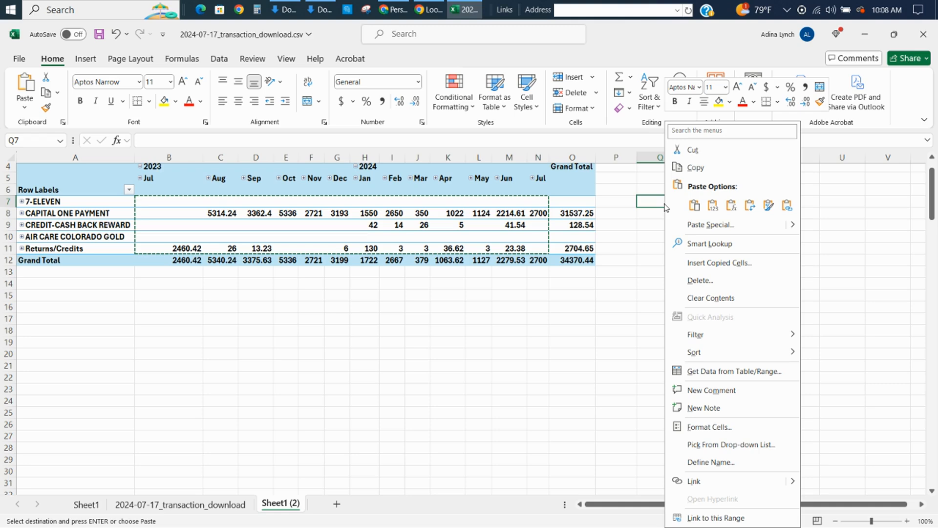
{"action": "left_click", "coordinate": [683, 224]}
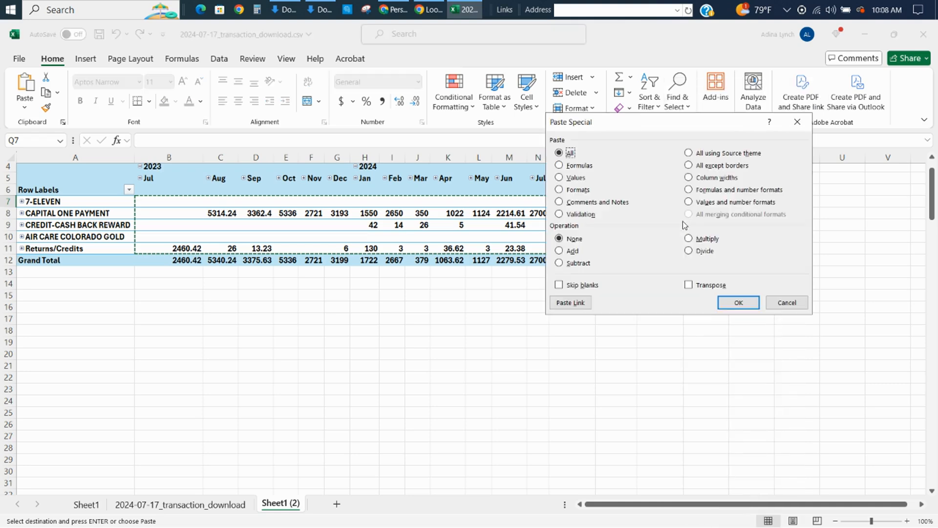
{"action": "left_click", "coordinate": [578, 264]}
{"action": "left_click", "coordinate": [750, 303]}
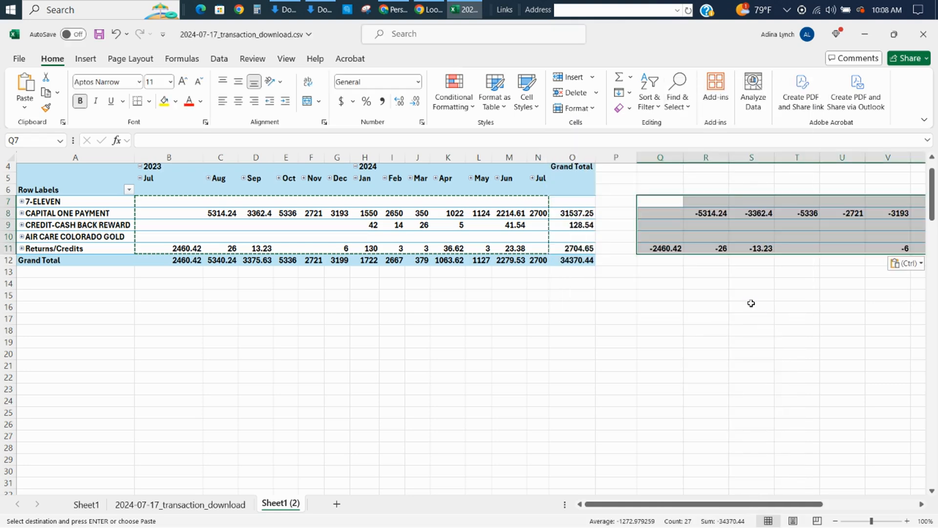
Copy the negative CAPITAL ONE PAYMENT amounts in Q8:AC8 and paste them into the Google Sheets forecast starting at D170.
{"action": "key", "text": "Down"}
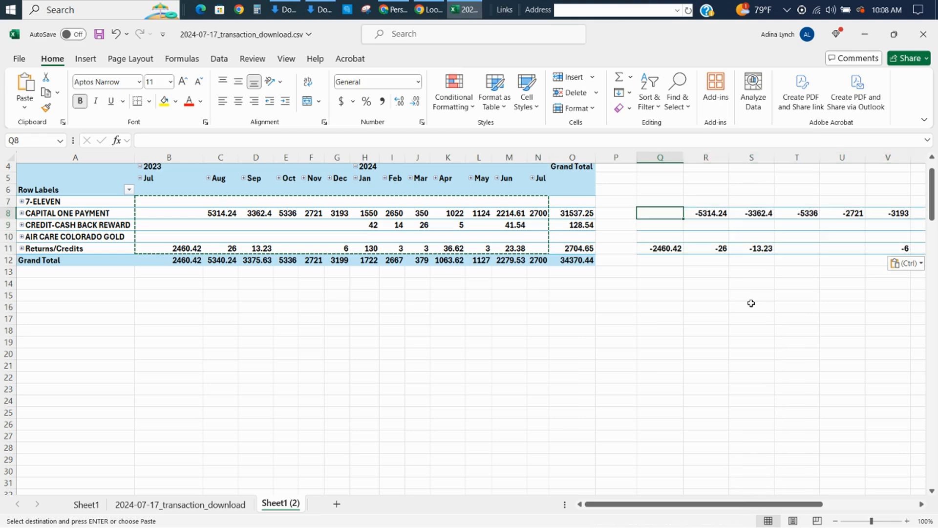
{"action": "key", "text": "shift+Right"}
{"action": "key", "text": "shift+Right"}
{"action": "key", "text": "shift+Right"}
{"action": "key", "text": "shift+Right"}
{"action": "key", "text": "shift+Right"}
{"action": "key", "text": "shift+Right"}
{"action": "key", "text": "shift+Right"}
{"action": "key", "text": "shift+Right"}
{"action": "key", "text": "shift+Right"}
{"action": "key", "text": "shift+Right"}
{"action": "key", "text": "shift+Right"}
{"action": "key", "text": "shift+Right"}
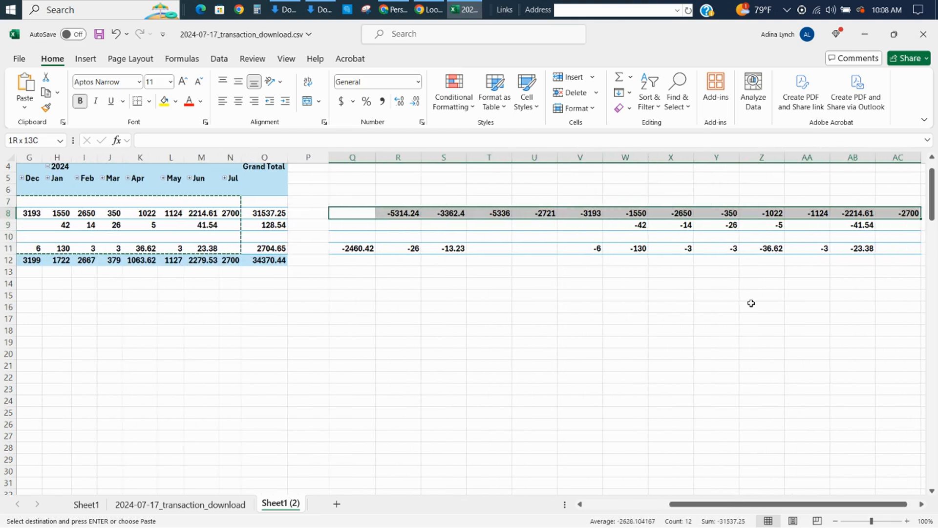
{"action": "key", "text": "ctrl+c"}
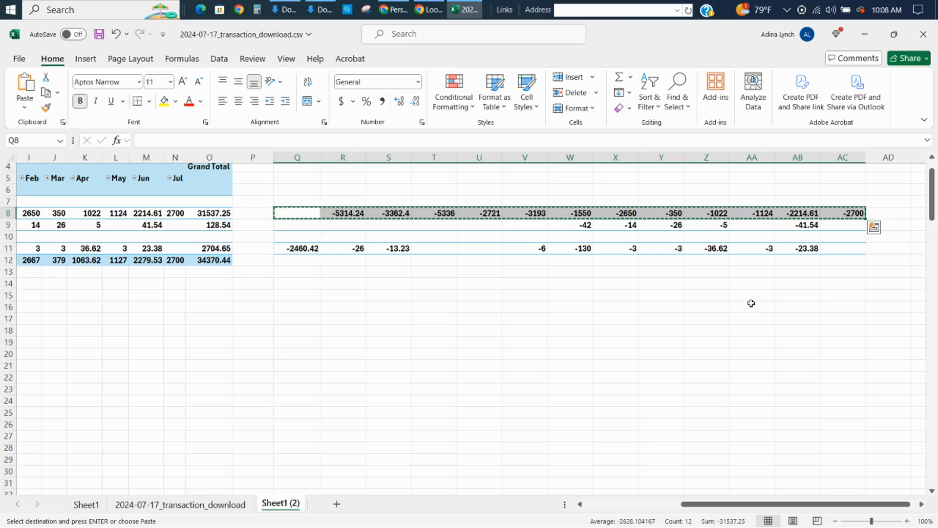
{"action": "key", "text": "alt+Tab"}
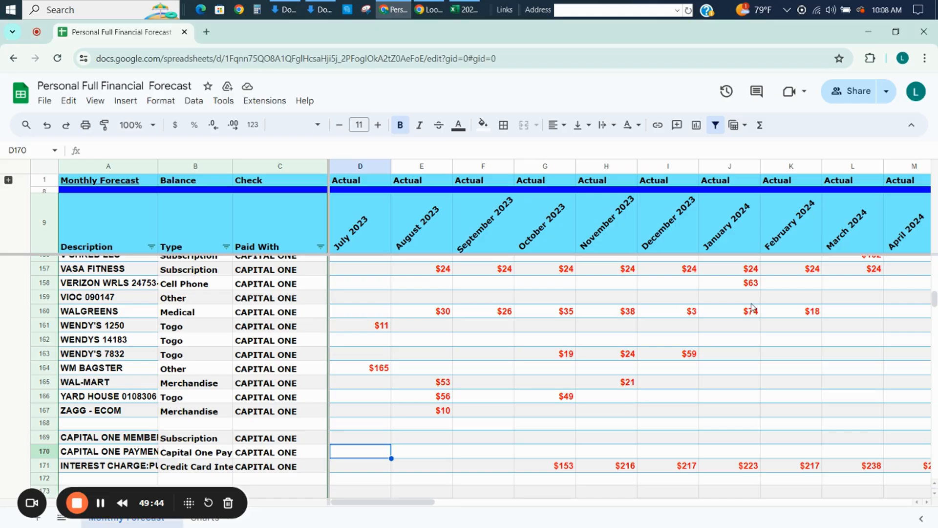
{"action": "key", "text": "ctrl+v"}
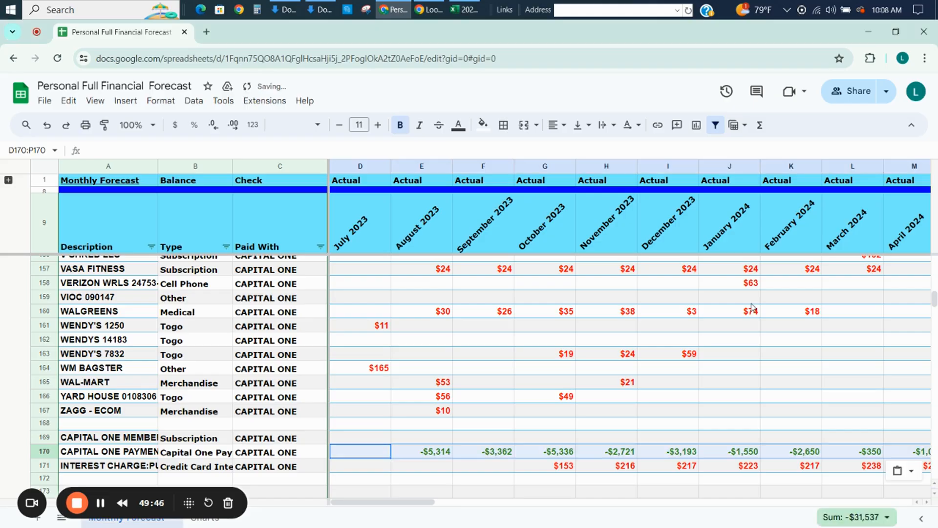
Check the cash back label in the Excel pivot table and add Cash Back Reward, Other, CAPITAL ONE in forecast row 172.
{"action": "key", "text": "Down"}
{"action": "key", "text": "Down"}
{"action": "key", "text": "Left"}
{"action": "key", "text": "Left"}
{"action": "key", "text": "Left"}
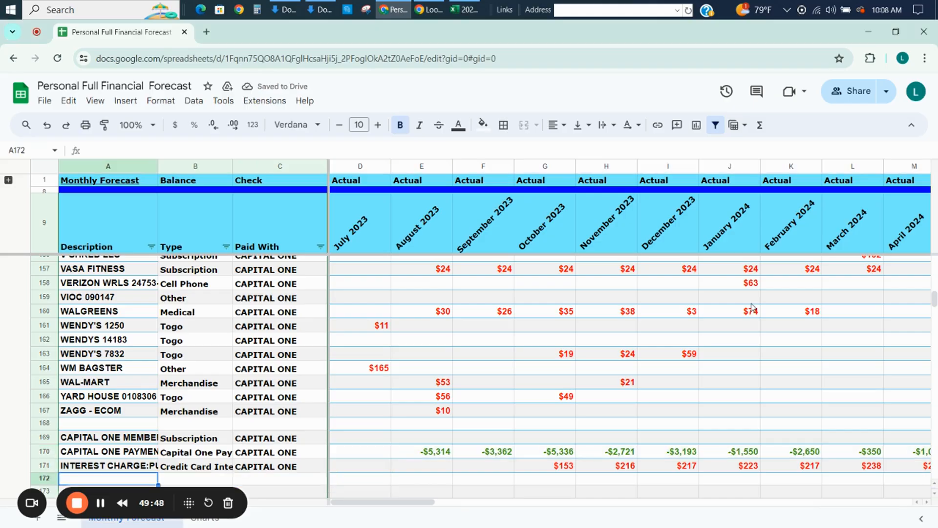
{"action": "key", "text": "alt+Tab"}
{"action": "key", "text": "Down"}
{"action": "key", "text": "Left"}
{"action": "key", "text": "Left"}
{"action": "key", "text": "Left"}
{"action": "key", "text": "Left"}
{"action": "key", "text": "Left"}
{"action": "key", "text": "Left"}
{"action": "key", "text": "Left"}
{"action": "key", "text": "Left"}
{"action": "key", "text": "Left"}
{"action": "key", "text": "Left"}
{"action": "key", "text": "Left"}
{"action": "key", "text": "Left"}
{"action": "key", "text": "Left"}
{"action": "key", "text": "Left"}
{"action": "key", "text": "Left"}
{"action": "key", "text": "Left"}
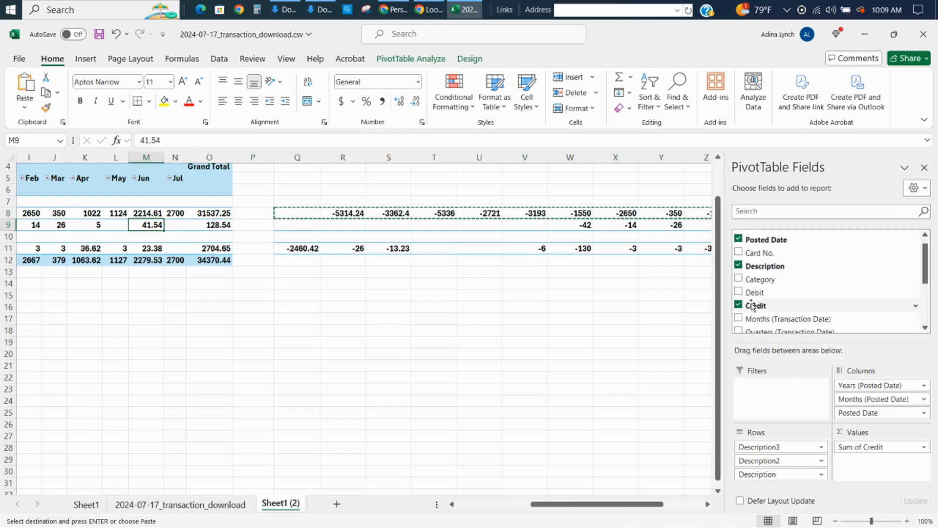
{"action": "key", "text": "alt+Tab"}
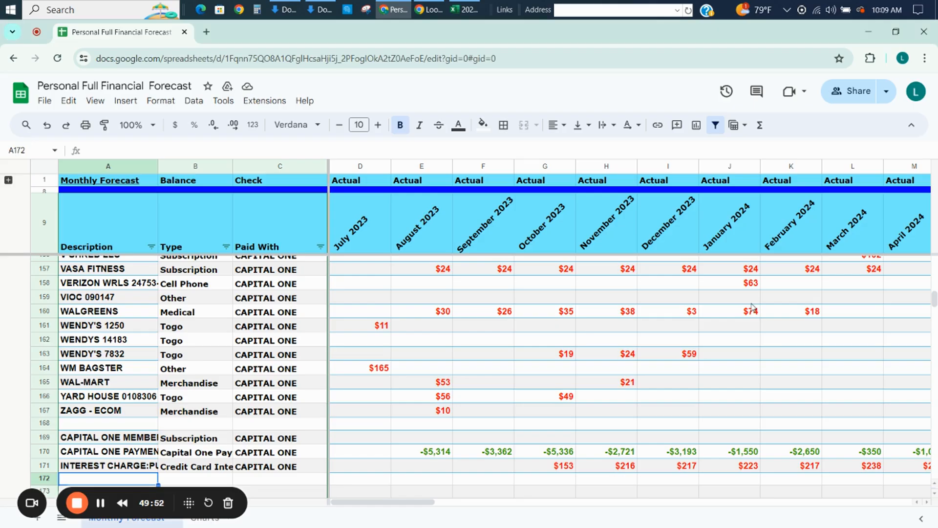
{"action": "type", "text": "Cas"}
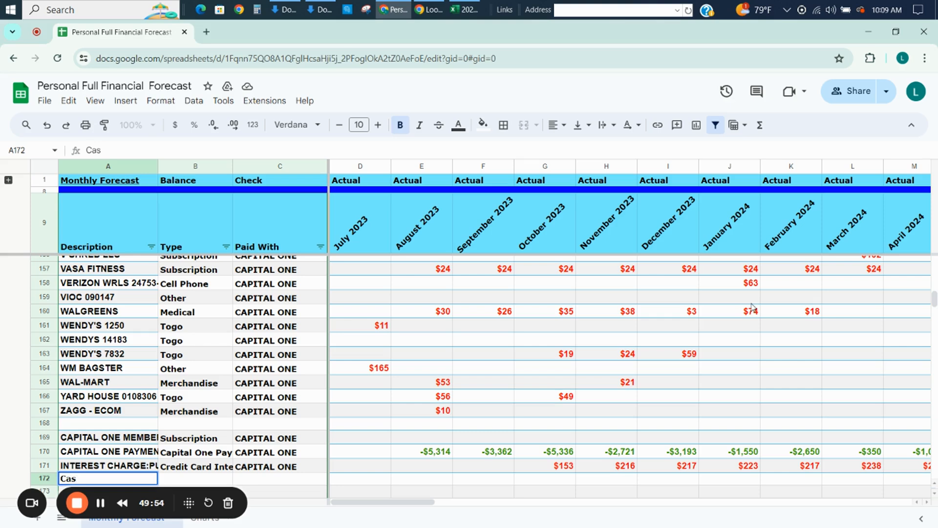
{"action": "type", "text": "h Back Rew"}
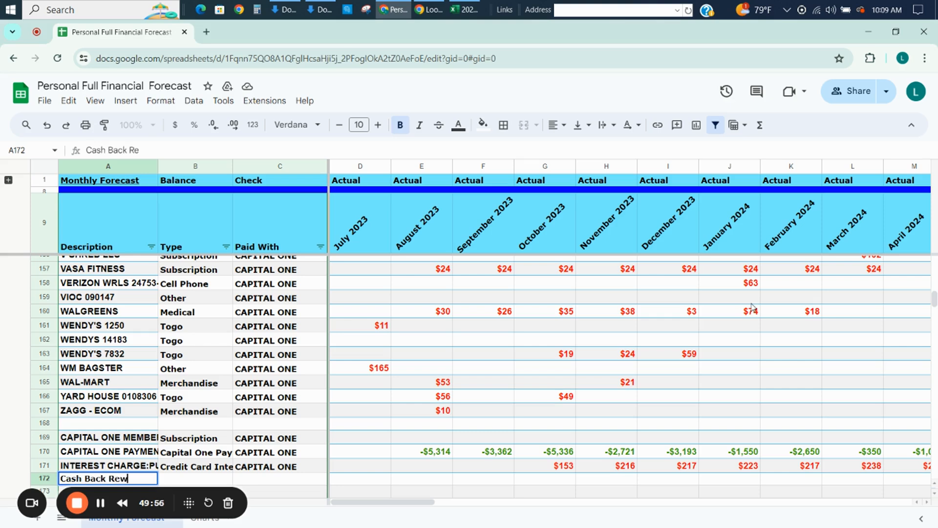
{"action": "type", "text": "ard"}
{"action": "key", "text": "Tab"}
{"action": "type", "text": "Other"}
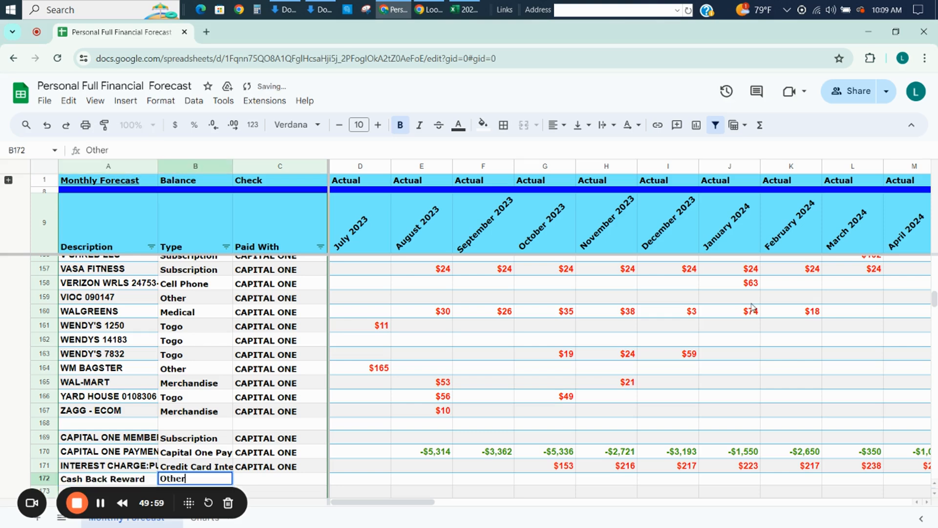
{"action": "key", "text": "Tab"}
{"action": "type", "text": "Cap"}
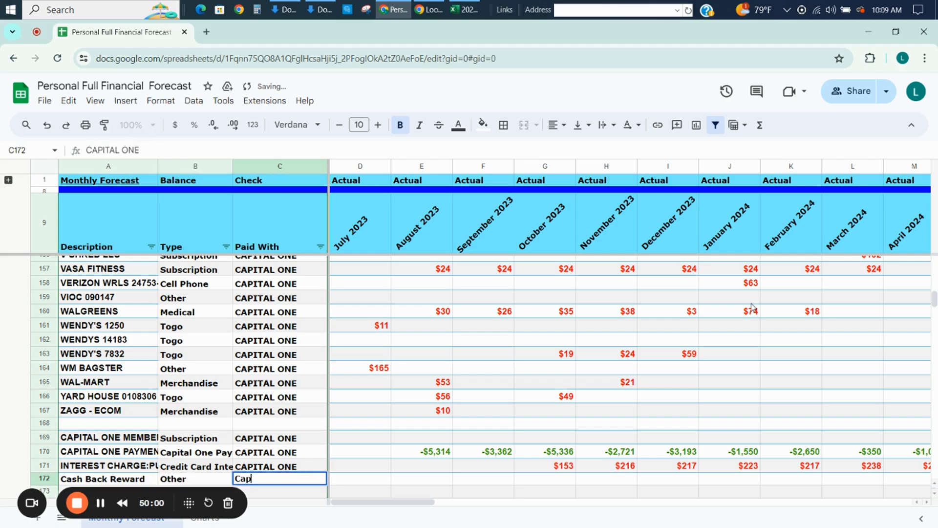
{"action": "key", "text": "Tab"}
Switch to the Excel pivot table, copy the negative cash back reward amounts in Q9:AC9 and paste them into the Google Sheets forecast starting at D172.
{"action": "key", "text": "alt+Tab"}
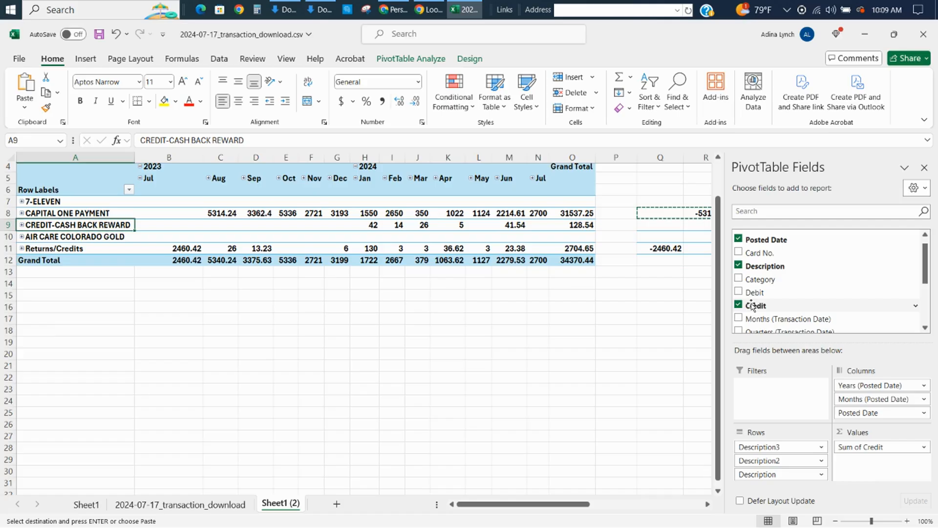
{"action": "key", "text": "Right"}
{"action": "key", "text": "Right"}
{"action": "key", "text": "Right"}
{"action": "key", "text": "Right"}
{"action": "key", "text": "Right"}
{"action": "key", "text": "Right"}
{"action": "key", "text": "Right"}
{"action": "key", "text": "Right"}
{"action": "key", "text": "Right"}
{"action": "key", "text": "Right"}
{"action": "key", "text": "Right"}
{"action": "key", "text": "Right"}
{"action": "key", "text": "Right"}
{"action": "key", "text": "Right"}
{"action": "key", "text": "Right"}
{"action": "key", "text": "Right"}
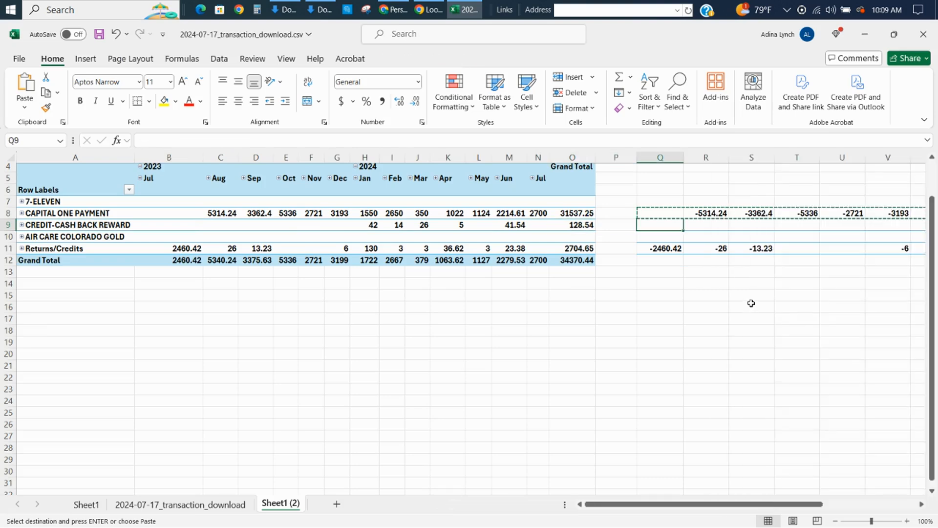
{"action": "key", "text": "shift+Right"}
{"action": "key", "text": "shift+Right"}
{"action": "key", "text": "shift+Right"}
{"action": "key", "text": "shift+Right"}
{"action": "key", "text": "shift+Right"}
{"action": "key", "text": "shift+Right"}
{"action": "key", "text": "shift+Right"}
{"action": "key", "text": "shift+Right"}
{"action": "key", "text": "shift+Right"}
{"action": "key", "text": "shift+Right"}
{"action": "key", "text": "shift+Right"}
{"action": "key", "text": "shift+Right"}
{"action": "key", "text": "shift+Right"}
{"action": "key", "text": "shift+Right"}
{"action": "key", "text": "shift+Right"}
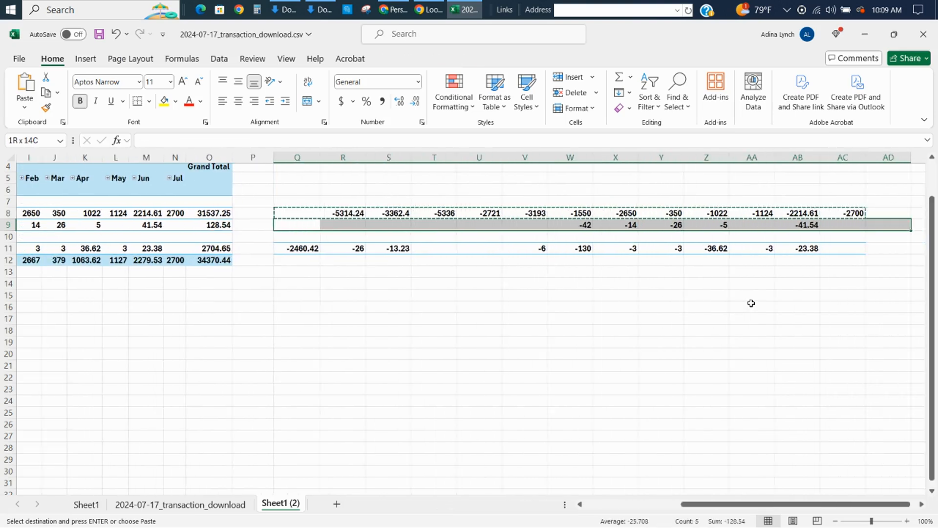
{"action": "key", "text": "shift+Left"}
{"action": "key", "text": "shift+Left"}
{"action": "key", "text": "shift+Left"}
{"action": "key", "text": "ctrl+c"}
{"action": "key", "text": "alt+Tab"}
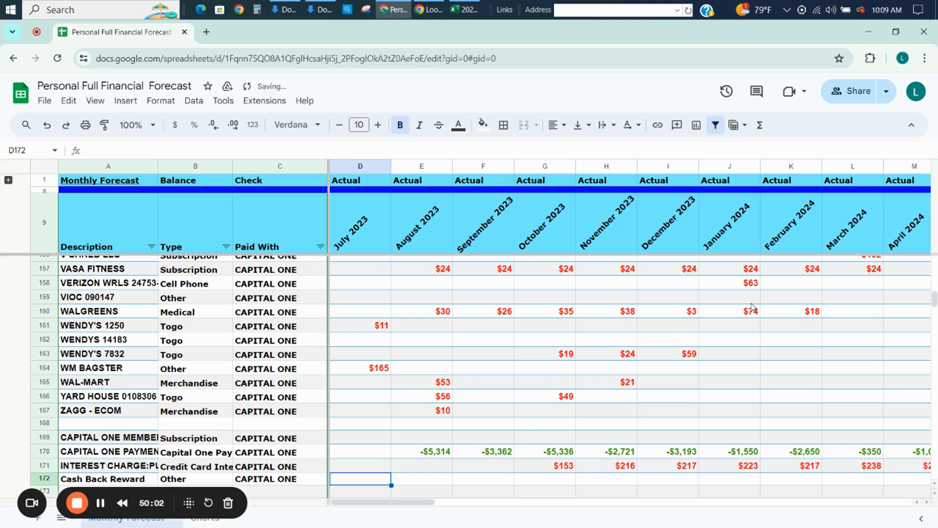
{"action": "key", "text": "ctrl+v"}
{"action": "key", "text": "Left"}
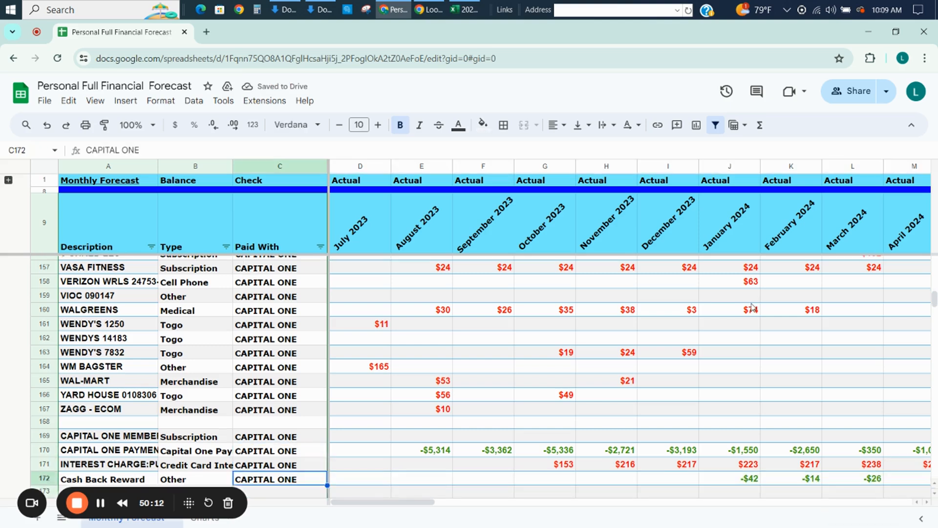
Add a forecast entry in row 173 with description Returns/Credits, type Other and paid with CAPITAL ONE.
{"action": "scroll", "coordinate": [752, 307], "scroll_direction": "down", "scroll_amount": 1}
{"action": "key", "text": "Down"}
{"action": "key", "text": "Down"}
{"action": "key", "text": "Down"}
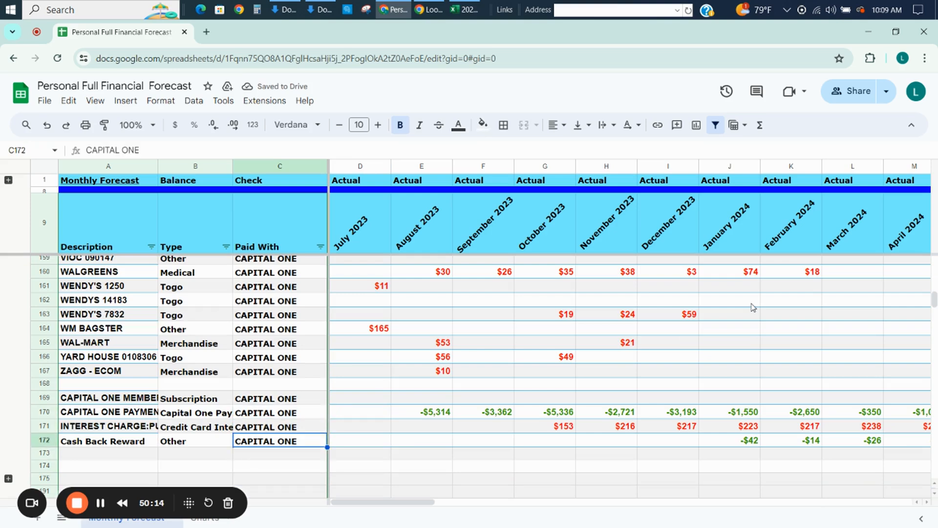
{"action": "key", "text": "Left"}
{"action": "key", "text": "Left"}
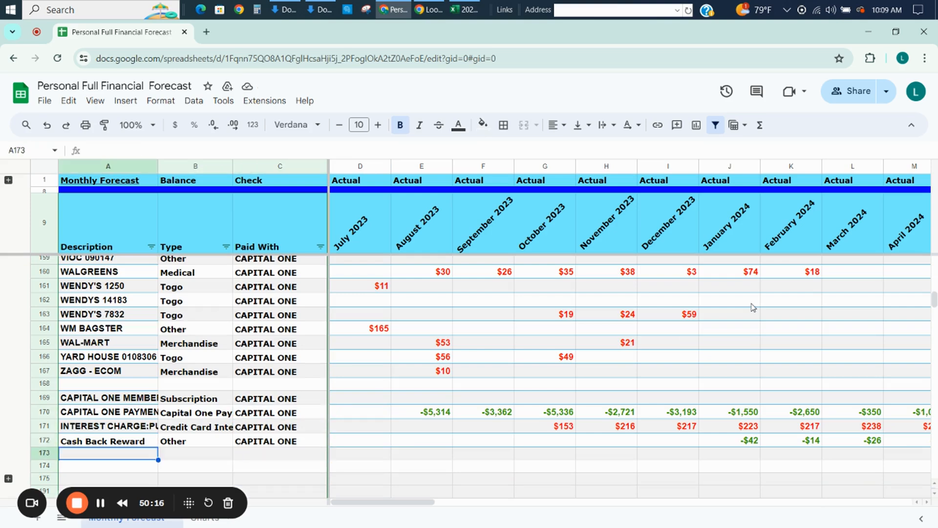
{"action": "type", "text": "Returns/C"}
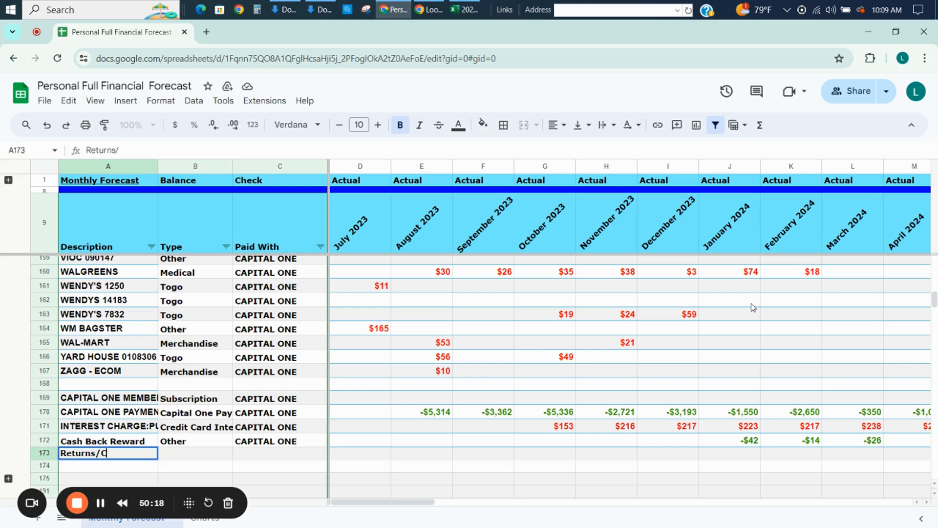
{"action": "type", "text": "redits"}
{"action": "key", "text": "Tab"}
{"action": "type", "text": "Oth"}
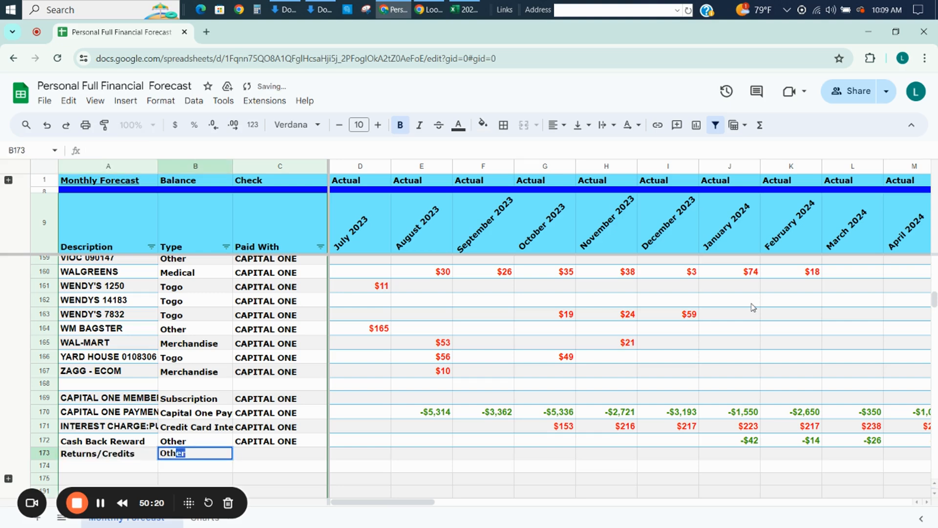
{"action": "key", "text": "Tab"}
{"action": "type", "text": "C"}
{"action": "key", "text": "Tab"}
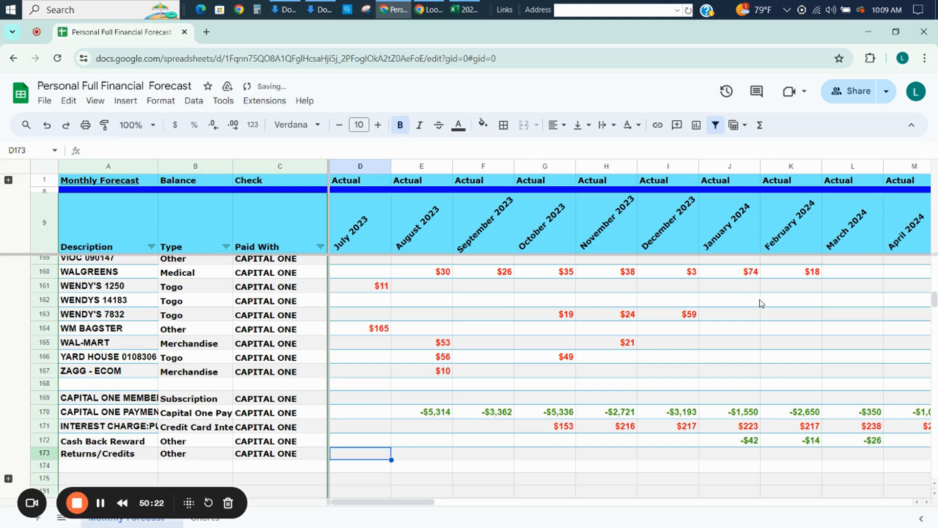
Copy the negative Returns/Credits amounts in Q11:AC11 from the Excel sheet and paste them into the Google Sheets forecast starting at D173.
{"action": "key", "text": "alt+Tab"}
{"action": "key", "text": "Right"}
{"action": "key", "text": "Down"}
{"action": "key", "text": "Down"}
{"action": "key", "text": "Left"}
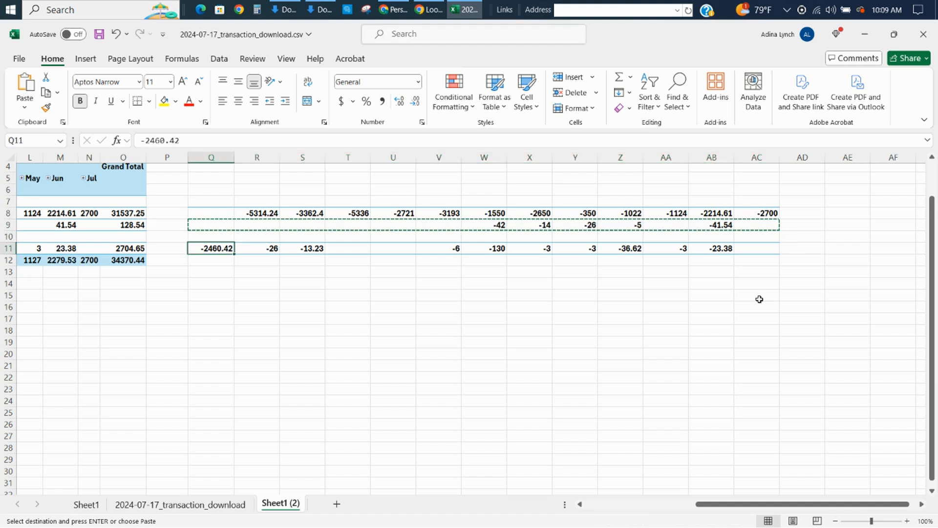
{"action": "key", "text": "ctrl+shift+Right"}
{"action": "key", "text": "shift+Right"}
{"action": "key", "text": "shift+Right"}
{"action": "key", "text": "shift+Right"}
{"action": "key", "text": "shift+Right"}
{"action": "key", "text": "shift+Right"}
{"action": "key", "text": "shift+Right"}
{"action": "key", "text": "shift+Right"}
{"action": "key", "text": "shift+Right"}
{"action": "key", "text": "shift+Right"}
{"action": "key", "text": "shift+Right"}
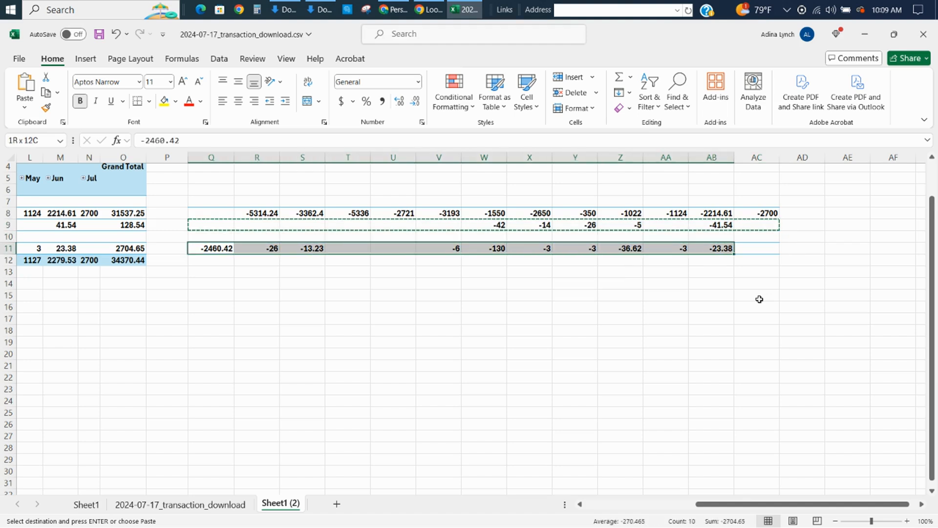
{"action": "key", "text": "ctrl+c"}
{"action": "key", "text": "alt+Tab"}
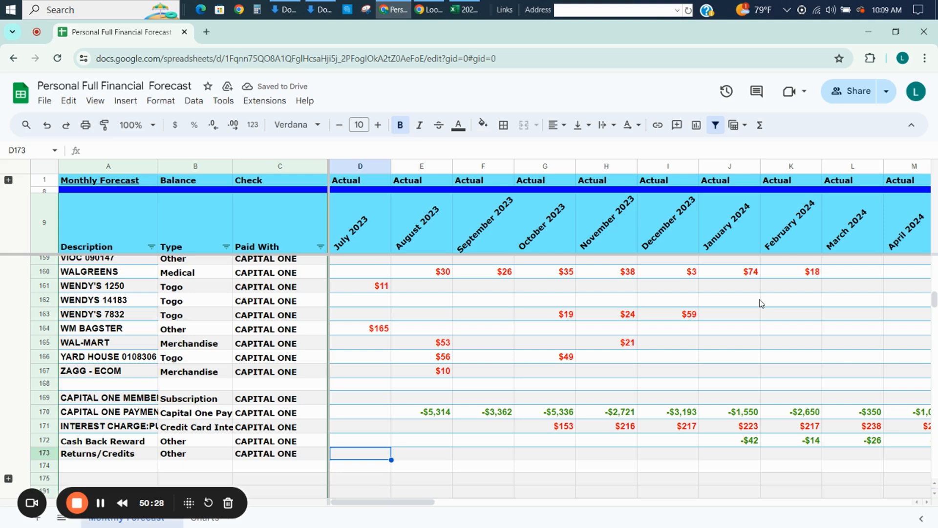
{"action": "key", "text": "ctrl+v"}
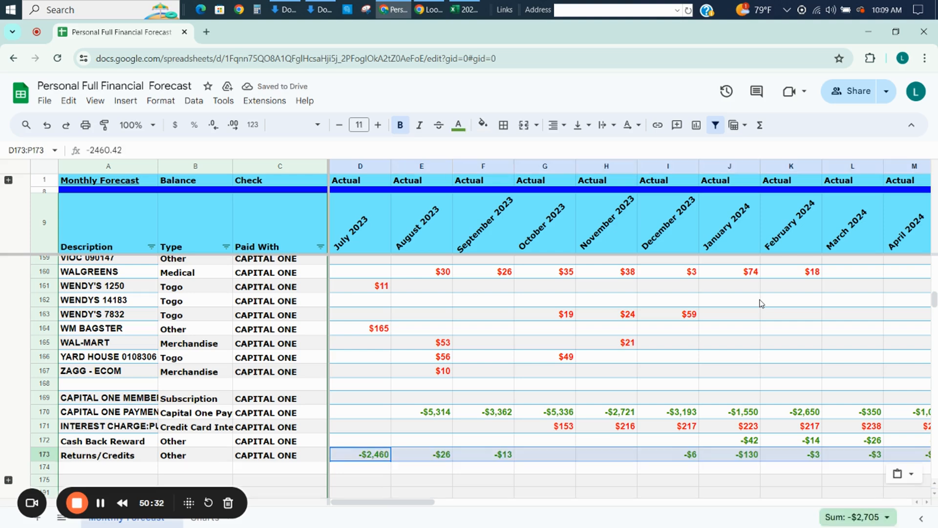
Clear the opening balances for Bank - Checking, Bank - Savings and Amazon Prime in B201, B202 and B204 of the Reconciled Balances section.
{"action": "key", "text": "Down"}
{"action": "key", "text": "Down"}
{"action": "key", "text": "Down"}
{"action": "key", "text": "Down"}
{"action": "key", "text": "Down"}
{"action": "key", "text": "Down"}
{"action": "key", "text": "Down"}
{"action": "key", "text": "Down"}
{"action": "key", "text": "Down"}
{"action": "key", "text": "Down"}
{"action": "key", "text": "Down"}
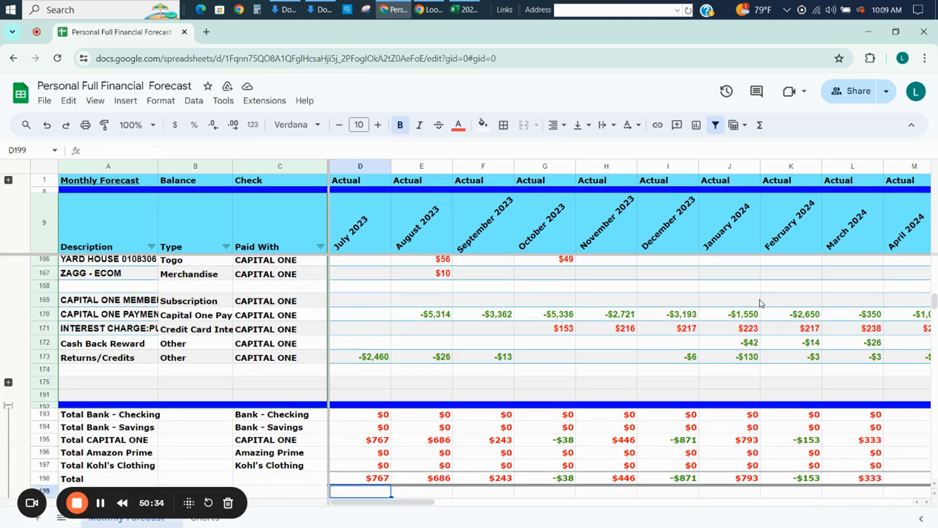
{"action": "key", "text": "Down"}
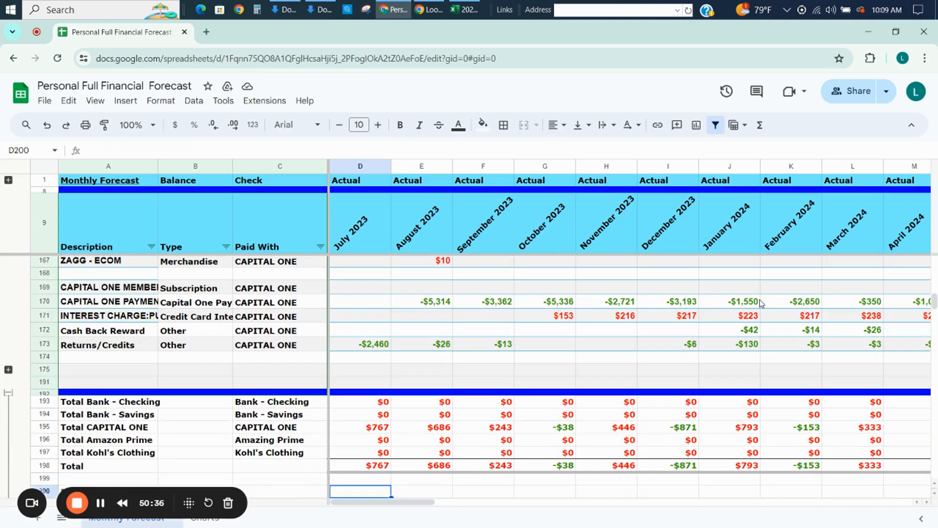
{"action": "key", "text": "Down"}
{"action": "key", "text": "Down"}
{"action": "key", "text": "Down"}
{"action": "key", "text": "Down"}
{"action": "key", "text": "Down"}
{"action": "key", "text": "Down"}
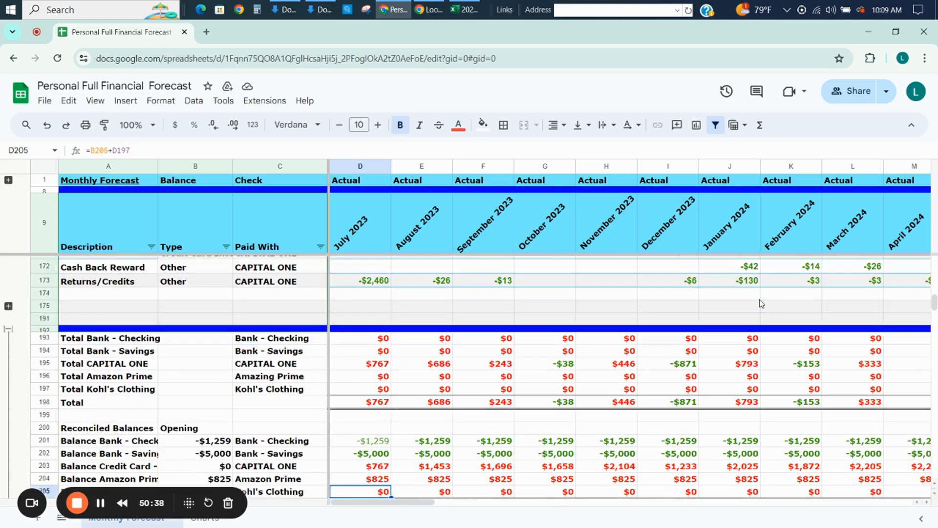
{"action": "key", "text": "Up"}
{"action": "key", "text": "Up"}
{"action": "key", "text": "Up"}
{"action": "key", "text": "Up"}
{"action": "key", "text": "Up"}
{"action": "key", "text": "Left"}
{"action": "key", "text": "Left"}
{"action": "key", "text": "Left"}
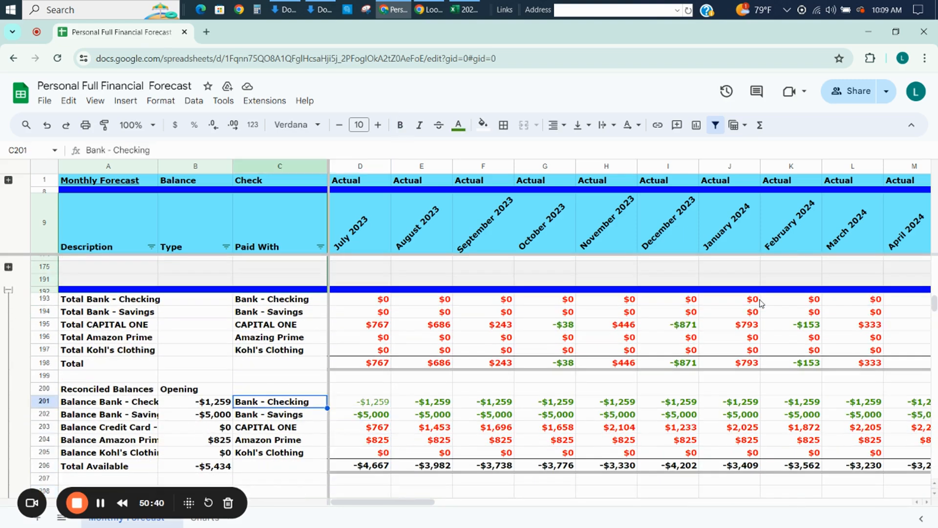
{"action": "key", "text": "Right"}
{"action": "key", "text": "Delete"}
{"action": "key", "text": "Down"}
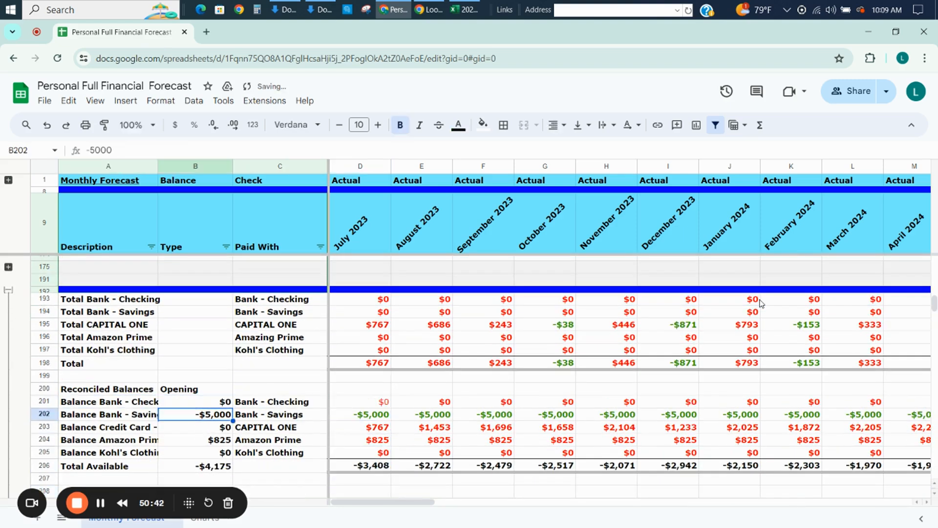
{"action": "key", "text": "Delete"}
{"action": "key", "text": "Down"}
{"action": "key", "text": "Delete"}
{"action": "key", "text": "Down"}
{"action": "key", "text": "Delete"}
{"action": "key", "text": "Down"}
{"action": "key", "text": "Up"}
{"action": "key", "text": "Up"}
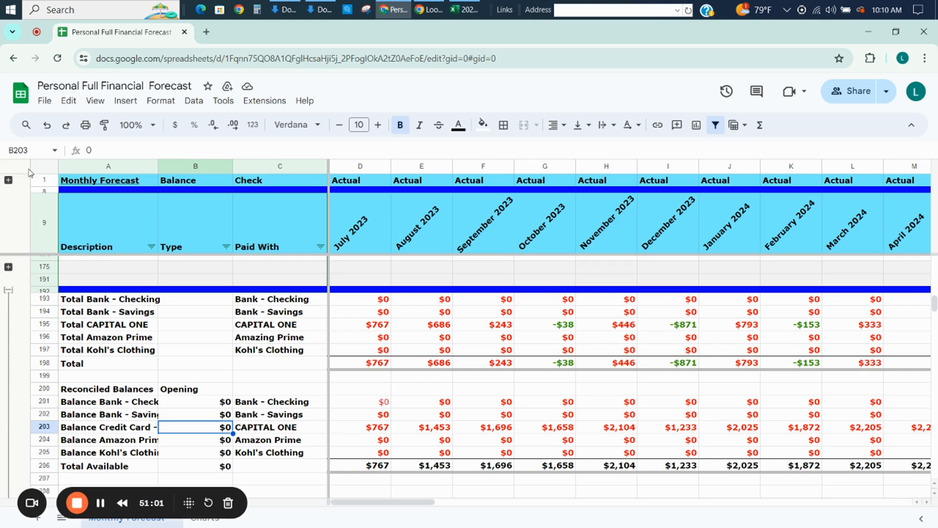
Expand the collapsed account summary rows 2 to 7 and enter =8700-975.87 as the Credit Card - One balance in B4.
{"action": "left_click", "coordinate": [8, 179]}
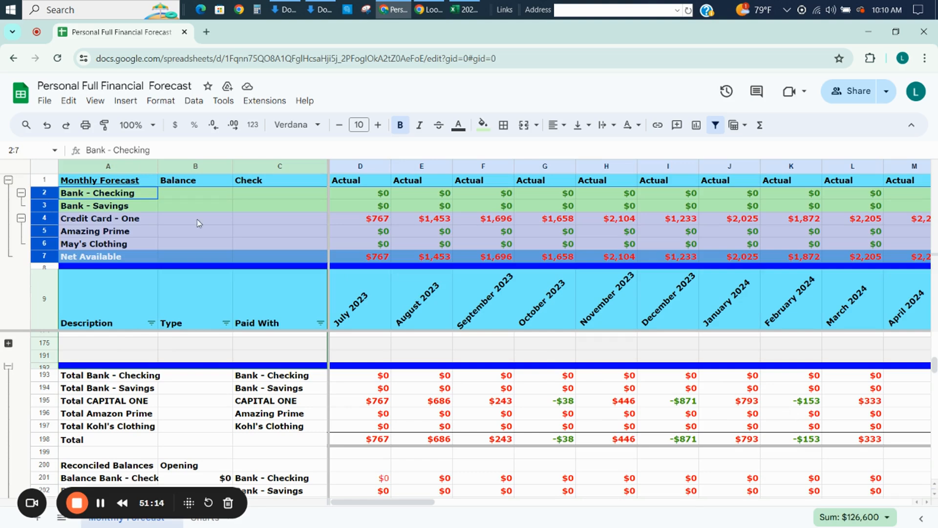
{"action": "left_click", "coordinate": [197, 222]}
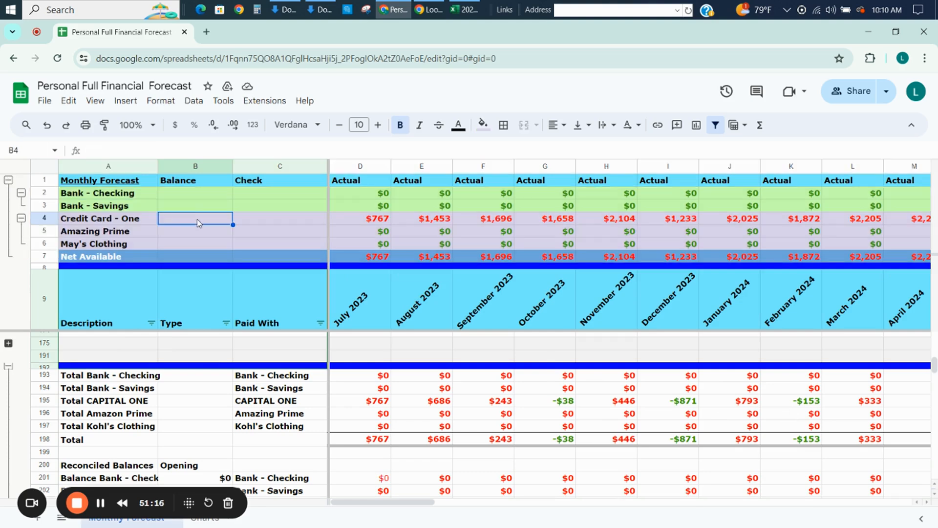
{"action": "type", "text": "=870"}
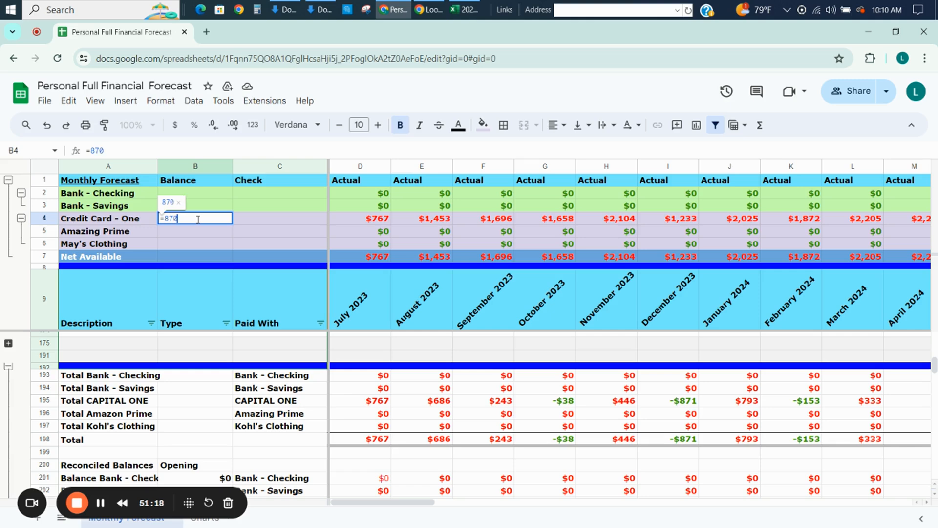
{"action": "type", "text": "0-975.87"}
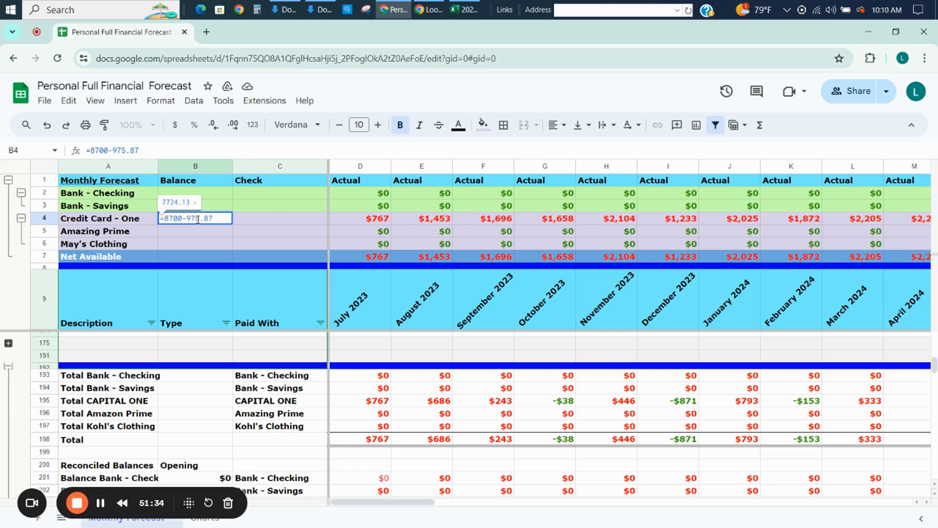
{"action": "key", "text": "Return"}
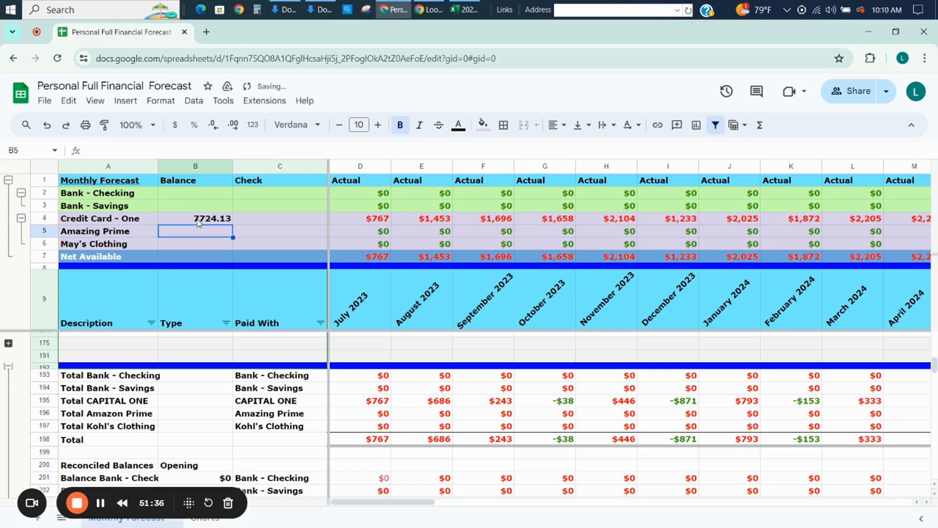
Enter the formula =B4-P4 in C4 to check the Credit Card - One balance against the July 2024 forecast.
{"action": "key", "text": "Up"}
{"action": "key", "text": "Right"}
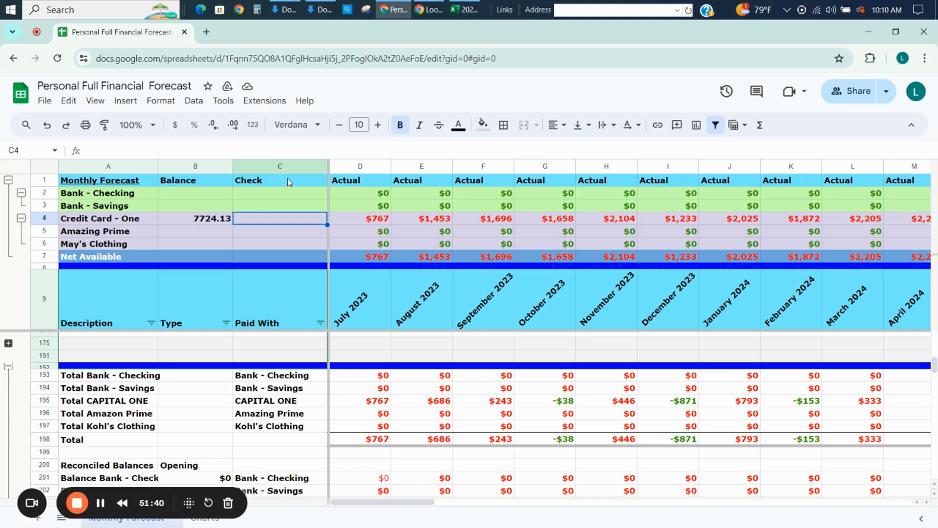
{"action": "type", "text": "="}
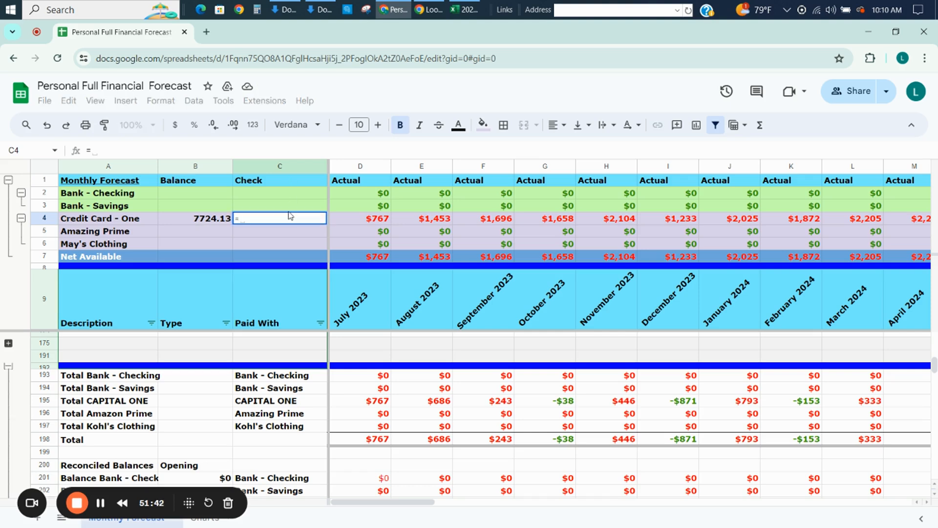
{"action": "key", "text": "Left"}
{"action": "type", "text": "-"}
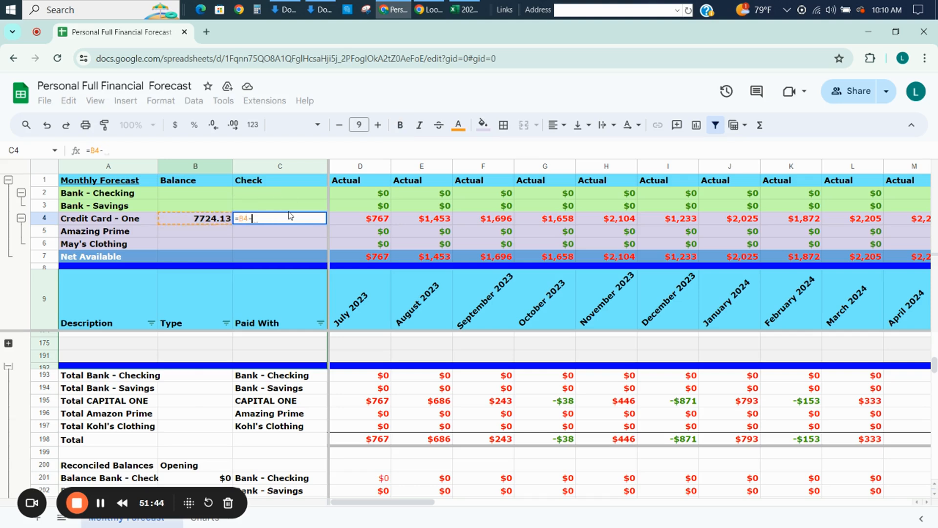
{"action": "key", "text": "Right"}
{"action": "key", "text": "Right"}
{"action": "key", "text": "Right"}
{"action": "key", "text": "Right"}
{"action": "key", "text": "Right"}
{"action": "key", "text": "Right"}
{"action": "key", "text": "Right"}
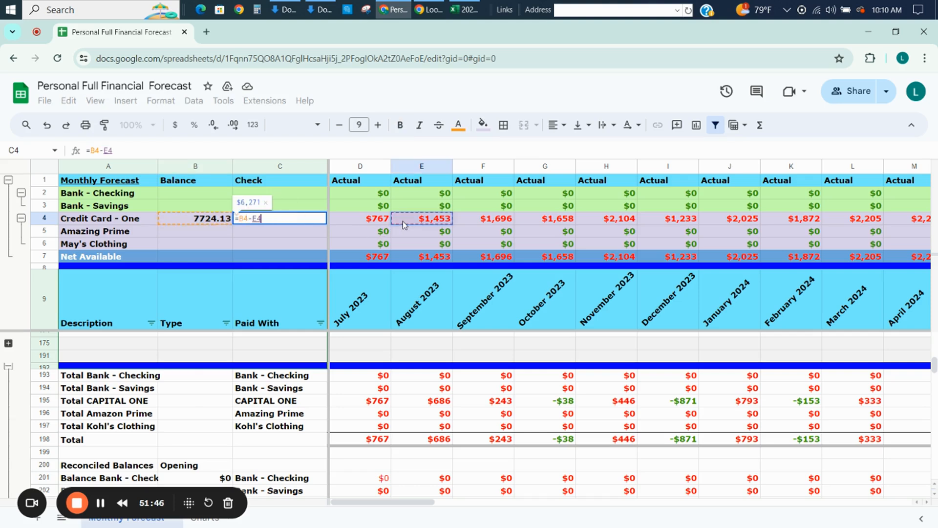
{"action": "key", "text": "Right"}
{"action": "key", "text": "Right"}
{"action": "key", "text": "Right"}
{"action": "key", "text": "Right"}
{"action": "key", "text": "Right"}
{"action": "key", "text": "Right"}
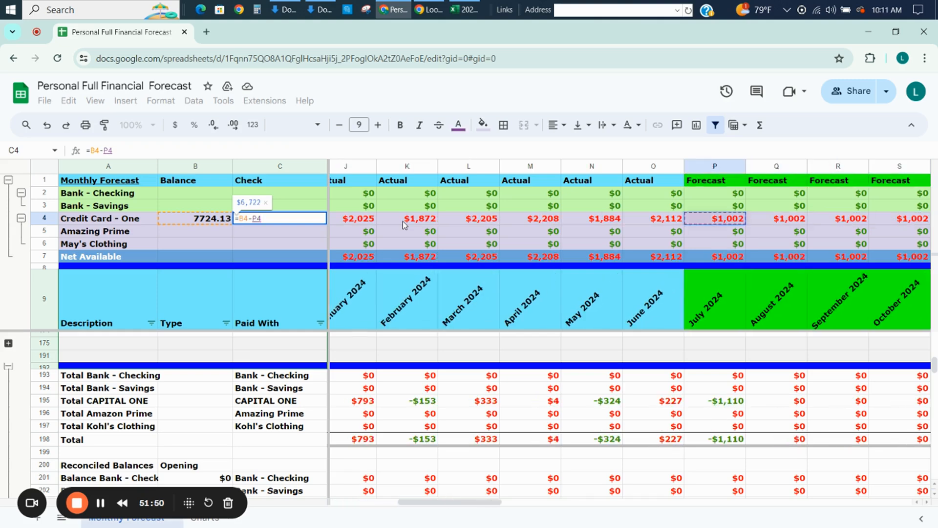
{"action": "key", "text": "Return"}
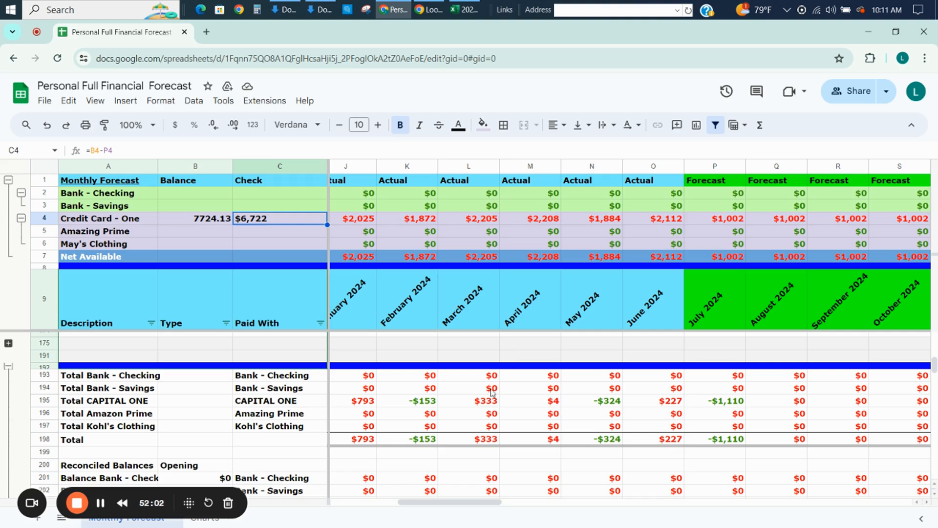
Copy the check difference in C4 and paste it as values only into B203, the CAPITAL ONE opening balance.
{"action": "left_click", "coordinate": [445, 408]}
{"action": "key", "text": "Left"}
{"action": "key", "text": "Home"}
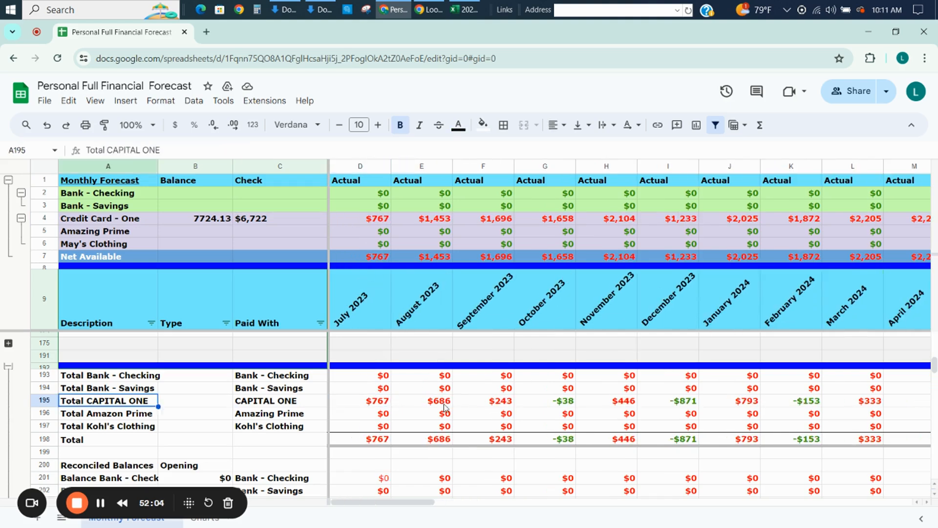
{"action": "key", "text": "Right"}
{"action": "key", "text": "Right"}
{"action": "key", "text": "Left"}
{"action": "key", "text": "Down"}
{"action": "key", "text": "Down"}
{"action": "key", "text": "Down"}
{"action": "key", "text": "Down"}
{"action": "key", "text": "Down"}
{"action": "key", "text": "Down"}
{"action": "key", "text": "Down"}
{"action": "key", "text": "Down"}
{"action": "key", "text": "Down"}
{"action": "key", "text": "Down"}
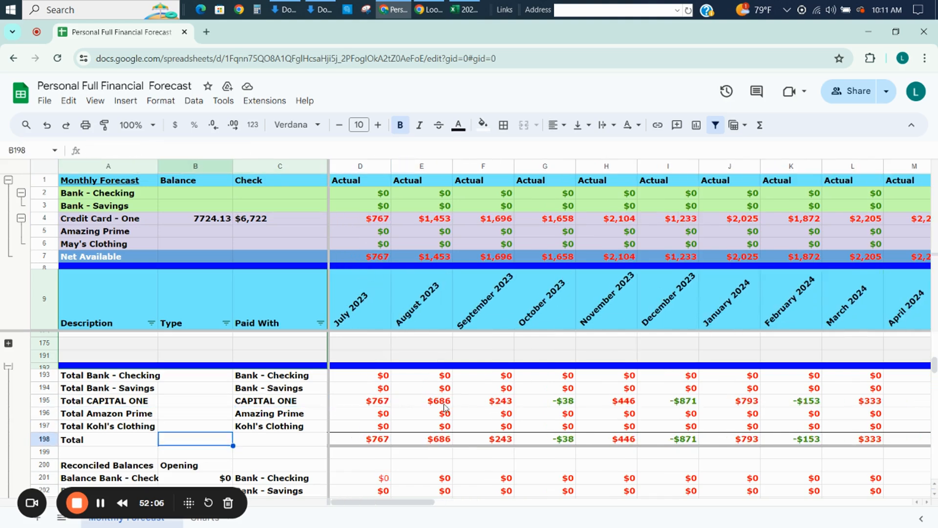
{"action": "key", "text": "Down"}
{"action": "key", "text": "Down"}
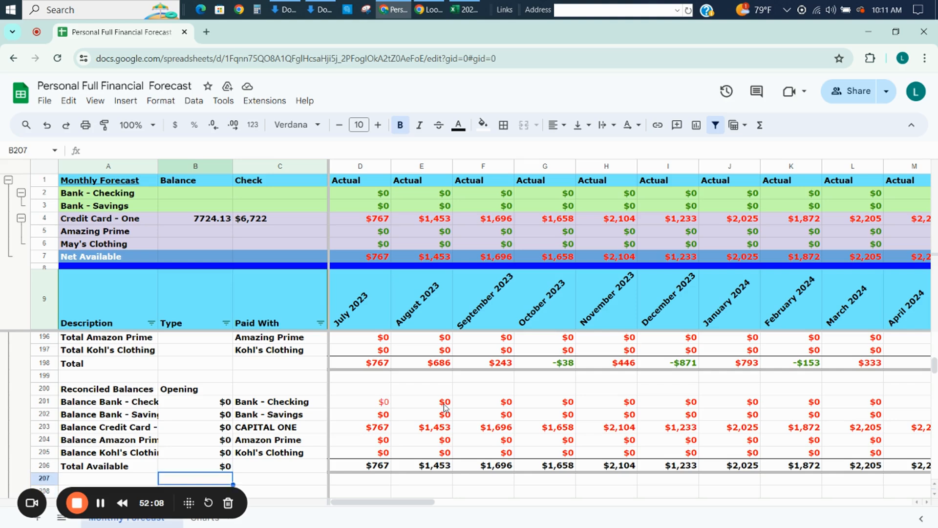
{"action": "left_click", "coordinate": [293, 221]}
{"action": "key", "text": "ctrl+c"}
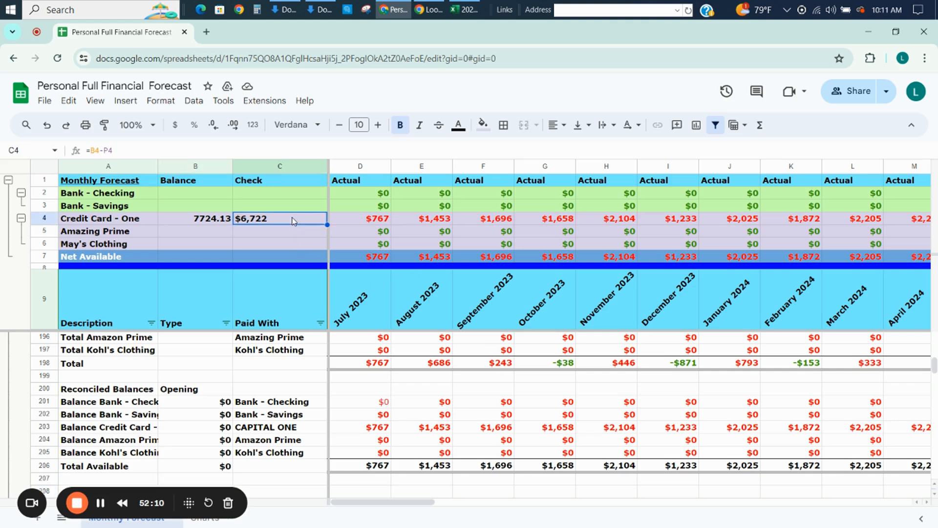
{"action": "left_click", "coordinate": [217, 430]}
{"action": "key", "text": "ctrl+shift+v"}
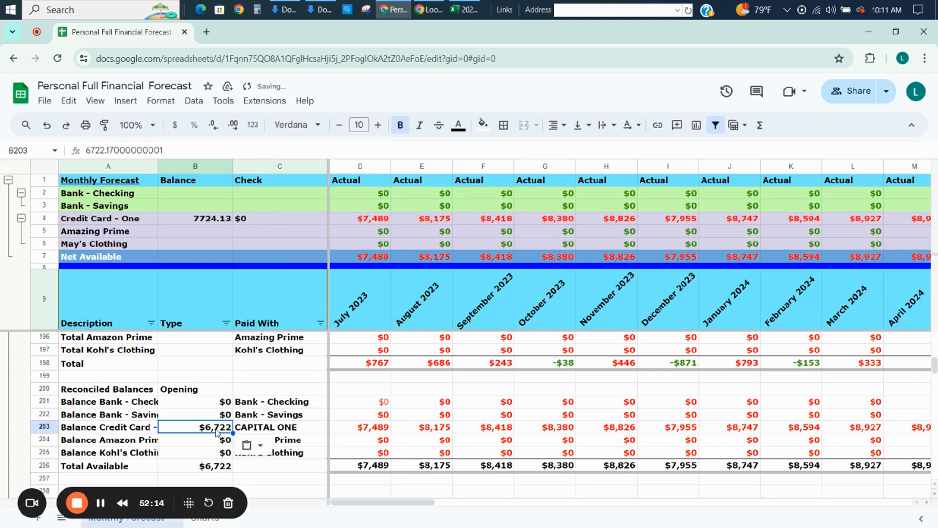
{"action": "right_click", "coordinate": [217, 433]}
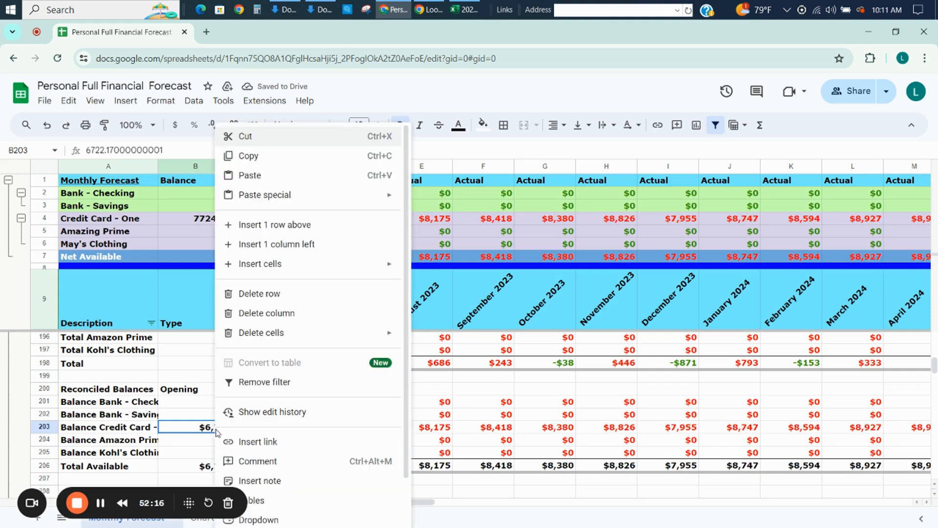
{"action": "mouse_move", "coordinate": [291, 198]}
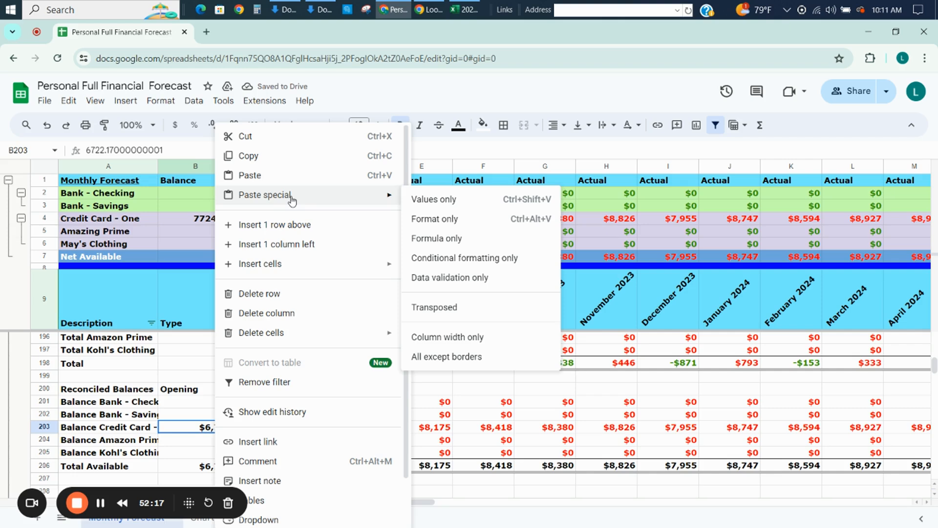
{"action": "left_click", "coordinate": [435, 199]}
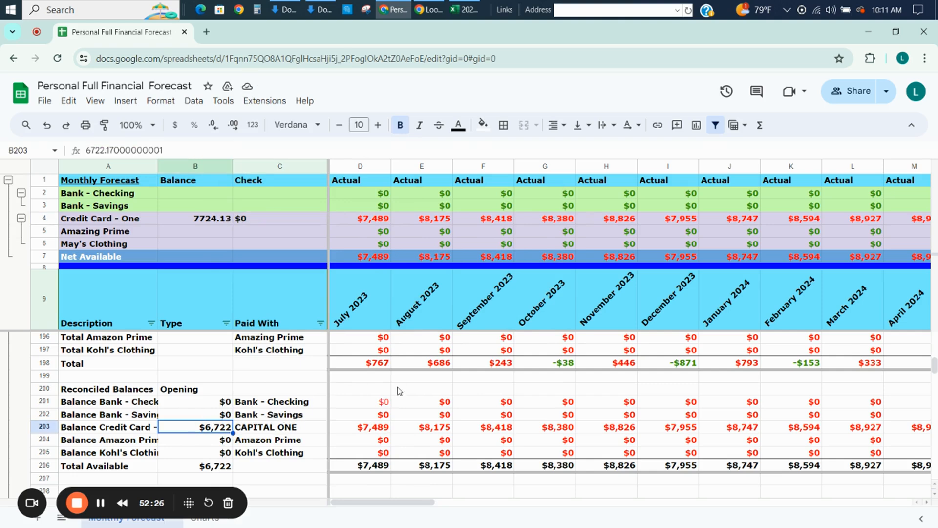
Format the Credit Card - One balance in B4 as dollar currency without decimal places.
{"action": "key", "text": "Right"}
{"action": "key", "text": "Right"}
{"action": "key", "text": "Right"}
{"action": "key", "text": "Right"}
{"action": "key", "text": "Right"}
{"action": "key", "text": "Right"}
{"action": "key", "text": "Right"}
{"action": "key", "text": "Right"}
{"action": "key", "text": "Right"}
{"action": "key", "text": "Right"}
{"action": "key", "text": "Right"}
{"action": "key", "text": "Right"}
{"action": "key", "text": "Right"}
{"action": "key", "text": "Right"}
{"action": "key", "text": "Right"}
{"action": "key", "text": "Right"}
{"action": "key", "text": "Right"}
{"action": "key", "text": "Right"}
{"action": "key", "text": "Right"}
{"action": "key", "text": "Right"}
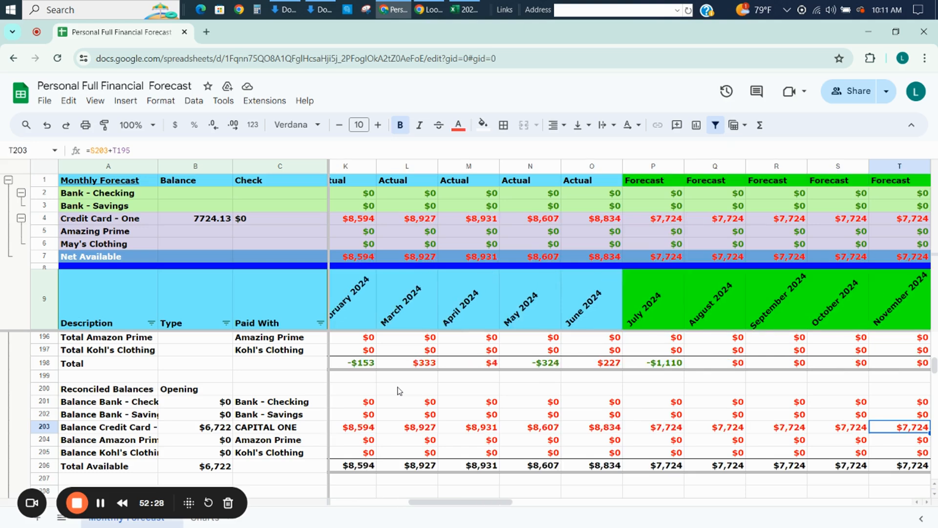
{"action": "left_click", "coordinate": [206, 224]}
{"action": "left_click", "coordinate": [175, 126]}
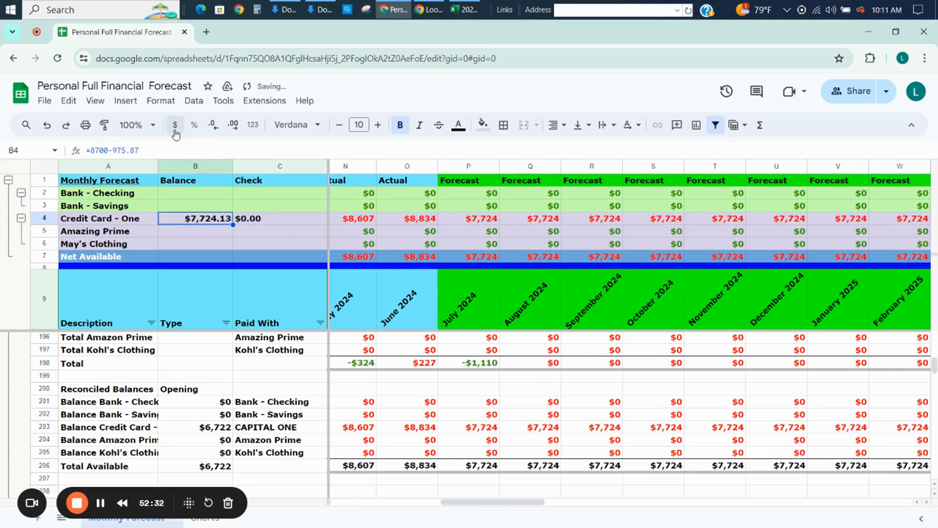
{"action": "left_click", "coordinate": [212, 128]}
{"action": "left_click", "coordinate": [212, 128]}
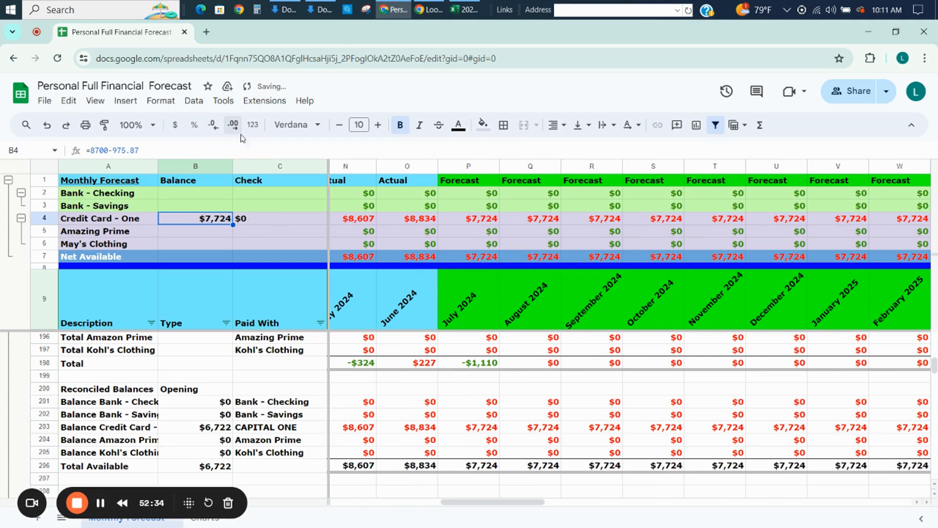
Compare the Credit Card - One balance in B4 with the July 2024 forecast in P4 and review the check formula in C4.
{"action": "left_click", "coordinate": [460, 223]}
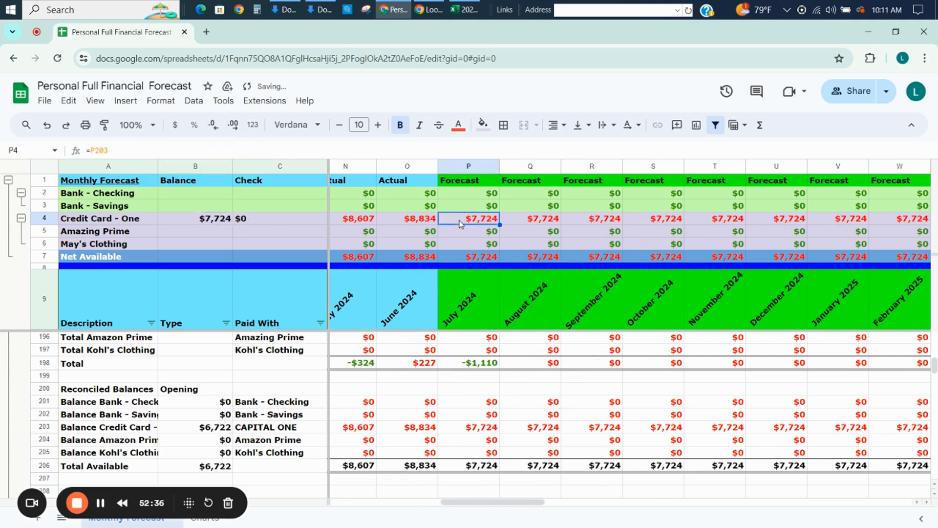
{"action": "left_click", "coordinate": [206, 221]}
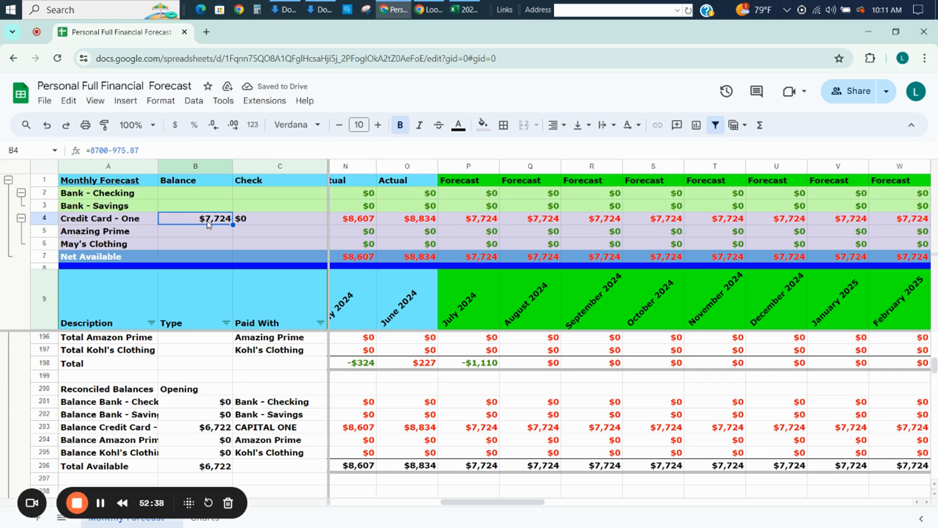
{"action": "left_click", "coordinate": [462, 225]}
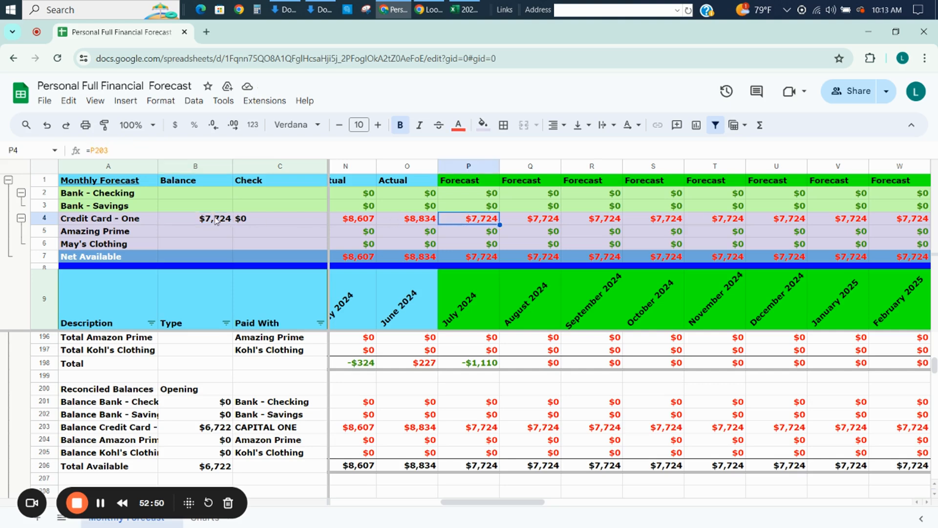
{"action": "left_click", "coordinate": [215, 220]}
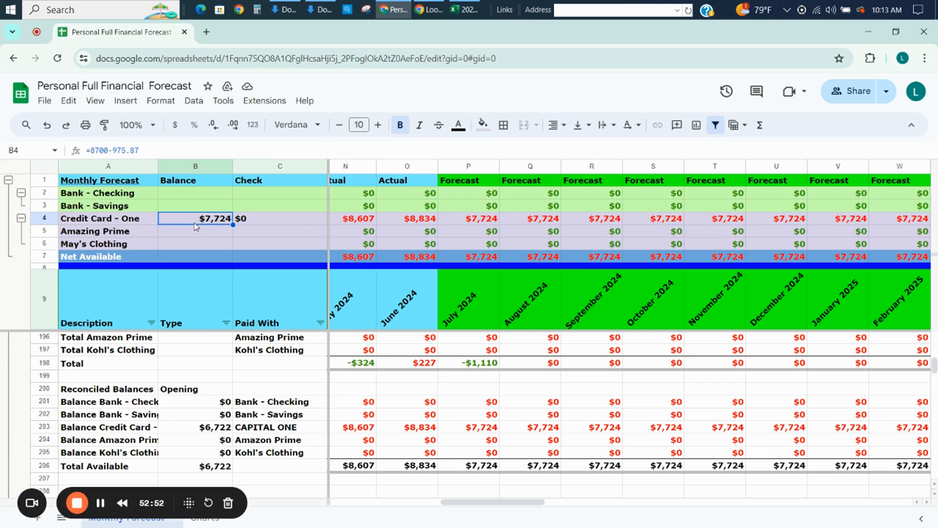
{"action": "left_click", "coordinate": [468, 221]}
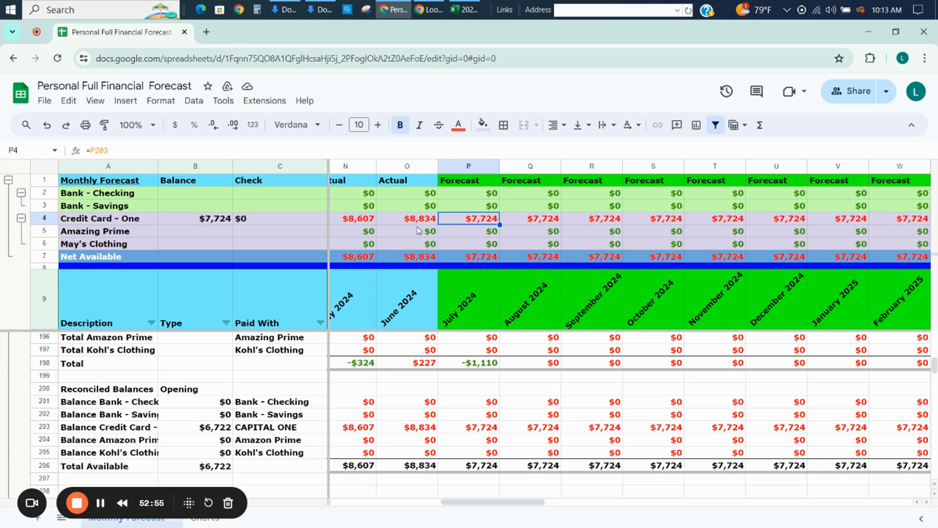
{"action": "left_click", "coordinate": [282, 216]}
{"action": "type", "text": "=B4-P4"}
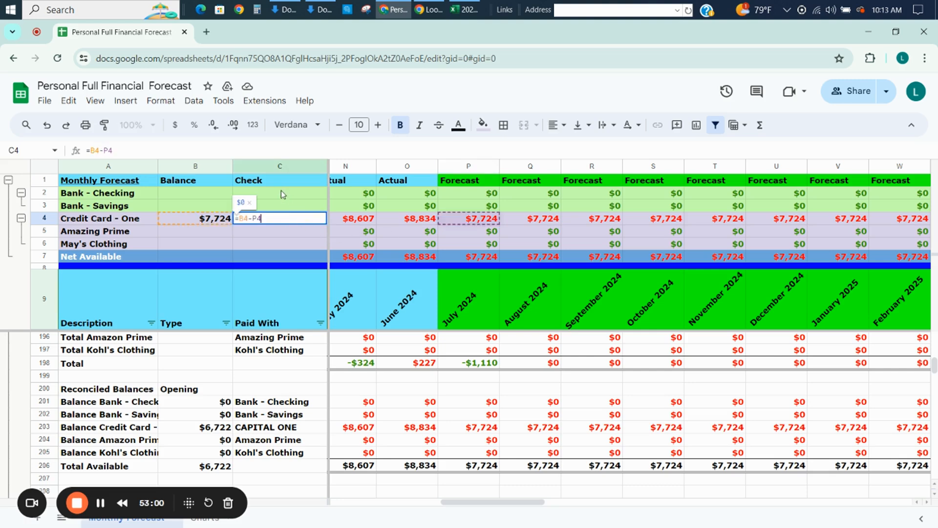
{"action": "key", "text": "Escape"}
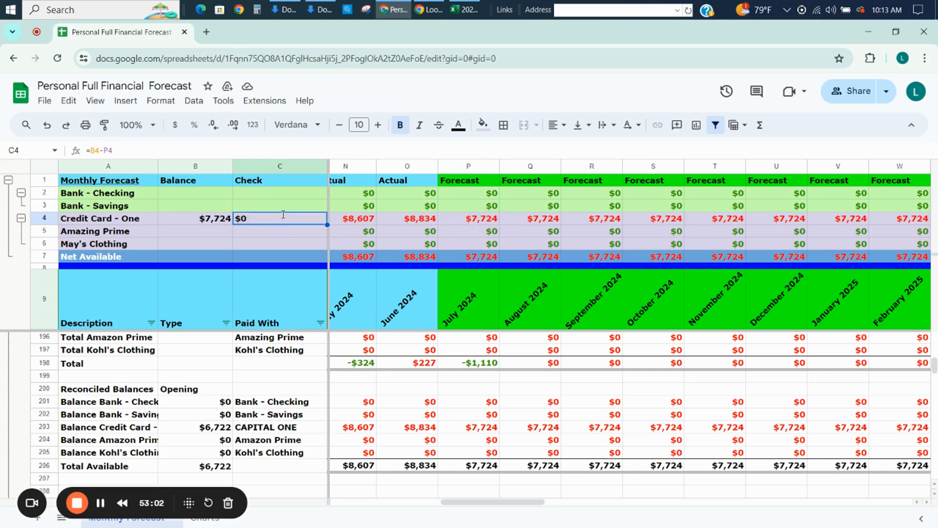
Change the check formula in C4 to =B4-Q4 so it compares the balance with the August 2024 forecast.
{"action": "type", "text": "=B4-"}
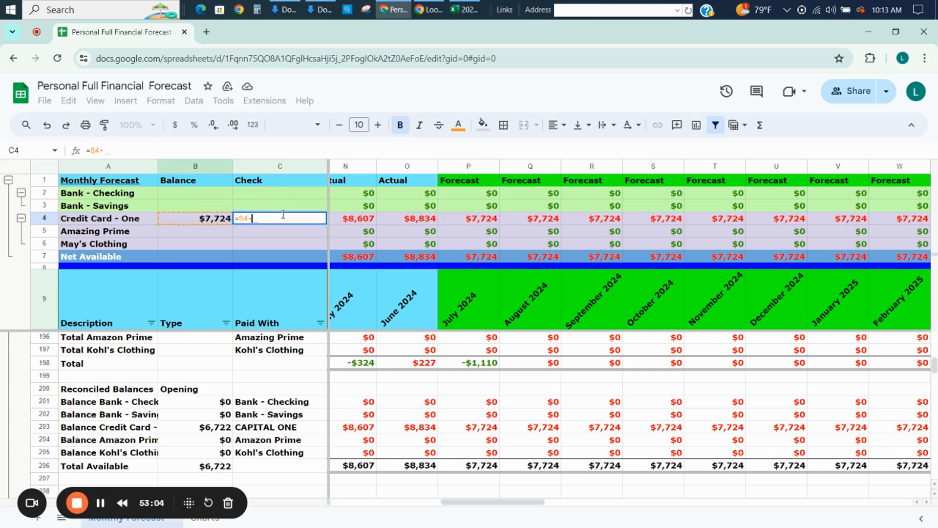
{"action": "left_click", "coordinate": [527, 219]}
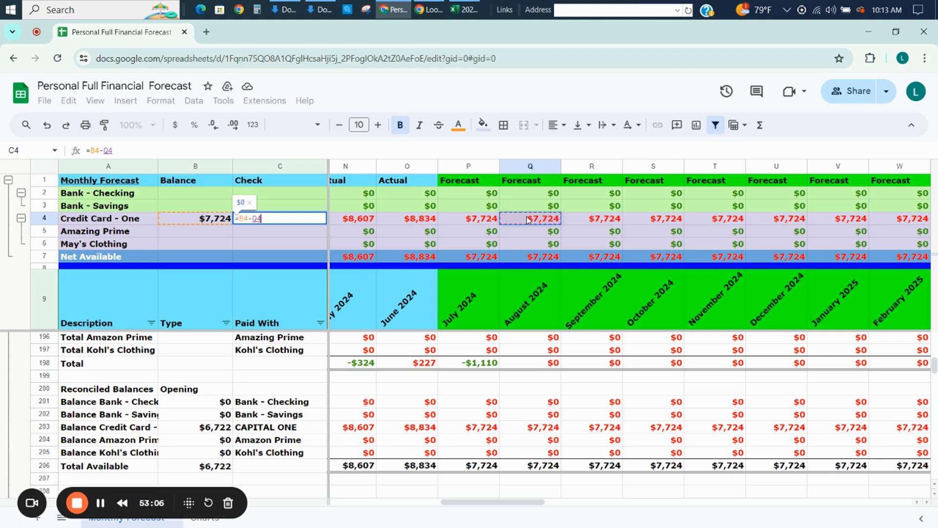
{"action": "key", "text": "Return"}
{"action": "key", "text": "Up"}
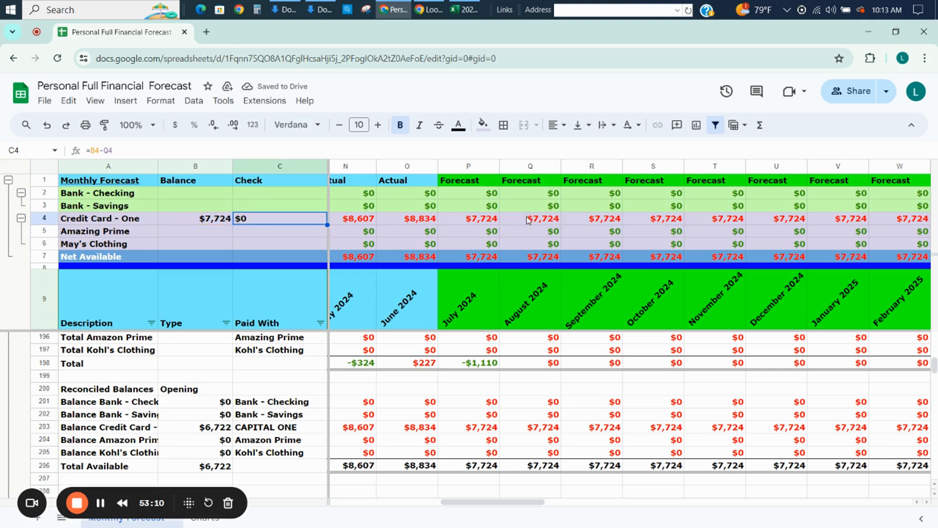
{"action": "key", "text": "Up"}
{"action": "key", "text": "Up"}
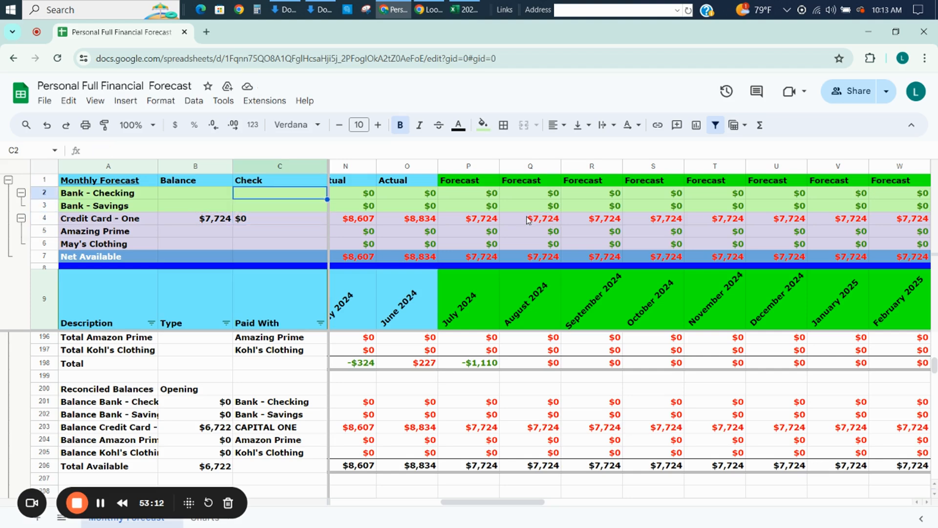
{"action": "key", "text": "Down"}
{"action": "key", "text": "Down"}
{"action": "key", "text": "Down"}
{"action": "key", "text": "Up"}
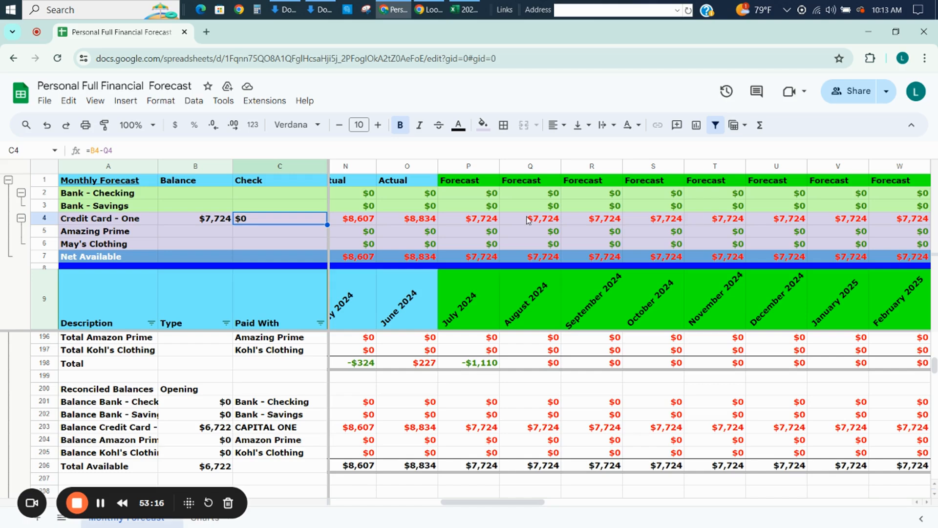
{"action": "key", "text": "Down"}
{"action": "key", "text": "Down"}
{"action": "key", "text": "Down"}
{"action": "key", "text": "Down"}
{"action": "key", "text": "Down"}
{"action": "key", "text": "Down"}
{"action": "key", "text": "Down"}
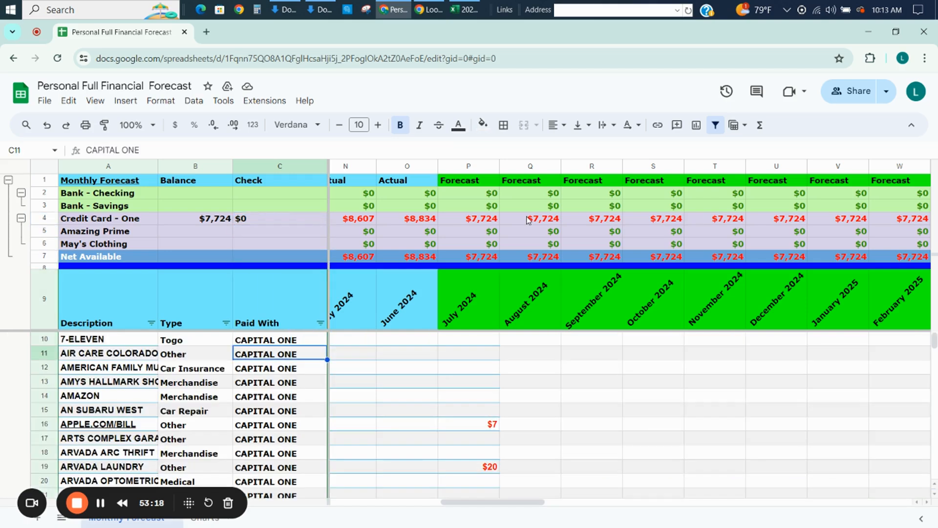
Insert a blank row above the CAPITAL ONE PAYMENT row, row 170 of the Monthly Forecast.
{"action": "key", "text": "Down"}
{"action": "key", "text": "Down"}
{"action": "key", "text": "Down"}
{"action": "key", "text": "Down"}
{"action": "key", "text": "Down"}
{"action": "key", "text": "Down"}
{"action": "key", "text": "Down"}
{"action": "key", "text": "Down"}
{"action": "key", "text": "Down"}
{"action": "key", "text": "Down"}
{"action": "key", "text": "Down"}
{"action": "key", "text": "Down"}
{"action": "key", "text": "Down"}
{"action": "key", "text": "Down"}
{"action": "key", "text": "Down"}
{"action": "key", "text": "Down"}
{"action": "key", "text": "Down"}
{"action": "key", "text": "Down"}
{"action": "key", "text": "Down"}
{"action": "key", "text": "Down"}
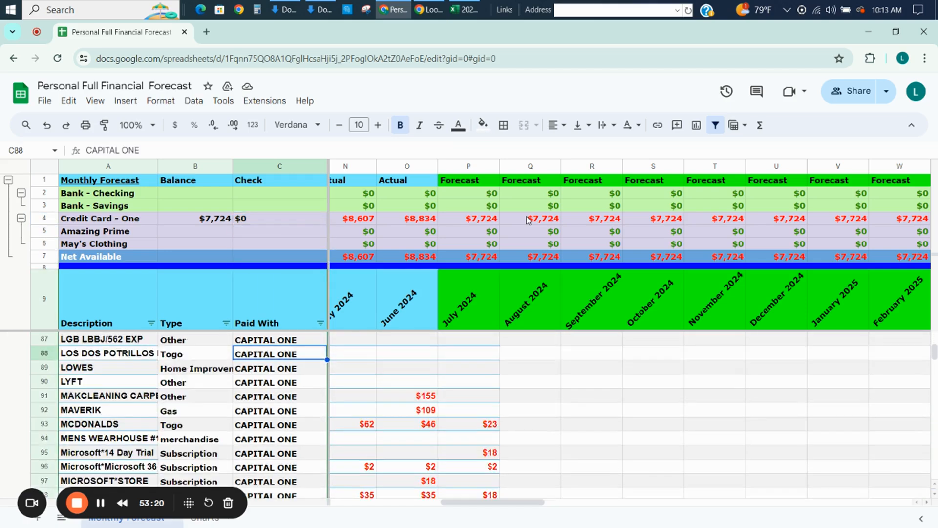
{"action": "key", "text": "Down"}
{"action": "key", "text": "Down"}
{"action": "key", "text": "Down"}
{"action": "key", "text": "Down"}
{"action": "key", "text": "Down"}
{"action": "key", "text": "Down"}
{"action": "key", "text": "Down"}
{"action": "key", "text": "Down"}
{"action": "key", "text": "Down"}
{"action": "key", "text": "Down"}
{"action": "key", "text": "Down"}
{"action": "key", "text": "Down"}
{"action": "key", "text": "Down"}
{"action": "key", "text": "Down"}
{"action": "key", "text": "Down"}
{"action": "key", "text": "Down"}
{"action": "key", "text": "Down"}
{"action": "key", "text": "Down"}
{"action": "key", "text": "Down"}
{"action": "key", "text": "Down"}
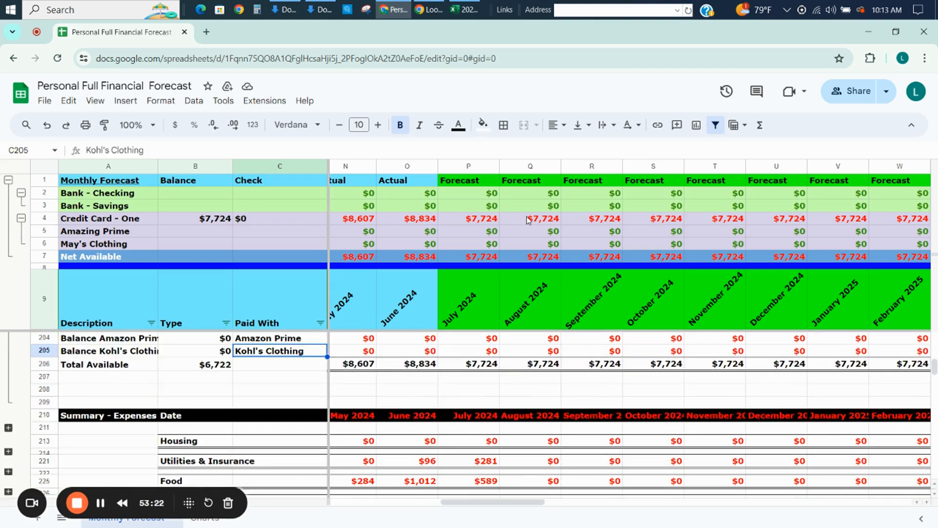
{"action": "key", "text": "Up"}
{"action": "key", "text": "Up"}
{"action": "key", "text": "Up"}
{"action": "key", "text": "Up"}
{"action": "key", "text": "Up"}
{"action": "key", "text": "Up"}
{"action": "key", "text": "Up"}
{"action": "key", "text": "Up"}
{"action": "key", "text": "Up"}
{"action": "key", "text": "Up"}
{"action": "key", "text": "Up"}
{"action": "key", "text": "Up"}
{"action": "key", "text": "Up"}
{"action": "key", "text": "Up"}
{"action": "key", "text": "Up"}
{"action": "key", "text": "Up"}
{"action": "key", "text": "Up"}
{"action": "key", "text": "Up"}
{"action": "key", "text": "Up"}
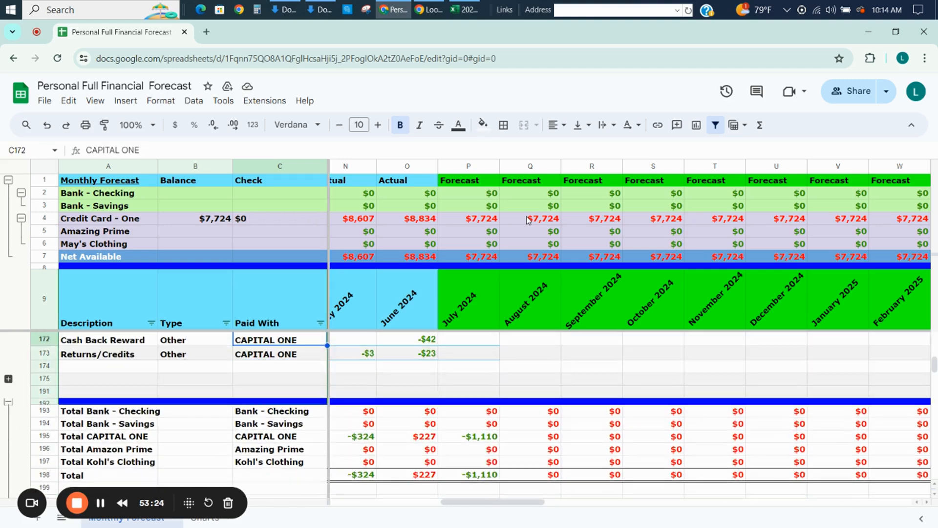
{"action": "key", "text": "Up"}
{"action": "key", "text": "Up"}
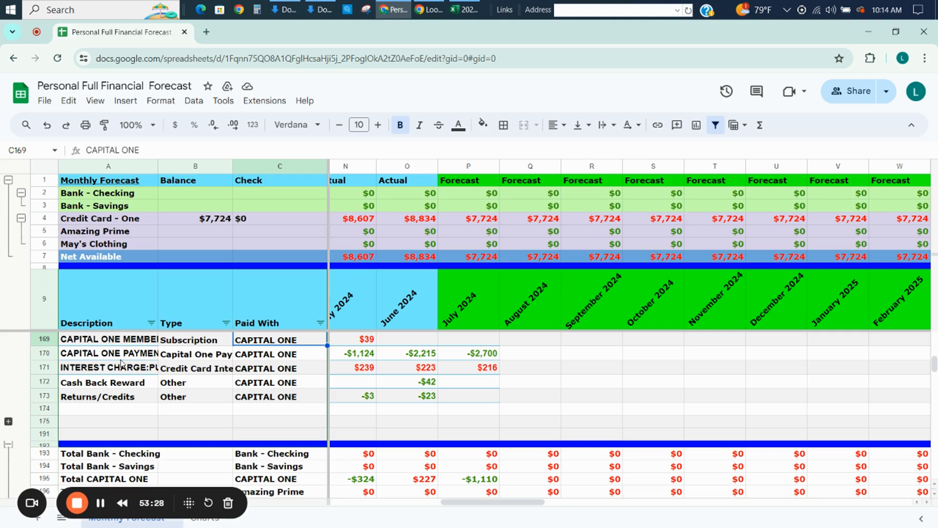
{"action": "left_click", "coordinate": [54, 353]}
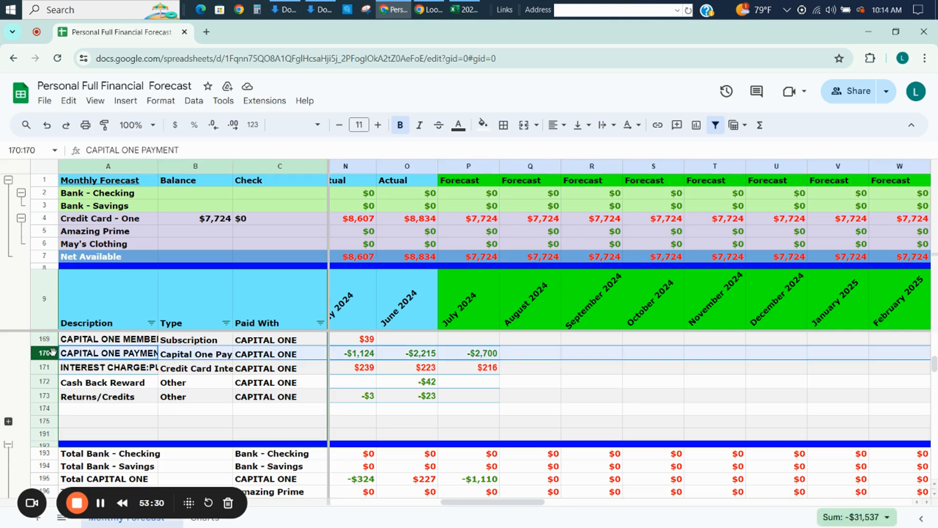
{"action": "right_click", "coordinate": [55, 357]}
{"action": "left_click", "coordinate": [82, 307]}
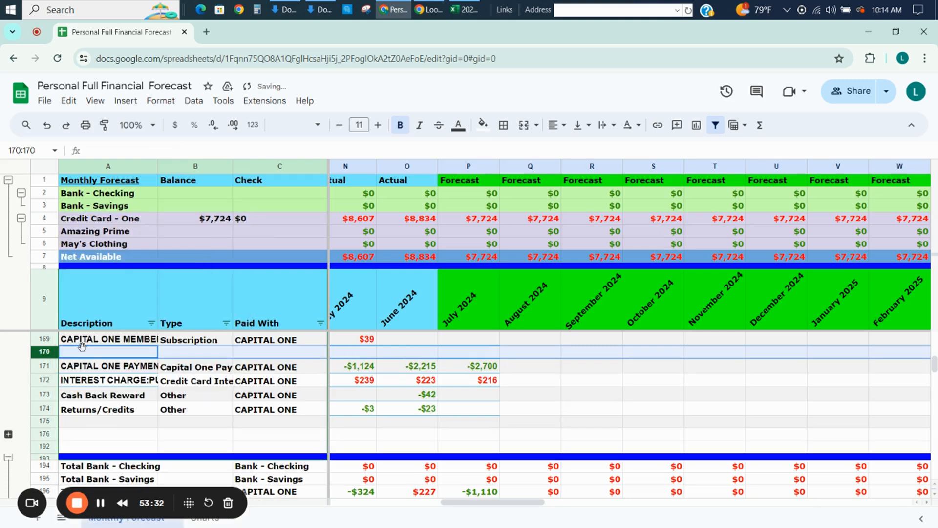
Copy the CAPITAL ONE PAYMENT description and its Capital One Payment type from row 171 into A170 and B170.
{"action": "left_click", "coordinate": [86, 367]}
{"action": "key", "text": "ctrl+c"}
{"action": "key", "text": "Up"}
{"action": "key", "text": "ctrl+v"}
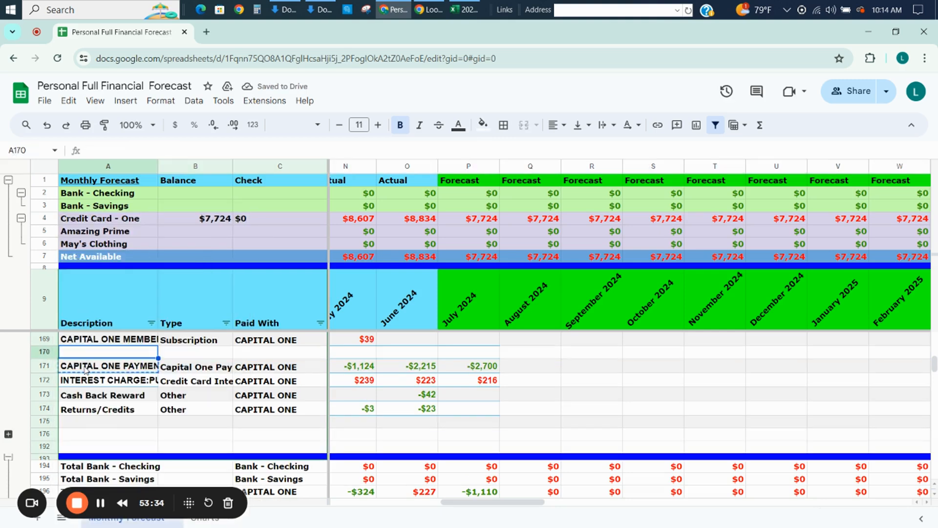
{"action": "key", "text": "Down"}
{"action": "key", "text": "Right"}
{"action": "key", "text": "ctrl+c"}
{"action": "key", "text": "Up"}
{"action": "type", "text": "T"}
{"action": "key", "text": "ctrl+v"}
{"action": "key", "text": "Right"}
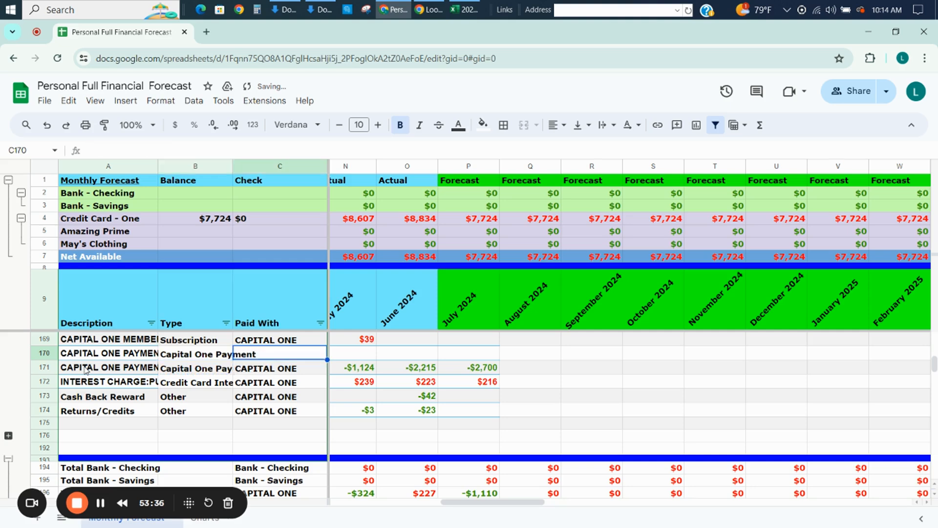
Enter Bank - Checking as the Paid With account in C170.
{"action": "type", "text": "Bank-"}
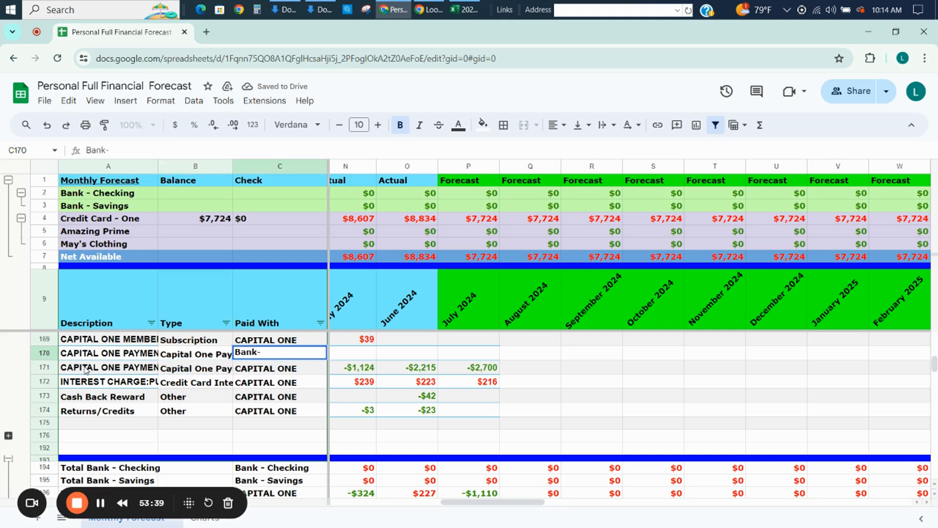
{"action": "key", "text": "BackSpace"}
{"action": "type", "text": "- Checking"}
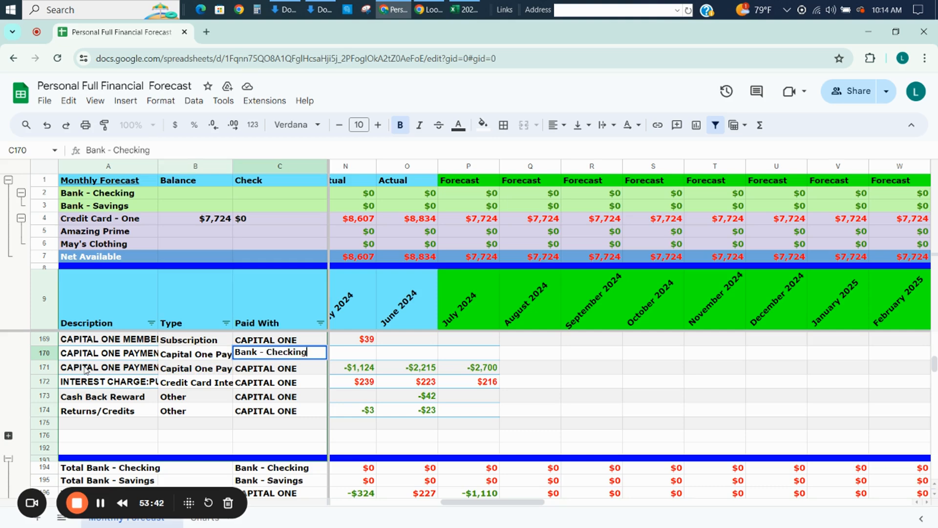
{"action": "key", "text": "Return"}
Enter =-D171 in D170 and fill the formula across row 170 through December 2027 in column BE.
{"action": "key", "text": "Up"}
{"action": "key", "text": "Right"}
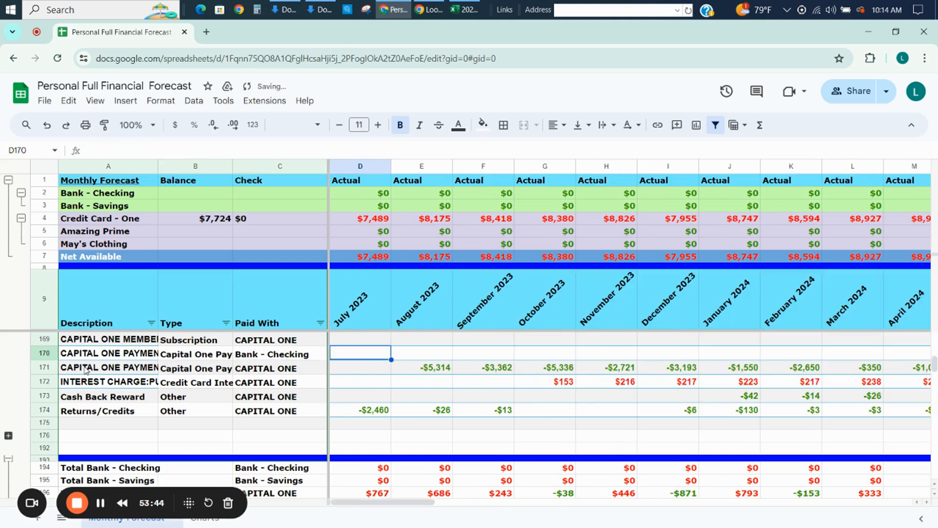
{"action": "type", "text": "=-"}
{"action": "key", "text": "Down"}
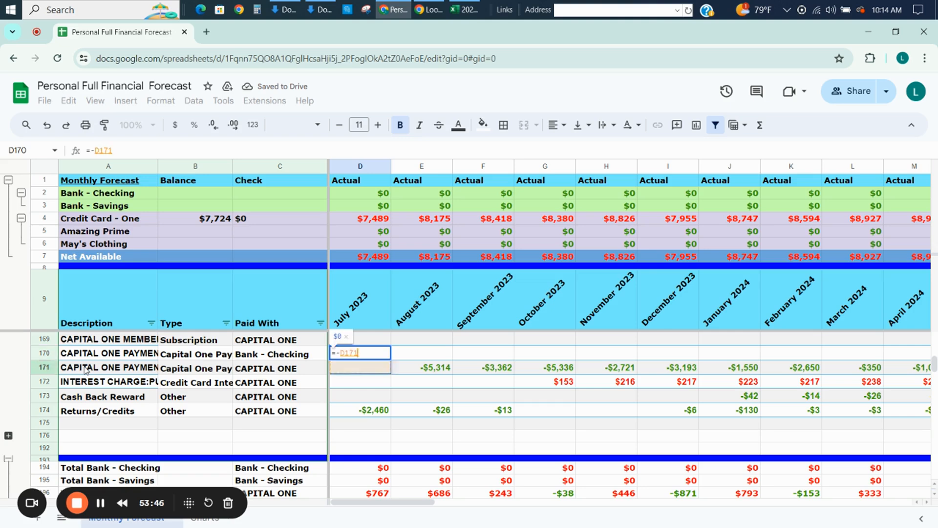
{"action": "key", "text": "Return"}
{"action": "key", "text": "Up"}
{"action": "key", "text": "shift+Right"}
{"action": "key", "text": "shift+Right"}
{"action": "key", "text": "shift+Right"}
{"action": "key", "text": "shift+Right"}
{"action": "key", "text": "shift+Right"}
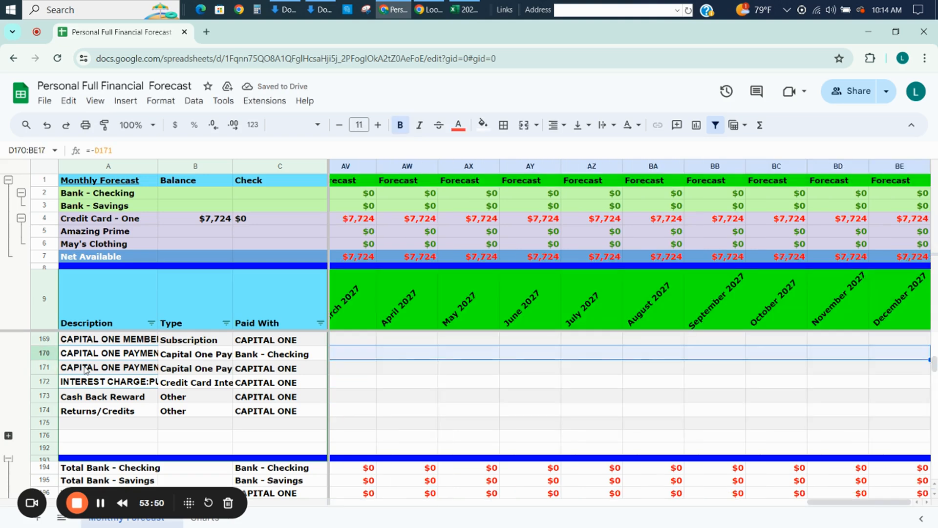
{"action": "key", "text": "ctrl+Return"}
{"action": "key", "text": "Left"}
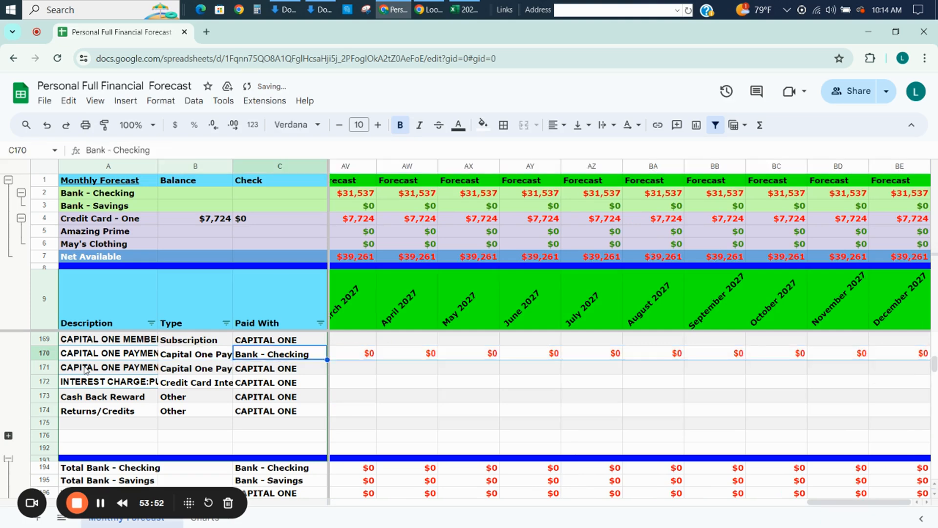
Check the account total formulas from row 194 down and the mirrored Capital One payment formulas in row 170.
{"action": "key", "text": "Right"}
{"action": "key", "text": "Down"}
{"action": "key", "text": "Down"}
{"action": "key", "text": "Down"}
{"action": "key", "text": "Down"}
{"action": "key", "text": "Down"}
{"action": "key", "text": "Down"}
{"action": "key", "text": "Down"}
{"action": "key", "text": "Down"}
{"action": "key", "text": "Down"}
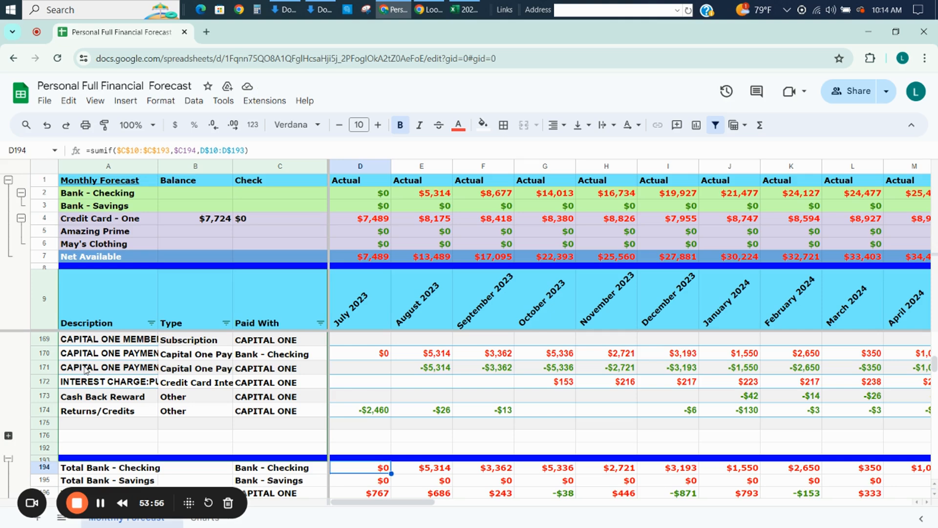
{"action": "key", "text": "Down"}
{"action": "key", "text": "Down"}
{"action": "key", "text": "Up"}
{"action": "key", "text": "Up"}
{"action": "key", "text": "Up"}
{"action": "key", "text": "Up"}
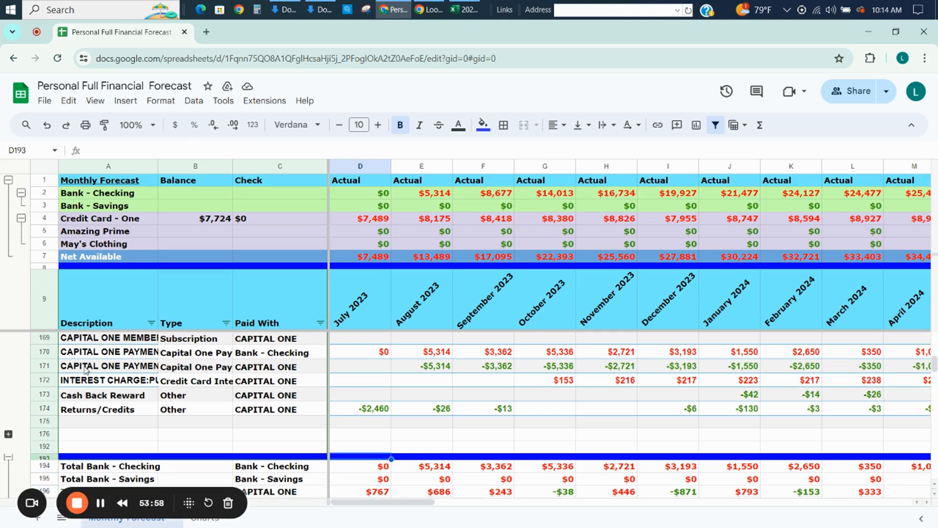
{"action": "key", "text": "Down"}
{"action": "key", "text": "Down"}
{"action": "key", "text": "Down"}
{"action": "key", "text": "Down"}
{"action": "key", "text": "Down"}
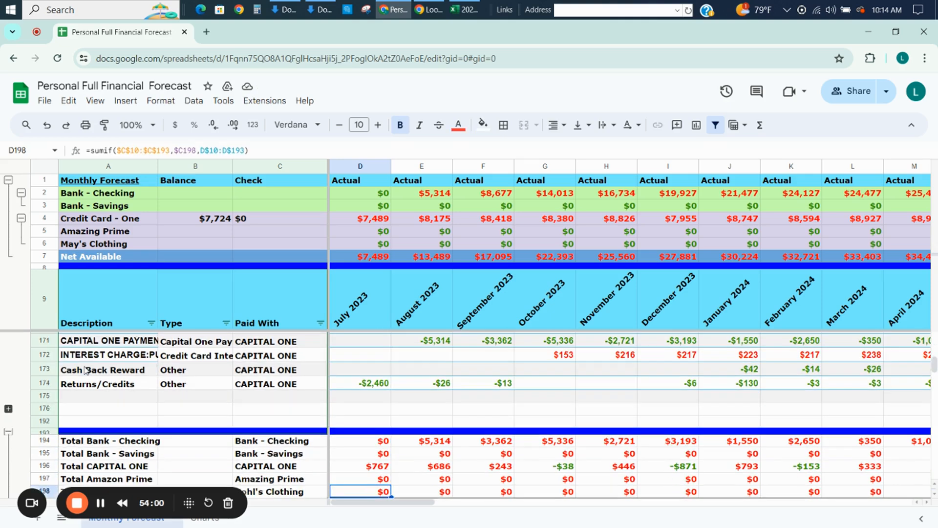
{"action": "key", "text": "Up"}
{"action": "key", "text": "Up"}
{"action": "key", "text": "Up"}
{"action": "key", "text": "Up"}
{"action": "key", "text": "Up"}
{"action": "key", "text": "Up"}
{"action": "key", "text": "Up"}
{"action": "key", "text": "Up"}
{"action": "key", "text": "Up"}
{"action": "key", "text": "Up"}
{"action": "key", "text": "Up"}
{"action": "key", "text": "Up"}
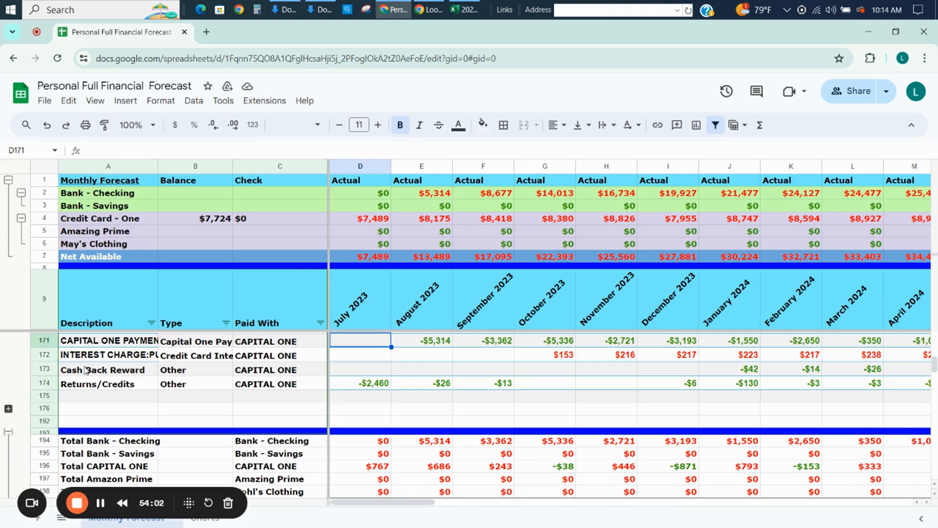
{"action": "key", "text": "Down"}
{"action": "key", "text": "Right"}
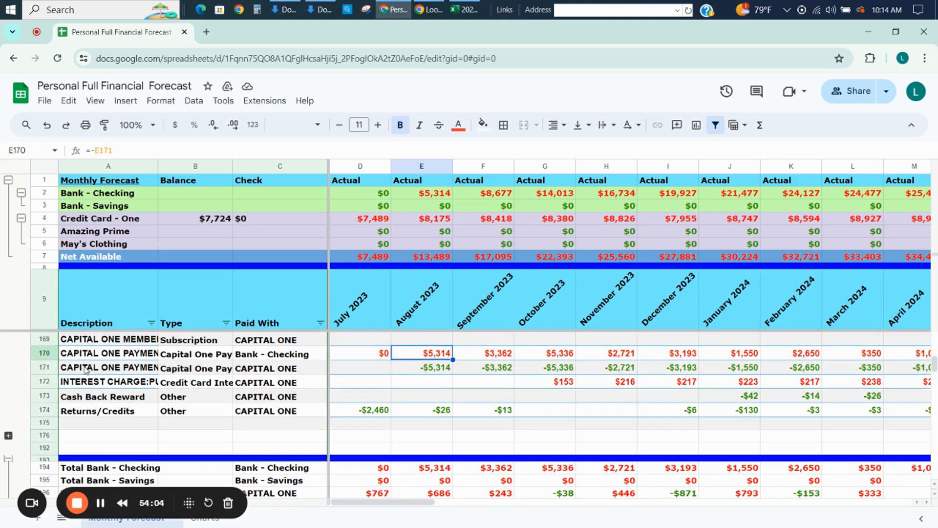
{"action": "key", "text": "Right"}
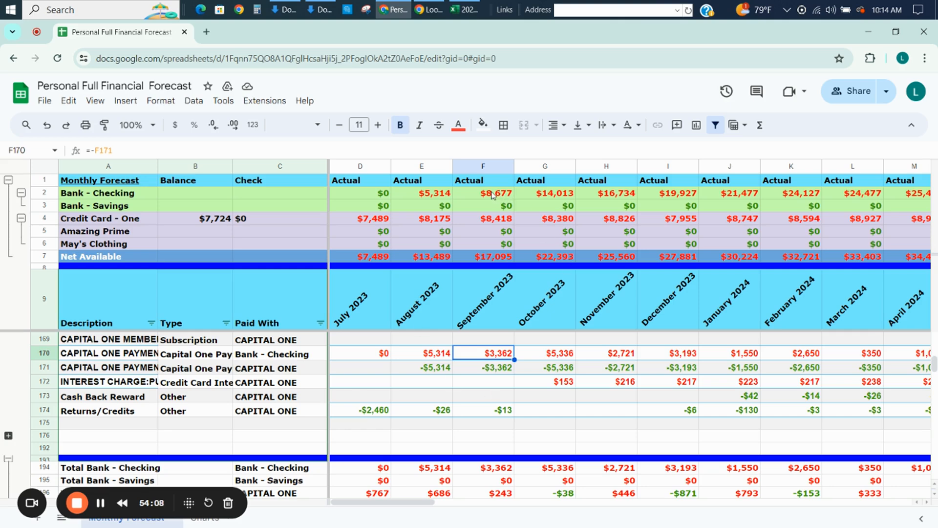
Review the Bank - Checking balances in row 2 from October 2023 across the forecast months.
{"action": "left_click", "coordinate": [547, 195]}
{"action": "key", "text": "Right"}
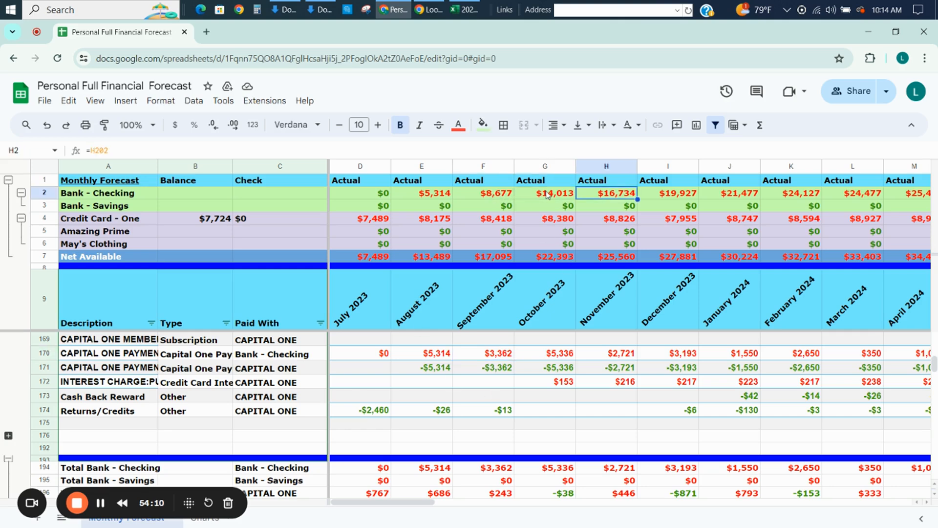
{"action": "key", "text": "Right"}
{"action": "key", "text": "Right"}
{"action": "key", "text": "Right"}
{"action": "key", "text": "Right"}
{"action": "key", "text": "Right"}
{"action": "key", "text": "Right"}
{"action": "key", "text": "Right"}
{"action": "key", "text": "Right"}
{"action": "key", "text": "Right"}
{"action": "key", "text": "Right"}
{"action": "key", "text": "Right"}
{"action": "key", "text": "Right"}
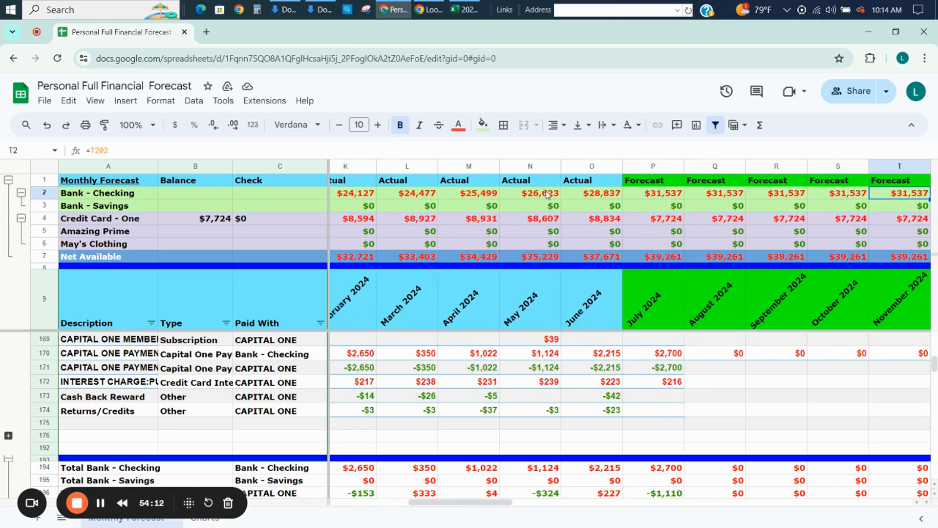
{"action": "key", "text": "Right"}
{"action": "key", "text": "Right"}
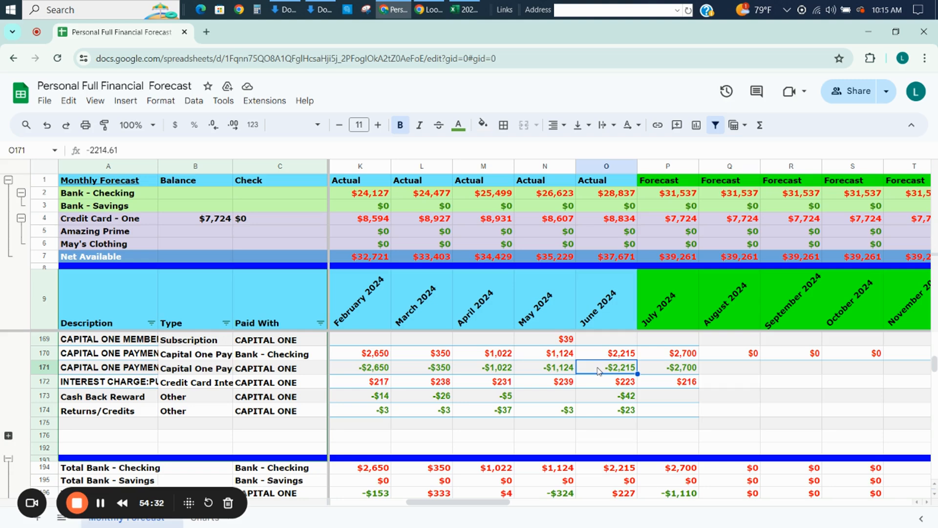
Compare the Capital One payments in the Bank - Checking row 170 and the CAPITAL ONE row 171 around June 2024.
{"action": "key", "text": "Up"}
{"action": "key", "text": "Up"}
{"action": "key", "text": "Up"}
{"action": "key", "text": "Down"}
{"action": "key", "text": "Down"}
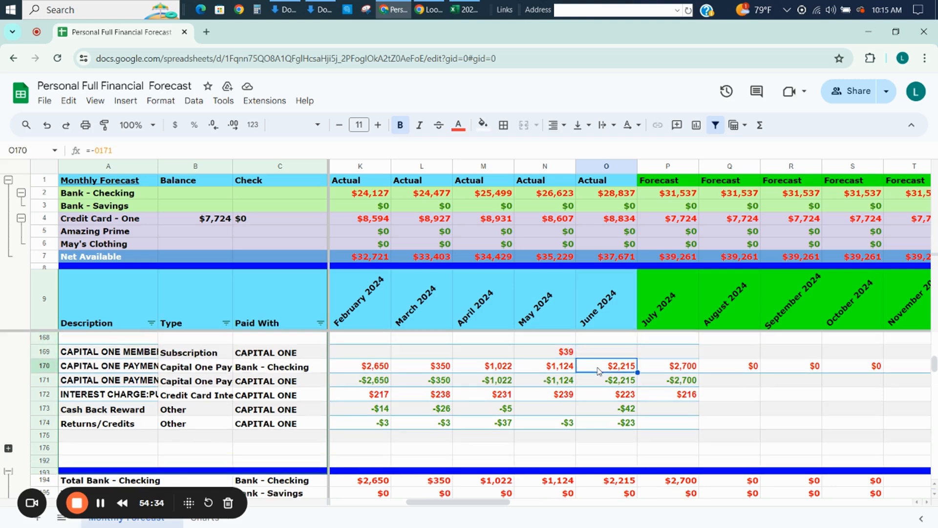
{"action": "key", "text": "Left"}
{"action": "key", "text": "Right"}
{"action": "key", "text": "Down"}
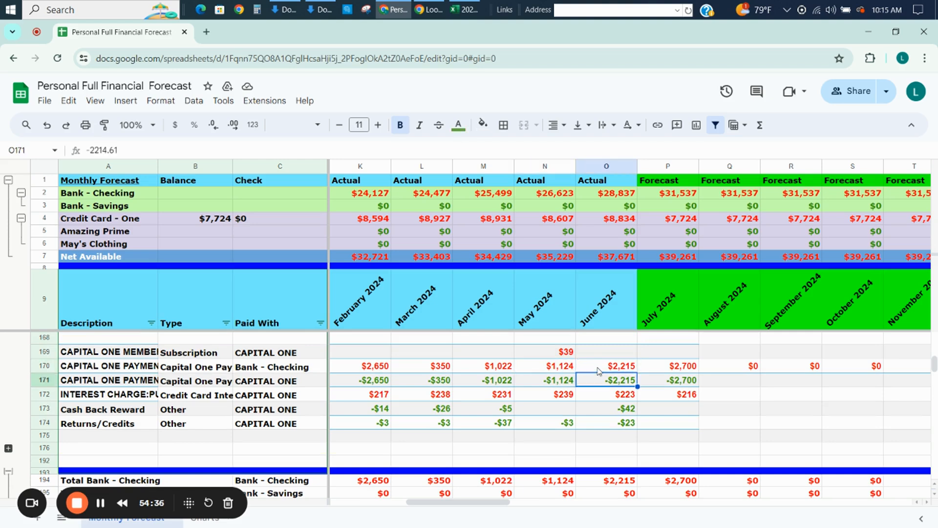
{"action": "key", "text": "Left"}
{"action": "key", "text": "Left"}
{"action": "key", "text": "Right"}
{"action": "key", "text": "Right"}
Switch to Excel to check the pivot figures on Sheet1 and Sheet1 (2), and return to the Google Sheets forecast.
{"action": "key", "text": "alt+Tab"}
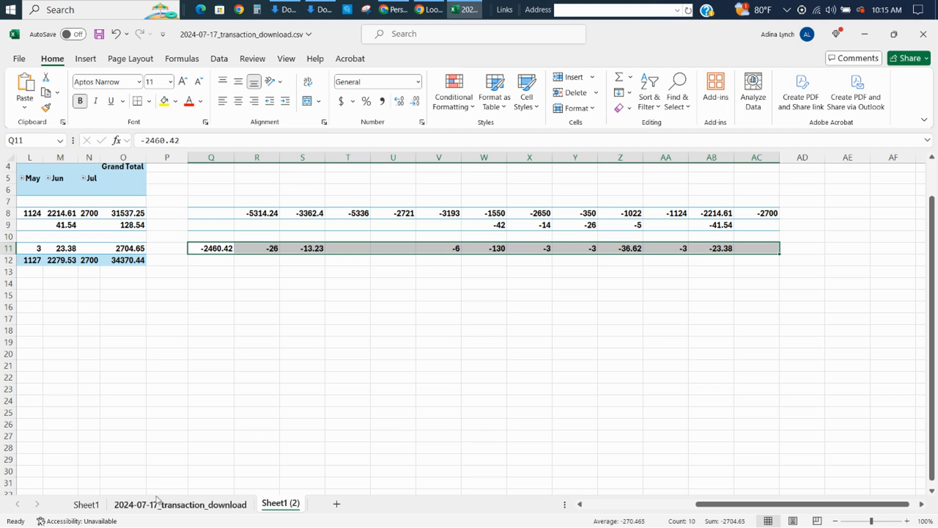
{"action": "left_click", "coordinate": [89, 509]}
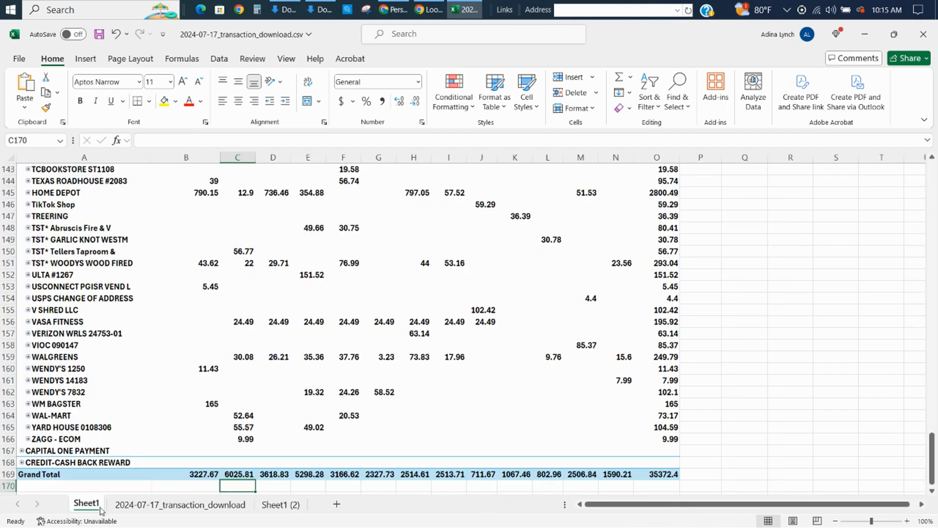
{"action": "left_click", "coordinate": [276, 504]}
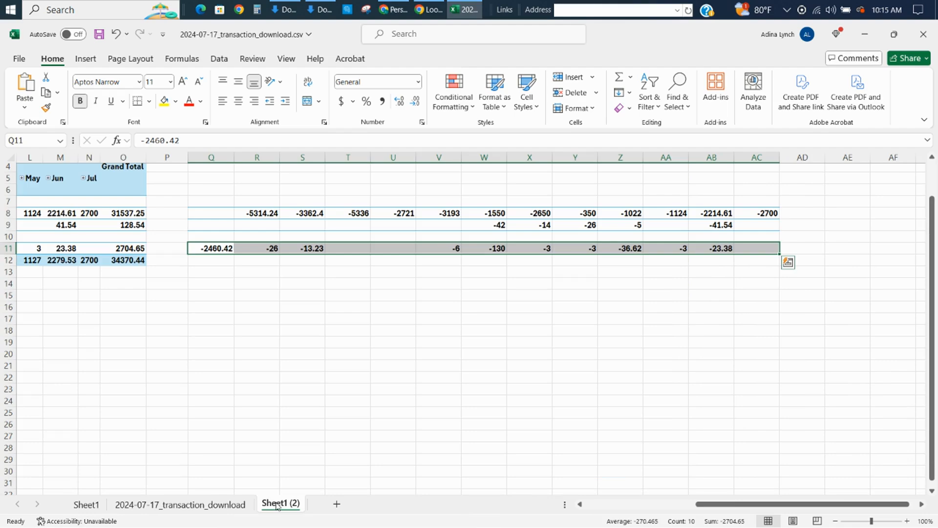
{"action": "left_click", "coordinate": [295, 320]}
{"action": "key", "text": "alt+Tab"}
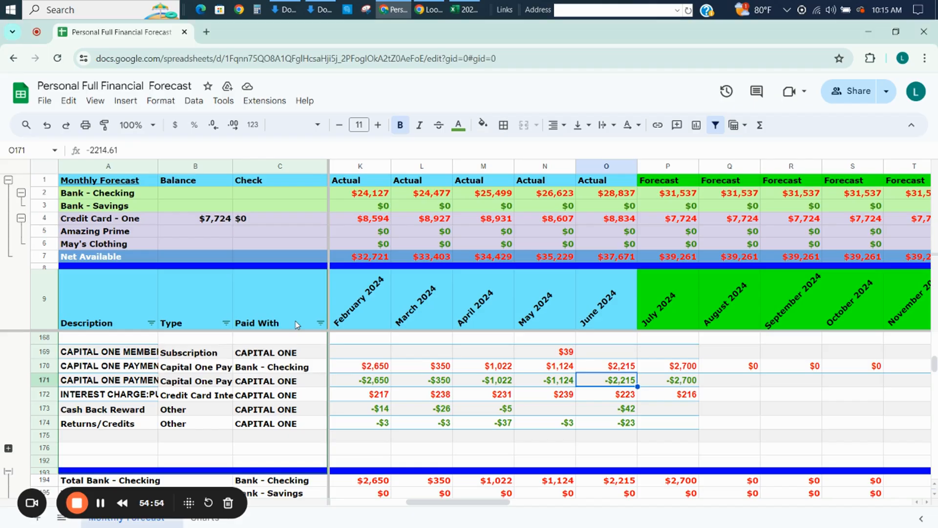
Examine the forecast months of CAPITAL ONE PAYMENT and INTEREST CHARGE, and the June 2024 cash back and returns rows.
{"action": "key", "text": "Right"}
{"action": "key", "text": "Right"}
{"action": "key", "text": "Right"}
{"action": "key", "text": "Right"}
{"action": "key", "text": "Right"}
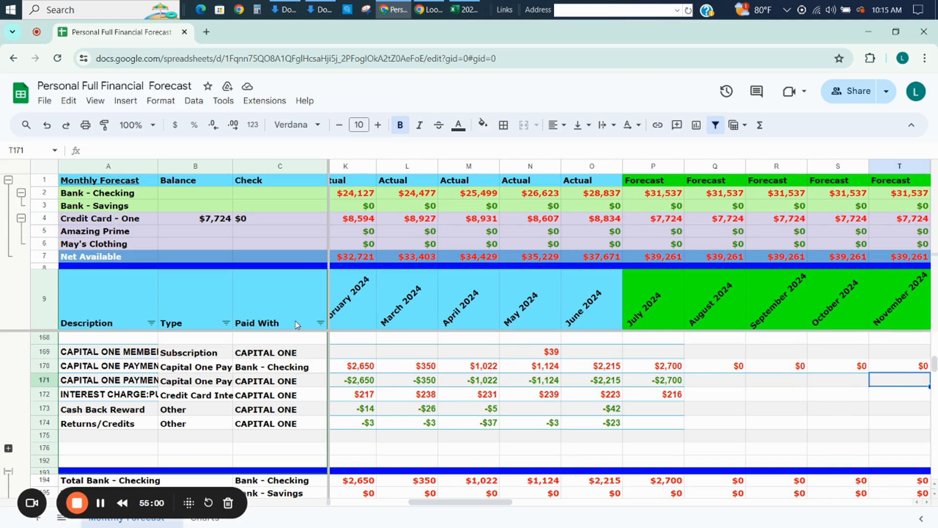
{"action": "key", "text": "Right"}
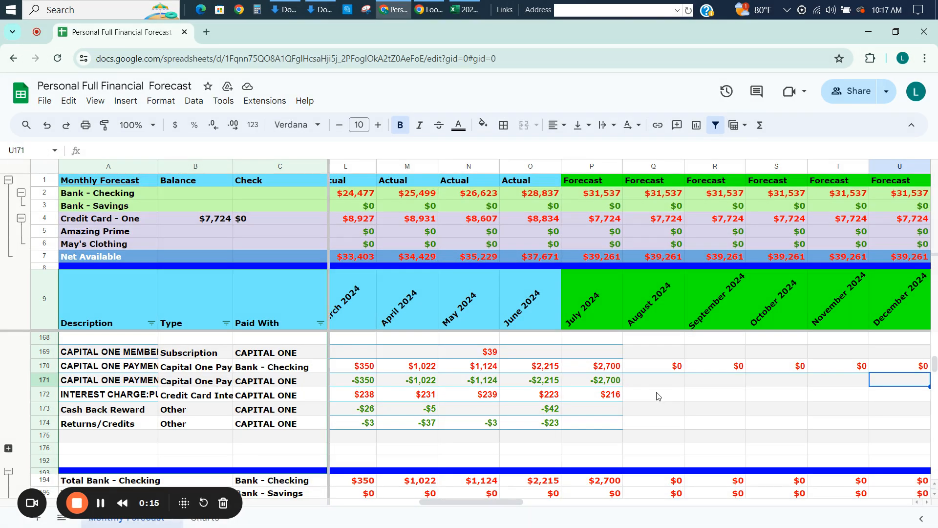
{"action": "left_click", "coordinate": [671, 385]}
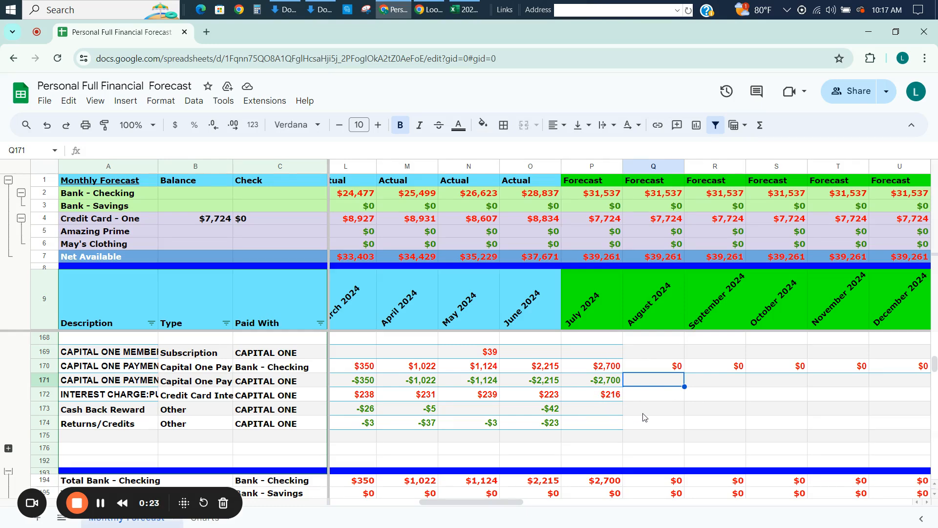
{"action": "key", "text": "Down"}
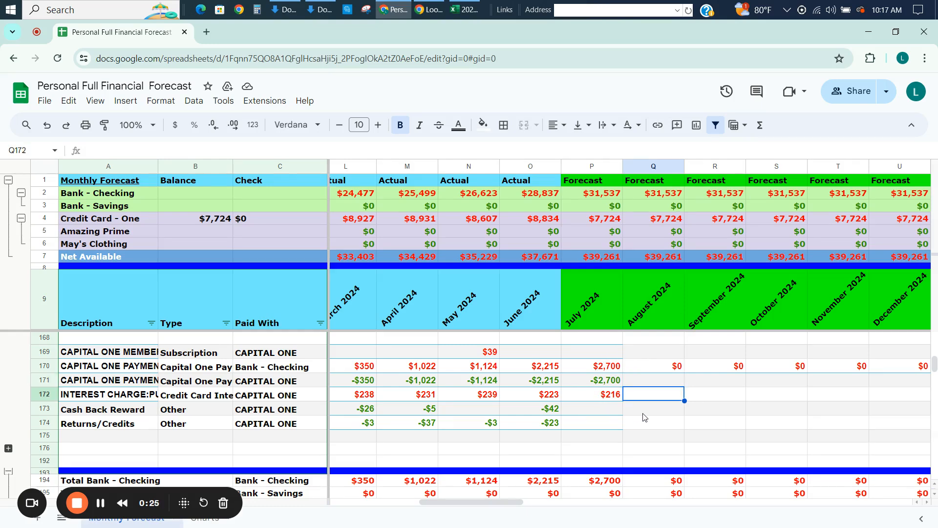
{"action": "key", "text": "Left"}
{"action": "key", "text": "Left"}
{"action": "key", "text": "Down"}
{"action": "key", "text": "Down"}
{"action": "key", "text": "Down"}
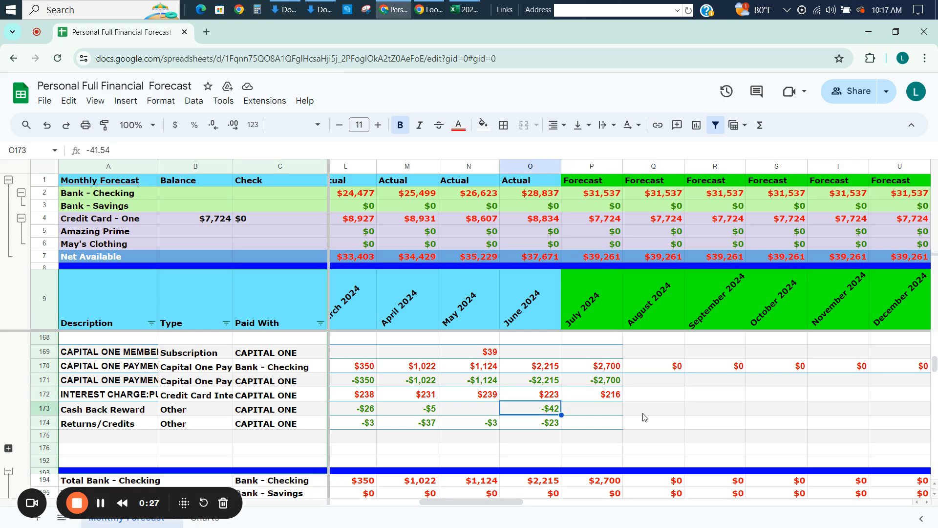
{"action": "key", "text": "Down"}
{"action": "key", "text": "Down"}
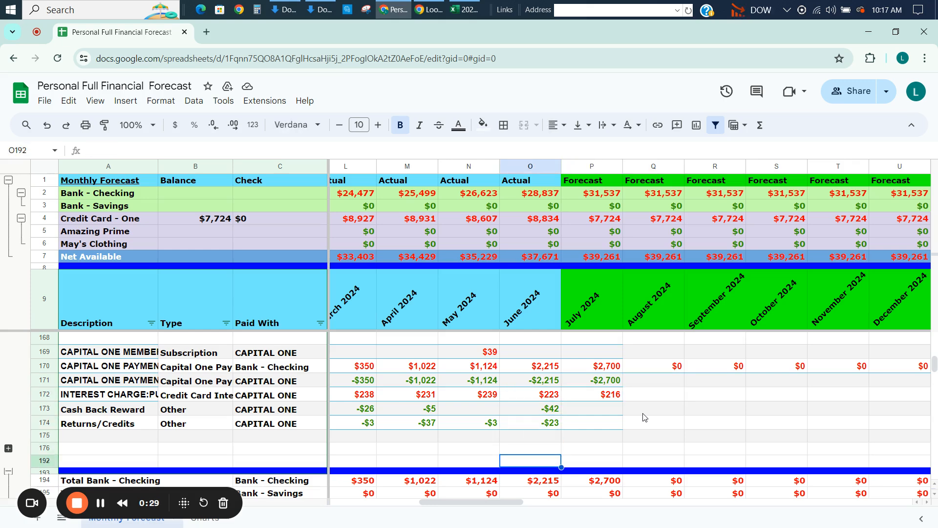
Examine the June 2024 expense totals by category in the Summary - Expenses section, from Housing down to Total Expenditures.
{"action": "key", "text": "Down"}
{"action": "key", "text": "Down"}
{"action": "key", "text": "Down"}
{"action": "key", "text": "Down"}
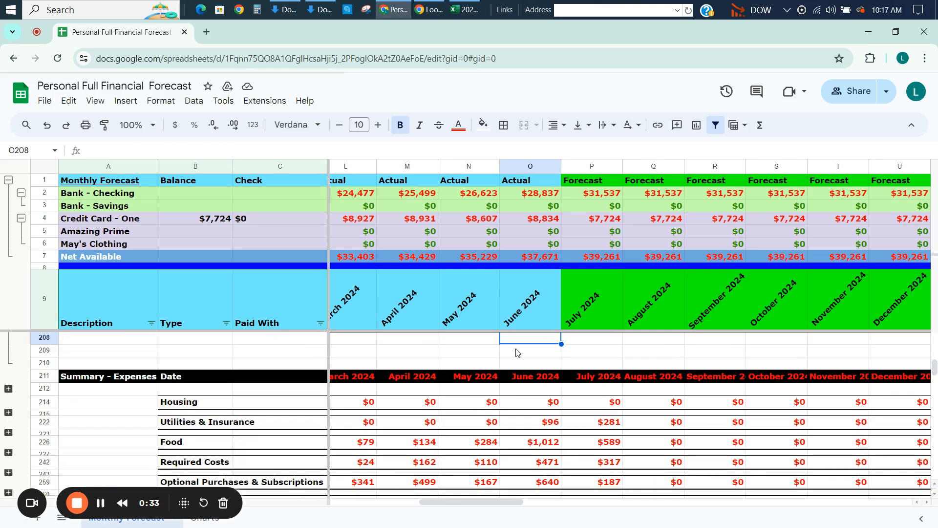
{"action": "key", "text": "Page_Down"}
{"action": "key", "text": "Down"}
{"action": "key", "text": "Down"}
{"action": "key", "text": "Down"}
{"action": "key", "text": "Down"}
{"action": "key", "text": "Down"}
{"action": "key", "text": "Down"}
{"action": "key", "text": "Down"}
{"action": "key", "text": "Down"}
{"action": "key", "text": "Down"}
{"action": "key", "text": "Down"}
{"action": "key", "text": "Down"}
{"action": "key", "text": "Down"}
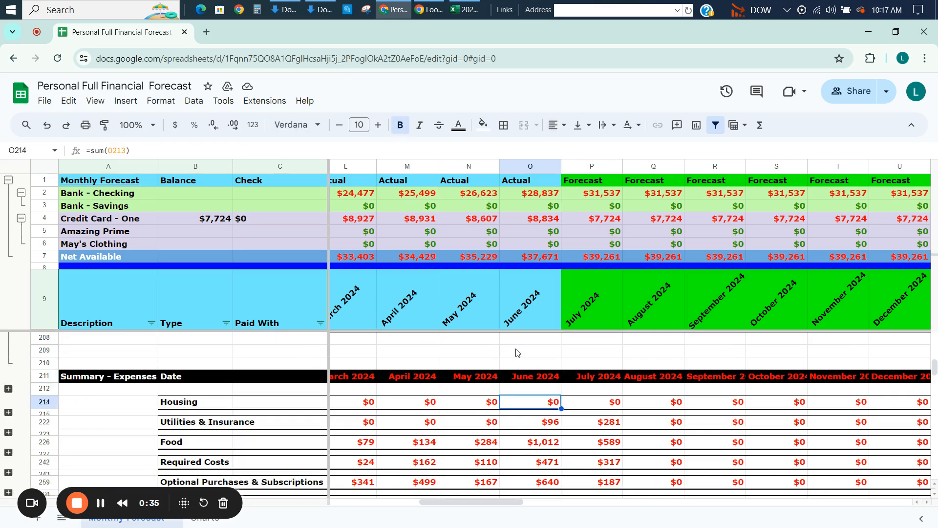
{"action": "key", "text": "Down"}
{"action": "key", "text": "Down"}
{"action": "key", "text": "Down"}
{"action": "key", "text": "Down"}
{"action": "key", "text": "Down"}
{"action": "key", "text": "Down"}
{"action": "key", "text": "Down"}
{"action": "key", "text": "Down"}
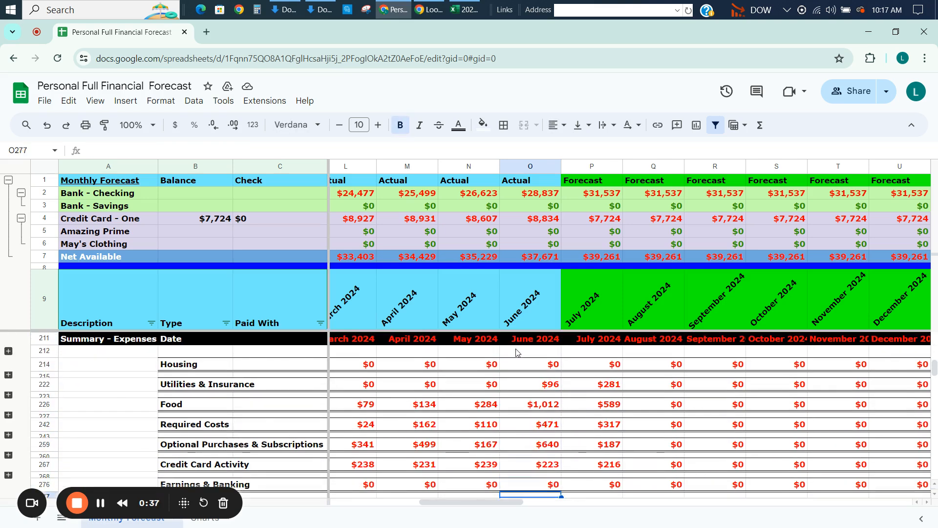
{"action": "key", "text": "Up"}
{"action": "key", "text": "Up"}
{"action": "key", "text": "Up"}
{"action": "key", "text": "Up"}
{"action": "key", "text": "Up"}
{"action": "key", "text": "Up"}
{"action": "key", "text": "Up"}
{"action": "key", "text": "Up"}
{"action": "key", "text": "Up"}
{"action": "key", "text": "Up"}
{"action": "key", "text": "Up"}
{"action": "key", "text": "Up"}
{"action": "key", "text": "Up"}
{"action": "key", "text": "Up"}
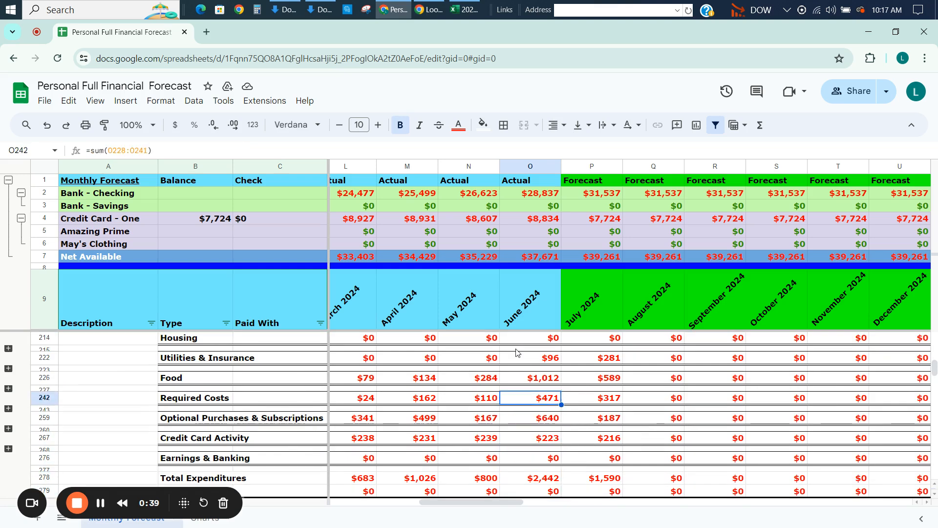
{"action": "key", "text": "Up"}
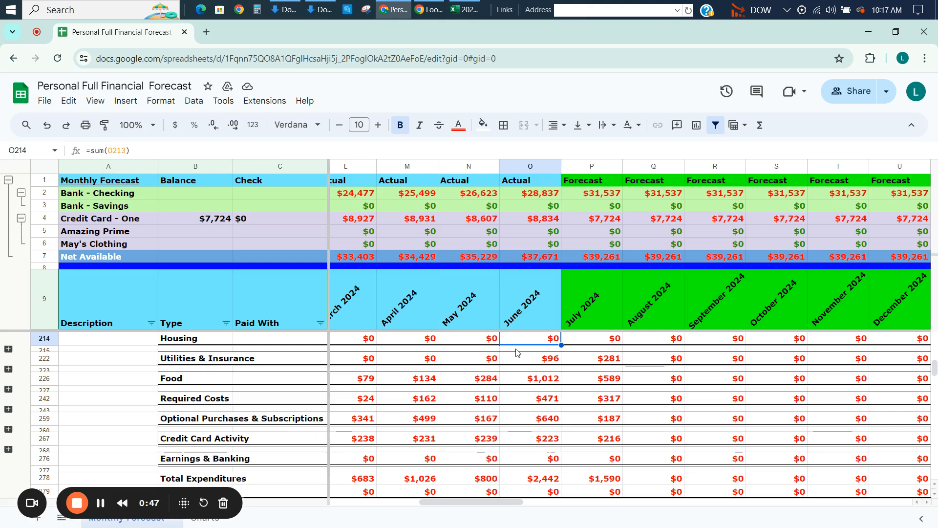
Compare the Utilities & Insurance summary totals for July 2024 with those of August and September 2024.
{"action": "key", "text": "Down"}
{"action": "key", "text": "Down"}
{"action": "key", "text": "Down"}
{"action": "key", "text": "Right"}
{"action": "key", "text": "Right"}
{"action": "key", "text": "Right"}
{"action": "key", "text": "Left"}
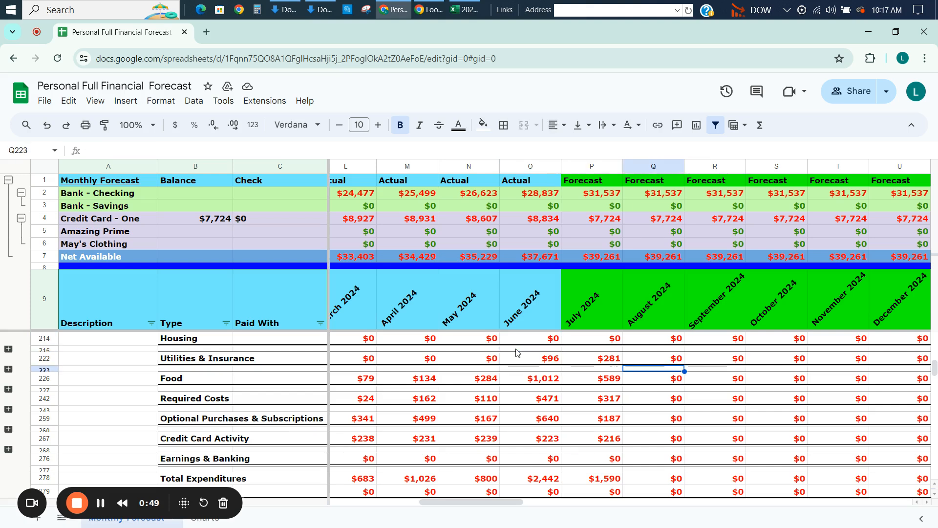
{"action": "key", "text": "Up"}
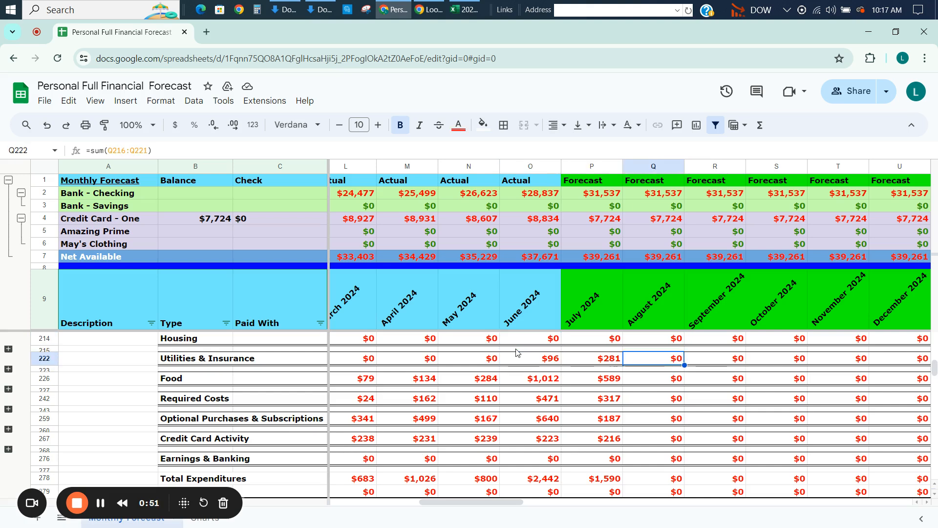
{"action": "key", "text": "Right"}
{"action": "key", "text": "Right"}
{"action": "key", "text": "Right"}
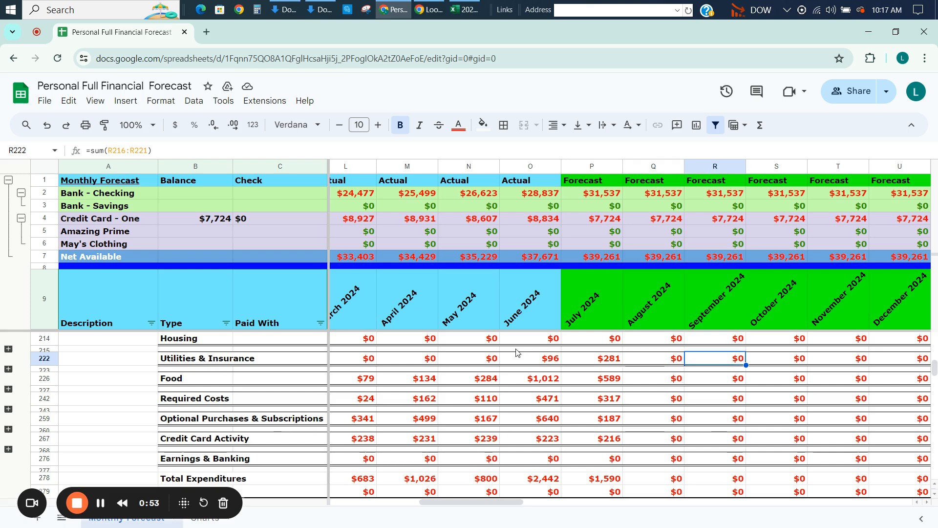
{"action": "key", "text": "Left"}
{"action": "key", "text": "Left"}
{"action": "key", "text": "Left"}
{"action": "key", "text": "Left"}
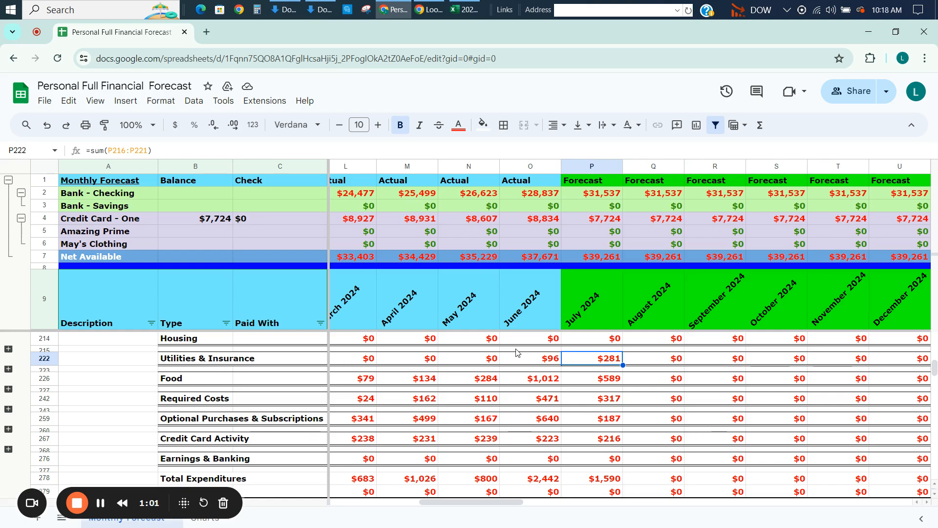
Select the merchant transaction range A10:V167, from the 7-ELEVEN row through the ZAGG - ECOM row.
{"action": "key", "text": "Page_Up"}
{"action": "key", "text": "Page_Up"}
{"action": "key", "text": "Page_Up"}
{"action": "key", "text": "Page_Up"}
{"action": "key", "text": "Page_Up"}
{"action": "key", "text": "Page_Up"}
{"action": "key", "text": "Page_Up"}
{"action": "key", "text": "Page_Up"}
{"action": "key", "text": "Page_Up"}
{"action": "key", "text": "Page_Up"}
{"action": "key", "text": "Page_Up"}
{"action": "key", "text": "Page_Up"}
{"action": "key", "text": "Page_Up"}
{"action": "key", "text": "Page_Up"}
{"action": "key", "text": "Page_Up"}
{"action": "key", "text": "Page_Up"}
{"action": "key", "text": "Page_Up"}
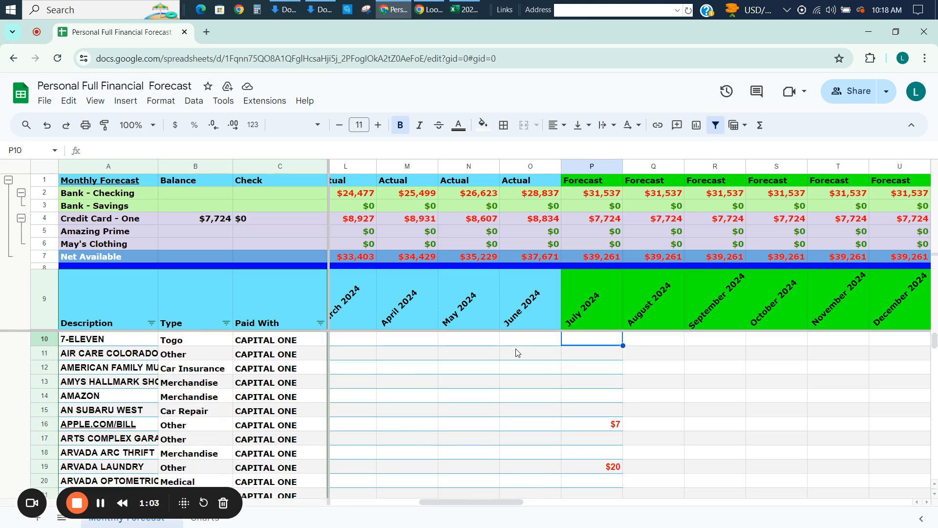
{"action": "key", "text": "Left"}
{"action": "key", "text": "Left"}
{"action": "key", "text": "Left"}
{"action": "key", "text": "Left"}
{"action": "key", "text": "Left"}
{"action": "key", "text": "Left"}
{"action": "key", "text": "Left"}
{"action": "key", "text": "Left"}
{"action": "key", "text": "Left"}
{"action": "key", "text": "Left"}
{"action": "key", "text": "Left"}
{"action": "key", "text": "Left"}
{"action": "key", "text": "Left"}
{"action": "key", "text": "Left"}
{"action": "key", "text": "Left"}
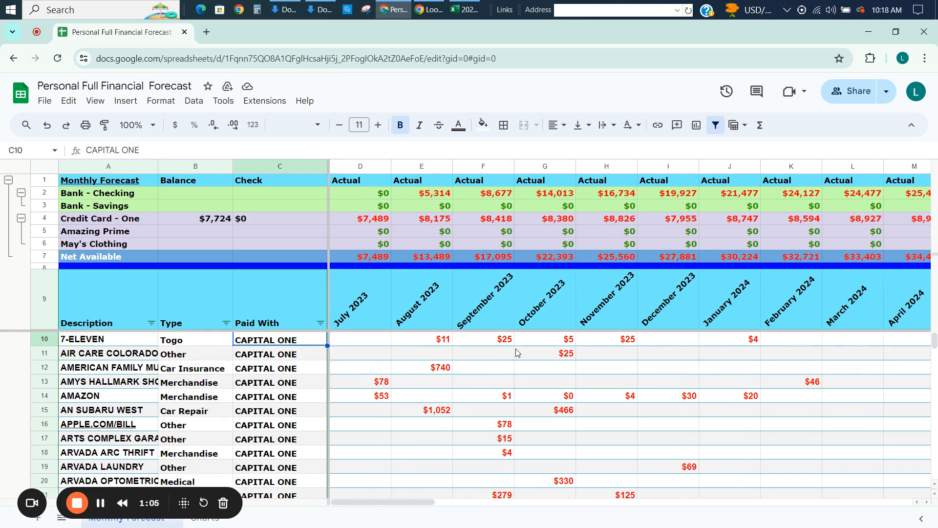
{"action": "key", "text": "shift+Right"}
{"action": "key", "text": "shift+Right"}
{"action": "key", "text": "shift+Right"}
{"action": "key", "text": "shift+Right"}
{"action": "key", "text": "shift+Right"}
{"action": "key", "text": "shift+Right"}
{"action": "key", "text": "shift+Right"}
{"action": "key", "text": "shift+Right"}
{"action": "key", "text": "shift+Right"}
{"action": "key", "text": "shift+Right"}
{"action": "key", "text": "shift+Right"}
{"action": "key", "text": "shift+Right"}
{"action": "key", "text": "shift+Right"}
{"action": "key", "text": "shift+Right"}
{"action": "key", "text": "shift+Right"}
{"action": "key", "text": "shift+Right"}
{"action": "key", "text": "shift+Right"}
{"action": "key", "text": "shift+Right"}
{"action": "key", "text": "shift+Right"}
{"action": "key", "text": "shift+Right"}
{"action": "key", "text": "shift+Right"}
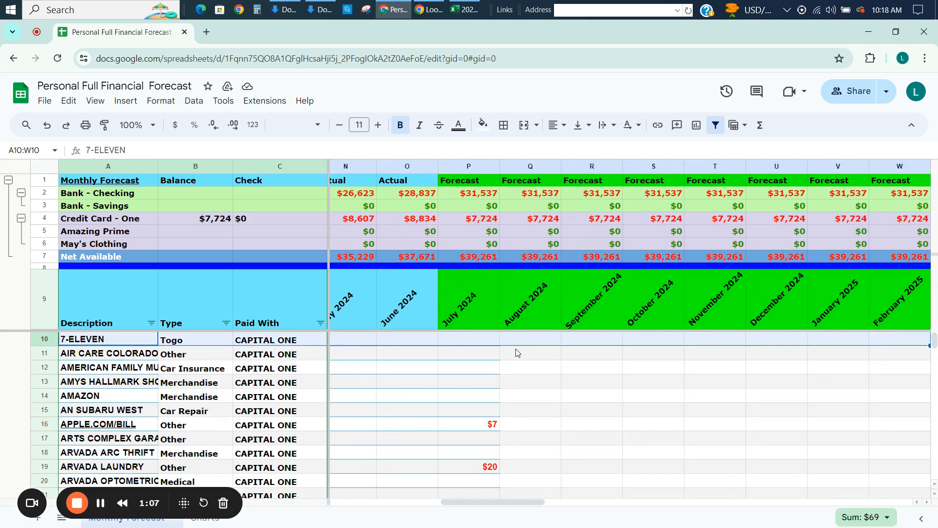
{"action": "key", "text": "shift+Left"}
{"action": "key", "text": "shift+Down"}
{"action": "key", "text": "shift+Down"}
{"action": "key", "text": "shift+Down"}
{"action": "key", "text": "shift+Down"}
{"action": "key", "text": "shift+Down"}
{"action": "key", "text": "shift+Down"}
{"action": "key", "text": "shift+Down"}
{"action": "key", "text": "shift+Down"}
{"action": "key", "text": "shift+Down"}
{"action": "key", "text": "shift+Down"}
{"action": "key", "text": "shift+Down"}
{"action": "key", "text": "shift+Down"}
{"action": "key", "text": "shift+Down"}
{"action": "key", "text": "shift+Down"}
{"action": "key", "text": "shift+Down"}
{"action": "key", "text": "shift+Down"}
{"action": "key", "text": "shift+Down"}
{"action": "key", "text": "shift+Down"}
{"action": "key", "text": "shift+Down"}
{"action": "key", "text": "shift+Down"}
{"action": "key", "text": "shift+Down"}
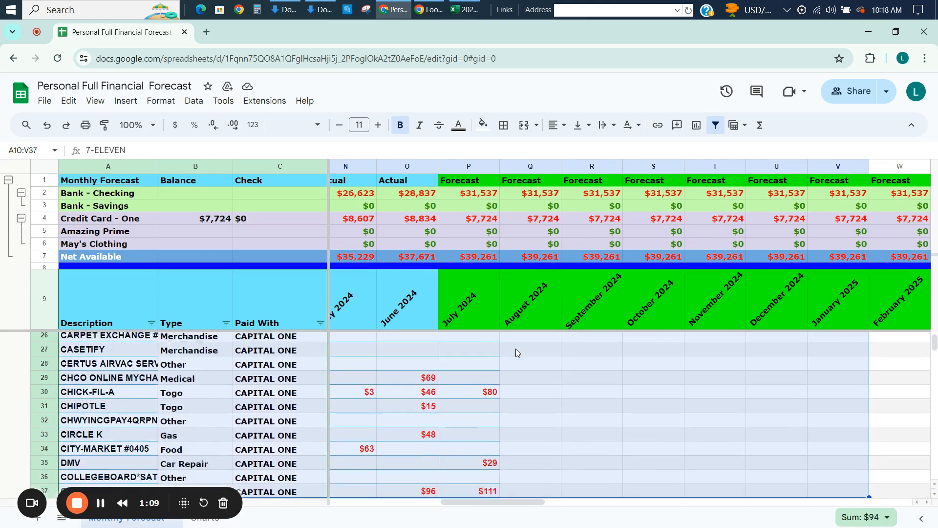
{"action": "key", "text": "shift+Down"}
{"action": "key", "text": "shift+Down"}
{"action": "key", "text": "shift+Down"}
{"action": "key", "text": "shift+Down"}
{"action": "key", "text": "shift+Down"}
{"action": "key", "text": "shift+Down"}
{"action": "key", "text": "shift+Down"}
{"action": "key", "text": "shift+Down"}
{"action": "key", "text": "shift+Down"}
{"action": "key", "text": "shift+Down"}
{"action": "key", "text": "shift+Down"}
{"action": "key", "text": "shift+Down"}
{"action": "key", "text": "shift+Down"}
{"action": "key", "text": "shift+Down"}
{"action": "key", "text": "shift+Down"}
{"action": "key", "text": "shift+Down"}
{"action": "key", "text": "shift+Down"}
{"action": "key", "text": "shift+Down"}
{"action": "key", "text": "shift+Down"}
{"action": "key", "text": "shift+Down"}
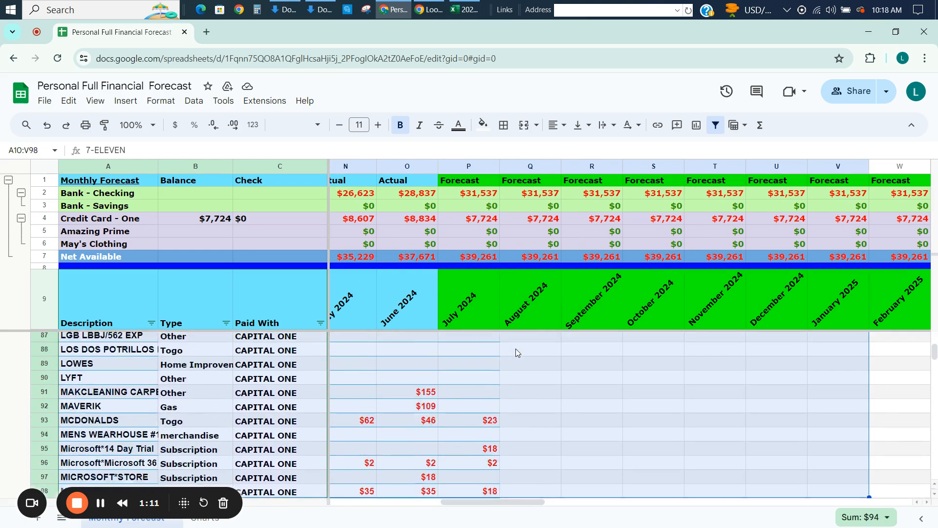
{"action": "key", "text": "shift+Down"}
{"action": "key", "text": "shift+Down"}
{"action": "key", "text": "shift+Down"}
{"action": "key", "text": "shift+Down"}
{"action": "key", "text": "shift+Down"}
{"action": "key", "text": "shift+Down"}
{"action": "key", "text": "shift+Down"}
{"action": "key", "text": "shift+Down"}
{"action": "key", "text": "shift+Down"}
{"action": "key", "text": "shift+Down"}
{"action": "key", "text": "shift+Down"}
{"action": "key", "text": "shift+Down"}
{"action": "key", "text": "shift+Down"}
{"action": "key", "text": "shift+Down"}
{"action": "key", "text": "shift+Down"}
{"action": "key", "text": "shift+Down"}
{"action": "key", "text": "shift+Down"}
{"action": "key", "text": "shift+Down"}
{"action": "key", "text": "shift+Down"}
{"action": "key", "text": "shift+Down"}
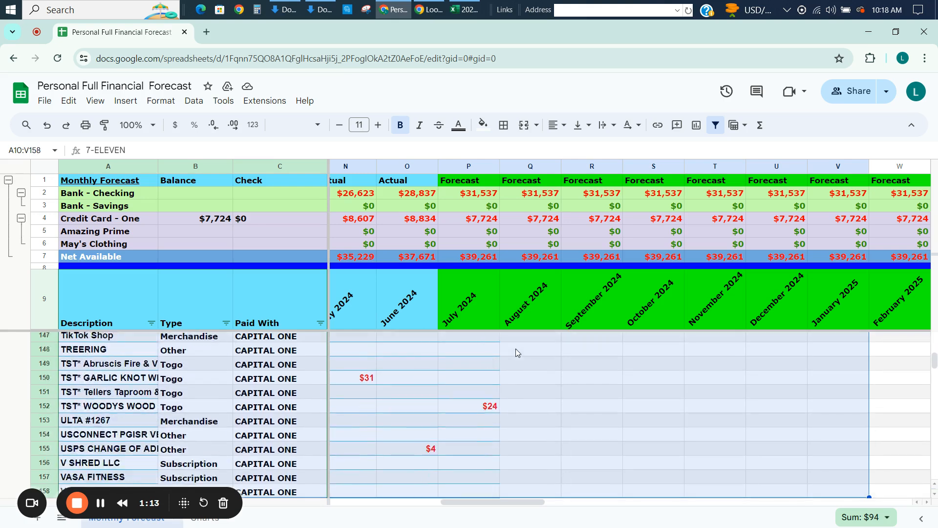
{"action": "key", "text": "shift+Down"}
{"action": "key", "text": "shift+Down"}
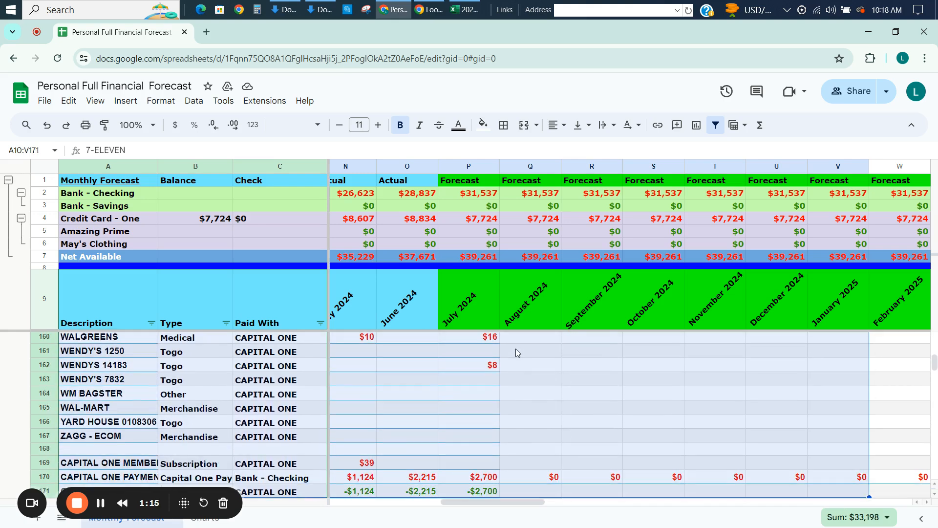
{"action": "key", "text": "shift+Up"}
{"action": "key", "text": "shift+Up"}
{"action": "key", "text": "shift+Up"}
{"action": "key", "text": "shift+Up"}
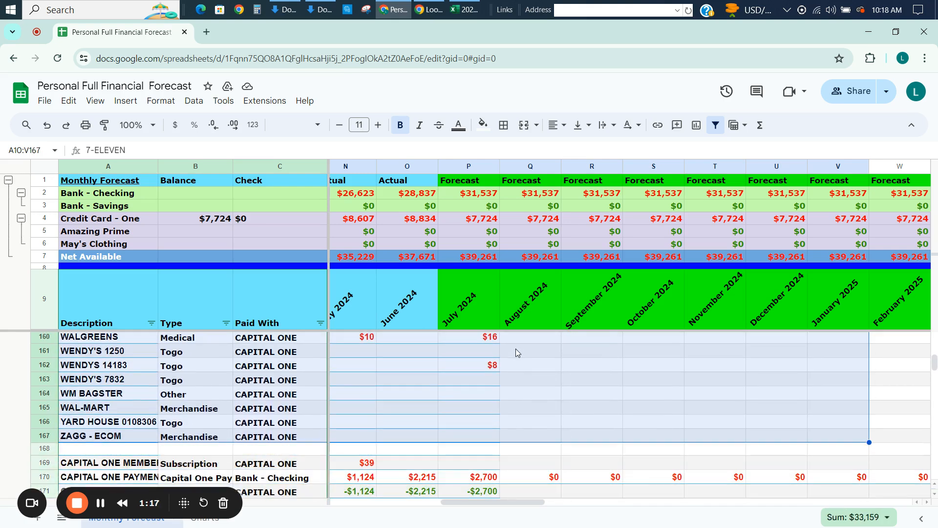
Sort the selected range A10:V167 by column B (Type) from A to Z.
{"action": "right_click", "coordinate": [285, 372]}
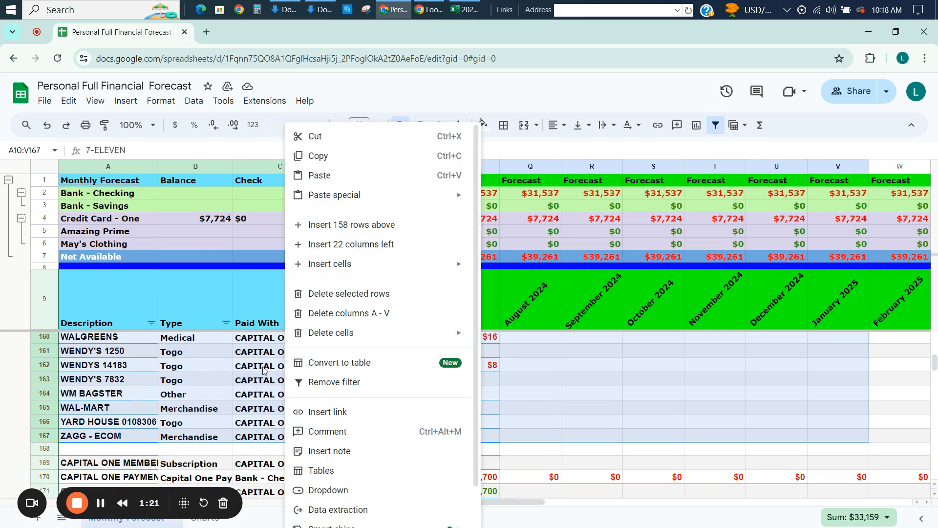
{"action": "left_click", "coordinate": [192, 101]}
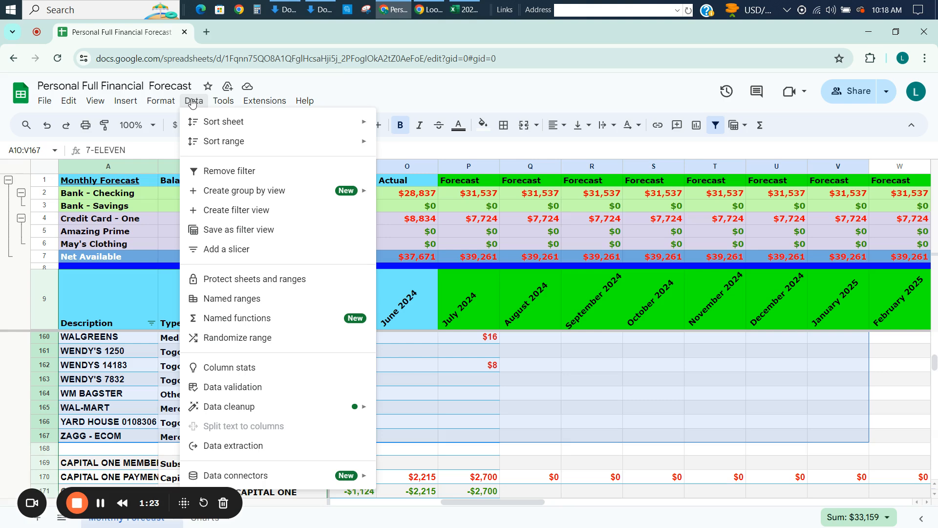
{"action": "mouse_move", "coordinate": [217, 144]}
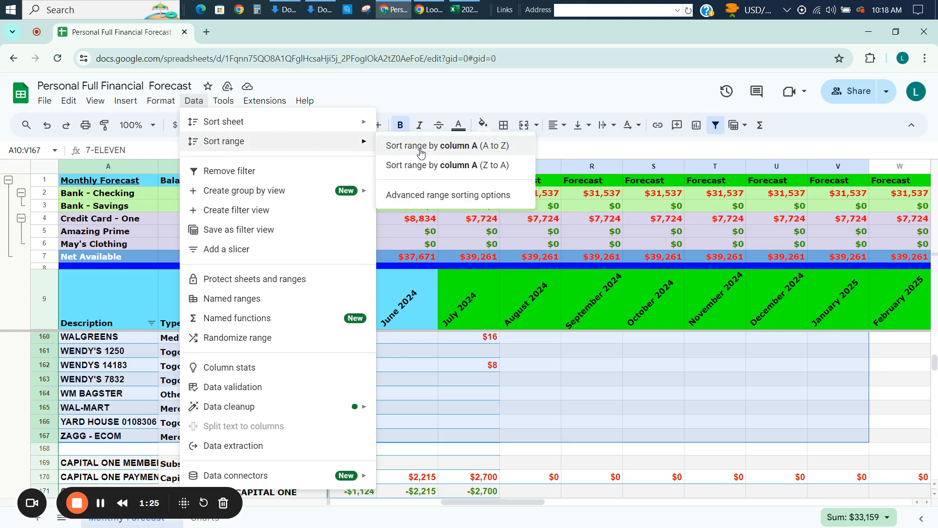
{"action": "left_click", "coordinate": [432, 196]}
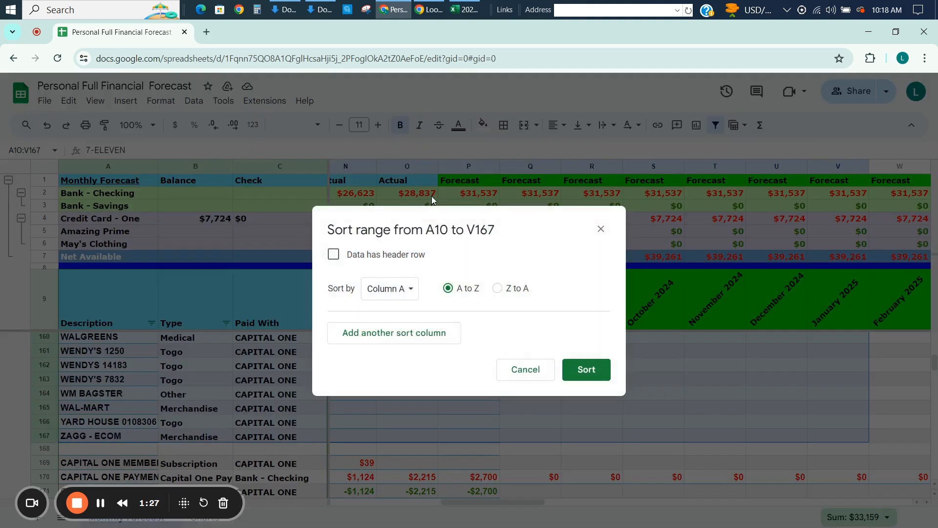
{"action": "left_click", "coordinate": [406, 290]}
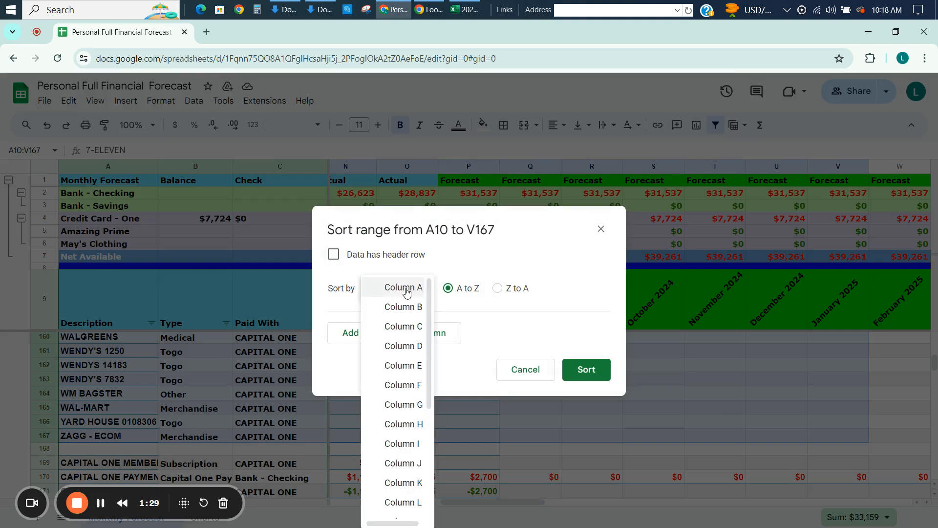
{"action": "left_click", "coordinate": [398, 308]}
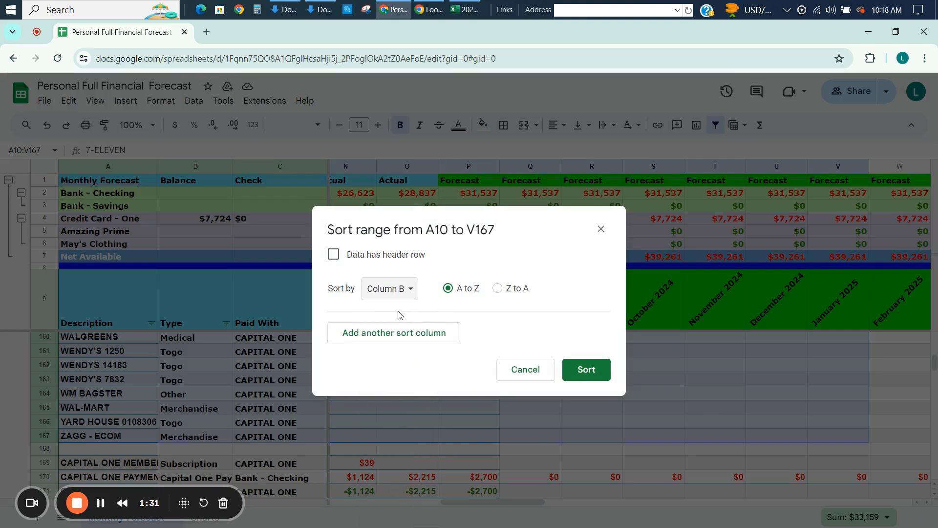
{"action": "left_click", "coordinate": [588, 370]}
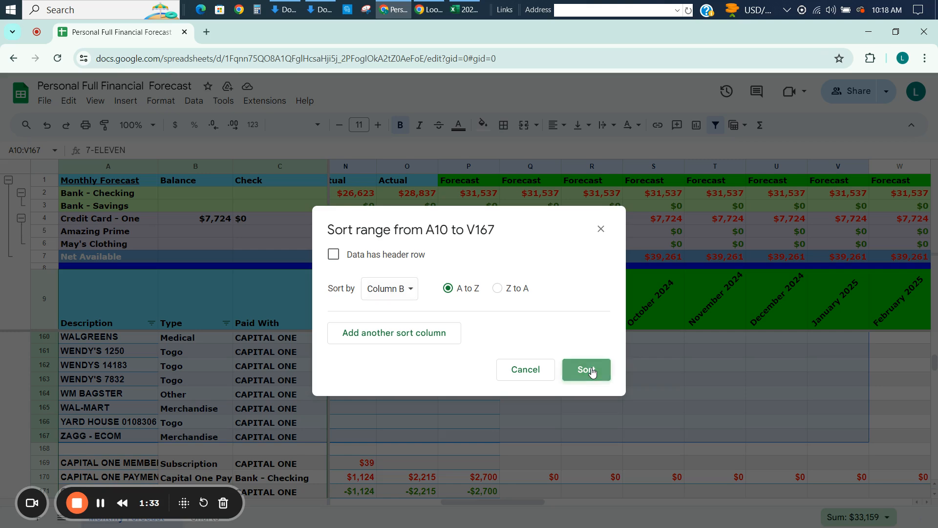
{"action": "left_click", "coordinate": [591, 367]}
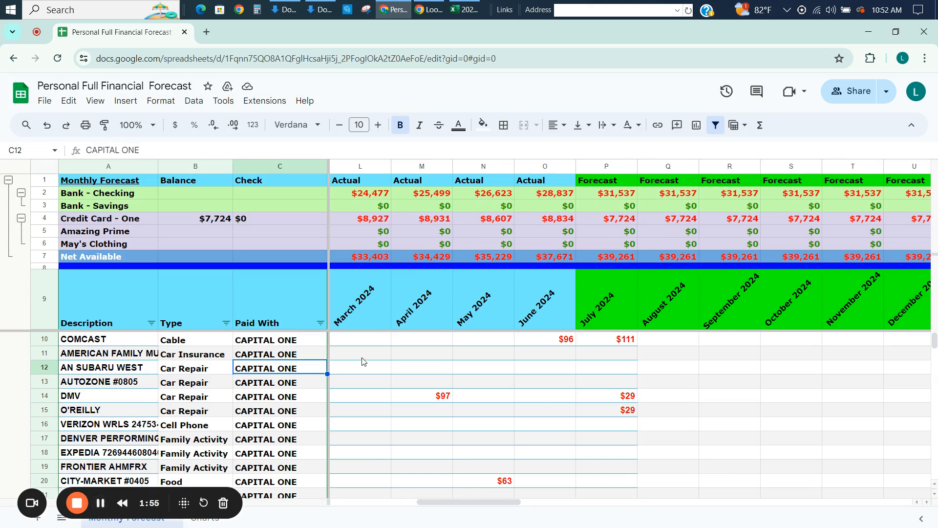
Review the COMCAST cable charges in row 10 from January through July 2024.
{"action": "left_click", "coordinate": [370, 343]}
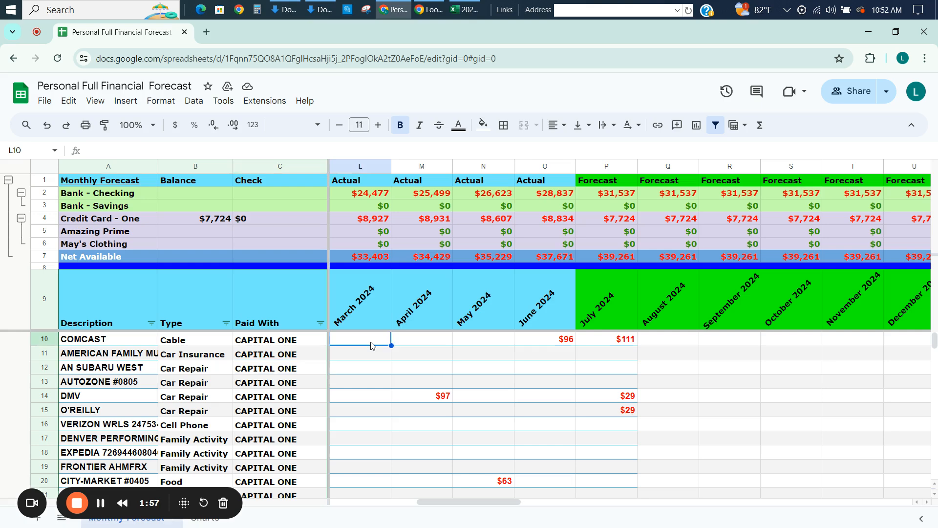
{"action": "key", "text": "Left"}
{"action": "key", "text": "Left"}
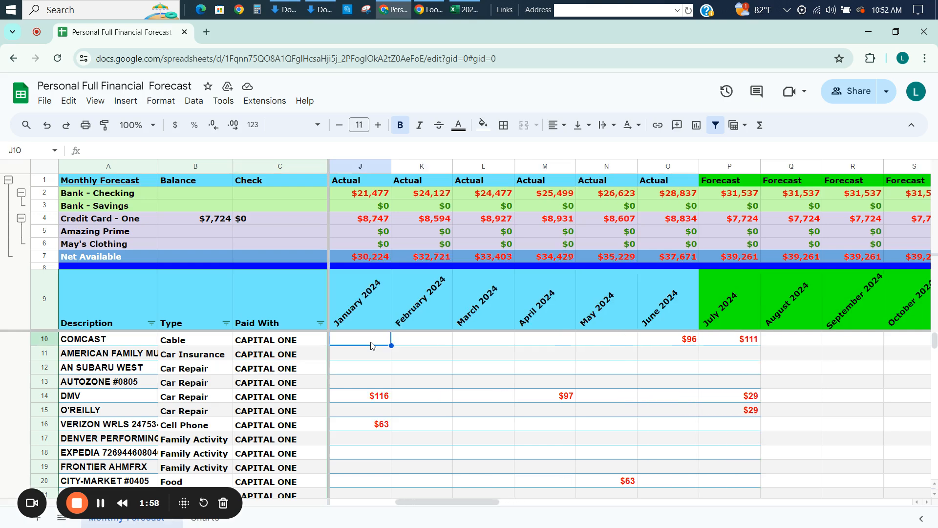
{"action": "key", "text": "Right"}
{"action": "key", "text": "Right"}
{"action": "key", "text": "Right"}
{"action": "key", "text": "Right"}
{"action": "key", "text": "Right"}
{"action": "key", "text": "Left"}
{"action": "key", "text": "Left"}
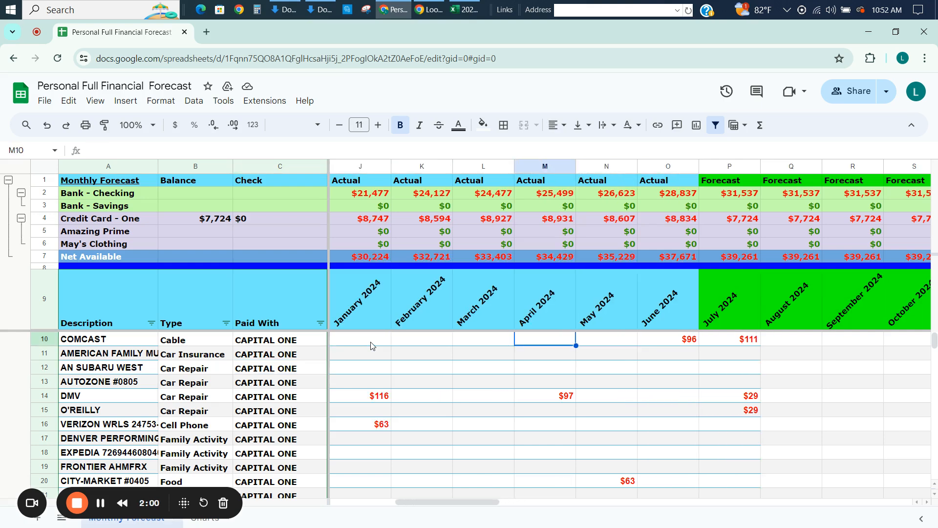
{"action": "key", "text": "Left"}
{"action": "key", "text": "Left"}
{"action": "key", "text": "Down"}
{"action": "key", "text": "Down"}
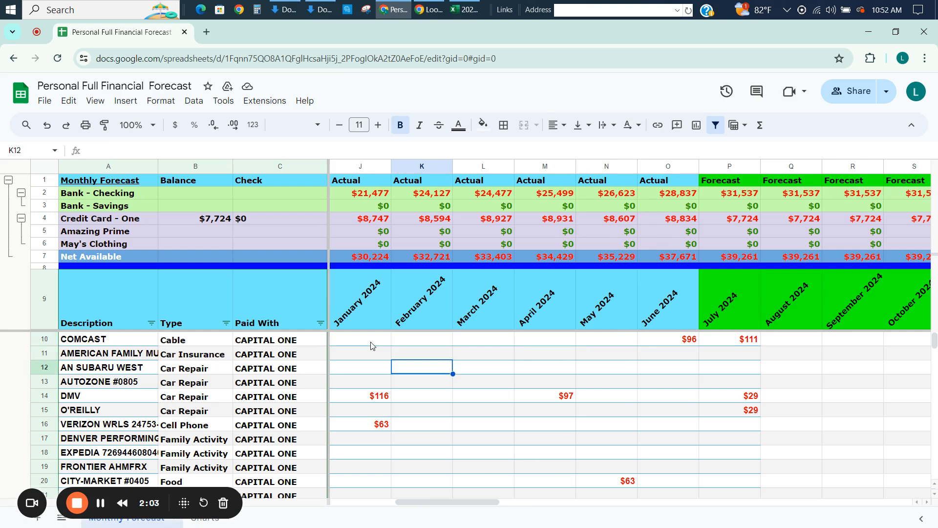
{"action": "key", "text": "Up"}
{"action": "key", "text": "Up"}
{"action": "key", "text": "Right"}
Forecast COMCAST for August 2024 by referencing the July amount with =P10 in Q10.
{"action": "key", "text": "Right"}
{"action": "key", "text": "Right"}
{"action": "key", "text": "Right"}
{"action": "key", "text": "Right"}
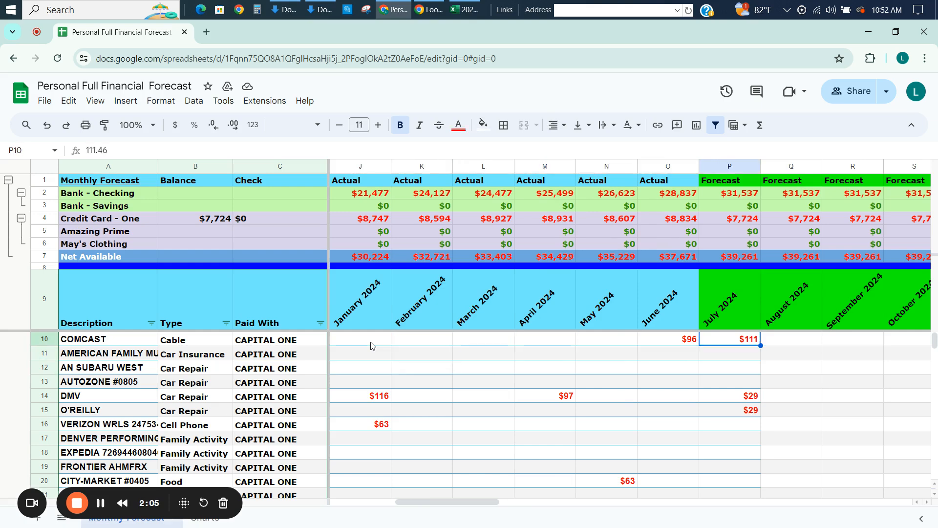
{"action": "key", "text": "Right"}
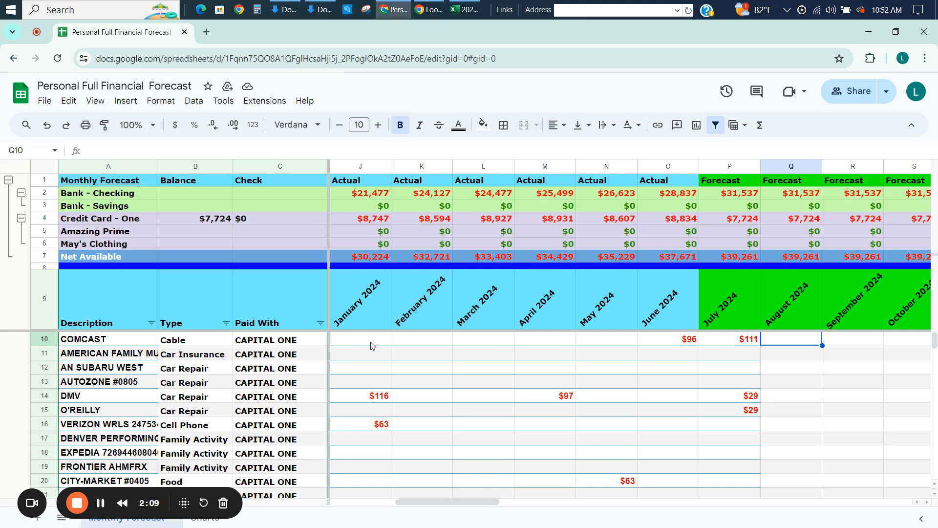
{"action": "key", "text": "Left"}
{"action": "key", "text": "Right"}
{"action": "type", "text": "=P10"}
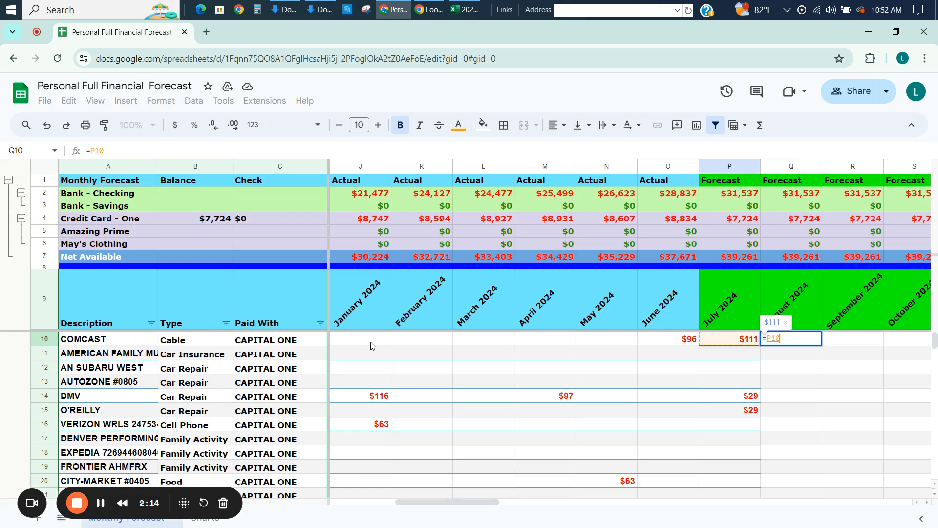
{"action": "key", "text": "Return"}
{"action": "key", "text": "Up"}
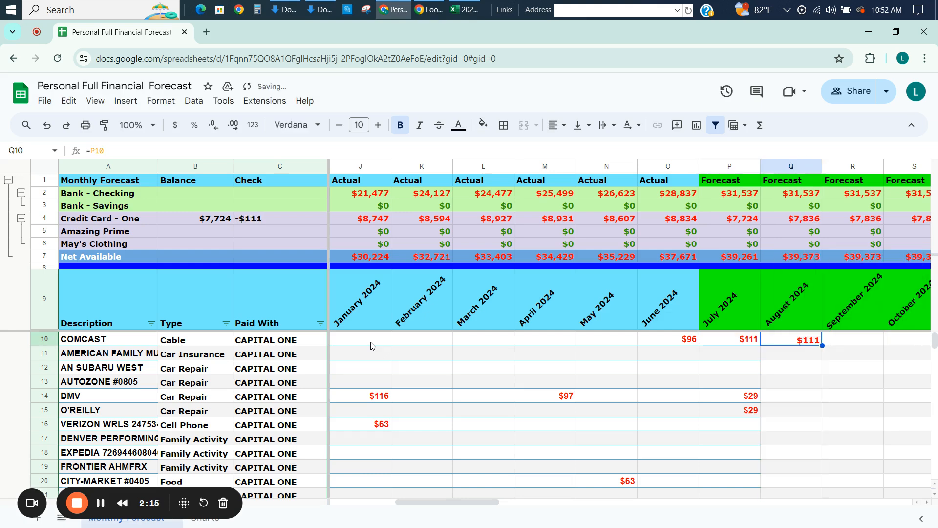
Set the August 2024 COMCAST forecast in Q10 to 100.
{"action": "key", "text": "Right"}
{"action": "key", "text": "Left"}
{"action": "type", "text": "100"}
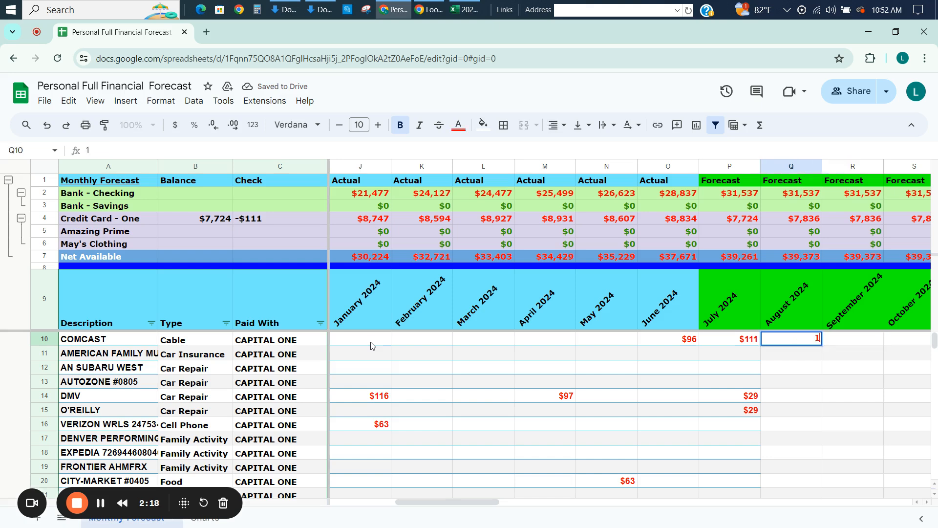
{"action": "key", "text": "Return"}
{"action": "key", "text": "Up"}
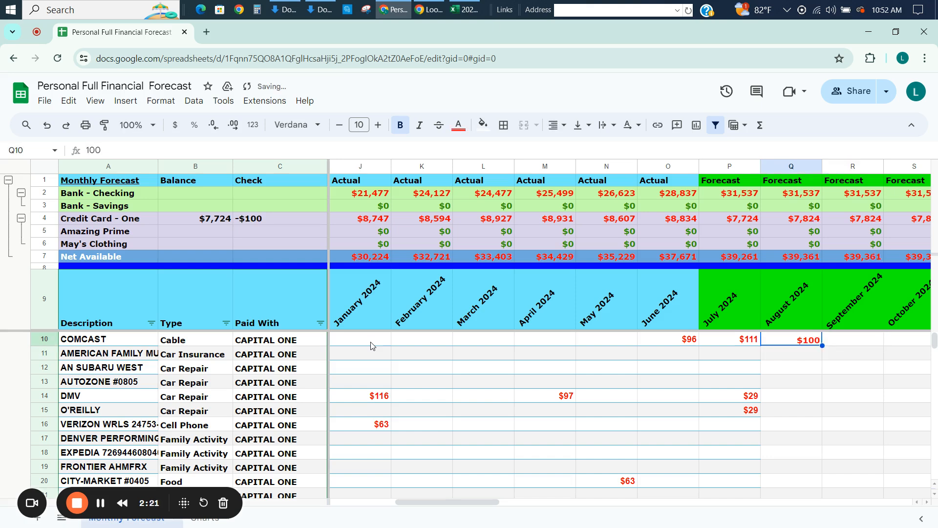
Replace the August 2024 COMCAST forecast in Q10 with a reference to the July amount, =P10.
{"action": "type", "text": "="}
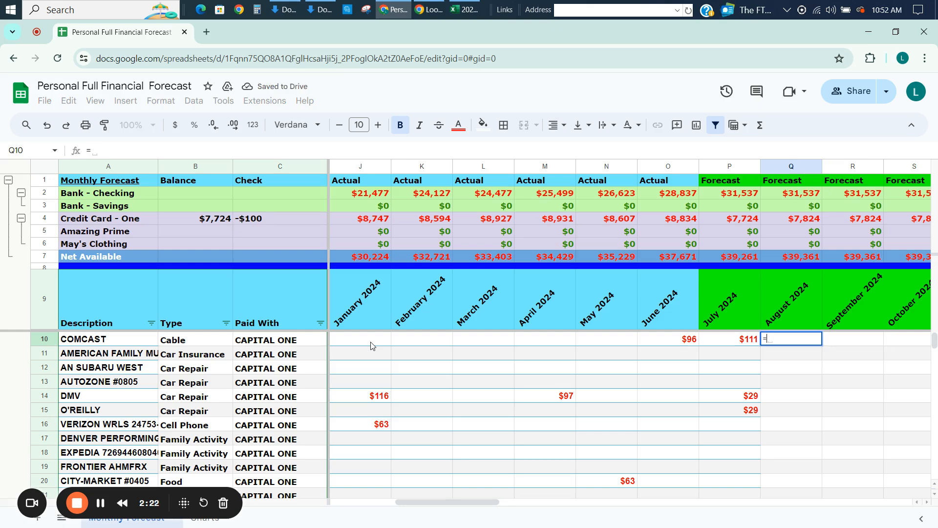
{"action": "key", "text": "Left"}
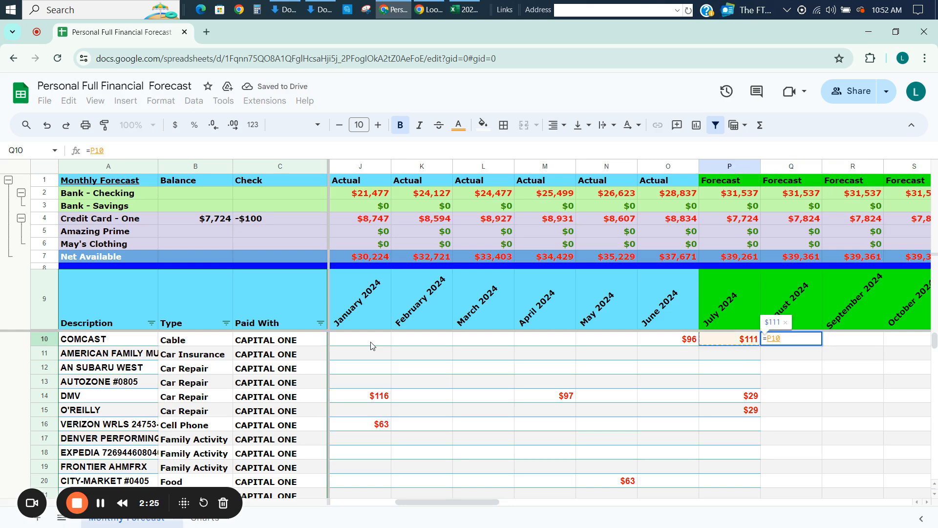
{"action": "key", "text": "Return"}
{"action": "key", "text": "Up"}
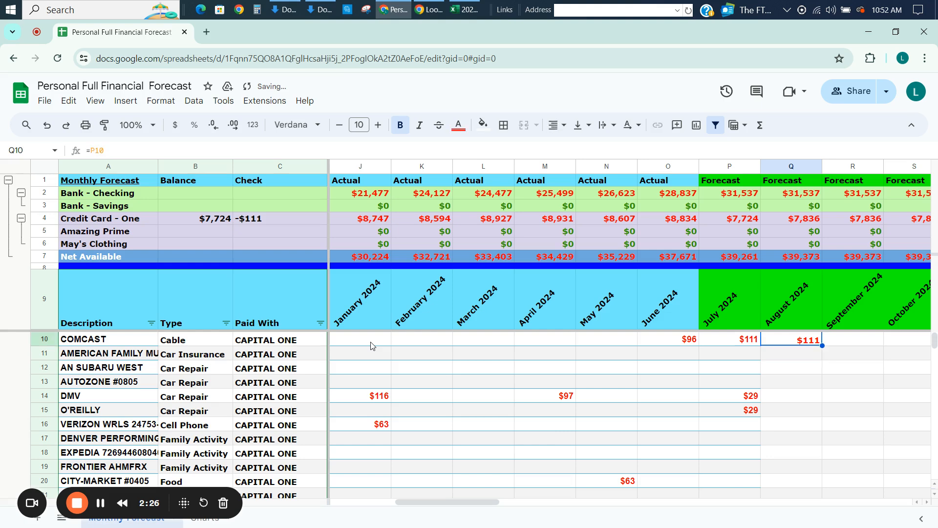
{"action": "type", "text": "="}
{"action": "key", "text": "Left"}
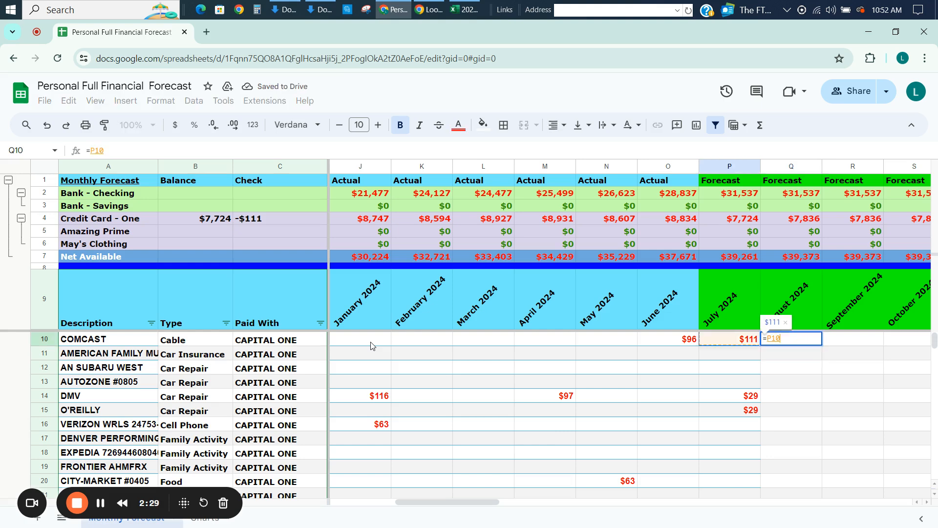
{"action": "key", "text": "Return"}
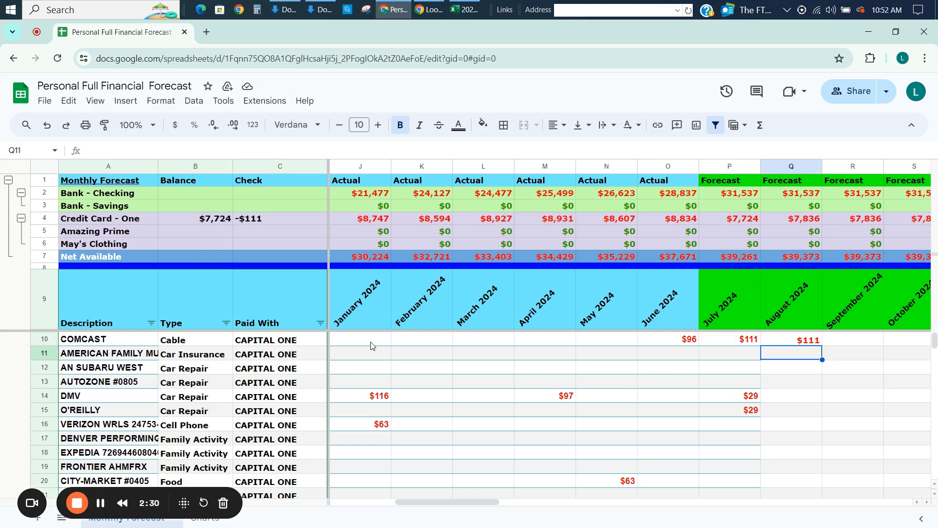
Copy the COMCAST forecast formula from Q10 across row 10 through December 2027 (BE10).
{"action": "key", "text": "Up"}
{"action": "key", "text": "ctrl+c"}
{"action": "key", "text": "ctrl+shift+Right"}
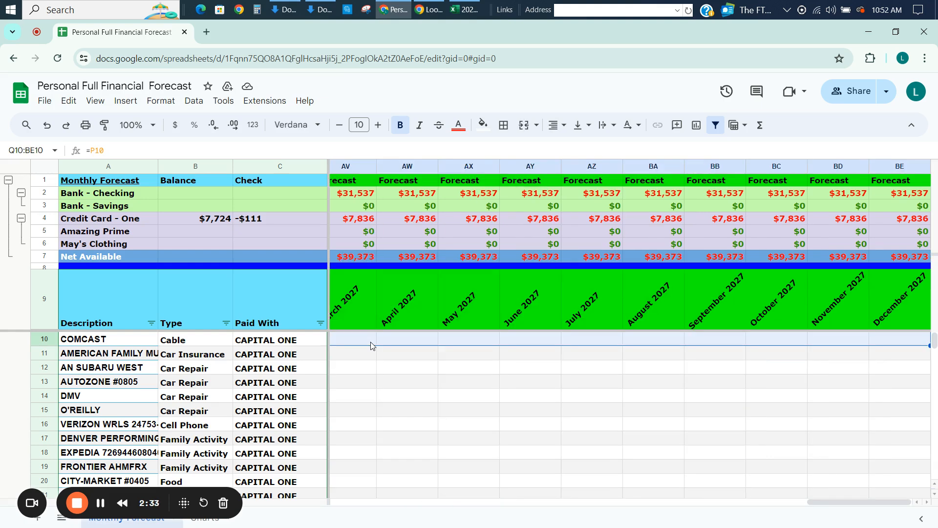
{"action": "key", "text": "ctrl+v"}
{"action": "key", "text": "Left"}
{"action": "key", "text": "Left"}
{"action": "key", "text": "Left"}
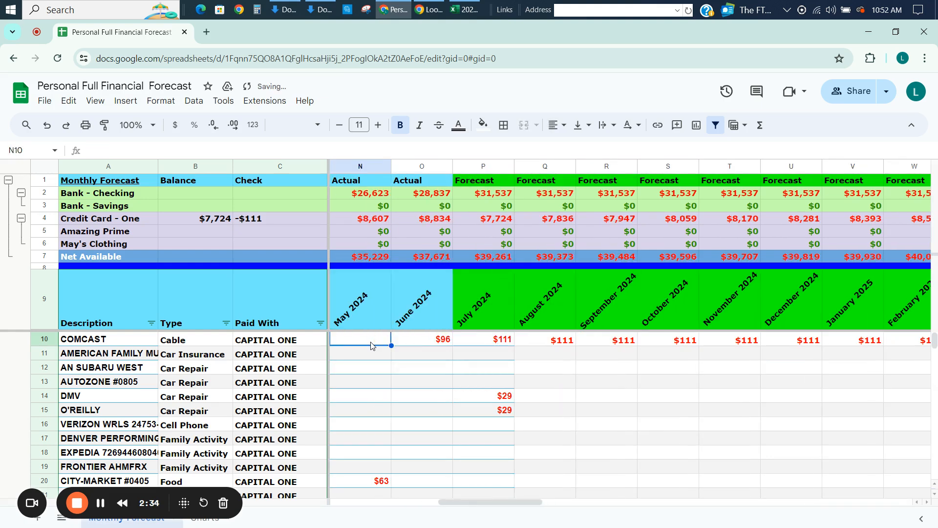
{"action": "scroll", "coordinate": [370, 345], "scroll_direction": "left", "scroll_amount": 1}
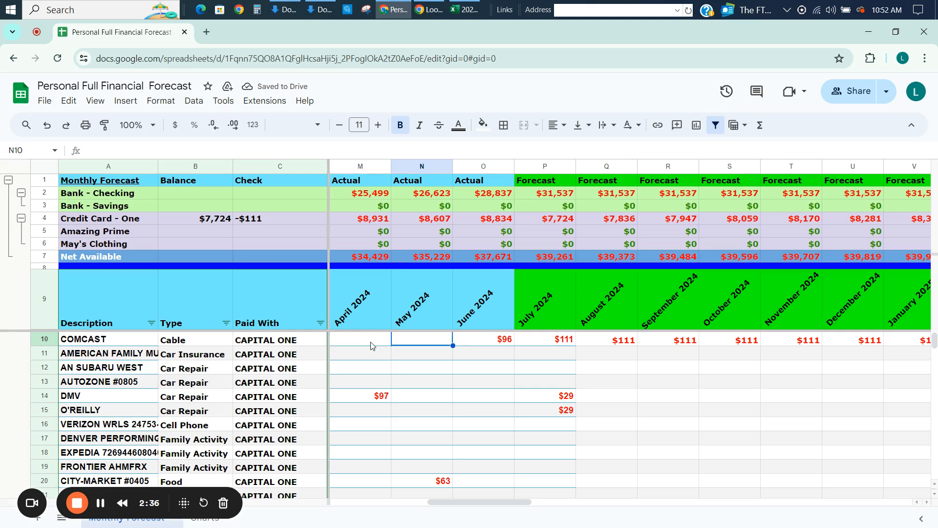
Review the AMERICAN FAMILY car insurance charges in row 11 back through July 2023 to see when payments were made.
{"action": "key", "text": "Down"}
{"action": "key", "text": "Left"}
{"action": "key", "text": "Left"}
{"action": "key", "text": "Left"}
{"action": "key", "text": "Left"}
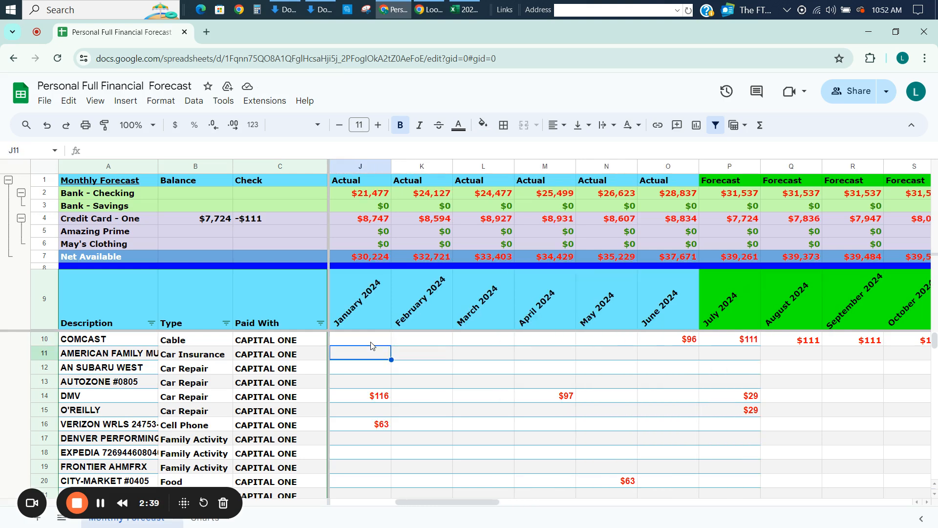
{"action": "key", "text": "Right"}
{"action": "key", "text": "Right"}
{"action": "key", "text": "Right"}
{"action": "key", "text": "Right"}
{"action": "key", "text": "Right"}
{"action": "key", "text": "Right"}
{"action": "key", "text": "Left"}
{"action": "key", "text": "Left"}
{"action": "key", "text": "Left"}
{"action": "key", "text": "Left"}
{"action": "key", "text": "Left"}
{"action": "key", "text": "Left"}
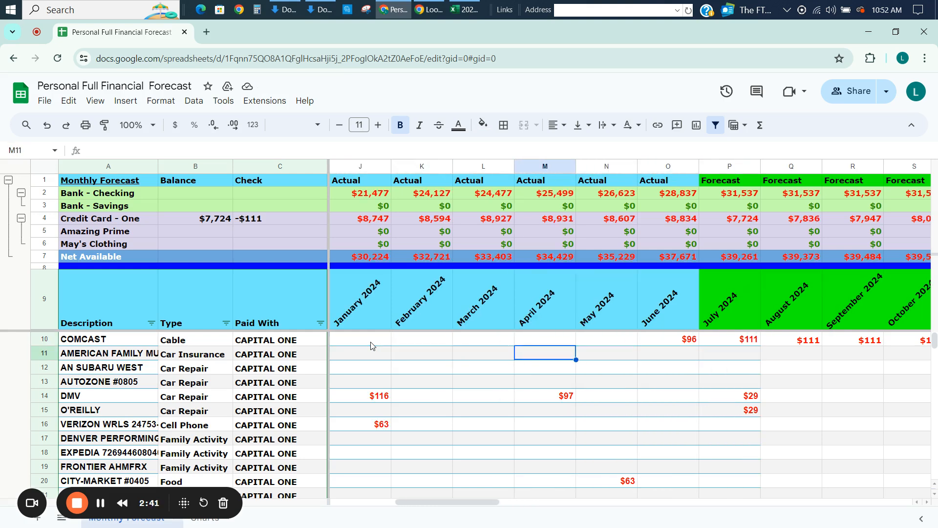
{"action": "key", "text": "Right"}
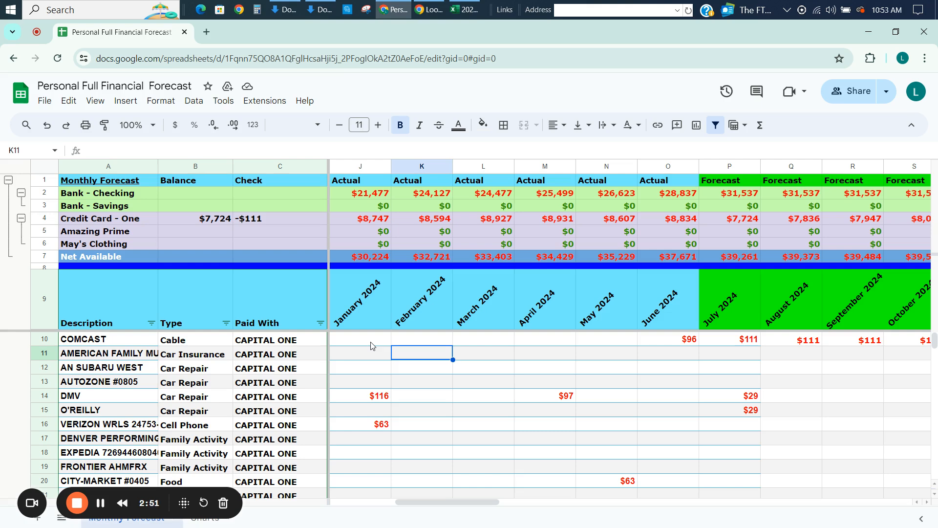
{"action": "key", "text": "Left"}
{"action": "key", "text": "Left"}
{"action": "key", "text": "Left"}
{"action": "key", "text": "Left"}
{"action": "key", "text": "Left"}
{"action": "key", "text": "Left"}
{"action": "key", "text": "Left"}
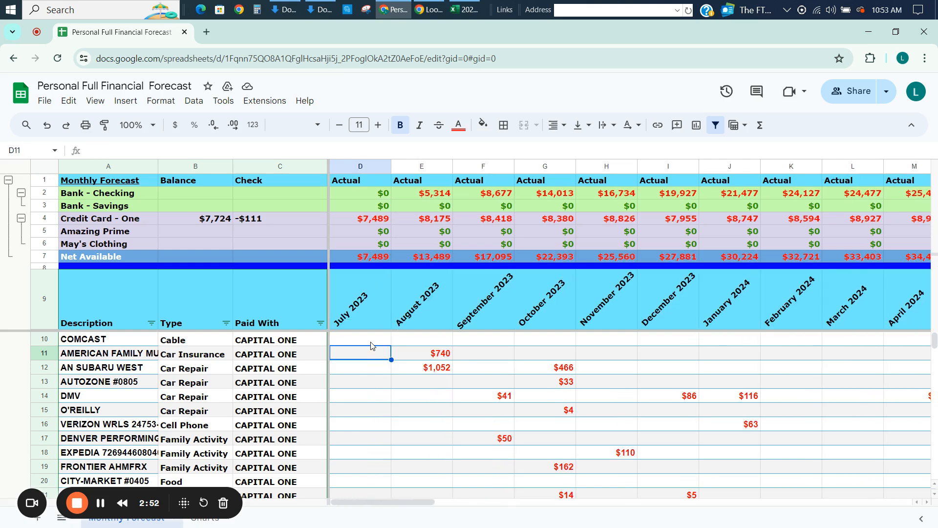
{"action": "key", "text": "Left"}
{"action": "key", "text": "Right"}
{"action": "key", "text": "Right"}
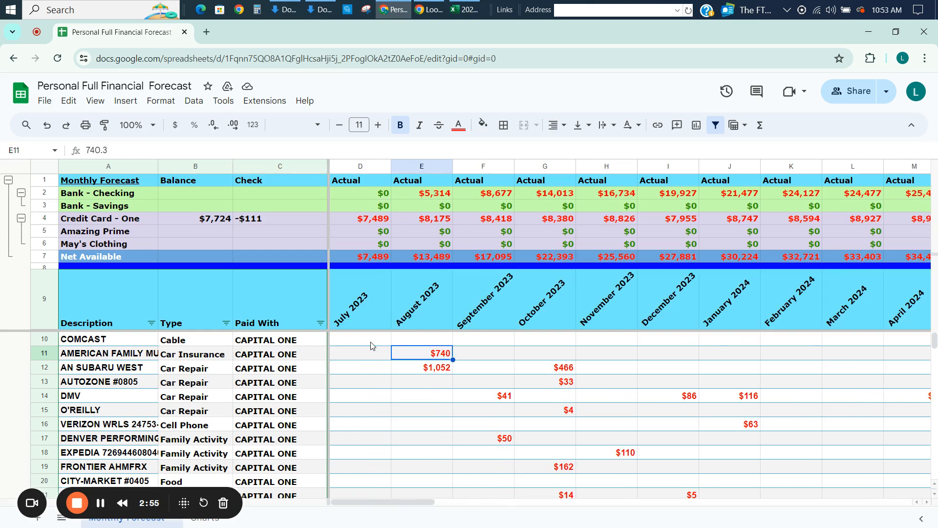
Enter 740 as the August 2024 AMERICAN FAMILY car insurance forecast in Q11.
{"action": "key", "text": "Right"}
{"action": "key", "text": "Right"}
{"action": "key", "text": "Right"}
{"action": "key", "text": "Right"}
{"action": "key", "text": "Right"}
{"action": "key", "text": "Right"}
{"action": "key", "text": "Right"}
{"action": "key", "text": "Right"}
{"action": "key", "text": "Right"}
{"action": "key", "text": "Right"}
{"action": "key", "text": "Right"}
{"action": "key", "text": "Right"}
{"action": "key", "text": "Right"}
{"action": "key", "text": "Right"}
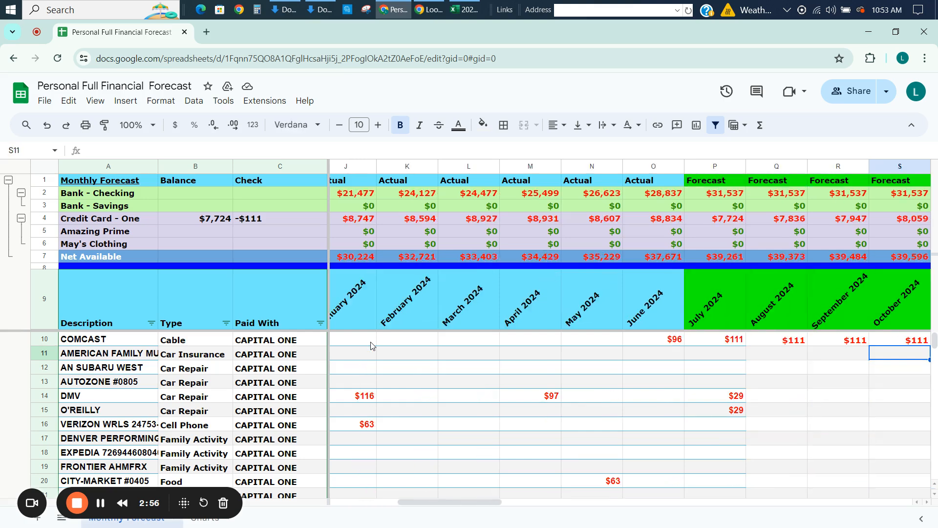
{"action": "key", "text": "Right"}
{"action": "key", "text": "Right"}
{"action": "key", "text": "Left"}
{"action": "key", "text": "Left"}
{"action": "key", "text": "Left"}
{"action": "key", "text": "Left"}
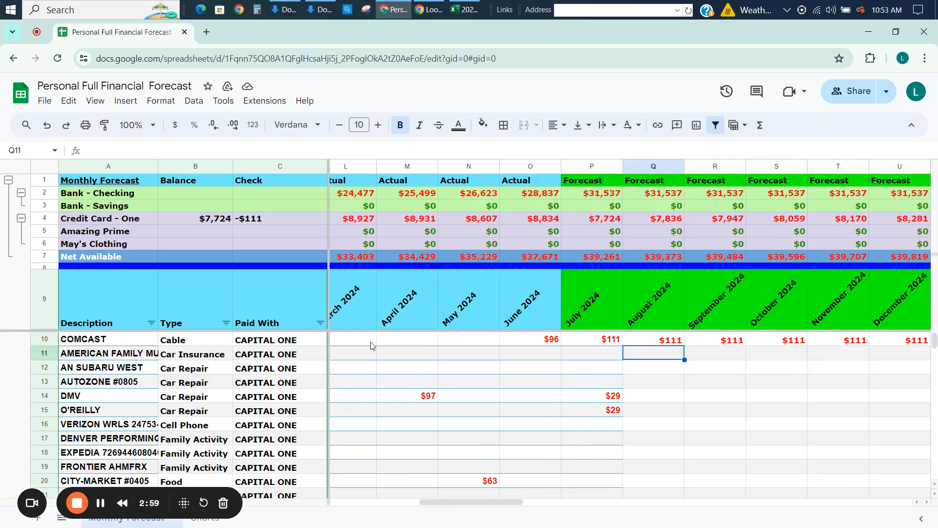
{"action": "type", "text": "740"}
{"action": "key", "text": "Return"}
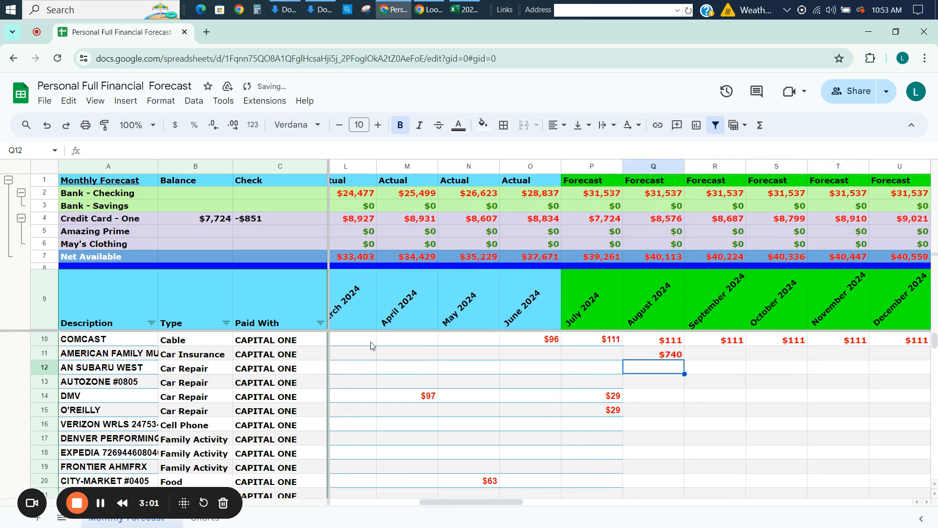
Forecast the car insurance payment for February 2025 in W11 by referencing the August 2024 amount with =Q11.
{"action": "key", "text": "Up"}
{"action": "key", "text": "Right"}
{"action": "key", "text": "Right"}
{"action": "key", "text": "Right"}
{"action": "key", "text": "Right"}
{"action": "key", "text": "Right"}
{"action": "key", "text": "Right"}
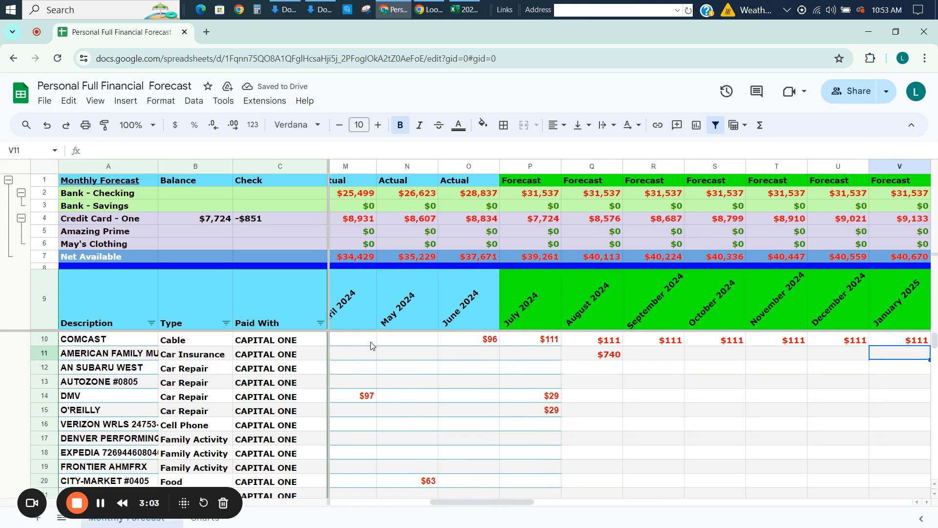
{"action": "key", "text": "Right"}
{"action": "key", "text": "Left"}
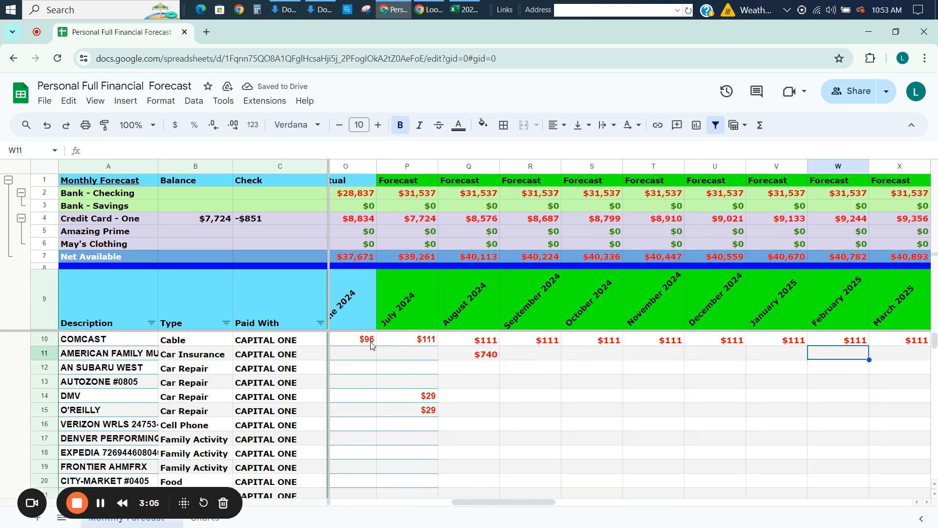
{"action": "type", "text": "="}
{"action": "key", "text": "Left"}
{"action": "key", "text": "Left"}
{"action": "key", "text": "Left"}
{"action": "key", "text": "Left"}
{"action": "key", "text": "Left"}
{"action": "key", "text": "Left"}
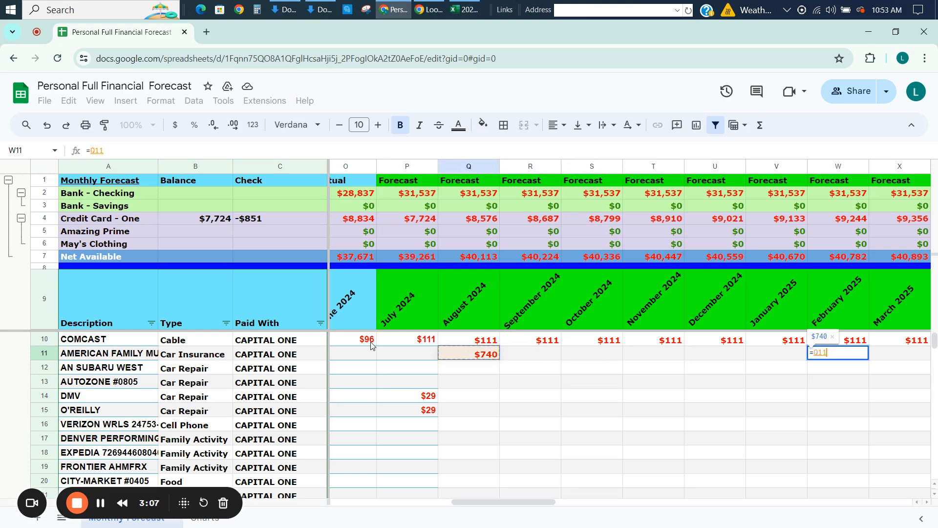
{"action": "key", "text": "Return"}
Copy the car insurance formula from W11 across row 11 through December 2027 (BE11).
{"action": "key", "text": "Up"}
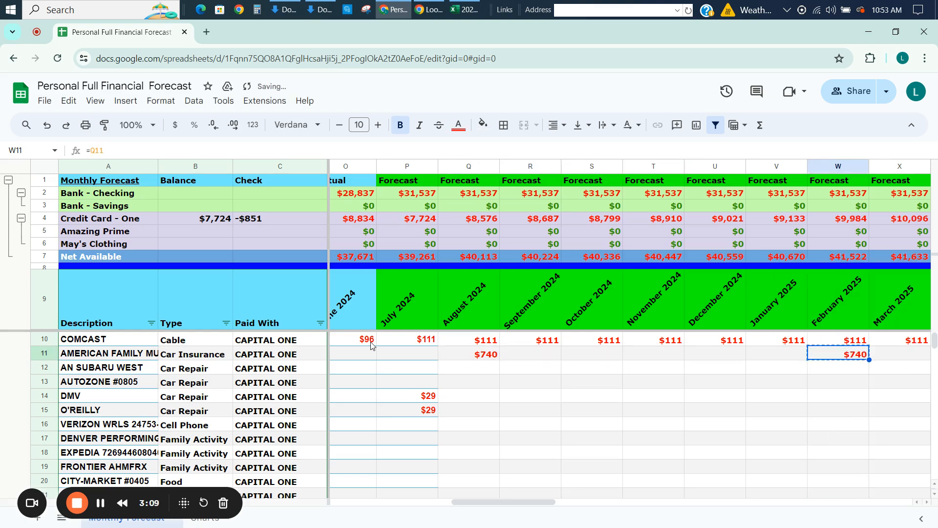
{"action": "key", "text": "ctrl+shift+Right"}
{"action": "key", "text": "ctrl+v"}
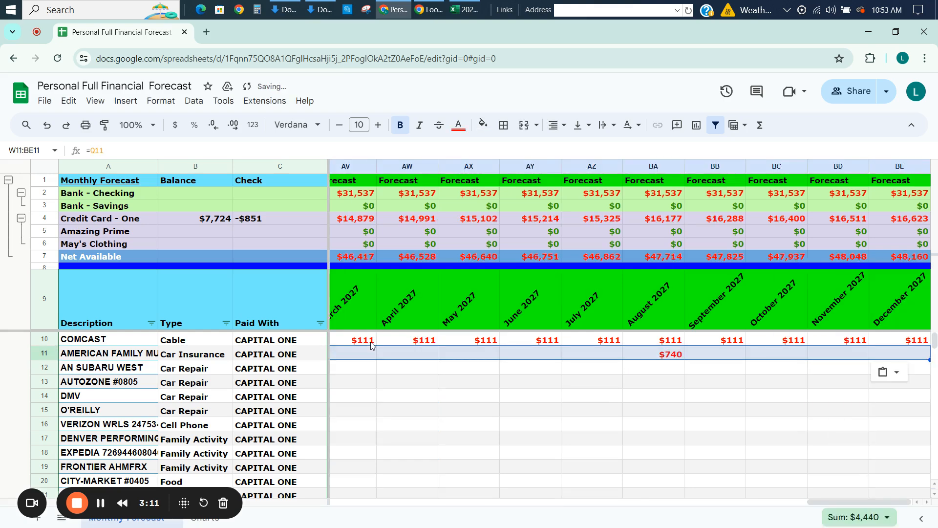
{"action": "key", "text": "Left"}
{"action": "key", "text": "Left"}
{"action": "key", "text": "Left"}
{"action": "key", "text": "Left"}
{"action": "key", "text": "Left"}
{"action": "key", "text": "Left"}
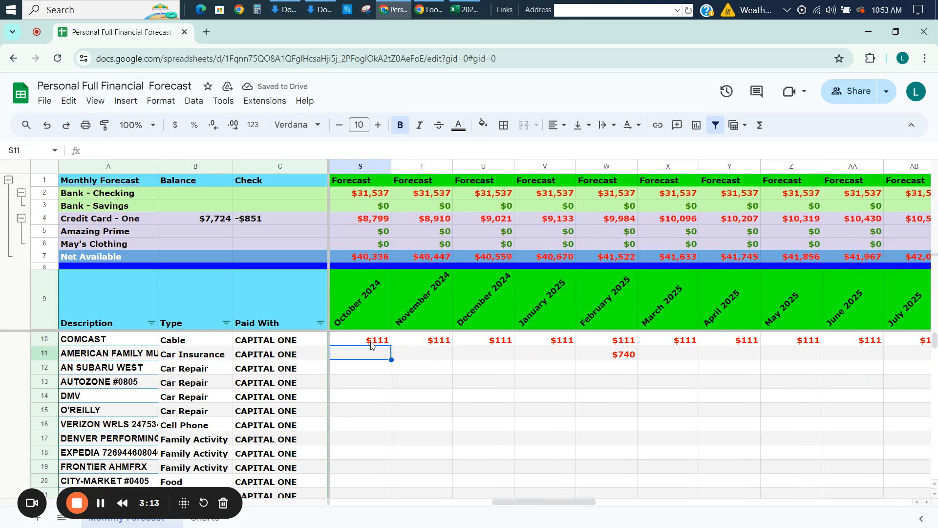
Clear the car insurance forecast cells Q11:BE11.
{"action": "key", "text": "Left"}
{"action": "key", "text": "Left"}
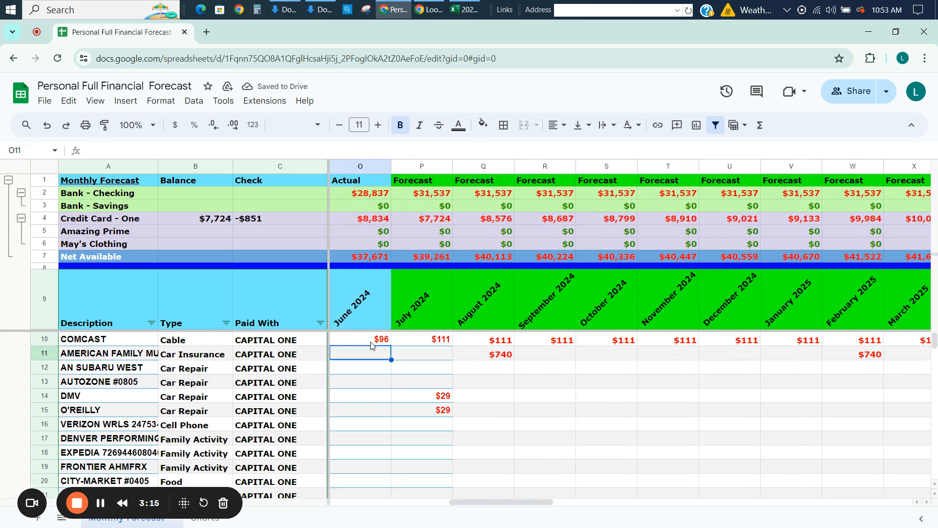
{"action": "key", "text": "Left"}
{"action": "key", "text": "Right"}
{"action": "key", "text": "Right"}
{"action": "key", "text": "Right"}
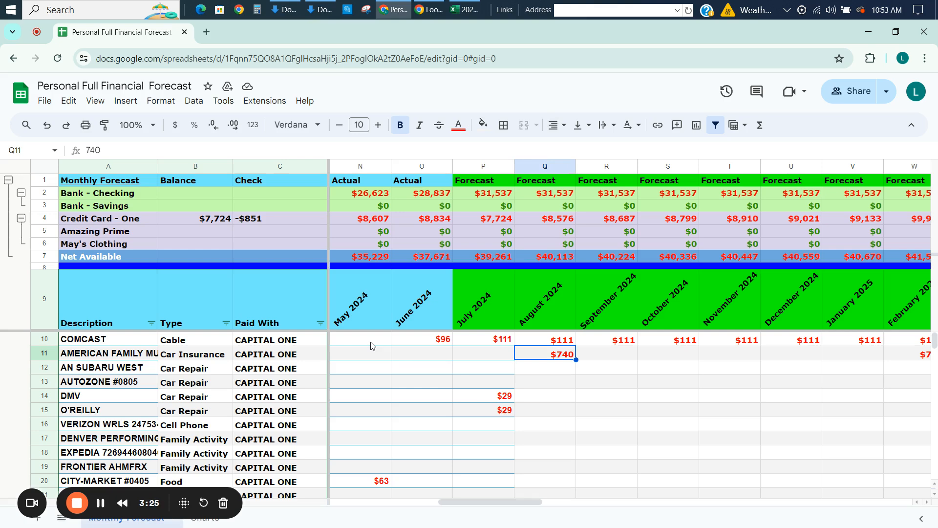
{"action": "key", "text": "ctrl+shift+Right"}
{"action": "key", "text": "ctrl+shift+Right"}
{"action": "key", "text": "ctrl+shift+Right"}
{"action": "key", "text": "ctrl+shift+Right"}
{"action": "key", "text": "ctrl+shift+Right"}
{"action": "key", "text": "ctrl+shift+Right"}
{"action": "key", "text": "ctrl+shift+Right"}
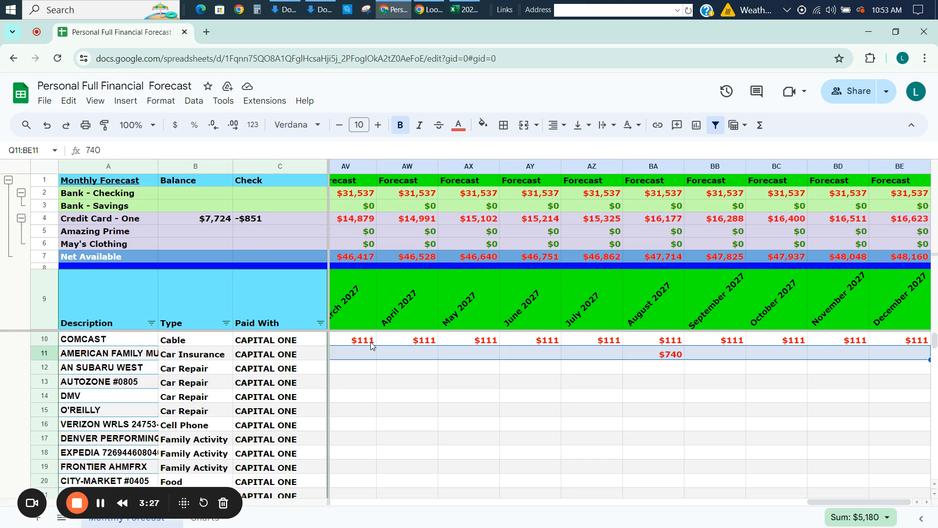
{"action": "key", "text": "Delete"}
Set the August 2024 AMERICAN FAMILY car insurance forecast in Q11 to 740.
{"action": "key", "text": "Left"}
{"action": "key", "text": "Left"}
{"action": "key", "text": "Left"}
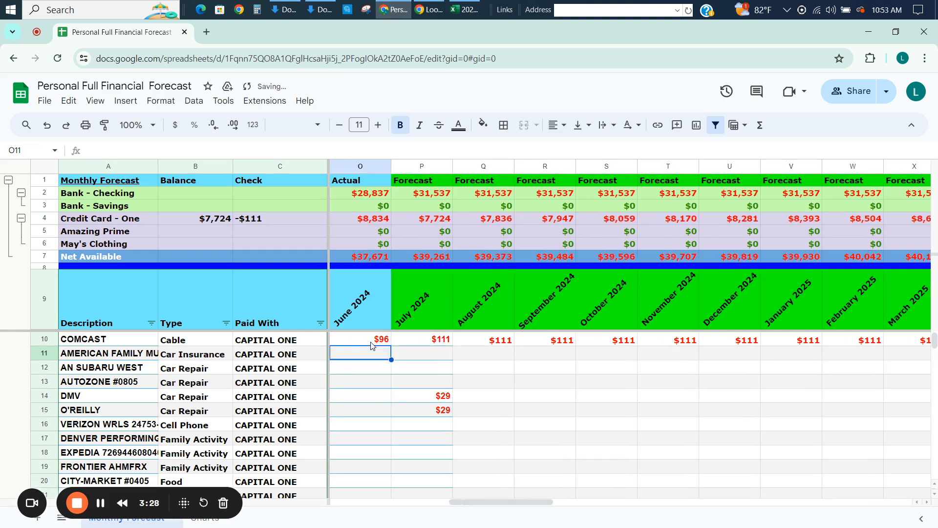
{"action": "key", "text": "Right"}
{"action": "key", "text": "Right"}
{"action": "key", "text": "Right"}
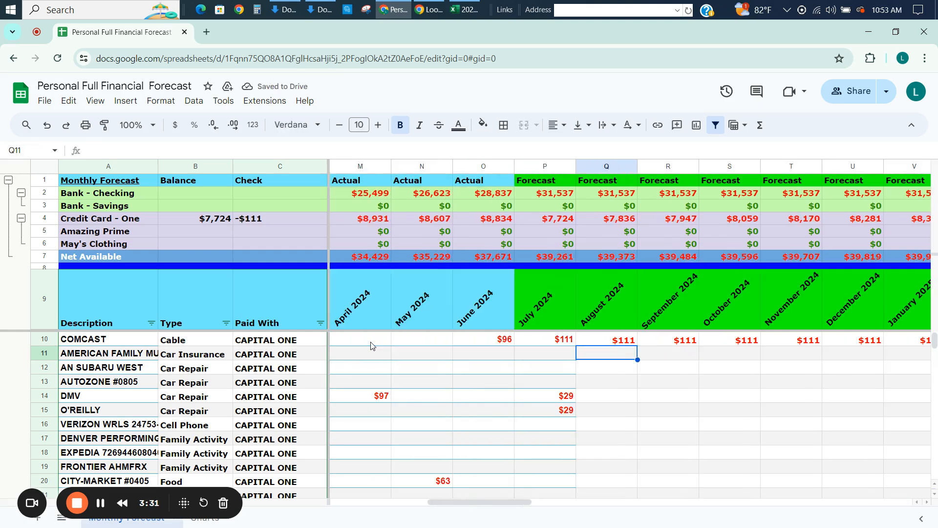
{"action": "type", "text": "740"}
{"action": "key", "text": "Return"}
Link the February 2025 car insurance forecast in W11 to the August 2024 amount with =Q11.
{"action": "key", "text": "Up"}
{"action": "key", "text": "Right"}
{"action": "key", "text": "Right"}
{"action": "key", "text": "Right"}
{"action": "key", "text": "Right"}
{"action": "key", "text": "Right"}
{"action": "key", "text": "Right"}
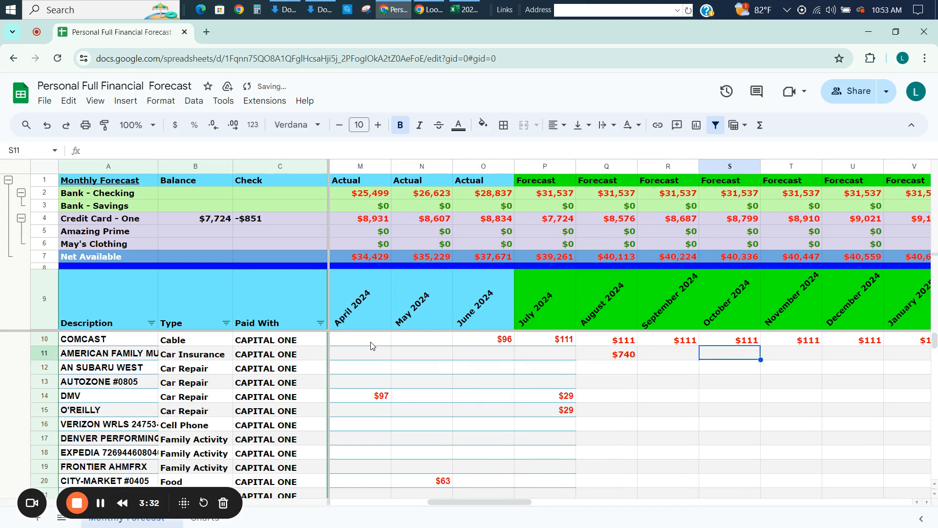
{"action": "type", "text": "="}
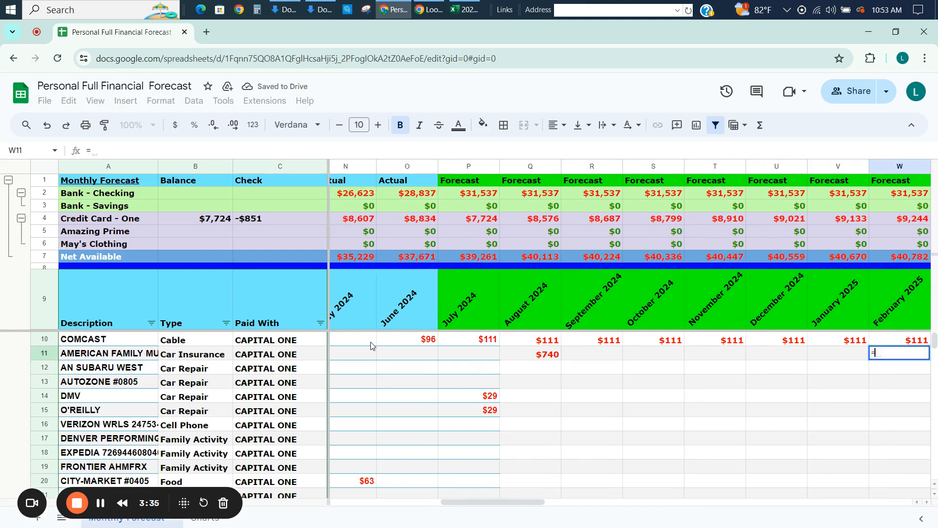
{"action": "key", "text": "Left"}
{"action": "key", "text": "Left"}
{"action": "key", "text": "Left"}
{"action": "key", "text": "Left"}
{"action": "key", "text": "Left"}
{"action": "key", "text": "Left"}
{"action": "key", "text": "Return"}
Copy the six-month car insurance formula from W11 across row 11 through December 2027 (BE11).
{"action": "key", "text": "Up"}
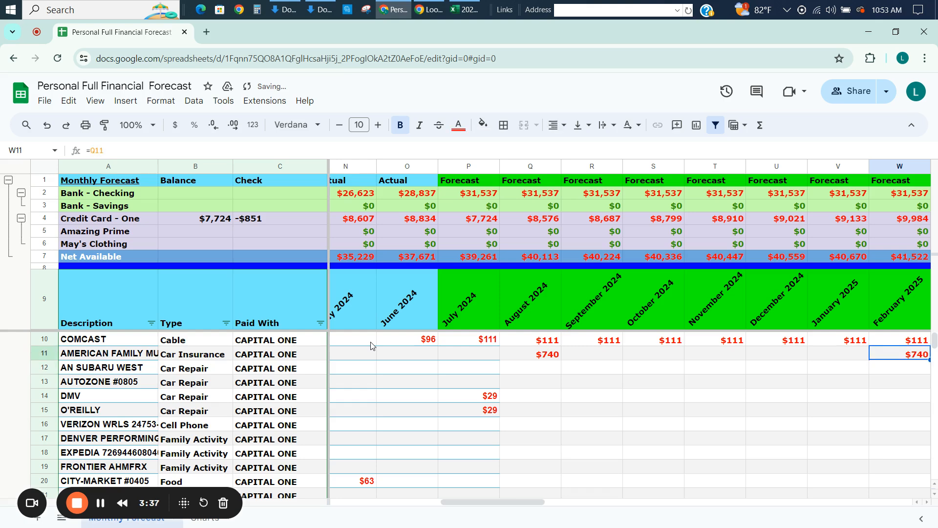
{"action": "key", "text": "shift+Right"}
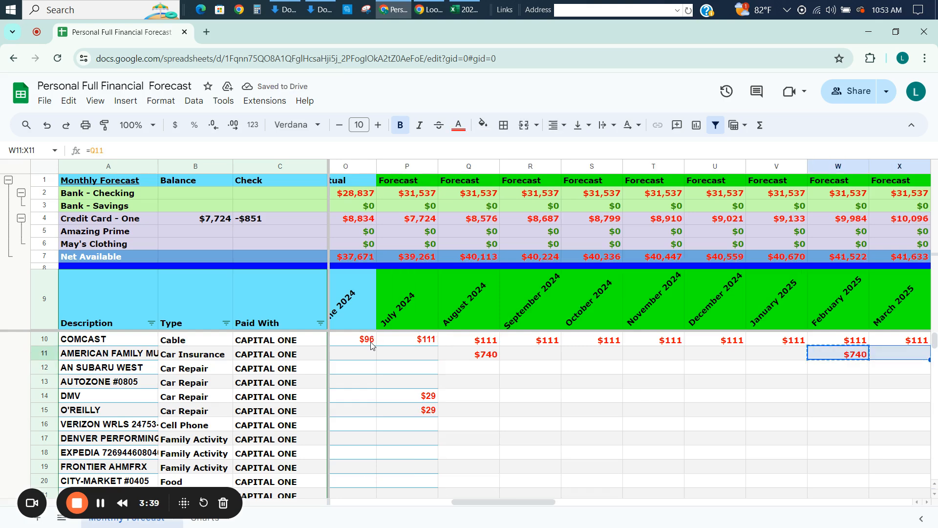
{"action": "key", "text": "shift+Right"}
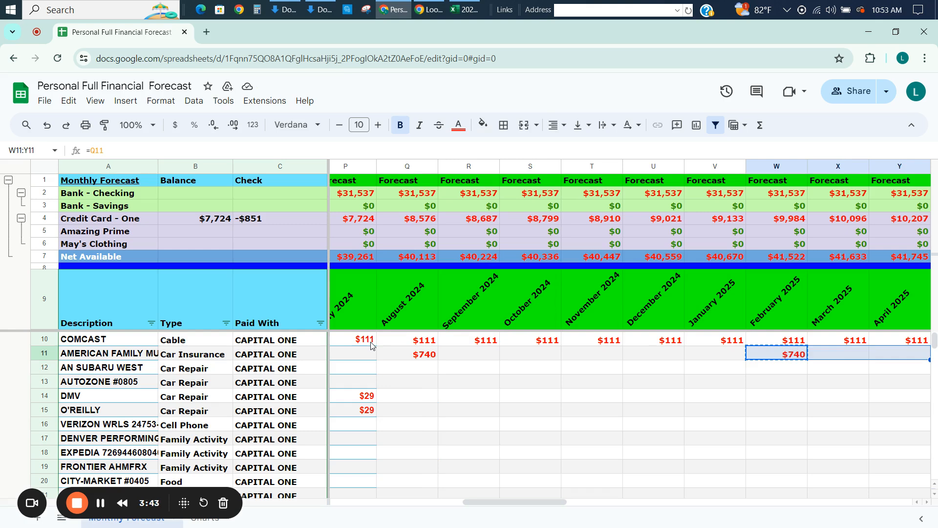
{"action": "key", "text": "shift+Right"}
{"action": "key", "text": "shift+Right"}
{"action": "key", "text": "shift+Right"}
{"action": "key", "text": "shift+Right"}
{"action": "key", "text": "shift+Right"}
{"action": "key", "text": "shift+Right"}
{"action": "key", "text": "shift+Right"}
{"action": "key", "text": "shift+Right"}
{"action": "key", "text": "shift+Right"}
{"action": "key", "text": "shift+Right"}
{"action": "key", "text": "shift+Right"}
{"action": "key", "text": "shift+Right"}
{"action": "key", "text": "shift+Right"}
{"action": "key", "text": "shift+Right"}
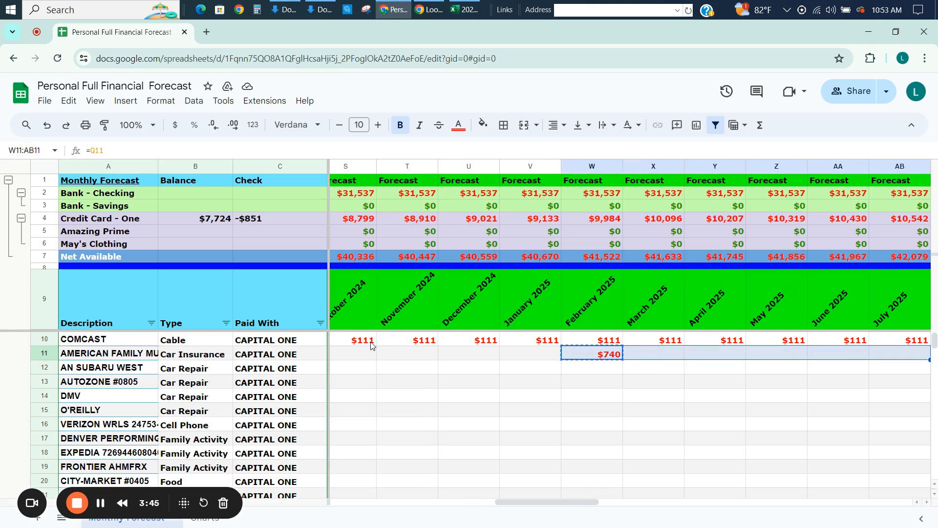
{"action": "key", "text": "shift+Right"}
{"action": "key", "text": "shift+Right"}
{"action": "key", "text": "shift+Right"}
{"action": "key", "text": "shift+Right"}
{"action": "key", "text": "shift+Right"}
{"action": "key", "text": "shift+Right"}
{"action": "key", "text": "shift+Right"}
{"action": "key", "text": "shift+Right"}
{"action": "key", "text": "shift+Right"}
{"action": "key", "text": "shift+Right"}
{"action": "key", "text": "shift+Right"}
{"action": "key", "text": "shift+Right"}
{"action": "key", "text": "shift+Right"}
{"action": "key", "text": "shift+Right"}
{"action": "key", "text": "shift+Right"}
{"action": "key", "text": "shift+Right"}
{"action": "key", "text": "shift+Right"}
{"action": "key", "text": "shift+Right"}
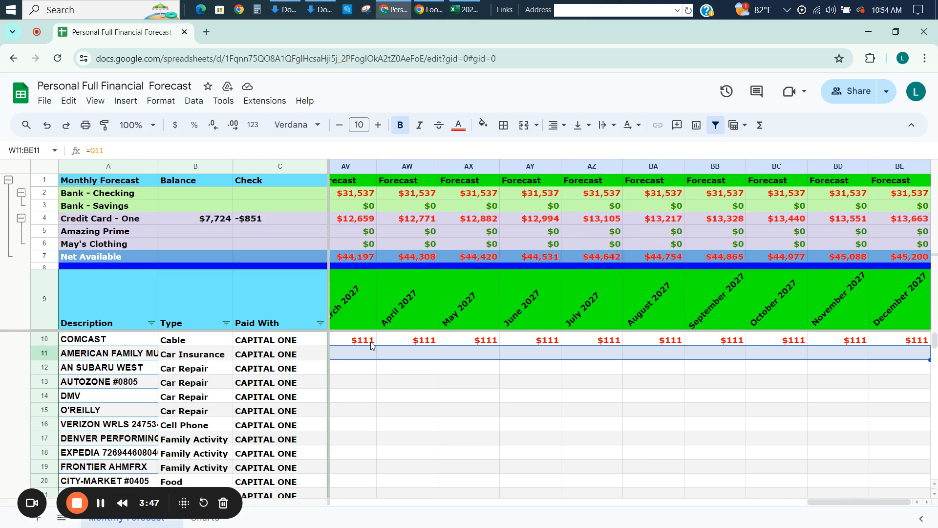
{"action": "key", "text": "ctrl+v"}
{"action": "key", "text": "Left"}
{"action": "key", "text": "Left"}
{"action": "key", "text": "Left"}
{"action": "key", "text": "Left"}
{"action": "key", "text": "Left"}
{"action": "key", "text": "Left"}
{"action": "key", "text": "Left"}
{"action": "key", "text": "Left"}
{"action": "key", "text": "Left"}
{"action": "key", "text": "Left"}
{"action": "key", "text": "Left"}
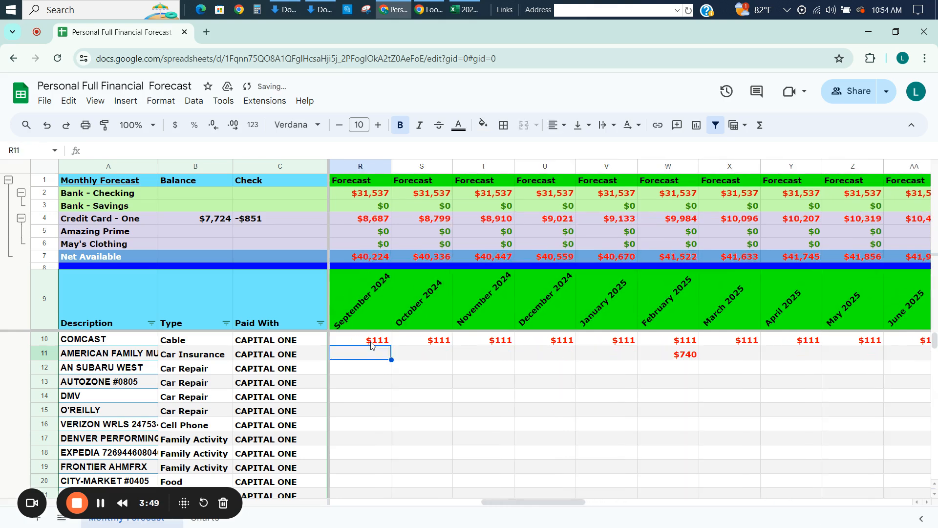
Review the 2024 amounts in the Car Repair, Cell Phone and Family Activity rows below AMERICAN FAMILY.
{"action": "key", "text": "Right"}
{"action": "key", "text": "Right"}
{"action": "key", "text": "Left"}
{"action": "key", "text": "Left"}
{"action": "key", "text": "Left"}
{"action": "key", "text": "Left"}
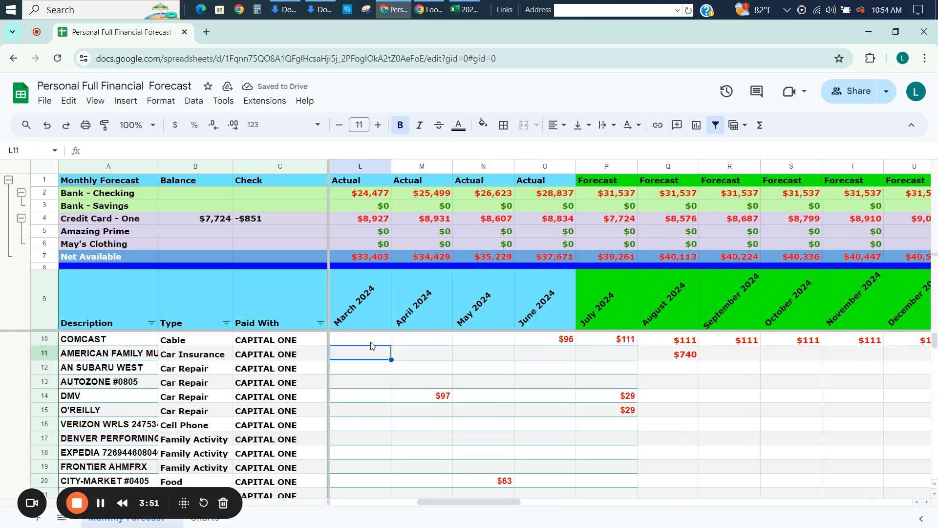
{"action": "key", "text": "Right"}
{"action": "key", "text": "Down"}
{"action": "key", "text": "Down"}
{"action": "key", "text": "Down"}
{"action": "key", "text": "Down"}
{"action": "key", "text": "Down"}
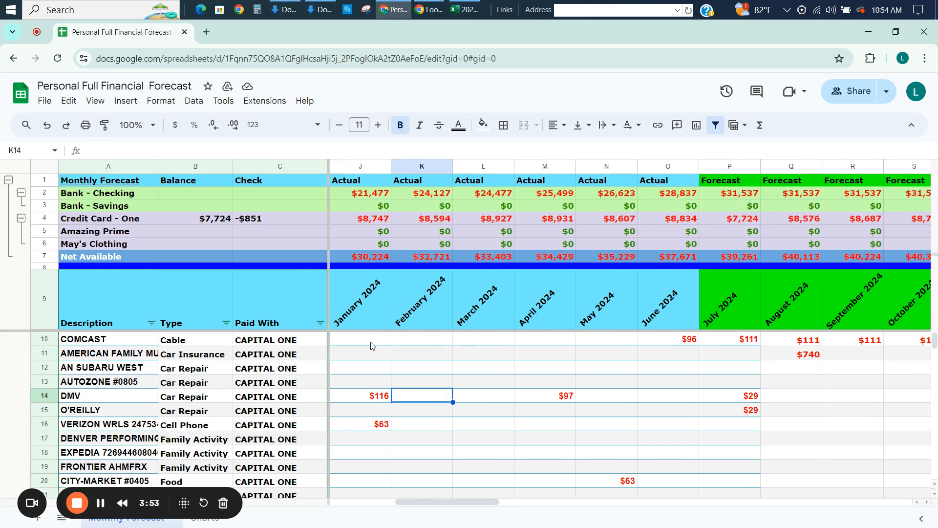
{"action": "key", "text": "Up"}
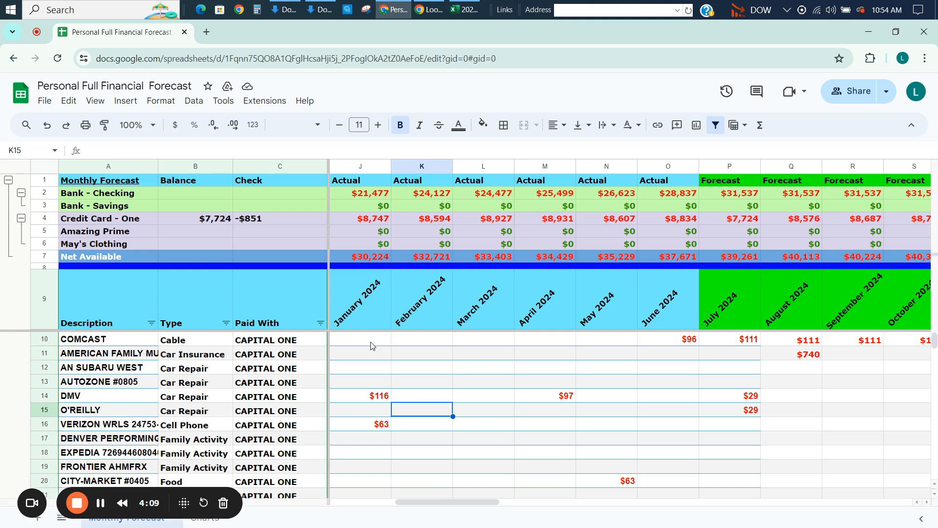
{"action": "key", "text": "Down"}
{"action": "key", "text": "Down"}
{"action": "key", "text": "Down"}
{"action": "key", "text": "Down"}
{"action": "key", "text": "Down"}
{"action": "key", "text": "Down"}
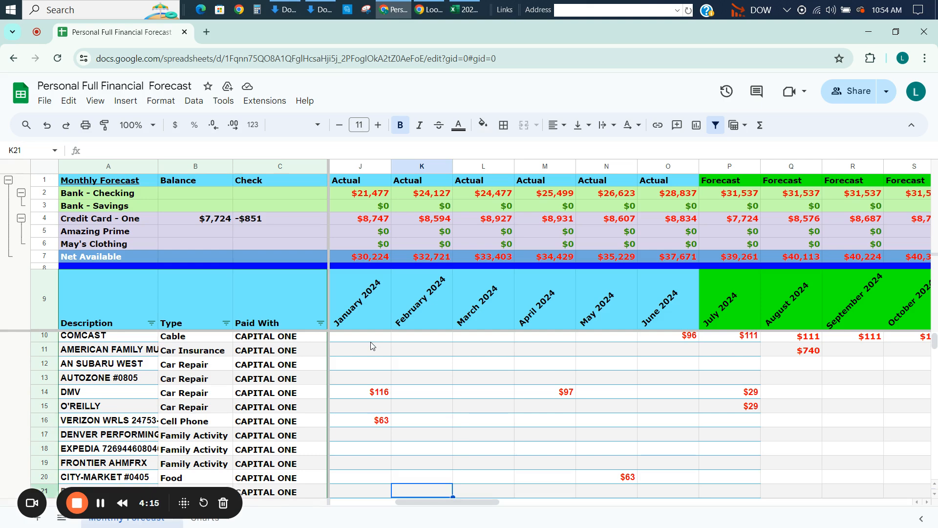
{"action": "key", "text": "Down"}
{"action": "key", "text": "Up"}
{"action": "key", "text": "Up"}
{"action": "key", "text": "Up"}
{"action": "key", "text": "Up"}
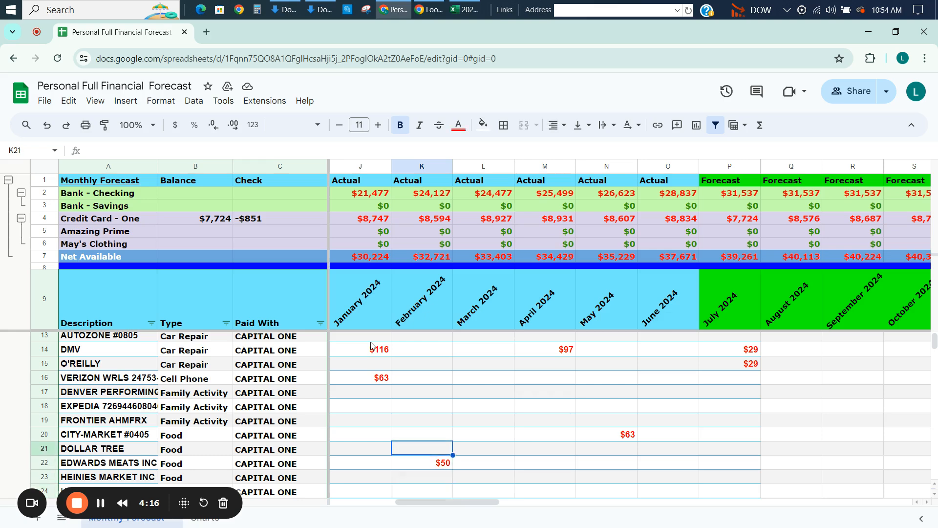
{"action": "key", "text": "Down"}
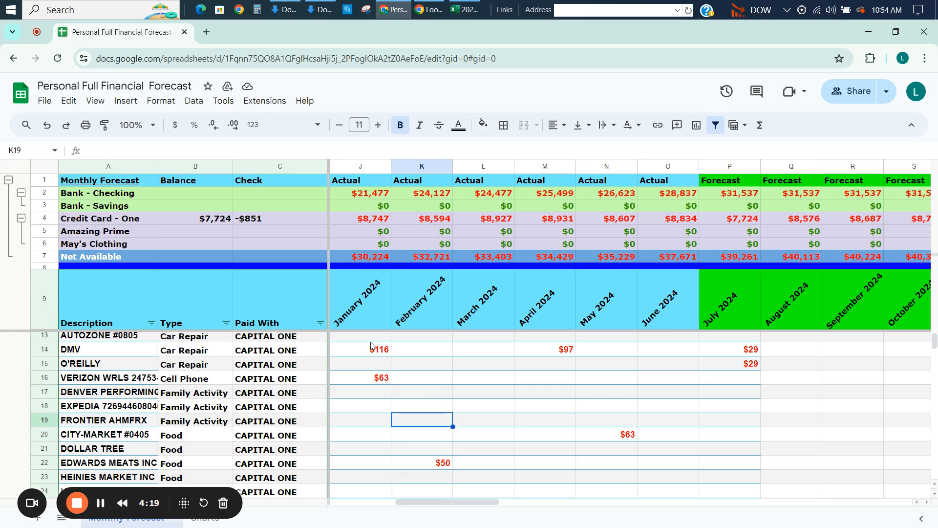
Examine the Family Activity rows 17 to 19 across the 2024 actual and forecast months.
{"action": "key", "text": "Right"}
{"action": "key", "text": "Right"}
{"action": "key", "text": "Right"}
{"action": "key", "text": "Right"}
{"action": "key", "text": "Right"}
{"action": "key", "text": "Right"}
{"action": "key", "text": "Right"}
{"action": "key", "text": "Left"}
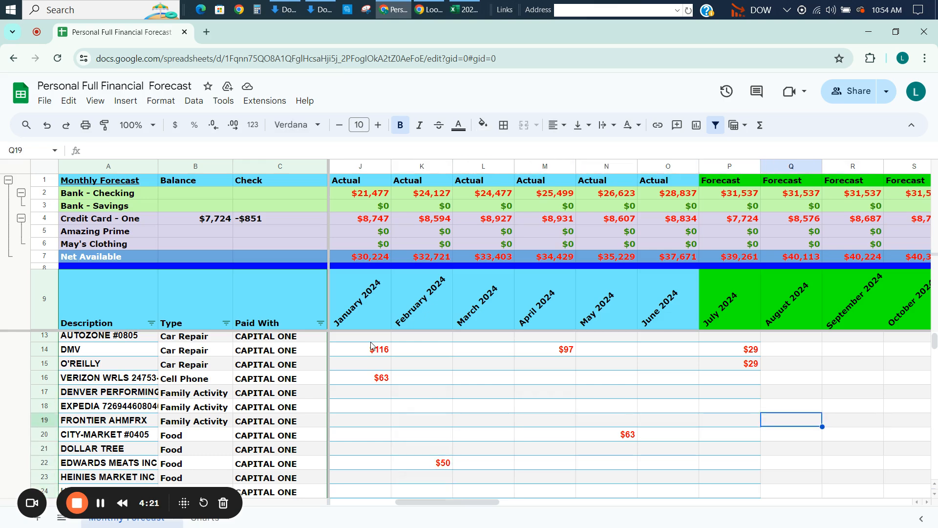
{"action": "key", "text": "Left"}
{"action": "key", "text": "Right"}
{"action": "key", "text": "Right"}
{"action": "key", "text": "Right"}
{"action": "key", "text": "Right"}
{"action": "key", "text": "Right"}
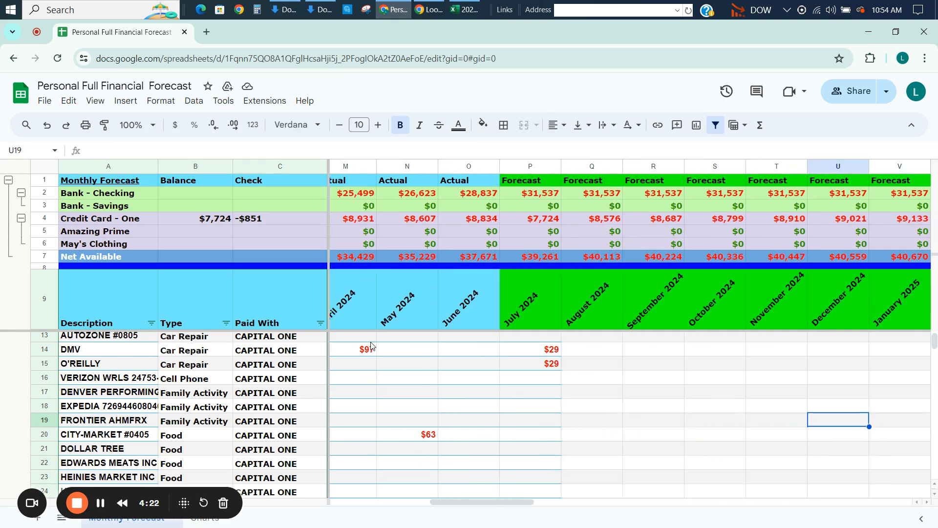
{"action": "key", "text": "Up"}
{"action": "key", "text": "Up"}
{"action": "key", "text": "Down"}
{"action": "key", "text": "Left"}
{"action": "key", "text": "Down"}
{"action": "key", "text": "Left"}
{"action": "key", "text": "Left"}
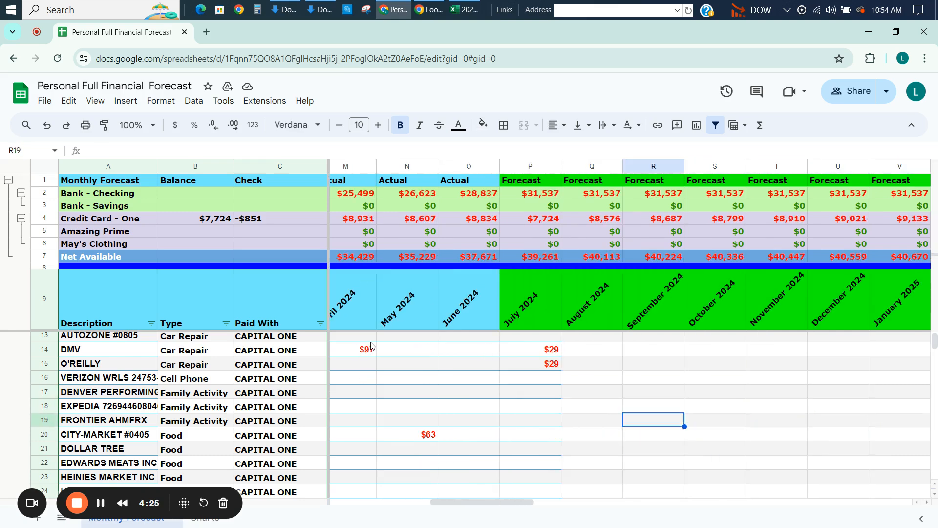
{"action": "key", "text": "Left"}
{"action": "key", "text": "Left"}
{"action": "key", "text": "Left"}
{"action": "key", "text": "Left"}
{"action": "key", "text": "Left"}
{"action": "key", "text": "Left"}
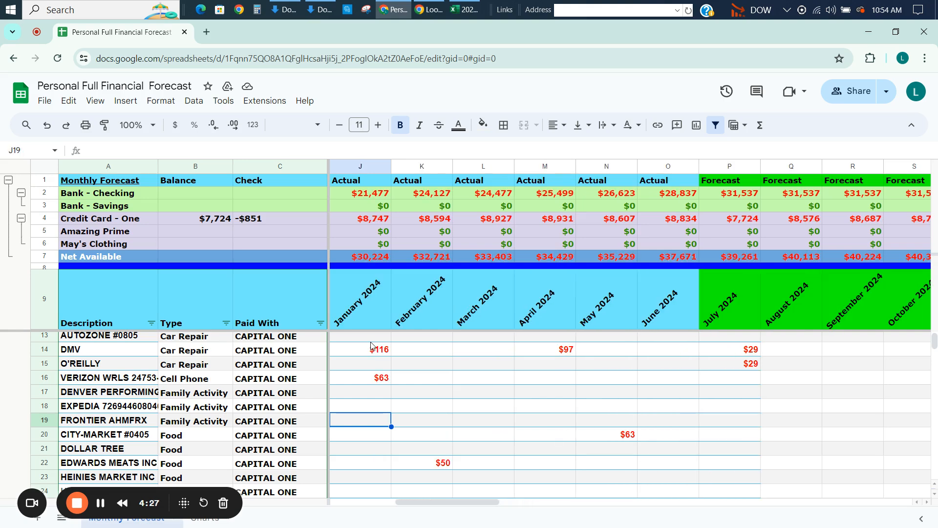
{"action": "key", "text": "Right"}
{"action": "key", "text": "Right"}
{"action": "key", "text": "Right"}
{"action": "key", "text": "Right"}
{"action": "key", "text": "Up"}
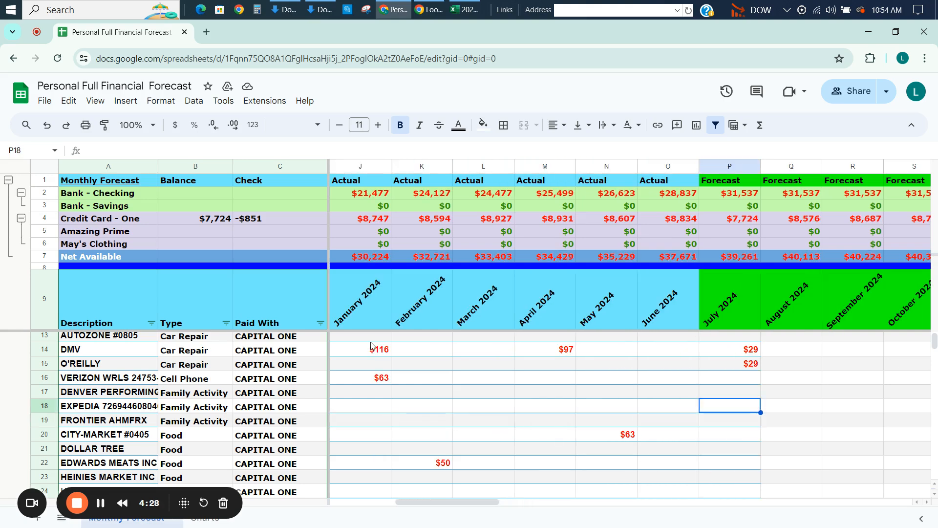
Review the Food and Gas rows' January to July 2024 amounts, focusing on KING SOOPERS in row 25.
{"action": "key", "text": "Down"}
{"action": "key", "text": "Down"}
{"action": "key", "text": "Down"}
{"action": "key", "text": "Down"}
{"action": "key", "text": "Down"}
{"action": "key", "text": "Down"}
{"action": "key", "text": "Down"}
{"action": "key", "text": "Down"}
{"action": "key", "text": "Down"}
{"action": "key", "text": "Down"}
{"action": "key", "text": "Down"}
{"action": "key", "text": "Down"}
{"action": "key", "text": "Down"}
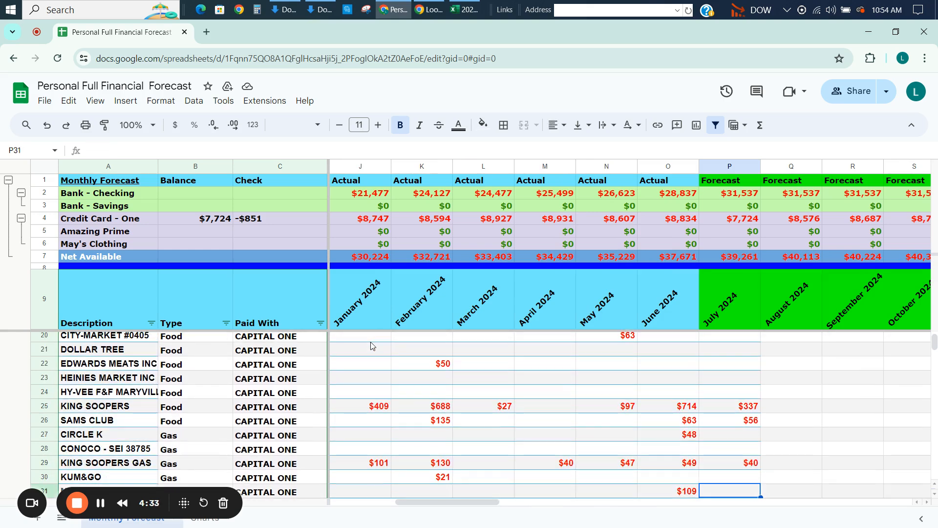
{"action": "key", "text": "Down"}
{"action": "key", "text": "Up"}
{"action": "key", "text": "Up"}
{"action": "key", "text": "Up"}
{"action": "key", "text": "Up"}
{"action": "key", "text": "Up"}
{"action": "key", "text": "Up"}
{"action": "key", "text": "Up"}
{"action": "key", "text": "Up"}
{"action": "key", "text": "Up"}
{"action": "key", "text": "Up"}
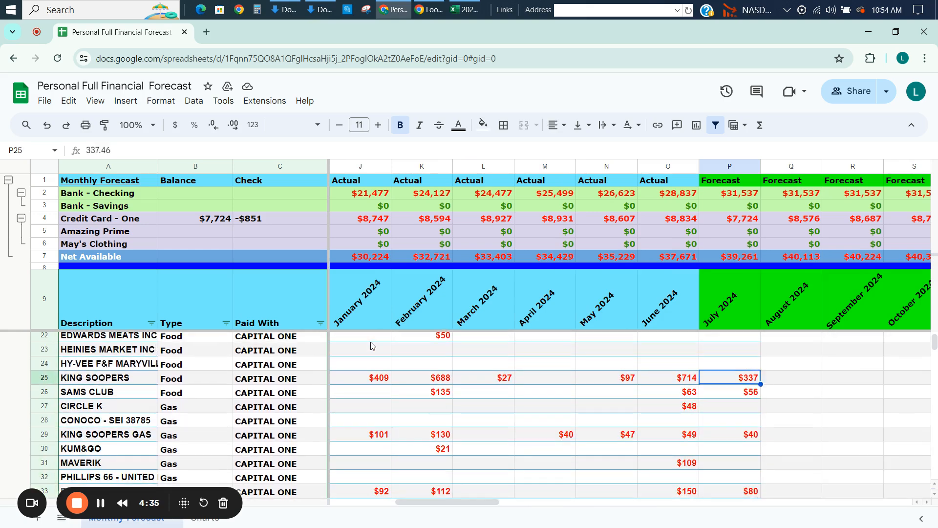
{"action": "key", "text": "Up"}
{"action": "key", "text": "Down"}
{"action": "key", "text": "Down"}
{"action": "key", "text": "Down"}
{"action": "key", "text": "Down"}
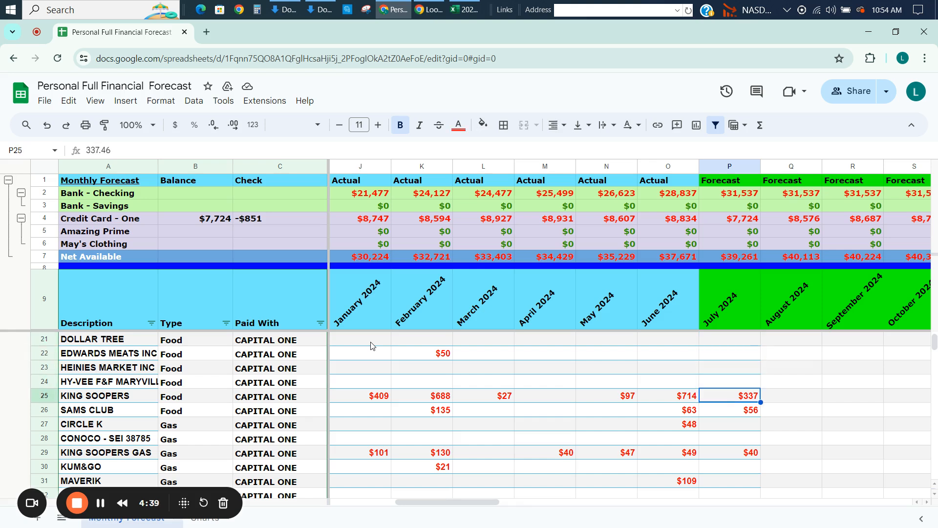
Show the average of the KING SOOPERS food amounts from January to July 2024 (J25:P25).
{"action": "key", "text": "shift+Left"}
{"action": "key", "text": "shift+Left"}
{"action": "key", "text": "shift+Left"}
{"action": "key", "text": "shift+Left"}
{"action": "key", "text": "shift+Left"}
{"action": "key", "text": "shift+Left"}
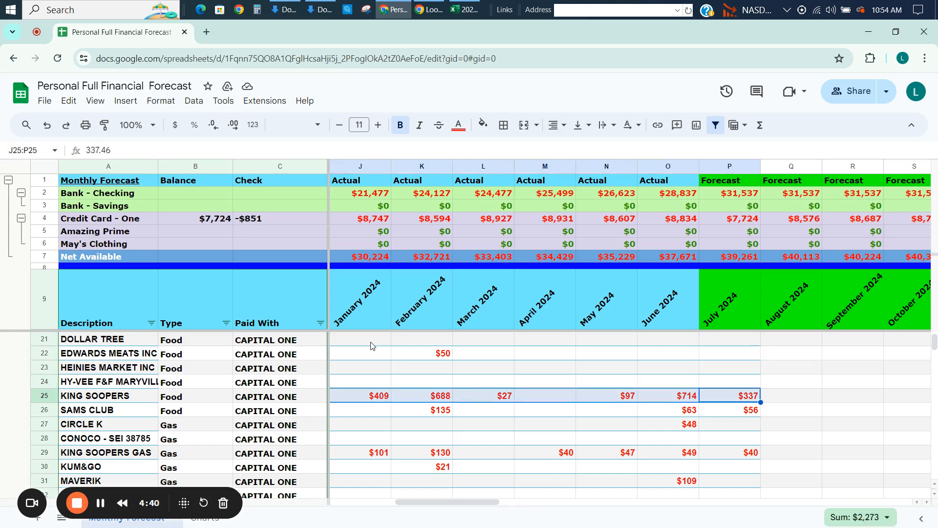
{"action": "key", "text": "Right"}
{"action": "key", "text": "Left"}
{"action": "key", "text": "shift+Left"}
{"action": "key", "text": "shift+Left"}
{"action": "key", "text": "shift+Left"}
{"action": "key", "text": "shift+Left"}
{"action": "key", "text": "shift+Left"}
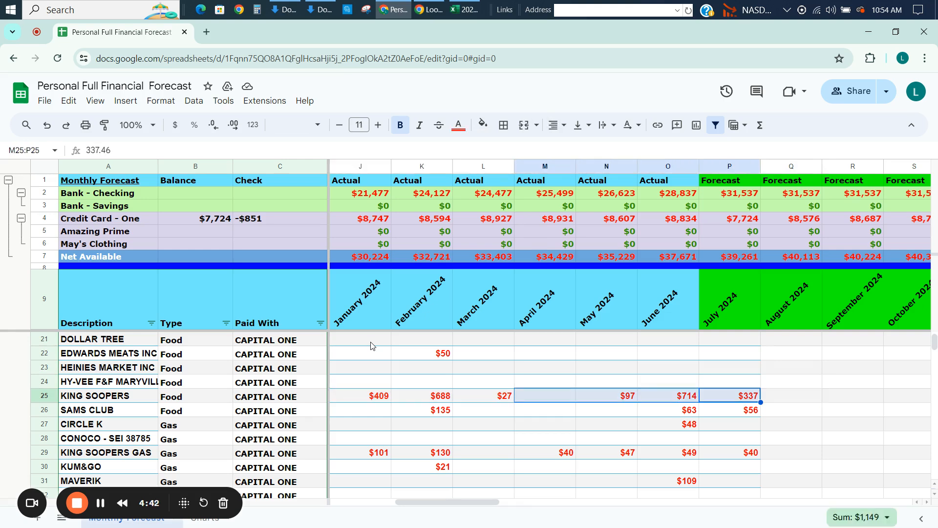
{"action": "key", "text": "shift+Left"}
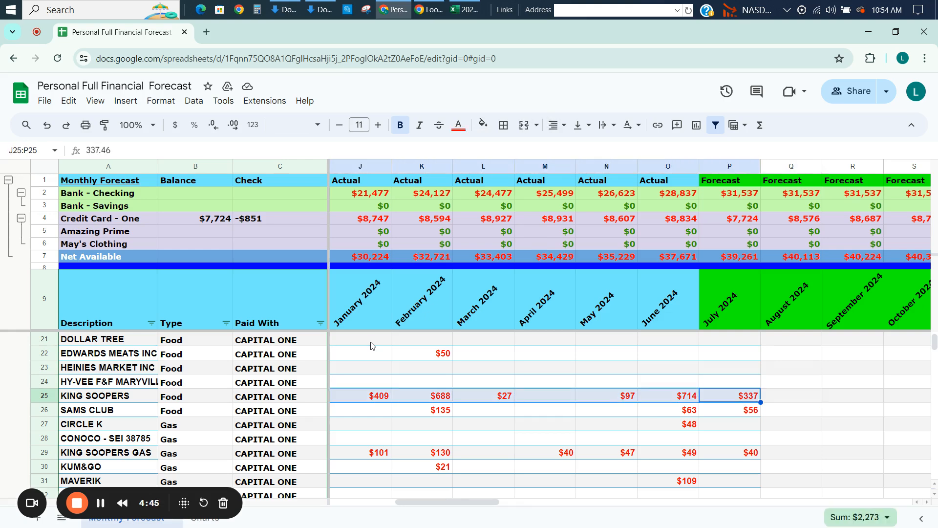
{"action": "left_click", "coordinate": [854, 519]}
{"action": "left_click", "coordinate": [861, 438]}
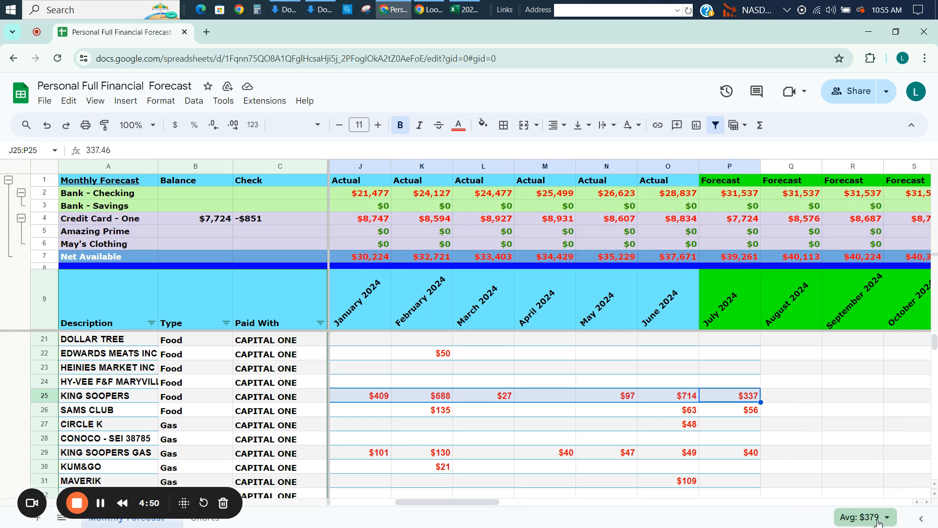
Compare the individual KING SOOPERS amounts for February, March, April, June and July 2024 in row 25.
{"action": "left_click", "coordinate": [771, 398]}
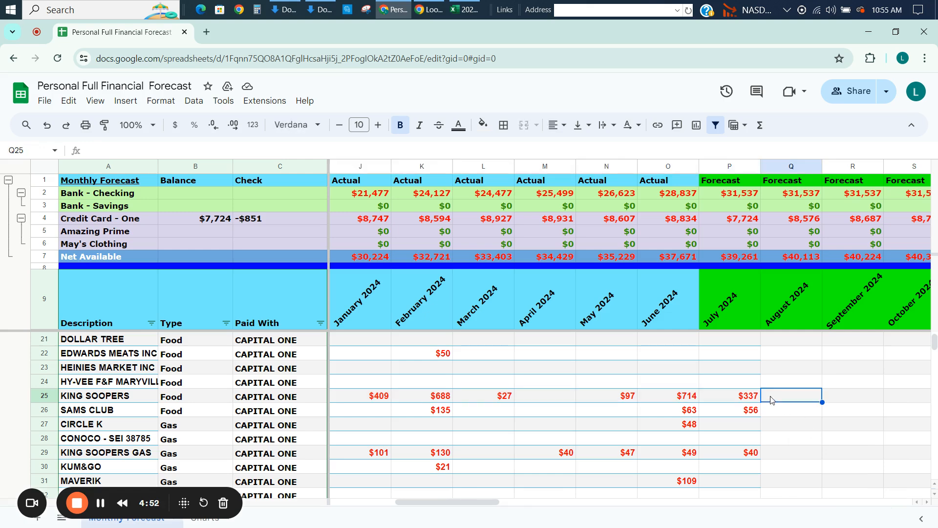
{"action": "left_click", "coordinate": [683, 399]}
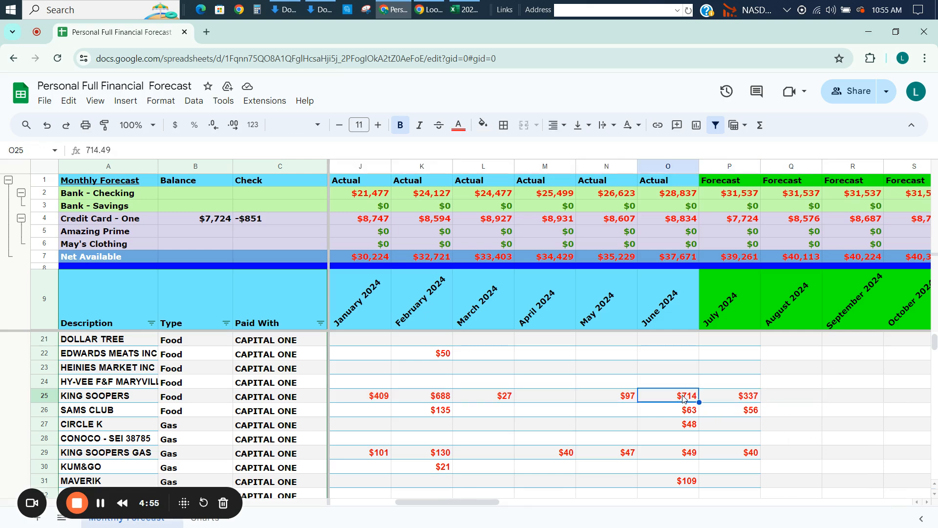
{"action": "left_click", "coordinate": [737, 399]}
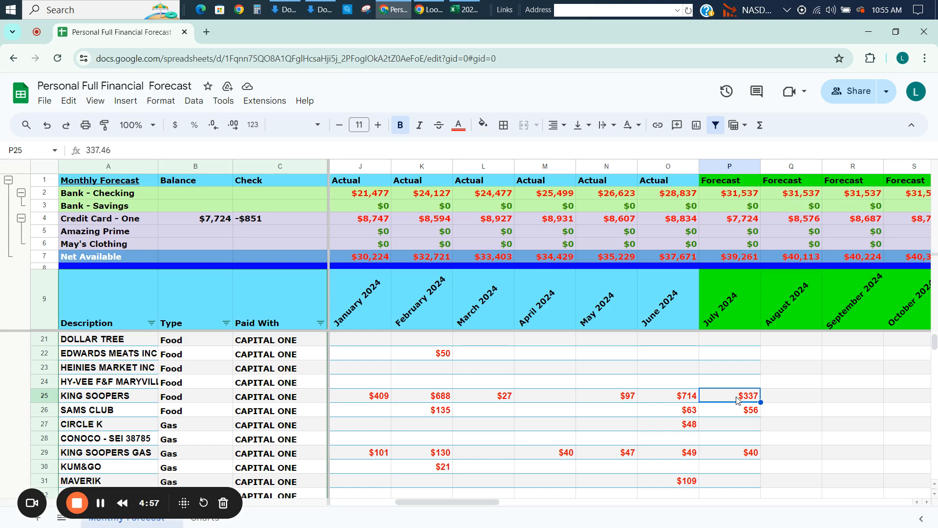
{"action": "left_click", "coordinate": [689, 399]}
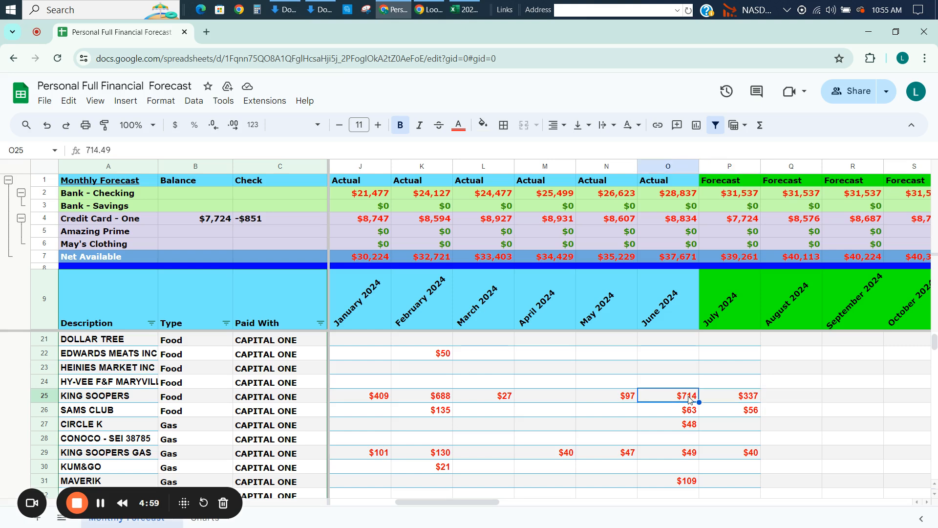
{"action": "left_click", "coordinate": [432, 403]}
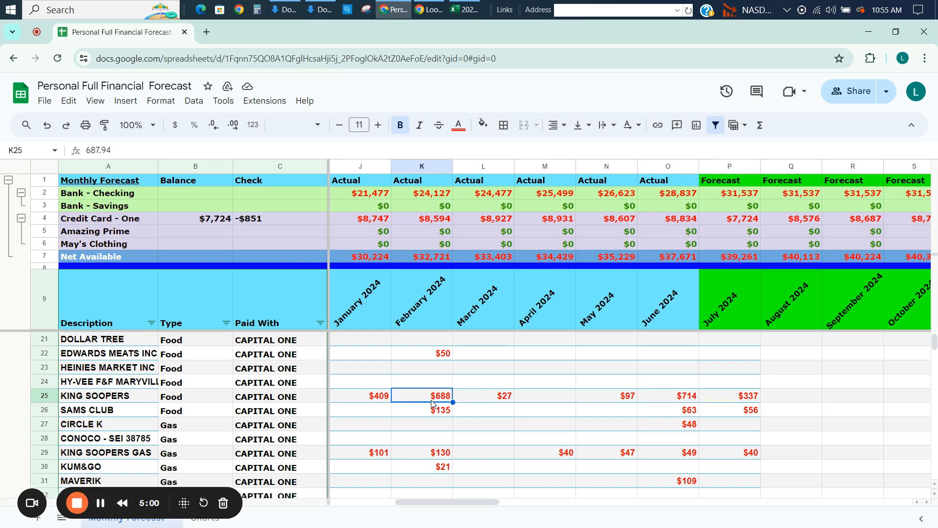
{"action": "left_click", "coordinate": [560, 403]}
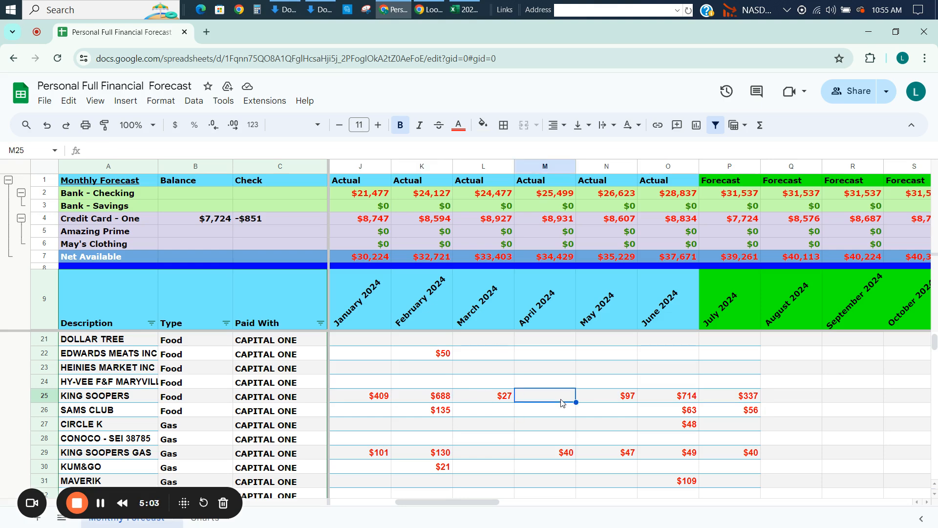
{"action": "left_click", "coordinate": [510, 400]}
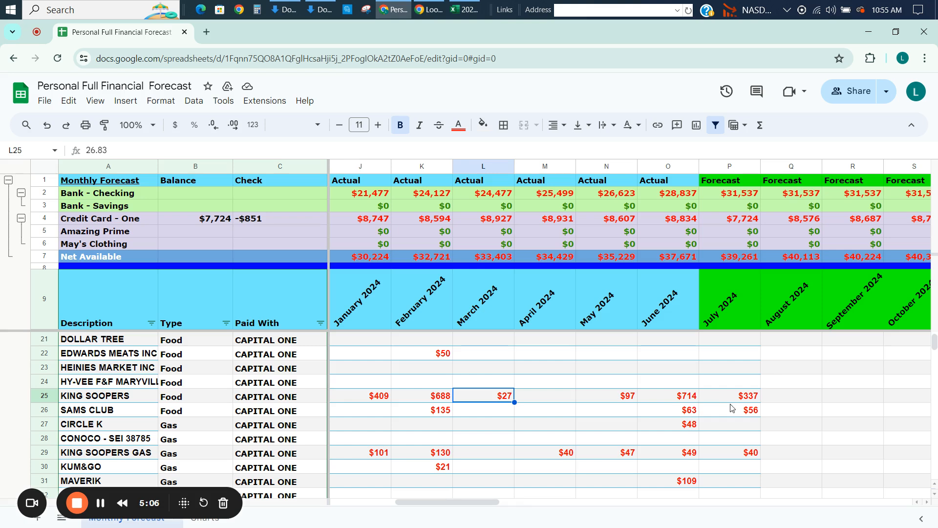
Set the July 2024 KING SOOPERS food amount in P25 to 700.
{"action": "left_click", "coordinate": [768, 400]}
{"action": "key", "text": "Left"}
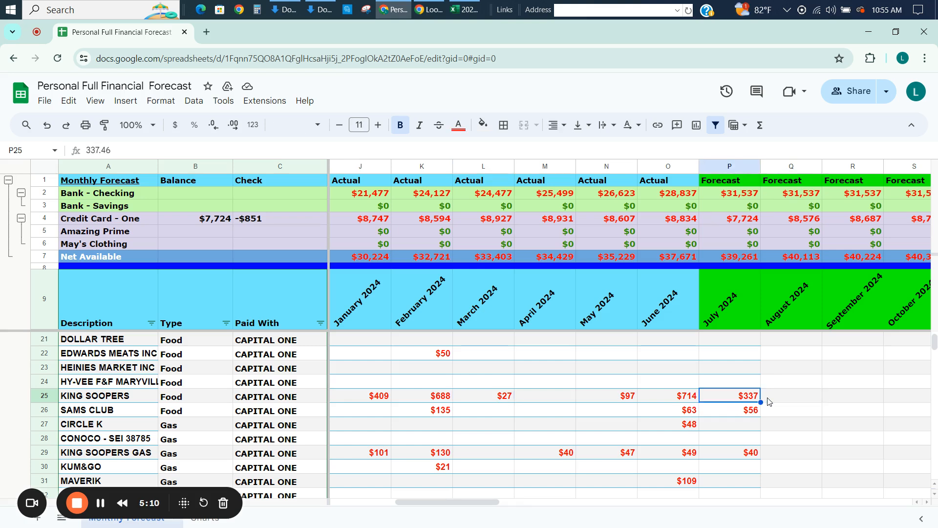
{"action": "type", "text": "7"}
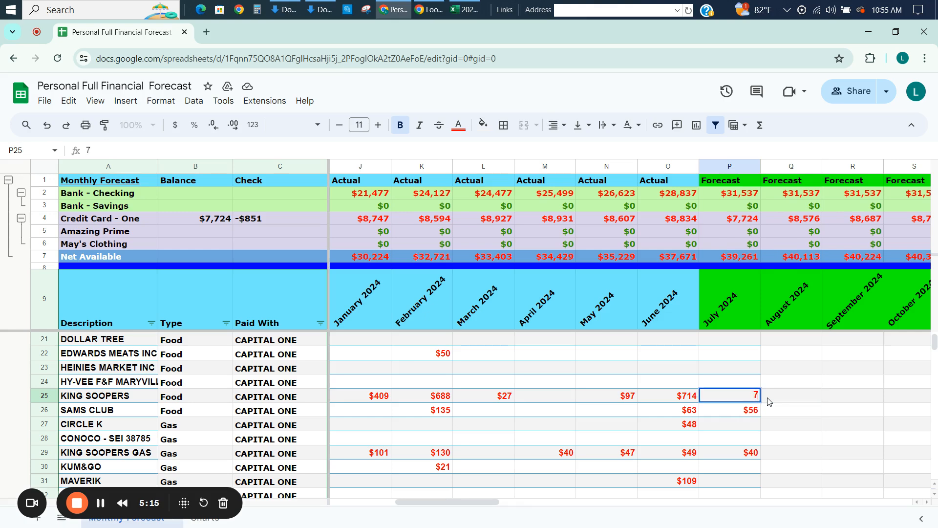
{"action": "type", "text": "00"}
{"action": "key", "text": "Return"}
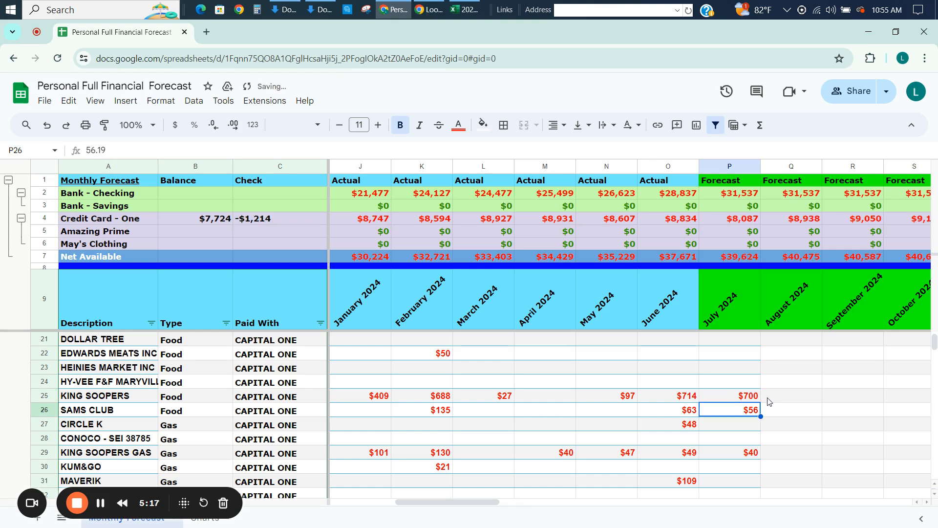
Copy the KING SOOPERS amount of 700 into August 2024 through December 2027 (Q25:BE25).
{"action": "key", "text": "Up"}
{"action": "key", "text": "Right"}
{"action": "type", "text": "$700"}
{"action": "key", "text": "Left"}
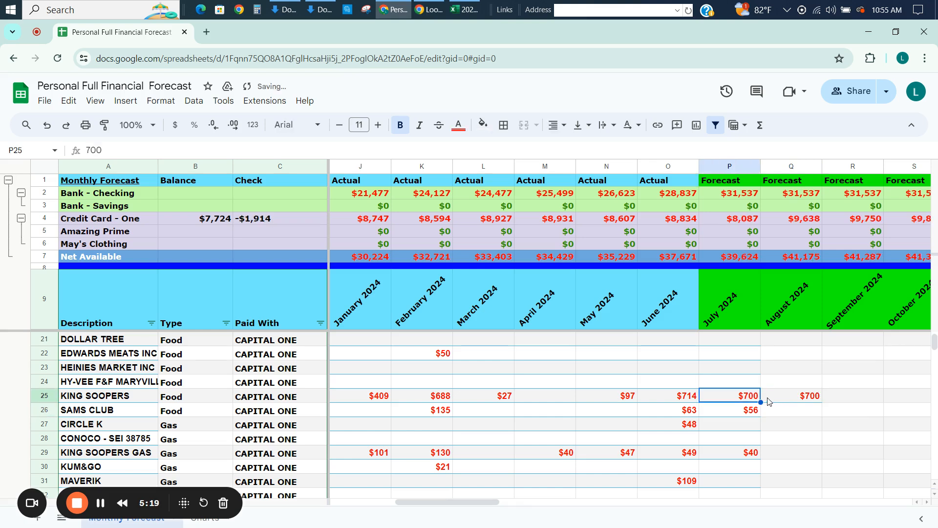
{"action": "key", "text": "Right"}
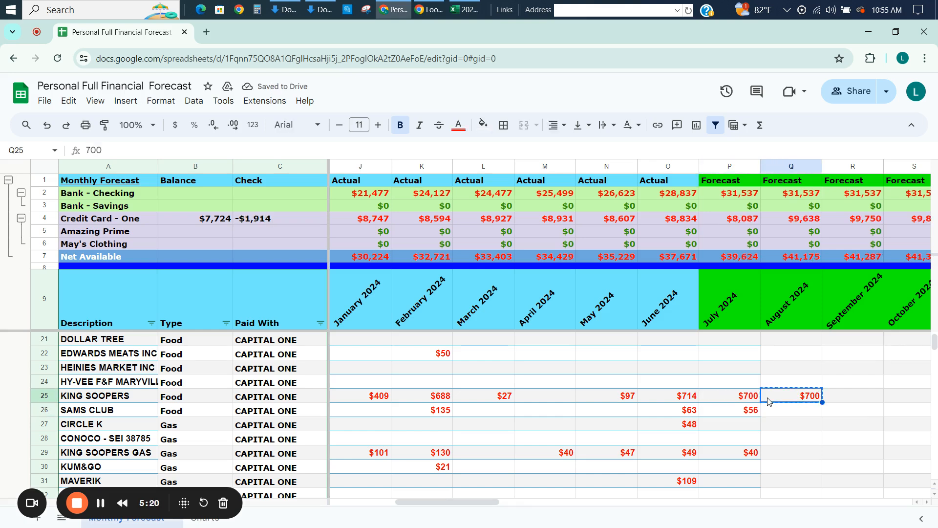
{"action": "key", "text": "ctrl+shift+Right"}
{"action": "key", "text": "ctrl+v"}
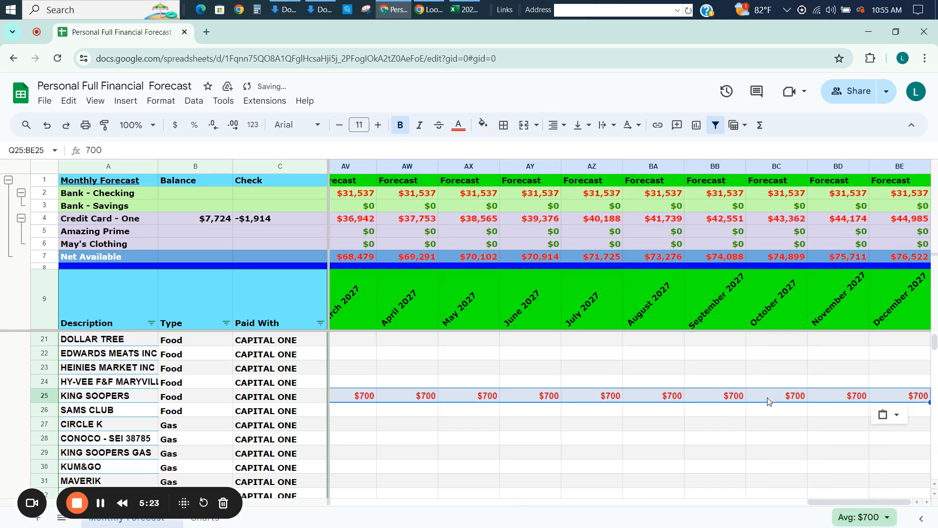
Check the start of the KING SOOPERS forecast in row 25 and the 2024 SAMS CLUB amounts in row 26.
{"action": "key", "text": "Left"}
{"action": "key", "text": "Left"}
{"action": "key", "text": "Left"}
{"action": "key", "text": "Left"}
{"action": "key", "text": "Left"}
{"action": "key", "text": "Left"}
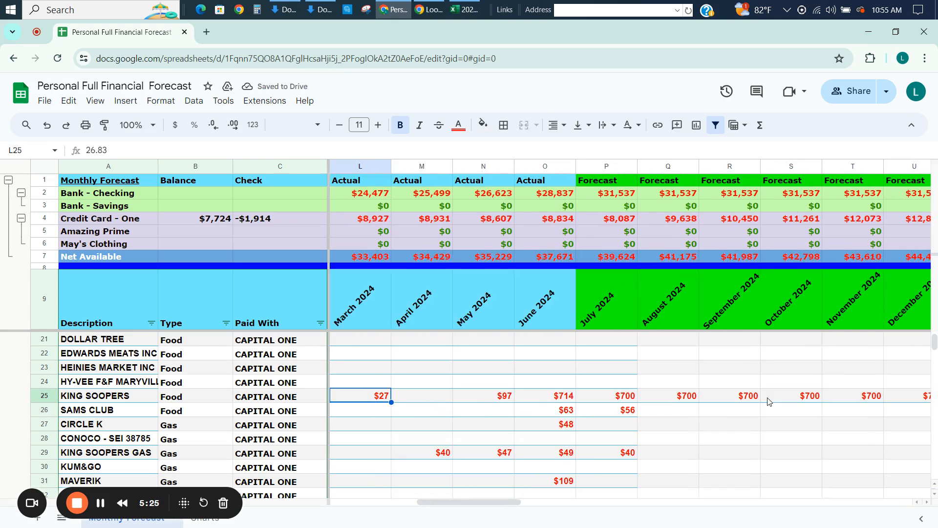
{"action": "key", "text": "Right"}
{"action": "key", "text": "Right"}
{"action": "key", "text": "Right"}
{"action": "key", "text": "Right"}
{"action": "key", "text": "Right"}
{"action": "key", "text": "Right"}
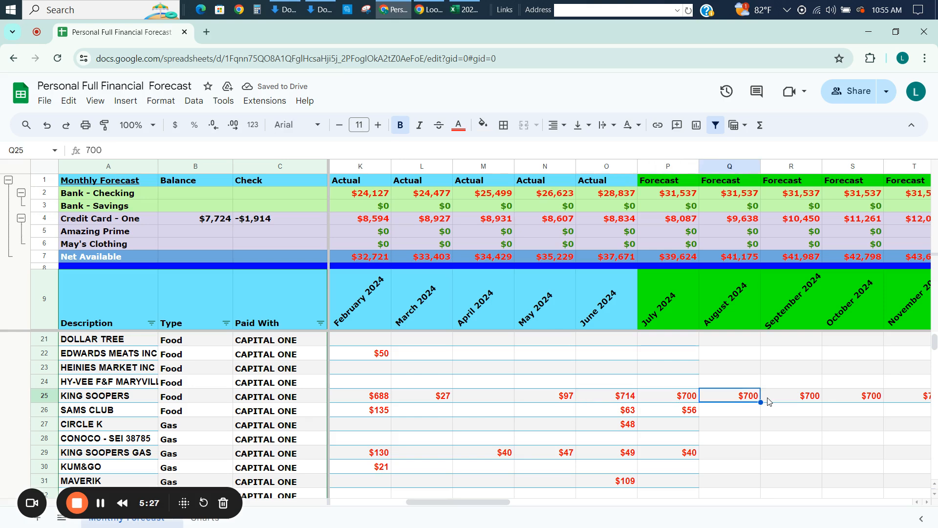
{"action": "key", "text": "Down"}
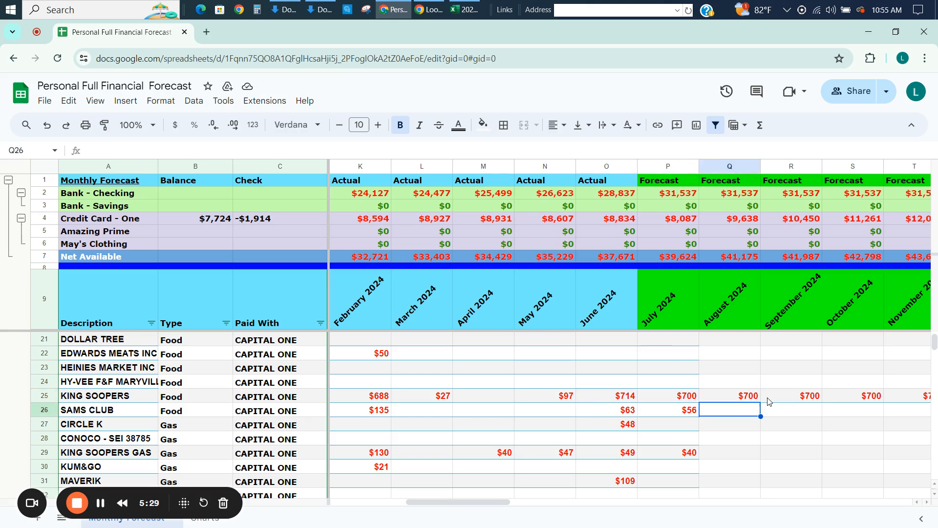
{"action": "key", "text": "Left"}
{"action": "key", "text": "Left"}
{"action": "key", "text": "Left"}
{"action": "key", "text": "Left"}
{"action": "key", "text": "Left"}
{"action": "key", "text": "Left"}
{"action": "key", "text": "Left"}
{"action": "key", "text": "Left"}
{"action": "key", "text": "Left"}
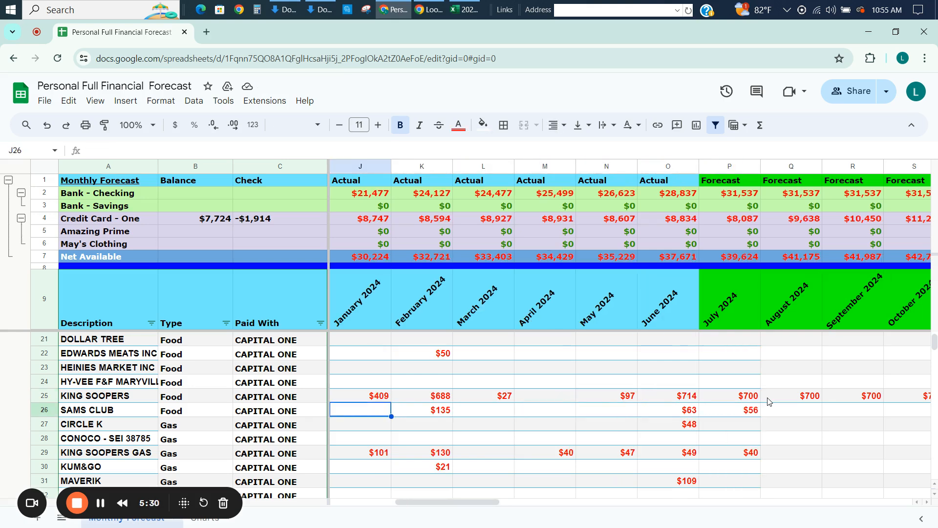
Compare the individual SAMS CLUB food amounts from August 2023 through July 2024 in row 26.
{"action": "key", "text": "Left"}
{"action": "key", "text": "Left"}
{"action": "key", "text": "Left"}
{"action": "key", "text": "Left"}
{"action": "key", "text": "Left"}
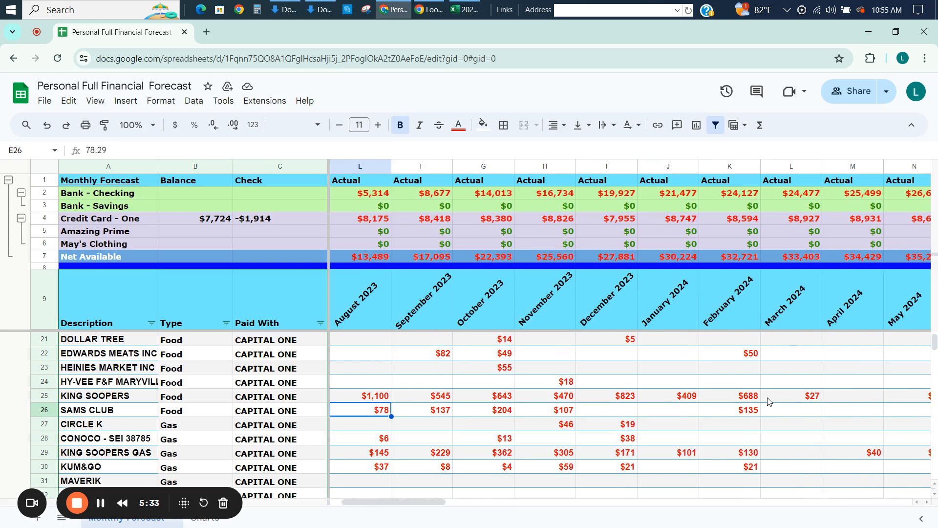
{"action": "key", "text": "Right"}
{"action": "key", "text": "Right"}
{"action": "key", "text": "Right"}
{"action": "key", "text": "Right"}
{"action": "key", "text": "Right"}
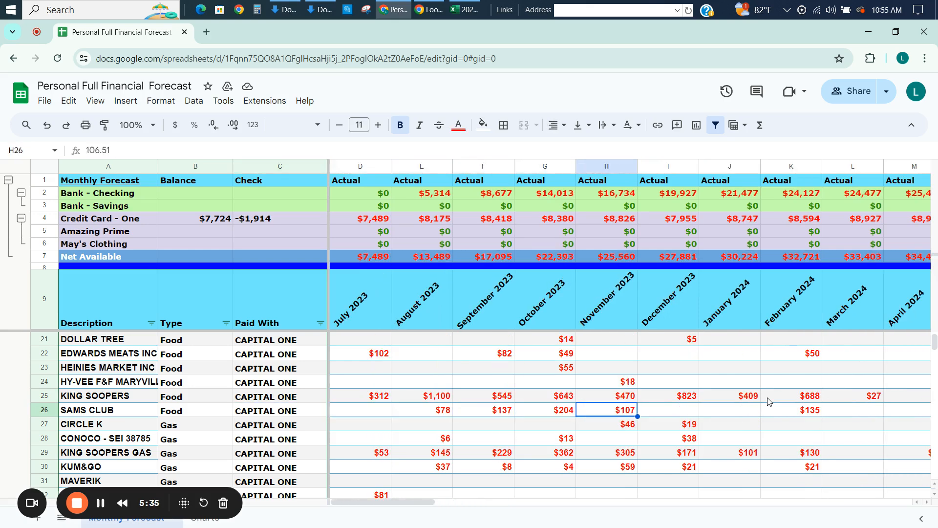
{"action": "key", "text": "Left"}
{"action": "key", "text": "Left"}
{"action": "key", "text": "Right"}
{"action": "key", "text": "Right"}
{"action": "key", "text": "Right"}
{"action": "key", "text": "Right"}
{"action": "key", "text": "Right"}
{"action": "key", "text": "Right"}
{"action": "key", "text": "Right"}
{"action": "key", "text": "Right"}
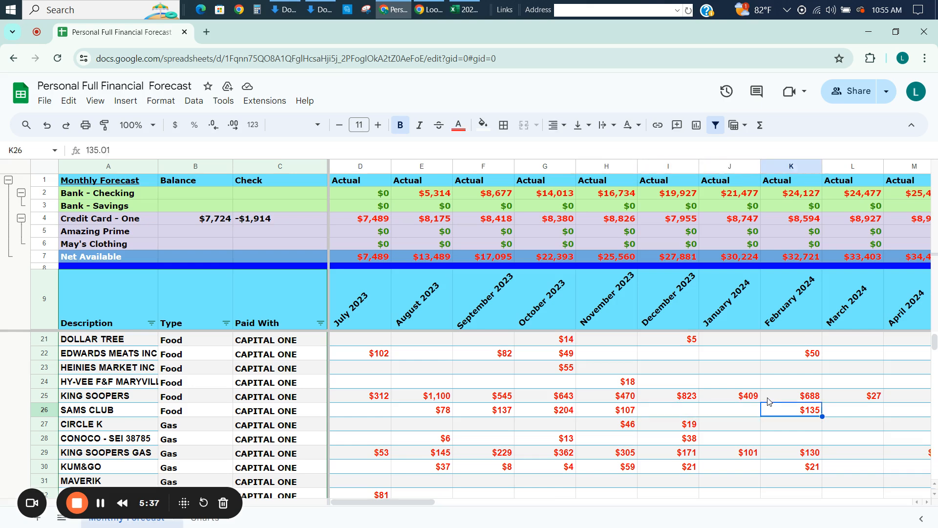
{"action": "key", "text": "Right"}
{"action": "key", "text": "Right"}
{"action": "key", "text": "Right"}
{"action": "key", "text": "Right"}
{"action": "key", "text": "Right"}
{"action": "key", "text": "Right"}
{"action": "key", "text": "Right"}
{"action": "key", "text": "Right"}
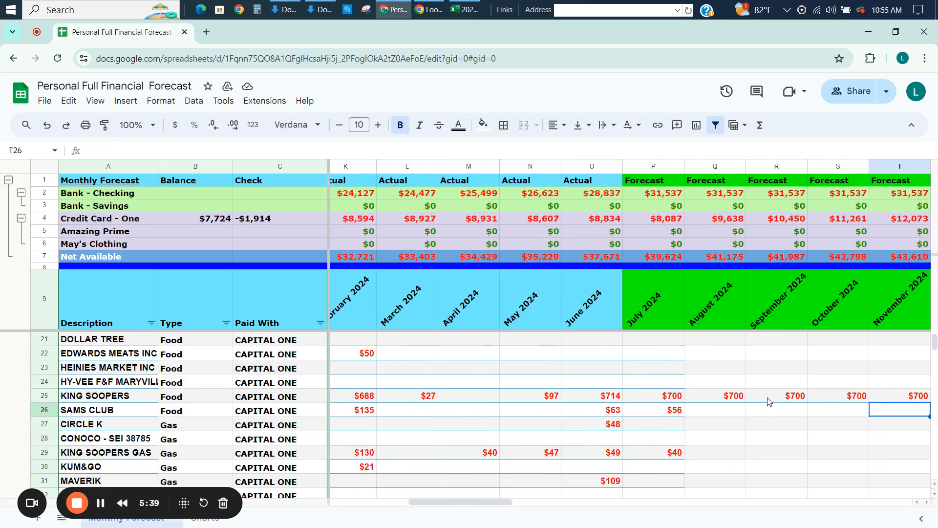
{"action": "key", "text": "Left"}
{"action": "key", "text": "Left"}
{"action": "key", "text": "Left"}
{"action": "key", "text": "Left"}
{"action": "key", "text": "Left"}
{"action": "key", "text": "Left"}
{"action": "key", "text": "Left"}
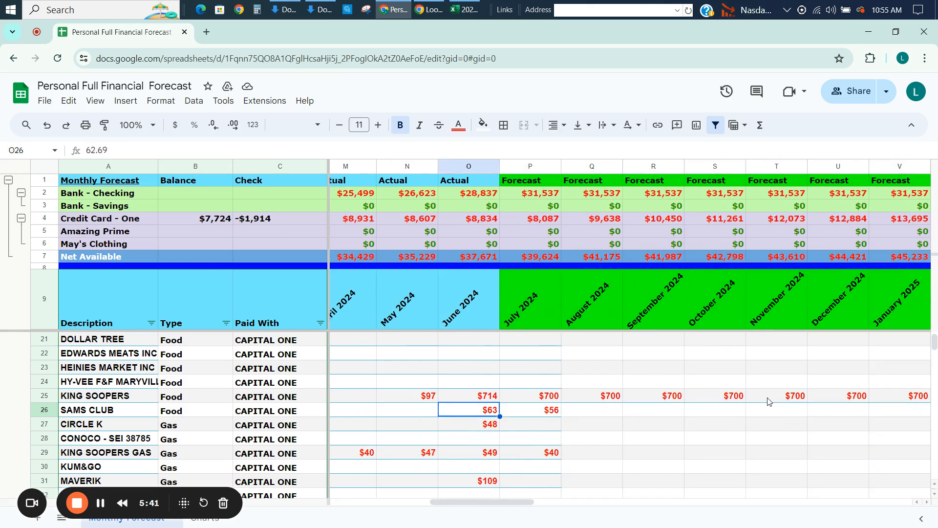
Set the July 2024 SAMS CLUB food amount in P26 to 150 and copy it across the remaining forecast months.
{"action": "key", "text": "Right"}
{"action": "key", "text": "Right"}
{"action": "key", "text": "Left"}
{"action": "type", "text": "150"}
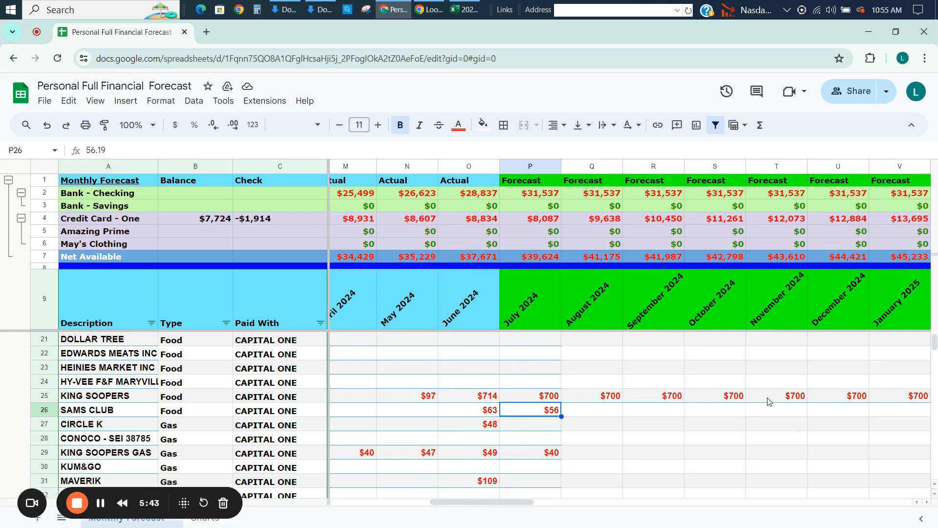
{"action": "key", "text": "Return"}
{"action": "key", "text": "Up"}
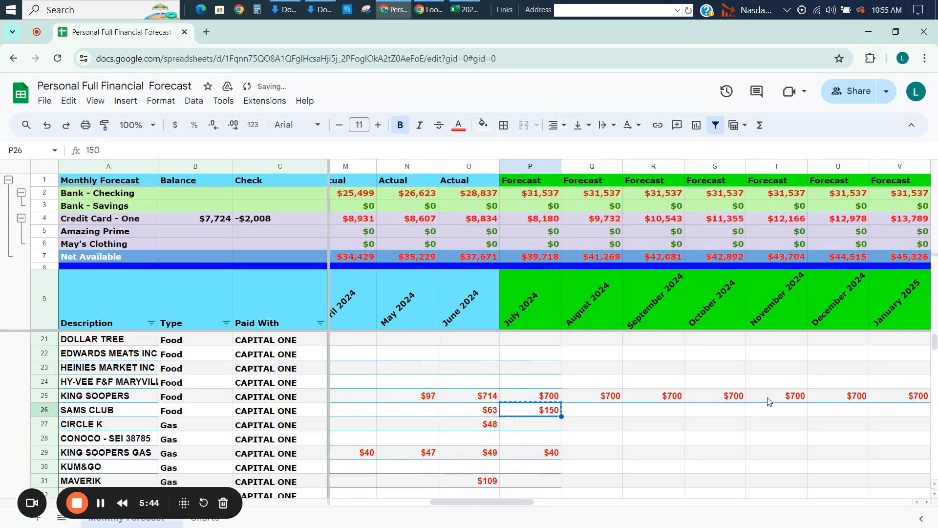
{"action": "key", "text": "ctrl+shift+Right"}
{"action": "key", "text": "ctrl+v"}
Check the start of the SAMS CLUB forecast in row 26 against its earlier 2024 amounts.
{"action": "key", "text": "Left"}
{"action": "key", "text": "Left"}
{"action": "key", "text": "Left"}
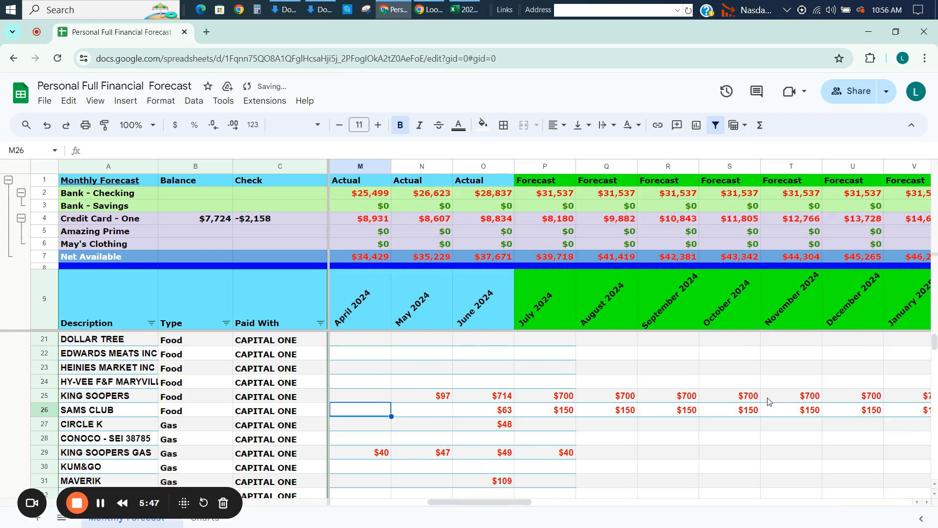
{"action": "key", "text": "Left"}
{"action": "key", "text": "Left"}
{"action": "key", "text": "Left"}
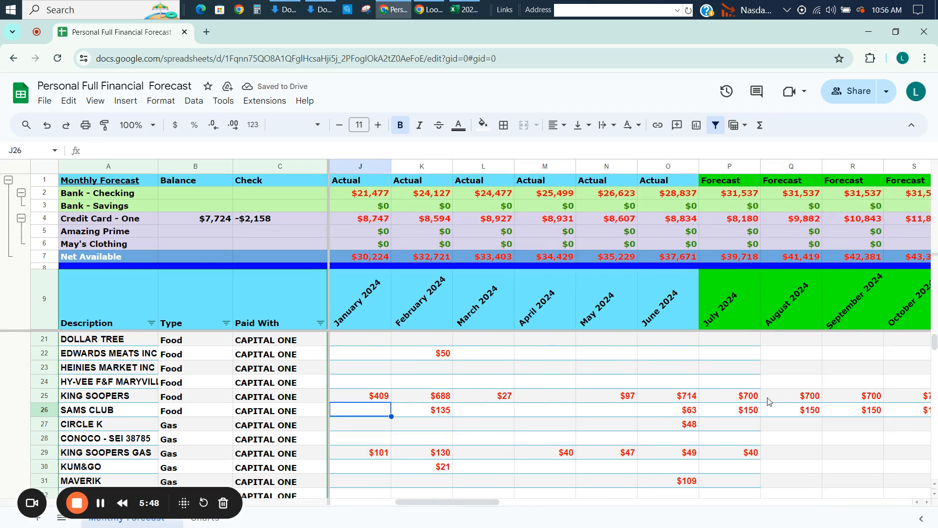
{"action": "key", "text": "Left"}
{"action": "key", "text": "Right"}
{"action": "key", "text": "Right"}
{"action": "key", "text": "Right"}
{"action": "key", "text": "Right"}
Review the Gas vendor rows from CIRCLE K to STINKER #339 (rows 27 to 35) and their monthly amounts.
{"action": "key", "text": "Down"}
{"action": "key", "text": "Down"}
{"action": "key", "text": "Down"}
{"action": "key", "text": "Down"}
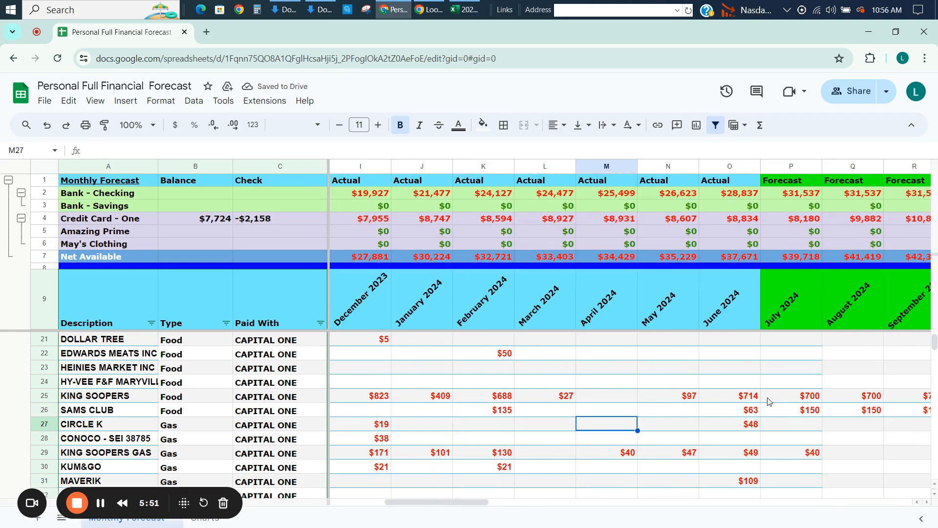
{"action": "key", "text": "Down"}
{"action": "key", "text": "Down"}
{"action": "key", "text": "Down"}
{"action": "key", "text": "Down"}
{"action": "key", "text": "Down"}
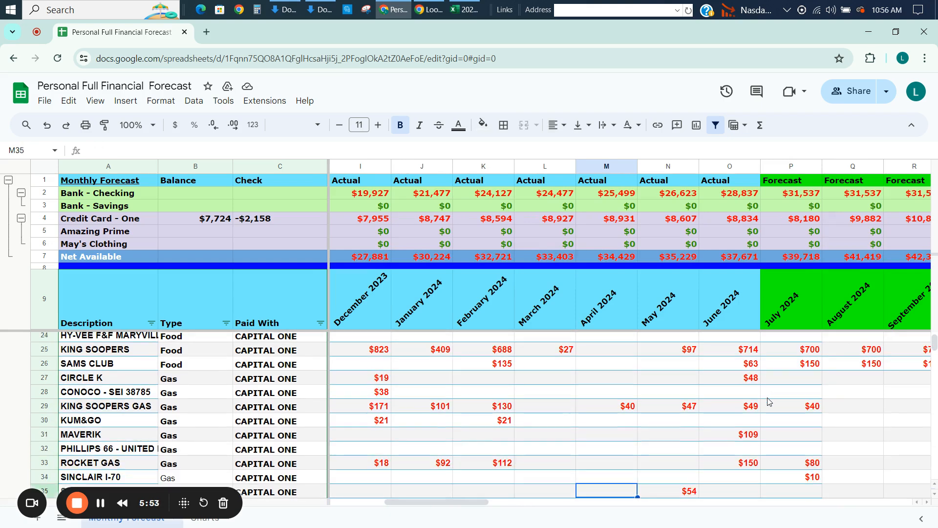
{"action": "key", "text": "Down"}
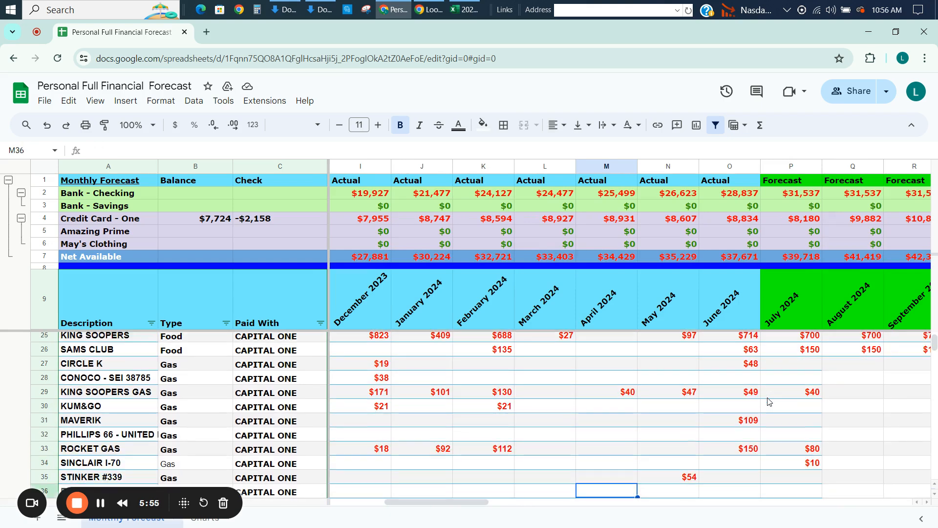
{"action": "key", "text": "Up"}
{"action": "key", "text": "Up"}
{"action": "key", "text": "Up"}
{"action": "key", "text": "Up"}
{"action": "key", "text": "Up"}
{"action": "key", "text": "Up"}
{"action": "key", "text": "Up"}
{"action": "key", "text": "Up"}
{"action": "key", "text": "Up"}
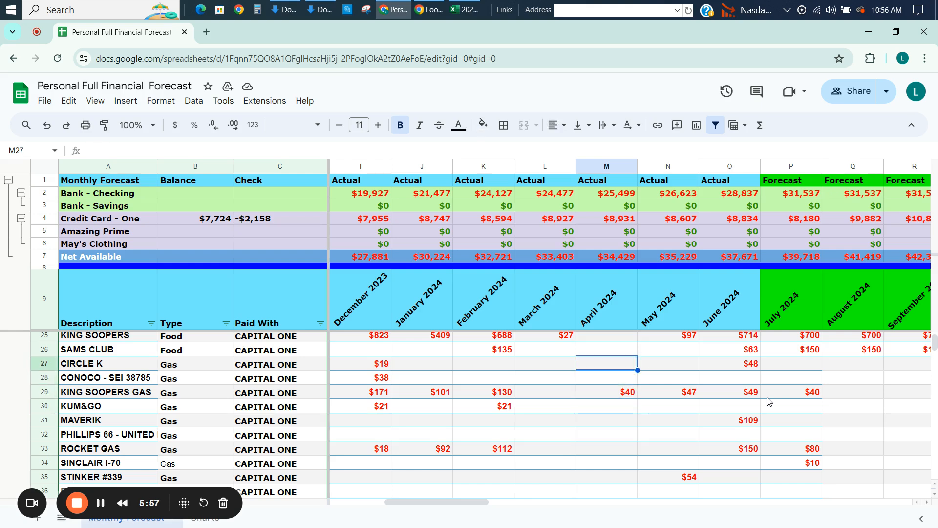
{"action": "key", "text": "Down"}
{"action": "key", "text": "Down"}
{"action": "key", "text": "Down"}
{"action": "key", "text": "Down"}
{"action": "key", "text": "Down"}
{"action": "key", "text": "Down"}
{"action": "key", "text": "Down"}
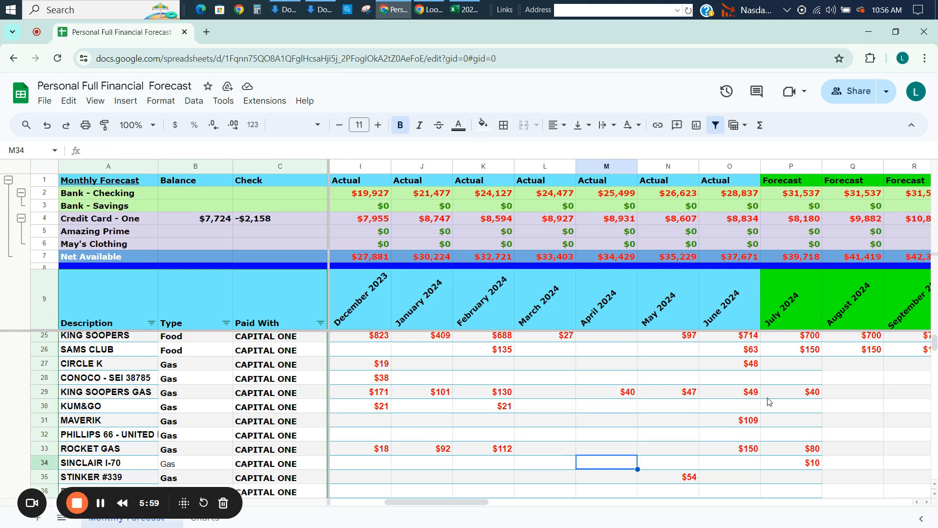
{"action": "key", "text": "Down"}
{"action": "key", "text": "Down"}
{"action": "key", "text": "Down"}
{"action": "key", "text": "Up"}
{"action": "key", "text": "Up"}
{"action": "key", "text": "Up"}
{"action": "key", "text": "Up"}
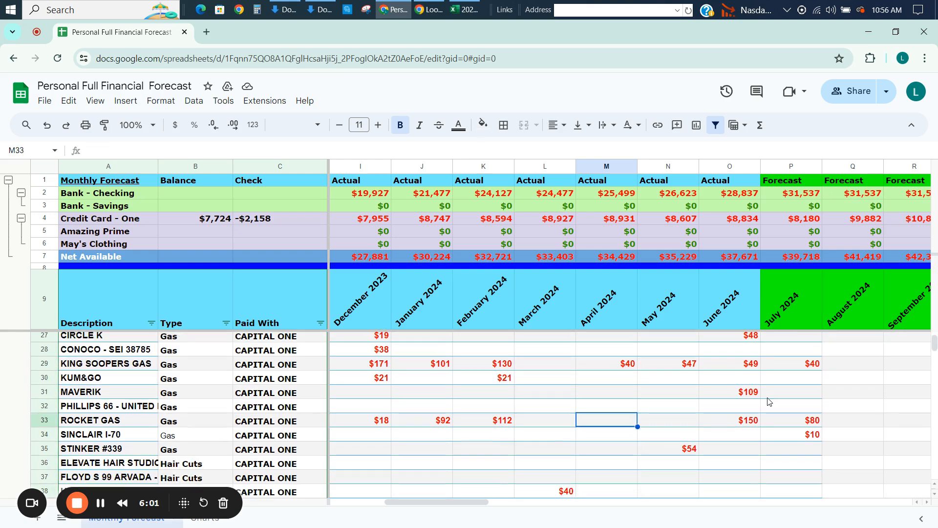
{"action": "key", "text": "Up"}
{"action": "key", "text": "Up"}
{"action": "key", "text": "Up"}
{"action": "key", "text": "Up"}
{"action": "key", "text": "Up"}
{"action": "key", "text": "Up"}
{"action": "key", "text": "Up"}
{"action": "key", "text": "Up"}
{"action": "key", "text": "Down"}
{"action": "key", "text": "Down"}
{"action": "key", "text": "Down"}
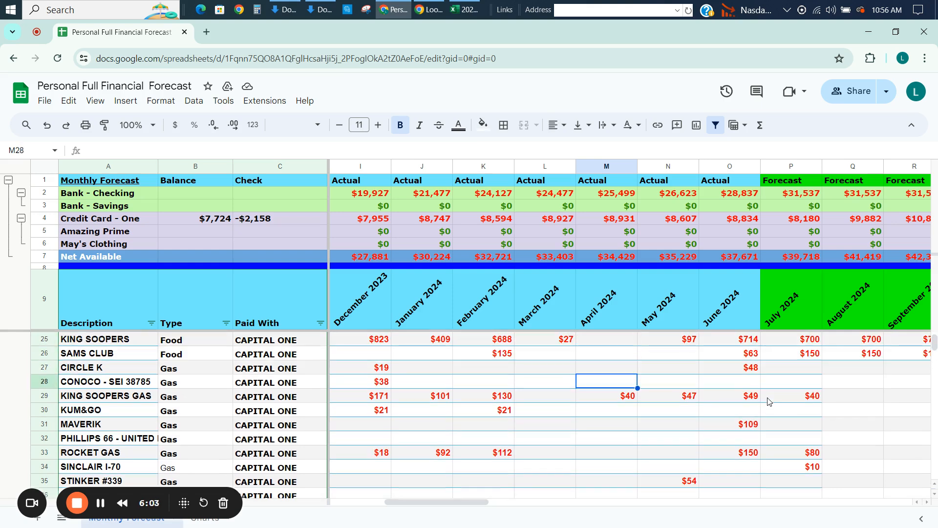
{"action": "key", "text": "Down"}
{"action": "key", "text": "Down"}
{"action": "key", "text": "Down"}
{"action": "key", "text": "Down"}
{"action": "key", "text": "Down"}
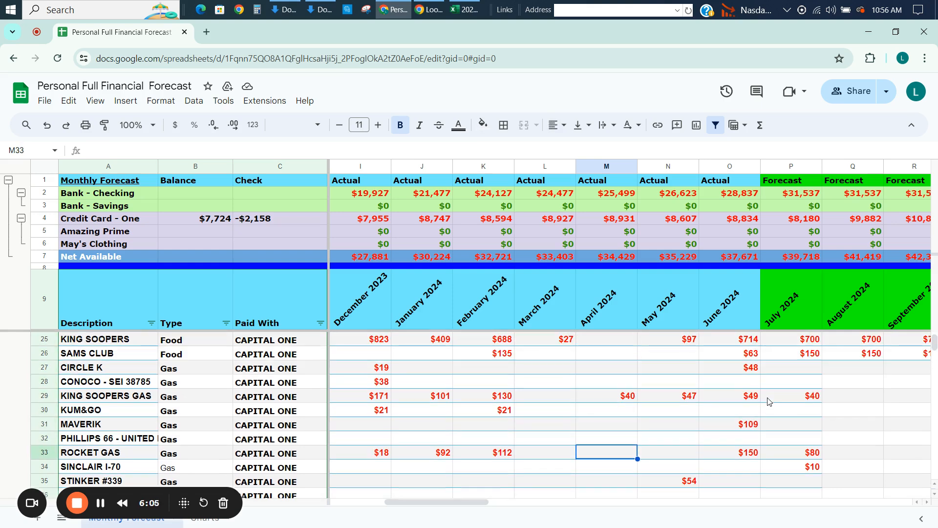
{"action": "key", "text": "Up"}
{"action": "key", "text": "Up"}
{"action": "key", "text": "Up"}
{"action": "key", "text": "Up"}
{"action": "key", "text": "Up"}
{"action": "key", "text": "Up"}
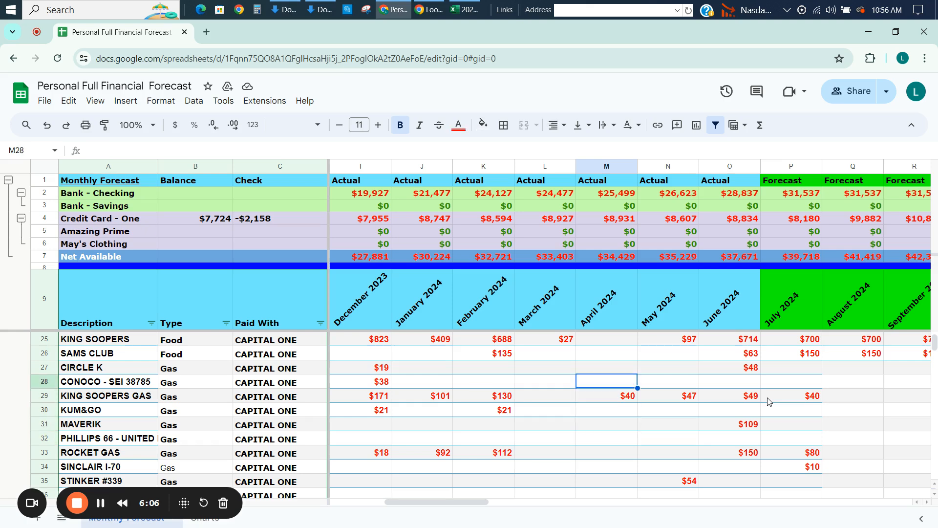
Select the July 2024 gas amounts in P27:P35 and display their sum instead of the average.
{"action": "key", "text": "Right"}
{"action": "key", "text": "Right"}
{"action": "key", "text": "Right"}
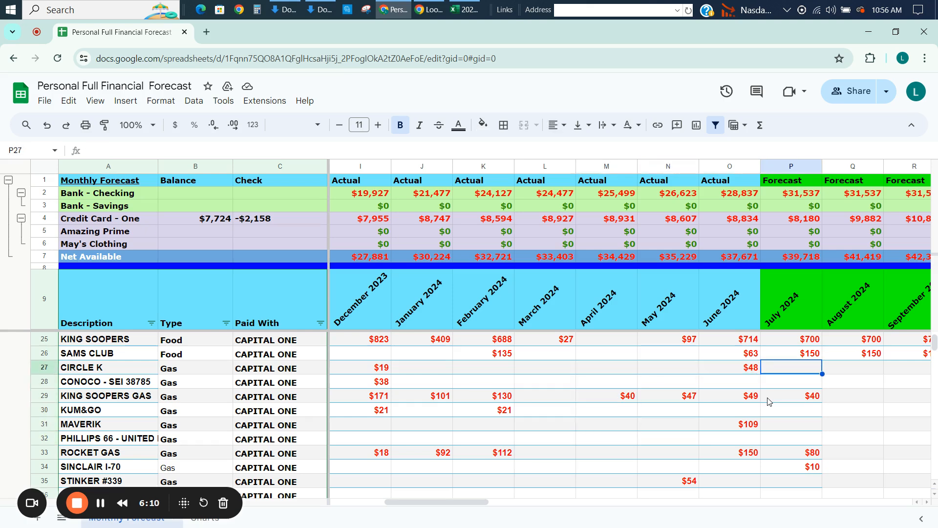
{"action": "key", "text": "Down"}
{"action": "key", "text": "Down"}
{"action": "key", "text": "Down"}
{"action": "key", "text": "Down"}
{"action": "key", "text": "Down"}
{"action": "key", "text": "Down"}
{"action": "key", "text": "Down"}
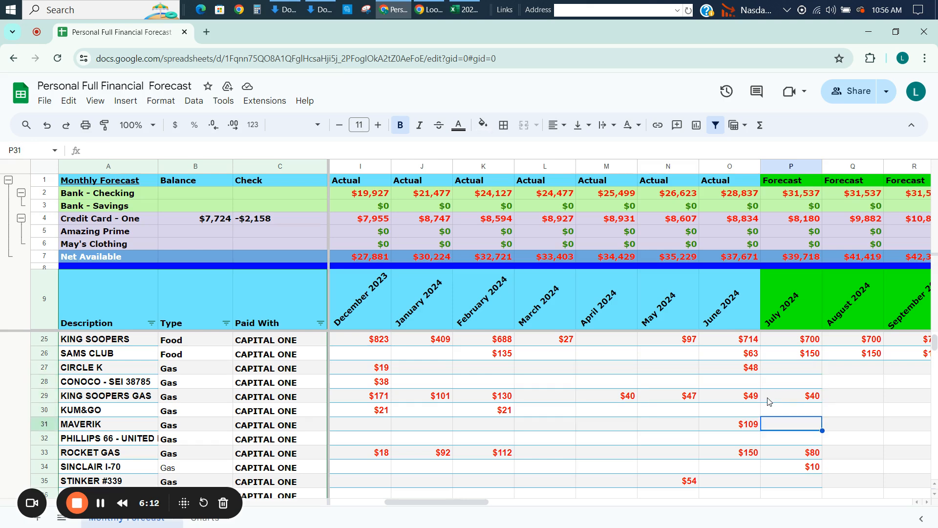
{"action": "key", "text": "Down"}
{"action": "key", "text": "Down"}
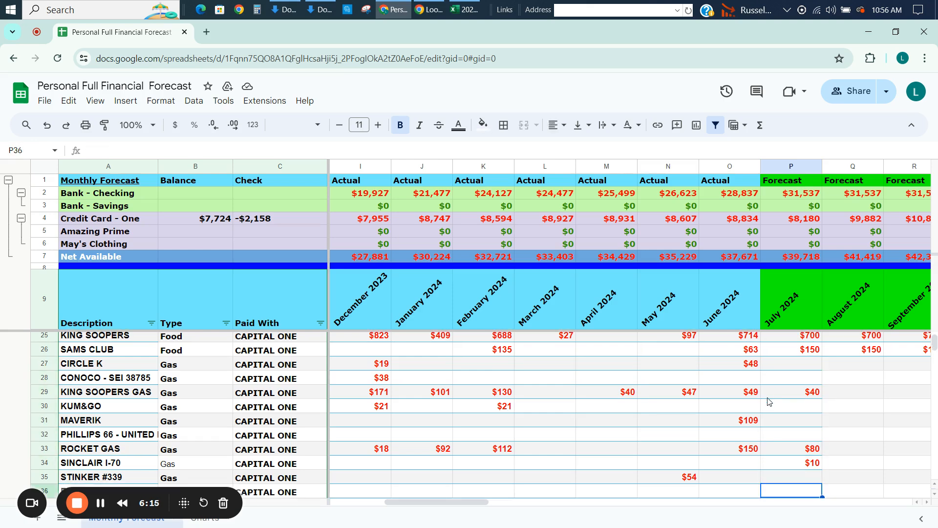
{"action": "key", "text": "Up"}
{"action": "key", "text": "shift+Up"}
{"action": "key", "text": "shift+Up"}
{"action": "key", "text": "shift+Up"}
{"action": "key", "text": "shift+Up"}
{"action": "key", "text": "shift+Up"}
{"action": "key", "text": "shift+Up"}
{"action": "key", "text": "shift+Up"}
{"action": "key", "text": "shift+Up"}
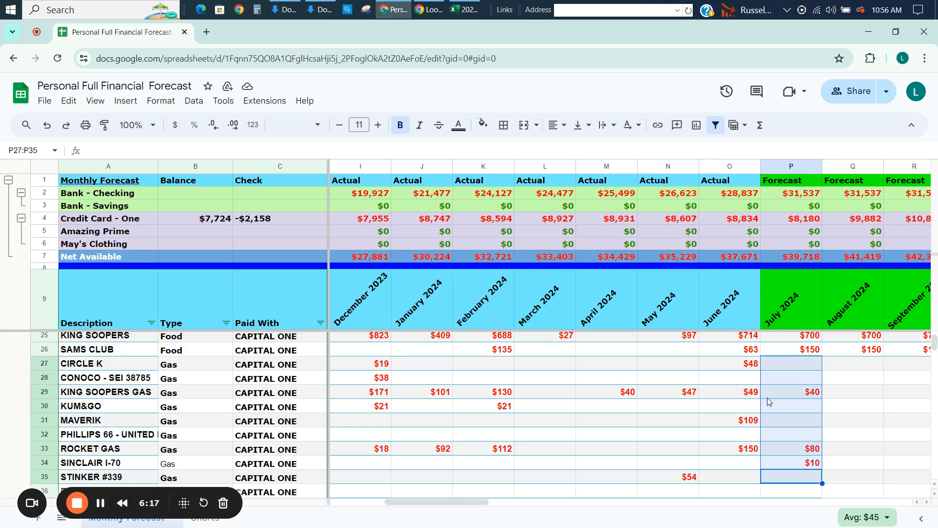
{"action": "left_click", "coordinate": [855, 516]}
{"action": "left_click", "coordinate": [852, 421]}
Enter 131 as the combined July 2024 gas amount in the CIRCLE K row, cell P27.
{"action": "left_click", "coordinate": [777, 363]}
{"action": "type", "text": "131"}
{"action": "key", "text": "Return"}
{"action": "left_click", "coordinate": [777, 364]}
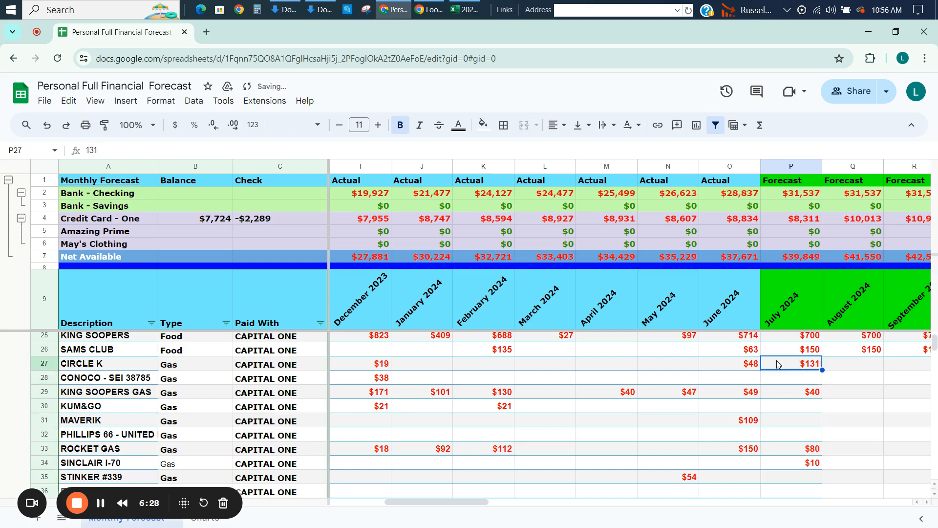
Select the June 2024 gas amounts in O27:O35 to read their sum.
{"action": "key", "text": "Left"}
{"action": "key", "text": "shift+Down"}
{"action": "key", "text": "shift+Down"}
{"action": "key", "text": "shift+Down"}
{"action": "key", "text": "shift+Down"}
{"action": "key", "text": "shift+Down"}
{"action": "key", "text": "shift+Down"}
{"action": "key", "text": "shift+Down"}
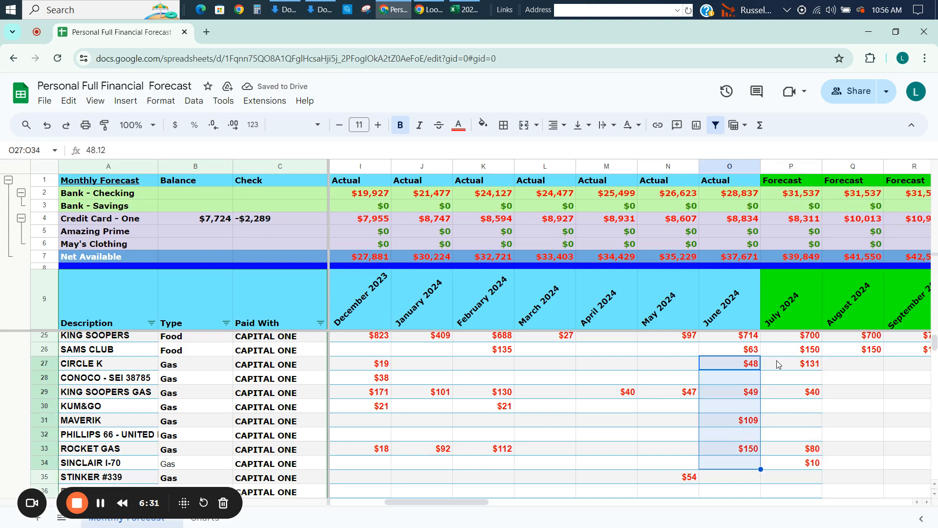
{"action": "key", "text": "shift+Down"}
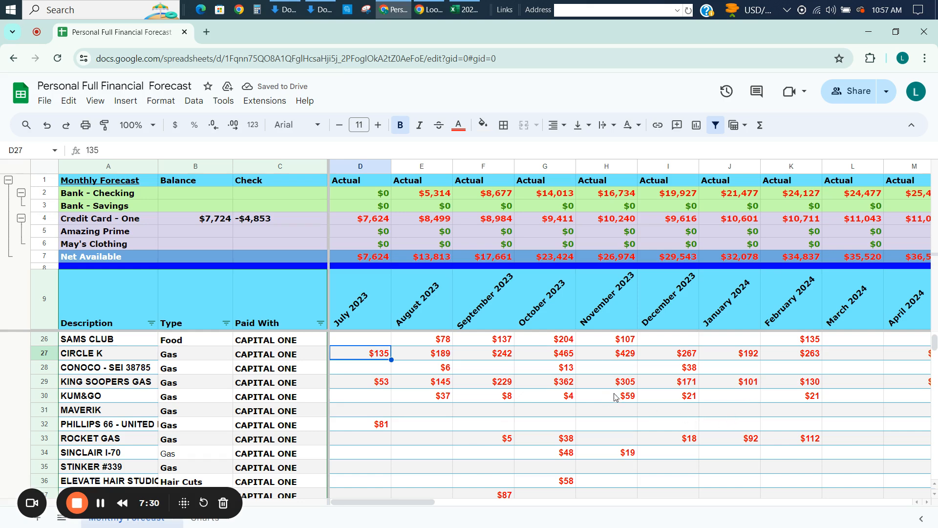
Delete the separate gas vendor rows 28 to 35, from CONOCO - SEI 38785 to STINKER #339.
{"action": "left_click", "coordinate": [43, 367]}
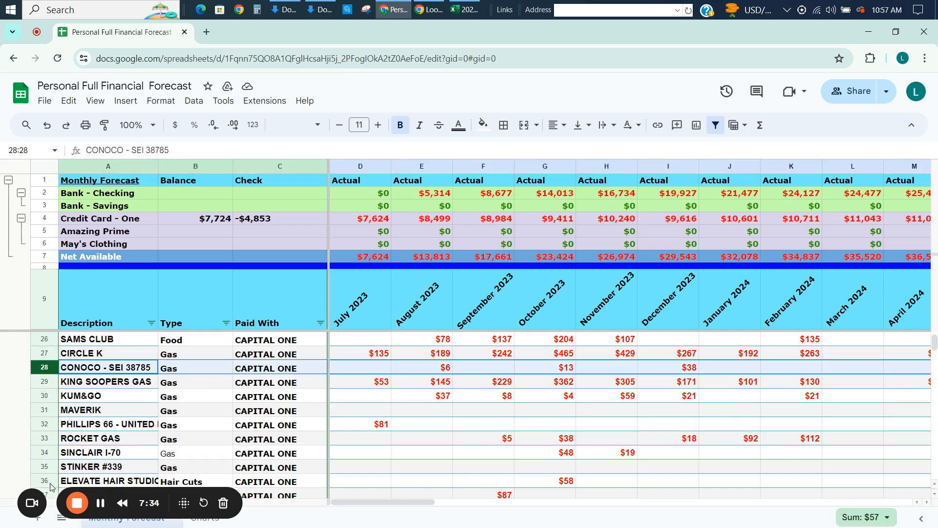
{"action": "left_click", "coordinate": [44, 466], "text": "shift"}
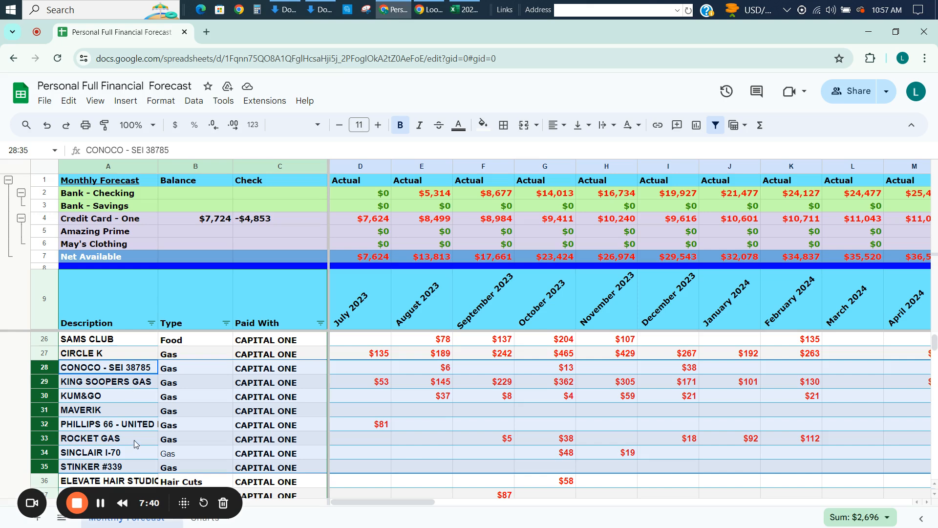
{"action": "right_click", "coordinate": [400, 419]}
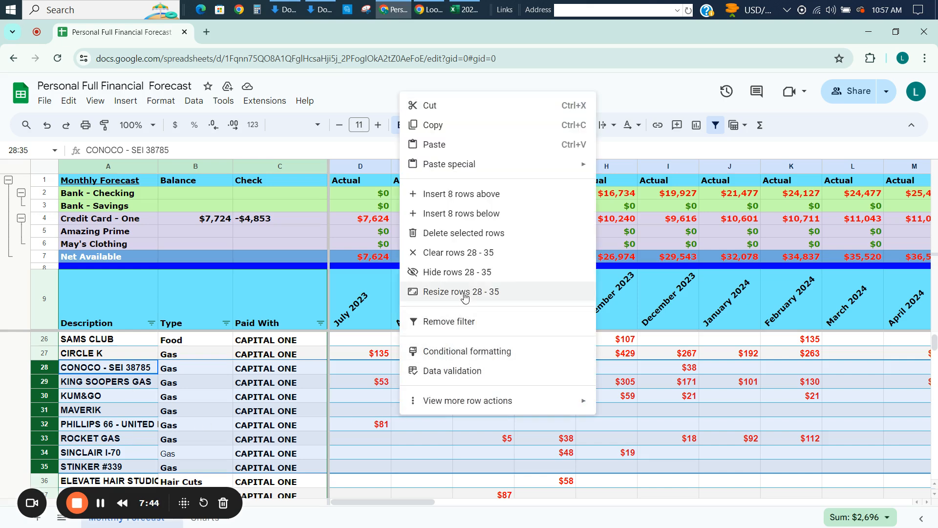
{"action": "left_click", "coordinate": [480, 233]}
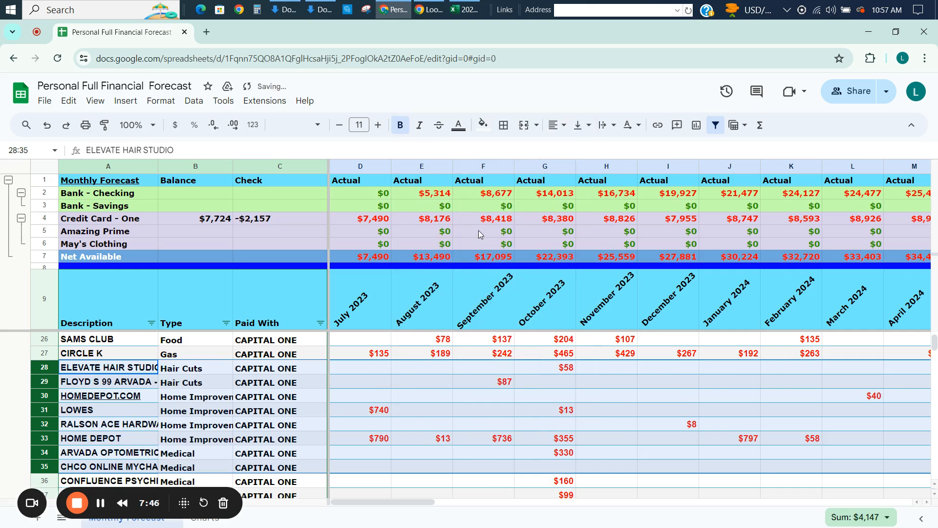
Rename the CIRCLE K description in cell A27 to Gasoline.
{"action": "left_click", "coordinate": [423, 355]}
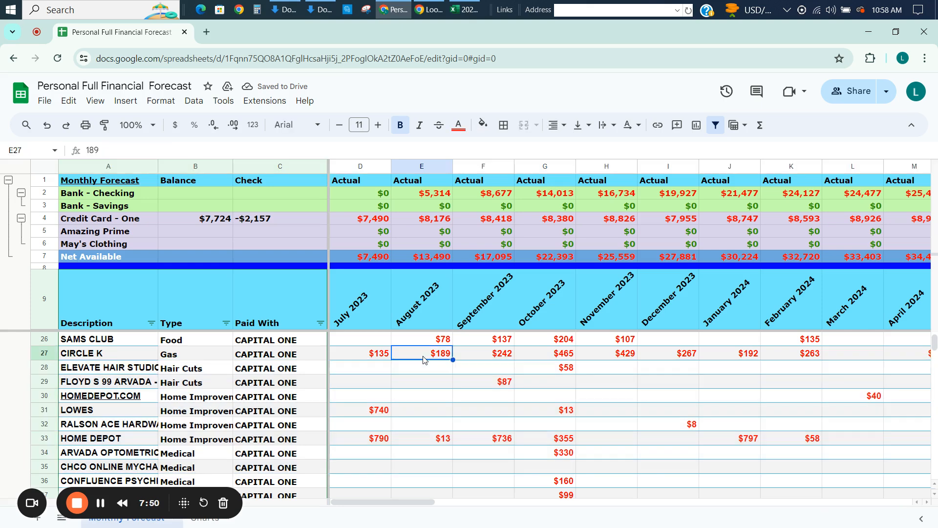
{"action": "left_click", "coordinate": [132, 357]}
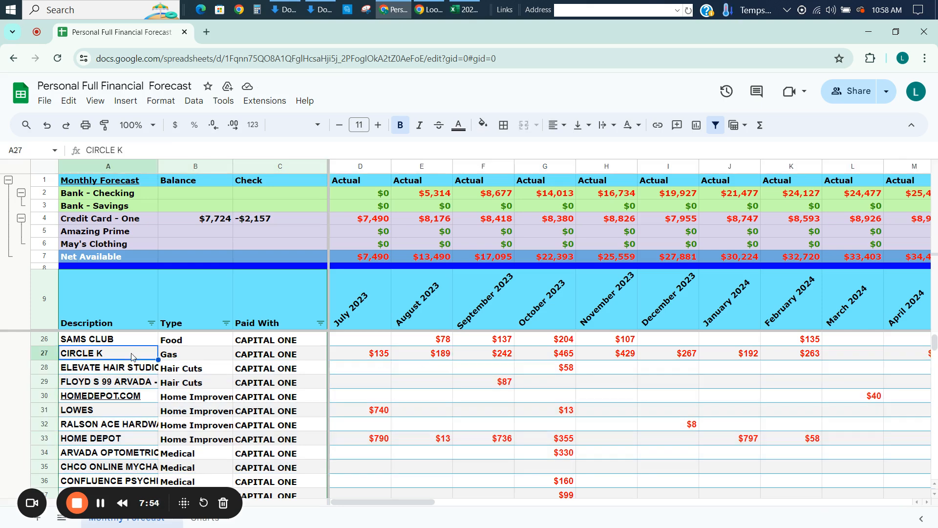
{"action": "type", "text": "Gas"}
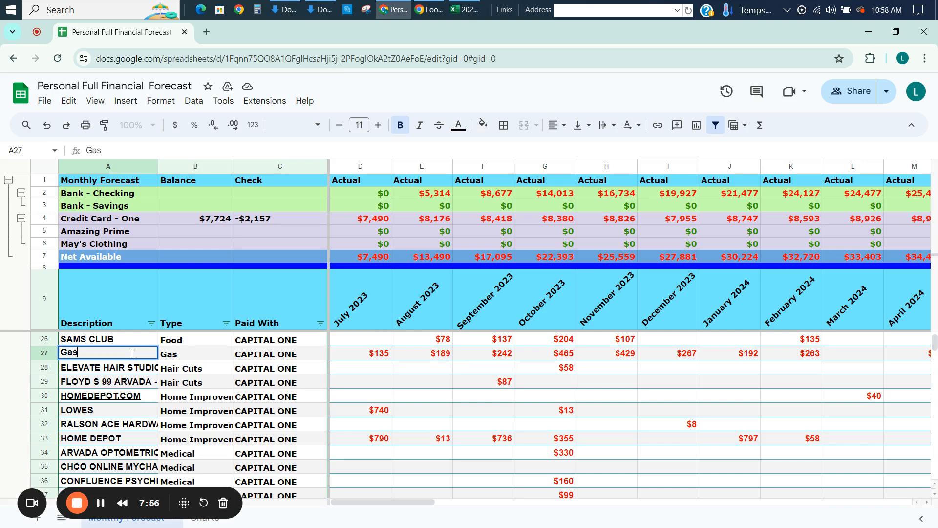
{"action": "key", "text": "Tab"}
{"action": "key", "text": "Tab"}
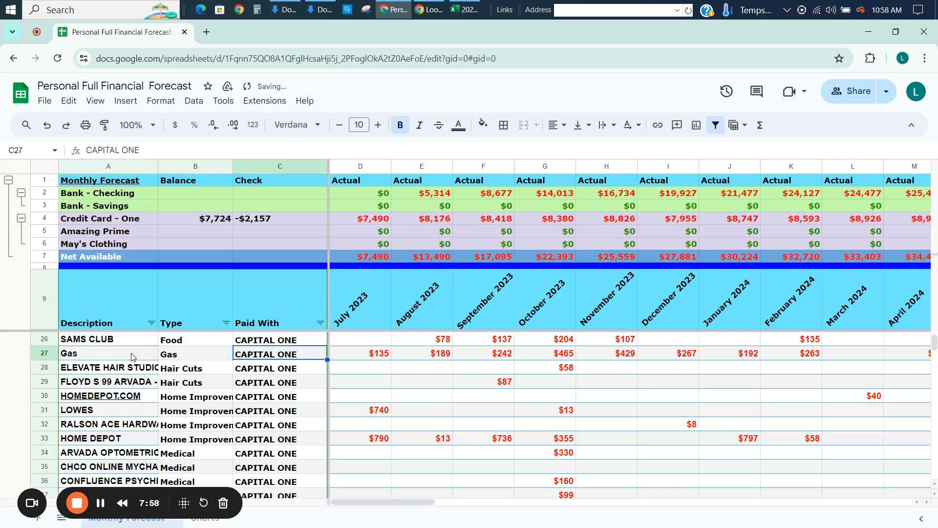
{"action": "double_click", "coordinate": [132, 357]}
{"action": "type", "text": "oline"}
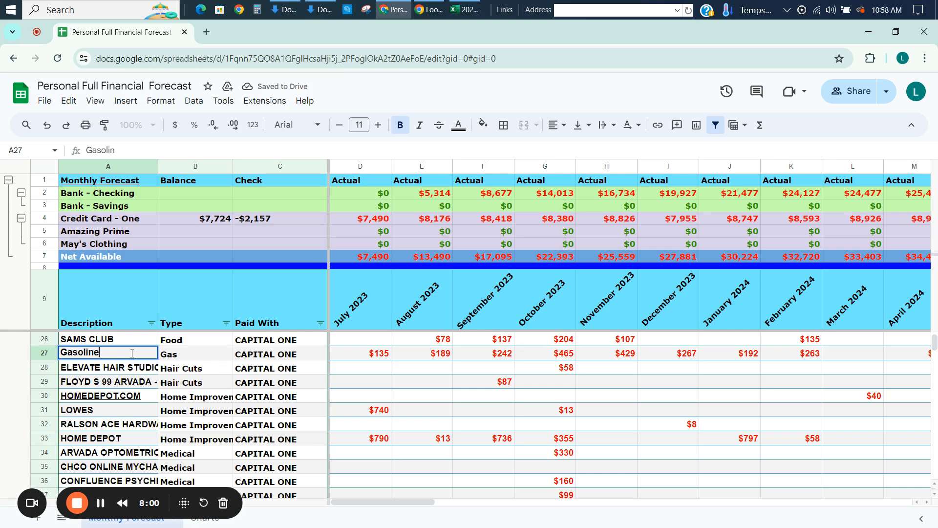
{"action": "key", "text": "Tab"}
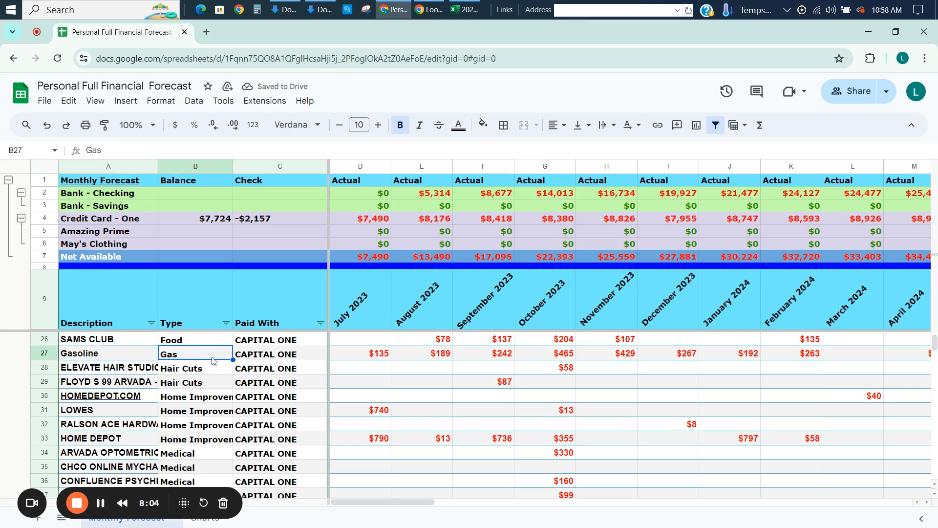
Review the Gasoline row's past monthly amounts to judge a suitable monthly forecast.
{"action": "key", "text": "Right"}
{"action": "key", "text": "Right"}
{"action": "key", "text": "Right"}
{"action": "key", "text": "Right"}
{"action": "key", "text": "Right"}
{"action": "key", "text": "Right"}
{"action": "key", "text": "Right"}
{"action": "key", "text": "Right"}
{"action": "key", "text": "Right"}
{"action": "key", "text": "Right"}
{"action": "key", "text": "Right"}
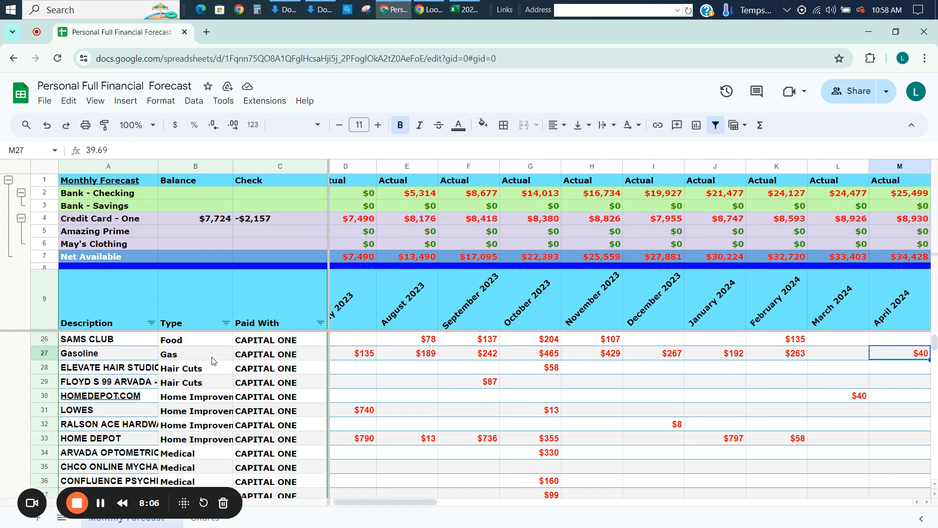
{"action": "scroll", "coordinate": [212, 361], "scroll_direction": "right", "scroll_amount": 5}
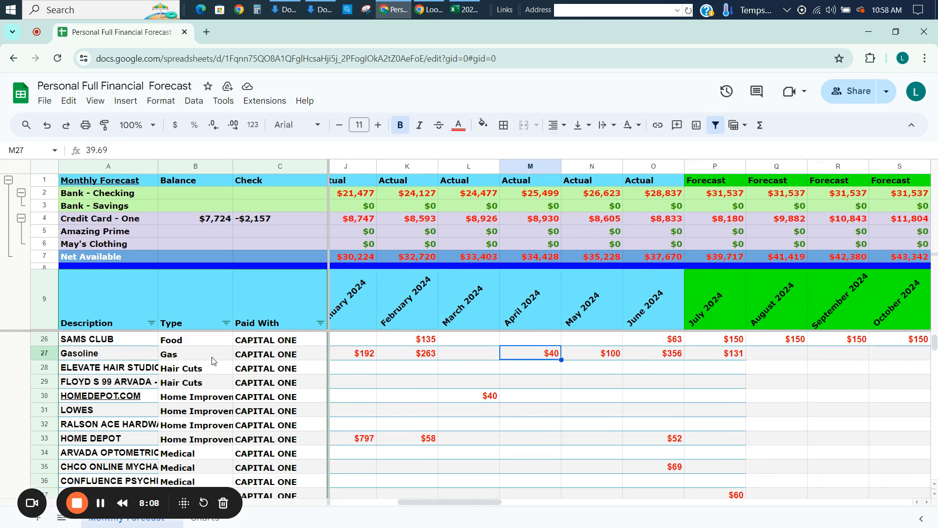
{"action": "key", "text": "Left"}
{"action": "key", "text": "Left"}
{"action": "key", "text": "Left"}
{"action": "key", "text": "Left"}
{"action": "key", "text": "Left"}
{"action": "key", "text": "Left"}
{"action": "key", "text": "Left"}
{"action": "key", "text": "Left"}
{"action": "key", "text": "Left"}
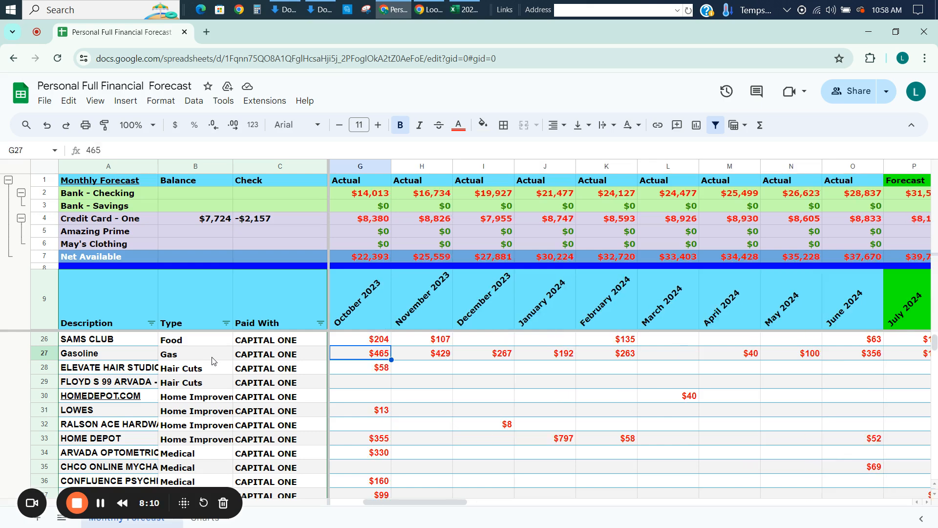
{"action": "key", "text": "Right"}
{"action": "key", "text": "Right"}
{"action": "key", "text": "Right"}
{"action": "key", "text": "Right"}
{"action": "key", "text": "Right"}
{"action": "key", "text": "Right"}
{"action": "key", "text": "Right"}
{"action": "key", "text": "Right"}
{"action": "key", "text": "Right"}
{"action": "key", "text": "Right"}
{"action": "key", "text": "Right"}
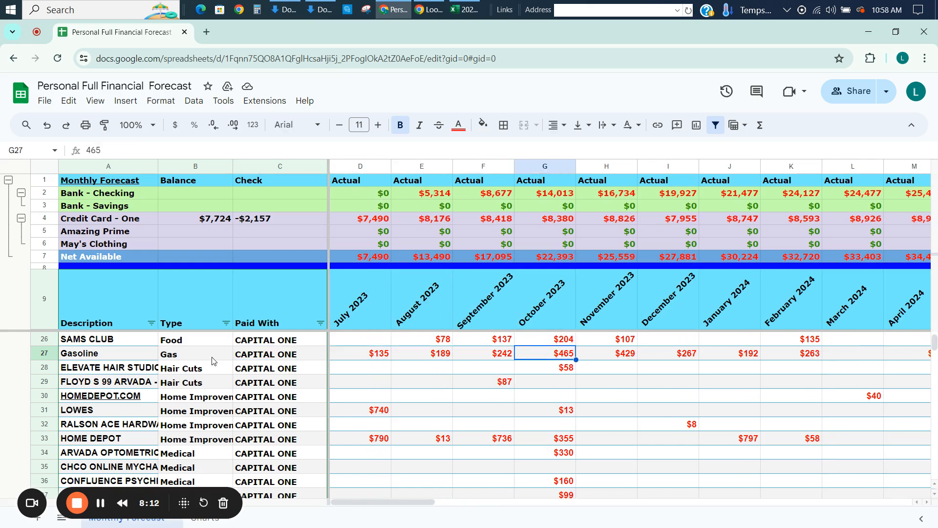
Enter a Gasoline forecast of 300 for August 2024 in Q27 and copy it across the months through December 2027.
{"action": "key", "text": "Right"}
{"action": "key", "text": "Right"}
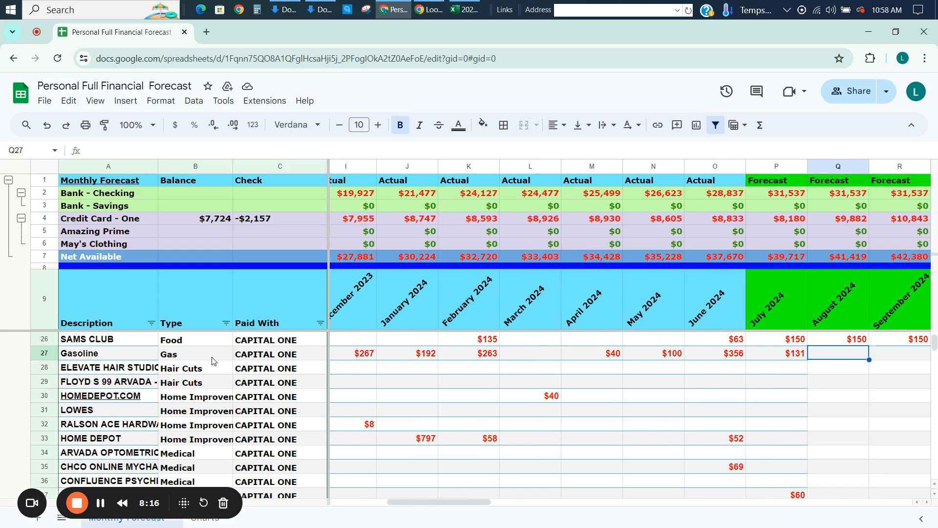
{"action": "type", "text": "300"}
{"action": "key", "text": "Return"}
{"action": "key", "text": "Up"}
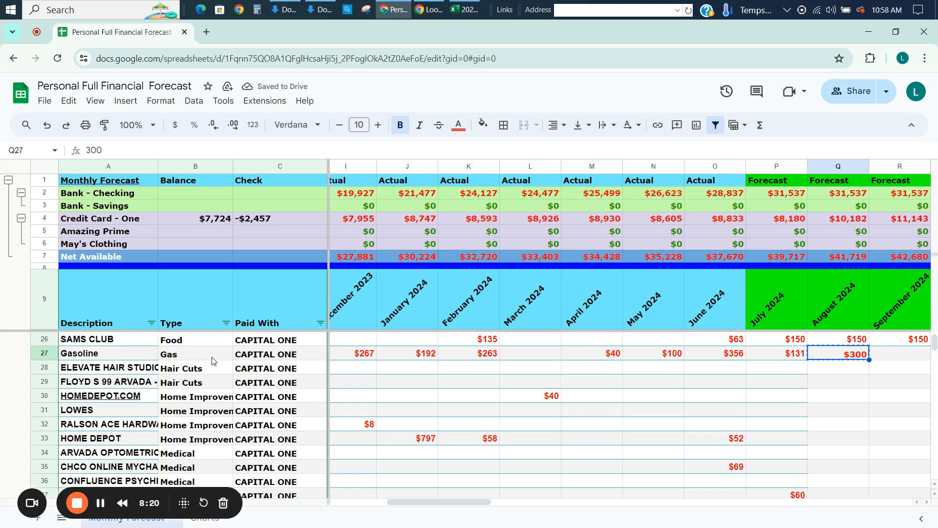
{"action": "key", "text": "ctrl+shift+Right"}
{"action": "key", "text": "ctrl+v"}
{"action": "key", "text": "Left"}
{"action": "key", "text": "Left"}
{"action": "key", "text": "Left"}
{"action": "key", "text": "Left"}
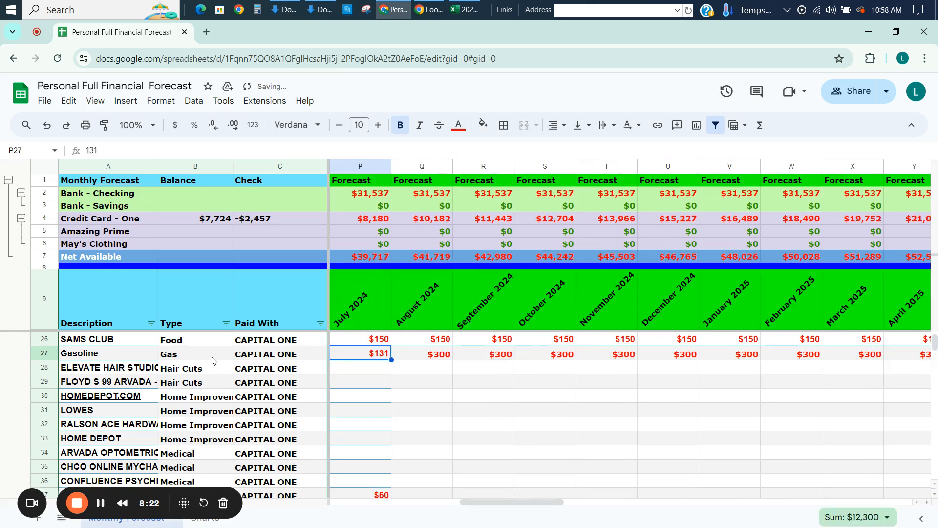
Compare the Gasoline row's recent actual amounts with its forecast for August and September 2024.
{"action": "scroll", "coordinate": [212, 360], "scroll_direction": "left", "scroll_amount": 3}
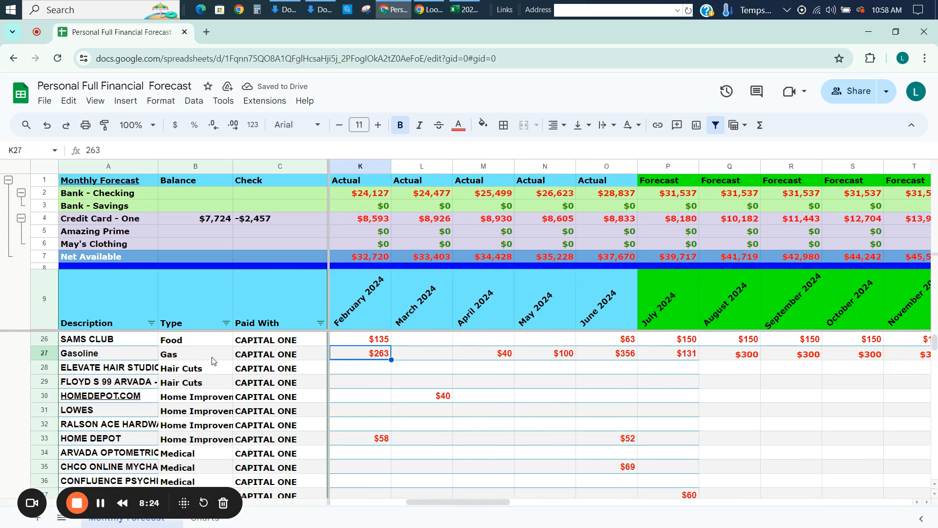
{"action": "key", "text": "Right"}
{"action": "key", "text": "Right"}
{"action": "key", "text": "Right"}
{"action": "key", "text": "Right"}
{"action": "key", "text": "Right"}
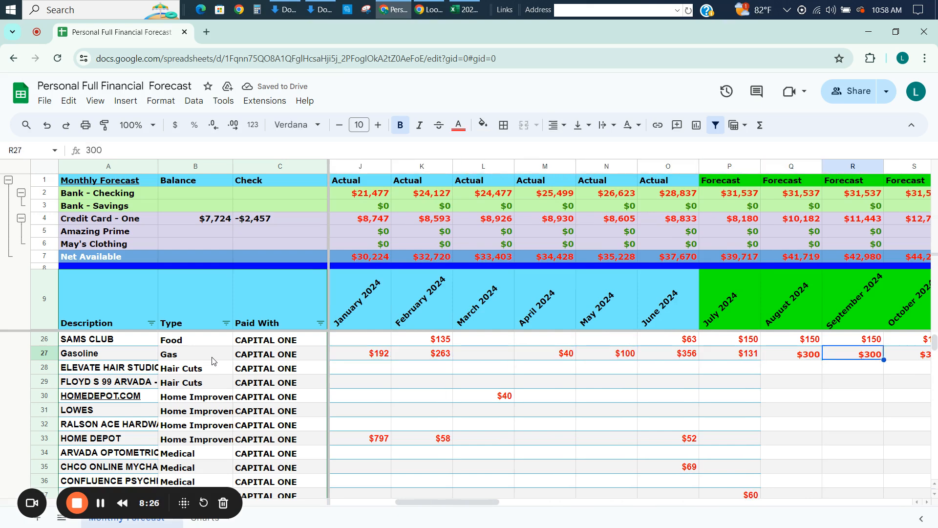
{"action": "key", "text": "Left"}
{"action": "key", "text": "Down"}
{"action": "key", "text": "Up"}
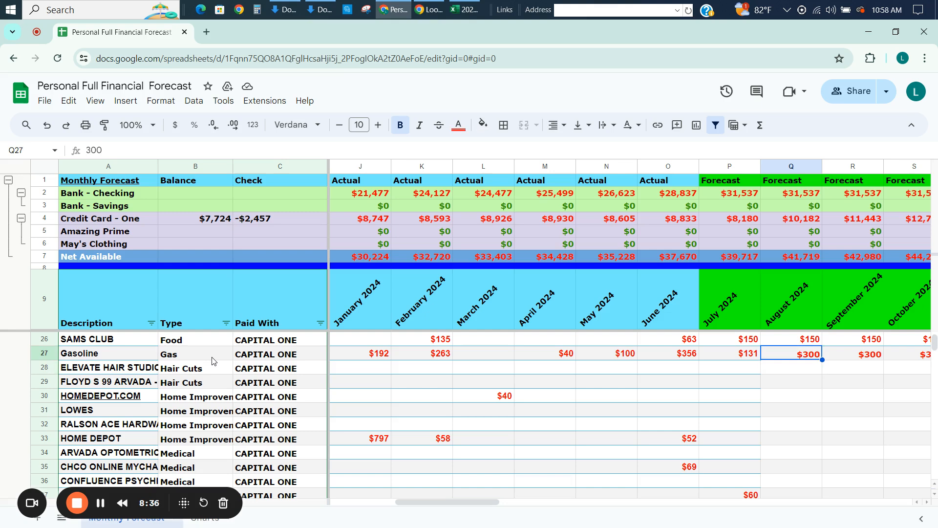
{"action": "key", "text": "Left"}
{"action": "key", "text": "Left"}
{"action": "key", "text": "Left"}
{"action": "key", "text": "Right"}
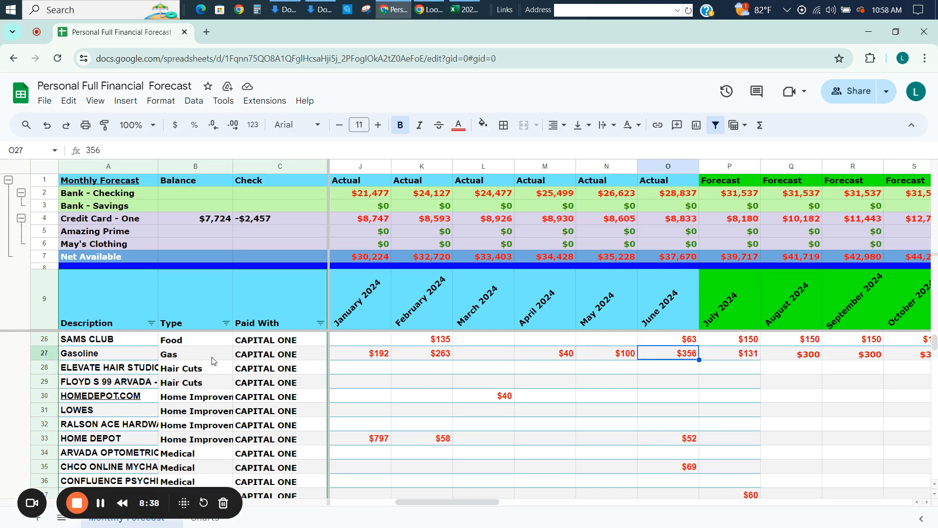
{"action": "key", "text": "Right"}
{"action": "key", "text": "Right"}
Examine the Hair Cuts rows 28 and 29 for recent spending between April and August 2024.
{"action": "key", "text": "Down"}
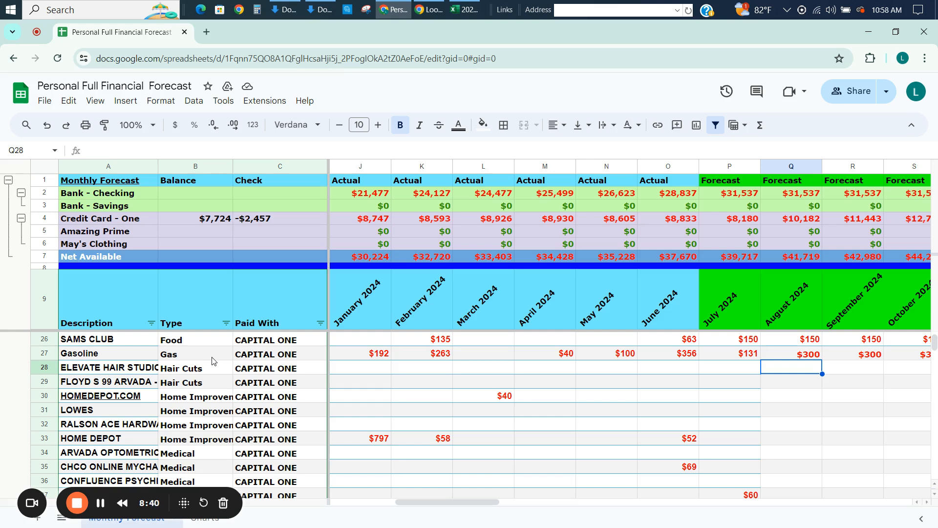
{"action": "key", "text": "Left"}
{"action": "key", "text": "Left"}
{"action": "key", "text": "Left"}
{"action": "key", "text": "Left"}
{"action": "key", "text": "Down"}
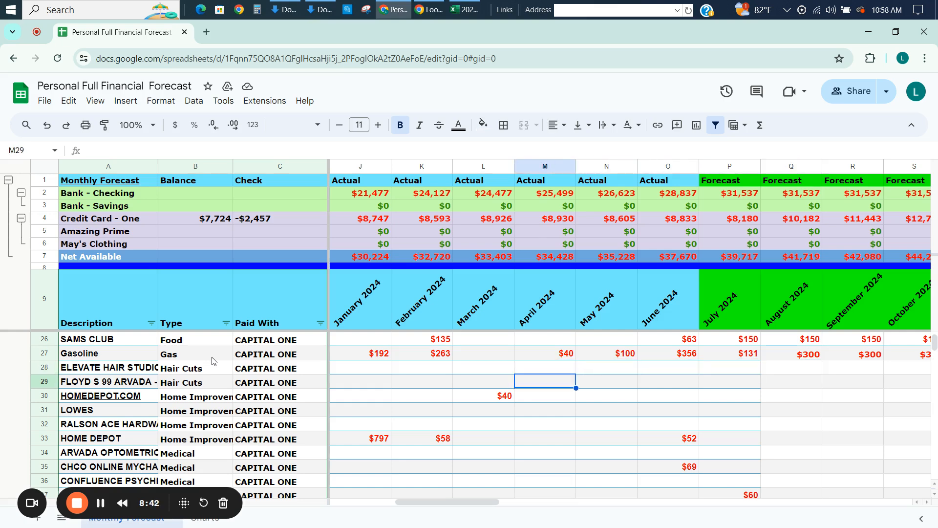
{"action": "key", "text": "Down"}
{"action": "key", "text": "Up"}
{"action": "key", "text": "Up"}
{"action": "key", "text": "Right"}
{"action": "key", "text": "Right"}
{"action": "key", "text": "Right"}
{"action": "key", "text": "Right"}
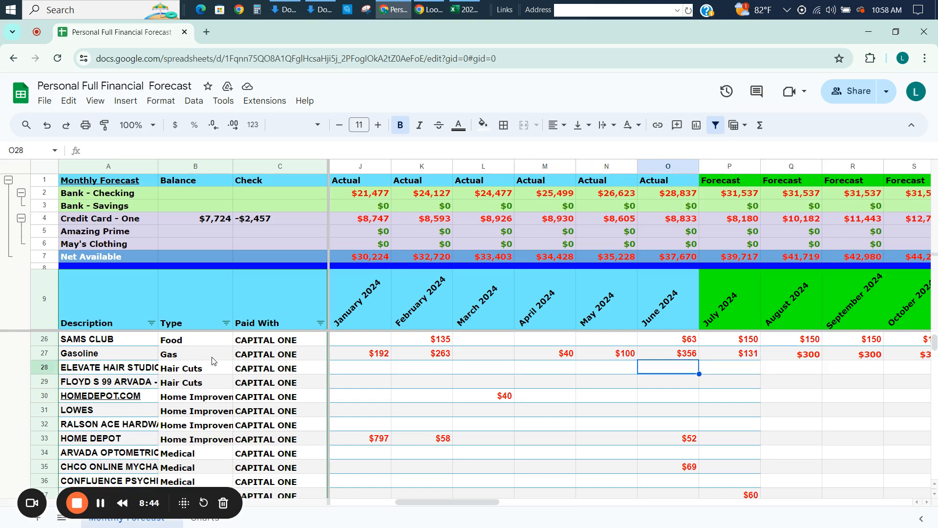
{"action": "key", "text": "Down"}
{"action": "key", "text": "Up"}
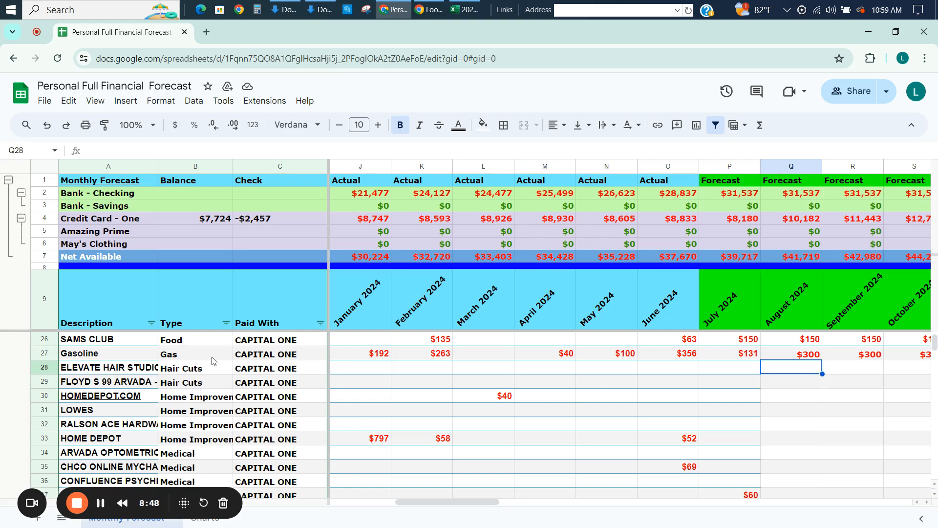
{"action": "key", "text": "Left"}
{"action": "key", "text": "Left"}
{"action": "key", "text": "Left"}
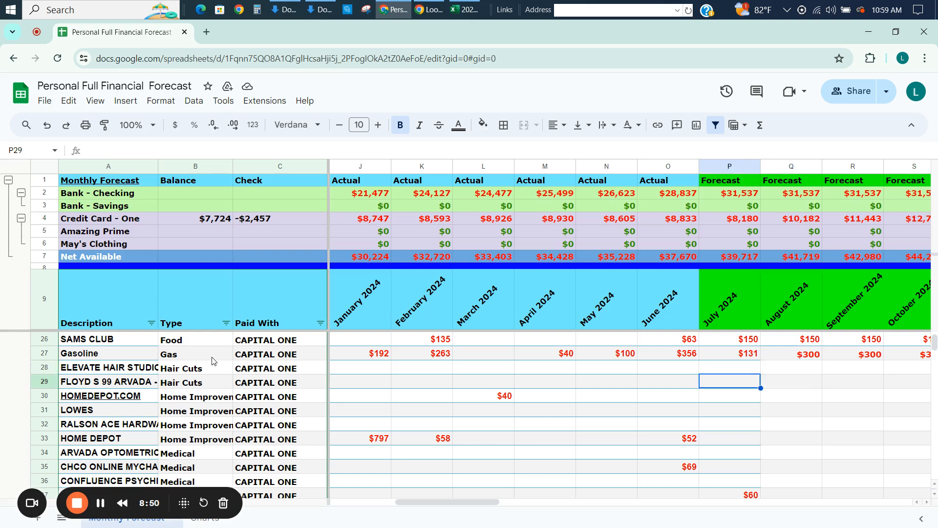
Examine the Home Improvement rows 30 to 33 for recurring amounts in the 2024 months.
{"action": "key", "text": "Down"}
{"action": "key", "text": "Down"}
{"action": "key", "text": "Down"}
{"action": "key", "text": "Down"}
{"action": "key", "text": "Down"}
{"action": "key", "text": "Down"}
{"action": "key", "text": "Down"}
{"action": "key", "text": "Down"}
{"action": "key", "text": "Down"}
{"action": "key", "text": "Down"}
{"action": "key", "text": "Down"}
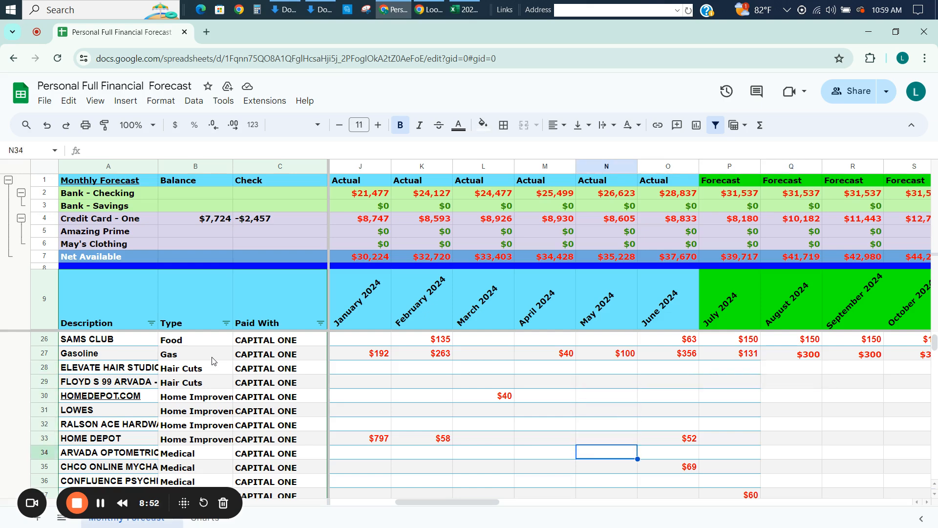
{"action": "key", "text": "Up"}
{"action": "key", "text": "Up"}
{"action": "key", "text": "Up"}
{"action": "key", "text": "Up"}
{"action": "key", "text": "Up"}
{"action": "key", "text": "Up"}
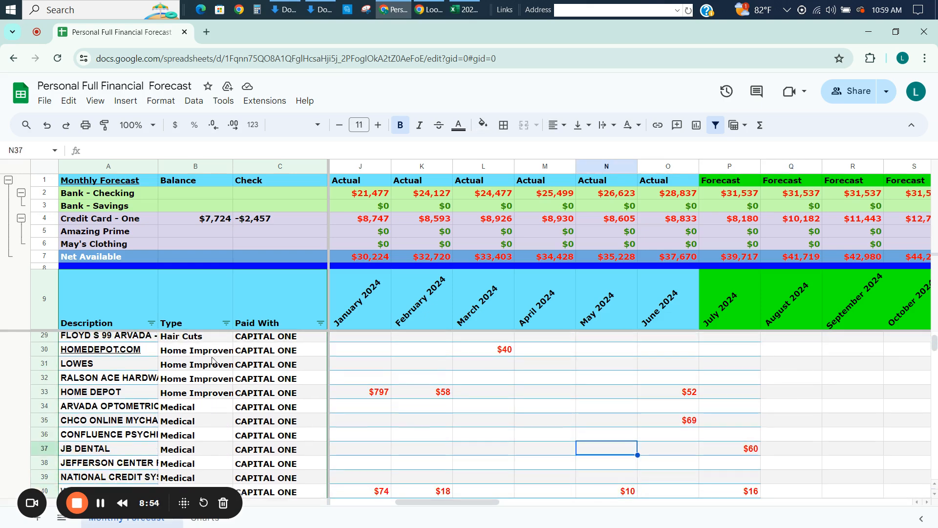
{"action": "key", "text": "Up"}
{"action": "key", "text": "Up"}
{"action": "key", "text": "Up"}
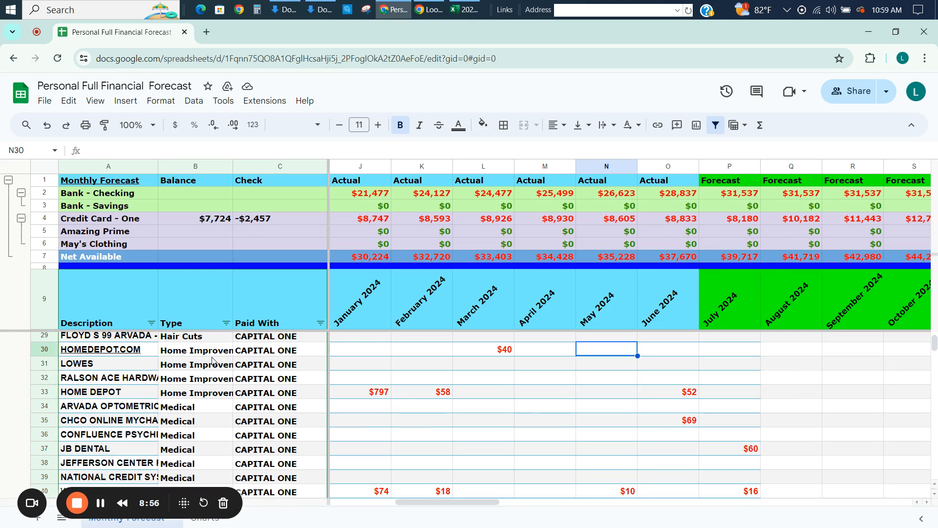
{"action": "key", "text": "Down"}
{"action": "key", "text": "Down"}
{"action": "key", "text": "Down"}
{"action": "key", "text": "Down"}
{"action": "key", "text": "Up"}
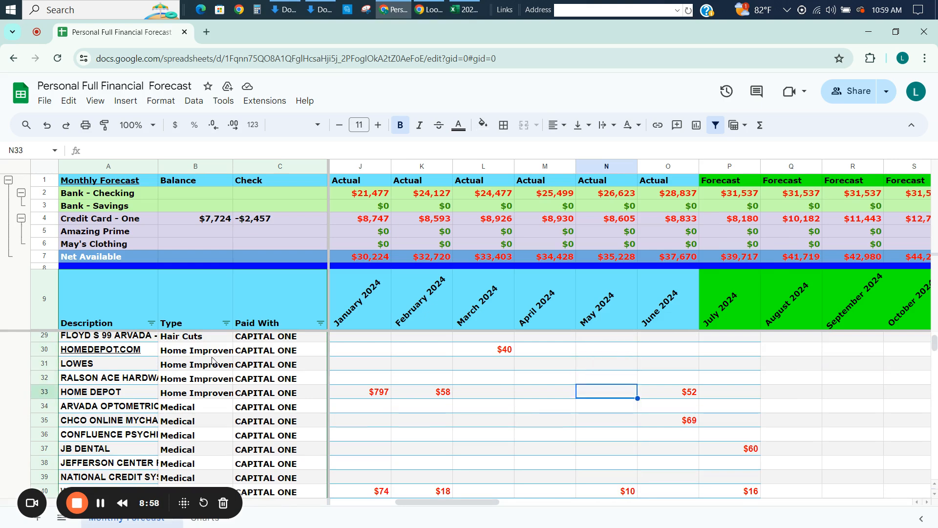
{"action": "key", "text": "Right"}
{"action": "key", "text": "Right"}
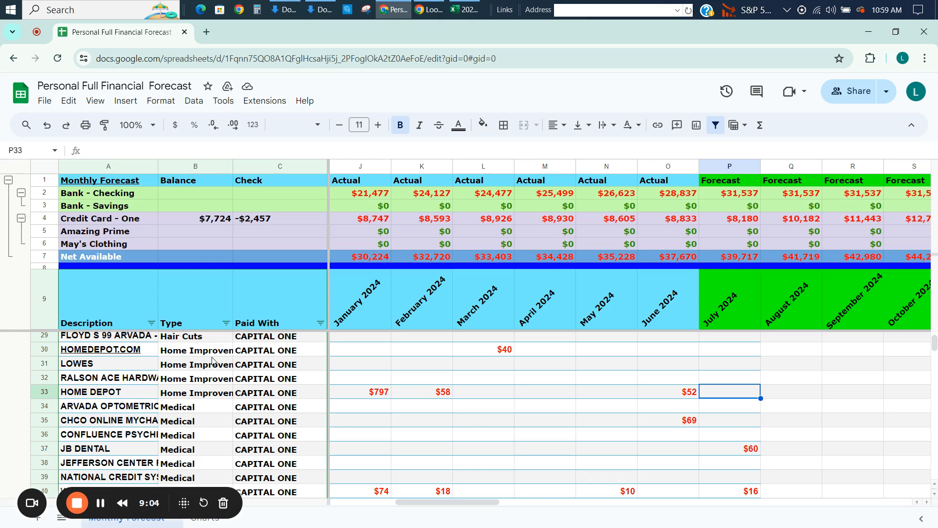
Examine the Medical rows 34 to 40 in the July 2024 column for expenses worth forecasting.
{"action": "key", "text": "Down"}
{"action": "key", "text": "Down"}
{"action": "key", "text": "Down"}
{"action": "key", "text": "Down"}
{"action": "key", "text": "Down"}
{"action": "key", "text": "Down"}
{"action": "key", "text": "Down"}
{"action": "key", "text": "Down"}
{"action": "key", "text": "Down"}
{"action": "key", "text": "Down"}
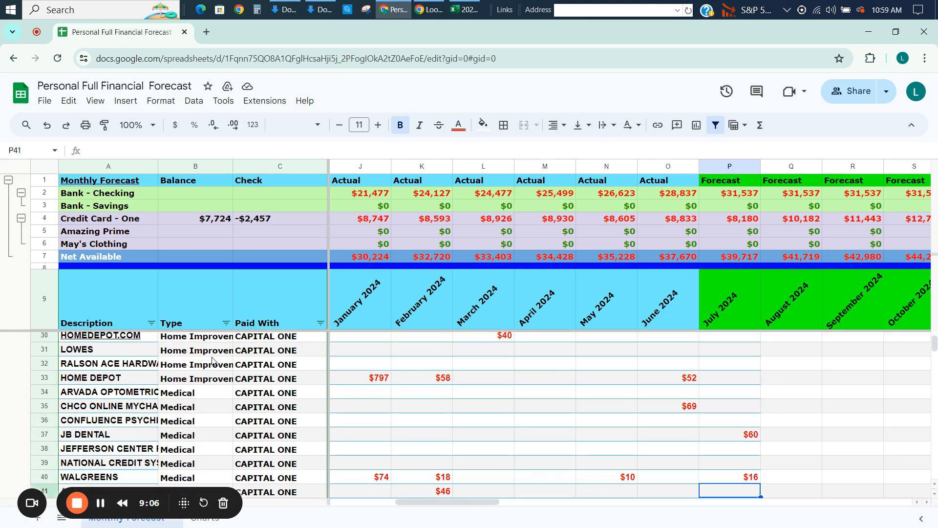
{"action": "key", "text": "Up"}
{"action": "key", "text": "Up"}
{"action": "key", "text": "Up"}
{"action": "key", "text": "Up"}
{"action": "key", "text": "Up"}
{"action": "key", "text": "Up"}
{"action": "key", "text": "Up"}
{"action": "key", "text": "Up"}
{"action": "key", "text": "Up"}
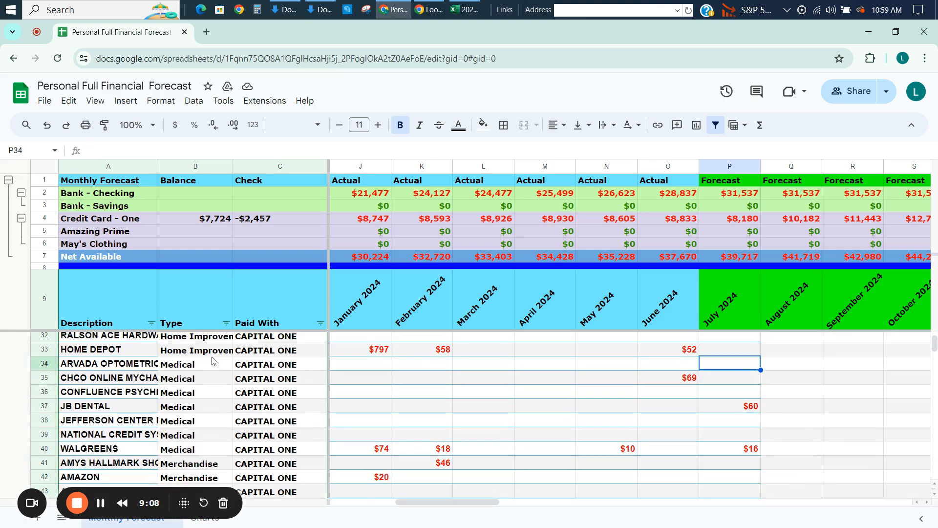
{"action": "key", "text": "Down"}
{"action": "key", "text": "Down"}
{"action": "key", "text": "Down"}
{"action": "key", "text": "Down"}
{"action": "key", "text": "Down"}
{"action": "key", "text": "Down"}
{"action": "key", "text": "Down"}
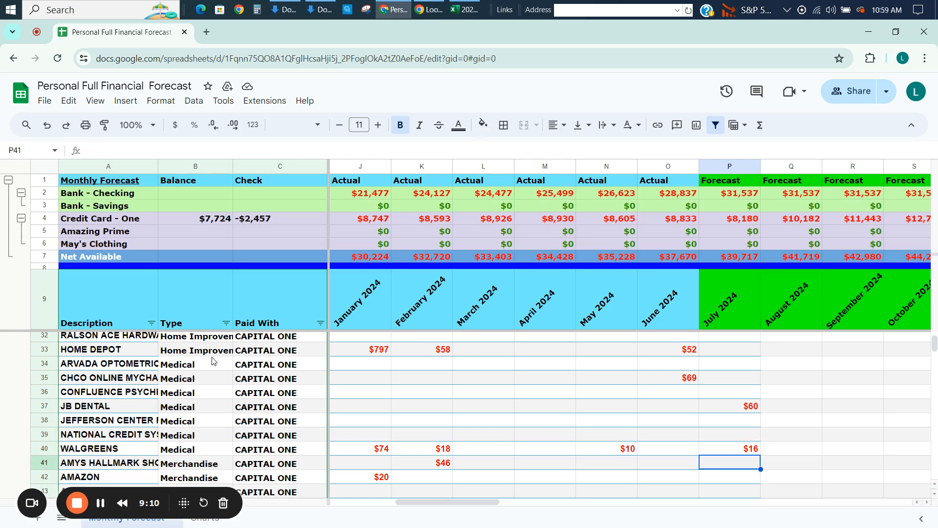
{"action": "key", "text": "Up"}
{"action": "key", "text": "Up"}
{"action": "key", "text": "Down"}
Enter a WALGREENS forecast of 30 for August 2024 in Q40 and copy it across the months through December 2027.
{"action": "key", "text": "Right"}
{"action": "key", "text": "Left"}
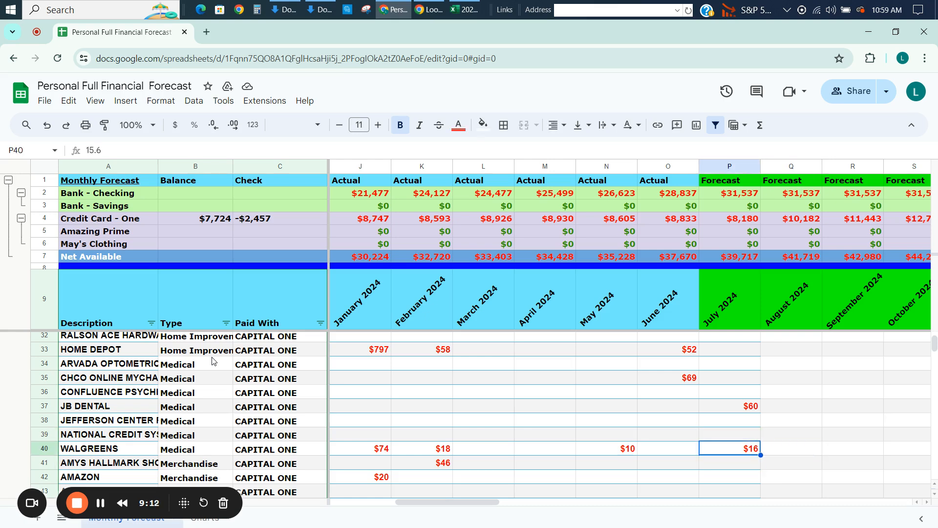
{"action": "key", "text": "Right"}
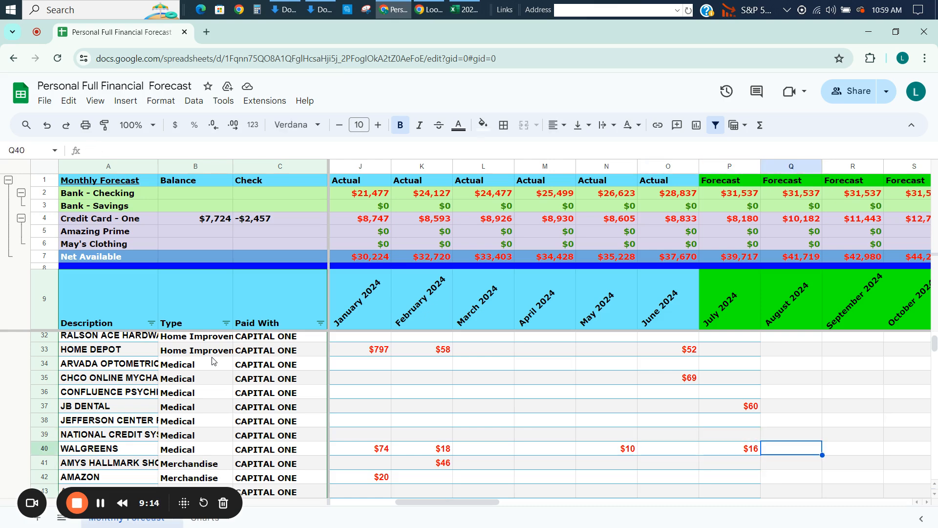
{"action": "type", "text": "30"}
{"action": "key", "text": "Return"}
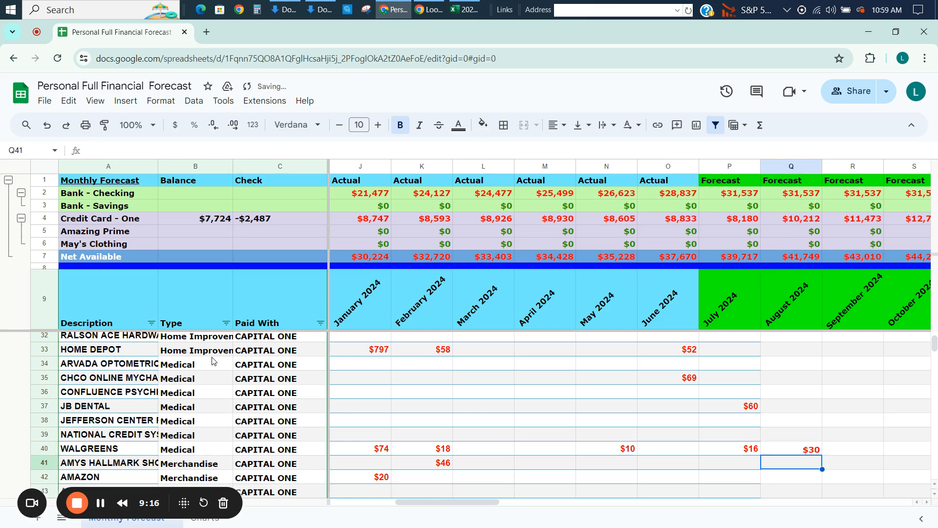
{"action": "key", "text": "Up"}
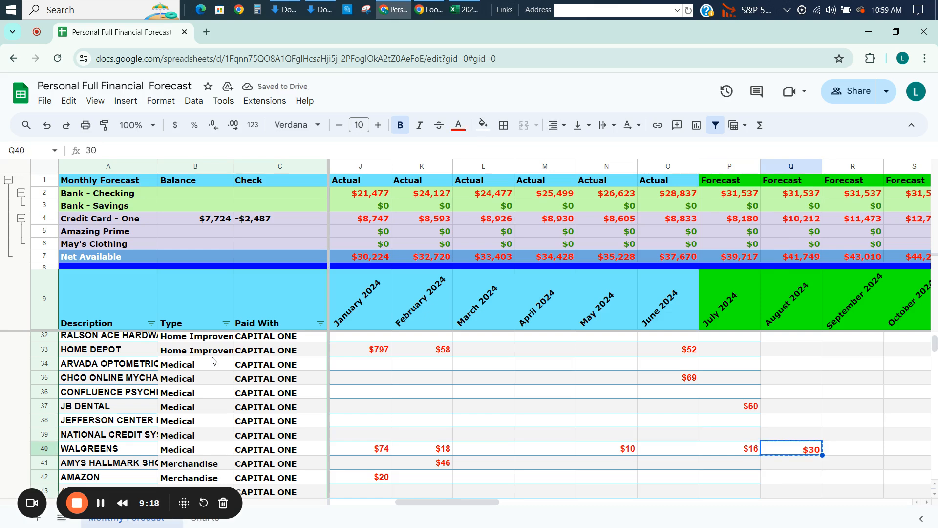
{"action": "key", "text": "ctrl+shift+Right"}
{"action": "type", "text": "$30\t$30\t$30\t$30\t$30\t$30\t$30\t$30\t$30\t$30\t$30\t$30\t$30\t$30\t$30\t$30\t$30\t$30\t$30\t$30\t$30\t$30\t$30\t$30\t$30\t$30\t$30\t$30\t$30\t$30\t$30\t$30\t$30\t$30\t$30\t$30\t$30\t$30\t$30\t$30"}
{"action": "key", "text": "Left"}
{"action": "key", "text": "Left"}
{"action": "key", "text": "Left"}
{"action": "key", "text": "Left"}
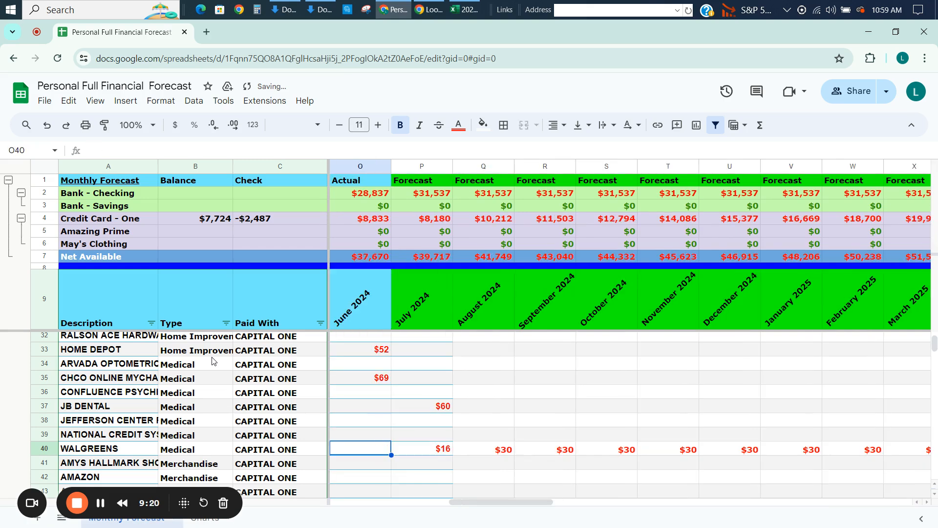
Enter the formula =E34 in Q34 so ARVADA OPTOMETRIC's August 2024 forecast repeats its August 2023 amount.
{"action": "key", "text": "Right"}
{"action": "key", "text": "Right"}
{"action": "key", "text": "Right"}
{"action": "key", "text": "Right"}
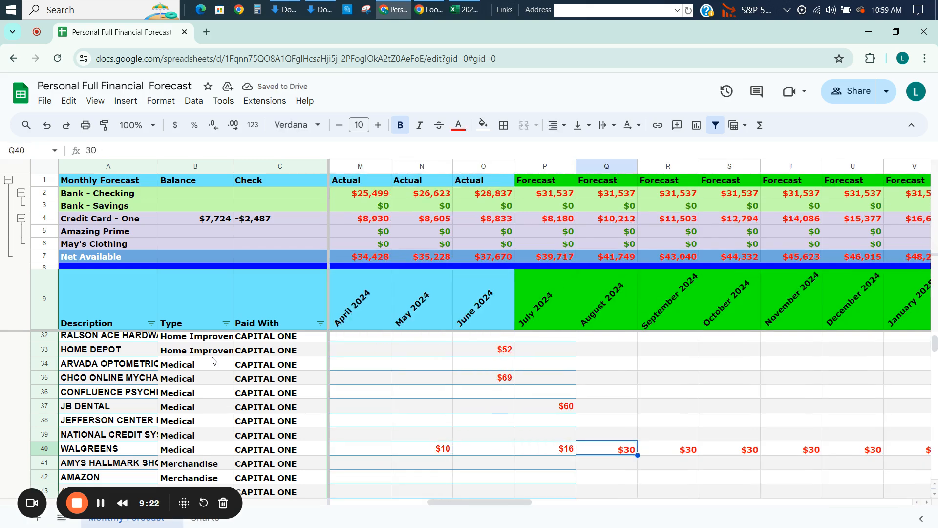
{"action": "key", "text": "Up"}
{"action": "key", "text": "Up"}
{"action": "key", "text": "Up"}
{"action": "key", "text": "Up"}
{"action": "key", "text": "Up"}
{"action": "key", "text": "Up"}
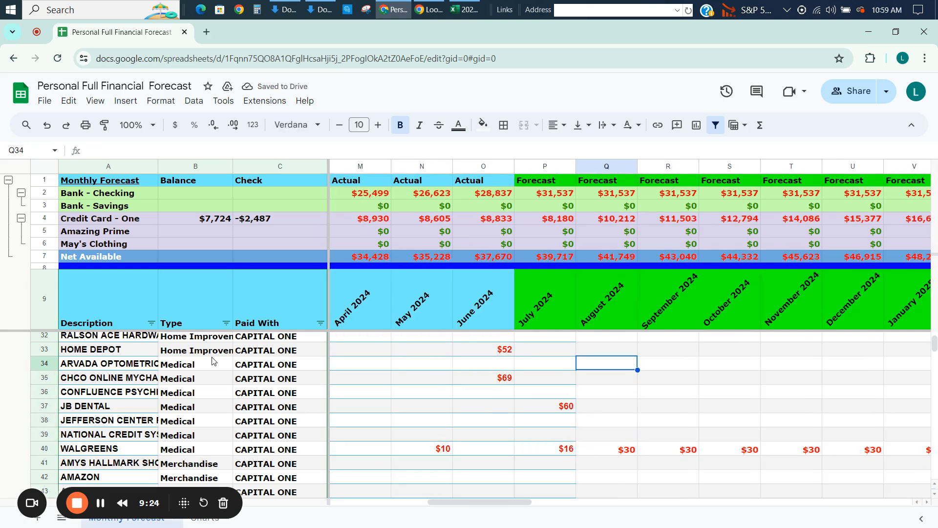
{"action": "key", "text": "Left"}
{"action": "key", "text": "Left"}
{"action": "key", "text": "Left"}
{"action": "key", "text": "Right"}
{"action": "key", "text": "Right"}
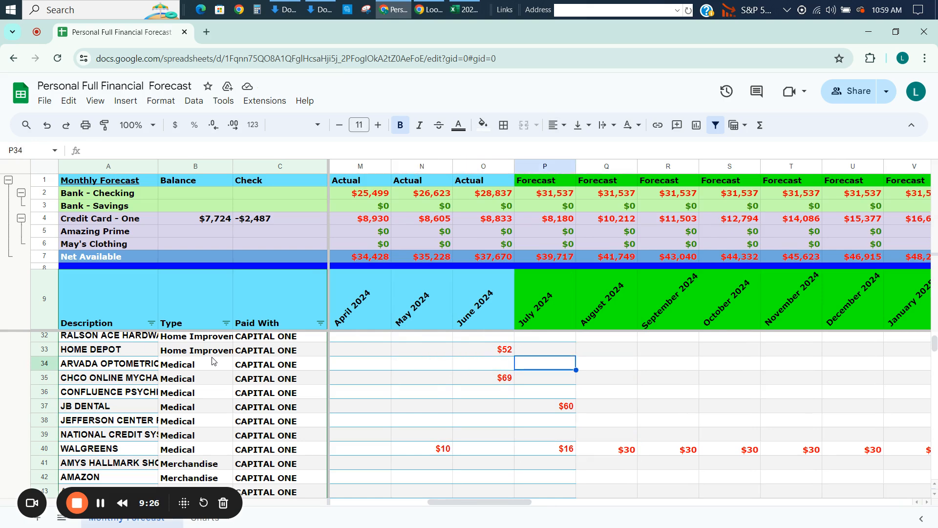
{"action": "key", "text": "Right"}
{"action": "type", "text": "="}
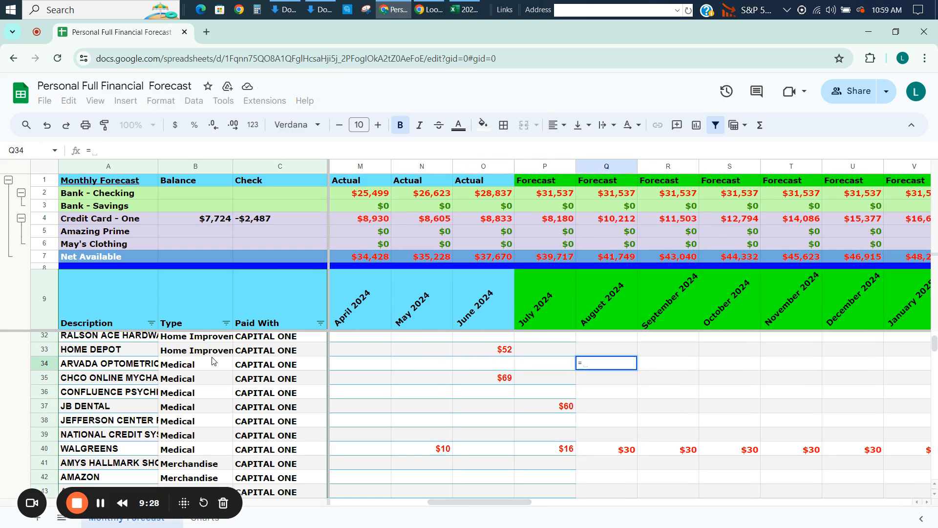
{"action": "key", "text": "Left"}
{"action": "key", "text": "Left"}
{"action": "key", "text": "Left"}
{"action": "key", "text": "Left"}
{"action": "key", "text": "Left"}
{"action": "key", "text": "Left"}
{"action": "key", "text": "Left"}
{"action": "key", "text": "Left"}
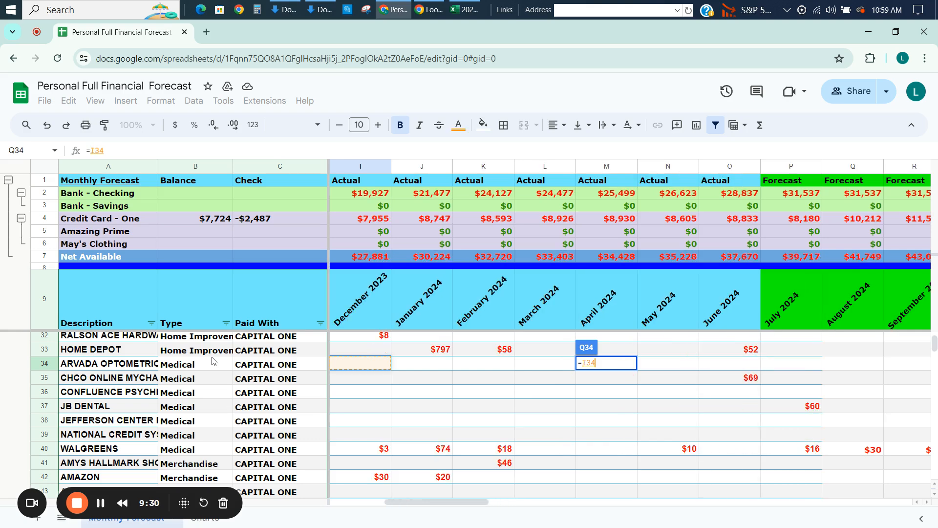
{"action": "key", "text": "Left"}
{"action": "key", "text": "Left"}
{"action": "key", "text": "Left"}
{"action": "key", "text": "Left"}
{"action": "key", "text": "Left"}
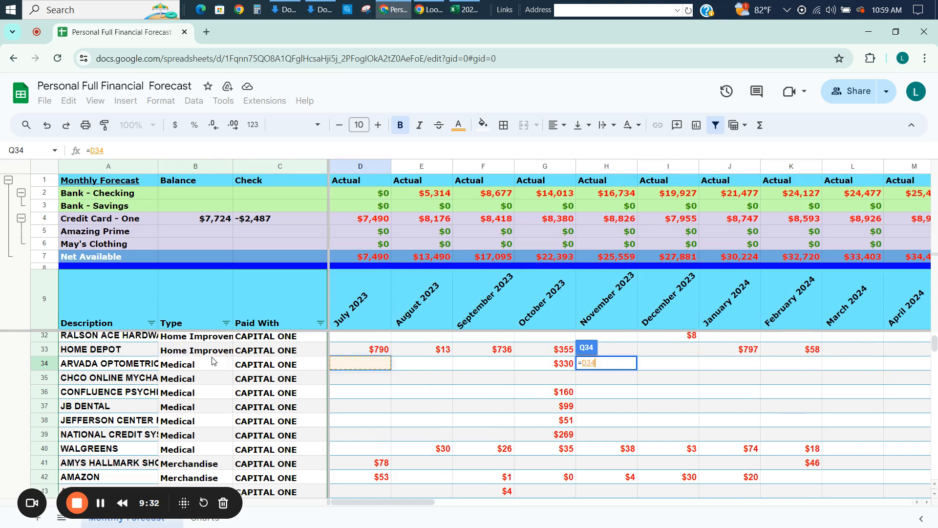
{"action": "key", "text": "Right"}
{"action": "key", "text": "Return"}
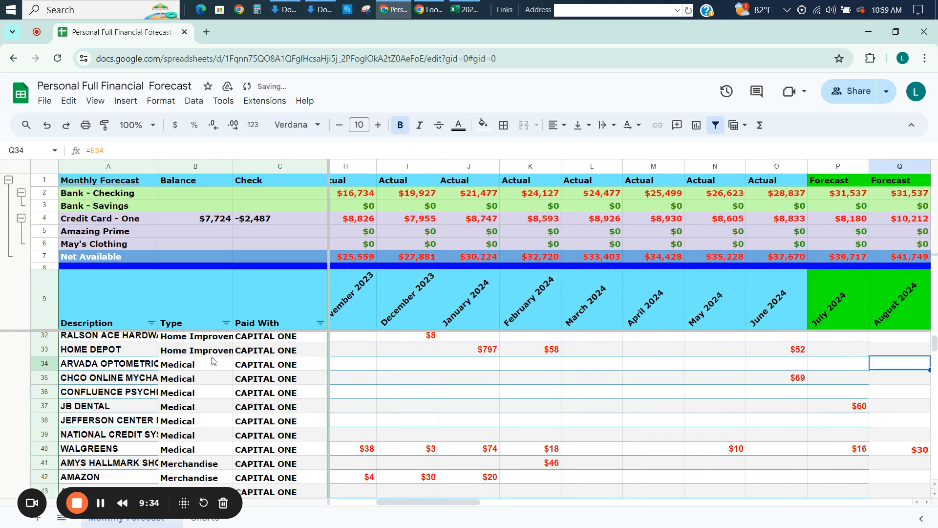
Copy the Q34 formula to Medical rows 34 to 39 across the forecast months through December 2027 (Q34:BE39).
{"action": "key", "text": "shift+Down"}
{"action": "key", "text": "shift+Down"}
{"action": "key", "text": "shift+Down"}
{"action": "key", "text": "shift+Down"}
{"action": "key", "text": "shift+Down"}
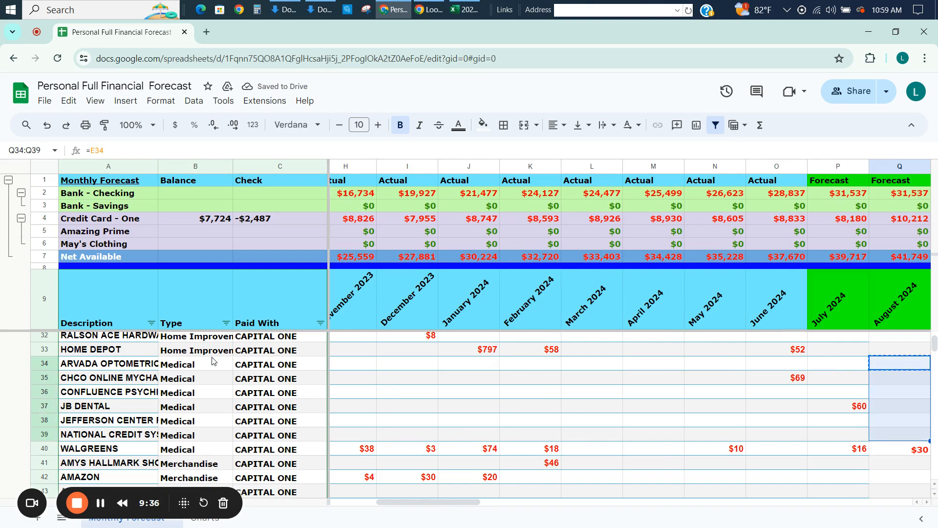
{"action": "key", "text": "shift+Right"}
{"action": "key", "text": "shift+Right"}
{"action": "key", "text": "shift+Right"}
{"action": "key", "text": "shift+Right"}
{"action": "key", "text": "shift+Right"}
{"action": "key", "text": "shift+Right"}
{"action": "key", "text": "shift+Right"}
{"action": "key", "text": "shift+Right"}
{"action": "key", "text": "shift+Right"}
{"action": "key", "text": "shift+Right"}
{"action": "key", "text": "shift+Right"}
{"action": "key", "text": "shift+Right"}
{"action": "key", "text": "shift+Right"}
{"action": "key", "text": "shift+Right"}
{"action": "key", "text": "shift+Right"}
{"action": "key", "text": "shift+Right"}
{"action": "key", "text": "shift+Right"}
{"action": "key", "text": "shift+Right"}
{"action": "key", "text": "shift+Right"}
{"action": "key", "text": "shift+Right"}
{"action": "key", "text": "shift+Right"}
{"action": "key", "text": "shift+Right"}
{"action": "key", "text": "shift+Right"}
{"action": "key", "text": "shift+Right"}
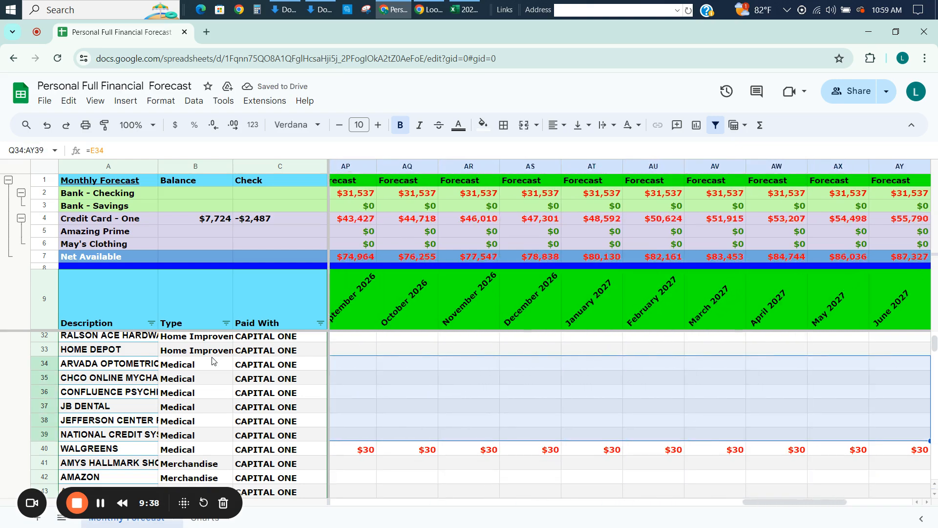
{"action": "key", "text": "ctrl+v"}
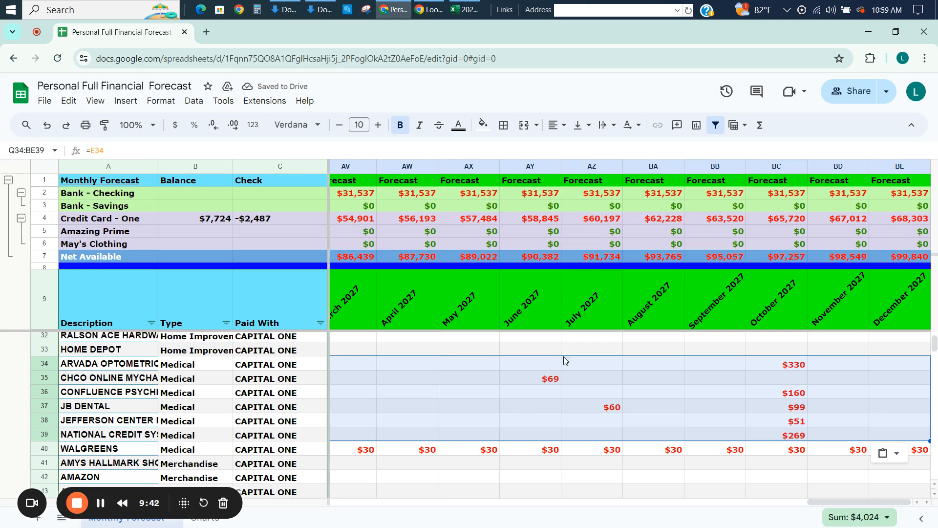
Examine the copied Medical forecasts in rows 34 to 39 for October 2024.
{"action": "key", "text": "Left"}
{"action": "key", "text": "Left"}
{"action": "key", "text": "Left"}
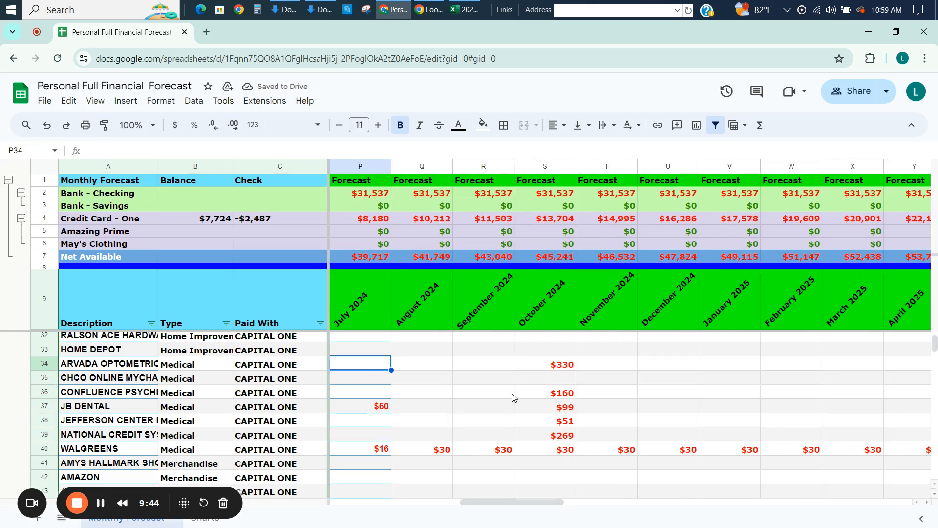
{"action": "key", "text": "Right"}
{"action": "key", "text": "Right"}
{"action": "key", "text": "Right"}
{"action": "key", "text": "Right"}
{"action": "key", "text": "Right"}
{"action": "key", "text": "Right"}
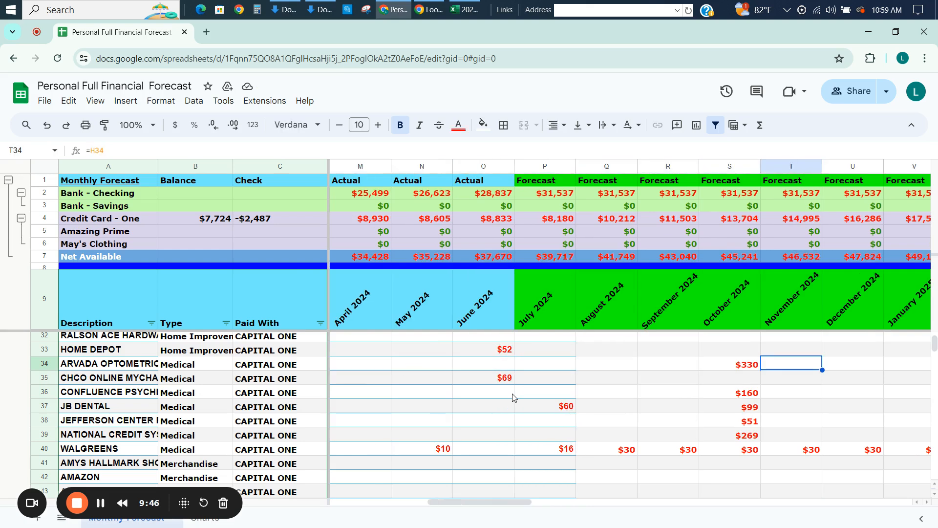
{"action": "key", "text": "Left"}
{"action": "key", "text": "Down"}
{"action": "key", "text": "Down"}
{"action": "key", "text": "Down"}
{"action": "key", "text": "Down"}
{"action": "key", "text": "Down"}
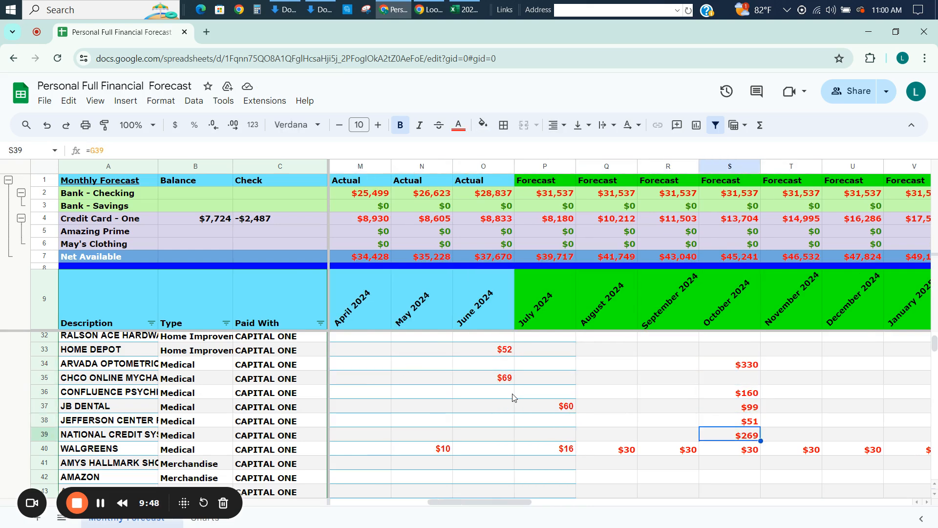
{"action": "key", "text": "Up"}
{"action": "key", "text": "Up"}
{"action": "key", "text": "Up"}
{"action": "key", "text": "Up"}
{"action": "key", "text": "Up"}
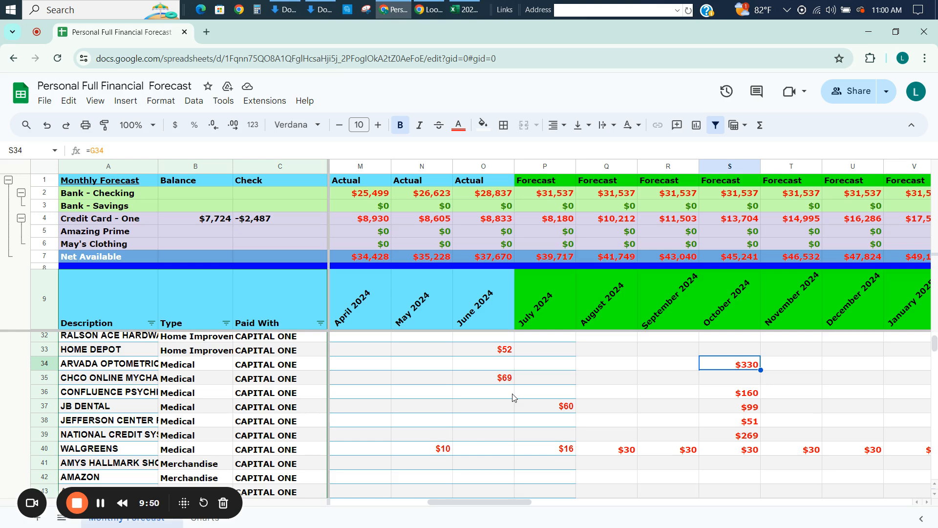
Try spreading the ARVADA OPTOMETRIC cost monthly by entering =330/12 in Q34 for August 2024.
{"action": "key", "text": "Left"}
{"action": "key", "text": "Left"}
{"action": "key", "text": "Right"}
{"action": "key", "text": "Right"}
{"action": "key", "text": "Left"}
{"action": "key", "text": "Left"}
{"action": "type", "text": "="}
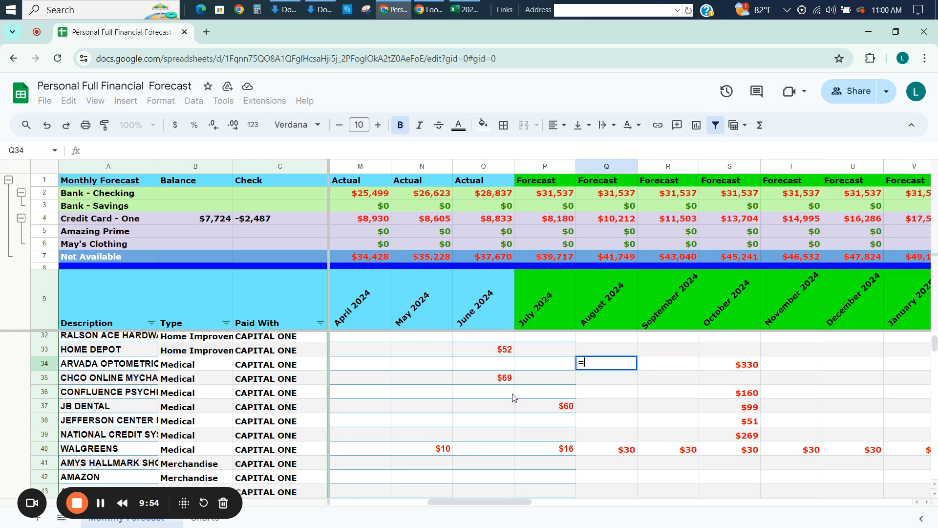
{"action": "type", "text": "330/12"}
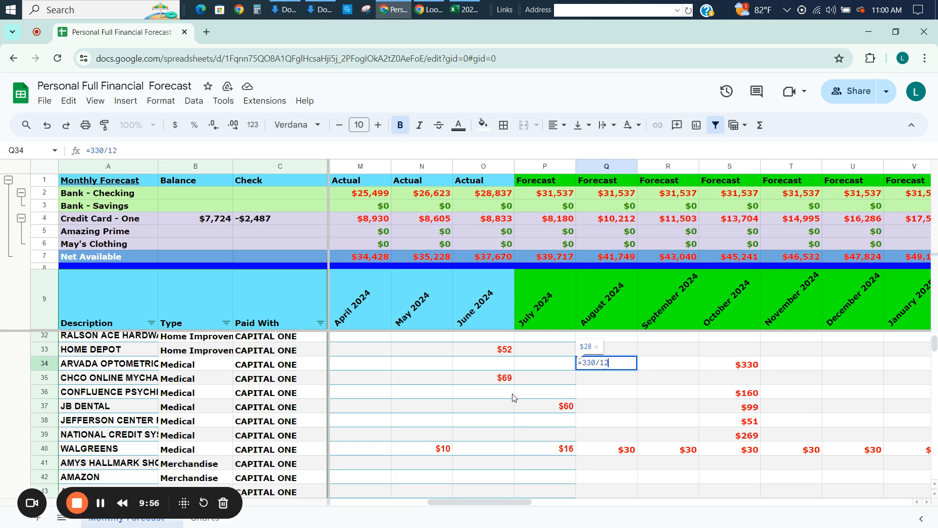
{"action": "key", "text": "ctrl+Return"}
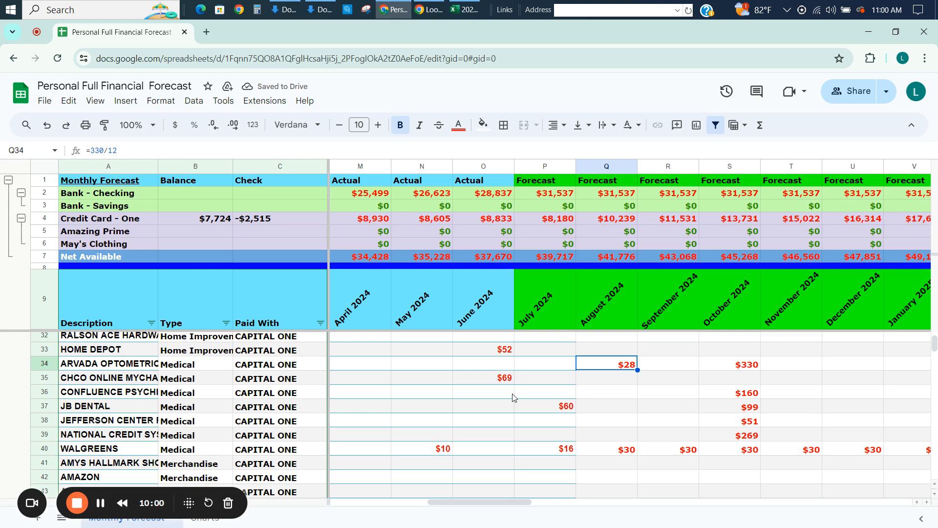
Enter ARVADA OPTOMETRIC amounts of 0 for August and September 2024 and 28 for November and December 2024.
{"action": "type", "text": "0"}
{"action": "key", "text": "Tab"}
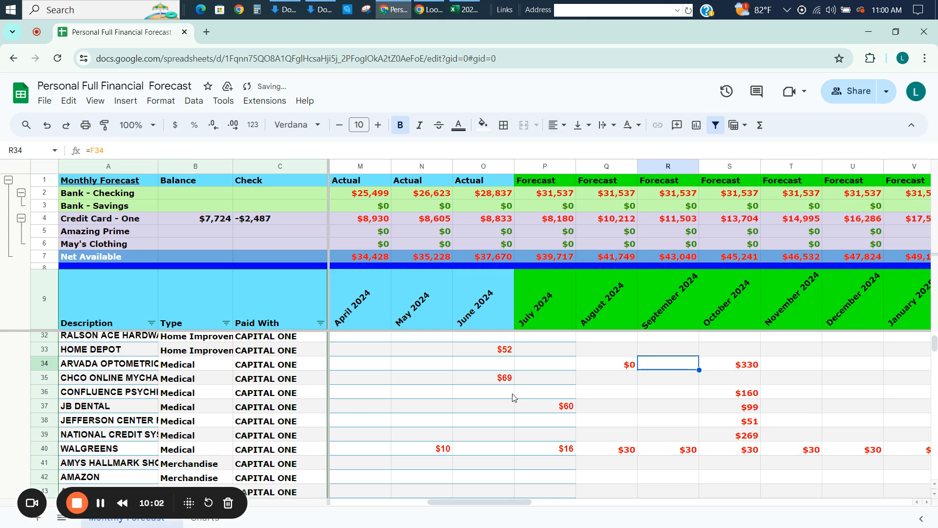
{"action": "type", "text": "0"}
{"action": "key", "text": "Tab"}
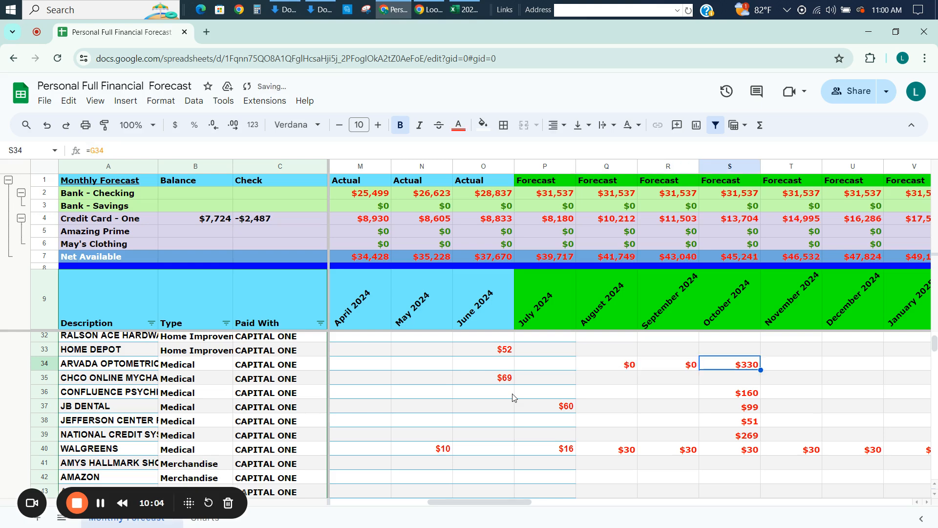
{"action": "key", "text": "Tab"}
{"action": "type", "text": "28"}
{"action": "key", "text": "Tab"}
{"action": "type", "text": "28"}
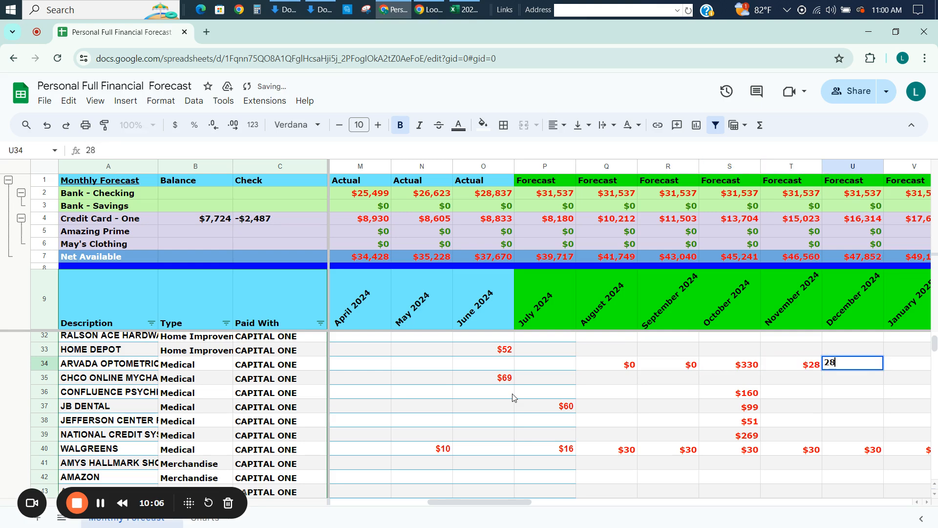
Change the ARVADA OPTOMETRIC amounts to 28 for October, 300 for November and 28 for December 2024.
{"action": "key", "text": "shift+Tab"}
{"action": "key", "text": "shift+Tab"}
{"action": "type", "text": "28"}
{"action": "key", "text": "Tab"}
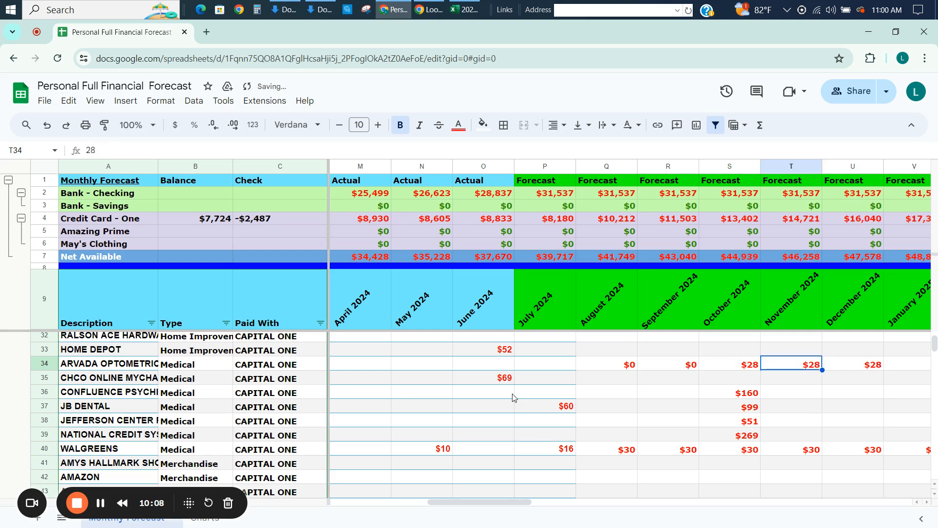
{"action": "type", "text": "3"}
{"action": "key", "text": "Tab"}
{"action": "type", "text": "0"}
{"action": "key", "text": "shift+Tab"}
{"action": "type", "text": "300"}
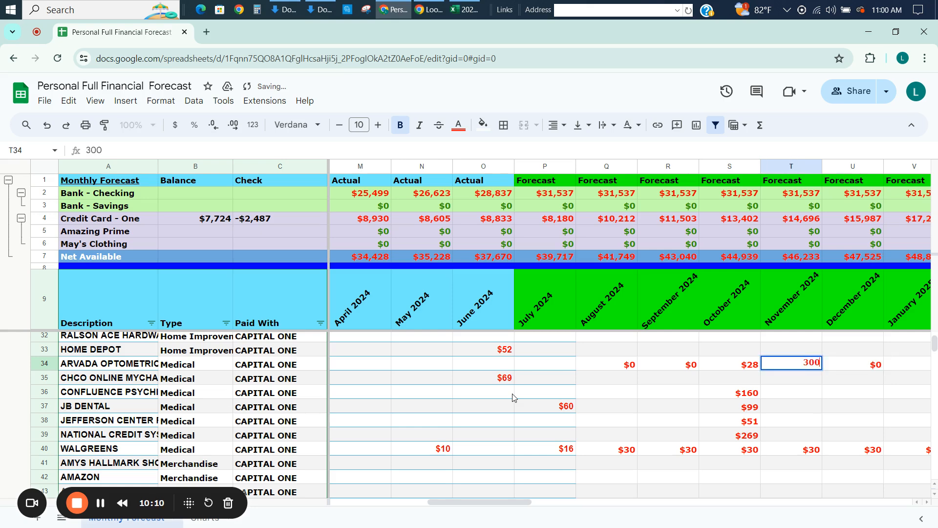
{"action": "key", "text": "Return"}
{"action": "key", "text": "Up"}
{"action": "key", "text": "Tab"}
{"action": "type", "text": "28"}
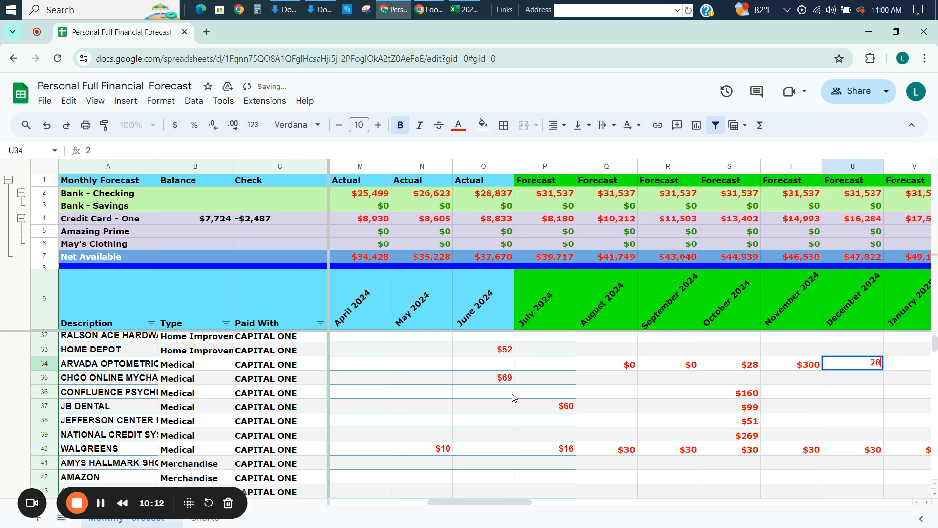
{"action": "key", "text": "Return"}
{"action": "key", "text": "Up"}
Examine the ARVADA OPTOMETRIC amounts in Q34 to U34, from August to December 2024.
{"action": "key", "text": "shift+Tab"}
{"action": "key", "text": "shift+Tab"}
{"action": "key", "text": "shift+Tab"}
{"action": "key", "text": "shift+Tab"}
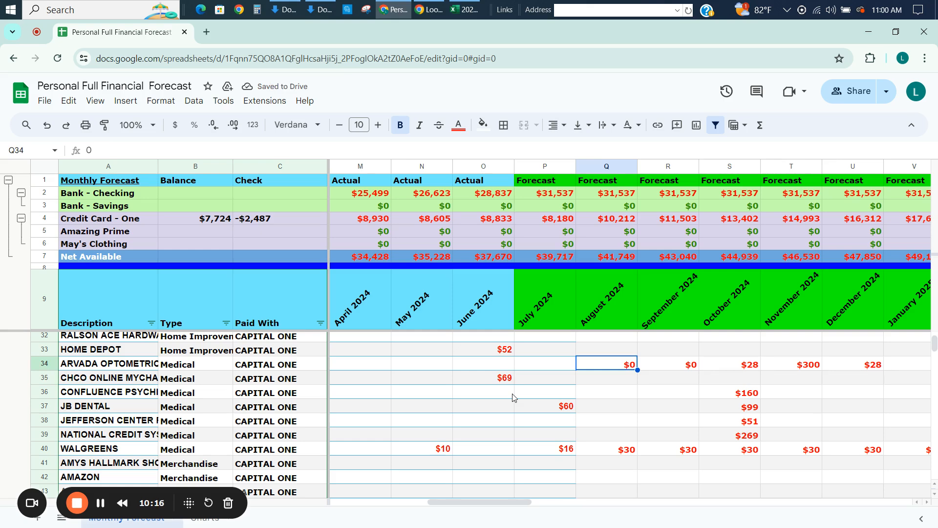
{"action": "key", "text": "Tab"}
{"action": "key", "text": "Tab"}
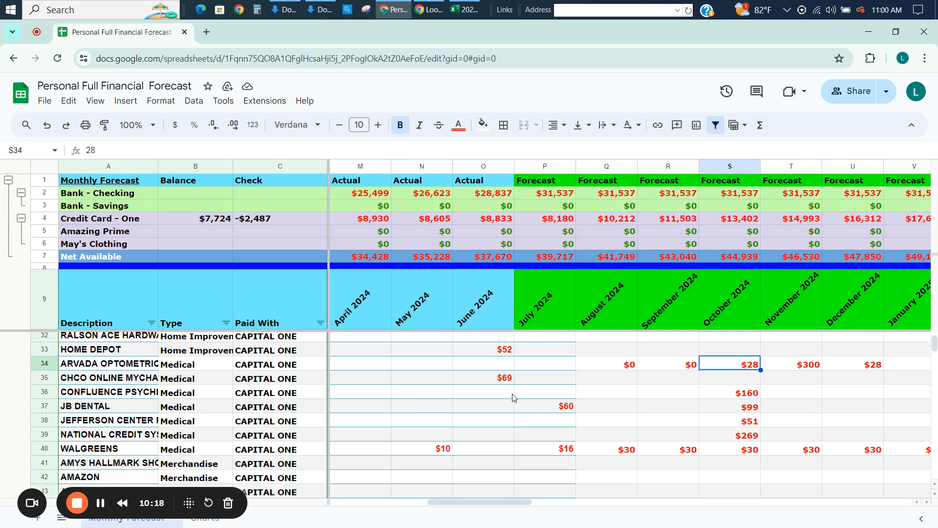
{"action": "key", "text": "Left"}
{"action": "key", "text": "Left"}
{"action": "key", "text": "Right"}
{"action": "key", "text": "Right"}
{"action": "key", "text": "Right"}
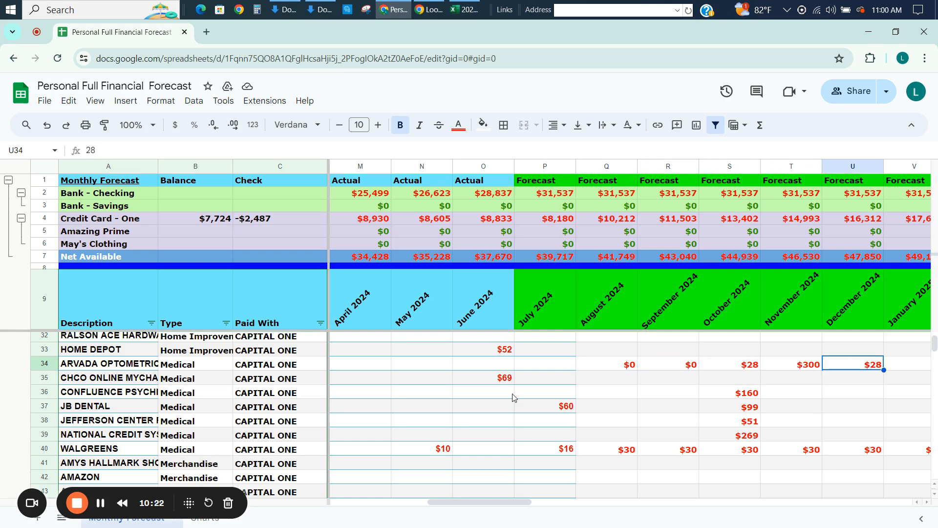
Clear the ARVADA OPTOMETRIC amounts from August to December 2024 in Q34:U34.
{"action": "key", "text": "shift+Left"}
{"action": "key", "text": "shift+Left"}
{"action": "key", "text": "shift+Left"}
{"action": "key", "text": "shift+Left"}
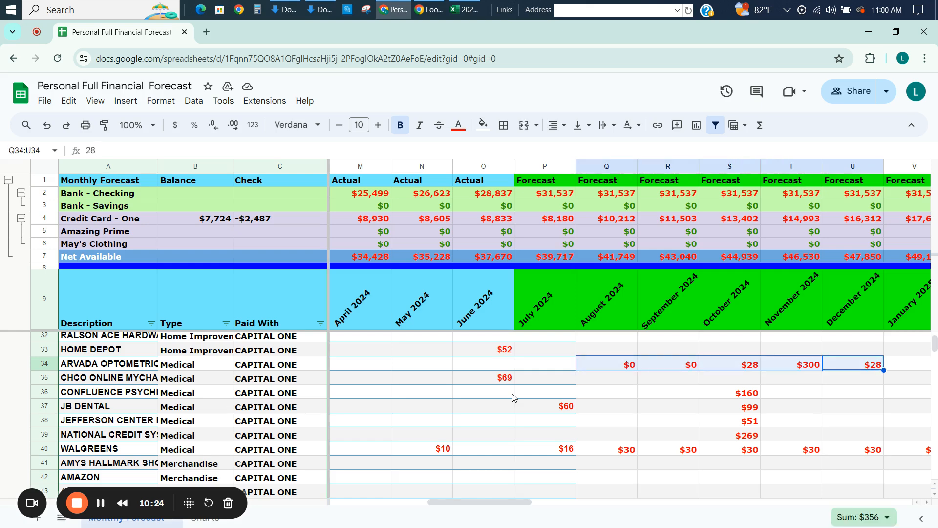
{"action": "key", "text": "Delete"}
{"action": "key", "text": "Left"}
{"action": "key", "text": "Left"}
{"action": "key", "text": "Left"}
{"action": "key", "text": "Left"}
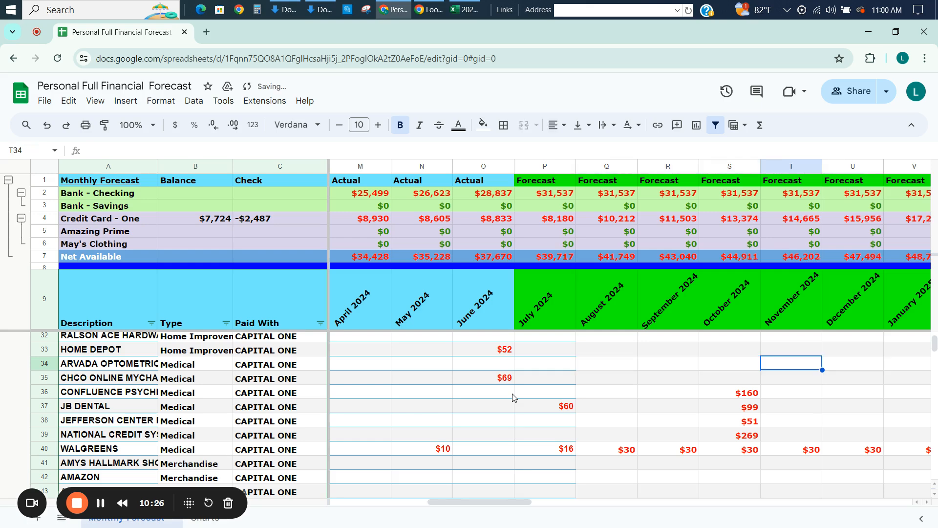
{"action": "key", "text": "Right"}
{"action": "key", "text": "Right"}
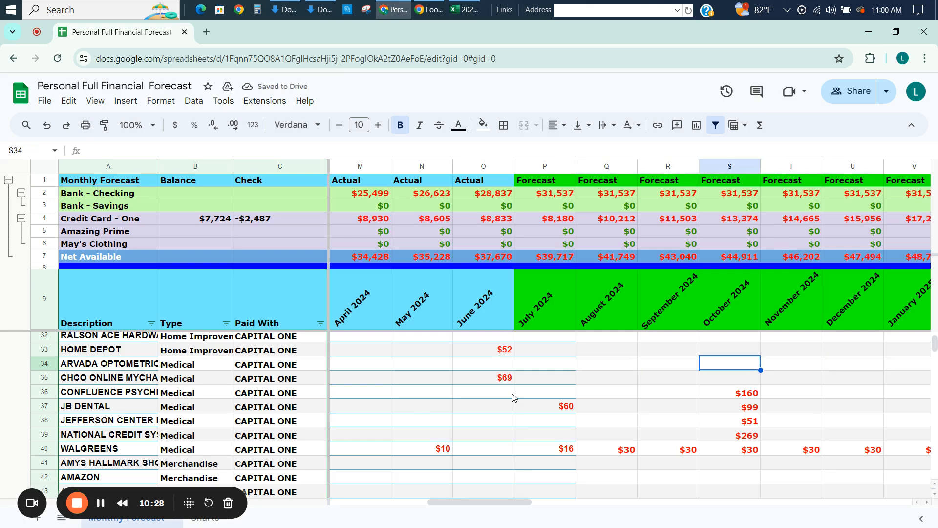
Clear the October 2024 forecasts in S36:S39, from CONFLUENCE to NATIONAL CREDIT.
{"action": "key", "text": "Down"}
{"action": "key", "text": "Down"}
{"action": "key", "text": "shift+Down"}
{"action": "key", "text": "shift+Down"}
{"action": "key", "text": "shift+Down"}
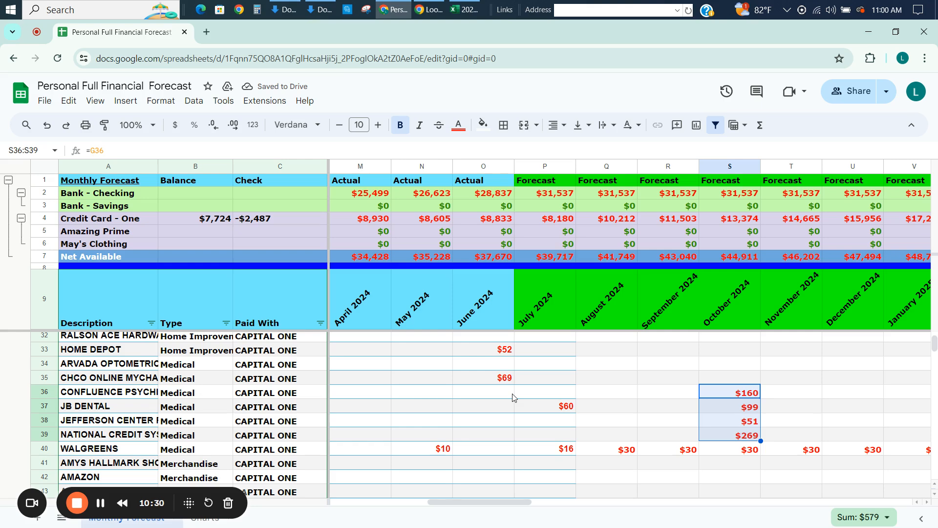
{"action": "key", "text": "Delete"}
{"action": "key", "text": "Up"}
Select the ARVADA OPTOMETRIC cell for August 2024, Q34.
{"action": "key", "text": "Up"}
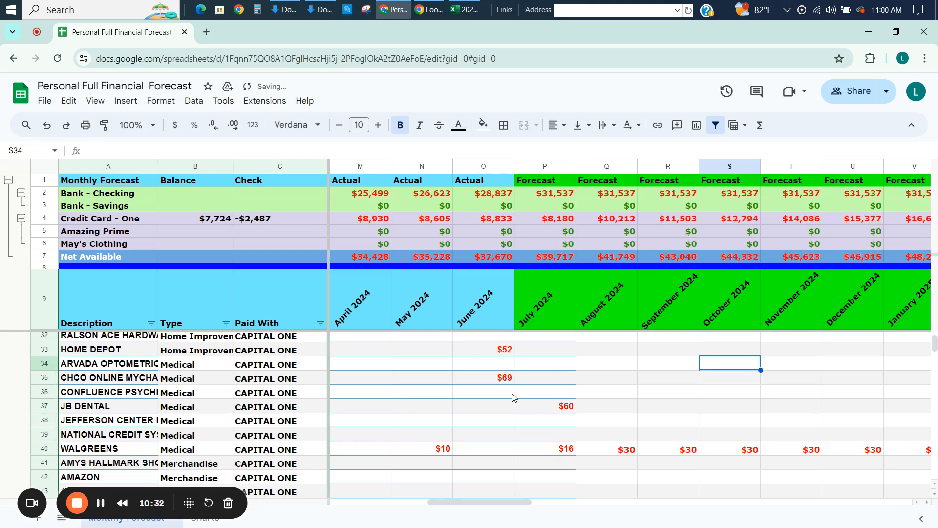
{"action": "key", "text": "Down"}
{"action": "key", "text": "Up"}
{"action": "key", "text": "Left"}
{"action": "key", "text": "Left"}
{"action": "key", "text": "Left"}
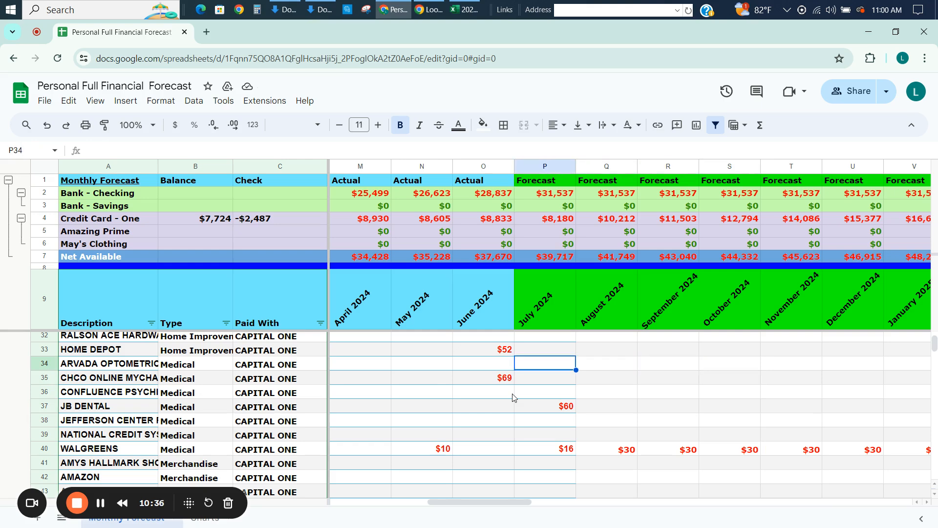
{"action": "key", "text": "Right"}
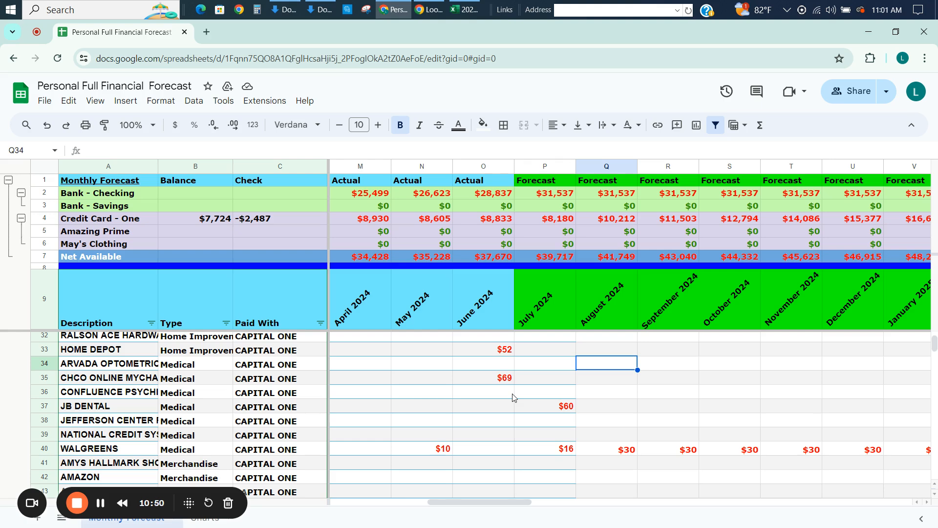
Enter the formula =E37 in the August 2024 forecast cell of the JB DENTAL row.
{"action": "key", "text": "Down"}
{"action": "key", "text": "Down"}
{"action": "key", "text": "Down"}
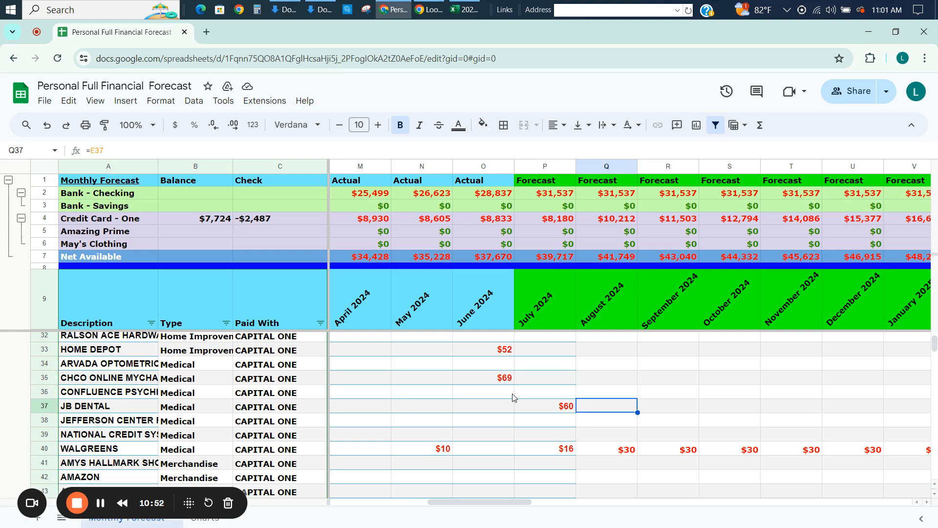
{"action": "type", "text": "="}
{"action": "key", "text": "Left"}
{"action": "key", "text": "Left"}
{"action": "key", "text": "Left"}
{"action": "key", "text": "Left"}
{"action": "key", "text": "Left"}
{"action": "key", "text": "Left"}
{"action": "key", "text": "Left"}
{"action": "key", "text": "Left"}
{"action": "key", "text": "Left"}
{"action": "key", "text": "Left"}
{"action": "key", "text": "Left"}
{"action": "key", "text": "Left"}
{"action": "key", "text": "Left"}
{"action": "key", "text": "Left"}
{"action": "key", "text": "Left"}
{"action": "key", "text": "Left"}
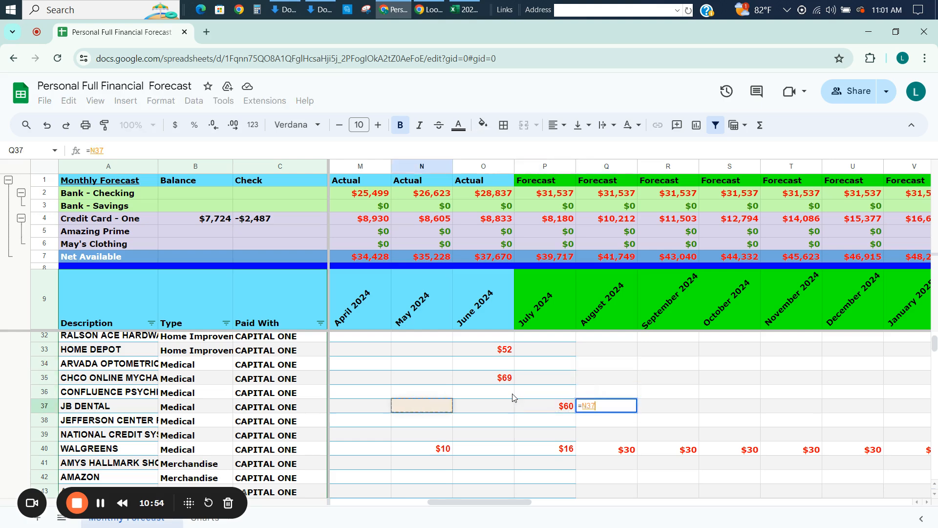
{"action": "key", "text": "Right"}
{"action": "key", "text": "Right"}
{"action": "key", "text": "Right"}
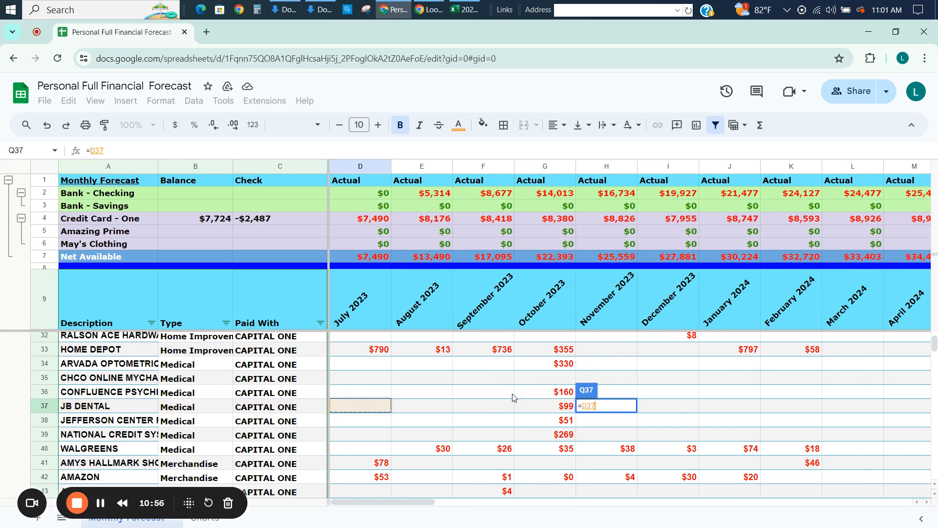
{"action": "key", "text": "Right"}
{"action": "key", "text": "Return"}
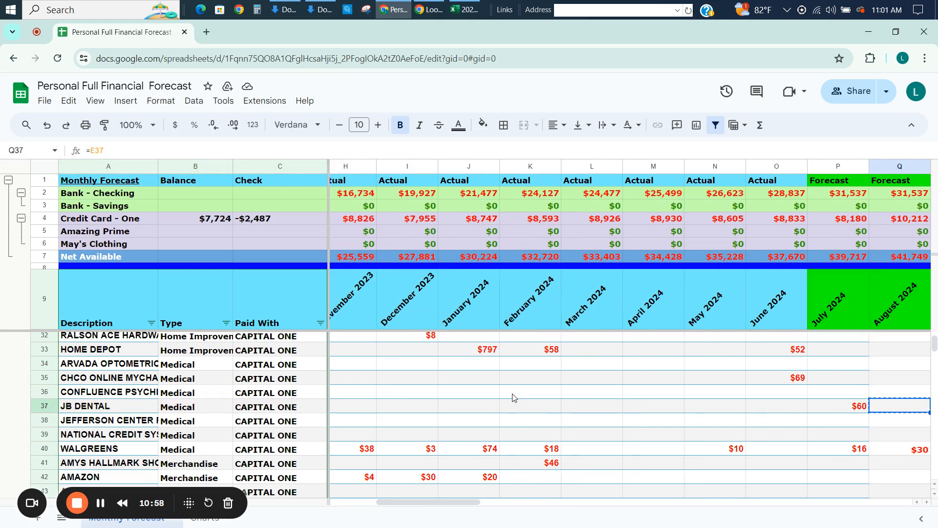
Copy the August 2024 formula across the JB DENTAL row through December 2027 and check the October 2024 forecast.
{"action": "key", "text": "ctrl+shift+Right"}
{"action": "key", "text": "ctrl+v"}
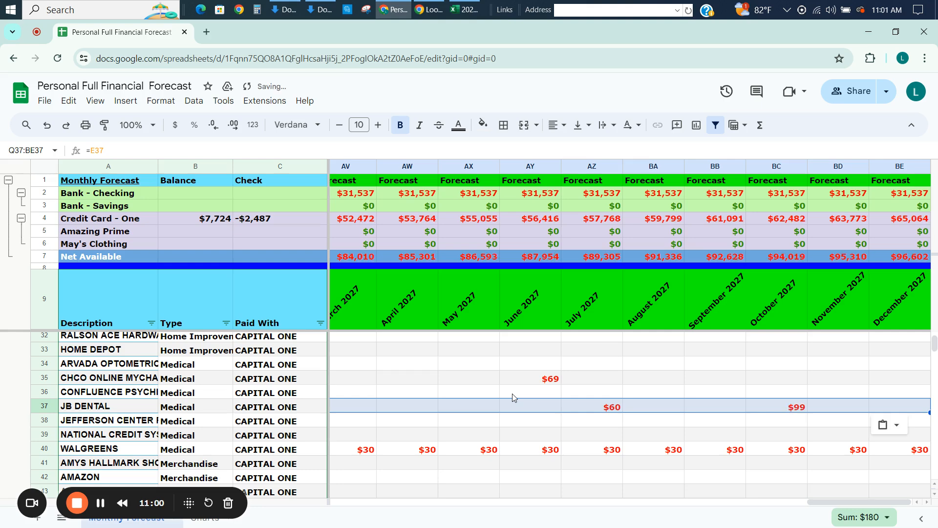
{"action": "key", "text": "Left"}
{"action": "key", "text": "Left"}
{"action": "key", "text": "Right"}
{"action": "key", "text": "Left"}
{"action": "key", "text": "Left"}
{"action": "key", "text": "Right"}
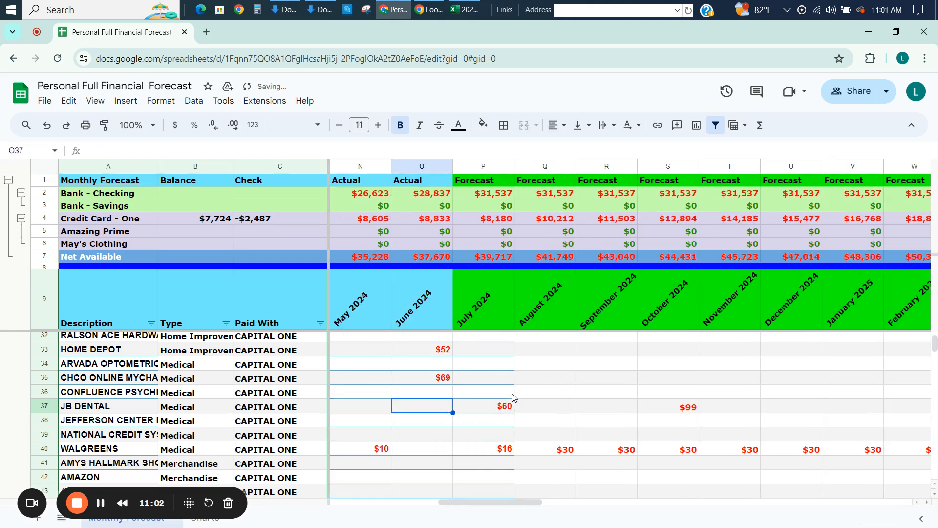
{"action": "key", "text": "Right"}
{"action": "key", "text": "Right"}
{"action": "key", "text": "Right"}
{"action": "key", "text": "Right"}
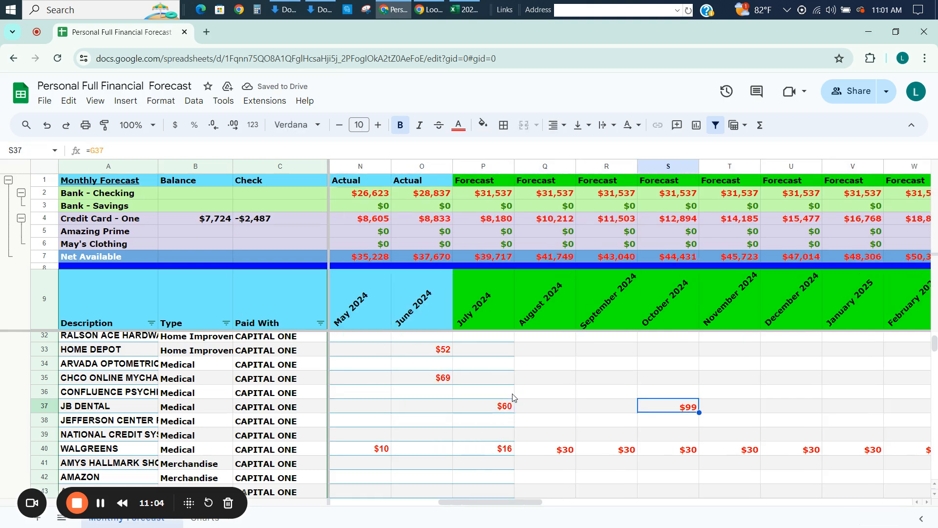
Check the October 2024 forecast cells of the rows from JB DENTAL down past WALGREENS.
{"action": "key", "text": "Down"}
{"action": "key", "text": "Down"}
{"action": "key", "text": "Down"}
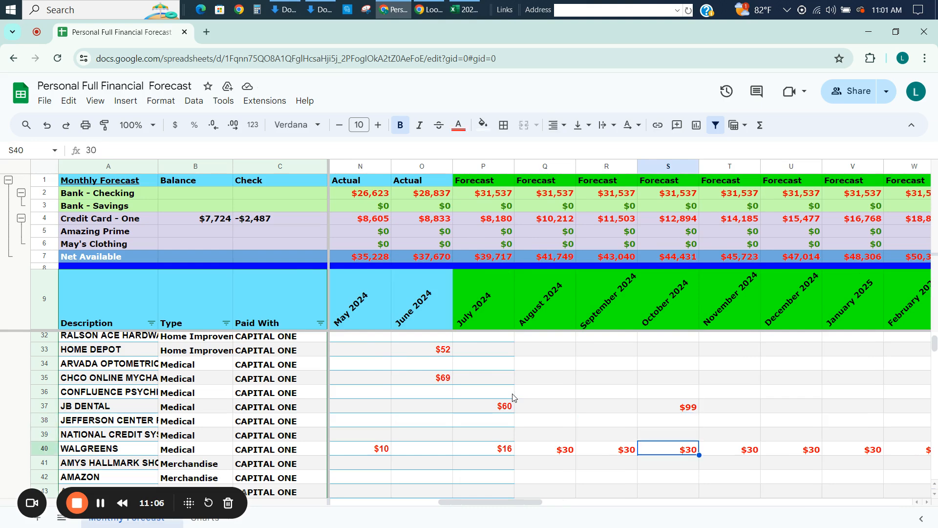
{"action": "key", "text": "Up"}
{"action": "key", "text": "Up"}
{"action": "key", "text": "Up"}
{"action": "key", "text": "Down"}
{"action": "key", "text": "Down"}
{"action": "key", "text": "Down"}
{"action": "key", "text": "Down"}
{"action": "key", "text": "Down"}
{"action": "key", "text": "Down"}
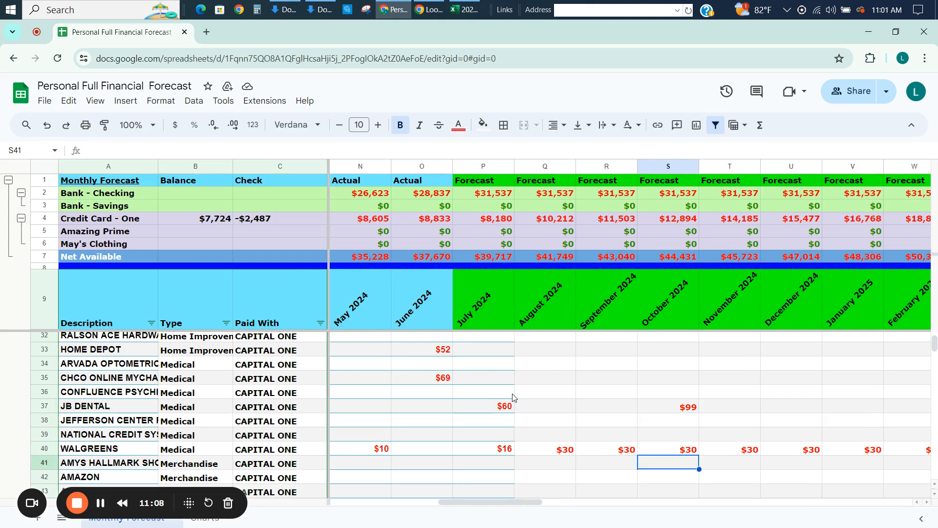
Examine the CONFLUENCE row's past monthly actuals and its August 2024 forecast formula.
{"action": "key", "text": "Up"}
{"action": "key", "text": "Up"}
{"action": "key", "text": "Up"}
{"action": "key", "text": "Up"}
{"action": "key", "text": "Up"}
{"action": "key", "text": "Up"}
{"action": "key", "text": "Up"}
{"action": "key", "text": "Left"}
{"action": "key", "text": "Left"}
{"action": "key", "text": "Left"}
{"action": "key", "text": "Left"}
{"action": "key", "text": "Left"}
{"action": "key", "text": "Left"}
{"action": "key", "text": "Left"}
{"action": "key", "text": "Left"}
{"action": "key", "text": "Left"}
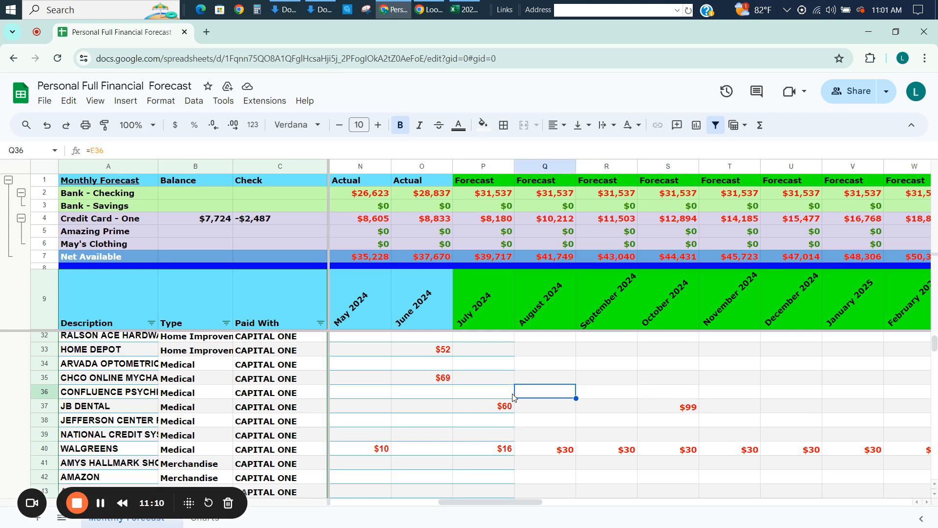
{"action": "key", "text": "Left"}
{"action": "key", "text": "Left"}
{"action": "key", "text": "Left"}
{"action": "key", "text": "Left"}
{"action": "key", "text": "Left"}
{"action": "key", "text": "Right"}
{"action": "key", "text": "Right"}
{"action": "key", "text": "Right"}
{"action": "key", "text": "Right"}
{"action": "key", "text": "Right"}
{"action": "key", "text": "Right"}
{"action": "key", "text": "Right"}
{"action": "key", "text": "Right"}
{"action": "key", "text": "Right"}
{"action": "key", "text": "Right"}
{"action": "key", "text": "Right"}
{"action": "key", "text": "Right"}
{"action": "key", "text": "Right"}
{"action": "key", "text": "Right"}
{"action": "key", "text": "Right"}
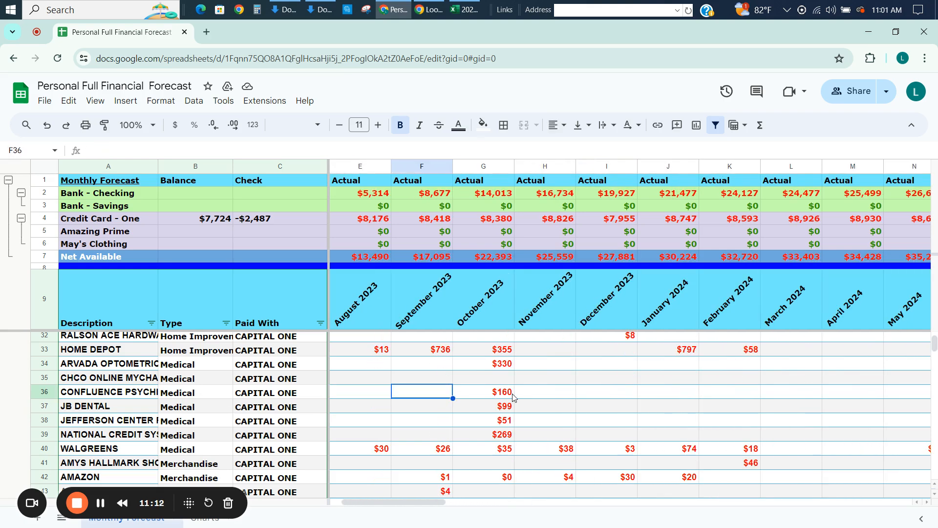
{"action": "key", "text": "Left"}
{"action": "key", "text": "Left"}
{"action": "key", "text": "Left"}
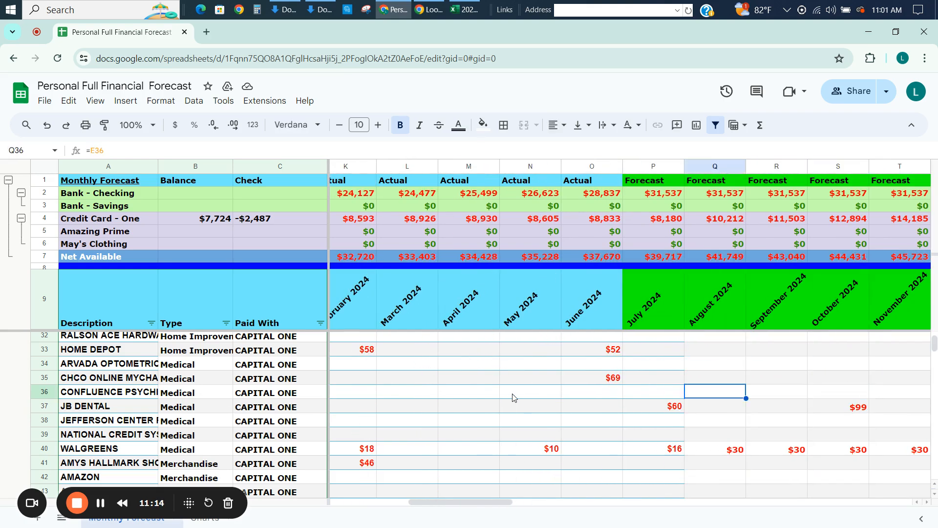
Copy the JB DENTAL forecast formulas from August 2024 through December 2027 into the CONFLUENCE row above.
{"action": "key", "text": "Down"}
{"action": "key", "text": "ctrl+shift+Right"}
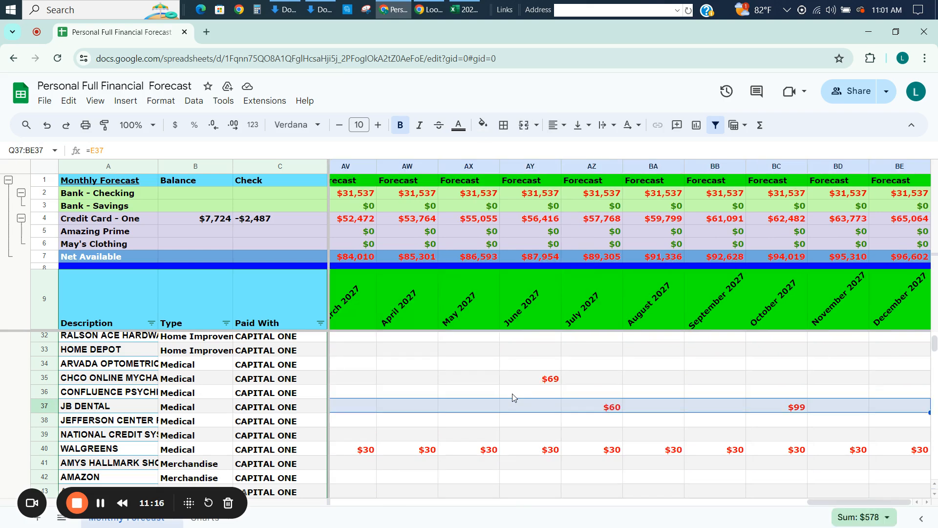
{"action": "key", "text": "Up"}
{"action": "key", "text": "Up"}
{"action": "key", "text": "Down"}
{"action": "key", "text": "ctrl+v"}
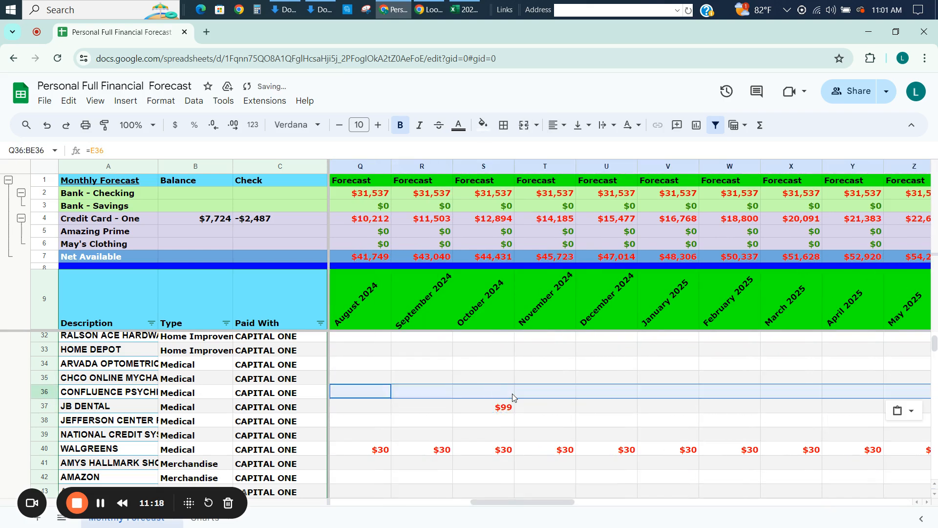
{"action": "key", "text": "Down"}
{"action": "key", "text": "Down"}
{"action": "key", "text": "Left"}
{"action": "key", "text": "Left"}
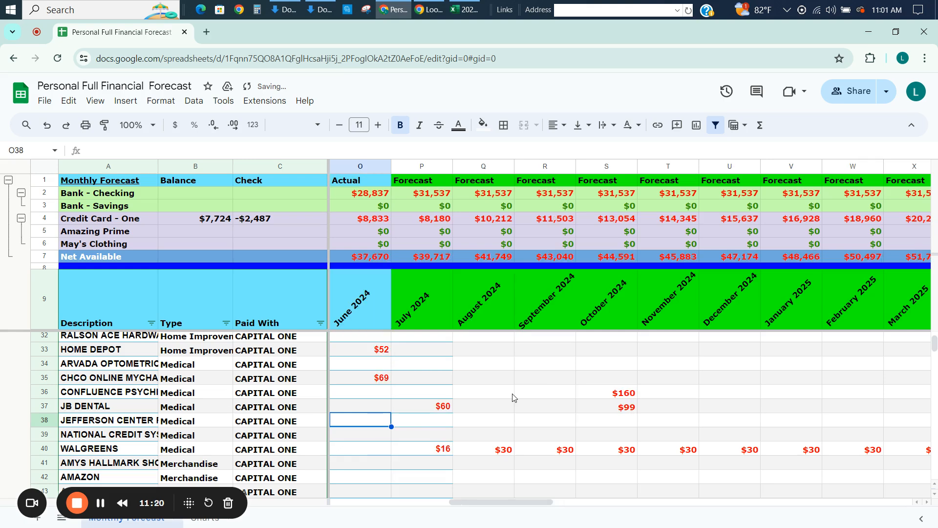
Review the actual monthly spending in the Merchandise rows from AMYS HALLMARK down to ZAGG - ECOM.
{"action": "key", "text": "Down"}
{"action": "key", "text": "Down"}
{"action": "key", "text": "Down"}
{"action": "key", "text": "Down"}
{"action": "key", "text": "Down"}
{"action": "key", "text": "Down"}
{"action": "key", "text": "Down"}
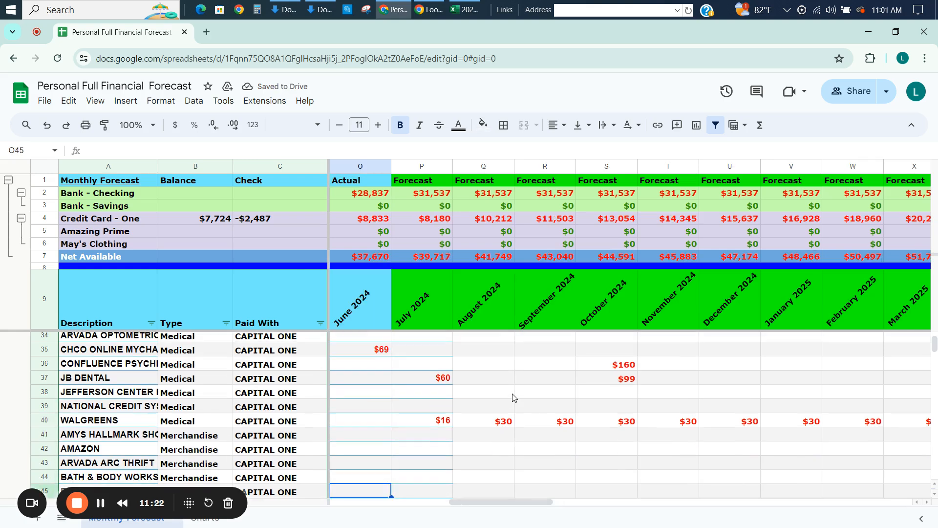
{"action": "key", "text": "Down"}
{"action": "key", "text": "Down"}
{"action": "key", "text": "Down"}
{"action": "key", "text": "Down"}
{"action": "key", "text": "Down"}
{"action": "key", "text": "Down"}
{"action": "key", "text": "Down"}
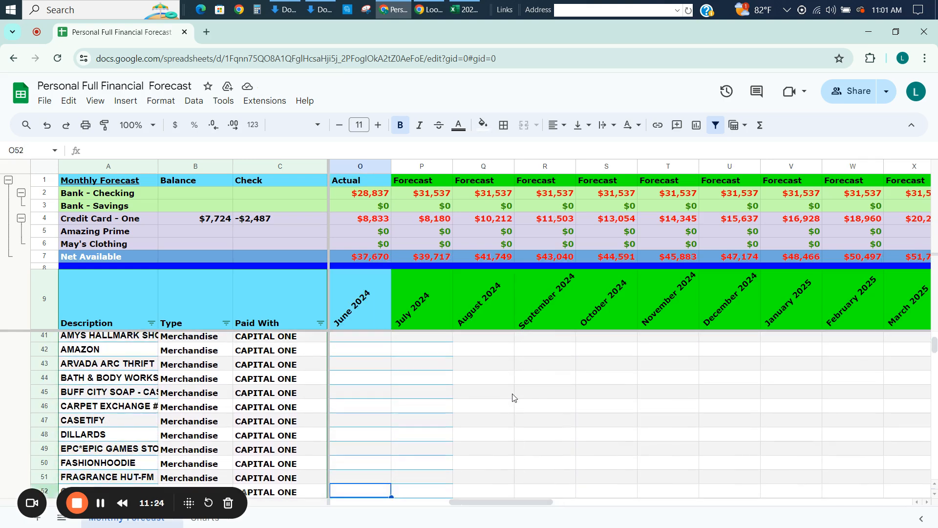
{"action": "key", "text": "Down"}
{"action": "key", "text": "Down"}
{"action": "key", "text": "Down"}
{"action": "key", "text": "Down"}
{"action": "key", "text": "Down"}
{"action": "key", "text": "Down"}
{"action": "key", "text": "Down"}
{"action": "key", "text": "Down"}
{"action": "key", "text": "Down"}
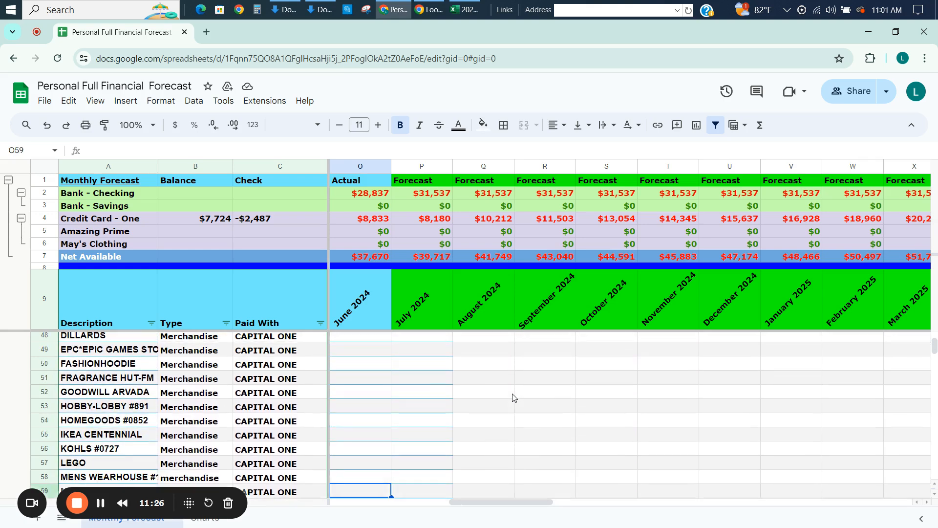
{"action": "key", "text": "Down"}
{"action": "key", "text": "Down"}
{"action": "key", "text": "Down"}
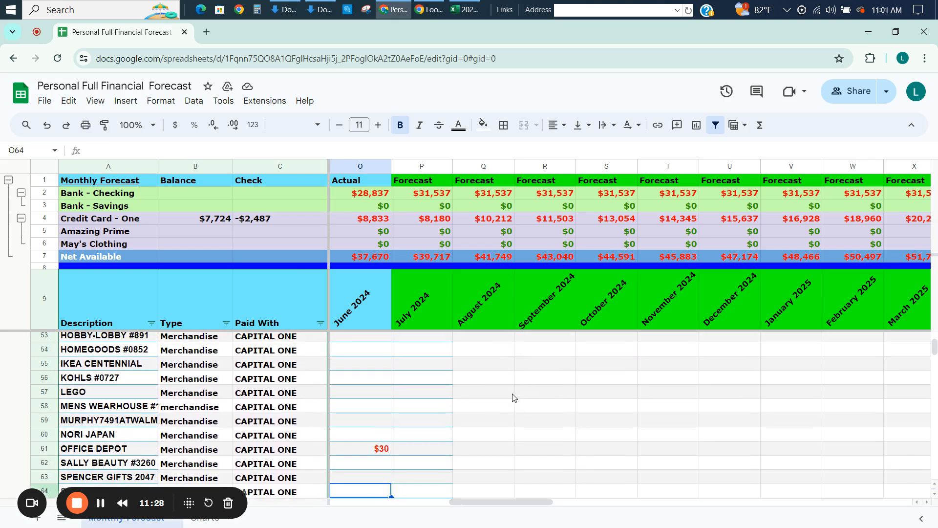
{"action": "key", "text": "Down"}
{"action": "key", "text": "Left"}
{"action": "key", "text": "Left"}
{"action": "key", "text": "Left"}
{"action": "key", "text": "Left"}
{"action": "key", "text": "Left"}
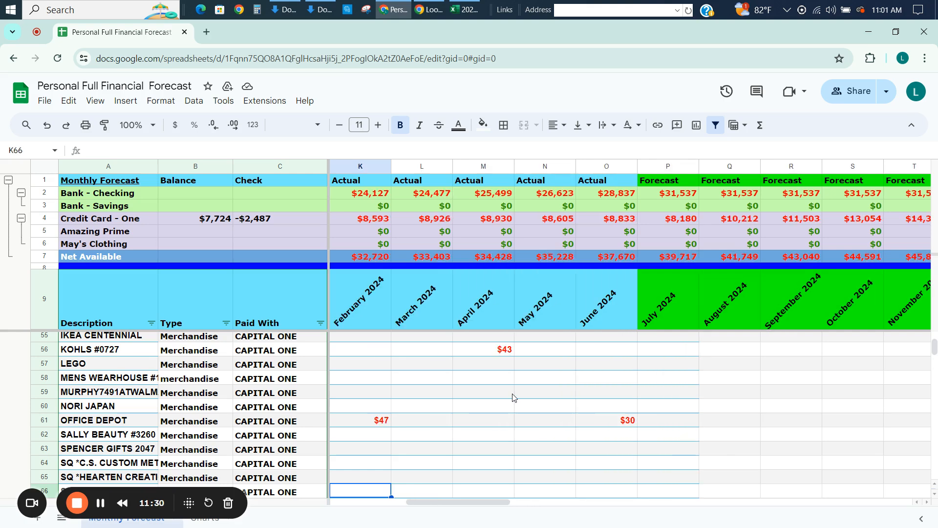
{"action": "key", "text": "Up"}
{"action": "key", "text": "Up"}
{"action": "key", "text": "Up"}
{"action": "key", "text": "Up"}
{"action": "key", "text": "Up"}
{"action": "key", "text": "Up"}
{"action": "key", "text": "Up"}
{"action": "key", "text": "Up"}
{"action": "key", "text": "Up"}
{"action": "key", "text": "Up"}
{"action": "key", "text": "Up"}
{"action": "key", "text": "Up"}
{"action": "key", "text": "Up"}
{"action": "key", "text": "Up"}
{"action": "key", "text": "Up"}
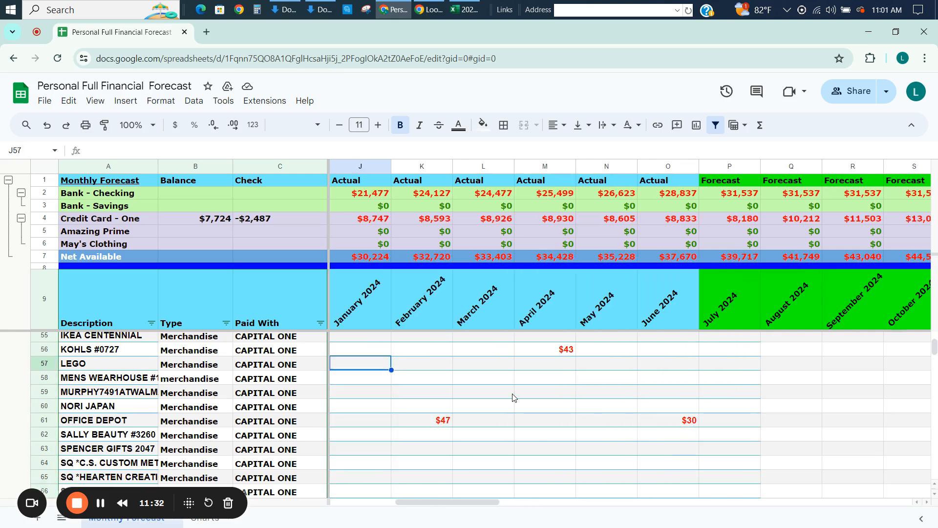
{"action": "key", "text": "Up"}
{"action": "key", "text": "Up"}
{"action": "key", "text": "Up"}
{"action": "key", "text": "Up"}
{"action": "key", "text": "Up"}
{"action": "key", "text": "Up"}
{"action": "key", "text": "Up"}
{"action": "key", "text": "Up"}
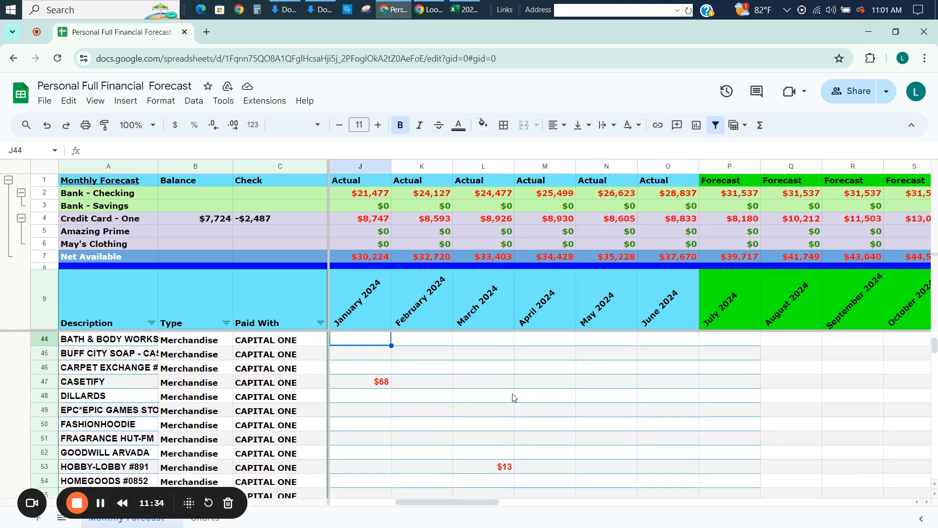
{"action": "key", "text": "Down"}
{"action": "key", "text": "Down"}
{"action": "key", "text": "Down"}
{"action": "key", "text": "Down"}
{"action": "key", "text": "Down"}
{"action": "key", "text": "Down"}
{"action": "key", "text": "Down"}
{"action": "key", "text": "Down"}
{"action": "key", "text": "Down"}
{"action": "key", "text": "Down"}
{"action": "key", "text": "Down"}
{"action": "key", "text": "Down"}
{"action": "key", "text": "Down"}
{"action": "key", "text": "Down"}
{"action": "key", "text": "Down"}
{"action": "key", "text": "Down"}
{"action": "key", "text": "Down"}
{"action": "key", "text": "Down"}
{"action": "key", "text": "Down"}
{"action": "key", "text": "Down"}
{"action": "key", "text": "Down"}
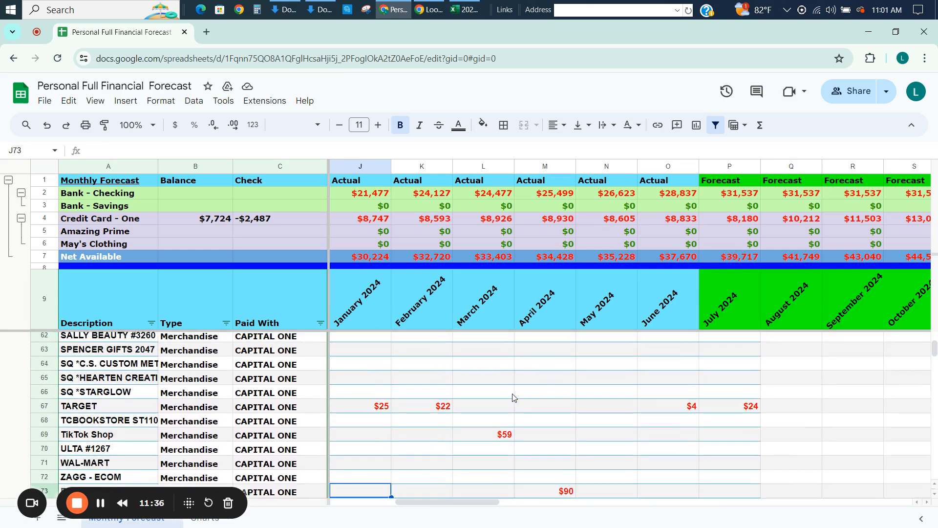
Enter 100 as the August 2024 forecast in the TARGET row.
{"action": "key", "text": "Up"}
{"action": "key", "text": "Up"}
{"action": "key", "text": "Up"}
{"action": "key", "text": "Up"}
{"action": "key", "text": "Up"}
{"action": "key", "text": "Up"}
{"action": "key", "text": "Up"}
{"action": "key", "text": "Up"}
{"action": "key", "text": "Up"}
{"action": "key", "text": "Up"}
{"action": "key", "text": "Up"}
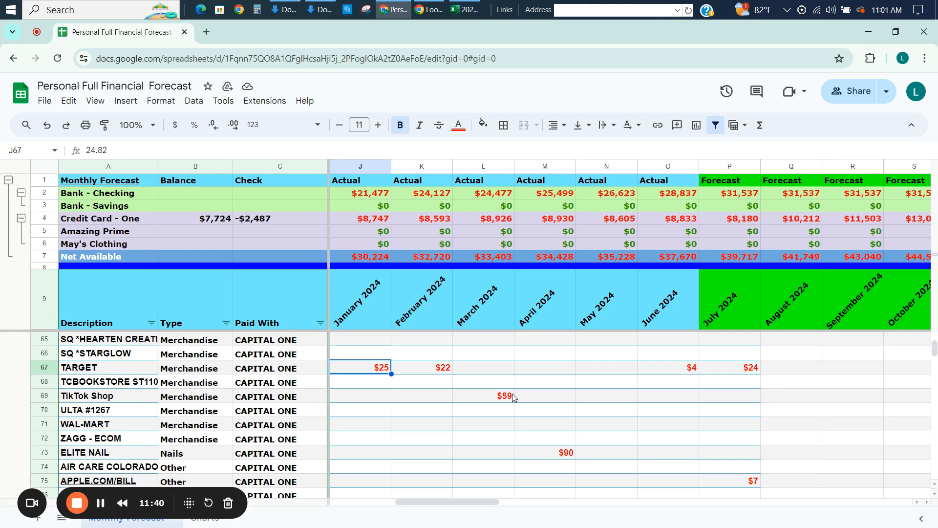
{"action": "key", "text": "Right"}
{"action": "key", "text": "Right"}
{"action": "key", "text": "Right"}
{"action": "key", "text": "Right"}
{"action": "key", "text": "Right"}
{"action": "key", "text": "Right"}
{"action": "key", "text": "Right"}
{"action": "type", "text": "1"}
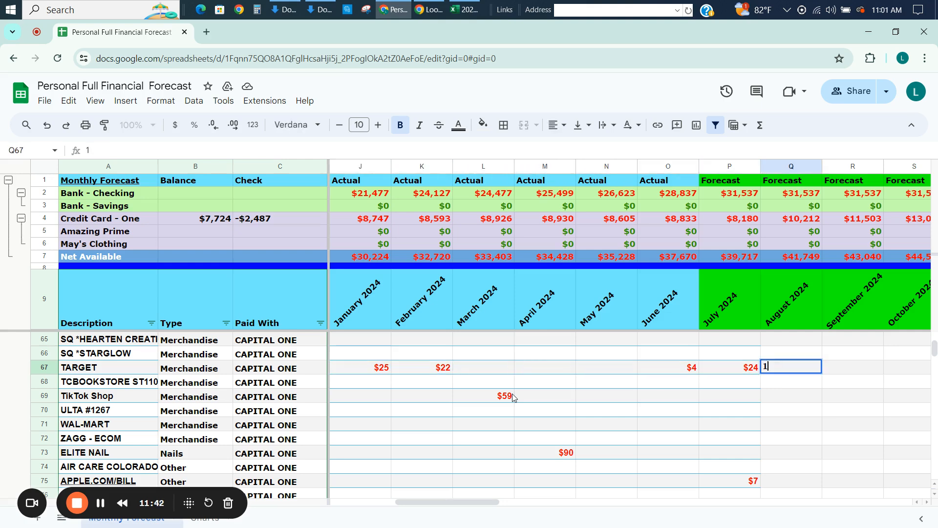
{"action": "key", "text": "Return"}
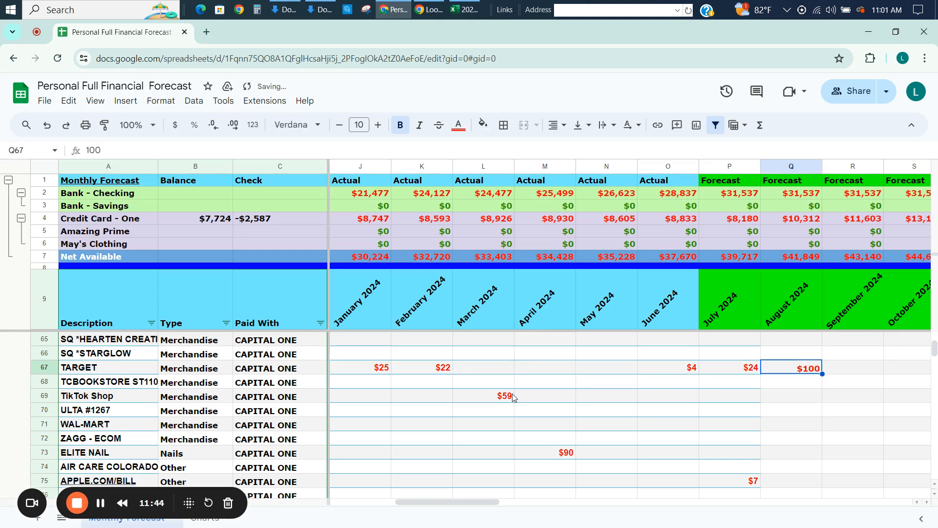
Fill the 100 forecast across the TARGET row from August 2024 through December 2027.
{"action": "key", "text": "ctrl+shift+Right"}
{"action": "key", "text": "ctrl+r"}
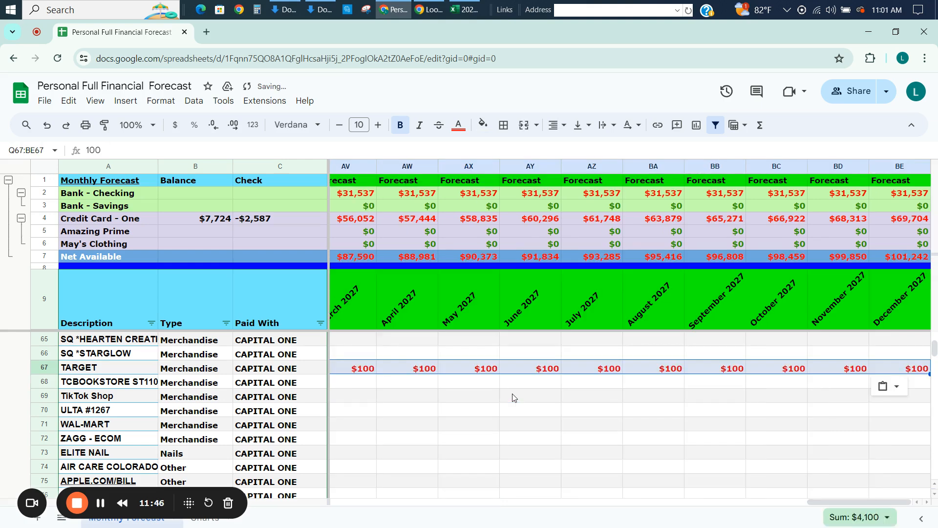
{"action": "key", "text": "Left"}
{"action": "key", "text": "Left"}
{"action": "key", "text": "Left"}
{"action": "key", "text": "Up"}
{"action": "key", "text": "Left"}
{"action": "key", "text": "Left"}
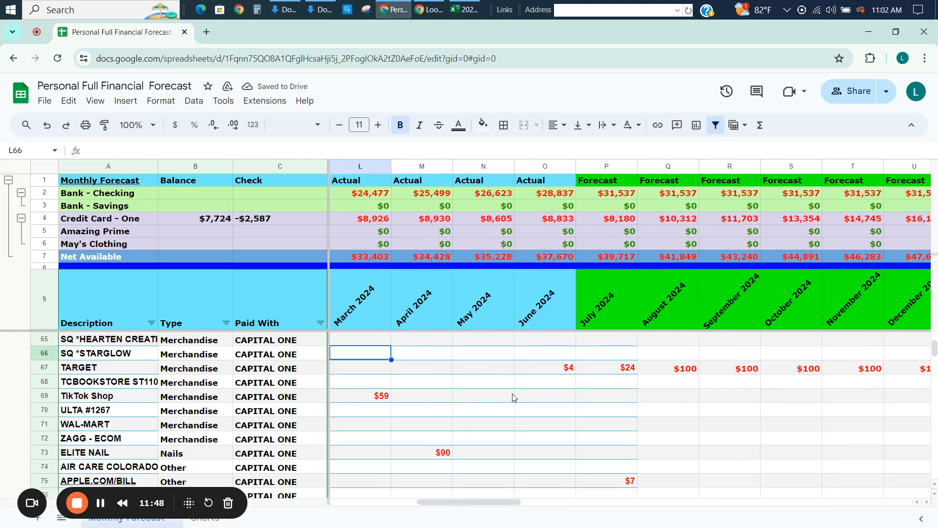
Compare the recent actuals in the Merchandise rows around TARGET with its August 2024 forecast.
{"action": "key", "text": "Up"}
{"action": "key", "text": "Up"}
{"action": "key", "text": "Up"}
{"action": "key", "text": "Up"}
{"action": "key", "text": "Up"}
{"action": "key", "text": "Up"}
{"action": "key", "text": "Down"}
{"action": "key", "text": "Down"}
{"action": "key", "text": "Down"}
{"action": "key", "text": "Down"}
{"action": "key", "text": "Down"}
{"action": "key", "text": "Down"}
{"action": "key", "text": "Down"}
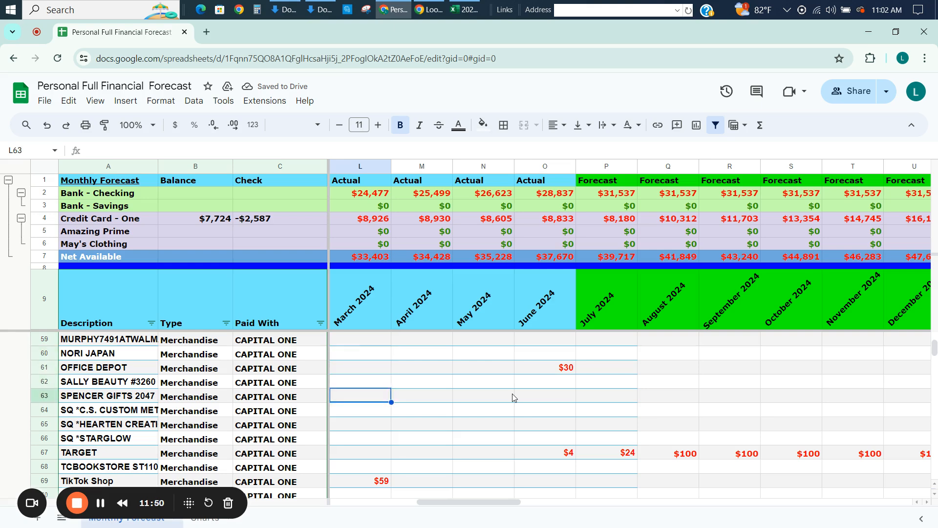
{"action": "key", "text": "Right"}
{"action": "key", "text": "Right"}
{"action": "key", "text": "Right"}
{"action": "key", "text": "Right"}
{"action": "key", "text": "Right"}
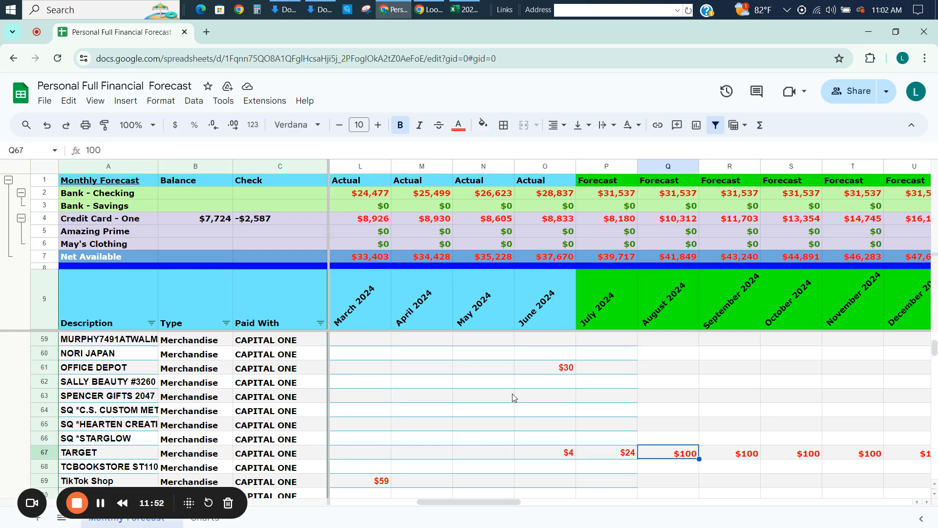
{"action": "key", "text": "Left"}
{"action": "key", "text": "Left"}
{"action": "key", "text": "Left"}
{"action": "key", "text": "Up"}
{"action": "key", "text": "Up"}
{"action": "key", "text": "Up"}
{"action": "key", "text": "Up"}
{"action": "key", "text": "Up"}
{"action": "key", "text": "Up"}
{"action": "key", "text": "Up"}
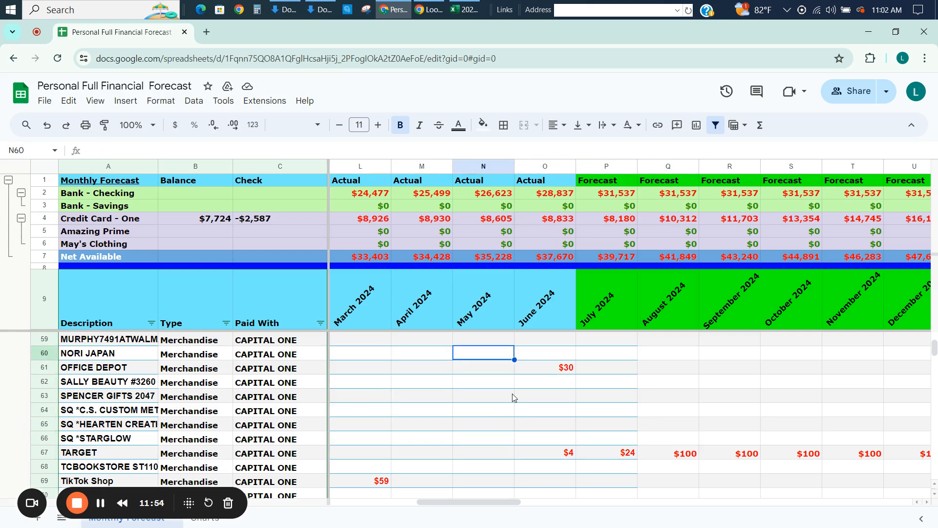
{"action": "key", "text": "Right"}
{"action": "key", "text": "Down"}
{"action": "key", "text": "Down"}
{"action": "key", "text": "Down"}
{"action": "key", "text": "Down"}
{"action": "key", "text": "Down"}
{"action": "key", "text": "Down"}
{"action": "key", "text": "Down"}
{"action": "key", "text": "Down"}
{"action": "key", "text": "Down"}
{"action": "key", "text": "Down"}
{"action": "key", "text": "Down"}
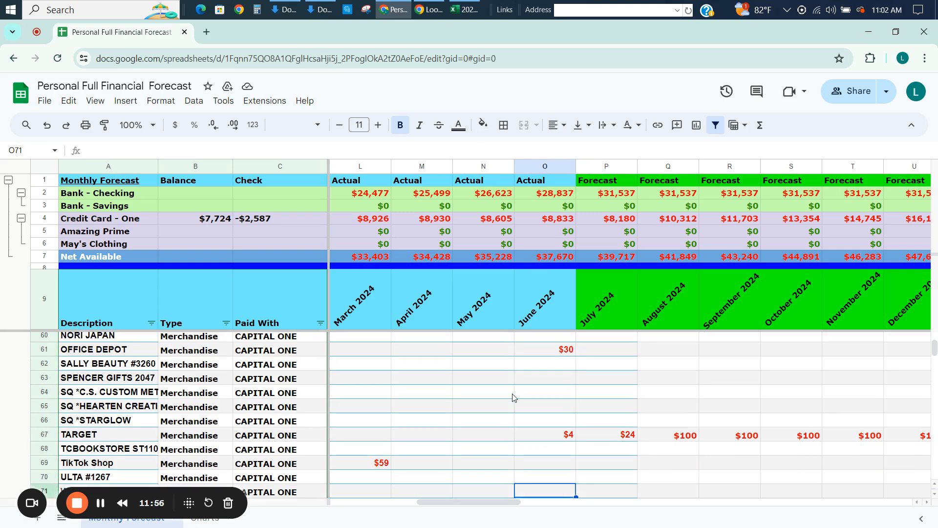
{"action": "key", "text": "Up"}
{"action": "key", "text": "Up"}
{"action": "key", "text": "Up"}
{"action": "key", "text": "Up"}
{"action": "key", "text": "Right"}
{"action": "key", "text": "Right"}
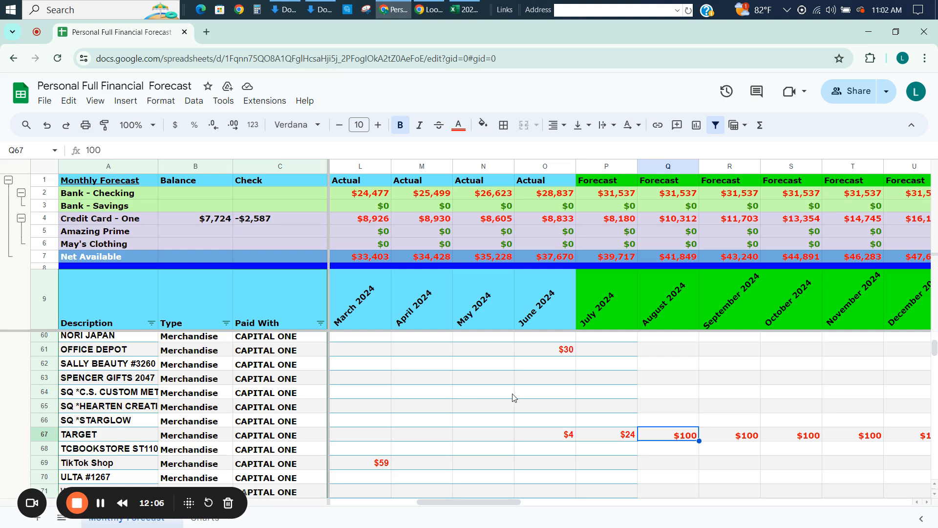
Review the March to July 2024 spending in the rows from TARGET down to PARK.
{"action": "key", "text": "Down"}
{"action": "key", "text": "Down"}
{"action": "key", "text": "Down"}
{"action": "key", "text": "Down"}
{"action": "key", "text": "Down"}
{"action": "key", "text": "Down"}
{"action": "key", "text": "Down"}
{"action": "key", "text": "Down"}
{"action": "key", "text": "Down"}
{"action": "key", "text": "Down"}
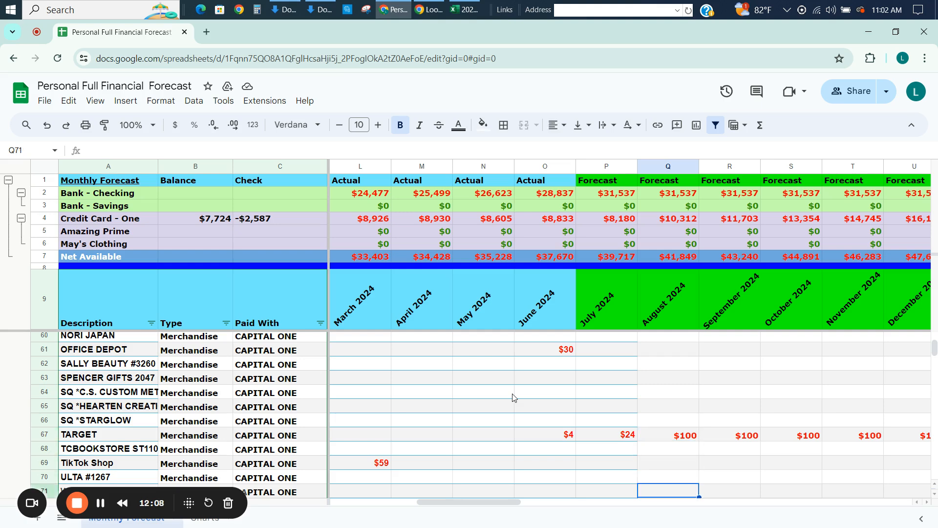
{"action": "key", "text": "Down"}
{"action": "key", "text": "Down"}
{"action": "key", "text": "Down"}
{"action": "key", "text": "Down"}
{"action": "key", "text": "Down"}
{"action": "key", "text": "Down"}
{"action": "key", "text": "Down"}
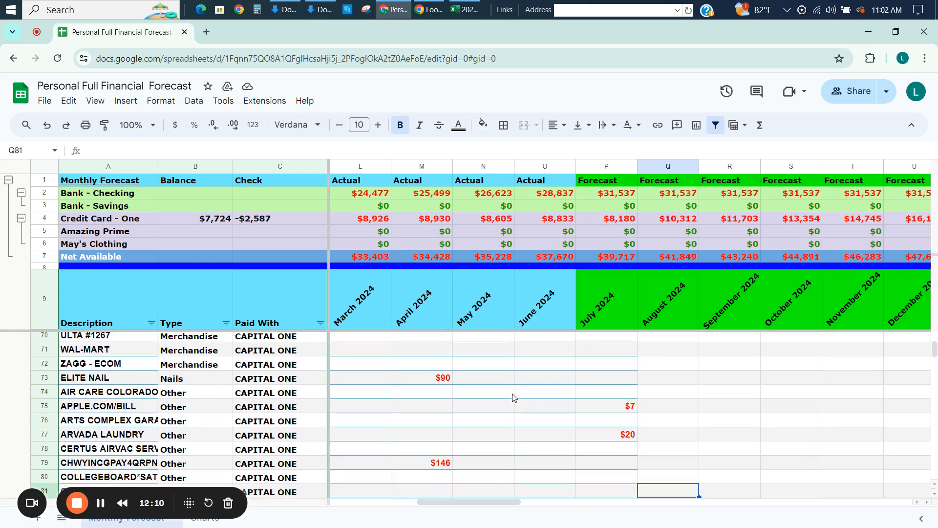
{"action": "key", "text": "Down"}
{"action": "key", "text": "Down"}
{"action": "key", "text": "Down"}
{"action": "key", "text": "Down"}
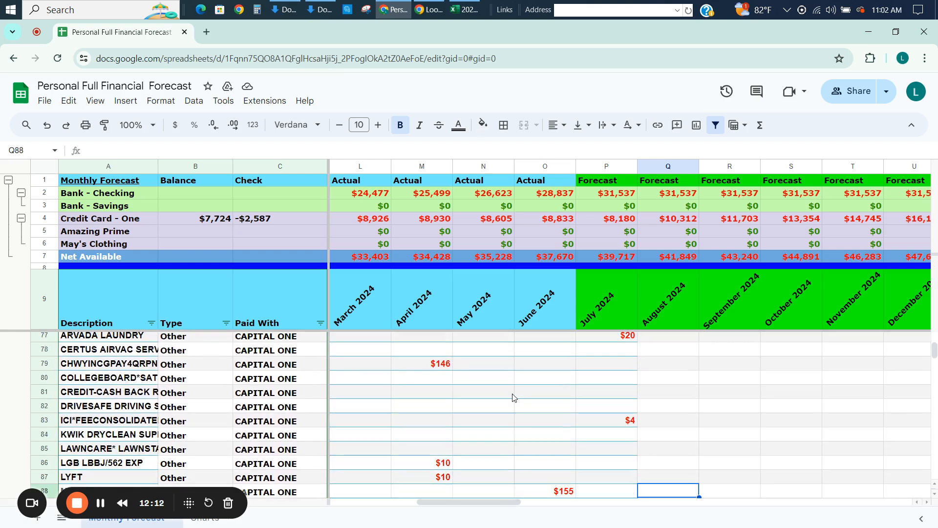
{"action": "key", "text": "Up"}
{"action": "key", "text": "Up"}
{"action": "key", "text": "Up"}
{"action": "key", "text": "Up"}
{"action": "key", "text": "Up"}
{"action": "key", "text": "Up"}
{"action": "key", "text": "Up"}
{"action": "key", "text": "Up"}
{"action": "key", "text": "Up"}
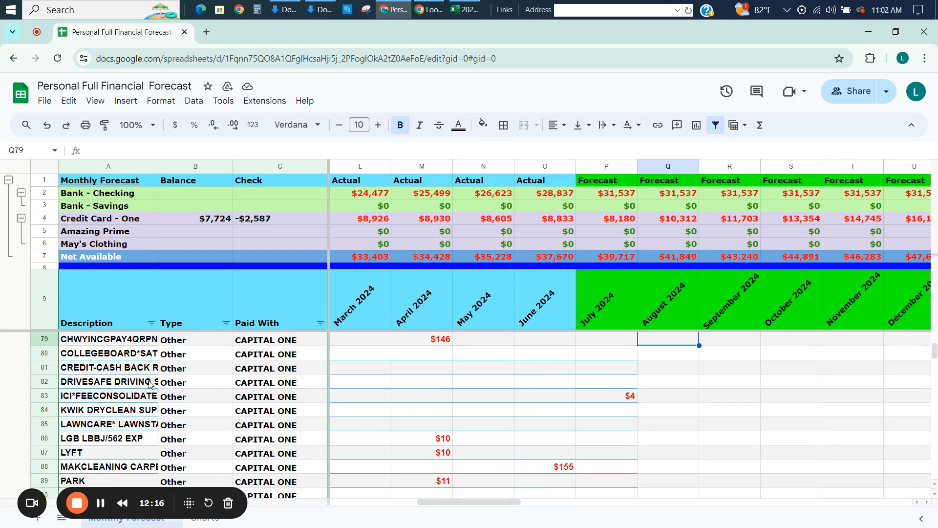
Insert a row above PARK with the description Other, type Other and CAPITAL ONE as the payment method.
{"action": "left_click", "coordinate": [55, 482]}
{"action": "right_click", "coordinate": [55, 482]}
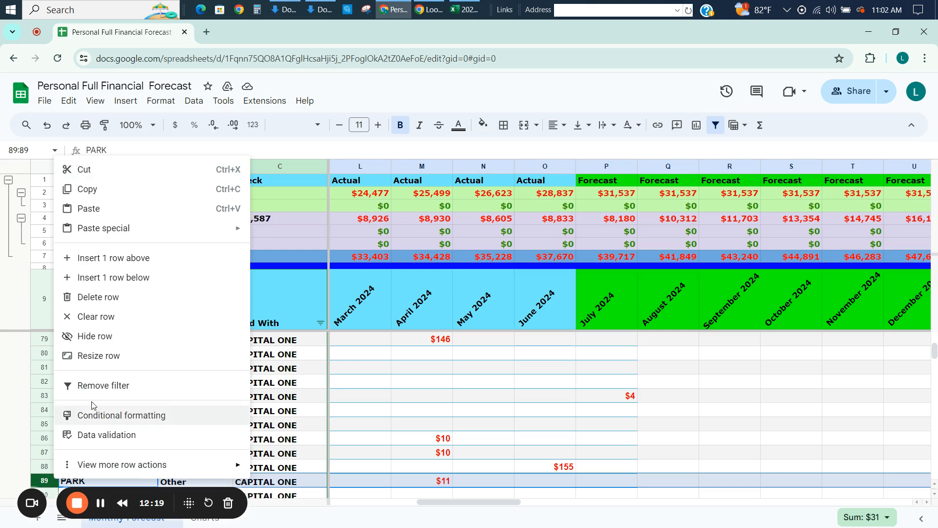
{"action": "left_click", "coordinate": [113, 257]}
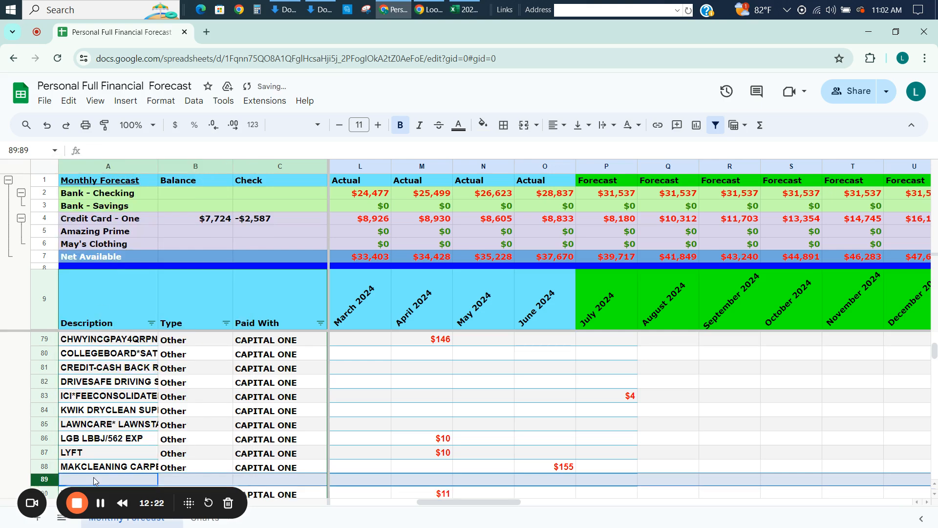
{"action": "left_click", "coordinate": [93, 481]}
{"action": "type", "text": "Other"}
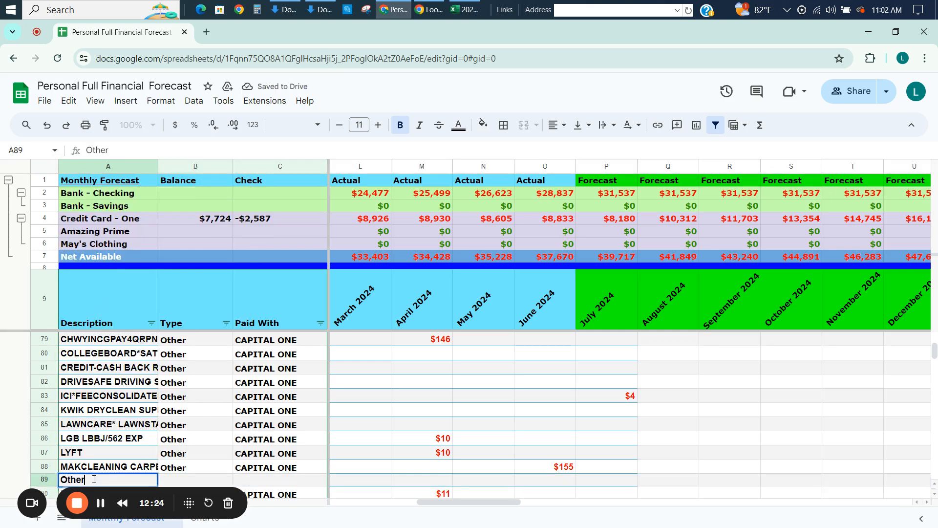
{"action": "key", "text": "Tab"}
{"action": "type", "text": "Other"}
{"action": "key", "text": "Tab"}
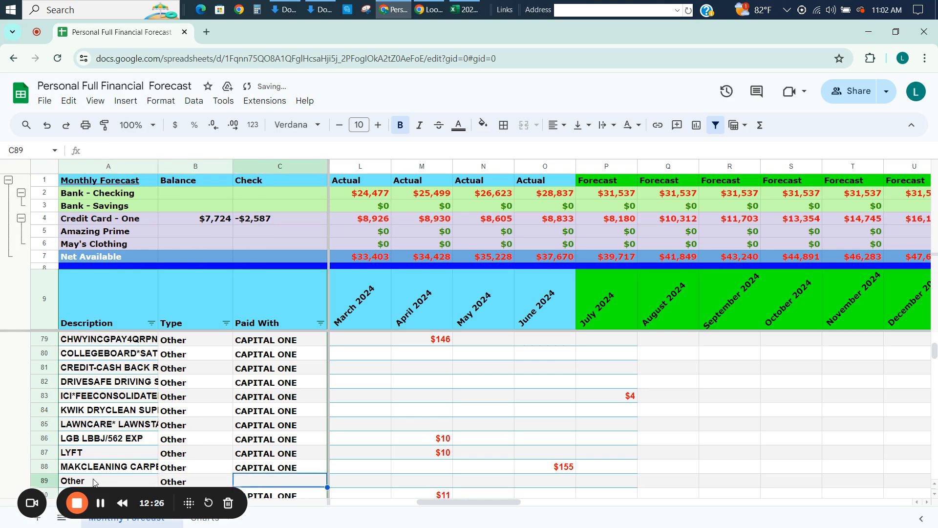
{"action": "type", "text": "CAPITAL ONE"}
{"action": "key", "text": "Tab"}
Scan the months across the new Other row and examine the small Other-type expenses in the rows around it.
{"action": "key", "text": "Tab"}
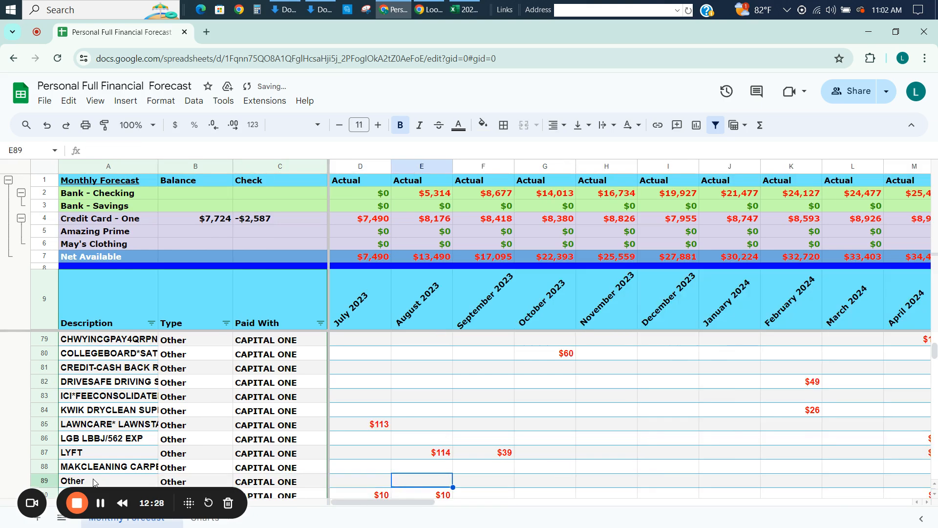
{"action": "key", "text": "Tab"}
{"action": "key", "text": "Tab"}
{"action": "key", "text": "Tab"}
{"action": "key", "text": "Tab"}
{"action": "key", "text": "Tab"}
{"action": "key", "text": "Tab"}
{"action": "key", "text": "Tab"}
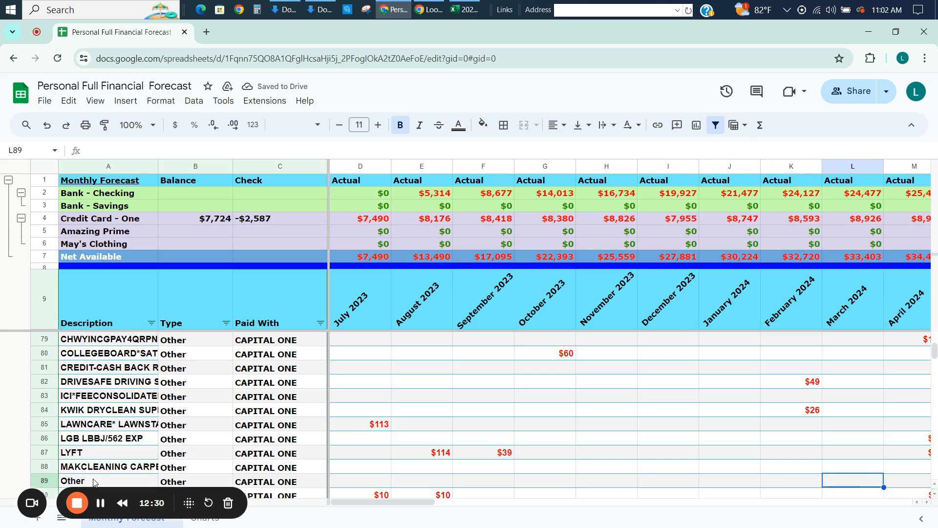
{"action": "key", "text": "Tab"}
{"action": "key", "text": "Tab"}
{"action": "key", "text": "Tab"}
{"action": "key", "text": "Tab"}
{"action": "key", "text": "Tab"}
{"action": "key", "text": "Tab"}
{"action": "key", "text": "Tab"}
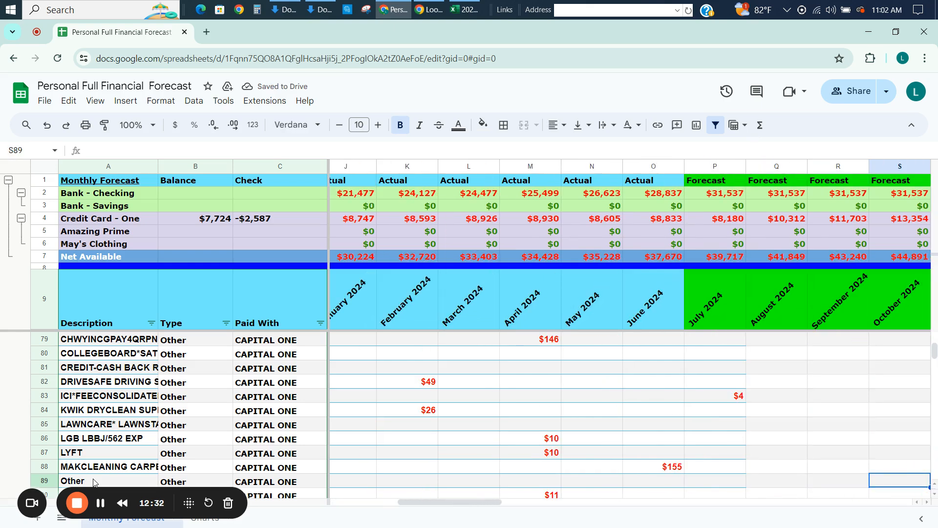
{"action": "key", "text": "Tab"}
{"action": "key", "text": "Tab"}
{"action": "key", "text": "Left"}
{"action": "key", "text": "Left"}
{"action": "key", "text": "Left"}
{"action": "key", "text": "Left"}
{"action": "key", "text": "Left"}
{"action": "key", "text": "Left"}
{"action": "key", "text": "Left"}
{"action": "key", "text": "Down"}
{"action": "key", "text": "Down"}
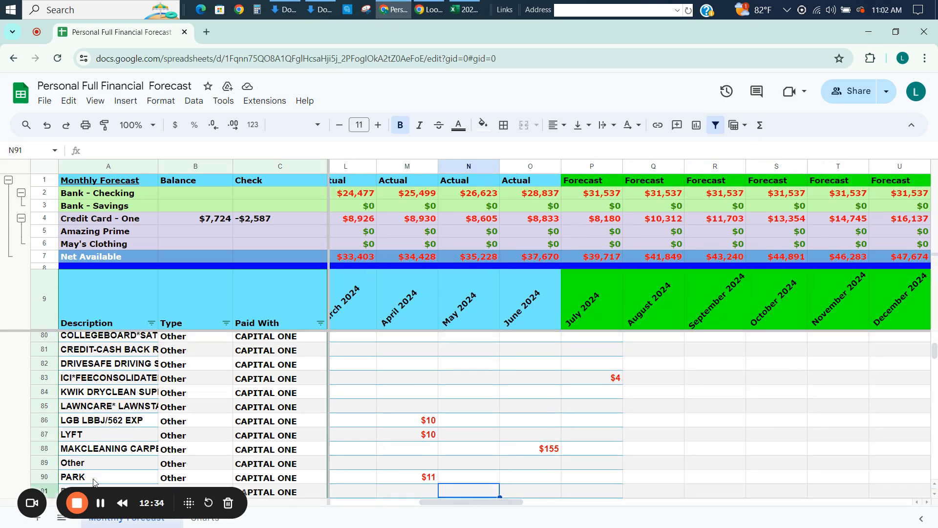
{"action": "key", "text": "Down"}
{"action": "key", "text": "Down"}
{"action": "key", "text": "Down"}
{"action": "key", "text": "Up"}
{"action": "key", "text": "Up"}
{"action": "key", "text": "Up"}
{"action": "key", "text": "Up"}
{"action": "key", "text": "Up"}
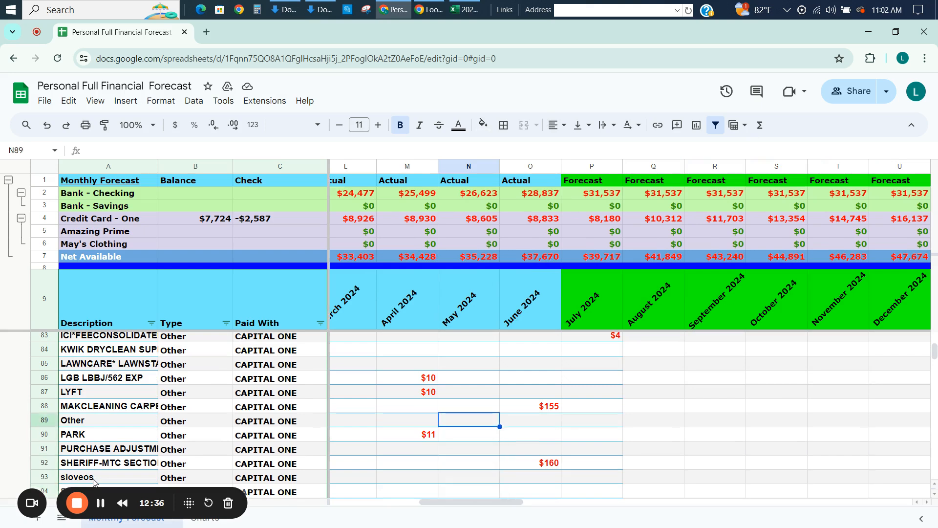
Check the monthly amounts across the LGB LBBJ/562 EXP row from August 2023 onward.
{"action": "left_click", "coordinate": [218, 381]}
{"action": "left_click", "coordinate": [435, 383]}
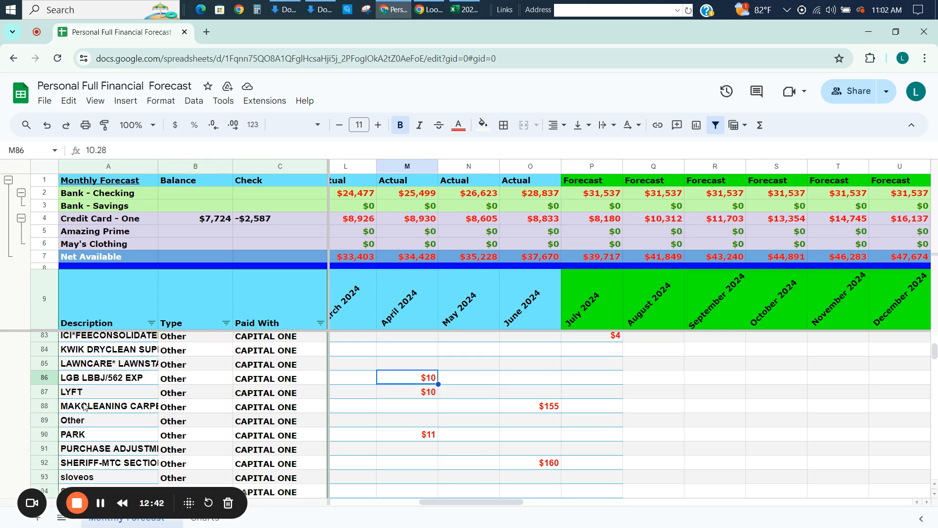
{"action": "key", "text": "Left"}
{"action": "key", "text": "Left"}
{"action": "key", "text": "Left"}
{"action": "key", "text": "Left"}
{"action": "key", "text": "Left"}
{"action": "key", "text": "Left"}
{"action": "key", "text": "Left"}
{"action": "key", "text": "Left"}
{"action": "key", "text": "Left"}
{"action": "key", "text": "Left"}
{"action": "key", "text": "Left"}
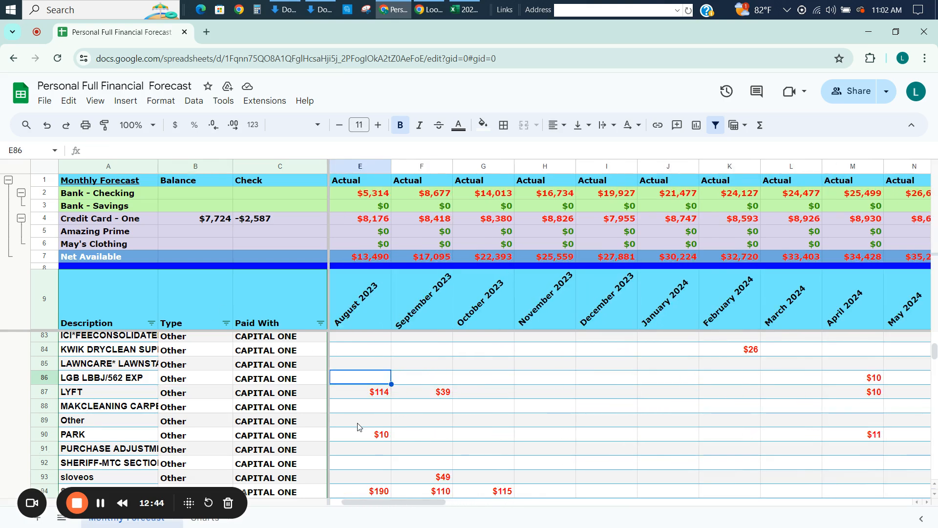
{"action": "key", "text": "Right"}
{"action": "key", "text": "Right"}
{"action": "key", "text": "Right"}
{"action": "key", "text": "Right"}
{"action": "key", "text": "Right"}
{"action": "key", "text": "Right"}
{"action": "key", "text": "Right"}
{"action": "key", "text": "Right"}
{"action": "key", "text": "Right"}
{"action": "key", "text": "Right"}
{"action": "key", "text": "Right"}
{"action": "key", "text": "Right"}
{"action": "key", "text": "Right"}
{"action": "key", "text": "Right"}
{"action": "key", "text": "Right"}
{"action": "key", "text": "Right"}
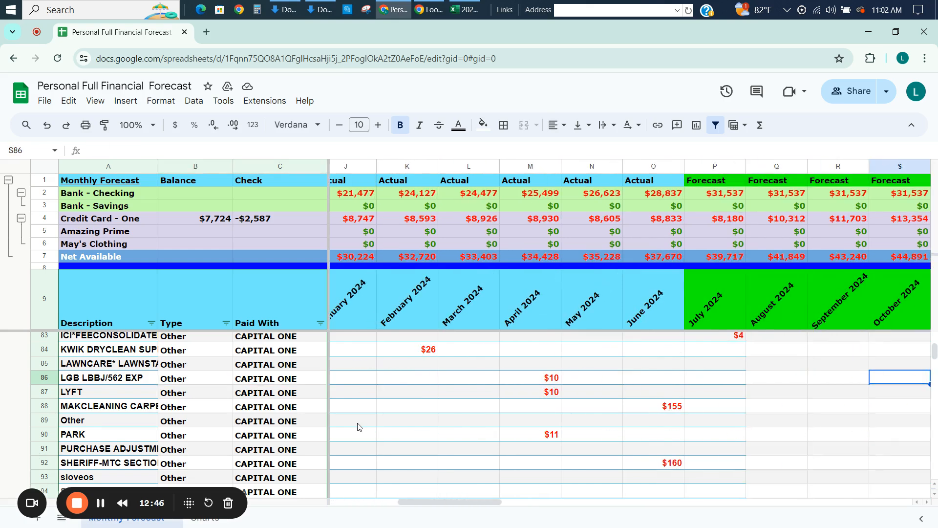
Copy the April 2024 amount from the LGB LBBJ/562 EXP row into the Other row, then delete the LGB LBBJ/562 EXP row.
{"action": "key", "text": "Left"}
{"action": "key", "text": "Left"}
{"action": "key", "text": "Left"}
{"action": "key", "text": "Left"}
{"action": "key", "text": "Left"}
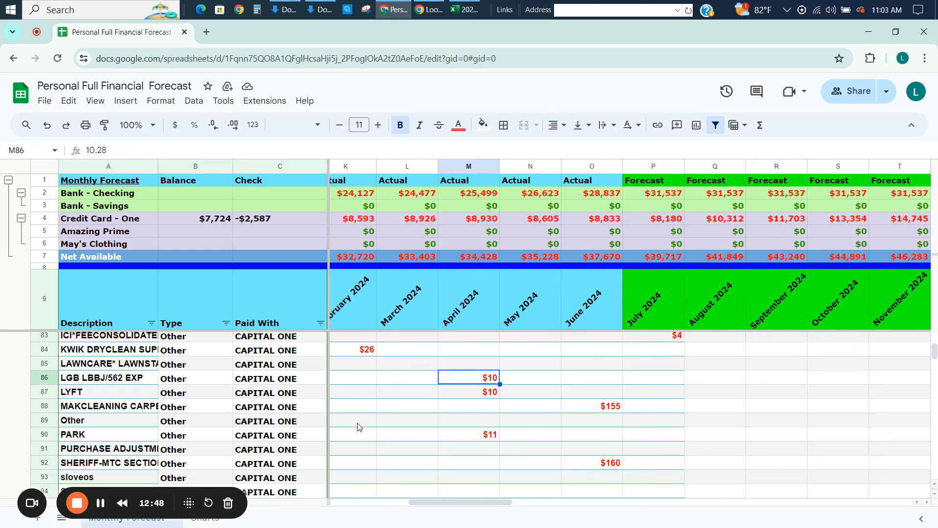
{"action": "key", "text": "ctrl+c"}
{"action": "key", "text": "Down"}
{"action": "key", "text": "Down"}
{"action": "key", "text": "Down"}
{"action": "key", "text": "ctrl+v"}
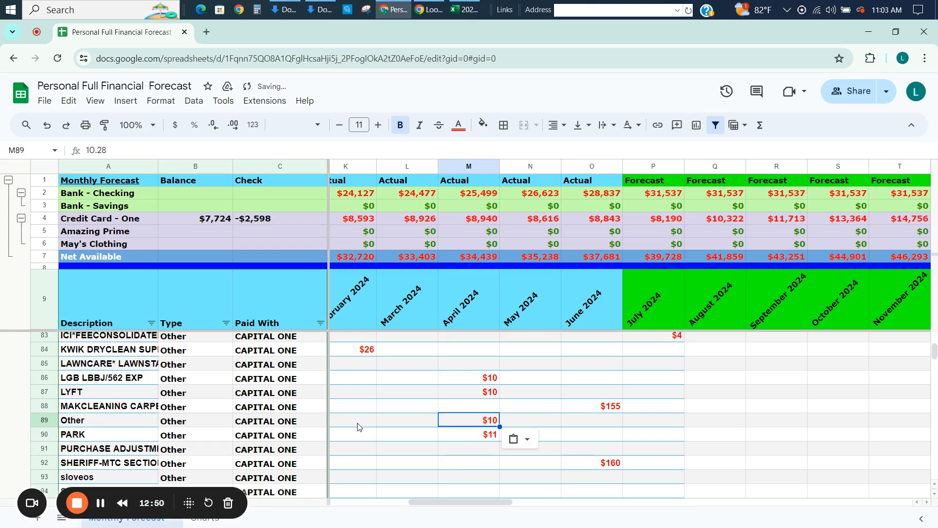
{"action": "right_click", "coordinate": [52, 380]}
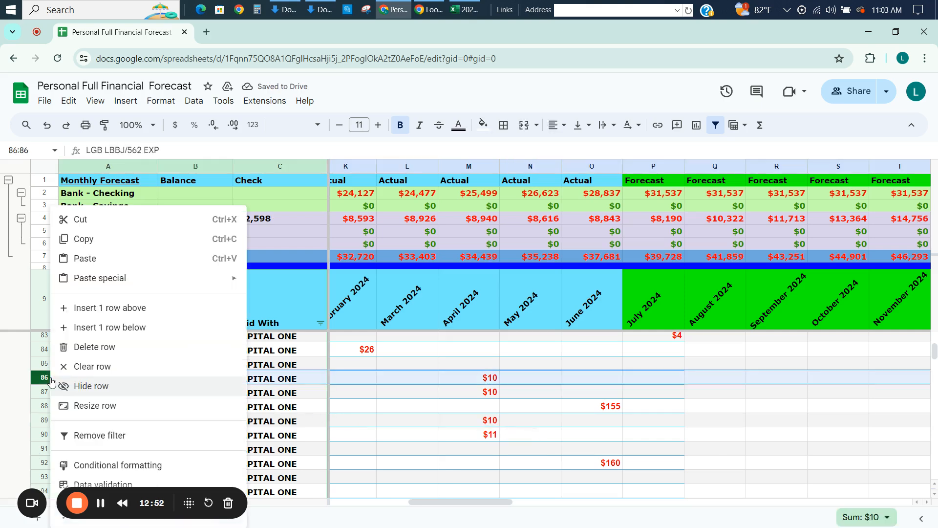
{"action": "left_click", "coordinate": [104, 353]}
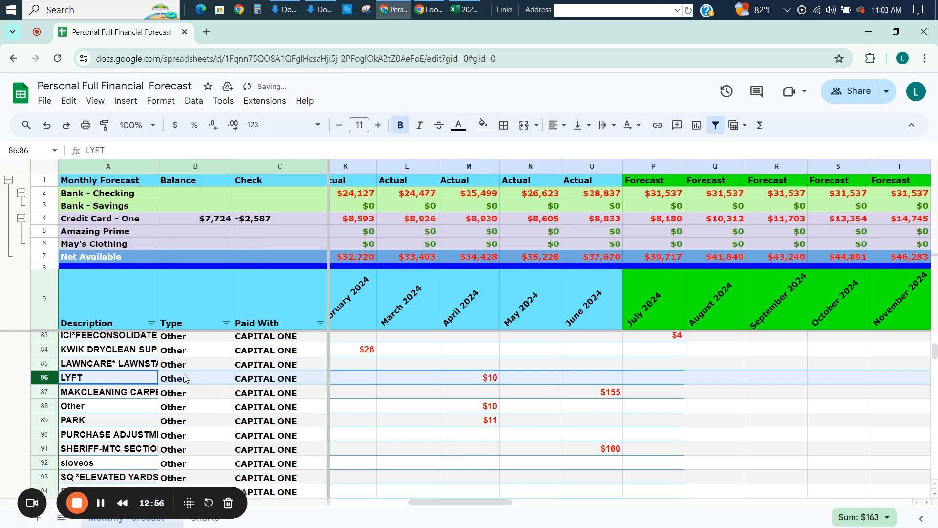
Check the monthly amounts across the ICI*FEECONSOLIDATED row.
{"action": "left_click", "coordinate": [429, 366]}
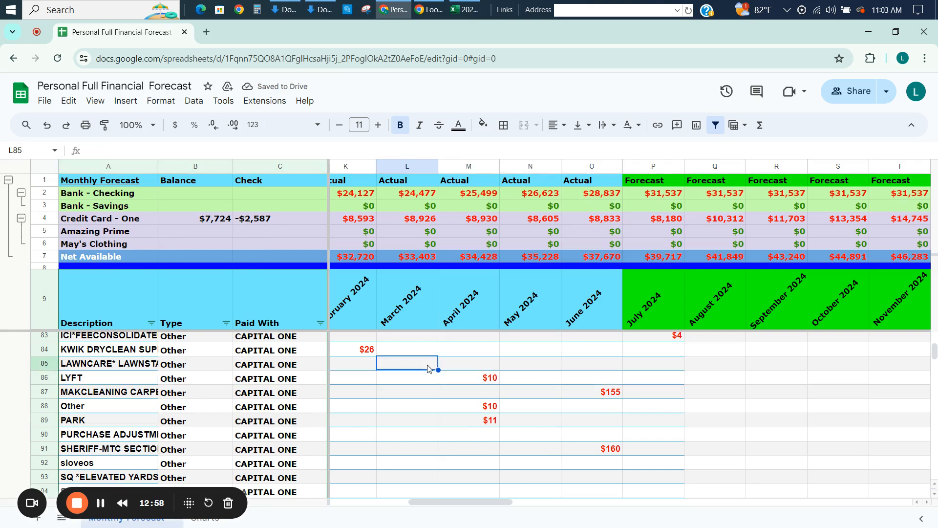
{"action": "key", "text": "Up"}
{"action": "key", "text": "Up"}
{"action": "key", "text": "Left"}
{"action": "key", "text": "Left"}
{"action": "key", "text": "Left"}
{"action": "key", "text": "Left"}
{"action": "key", "text": "Left"}
{"action": "key", "text": "Left"}
{"action": "key", "text": "Left"}
{"action": "key", "text": "Left"}
{"action": "key", "text": "Left"}
{"action": "key", "text": "Left"}
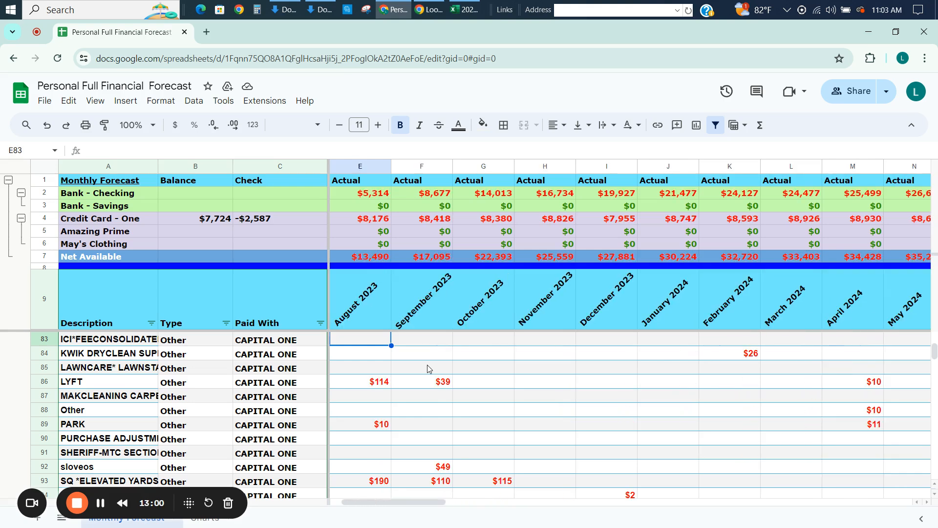
{"action": "key", "text": "Right"}
{"action": "key", "text": "Right"}
{"action": "key", "text": "Right"}
{"action": "key", "text": "Right"}
{"action": "key", "text": "Right"}
{"action": "key", "text": "Right"}
{"action": "key", "text": "Right"}
{"action": "key", "text": "Right"}
{"action": "key", "text": "Right"}
{"action": "key", "text": "Right"}
{"action": "key", "text": "Right"}
{"action": "key", "text": "Right"}
{"action": "key", "text": "Right"}
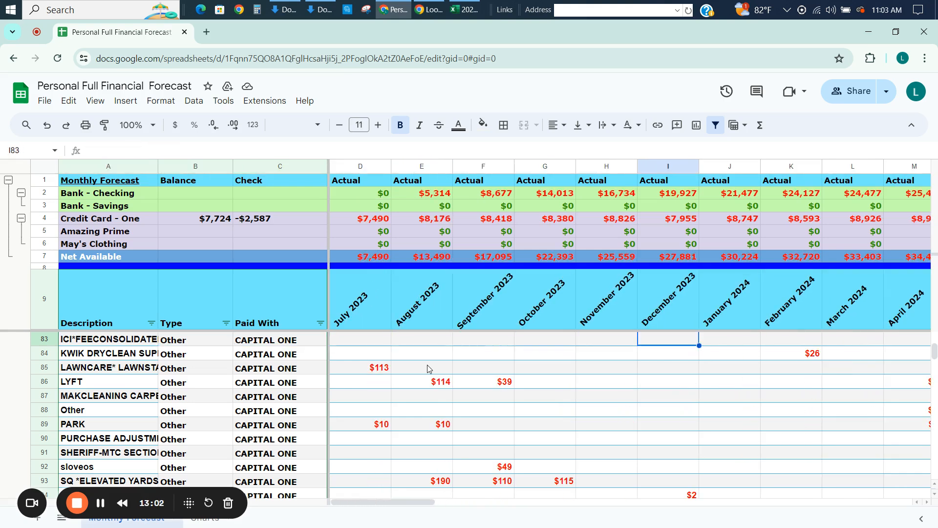
Copy the July 2024 amount from the ICI*FEECONSOLIDATED row into the Other row and delete the ICI*FEECONSOLIDATED row.
{"action": "key", "text": "Right"}
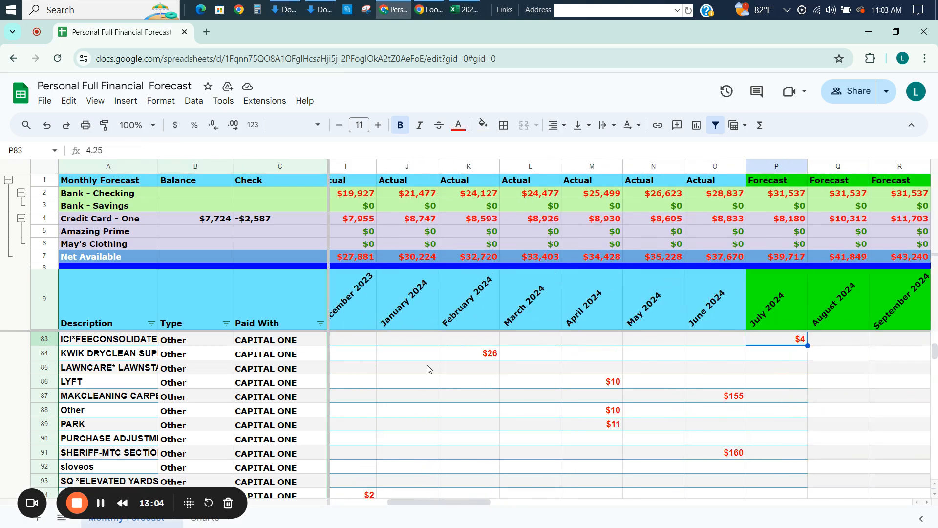
{"action": "key", "text": "ctrl+c"}
{"action": "key", "text": "Down"}
{"action": "key", "text": "Down"}
{"action": "key", "text": "Down"}
{"action": "key", "text": "Down"}
{"action": "key", "text": "Down"}
{"action": "key", "text": "ctrl+v"}
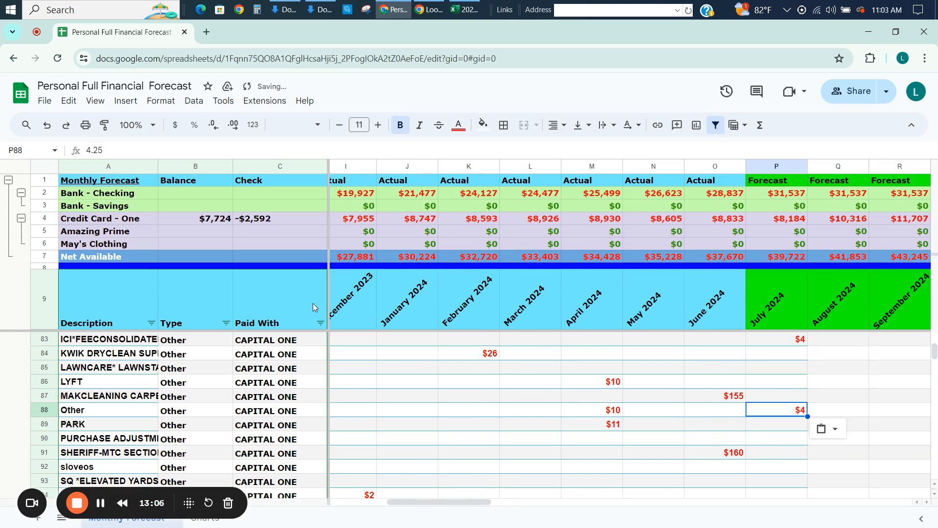
{"action": "left_click", "coordinate": [47, 340]}
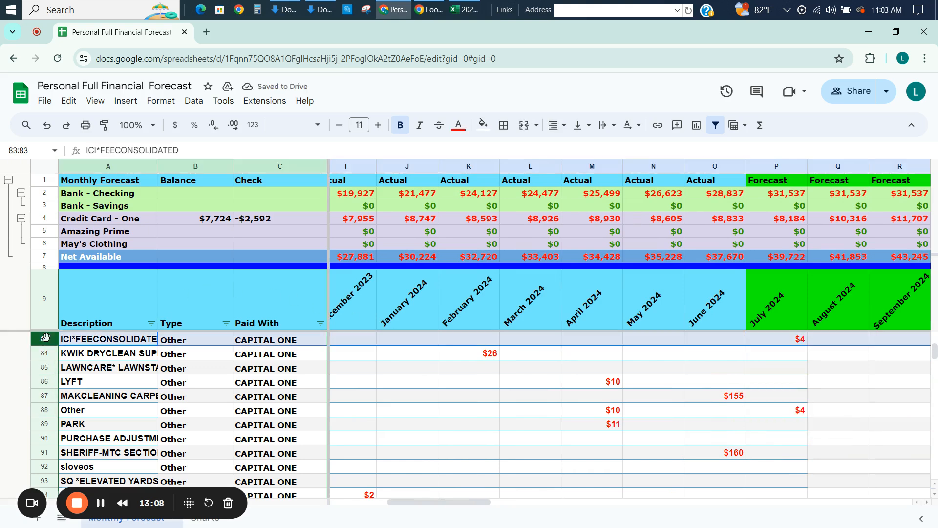
{"action": "right_click", "coordinate": [47, 340]}
{"action": "left_click", "coordinate": [98, 348]}
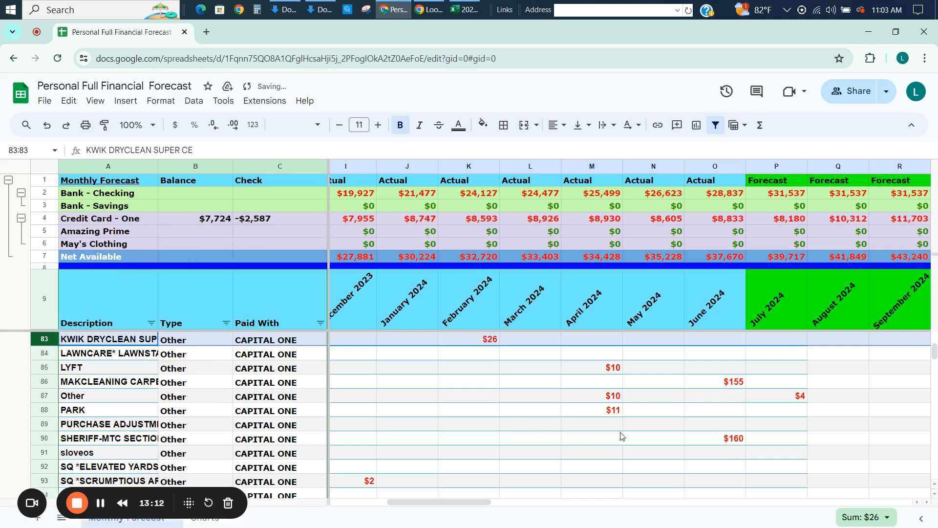
Copy the June 2024 amount of 160 from the SHERIFF-MTC row into the Other row and delete the SHERIFF-MTC row.
{"action": "left_click", "coordinate": [718, 445]}
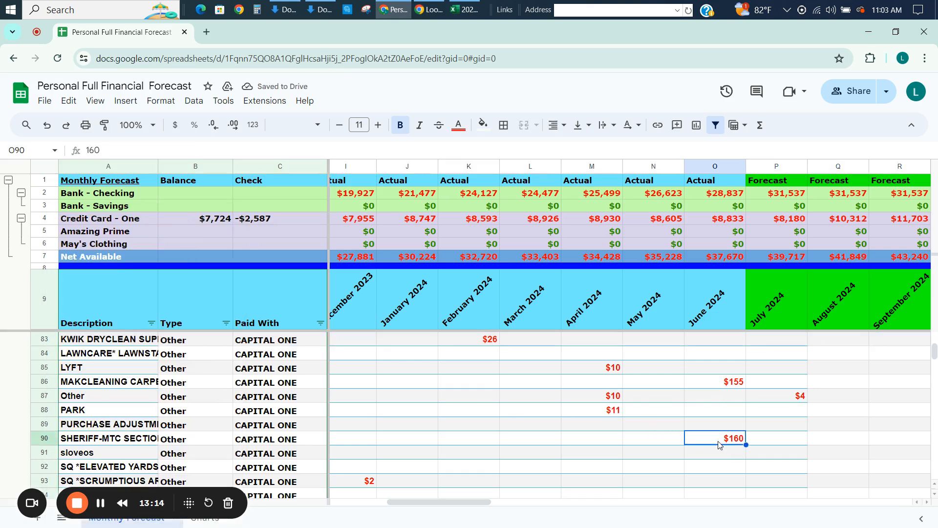
{"action": "key", "text": "ctrl+c"}
{"action": "key", "text": "Up"}
{"action": "key", "text": "Up"}
{"action": "key", "text": "Up"}
{"action": "key", "text": "ctrl+v"}
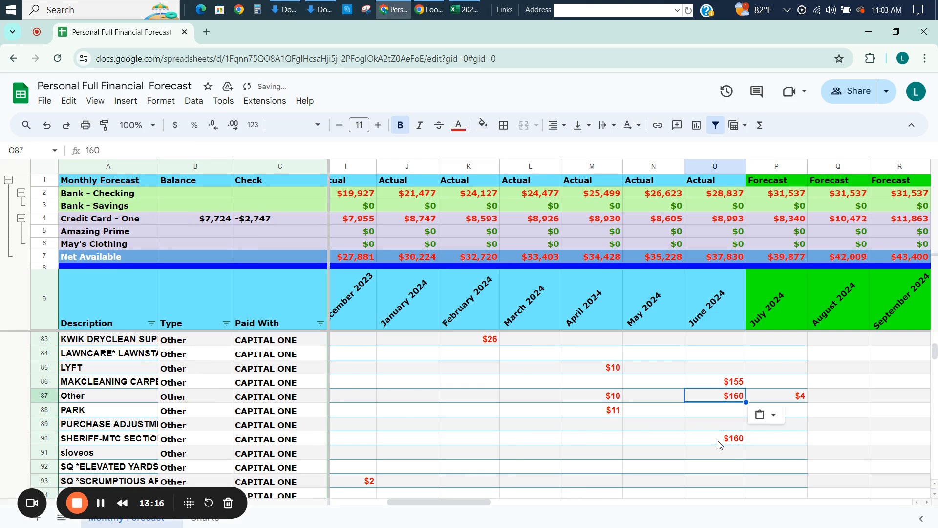
{"action": "left_click", "coordinate": [49, 438]}
{"action": "right_click", "coordinate": [49, 438]}
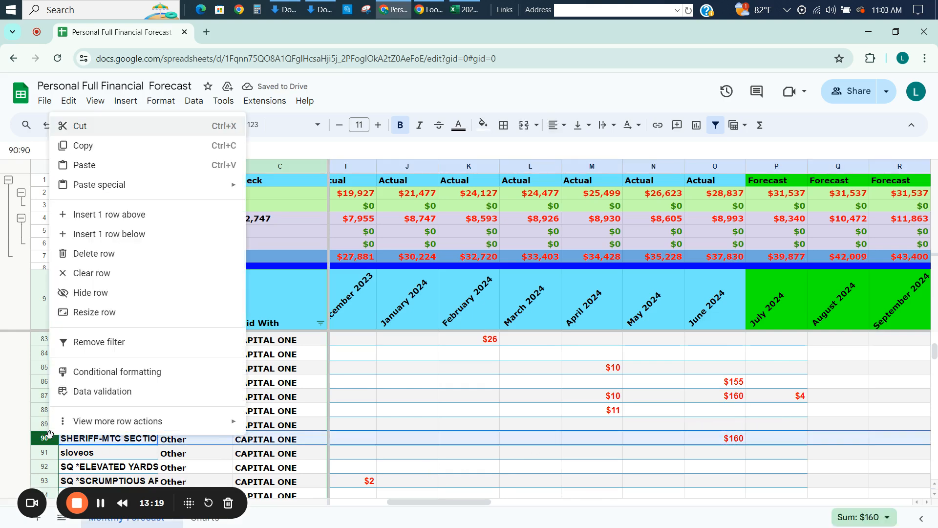
{"action": "left_click", "coordinate": [95, 254]}
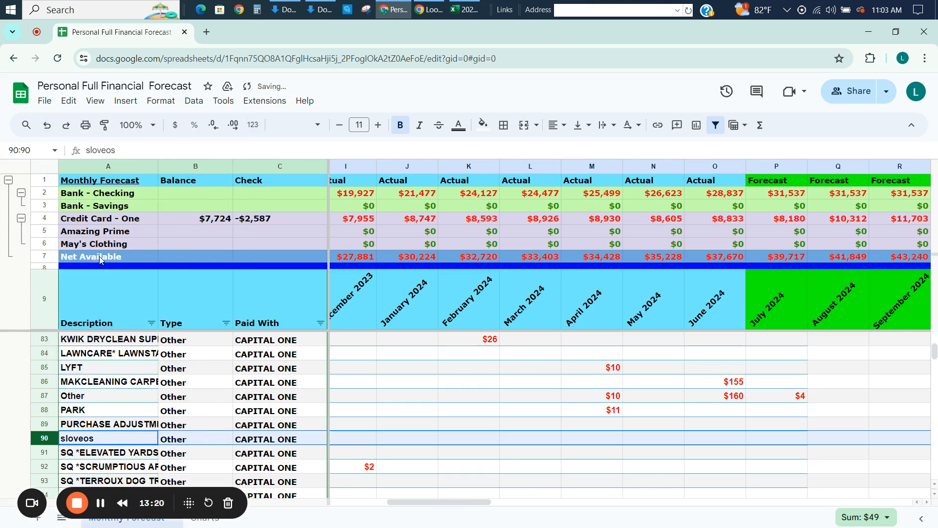
Review the remaining Other-type rows from CREDIT-CASH BACK down to SQ *SCRUMPTIOUS for further small expenses.
{"action": "left_click", "coordinate": [591, 400]}
{"action": "key", "text": "Up"}
{"action": "key", "text": "Up"}
{"action": "key", "text": "Up"}
{"action": "key", "text": "Up"}
{"action": "key", "text": "Up"}
{"action": "key", "text": "Up"}
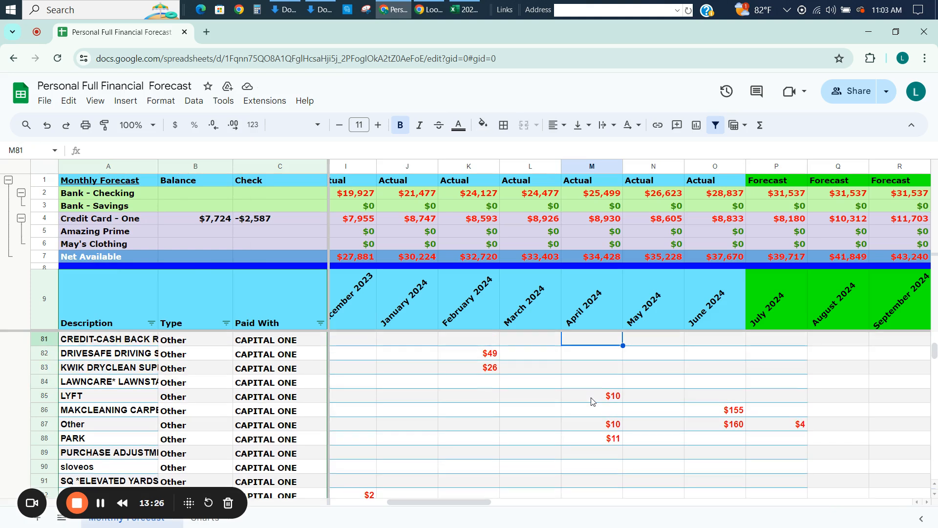
{"action": "key", "text": "Down"}
{"action": "key", "text": "Down"}
{"action": "key", "text": "Down"}
{"action": "key", "text": "Down"}
{"action": "key", "text": "Down"}
{"action": "key", "text": "Down"}
{"action": "key", "text": "Down"}
{"action": "key", "text": "Down"}
{"action": "key", "text": "Down"}
{"action": "key", "text": "Down"}
{"action": "key", "text": "Down"}
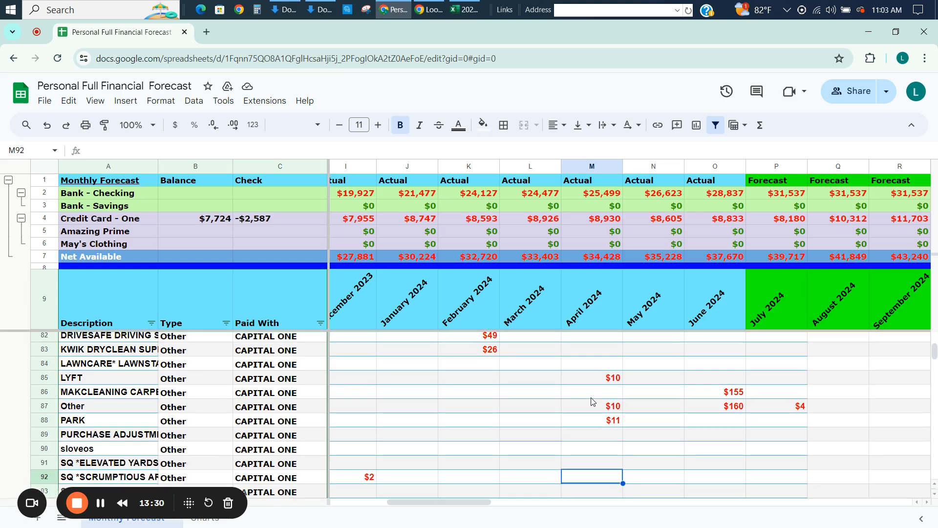
Set the August 2024 amount in the Other row to 100.
{"action": "key", "text": "Up"}
{"action": "key", "text": "Up"}
{"action": "key", "text": "Up"}
{"action": "key", "text": "Up"}
{"action": "key", "text": "Up"}
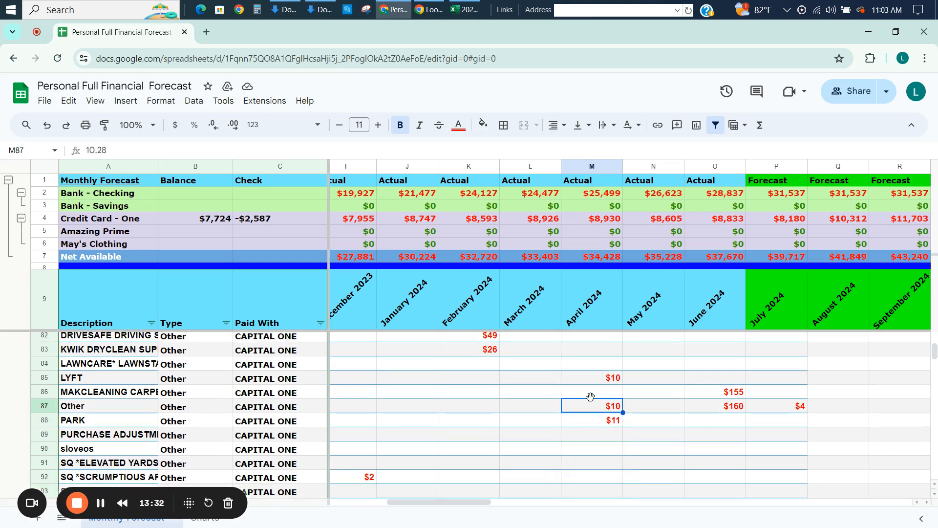
{"action": "key", "text": "Right"}
{"action": "key", "text": "Right"}
{"action": "key", "text": "Right"}
{"action": "key", "text": "Right"}
{"action": "key", "text": "Right"}
{"action": "key", "text": "Right"}
{"action": "key", "text": "Right"}
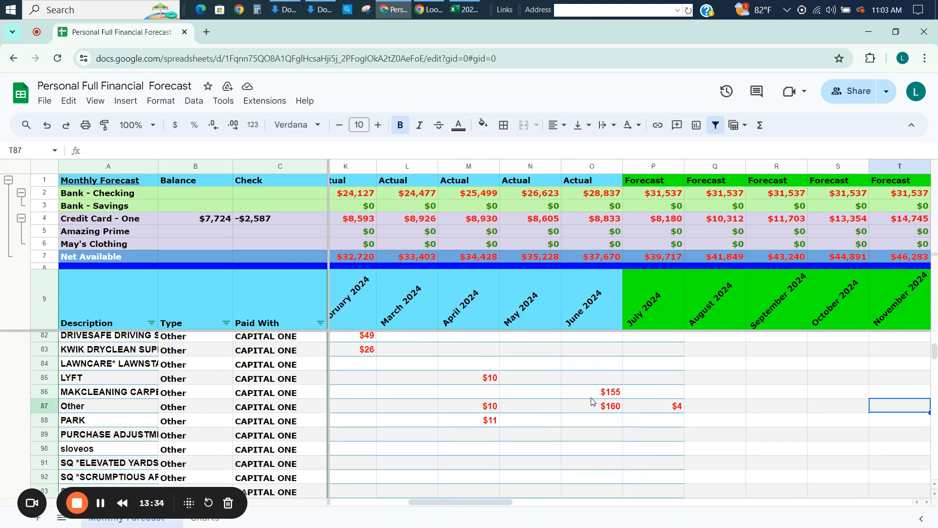
{"action": "key", "text": "Left"}
{"action": "key", "text": "Left"}
{"action": "key", "text": "Left"}
{"action": "type", "text": "100"}
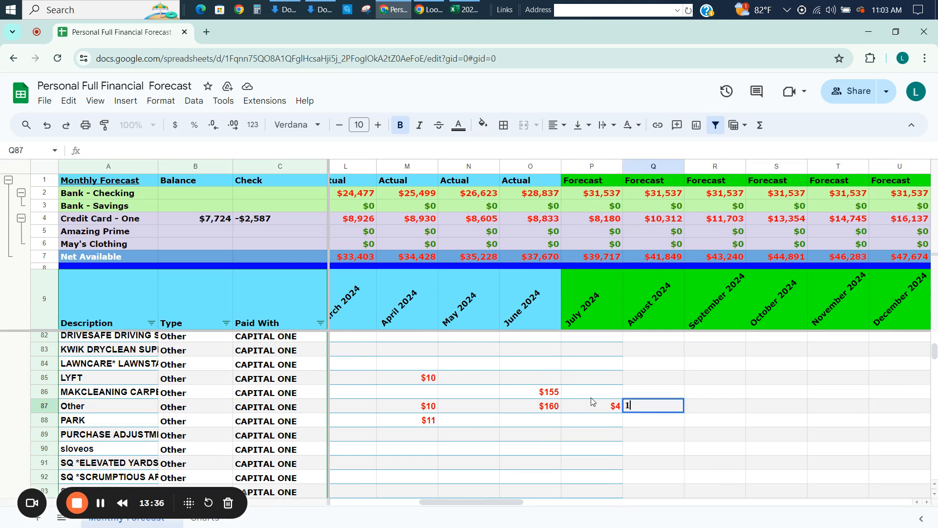
{"action": "key", "text": "Return"}
Fill the Other row's August 2024 amount across every forecast month through December 2027.
{"action": "key", "text": "Up"}
{"action": "key", "text": "ctrl+shift+Right"}
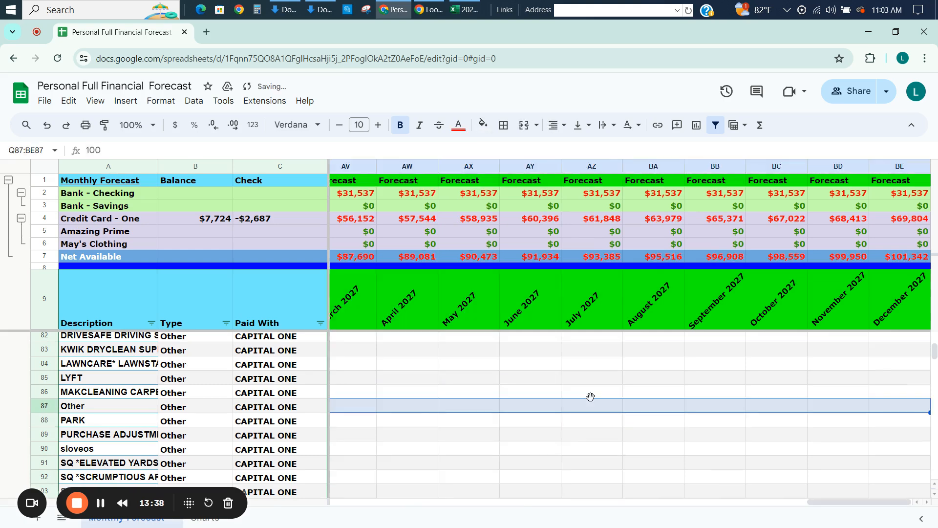
{"action": "key", "text": "ctrl+r"}
{"action": "key", "text": "Left"}
{"action": "key", "text": "Left"}
{"action": "key", "text": "Left"}
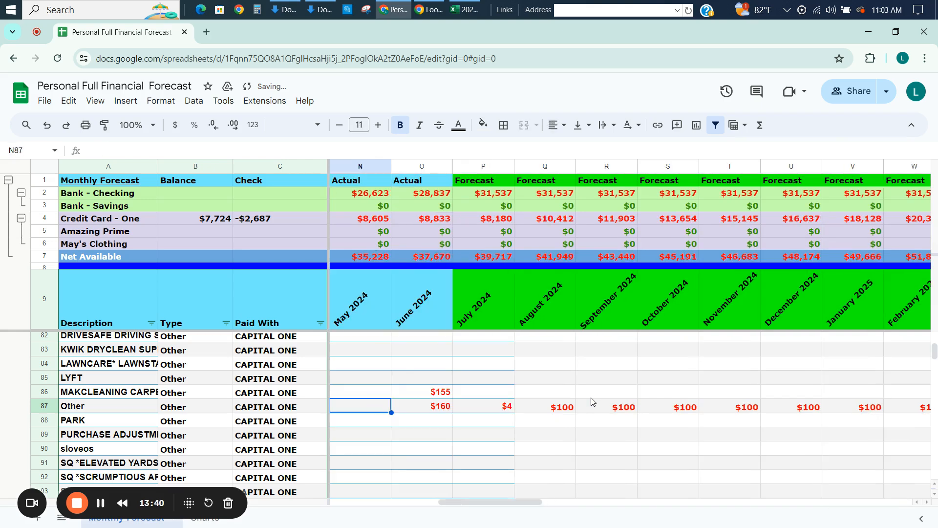
Review the rows below Other, down through the Pet and School Costs vendors, for expenses that need a forecast.
{"action": "key", "text": "Right"}
{"action": "key", "text": "Right"}
{"action": "key", "text": "Down"}
{"action": "key", "text": "Down"}
{"action": "key", "text": "Down"}
{"action": "key", "text": "Down"}
{"action": "key", "text": "Down"}
{"action": "key", "text": "Down"}
{"action": "key", "text": "Down"}
{"action": "key", "text": "Down"}
{"action": "key", "text": "Down"}
{"action": "key", "text": "Down"}
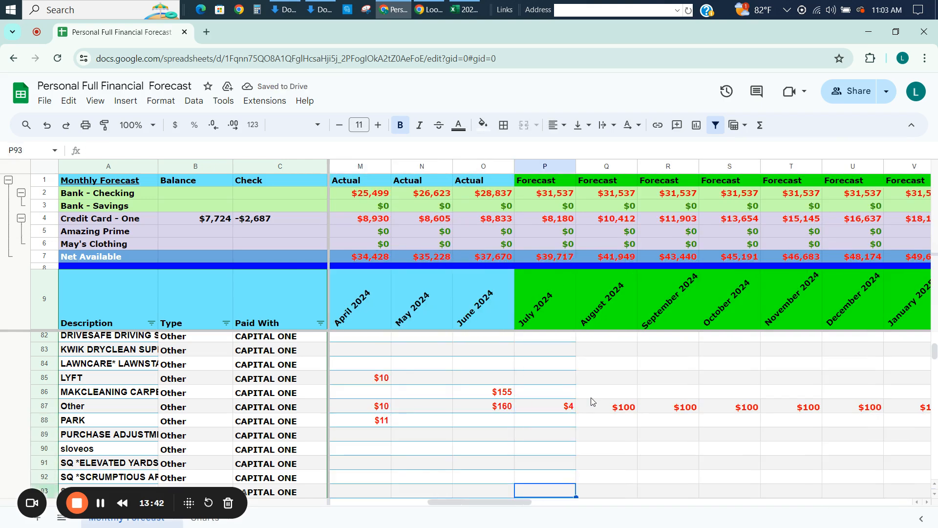
{"action": "key", "text": "Down"}
{"action": "key", "text": "Down"}
{"action": "key", "text": "Down"}
{"action": "key", "text": "Down"}
{"action": "key", "text": "Down"}
{"action": "key", "text": "Down"}
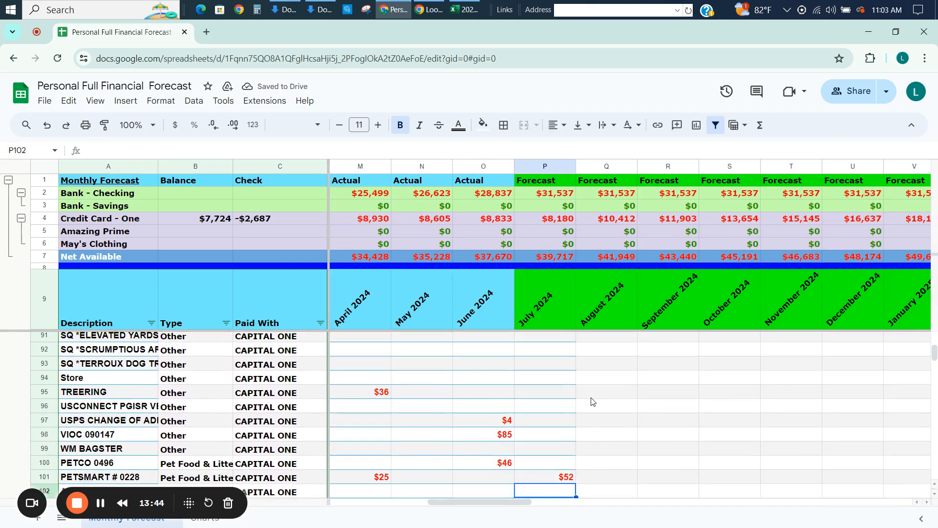
{"action": "key", "text": "Down"}
{"action": "key", "text": "Down"}
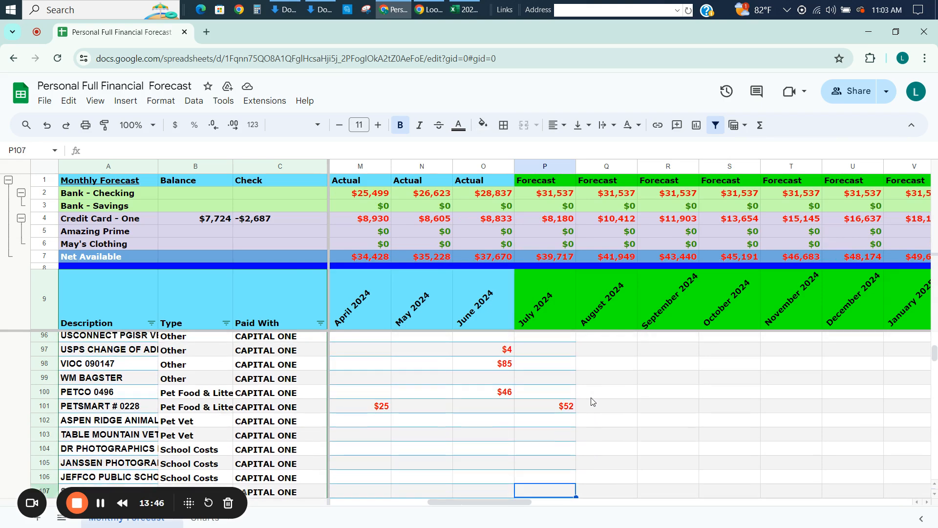
Check the past monthly amounts in the PETCO and PETSMART pet food rows back to January 2024.
{"action": "key", "text": "Up"}
{"action": "key", "text": "Up"}
{"action": "key", "text": "Up"}
{"action": "key", "text": "Up"}
{"action": "key", "text": "Up"}
{"action": "key", "text": "Up"}
{"action": "key", "text": "Up"}
{"action": "key", "text": "Left"}
{"action": "key", "text": "Left"}
{"action": "key", "text": "Left"}
{"action": "key", "text": "Left"}
{"action": "key", "text": "Left"}
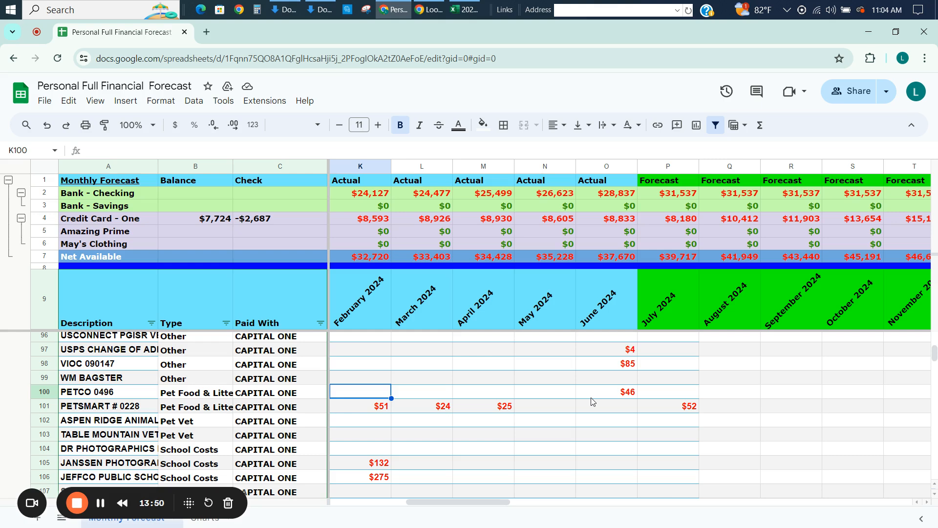
{"action": "key", "text": "Left"}
{"action": "key", "text": "Down"}
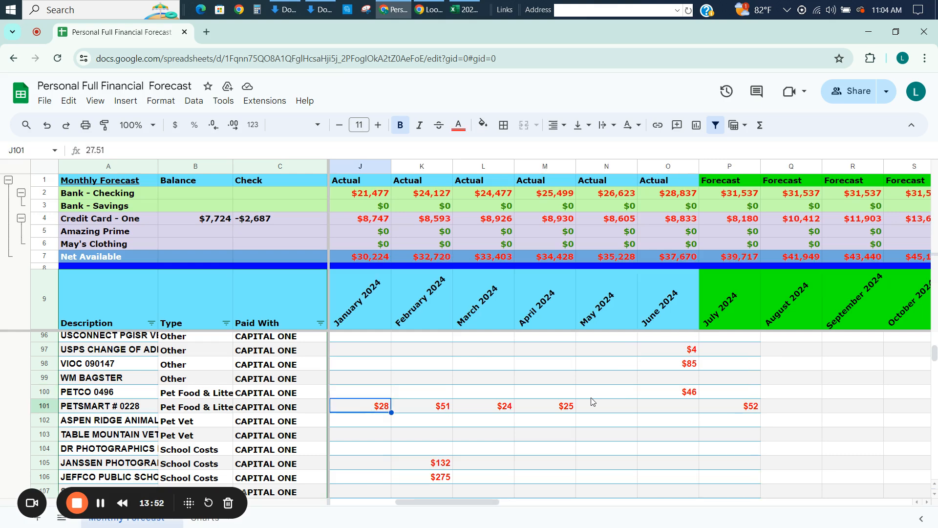
Set the August 2024 amount in the PETSMART row to 50.
{"action": "key", "text": "Right"}
{"action": "key", "text": "Right"}
{"action": "key", "text": "Right"}
{"action": "key", "text": "Right"}
{"action": "key", "text": "Right"}
{"action": "key", "text": "Right"}
{"action": "key", "text": "Right"}
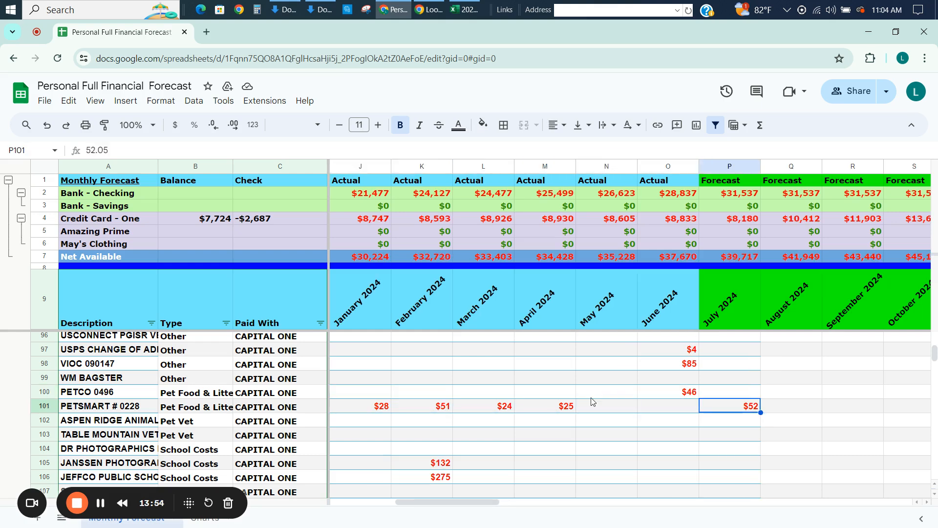
{"action": "type", "text": "50"}
{"action": "key", "text": "Return"}
{"action": "key", "text": "Up"}
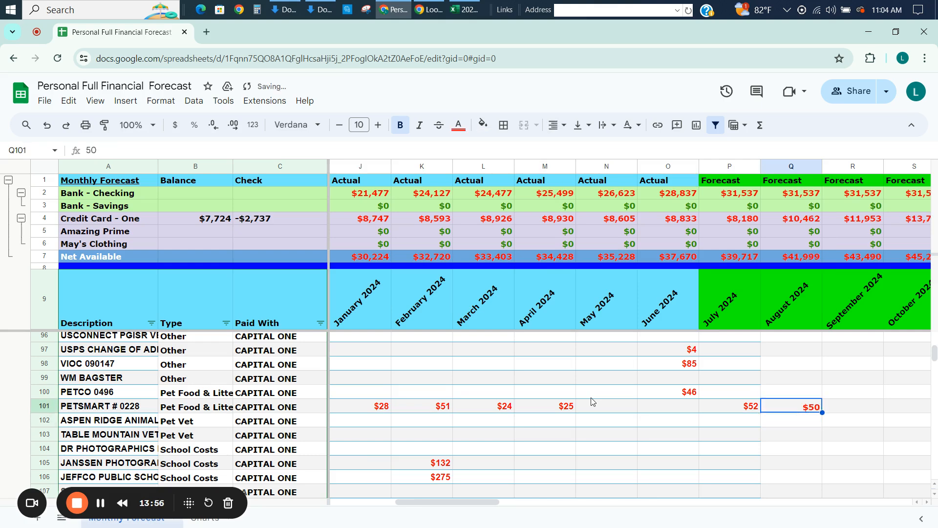
Fill the PETSMART row's August 2024 amount across all forecast months through December 2027.
{"action": "key", "text": "Left"}
{"action": "key", "text": "Left"}
{"action": "key", "text": "Left"}
{"action": "key", "text": "Left"}
{"action": "key", "text": "Left"}
{"action": "key", "text": "Left"}
{"action": "key", "text": "Right"}
{"action": "key", "text": "Right"}
{"action": "key", "text": "Right"}
{"action": "key", "text": "Right"}
{"action": "key", "text": "Right"}
{"action": "key", "text": "Right"}
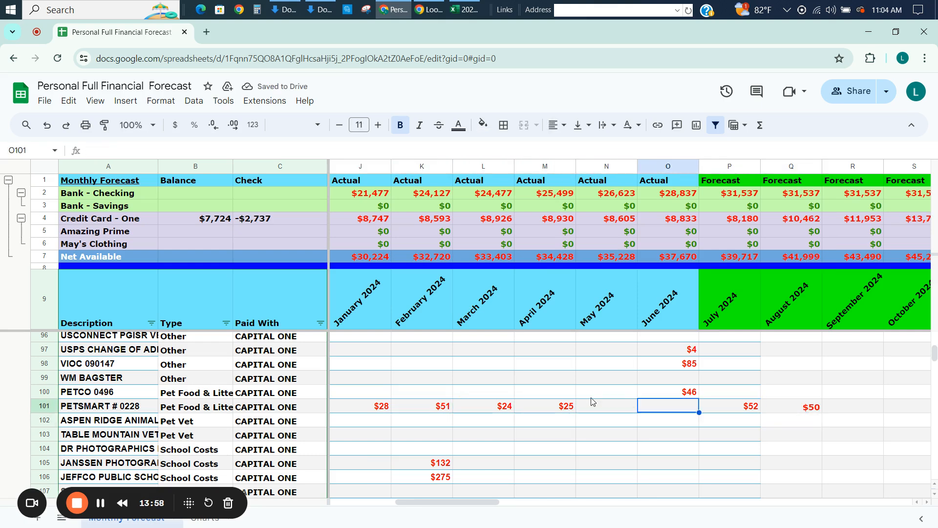
{"action": "key", "text": "ctrl+shift+Right"}
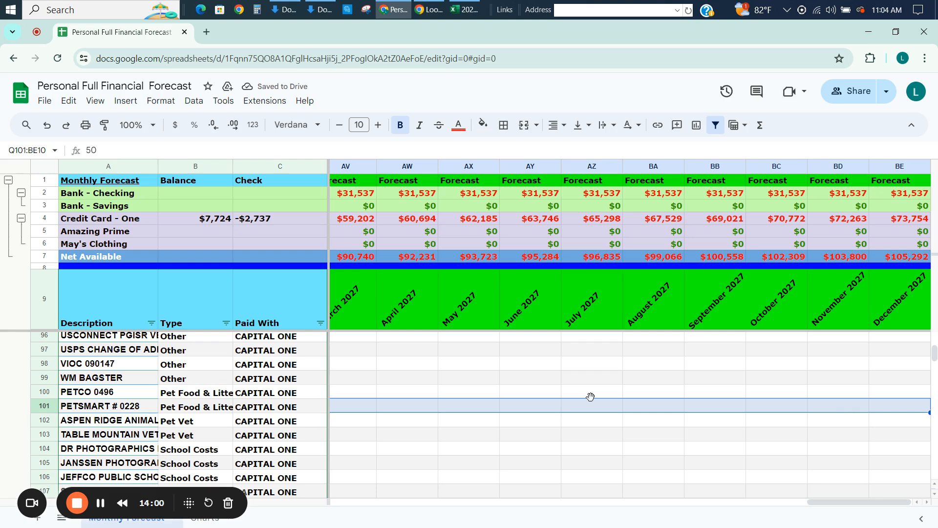
{"action": "key", "text": "ctrl+r"}
{"action": "key", "text": "Left"}
{"action": "key", "text": "Left"}
{"action": "key", "text": "Left"}
{"action": "key", "text": "Left"}
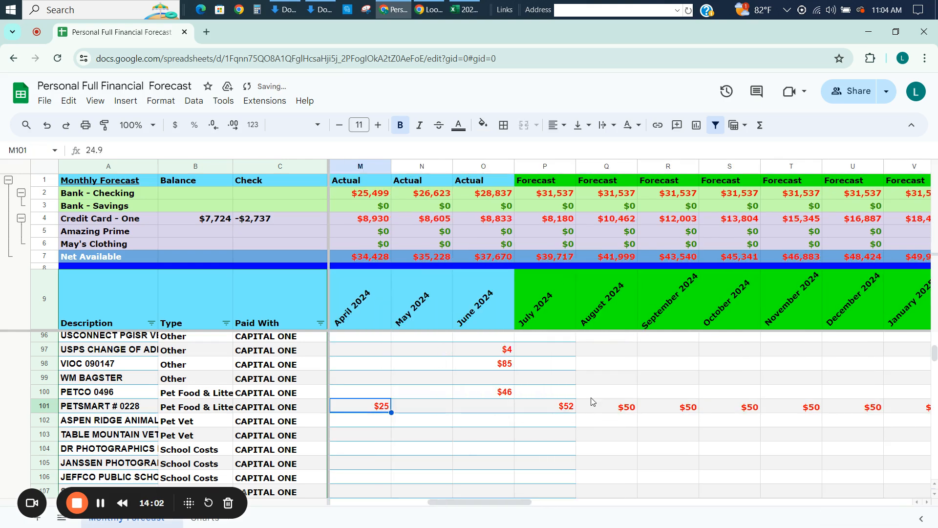
{"action": "key", "text": "Down"}
{"action": "key", "text": "Down"}
{"action": "key", "text": "Down"}
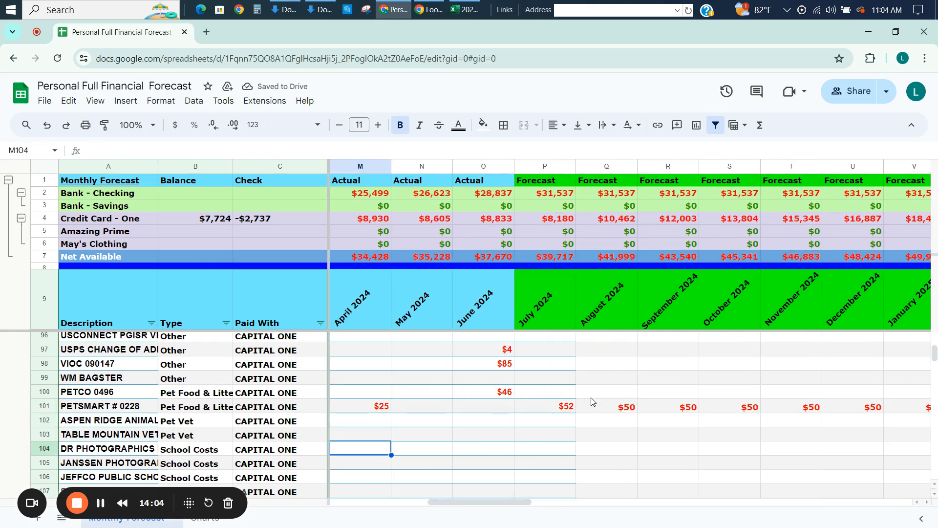
{"action": "key", "text": "Left"}
{"action": "key", "text": "Up"}
{"action": "key", "text": "Up"}
{"action": "key", "text": "Right"}
{"action": "key", "text": "Right"}
{"action": "key", "text": "Right"}
{"action": "key", "text": "Right"}
{"action": "key", "text": "Right"}
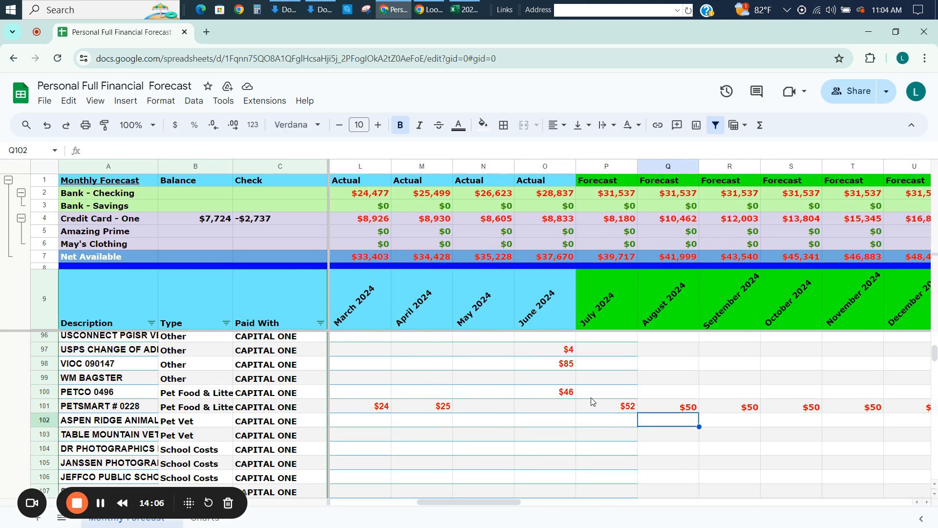
{"action": "type", "text": "="}
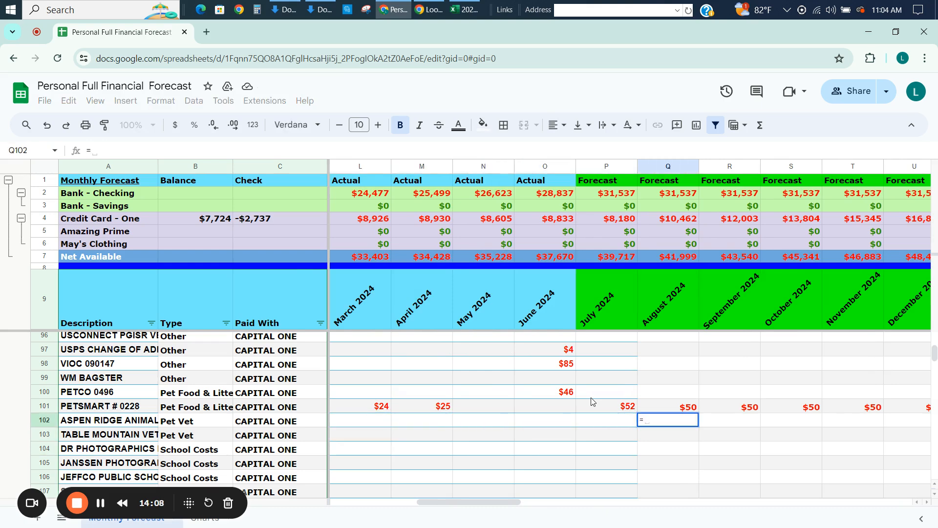
{"action": "key", "text": "Left"}
{"action": "key", "text": "Left"}
{"action": "key", "text": "Left"}
{"action": "key", "text": "Left"}
{"action": "key", "text": "Left"}
{"action": "key", "text": "Left"}
{"action": "key", "text": "Left"}
{"action": "key", "text": "Left"}
{"action": "key", "text": "Left"}
{"action": "key", "text": "Left"}
{"action": "key", "text": "Left"}
{"action": "key", "text": "Left"}
{"action": "key", "text": "Left"}
{"action": "key", "text": "Left"}
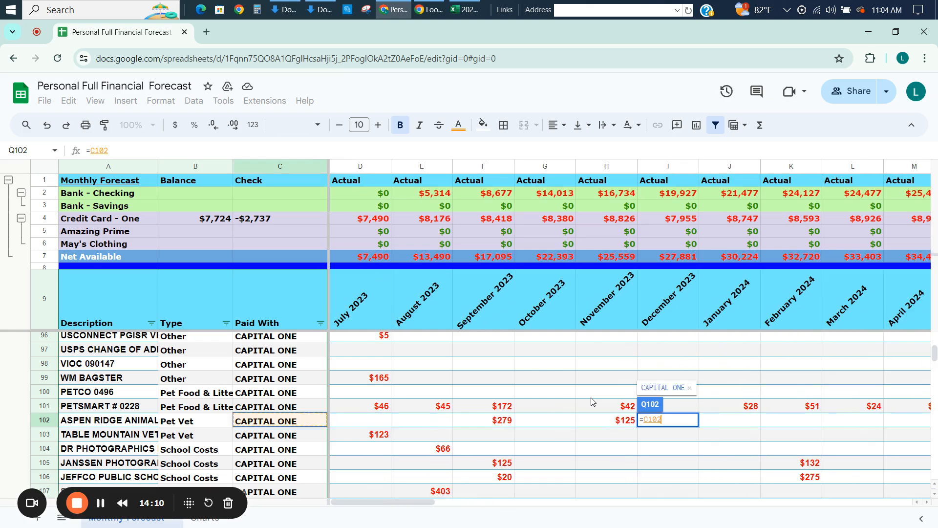
{"action": "key", "text": "Left"}
{"action": "key", "text": "Left"}
{"action": "key", "text": "Right"}
{"action": "key", "text": "Right"}
{"action": "key", "text": "Right"}
{"action": "key", "text": "Right"}
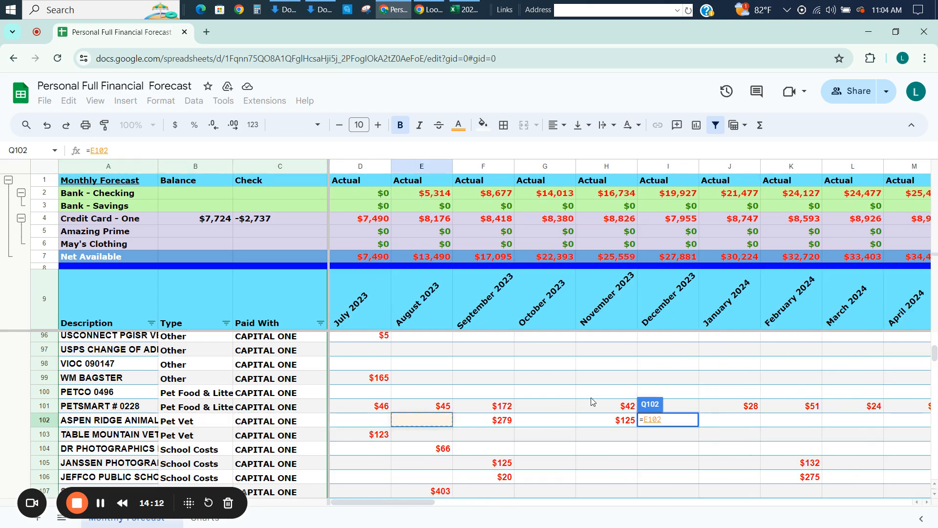
{"action": "key", "text": "Escape"}
Enter the formula =D102 in the ASPEN RIDGE ANIMAL row's July 2024 cell to repeat the July 2023 amount.
{"action": "key", "text": "Left"}
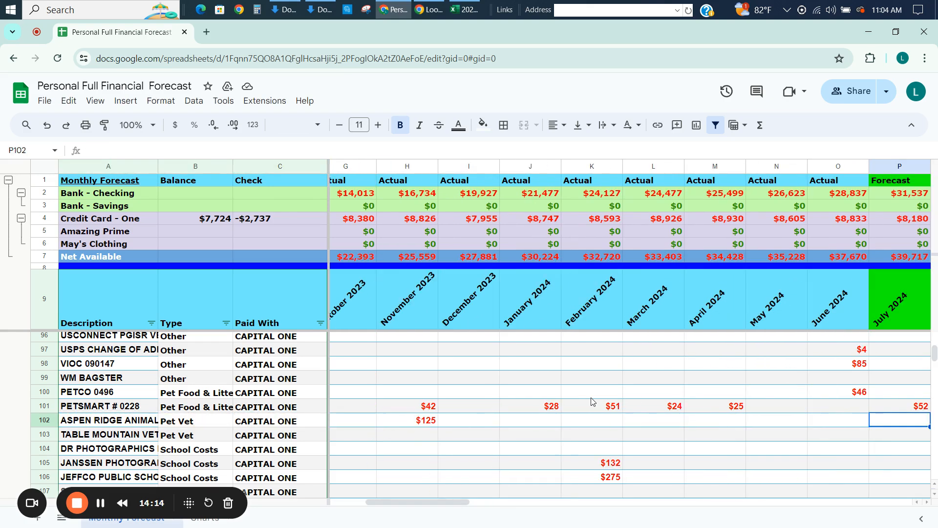
{"action": "type", "text": "="}
{"action": "key", "text": "Left"}
{"action": "key", "text": "Left"}
{"action": "key", "text": "Left"}
{"action": "key", "text": "Left"}
{"action": "key", "text": "Left"}
{"action": "key", "text": "Left"}
{"action": "key", "text": "Left"}
{"action": "key", "text": "Left"}
{"action": "key", "text": "Left"}
{"action": "key", "text": "Left"}
{"action": "key", "text": "Left"}
{"action": "key", "text": "Left"}
{"action": "key", "text": "Left"}
{"action": "key", "text": "Left"}
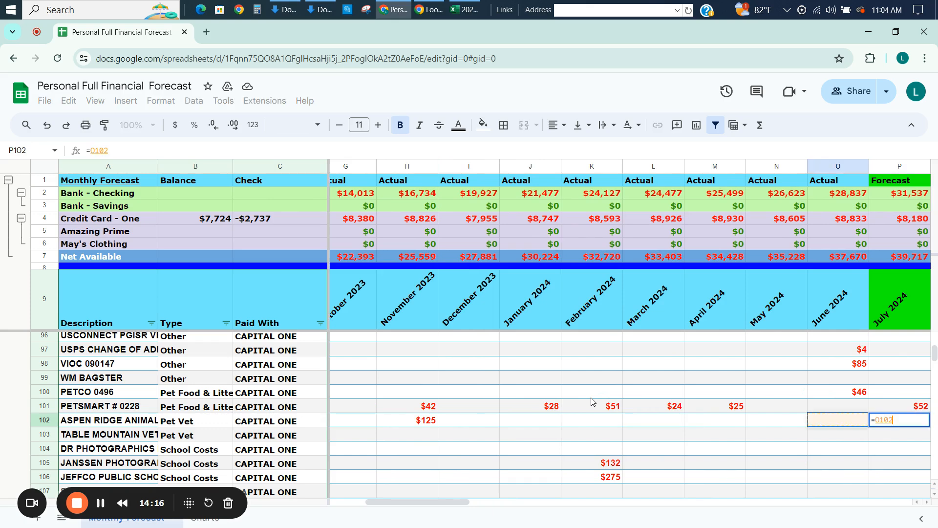
{"action": "key", "text": "Return"}
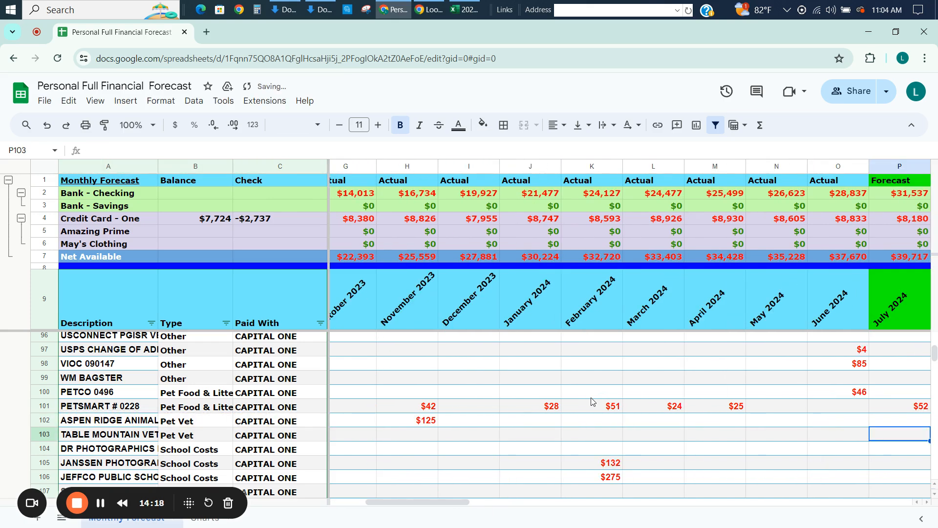
Copy the July 2024 formula across the ASPEN RIDGE ANIMAL and TABLE MOUNTAIN VET rows through December 2027.
{"action": "key", "text": "Up"}
{"action": "key", "text": "shift+Down"}
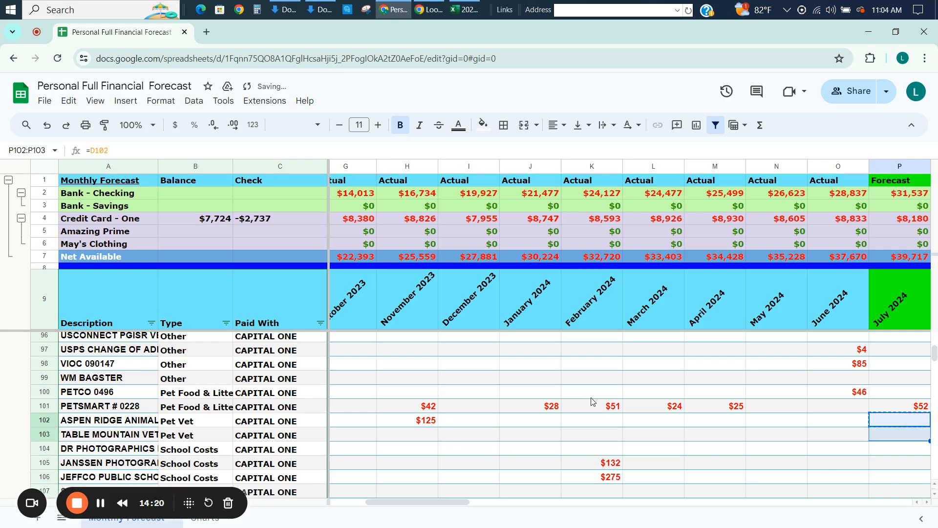
{"action": "key", "text": "shift+Right"}
{"action": "key", "text": "shift+Right"}
{"action": "key", "text": "shift+Right"}
{"action": "key", "text": "shift+Right"}
{"action": "key", "text": "shift+Right"}
{"action": "key", "text": "shift+Right"}
{"action": "key", "text": "ctrl+shift+Right"}
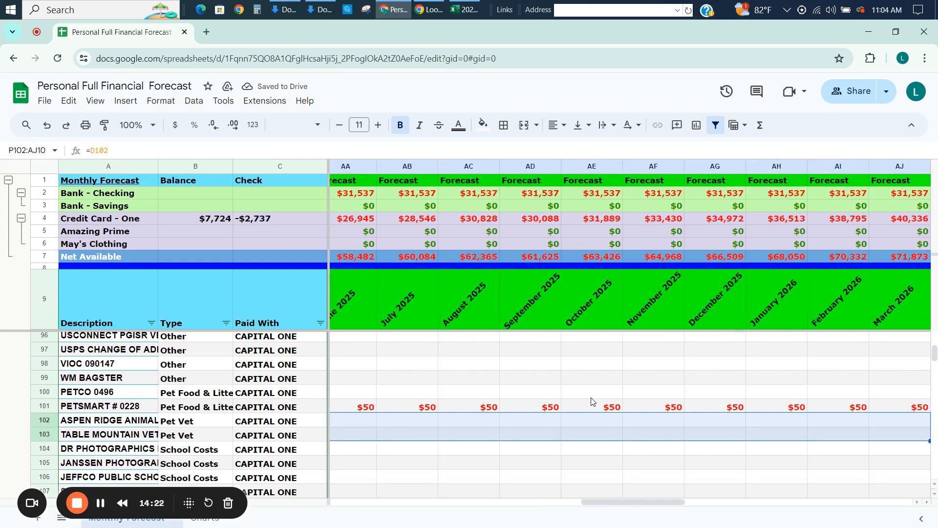
{"action": "key", "text": "ctrl+v"}
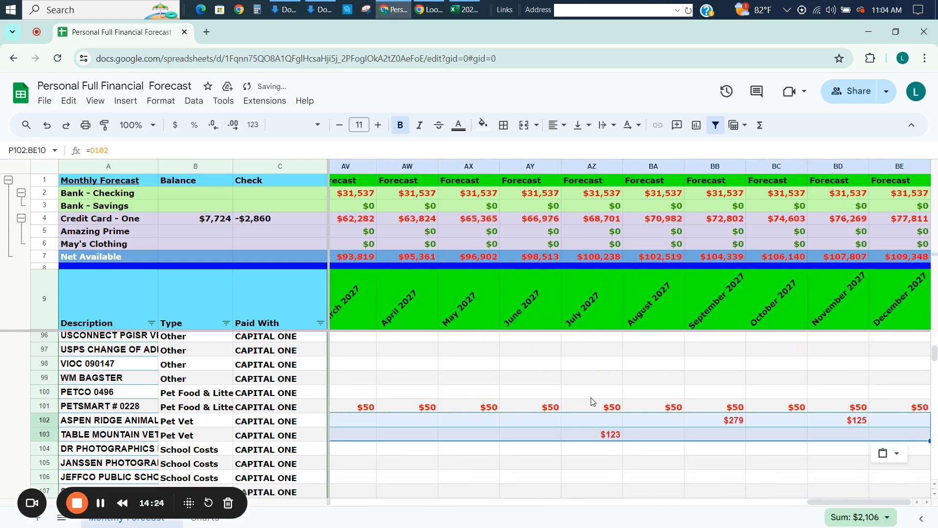
Check the forecast months in the TABLE MOUNTAIN VET row from July 2024 to July 2025.
{"action": "key", "text": "Left"}
{"action": "key", "text": "Left"}
{"action": "key", "text": "Right"}
{"action": "key", "text": "Right"}
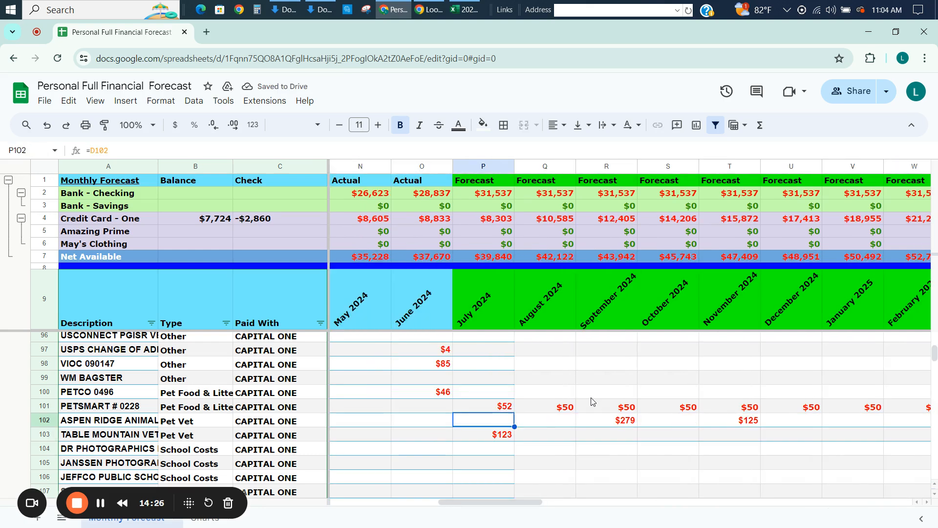
{"action": "key", "text": "Down"}
{"action": "key", "text": "Right"}
{"action": "key", "text": "Right"}
{"action": "key", "text": "Right"}
{"action": "key", "text": "Right"}
{"action": "key", "text": "Right"}
{"action": "key", "text": "Right"}
{"action": "key", "text": "Right"}
{"action": "key", "text": "Right"}
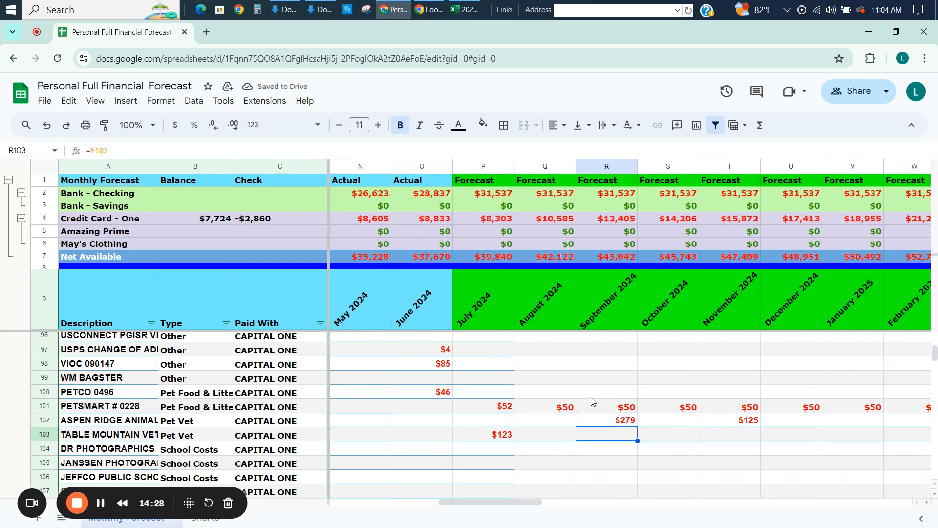
{"action": "key", "text": "Right"}
{"action": "key", "text": "Right"}
{"action": "key", "text": "Right"}
{"action": "key", "text": "Right"}
{"action": "key", "text": "Right"}
{"action": "key", "text": "Right"}
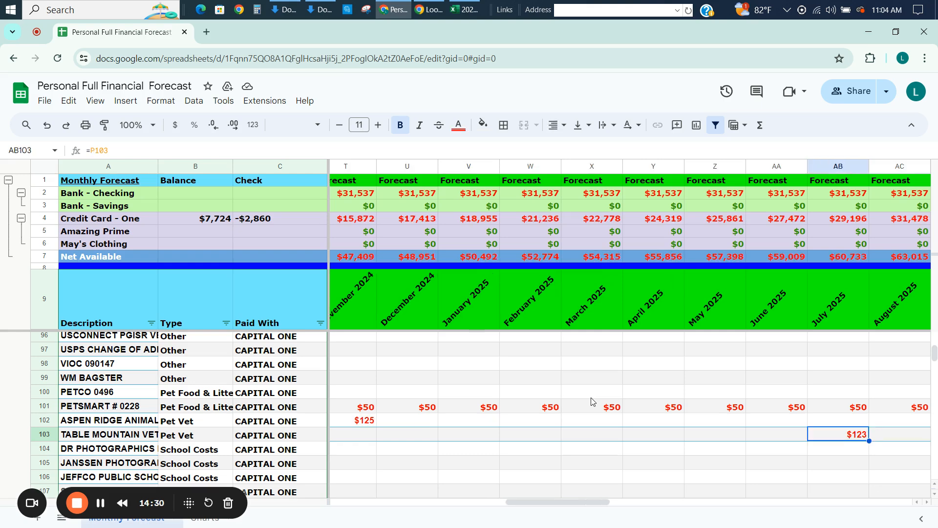
Check the ASPEN RIDGE ANIMAL row's forecast amounts for the second half of 2025.
{"action": "key", "text": "Up"}
{"action": "key", "text": "Right"}
{"action": "key", "text": "Right"}
{"action": "key", "text": "Left"}
{"action": "key", "text": "Right"}
{"action": "key", "text": "Right"}
{"action": "key", "text": "Right"}
{"action": "key", "text": "Left"}
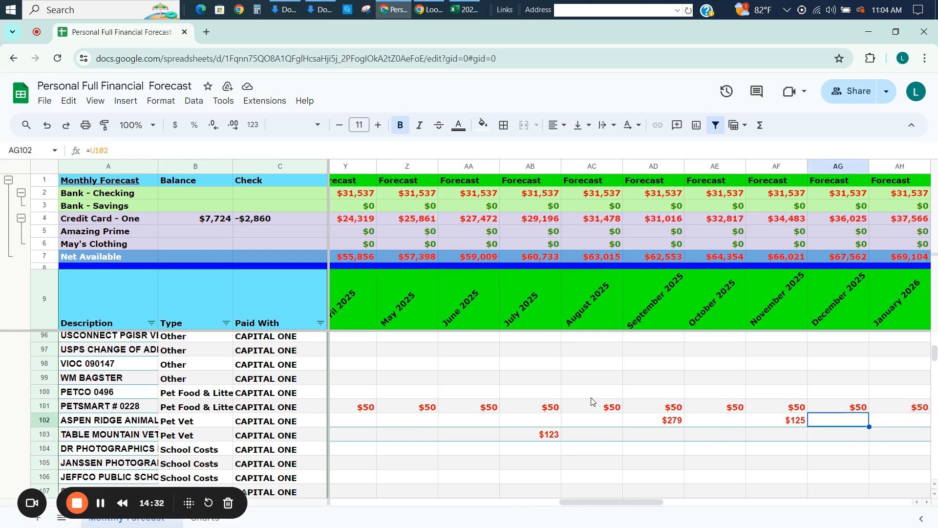
Compare the two Pet Vet rows' 2024 forecast amounts with their actuals from February to June 2024.
{"action": "key", "text": "Down"}
{"action": "key", "text": "Left"}
{"action": "key", "text": "Left"}
{"action": "key", "text": "Left"}
{"action": "key", "text": "Left"}
{"action": "key", "text": "Left"}
{"action": "key", "text": "Left"}
{"action": "key", "text": "Left"}
{"action": "key", "text": "Left"}
{"action": "key", "text": "Left"}
{"action": "key", "text": "Left"}
{"action": "key", "text": "Left"}
{"action": "key", "text": "Left"}
{"action": "key", "text": "Left"}
{"action": "key", "text": "Left"}
{"action": "key", "text": "Left"}
{"action": "key", "text": "Left"}
{"action": "key", "text": "Left"}
{"action": "key", "text": "Left"}
{"action": "key", "text": "Left"}
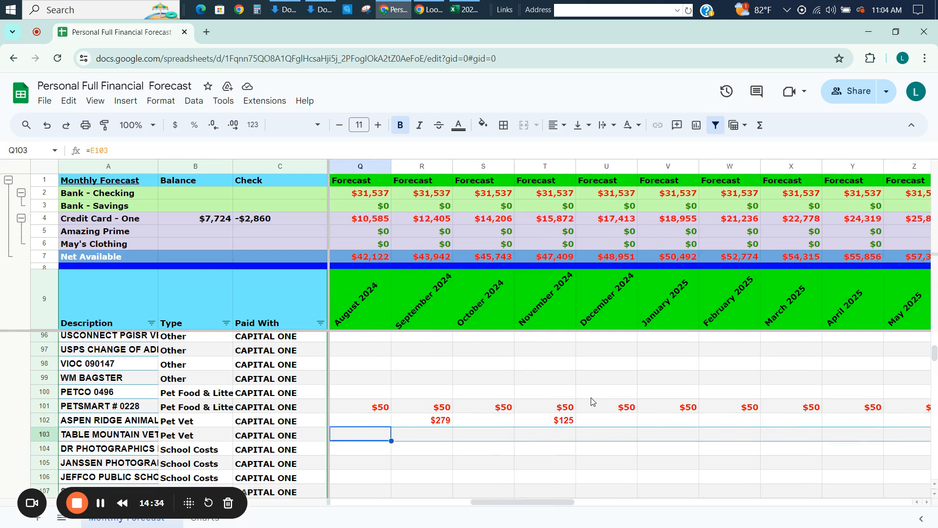
{"action": "key", "text": "Left"}
{"action": "key", "text": "Left"}
{"action": "key", "text": "Left"}
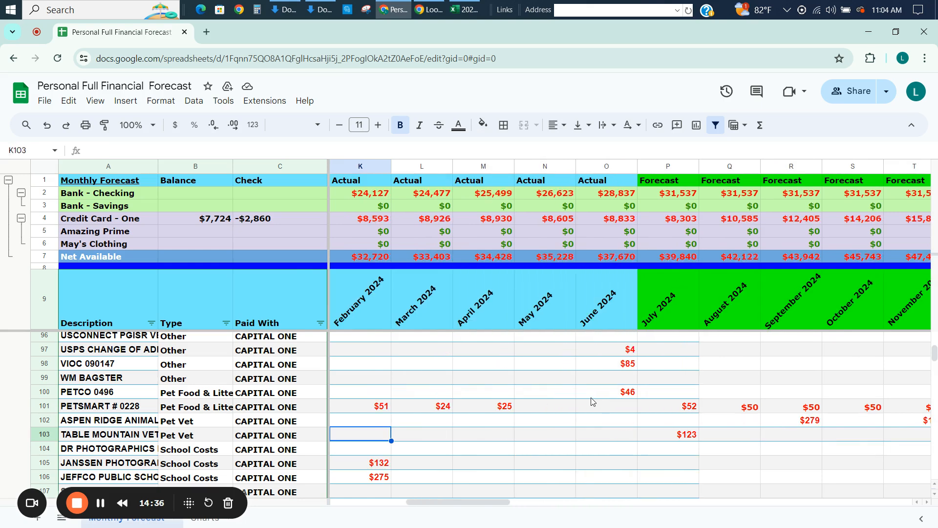
{"action": "key", "text": "Right"}
{"action": "key", "text": "Right"}
{"action": "key", "text": "Right"}
{"action": "key", "text": "Right"}
{"action": "key", "text": "Right"}
{"action": "key", "text": "Right"}
{"action": "key", "text": "Right"}
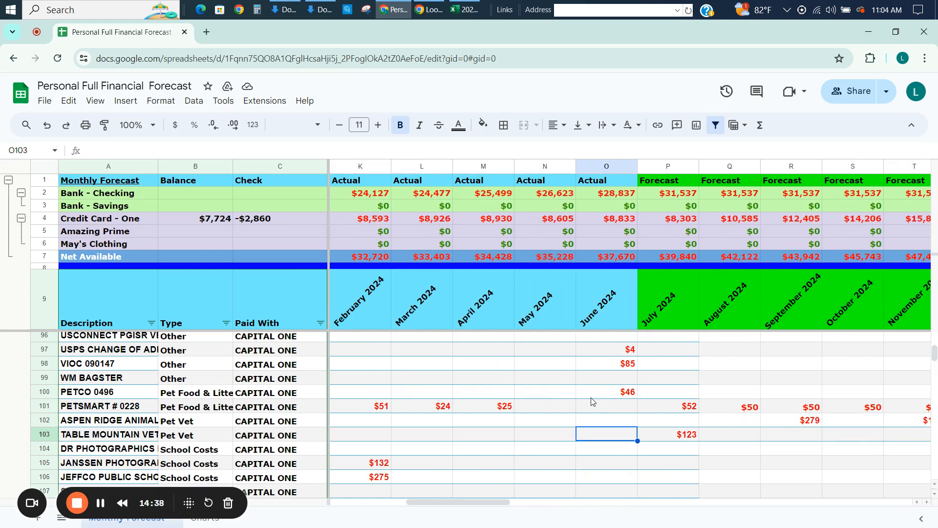
{"action": "key", "text": "Left"}
{"action": "key", "text": "Left"}
{"action": "key", "text": "Left"}
{"action": "key", "text": "Right"}
{"action": "key", "text": "Right"}
{"action": "key", "text": "Right"}
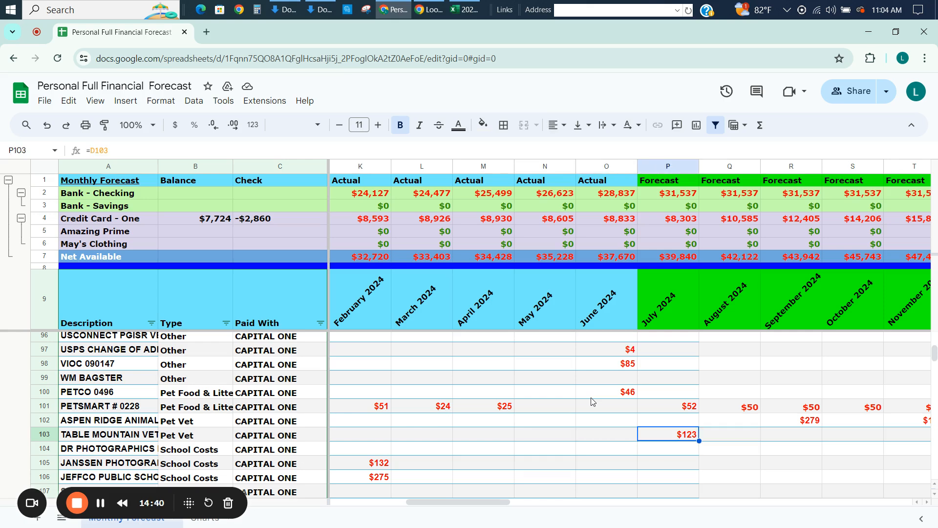
{"action": "key", "text": "Up"}
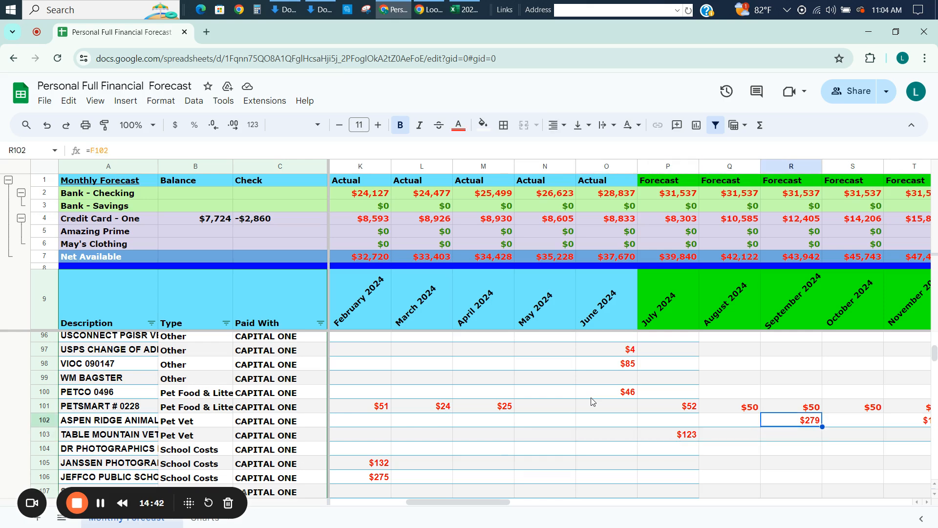
Examine the February to June 2024 actuals in the School Costs rows below the Pet Vet rows.
{"action": "key", "text": "Right"}
{"action": "key", "text": "Right"}
{"action": "key", "text": "Left"}
{"action": "key", "text": "Left"}
{"action": "key", "text": "Left"}
{"action": "key", "text": "Left"}
{"action": "key", "text": "Left"}
{"action": "key", "text": "Down"}
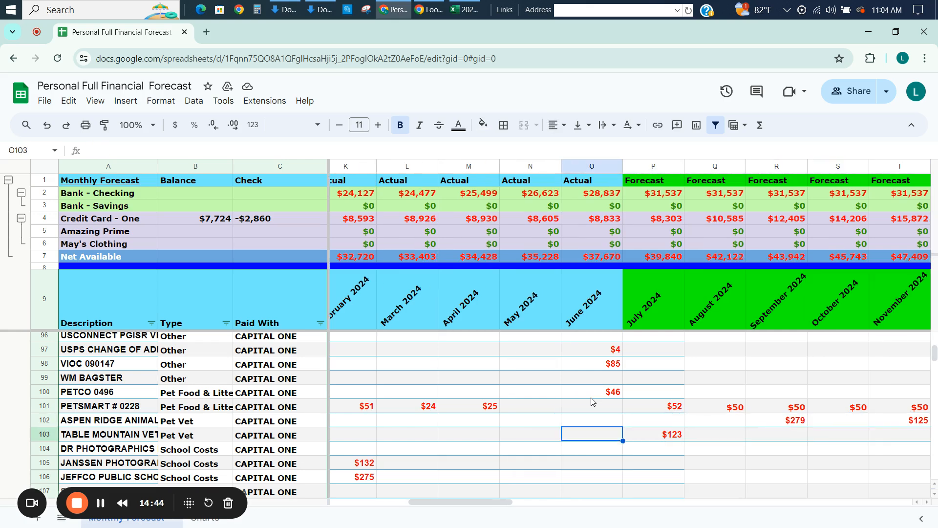
{"action": "key", "text": "Down"}
{"action": "key", "text": "Left"}
{"action": "key", "text": "Left"}
{"action": "key", "text": "Left"}
{"action": "key", "text": "Left"}
{"action": "key", "text": "Left"}
{"action": "key", "text": "Right"}
{"action": "key", "text": "Down"}
{"action": "key", "text": "Down"}
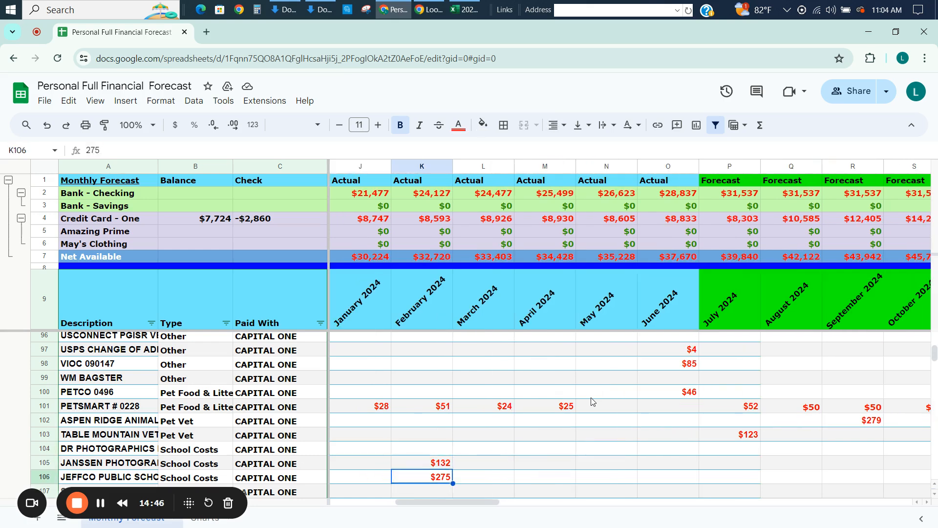
Look over the rows from JEFFCO PUBLIC SCHOOLS down to the first Subscription rows to see where School Costs end.
{"action": "key", "text": "Down"}
{"action": "key", "text": "Down"}
{"action": "key", "text": "Down"}
{"action": "key", "text": "Down"}
{"action": "key", "text": "Up"}
{"action": "key", "text": "Up"}
{"action": "key", "text": "Up"}
{"action": "key", "text": "Up"}
{"action": "key", "text": "Up"}
{"action": "key", "text": "Up"}
{"action": "key", "text": "Up"}
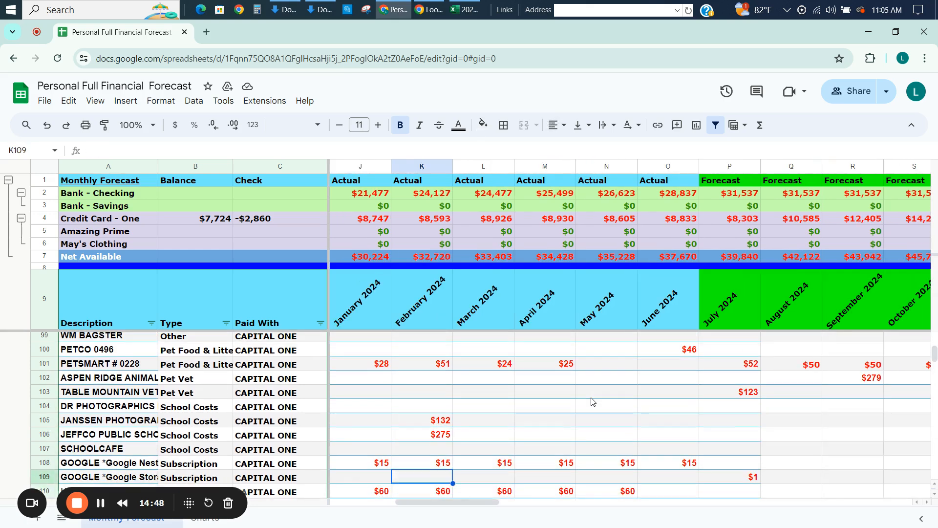
{"action": "key", "text": "Down"}
{"action": "key", "text": "Down"}
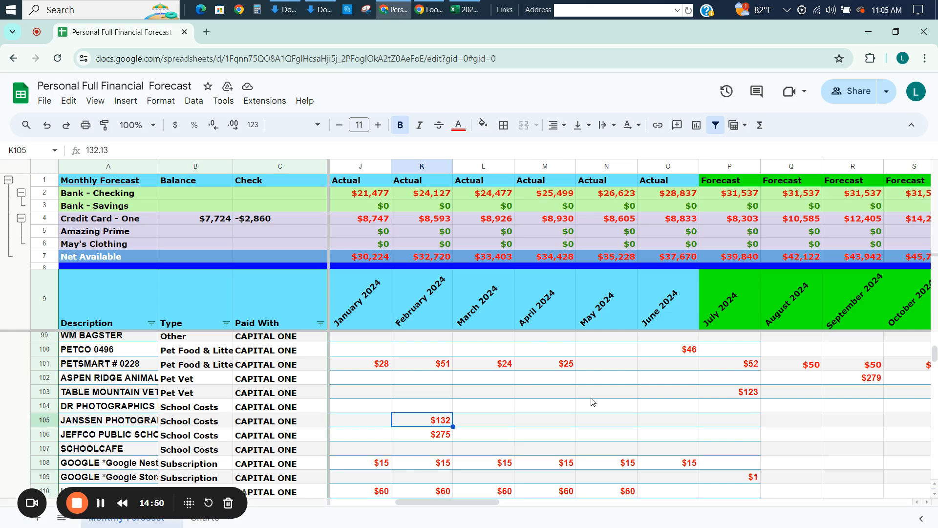
Check the early 2024 actuals in the JANSSEN and JEFFCO School Costs rows.
{"action": "key", "text": "Right"}
{"action": "key", "text": "Right"}
{"action": "key", "text": "Right"}
{"action": "key", "text": "Right"}
{"action": "key", "text": "Right"}
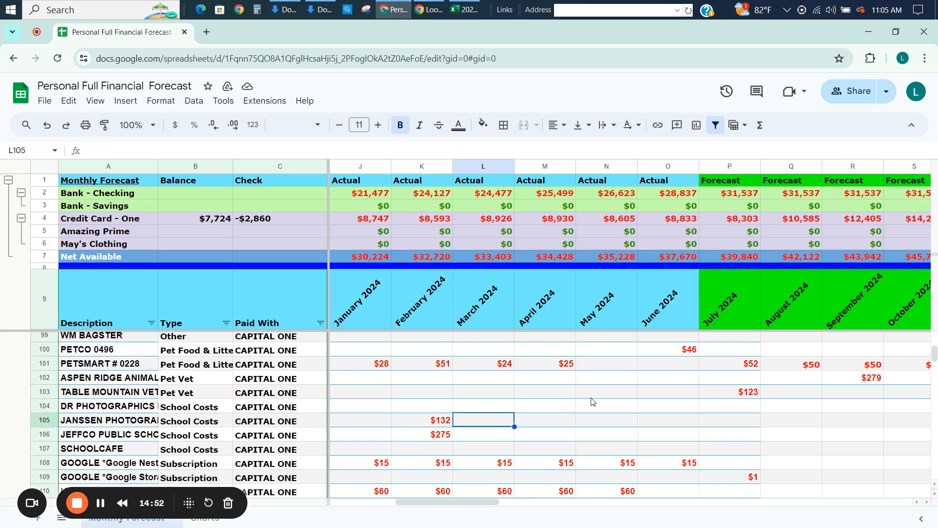
{"action": "key", "text": "Left"}
{"action": "key", "text": "Left"}
{"action": "key", "text": "Left"}
{"action": "key", "text": "Left"}
{"action": "key", "text": "Left"}
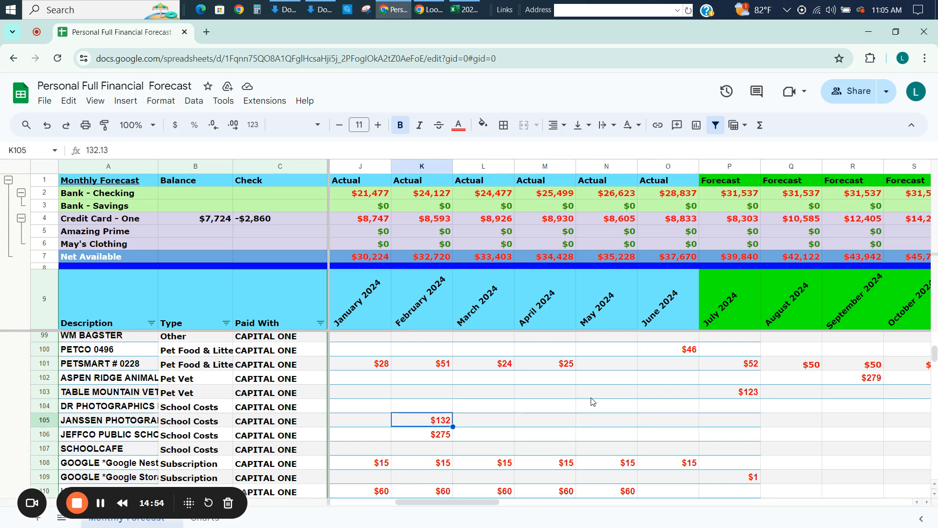
{"action": "key", "text": "Down"}
{"action": "key", "text": "Up"}
{"action": "key", "text": "Down"}
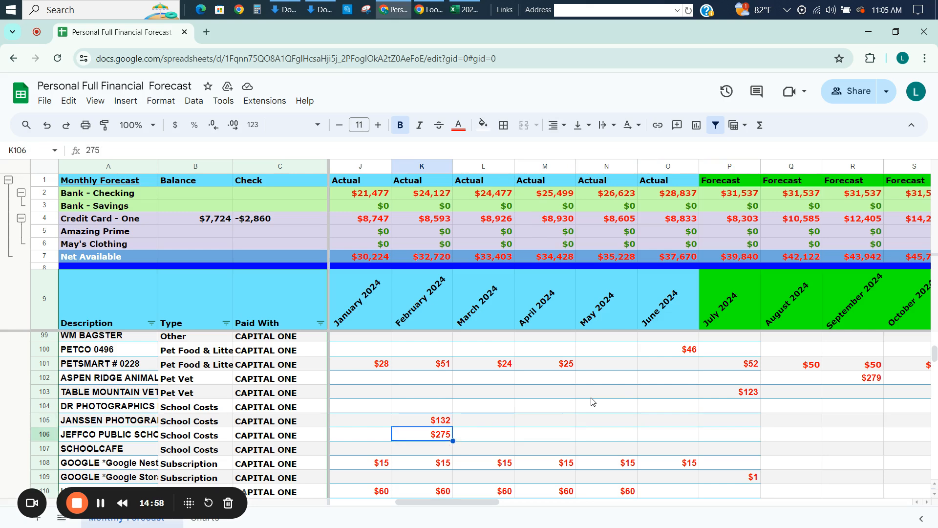
Review the School Costs rows' actuals from July 2023 onward and compare them with the empty 2024 forecast months.
{"action": "key", "text": "Left"}
{"action": "key", "text": "Left"}
{"action": "key", "text": "Left"}
{"action": "key", "text": "Left"}
{"action": "key", "text": "Left"}
{"action": "key", "text": "Left"}
{"action": "key", "text": "Left"}
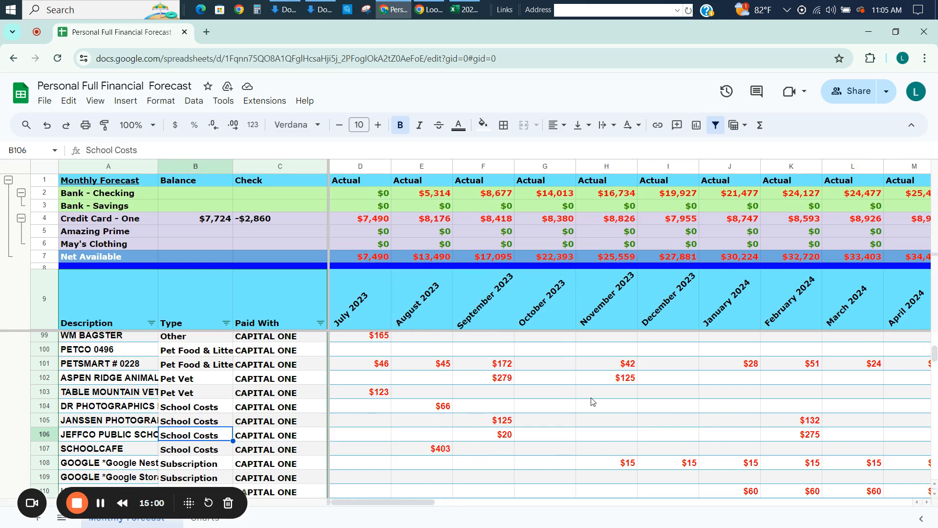
{"action": "key", "text": "Right"}
{"action": "key", "text": "Right"}
{"action": "key", "text": "Up"}
{"action": "key", "text": "Down"}
{"action": "key", "text": "Up"}
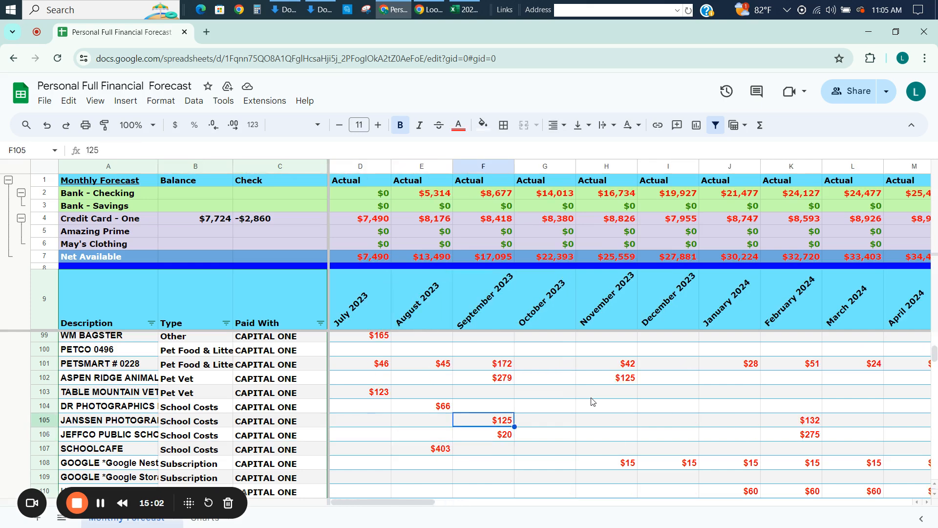
{"action": "key", "text": "Right"}
{"action": "key", "text": "Right"}
{"action": "key", "text": "Right"}
{"action": "key", "text": "Right"}
{"action": "key", "text": "Right"}
{"action": "key", "text": "Right"}
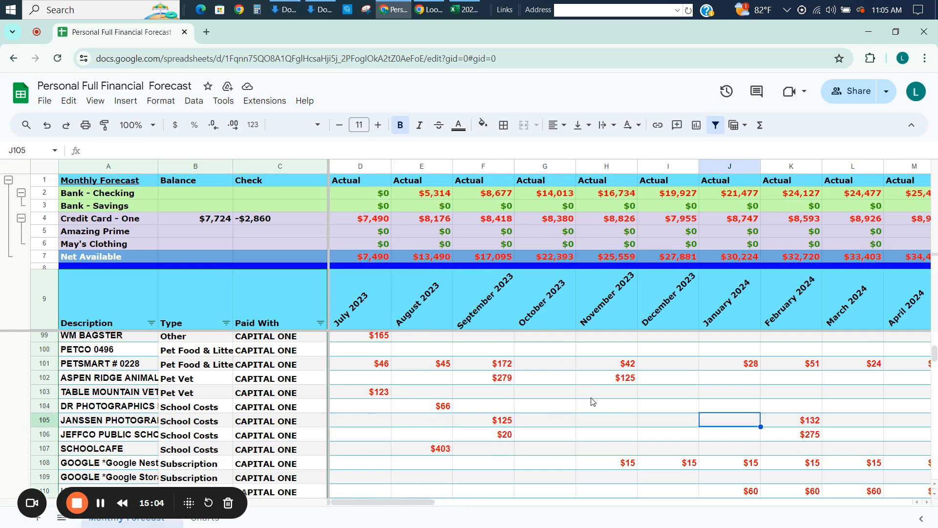
{"action": "key", "text": "Right"}
{"action": "key", "text": "Right"}
{"action": "key", "text": "Right"}
{"action": "key", "text": "Right"}
{"action": "key", "text": "Right"}
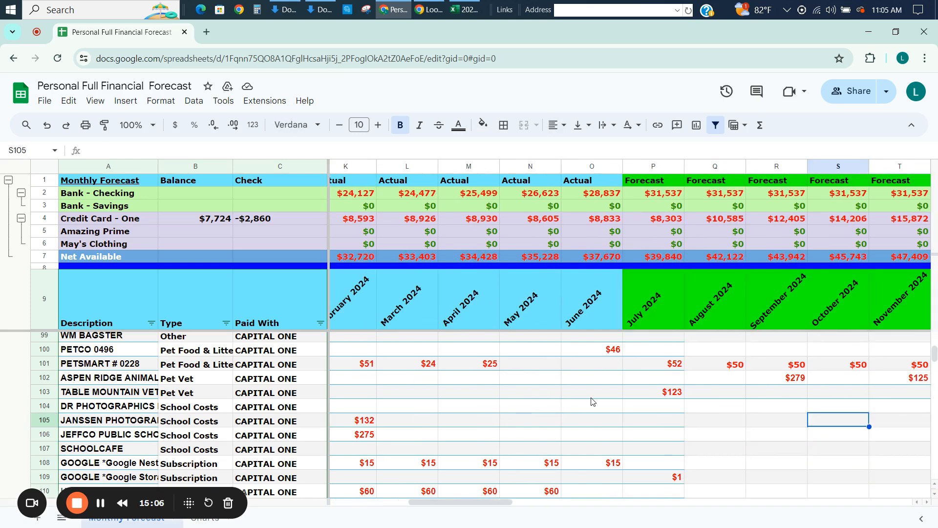
Copy the TABLE MOUNTAIN VET forecast formulas from July 2024 through December 2027 into the DR PHOTOGRAPHICS and JANSSEN rows.
{"action": "key", "text": "Left"}
{"action": "key", "text": "Up"}
{"action": "key", "text": "Up"}
{"action": "key", "text": "ctrl+shift+Right"}
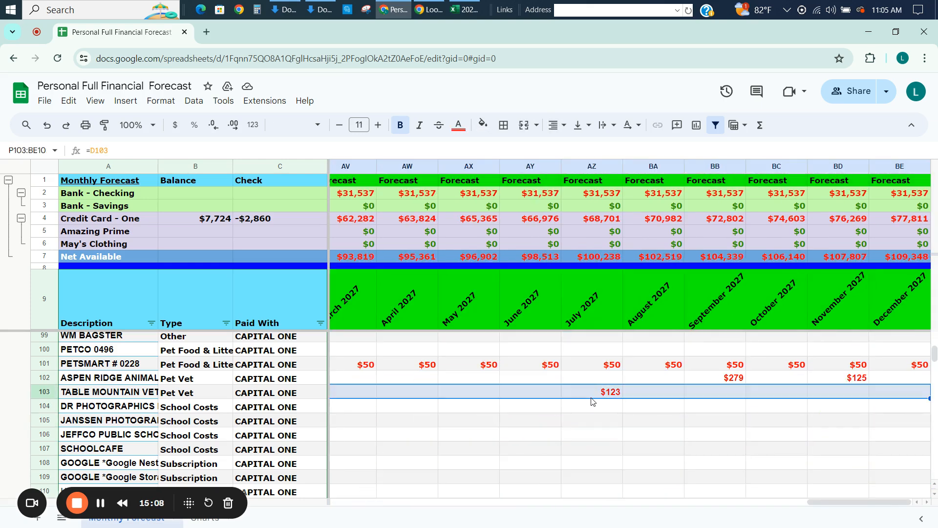
{"action": "key", "text": "ctrl+c"}
{"action": "key", "text": "Down"}
{"action": "key", "text": "Down"}
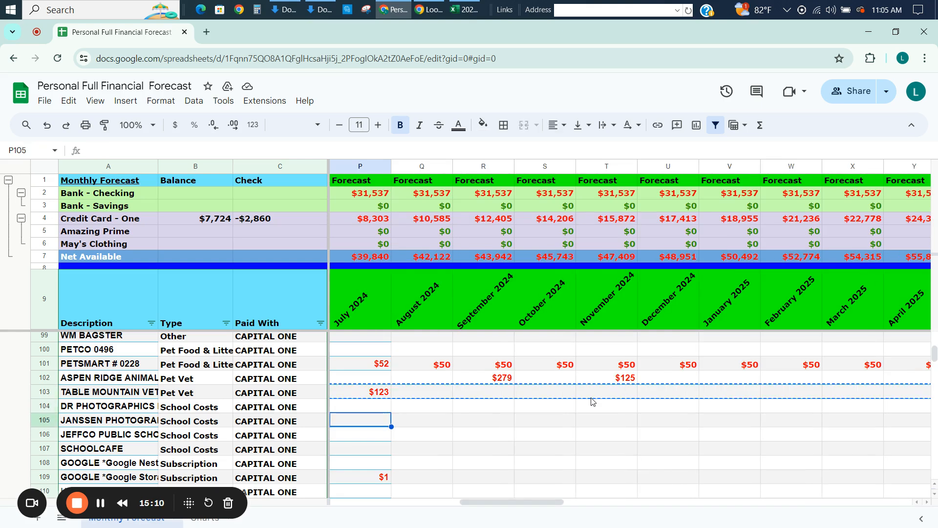
{"action": "key", "text": "Down"}
{"action": "key", "text": "Up"}
{"action": "key", "text": "Up"}
{"action": "key", "text": "ctrl+v"}
Paste the same July 2024 to December 2027 forecast formulas into the JEFFCO PUBLIC SCHOOLS and SCHOOLCAFE rows.
{"action": "key", "text": "Down"}
{"action": "key", "text": "ctrl+v"}
{"action": "key", "text": "Down"}
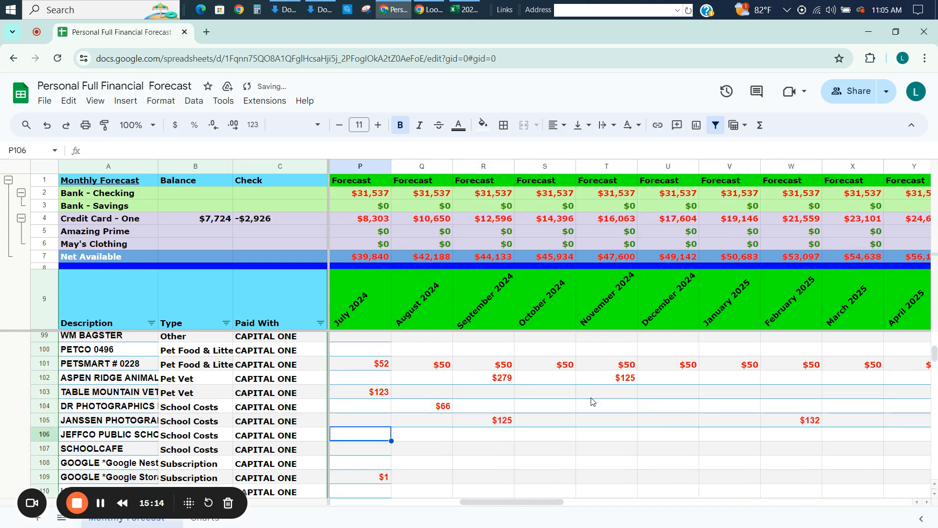
{"action": "key", "text": "ctrl+v"}
{"action": "key", "text": "Down"}
{"action": "key", "text": "ctrl+v"}
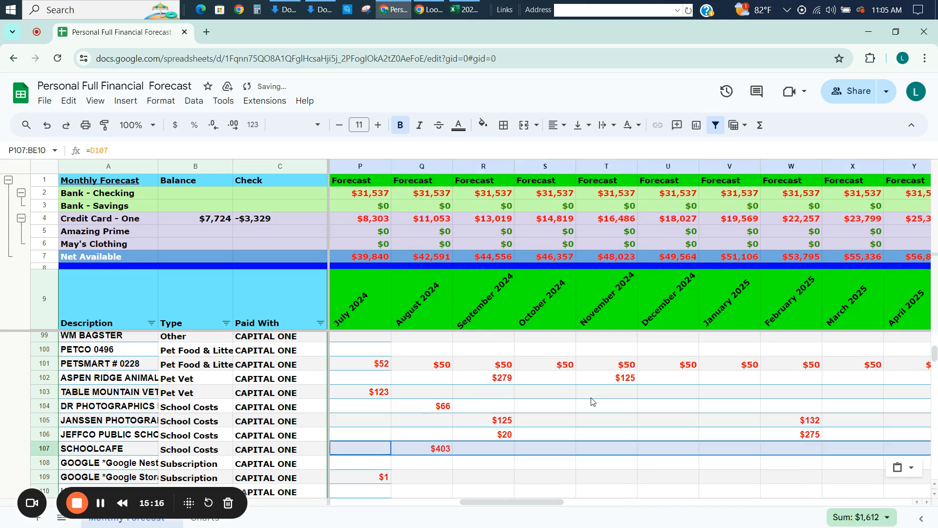
Check the SCHOOLCAFE row's forecast months from July to October 2024.
{"action": "key", "text": "Right"}
{"action": "key", "text": "Right"}
{"action": "key", "text": "Right"}
{"action": "key", "text": "Right"}
{"action": "key", "text": "Right"}
{"action": "key", "text": "Right"}
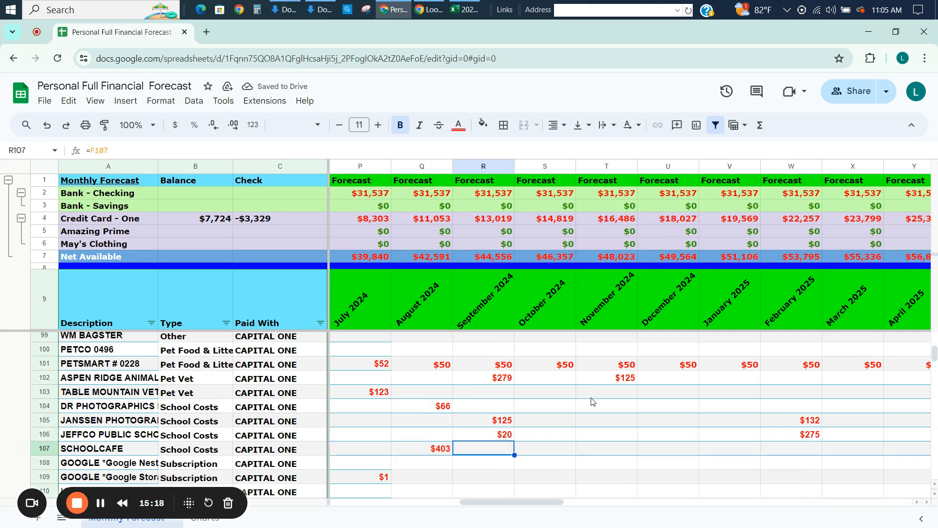
{"action": "key", "text": "Left"}
{"action": "key", "text": "Left"}
{"action": "key", "text": "Left"}
{"action": "key", "text": "Left"}
{"action": "key", "text": "Left"}
{"action": "key", "text": "Left"}
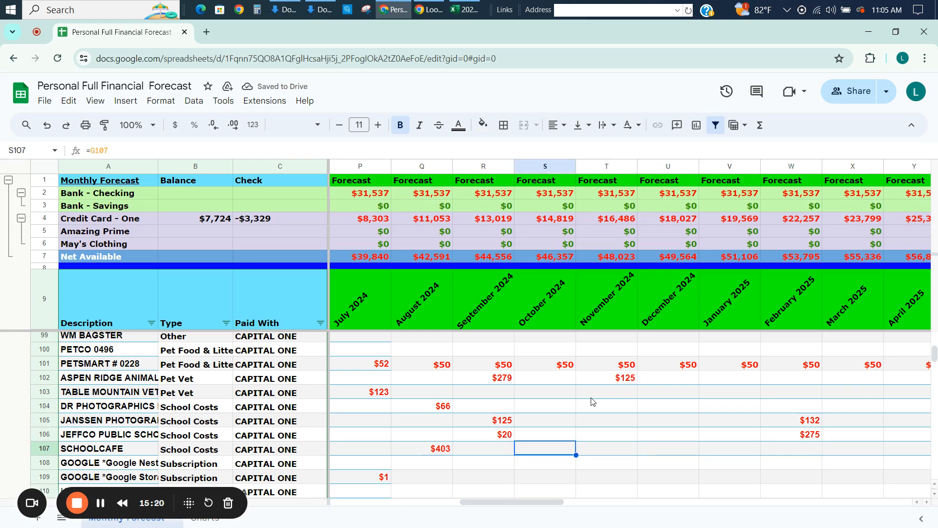
{"action": "key", "text": "Right"}
{"action": "key", "text": "Right"}
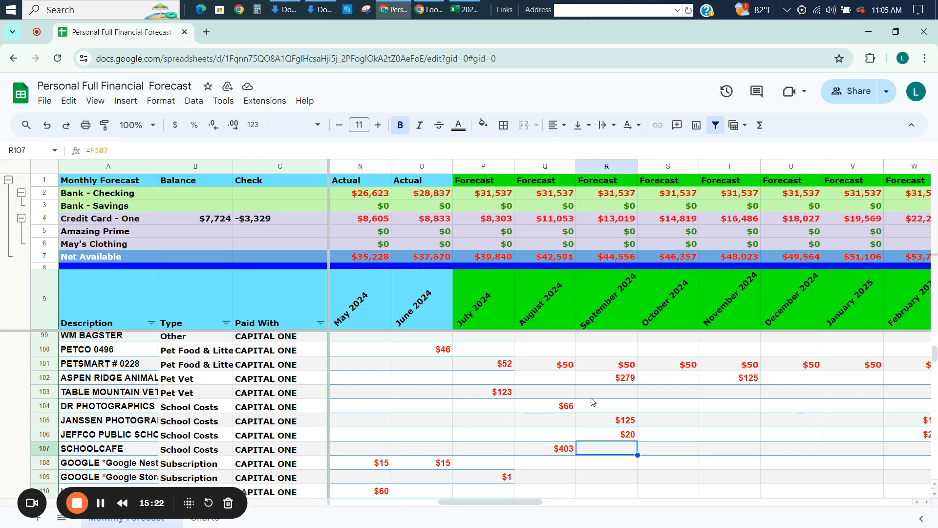
Examine the Subscription rows' actuals from February to July 2024, from Google Nest down to Microsoft*Xbox.
{"action": "key", "text": "Up"}
{"action": "key", "text": "Up"}
{"action": "key", "text": "Down"}
{"action": "key", "text": "Down"}
{"action": "key", "text": "Down"}
{"action": "key", "text": "Down"}
{"action": "key", "text": "Down"}
{"action": "key", "text": "Down"}
{"action": "key", "text": "Down"}
{"action": "key", "text": "Down"}
{"action": "key", "text": "Left"}
{"action": "key", "text": "Left"}
{"action": "key", "text": "Left"}
{"action": "key", "text": "Left"}
{"action": "key", "text": "Left"}
{"action": "key", "text": "Left"}
{"action": "key", "text": "Left"}
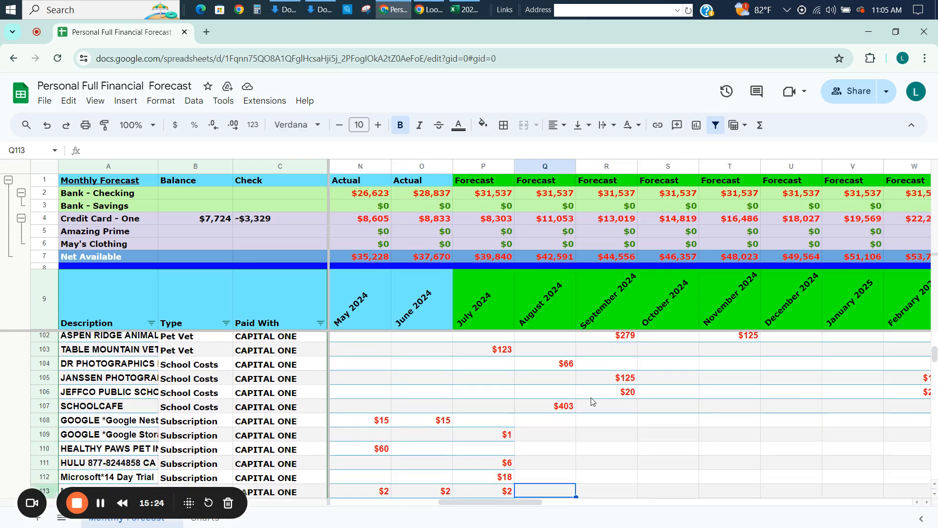
{"action": "key", "text": "Down"}
{"action": "key", "text": "Down"}
{"action": "key", "text": "Down"}
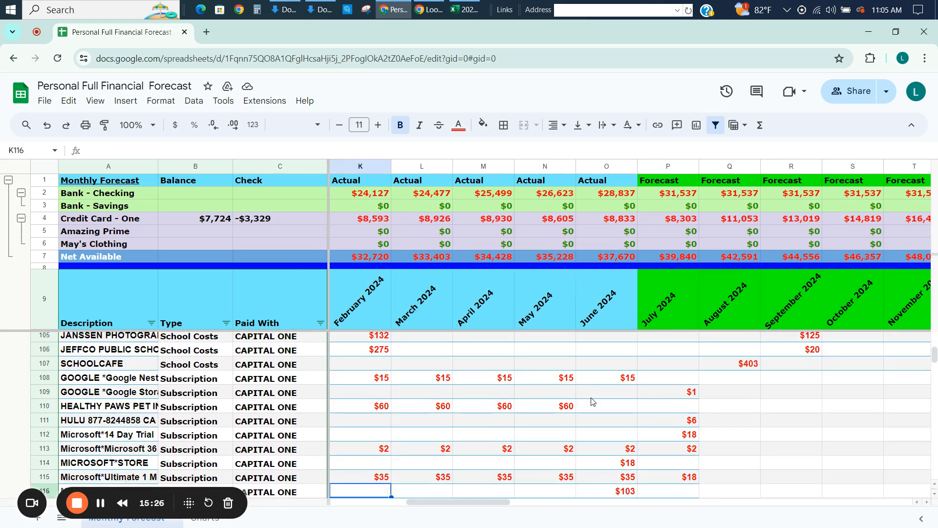
{"action": "key", "text": "Up"}
{"action": "key", "text": "Up"}
{"action": "key", "text": "Up"}
{"action": "key", "text": "Up"}
{"action": "key", "text": "Up"}
{"action": "key", "text": "Up"}
{"action": "key", "text": "Up"}
{"action": "key", "text": "Up"}
{"action": "key", "text": "Up"}
{"action": "key", "text": "Down"}
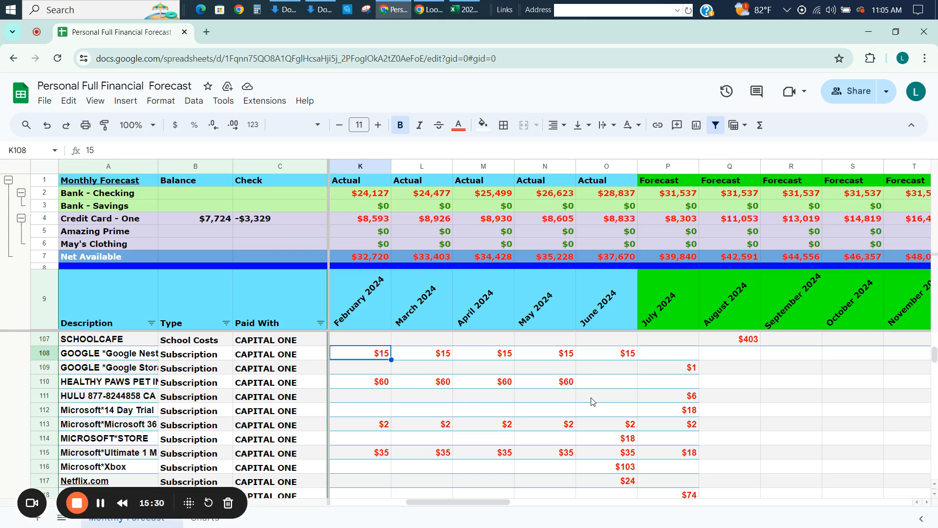
Change the type of the Microsoft*Xbox row from Subscription to Merchandise.
{"action": "left_click", "coordinate": [634, 468]}
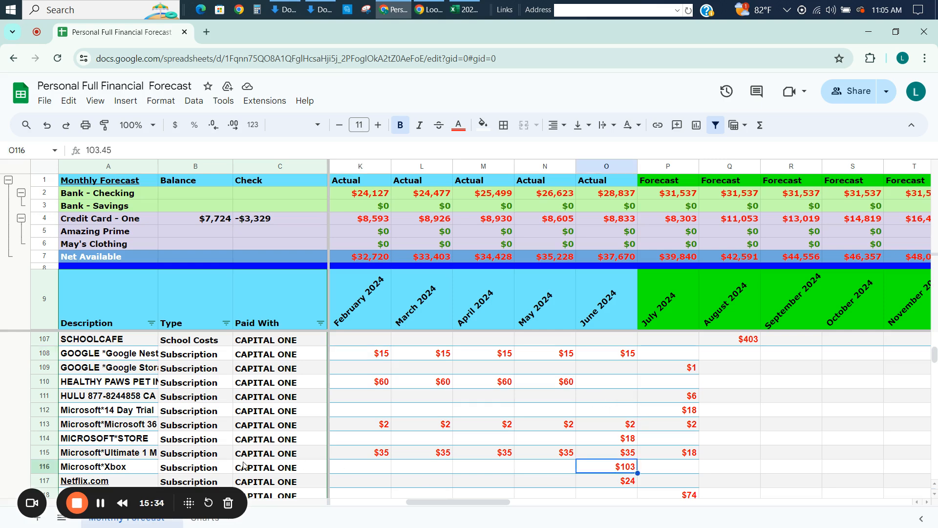
{"action": "left_click", "coordinate": [208, 471]}
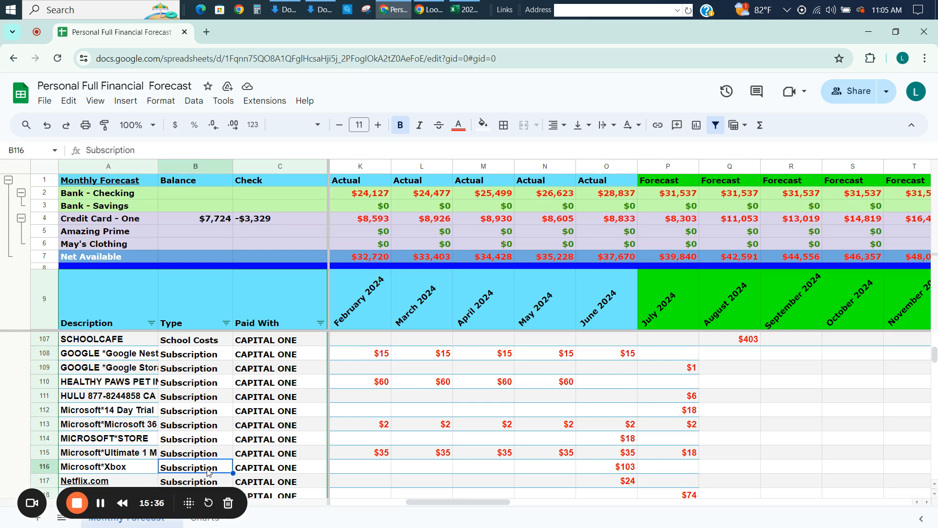
{"action": "type", "text": "Merchandise"}
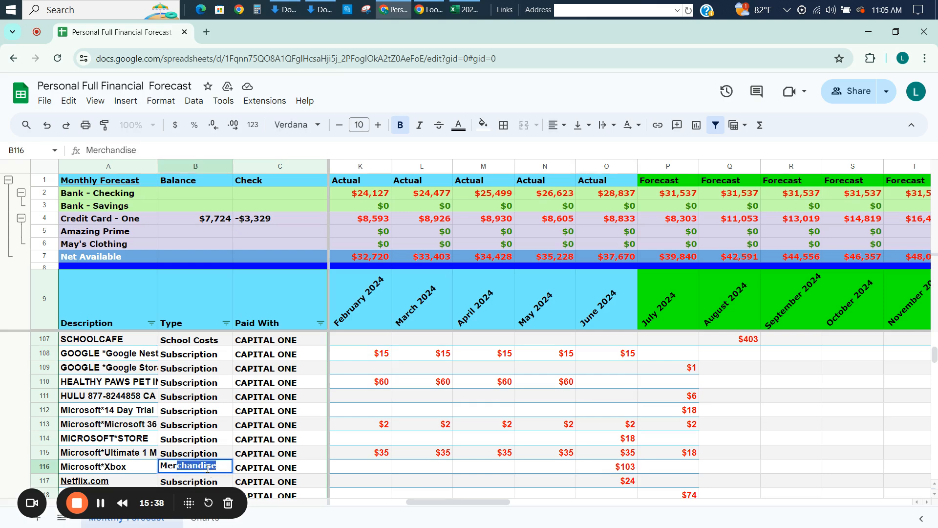
{"action": "key", "text": "Return"}
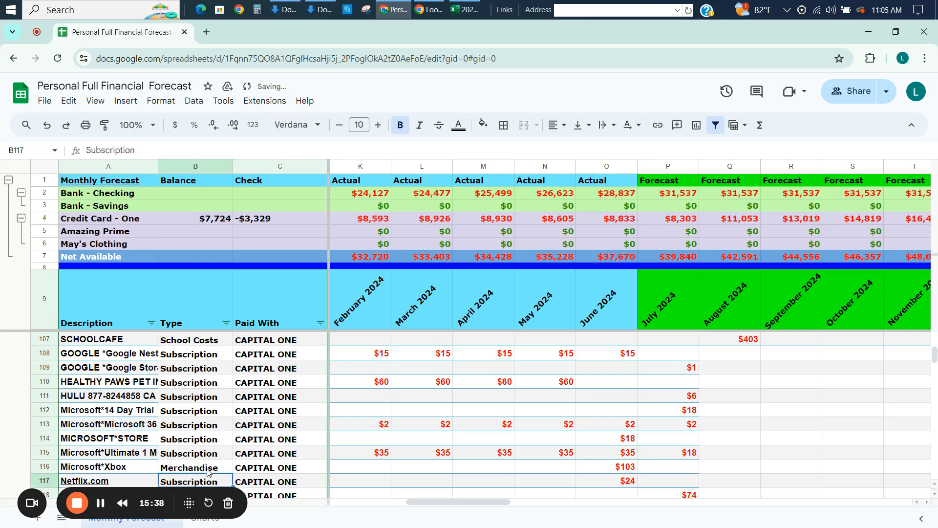
Copy the Google Nest subscription's June 2024 amount into its July 2024 forecast.
{"action": "left_click", "coordinate": [656, 472]}
{"action": "key", "text": "Up"}
{"action": "key", "text": "Up"}
{"action": "key", "text": "Up"}
{"action": "key", "text": "Up"}
{"action": "key", "text": "Up"}
{"action": "key", "text": "Up"}
{"action": "key", "text": "Up"}
{"action": "key", "text": "Up"}
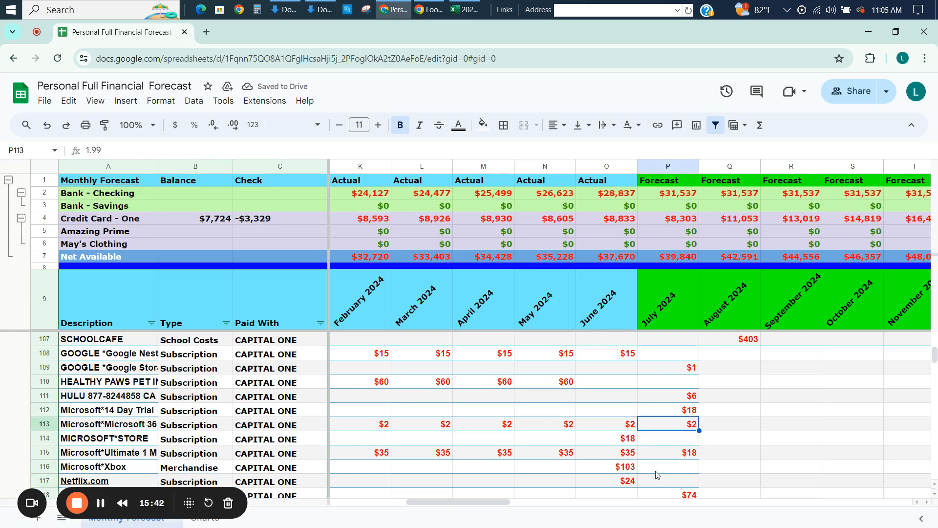
{"action": "key", "text": "Right"}
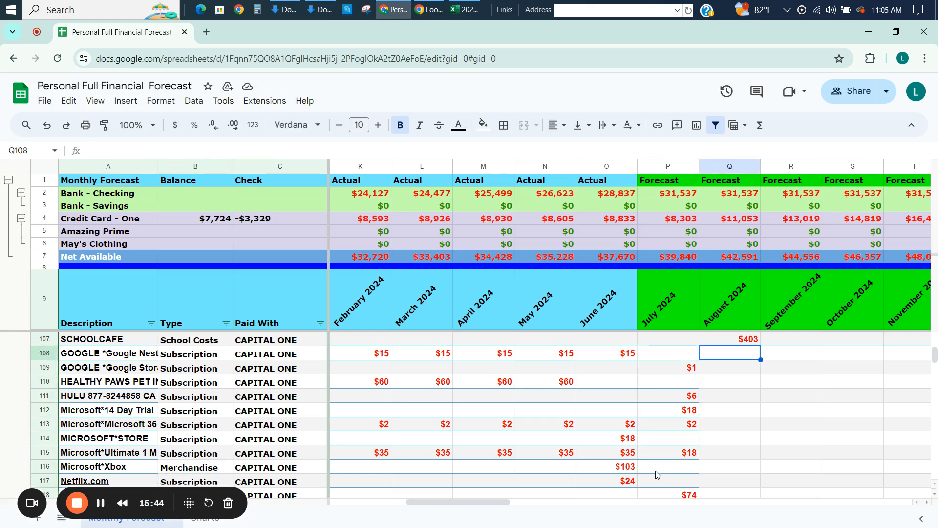
{"action": "key", "text": "Left"}
{"action": "key", "text": "Left"}
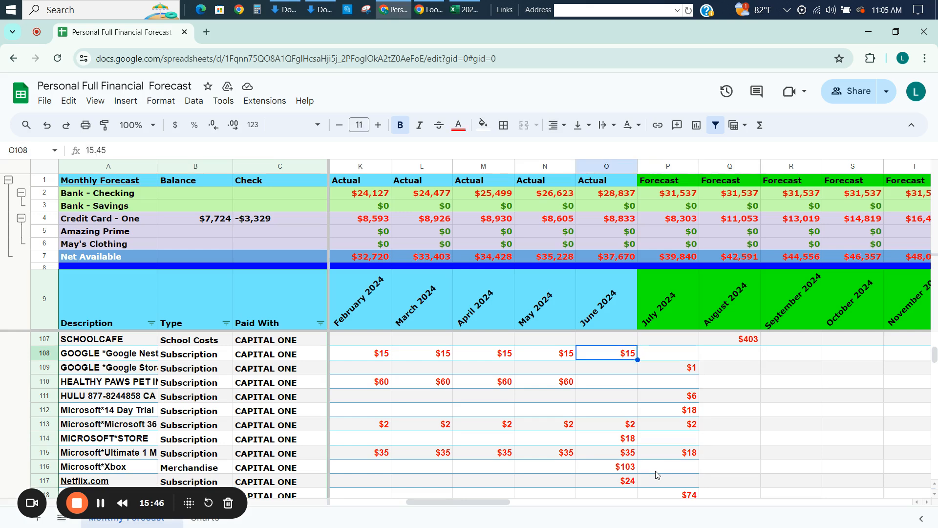
{"action": "key", "text": "ctrl+c"}
{"action": "key", "text": "Right"}
{"action": "key", "text": "ctrl+v"}
{"action": "key", "text": "Right"}
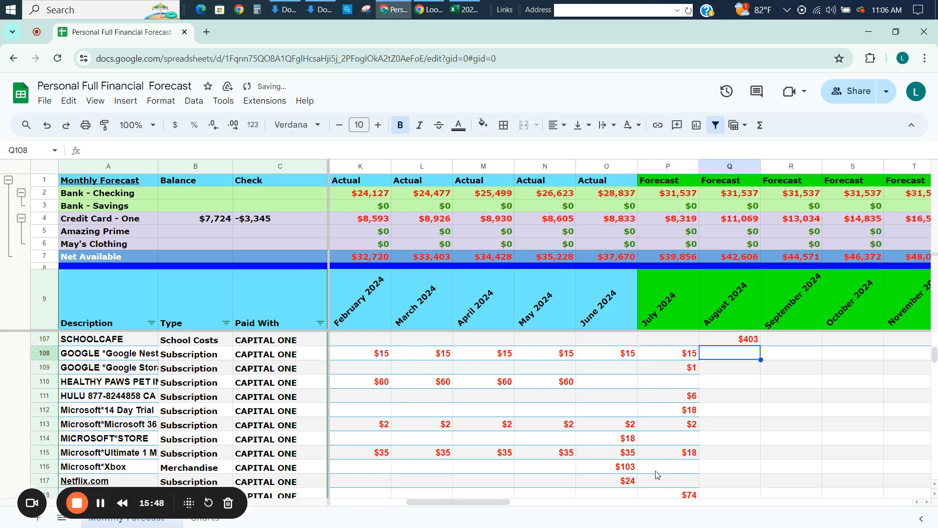
Set Google Nest's August 2024 forecast to =P108 and copy the formula down the Subscription rows through row 115.
{"action": "type", "text": "="}
{"action": "key", "text": "Left"}
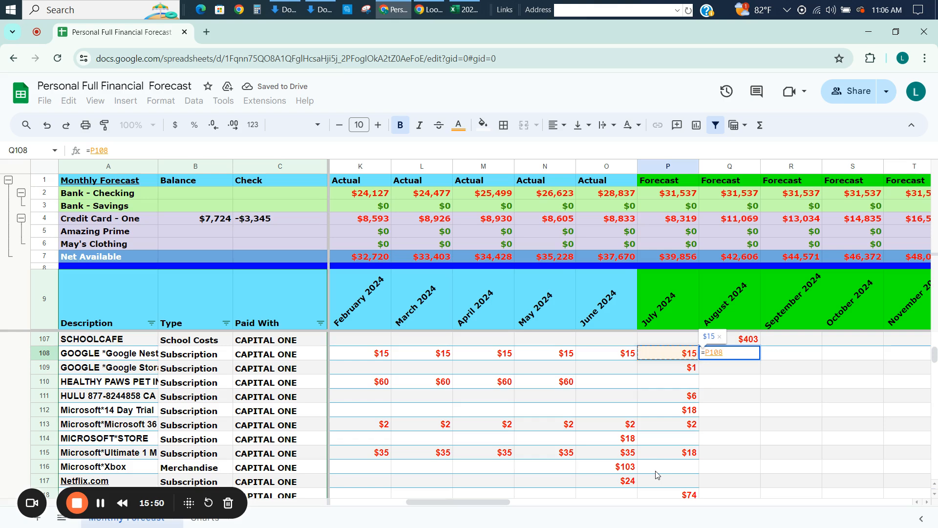
{"action": "key", "text": "Return"}
{"action": "key", "text": "Up"}
{"action": "key", "text": "shift+Down"}
{"action": "key", "text": "shift+Down"}
{"action": "key", "text": "shift+Down"}
{"action": "key", "text": "shift+Down"}
{"action": "key", "text": "shift+Down"}
{"action": "key", "text": "shift+Down"}
{"action": "key", "text": "shift+Down"}
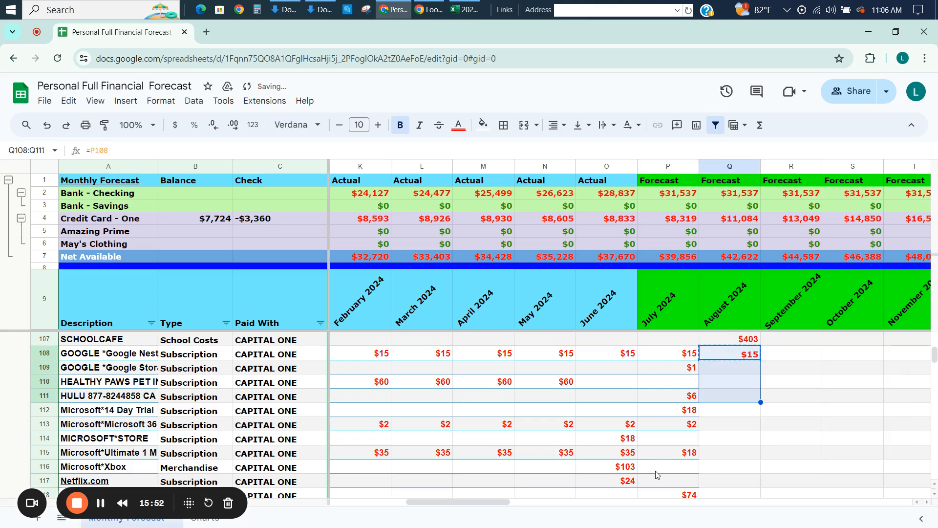
{"action": "key", "text": "ctrl+v"}
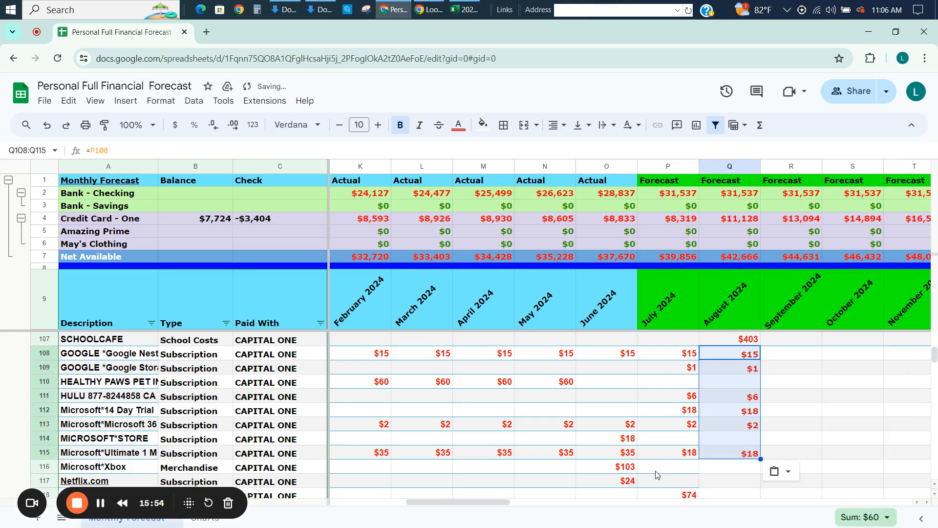
Copy the MICROSOFT*STORE row's June 2024 amount into its July 2024 forecast.
{"action": "key", "text": "Down"}
{"action": "key", "text": "Down"}
{"action": "key", "text": "Down"}
{"action": "key", "text": "Down"}
{"action": "key", "text": "Down"}
{"action": "key", "text": "Down"}
{"action": "key", "text": "Left"}
{"action": "key", "text": "Left"}
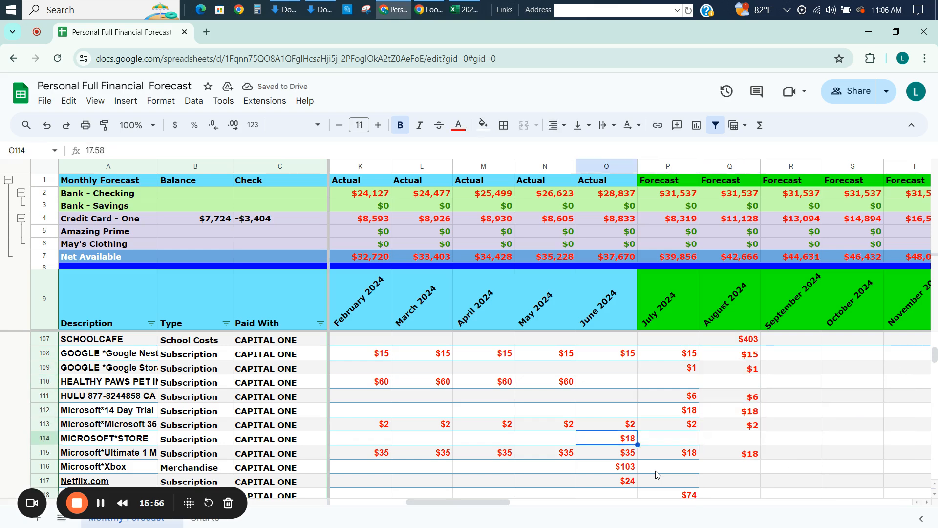
{"action": "key", "text": "ctrl+c"}
{"action": "key", "text": "Right"}
{"action": "key", "text": "ctrl+v"}
{"action": "key", "text": "Right"}
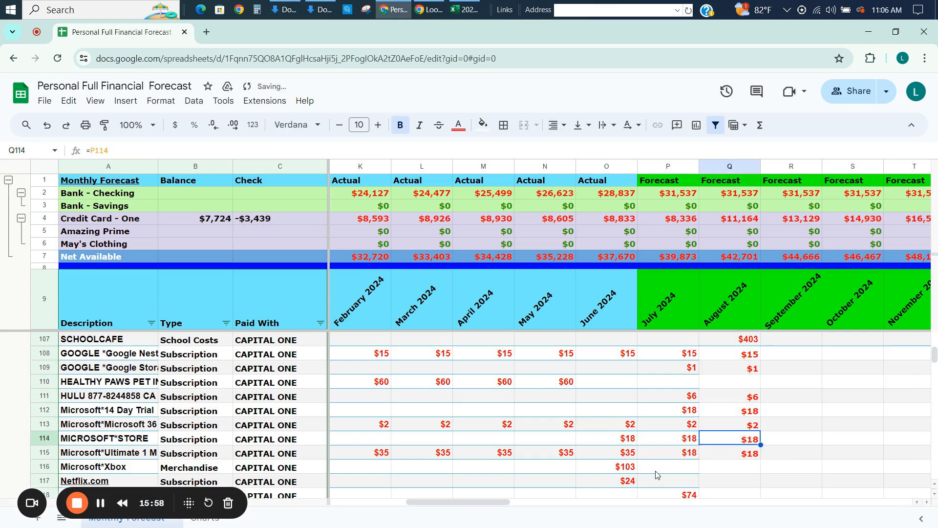
Fill the August 2024 forecast formulas of the Subscription rows 108 to 115 across through December 2027.
{"action": "key", "text": "Up"}
{"action": "key", "text": "Up"}
{"action": "key", "text": "Up"}
{"action": "key", "text": "Up"}
{"action": "key", "text": "Up"}
{"action": "key", "text": "Up"}
{"action": "key", "text": "shift+Down"}
{"action": "key", "text": "shift+Down"}
{"action": "key", "text": "shift+Down"}
{"action": "key", "text": "shift+Down"}
{"action": "key", "text": "shift+Down"}
{"action": "key", "text": "shift+Down"}
{"action": "key", "text": "shift+Down"}
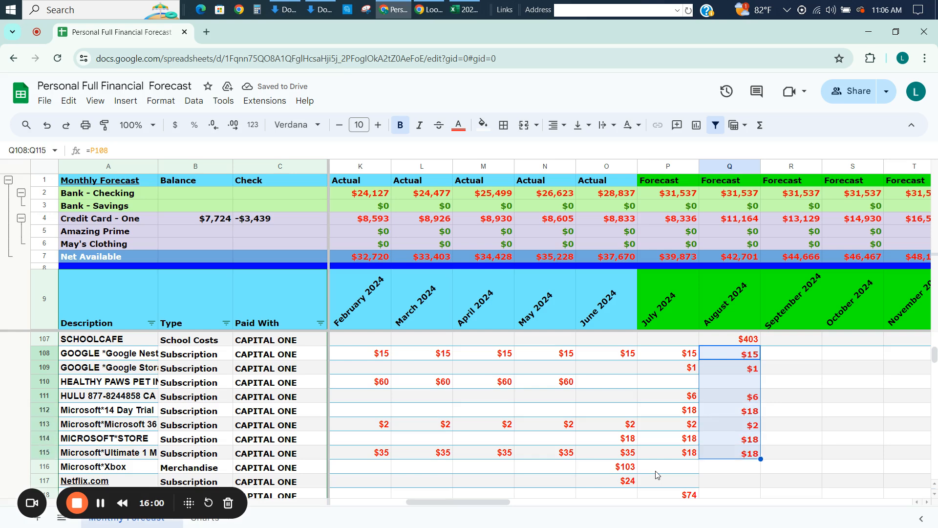
{"action": "key", "text": "ctrl+shift+Right"}
{"action": "key", "text": "ctrl+r"}
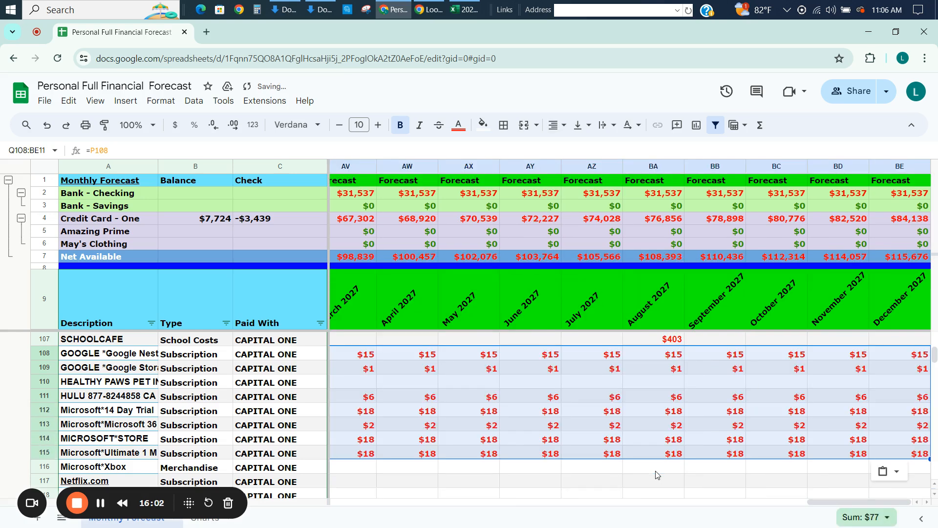
Copy the Netflix.com row's June 2024 amount into its July 2024 forecast.
{"action": "key", "text": "Left"}
{"action": "key", "text": "Left"}
{"action": "key", "text": "Left"}
{"action": "key", "text": "Left"}
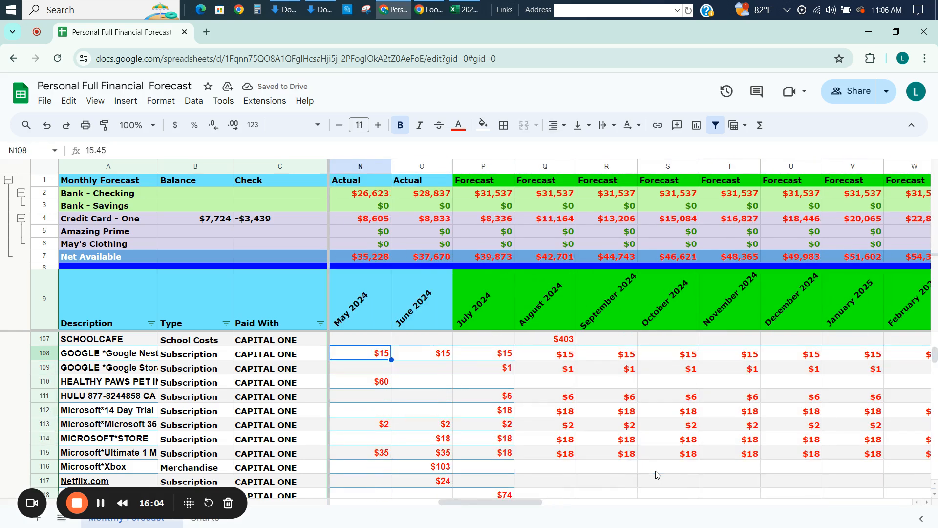
{"action": "key", "text": "Right"}
{"action": "key", "text": "Right"}
{"action": "key", "text": "Right"}
{"action": "key", "text": "Down"}
{"action": "key", "text": "Down"}
{"action": "key", "text": "Down"}
{"action": "key", "text": "Down"}
{"action": "key", "text": "Down"}
{"action": "key", "text": "Down"}
{"action": "key", "text": "Down"}
{"action": "key", "text": "Down"}
{"action": "key", "text": "Down"}
{"action": "key", "text": "Down"}
{"action": "key", "text": "Down"}
{"action": "key", "text": "Down"}
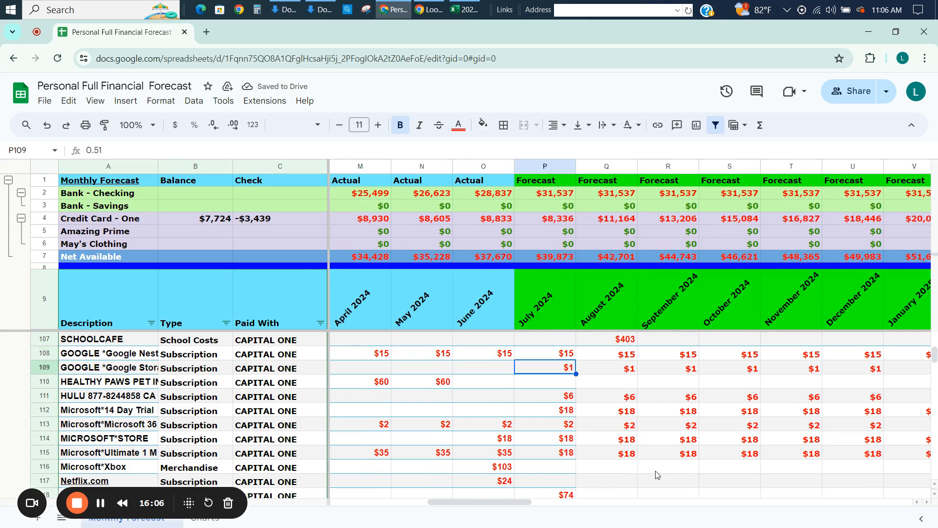
{"action": "key", "text": "Down"}
{"action": "key", "text": "Down"}
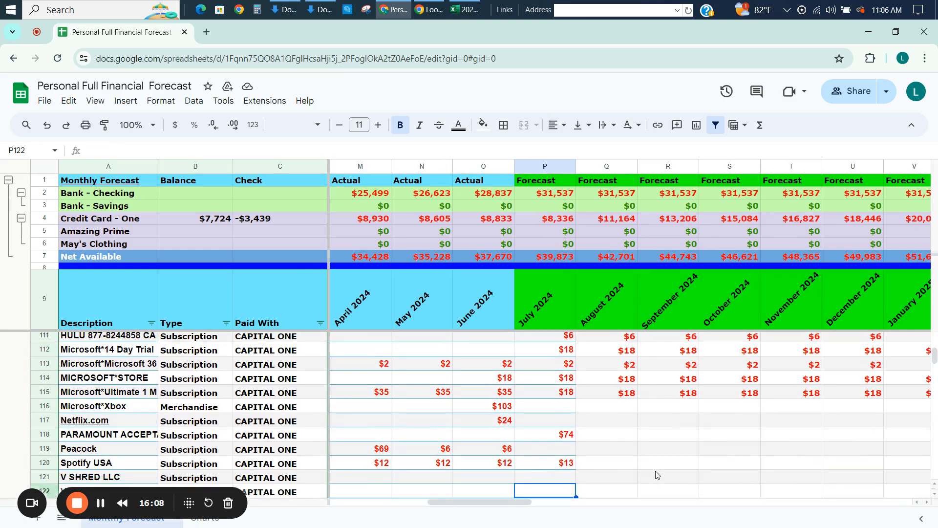
{"action": "key", "text": "Up"}
{"action": "key", "text": "Up"}
{"action": "key", "text": "Up"}
{"action": "key", "text": "Up"}
{"action": "key", "text": "Up"}
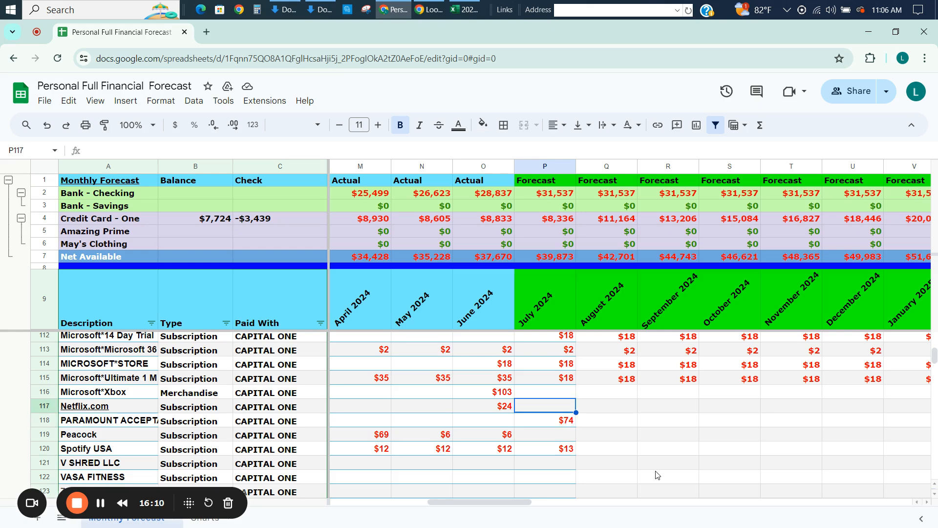
{"action": "key", "text": "Left"}
{"action": "key", "text": "ctrl+c"}
{"action": "key", "text": "Right"}
{"action": "key", "text": "ctrl+v"}
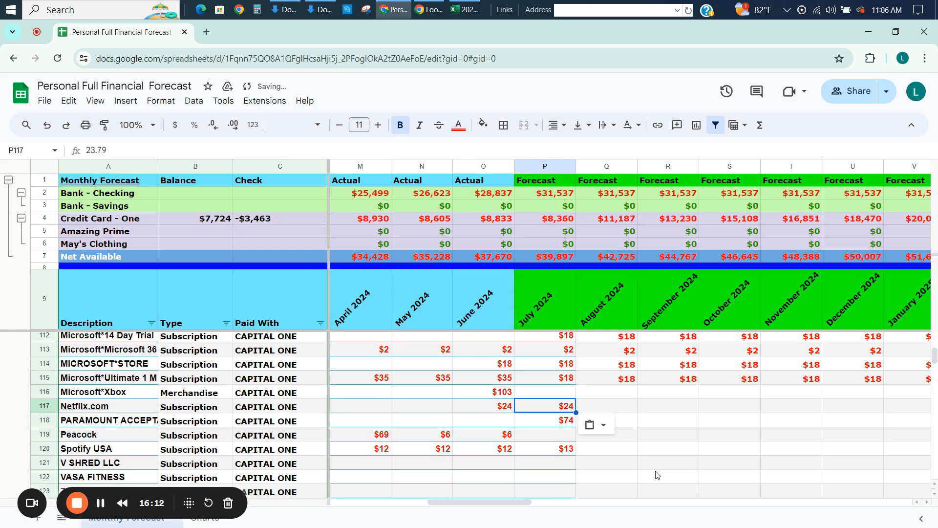
Set Netflix.com's August 2024 forecast to =P117 and extend it across the row through December 2027.
{"action": "key", "text": "Right"}
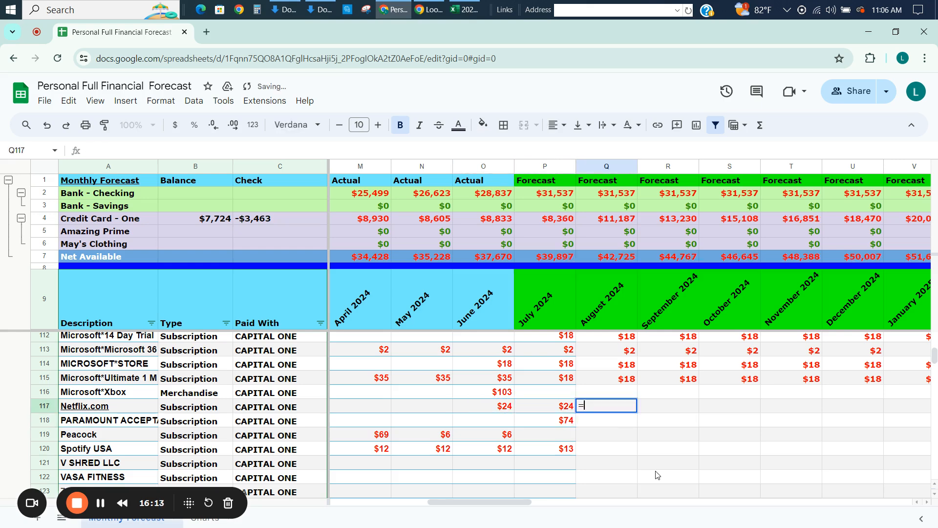
{"action": "key", "text": "Down"}
{"action": "key", "text": "Up"}
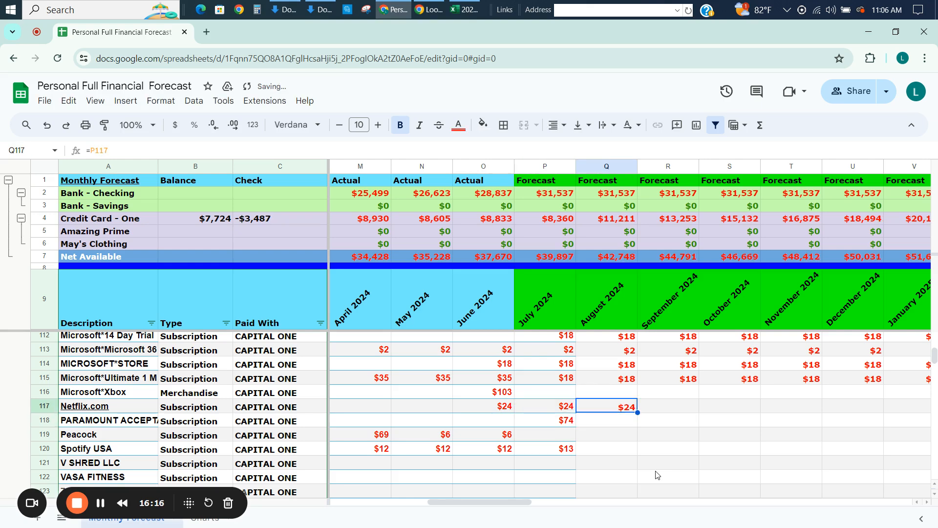
{"action": "key", "text": "ctrl+shift+Right"}
{"action": "key", "text": "ctrl+v"}
{"action": "key", "text": "Left"}
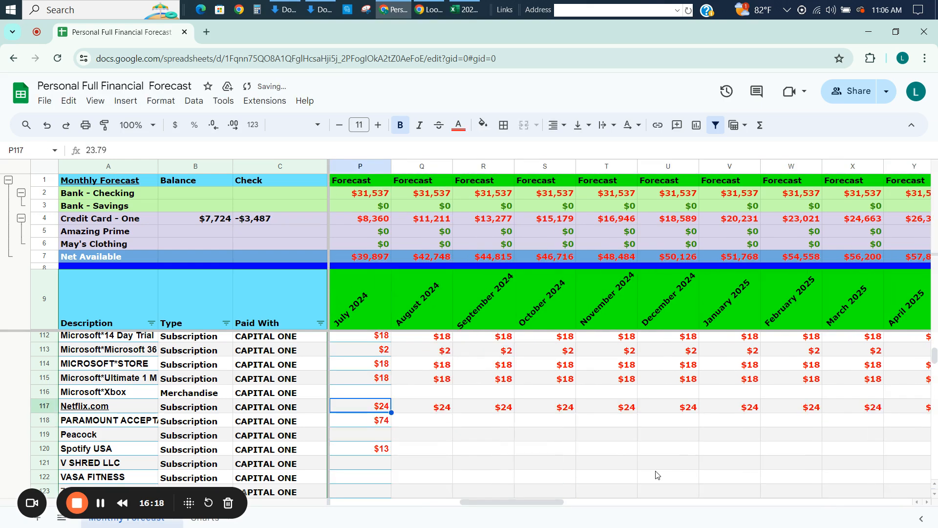
{"action": "key", "text": "Left"}
{"action": "key", "text": "Left"}
{"action": "key", "text": "Down"}
{"action": "key", "text": "Down"}
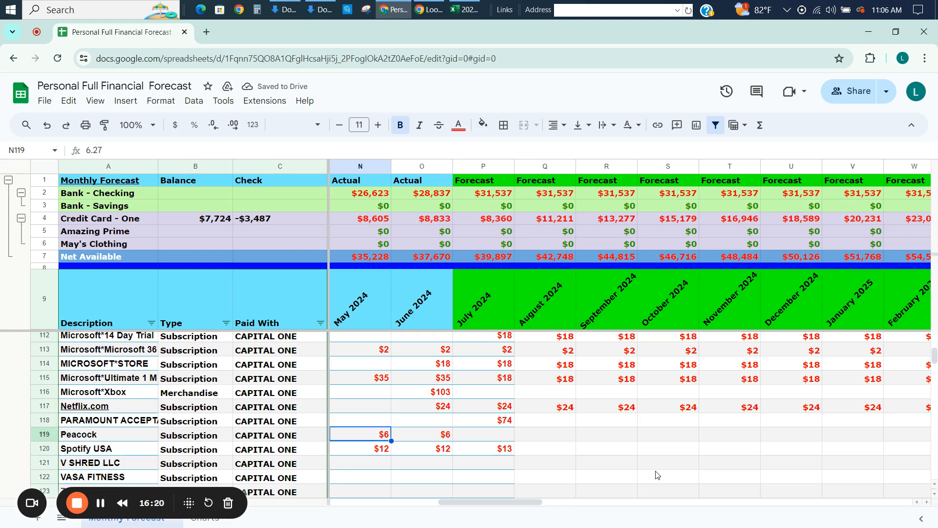
{"action": "key", "text": "Left"}
{"action": "key", "text": "Up"}
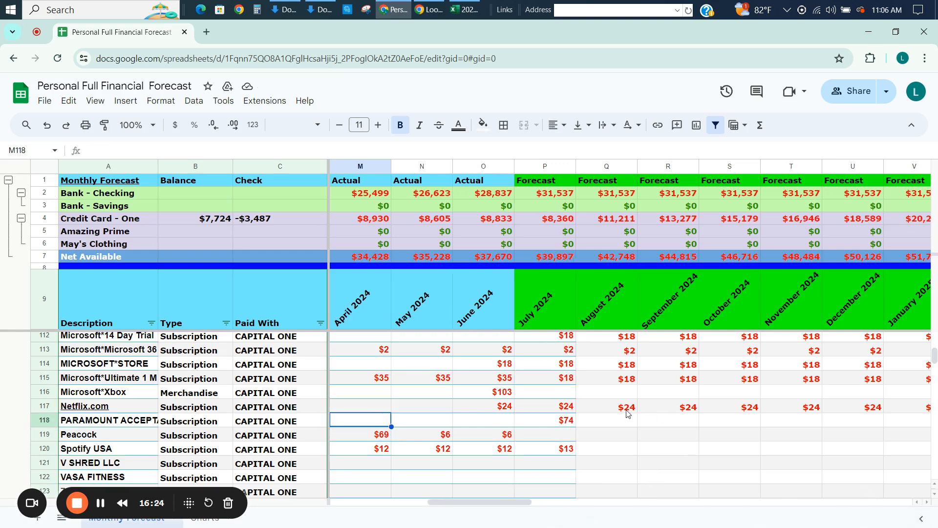
Fill the Type cells of the two Google subscription rows, B108:B109, with green.
{"action": "left_click", "coordinate": [208, 423]}
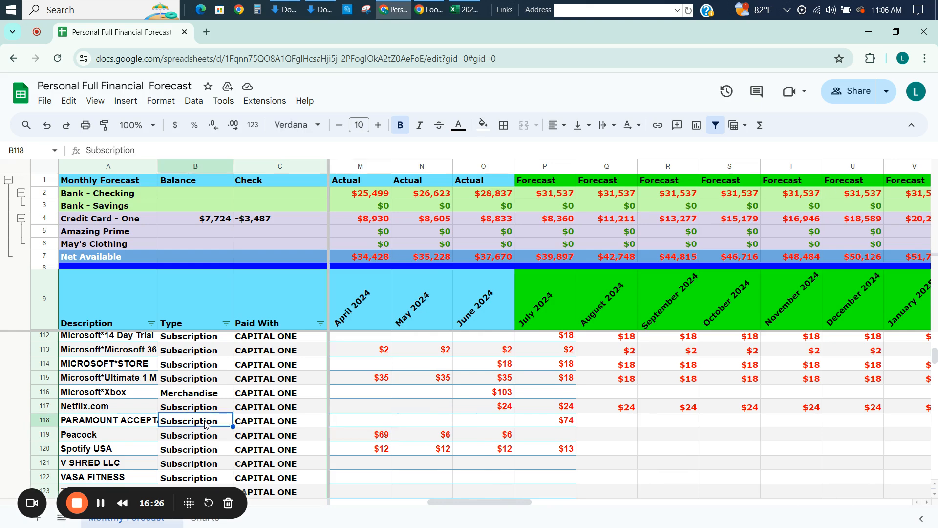
{"action": "key", "text": "Up"}
{"action": "key", "text": "Up"}
{"action": "key", "text": "Up"}
{"action": "key", "text": "Up"}
{"action": "key", "text": "Up"}
{"action": "key", "text": "Up"}
{"action": "key", "text": "Up"}
{"action": "key", "text": "Up"}
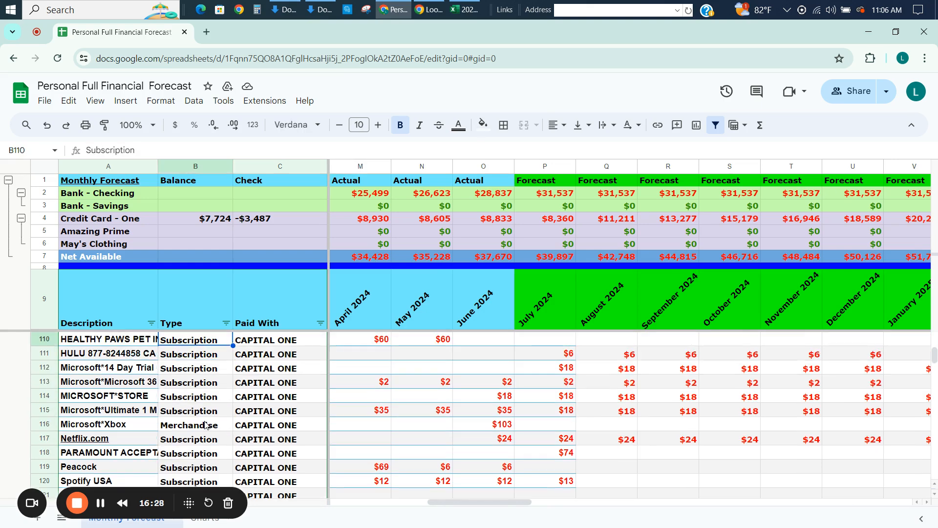
{"action": "key", "text": "Up"}
{"action": "key", "text": "Up"}
{"action": "key", "text": "Up"}
{"action": "key", "text": "Up"}
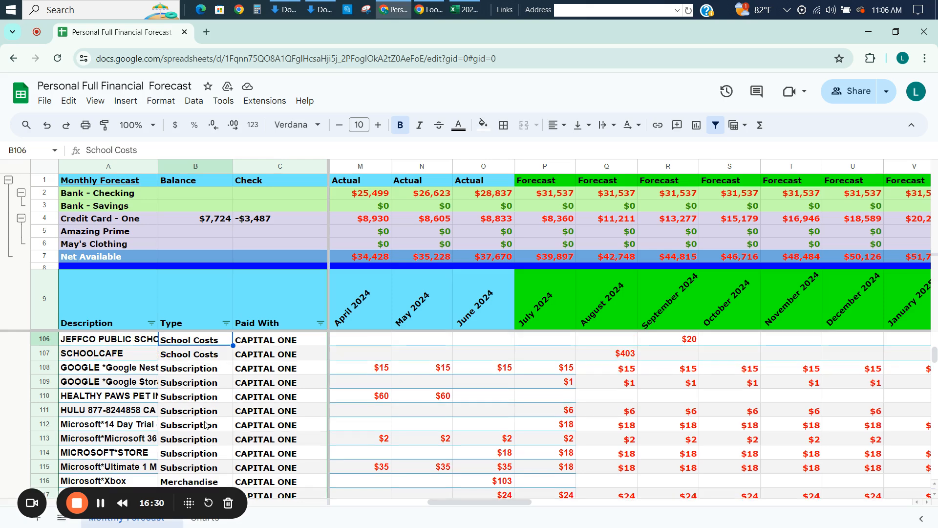
{"action": "key", "text": "Down"}
{"action": "key", "text": "Down"}
{"action": "key", "text": "shift+Down"}
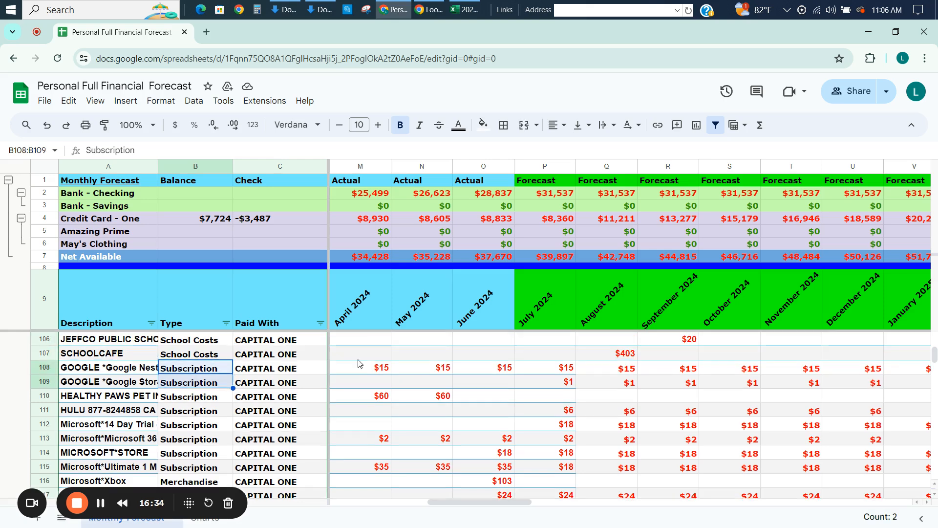
{"action": "left_click", "coordinate": [484, 125]}
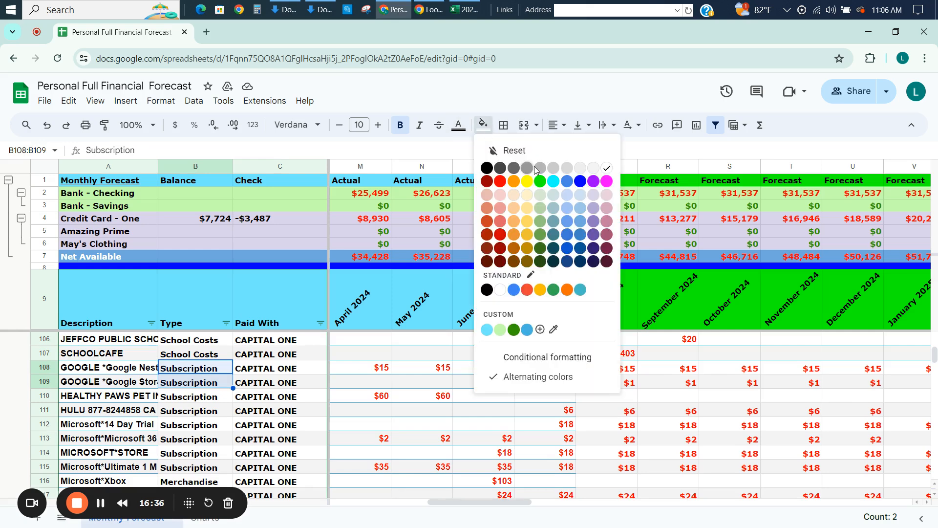
{"action": "left_click", "coordinate": [540, 181]}
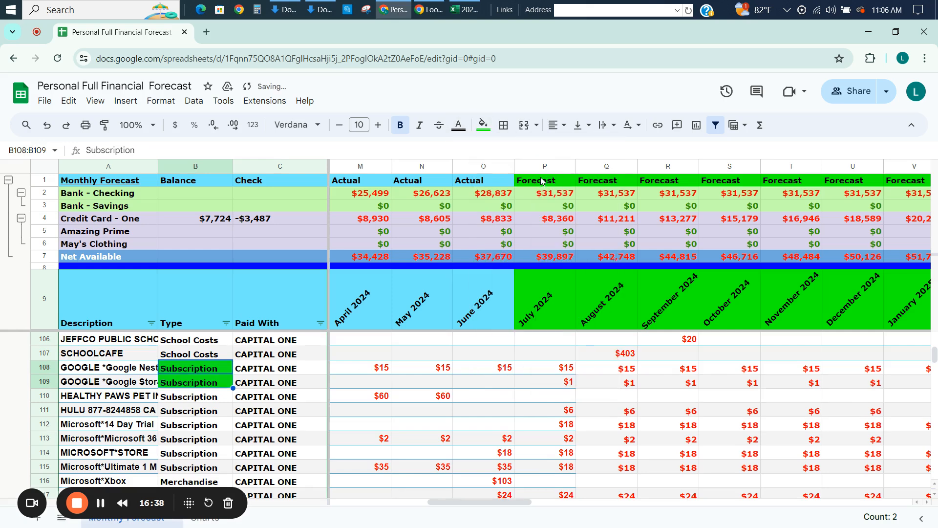
Fill the Type cell of the Healthy Paws pet insurance row with red.
{"action": "key", "text": "Down"}
{"action": "key", "text": "Down"}
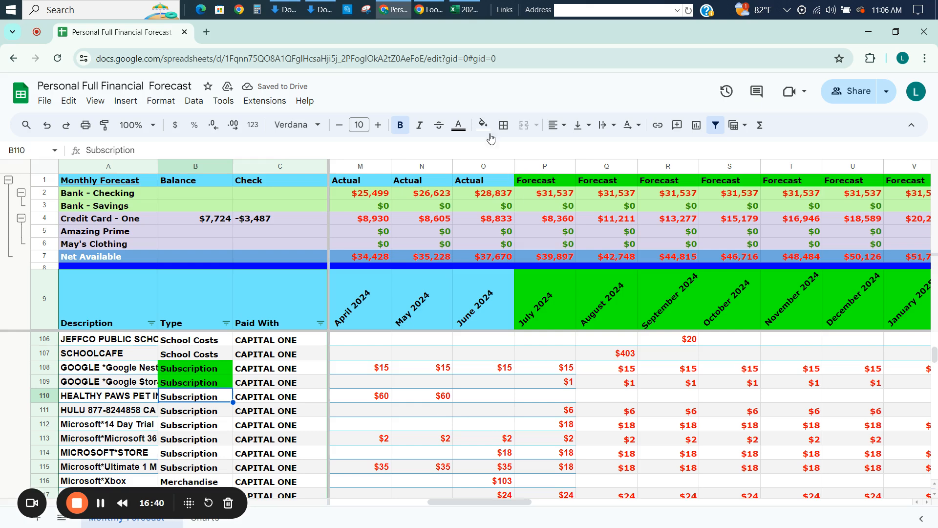
{"action": "left_click", "coordinate": [484, 125]}
{"action": "left_click", "coordinate": [504, 184]}
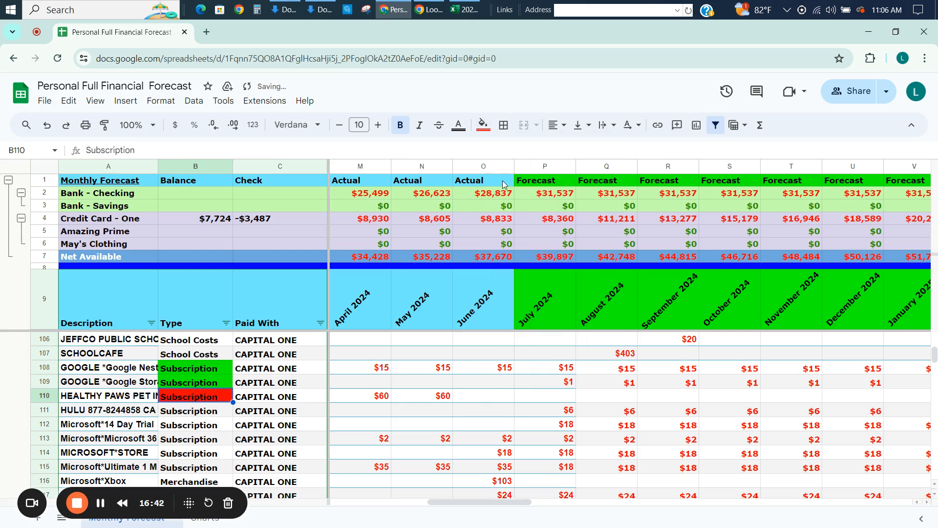
Fill the Type cells from the Hulu row down to Microsoft*Ultimate, B111:B115, with green.
{"action": "key", "text": "Down"}
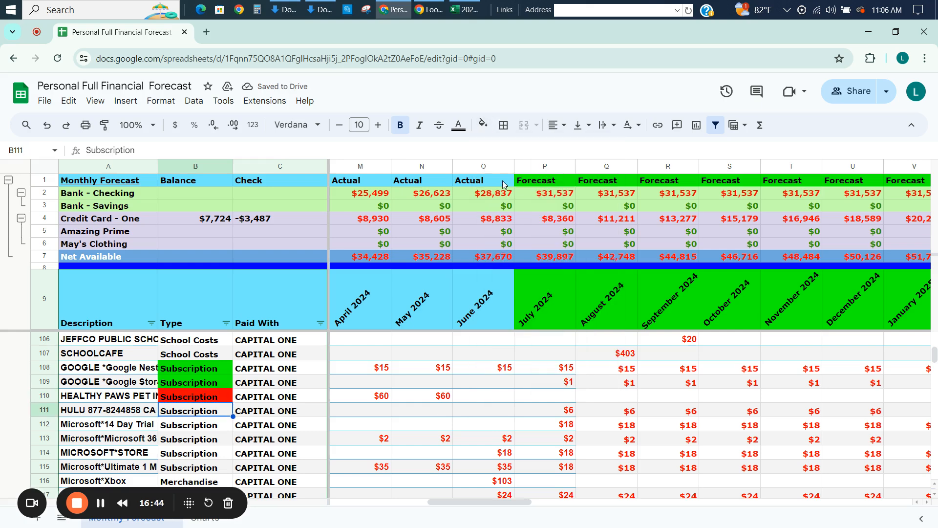
{"action": "key", "text": "shift+Down"}
{"action": "key", "text": "shift+Down"}
{"action": "key", "text": "shift+Down"}
{"action": "key", "text": "shift+Down"}
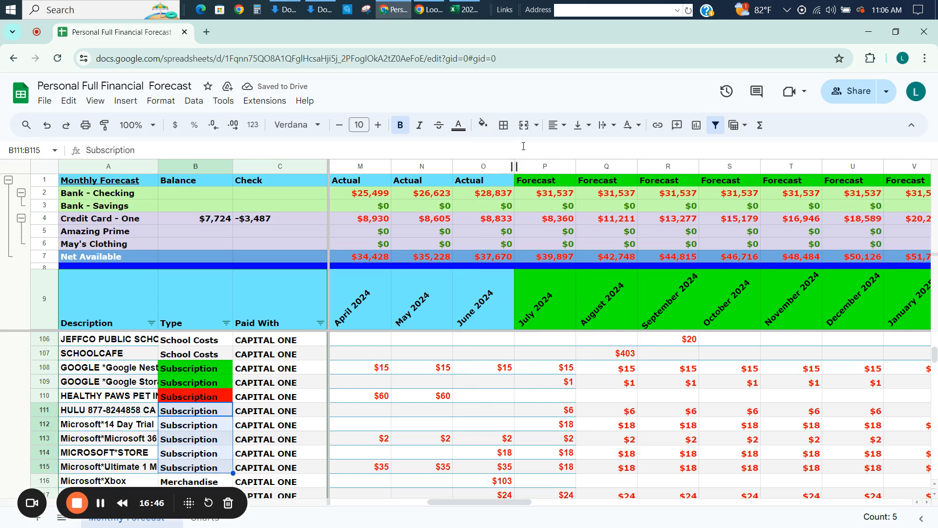
{"action": "left_click", "coordinate": [484, 126]}
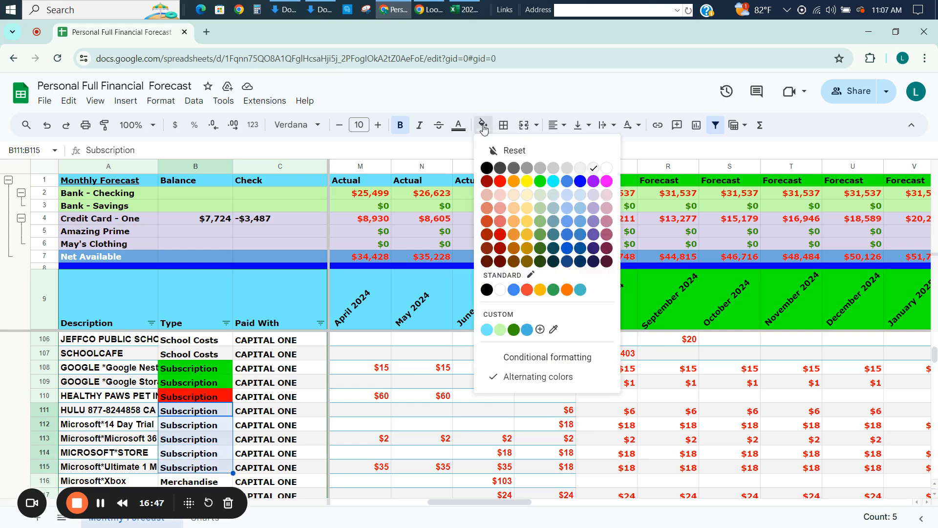
{"action": "left_click", "coordinate": [541, 182]}
Fill the Type cell of the Netflix.com row with green.
{"action": "key", "text": "Down"}
{"action": "key", "text": "Down"}
{"action": "key", "text": "Down"}
{"action": "key", "text": "Down"}
{"action": "key", "text": "Down"}
{"action": "key", "text": "Down"}
{"action": "key", "text": "Down"}
{"action": "key", "text": "Down"}
{"action": "key", "text": "Down"}
{"action": "key", "text": "Down"}
{"action": "key", "text": "Down"}
{"action": "key", "text": "Down"}
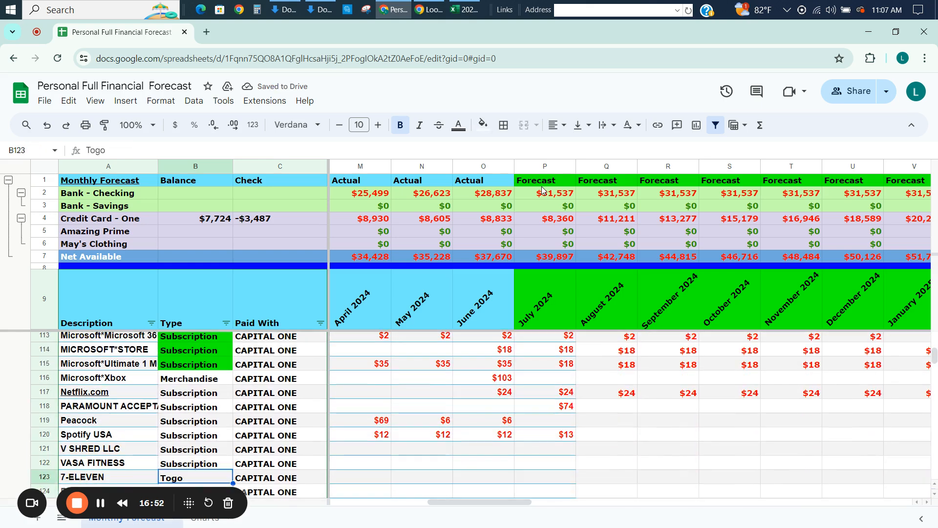
{"action": "key", "text": "Up"}
{"action": "key", "text": "Up"}
{"action": "key", "text": "Up"}
{"action": "key", "text": "Up"}
{"action": "key", "text": "Up"}
{"action": "key", "text": "Up"}
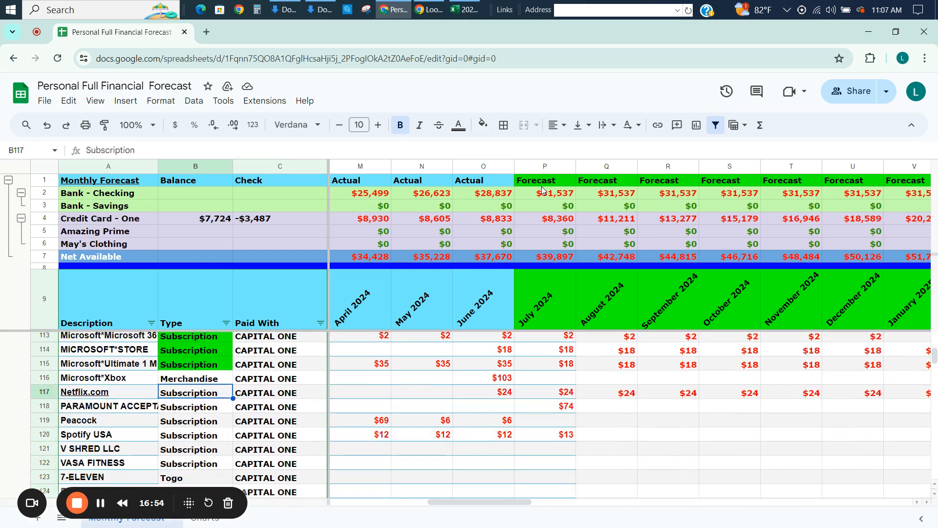
{"action": "left_click", "coordinate": [483, 125]}
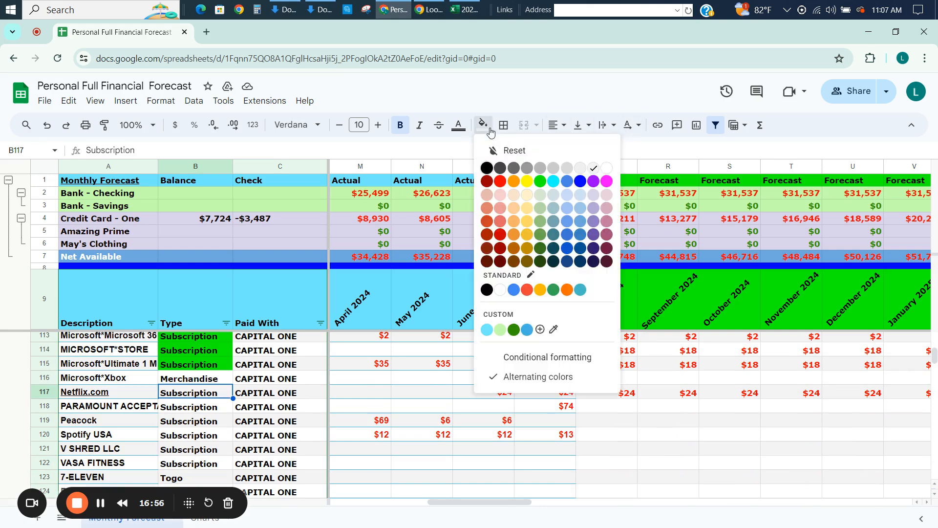
{"action": "left_click", "coordinate": [540, 181]}
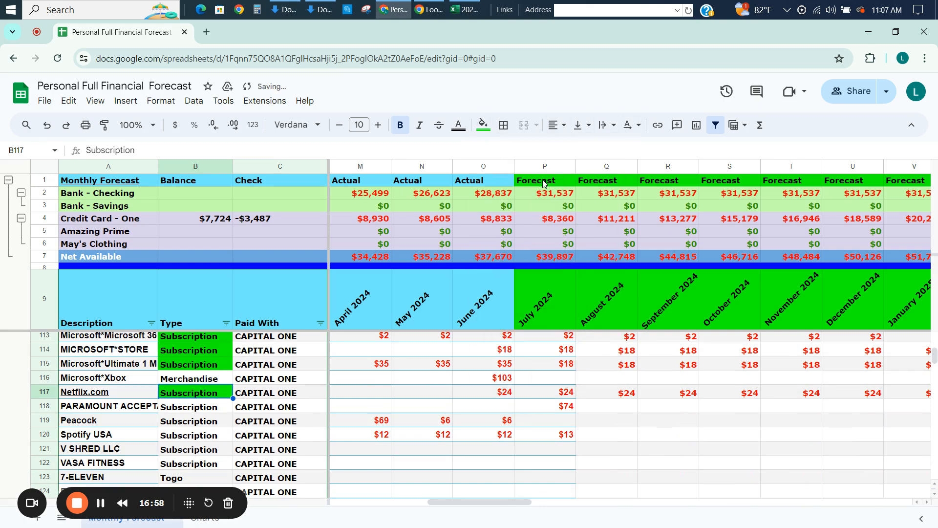
Fill the Type cell of the Paramount row with red.
{"action": "key", "text": "Down"}
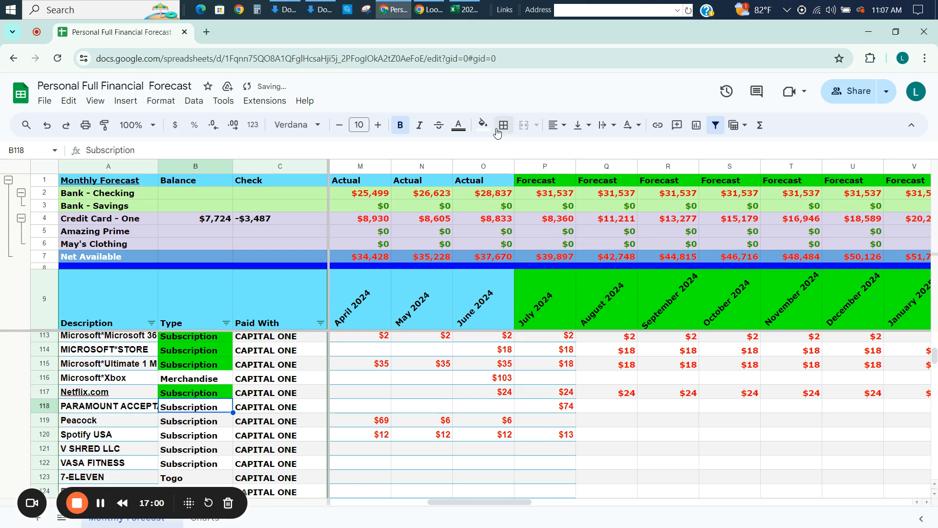
{"action": "left_click", "coordinate": [483, 125]}
{"action": "left_click", "coordinate": [500, 181]}
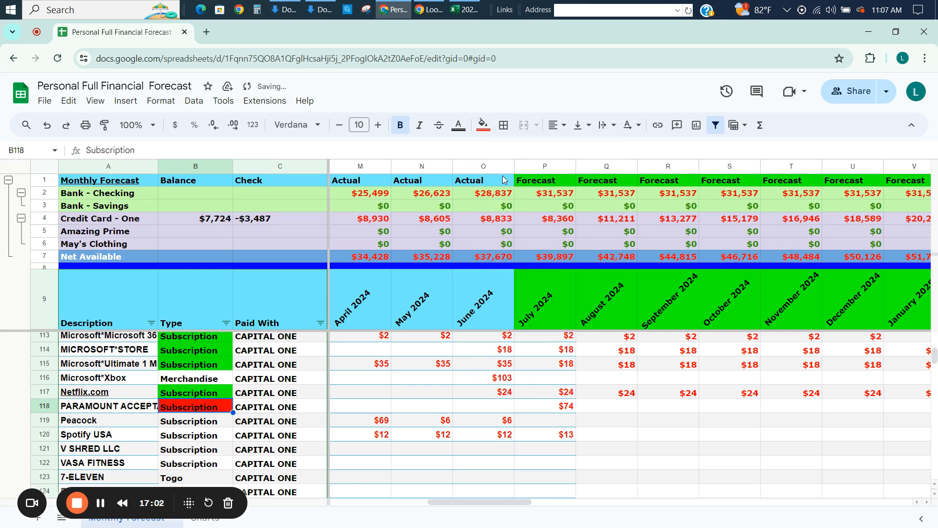
Fill the Type cells of the Peacock and Spotify USA rows with green.
{"action": "key", "text": "Down"}
{"action": "key", "text": "shift+Down"}
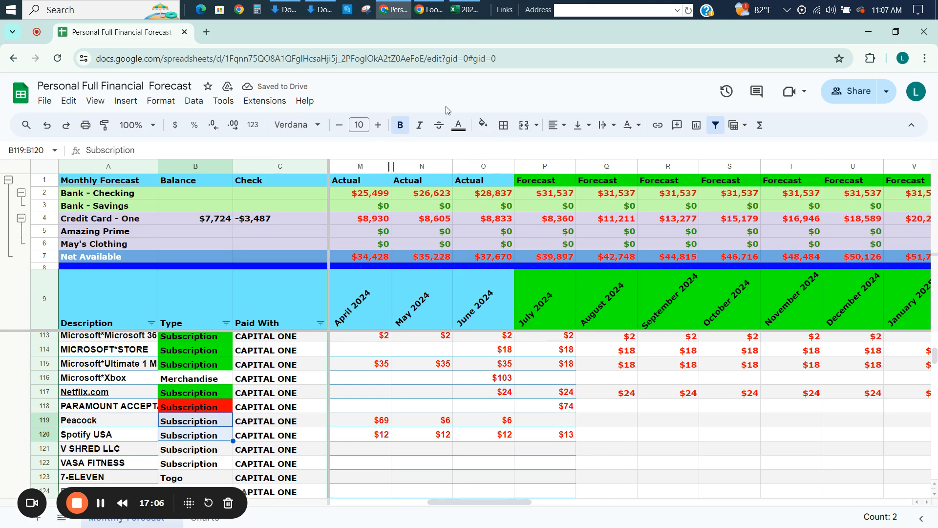
{"action": "left_click", "coordinate": [483, 125]}
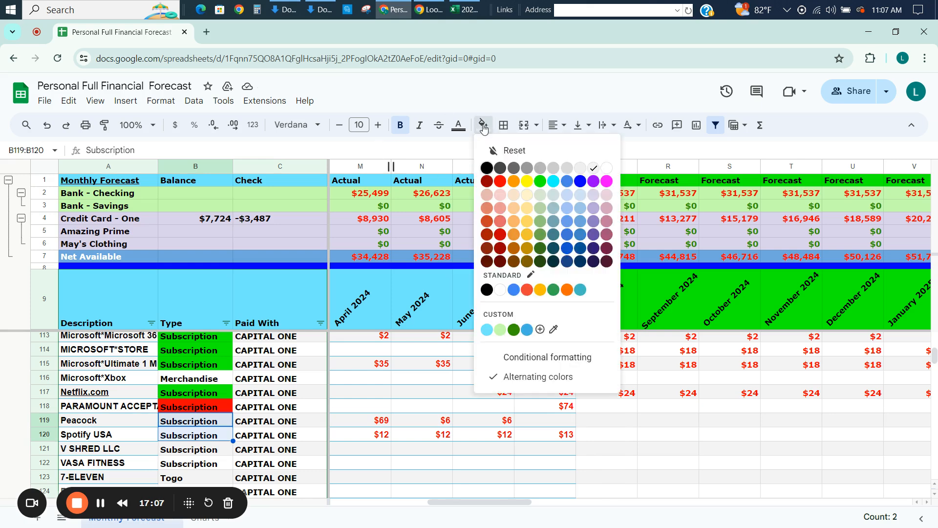
{"action": "left_click", "coordinate": [540, 183]}
Fill the Type cells of the V SHRED LLC and VASA FITNESS rows with red.
{"action": "key", "text": "Down"}
{"action": "key", "text": "Down"}
{"action": "key", "text": "Down"}
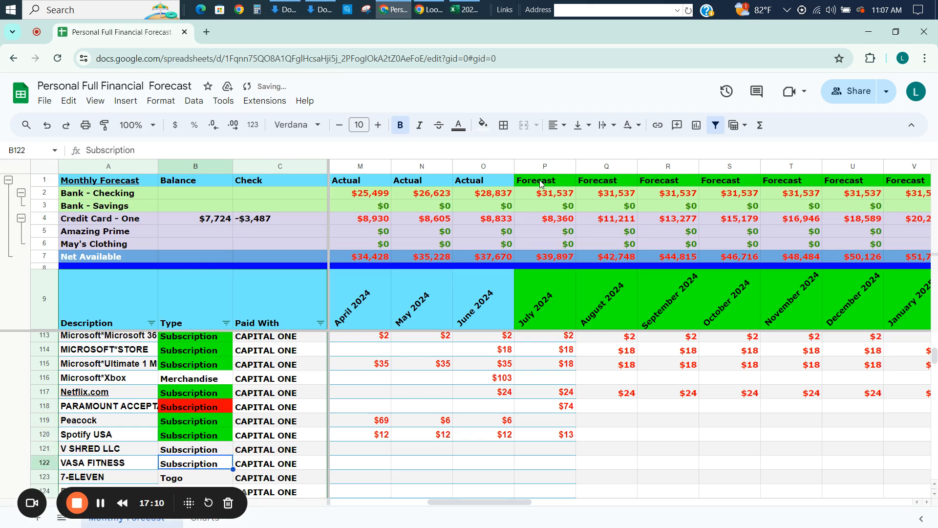
{"action": "key", "text": "shift+Up"}
{"action": "left_click", "coordinate": [483, 125]}
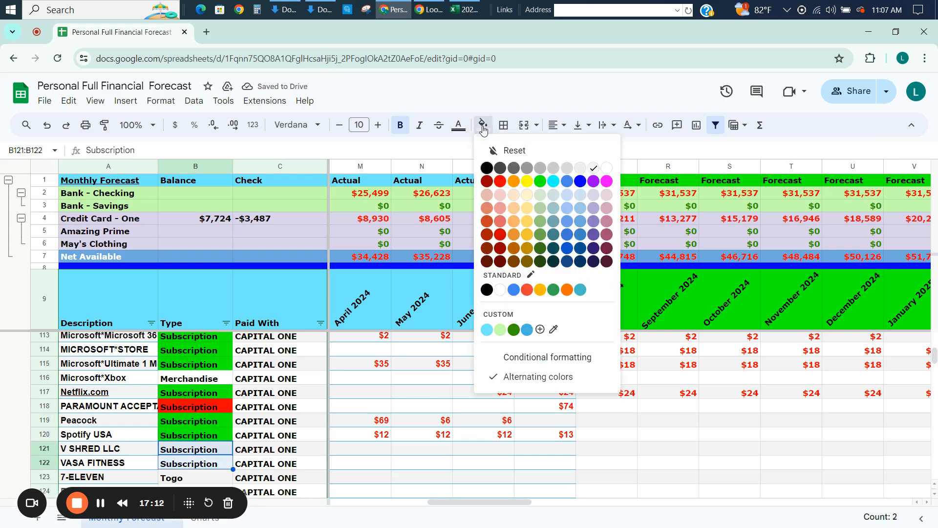
{"action": "left_click", "coordinate": [501, 182]}
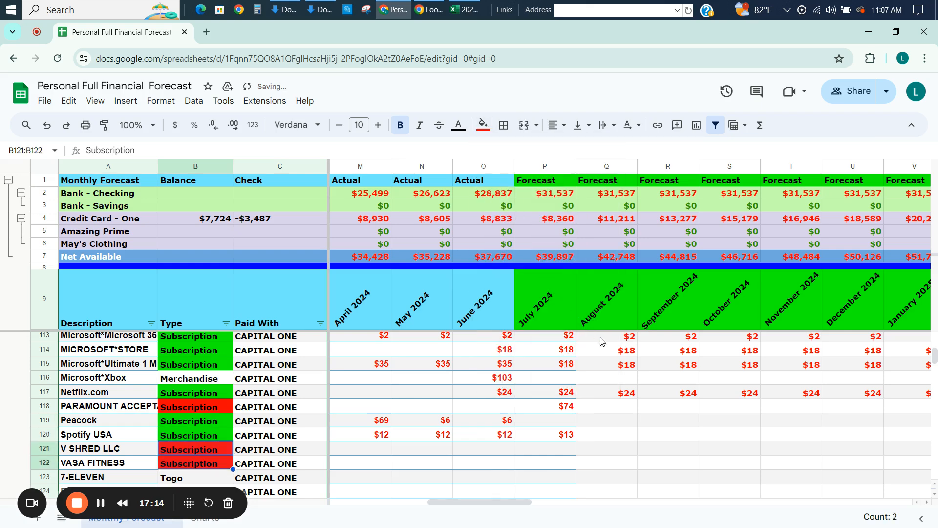
{"action": "left_click", "coordinate": [614, 410]}
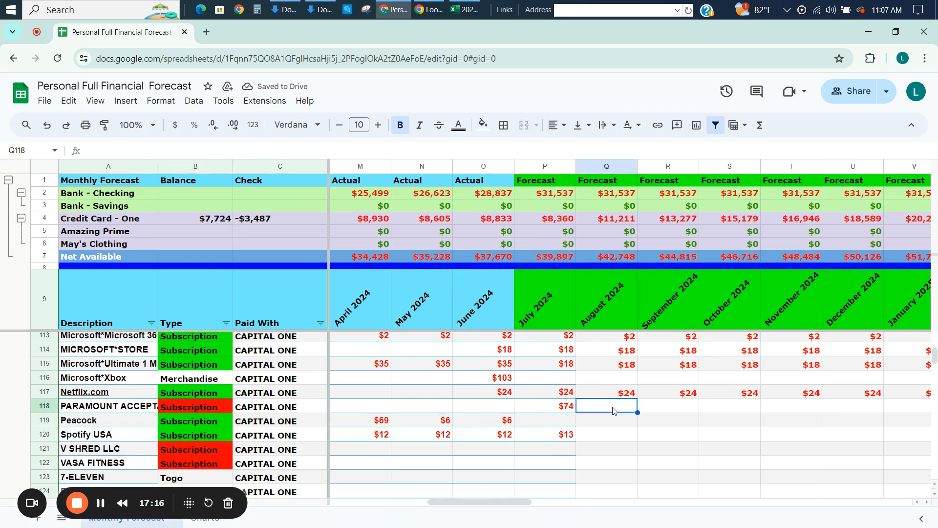
Copy the Peacock row's June 2024 amount into its July 2024 forecast cell.
{"action": "key", "text": "Down"}
{"action": "key", "text": "Left"}
{"action": "key", "text": "Left"}
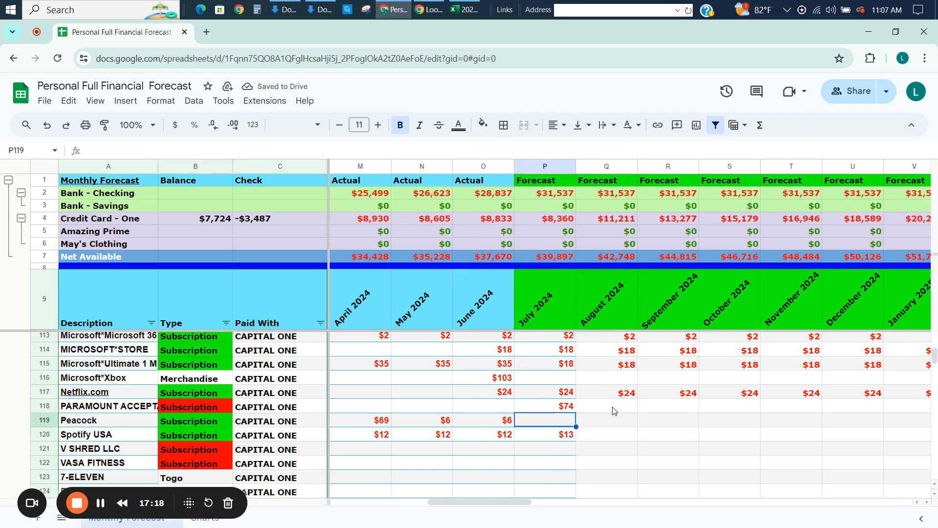
{"action": "key", "text": "ctrl+c"}
{"action": "key", "text": "Right"}
{"action": "key", "text": "ctrl+v"}
Set the Peacock row's August 2024 forecast to the formula =P119, referencing the July 2024 amount.
{"action": "key", "text": "Right"}
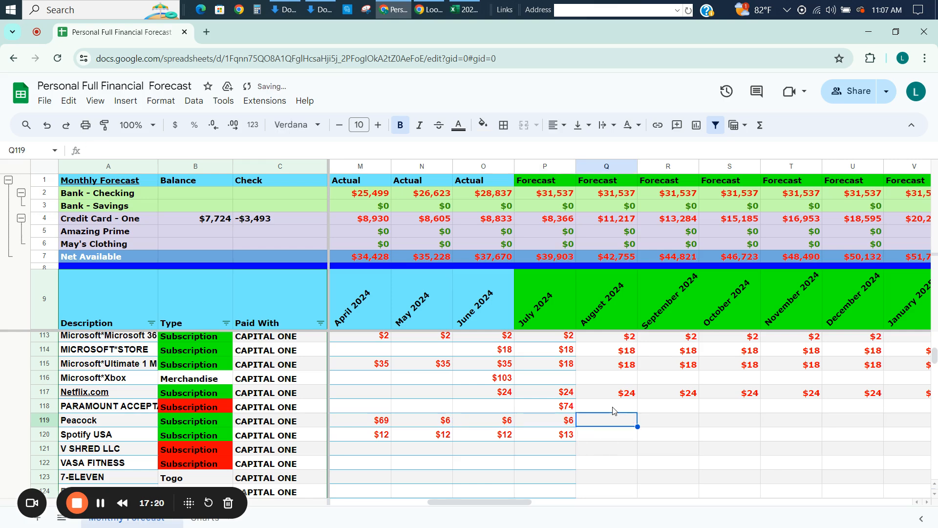
{"action": "type", "text": "="}
{"action": "key", "text": "Left"}
{"action": "key", "text": "Return"}
{"action": "key", "text": "Up"}
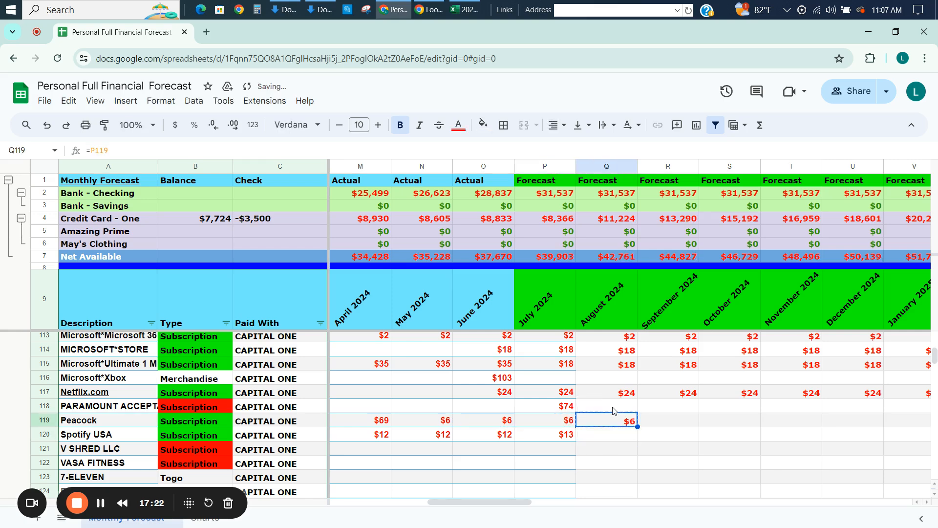
Fill the previous-month formula across the Peacock and Spotify USA rows from August 2024 through December 2027.
{"action": "key", "text": "ctrl+shift+Down"}
{"action": "key", "text": "ctrl+shift+Up"}
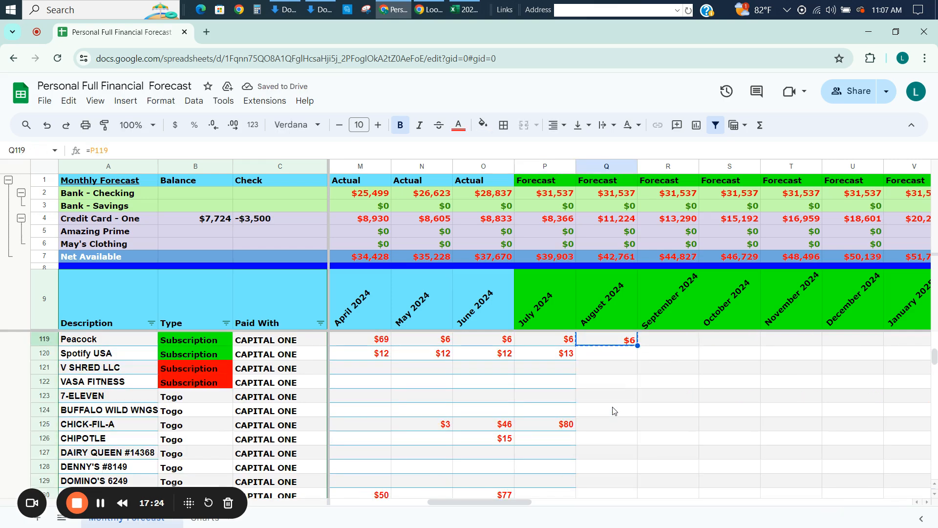
{"action": "key", "text": "Up"}
{"action": "key", "text": "Up"}
{"action": "key", "text": "Up"}
{"action": "key", "text": "Up"}
{"action": "key", "text": "Down"}
{"action": "key", "text": "Down"}
{"action": "key", "text": "Down"}
{"action": "key", "text": "Down"}
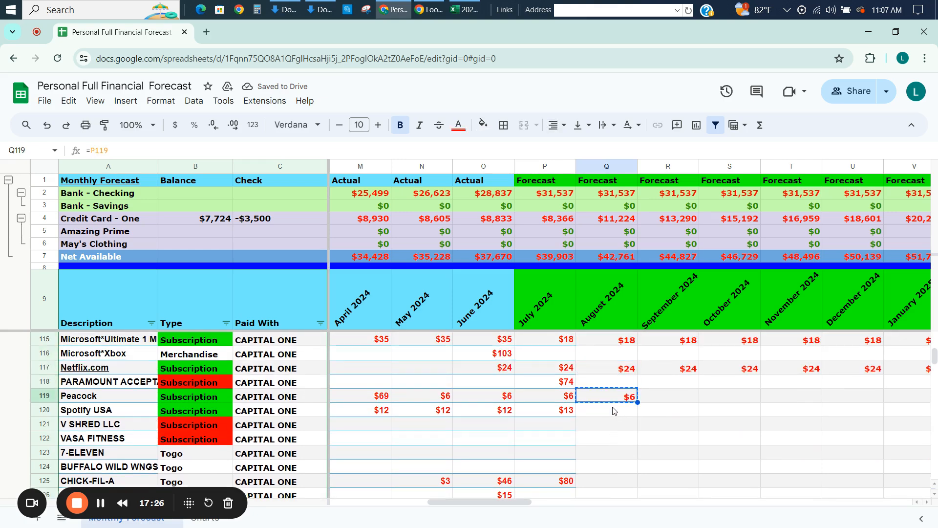
{"action": "key", "text": "shift+Down"}
{"action": "key", "text": "ctrl+shift+Right"}
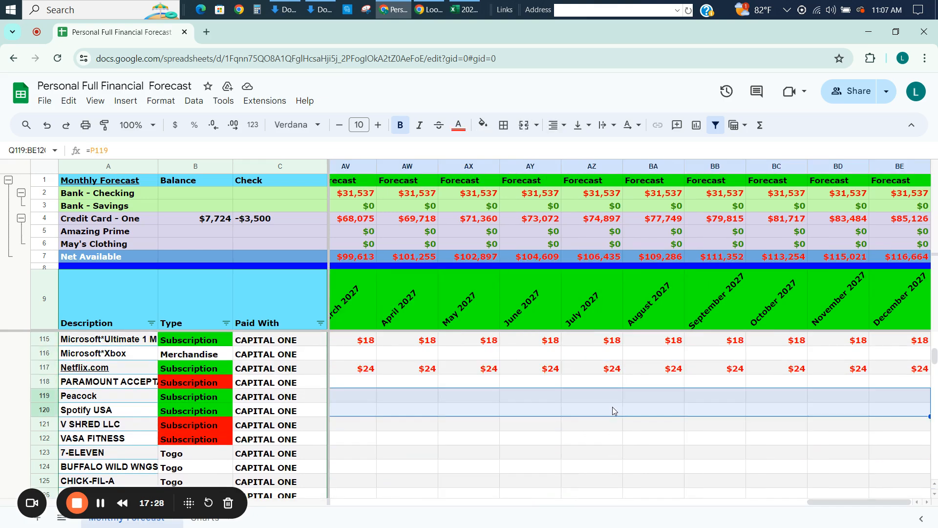
{"action": "key", "text": "ctrl+r"}
{"action": "key", "text": "Left"}
{"action": "key", "text": "Left"}
{"action": "key", "text": "Left"}
{"action": "key", "text": "Left"}
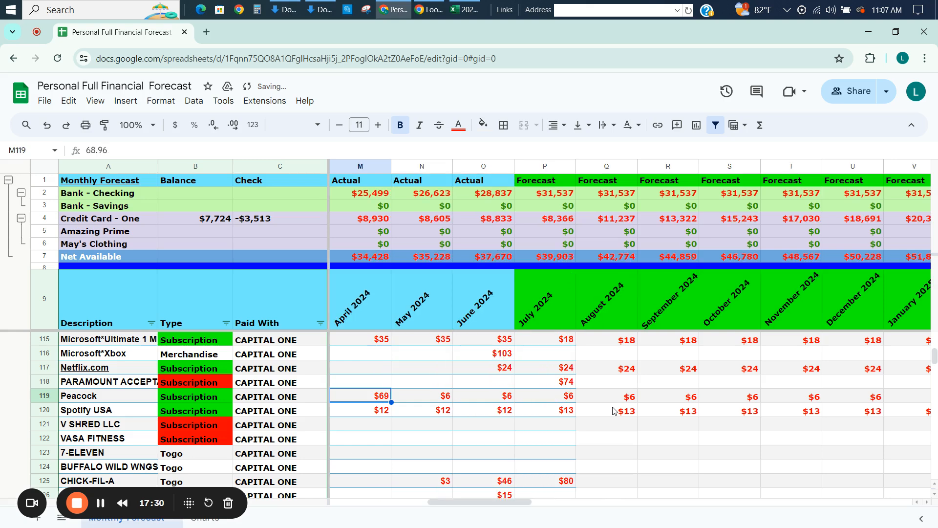
Examine the 2024 actuals in the Subscription rows and the first Togo restaurant rows for recurring spending.
{"action": "key", "text": "Up"}
{"action": "key", "text": "Up"}
{"action": "key", "text": "Up"}
{"action": "key", "text": "Up"}
{"action": "key", "text": "Up"}
{"action": "key", "text": "Up"}
{"action": "key", "text": "Up"}
{"action": "key", "text": "Up"}
{"action": "key", "text": "Up"}
{"action": "key", "text": "Up"}
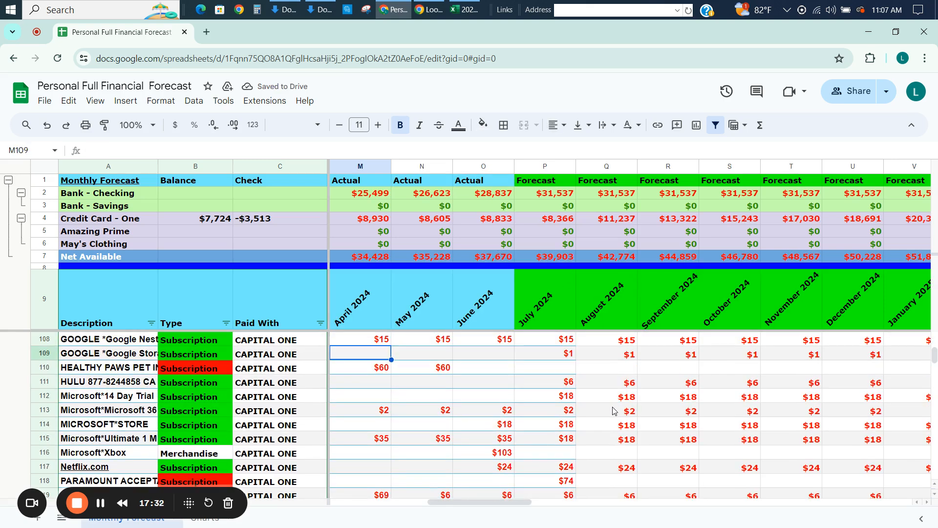
{"action": "key", "text": "Down"}
{"action": "key", "text": "Down"}
{"action": "key", "text": "Down"}
{"action": "key", "text": "Down"}
{"action": "key", "text": "Down"}
{"action": "key", "text": "Down"}
{"action": "key", "text": "Down"}
{"action": "key", "text": "Down"}
{"action": "key", "text": "Down"}
{"action": "key", "text": "Down"}
{"action": "key", "text": "Down"}
{"action": "key", "text": "Down"}
{"action": "key", "text": "Down"}
{"action": "key", "text": "Down"}
{"action": "key", "text": "Down"}
{"action": "key", "text": "Down"}
{"action": "key", "text": "Down"}
{"action": "key", "text": "Down"}
{"action": "key", "text": "Down"}
{"action": "key", "text": "Down"}
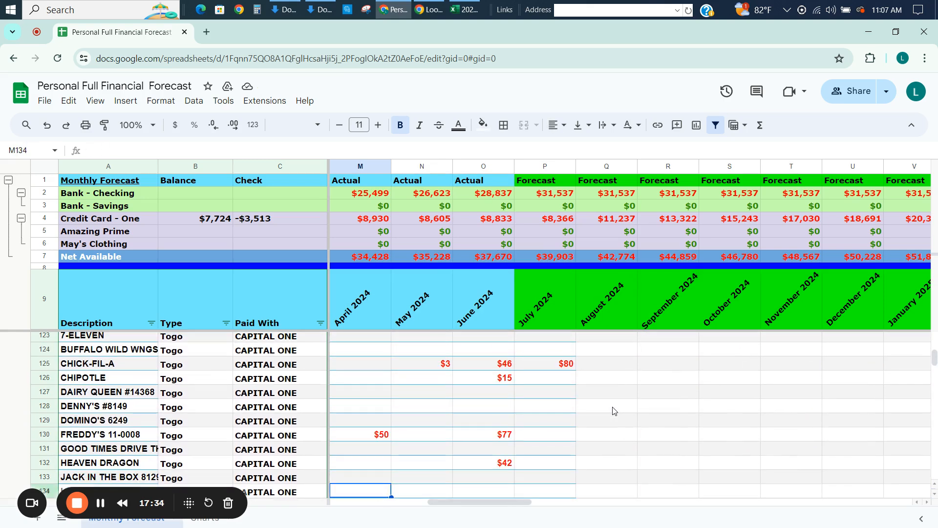
{"action": "key", "text": "Left"}
{"action": "key", "text": "Left"}
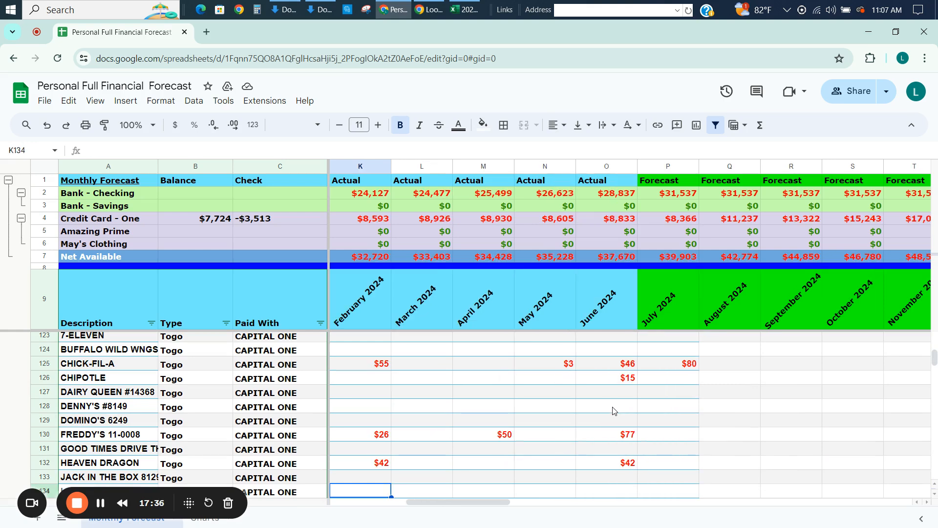
{"action": "key", "text": "Up"}
{"action": "key", "text": "Up"}
{"action": "key", "text": "Up"}
{"action": "key", "text": "Up"}
{"action": "key", "text": "Up"}
{"action": "key", "text": "Up"}
{"action": "key", "text": "Up"}
{"action": "key", "text": "Up"}
{"action": "key", "text": "Up"}
{"action": "key", "text": "Up"}
{"action": "key", "text": "Up"}
{"action": "key", "text": "Up"}
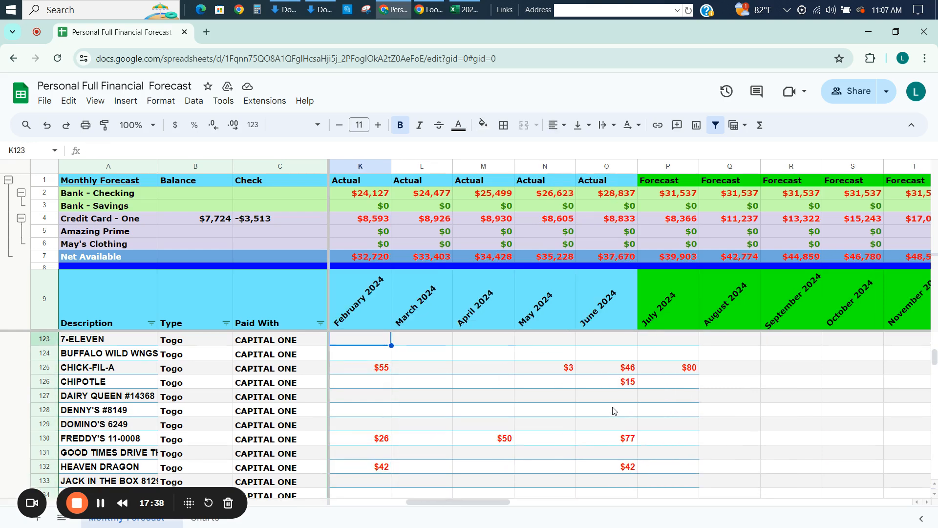
{"action": "key", "text": "Left"}
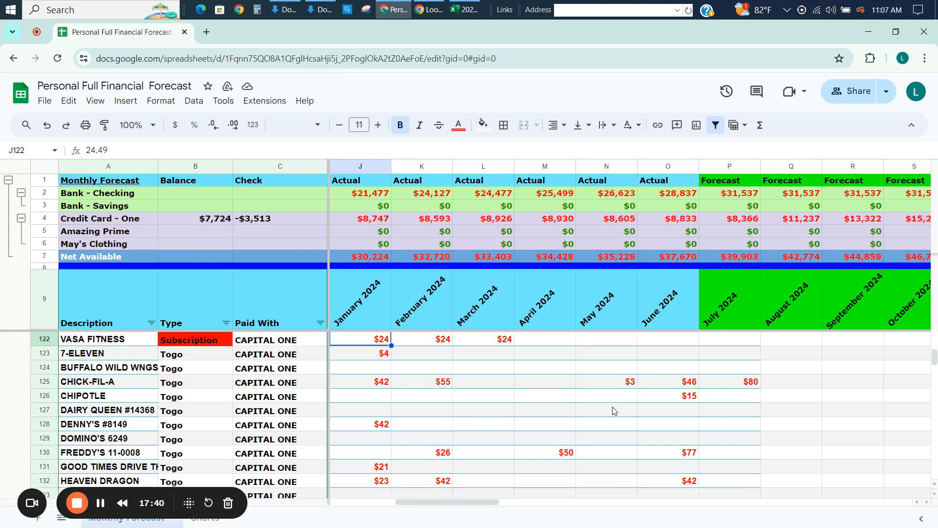
{"action": "key", "text": "Right"}
{"action": "key", "text": "Up"}
{"action": "key", "text": "Down"}
{"action": "key", "text": "Down"}
{"action": "key", "text": "Down"}
{"action": "key", "text": "Down"}
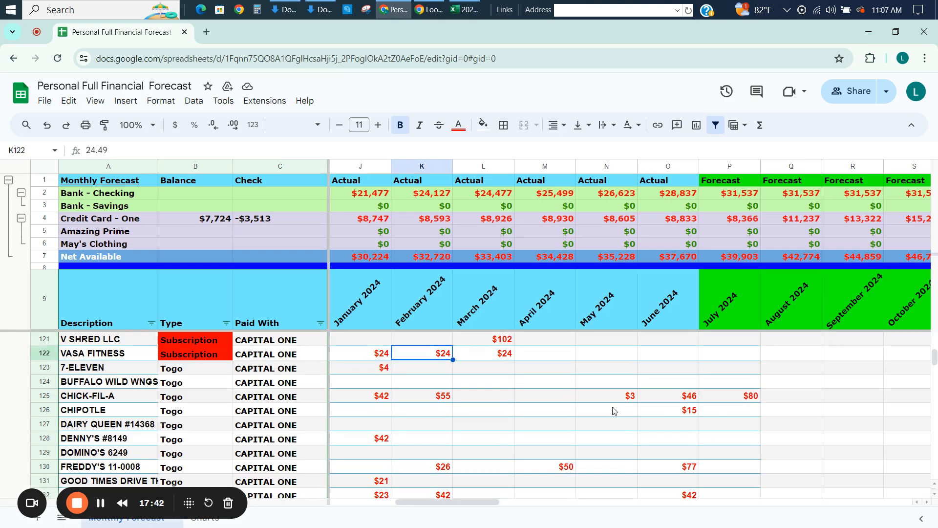
Enter 100 as the August 2024 forecast in the CHICK-FIL-A row.
{"action": "key", "text": "Left"}
{"action": "key", "text": "Right"}
{"action": "key", "text": "Right"}
{"action": "key", "text": "Right"}
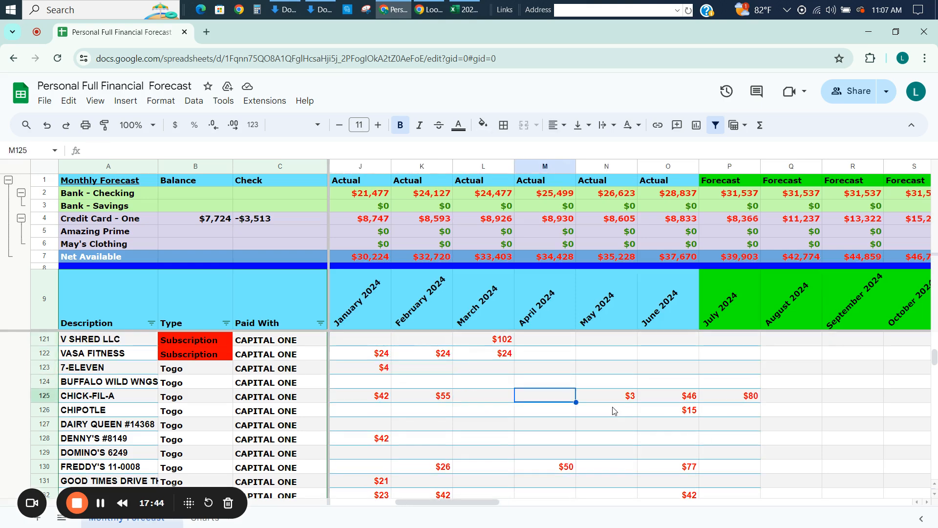
{"action": "key", "text": "Left"}
{"action": "key", "text": "Left"}
{"action": "key", "text": "Left"}
{"action": "key", "text": "Right"}
{"action": "key", "text": "Right"}
{"action": "key", "text": "Right"}
{"action": "key", "text": "Right"}
{"action": "key", "text": "Right"}
{"action": "key", "text": "Right"}
{"action": "key", "text": "Right"}
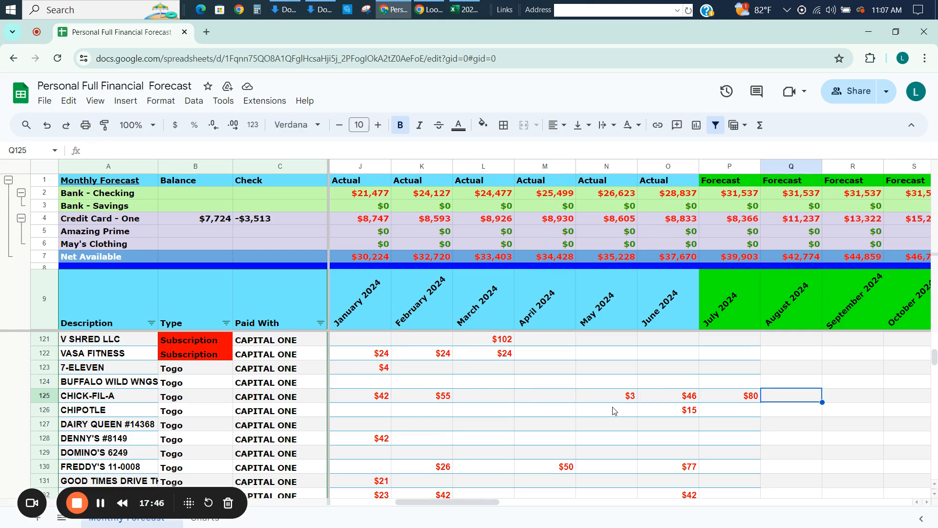
{"action": "type", "text": "100"}
{"action": "key", "text": "Return"}
Fill the CHICK-FIL-A forecast amount across the row through December 2027.
{"action": "key", "text": "Up"}
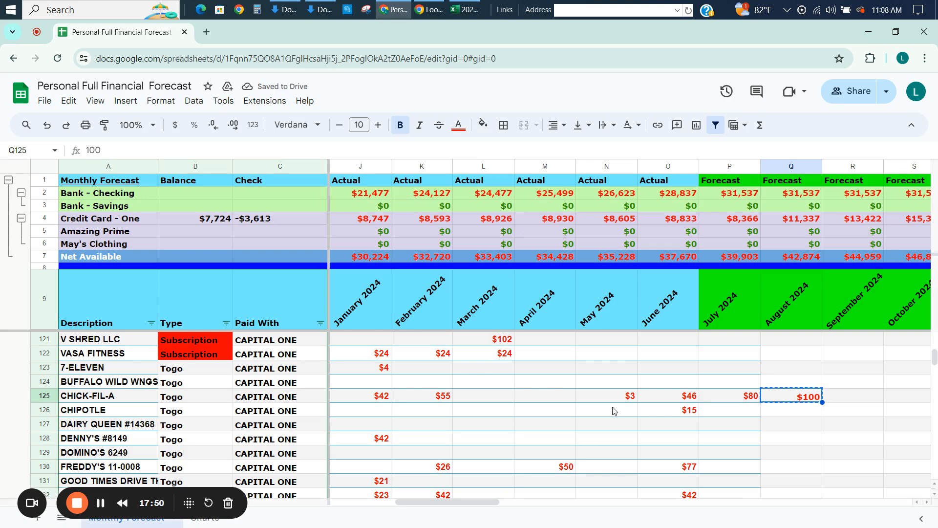
{"action": "key", "text": "ctrl+shift+Right"}
{"action": "key", "text": "ctrl+r"}
{"action": "key", "text": "Left"}
{"action": "key", "text": "Left"}
{"action": "key", "text": "Left"}
{"action": "key", "text": "Left"}
{"action": "key", "text": "Left"}
{"action": "key", "text": "Left"}
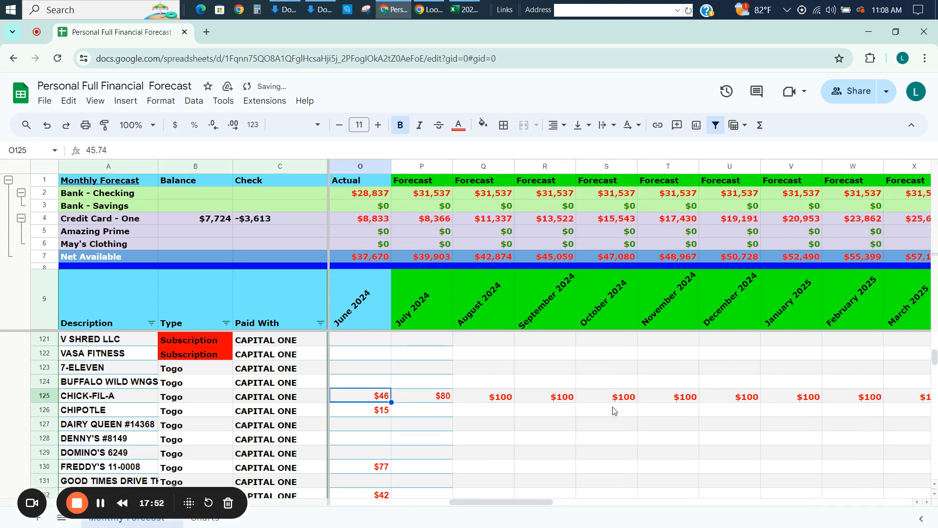
Compare CHICK-FIL-A's 2024 actuals with its August 2024 forecast.
{"action": "key", "text": "Left"}
{"action": "key", "text": "Right"}
{"action": "key", "text": "Right"}
{"action": "key", "text": "Right"}
{"action": "key", "text": "Right"}
{"action": "key", "text": "Right"}
{"action": "key", "text": "Right"}
{"action": "key", "text": "Right"}
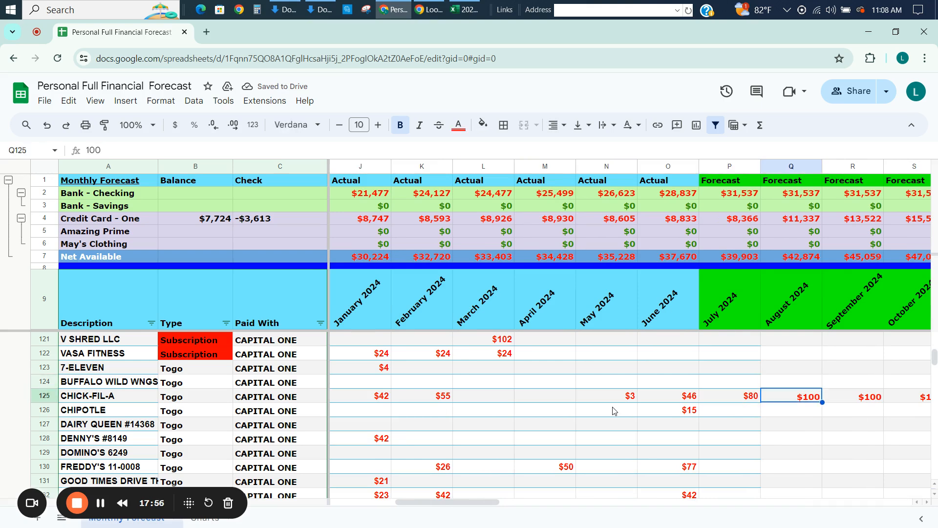
{"action": "key", "text": "Left"}
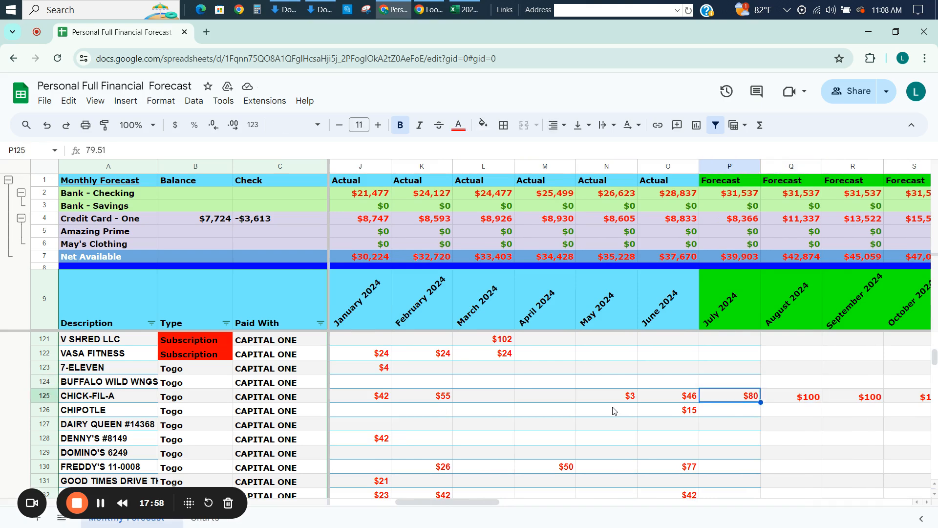
{"action": "key", "text": "Down"}
{"action": "key", "text": "Right"}
{"action": "key", "text": "Up"}
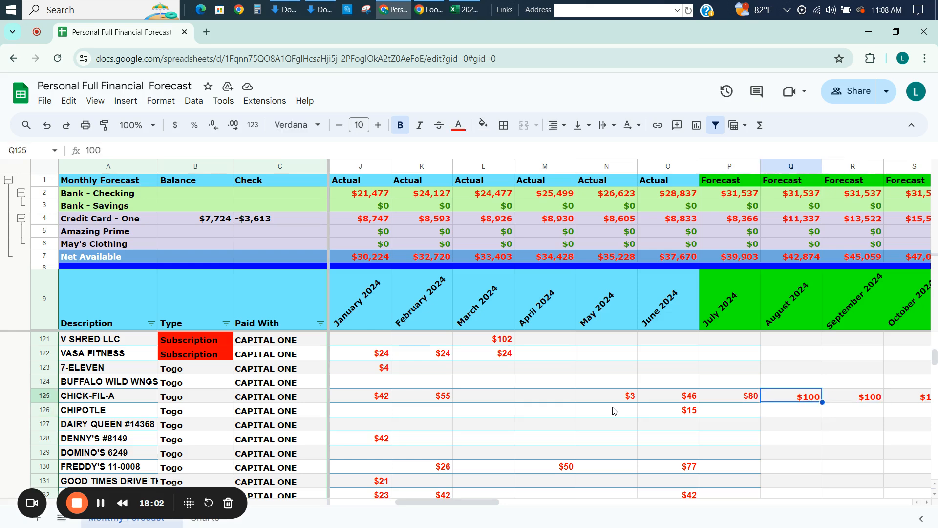
Enter 50 as the August 2024 forecast in the FREDDY'S 11-0008 row.
{"action": "key", "text": "Down"}
{"action": "key", "text": "Down"}
{"action": "key", "text": "Down"}
{"action": "key", "text": "Down"}
{"action": "key", "text": "Down"}
{"action": "key", "text": "Down"}
{"action": "key", "text": "Up"}
{"action": "key", "text": "Down"}
{"action": "key", "text": "Down"}
{"action": "key", "text": "Down"}
{"action": "key", "text": "Down"}
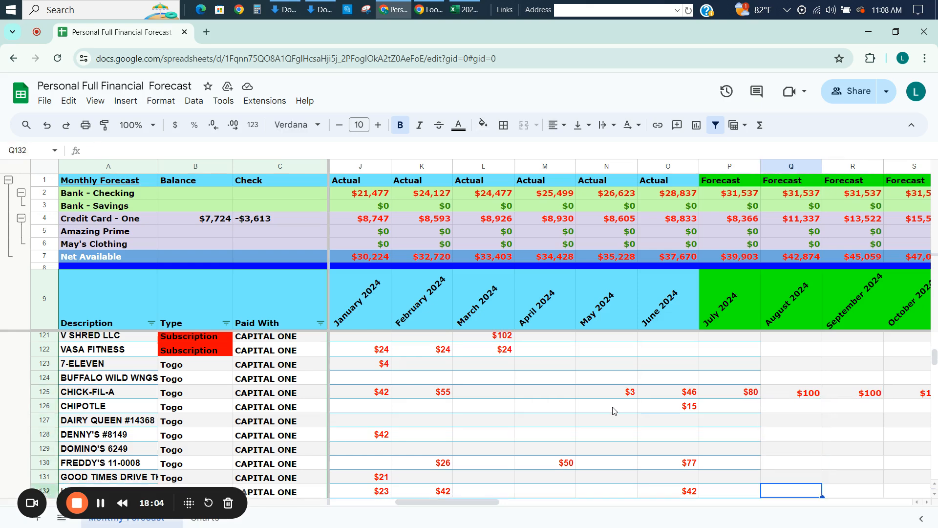
{"action": "key", "text": "Up"}
{"action": "key", "text": "Up"}
{"action": "key", "text": "Up"}
{"action": "key", "text": "Up"}
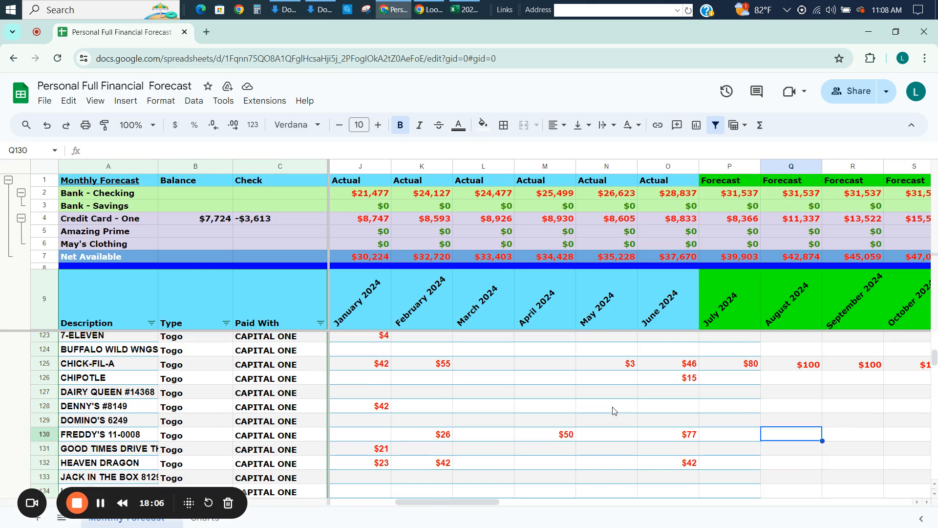
{"action": "type", "text": "50"}
{"action": "key", "text": "Return"}
Fill the FREDDY'S forecast amount across the row through December 2027.
{"action": "key", "text": "Up"}
{"action": "key", "text": "ctrl+shift+Right"}
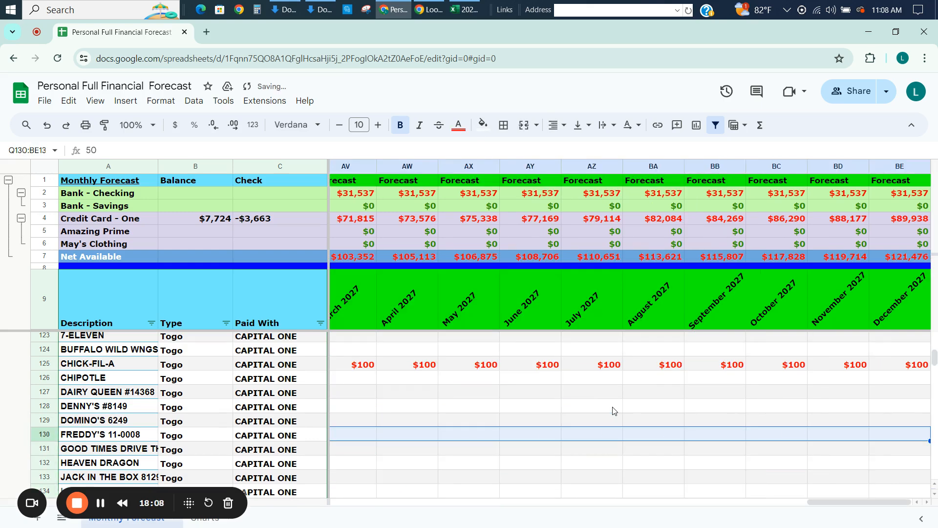
{"action": "key", "text": "ctrl+r"}
{"action": "key", "text": "Left"}
{"action": "key", "text": "Left"}
{"action": "key", "text": "Left"}
{"action": "key", "text": "Left"}
{"action": "key", "text": "Left"}
{"action": "key", "text": "Left"}
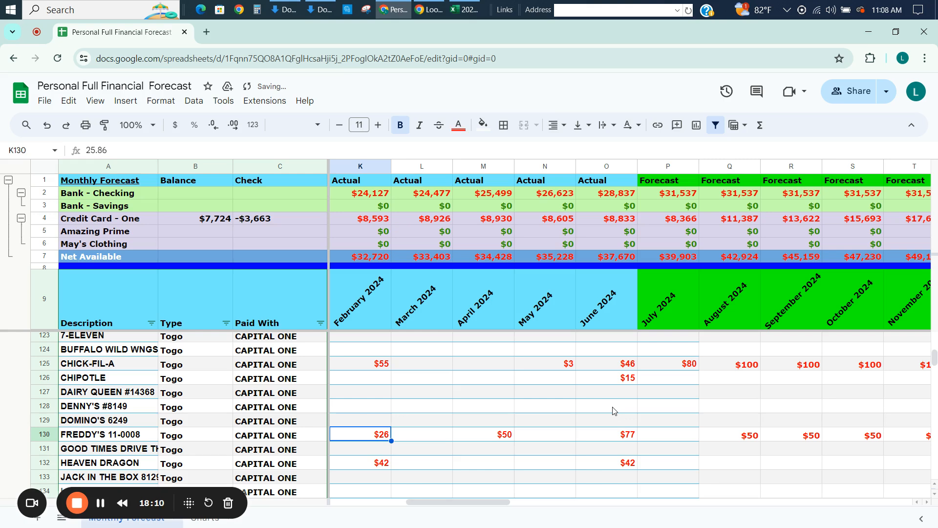
Enter 100 as the August 2024 forecast in the MCDONALDS row.
{"action": "key", "text": "Down"}
{"action": "key", "text": "Down"}
{"action": "key", "text": "Down"}
{"action": "key", "text": "Down"}
{"action": "key", "text": "Down"}
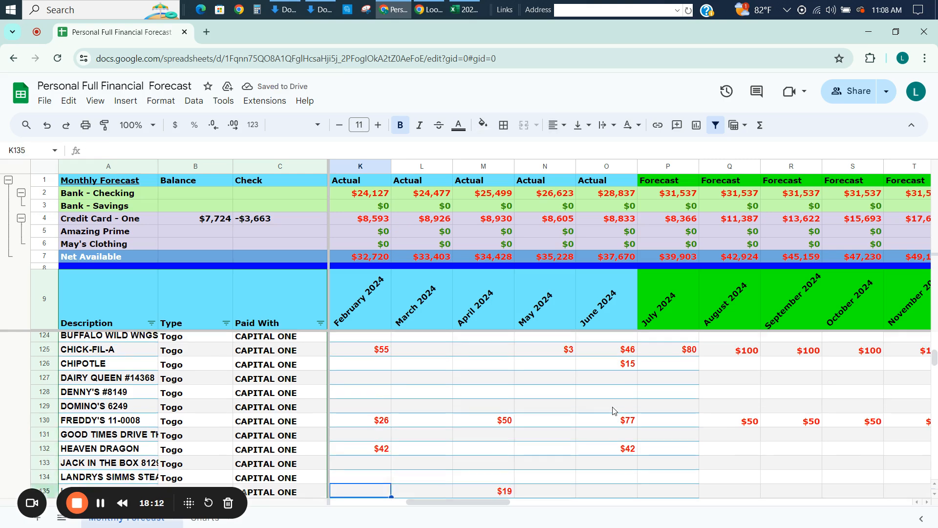
{"action": "key", "text": "Down"}
{"action": "key", "text": "Down"}
{"action": "key", "text": "Down"}
{"action": "key", "text": "Down"}
{"action": "key", "text": "Up"}
{"action": "key", "text": "Up"}
{"action": "key", "text": "Up"}
{"action": "key", "text": "Right"}
{"action": "key", "text": "Right"}
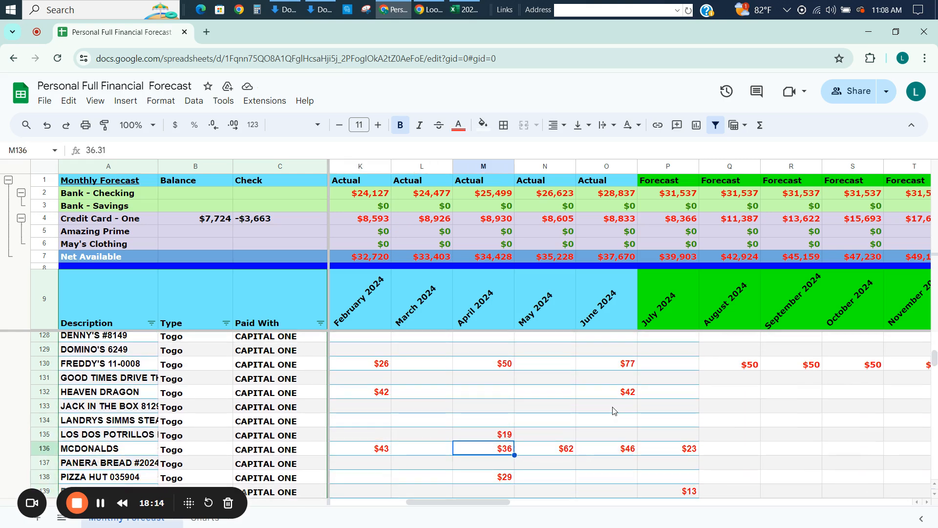
{"action": "key", "text": "Right"}
{"action": "key", "text": "Right"}
{"action": "key", "text": "Right"}
{"action": "key", "text": "Right"}
{"action": "type", "text": "100"}
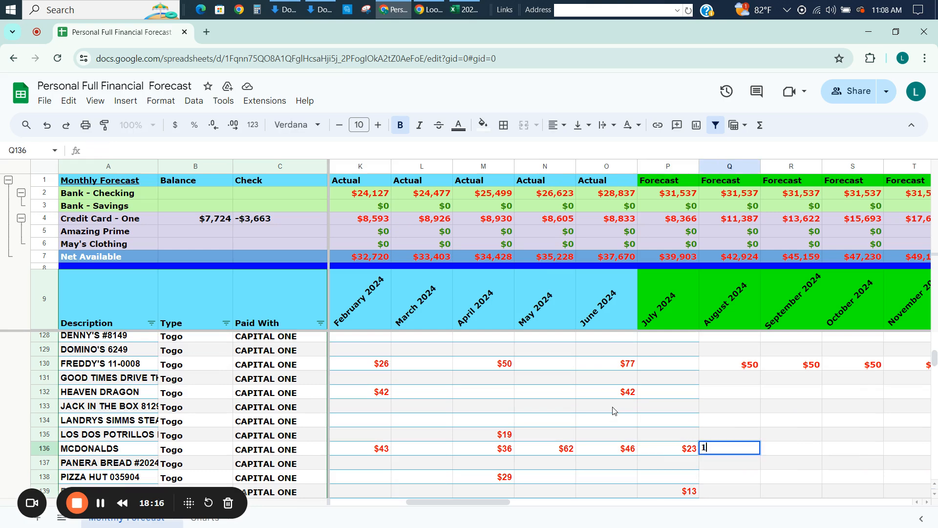
{"action": "key", "text": "Return"}
Fill the MCDONALDS forecast amount across the row through December 2027.
{"action": "key", "text": "Up"}
{"action": "key", "text": "ctrl+shift+Right"}
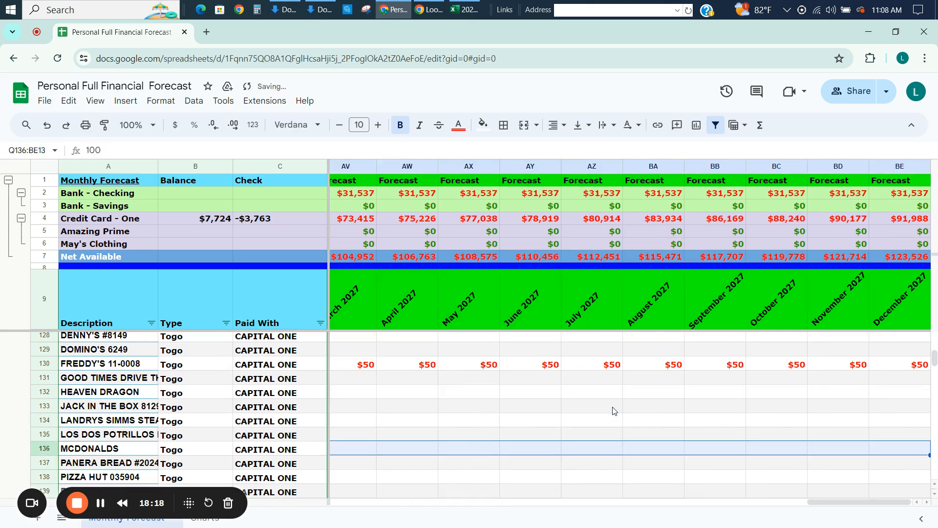
{"action": "key", "text": "ctrl+v"}
{"action": "key", "text": "Left"}
{"action": "key", "text": "Left"}
{"action": "key", "text": "Left"}
{"action": "key", "text": "Left"}
{"action": "key", "text": "Left"}
{"action": "key", "text": "Left"}
Examine the 2024 amounts in the remaining Togo rows below MCDONALDS, down to the Utilities rows.
{"action": "key", "text": "Down"}
{"action": "key", "text": "Down"}
{"action": "key", "text": "Down"}
{"action": "key", "text": "Down"}
{"action": "key", "text": "Down"}
{"action": "key", "text": "Down"}
{"action": "key", "text": "Down"}
{"action": "key", "text": "Down"}
{"action": "key", "text": "Down"}
{"action": "key", "text": "Down"}
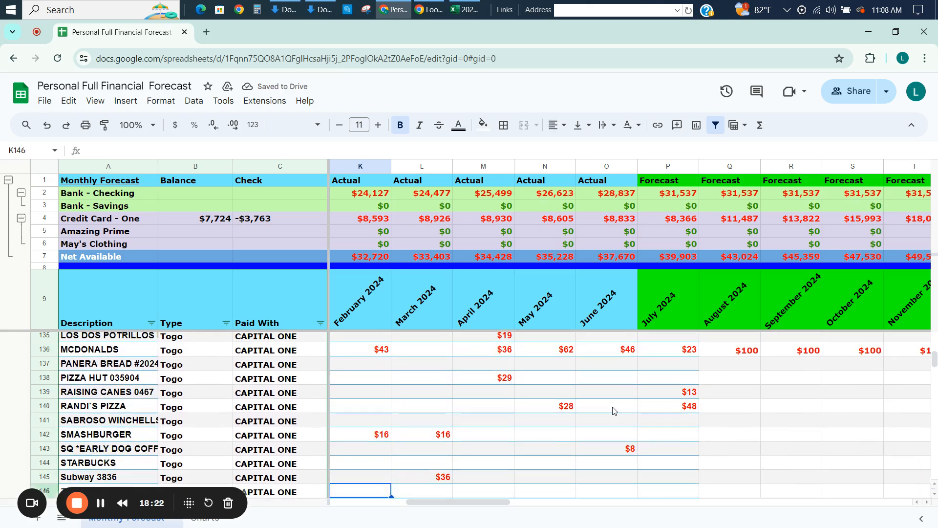
{"action": "key", "text": "Up"}
{"action": "key", "text": "Up"}
{"action": "key", "text": "Up"}
{"action": "key", "text": "Up"}
{"action": "key", "text": "Down"}
{"action": "key", "text": "Down"}
{"action": "key", "text": "Down"}
{"action": "key", "text": "Down"}
{"action": "key", "text": "Down"}
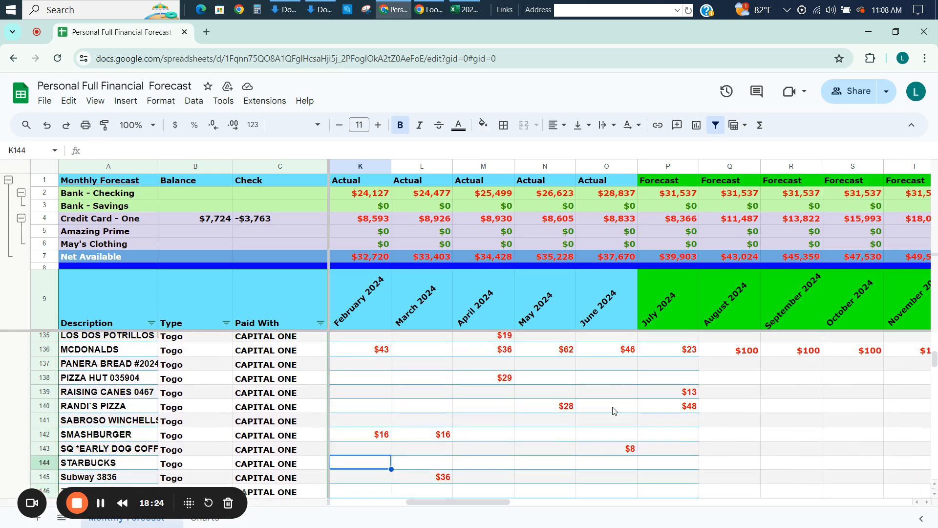
{"action": "key", "text": "Down"}
{"action": "key", "text": "Down"}
{"action": "key", "text": "Down"}
{"action": "key", "text": "Down"}
{"action": "key", "text": "Down"}
{"action": "key", "text": "Down"}
{"action": "key", "text": "Down"}
{"action": "key", "text": "Down"}
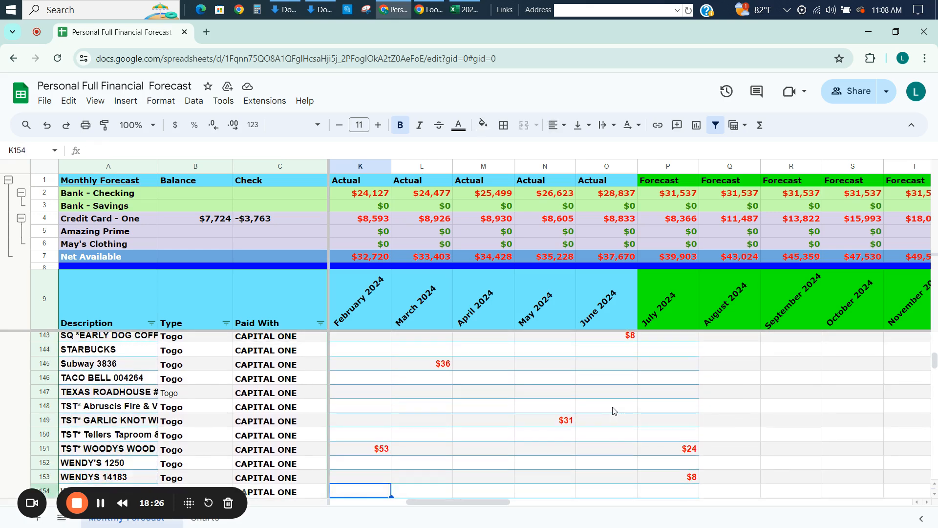
{"action": "key", "text": "Down"}
{"action": "key", "text": "Down"}
{"action": "key", "text": "Down"}
{"action": "key", "text": "Down"}
{"action": "key", "text": "Down"}
{"action": "key", "text": "Up"}
{"action": "key", "text": "Up"}
{"action": "key", "text": "Up"}
{"action": "key", "text": "Up"}
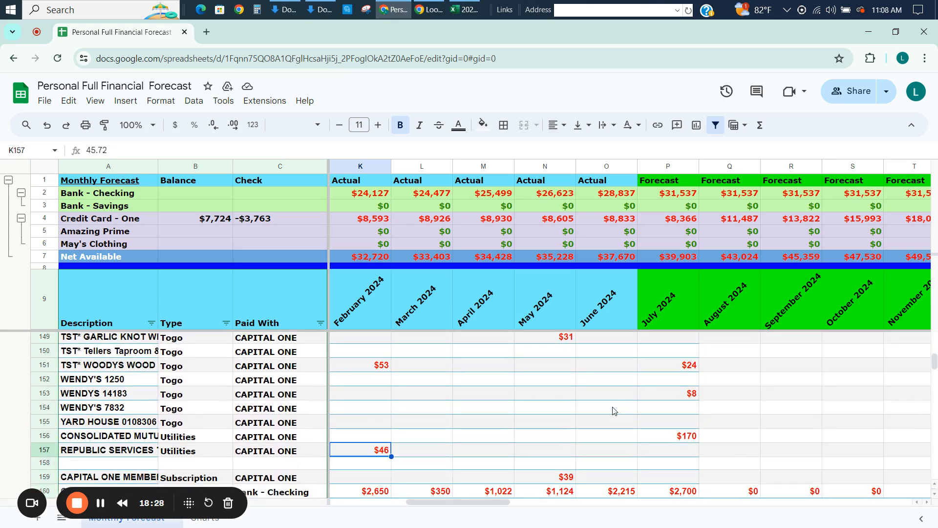
Set the August 2024 forecast in the CONSOLIDATED utilities row equal to the July 2024 amount with a cell reference.
{"action": "key", "text": "Left"}
{"action": "key", "text": "Right"}
{"action": "key", "text": "Right"}
{"action": "key", "text": "Right"}
{"action": "key", "text": "Right"}
{"action": "key", "text": "Right"}
{"action": "key", "text": "Right"}
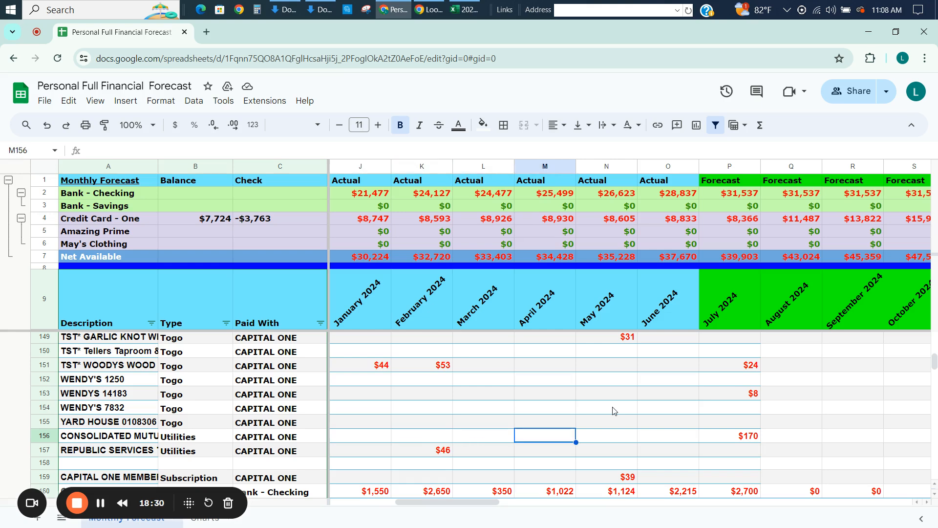
{"action": "key", "text": "Right"}
{"action": "key", "text": "Right"}
{"action": "key", "text": "Right"}
{"action": "key", "text": "Right"}
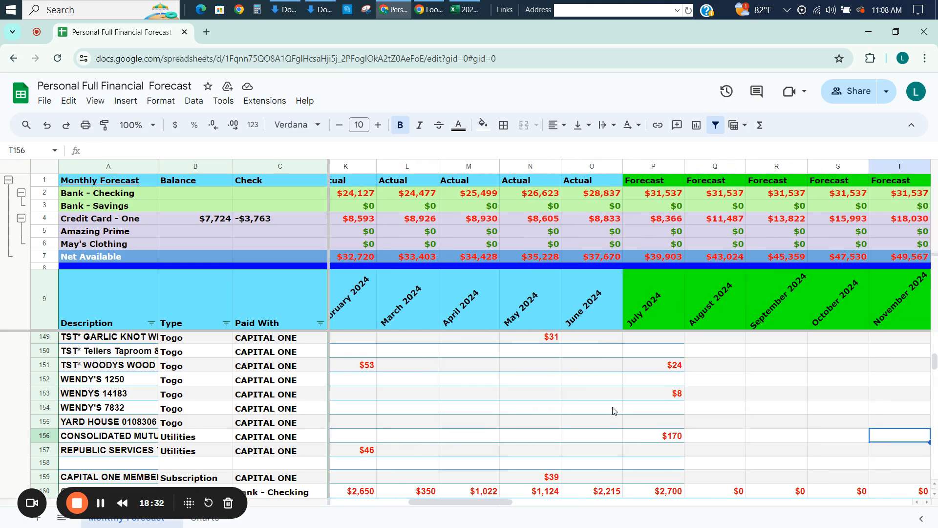
{"action": "key", "text": "Left"}
{"action": "key", "text": "Left"}
{"action": "key", "text": "Left"}
{"action": "type", "text": "="}
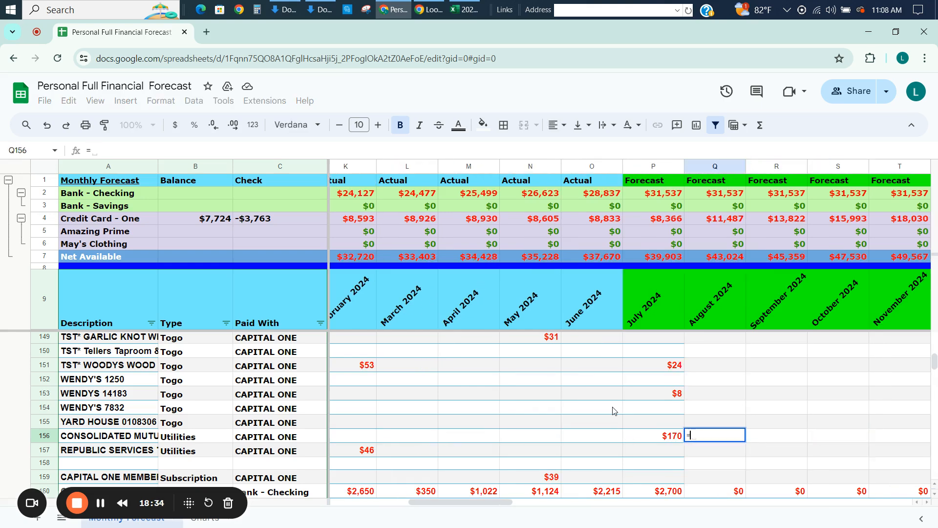
{"action": "key", "text": "Left"}
{"action": "key", "text": "Return"}
Fill the CONSOLIDATED utilities forecast formula across the row through December 2027.
{"action": "key", "text": "Up"}
{"action": "key", "text": "ctrl+c"}
{"action": "key", "text": "ctrl+shift+Right"}
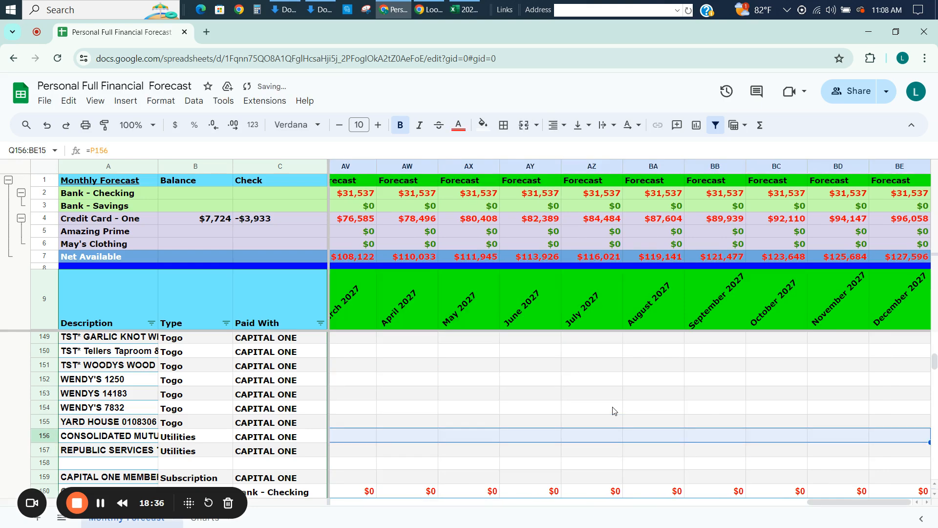
{"action": "key", "text": "ctrl+v"}
Set the November 2024 forecast in the CONSOLIDATED utilities row to 40.
{"action": "key", "text": "Left"}
{"action": "key", "text": "Left"}
{"action": "key", "text": "Left"}
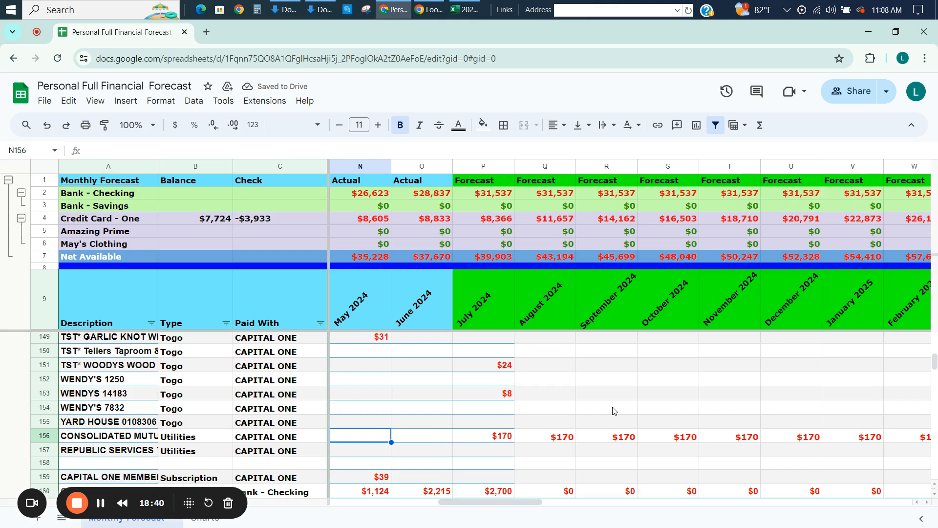
{"action": "key", "text": "Right"}
{"action": "key", "text": "Right"}
{"action": "key", "text": "Right"}
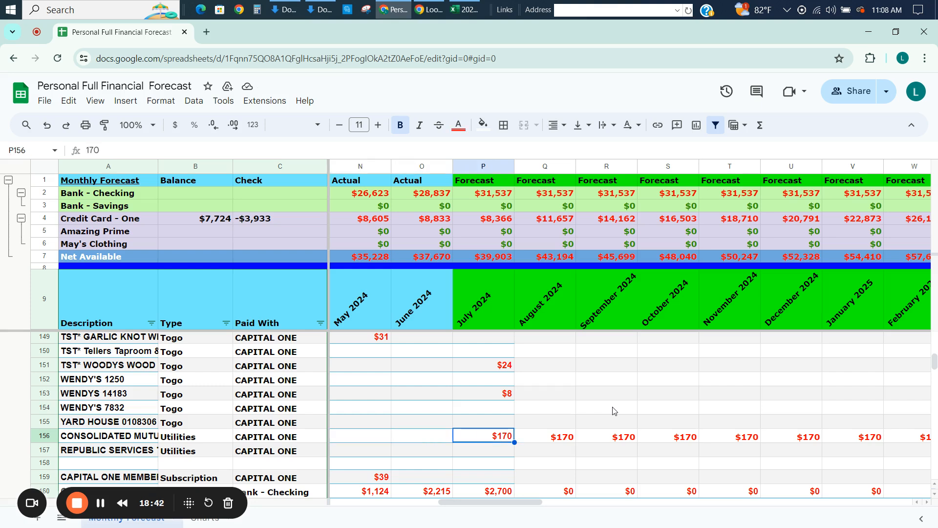
{"action": "key", "text": "Right"}
{"action": "key", "text": "Right"}
{"action": "key", "text": "Right"}
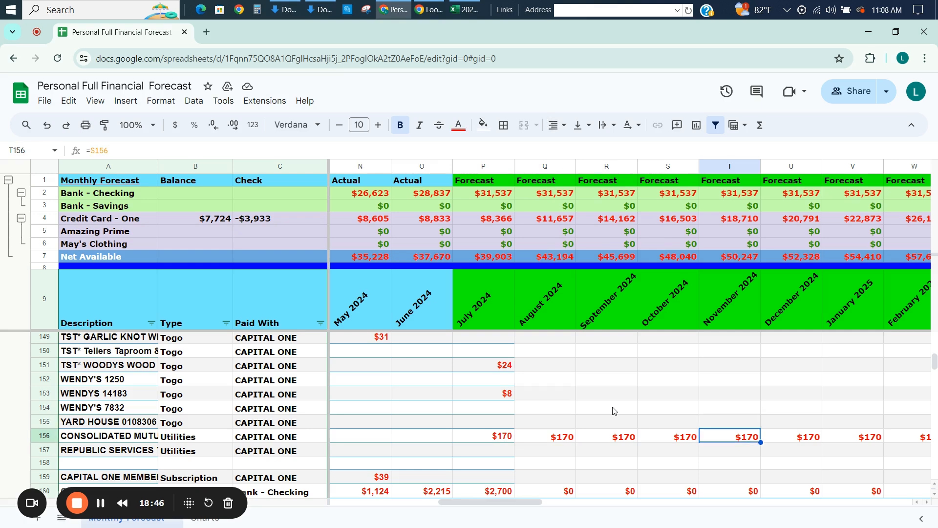
{"action": "type", "text": "40"}
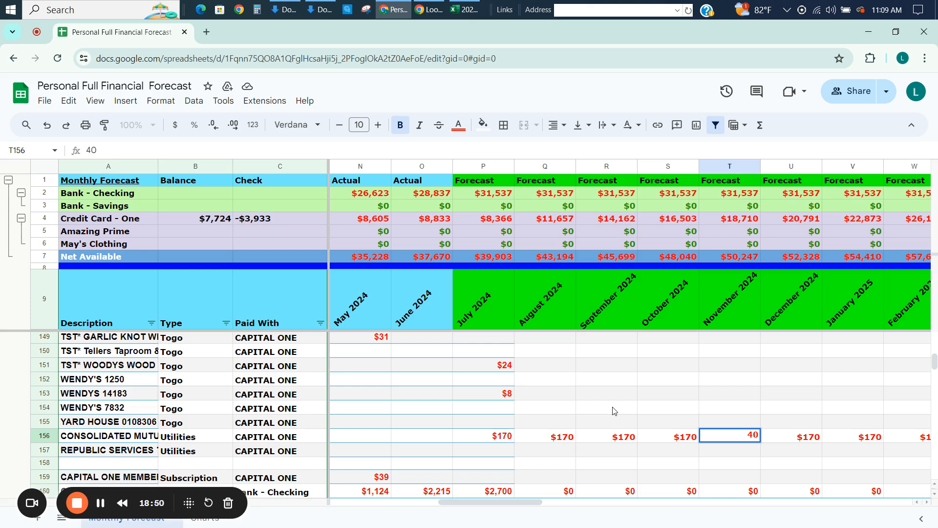
{"action": "key", "text": "Return"}
{"action": "key", "text": "Up"}
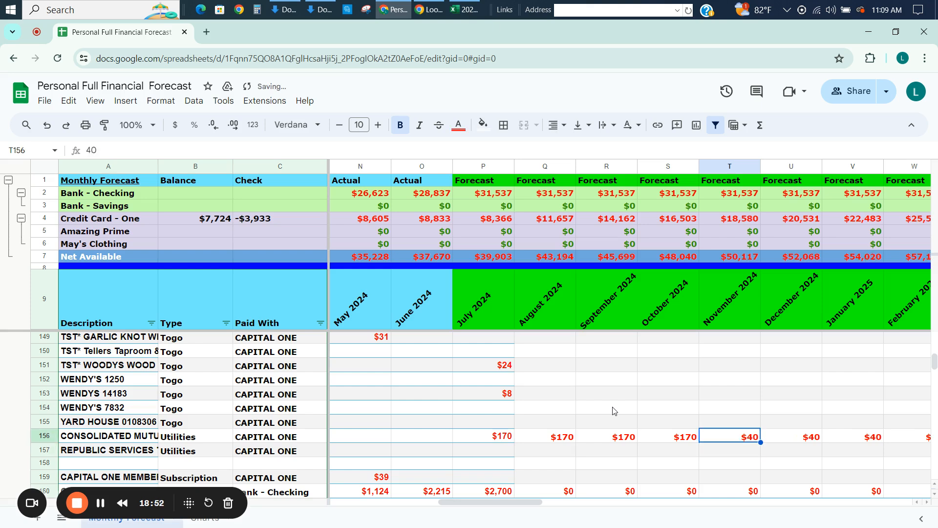
Link the May 2025 forecast in the CONSOLIDATED utilities row to the September 2024 amount with =R156.
{"action": "key", "text": "Right"}
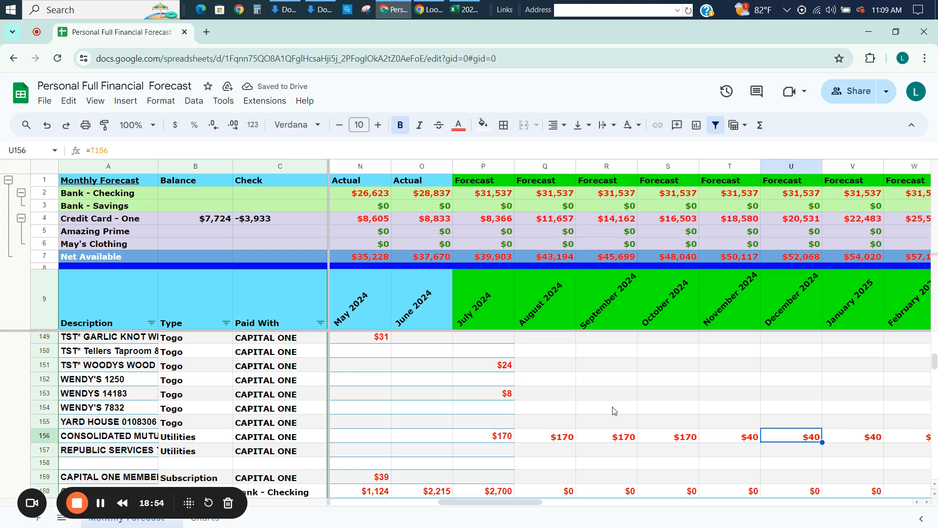
{"action": "key", "text": "Right"}
{"action": "key", "text": "Right"}
{"action": "key", "text": "Right"}
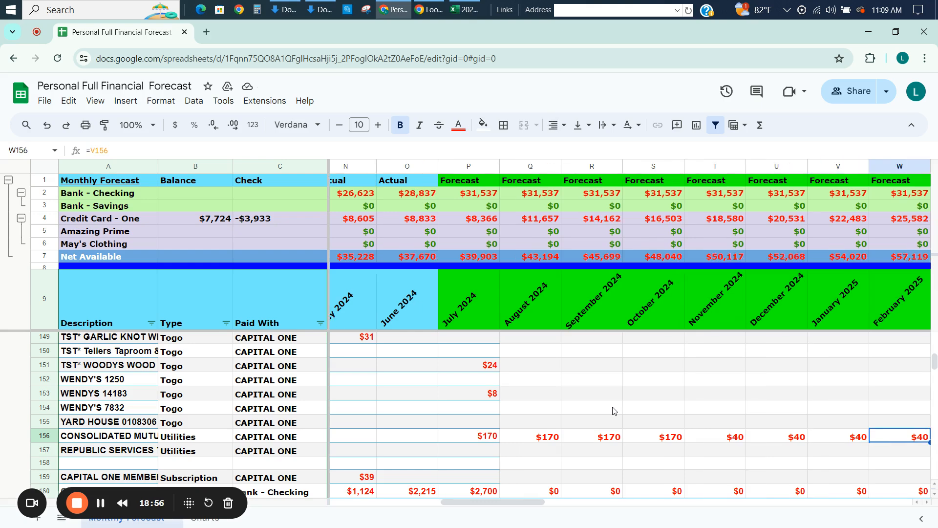
{"action": "key", "text": "Right"}
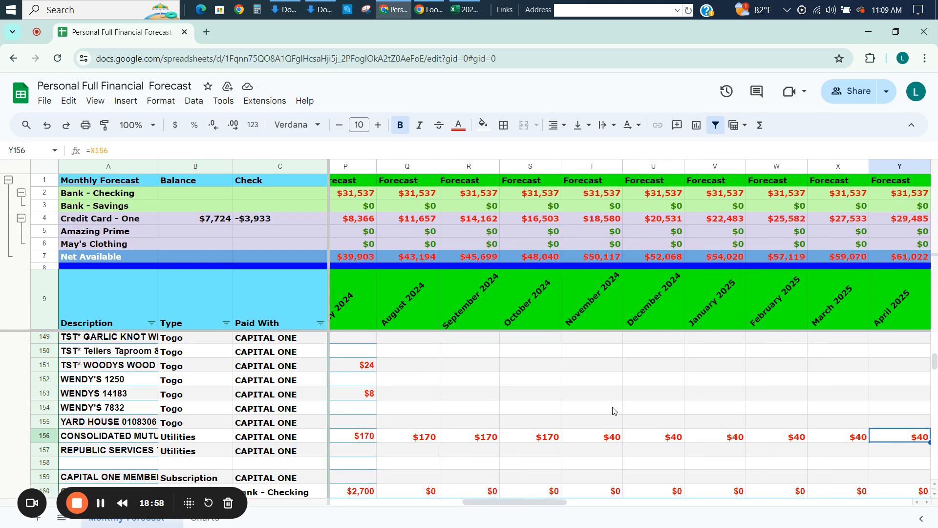
{"action": "key", "text": "Right"}
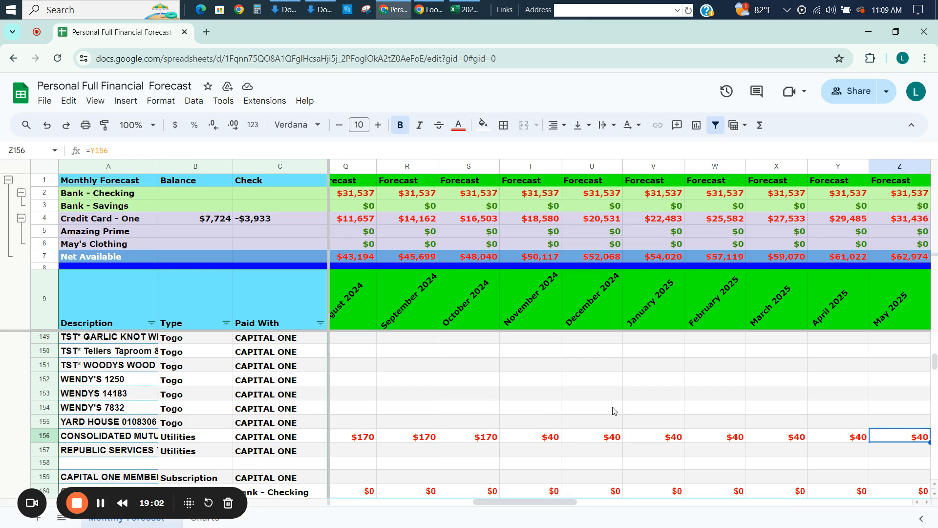
{"action": "type", "text": "="}
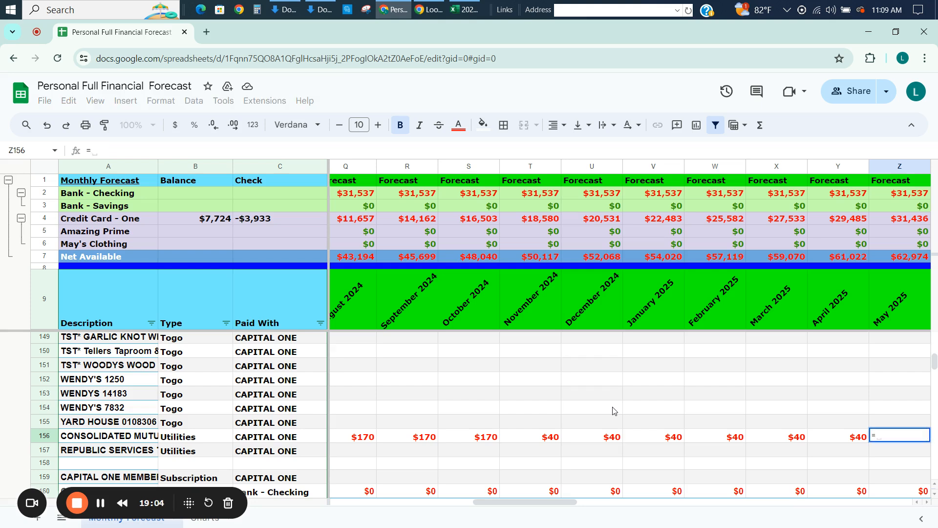
{"action": "key", "text": "Left"}
{"action": "key", "text": "Left"}
{"action": "key", "text": "Left"}
{"action": "key", "text": "Left"}
{"action": "key", "text": "Left"}
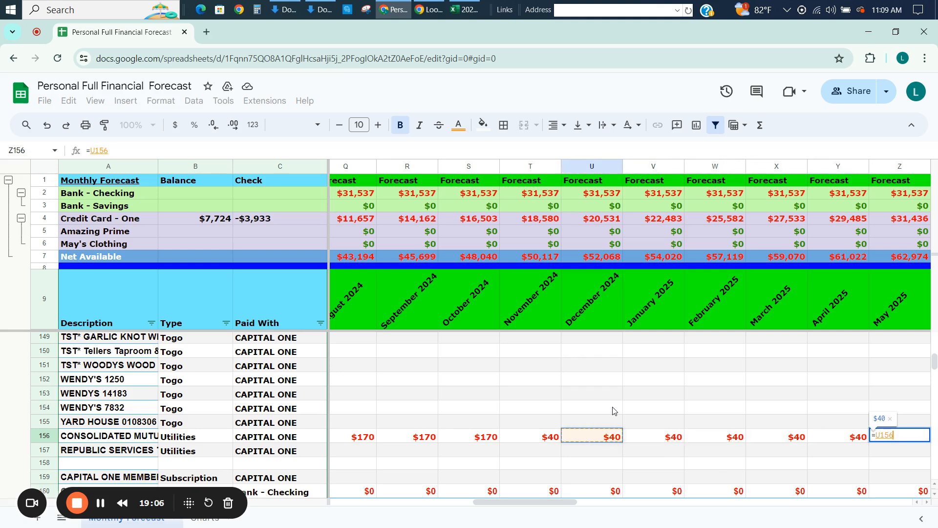
{"action": "key", "text": "Left"}
{"action": "key", "text": "Left"}
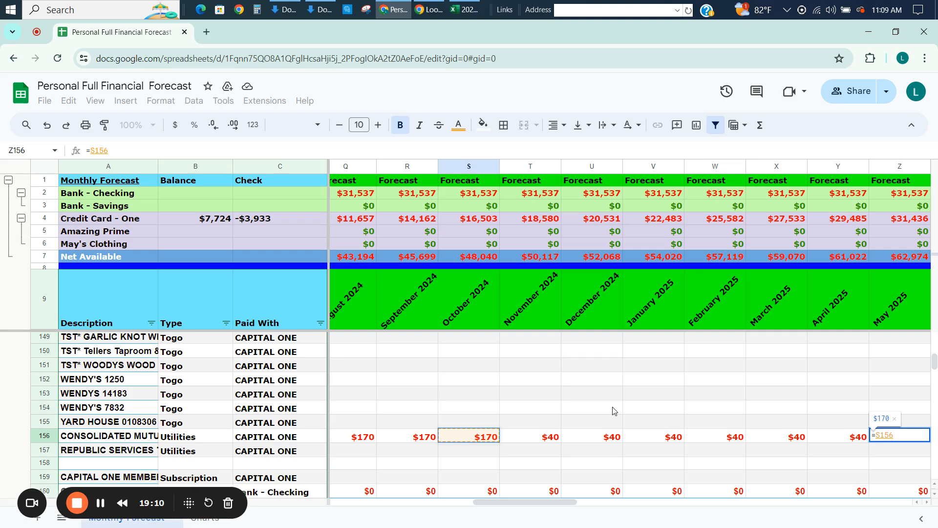
{"action": "key", "text": "Left"}
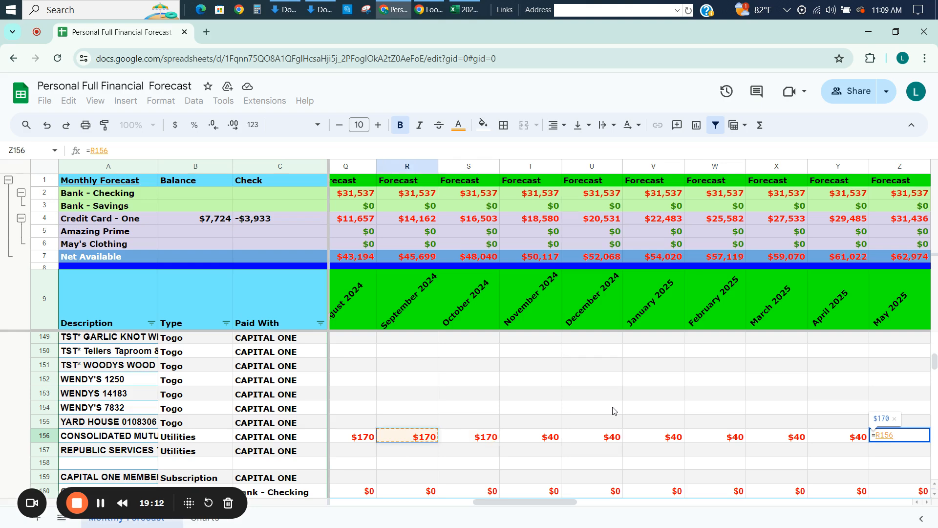
{"action": "key", "text": "Return"}
{"action": "key", "text": "Up"}
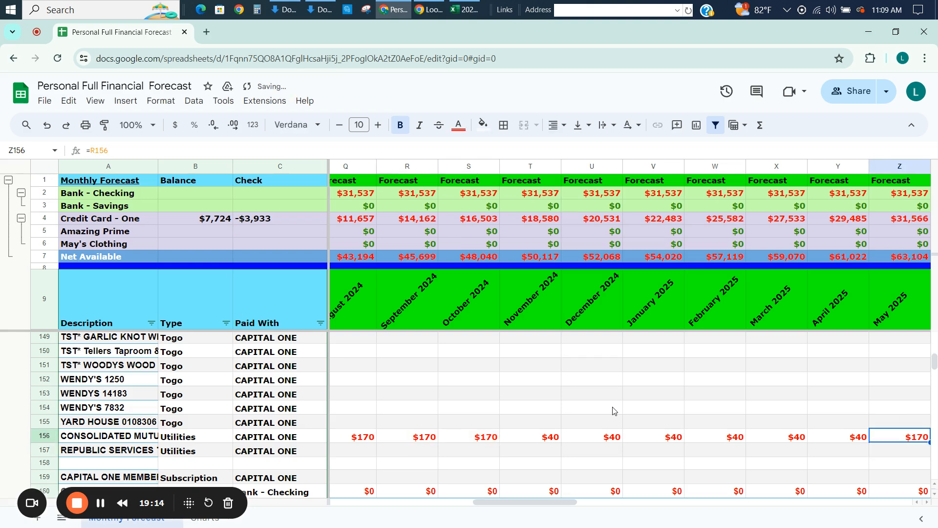
Link the October 2025 CONSOLIDATED forecast to the October 2024 amount with =S156 and fill that formula across through December 2027.
{"action": "key", "text": "Right"}
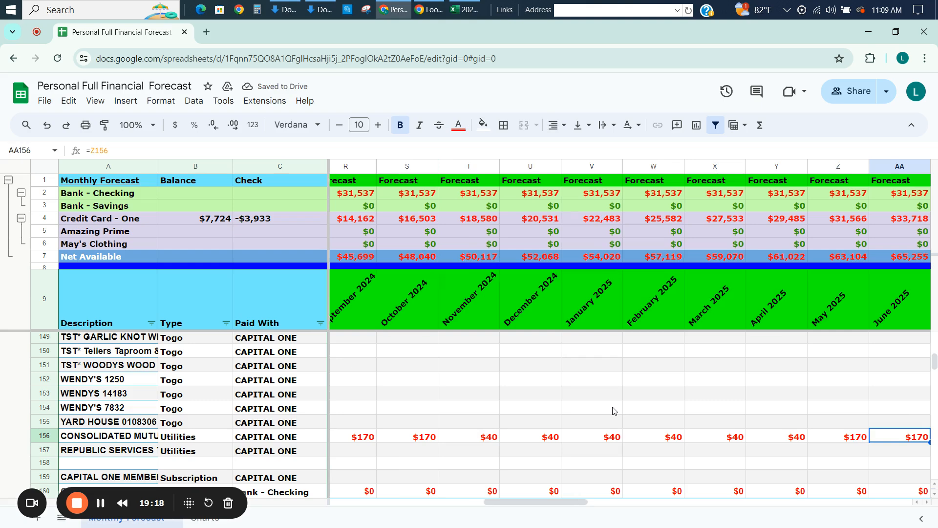
{"action": "key", "text": "Left"}
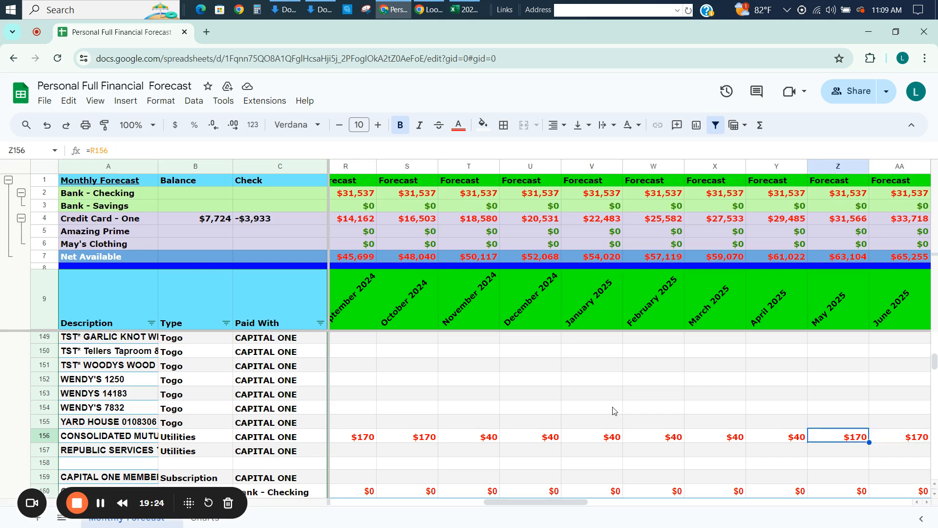
{"action": "key", "text": "Right"}
{"action": "key", "text": "Right"}
{"action": "key", "text": "Right"}
{"action": "key", "text": "Right"}
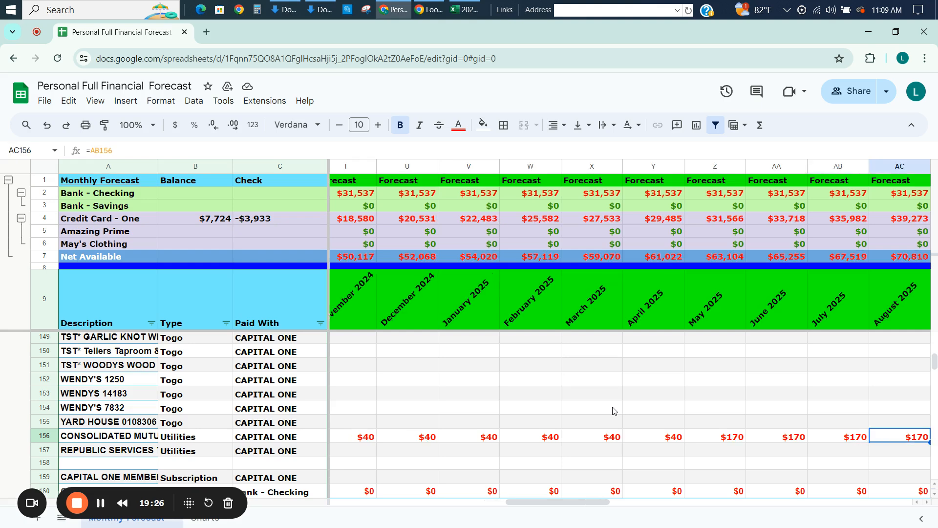
{"action": "key", "text": "Right"}
{"action": "key", "text": "Right"}
{"action": "key", "text": "Left"}
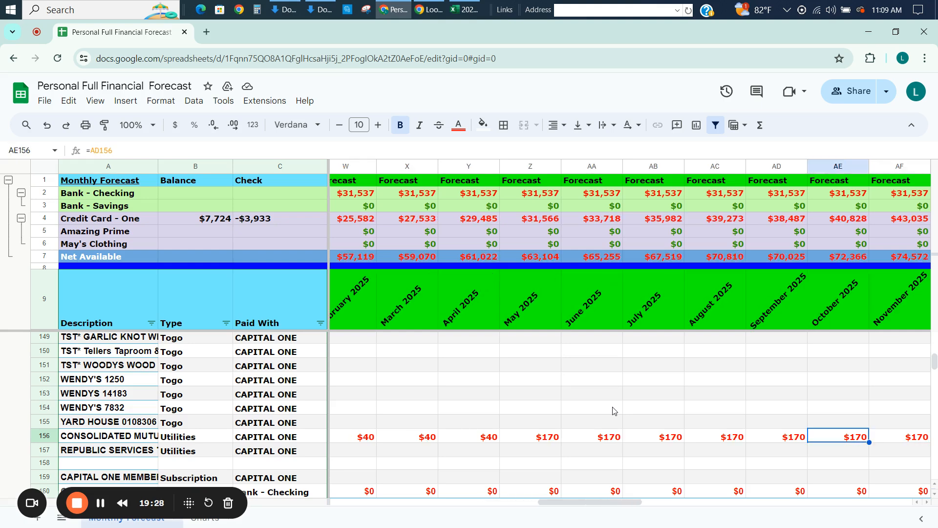
{"action": "type", "text": "="}
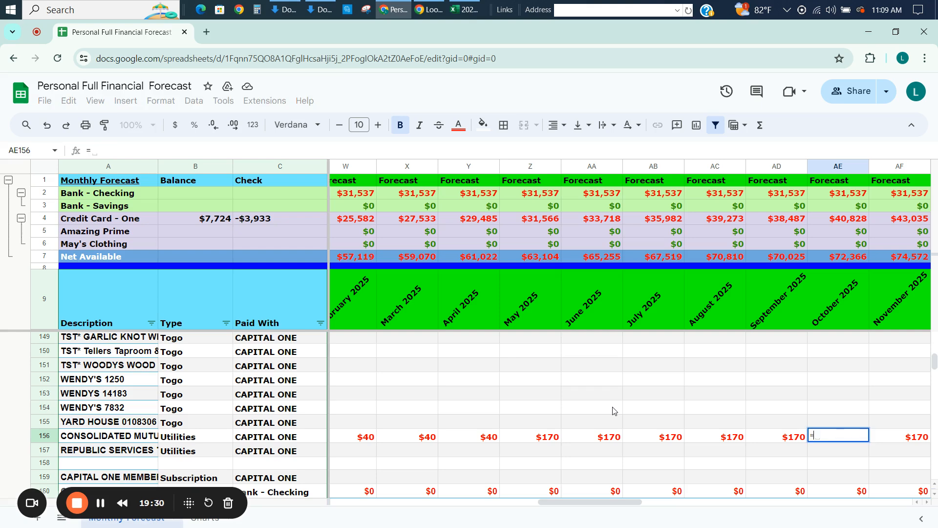
{"action": "key", "text": "Left"}
{"action": "key", "text": "Left"}
{"action": "key", "text": "Left"}
{"action": "key", "text": "Left"}
{"action": "key", "text": "Left"}
{"action": "key", "text": "Left"}
{"action": "key", "text": "Left"}
{"action": "key", "text": "Left"}
{"action": "key", "text": "Left"}
{"action": "key", "text": "Left"}
{"action": "key", "text": "Left"}
{"action": "key", "text": "Left"}
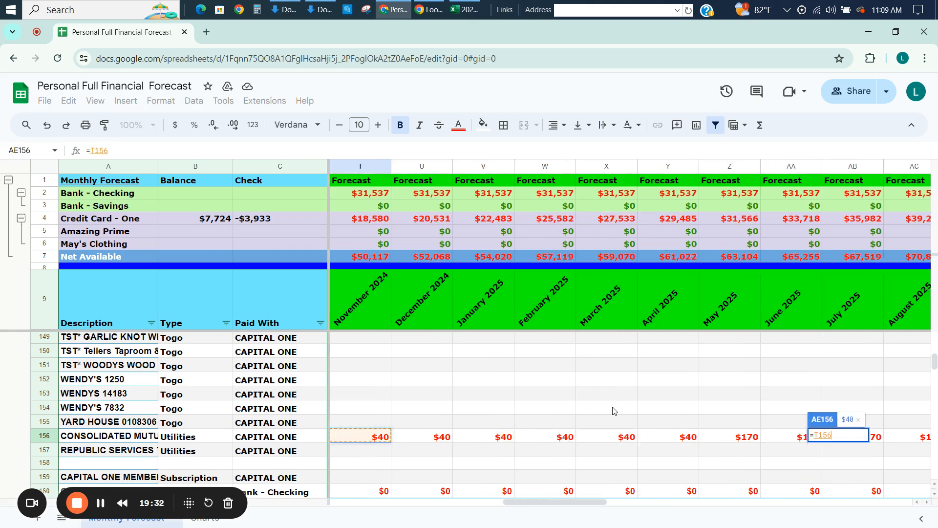
{"action": "key", "text": "Return"}
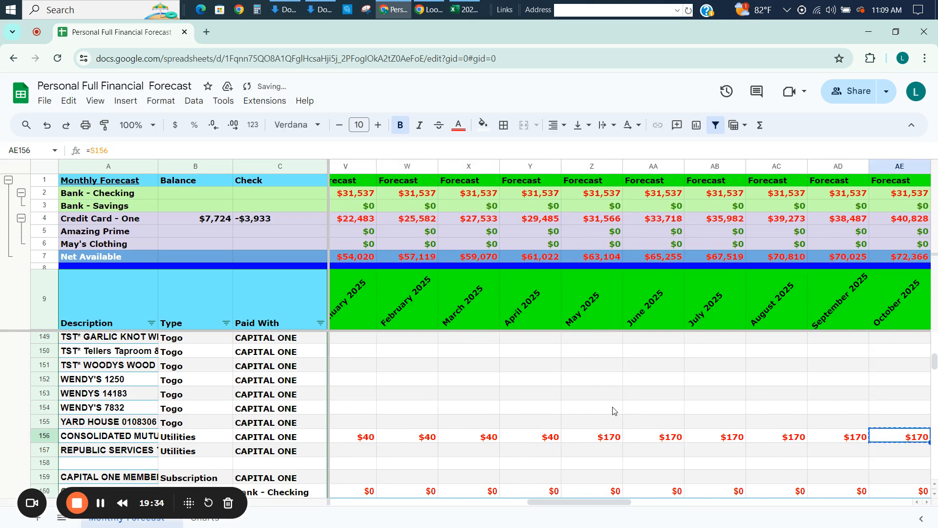
{"action": "key", "text": "ctrl+shift+Right"}
{"action": "key", "text": "ctrl+r"}
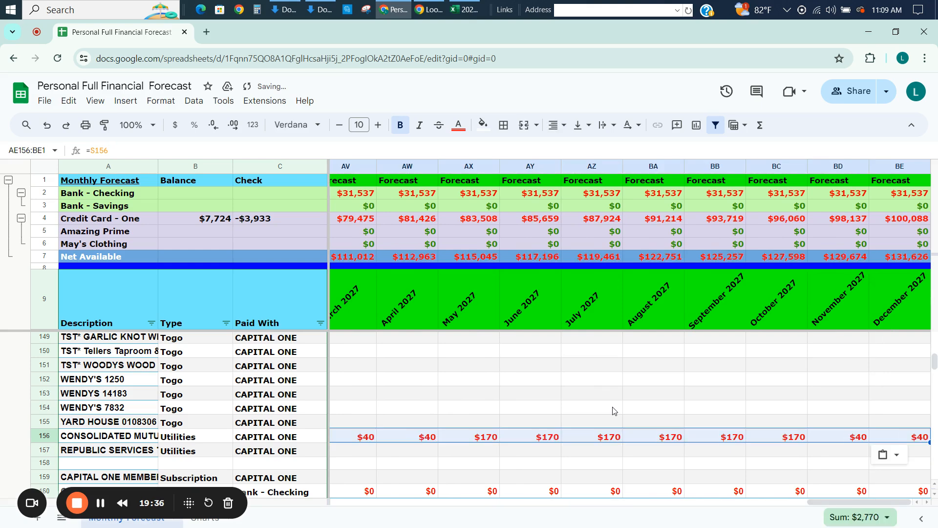
Check the seasonal pattern of CONSOLIDATED utilities forecast amounts across the months through December 2027.
{"action": "key", "text": "Left"}
{"action": "key", "text": "Right"}
{"action": "key", "text": "Right"}
{"action": "key", "text": "Right"}
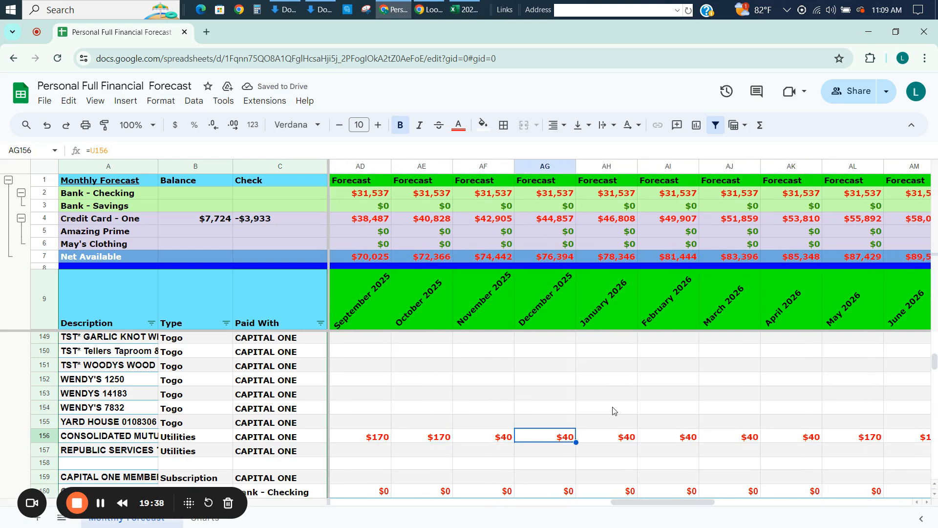
{"action": "key", "text": "Right"}
{"action": "key", "text": "Right"}
{"action": "key", "text": "Right"}
{"action": "key", "text": "Right"}
{"action": "key", "text": "Right"}
{"action": "key", "text": "Right"}
{"action": "key", "text": "Right"}
{"action": "key", "text": "Right"}
{"action": "key", "text": "Right"}
{"action": "key", "text": "Right"}
{"action": "key", "text": "Right"}
{"action": "key", "text": "Right"}
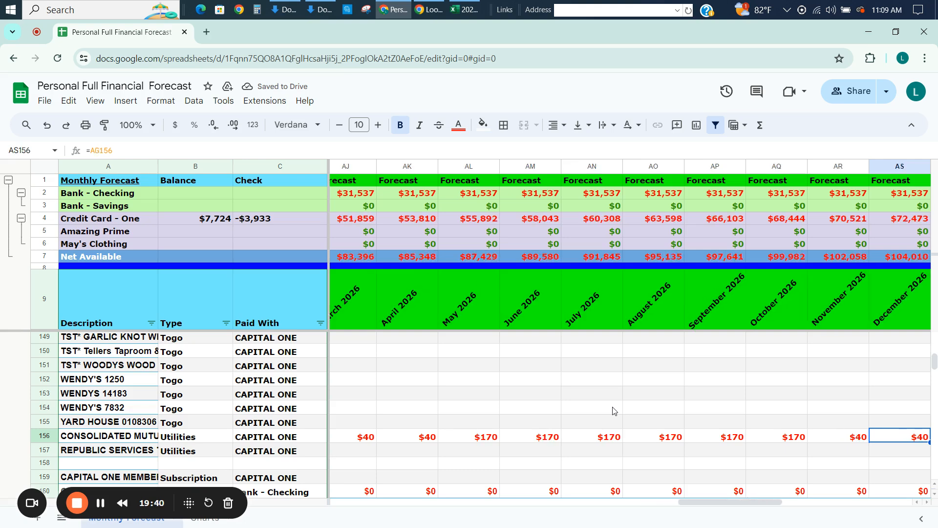
{"action": "key", "text": "Right"}
{"action": "key", "text": "Right"}
{"action": "key", "text": "Right"}
{"action": "key", "text": "Right"}
{"action": "key", "text": "Right"}
{"action": "key", "text": "Right"}
{"action": "key", "text": "Right"}
{"action": "key", "text": "Right"}
{"action": "key", "text": "Right"}
{"action": "key", "text": "Right"}
{"action": "key", "text": "Right"}
{"action": "key", "text": "Right"}
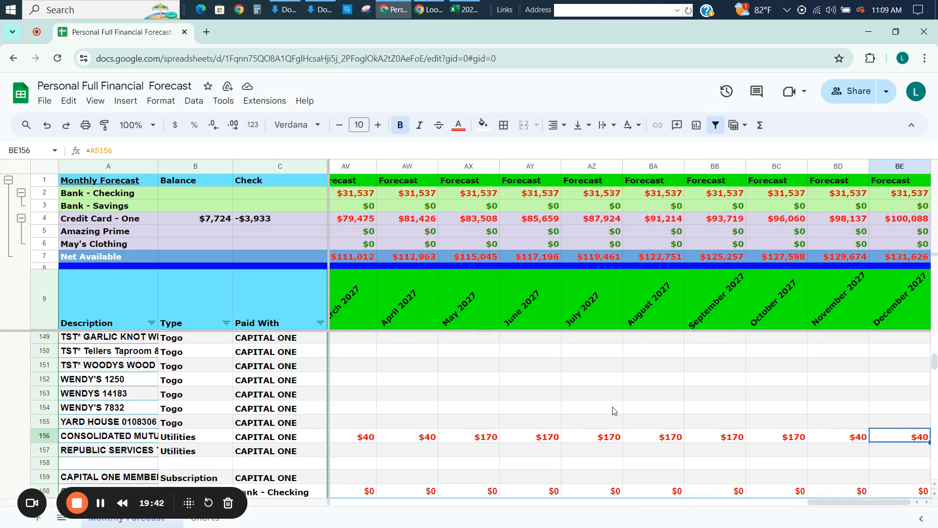
{"action": "key", "text": "Left"}
{"action": "key", "text": "Left"}
{"action": "key", "text": "Left"}
{"action": "key", "text": "Left"}
{"action": "key", "text": "Left"}
{"action": "key", "text": "Left"}
{"action": "key", "text": "Left"}
{"action": "key", "text": "Left"}
{"action": "key", "text": "Left"}
{"action": "key", "text": "Left"}
{"action": "key", "text": "Left"}
{"action": "key", "text": "Left"}
{"action": "key", "text": "Left"}
{"action": "key", "text": "Left"}
{"action": "key", "text": "Left"}
{"action": "key", "text": "Left"}
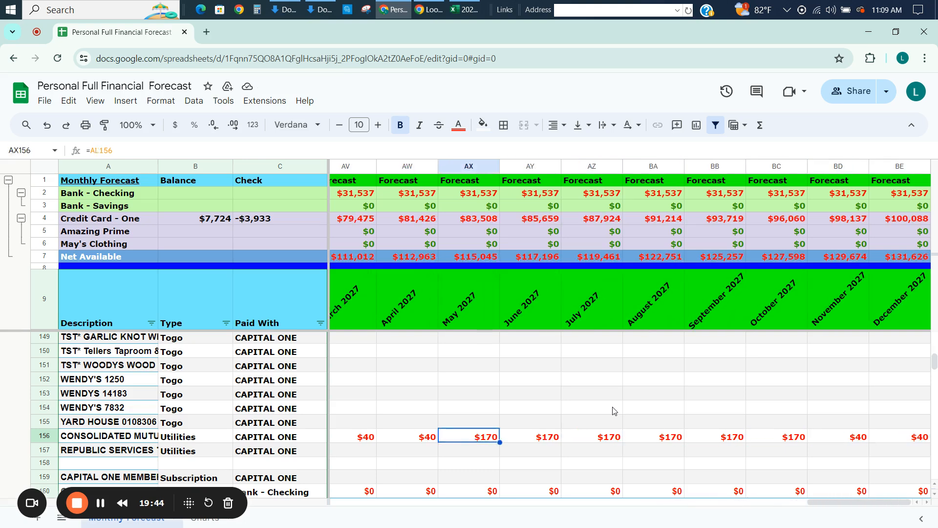
{"action": "key", "text": "Left"}
{"action": "key", "text": "Left"}
{"action": "key", "text": "Left"}
{"action": "key", "text": "Left"}
{"action": "key", "text": "Left"}
{"action": "key", "text": "Left"}
{"action": "key", "text": "Left"}
{"action": "key", "text": "Left"}
{"action": "key", "text": "Left"}
{"action": "key", "text": "Left"}
{"action": "key", "text": "Left"}
{"action": "key", "text": "Left"}
{"action": "key", "text": "Left"}
{"action": "key", "text": "Left"}
{"action": "key", "text": "Left"}
{"action": "key", "text": "Left"}
{"action": "key", "text": "Left"}
{"action": "key", "text": "Left"}
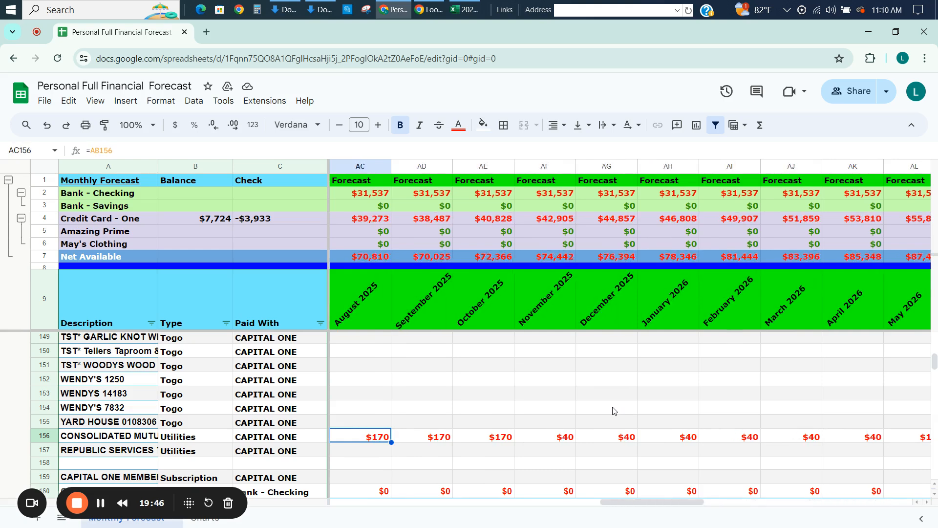
{"action": "key", "text": "Left"}
{"action": "key", "text": "Left"}
{"action": "key", "text": "Left"}
{"action": "key", "text": "Left"}
{"action": "key", "text": "Left"}
{"action": "key", "text": "Left"}
{"action": "key", "text": "Left"}
{"action": "key", "text": "Left"}
{"action": "key", "text": "Left"}
{"action": "key", "text": "Left"}
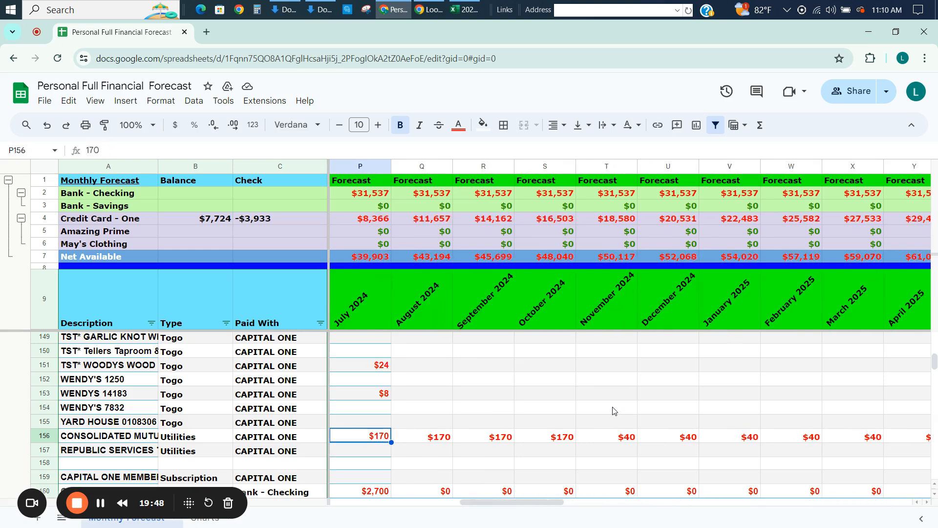
Examine the past actual charges in the REPUBLIC SERVICES utilities row to see their amounts and timing.
{"action": "key", "text": "Left"}
{"action": "key", "text": "Down"}
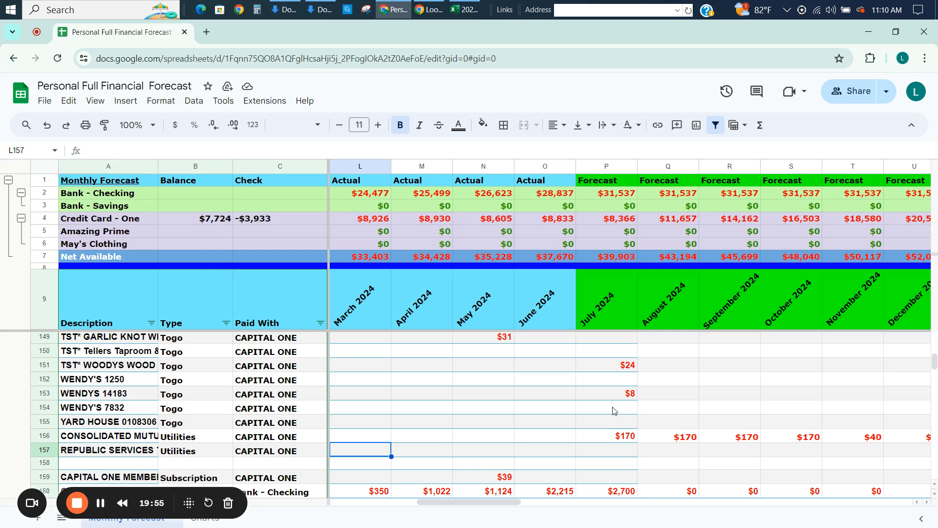
{"action": "key", "text": "Down"}
{"action": "key", "text": "Up"}
{"action": "key", "text": "Right"}
{"action": "key", "text": "Right"}
{"action": "key", "text": "Right"}
{"action": "key", "text": "Right"}
{"action": "key", "text": "Left"}
{"action": "key", "text": "Left"}
{"action": "key", "text": "Left"}
{"action": "key", "text": "Left"}
{"action": "key", "text": "Left"}
{"action": "key", "text": "Left"}
{"action": "key", "text": "Left"}
{"action": "key", "text": "Left"}
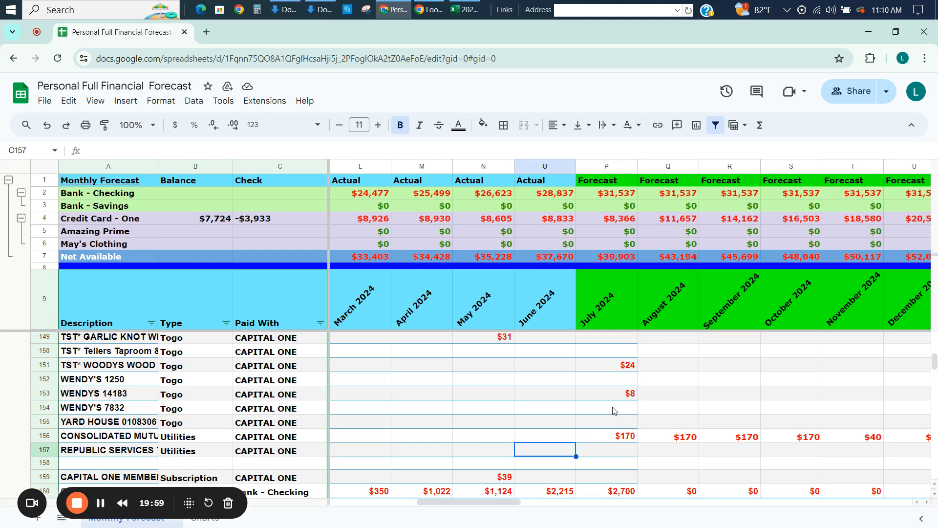
{"action": "key", "text": "Right"}
{"action": "key", "text": "Right"}
{"action": "key", "text": "Right"}
{"action": "key", "text": "Right"}
{"action": "key", "text": "Right"}
{"action": "key", "text": "Right"}
{"action": "key", "text": "Right"}
{"action": "key", "text": "Right"}
{"action": "key", "text": "Right"}
{"action": "key", "text": "Right"}
{"action": "key", "text": "Right"}
{"action": "key", "text": "Right"}
{"action": "key", "text": "Right"}
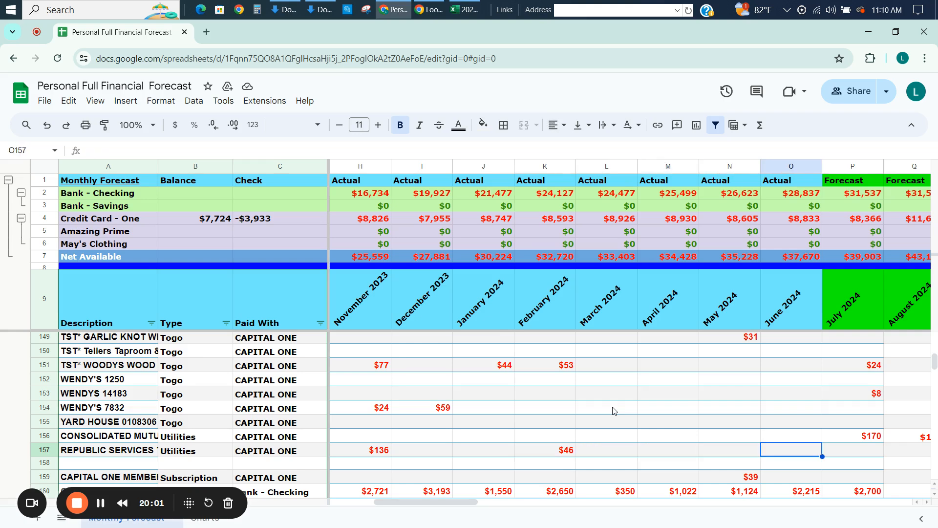
Set the August 2024 forecast in the REPUBLIC SERVICES utilities row to 115.
{"action": "key", "text": "Left"}
{"action": "key", "text": "Left"}
{"action": "key", "text": "Left"}
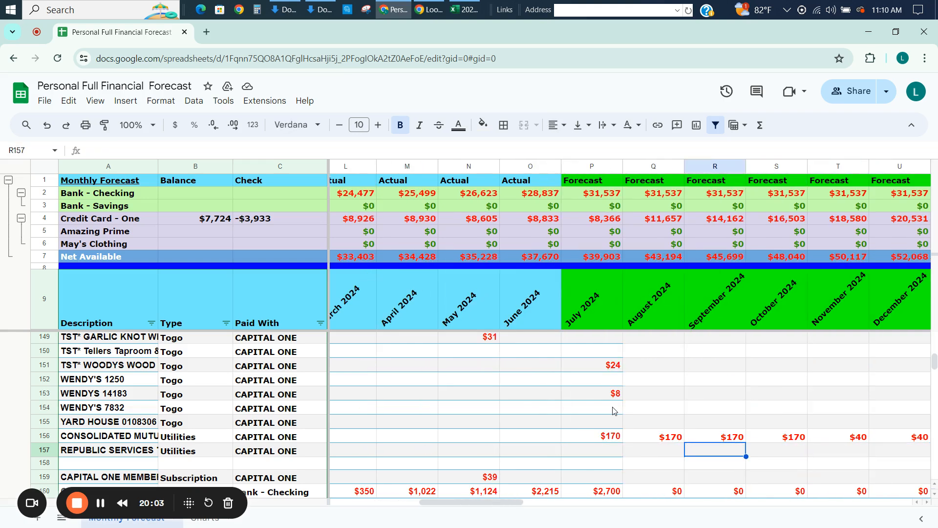
{"action": "key", "text": "Left"}
{"action": "type", "text": "115"}
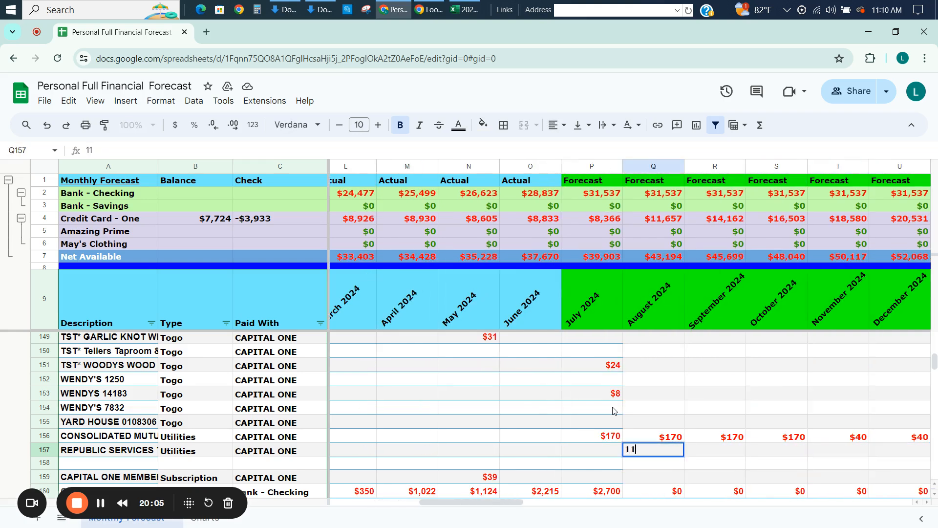
{"action": "key", "text": "ctrl+Return"}
Copy the August 2024 REPUBLIC SERVICES amount into the November 2024 forecast.
{"action": "key", "text": "ctrl+c"}
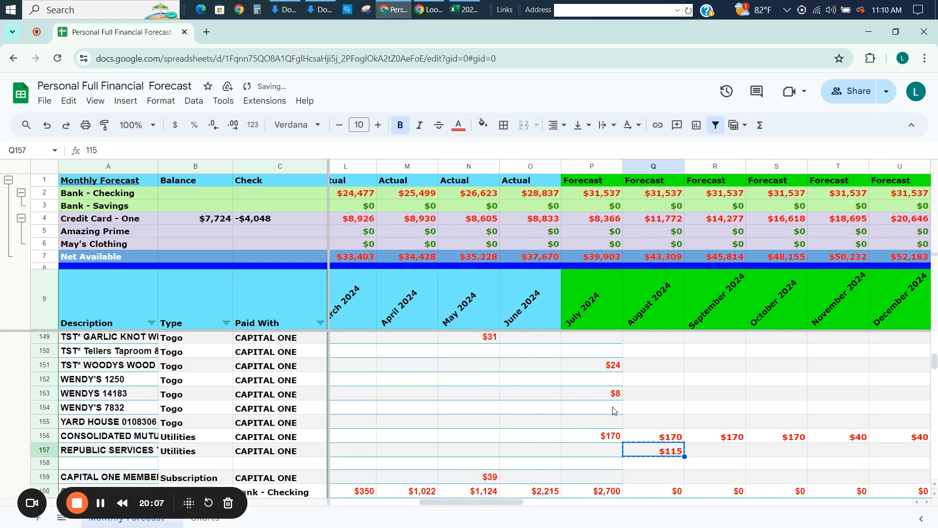
{"action": "key", "text": "Right"}
{"action": "key", "text": "Right"}
{"action": "key", "text": "Right"}
{"action": "key", "text": "ctrl+v"}
{"action": "key", "text": "Right"}
{"action": "key", "text": "Left"}
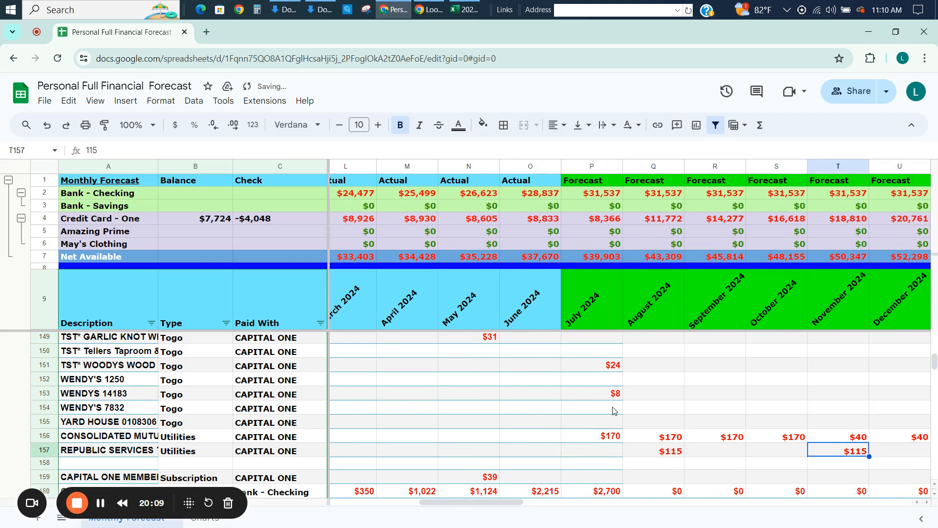
Link the November 2024 REPUBLIC SERVICES forecast to August 2024 with =Q157 and repeat it every three months through December 2027.
{"action": "type", "text": "="}
{"action": "key", "text": "Left"}
{"action": "key", "text": "Left"}
{"action": "key", "text": "Left"}
{"action": "key", "text": "Return"}
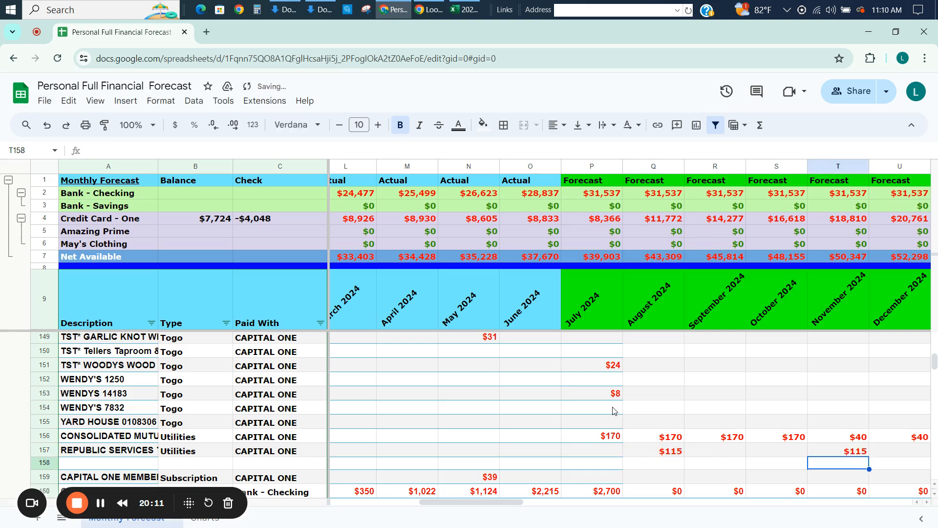
{"action": "key", "text": "Up"}
{"action": "key", "text": "ctrl+shift+Right"}
{"action": "key", "text": "ctrl+r"}
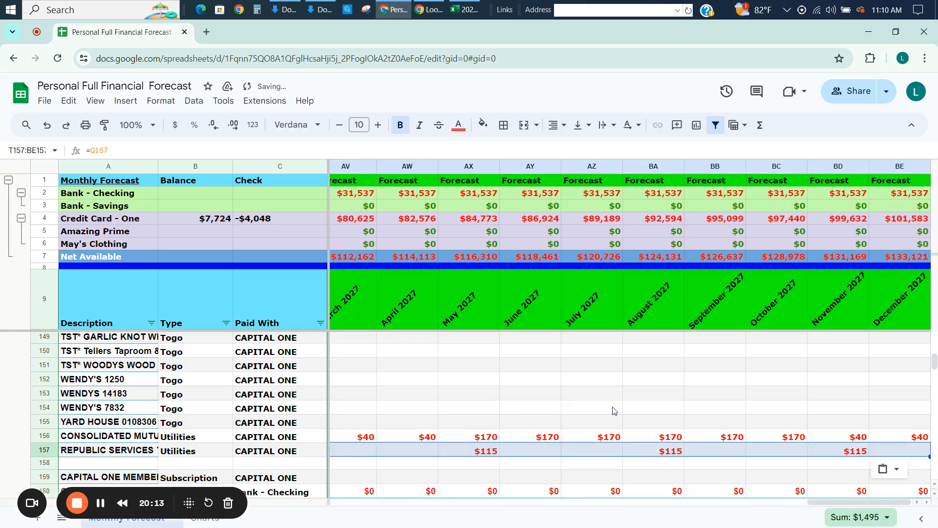
Review the Capital One payment, interest, cash back and returns rows below the utilities for recent actuals and existing formulas.
{"action": "key", "text": "Left"}
{"action": "key", "text": "Left"}
{"action": "key", "text": "Left"}
{"action": "key", "text": "Left"}
{"action": "key", "text": "Left"}
{"action": "key", "text": "Down"}
{"action": "key", "text": "Down"}
{"action": "key", "text": "Down"}
{"action": "key", "text": "Down"}
{"action": "key", "text": "Down"}
{"action": "key", "text": "Down"}
{"action": "key", "text": "Down"}
{"action": "key", "text": "Down"}
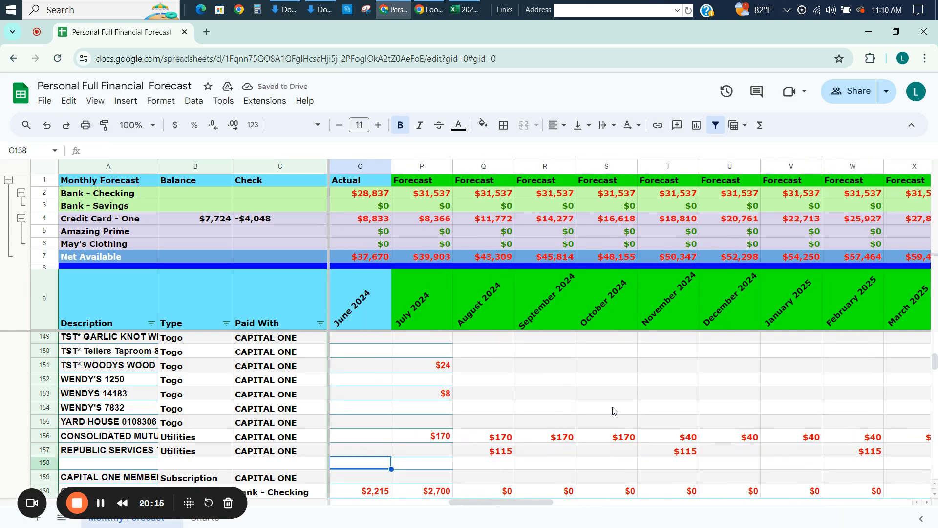
{"action": "key", "text": "Down"}
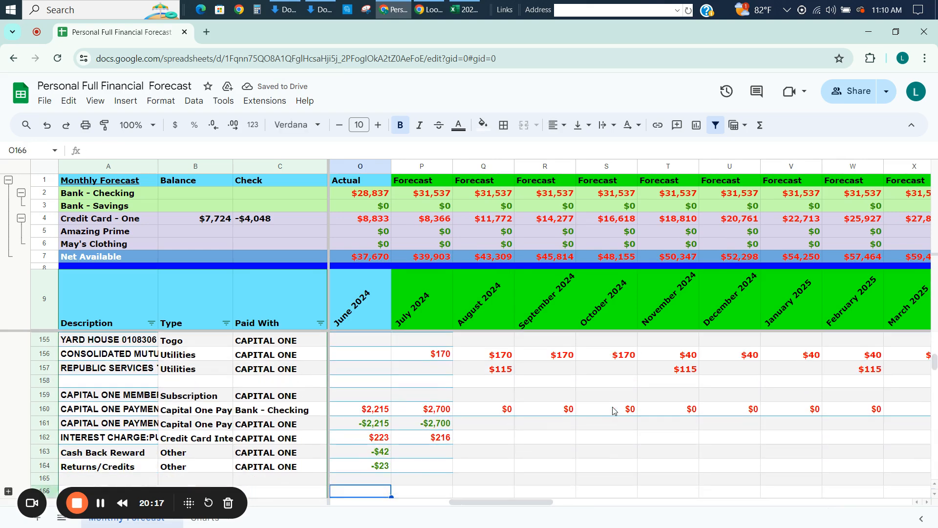
{"action": "key", "text": "Left"}
{"action": "key", "text": "Right"}
{"action": "key", "text": "Up"}
{"action": "key", "text": "Up"}
{"action": "key", "text": "Up"}
{"action": "key", "text": "Up"}
{"action": "key", "text": "Up"}
{"action": "key", "text": "Up"}
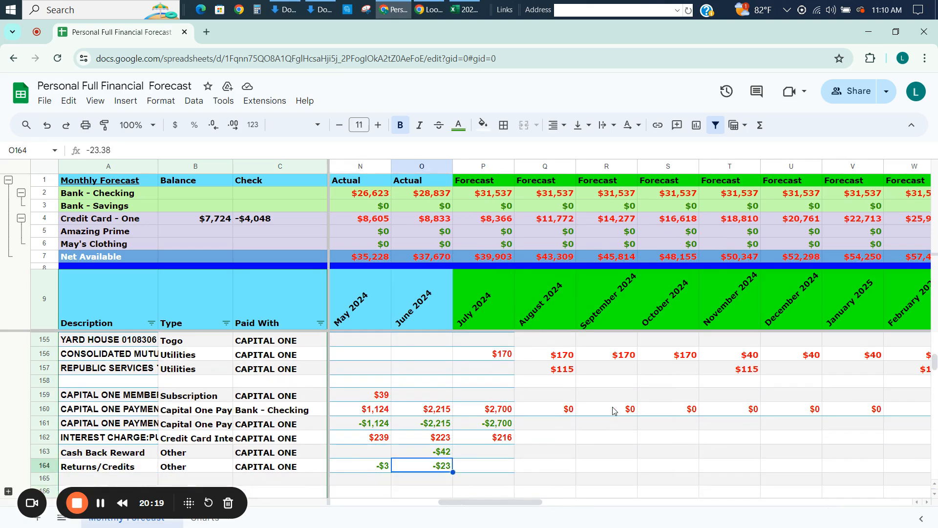
{"action": "key", "text": "Right"}
{"action": "key", "text": "Right"}
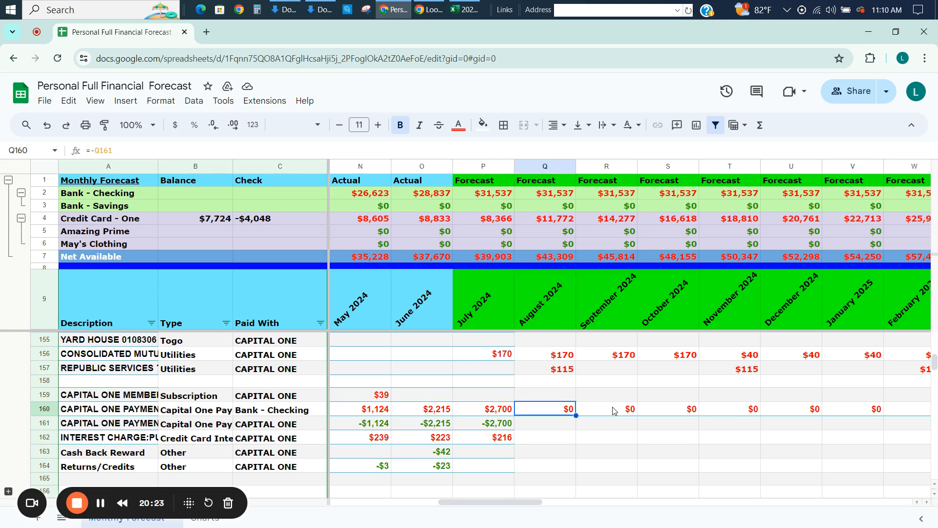
Examine the Total CAPITAL ONE formulas for July and August 2024 in the totals section.
{"action": "key", "text": "Down"}
{"action": "key", "text": "Down"}
{"action": "key", "text": "Down"}
{"action": "key", "text": "Down"}
{"action": "key", "text": "Down"}
{"action": "key", "text": "Down"}
{"action": "key", "text": "Down"}
{"action": "key", "text": "Down"}
{"action": "key", "text": "Down"}
{"action": "key", "text": "Down"}
{"action": "key", "text": "Down"}
{"action": "key", "text": "Down"}
{"action": "key", "text": "Down"}
{"action": "key", "text": "Down"}
{"action": "key", "text": "Down"}
{"action": "key", "text": "Down"}
{"action": "key", "text": "Down"}
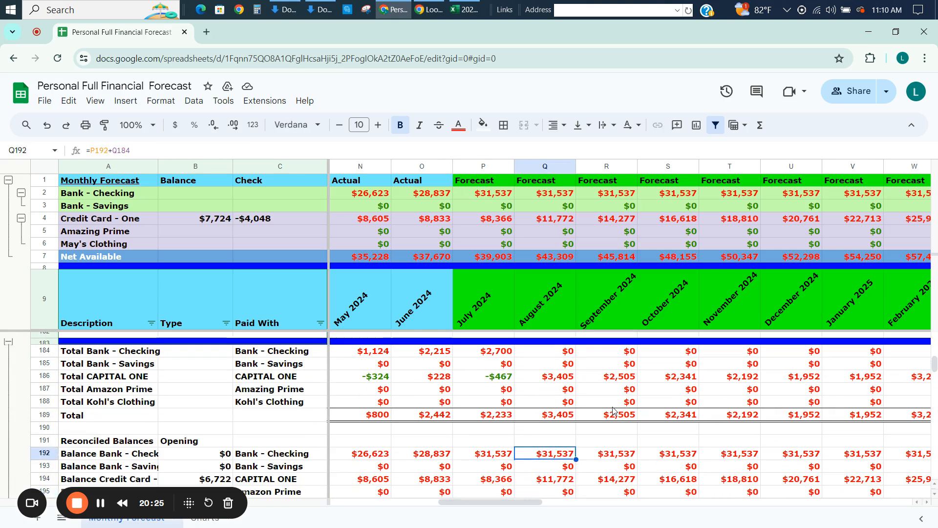
{"action": "key", "text": "Up"}
{"action": "key", "text": "Up"}
{"action": "key", "text": "Up"}
{"action": "key", "text": "Up"}
{"action": "key", "text": "Up"}
{"action": "key", "text": "Up"}
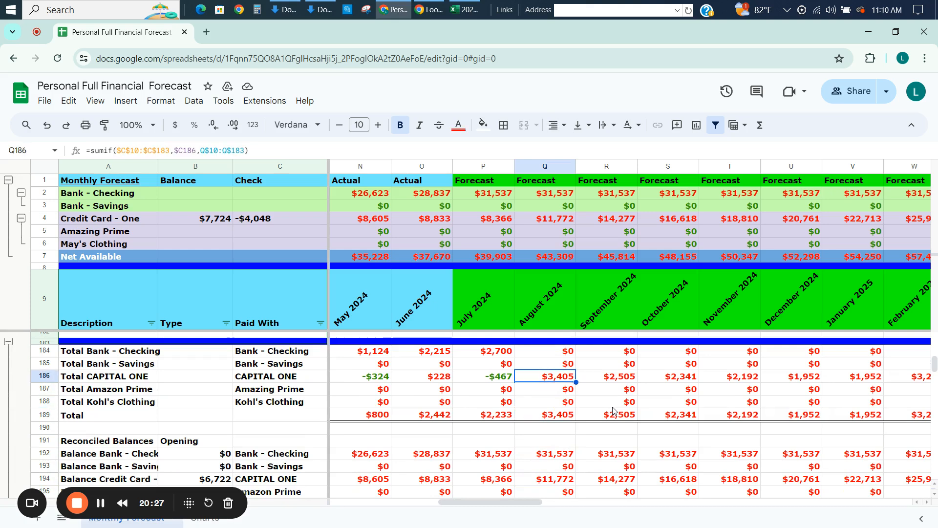
{"action": "key", "text": "Left"}
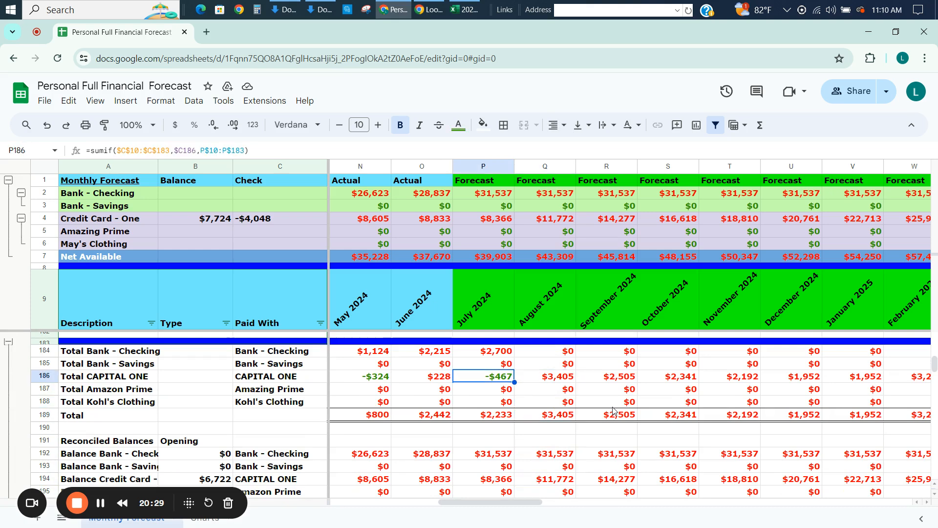
{"action": "key", "text": "Up"}
{"action": "key", "text": "Up"}
{"action": "key", "text": "Up"}
{"action": "key", "text": "Up"}
{"action": "key", "text": "Up"}
{"action": "key", "text": "Up"}
{"action": "key", "text": "Up"}
{"action": "key", "text": "Up"}
{"action": "key", "text": "Up"}
{"action": "key", "text": "Up"}
{"action": "key", "text": "Up"}
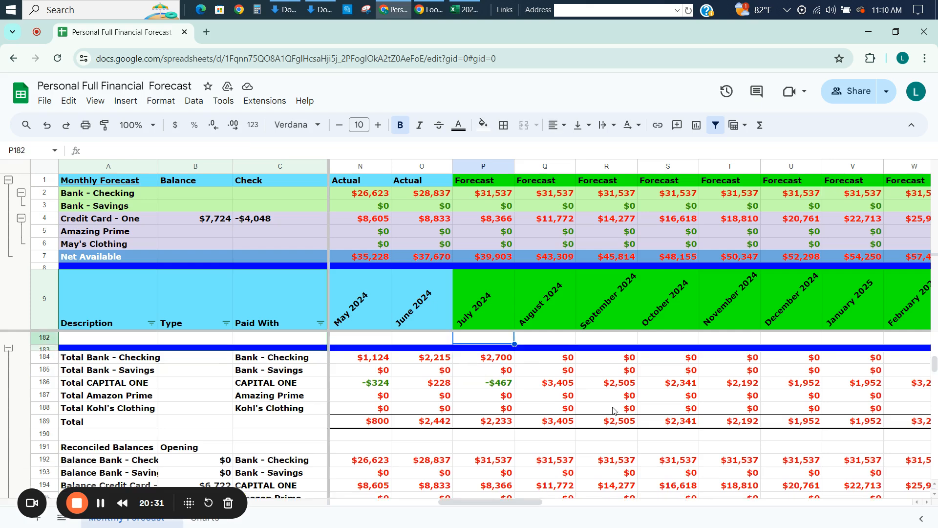
Compare the July 2024 Capital One payment and interest entries with the monthly account totals.
{"action": "key", "text": "Up"}
{"action": "key", "text": "Down"}
{"action": "key", "text": "Down"}
{"action": "key", "text": "Down"}
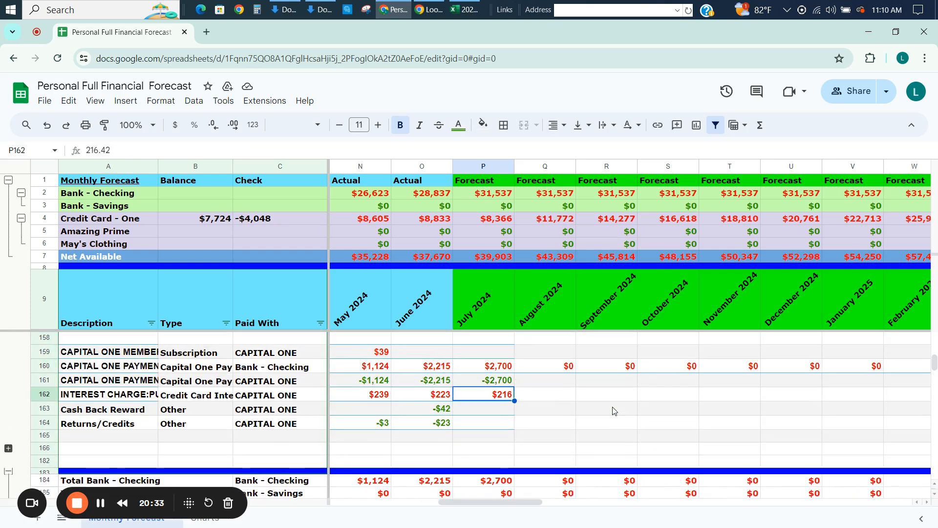
{"action": "key", "text": "Up"}
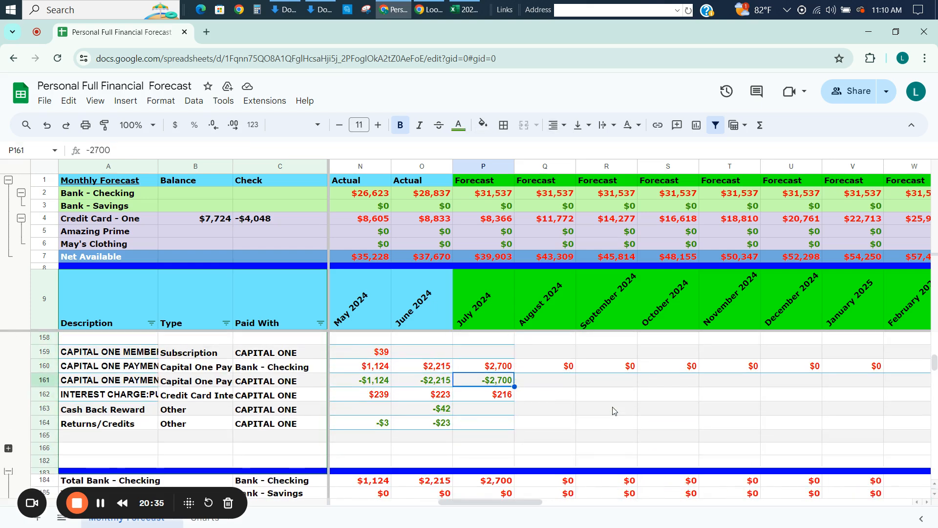
{"action": "key", "text": "Up"}
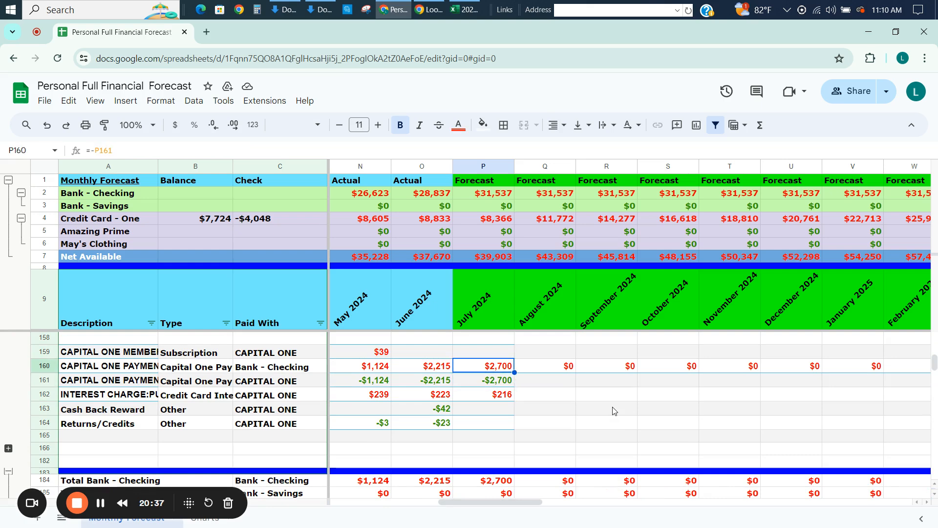
{"action": "key", "text": "Down"}
{"action": "key", "text": "Down"}
{"action": "key", "text": "Down"}
{"action": "key", "text": "Down"}
{"action": "key", "text": "Down"}
{"action": "key", "text": "Down"}
{"action": "key", "text": "Down"}
{"action": "key", "text": "Down"}
{"action": "key", "text": "Down"}
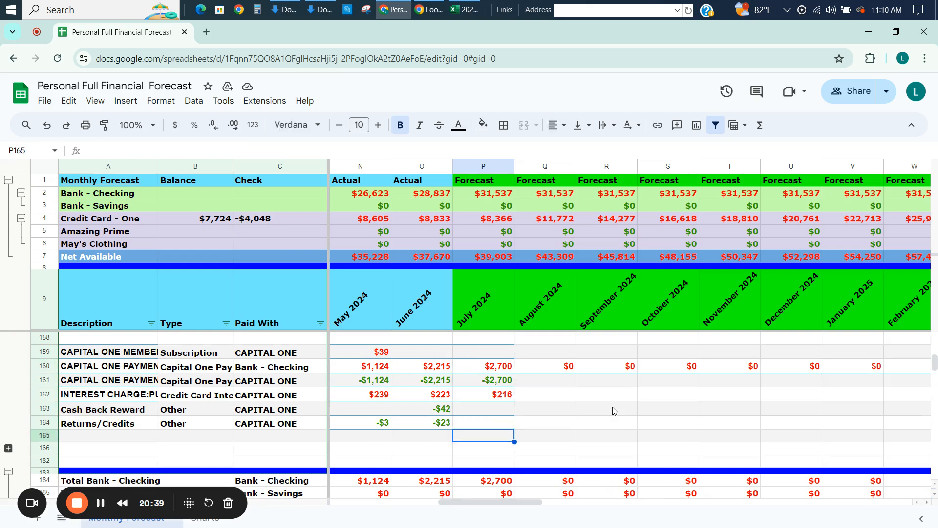
{"action": "key", "text": "Down"}
{"action": "key", "text": "Down"}
{"action": "key", "text": "Down"}
{"action": "key", "text": "Down"}
{"action": "key", "text": "Up"}
{"action": "key", "text": "Up"}
{"action": "key", "text": "Up"}
{"action": "key", "text": "Up"}
{"action": "key", "text": "Up"}
{"action": "key", "text": "Up"}
{"action": "key", "text": "Up"}
{"action": "key", "text": "Up"}
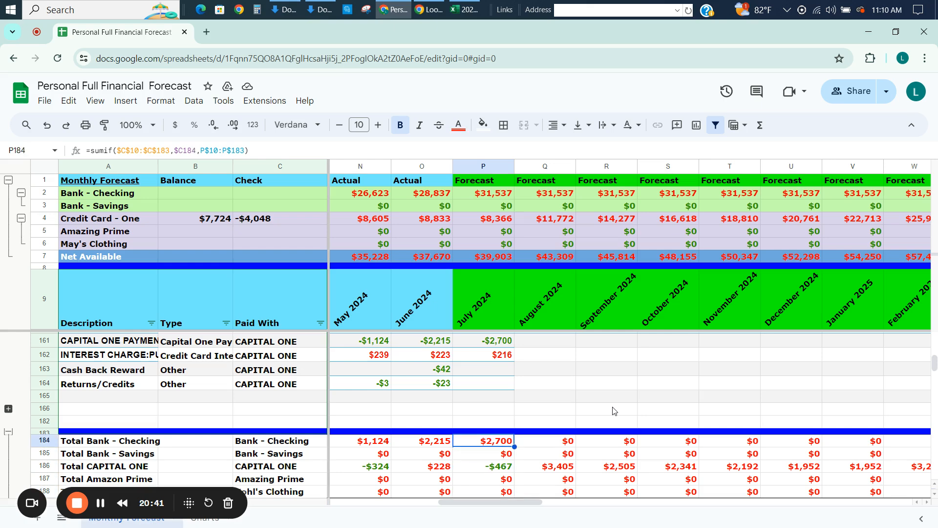
{"action": "key", "text": "Up"}
{"action": "key", "text": "Up"}
{"action": "key", "text": "Up"}
{"action": "key", "text": "Up"}
{"action": "key", "text": "Up"}
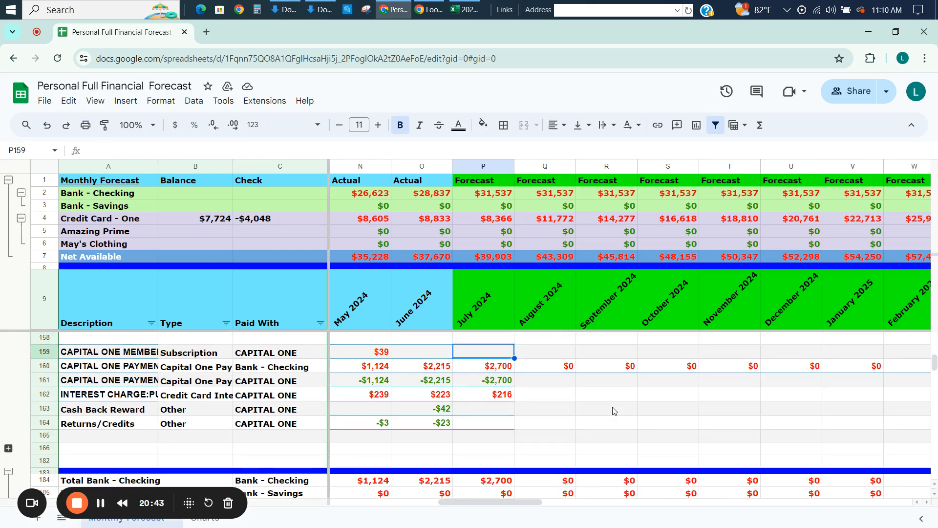
Calculate the August 2024 Capital One payment from Bank - Checking as the July card total excluding the July payment, using =P186-P161.
{"action": "key", "text": "Right"}
{"action": "type", "text": "="}
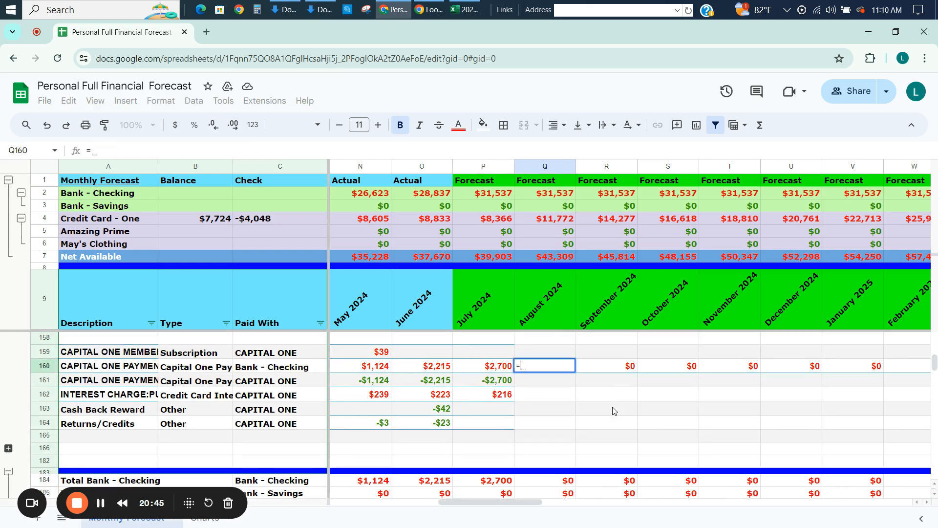
{"action": "key", "text": "Down"}
{"action": "key", "text": "Down"}
{"action": "key", "text": "Down"}
{"action": "key", "text": "Down"}
{"action": "key", "text": "Down"}
{"action": "key", "text": "Down"}
{"action": "key", "text": "Down"}
{"action": "key", "text": "Down"}
{"action": "key", "text": "Down"}
{"action": "key", "text": "Down"}
{"action": "key", "text": "Down"}
{"action": "key", "text": "Down"}
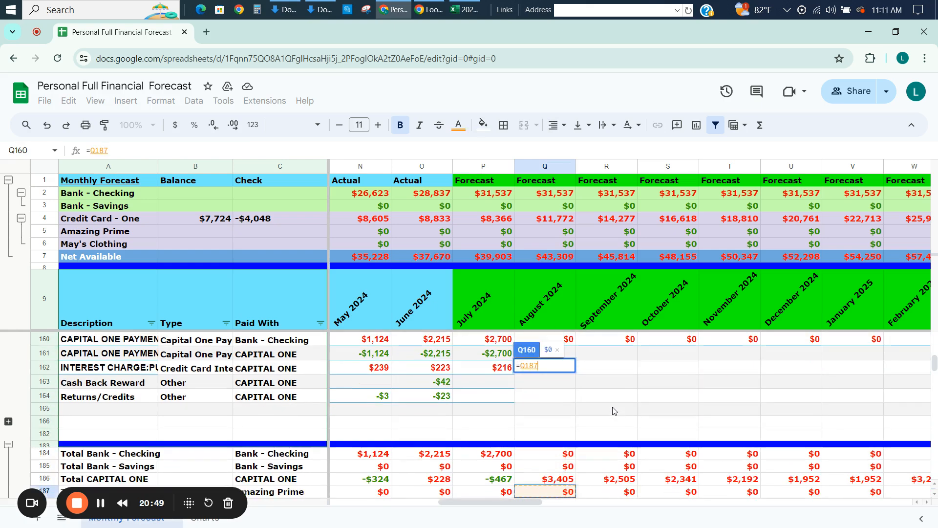
{"action": "key", "text": "Left"}
{"action": "key", "text": "Up"}
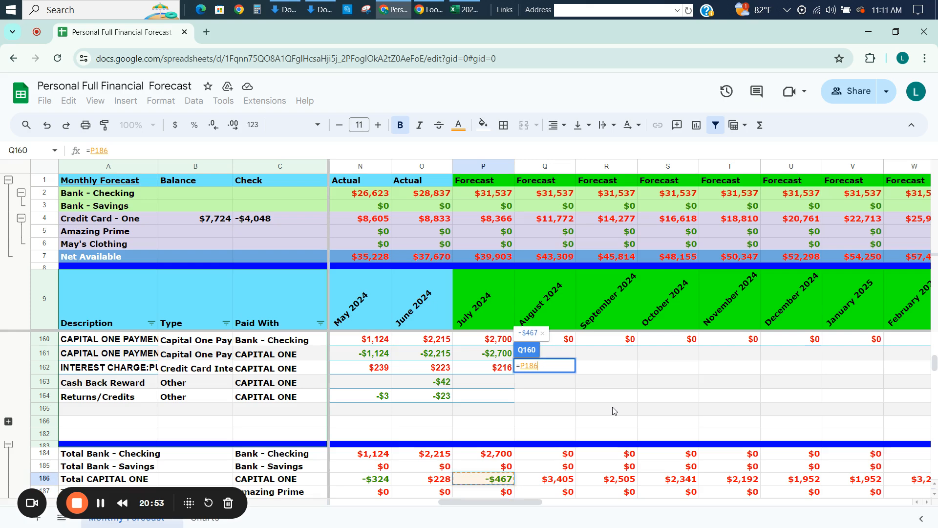
{"action": "type", "text": "-"}
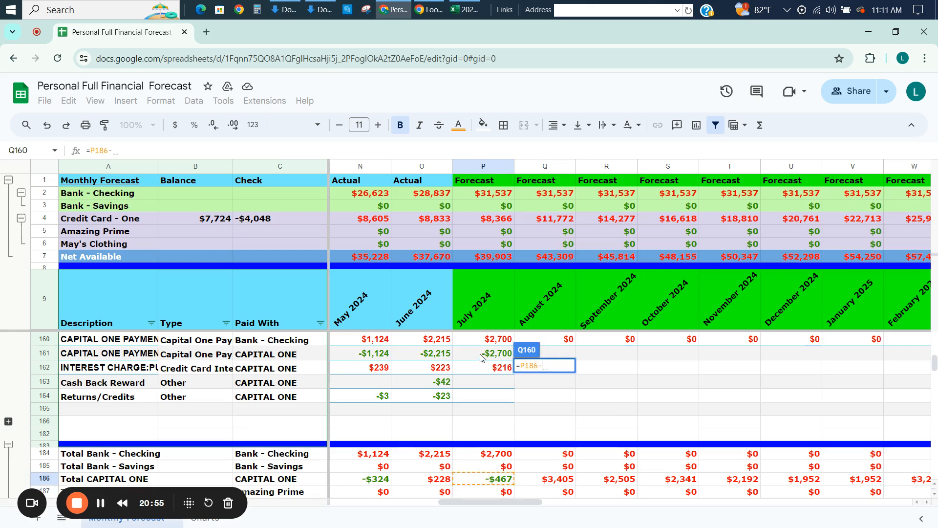
{"action": "left_click", "coordinate": [482, 358]}
{"action": "key", "text": "Return"}
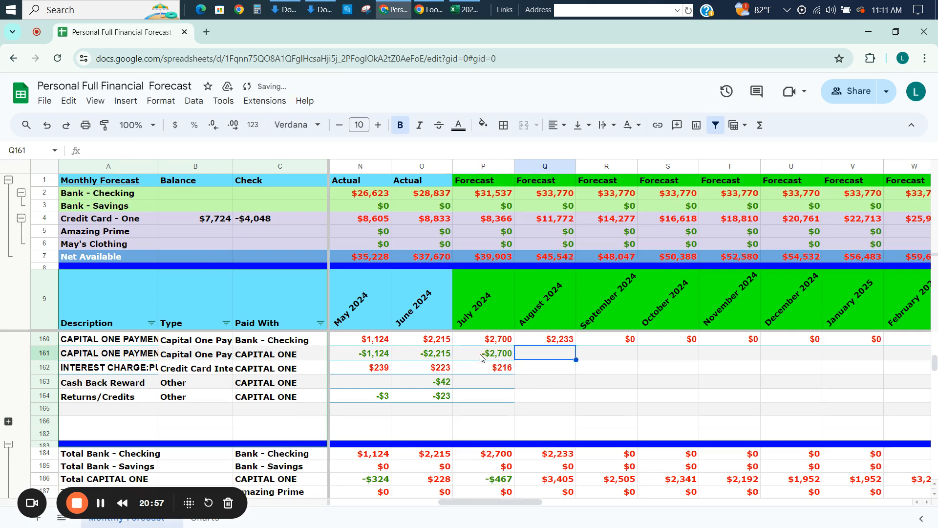
{"action": "key", "text": "Up"}
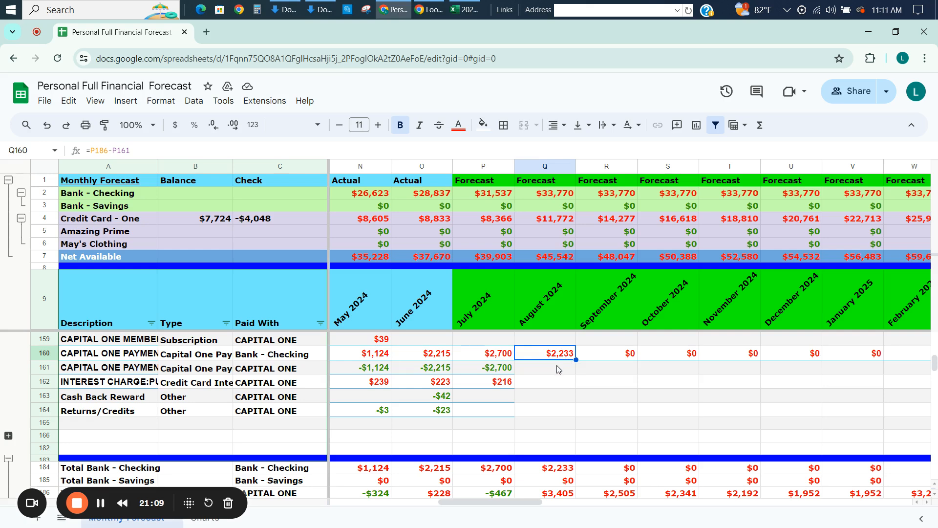
Move the August 2024 Capital One payment formula to the row paid with CAPITAL ONE and negate it as =-P186--P161.
{"action": "key", "text": "Left"}
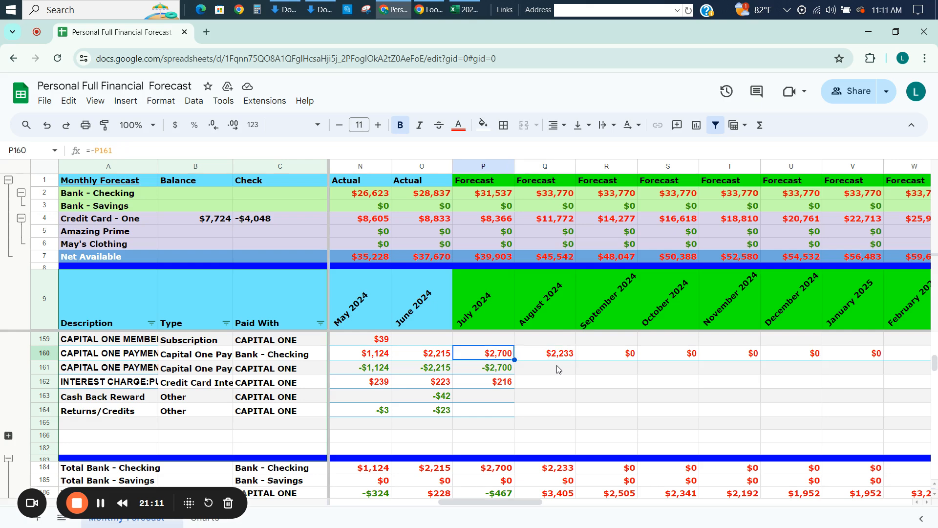
{"action": "key", "text": "Right"}
{"action": "key", "text": "Left"}
{"action": "key", "text": "Right"}
{"action": "key", "text": "Left"}
{"action": "key", "text": "Right"}
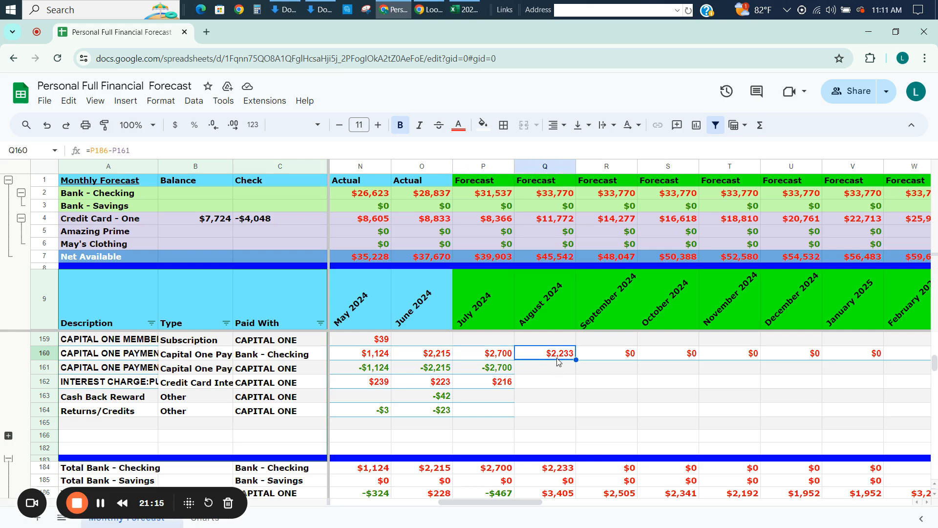
{"action": "key", "text": "ctrl+c"}
{"action": "left_click_drag", "start_coordinate": [556, 358], "coordinate": [557, 372]}
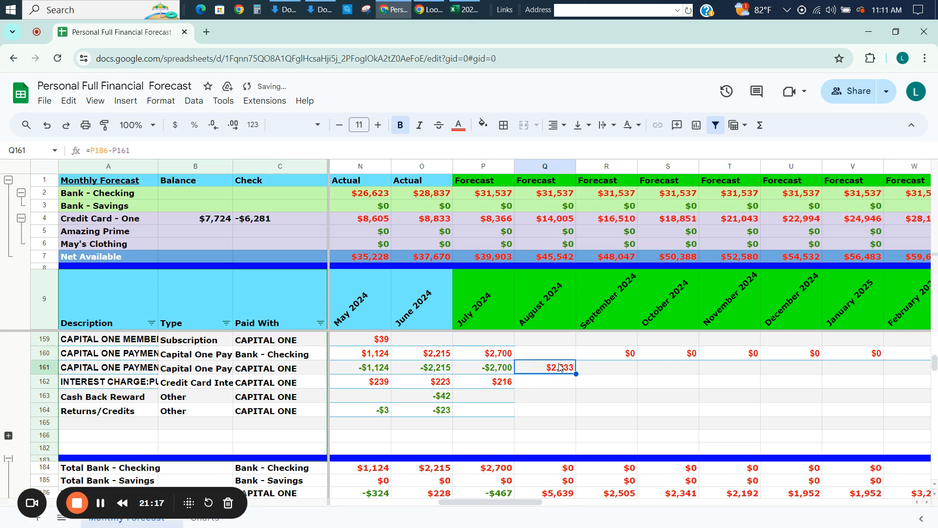
{"action": "left_click", "coordinate": [90, 150]}
{"action": "type", "text": "-"}
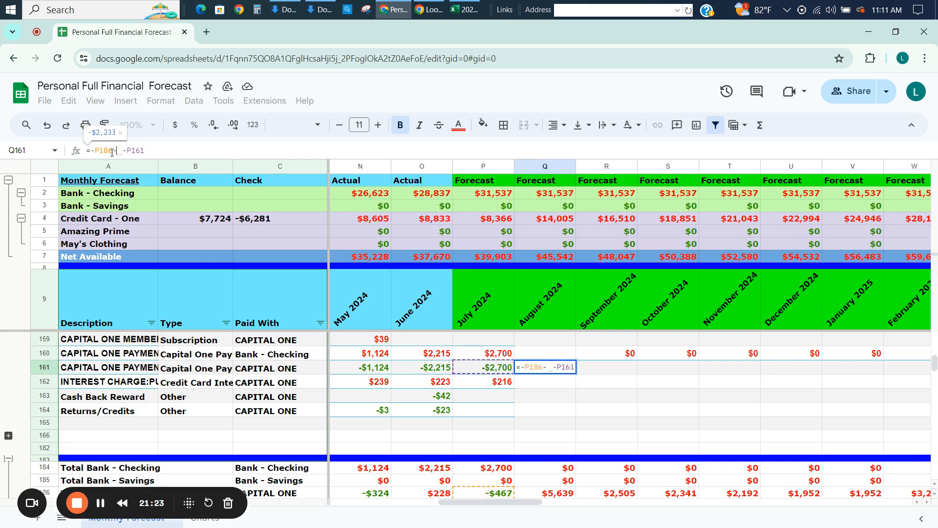
{"action": "key", "text": "Return"}
Set the August 2024 payment from Bank - Checking to =-Q161, copying September's matching formula and formatting into the cell.
{"action": "key", "text": "Up"}
{"action": "key", "text": "Up"}
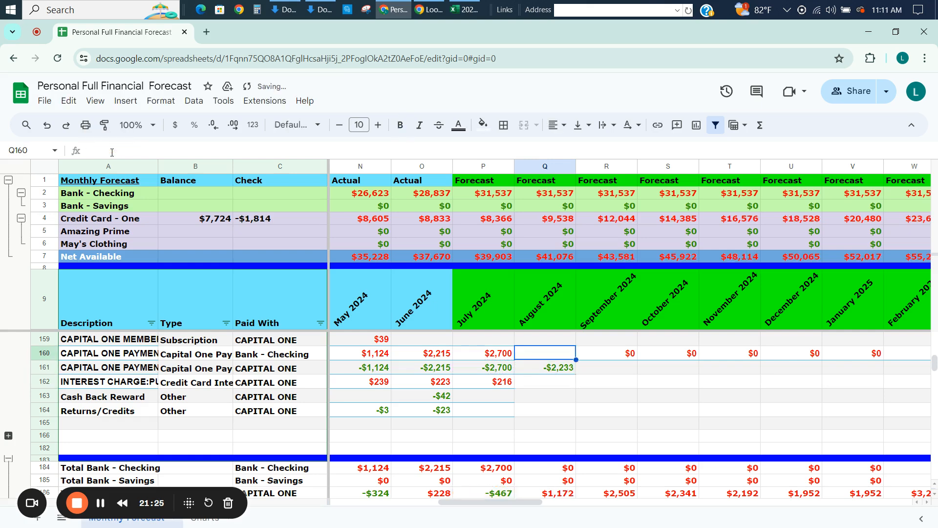
{"action": "type", "text": "=-"}
{"action": "key", "text": "Down"}
{"action": "key", "text": "Return"}
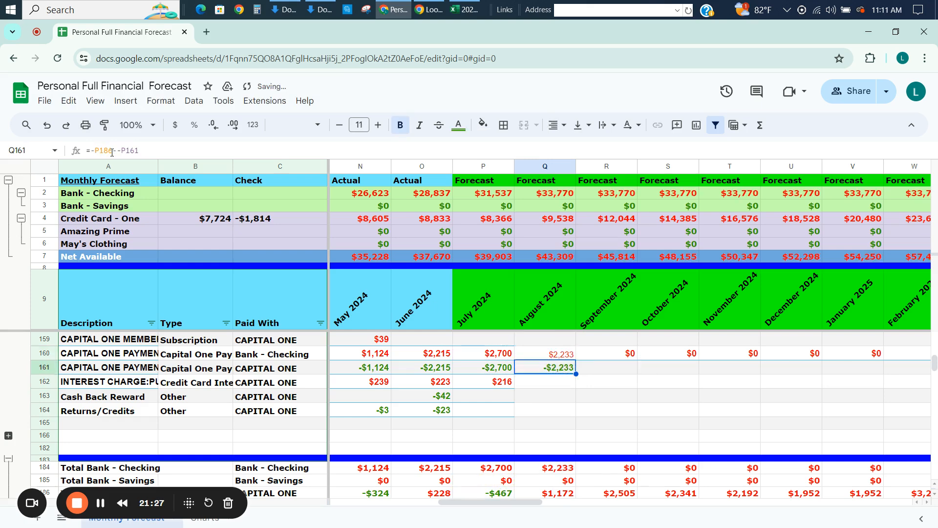
{"action": "key", "text": "Up"}
{"action": "key", "text": "Right"}
{"action": "key", "text": "ctrl+c"}
{"action": "key", "text": "Left"}
{"action": "key", "text": "ctrl+v"}
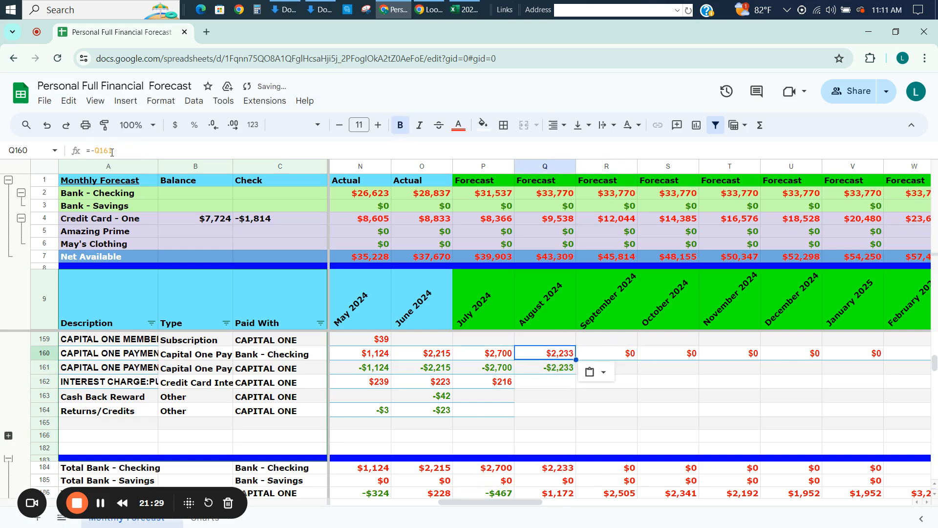
Fill the August 2024 CAPITAL ONE payment formula in row 161 across all forecast months through December 2027.
{"action": "key", "text": "Down"}
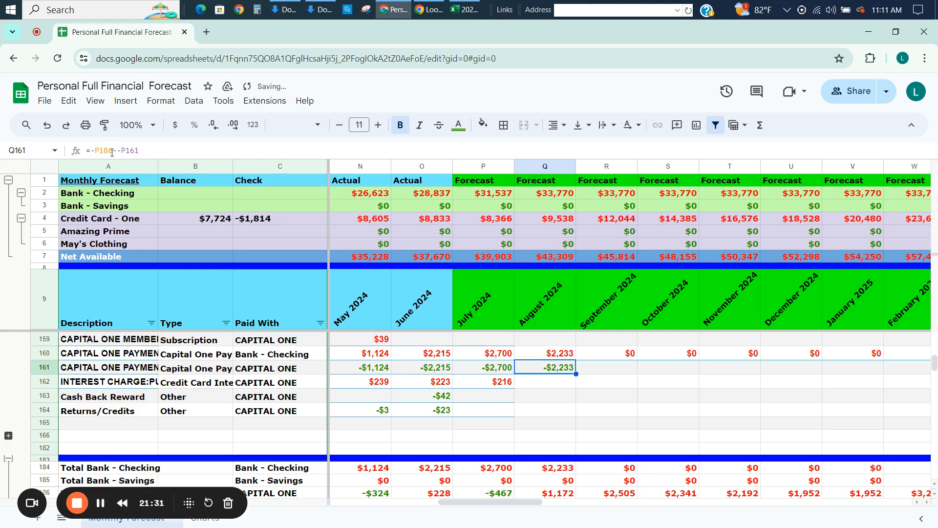
{"action": "key", "text": "Down"}
{"action": "key", "text": "Down"}
{"action": "key", "text": "Up"}
{"action": "key", "text": "Up"}
{"action": "key", "text": "Up"}
{"action": "key", "text": "Up"}
{"action": "key", "text": "Up"}
{"action": "key", "text": "Up"}
{"action": "key", "text": "Up"}
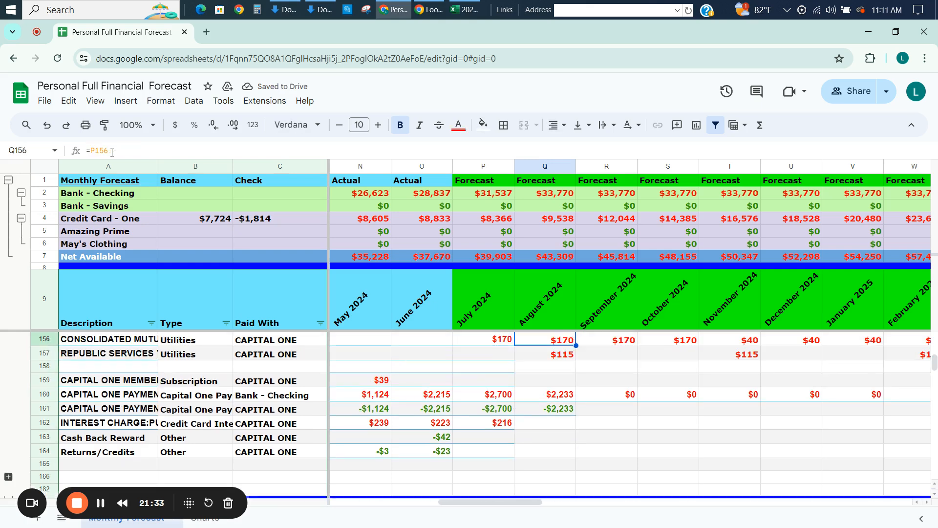
{"action": "key", "text": "Down"}
{"action": "key", "text": "Down"}
{"action": "key", "text": "Down"}
{"action": "key", "text": "Down"}
{"action": "key", "text": "Down"}
{"action": "key", "text": "Down"}
{"action": "key", "text": "Up"}
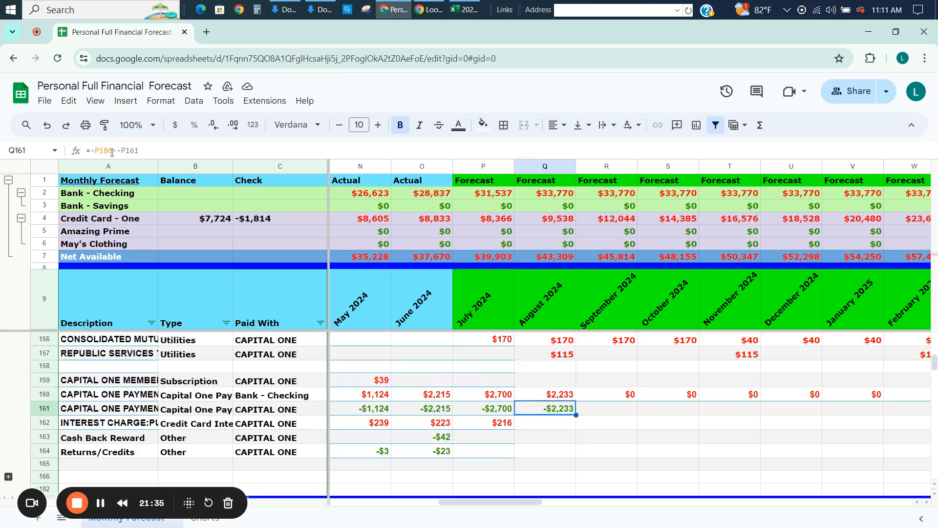
{"action": "key", "text": "ctrl+shift+Right"}
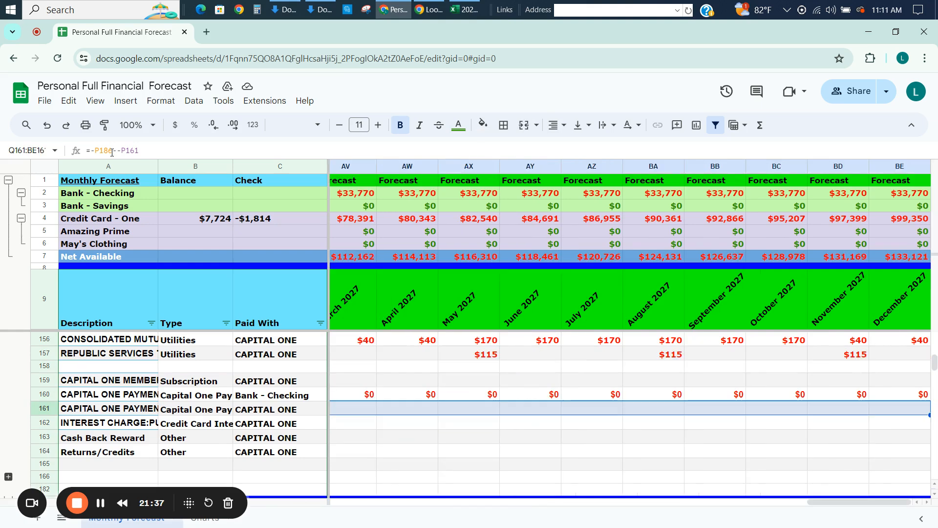
{"action": "key", "text": "ctrl+r"}
{"action": "key", "text": "ctrl+Left"}
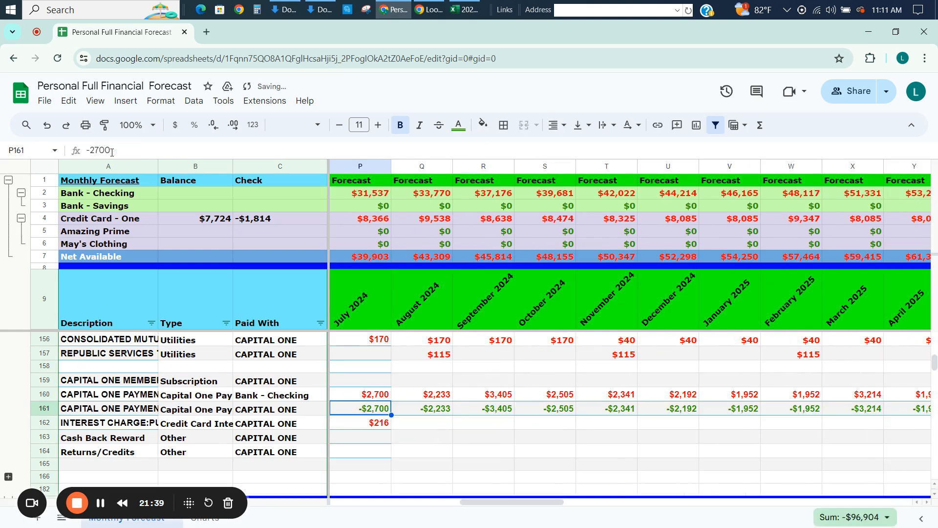
Compare the July 2024 Capital One payment and interest charge entries with the neighbouring months.
{"action": "key", "text": "Left"}
{"action": "key", "text": "Right"}
{"action": "key", "text": "Right"}
{"action": "key", "text": "Right"}
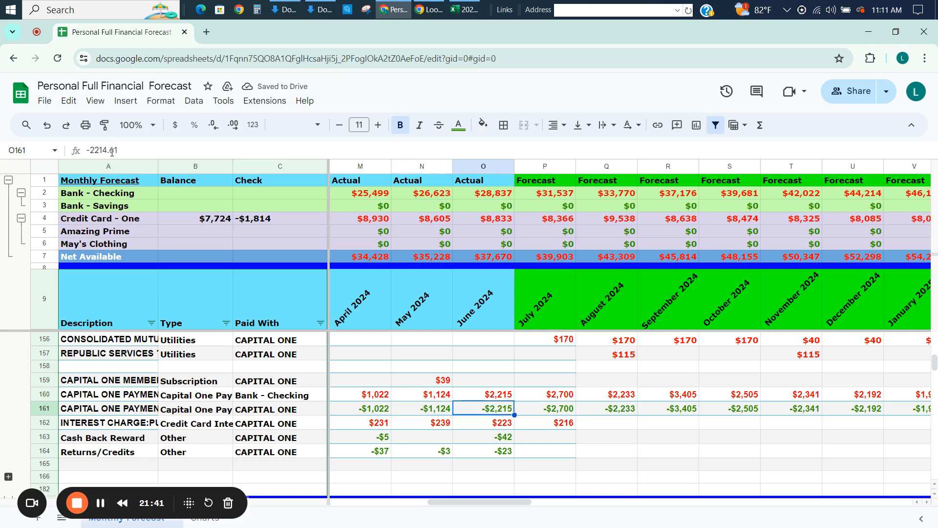
{"action": "key", "text": "Down"}
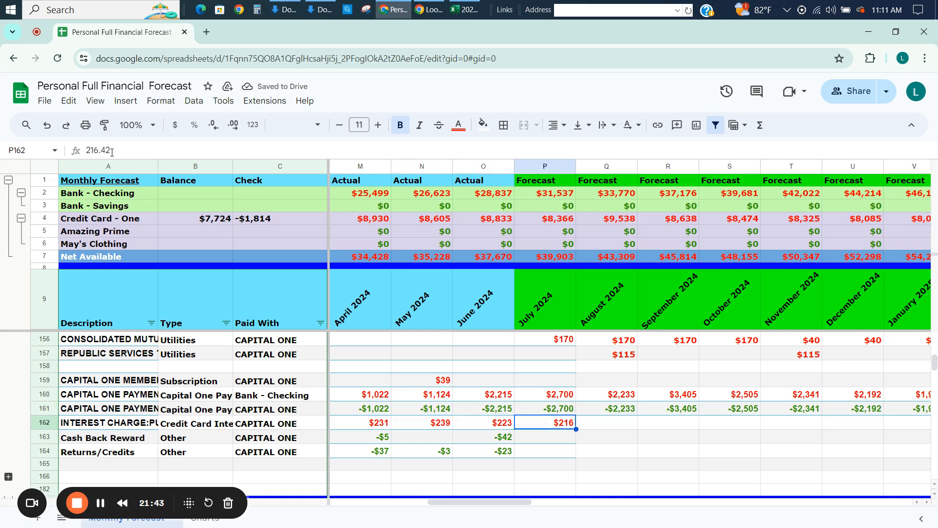
{"action": "key", "text": "Up"}
{"action": "key", "text": "Up"}
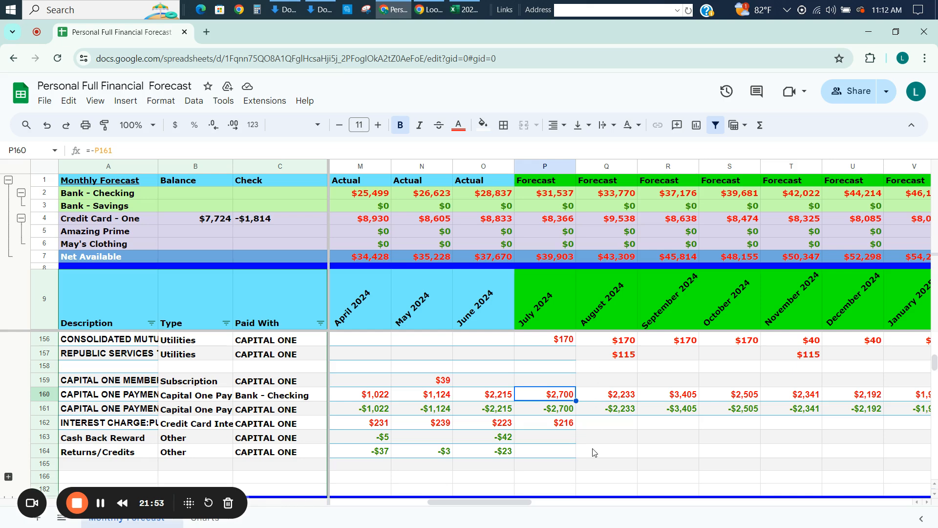
{"action": "key", "text": "Down"}
{"action": "key", "text": "Down"}
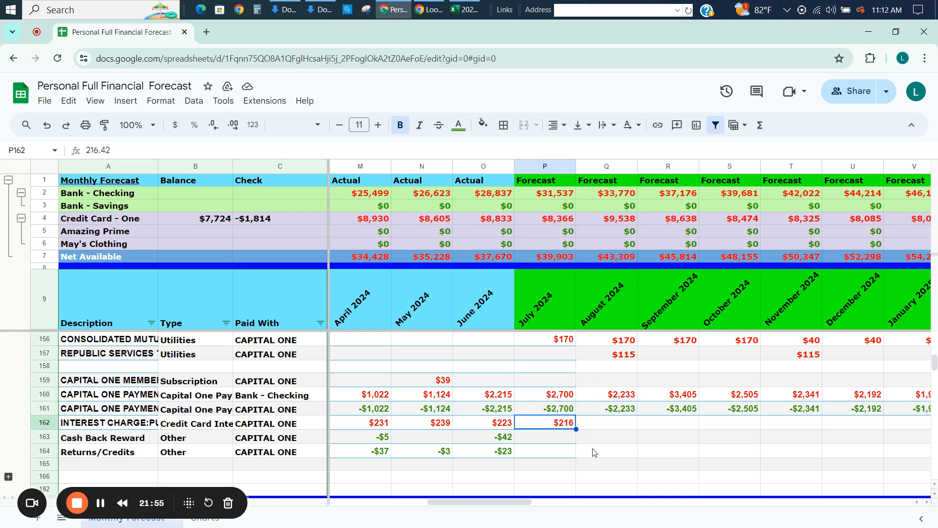
Calculate the August 2024 interest charge from July's Credit Card - One balance at a 31% annual rate, using =P4*.31/12.
{"action": "key", "text": "Right"}
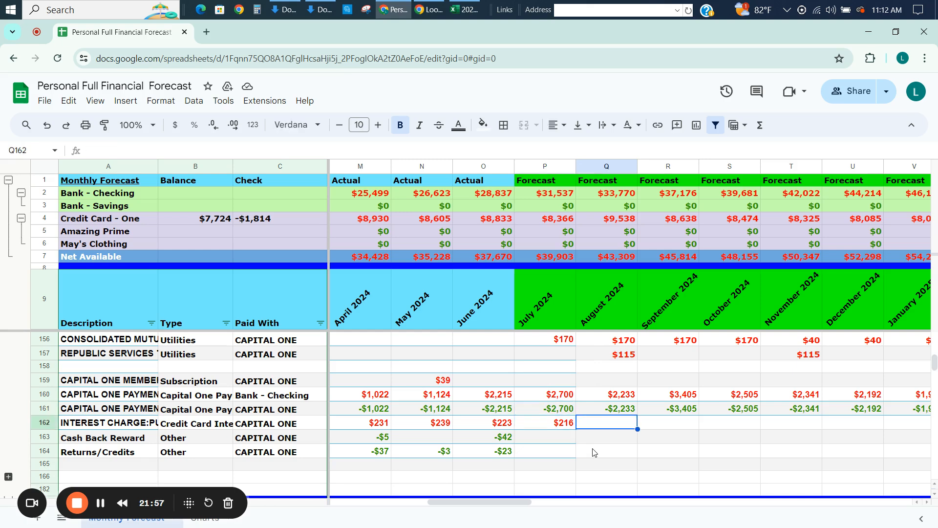
{"action": "type", "text": "="}
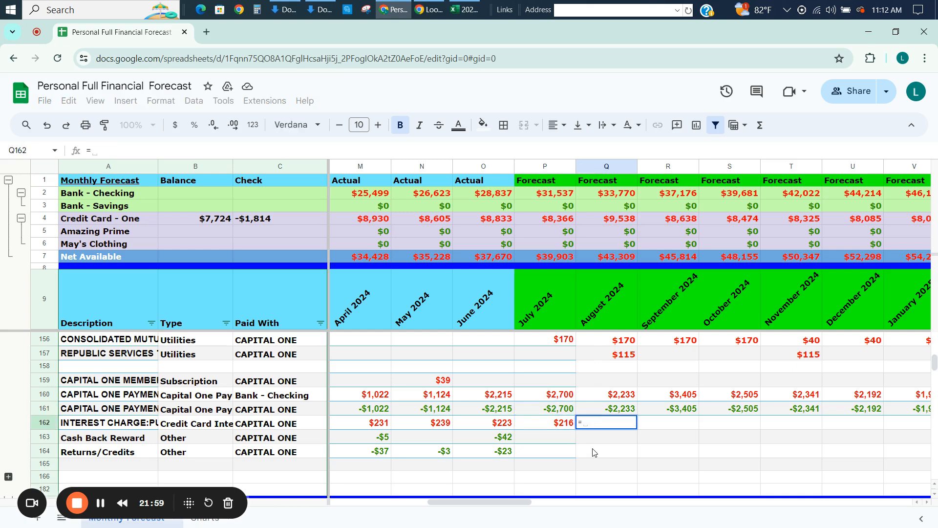
{"action": "left_click", "coordinate": [560, 223]}
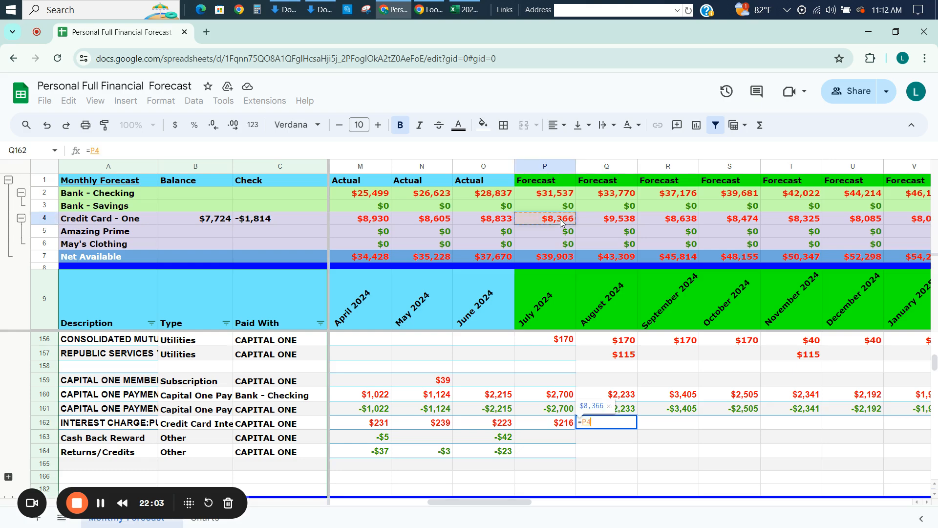
{"action": "type", "text": "*"}
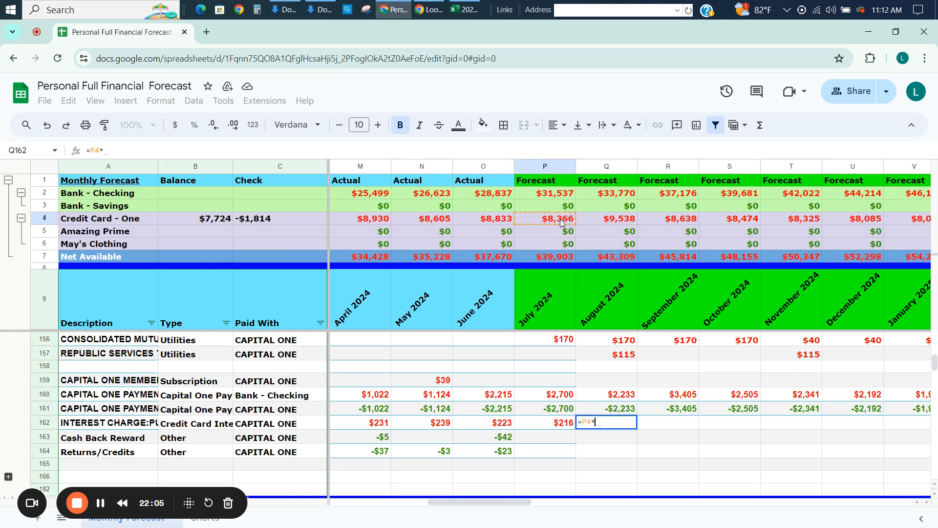
{"action": "type", "text": "0."}
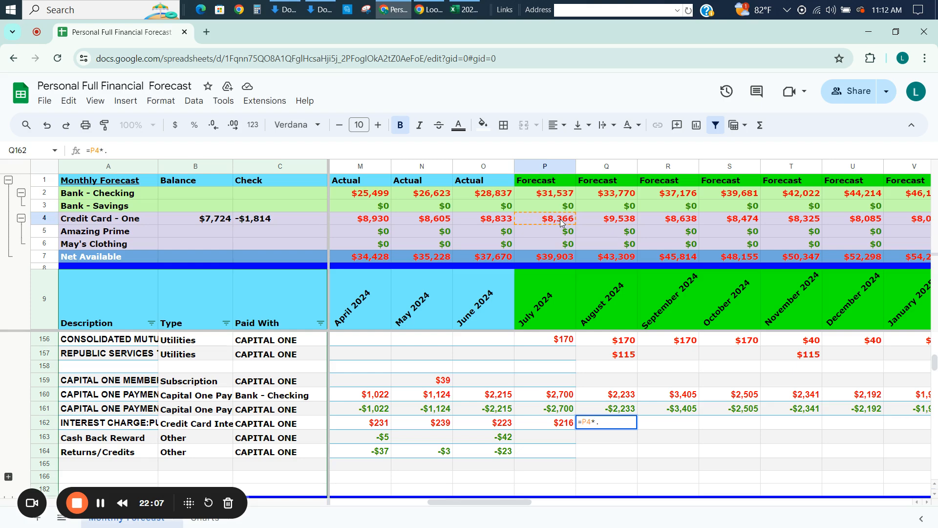
{"action": "type", "text": "31"}
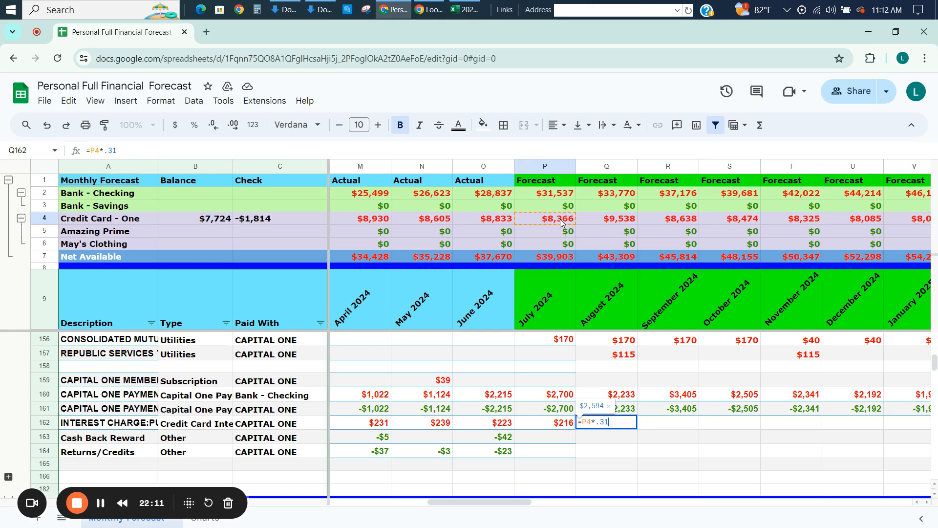
{"action": "type", "text": "/12"}
{"action": "key", "text": "Return"}
Copy the August 2024 interest charge formula across the remaining forecast months through December 2027.
{"action": "key", "text": "Up"}
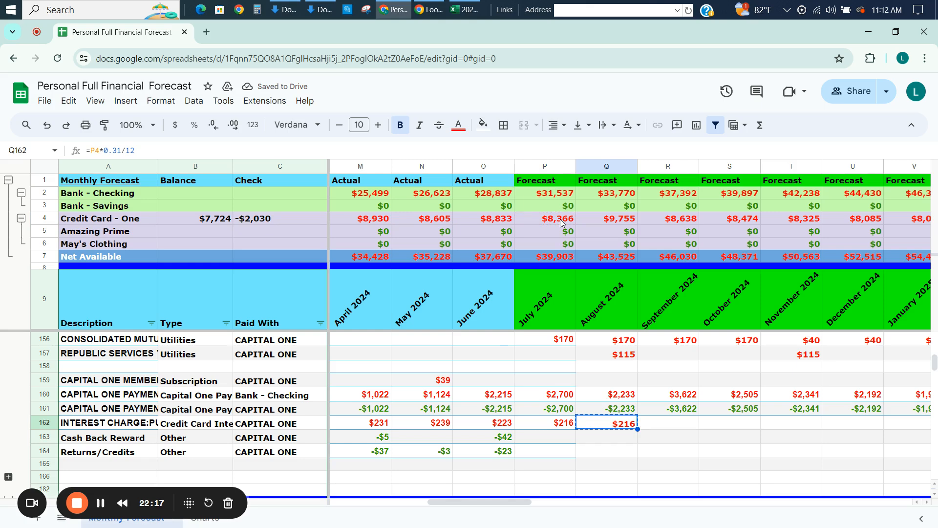
{"action": "key", "text": "ctrl+shift+Right"}
{"action": "key", "text": "ctrl+v"}
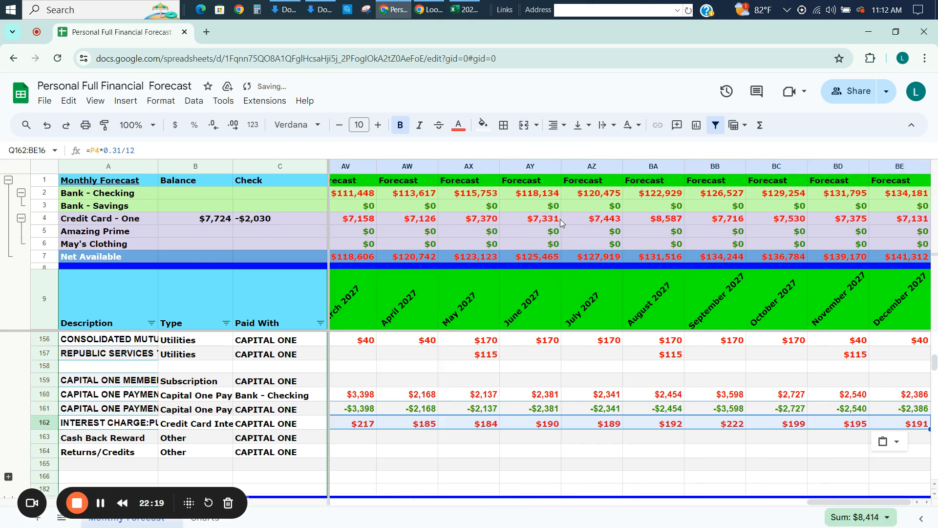
Review the forecast Capital One payments and interest charges across the 2026 and 2027 months.
{"action": "key", "text": "Right"}
{"action": "key", "text": "Right"}
{"action": "key", "text": "Right"}
{"action": "key", "text": "Right"}
{"action": "key", "text": "Right"}
{"action": "key", "text": "Right"}
{"action": "key", "text": "Right"}
{"action": "key", "text": "Right"}
{"action": "key", "text": "Right"}
{"action": "key", "text": "Right"}
{"action": "key", "text": "Right"}
{"action": "key", "text": "Right"}
{"action": "key", "text": "Right"}
{"action": "key", "text": "Right"}
{"action": "key", "text": "Right"}
{"action": "key", "text": "Right"}
{"action": "key", "text": "Right"}
{"action": "key", "text": "Right"}
{"action": "key", "text": "Right"}
{"action": "key", "text": "Right"}
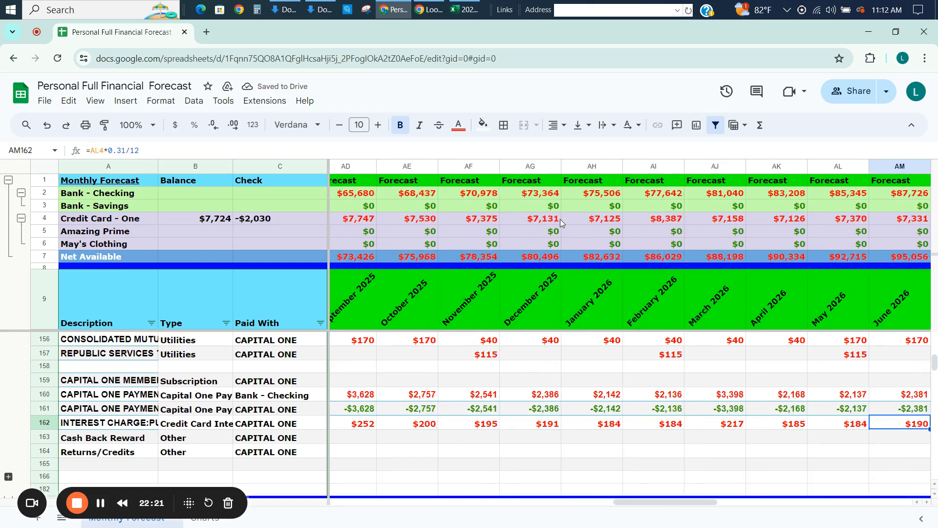
{"action": "key", "text": "Right"}
{"action": "key", "text": "Right"}
{"action": "key", "text": "Right"}
{"action": "key", "text": "Right"}
{"action": "key", "text": "Right"}
{"action": "key", "text": "Right"}
{"action": "key", "text": "Right"}
{"action": "key", "text": "Right"}
{"action": "key", "text": "Right"}
{"action": "key", "text": "Right"}
{"action": "key", "text": "Right"}
{"action": "key", "text": "Right"}
{"action": "key", "text": "Right"}
{"action": "key", "text": "Right"}
{"action": "key", "text": "Right"}
{"action": "key", "text": "Right"}
{"action": "key", "text": "Right"}
{"action": "key", "text": "Up"}
{"action": "key", "text": "Up"}
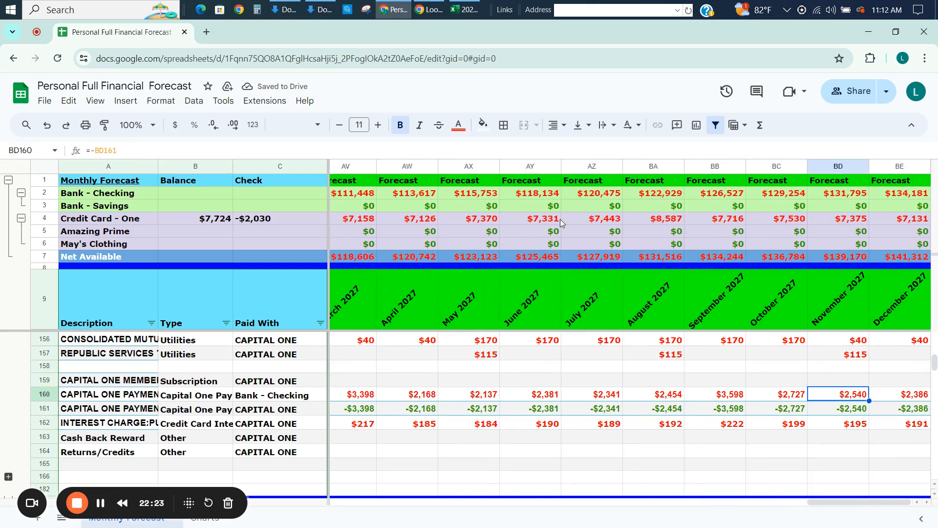
{"action": "key", "text": "Left"}
{"action": "key", "text": "Left"}
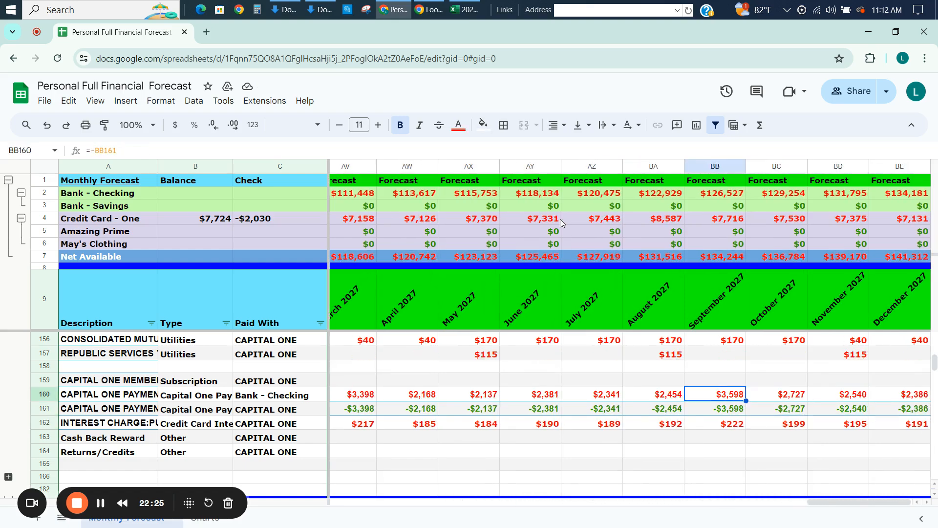
{"action": "key", "text": "Left"}
{"action": "key", "text": "Left"}
{"action": "key", "text": "Left"}
{"action": "key", "text": "Left"}
{"action": "key", "text": "Left"}
{"action": "key", "text": "Left"}
{"action": "key", "text": "Left"}
{"action": "key", "text": "Left"}
{"action": "key", "text": "Left"}
{"action": "key", "text": "Left"}
{"action": "key", "text": "Left"}
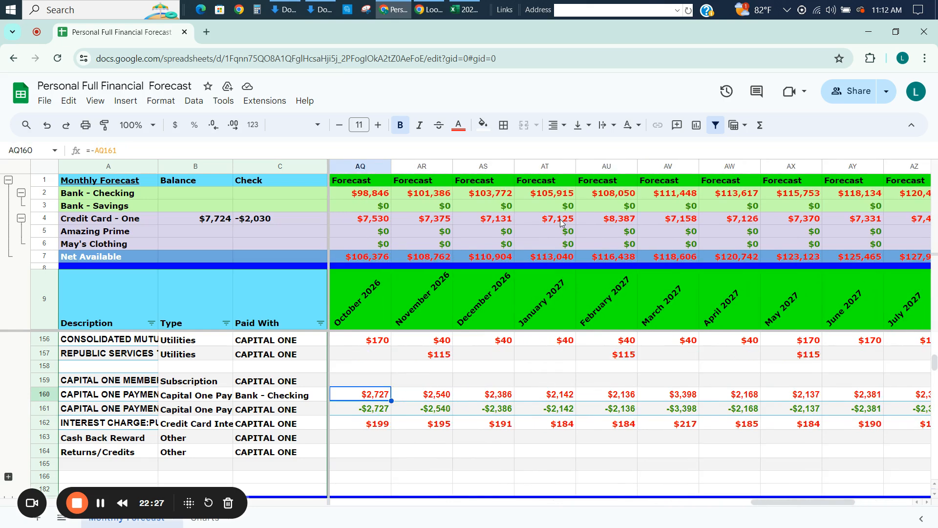
{"action": "key", "text": "Left"}
{"action": "key", "text": "Left"}
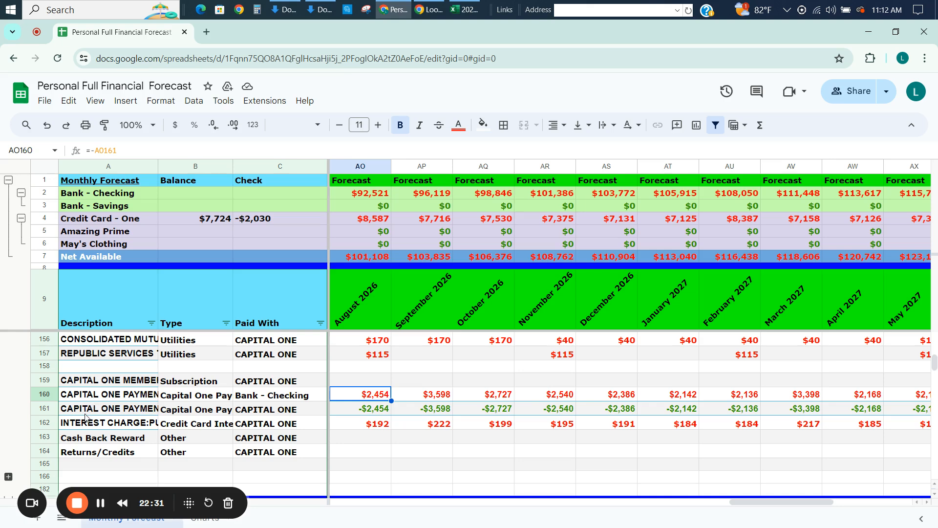
Insert a blank row directly above the INTEREST CHARGE:PURCHASES row.
{"action": "left_click", "coordinate": [49, 408]}
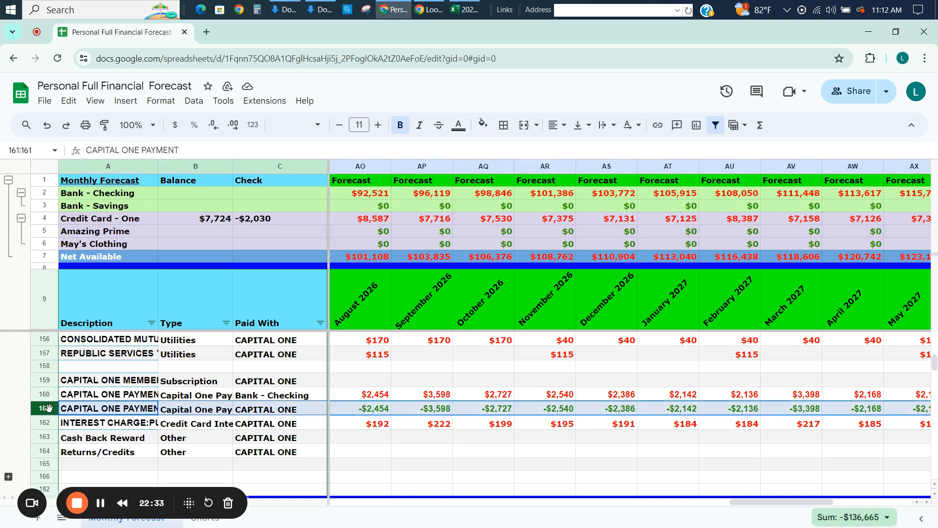
{"action": "left_click", "coordinate": [46, 423]}
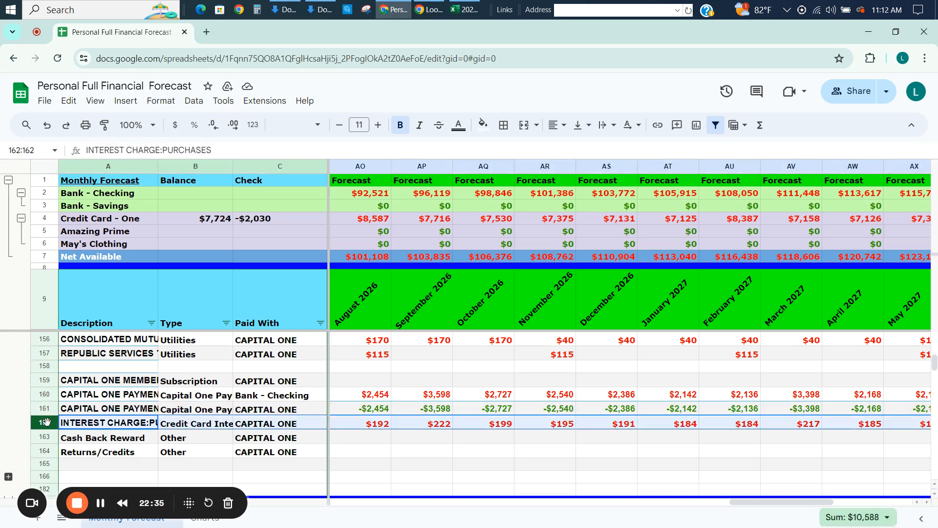
{"action": "right_click", "coordinate": [46, 421]}
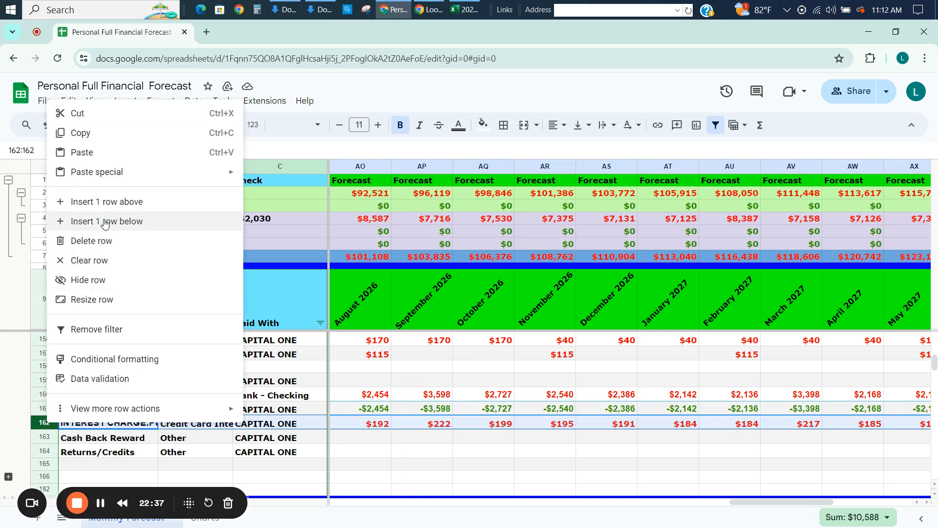
{"action": "left_click", "coordinate": [99, 202]}
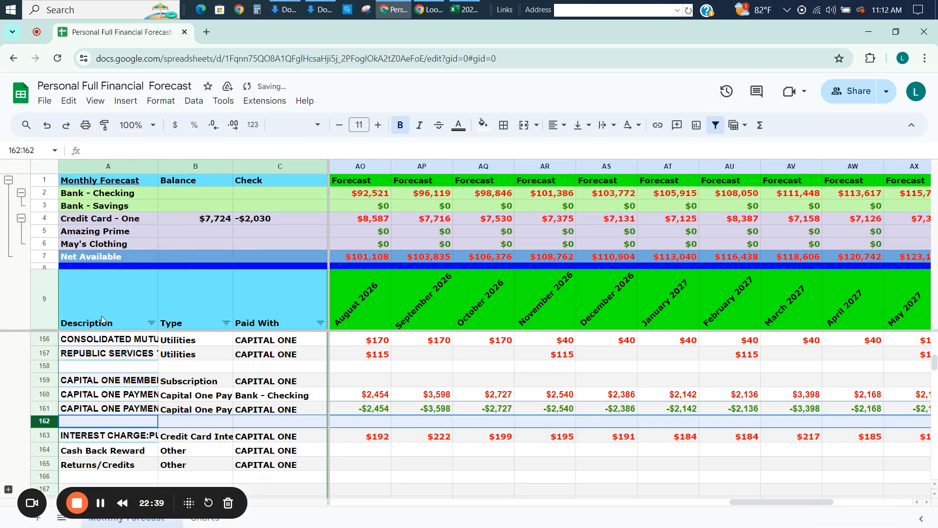
Copy the description, type and paid-with entries from the CAPITAL ONE payment in row 161 into the new row 162.
{"action": "left_click", "coordinate": [105, 411]}
{"action": "key", "text": "ctrl+c"}
{"action": "key", "text": "Down"}
{"action": "key", "text": "ctrl+v"}
{"action": "key", "text": "Right"}
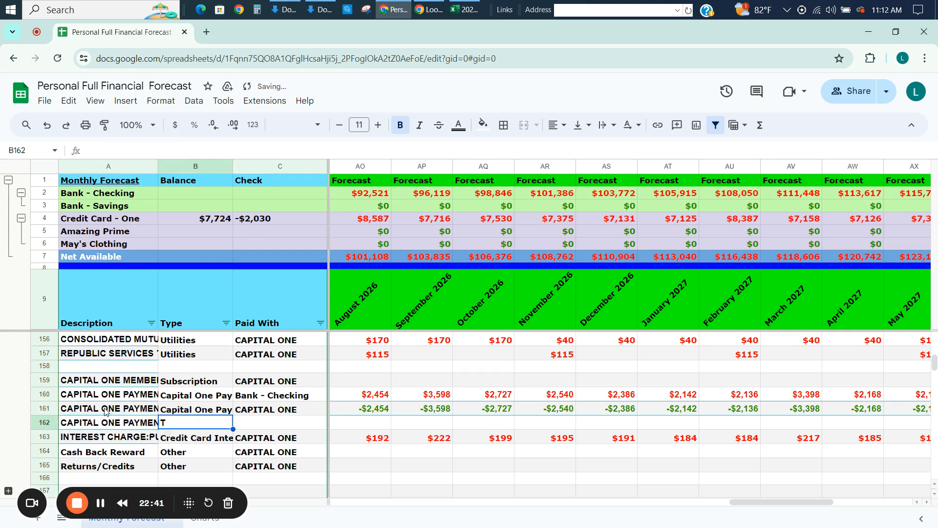
{"action": "key", "text": "Up"}
{"action": "key", "text": "ctrl+c"}
{"action": "key", "text": "Down"}
{"action": "key", "text": "ctrl+v"}
{"action": "key", "text": "Right"}
{"action": "key", "text": "Up"}
{"action": "key", "text": "ctrl+c"}
{"action": "key", "text": "Down"}
{"action": "key", "text": "ctrl+v"}
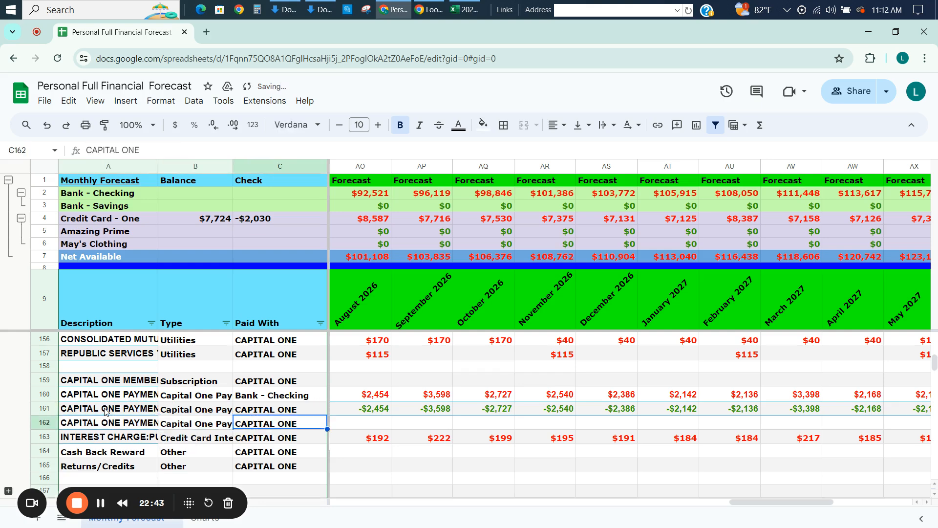
Enter the formula =-sum(D161:D162) in the July 2023 cell of the CAPITAL ONE payment row paid with Bank - Checking.
{"action": "key", "text": "Right"}
{"action": "key", "text": "Right"}
{"action": "key", "text": "Right"}
{"action": "key", "text": "Right"}
{"action": "key", "text": "Right"}
{"action": "key", "text": "Right"}
{"action": "key", "text": "Right"}
{"action": "key", "text": "Right"}
{"action": "key", "text": "Right"}
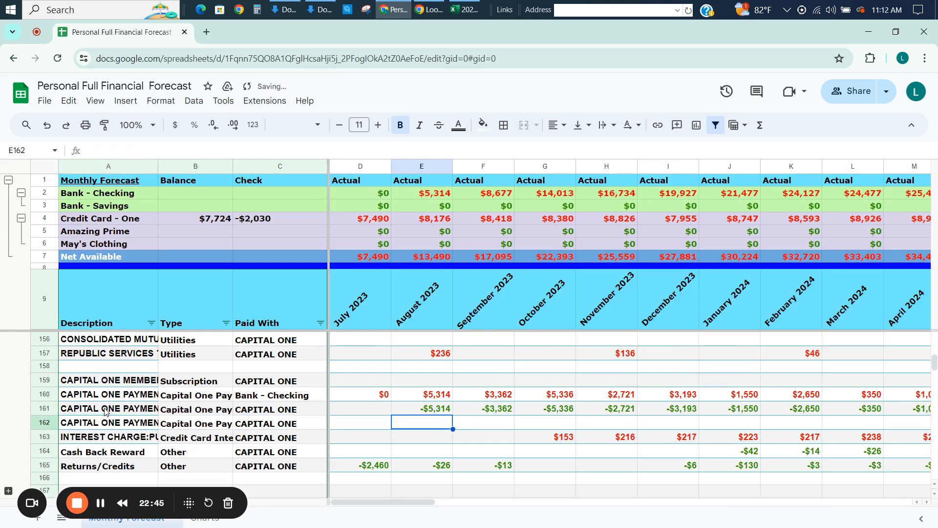
{"action": "key", "text": "Left"}
{"action": "key", "text": "Left"}
{"action": "key", "text": "Left"}
{"action": "key", "text": "Left"}
{"action": "key", "text": "Left"}
{"action": "key", "text": "Left"}
{"action": "key", "text": "Left"}
{"action": "key", "text": "Left"}
{"action": "key", "text": "Left"}
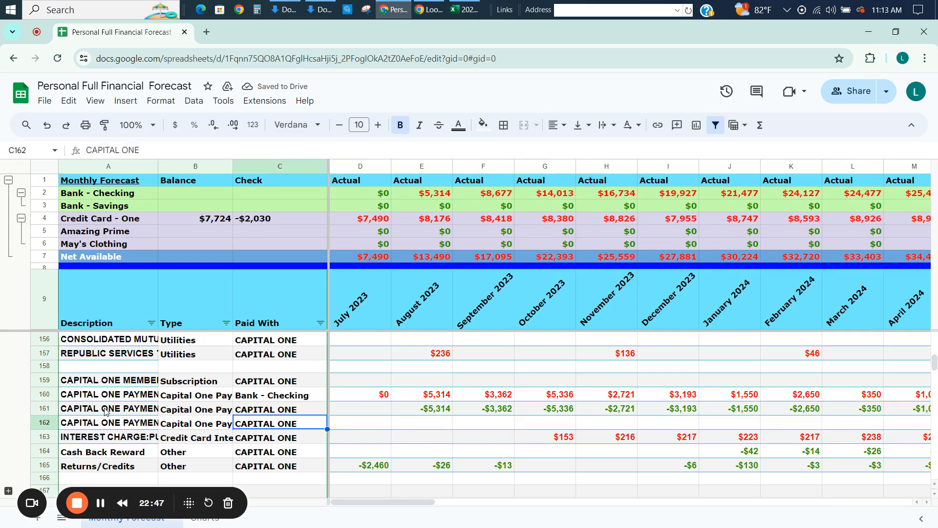
{"action": "key", "text": "Right"}
{"action": "key", "text": "Up"}
{"action": "key", "text": "Up"}
{"action": "type", "text": "=-sum("}
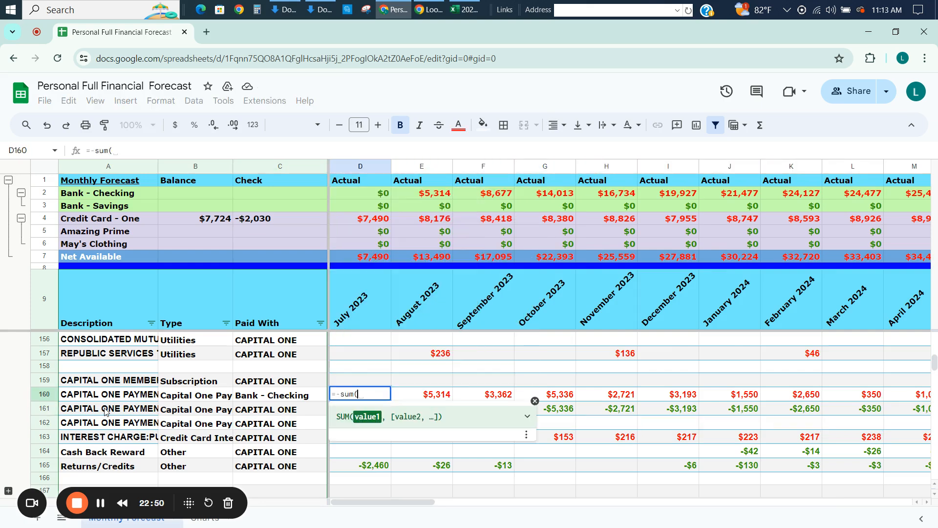
{"action": "key", "text": "Right"}
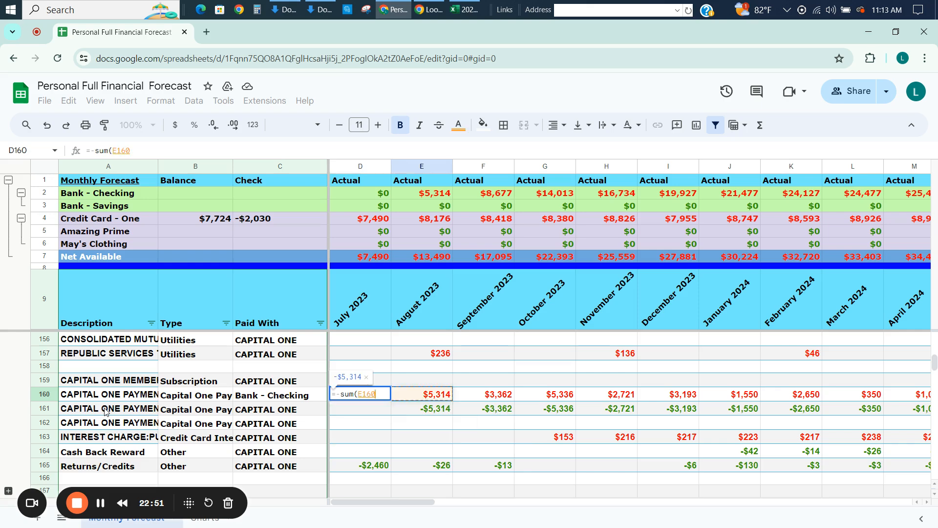
{"action": "key", "text": "Down"}
{"action": "key", "text": "Left"}
{"action": "key", "text": "shift+Down"}
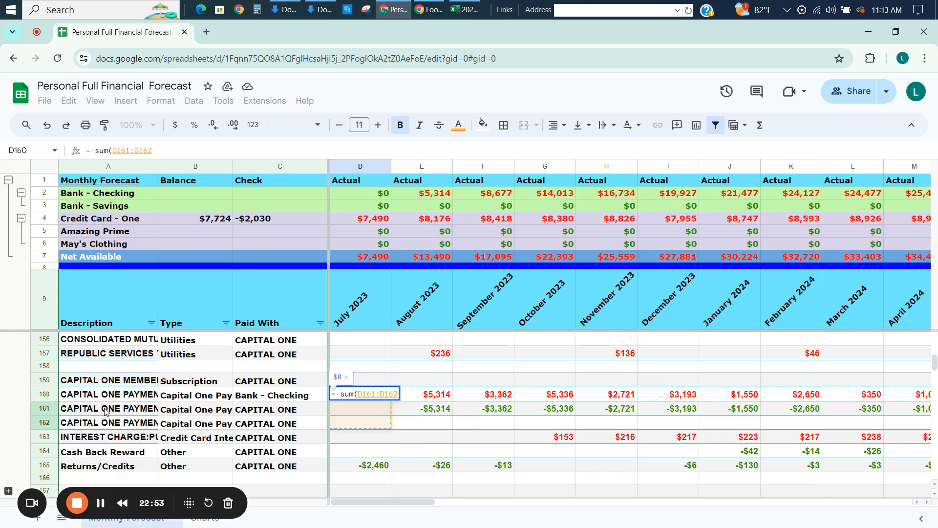
{"action": "key", "text": "Return"}
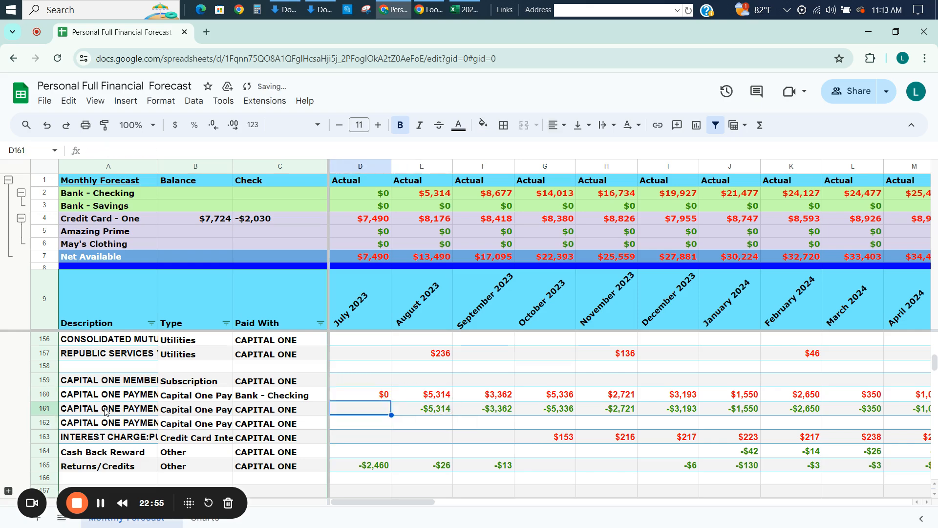
Copy the July 2023 Bank - Checking payment formula in D160 across row 160 through December 2027.
{"action": "key", "text": "Up"}
{"action": "key", "text": "ctrl+shift+Right"}
{"action": "key", "text": "ctrl+v"}
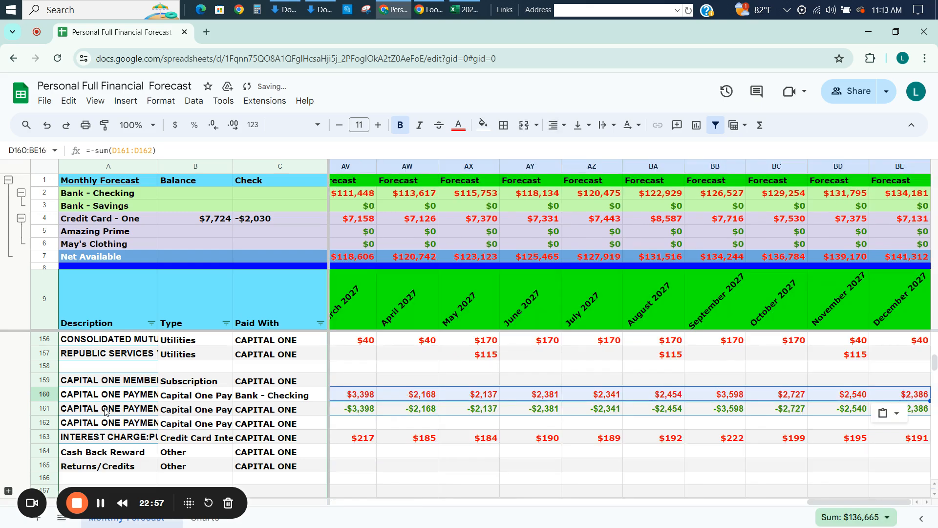
{"action": "key", "text": "Down"}
{"action": "key", "text": "Down"}
{"action": "key", "text": "Right"}
{"action": "key", "text": "Right"}
{"action": "key", "text": "Right"}
{"action": "key", "text": "Right"}
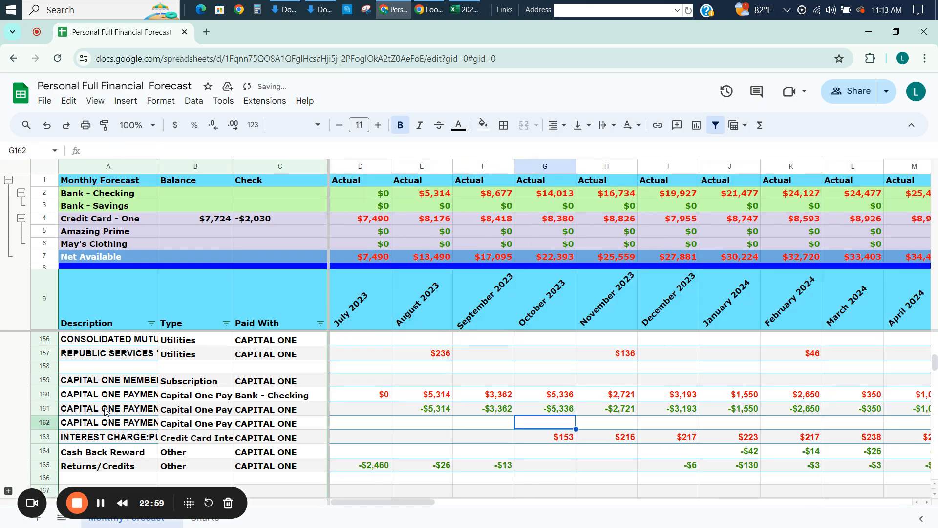
{"action": "key", "text": "Right"}
{"action": "key", "text": "Right"}
{"action": "key", "text": "Right"}
{"action": "key", "text": "Right"}
{"action": "key", "text": "Right"}
{"action": "key", "text": "Right"}
{"action": "key", "text": "Right"}
{"action": "key", "text": "Right"}
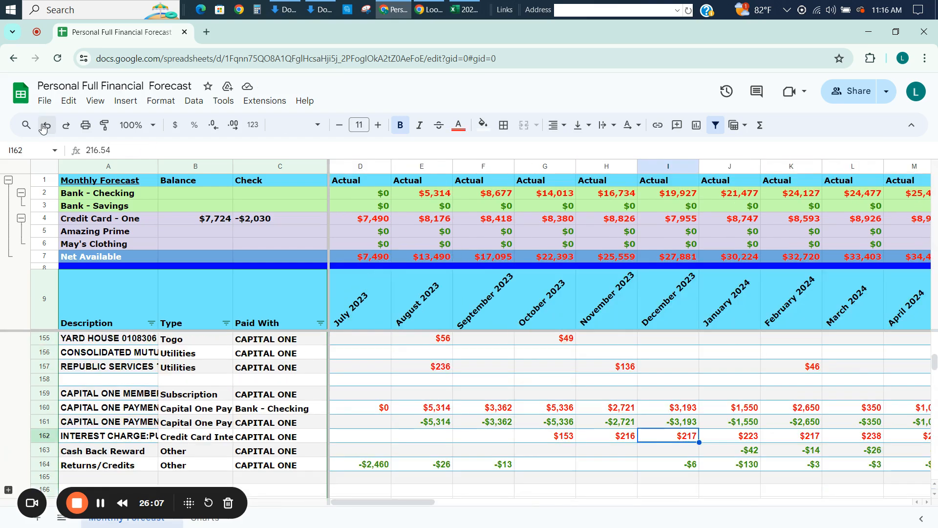
Review the INTEREST CHARGE:PURCHASES entries and formulas around the change from actual to forecast months, up to October 2024.
{"action": "key", "text": "Right"}
{"action": "key", "text": "Right"}
{"action": "key", "text": "Right"}
{"action": "key", "text": "Right"}
{"action": "key", "text": "Right"}
{"action": "key", "text": "Right"}
{"action": "key", "text": "Right"}
{"action": "key", "text": "Right"}
{"action": "key", "text": "Right"}
{"action": "key", "text": "Right"}
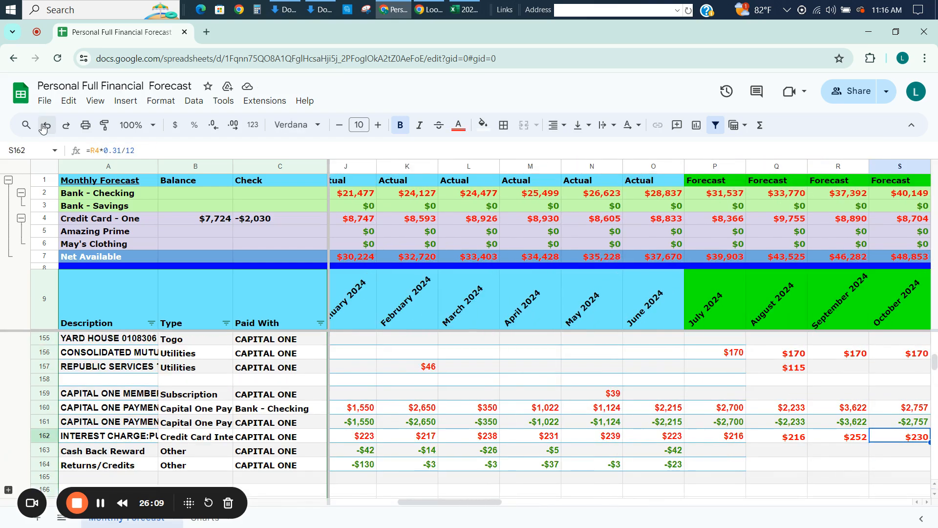
{"action": "key", "text": "Left"}
{"action": "key", "text": "Left"}
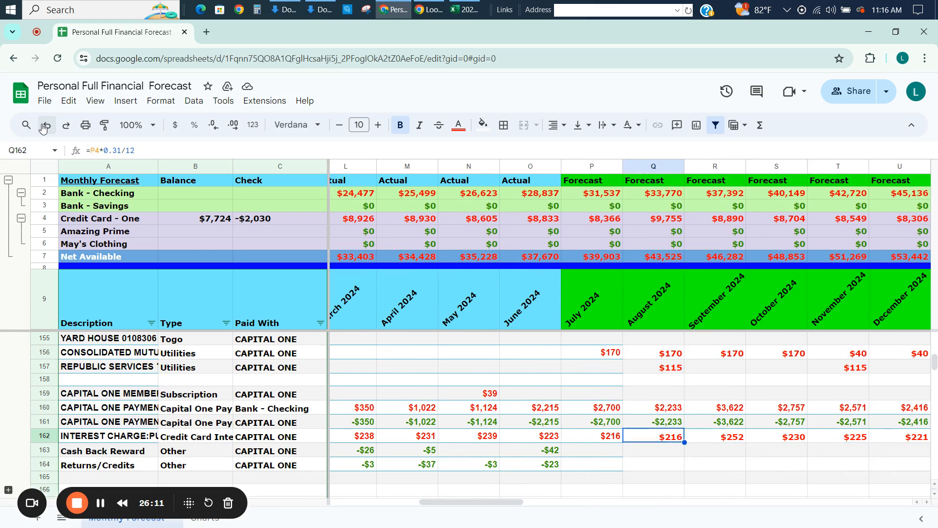
{"action": "key", "text": "Left"}
{"action": "key", "text": "Up"}
{"action": "key", "text": "Down"}
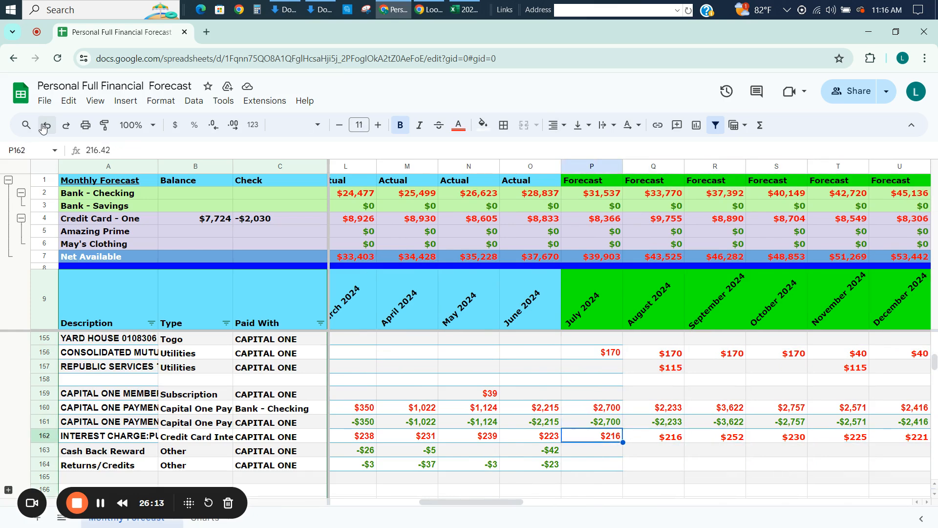
Insert a blank row directly above Amazing Prime in the summary section and reset its fill color.
{"action": "left_click", "coordinate": [52, 233]}
{"action": "right_click", "coordinate": [51, 234]}
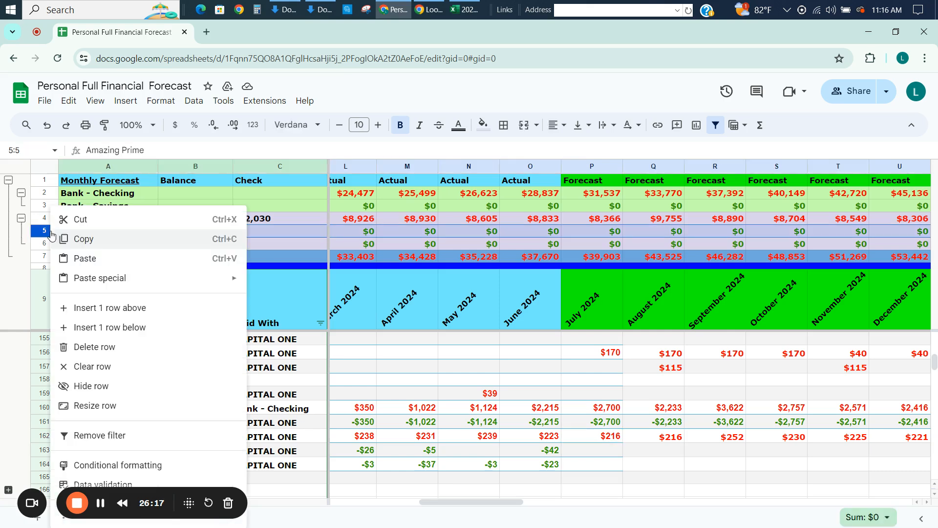
{"action": "left_click", "coordinate": [82, 308]}
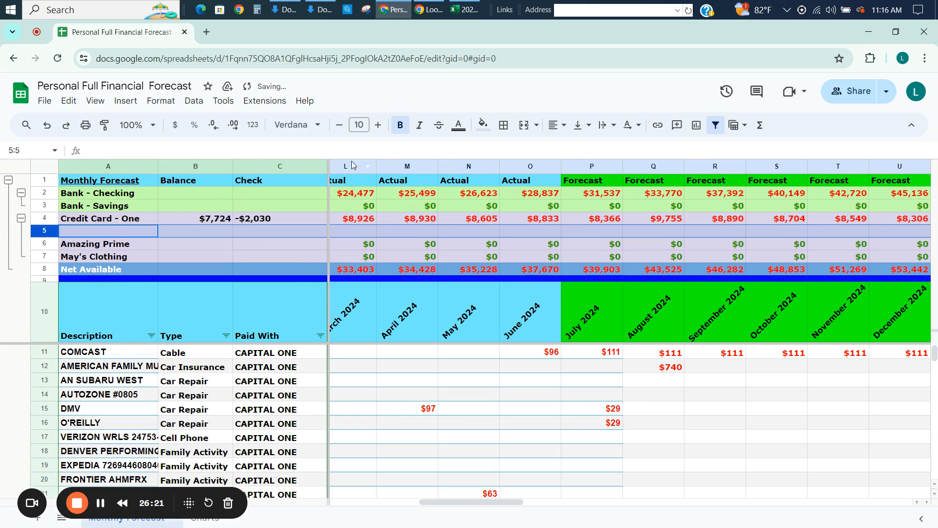
{"action": "left_click", "coordinate": [488, 127]}
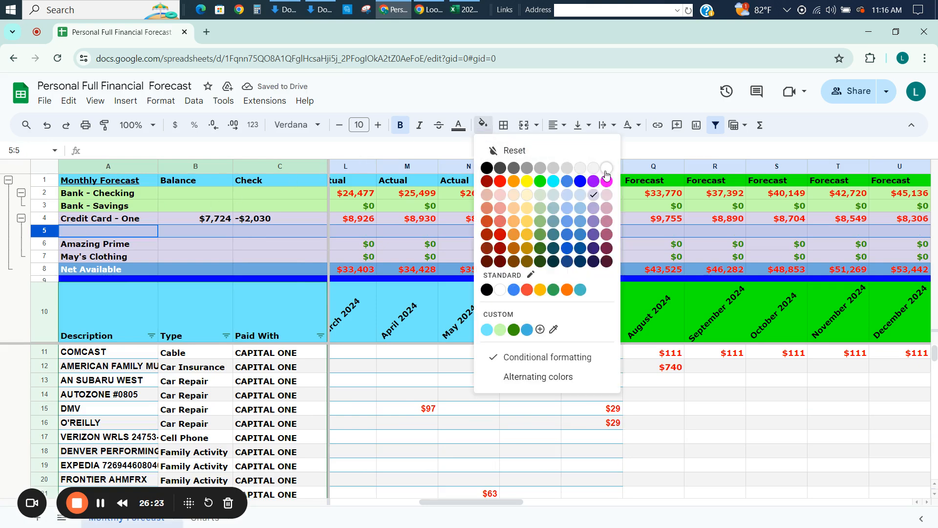
{"action": "left_click", "coordinate": [500, 150]}
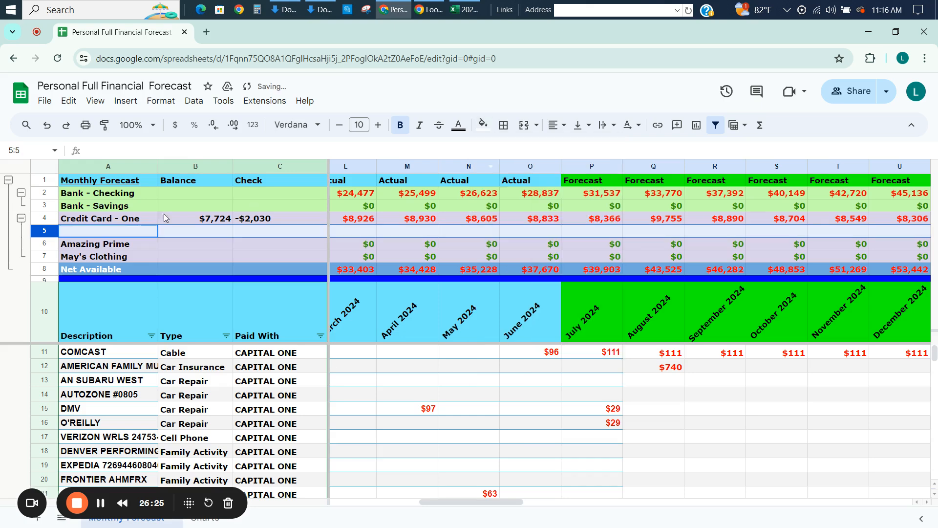
Copy the Credit Card - One label from A4 into A5 of the new summary row.
{"action": "left_click", "coordinate": [127, 228]}
{"action": "key", "text": "Up"}
{"action": "key", "text": "ctrl+c"}
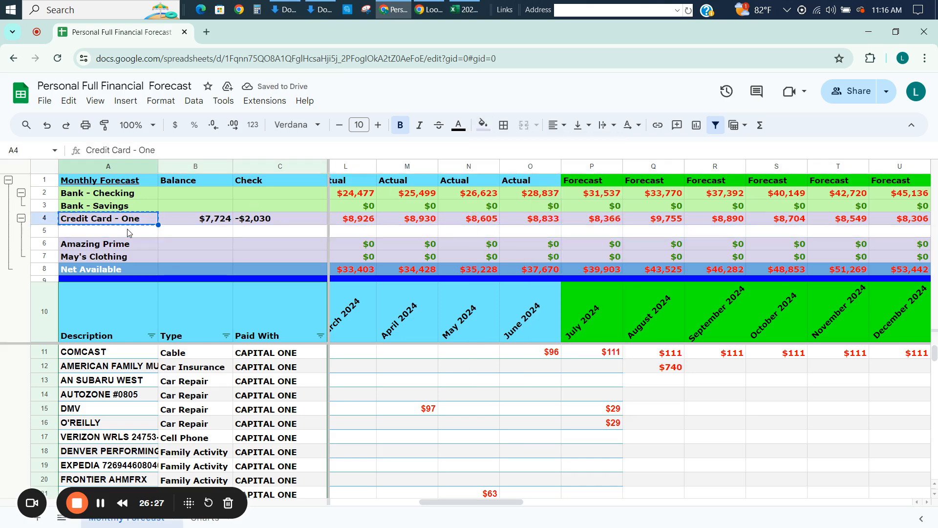
{"action": "key", "text": "Down"}
{"action": "key", "text": "ctrl+v"}
Begin a SUM formula in D5, July 2023, covering the Capital One expense range D11:D158.
{"action": "key", "text": "Right"}
{"action": "key", "text": "Right"}
{"action": "key", "text": "Right"}
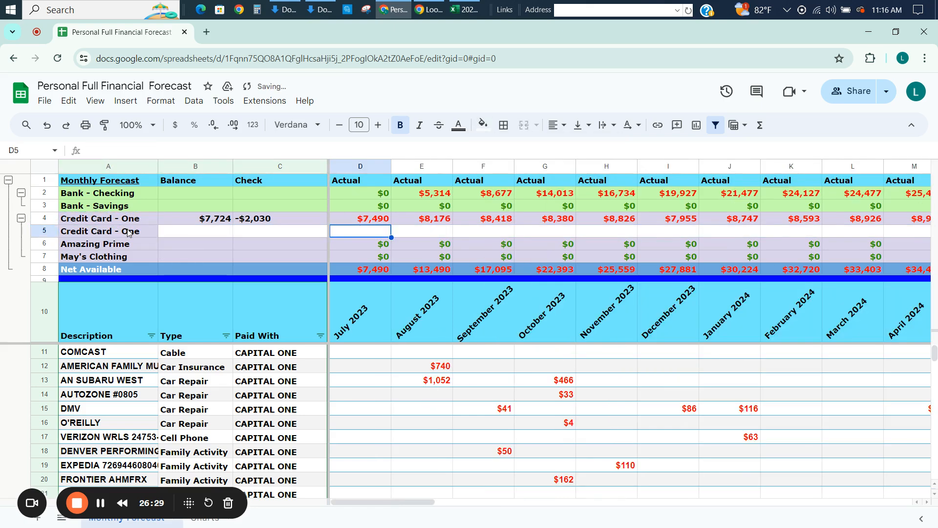
{"action": "type", "text": "=su"}
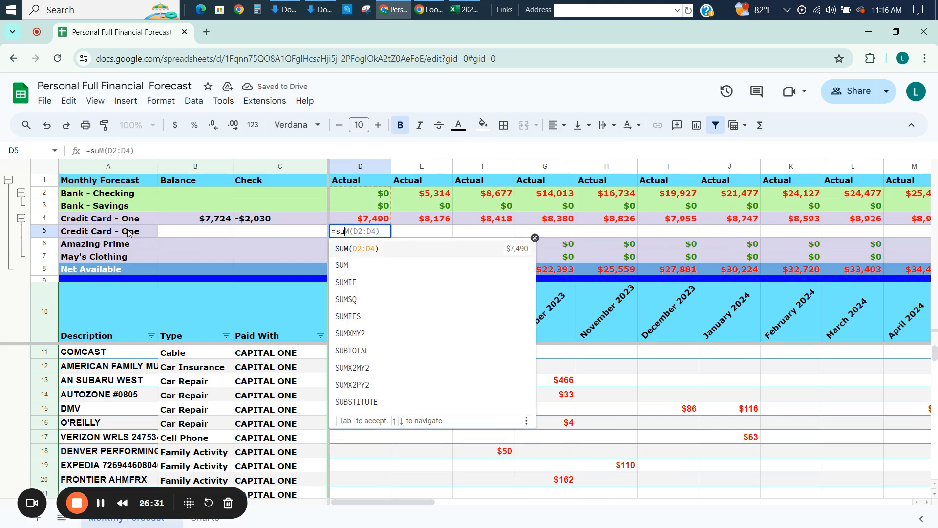
{"action": "type", "text": "m("}
{"action": "key", "text": "Down"}
{"action": "key", "text": "Down"}
{"action": "key", "text": "Down"}
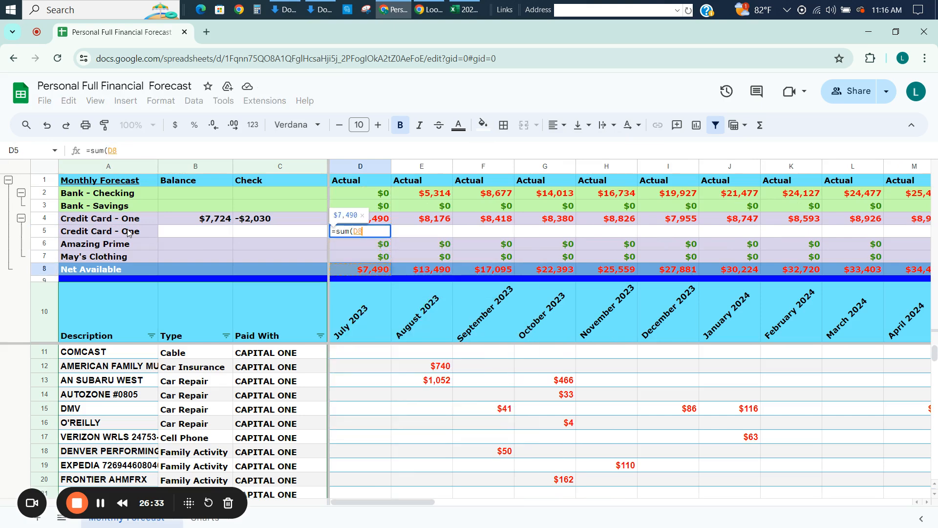
{"action": "key", "text": "Down"}
{"action": "key", "text": "Down"}
{"action": "key", "text": "Down"}
{"action": "key", "text": "shift+Down"}
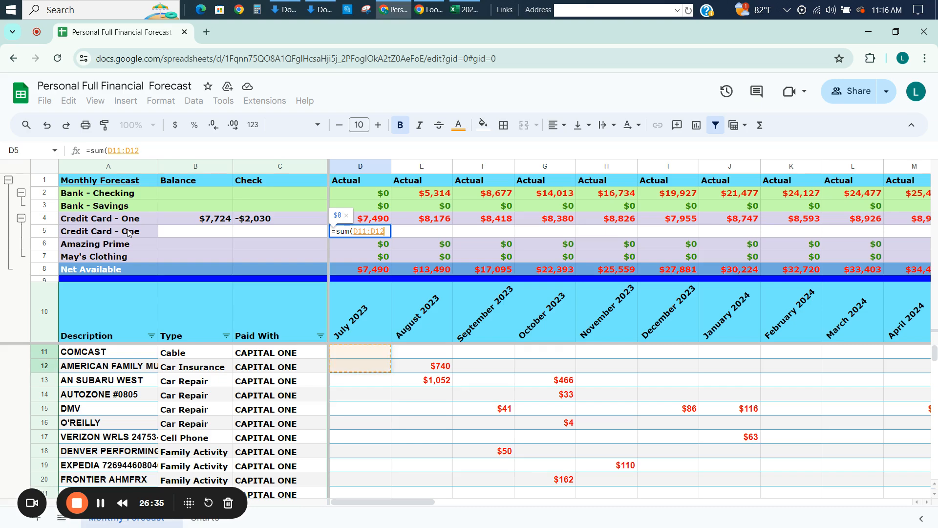
{"action": "key", "text": "shift+Down"}
{"action": "key", "text": "shift+Down"}
{"action": "key", "text": "shift+Down"}
{"action": "key", "text": "shift+Down"}
{"action": "key", "text": "shift+Down"}
{"action": "key", "text": "shift+Down"}
{"action": "key", "text": "shift+Down"}
{"action": "key", "text": "shift+Down"}
{"action": "key", "text": "shift+Down"}
{"action": "key", "text": "shift+Down"}
{"action": "key", "text": "shift+Down"}
{"action": "key", "text": "shift+Down"}
{"action": "key", "text": "shift+Down"}
{"action": "key", "text": "shift+Down"}
{"action": "key", "text": "shift+Down"}
{"action": "key", "text": "shift+Down"}
{"action": "key", "text": "shift+Down"}
{"action": "key", "text": "shift+Down"}
{"action": "key", "text": "shift+Down"}
{"action": "key", "text": "shift+Down"}
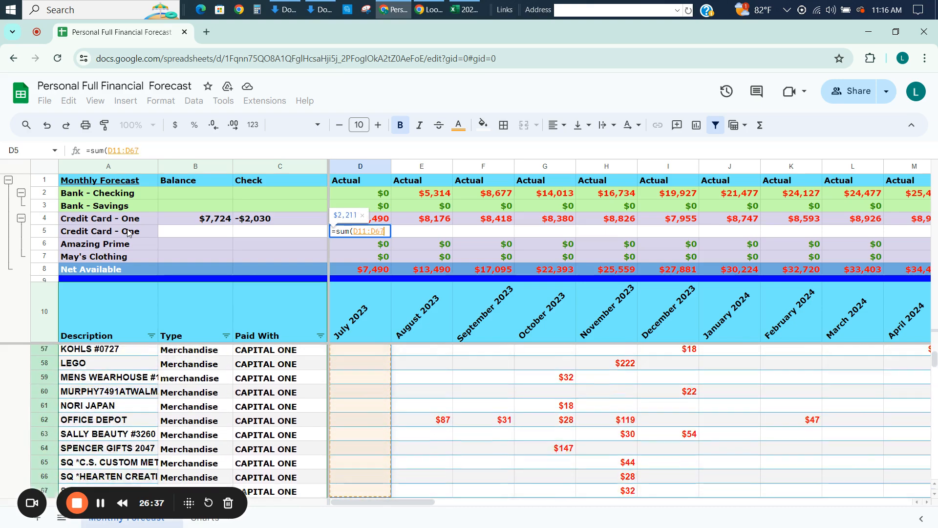
{"action": "key", "text": "shift+Down"}
{"action": "key", "text": "shift+Down"}
{"action": "key", "text": "shift+Down"}
{"action": "key", "text": "shift+Down"}
{"action": "key", "text": "shift+Down"}
{"action": "key", "text": "shift+Down"}
{"action": "key", "text": "shift+Down"}
{"action": "key", "text": "shift+Down"}
{"action": "key", "text": "shift+Down"}
{"action": "key", "text": "shift+Down"}
{"action": "key", "text": "shift+Down"}
{"action": "key", "text": "shift+Down"}
{"action": "key", "text": "shift+Down"}
{"action": "key", "text": "shift+Down"}
{"action": "key", "text": "shift+Down"}
{"action": "key", "text": "shift+Down"}
{"action": "key", "text": "shift+Down"}
{"action": "key", "text": "shift+Down"}
{"action": "key", "text": "shift+Down"}
{"action": "key", "text": "shift+Down"}
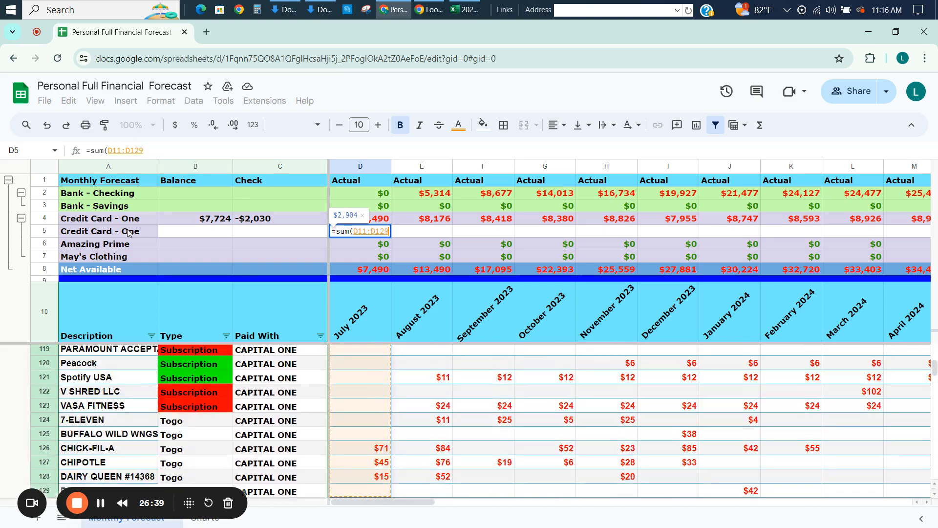
{"action": "key", "text": "shift+Down"}
{"action": "key", "text": "shift+Down"}
{"action": "key", "text": "shift+Down"}
{"action": "key", "text": "shift+Down"}
{"action": "key", "text": "shift+Down"}
{"action": "key", "text": "shift+Down"}
{"action": "key", "text": "shift+Down"}
{"action": "key", "text": "shift+Down"}
{"action": "key", "text": "shift+Down"}
{"action": "key", "text": "shift+Down"}
{"action": "key", "text": "shift+Down"}
{"action": "key", "text": "shift+Down"}
{"action": "key", "text": "shift+Down"}
{"action": "key", "text": "shift+Down"}
{"action": "key", "text": "shift+Down"}
{"action": "key", "text": "shift+Down"}
{"action": "key", "text": "shift+Down"}
{"action": "key", "text": "shift+Down"}
{"action": "key", "text": "shift+Down"}
{"action": "key", "text": "shift+Down"}
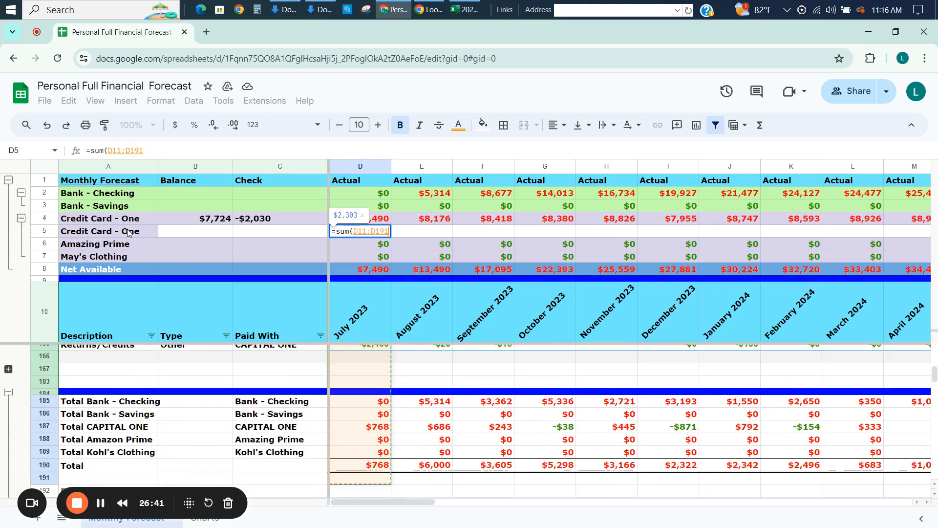
{"action": "key", "text": "shift+Up"}
{"action": "key", "text": "shift+Up"}
{"action": "key", "text": "shift+Up"}
{"action": "key", "text": "shift+Up"}
{"action": "key", "text": "shift+Up"}
{"action": "key", "text": "shift+Up"}
{"action": "key", "text": "shift+Up"}
{"action": "key", "text": "shift+Up"}
{"action": "key", "text": "shift+Up"}
{"action": "key", "text": "shift+Up"}
{"action": "key", "text": "shift+Up"}
{"action": "key", "text": "shift+Up"}
{"action": "key", "text": "shift+Up"}
{"action": "key", "text": "shift+Up"}
{"action": "key", "text": "shift+Up"}
{"action": "key", "text": "shift+Up"}
{"action": "key", "text": "shift+Up"}
{"action": "key", "text": "shift+Up"}
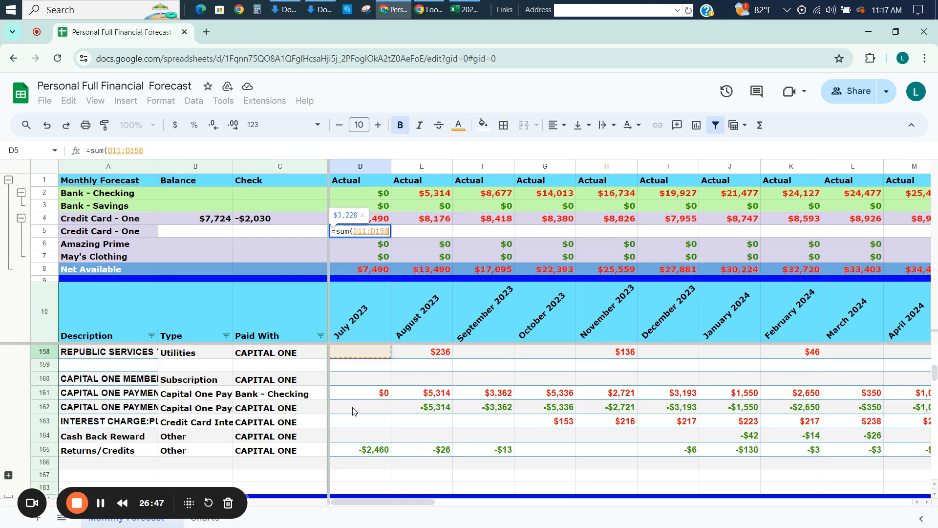
Complete the D5 sum by adding the interest charge D163, returns D165 and cash back D164 as further arguments.
{"action": "type", "text": ","}
{"action": "left_click", "coordinate": [346, 422]}
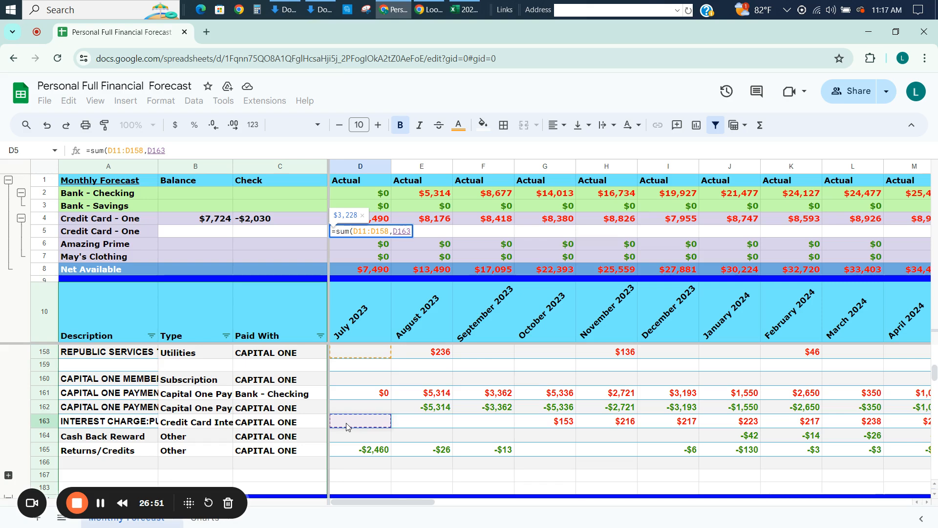
{"action": "type", "text": ","}
{"action": "left_click", "coordinate": [351, 449]}
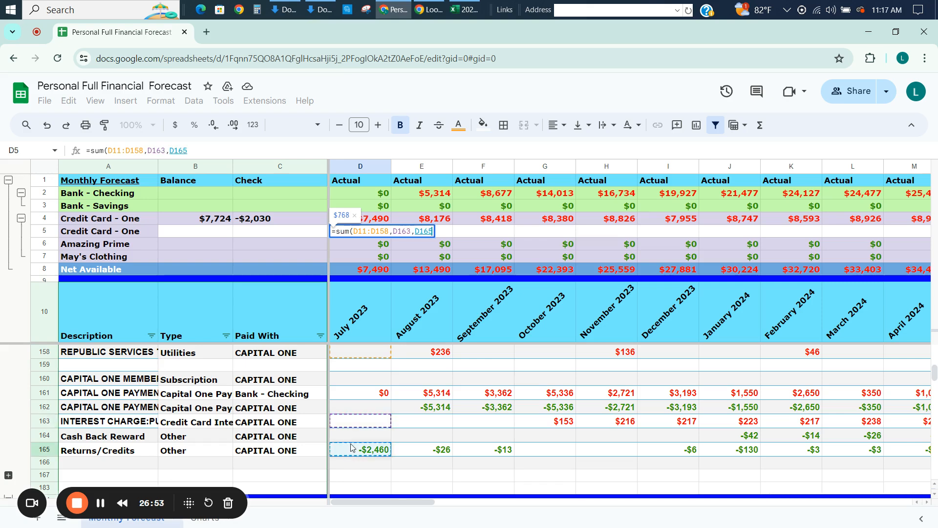
{"action": "type", "text": ","}
{"action": "left_click", "coordinate": [351, 440]}
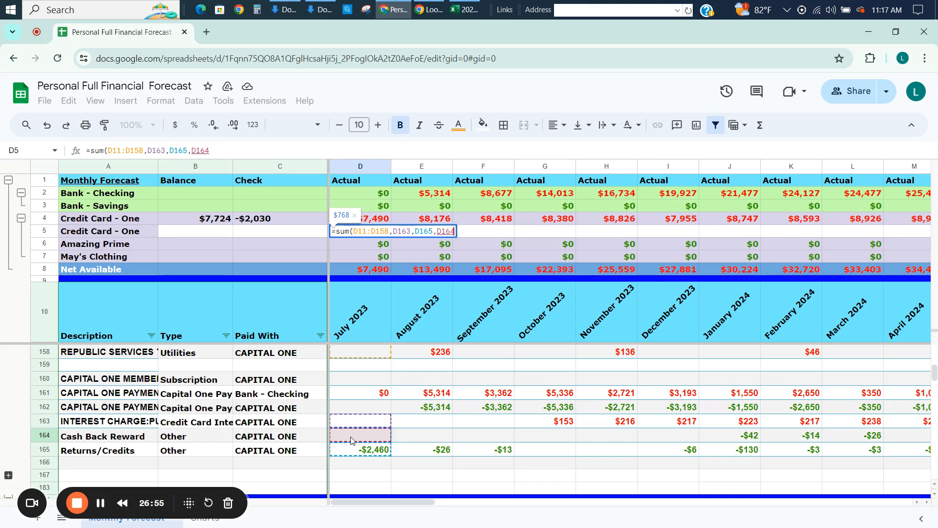
{"action": "key", "text": "Return"}
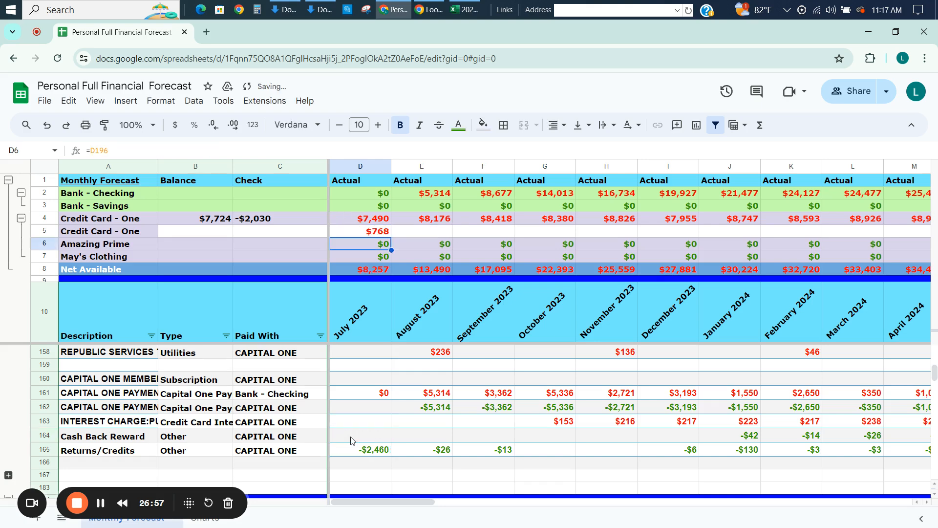
Copy the July 2023 sum formula in D5 across row 5 through December 2027.
{"action": "key", "text": "Up"}
{"action": "key", "text": "ctrl+shift+Right"}
{"action": "key", "text": "ctrl+v"}
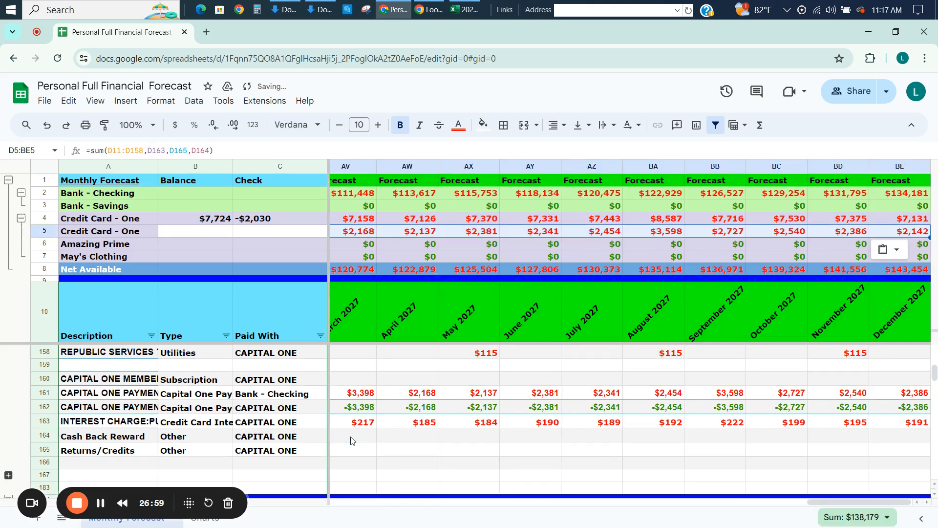
Compare the monthly sums in row 5 with the Capital One payments and charges through December 2024.
{"action": "key", "text": "Right"}
{"action": "key", "text": "Right"}
{"action": "key", "text": "Right"}
{"action": "key", "text": "Right"}
{"action": "key", "text": "Right"}
{"action": "key", "text": "Right"}
{"action": "key", "text": "Right"}
{"action": "key", "text": "Right"}
{"action": "key", "text": "Right"}
{"action": "key", "text": "Right"}
{"action": "key", "text": "Right"}
{"action": "key", "text": "Right"}
{"action": "key", "text": "Right"}
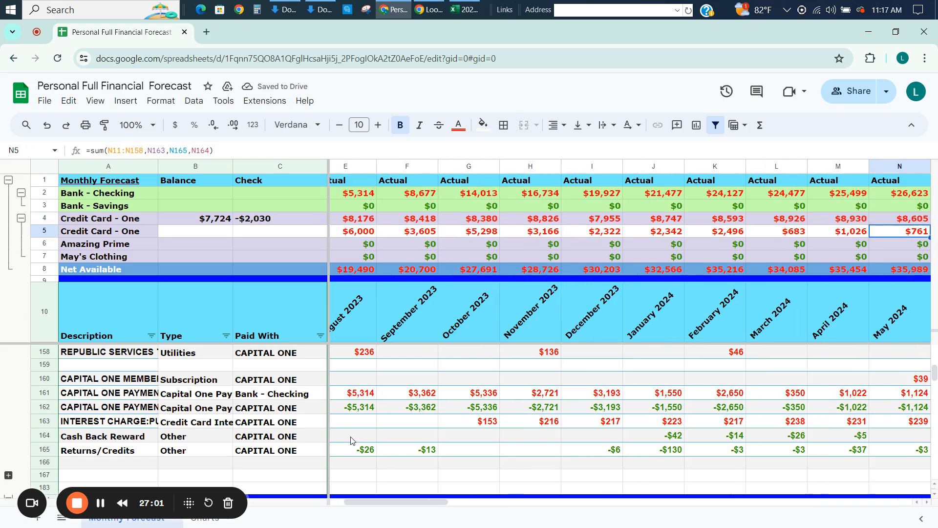
{"action": "key", "text": "Right"}
{"action": "key", "text": "Right"}
{"action": "key", "text": "Right"}
{"action": "key", "text": "Right"}
{"action": "key", "text": "Right"}
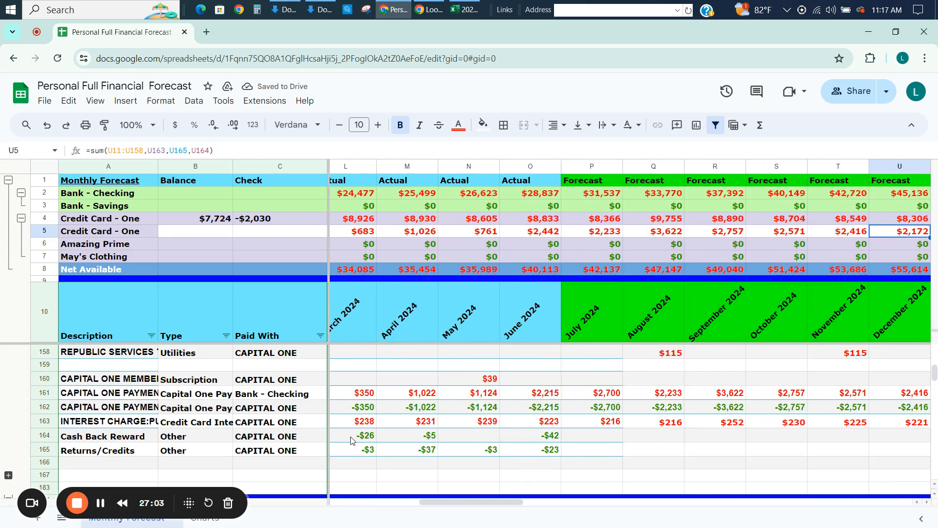
{"action": "key", "text": "Left"}
{"action": "key", "text": "Left"}
{"action": "key", "text": "Left"}
{"action": "key", "text": "Left"}
{"action": "key", "text": "Left"}
{"action": "key", "text": "Left"}
{"action": "key", "text": "Left"}
{"action": "key", "text": "Left"}
{"action": "key", "text": "Left"}
{"action": "key", "text": "Left"}
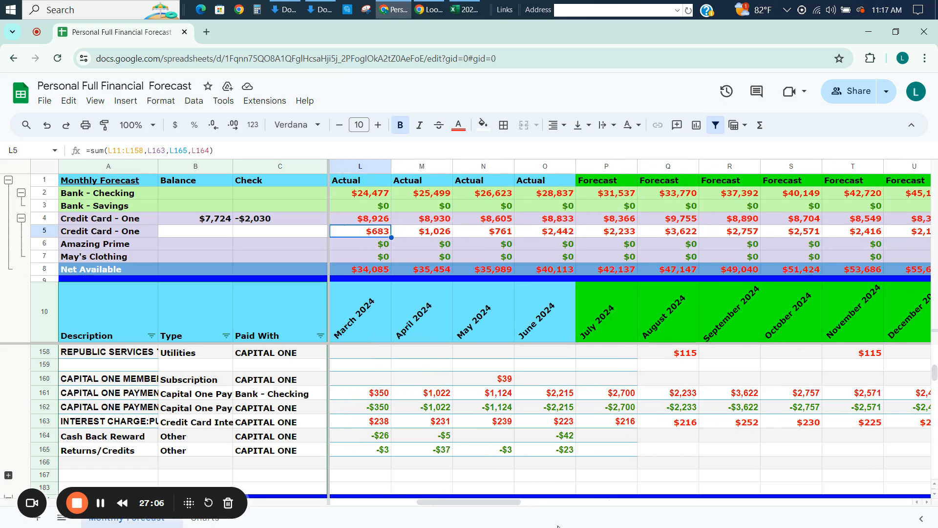
Set the July 2024 Capital One payment in P162 to the negative of June's card charges with =-O5.
{"action": "left_click", "coordinate": [623, 396]}
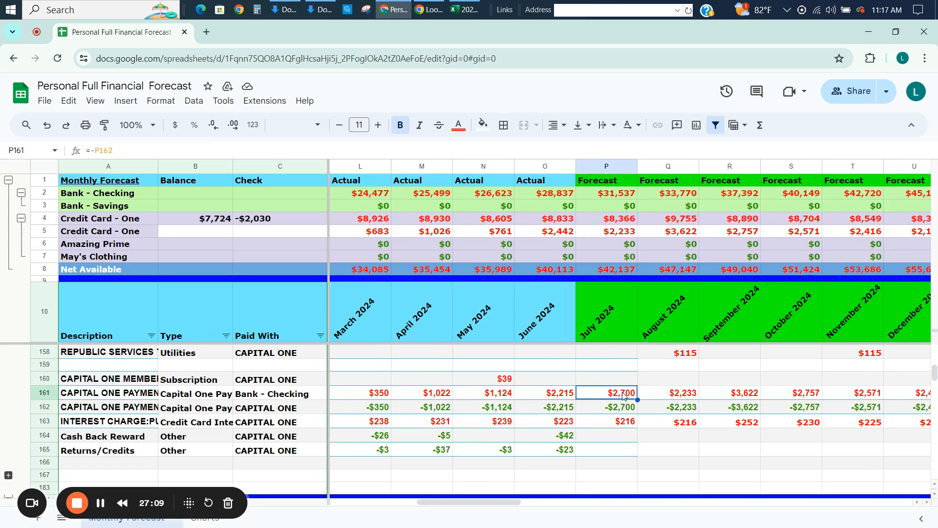
{"action": "key", "text": "Down"}
{"action": "type", "text": "=-"}
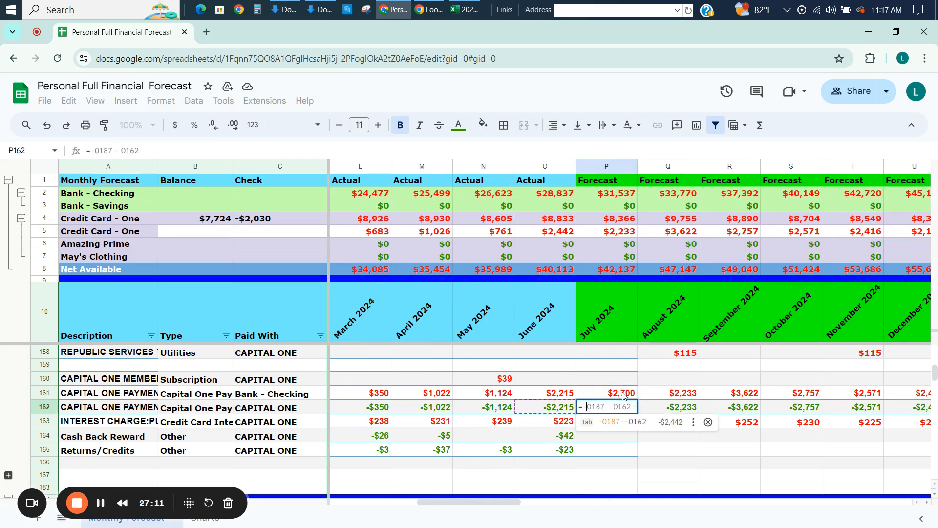
{"action": "left_click", "coordinate": [566, 236]}
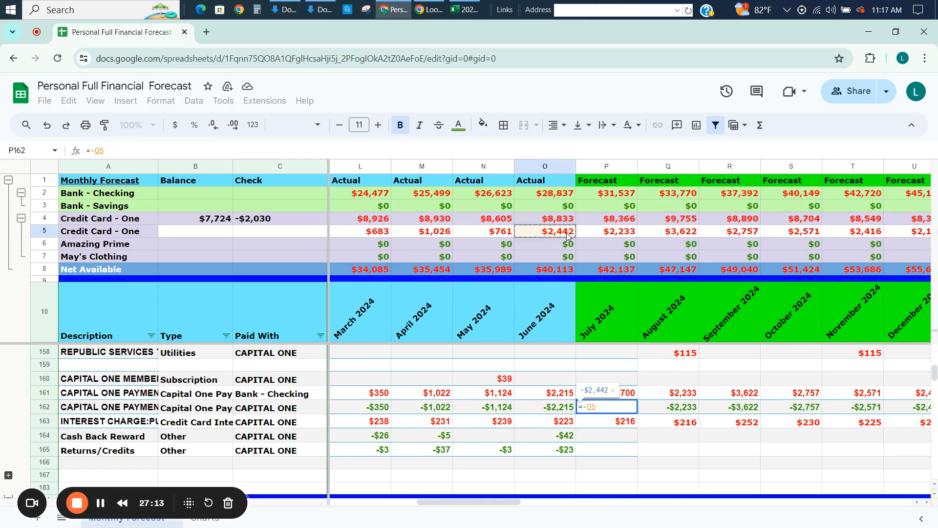
{"action": "key", "text": "Return"}
Copy the P162 payment formula across row 162 through December 2027.
{"action": "key", "text": "Up"}
{"action": "key", "text": "ctrl+c"}
{"action": "key", "text": "ctrl+shift+Right"}
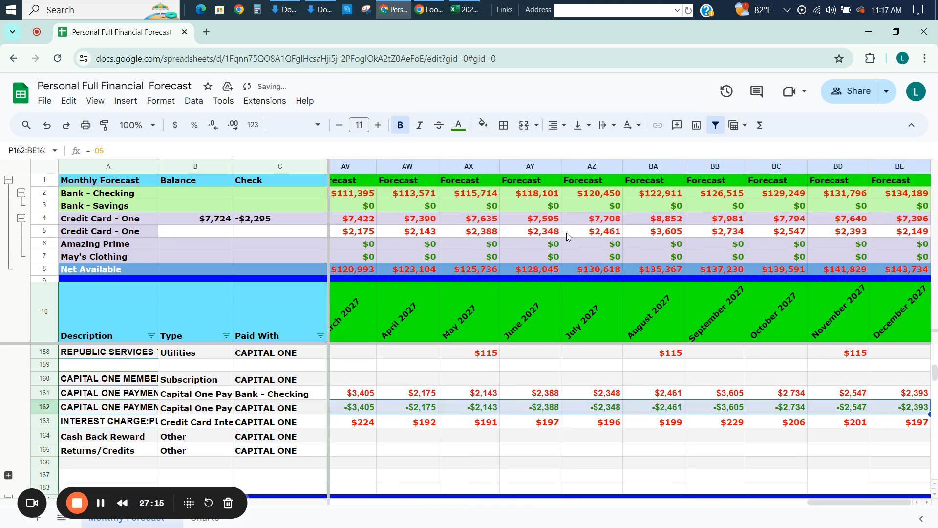
{"action": "key", "text": "ctrl+v"}
{"action": "key", "text": "Left"}
{"action": "key", "text": "Left"}
{"action": "key", "text": "Left"}
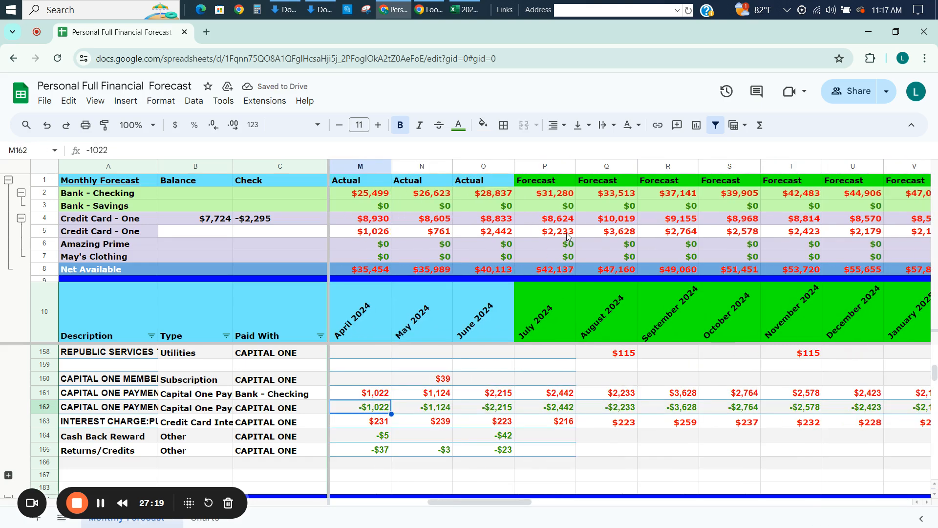
Insert one row above the interest charge row 163.
{"action": "left_click", "coordinate": [45, 425]}
{"action": "right_click", "coordinate": [45, 425]}
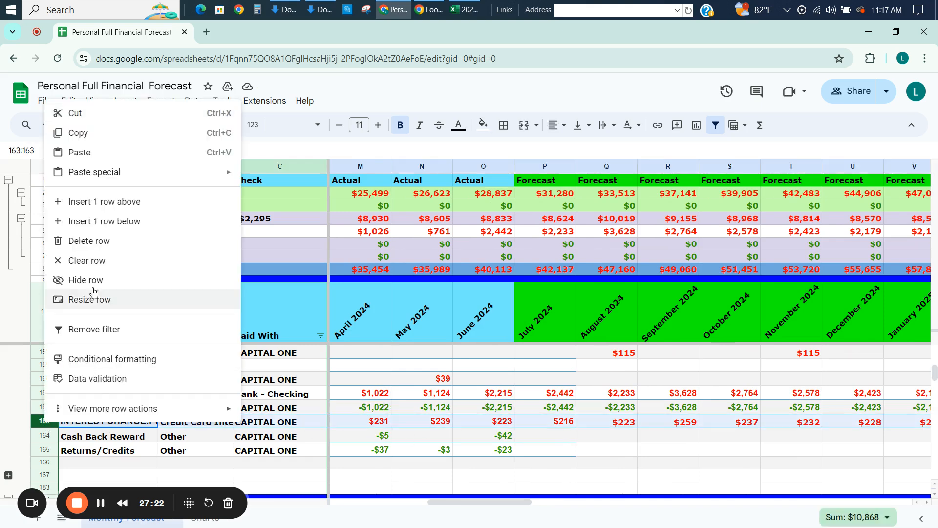
{"action": "left_click", "coordinate": [97, 205]}
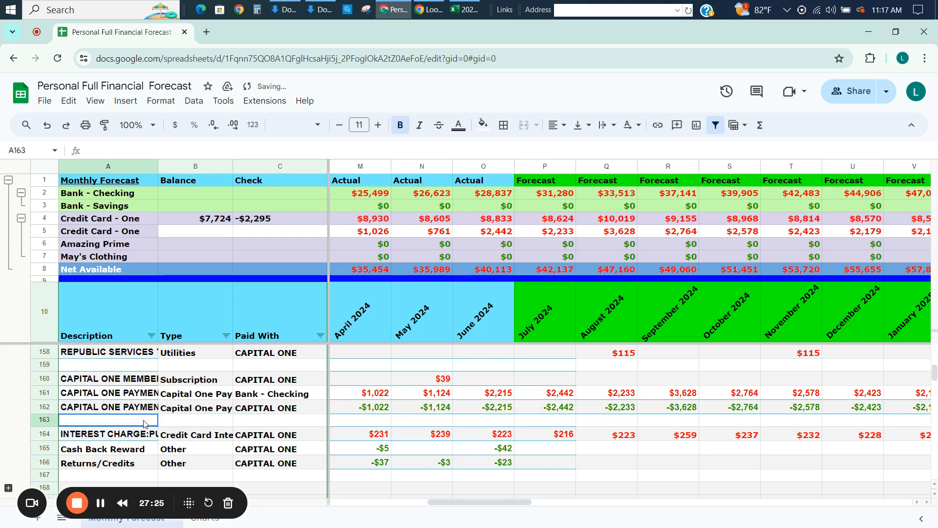
Copy the Capital One payment description and type from row 162 into the new row 163.
{"action": "key", "text": "Up"}
{"action": "key", "text": "ctrl+c"}
{"action": "key", "text": "Down"}
{"action": "key", "text": "Right"}
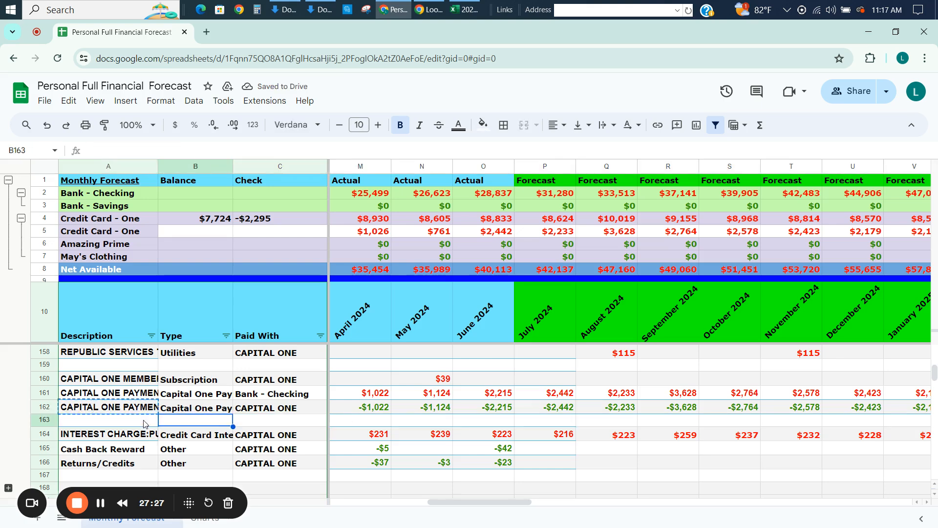
{"action": "key", "text": "Left"}
{"action": "key", "text": "ctrl+v"}
{"action": "key", "text": "Right"}
{"action": "key", "text": "Up"}
{"action": "key", "text": "ctrl+c"}
{"action": "key", "text": "Down"}
{"action": "key", "text": "ctrl+v"}
Copy the CAPITAL ONE paid-with entry from C162 into C163.
{"action": "key", "text": "Right"}
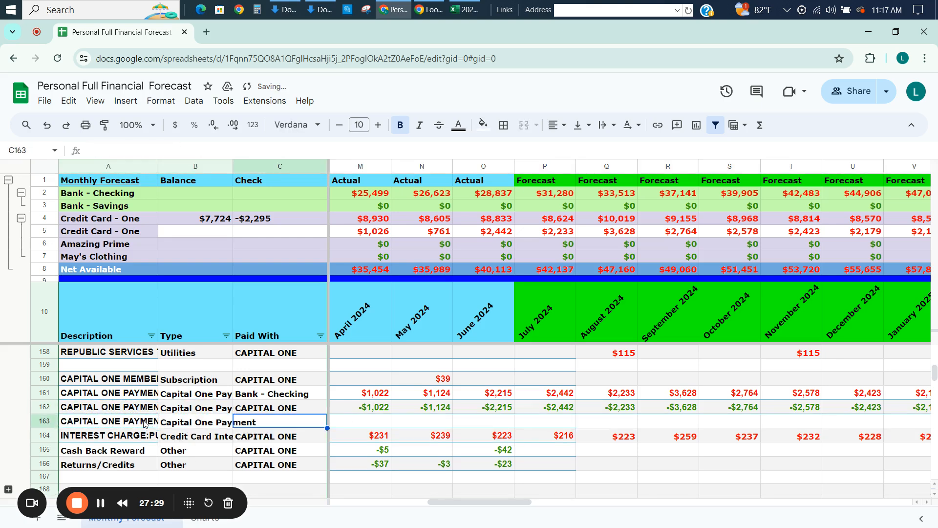
{"action": "key", "text": "Up"}
{"action": "key", "text": "ctrl+c"}
{"action": "key", "text": "Down"}
{"action": "key", "text": "ctrl+v"}
Enter an extra Capital One payment of -500 for August 2024 in Q163.
{"action": "key", "text": "Right"}
{"action": "key", "text": "Right"}
{"action": "key", "text": "Right"}
{"action": "key", "text": "Right"}
{"action": "key", "text": "Right"}
{"action": "key", "text": "Right"}
{"action": "key", "text": "Right"}
{"action": "key", "text": "Right"}
{"action": "key", "text": "Right"}
{"action": "key", "text": "Right"}
{"action": "key", "text": "Right"}
{"action": "key", "text": "Right"}
{"action": "key", "text": "Right"}
{"action": "key", "text": "Right"}
{"action": "key", "text": "Right"}
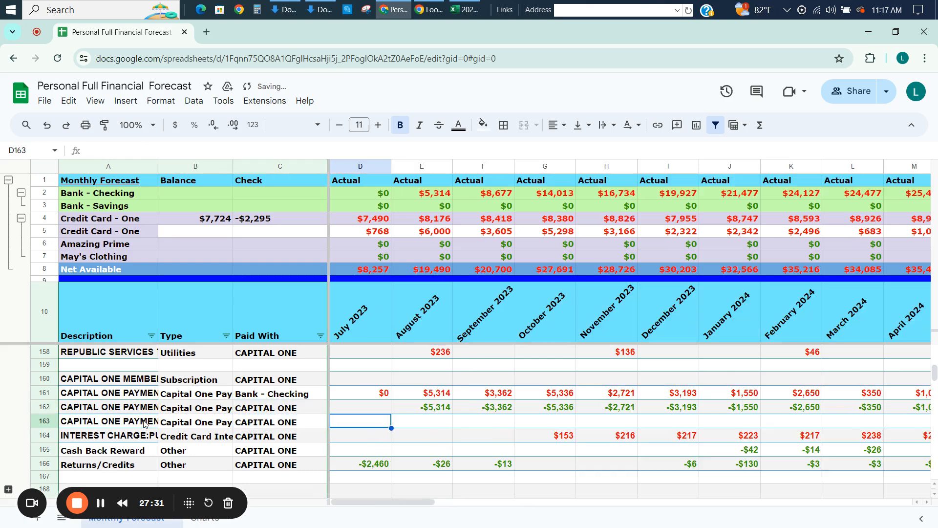
{"action": "key", "text": "Right"}
{"action": "key", "text": "Right"}
{"action": "key", "text": "Right"}
{"action": "key", "text": "Right"}
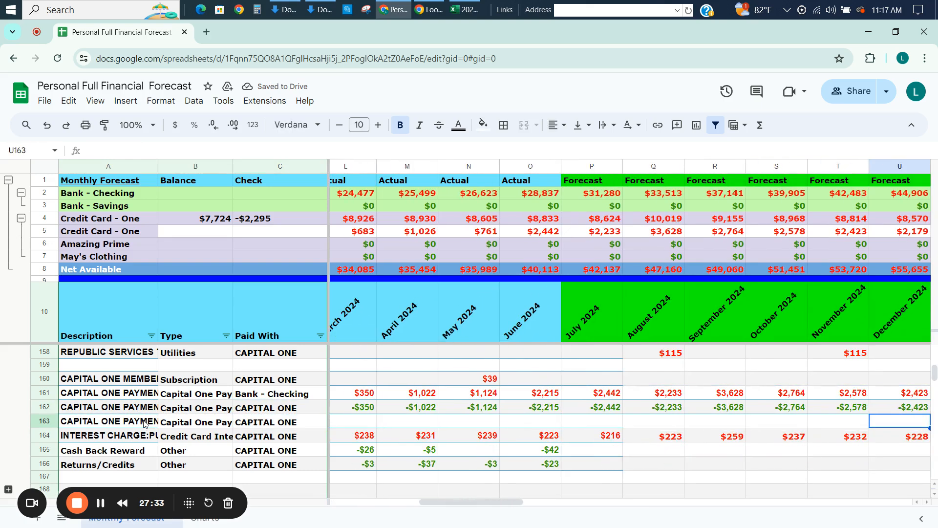
{"action": "key", "text": "Left"}
{"action": "key", "text": "Left"}
{"action": "key", "text": "Left"}
{"action": "key", "text": "Left"}
{"action": "key", "text": "Left"}
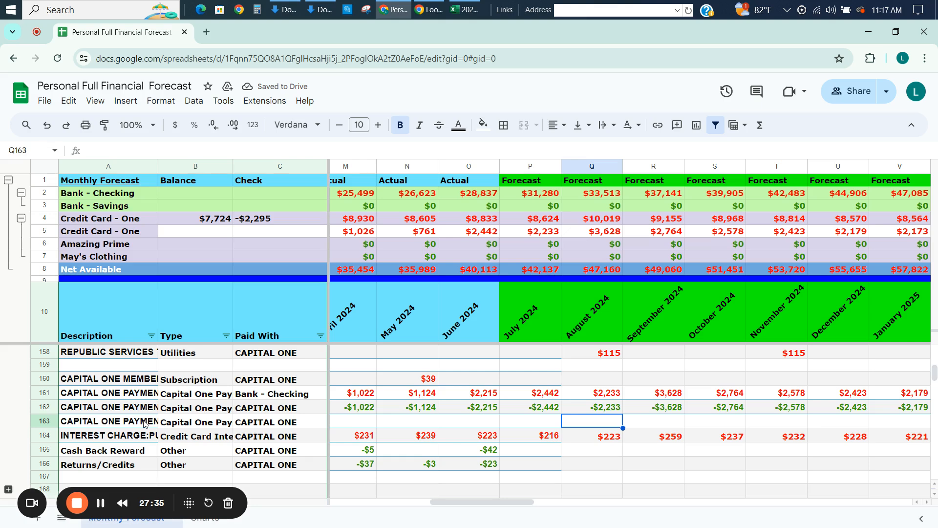
{"action": "type", "text": "-500"}
{"action": "key", "text": "Return"}
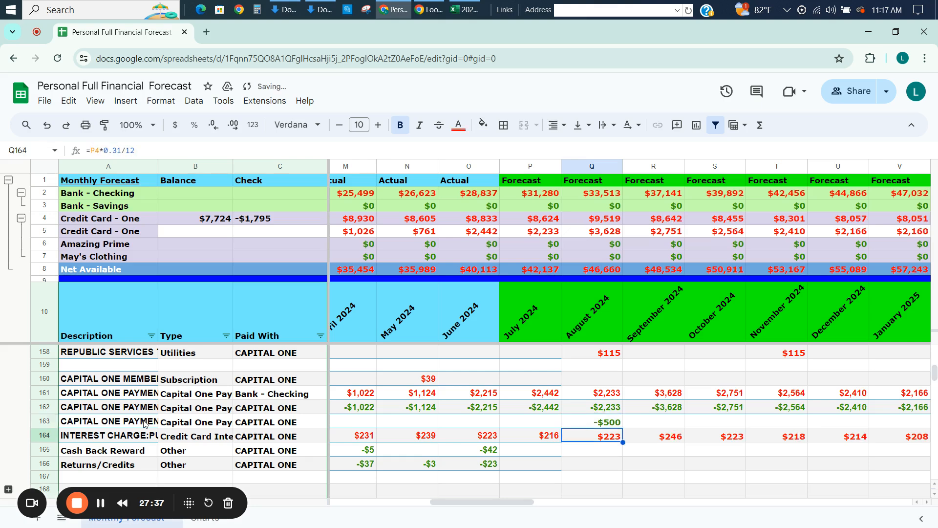
Make the August 2024 checking payment in Q161 cover both card payment rows with =-sum(Q162:Q163).
{"action": "key", "text": "Up"}
{"action": "key", "text": "Up"}
{"action": "key", "text": "Up"}
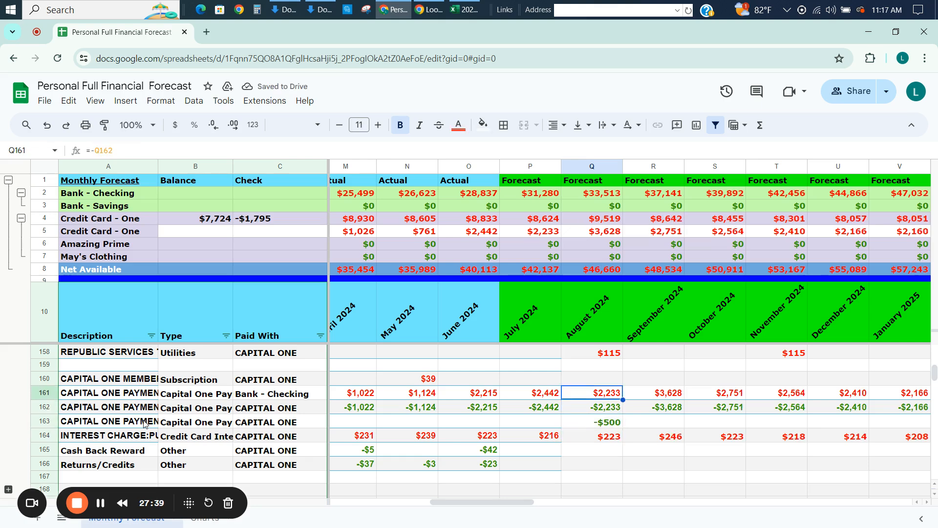
{"action": "type", "text": "=-sum"}
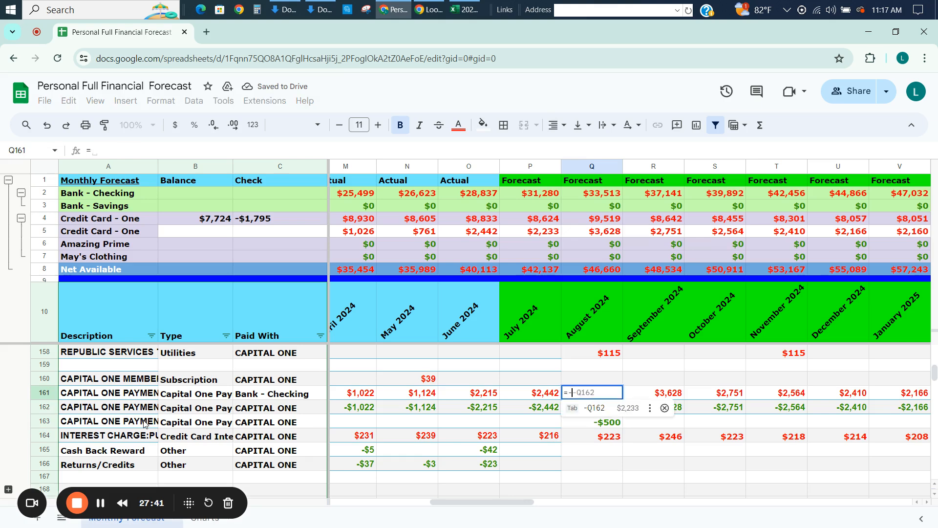
{"action": "type", "text": "("}
{"action": "key", "text": "Down"}
{"action": "key", "text": "shift+Down"}
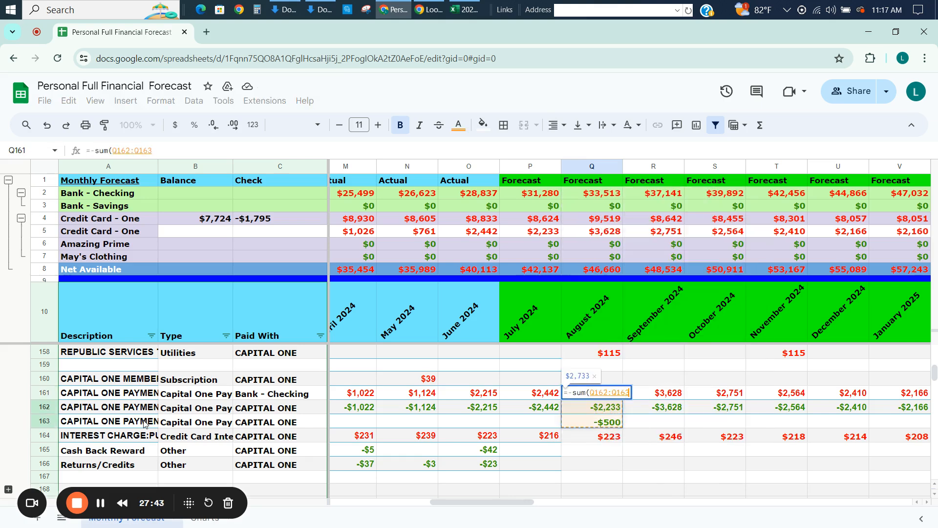
{"action": "key", "text": "Return"}
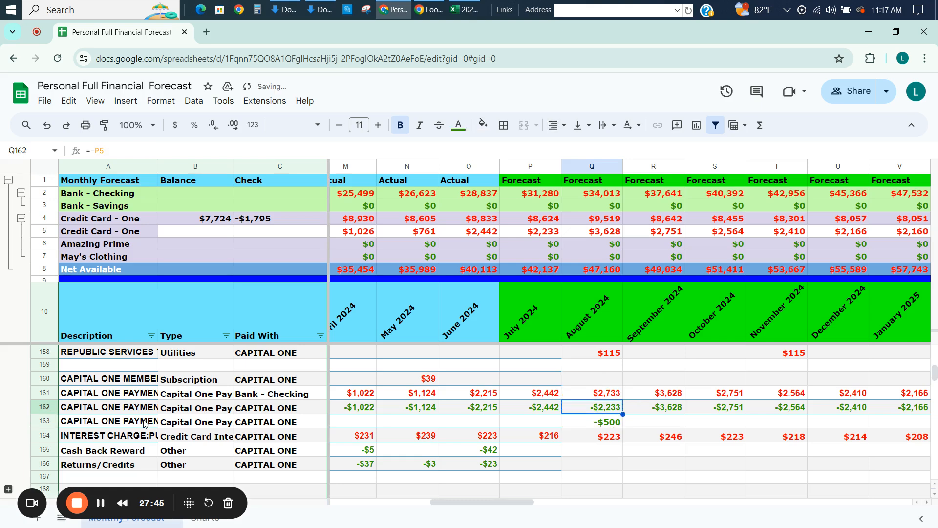
Copy the Q161 payment sum across row 161 through December 2027.
{"action": "key", "text": "Up"}
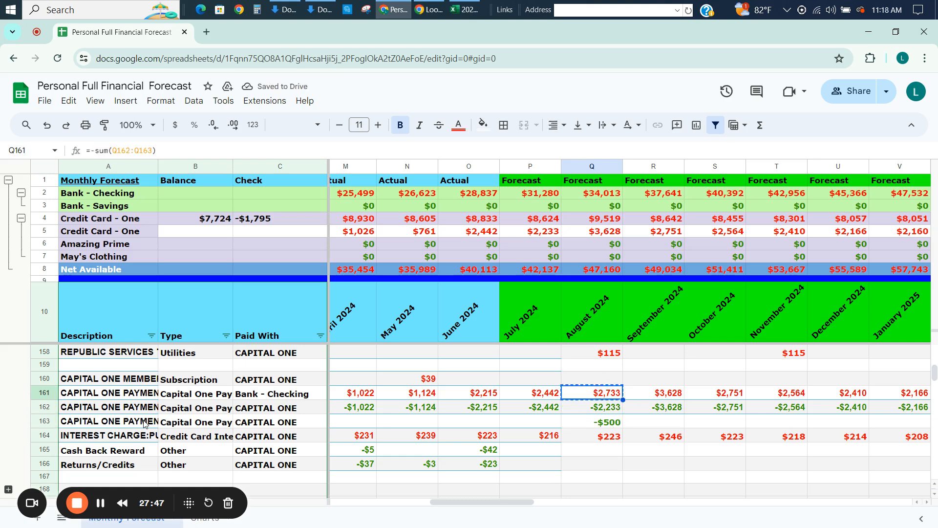
{"action": "key", "text": "ctrl+shift+Right"}
{"action": "key", "text": "ctrl+v"}
Copy the -500 extra payment from Q163 across row 163 through December 2027.
{"action": "key", "text": "Left"}
{"action": "key", "text": "Down"}
{"action": "key", "text": "Down"}
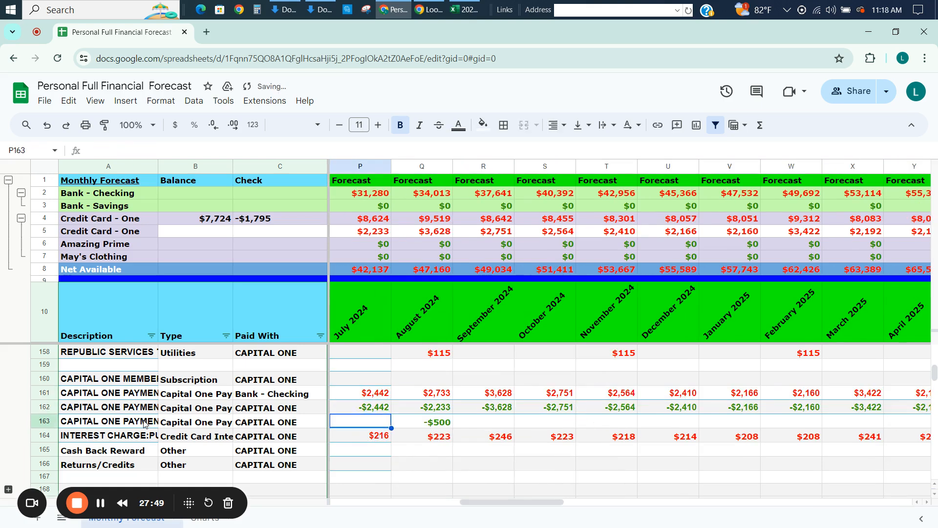
{"action": "key", "text": "Right"}
{"action": "key", "text": "ctrl+shift+Right"}
{"action": "key", "text": "ctrl+v"}
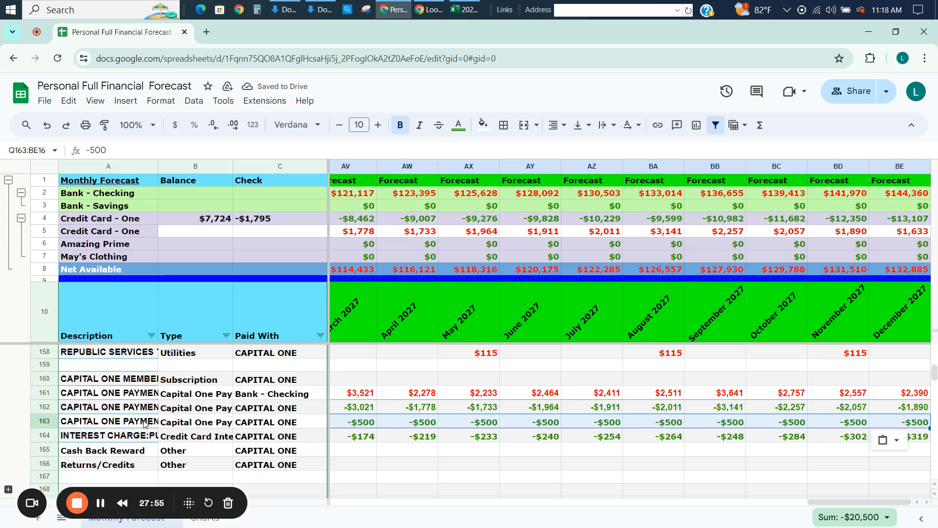
Examine the monthly credit card balances in row 4 and interest charges in row 164 from August 2024 into January 2026.
{"action": "key", "text": "Left"}
{"action": "key", "text": "Right"}
{"action": "key", "text": "Right"}
{"action": "key", "text": "Right"}
{"action": "key", "text": "Right"}
{"action": "key", "text": "Right"}
{"action": "key", "text": "Right"}
{"action": "key", "text": "Right"}
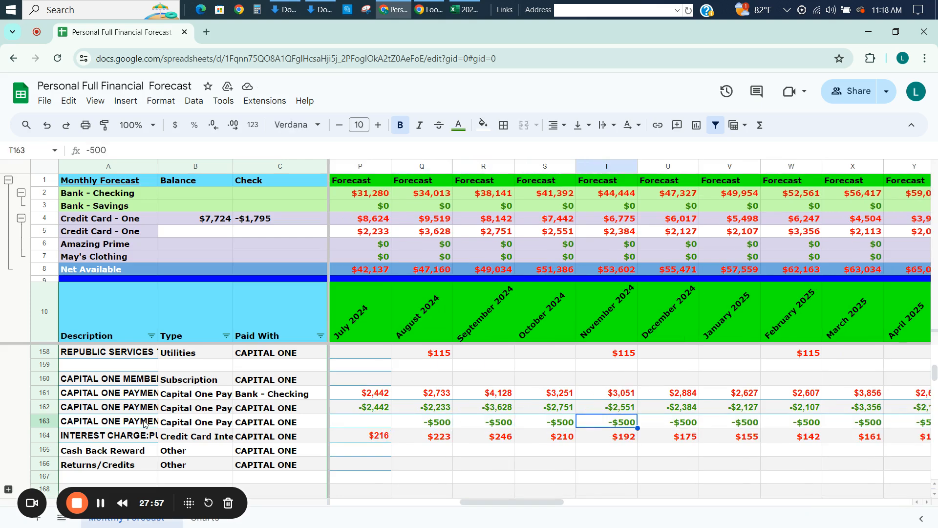
{"action": "key", "text": "Right"}
{"action": "key", "text": "Right"}
{"action": "key", "text": "Right"}
{"action": "key", "text": "Right"}
{"action": "key", "text": "Right"}
{"action": "key", "text": "Right"}
{"action": "key", "text": "Right"}
{"action": "key", "text": "Right"}
{"action": "key", "text": "Right"}
{"action": "key", "text": "Right"}
{"action": "key", "text": "Right"}
{"action": "key", "text": "Right"}
{"action": "key", "text": "Right"}
{"action": "key", "text": "Right"}
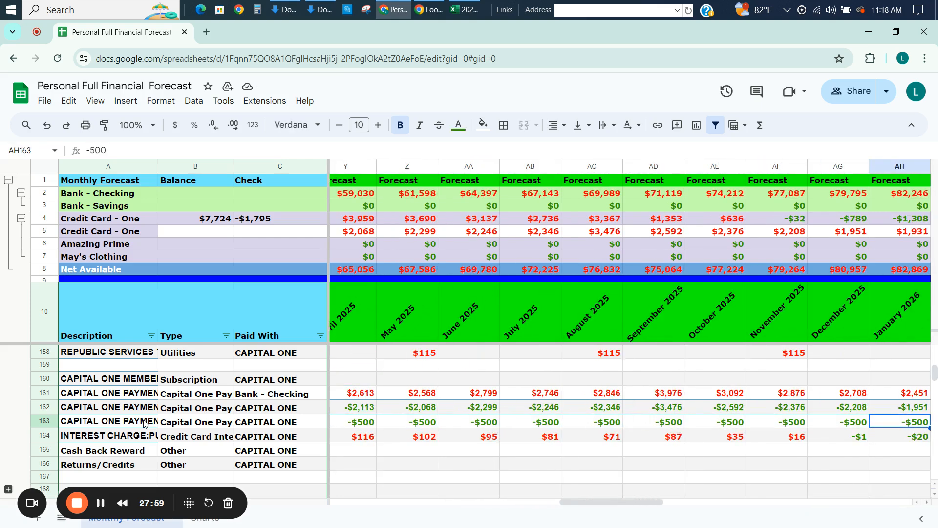
{"action": "key", "text": "Left"}
{"action": "key", "text": "Left"}
{"action": "key", "text": "Left"}
{"action": "key", "text": "Left"}
{"action": "key", "text": "Down"}
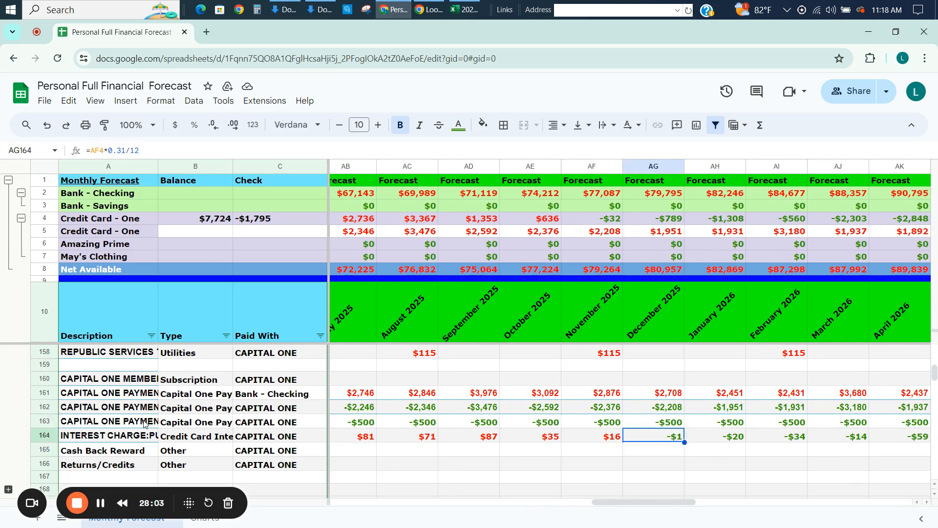
Compare the extra payments in row 163 with the credit card balances between August 2024 and April 2026.
{"action": "key", "text": "Up"}
{"action": "key", "text": "Left"}
{"action": "key", "text": "Up"}
{"action": "key", "text": "Down"}
{"action": "key", "text": "Left"}
{"action": "key", "text": "Left"}
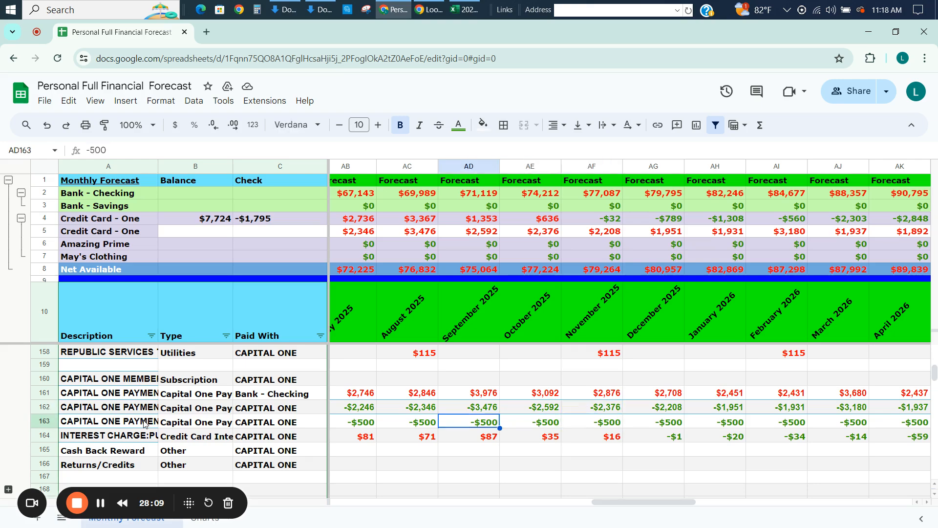
{"action": "key", "text": "Left"}
{"action": "key", "text": "Left"}
{"action": "key", "text": "Left"}
{"action": "key", "text": "Left"}
{"action": "key", "text": "Left"}
{"action": "key", "text": "Left"}
{"action": "key", "text": "Left"}
{"action": "key", "text": "Left"}
{"action": "key", "text": "Left"}
{"action": "key", "text": "Left"}
{"action": "key", "text": "Left"}
{"action": "key", "text": "Left"}
{"action": "key", "text": "Left"}
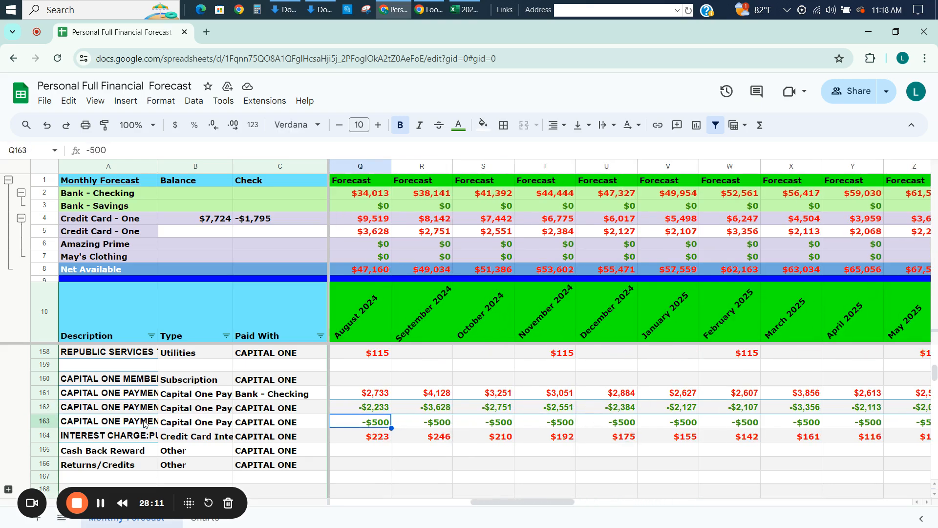
{"action": "key", "text": "Right"}
{"action": "key", "text": "Right"}
{"action": "key", "text": "Right"}
{"action": "key", "text": "Right"}
{"action": "key", "text": "Right"}
{"action": "key", "text": "Right"}
{"action": "key", "text": "Right"}
{"action": "key", "text": "Right"}
{"action": "key", "text": "Right"}
{"action": "key", "text": "Right"}
{"action": "key", "text": "Right"}
{"action": "key", "text": "Right"}
{"action": "key", "text": "Right"}
{"action": "key", "text": "Right"}
{"action": "key", "text": "Right"}
{"action": "key", "text": "Right"}
{"action": "key", "text": "Right"}
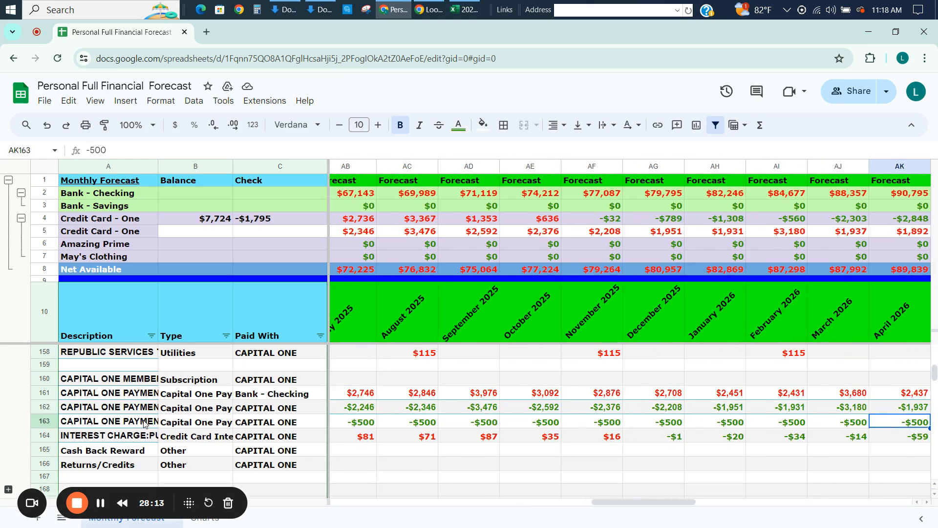
{"action": "key", "text": "Left"}
{"action": "key", "text": "Left"}
{"action": "key", "text": "Left"}
{"action": "key", "text": "Right"}
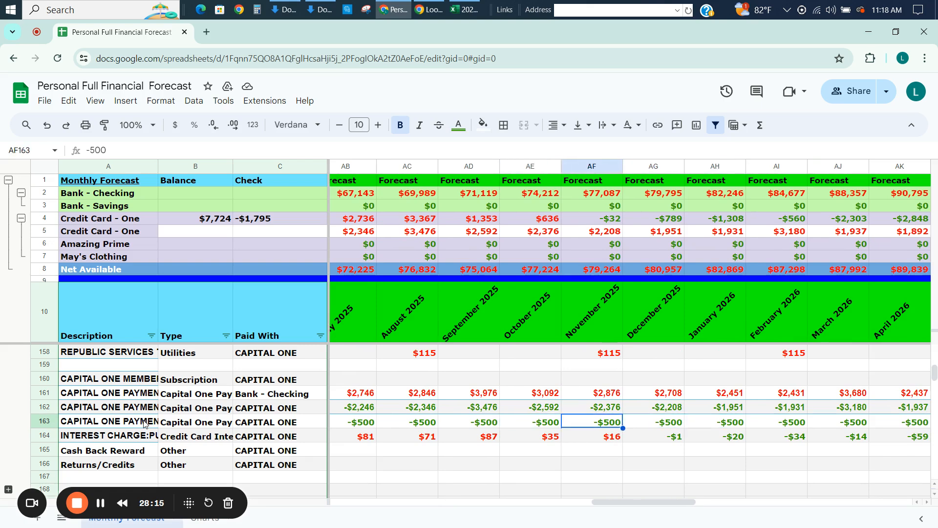
Try entering an IF formula in AF163 that gives 0 when the October 2025 balance in AE4 is below 1000, otherwise -500.
{"action": "double_click", "coordinate": [600, 422]}
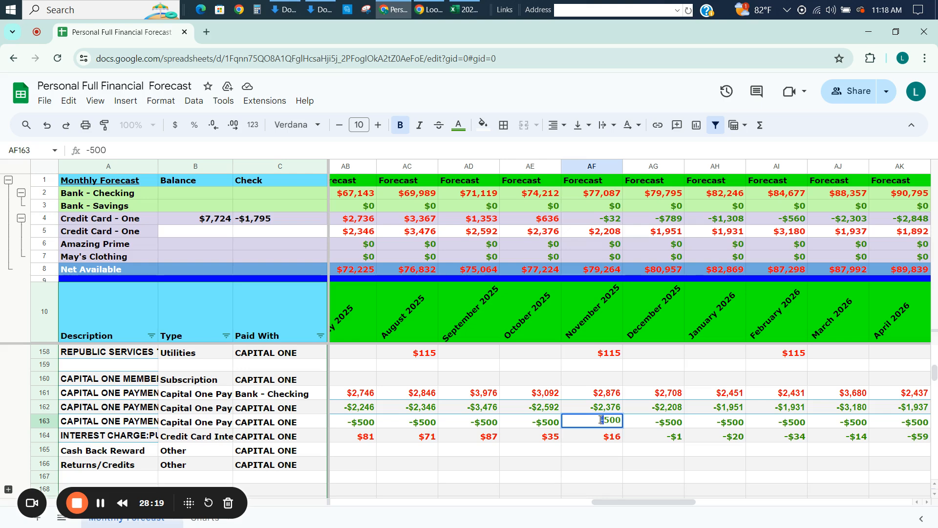
{"action": "key", "text": "Escape"}
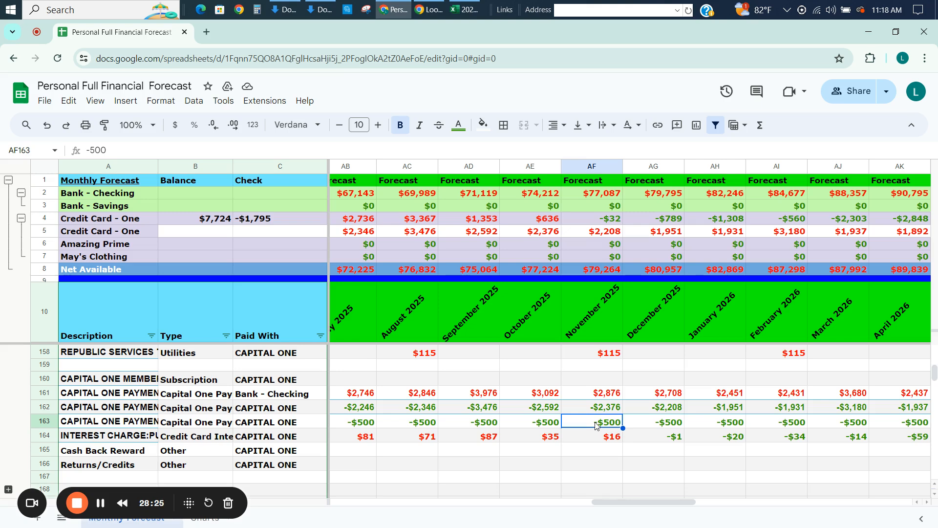
{"action": "type", "text": "=if"}
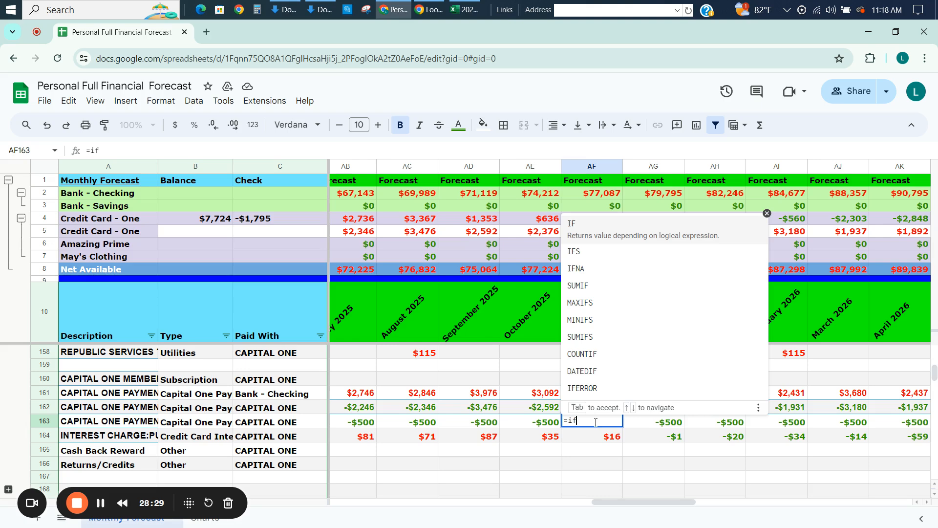
{"action": "type", "text": "("}
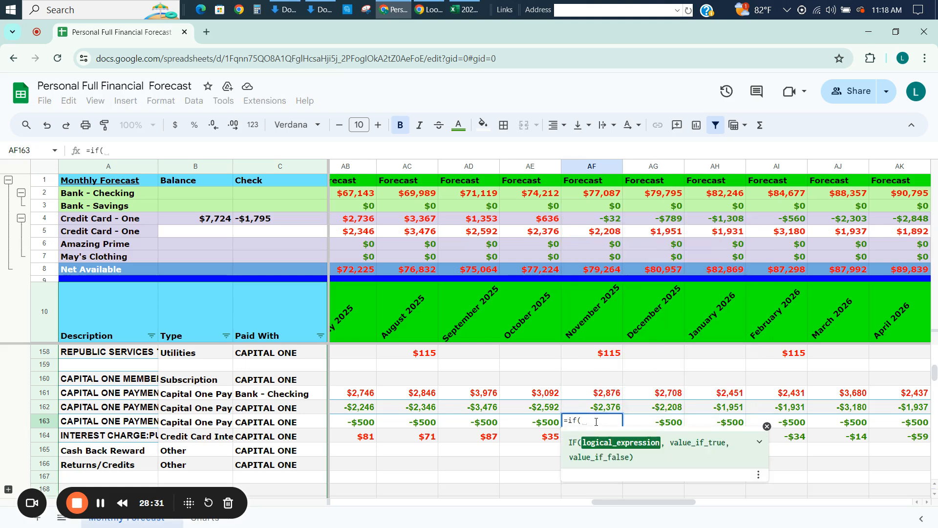
{"action": "left_click", "coordinate": [536, 222]}
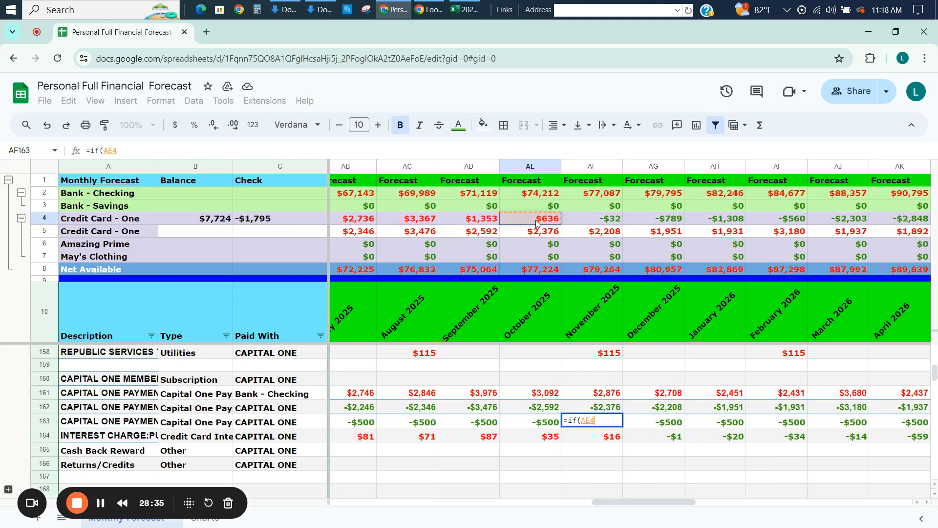
{"action": "type", "text": "<"}
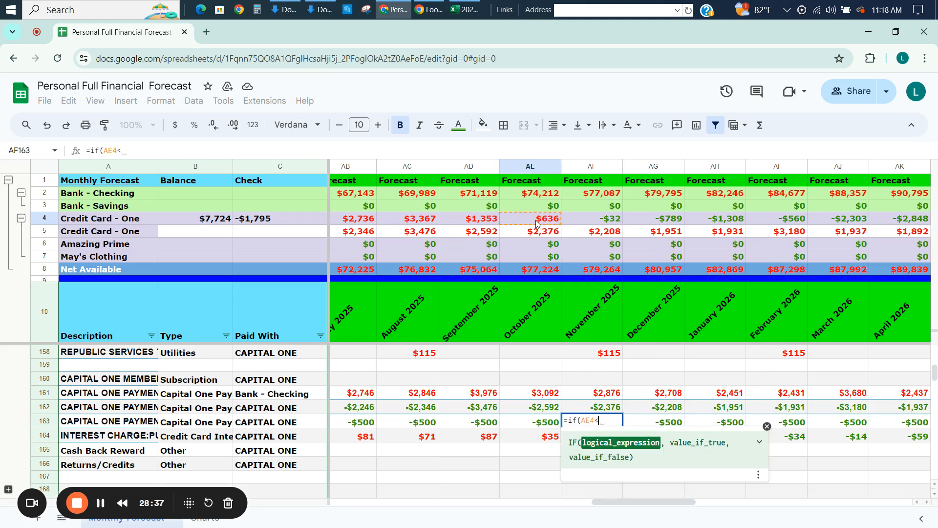
{"action": "type", "text": "1000"}
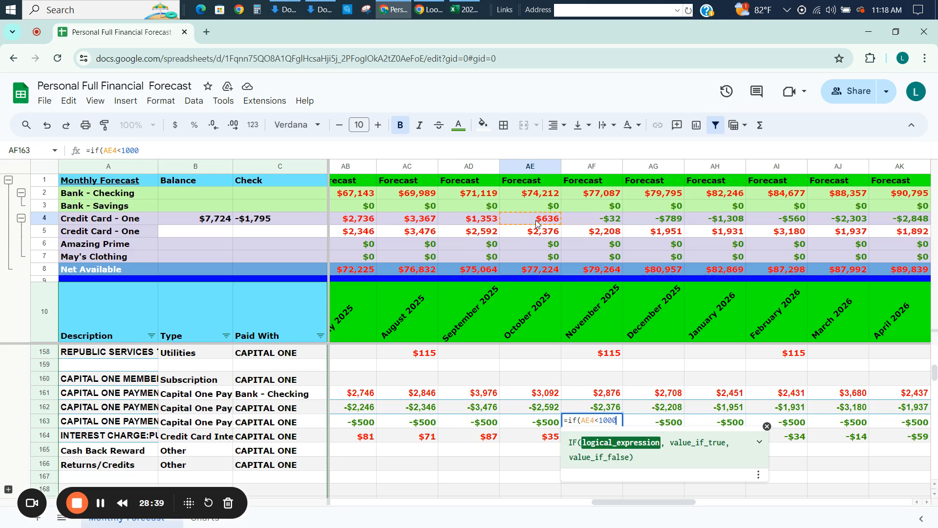
{"action": "type", "text": "),"}
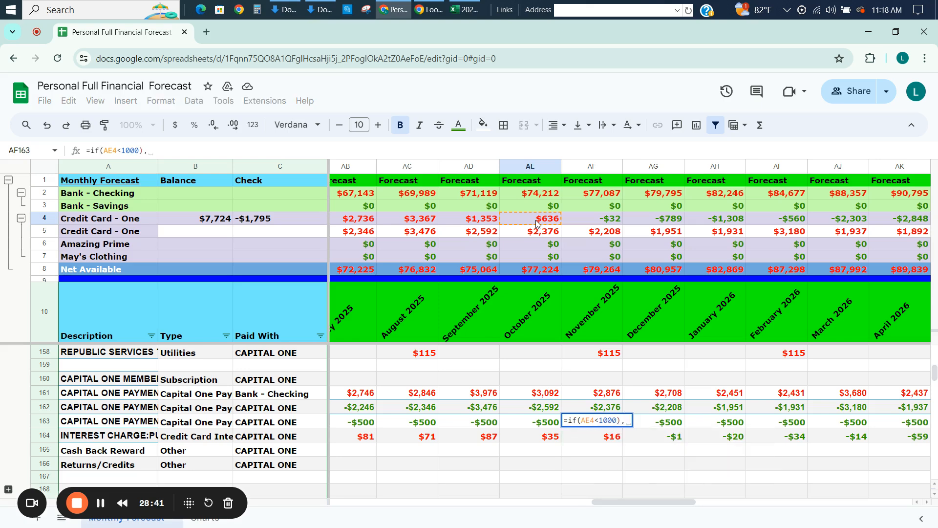
{"action": "type", "text": "0"}
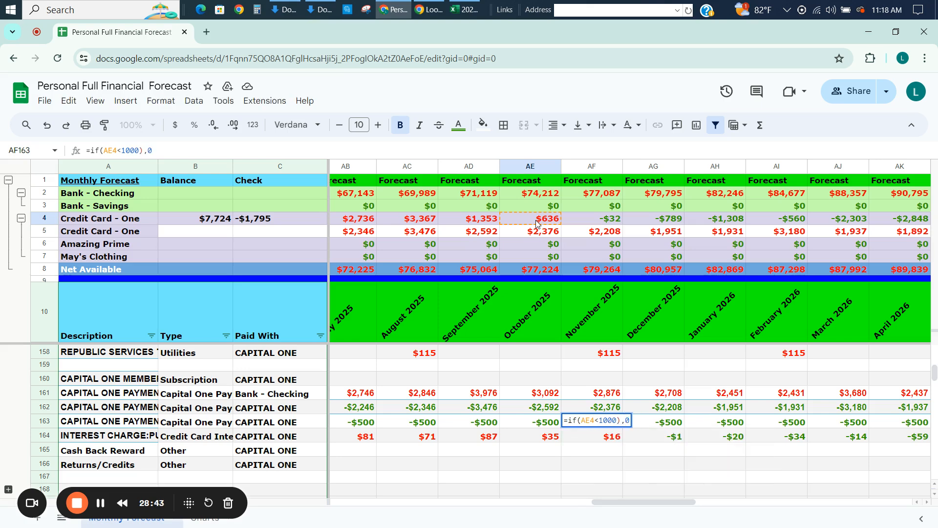
{"action": "type", "text": ","}
{"action": "type", "text": "-500)"}
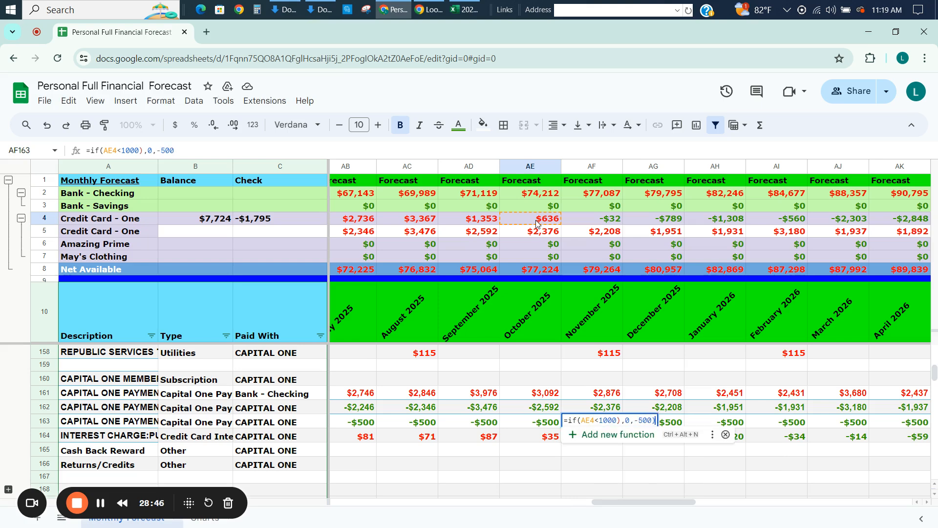
{"action": "key", "text": "Return"}
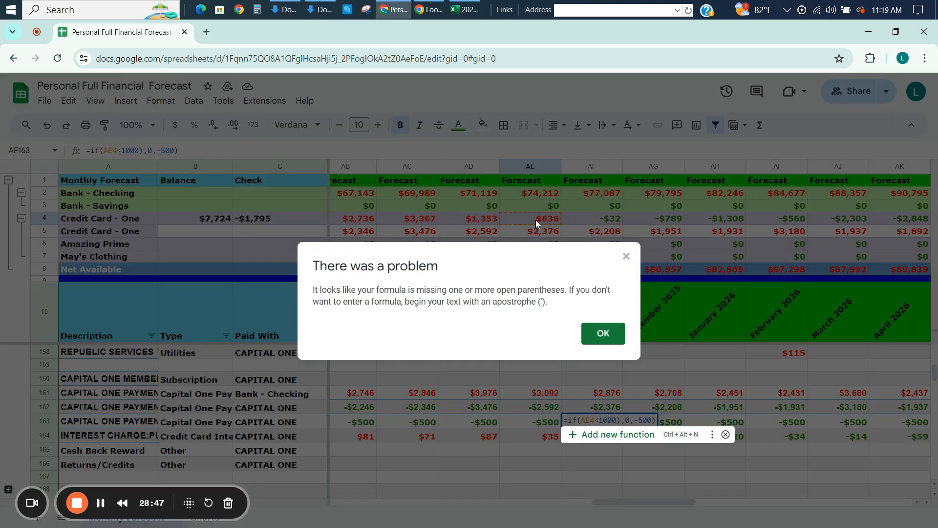
{"action": "key", "text": "Return"}
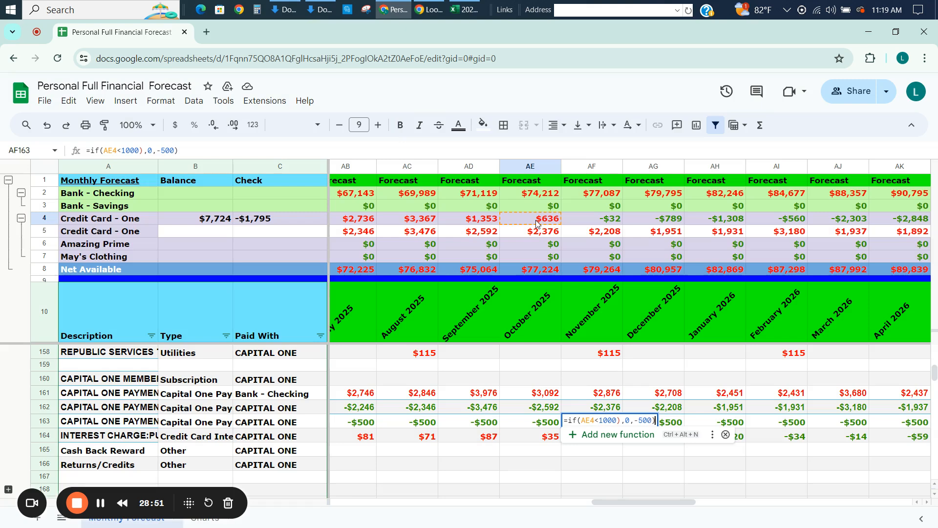
Remove the stray closing parenthesis after 1000 so AF163 holds =if(AE4<1000,0,-500).
{"action": "left_click", "coordinate": [144, 150]}
{"action": "key", "text": "BackSpace"}
{"action": "type", "text": ","}
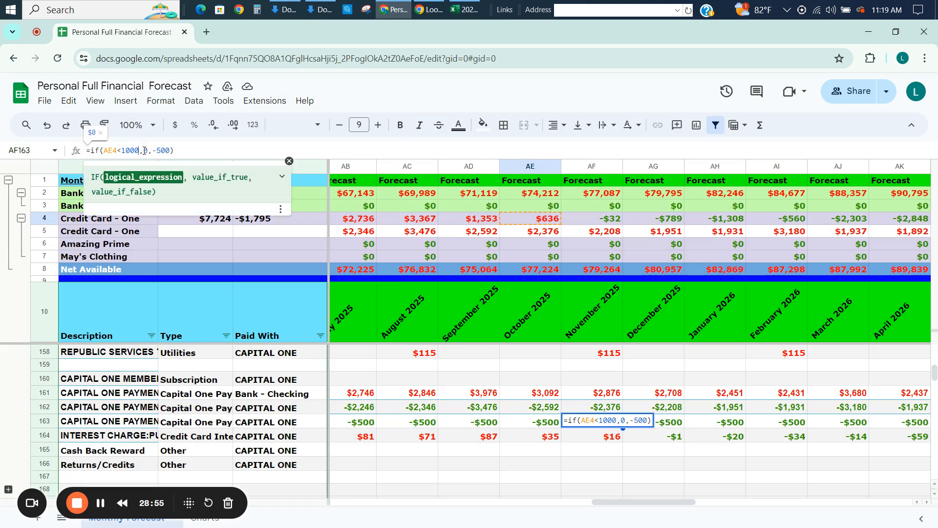
{"action": "key", "text": "Return"}
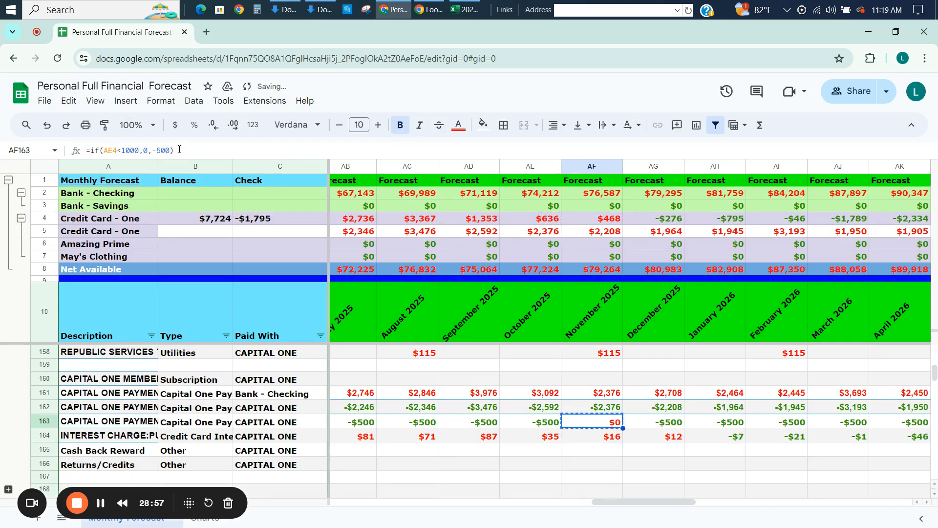
Copy the AF163 IF formula across row 163 through December 2027.
{"action": "key", "text": "Left"}
{"action": "key", "text": "Left"}
{"action": "key", "text": "Left"}
{"action": "key", "text": "Left"}
{"action": "key", "text": "Left"}
{"action": "key", "text": "Left"}
{"action": "key", "text": "Left"}
{"action": "key", "text": "Left"}
{"action": "key", "text": "Left"}
{"action": "key", "text": "Left"}
{"action": "key", "text": "Left"}
{"action": "key", "text": "Left"}
{"action": "key", "text": "Left"}
{"action": "key", "text": "Left"}
{"action": "key", "text": "Left"}
{"action": "key", "text": "Left"}
{"action": "key", "text": "Left"}
{"action": "key", "text": "Left"}
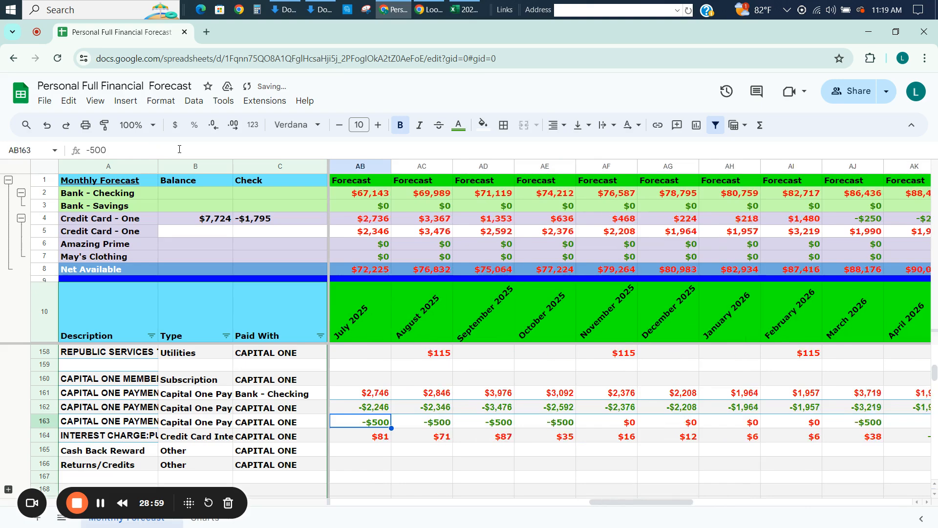
Paste the copied IF formula along the row 163 extra payments, starting at Q163 for August 2024.
{"action": "key", "text": "Left"}
{"action": "key", "text": "Left"}
{"action": "key", "text": "Left"}
{"action": "key", "text": "Left"}
{"action": "key", "text": "Left"}
{"action": "key", "text": "Right"}
{"action": "key", "text": "Right"}
{"action": "key", "text": "Right"}
{"action": "key", "text": "Right"}
{"action": "key", "text": "Right"}
{"action": "key", "text": "Right"}
{"action": "key", "text": "Right"}
{"action": "key", "text": "Right"}
{"action": "key", "text": "Right"}
{"action": "key", "text": "Right"}
{"action": "key", "text": "Left"}
{"action": "key", "text": "Left"}
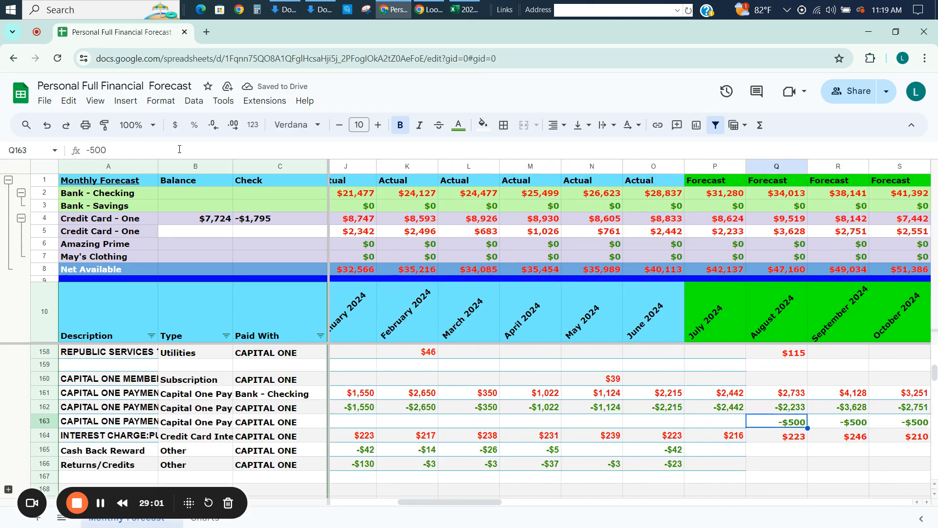
{"action": "key", "text": "shift+Right"}
{"action": "key", "text": "shift+Right"}
{"action": "key", "text": "shift+Right"}
{"action": "key", "text": "shift+Right"}
{"action": "key", "text": "shift+Right"}
{"action": "key", "text": "shift+Right"}
{"action": "key", "text": "shift+Right"}
{"action": "key", "text": "shift+Right"}
{"action": "key", "text": "shift+Right"}
{"action": "key", "text": "shift+Right"}
{"action": "key", "text": "shift+Right"}
{"action": "key", "text": "shift+Right"}
{"action": "key", "text": "shift+Right"}
{"action": "key", "text": "shift+Right"}
{"action": "key", "text": "shift+Right"}
{"action": "key", "text": "shift+Right"}
{"action": "key", "text": "shift+Right"}
{"action": "key", "text": "shift+Right"}
{"action": "key", "text": "shift+Right"}
{"action": "key", "text": "shift+Right"}
{"action": "key", "text": "shift+Right"}
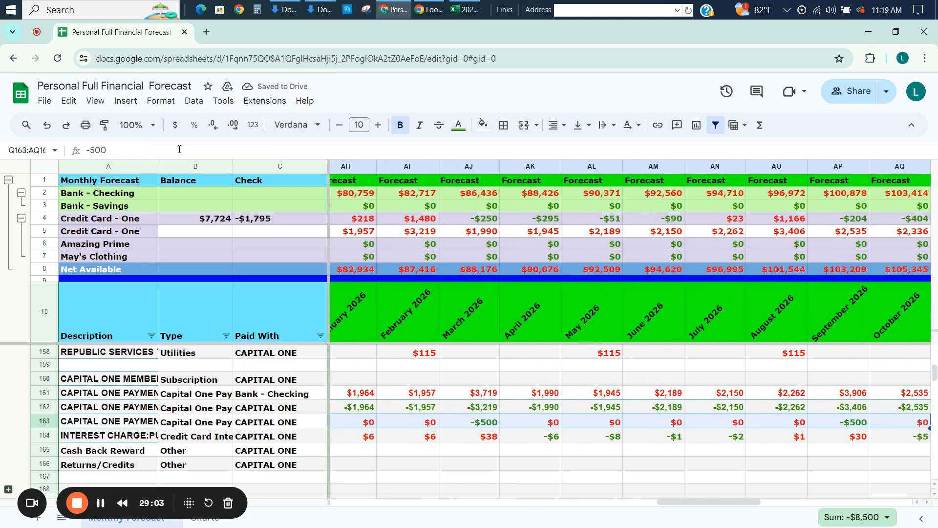
{"action": "key", "text": "shift+Right"}
{"action": "key", "text": "shift+Right"}
{"action": "key", "text": "shift+Right"}
{"action": "key", "text": "shift+Right"}
{"action": "key", "text": "shift+Right"}
{"action": "key", "text": "shift+Right"}
{"action": "key", "text": "shift+Right"}
{"action": "key", "text": "shift+Right"}
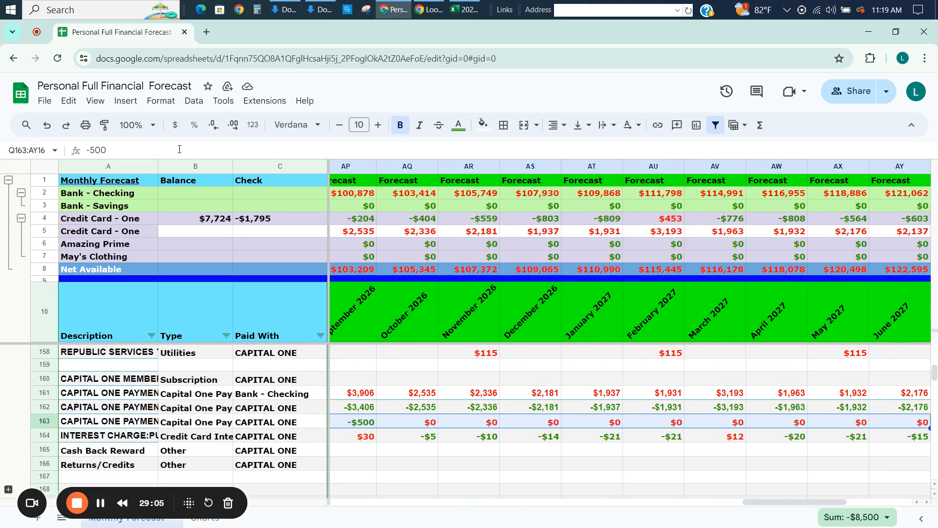
{"action": "type", "text": "=if(P4<1000,0,-500)"}
{"action": "key", "text": "Down"}
{"action": "key", "text": "Up"}
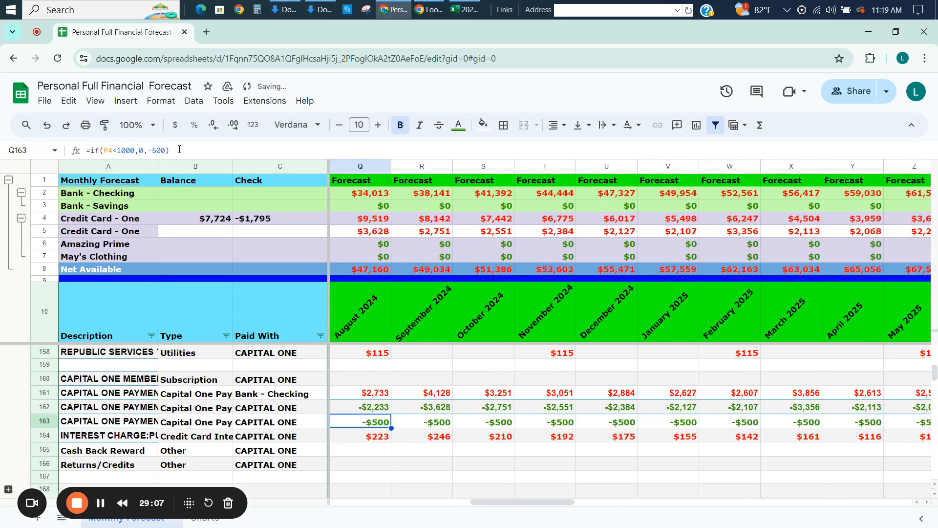
Check the extra payments in row 163 against the credit card balances in row 4 from August 2024 into May 2026.
{"action": "key", "text": "Right"}
{"action": "key", "text": "Right"}
{"action": "key", "text": "Right"}
{"action": "key", "text": "Right"}
{"action": "key", "text": "Right"}
{"action": "key", "text": "Right"}
{"action": "key", "text": "Right"}
{"action": "key", "text": "Right"}
{"action": "key", "text": "Right"}
{"action": "key", "text": "Right"}
{"action": "key", "text": "Right"}
{"action": "key", "text": "Right"}
{"action": "key", "text": "Right"}
{"action": "key", "text": "Right"}
{"action": "key", "text": "Right"}
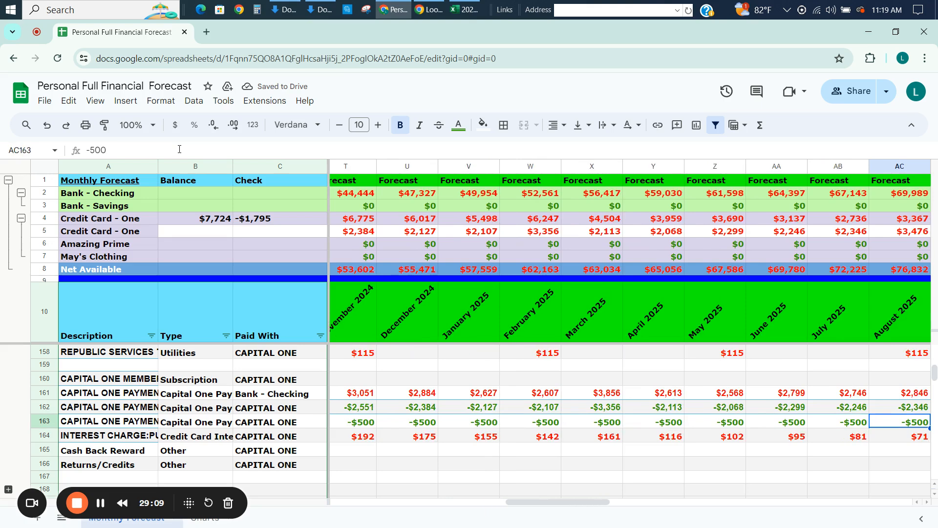
{"action": "key", "text": "Right"}
{"action": "key", "text": "Right"}
{"action": "key", "text": "Right"}
{"action": "key", "text": "Right"}
{"action": "key", "text": "Right"}
{"action": "key", "text": "Right"}
{"action": "key", "text": "Right"}
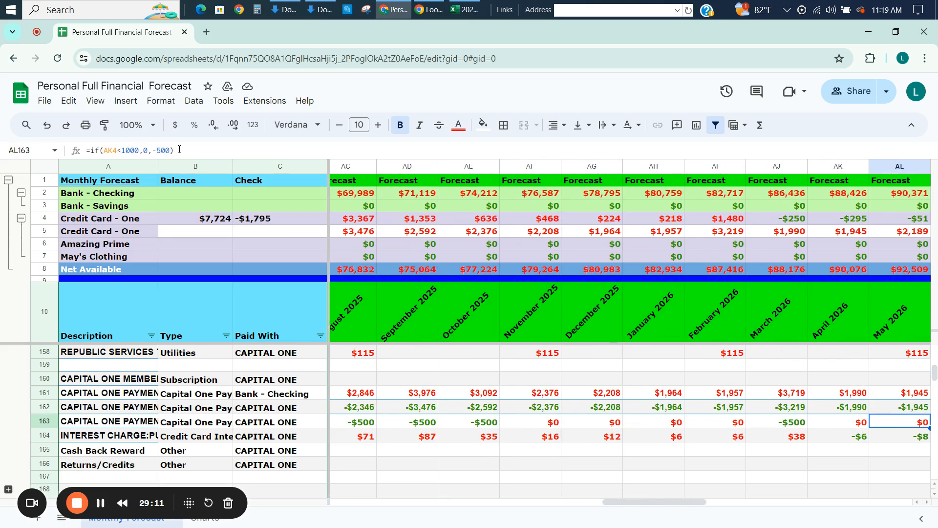
{"action": "key", "text": "Left"}
{"action": "key", "text": "Left"}
{"action": "key", "text": "Left"}
{"action": "key", "text": "Left"}
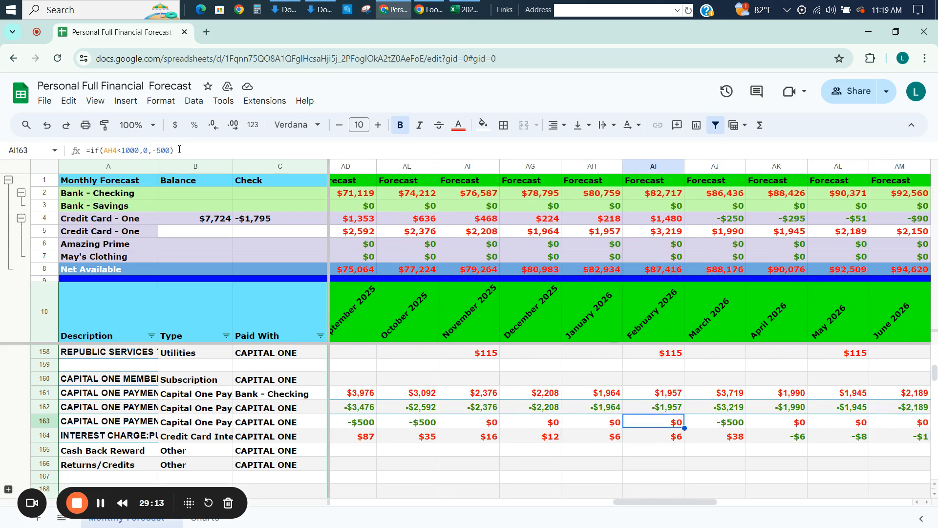
Replace the March 2026 extra payment formula in AJ163 with 0.
{"action": "key", "text": "Right"}
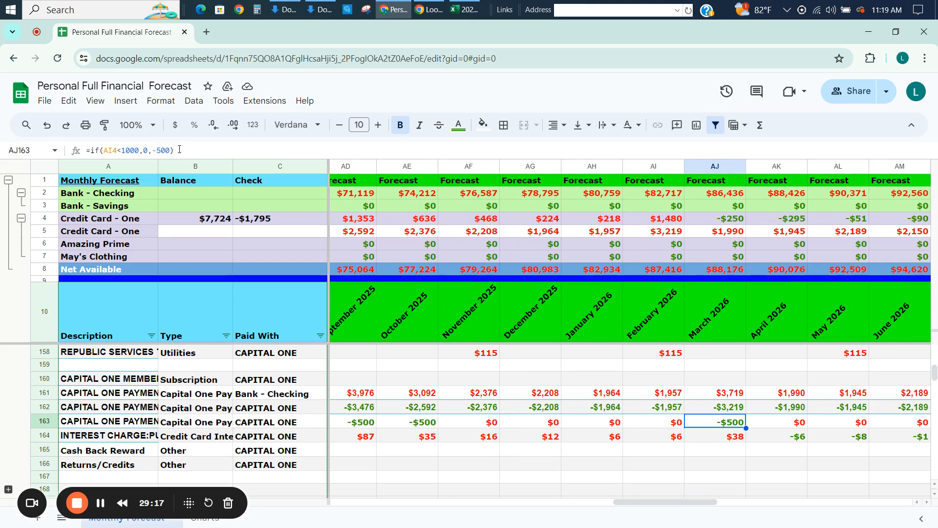
{"action": "type", "text": "0"}
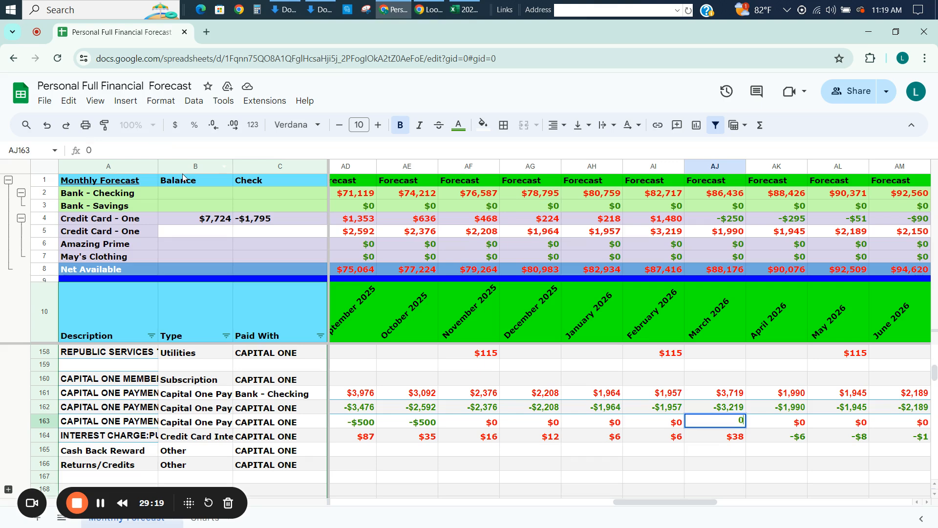
{"action": "key", "text": "Return"}
{"action": "key", "text": "Up"}
Copy the 0 from AJ163 across row 163 from November 2025 through December 2027.
{"action": "key", "text": "ctrl+c"}
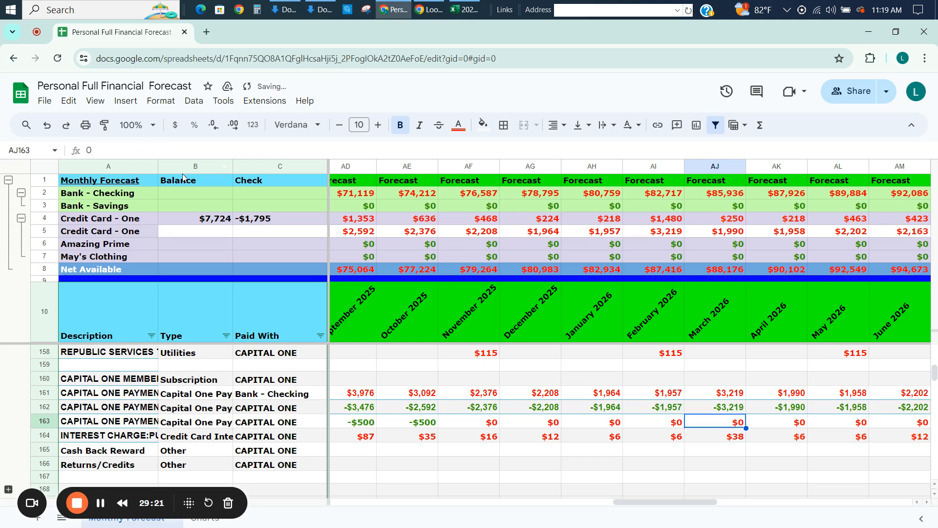
{"action": "key", "text": "Left"}
{"action": "key", "text": "Left"}
{"action": "key", "text": "Left"}
{"action": "key", "text": "Left"}
{"action": "key", "text": "ctrl+shift+Right"}
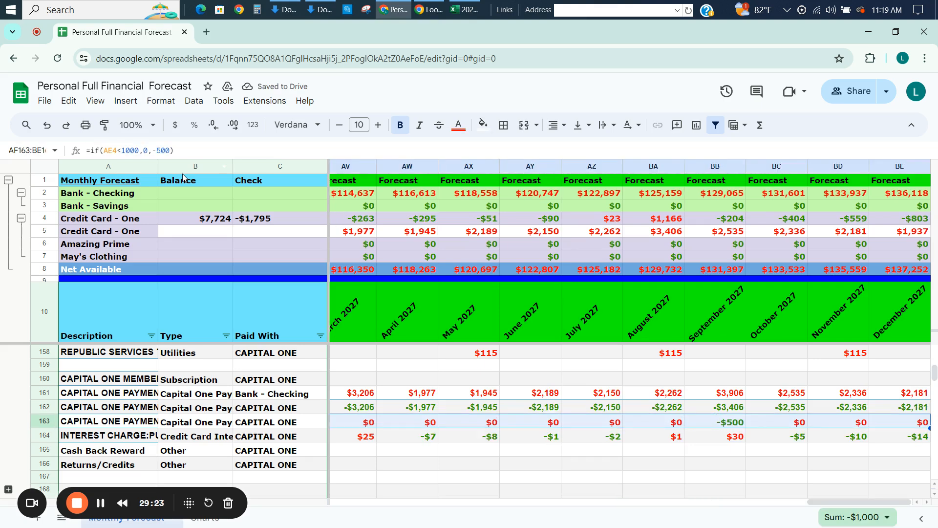
{"action": "key", "text": "ctrl+v"}
Enter -500 as the October 2025 extra payment in AE163.
{"action": "key", "text": "Left"}
{"action": "key", "text": "Left"}
{"action": "key", "text": "Right"}
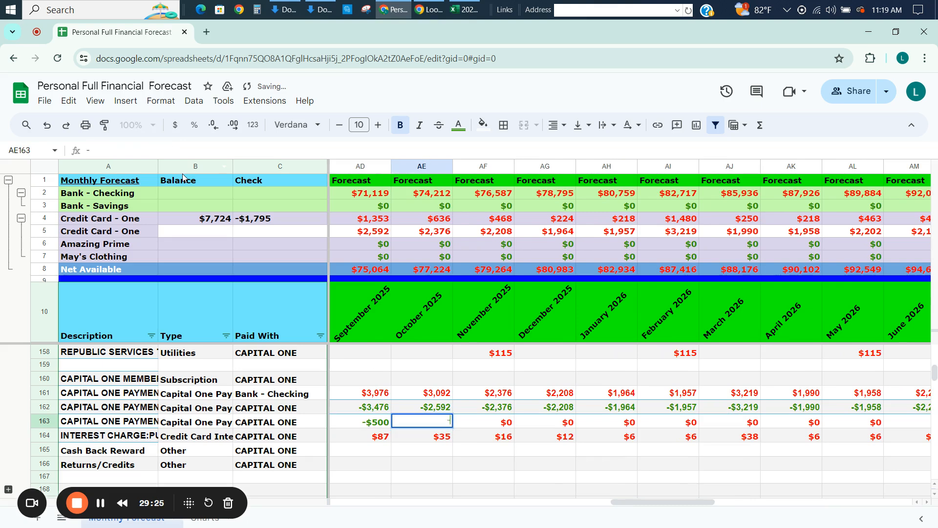
{"action": "key", "text": "shift+Down"}
{"action": "key", "text": "shift+Up"}
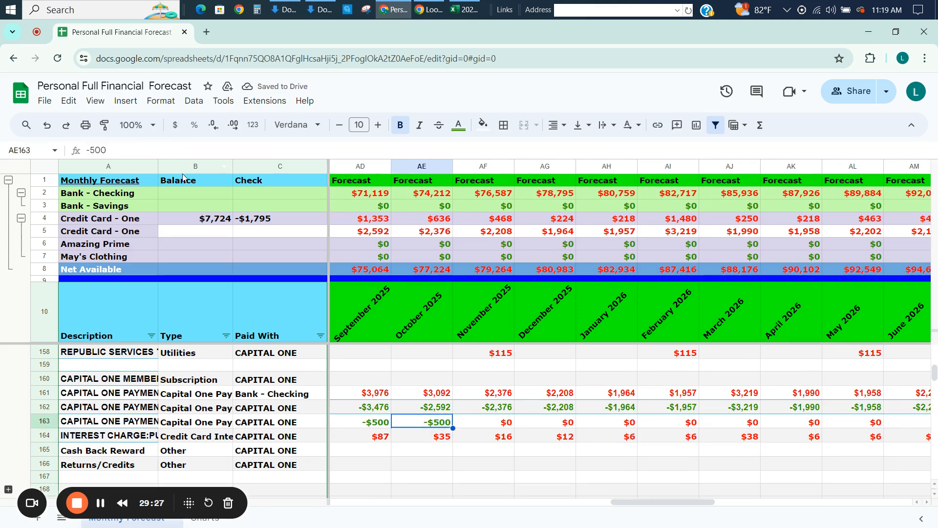
Copy the -500 from AE163 back across row 163 to August 2024.
{"action": "key", "text": "ctrl+shift+Left"}
{"action": "key", "text": "shift+Left"}
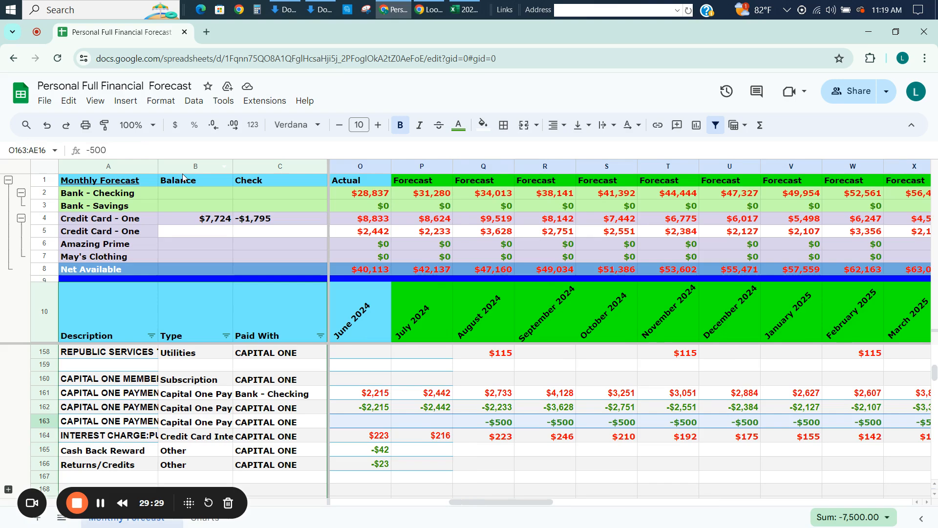
{"action": "key", "text": "shift+Right"}
{"action": "key", "text": "shift+Right"}
{"action": "key", "text": "ctrl+v"}
Examine the extra payments in row 163 and the credit card balances in row 4 through December 2027.
{"action": "key", "text": "Right"}
{"action": "key", "text": "Right"}
{"action": "key", "text": "Right"}
{"action": "key", "text": "Right"}
{"action": "key", "text": "Right"}
{"action": "key", "text": "Right"}
{"action": "key", "text": "Right"}
{"action": "key", "text": "Right"}
{"action": "key", "text": "Right"}
{"action": "key", "text": "Right"}
{"action": "key", "text": "Right"}
{"action": "key", "text": "Right"}
{"action": "key", "text": "Right"}
{"action": "key", "text": "Right"}
{"action": "key", "text": "Right"}
{"action": "key", "text": "Right"}
{"action": "key", "text": "Right"}
{"action": "key", "text": "Right"}
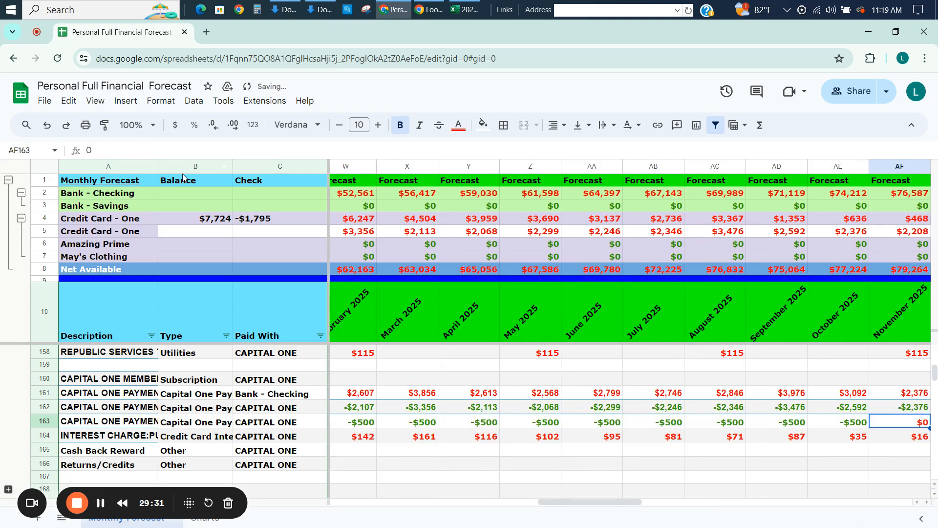
{"action": "key", "text": "Right"}
{"action": "key", "text": "Right"}
{"action": "key", "text": "Right"}
{"action": "key", "text": "Right"}
{"action": "key", "text": "Right"}
{"action": "key", "text": "Right"}
{"action": "key", "text": "Right"}
{"action": "key", "text": "Right"}
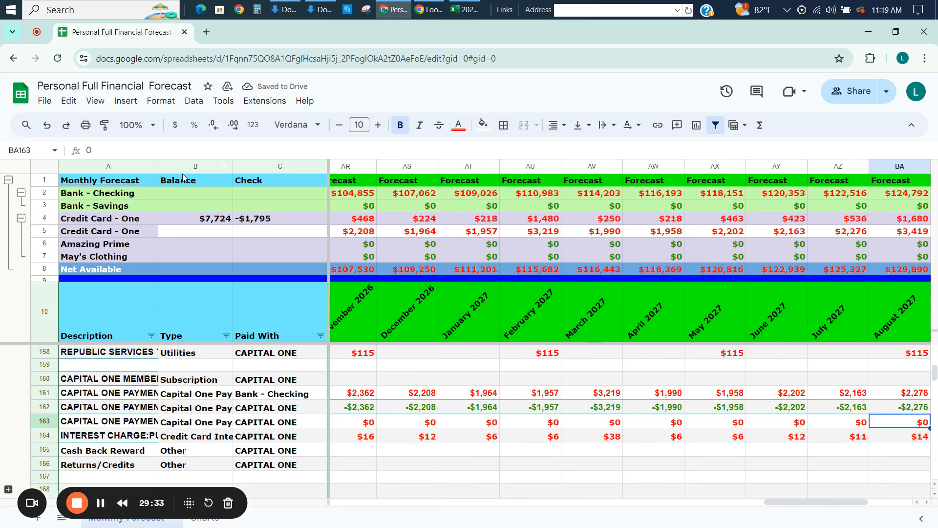
{"action": "key", "text": "Down"}
{"action": "key", "text": "Up"}
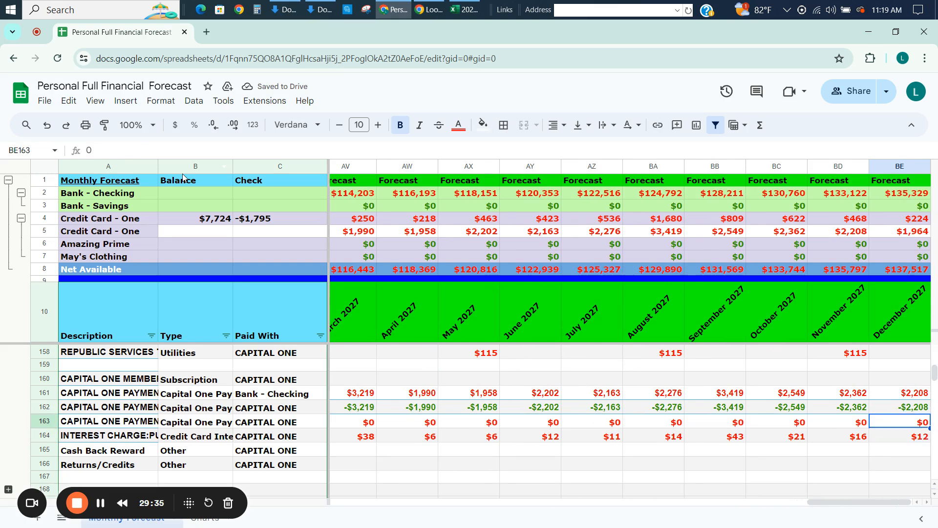
Review the card balances, payments and row 164 interest charges back from December 2027 to March 2026.
{"action": "key", "text": "Left"}
{"action": "key", "text": "Left"}
{"action": "key", "text": "Left"}
{"action": "key", "text": "Left"}
{"action": "key", "text": "Left"}
{"action": "key", "text": "Left"}
{"action": "key", "text": "Left"}
{"action": "key", "text": "Left"}
{"action": "key", "text": "Left"}
{"action": "key", "text": "Left"}
{"action": "key", "text": "Left"}
{"action": "key", "text": "Left"}
{"action": "key", "text": "Left"}
{"action": "key", "text": "Left"}
{"action": "key", "text": "Left"}
{"action": "key", "text": "Left"}
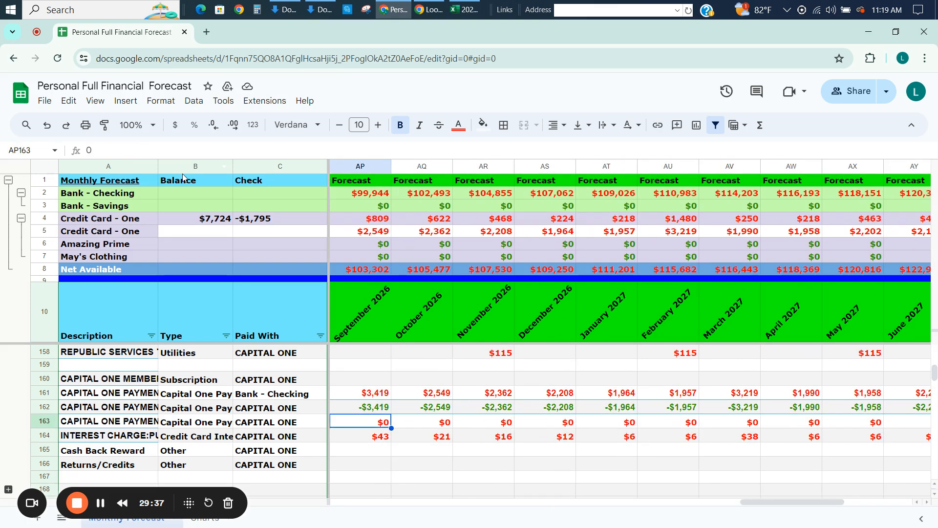
{"action": "key", "text": "Right"}
{"action": "key", "text": "Right"}
{"action": "key", "text": "Right"}
{"action": "key", "text": "Up"}
{"action": "key", "text": "Down"}
{"action": "key", "text": "Down"}
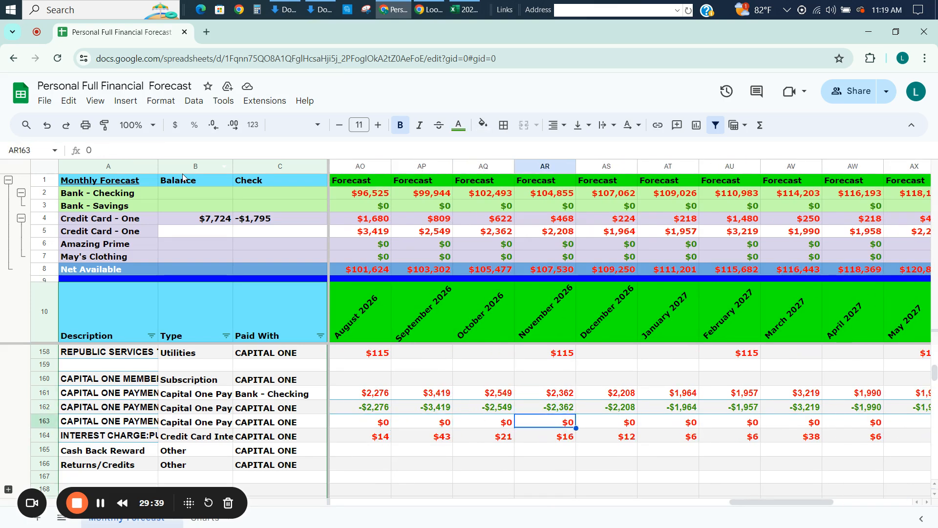
{"action": "key", "text": "Left"}
{"action": "key", "text": "Left"}
{"action": "key", "text": "Left"}
{"action": "key", "text": "Left"}
{"action": "key", "text": "Left"}
{"action": "key", "text": "Left"}
{"action": "key", "text": "Left"}
{"action": "key", "text": "Left"}
{"action": "key", "text": "Right"}
{"action": "key", "text": "Right"}
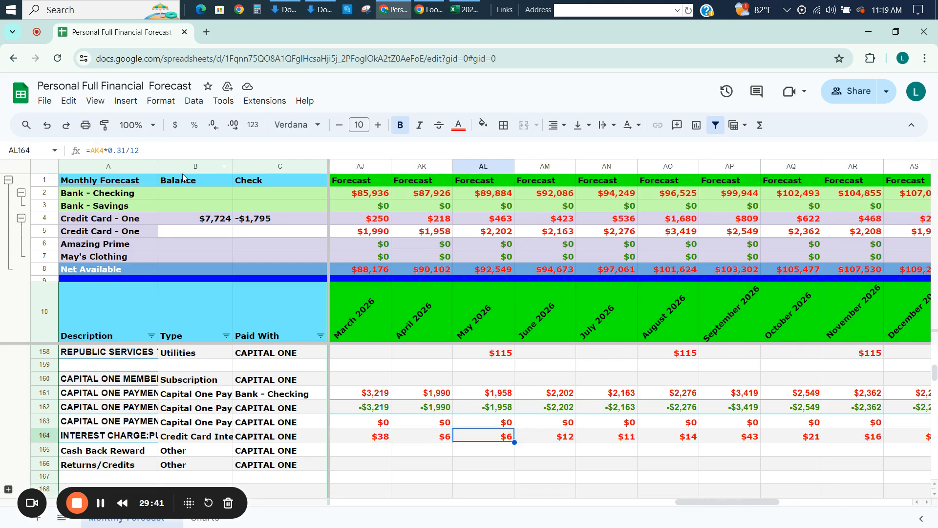
Review the row 164 interest charges and row 4 card balances back from May 2026 to September 2025.
{"action": "key", "text": "Left"}
{"action": "key", "text": "Left"}
{"action": "key", "text": "Left"}
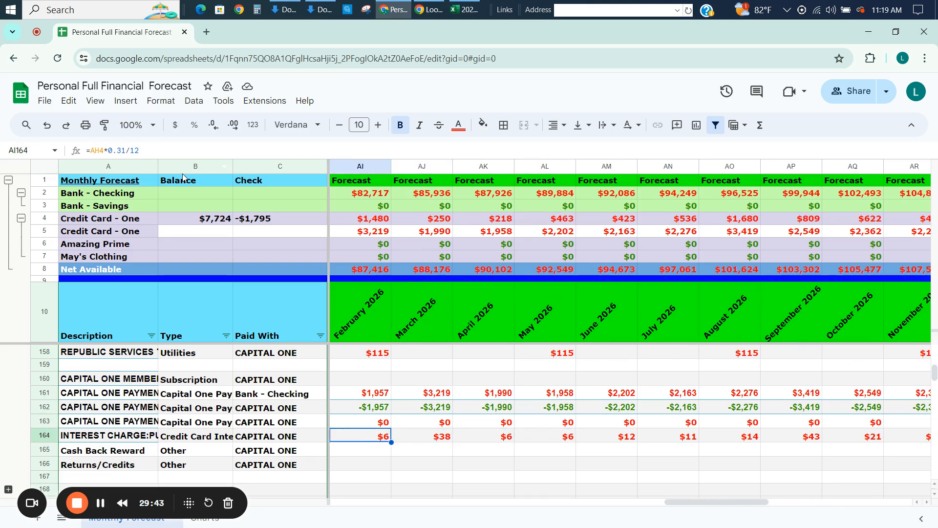
{"action": "key", "text": "Left"}
{"action": "key", "text": "Left"}
{"action": "key", "text": "Left"}
{"action": "key", "text": "Left"}
{"action": "key", "text": "Left"}
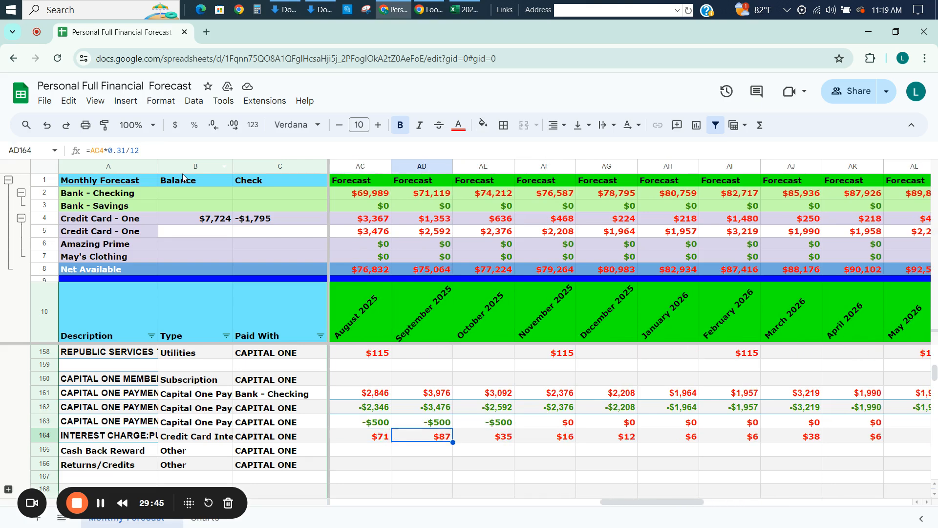
Replace the November 2025 interest charge in AF164 with =if(AF161>AE4,0,AE4*.31/12).
{"action": "key", "text": "Right"}
{"action": "key", "text": "Right"}
{"action": "key", "text": "Up"}
{"action": "key", "text": "Down"}
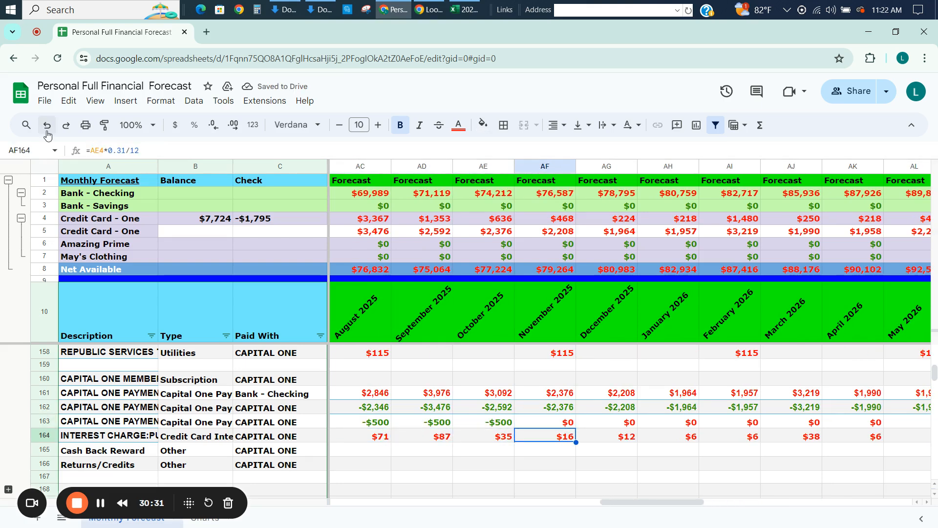
{"action": "type", "text": "="}
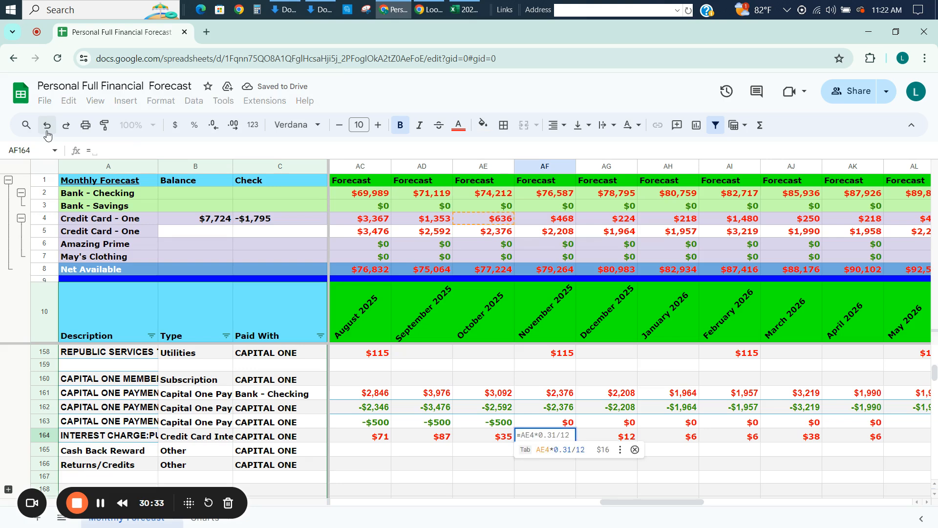
{"action": "type", "text": "if("}
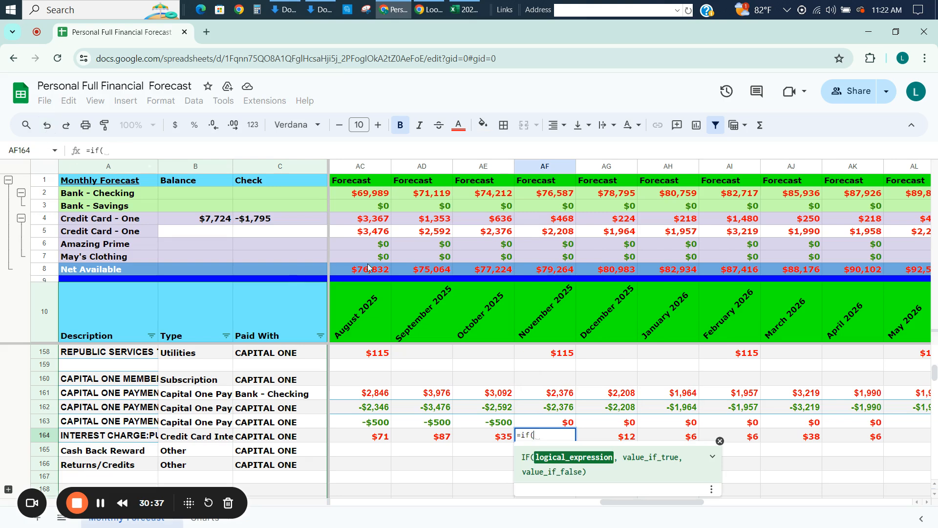
{"action": "left_click", "coordinate": [529, 397]}
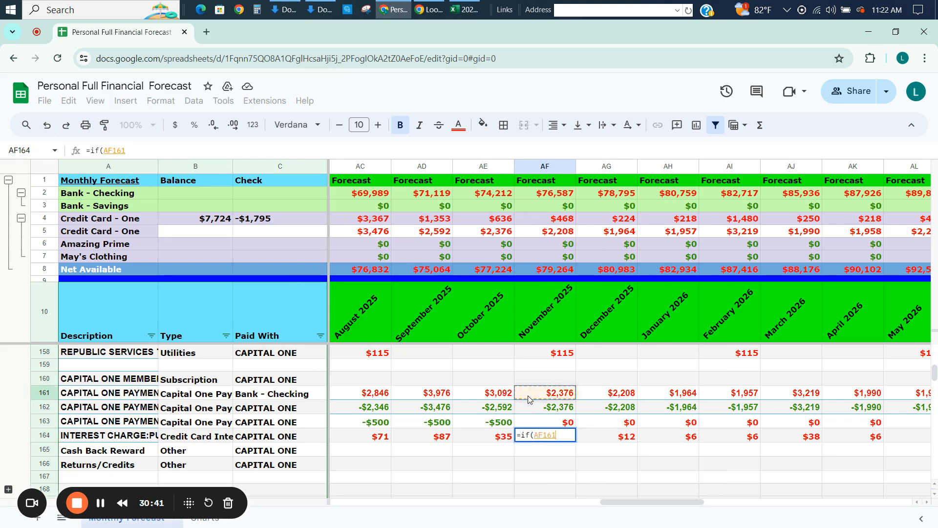
{"action": "type", "text": ">"}
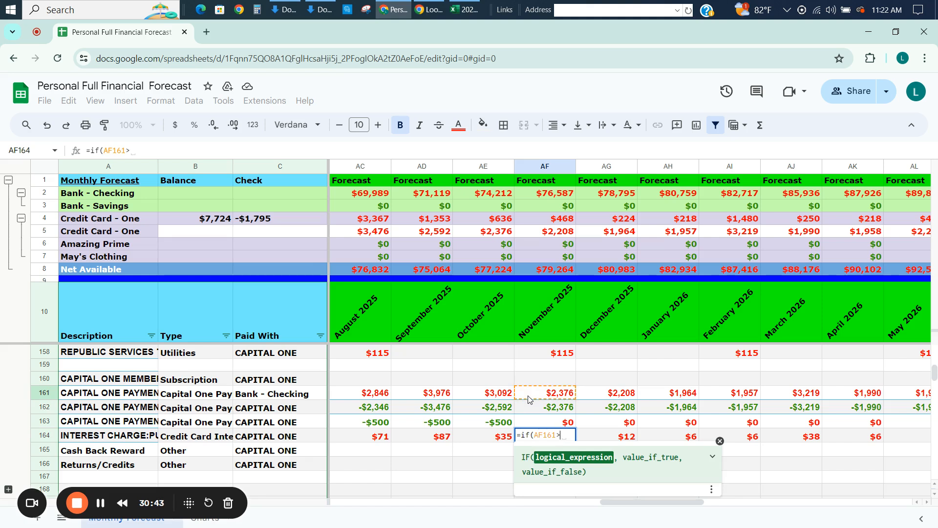
{"action": "left_click", "coordinate": [507, 224]}
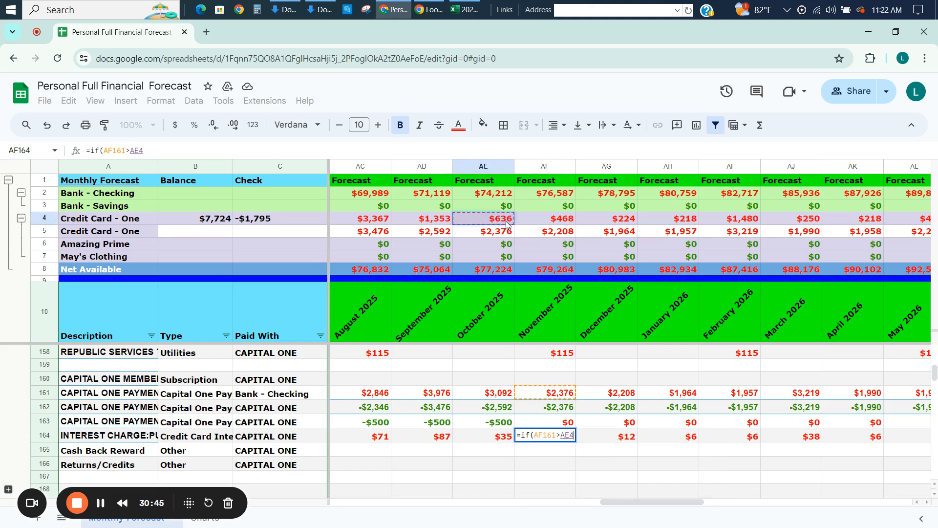
{"action": "type", "text": ","}
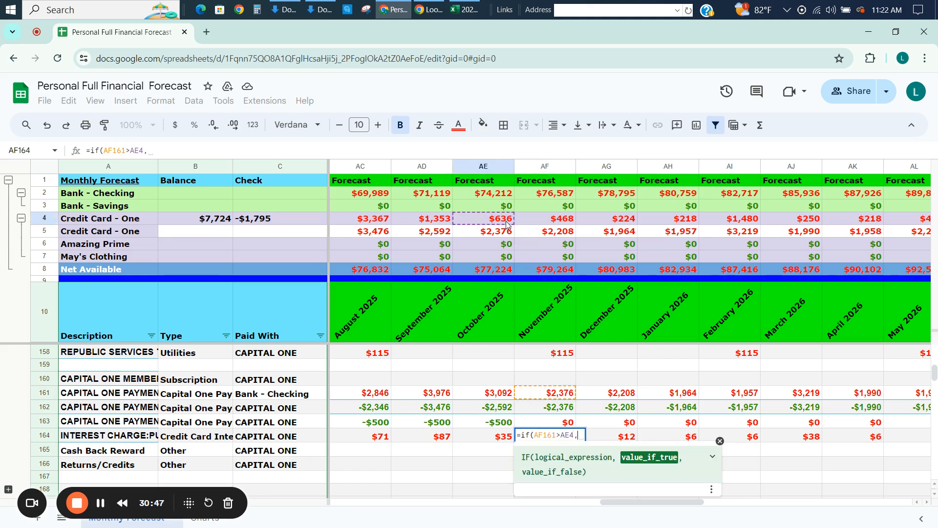
{"action": "type", "text": "0"}
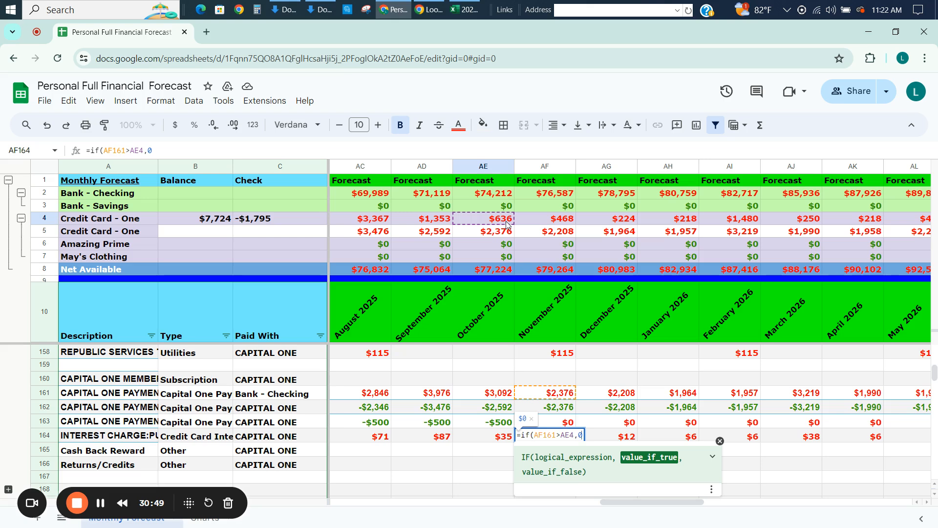
{"action": "type", "text": ","}
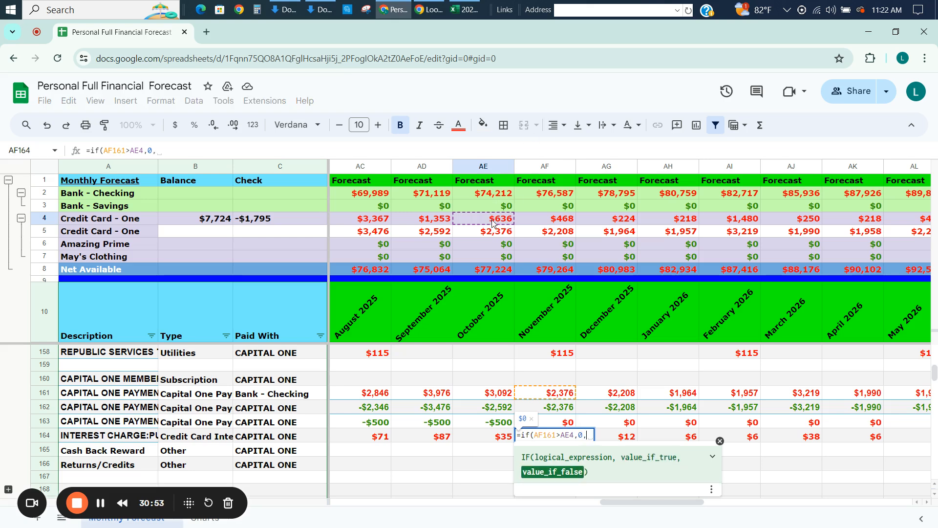
{"action": "left_click", "coordinate": [492, 222]}
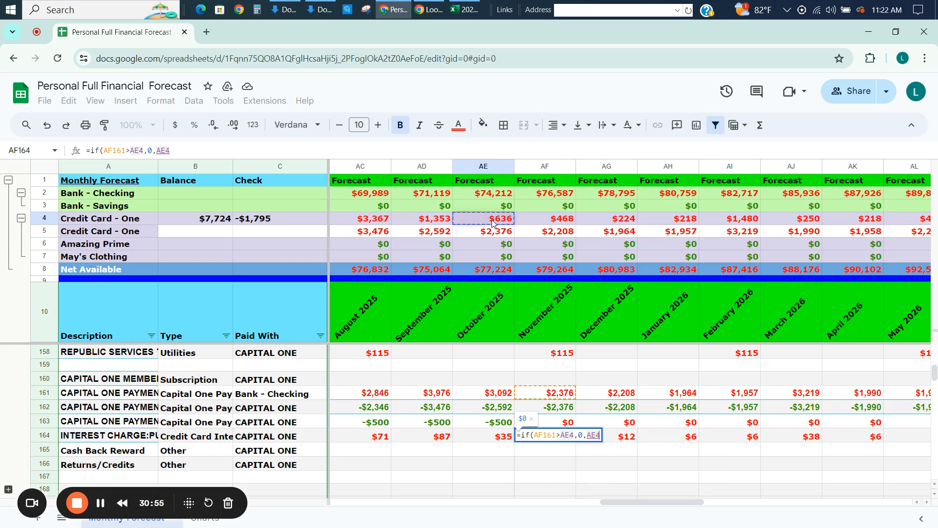
{"action": "type", "text": "*.31"}
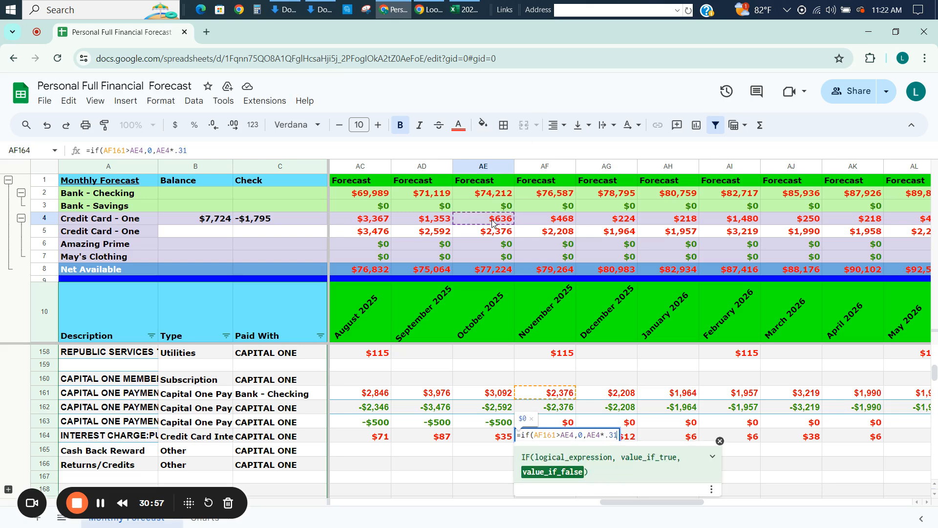
{"action": "type", "text": "/12)"}
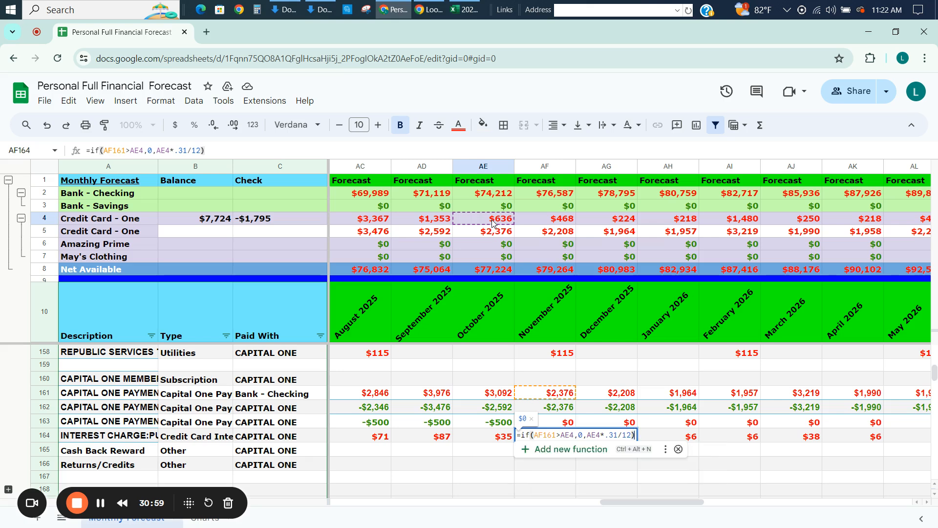
{"action": "key", "text": "Return"}
{"action": "key", "text": "Up"}
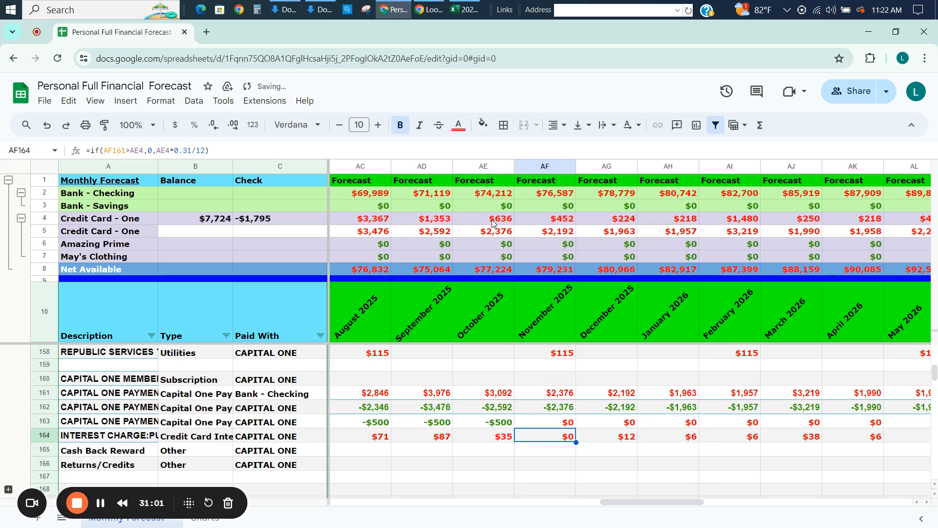
Copy the conditional interest formula from AF164 across row 164 through December 2027.
{"action": "key", "text": "ctrl+shift+Right"}
{"action": "key", "text": "ctrl+v"}
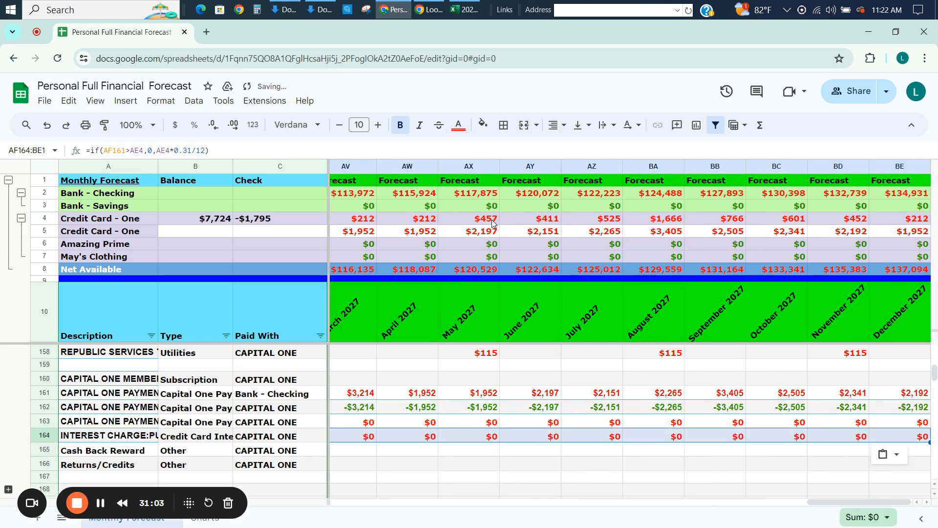
{"action": "key", "text": "Left"}
{"action": "key", "text": "Left"}
{"action": "key", "text": "Right"}
{"action": "key", "text": "Left"}
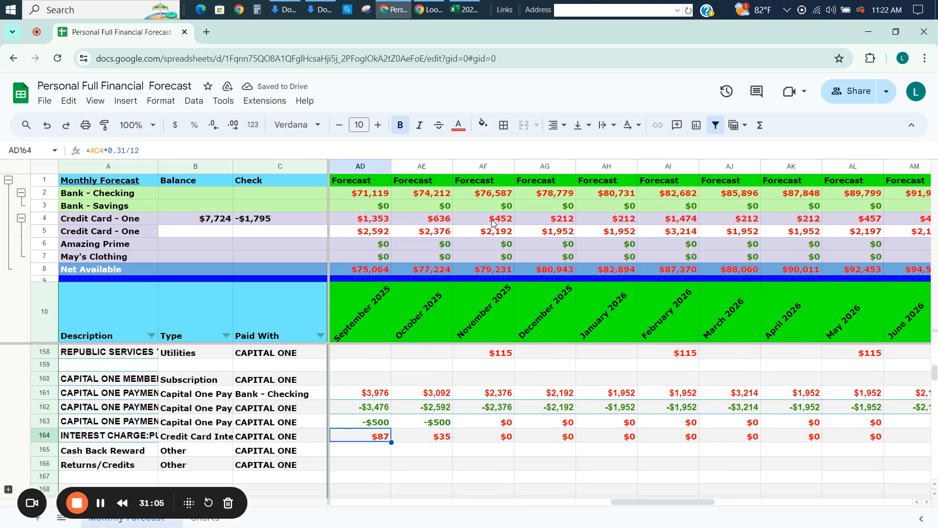
Try to copy the conditional interest formula from AF164 back across row 164 to July 2024.
{"action": "key", "text": "Right"}
{"action": "key", "text": "Right"}
{"action": "key", "text": "shift+Left"}
{"action": "key", "text": "shift+Left"}
{"action": "key", "text": "shift+Left"}
{"action": "key", "text": "shift+Left"}
{"action": "key", "text": "shift+Left"}
{"action": "key", "text": "shift+Left"}
{"action": "key", "text": "shift+Left"}
{"action": "key", "text": "shift+Left"}
{"action": "key", "text": "shift+Left"}
{"action": "key", "text": "shift+Left"}
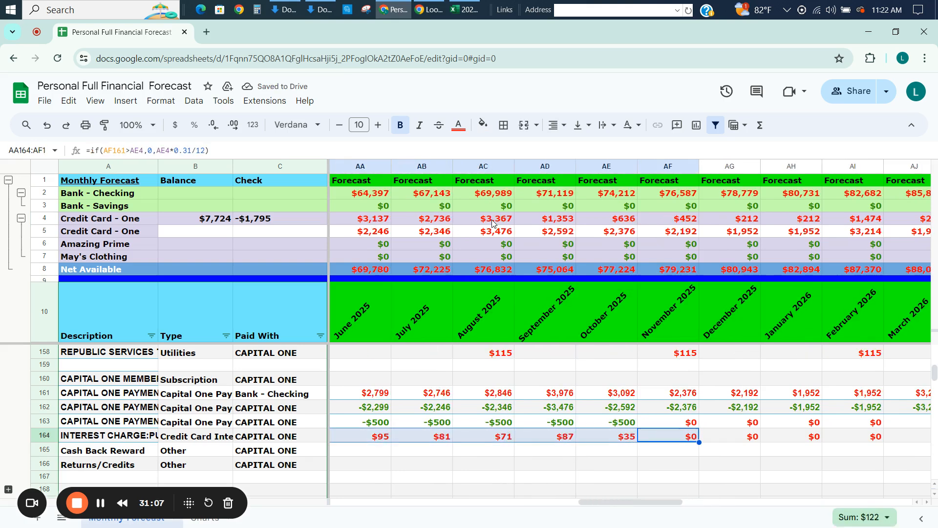
{"action": "key", "text": "shift+Left"}
{"action": "key", "text": "shift+Left"}
{"action": "key", "text": "shift+Left"}
{"action": "key", "text": "shift+Left"}
{"action": "key", "text": "shift+Left"}
{"action": "key", "text": "shift+Left"}
{"action": "key", "text": "shift+Left"}
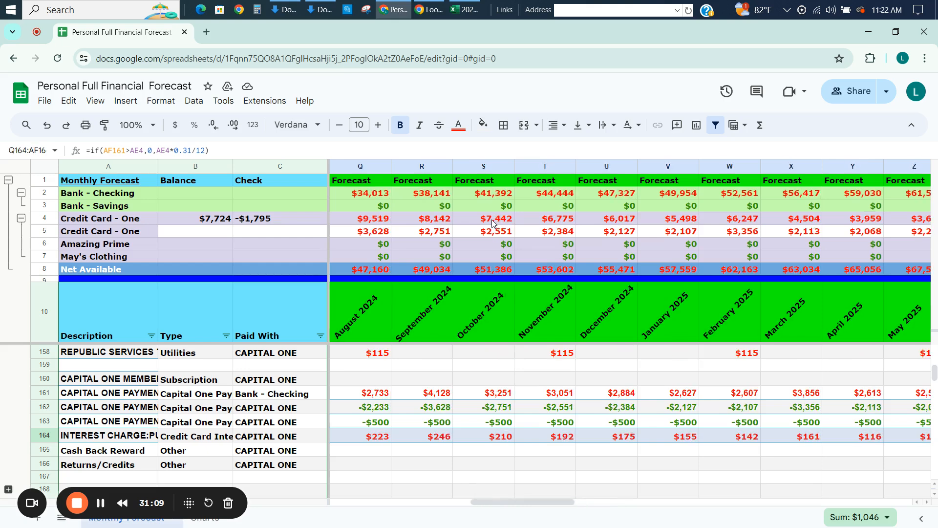
{"action": "key", "text": "shift+Right"}
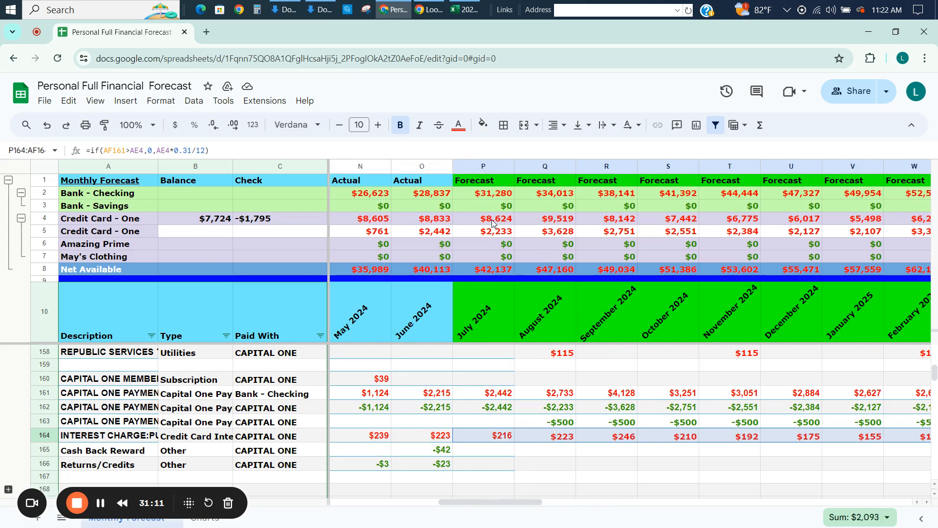
{"action": "key", "text": "ctrl+v"}
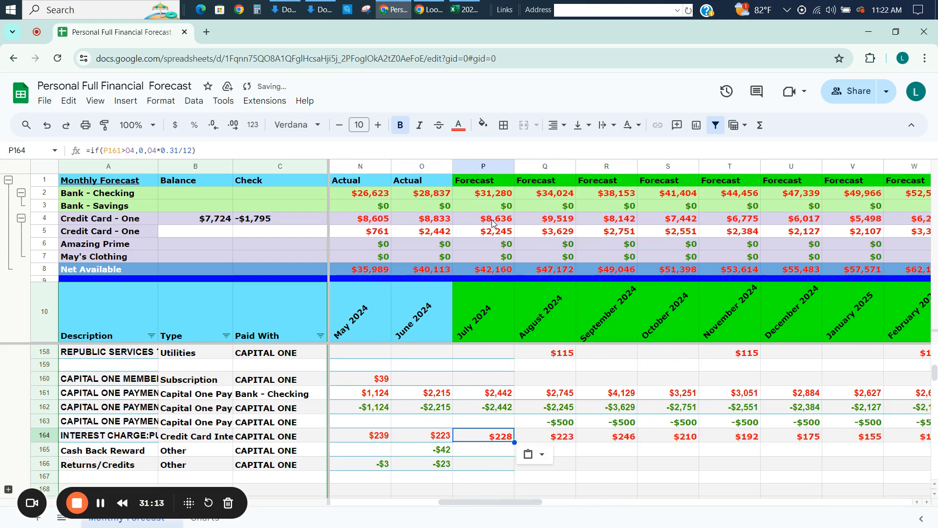
Check the interest formulas after July 2024 and try to extend P164's formula across row 164 to December 2027.
{"action": "key", "text": "Right"}
{"action": "key", "text": "Right"}
{"action": "key", "text": "Right"}
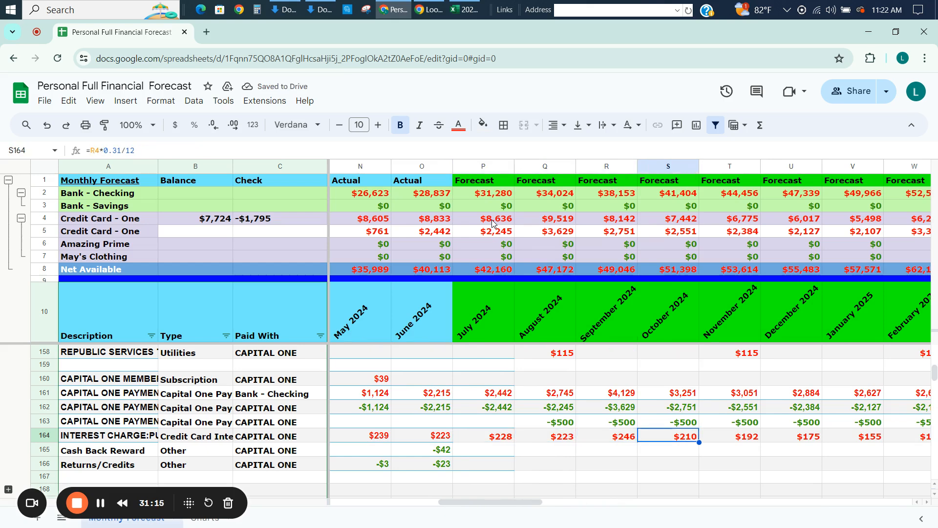
{"action": "key", "text": "Left"}
{"action": "key", "text": "Left"}
{"action": "key", "text": "Left"}
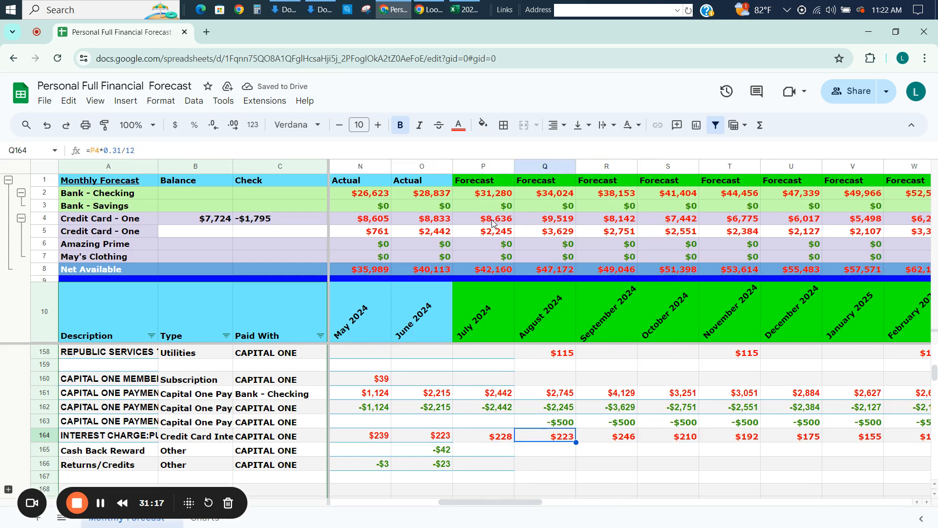
{"action": "key", "text": "ctrl+shift+Right"}
{"action": "type", "text": "=if(P161>O4,0,O4*0.31/12)"}
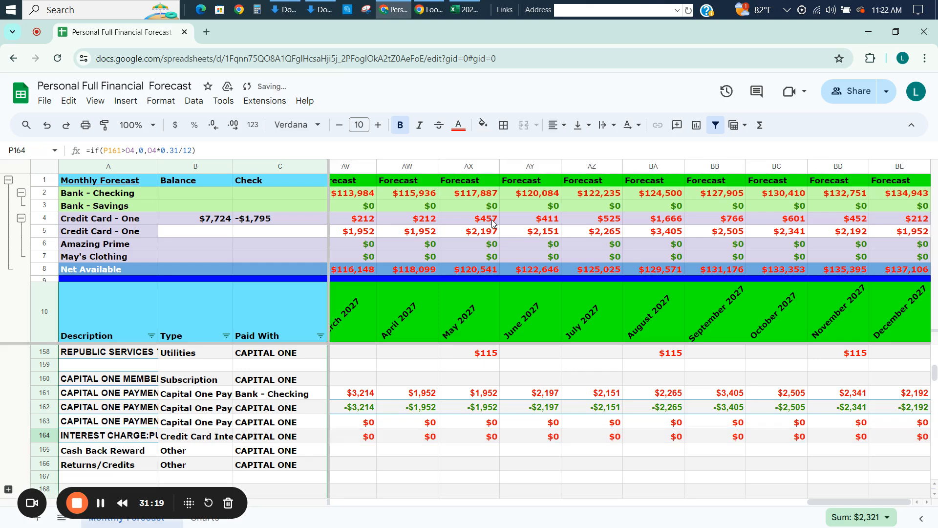
Copy the conditional interest formula from AG164 back across row 164 to July 2024 in P164.
{"action": "key", "text": "Right"}
{"action": "key", "text": "Right"}
{"action": "key", "text": "Right"}
{"action": "key", "text": "Right"}
{"action": "key", "text": "Right"}
{"action": "key", "text": "Right"}
{"action": "key", "text": "Right"}
{"action": "key", "text": "Right"}
{"action": "key", "text": "Right"}
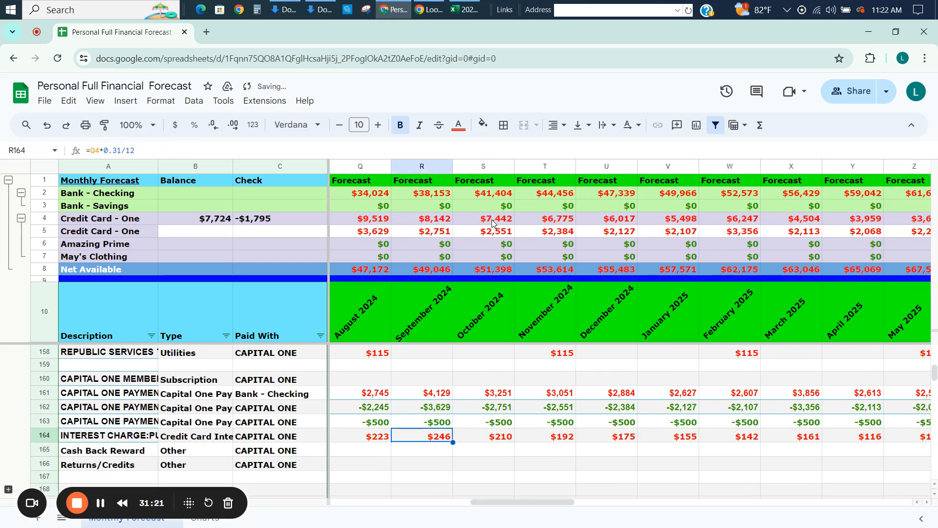
{"action": "key", "text": "Right"}
{"action": "key", "text": "Right"}
{"action": "key", "text": "Right"}
{"action": "key", "text": "Right"}
{"action": "key", "text": "Right"}
{"action": "key", "text": "Right"}
{"action": "key", "text": "Right"}
{"action": "key", "text": "Right"}
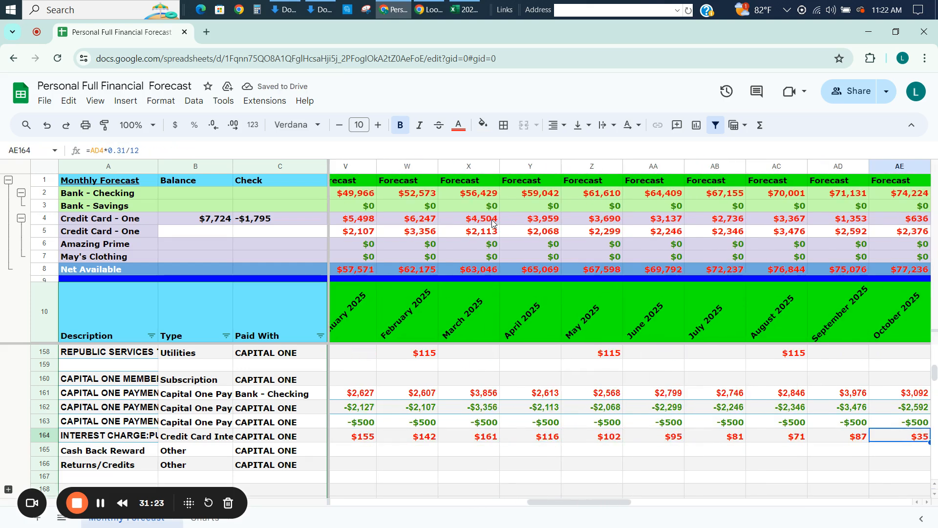
{"action": "key", "text": "shift+Left"}
{"action": "key", "text": "shift+Left"}
{"action": "key", "text": "shift+Left"}
{"action": "key", "text": "shift+Left"}
{"action": "key", "text": "shift+Left"}
{"action": "key", "text": "shift+Left"}
{"action": "key", "text": "shift+Left"}
{"action": "key", "text": "shift+Left"}
{"action": "key", "text": "shift+Left"}
{"action": "key", "text": "shift+Left"}
{"action": "key", "text": "shift+Left"}
{"action": "key", "text": "shift+Left"}
{"action": "key", "text": "shift+Left"}
{"action": "key", "text": "shift+Left"}
{"action": "key", "text": "shift+Left"}
{"action": "key", "text": "shift+Left"}
{"action": "key", "text": "shift+Left"}
{"action": "key", "text": "shift+Left"}
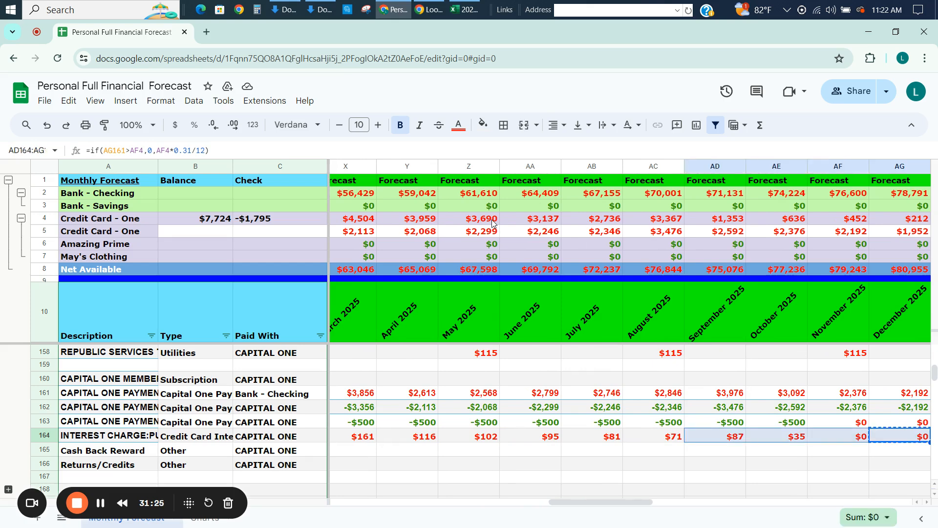
{"action": "key", "text": "shift+Left"}
{"action": "key", "text": "shift+Left"}
{"action": "key", "text": "shift+Right"}
{"action": "key", "text": "shift+Right"}
{"action": "key", "text": "shift+Right"}
{"action": "key", "text": "shift+Right"}
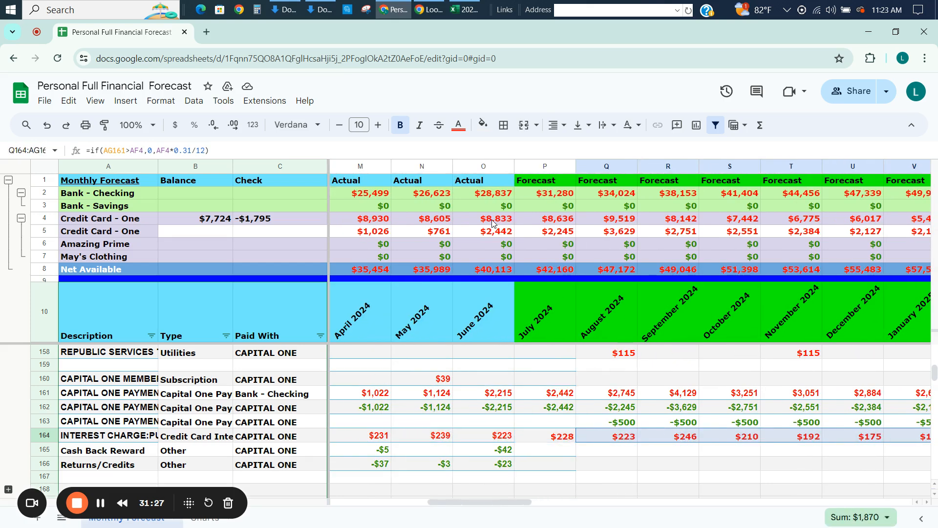
{"action": "key", "text": "shift+Left"}
{"action": "key", "text": "ctrl+v"}
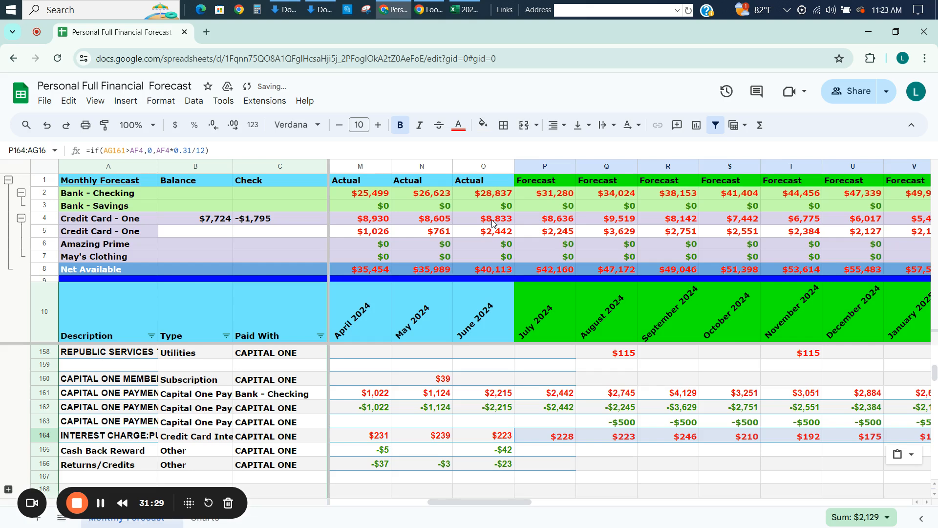
Examine the copied interest formulas and charges in row 164 between July 2024 and October 2025.
{"action": "key", "text": "Left"}
{"action": "key", "text": "Left"}
{"action": "key", "text": "Left"}
{"action": "key", "text": "Left"}
{"action": "key", "text": "Left"}
{"action": "key", "text": "Left"}
{"action": "key", "text": "Left"}
{"action": "key", "text": "Left"}
{"action": "key", "text": "Left"}
{"action": "key", "text": "Left"}
{"action": "key", "text": "Left"}
{"action": "key", "text": "Left"}
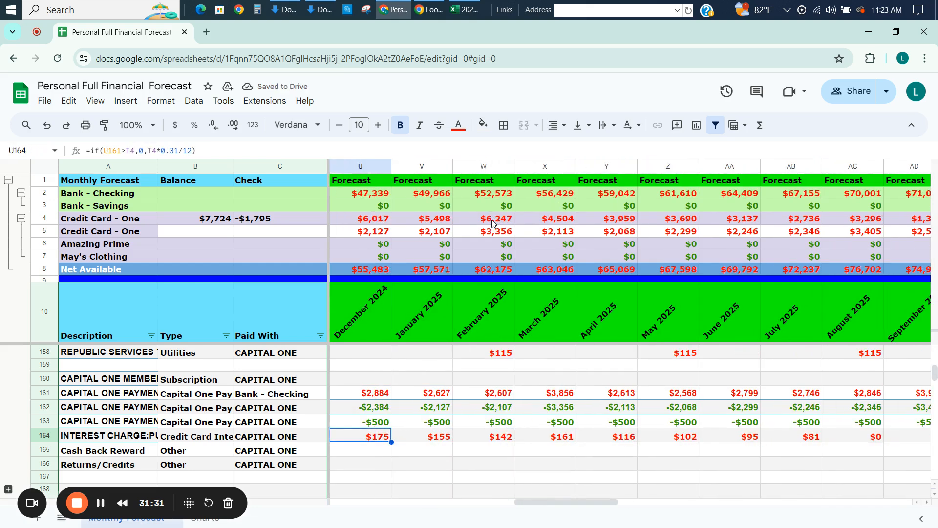
{"action": "key", "text": "Left"}
{"action": "key", "text": "Left"}
{"action": "key", "text": "Left"}
{"action": "key", "text": "Left"}
{"action": "key", "text": "Left"}
{"action": "key", "text": "Left"}
{"action": "key", "text": "Left"}
{"action": "key", "text": "Left"}
{"action": "key", "text": "Right"}
{"action": "key", "text": "Right"}
{"action": "key", "text": "Right"}
{"action": "key", "text": "Right"}
{"action": "key", "text": "Right"}
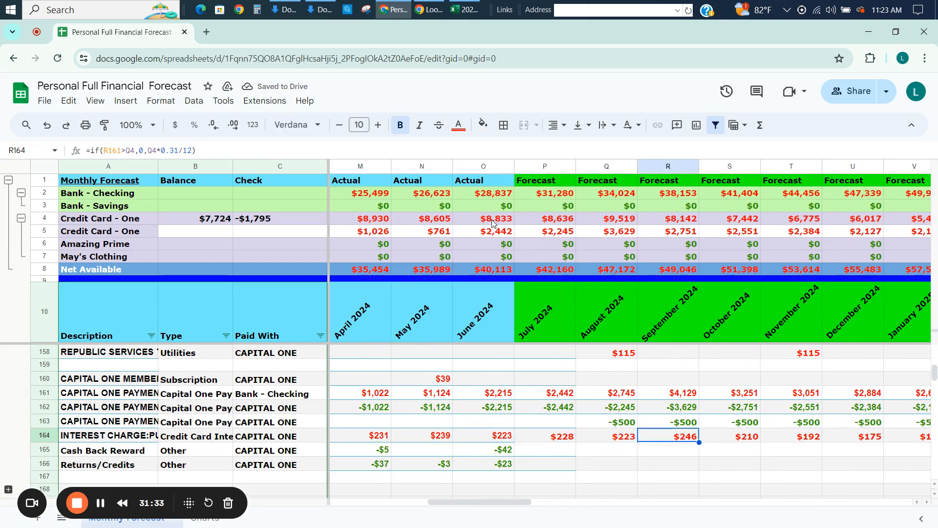
{"action": "key", "text": "Right"}
{"action": "key", "text": "Right"}
{"action": "key", "text": "Right"}
{"action": "key", "text": "Right"}
{"action": "key", "text": "Right"}
{"action": "key", "text": "Right"}
{"action": "key", "text": "Right"}
{"action": "key", "text": "Right"}
{"action": "key", "text": "Right"}
{"action": "key", "text": "Right"}
{"action": "key", "text": "Right"}
{"action": "key", "text": "Right"}
{"action": "key", "text": "Right"}
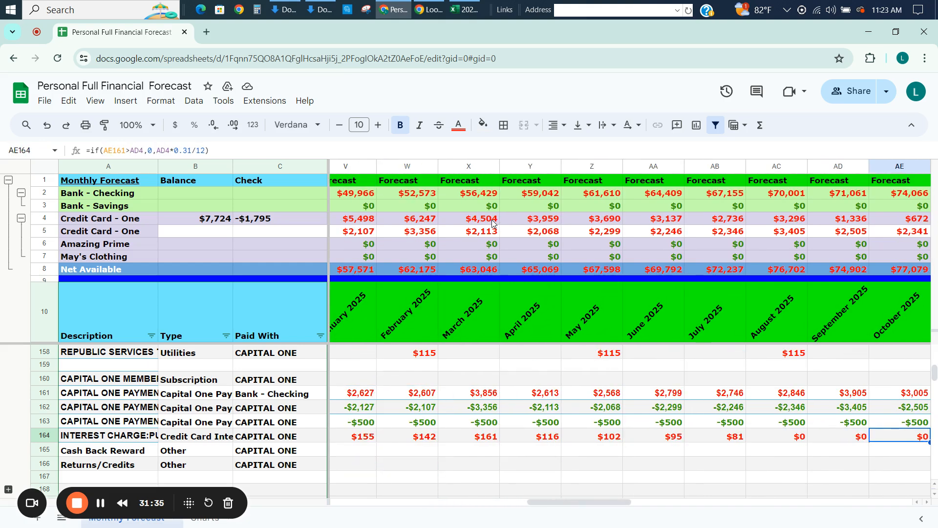
Inspect the August 2025 payment formula in AC161 against the interest charge in AC164.
{"action": "key", "text": "Left"}
{"action": "key", "text": "Left"}
{"action": "key", "text": "Up"}
{"action": "key", "text": "Up"}
{"action": "key", "text": "Up"}
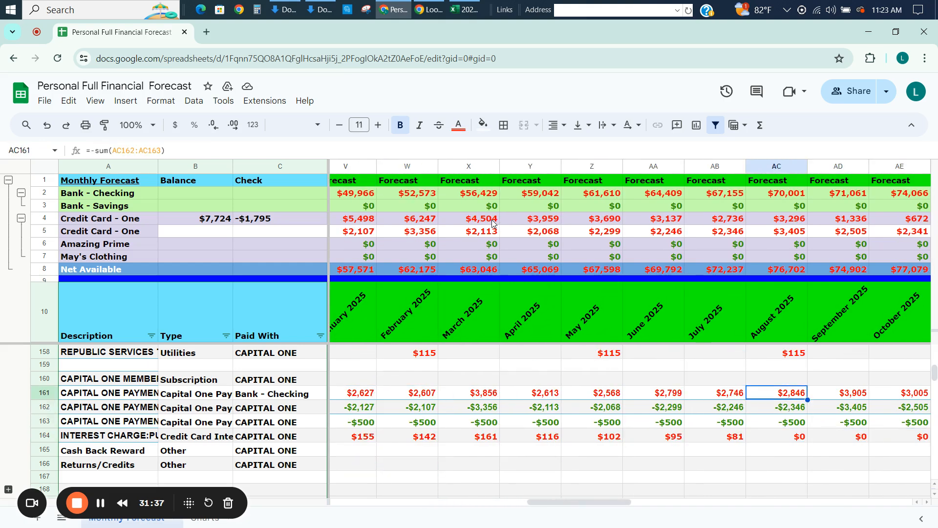
{"action": "key", "text": "Down"}
{"action": "key", "text": "Down"}
{"action": "key", "text": "Down"}
Review the row 164 interest charges and row 4 card balances from August 2025 through December 2027.
{"action": "key", "text": "Right"}
{"action": "key", "text": "Right"}
{"action": "key", "text": "Right"}
{"action": "key", "text": "Right"}
{"action": "key", "text": "Right"}
{"action": "key", "text": "Right"}
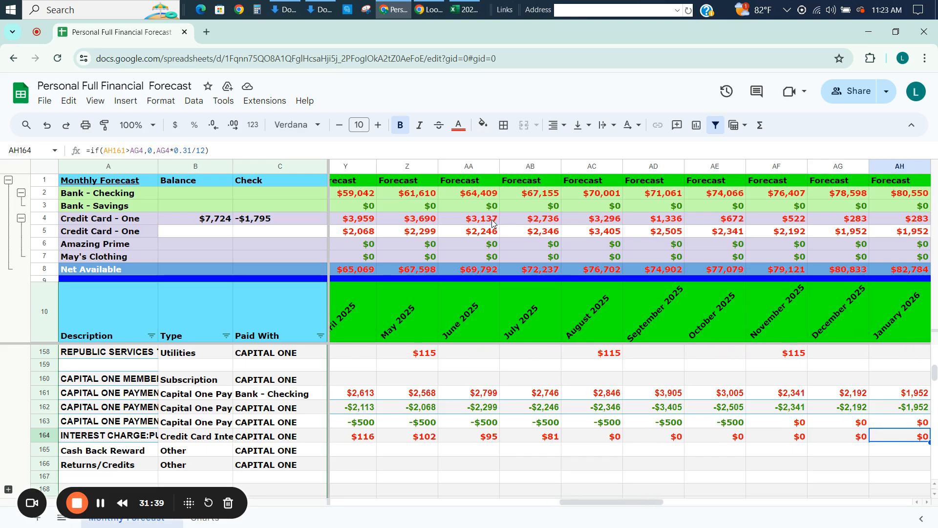
{"action": "key", "text": "Right"}
{"action": "key", "text": "Right"}
{"action": "key", "text": "Right"}
{"action": "key", "text": "Right"}
{"action": "key", "text": "Right"}
{"action": "key", "text": "Right"}
{"action": "key", "text": "Right"}
{"action": "key", "text": "Right"}
{"action": "key", "text": "Right"}
{"action": "key", "text": "Right"}
{"action": "key", "text": "Right"}
{"action": "key", "text": "Right"}
{"action": "key", "text": "Right"}
{"action": "key", "text": "Right"}
{"action": "key", "text": "Right"}
{"action": "key", "text": "Right"}
{"action": "key", "text": "Right"}
{"action": "key", "text": "Right"}
{"action": "key", "text": "Right"}
{"action": "key", "text": "Right"}
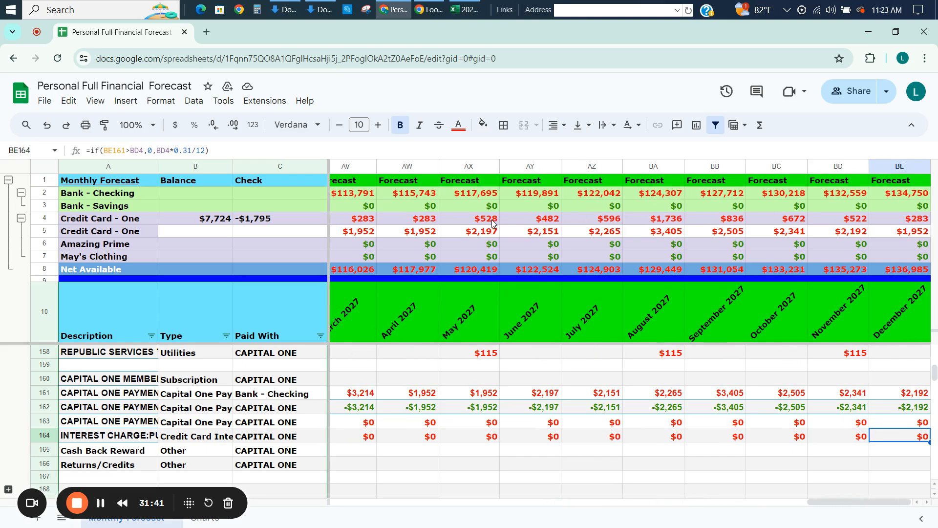
Review the row 164 interest charges and row 4 card balances backward from December 2027 to May 2025.
{"action": "key", "text": "Left"}
{"action": "key", "text": "Left"}
{"action": "key", "text": "Left"}
{"action": "key", "text": "Left"}
{"action": "key", "text": "Left"}
{"action": "key", "text": "Left"}
{"action": "key", "text": "Left"}
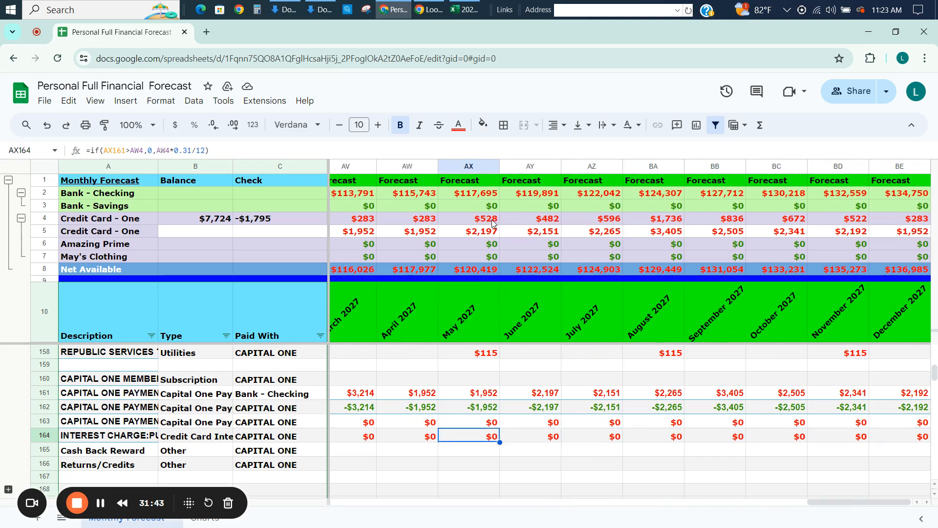
{"action": "key", "text": "Left"}
{"action": "key", "text": "Left"}
{"action": "key", "text": "Left"}
{"action": "key", "text": "Left"}
{"action": "key", "text": "Left"}
{"action": "key", "text": "Left"}
{"action": "key", "text": "Left"}
{"action": "key", "text": "Left"}
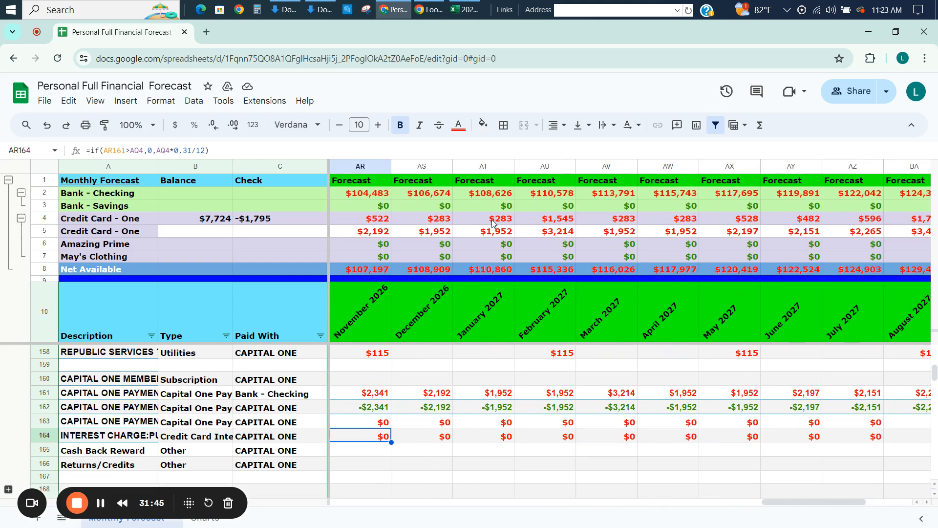
{"action": "key", "text": "Left"}
{"action": "key", "text": "Left"}
{"action": "key", "text": "Left"}
{"action": "key", "text": "Left"}
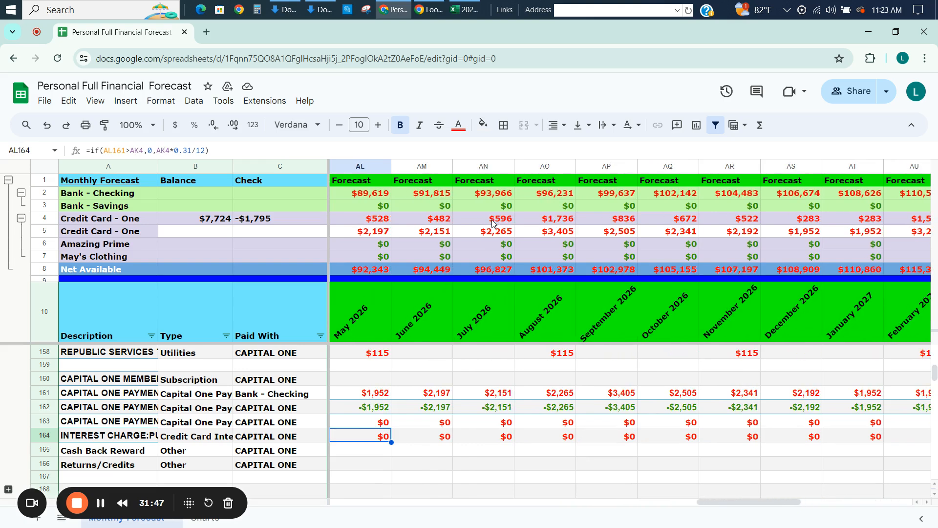
{"action": "key", "text": "Up"}
{"action": "key", "text": "Down"}
{"action": "key", "text": "Left"}
{"action": "key", "text": "Left"}
{"action": "key", "text": "Left"}
{"action": "key", "text": "Left"}
{"action": "key", "text": "Left"}
{"action": "key", "text": "Left"}
{"action": "key", "text": "Left"}
{"action": "key", "text": "Left"}
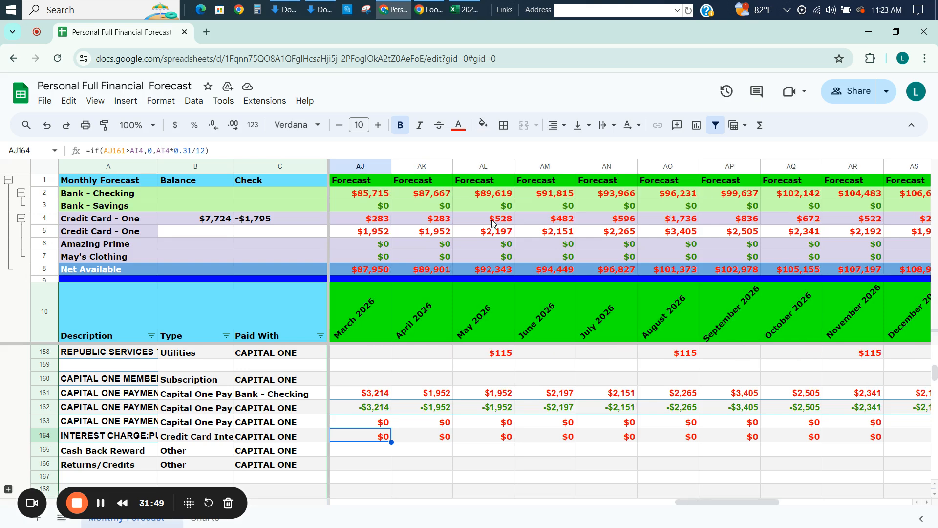
{"action": "key", "text": "Left"}
{"action": "key", "text": "Left"}
{"action": "key", "text": "Left"}
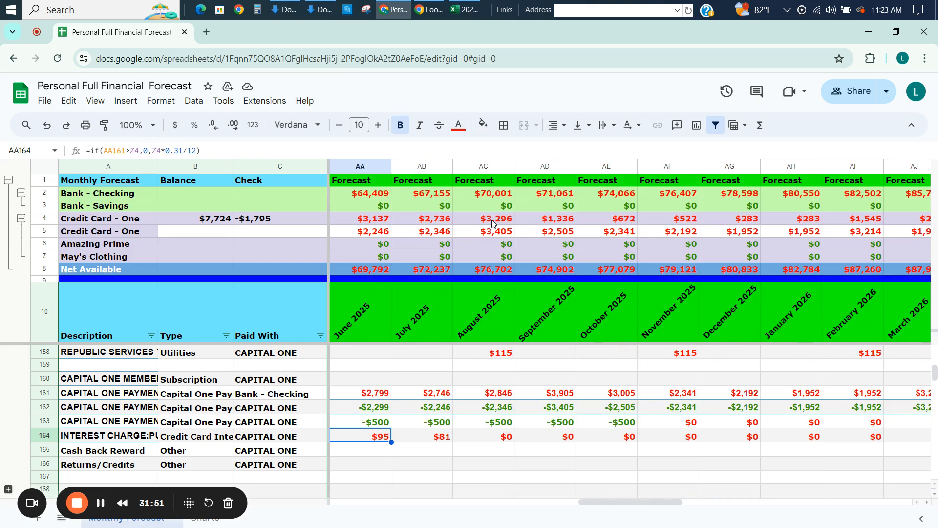
{"action": "key", "text": "Left"}
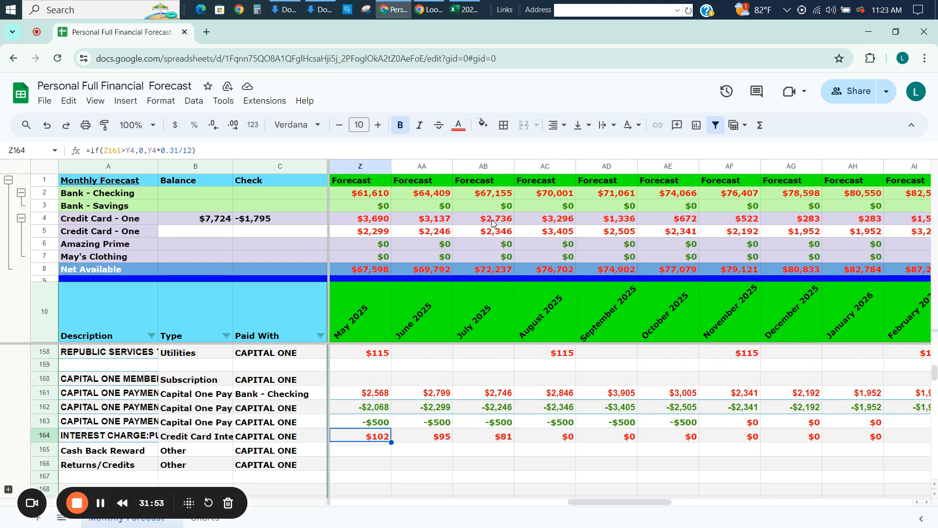
Review the May 2025 account totals and reconciled balances below the credit card section, down past the check row.
{"action": "key", "text": "Down"}
{"action": "key", "text": "Down"}
{"action": "key", "text": "Down"}
{"action": "key", "text": "Down"}
{"action": "key", "text": "Down"}
{"action": "key", "text": "Down"}
{"action": "key", "text": "Down"}
{"action": "key", "text": "Down"}
{"action": "key", "text": "Down"}
{"action": "key", "text": "Down"}
{"action": "key", "text": "Down"}
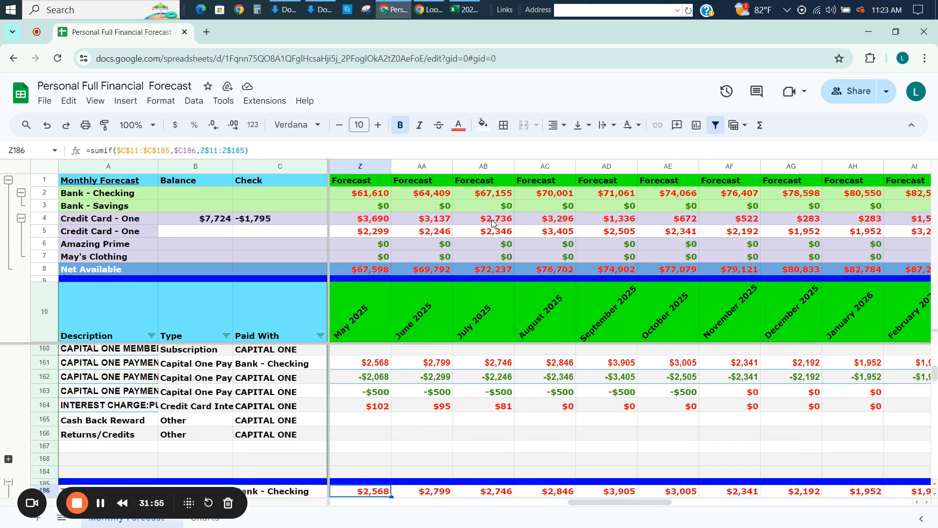
{"action": "key", "text": "Down"}
{"action": "key", "text": "Down"}
{"action": "key", "text": "Down"}
{"action": "key", "text": "Down"}
{"action": "key", "text": "Down"}
{"action": "key", "text": "Down"}
{"action": "key", "text": "Down"}
{"action": "key", "text": "Down"}
{"action": "key", "text": "Down"}
{"action": "key", "text": "Down"}
{"action": "key", "text": "Down"}
{"action": "key", "text": "Down"}
{"action": "key", "text": "Down"}
{"action": "key", "text": "Down"}
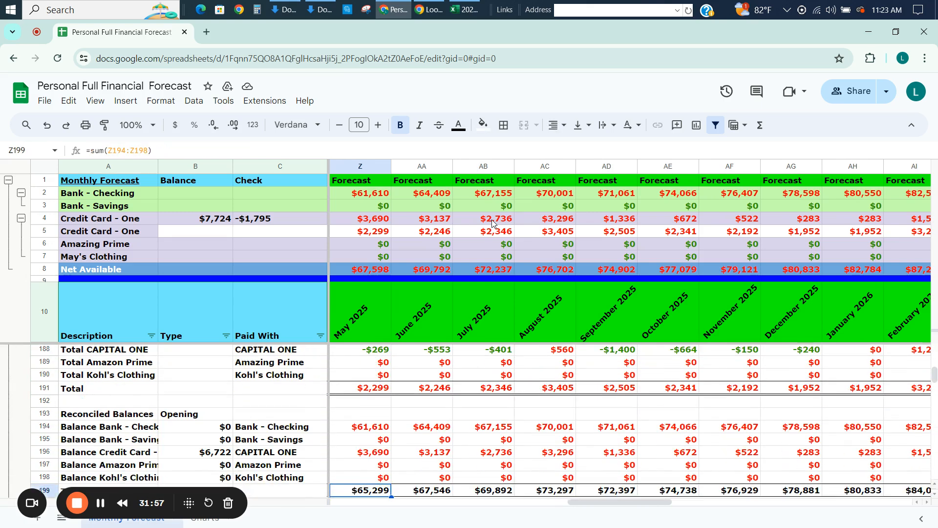
{"action": "key", "text": "Down"}
{"action": "key", "text": "Down"}
{"action": "key", "text": "Down"}
{"action": "key", "text": "Down"}
{"action": "key", "text": "Down"}
{"action": "key", "text": "Down"}
{"action": "key", "text": "Down"}
{"action": "key", "text": "Down"}
{"action": "key", "text": "Down"}
{"action": "key", "text": "Down"}
{"action": "key", "text": "Down"}
{"action": "key", "text": "Down"}
{"action": "key", "text": "Down"}
{"action": "key", "text": "Down"}
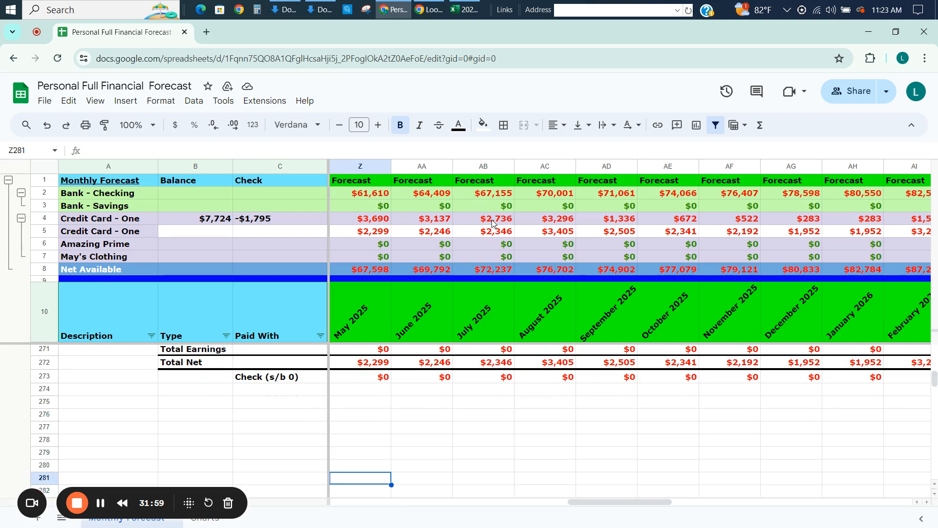
Look over the expense summary by category from May 2025 back to the first forecast month, July 2024.
{"action": "key", "text": "Up"}
{"action": "key", "text": "Up"}
{"action": "key", "text": "Up"}
{"action": "key", "text": "Up"}
{"action": "key", "text": "Up"}
{"action": "key", "text": "Up"}
{"action": "key", "text": "Up"}
{"action": "key", "text": "Up"}
{"action": "key", "text": "Up"}
{"action": "key", "text": "Up"}
{"action": "key", "text": "Up"}
{"action": "key", "text": "Up"}
{"action": "key", "text": "Up"}
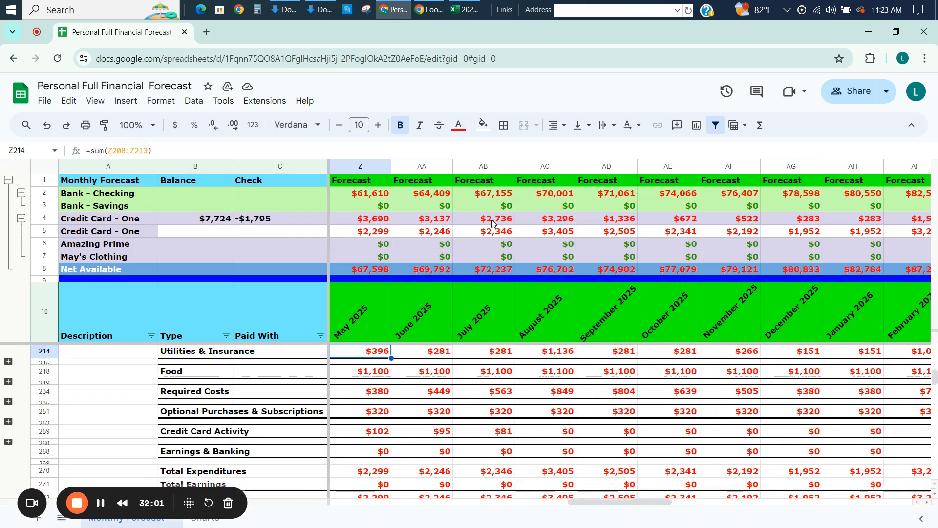
{"action": "key", "text": "Up"}
{"action": "key", "text": "Left"}
{"action": "key", "text": "Left"}
{"action": "key", "text": "Left"}
{"action": "key", "text": "Left"}
{"action": "key", "text": "Left"}
{"action": "key", "text": "Left"}
{"action": "key", "text": "Left"}
{"action": "key", "text": "Left"}
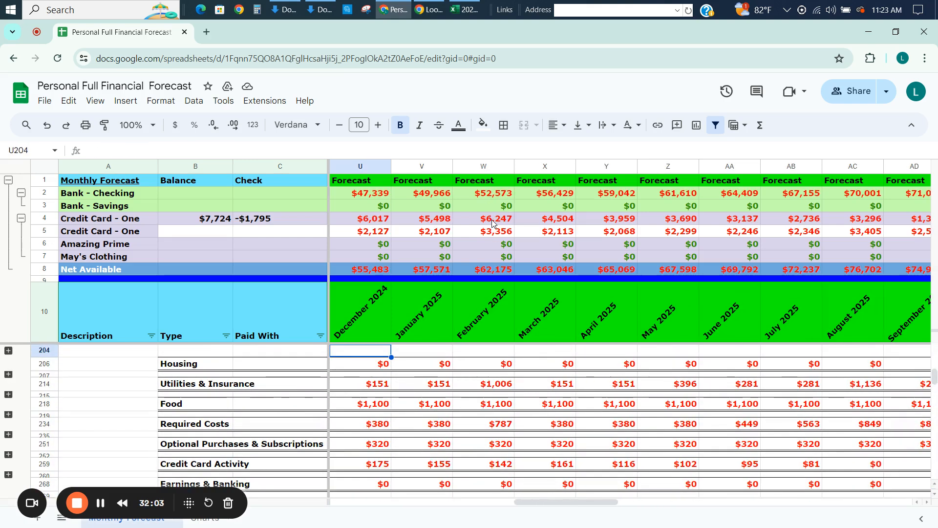
{"action": "key", "text": "Left"}
{"action": "key", "text": "Left"}
{"action": "key", "text": "Left"}
{"action": "key", "text": "Left"}
{"action": "key", "text": "Left"}
{"action": "key", "text": "Left"}
{"action": "key", "text": "Right"}
{"action": "key", "text": "Right"}
{"action": "key", "text": "Right"}
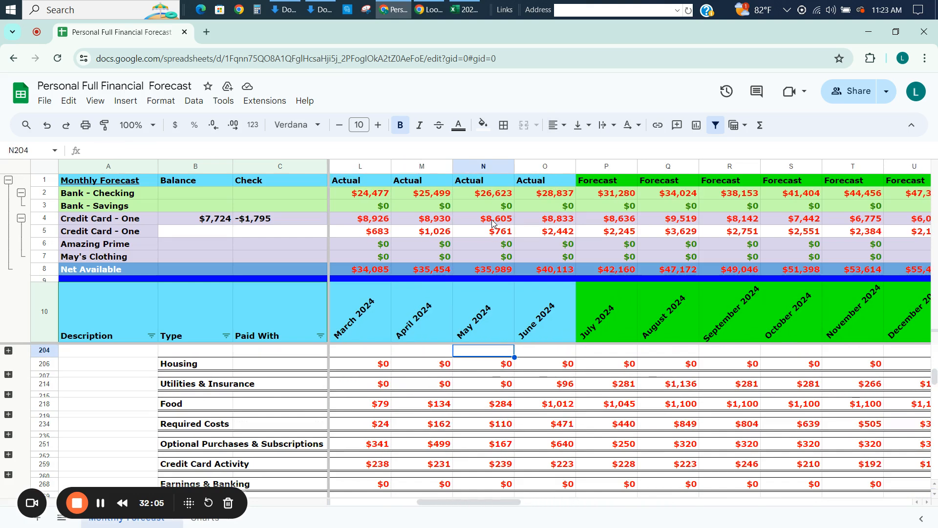
{"action": "key", "text": "Right"}
Examine the July 2024 category subtotals in column P from Utilities & Insurance through Earnings & Banking.
{"action": "key", "text": "Down"}
{"action": "key", "text": "Down"}
{"action": "key", "text": "Down"}
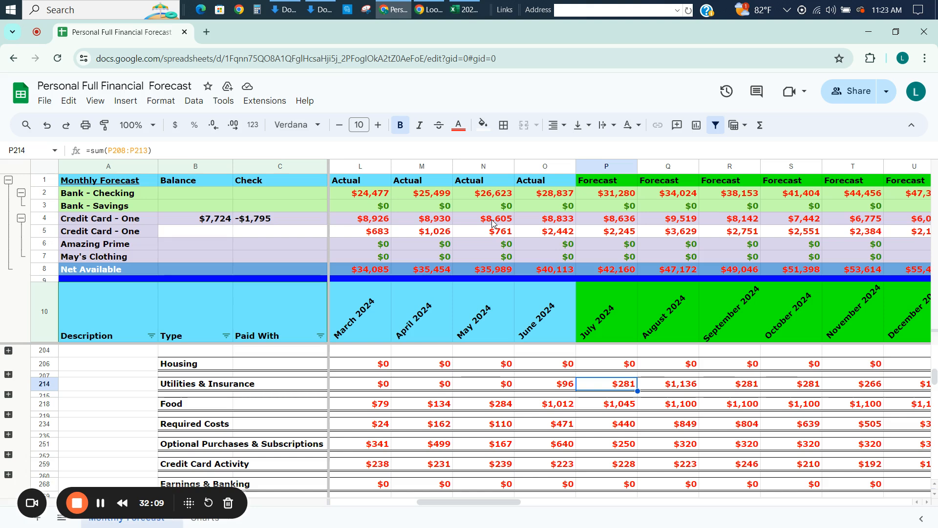
{"action": "key", "text": "Down"}
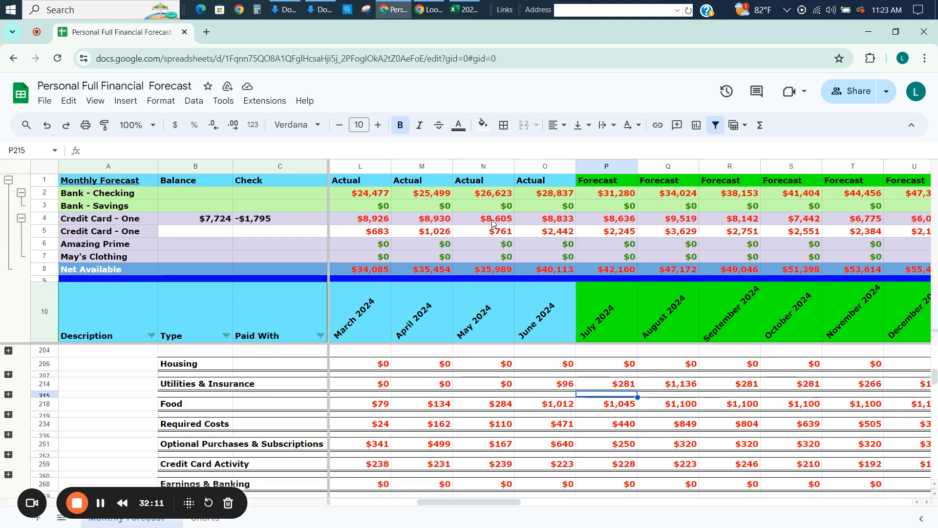
{"action": "key", "text": "Up"}
{"action": "key", "text": "Up"}
{"action": "key", "text": "Down"}
{"action": "key", "text": "Down"}
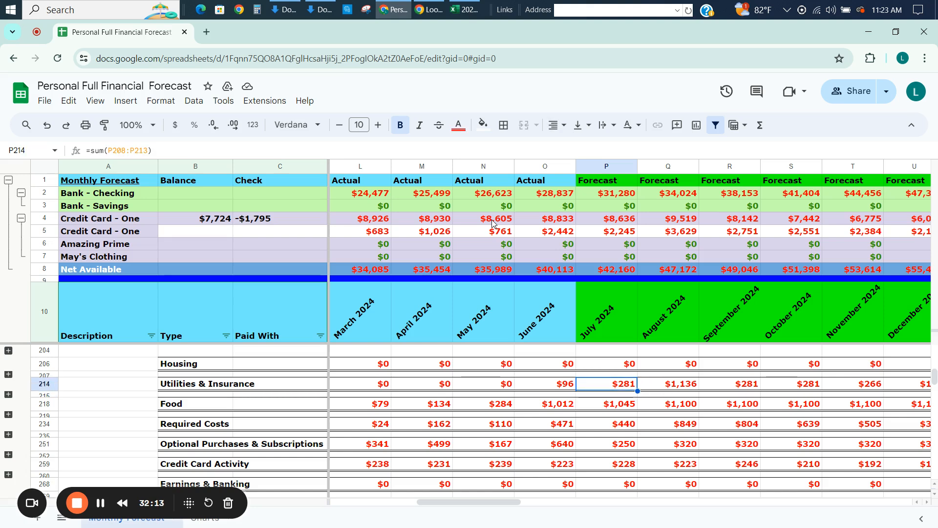
{"action": "key", "text": "Up"}
{"action": "key", "text": "Down"}
{"action": "key", "text": "Down"}
{"action": "key", "text": "Down"}
{"action": "key", "text": "Down"}
{"action": "key", "text": "Down"}
{"action": "key", "text": "Down"}
{"action": "key", "text": "Down"}
{"action": "key", "text": "Down"}
{"action": "key", "text": "Down"}
{"action": "key", "text": "Down"}
{"action": "key", "text": "Down"}
{"action": "key", "text": "Down"}
{"action": "key", "text": "Down"}
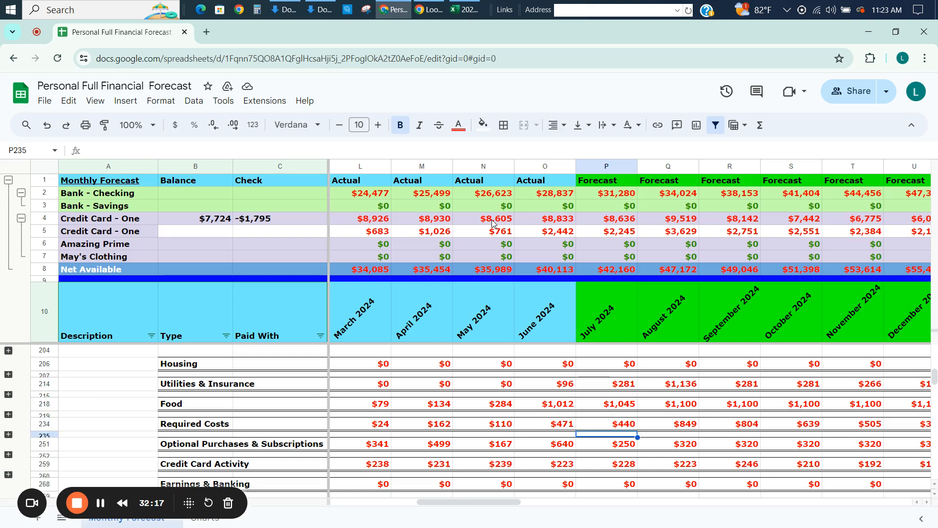
{"action": "key", "text": "Up"}
{"action": "key", "text": "Up"}
{"action": "key", "text": "Up"}
{"action": "key", "text": "Up"}
{"action": "key", "text": "Up"}
{"action": "key", "text": "Up"}
{"action": "key", "text": "Up"}
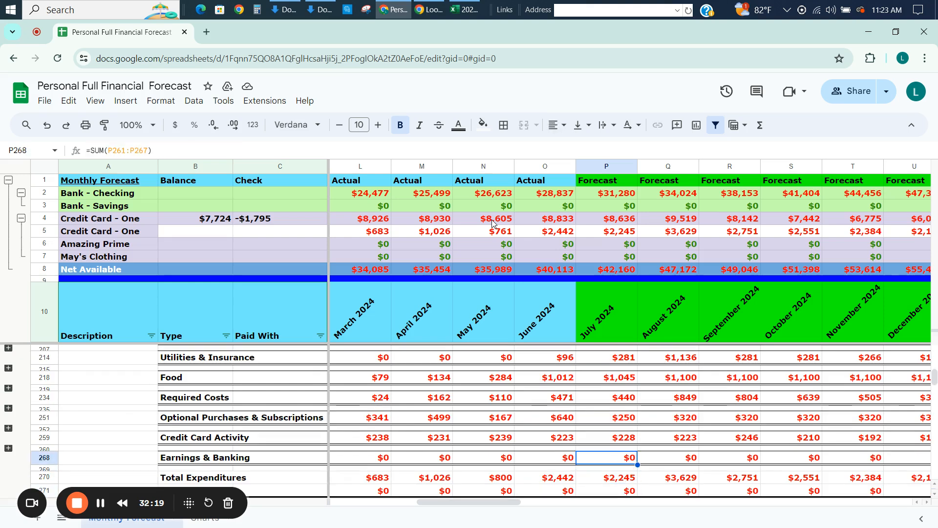
{"action": "key", "text": "Down"}
{"action": "key", "text": "Down"}
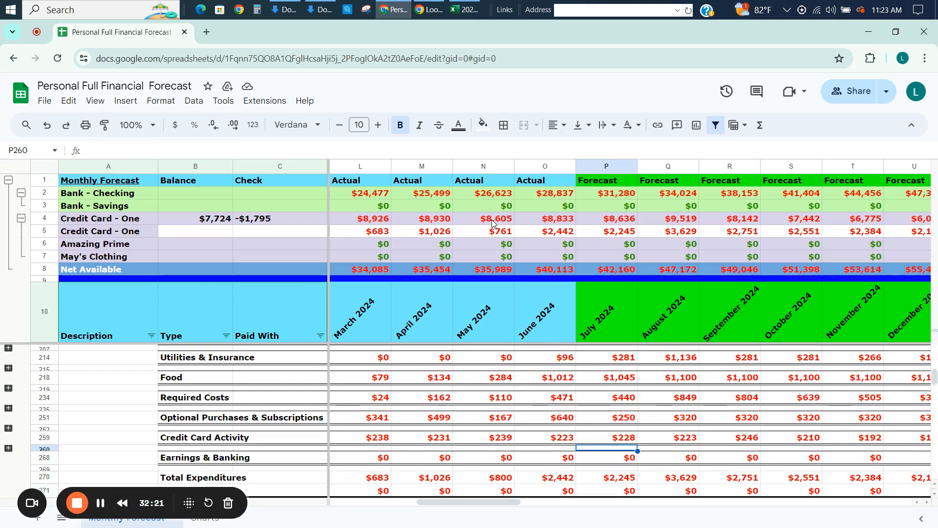
Inspect the July 2024 Total Expenditures, Total Earnings and Total Net formulas in P270 to P272.
{"action": "key", "text": "Down"}
{"action": "key", "text": "Down"}
{"action": "key", "text": "Down"}
{"action": "key", "text": "Down"}
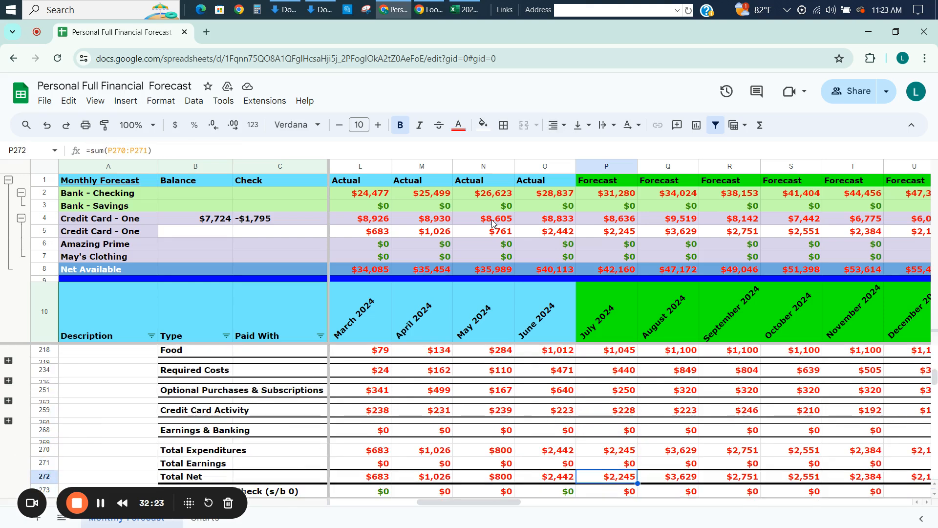
{"action": "key", "text": "Up"}
{"action": "key", "text": "Up"}
{"action": "key", "text": "Up"}
{"action": "key", "text": "Down"}
{"action": "key", "text": "Down"}
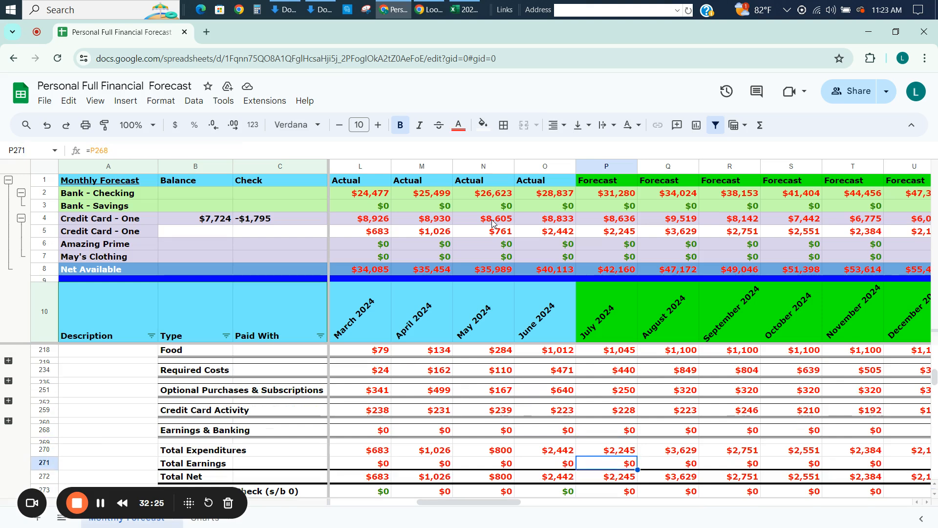
{"action": "key", "text": "Down"}
Collapse the grouped balance rows 2 through 8 and show the expense summary from its date header in row 203.
{"action": "key", "text": "Up"}
{"action": "key", "text": "Up"}
{"action": "key", "text": "Up"}
{"action": "key", "text": "Up"}
{"action": "key", "text": "Up"}
{"action": "key", "text": "Up"}
{"action": "key", "text": "Up"}
{"action": "key", "text": "Up"}
{"action": "key", "text": "Up"}
{"action": "key", "text": "Up"}
{"action": "key", "text": "Up"}
{"action": "key", "text": "Up"}
{"action": "key", "text": "Up"}
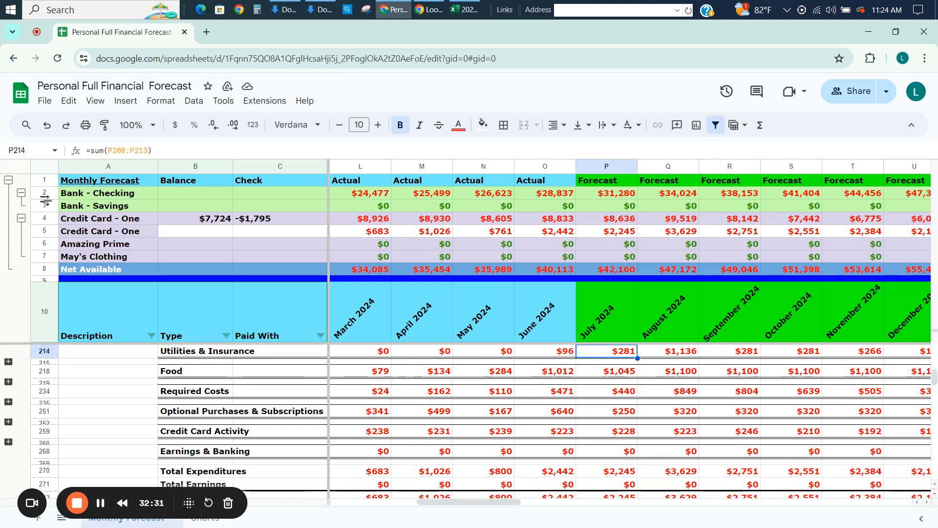
{"action": "left_click", "coordinate": [8, 180]}
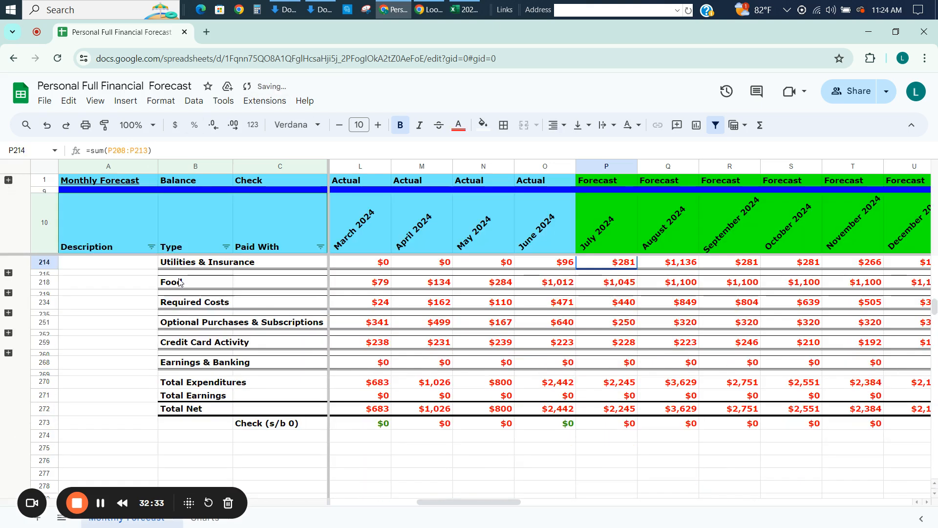
{"action": "key", "text": "Up"}
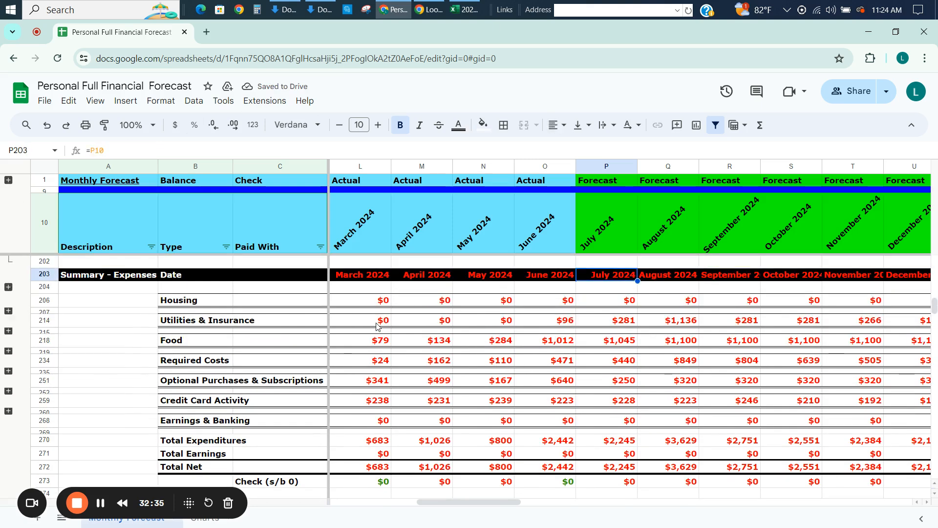
Review the Utilities & Insurance subtotals in row 214 across the forecast months from July 2024 to March 2025.
{"action": "key", "text": "Down"}
{"action": "key", "text": "Right"}
{"action": "key", "text": "Right"}
{"action": "key", "text": "Right"}
{"action": "key", "text": "Right"}
{"action": "key", "text": "Right"}
{"action": "key", "text": "Right"}
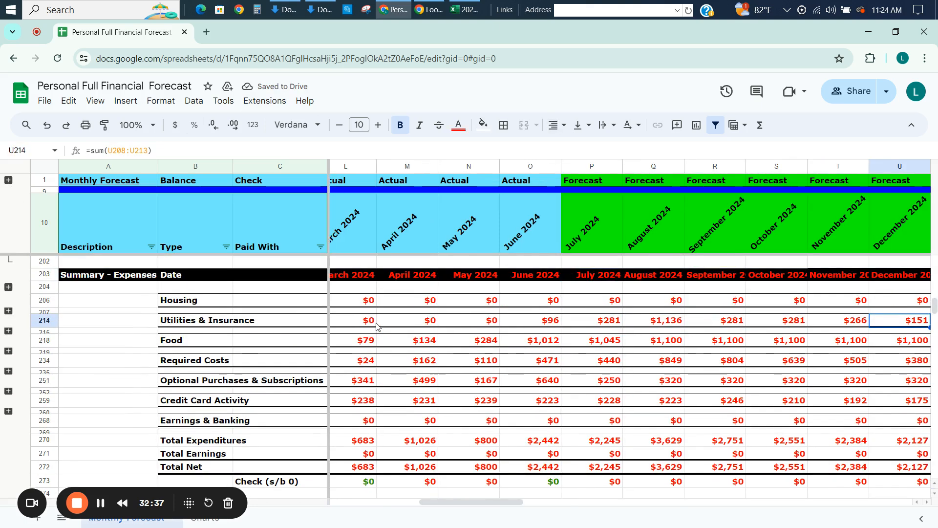
{"action": "key", "text": "Right"}
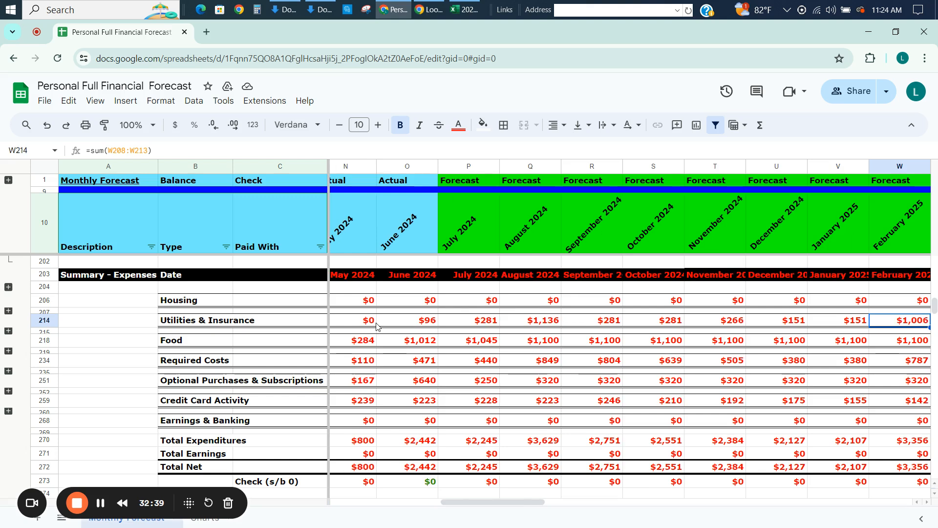
{"action": "key", "text": "Right"}
{"action": "key", "text": "Left"}
{"action": "key", "text": "Up"}
{"action": "key", "text": "Down"}
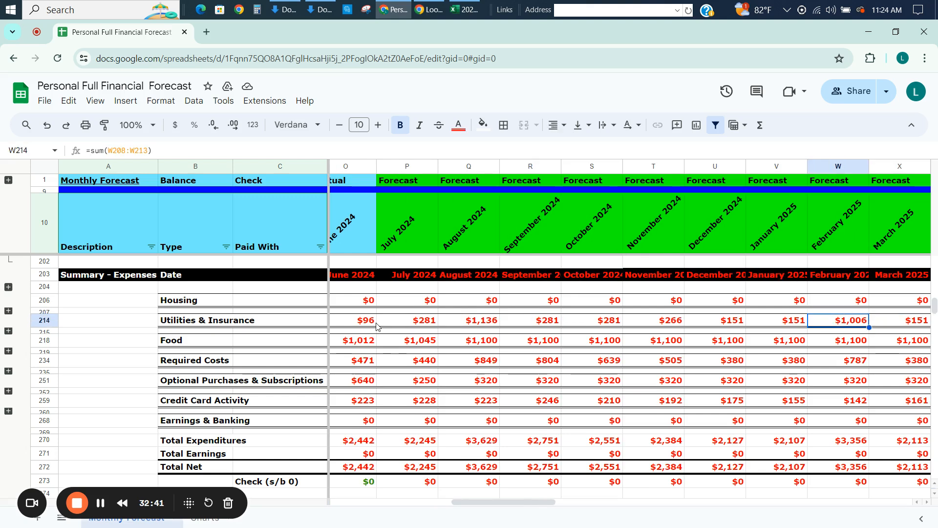
{"action": "key", "text": "Left"}
{"action": "key", "text": "Left"}
{"action": "key", "text": "Left"}
{"action": "key", "text": "Left"}
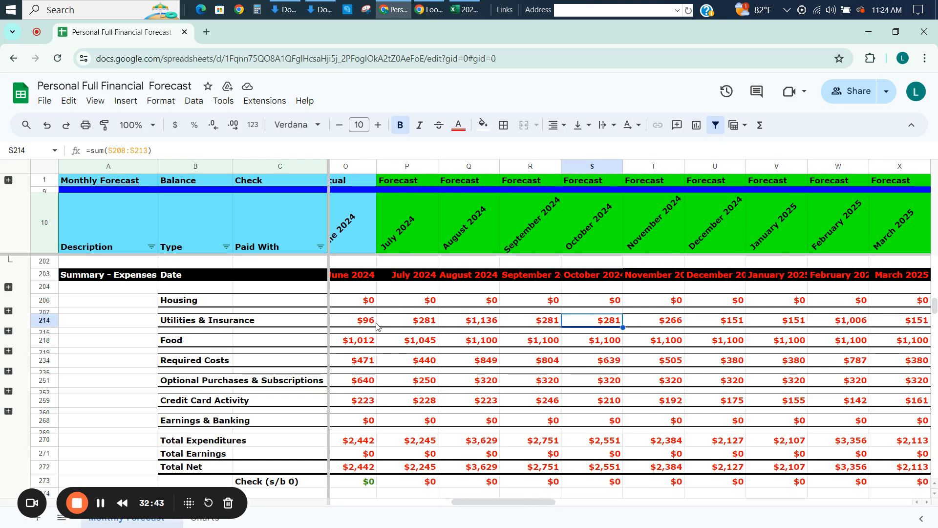
Compare the actual and forecast Food subtotals in row 218 between February and December 2024.
{"action": "key", "text": "Down"}
{"action": "key", "text": "Right"}
{"action": "key", "text": "Left"}
{"action": "key", "text": "Left"}
{"action": "key", "text": "Left"}
{"action": "key", "text": "Left"}
{"action": "key", "text": "Left"}
{"action": "key", "text": "Left"}
{"action": "key", "text": "Left"}
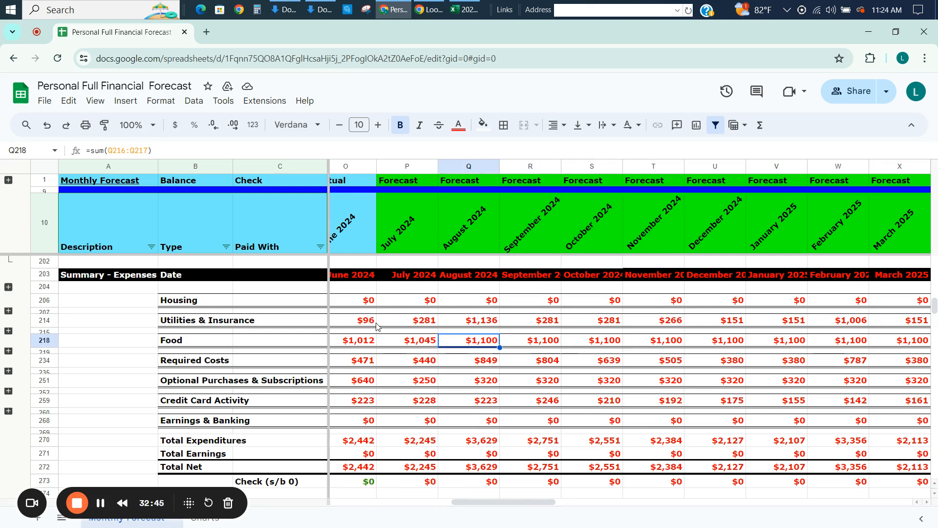
{"action": "key", "text": "Left"}
{"action": "key", "text": "Left"}
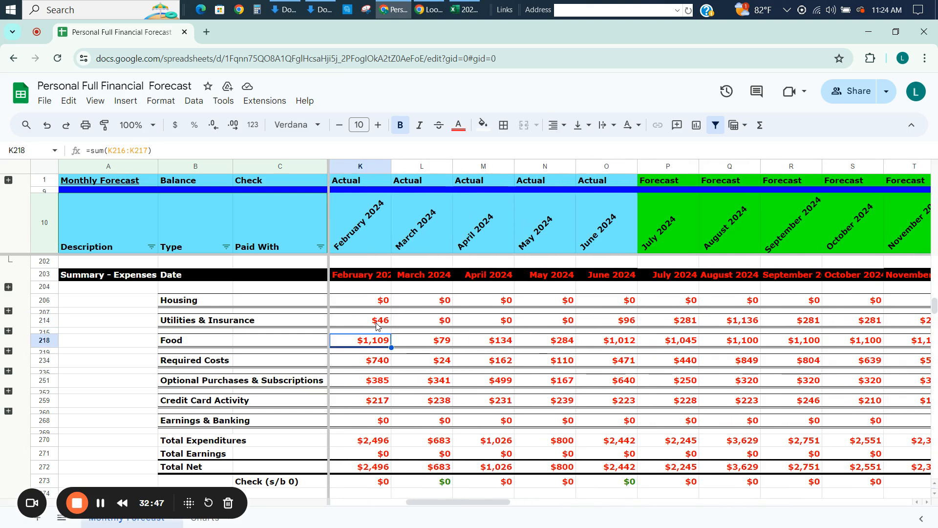
{"action": "key", "text": "Right"}
{"action": "key", "text": "Right"}
{"action": "key", "text": "Right"}
{"action": "key", "text": "Right"}
Review the Required Costs subtotals in row 234 from January 2025 back to September 2024.
{"action": "key", "text": "Right"}
{"action": "key", "text": "Right"}
{"action": "key", "text": "Right"}
{"action": "key", "text": "Right"}
{"action": "key", "text": "Right"}
{"action": "key", "text": "Right"}
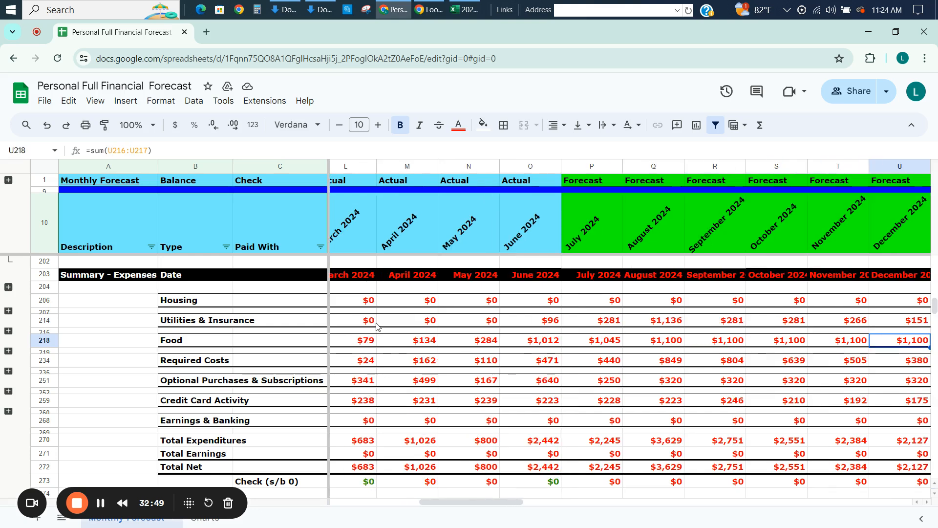
{"action": "key", "text": "Down"}
{"action": "key", "text": "Down"}
{"action": "key", "text": "Right"}
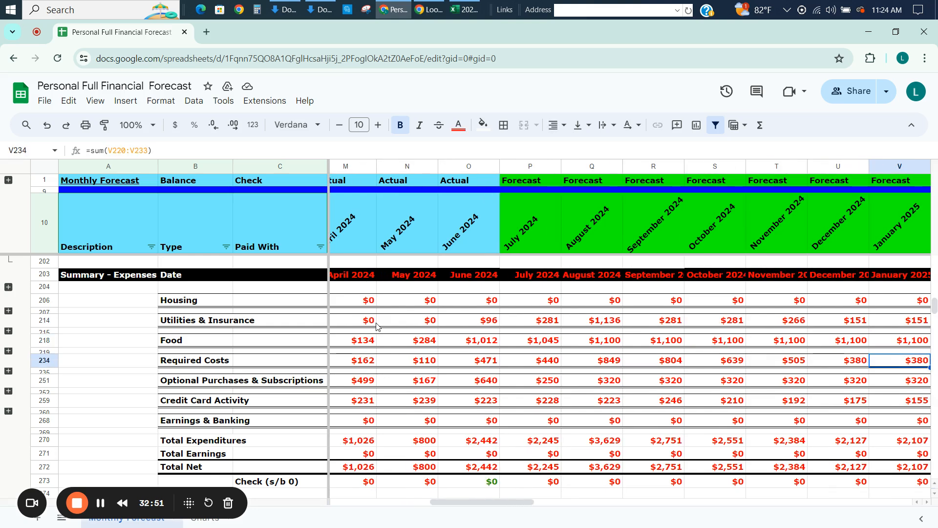
{"action": "key", "text": "Left"}
{"action": "key", "text": "Left"}
{"action": "key", "text": "Left"}
{"action": "key", "text": "Left"}
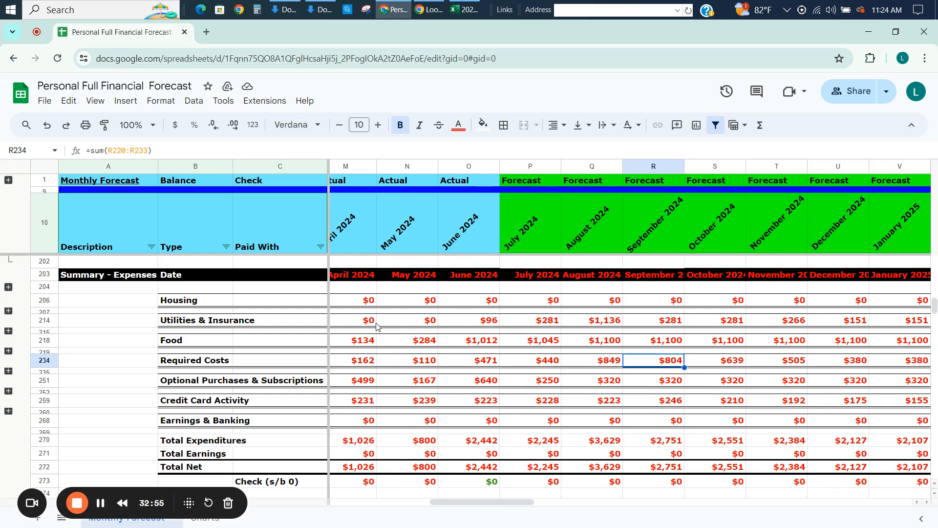
Compare the actual and forecast Optional Purchases & Subscriptions subtotals in row 251 around July 2024.
{"action": "key", "text": "Down"}
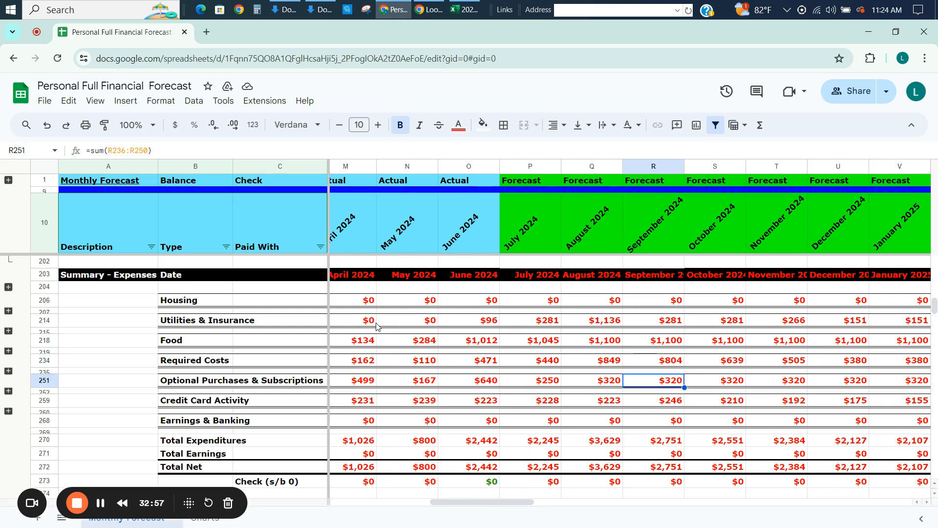
{"action": "key", "text": "Left"}
{"action": "key", "text": "Right"}
{"action": "key", "text": "Right"}
{"action": "key", "text": "Left"}
{"action": "key", "text": "Left"}
{"action": "key", "text": "Left"}
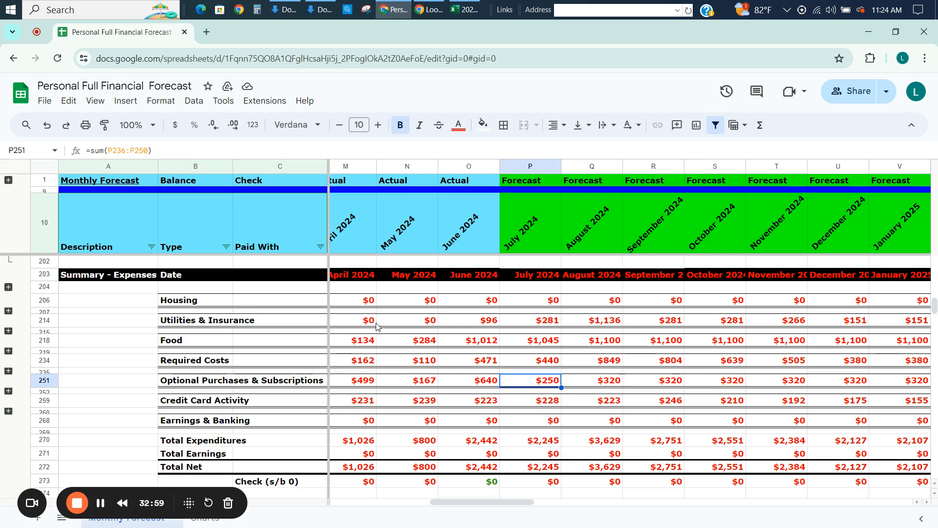
{"action": "key", "text": "Left"}
{"action": "key", "text": "Left"}
{"action": "key", "text": "Left"}
Review the forecast Optional Purchases & Subscriptions subtotals in row 251 from August 2024 to February 2025.
{"action": "key", "text": "Right"}
{"action": "key", "text": "Right"}
{"action": "key", "text": "Right"}
{"action": "key", "text": "Right"}
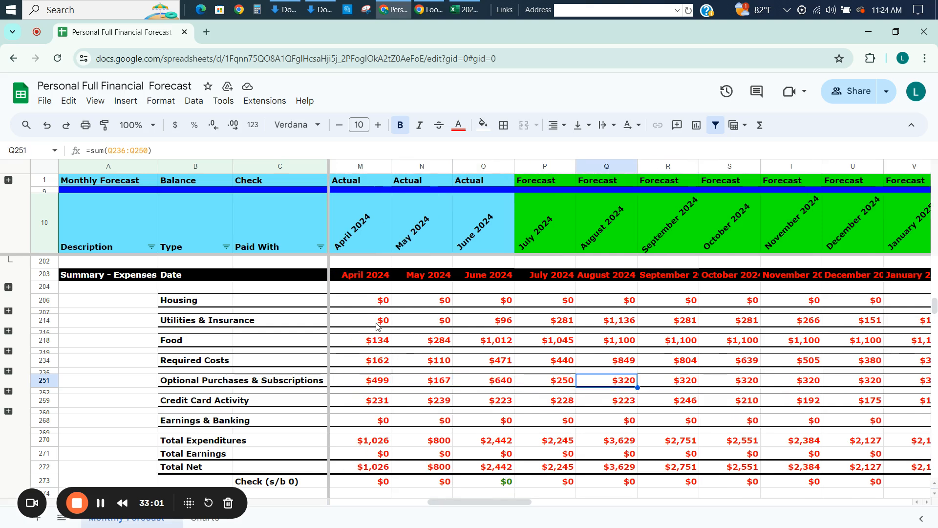
{"action": "key", "text": "Right"}
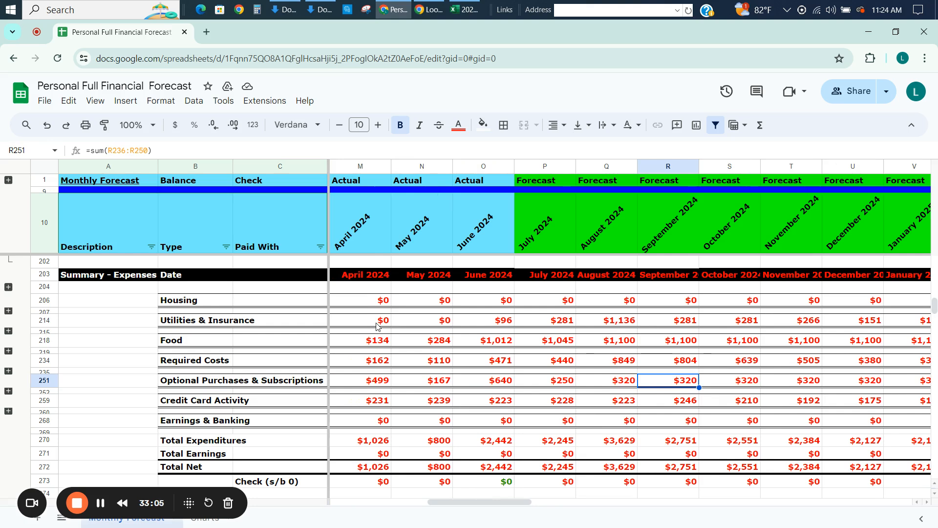
{"action": "key", "text": "Right"}
{"action": "key", "text": "Right"}
{"action": "key", "text": "Right"}
{"action": "key", "text": "Right"}
{"action": "key", "text": "Right"}
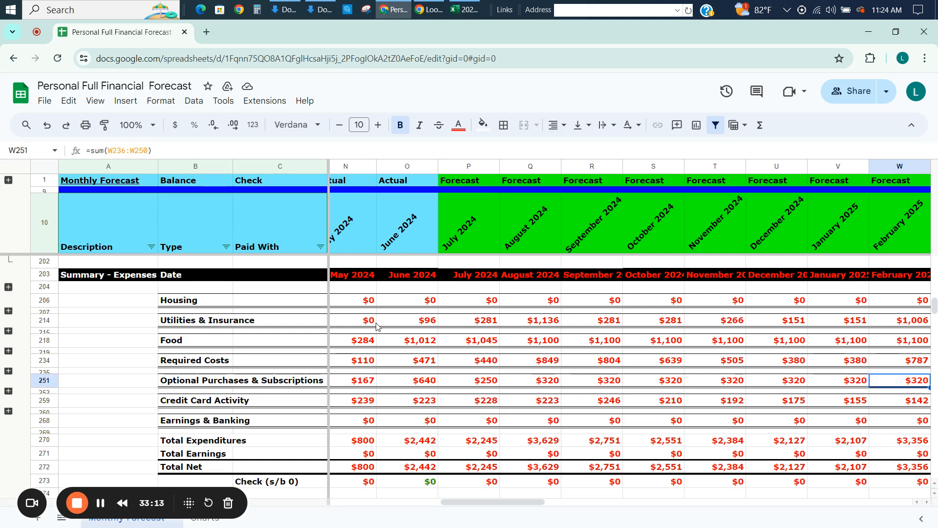
Examine the forecast Credit Card Activity subtotals in row 259 between July 2024 and February 2025.
{"action": "key", "text": "Down"}
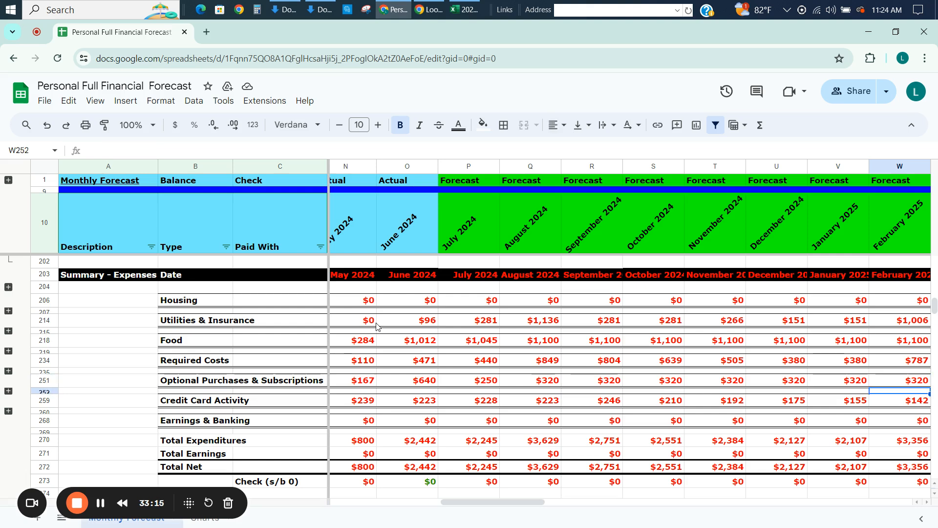
{"action": "key", "text": "Left"}
{"action": "key", "text": "Left"}
{"action": "key", "text": "Left"}
{"action": "key", "text": "Left"}
{"action": "key", "text": "Left"}
{"action": "key", "text": "Left"}
{"action": "key", "text": "Left"}
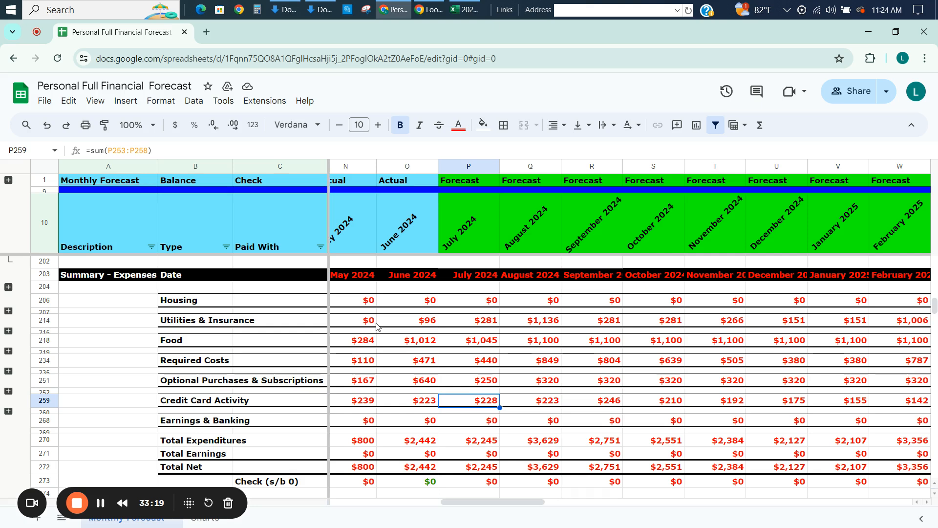
{"action": "key", "text": "Right"}
{"action": "key", "text": "Right"}
{"action": "key", "text": "Right"}
{"action": "key", "text": "Right"}
{"action": "key", "text": "Right"}
{"action": "key", "text": "Right"}
{"action": "key", "text": "Right"}
{"action": "key", "text": "Right"}
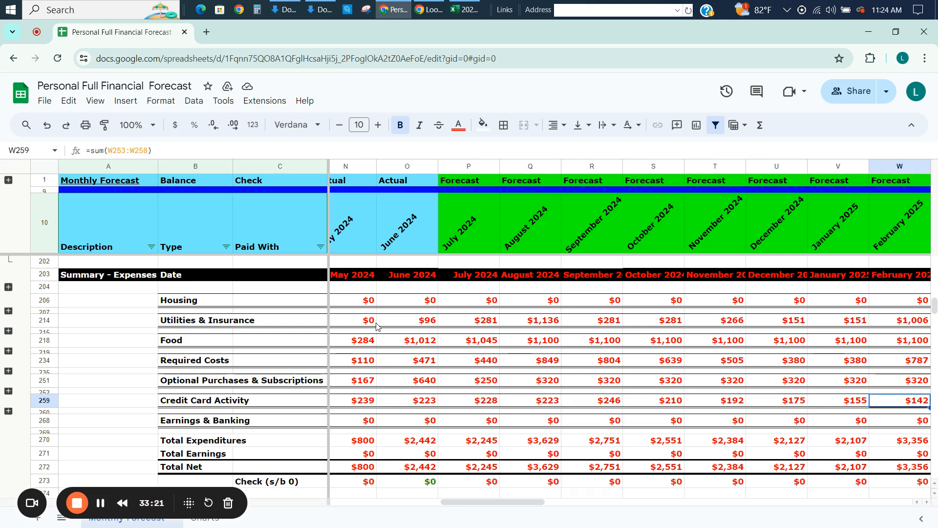
{"action": "key", "text": "Left"}
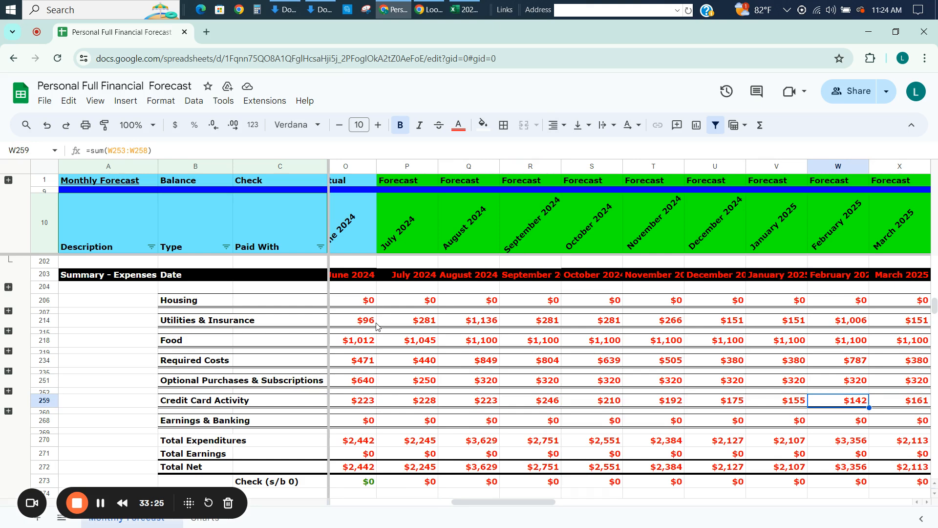
Follow the Credit Card Activity subtotals in row 259 out to October 2025 and back to April 2024.
{"action": "key", "text": "Right"}
{"action": "key", "text": "Right"}
{"action": "key", "text": "Right"}
{"action": "key", "text": "Right"}
{"action": "key", "text": "Right"}
{"action": "key", "text": "Right"}
{"action": "key", "text": "Right"}
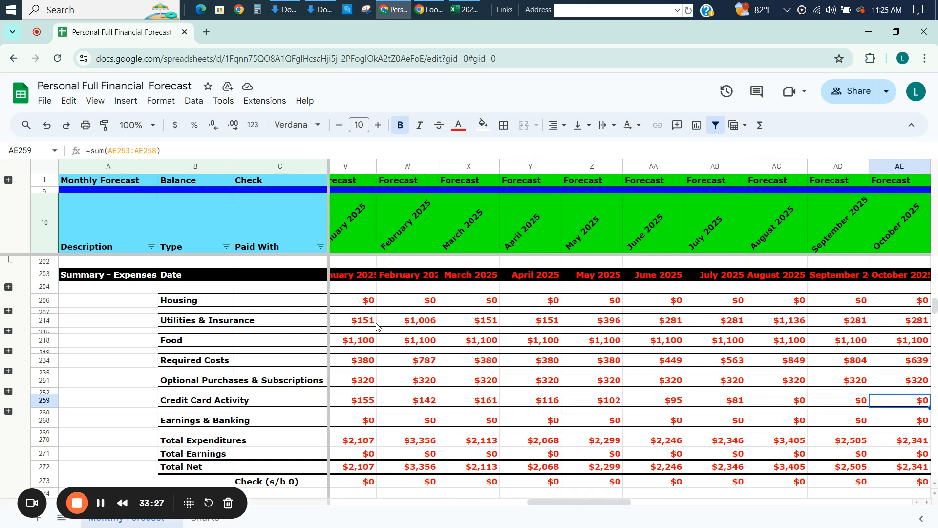
{"action": "key", "text": "Left"}
{"action": "key", "text": "Left"}
{"action": "key", "text": "Left"}
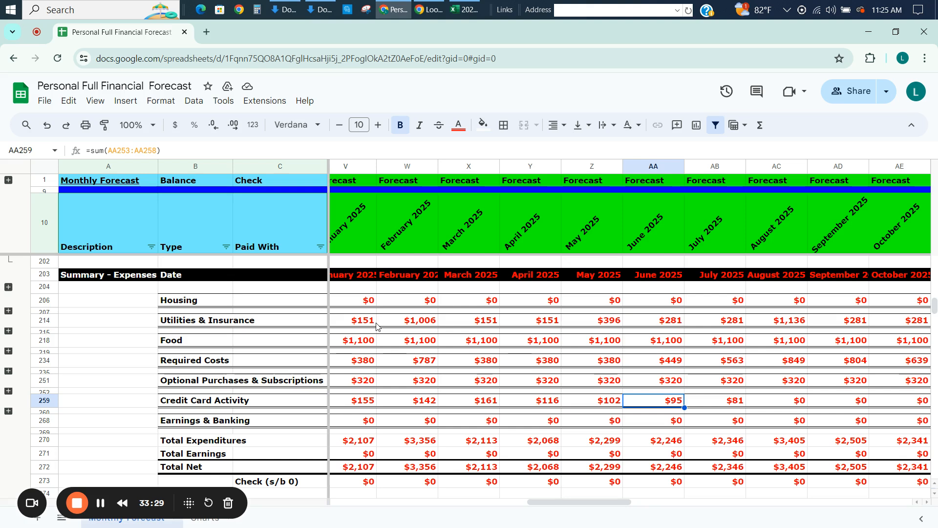
{"action": "key", "text": "Left"}
{"action": "key", "text": "Left"}
{"action": "key", "text": "Left"}
{"action": "key", "text": "Left"}
{"action": "key", "text": "Left"}
{"action": "key", "text": "Left"}
{"action": "key", "text": "Left"}
{"action": "key", "text": "Left"}
{"action": "key", "text": "Left"}
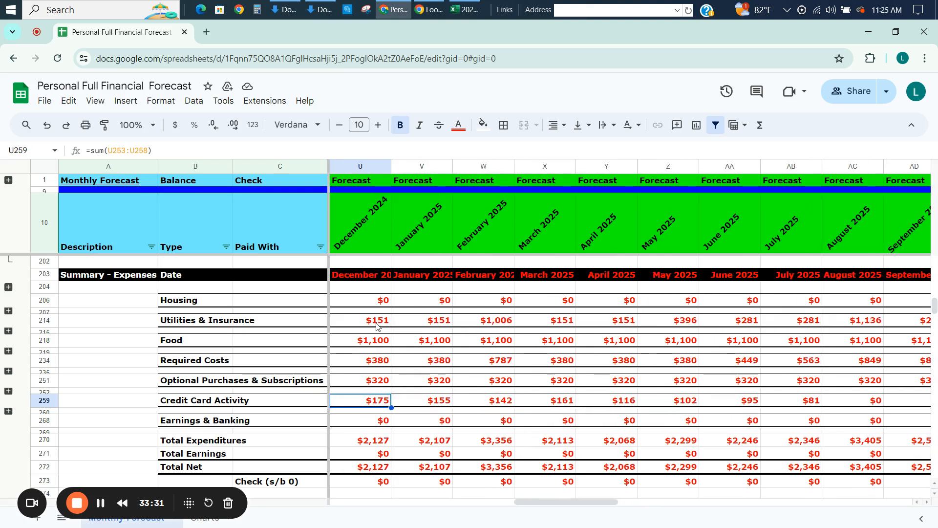
{"action": "key", "text": "Left"}
{"action": "key", "text": "Left"}
{"action": "key", "text": "Left"}
{"action": "key", "text": "Left"}
{"action": "key", "text": "Left"}
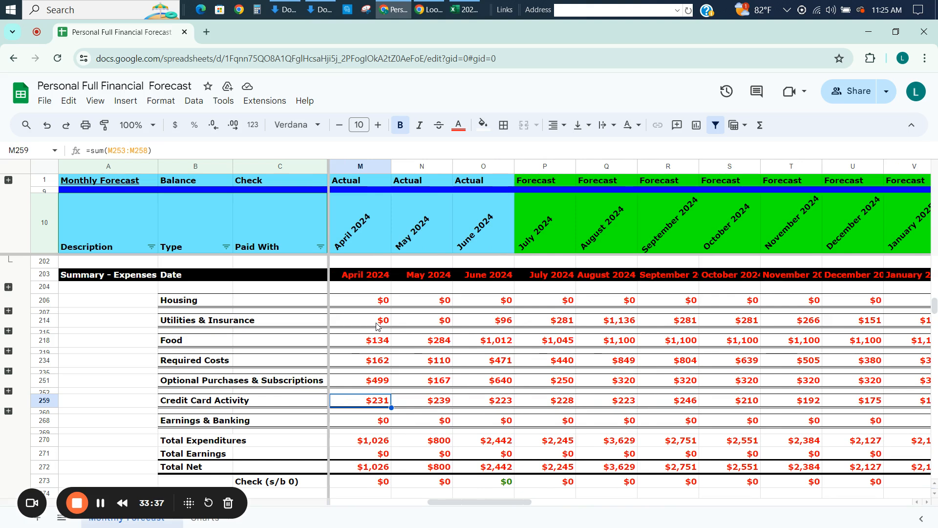
Expand the grouped blank rows 169 to 183 below the Capital One entries and inspect them.
{"action": "key", "text": "Page_Up"}
{"action": "key", "text": "Page_Up"}
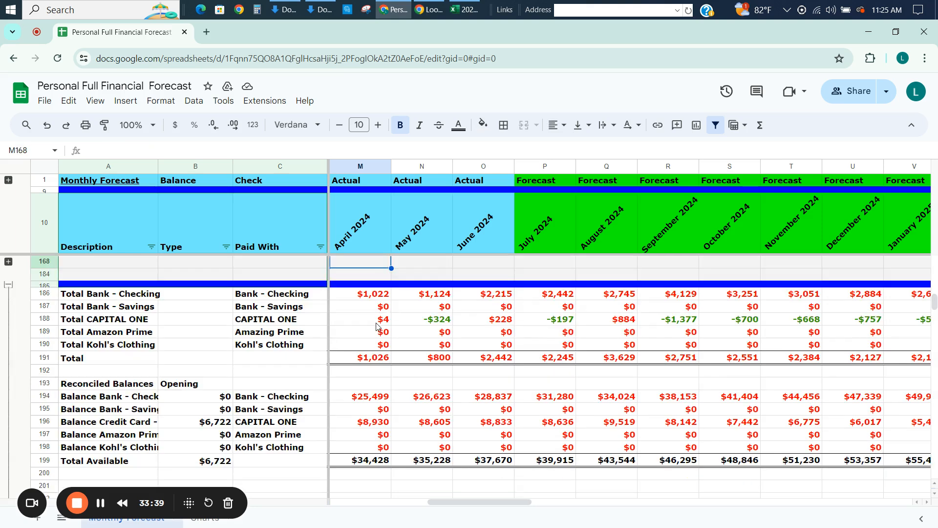
{"action": "key", "text": "Down"}
{"action": "key", "text": "Down"}
{"action": "key", "text": "Down"}
{"action": "key", "text": "Down"}
{"action": "key", "text": "Down"}
{"action": "key", "text": "Down"}
{"action": "key", "text": "Down"}
{"action": "key", "text": "Down"}
{"action": "key", "text": "Down"}
{"action": "key", "text": "Down"}
{"action": "key", "text": "Down"}
{"action": "key", "text": "Down"}
{"action": "key", "text": "Down"}
{"action": "key", "text": "Down"}
{"action": "key", "text": "Down"}
{"action": "key", "text": "Down"}
{"action": "key", "text": "Down"}
{"action": "key", "text": "Down"}
{"action": "key", "text": "Down"}
{"action": "key", "text": "Down"}
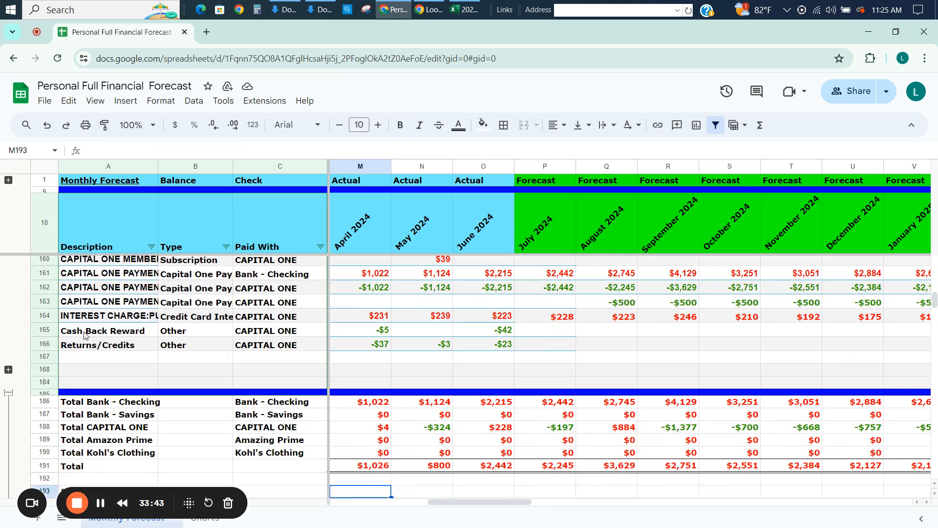
{"action": "left_click", "coordinate": [9, 370]}
{"action": "left_click", "coordinate": [126, 385]}
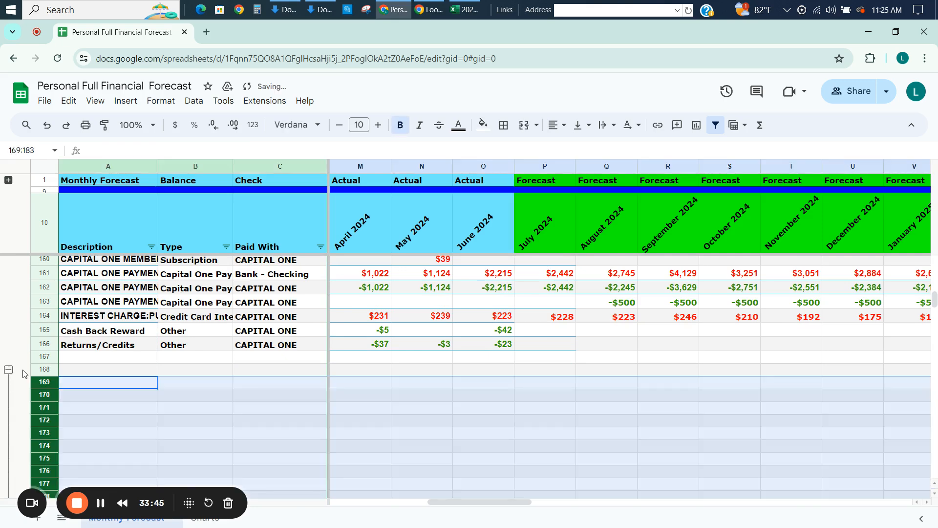
{"action": "key", "text": "Down"}
{"action": "key", "text": "Down"}
{"action": "key", "text": "Down"}
{"action": "key", "text": "Down"}
{"action": "key", "text": "Down"}
{"action": "key", "text": "Down"}
{"action": "key", "text": "Down"}
{"action": "key", "text": "Down"}
{"action": "key", "text": "Down"}
{"action": "key", "text": "Down"}
{"action": "key", "text": "Down"}
{"action": "key", "text": "Down"}
{"action": "key", "text": "Down"}
{"action": "key", "text": "Down"}
{"action": "key", "text": "Down"}
{"action": "key", "text": "Down"}
{"action": "key", "text": "Down"}
{"action": "key", "text": "Down"}
{"action": "key", "text": "Down"}
{"action": "key", "text": "Down"}
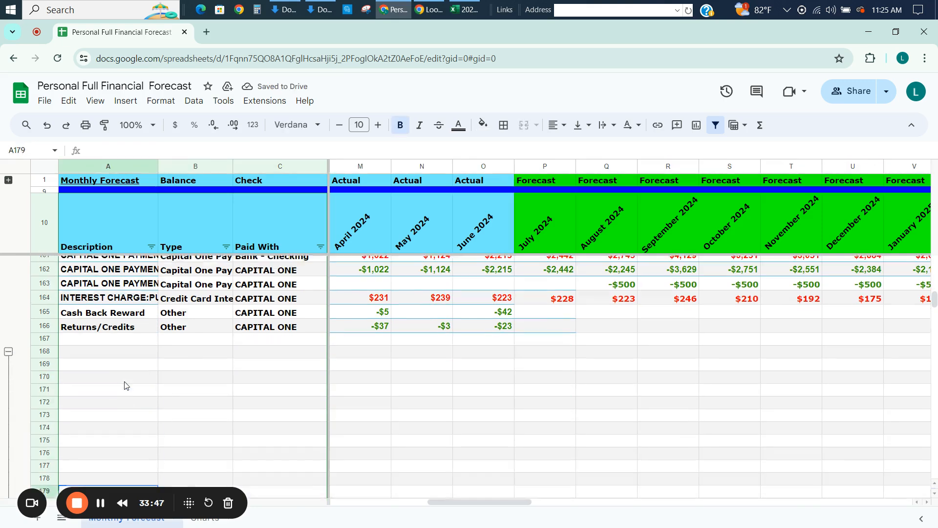
{"action": "key", "text": "Up"}
{"action": "key", "text": "Up"}
{"action": "key", "text": "Up"}
{"action": "key", "text": "Up"}
{"action": "key", "text": "Up"}
{"action": "key", "text": "Up"}
{"action": "key", "text": "Up"}
{"action": "key", "text": "Up"}
{"action": "key", "text": "Up"}
{"action": "key", "text": "Up"}
{"action": "key", "text": "Up"}
{"action": "key", "text": "Up"}
{"action": "key", "text": "Up"}
{"action": "key", "text": "Up"}
{"action": "key", "text": "Up"}
{"action": "key", "text": "Up"}
{"action": "key", "text": "Up"}
{"action": "key", "text": "Up"}
{"action": "key", "text": "Up"}
{"action": "key", "text": "Up"}
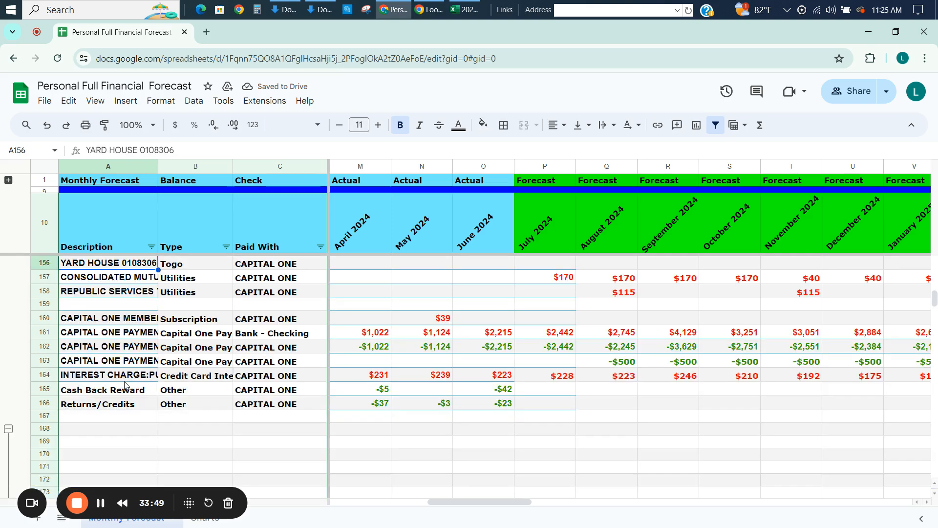
Examine the Capital One payment, interest, reward and credit rows 160 to 166 across the actual and forecast months.
{"action": "key", "text": "Right"}
{"action": "key", "text": "Right"}
{"action": "key", "text": "Right"}
{"action": "key", "text": "Right"}
{"action": "key", "text": "Right"}
{"action": "key", "text": "Right"}
{"action": "key", "text": "Right"}
{"action": "key", "text": "Right"}
{"action": "key", "text": "Right"}
{"action": "key", "text": "Right"}
{"action": "key", "text": "Right"}
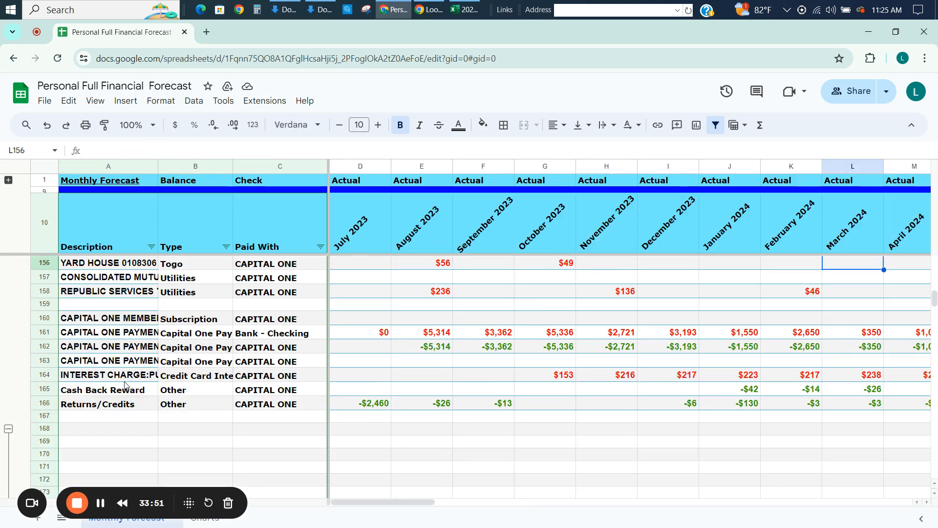
{"action": "key", "text": "Right"}
{"action": "key", "text": "Right"}
{"action": "key", "text": "Right"}
{"action": "key", "text": "Right"}
{"action": "key", "text": "Right"}
{"action": "key", "text": "Right"}
{"action": "key", "text": "Right"}
{"action": "key", "text": "Right"}
{"action": "key", "text": "Right"}
{"action": "key", "text": "Right"}
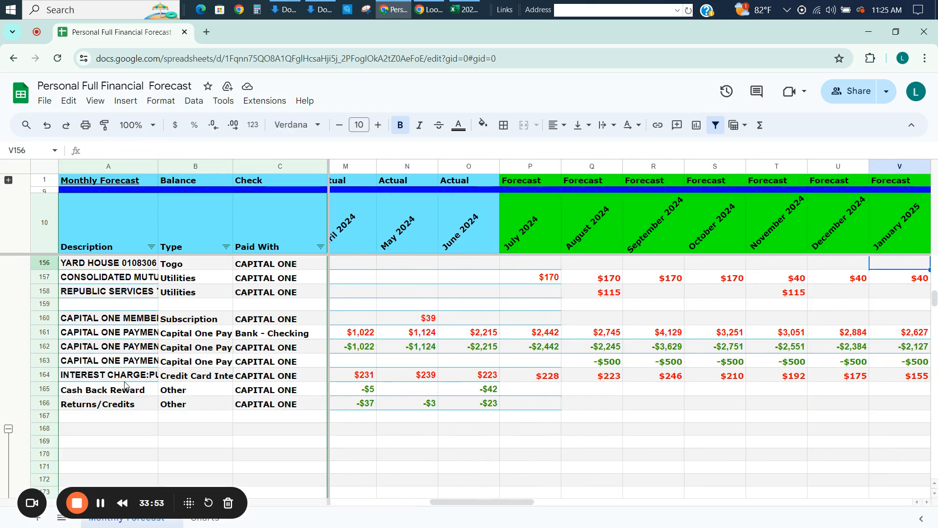
{"action": "key", "text": "Left"}
{"action": "key", "text": "Left"}
{"action": "key", "text": "Left"}
{"action": "key", "text": "Left"}
{"action": "key", "text": "Left"}
{"action": "key", "text": "Left"}
{"action": "key", "text": "Left"}
{"action": "key", "text": "Left"}
{"action": "key", "text": "Left"}
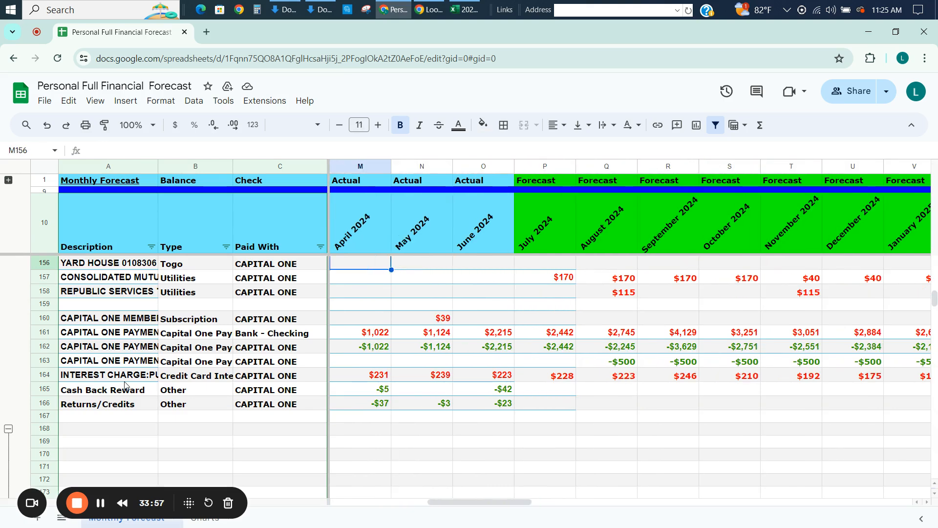
Collapse the grouped rows 169 to 183 and check the expense summary totals down to row 273.
{"action": "left_click", "coordinate": [8, 429]}
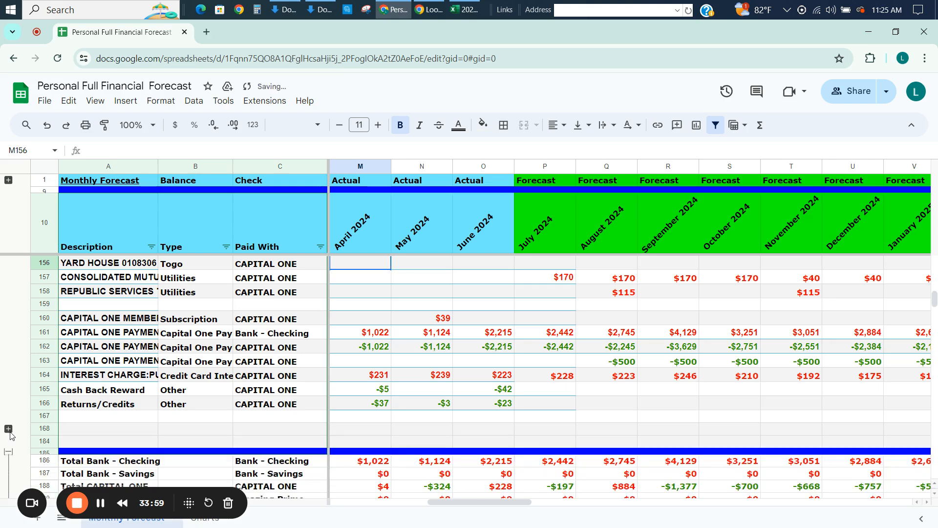
{"action": "left_click", "coordinate": [568, 441]}
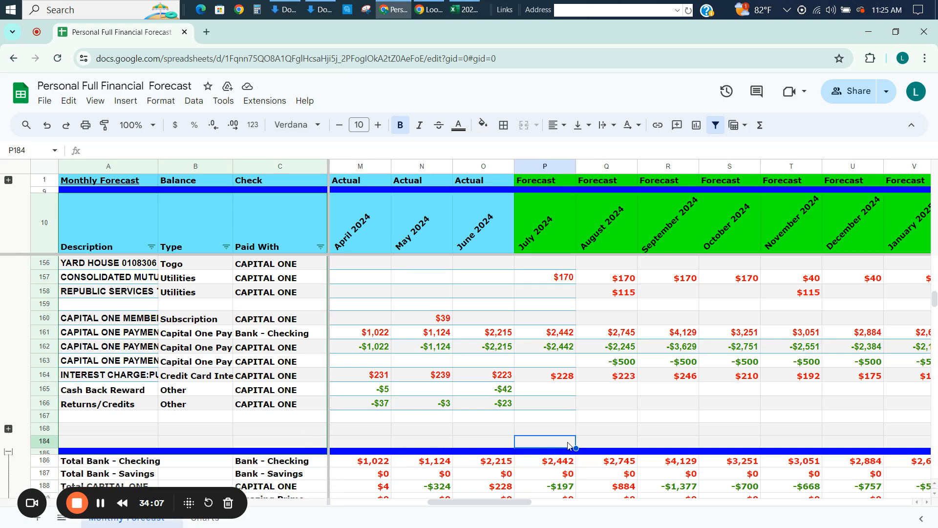
{"action": "key", "text": "Down"}
{"action": "key", "text": "Down"}
{"action": "key", "text": "Down"}
{"action": "key", "text": "Down"}
{"action": "key", "text": "Down"}
{"action": "key", "text": "Down"}
{"action": "key", "text": "Down"}
{"action": "key", "text": "Down"}
{"action": "key", "text": "Down"}
{"action": "key", "text": "Down"}
{"action": "key", "text": "Down"}
{"action": "key", "text": "Down"}
{"action": "key", "text": "Down"}
{"action": "key", "text": "Down"}
{"action": "key", "text": "Down"}
{"action": "key", "text": "Down"}
{"action": "key", "text": "Down"}
{"action": "key", "text": "Down"}
{"action": "key", "text": "Down"}
{"action": "key", "text": "Down"}
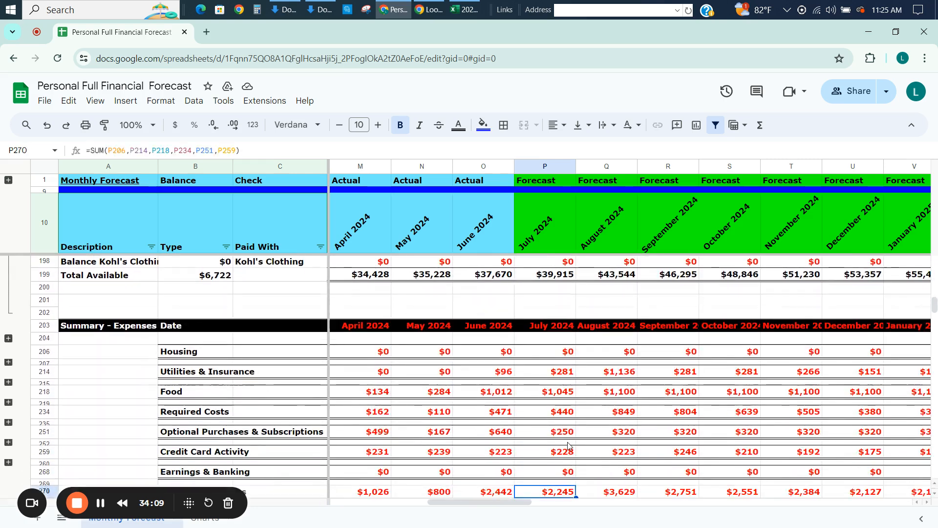
{"action": "key", "text": "Down"}
{"action": "key", "text": "Down"}
{"action": "key", "text": "Down"}
{"action": "key", "text": "Down"}
{"action": "key", "text": "Down"}
{"action": "key", "text": "Right"}
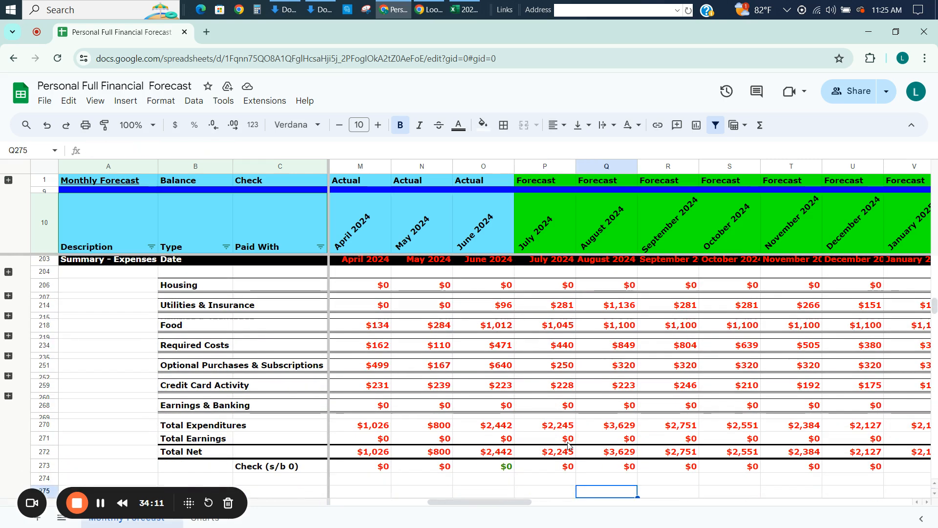
{"action": "key", "text": "Right"}
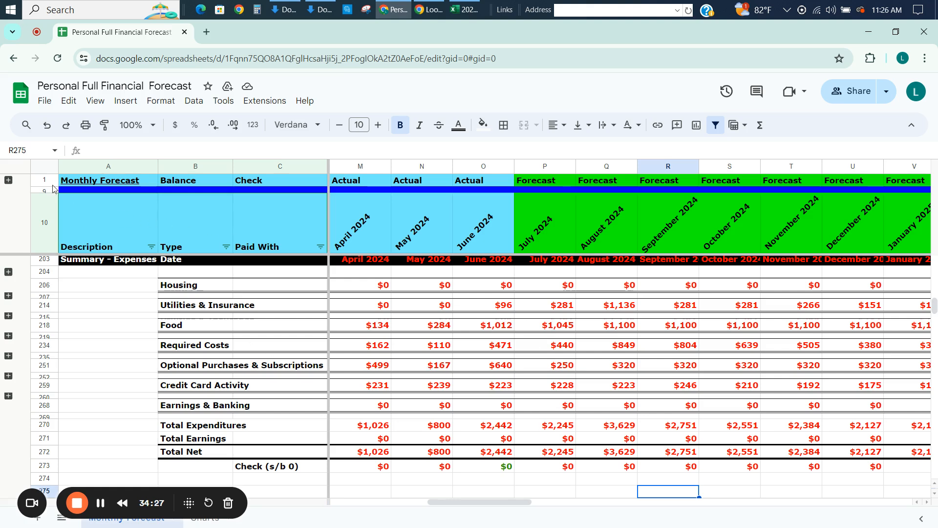
Expand the account balance rows 2 to 8 and trace the July 2024 Bank - Checking balance in P2 to its source cell P194.
{"action": "left_click", "coordinate": [9, 180]}
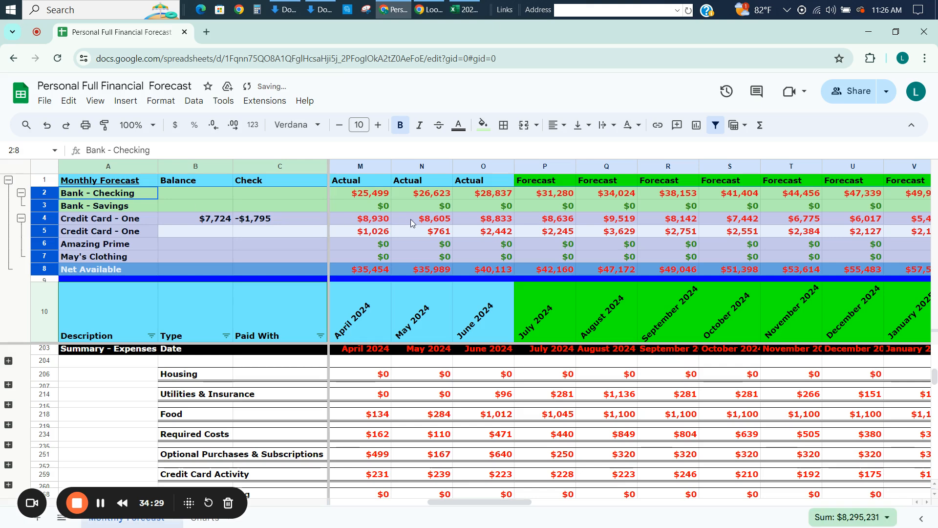
{"action": "left_click", "coordinate": [528, 198]}
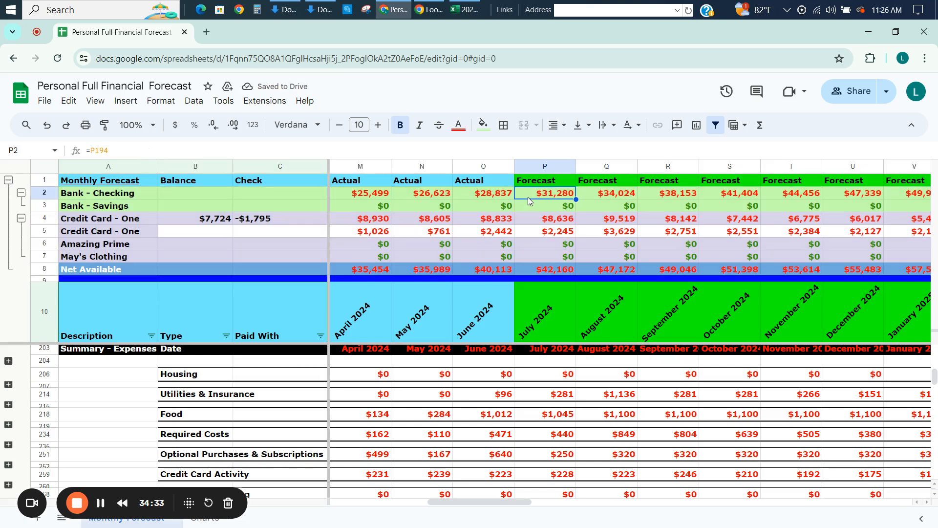
{"action": "left_click", "coordinate": [529, 398]}
{"action": "key", "text": "Up"}
{"action": "key", "text": "Up"}
{"action": "key", "text": "Up"}
{"action": "key", "text": "Up"}
{"action": "key", "text": "Up"}
{"action": "key", "text": "Up"}
{"action": "key", "text": "Up"}
{"action": "key", "text": "Up"}
{"action": "key", "text": "Up"}
{"action": "key", "text": "Up"}
{"action": "key", "text": "Up"}
{"action": "key", "text": "Up"}
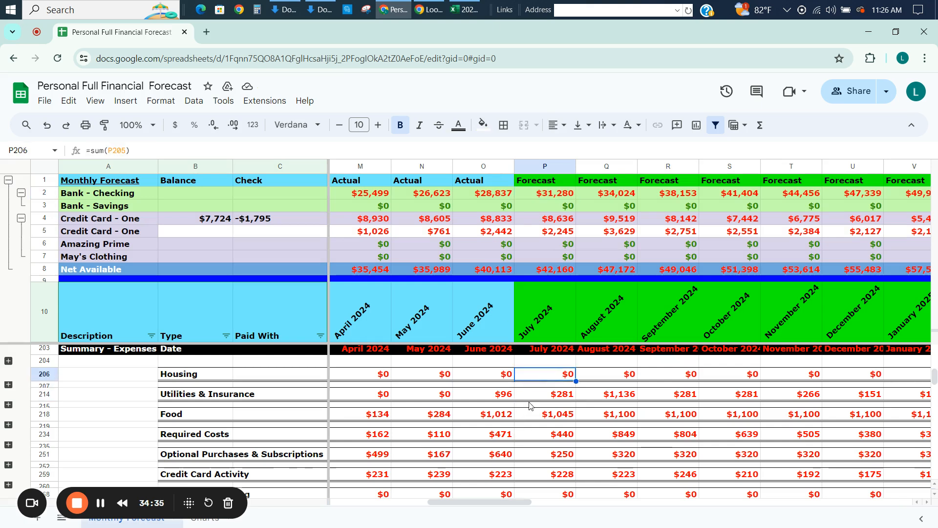
{"action": "key", "text": "Up"}
{"action": "key", "text": "Up"}
{"action": "key", "text": "Up"}
{"action": "key", "text": "Up"}
{"action": "key", "text": "Up"}
{"action": "key", "text": "Up"}
{"action": "key", "text": "Up"}
{"action": "key", "text": "Up"}
{"action": "key", "text": "Up"}
{"action": "key", "text": "Up"}
{"action": "key", "text": "Up"}
{"action": "key", "text": "Up"}
{"action": "key", "text": "Up"}
{"action": "key", "text": "Up"}
{"action": "key", "text": "Up"}
{"action": "key", "text": "Up"}
{"action": "key", "text": "Up"}
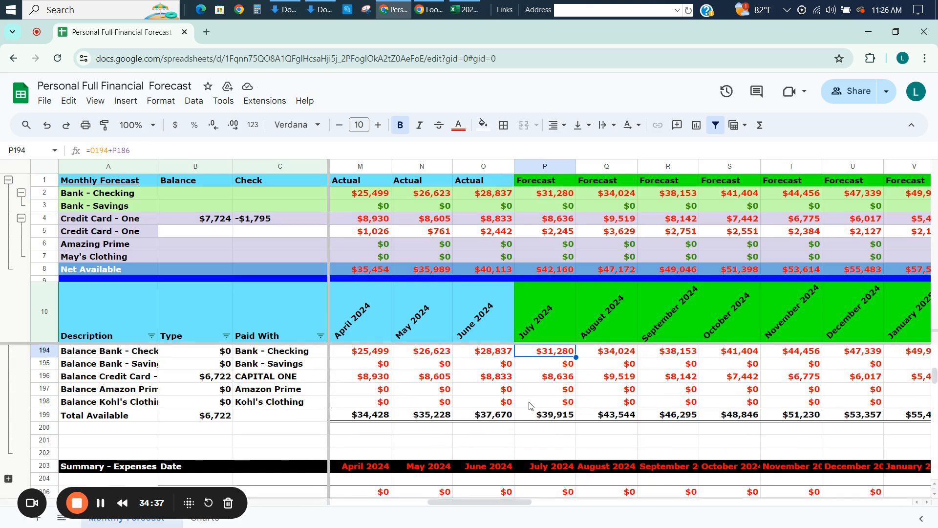
Enter Paycheck as the description in cell A168, below the Capital One entries.
{"action": "key", "text": "Down"}
{"action": "key", "text": "Down"}
{"action": "key", "text": "Down"}
{"action": "key", "text": "Down"}
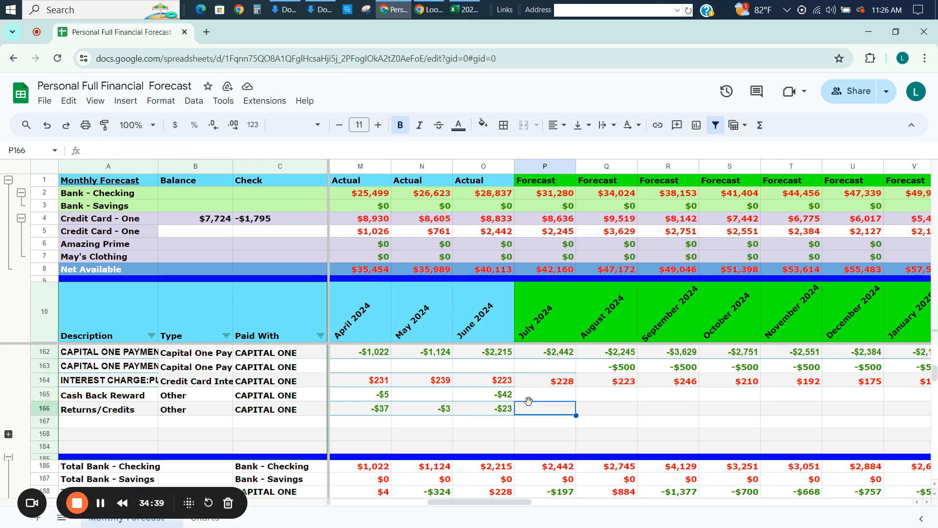
{"action": "key", "text": "Left"}
{"action": "key", "text": "Left"}
{"action": "key", "text": "Left"}
{"action": "key", "text": "Left"}
{"action": "key", "text": "Left"}
{"action": "key", "text": "Left"}
{"action": "key", "text": "Left"}
{"action": "key", "text": "Left"}
{"action": "key", "text": "Up"}
{"action": "key", "text": "Up"}
{"action": "key", "text": "Up"}
{"action": "key", "text": "Up"}
{"action": "key", "text": "Up"}
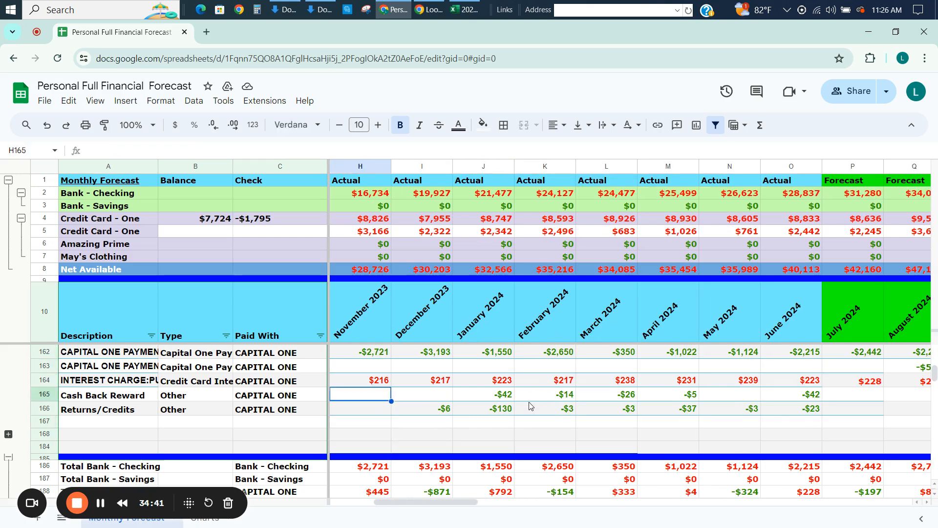
{"action": "key", "text": "Left"}
{"action": "key", "text": "Left"}
{"action": "key", "text": "Left"}
{"action": "key", "text": "Up"}
{"action": "key", "text": "Left"}
{"action": "key", "text": "Left"}
{"action": "key", "text": "Left"}
{"action": "key", "text": "Left"}
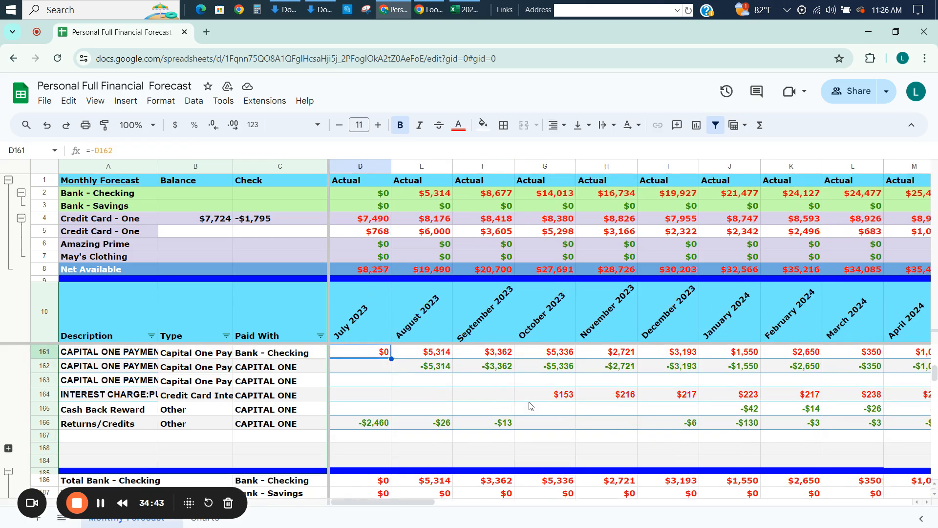
{"action": "key", "text": "Down"}
{"action": "key", "text": "Down"}
{"action": "key", "text": "Down"}
{"action": "key", "text": "Down"}
{"action": "key", "text": "Down"}
{"action": "key", "text": "Down"}
{"action": "key", "text": "Down"}
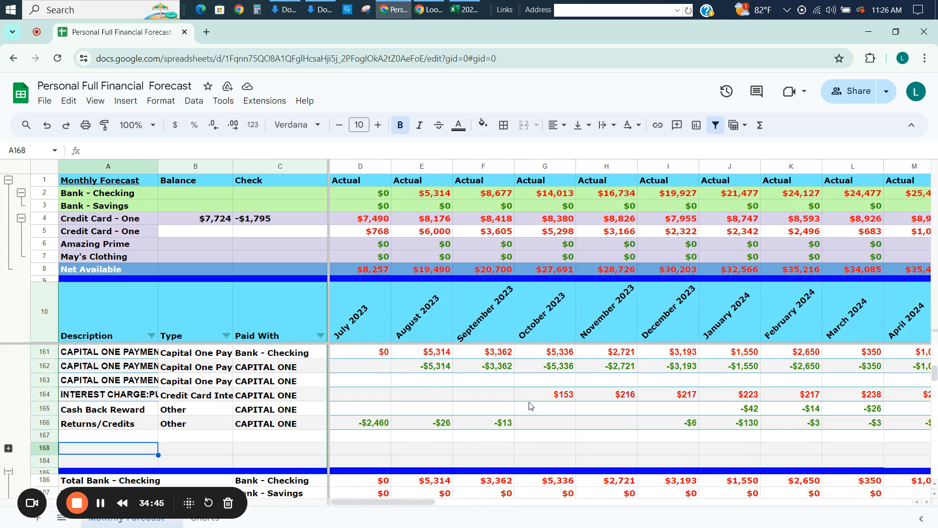
{"action": "type", "text": "Paycheck"}
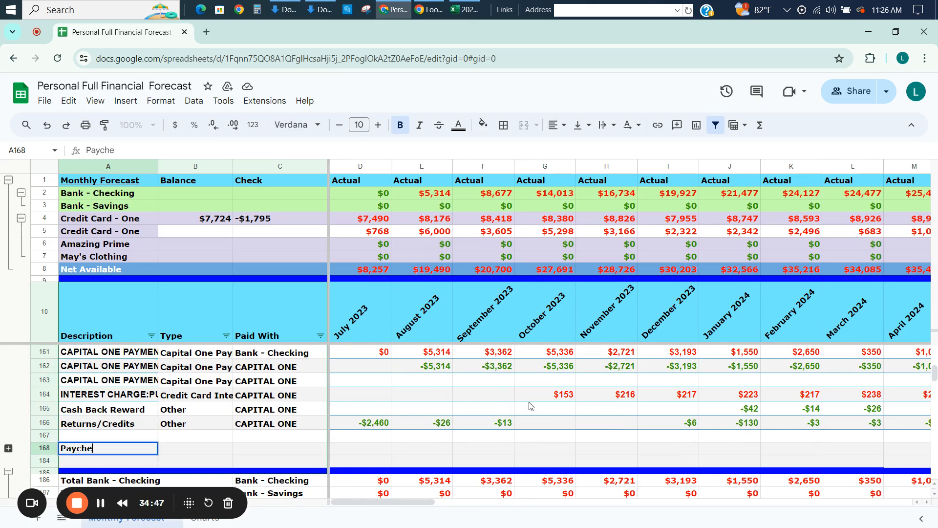
{"action": "key", "text": "Tab"}
Complete the Paycheck entry in row 168 with type Paycheck and Bank - Checking as the paid-with account.
{"action": "type", "text": "Ca"}
{"action": "key", "text": "BackSpace"}
{"action": "key", "text": "BackSpace"}
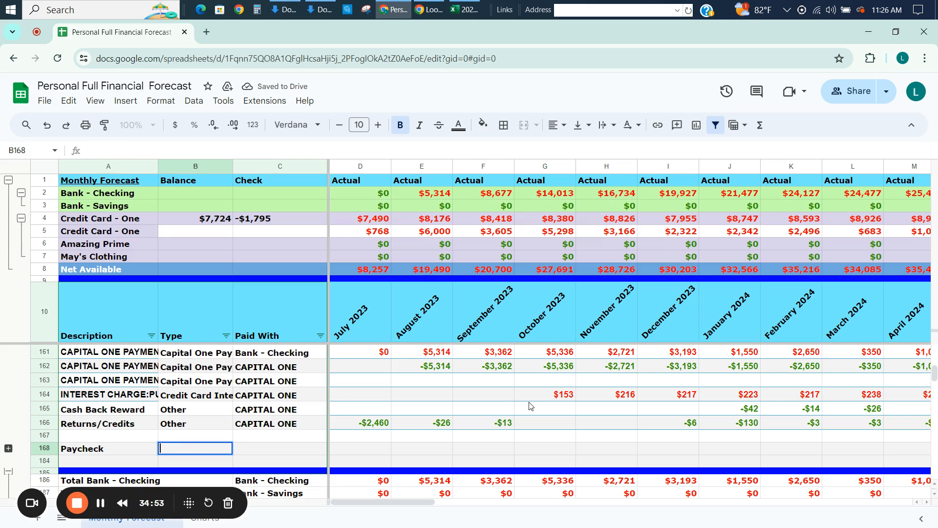
{"action": "type", "text": "Paycheck"}
{"action": "key", "text": "Tab"}
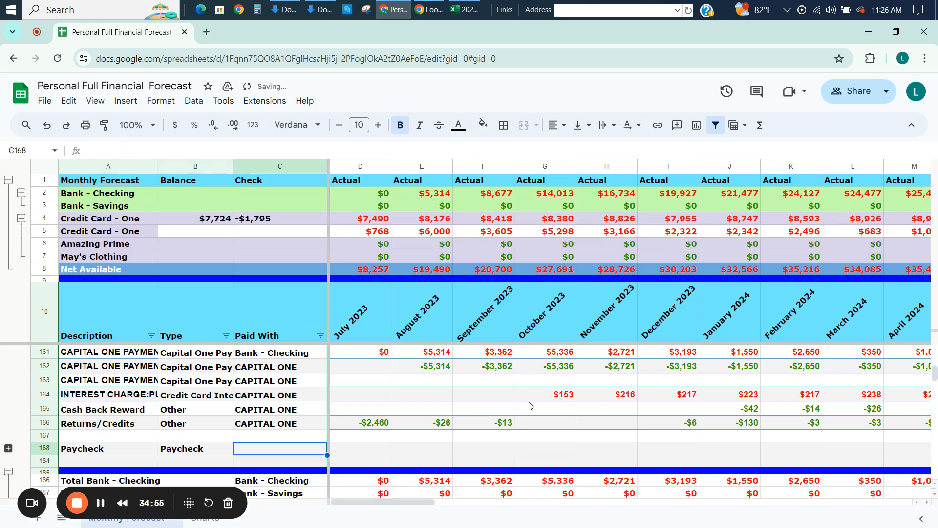
{"action": "type", "text": "Bank - "}
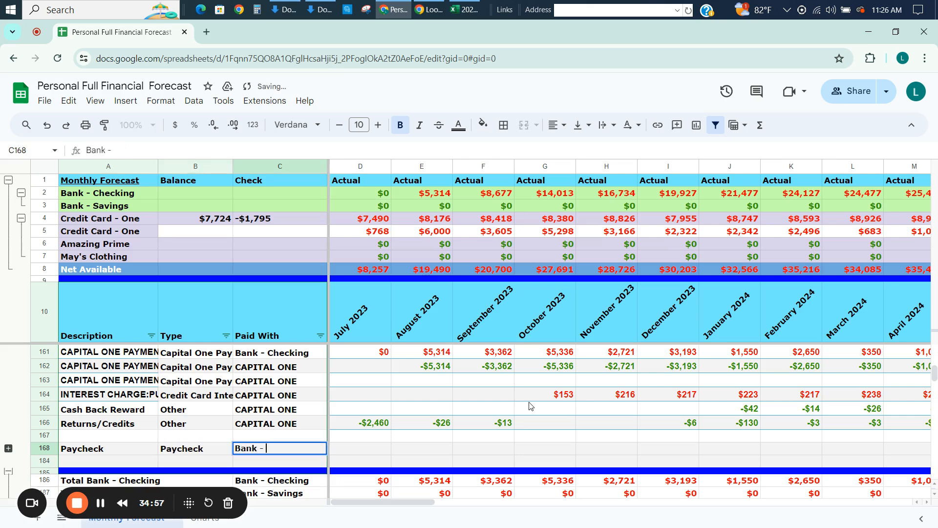
{"action": "type", "text": "Checking"}
{"action": "key", "text": "Tab"}
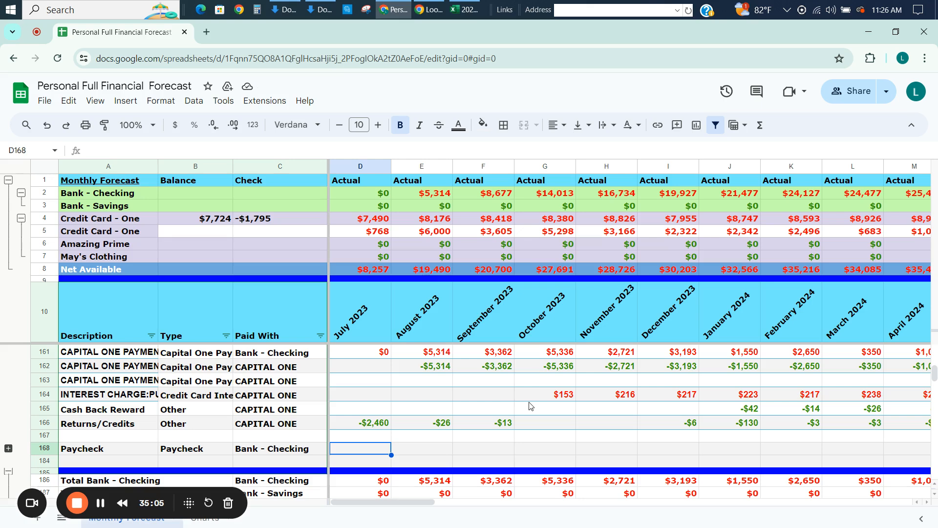
Enter -3000 as the July 2023 paycheck in D168 and copy it across all months to BE168.
{"action": "type", "text": "-3000"}
{"action": "key", "text": "Return"}
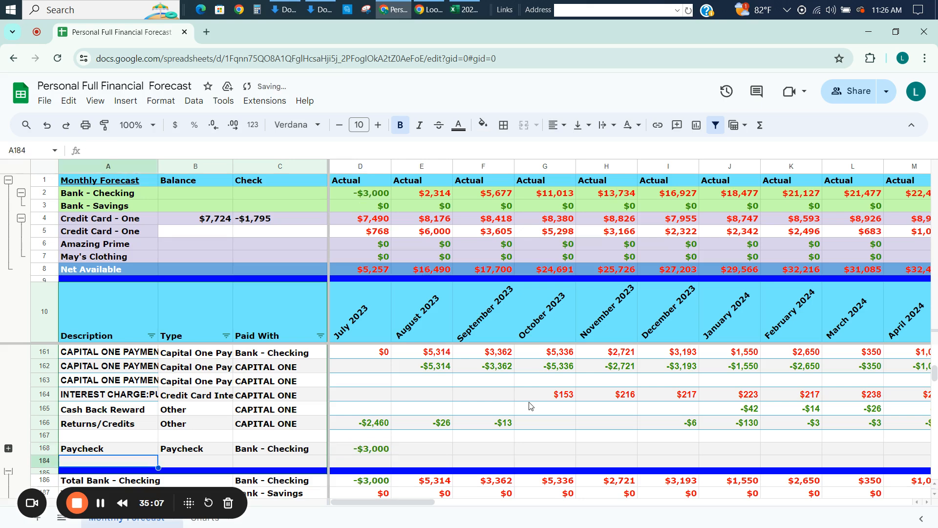
{"action": "key", "text": "Up"}
{"action": "key", "text": "Right"}
{"action": "key", "text": "Right"}
{"action": "key", "text": "Right"}
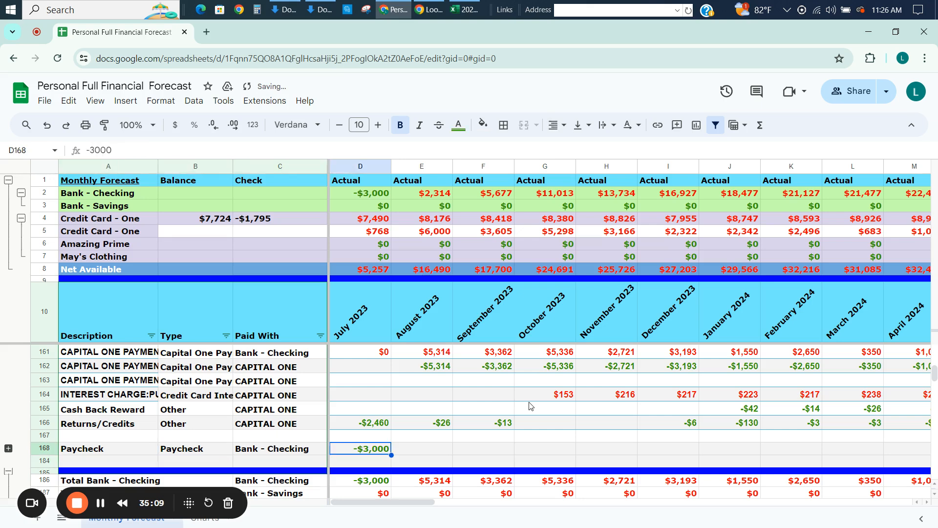
{"action": "key", "text": "ctrl+c"}
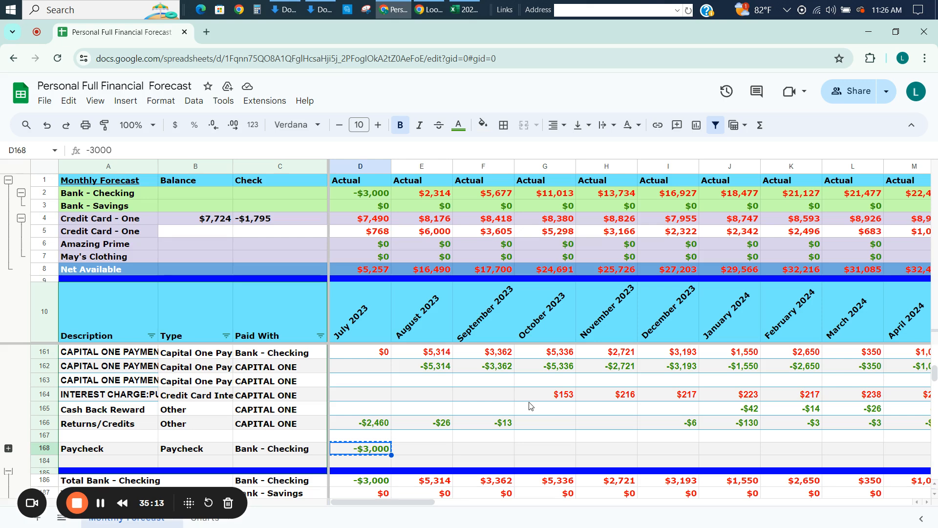
{"action": "key", "text": "ctrl+shift+Right"}
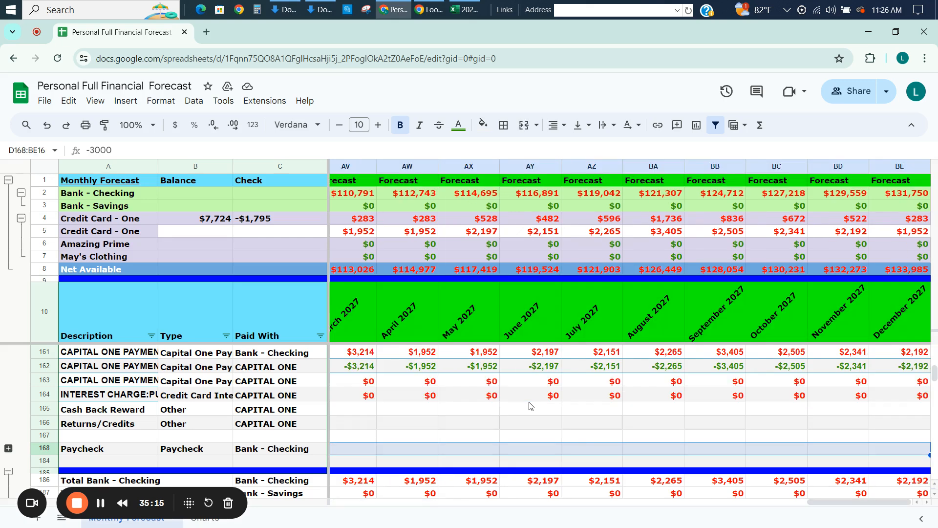
{"action": "key", "text": "ctrl+v"}
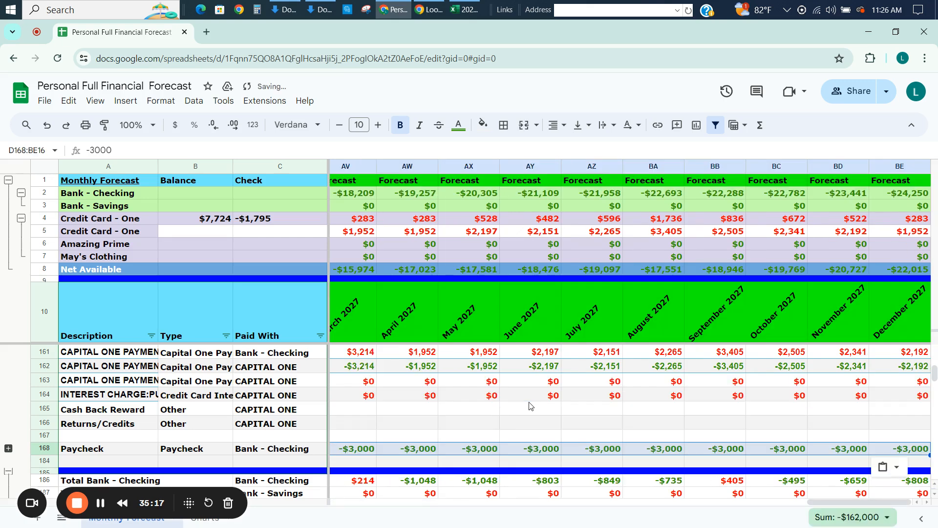
Check the September and October 2023 Bank - Checking balances in row 2 against the October Capital One payment in G161.
{"action": "key", "text": "Left"}
{"action": "key", "text": "Left"}
{"action": "key", "text": "Right"}
{"action": "key", "text": "Right"}
{"action": "key", "text": "Right"}
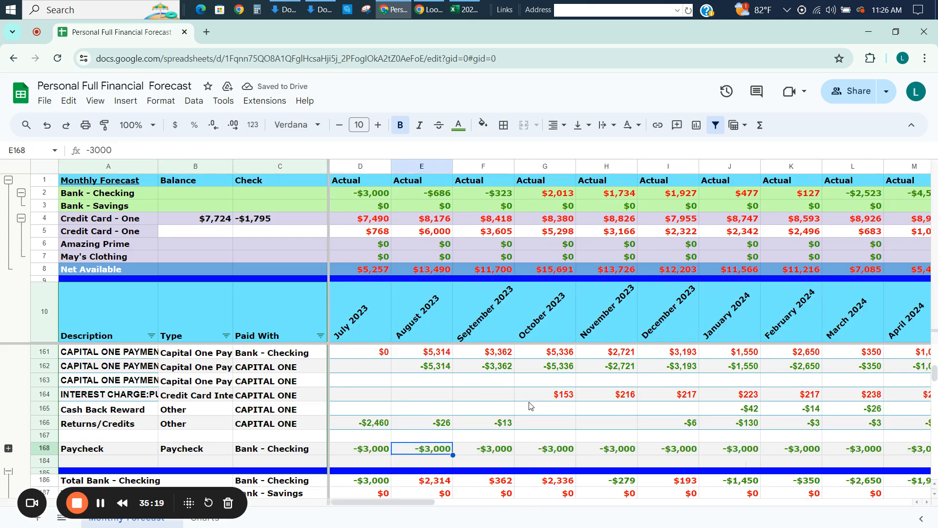
{"action": "left_click", "coordinate": [476, 192]}
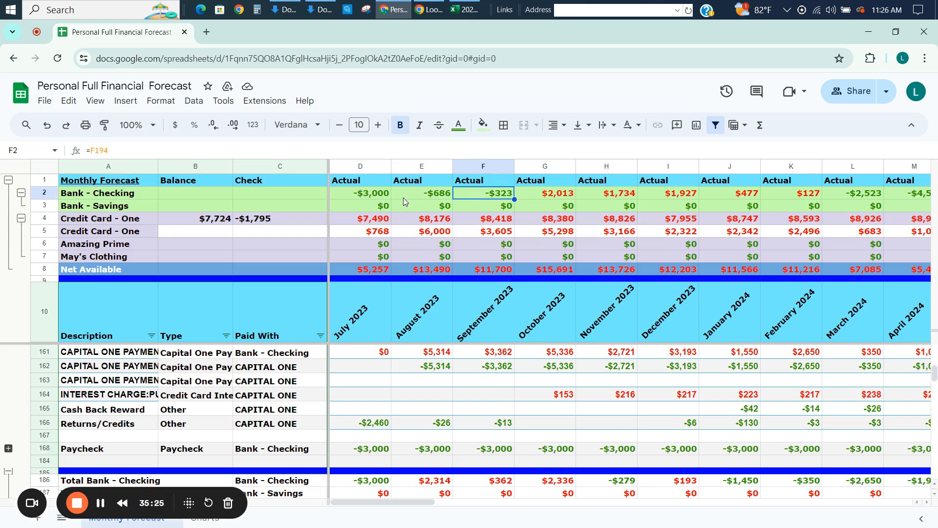
{"action": "left_click", "coordinate": [547, 194]}
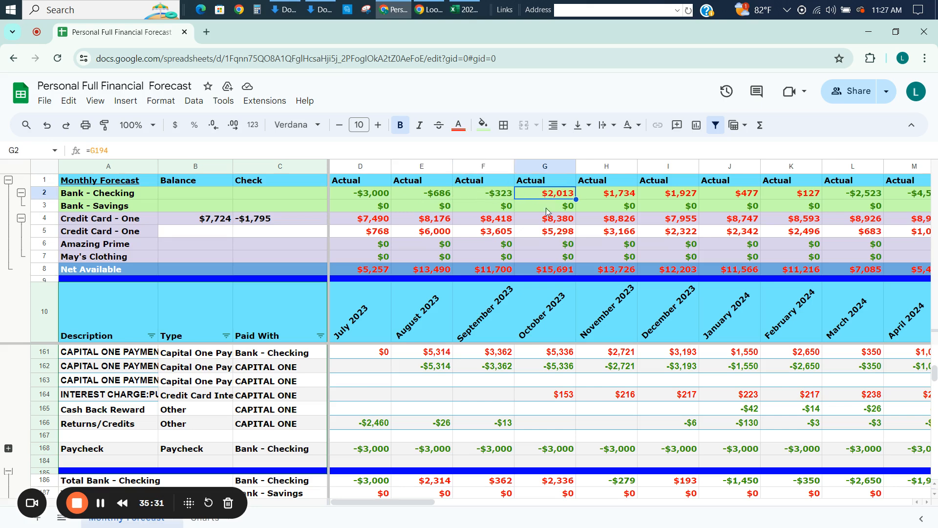
{"action": "left_click", "coordinate": [537, 356]}
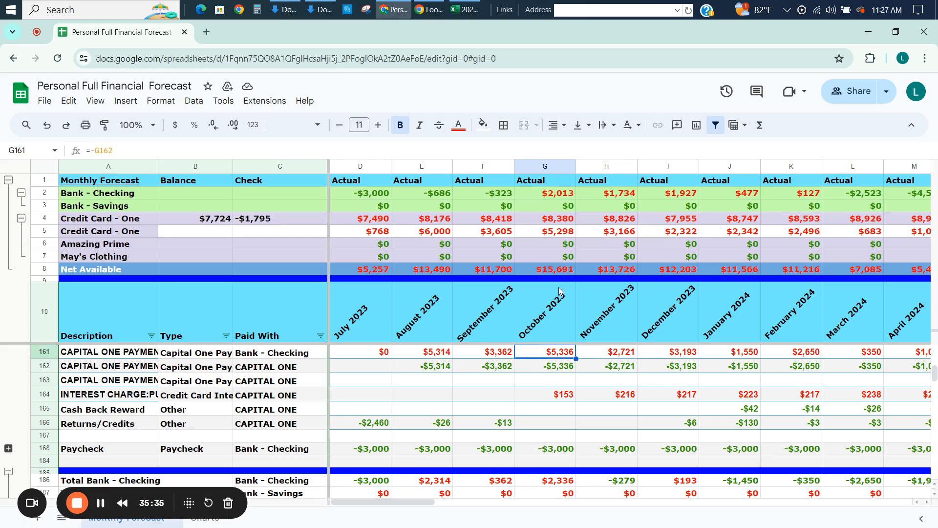
{"action": "left_click", "coordinate": [536, 194]}
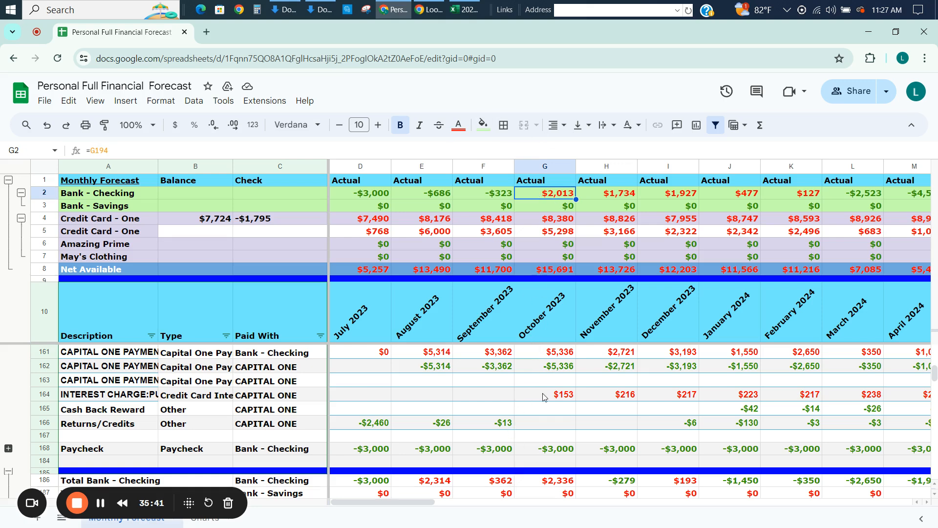
Set the July 2023 paycheck in D168 to -5000 and copy it across all months to BE168.
{"action": "left_click", "coordinate": [379, 451]}
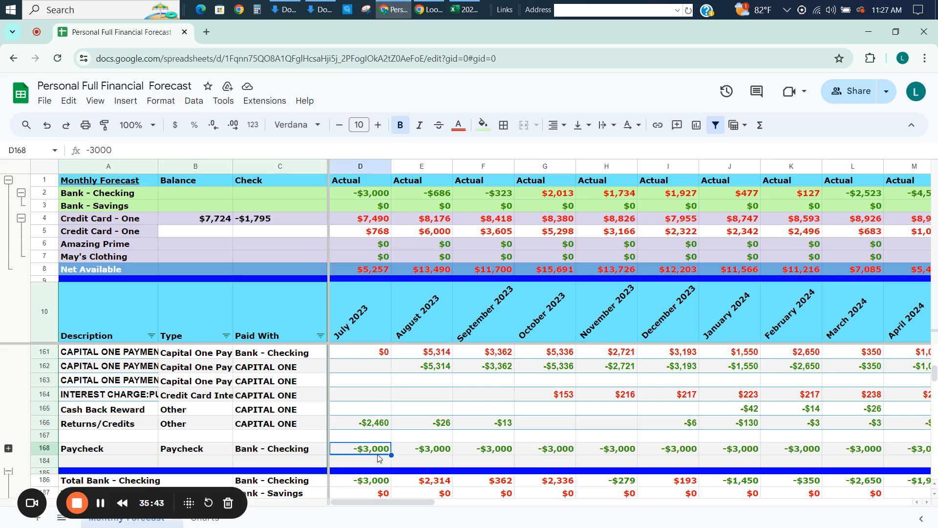
{"action": "key", "text": "BackSpace"}
{"action": "type", "text": "-5000"}
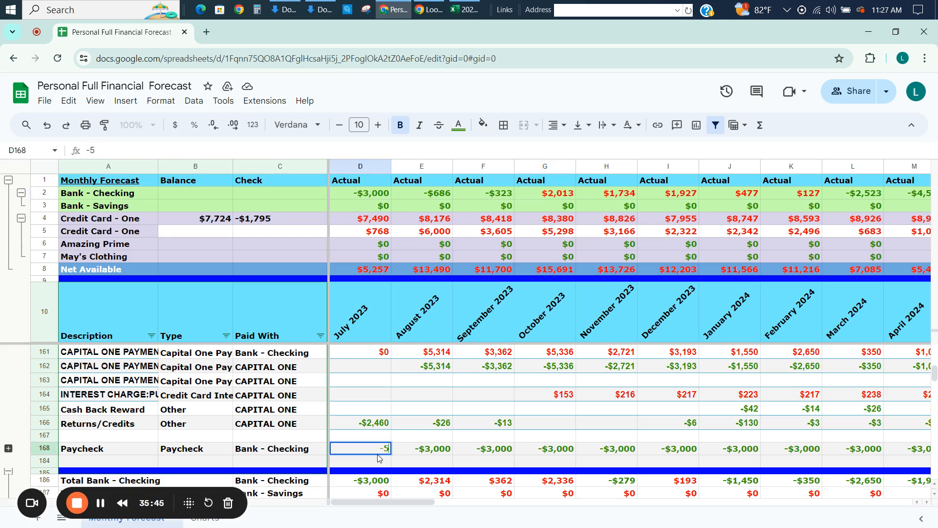
{"action": "key", "text": "ctrl+Return"}
{"action": "key", "text": "ctrl+c"}
{"action": "key", "text": "ctrl+shift+Right"}
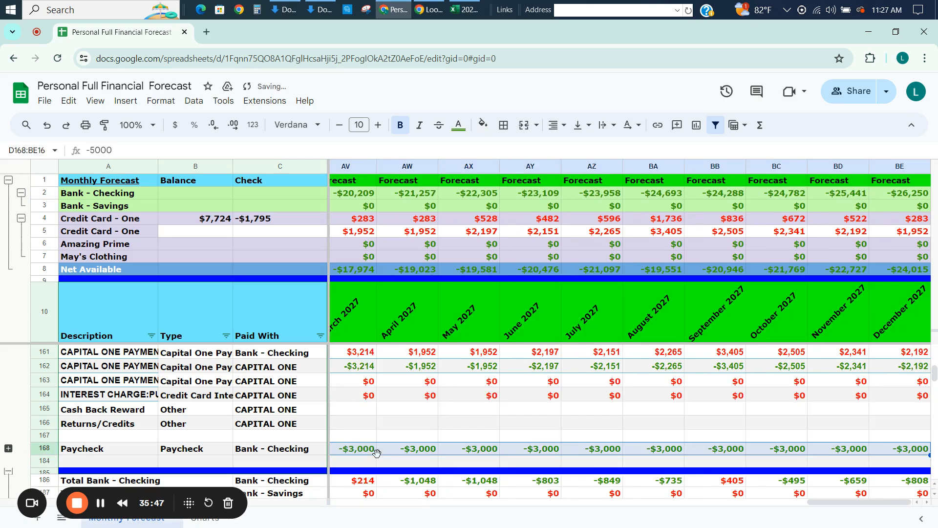
{"action": "key", "text": "ctrl+v"}
Review the checking balances and paycheck amounts across the actual months from July 2023 to March 2024.
{"action": "key", "text": "Left"}
{"action": "key", "text": "Left"}
{"action": "key", "text": "Left"}
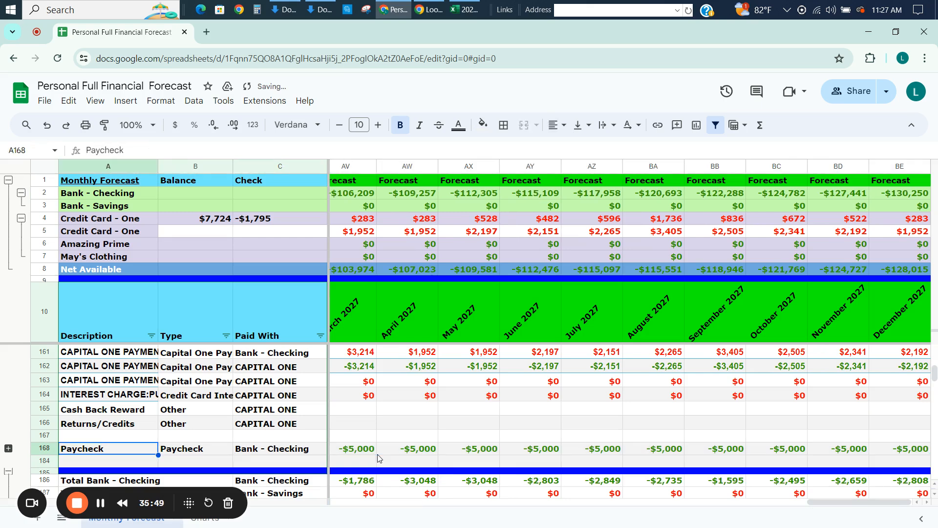
{"action": "key", "text": "Right"}
{"action": "key", "text": "Right"}
{"action": "key", "text": "Right"}
{"action": "key", "text": "Right"}
{"action": "key", "text": "Right"}
{"action": "key", "text": "Right"}
{"action": "key", "text": "Right"}
{"action": "key", "text": "Right"}
{"action": "key", "text": "Right"}
{"action": "key", "text": "Right"}
{"action": "key", "text": "Right"}
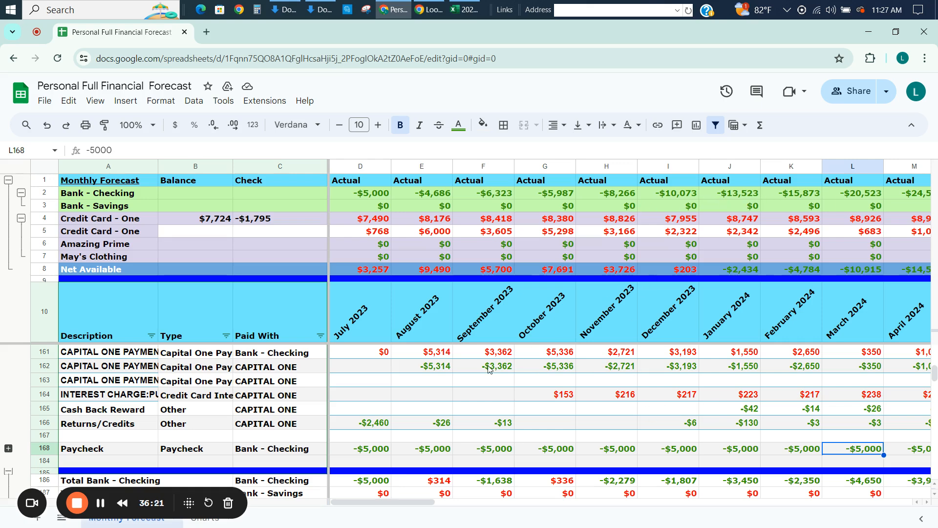
Set the July 2023 paycheck in D168 to -4000 and copy it across every month through December 2027.
{"action": "key", "text": "Left"}
{"action": "key", "text": "Left"}
{"action": "key", "text": "Left"}
{"action": "key", "text": "Left"}
{"action": "key", "text": "Left"}
{"action": "key", "text": "Left"}
{"action": "key", "text": "Left"}
{"action": "key", "text": "Left"}
{"action": "key", "text": "BackSpace"}
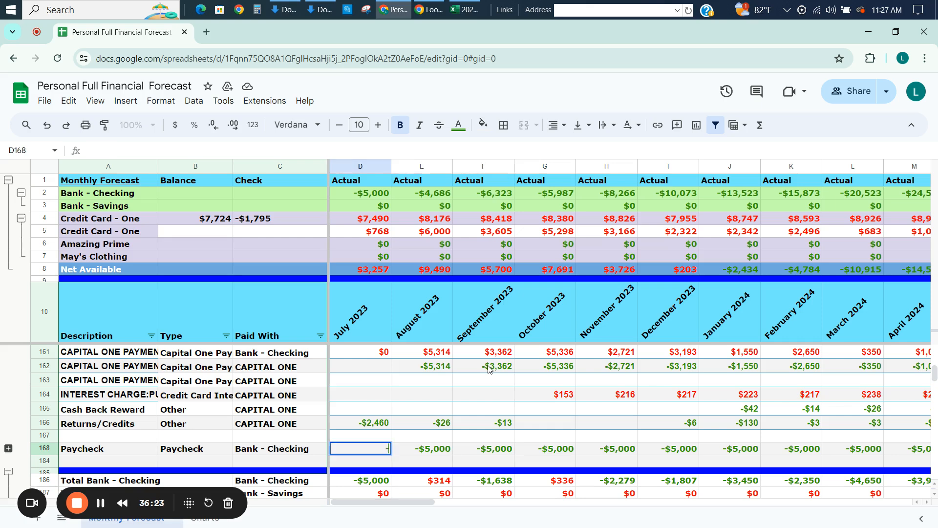
{"action": "type", "text": "-4000"}
{"action": "key", "text": "Return"}
{"action": "key", "text": "Up"}
{"action": "key", "text": "ctrl+c"}
{"action": "key", "text": "ctrl+shift+Right"}
{"action": "key", "text": "ctrl+v"}
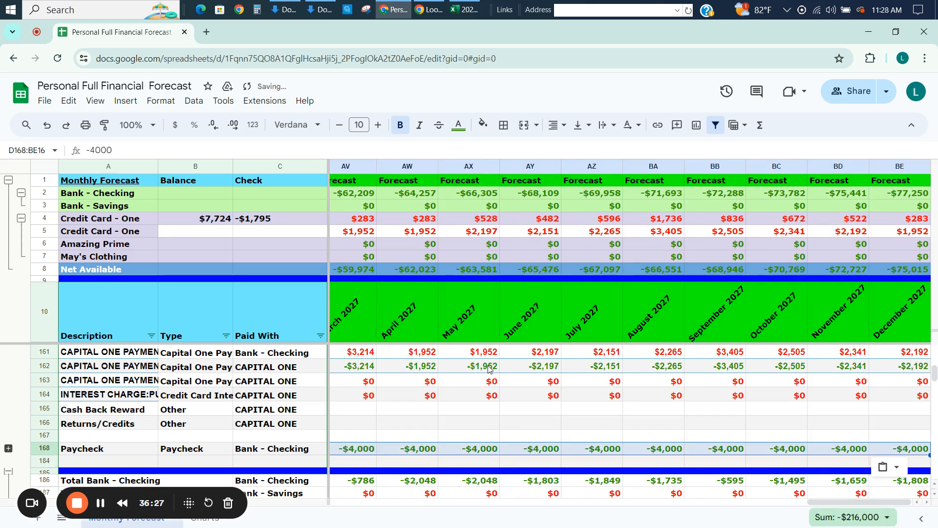
{"action": "key", "text": "Left"}
Set the July 2023 paycheck in D168 to -3500 and fill it across all months to BE168.
{"action": "key", "text": "Left"}
{"action": "key", "text": "Right"}
{"action": "key", "text": "Right"}
{"action": "key", "text": "Right"}
{"action": "key", "text": "Right"}
{"action": "key", "text": "Right"}
{"action": "key", "text": "Right"}
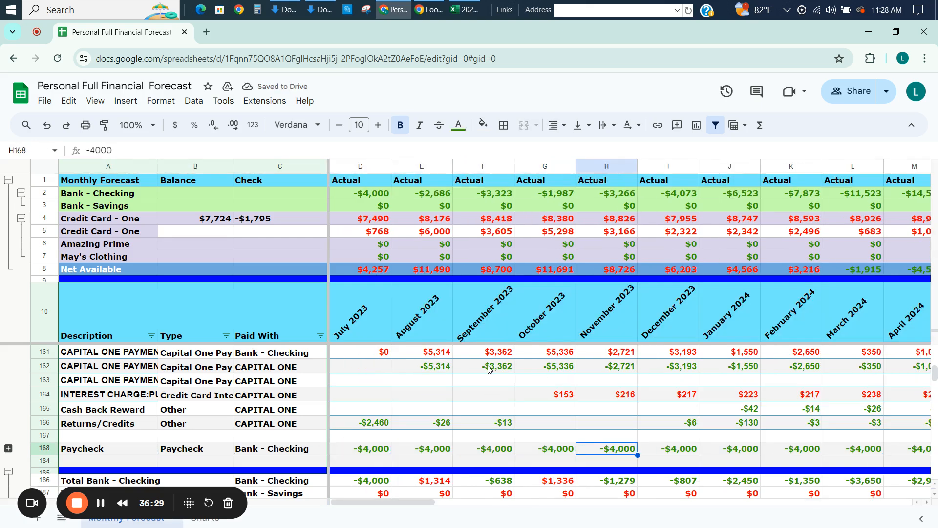
{"action": "key", "text": "Left"}
{"action": "key", "text": "Left"}
{"action": "key", "text": "Left"}
{"action": "key", "text": "Left"}
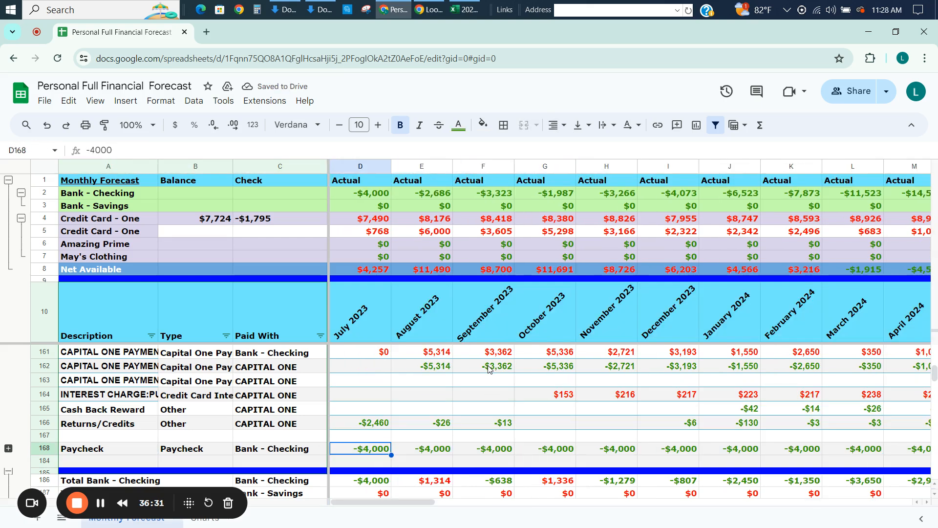
{"action": "type", "text": "-3500"}
{"action": "key", "text": "ctrl+Return"}
{"action": "key", "text": "ctrl+shift+Right"}
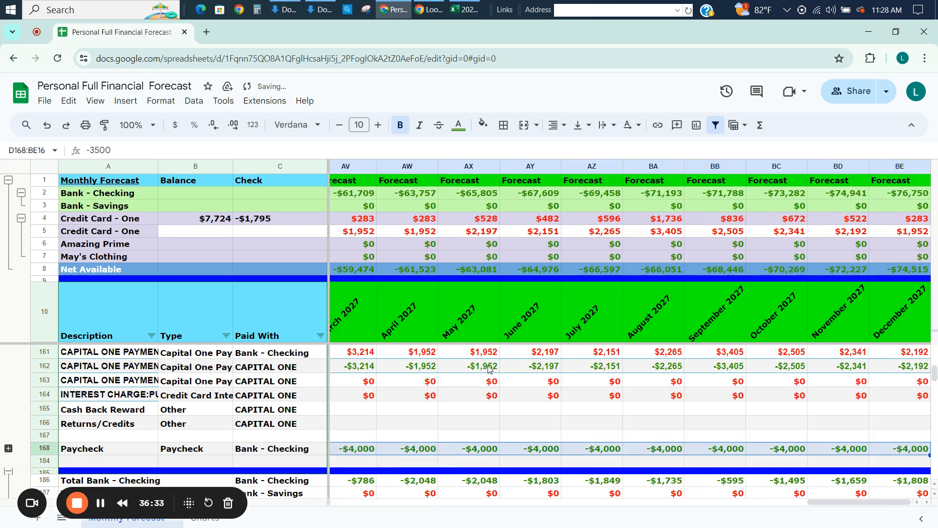
{"action": "key", "text": "ctrl+r"}
Compare the October 2023 paycheck in G168 with the Capital One payment and interest entries above it and the checking balance.
{"action": "key", "text": "Left"}
{"action": "key", "text": "Right"}
{"action": "key", "text": "Right"}
{"action": "key", "text": "Right"}
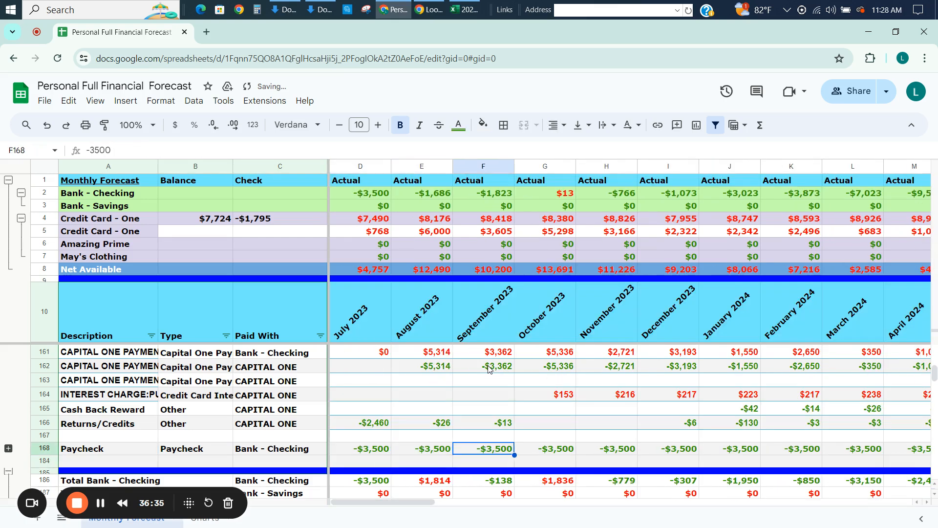
{"action": "key", "text": "Right"}
{"action": "key", "text": "Up"}
{"action": "key", "text": "Up"}
{"action": "key", "text": "Up"}
{"action": "key", "text": "Up"}
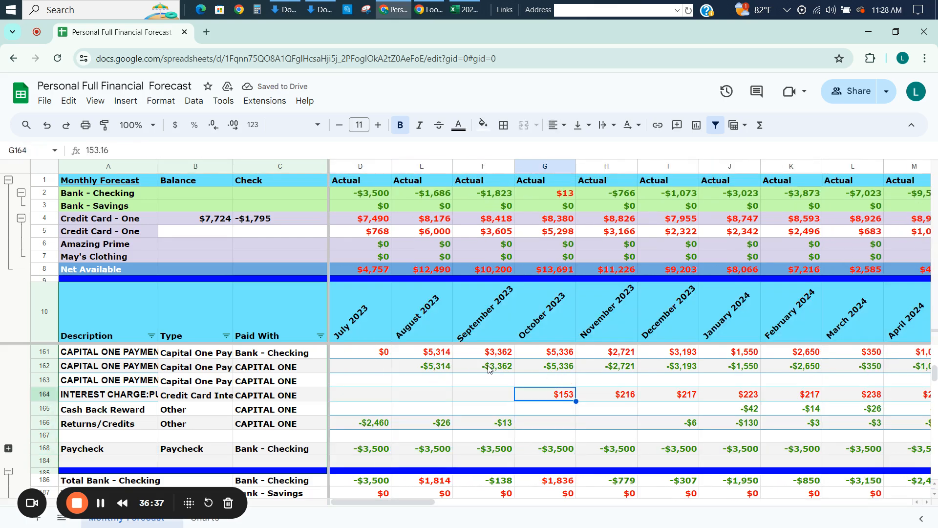
{"action": "key", "text": "Up"}
{"action": "key", "text": "Up"}
{"action": "key", "text": "Up"}
{"action": "key", "text": "Up"}
{"action": "key", "text": "Down"}
{"action": "key", "text": "Down"}
{"action": "key", "text": "Down"}
{"action": "key", "text": "Down"}
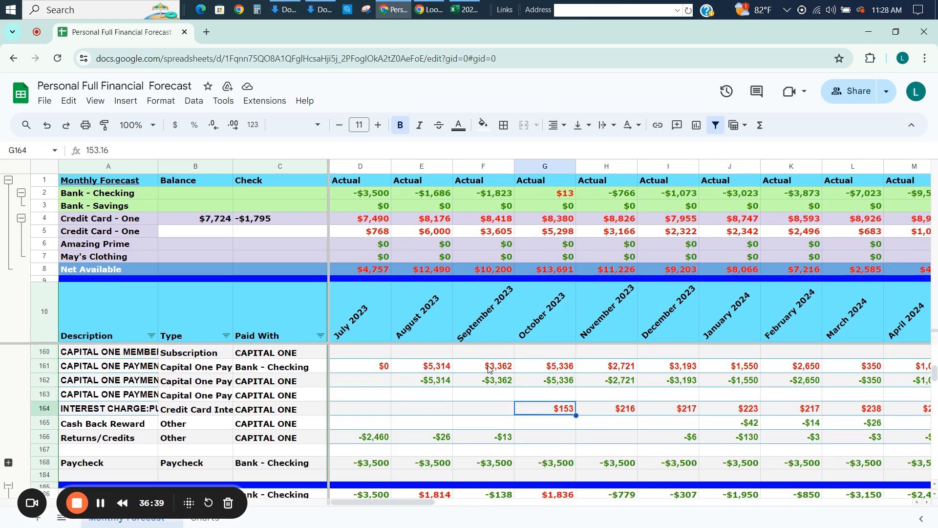
{"action": "key", "text": "Down"}
{"action": "key", "text": "Down"}
{"action": "key", "text": "Down"}
{"action": "key", "text": "Down"}
Follow the Paycheck row and the account balances across the actual months to May 2024.
{"action": "key", "text": "Right"}
{"action": "key", "text": "Right"}
{"action": "key", "text": "Right"}
{"action": "key", "text": "Right"}
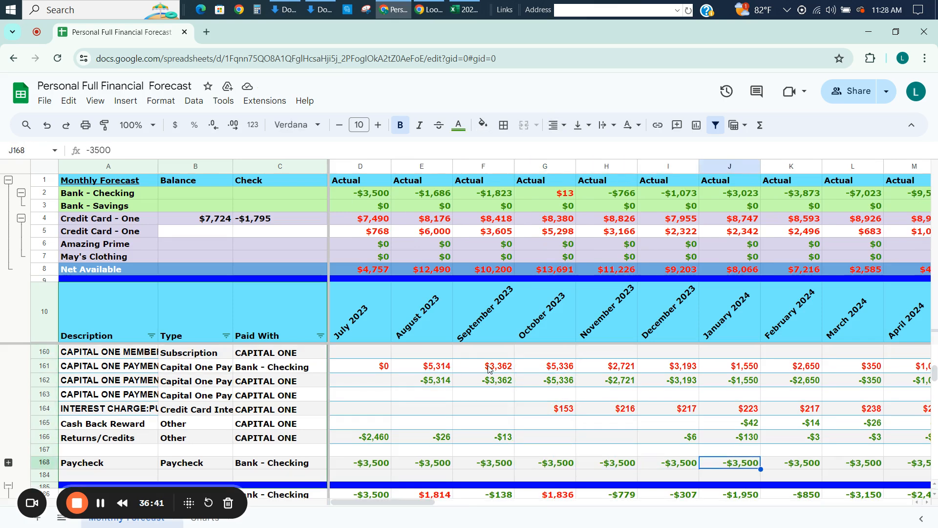
{"action": "key", "text": "Left"}
{"action": "key", "text": "Left"}
{"action": "key", "text": "Left"}
{"action": "key", "text": "Right"}
{"action": "key", "text": "Right"}
{"action": "key", "text": "Right"}
{"action": "key", "text": "Right"}
{"action": "key", "text": "Right"}
{"action": "key", "text": "Right"}
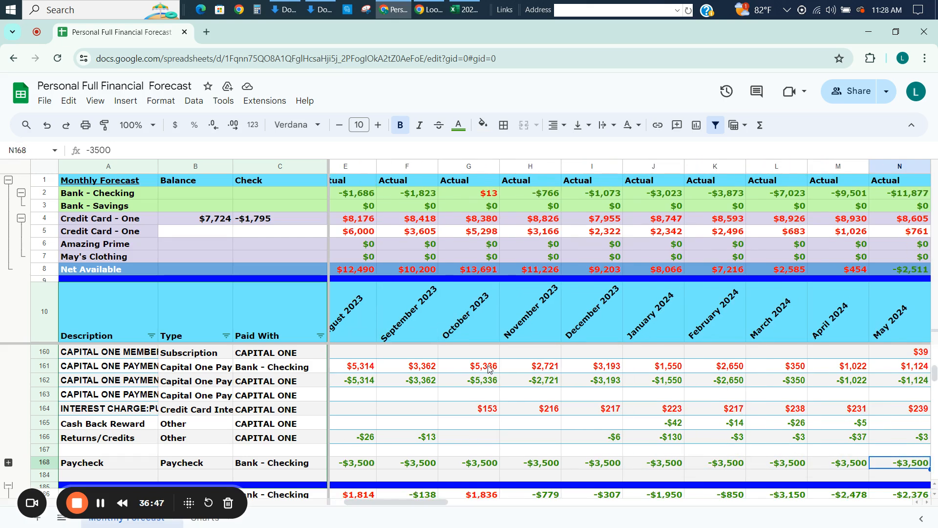
Examine the expense summary categories and the expenditure and earnings totals in rows 207 to 273 across actual and forecast months.
{"action": "key", "text": "Down"}
{"action": "key", "text": "Down"}
{"action": "key", "text": "Down"}
{"action": "key", "text": "Down"}
{"action": "key", "text": "Down"}
{"action": "key", "text": "Down"}
{"action": "key", "text": "Down"}
{"action": "key", "text": "Down"}
{"action": "key", "text": "Down"}
{"action": "key", "text": "Down"}
{"action": "key", "text": "Down"}
{"action": "key", "text": "Down"}
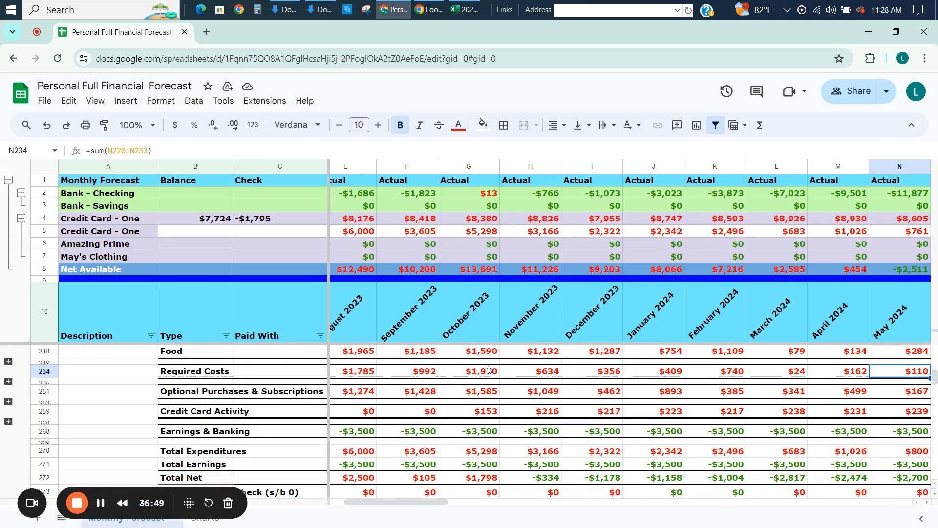
{"action": "key", "text": "Up"}
{"action": "key", "text": "Up"}
{"action": "key", "text": "Up"}
{"action": "key", "text": "Up"}
{"action": "key", "text": "Up"}
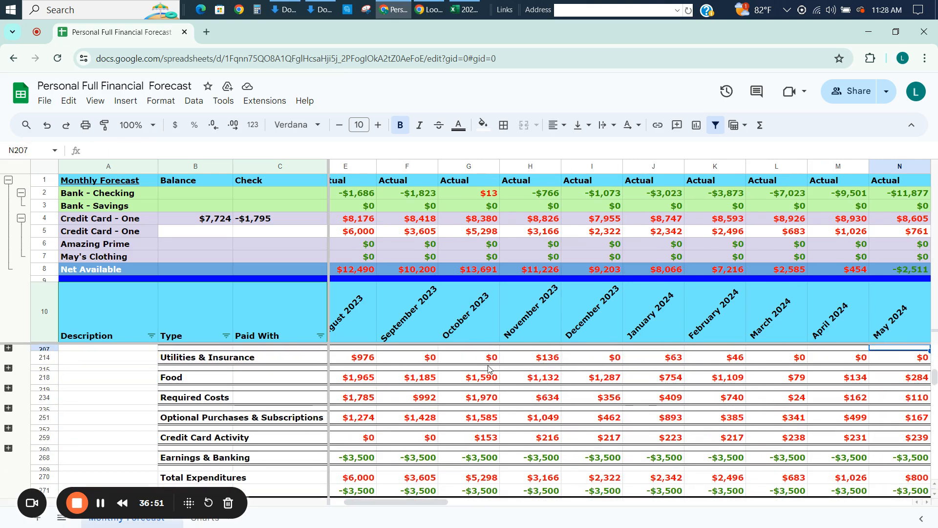
{"action": "key", "text": "Right"}
{"action": "key", "text": "Right"}
{"action": "key", "text": "Right"}
{"action": "key", "text": "Right"}
{"action": "key", "text": "Right"}
{"action": "key", "text": "Right"}
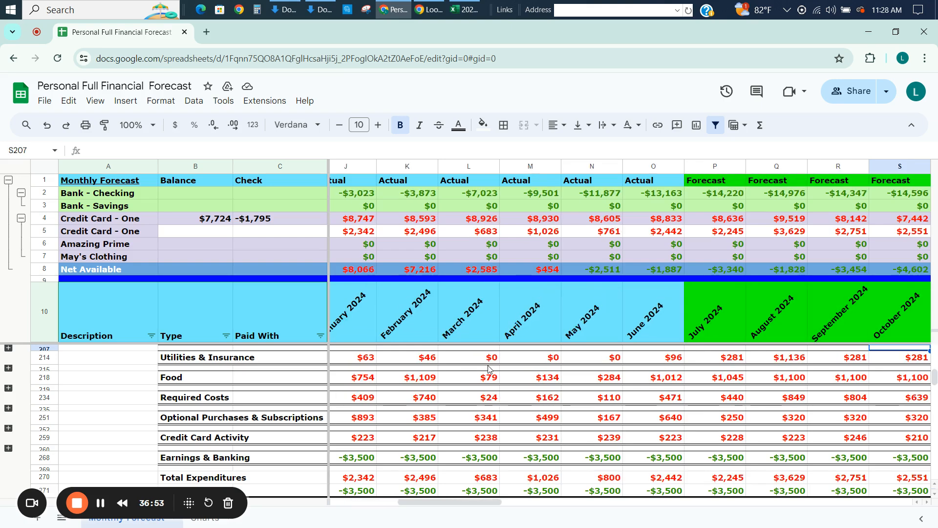
{"action": "key", "text": "Left"}
{"action": "key", "text": "Left"}
{"action": "key", "text": "Left"}
{"action": "key", "text": "Left"}
{"action": "key", "text": "Left"}
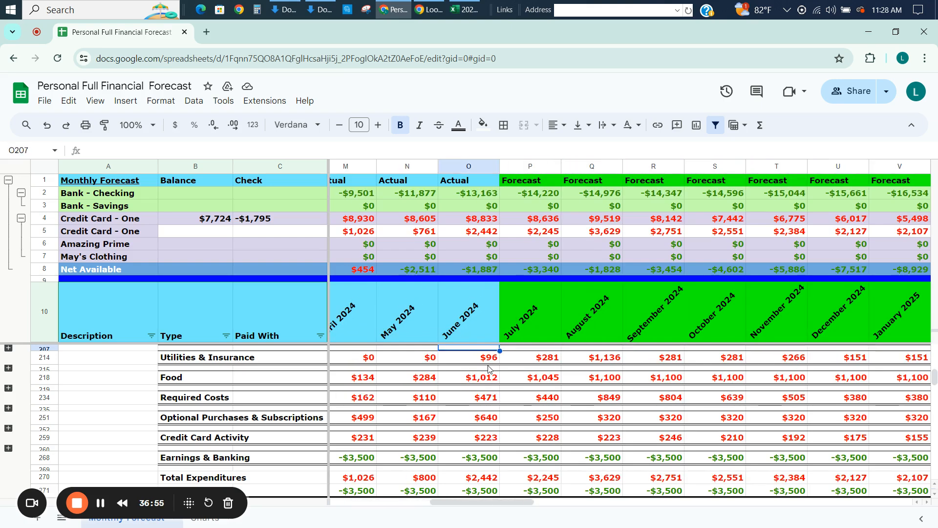